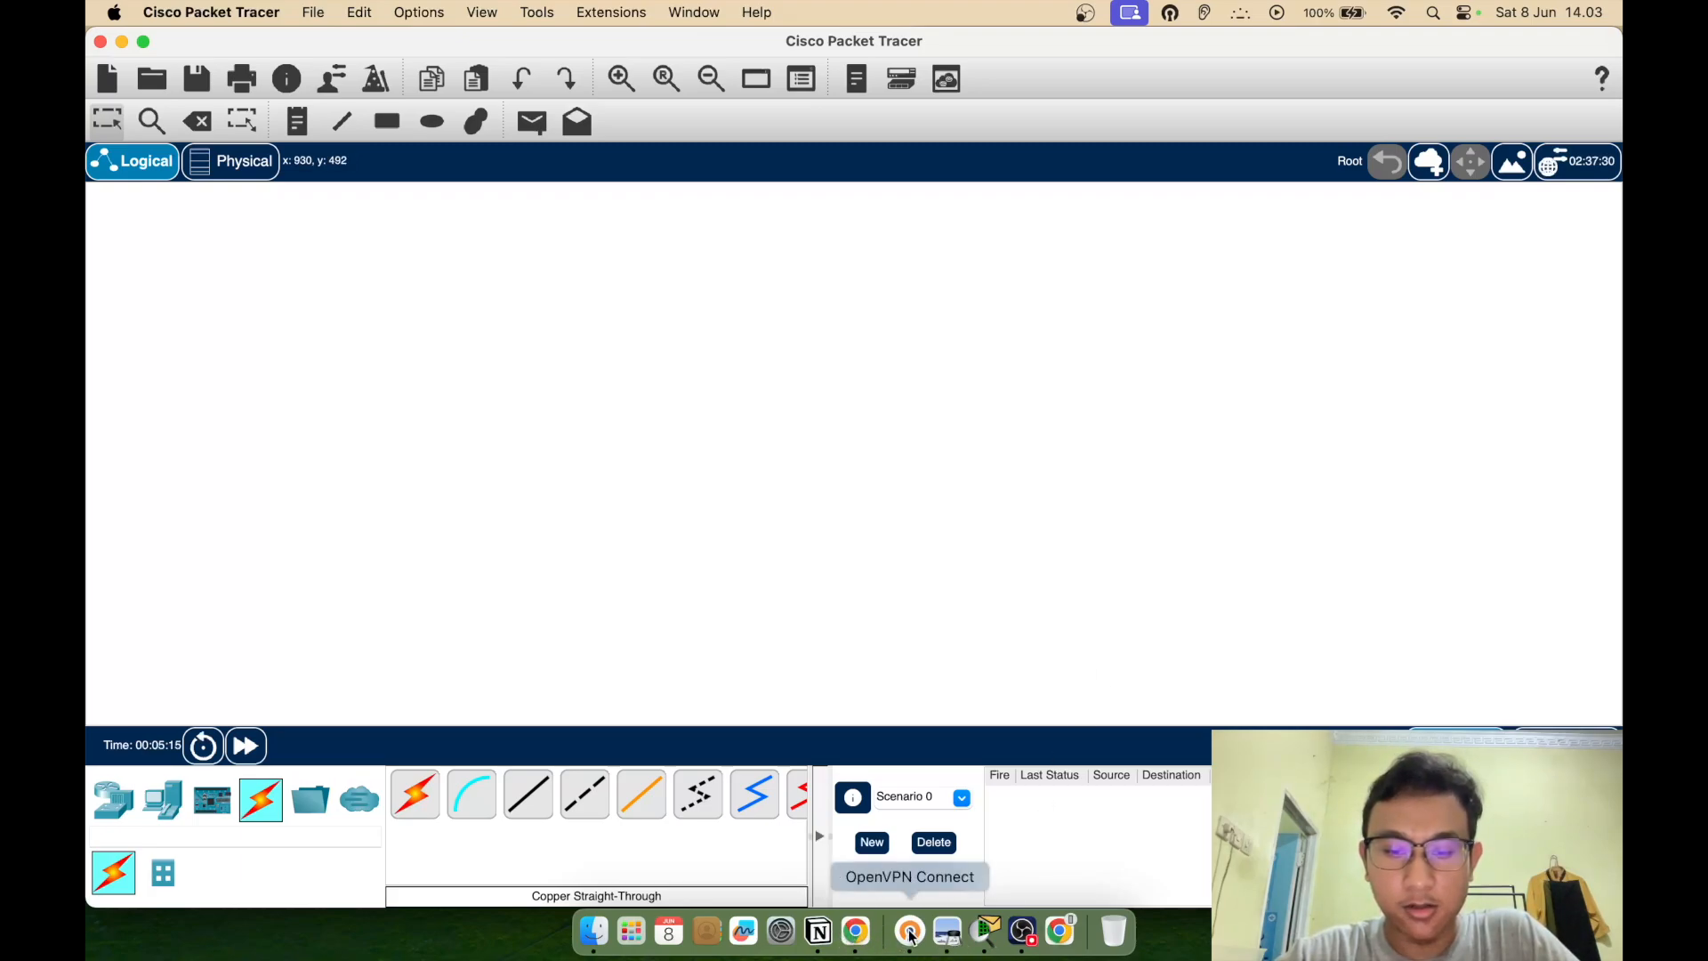
Switch to Chrome, read the network tasks of the Tugas.3 assignment, and return to Cisco Packet Tracer
left_click(856, 931)
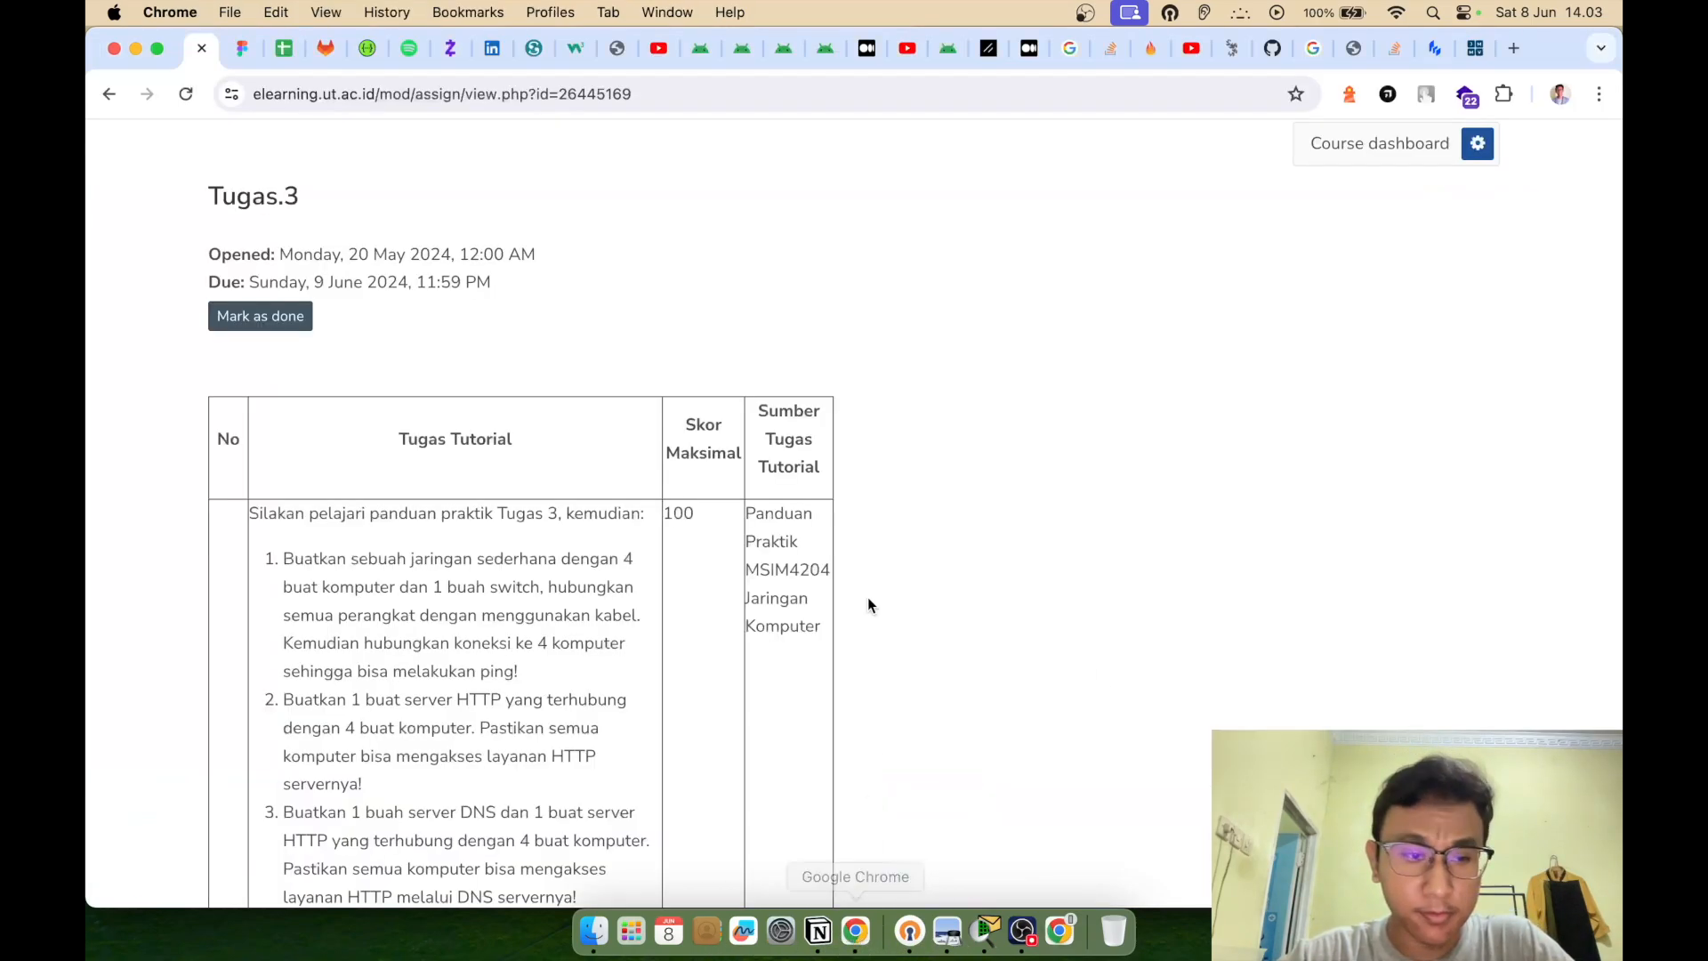
scroll(868, 596, "down", 2)
scroll(868, 603, "down", 2)
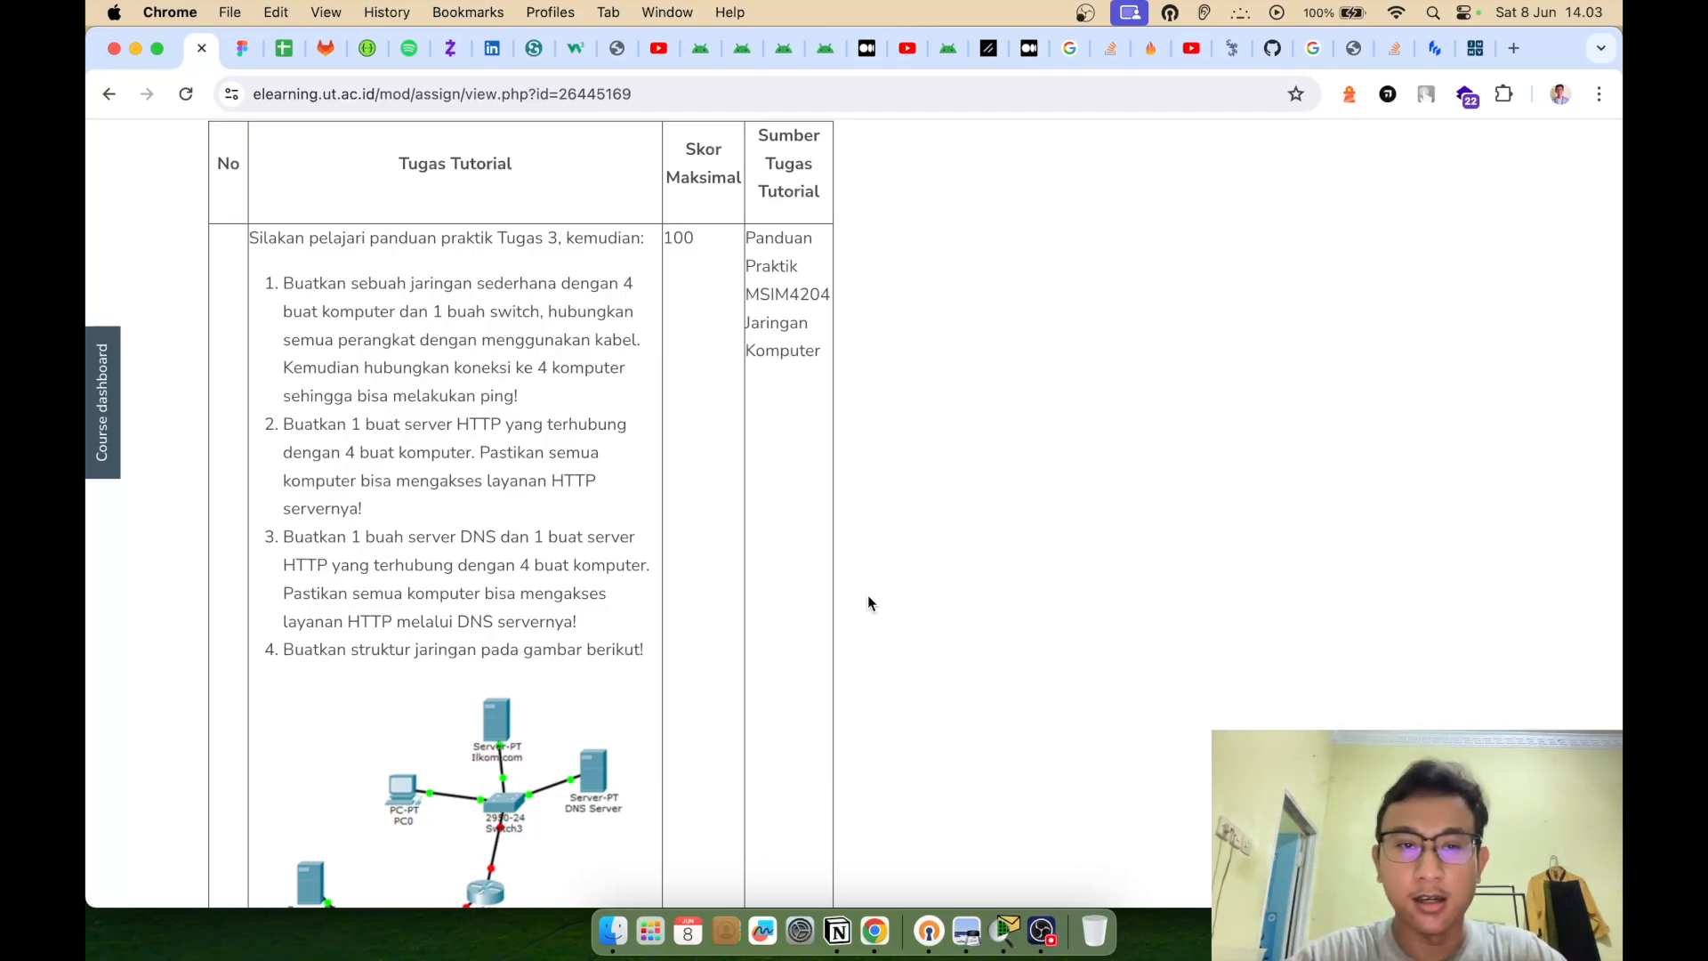
key("super+Tab")
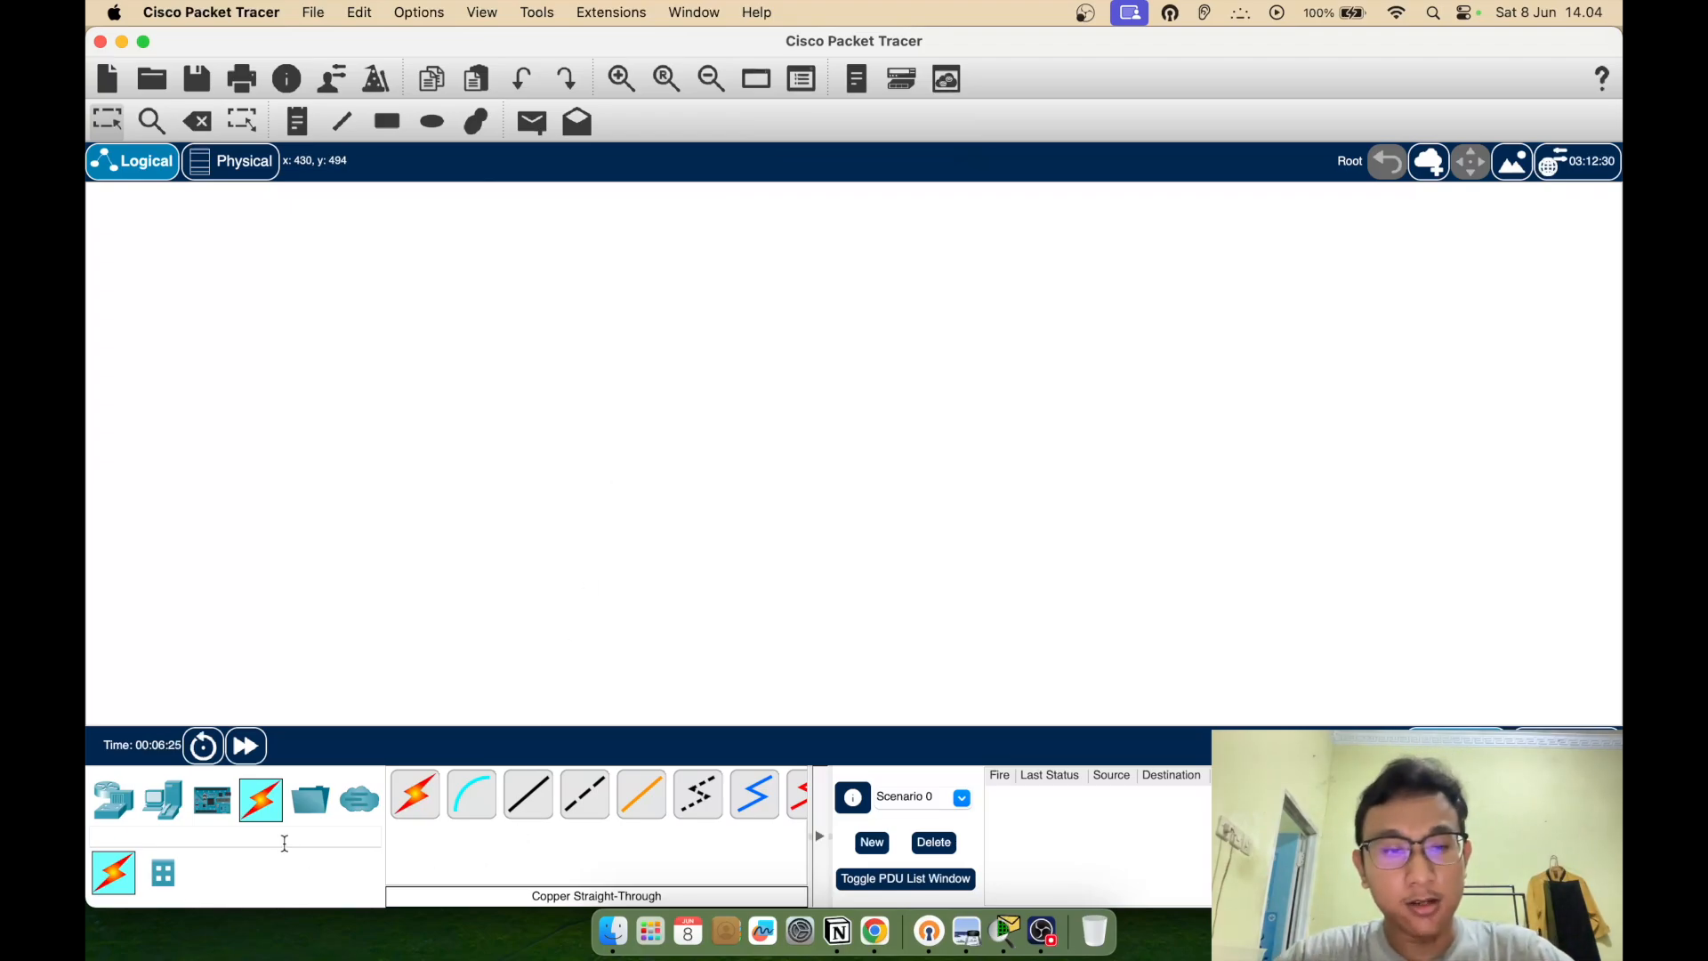
key("super+Tab")
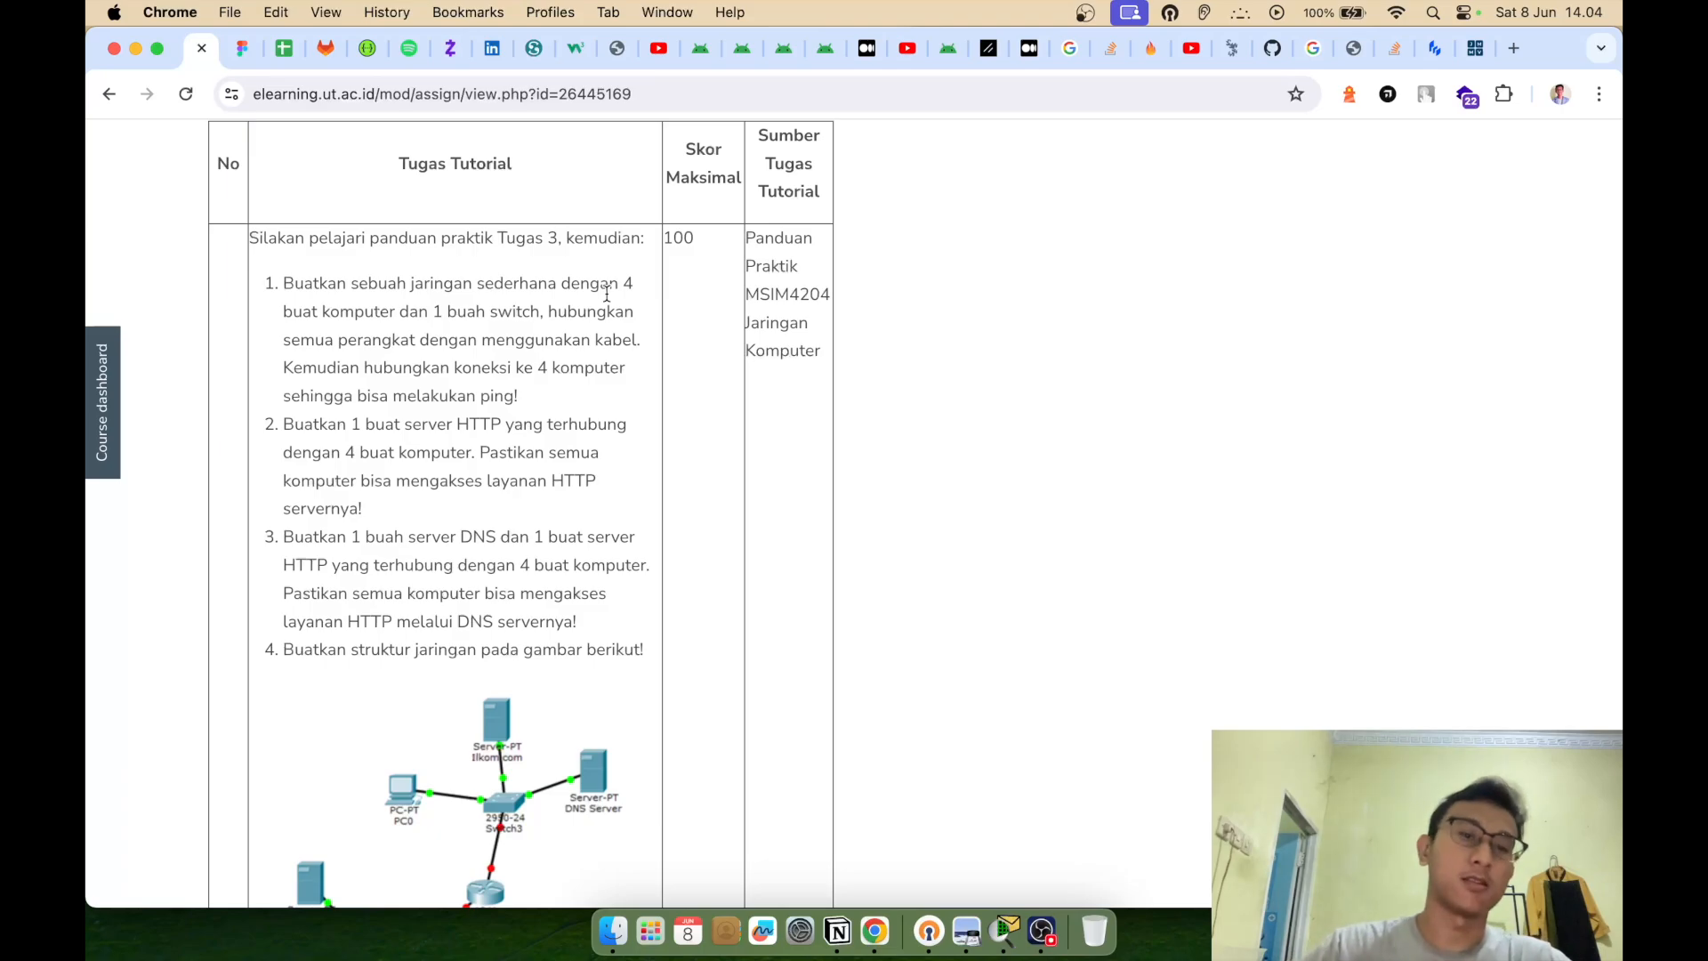
key("super+Tab")
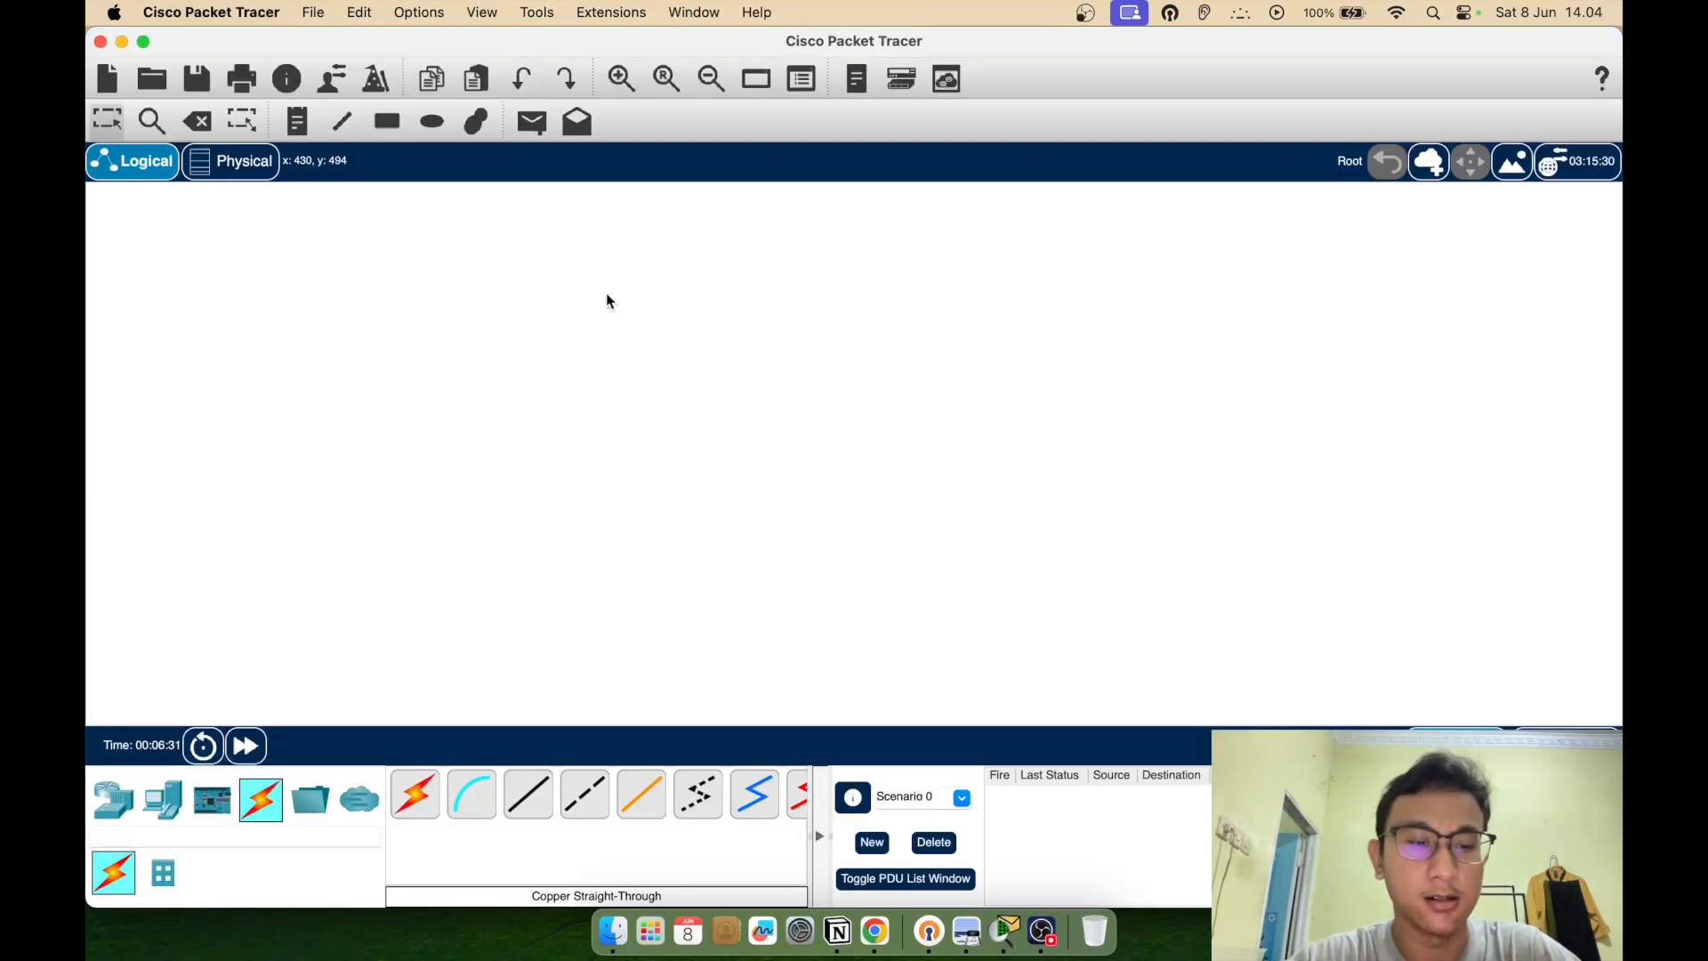
Place a 2960 switch on the empty workspace and move it to the middle
left_click(115, 803)
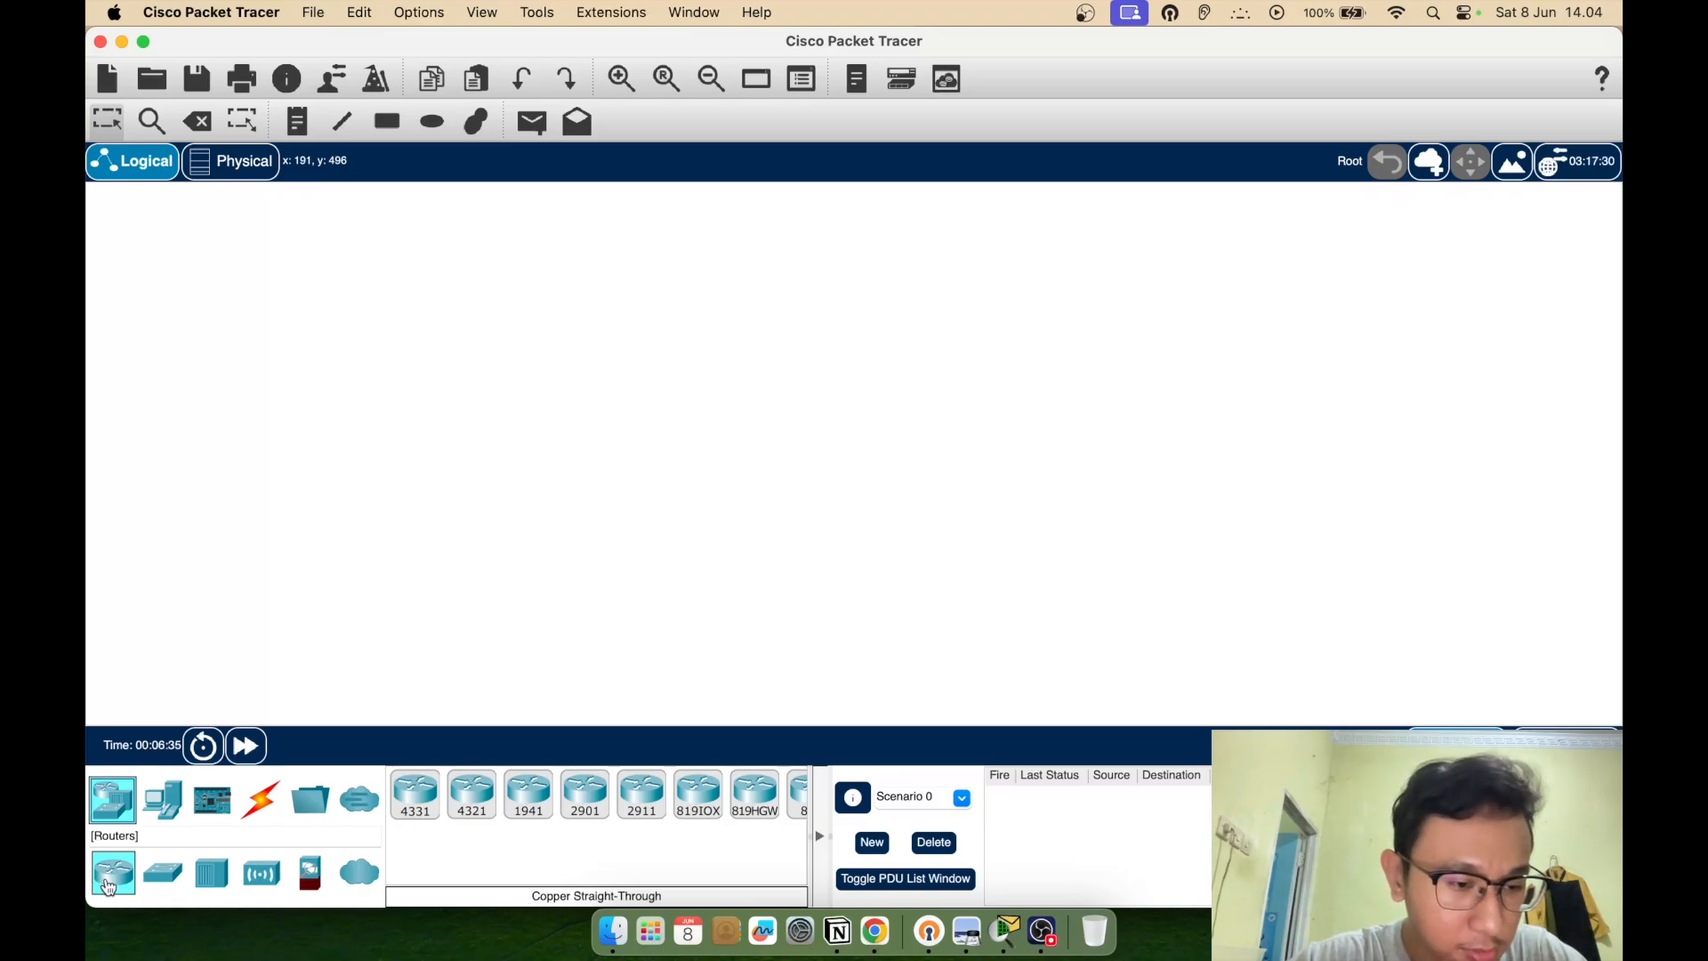
left_click(163, 876)
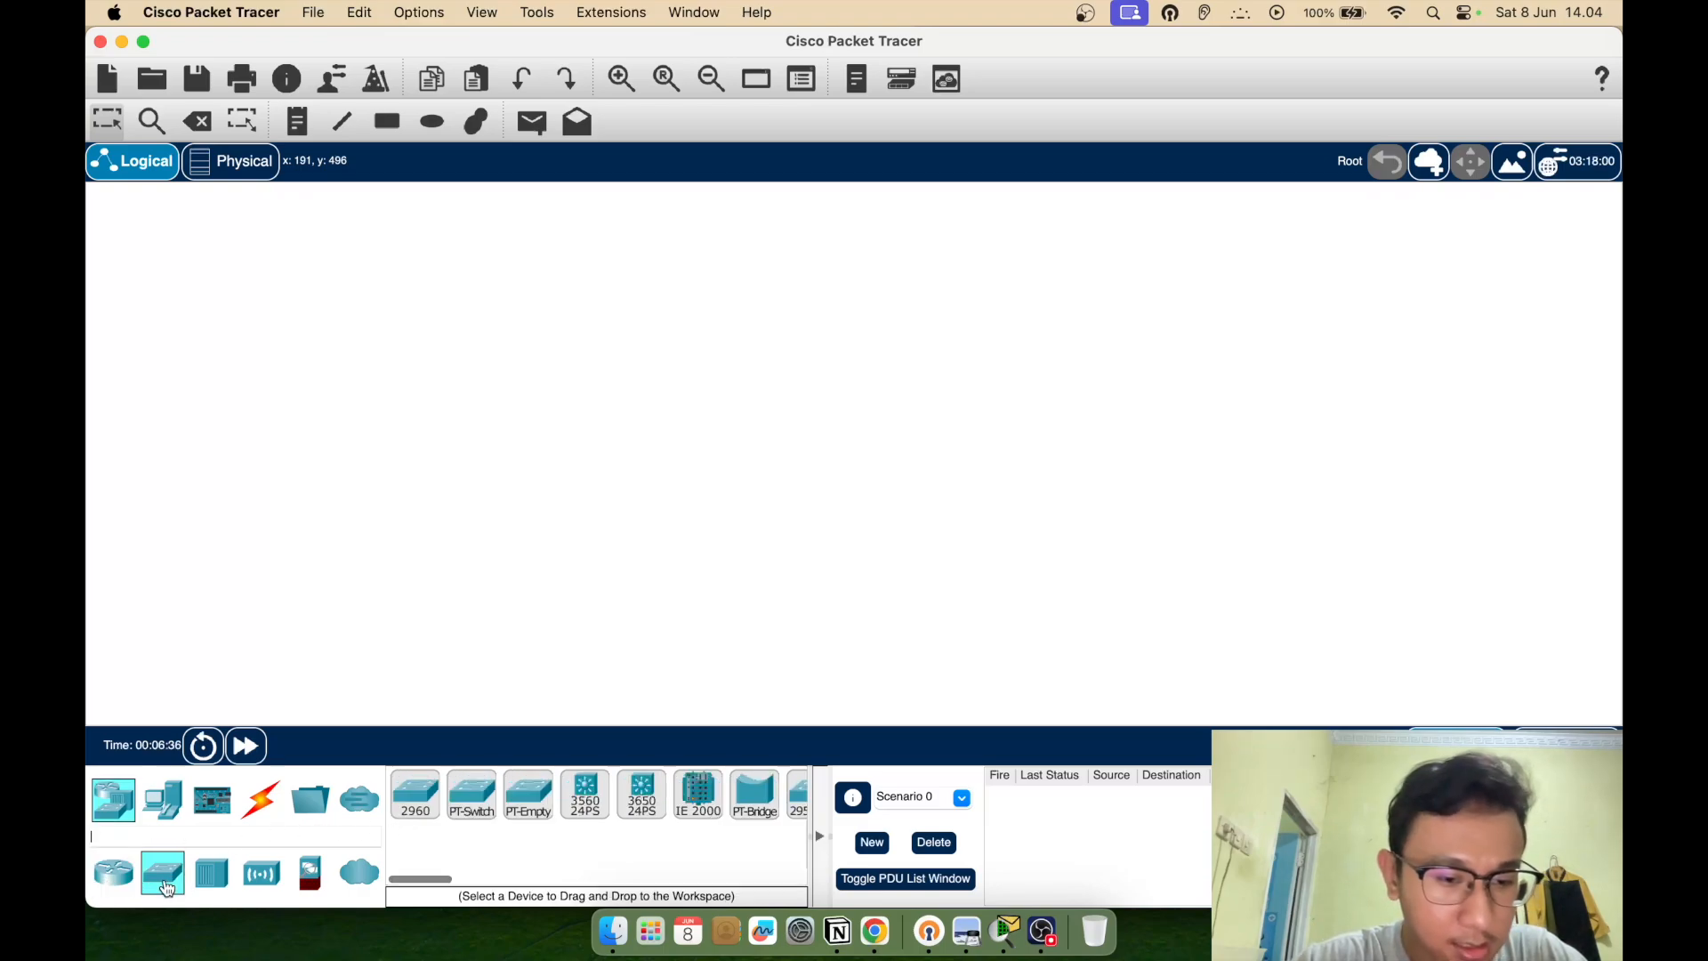
left_click(423, 809)
left_click(687, 494)
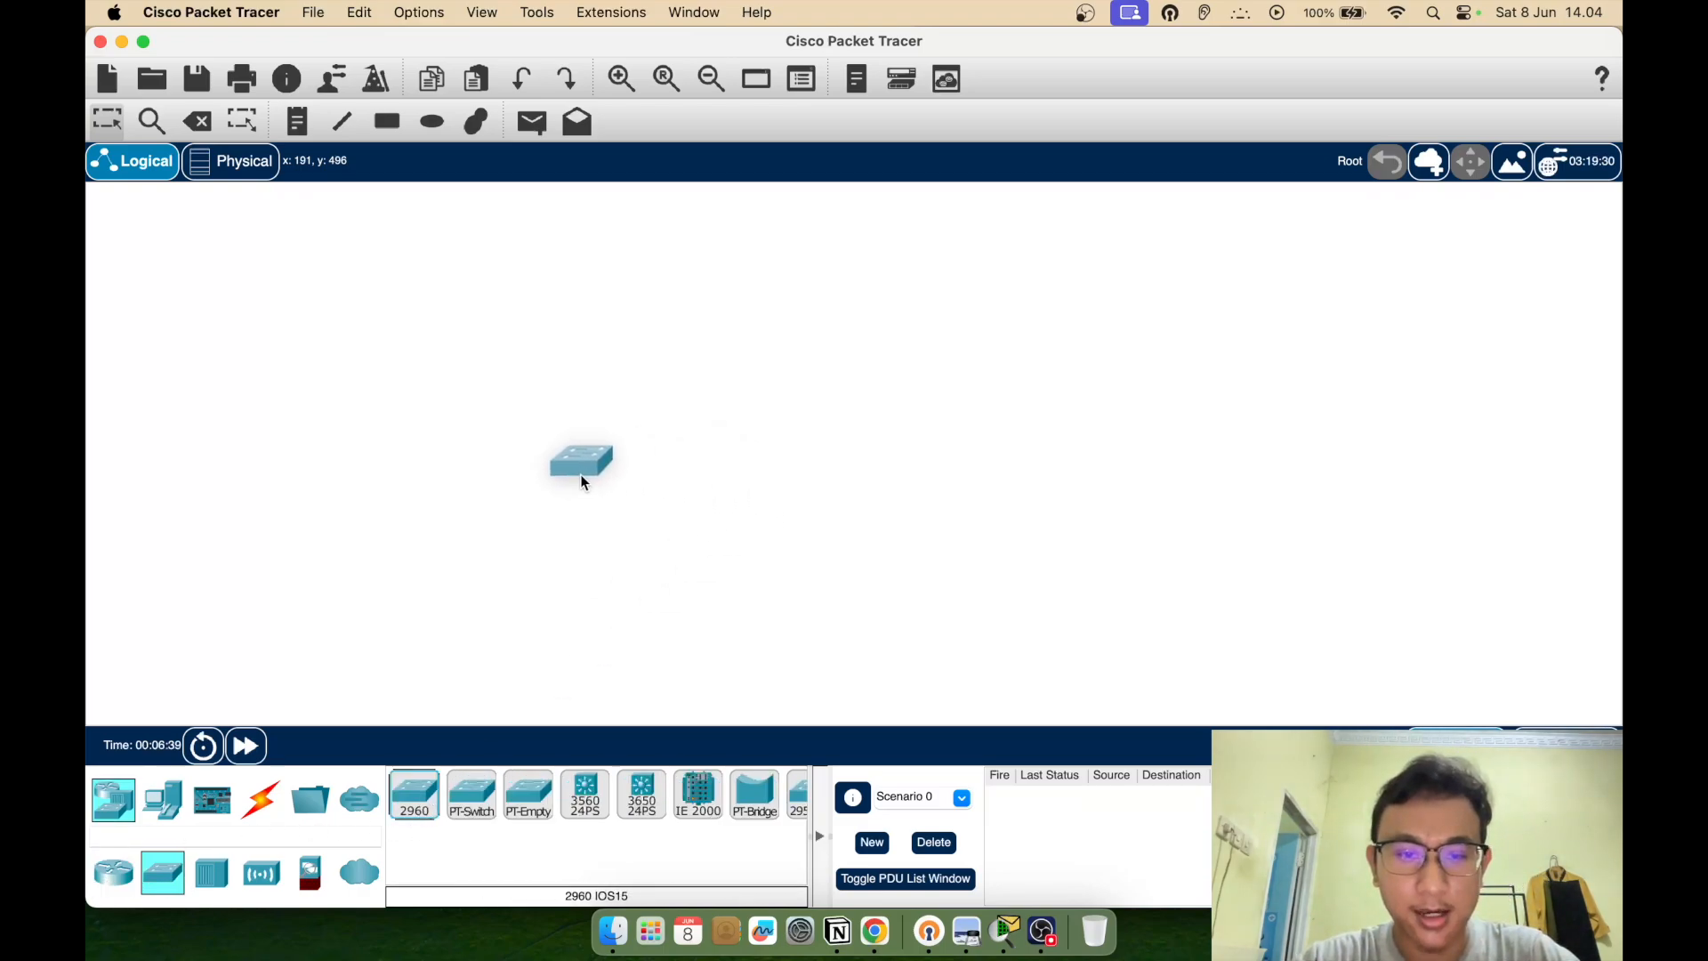
left_click(582, 472)
left_click_drag(582, 472, 873, 470)
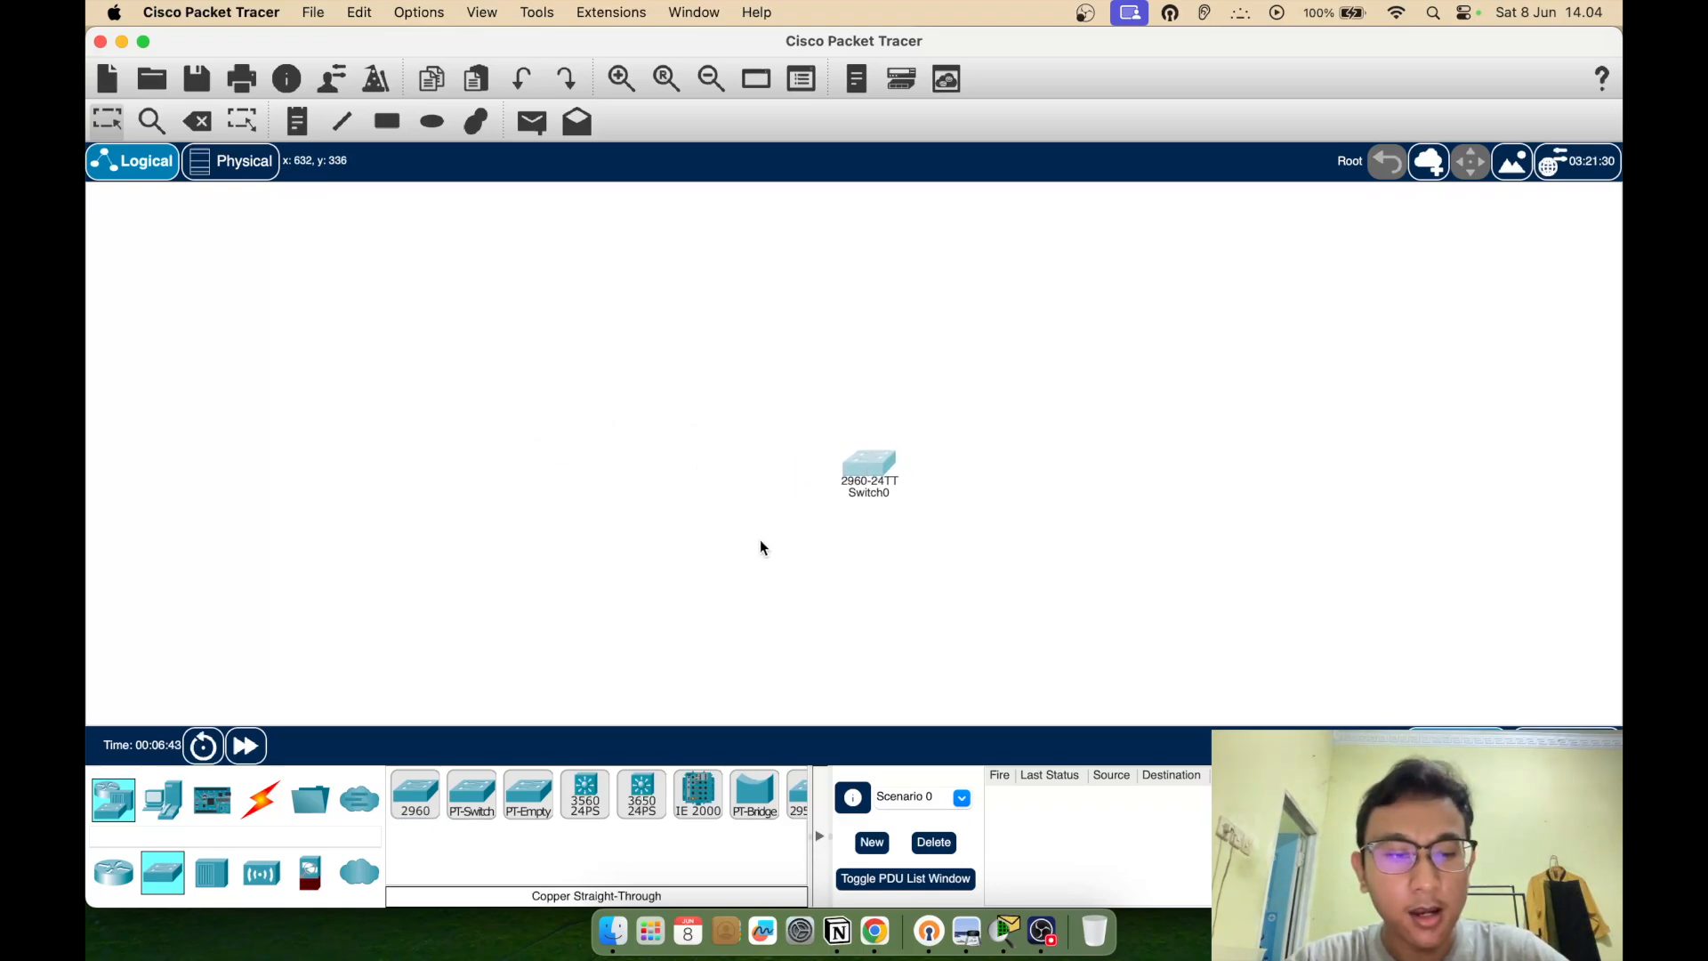
Place four PCs around the switch, one each to its left, above it, to its right and below it
left_click(163, 801)
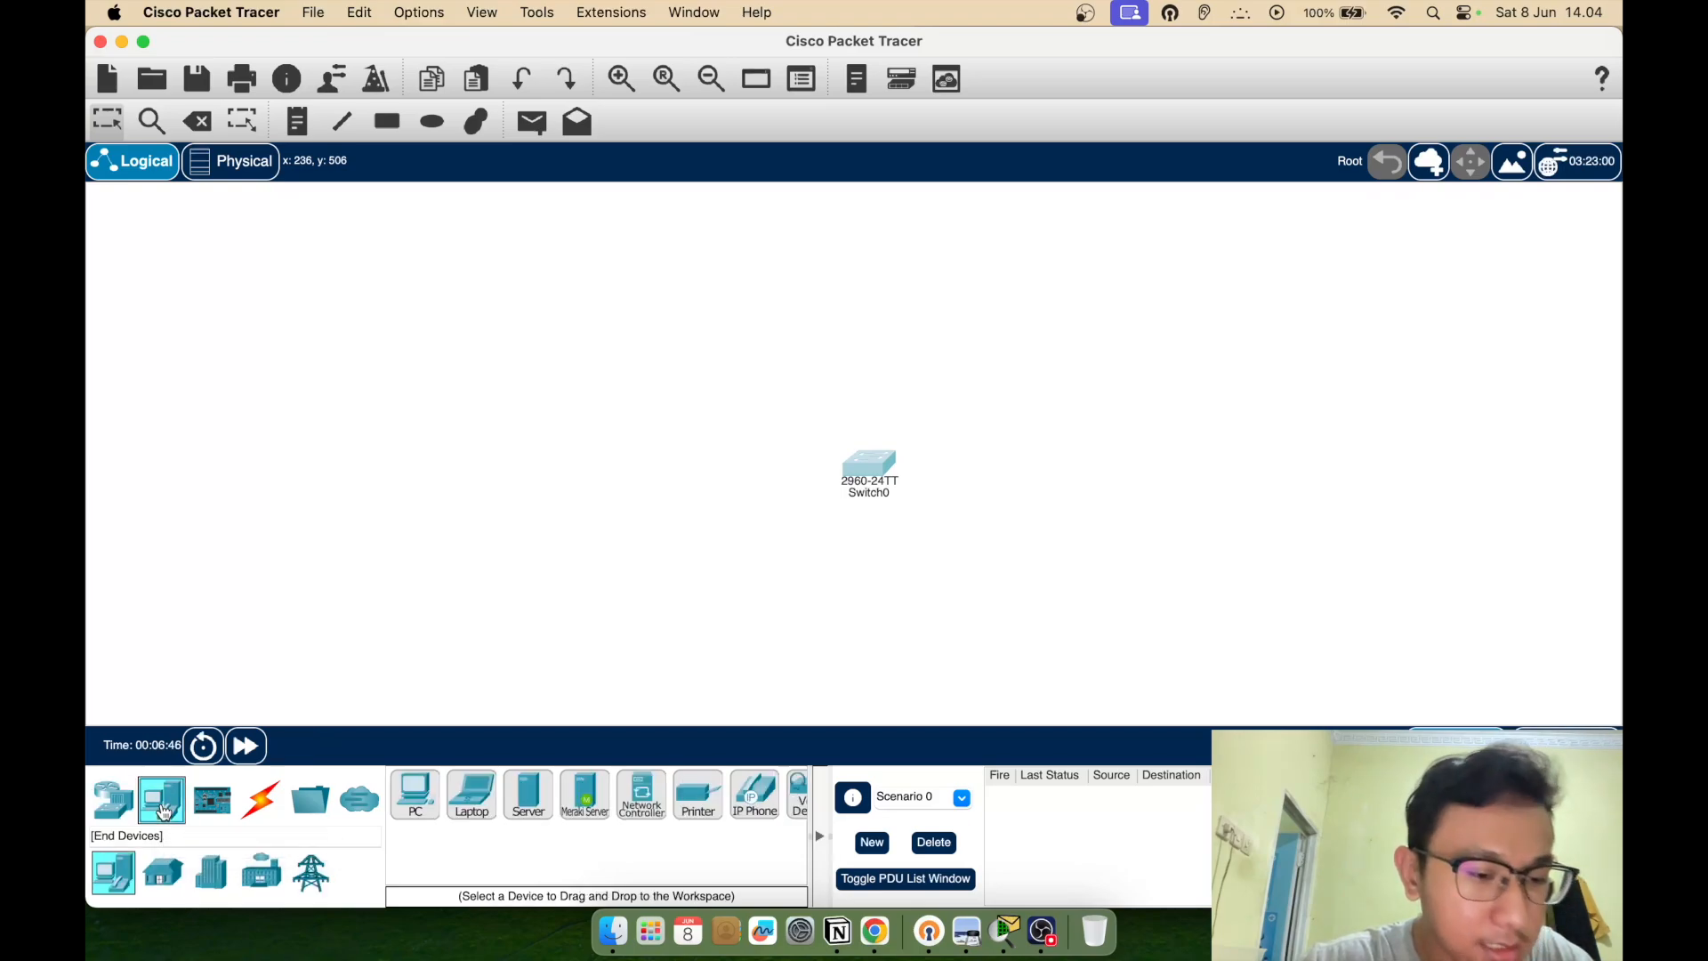
left_click(412, 799)
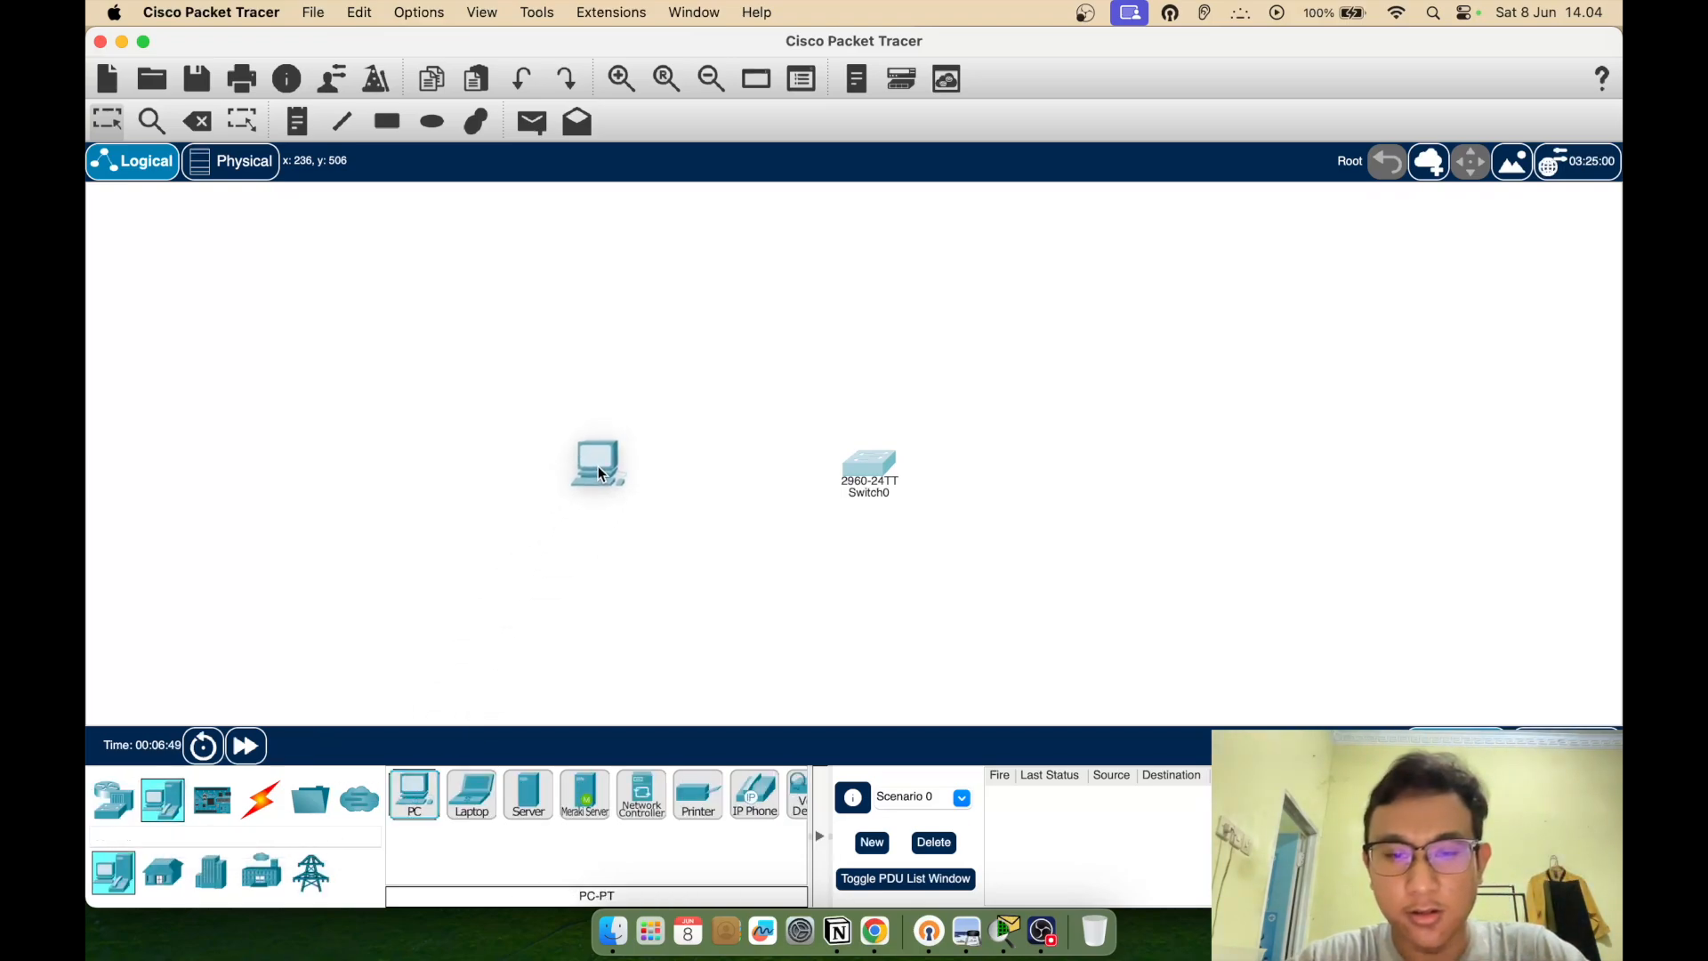
left_click(678, 478)
left_click(414, 796)
left_click(880, 347)
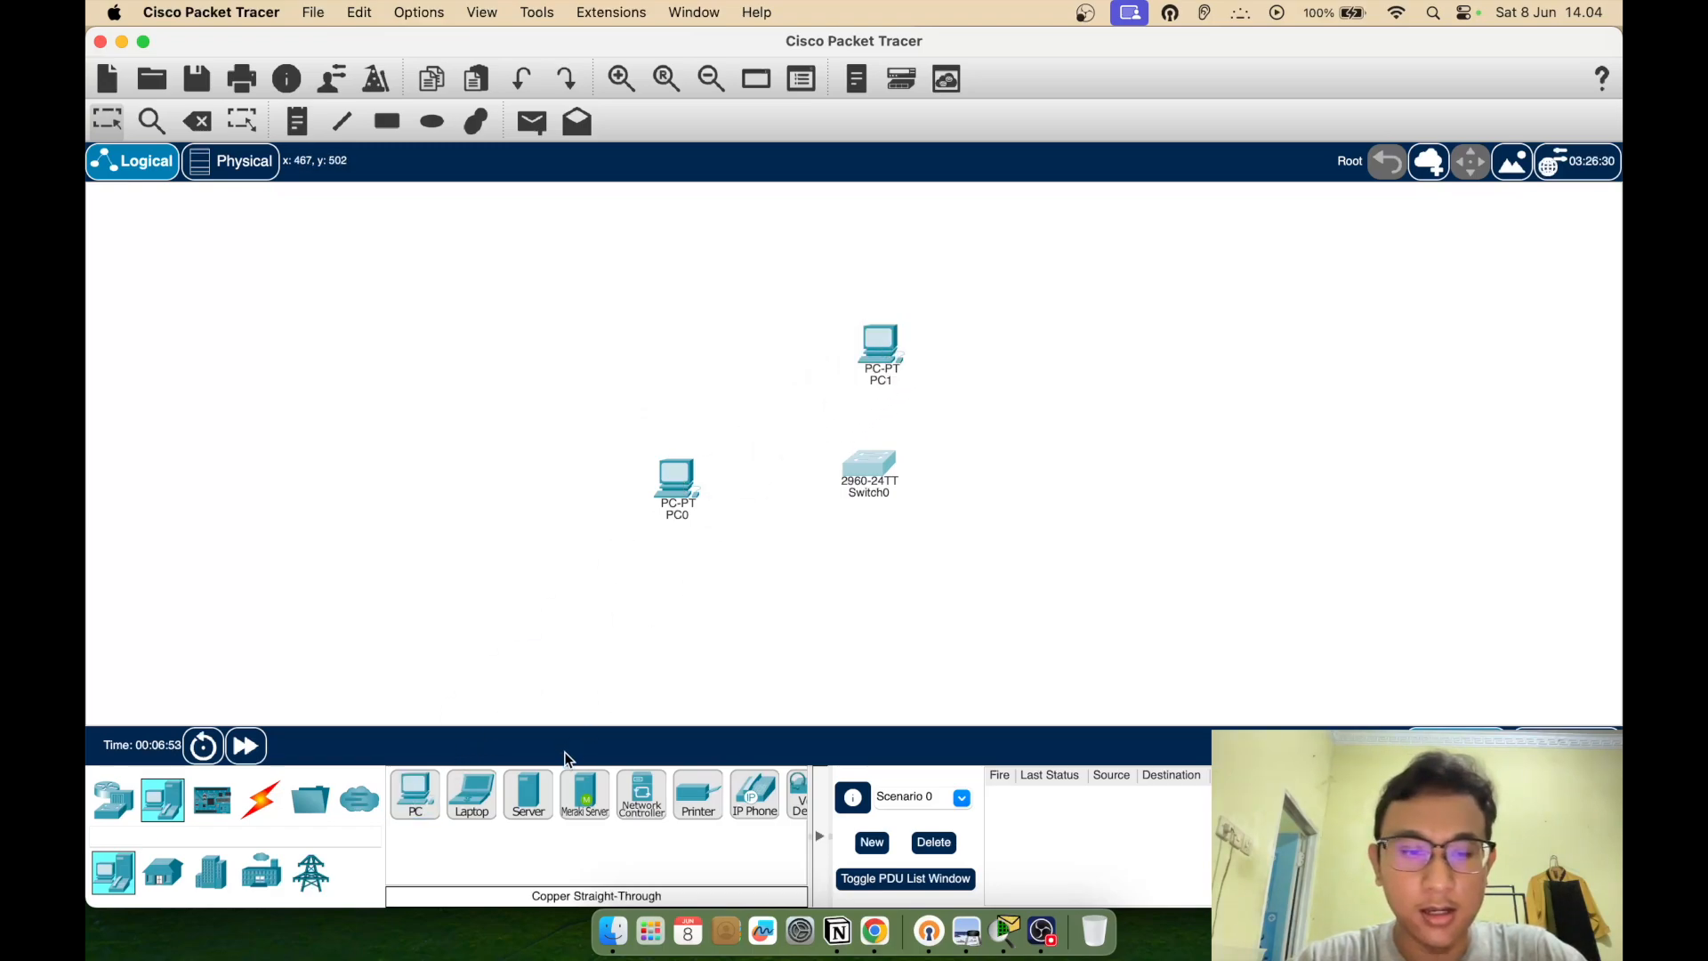
left_click(427, 801)
left_click(1106, 481)
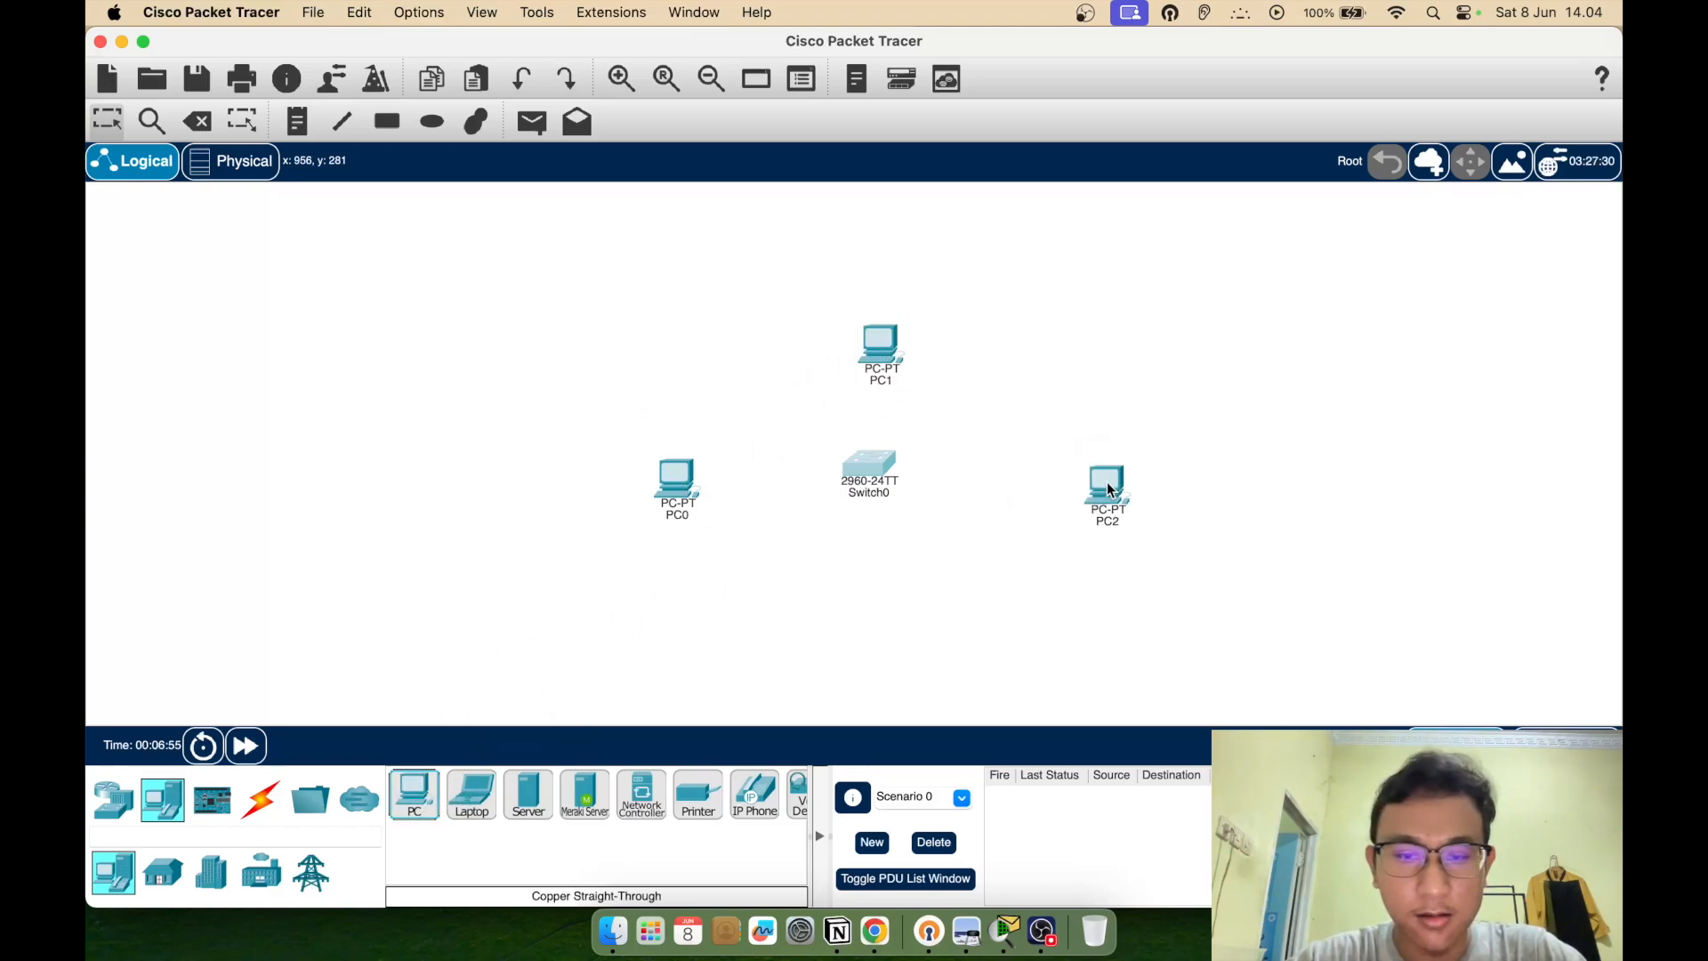
left_click(415, 794)
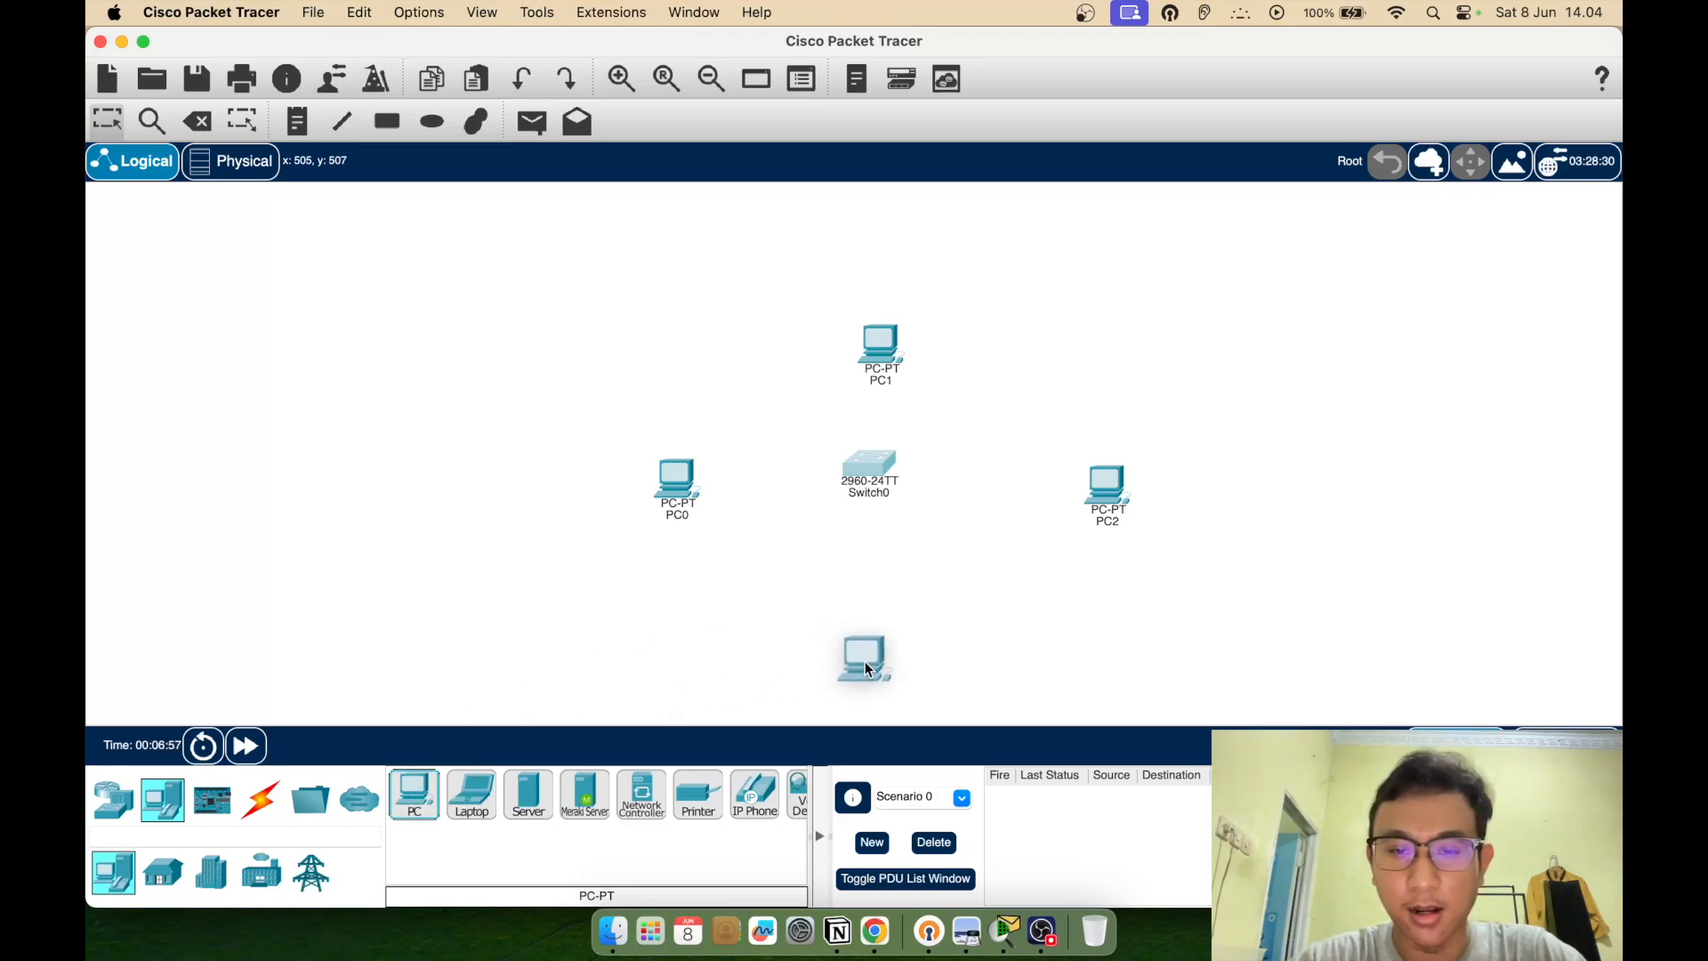
left_click(869, 669)
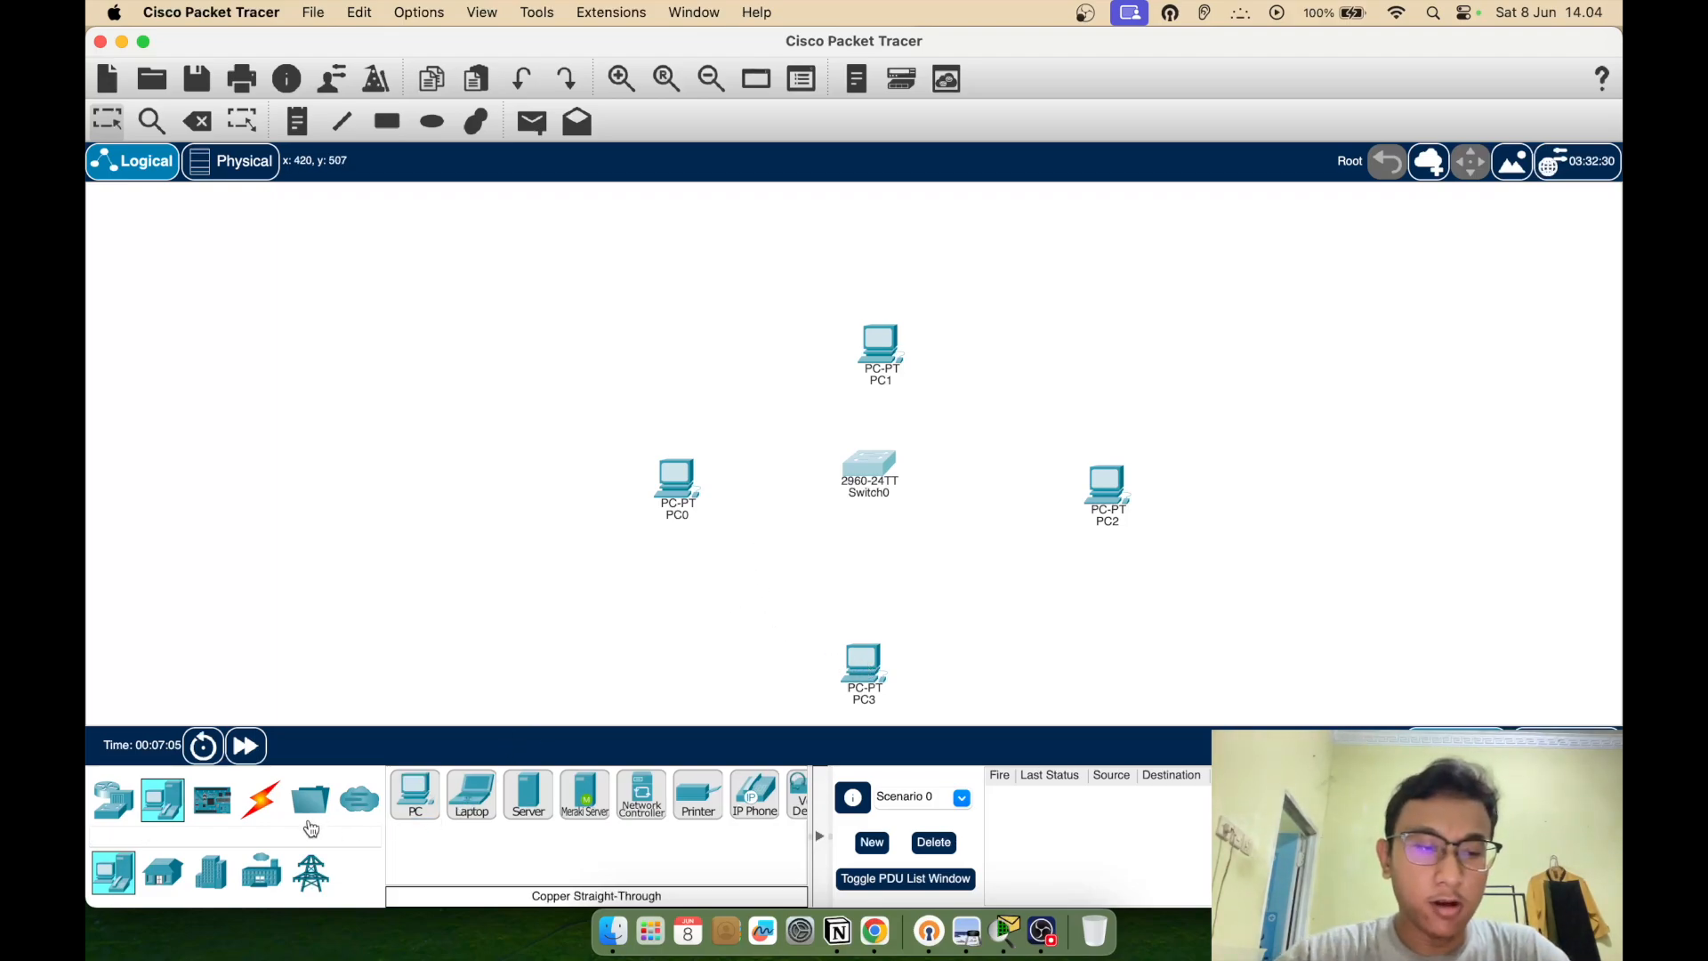
Connect PC0's FastEthernet0 port to the switch's FastEthernet0/1 port with a copper straight-through cable
left_click(259, 817)
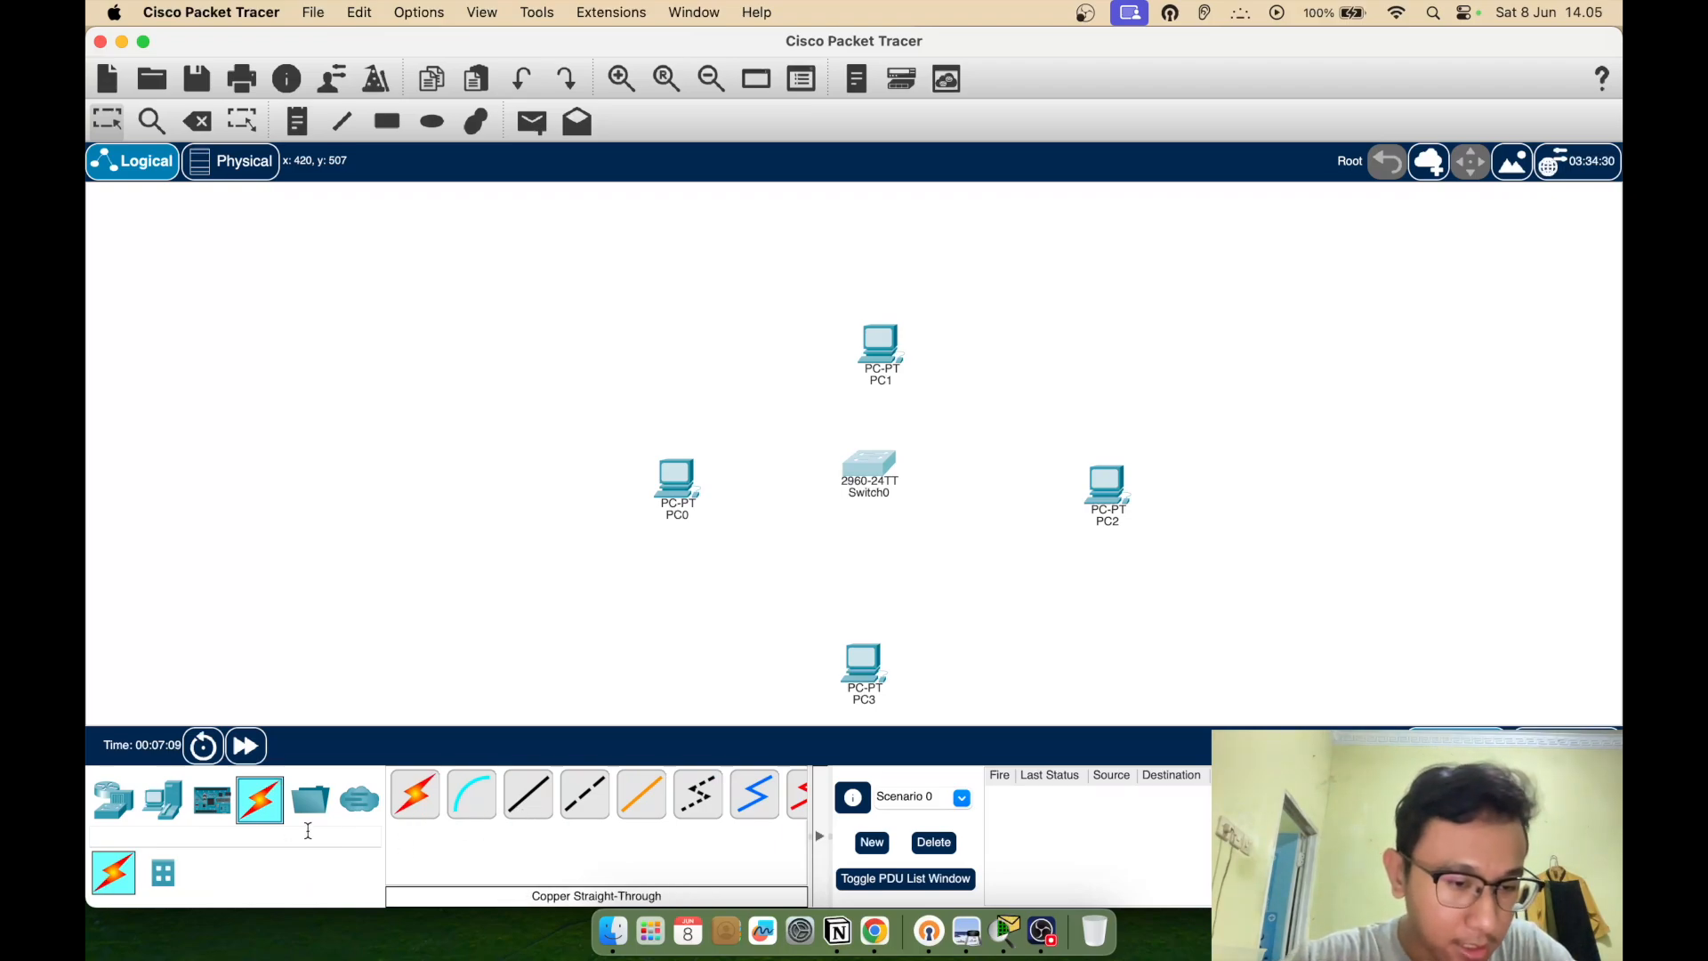
left_click(540, 811)
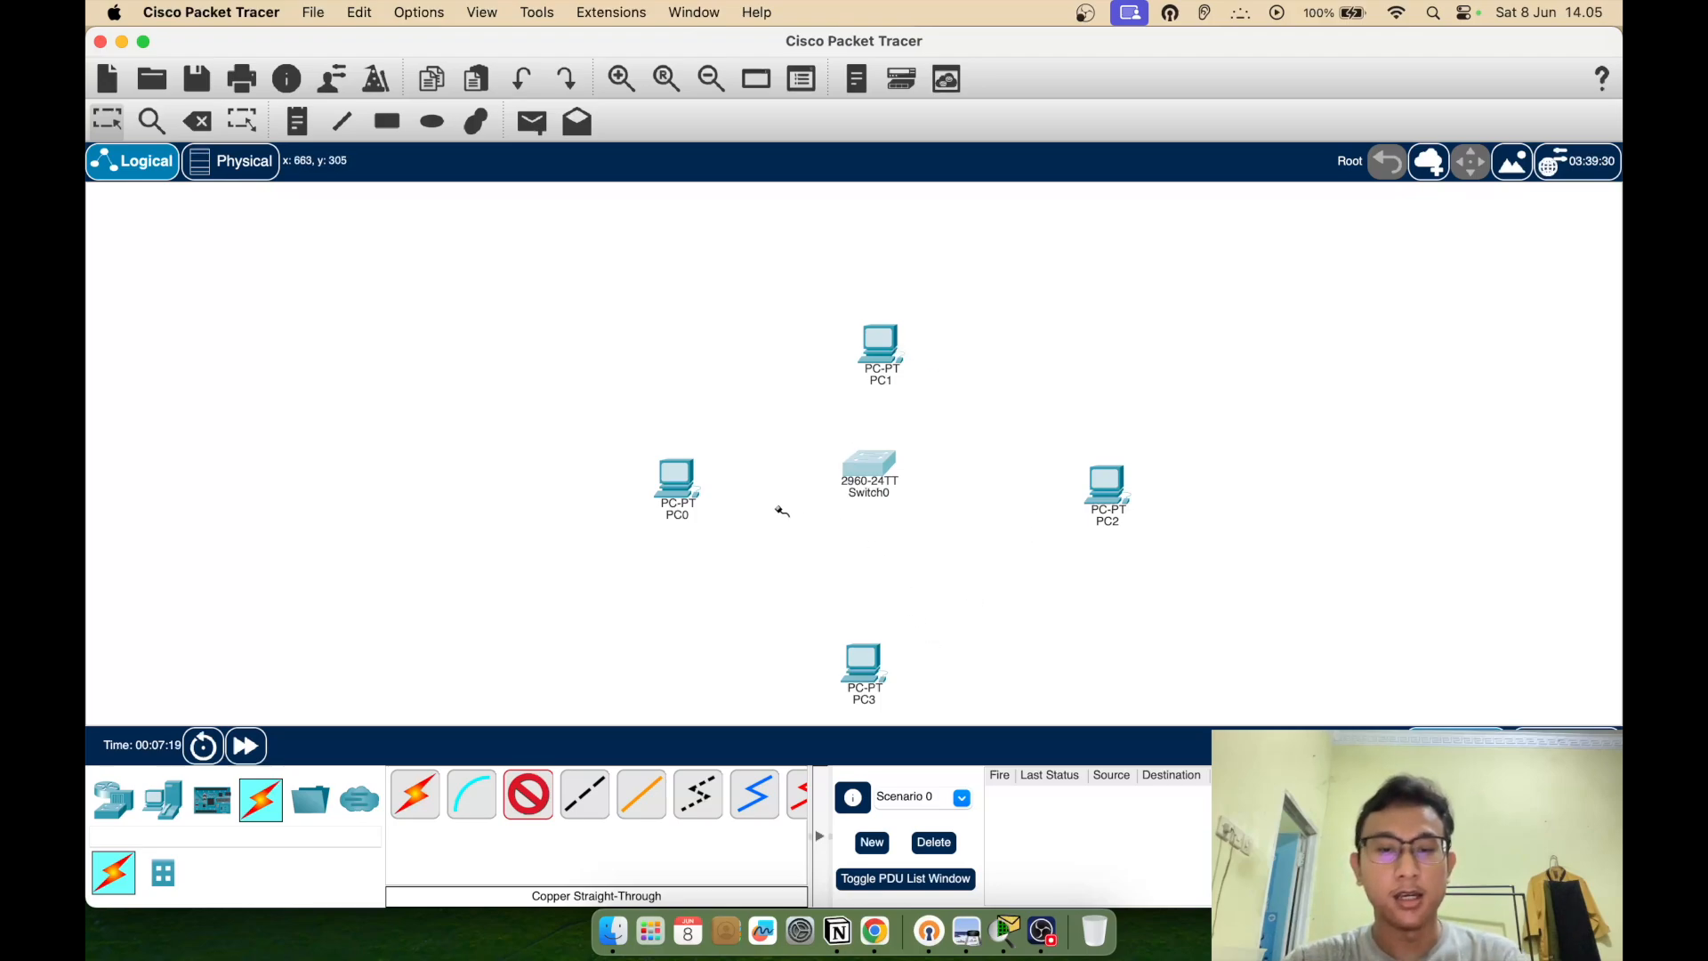
left_click(680, 481)
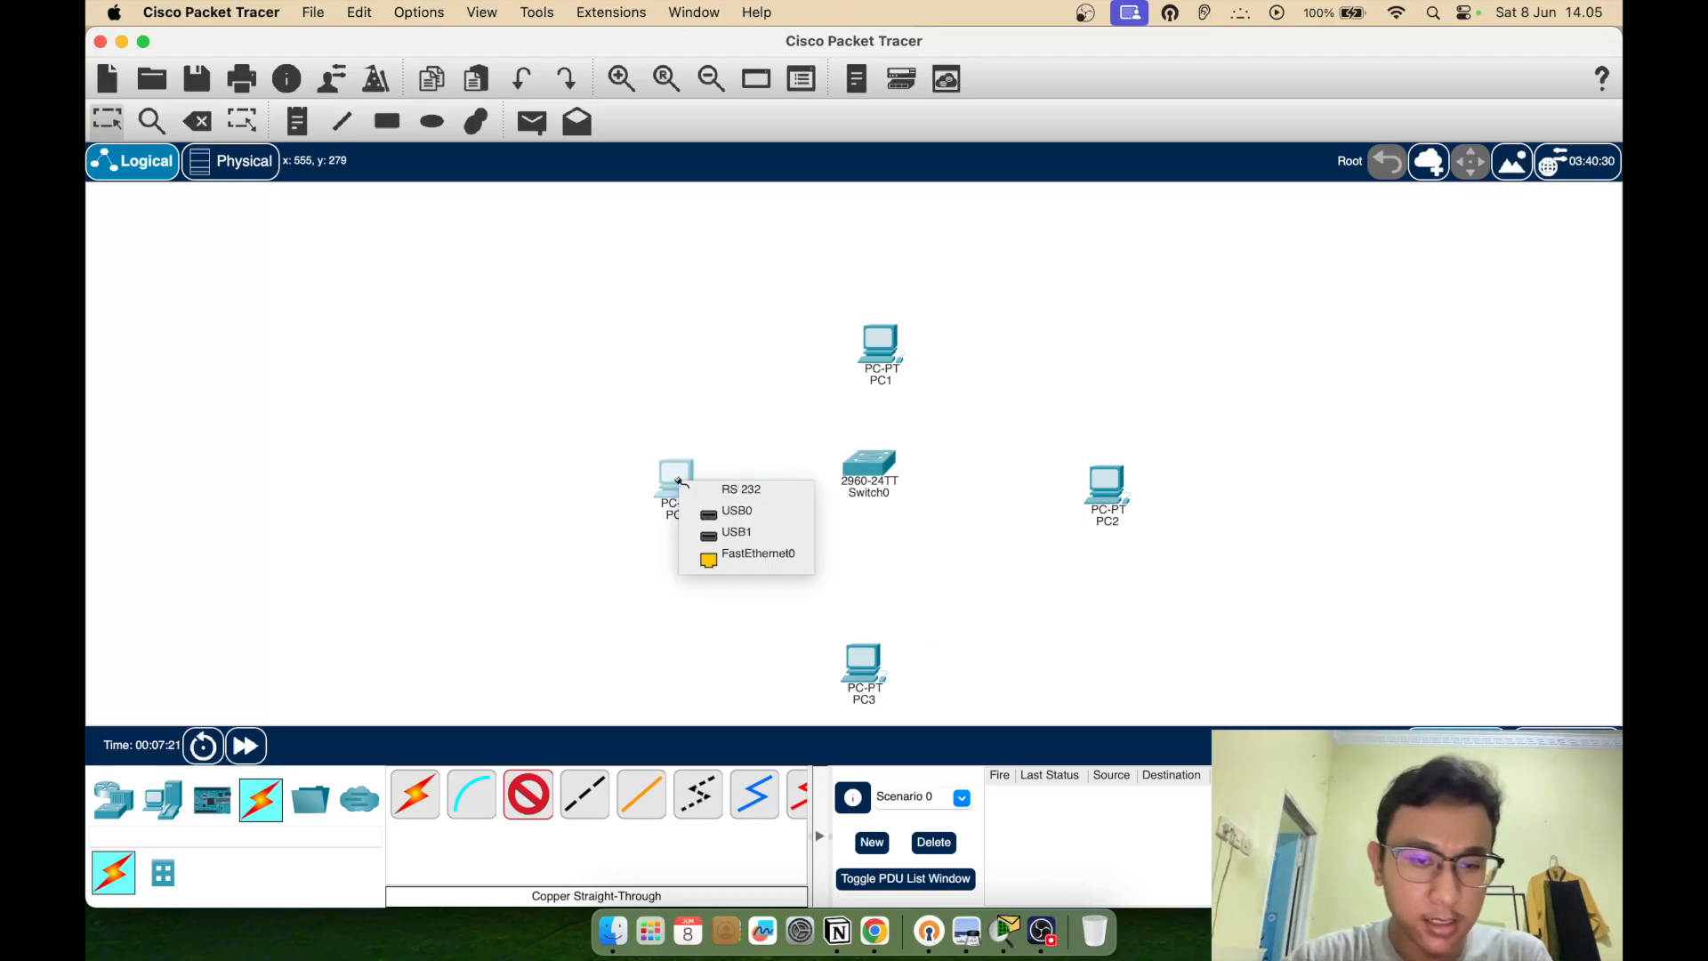
left_click(723, 565)
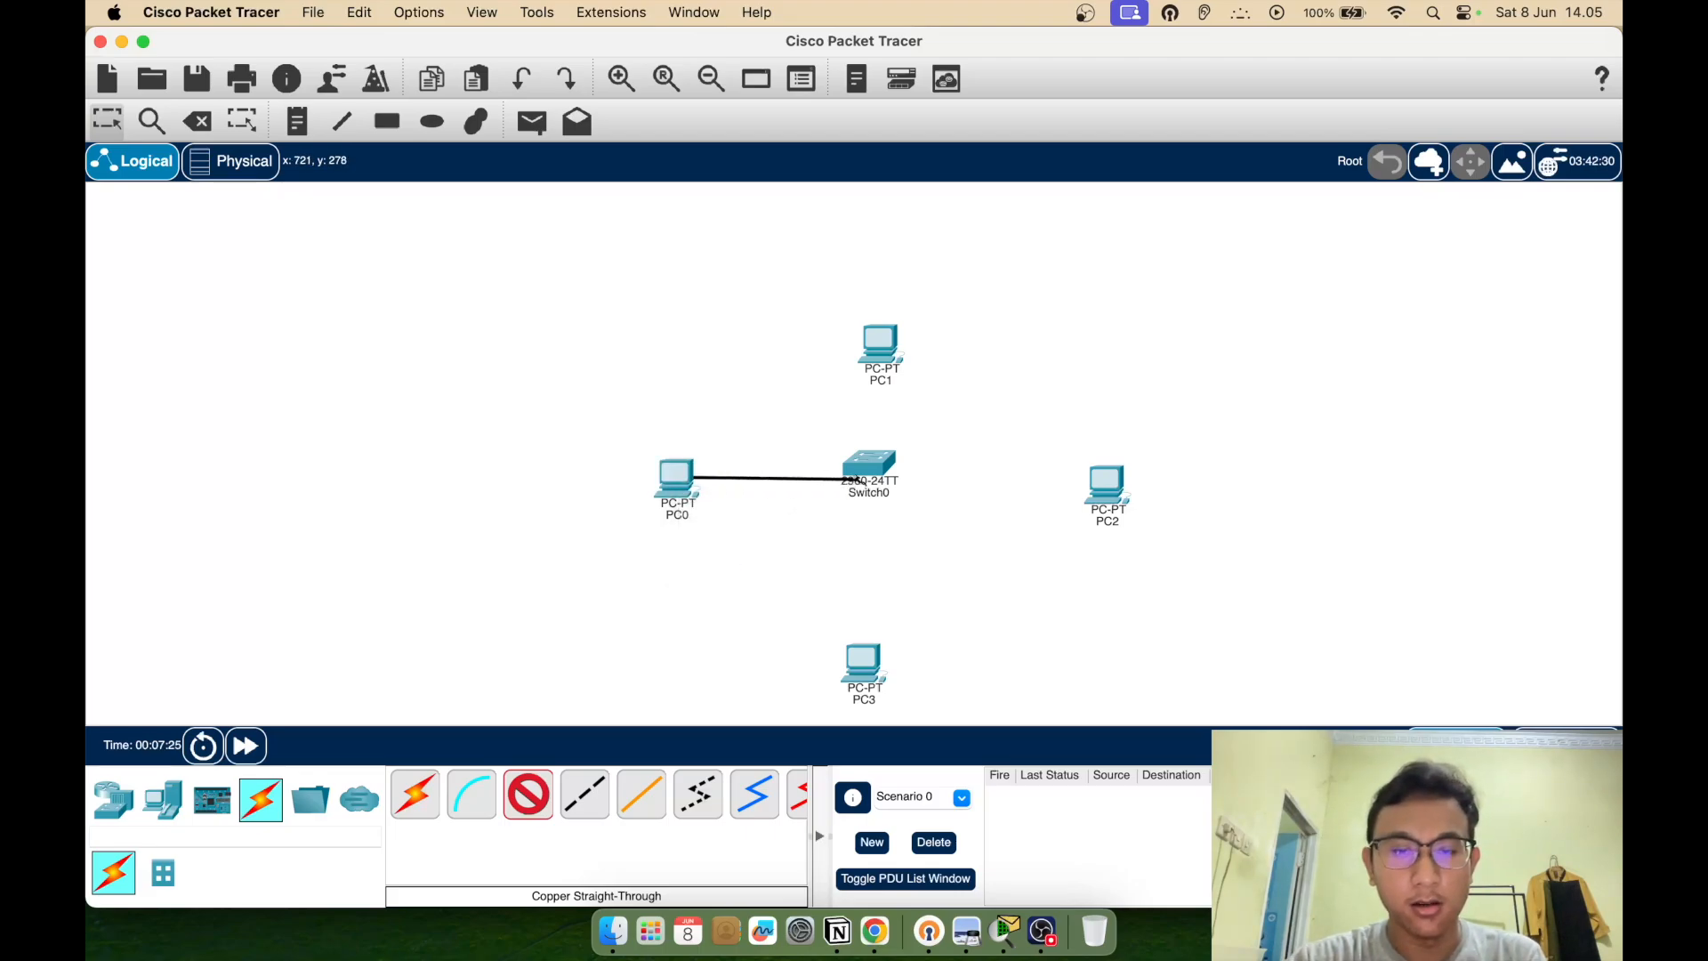
left_click(845, 467)
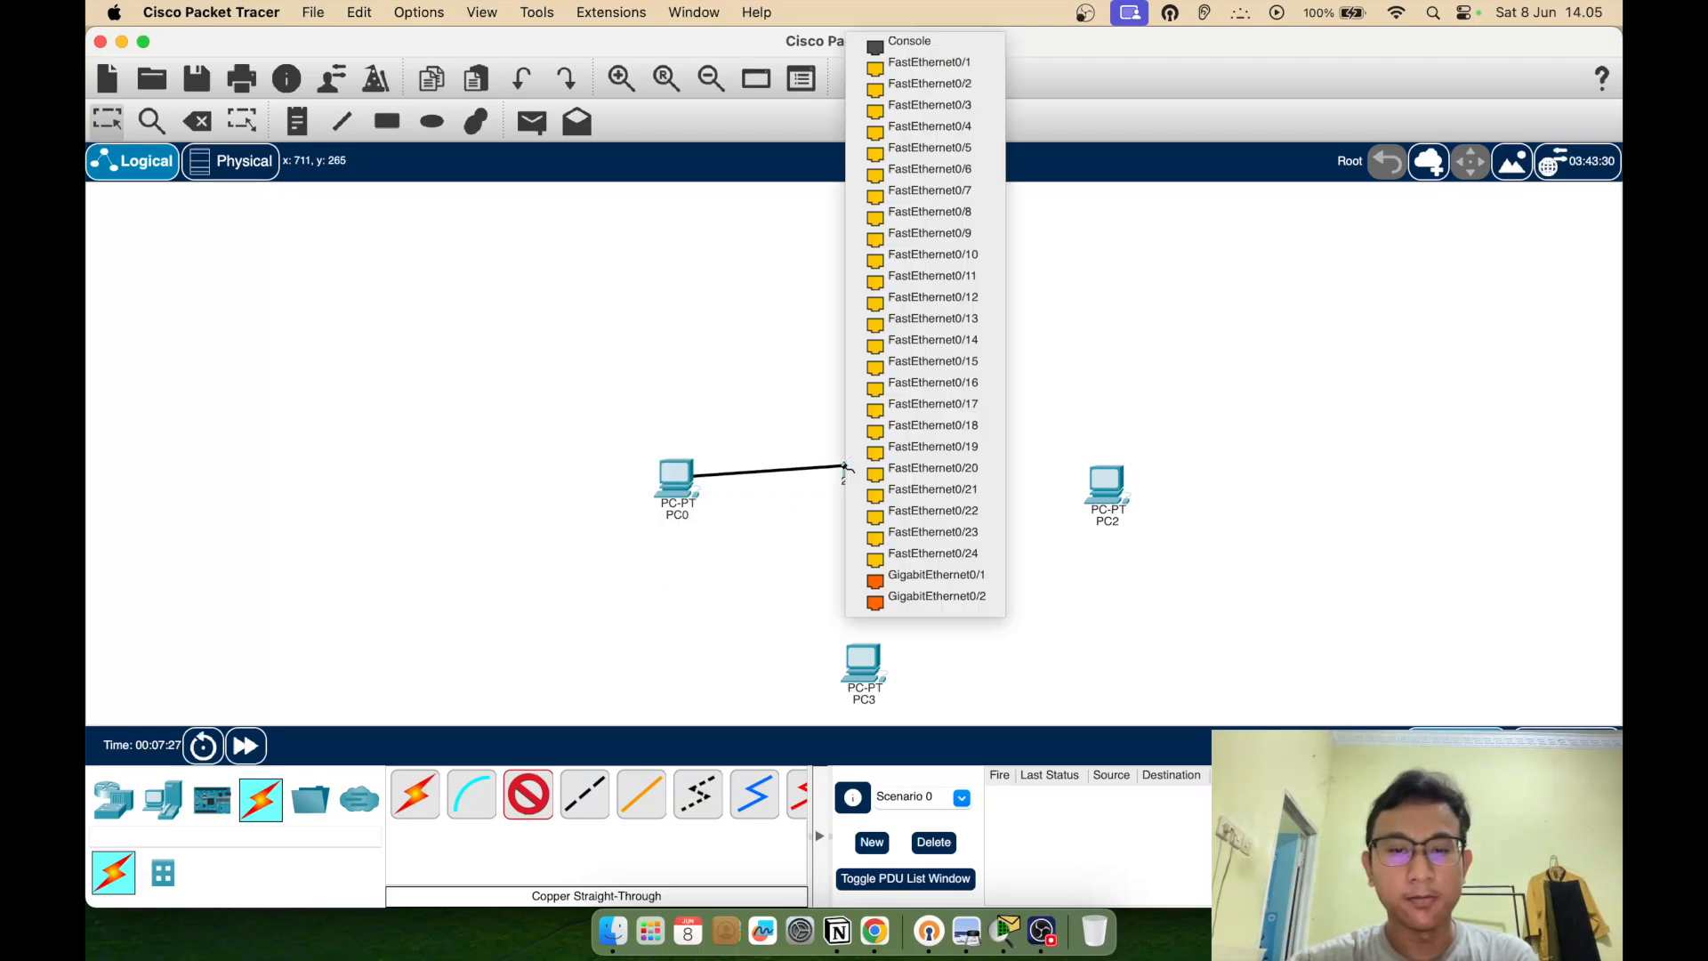
left_click(962, 71)
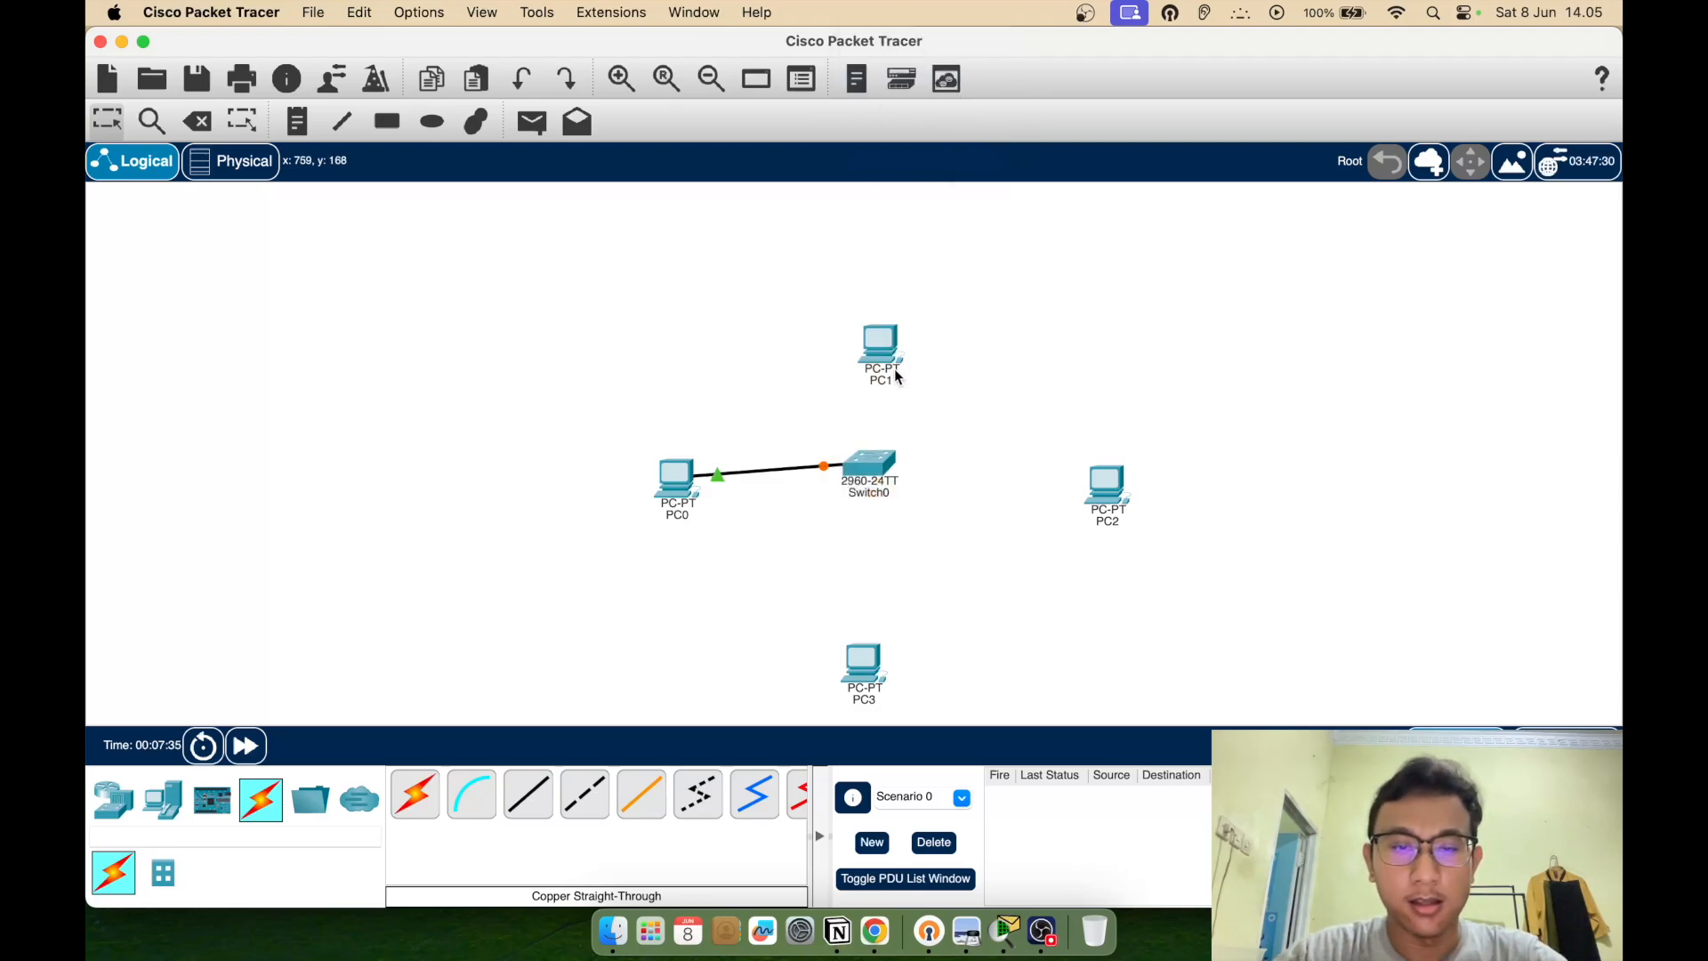
mouse_move(885, 457)
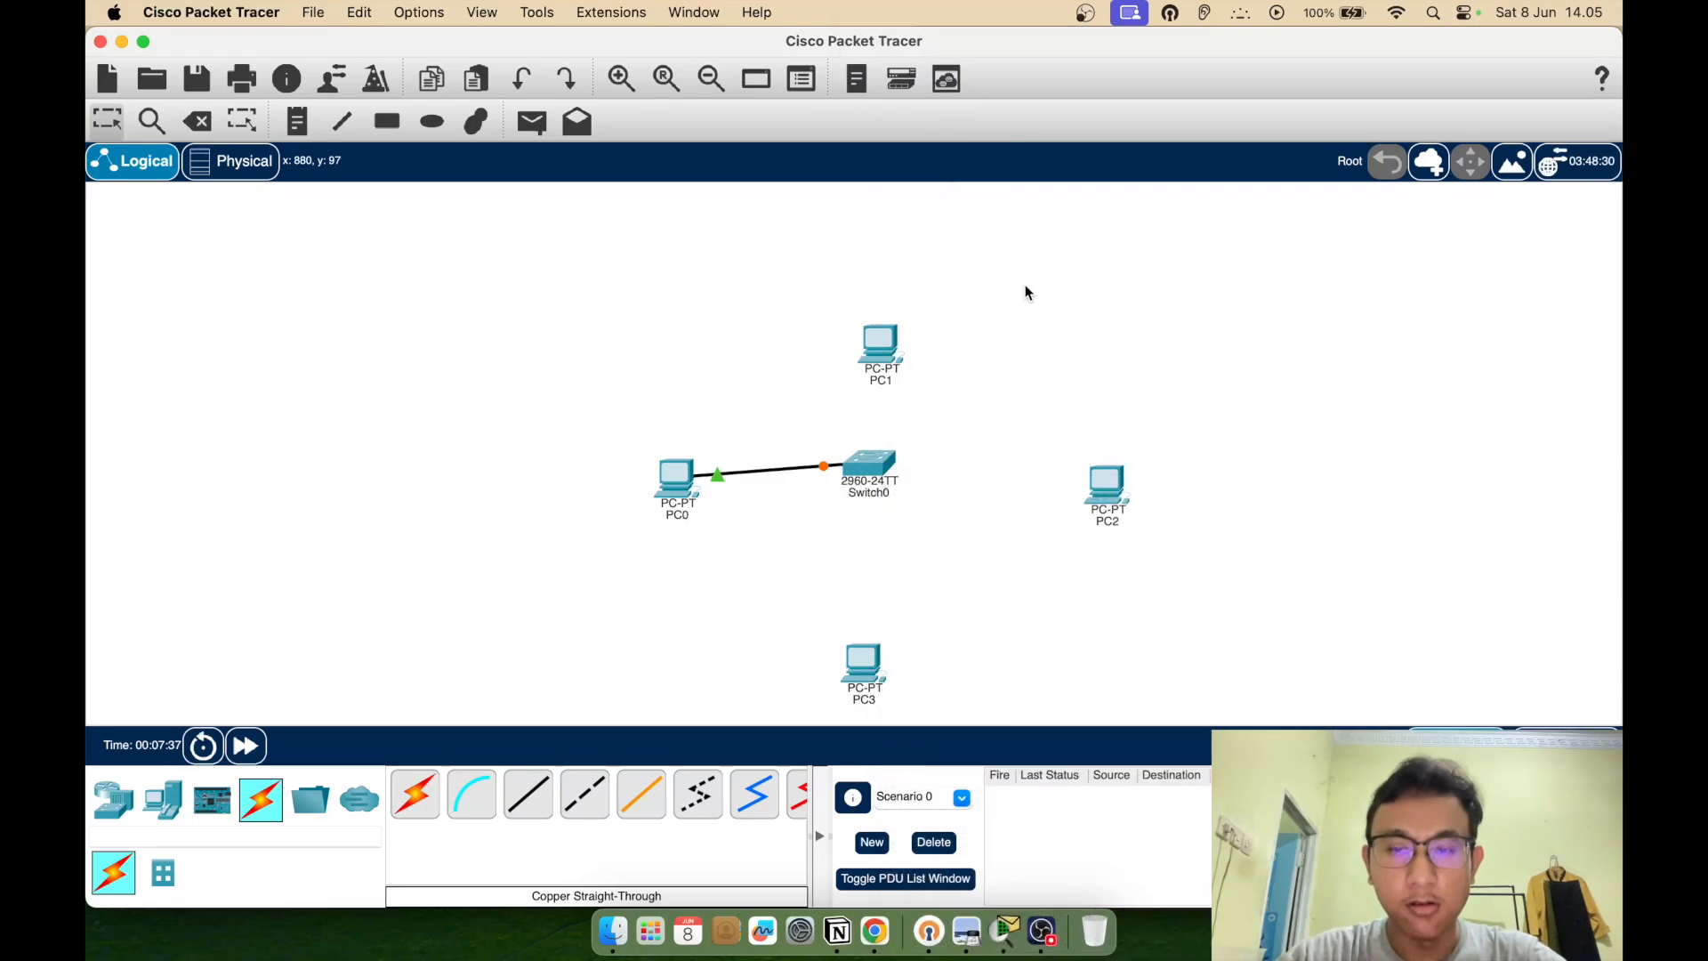
Connect PC1's FastEthernet0 port to the next free FastEthernet port on the switch with a copper straight-through cable
left_click(531, 797)
left_click(884, 349)
left_click(957, 424)
left_click(870, 462)
left_click(963, 62)
Connect PC2's FastEthernet0 port to the next free FastEthernet port on the switch with a copper straight-through cable
left_click(529, 795)
left_click(1107, 486)
left_click(1148, 559)
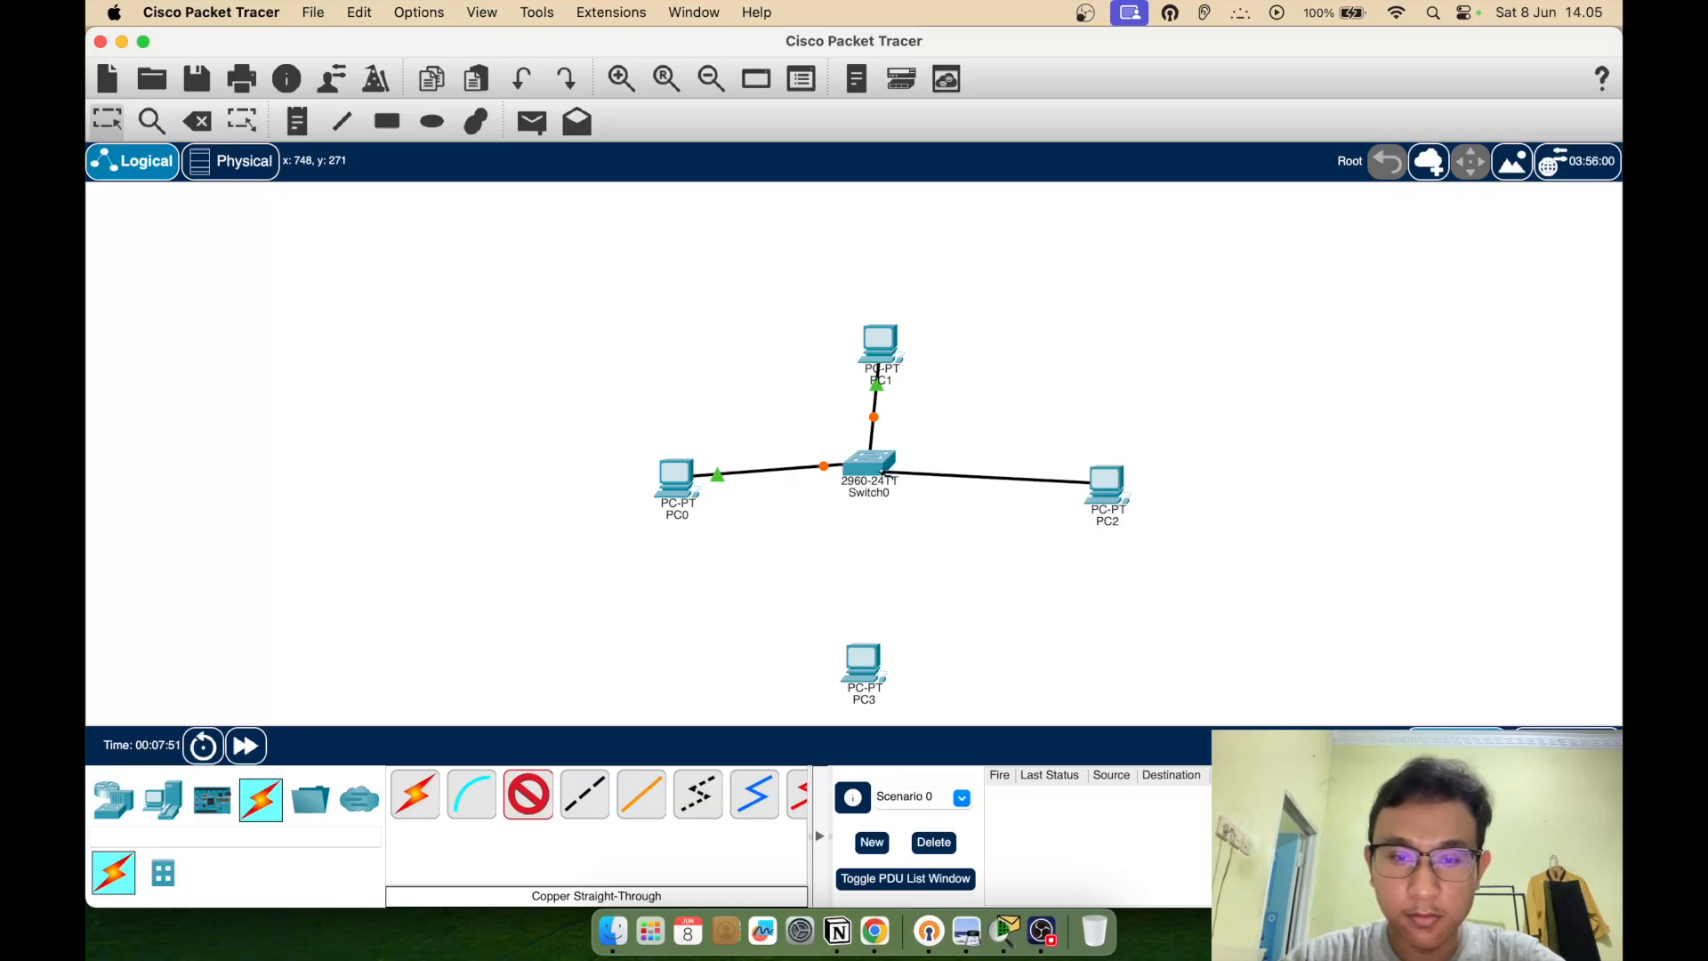
left_click(871, 463)
left_click(943, 65)
Connect PC3's FastEthernet0 port to a free switch port with a copper straight-through cable and move PC1 farther above the switch
left_click(528, 795)
left_click(863, 663)
left_click(906, 730)
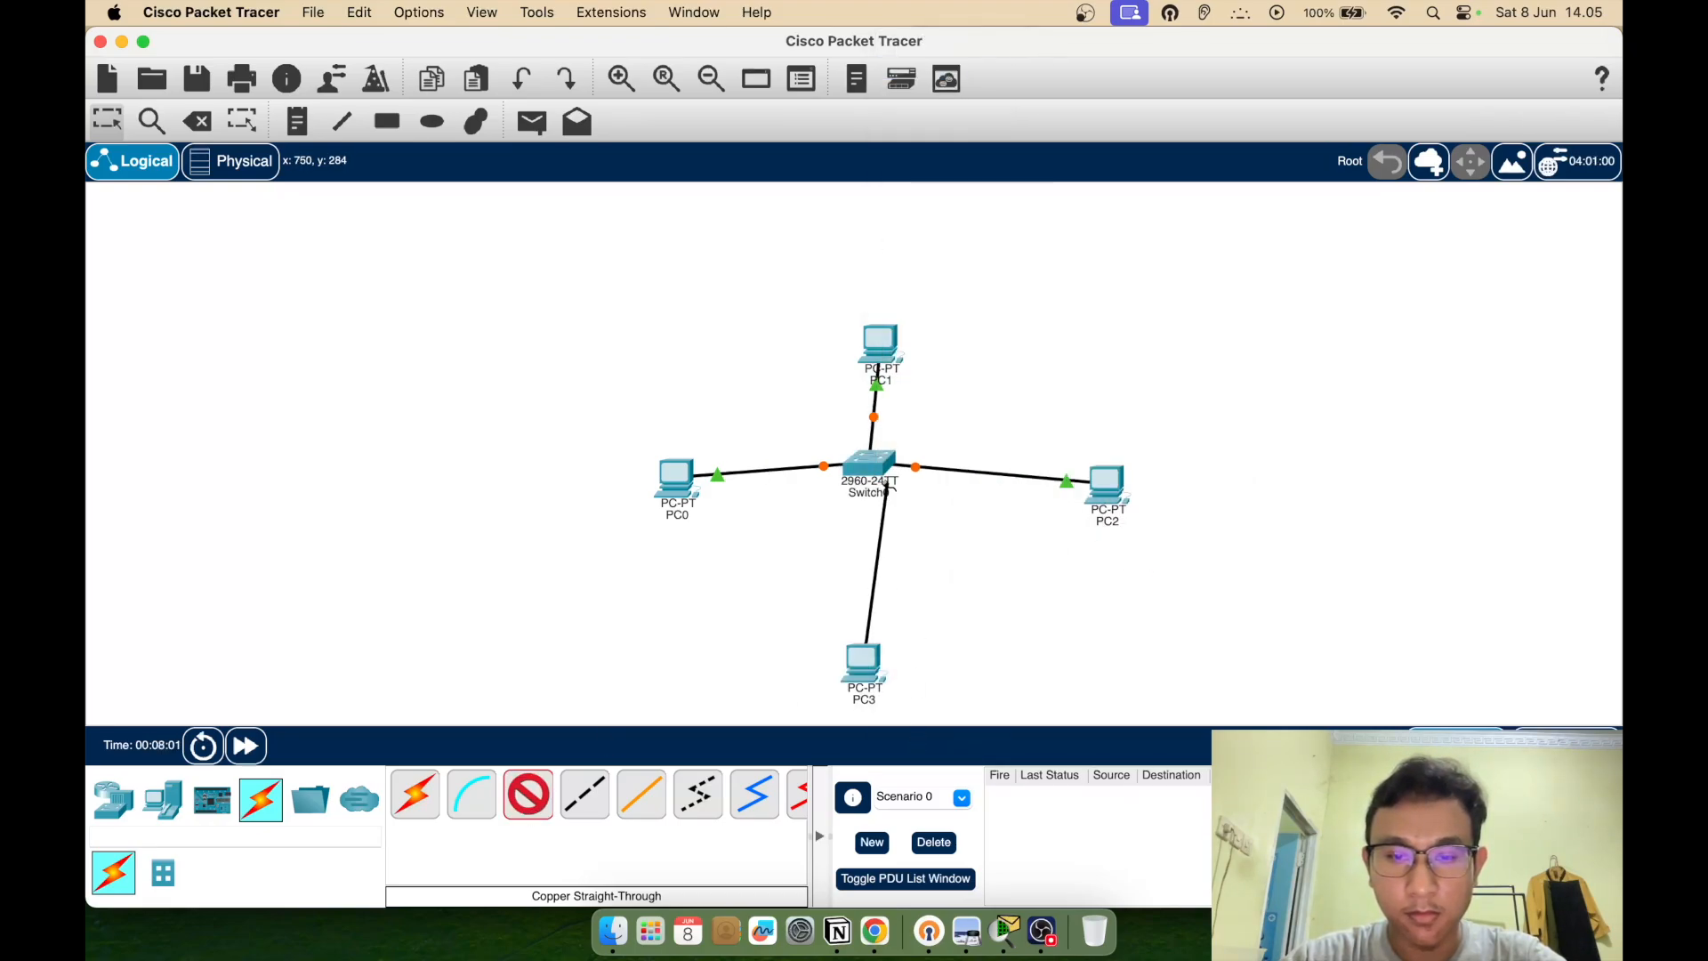
left_click(875, 454)
left_click(963, 69)
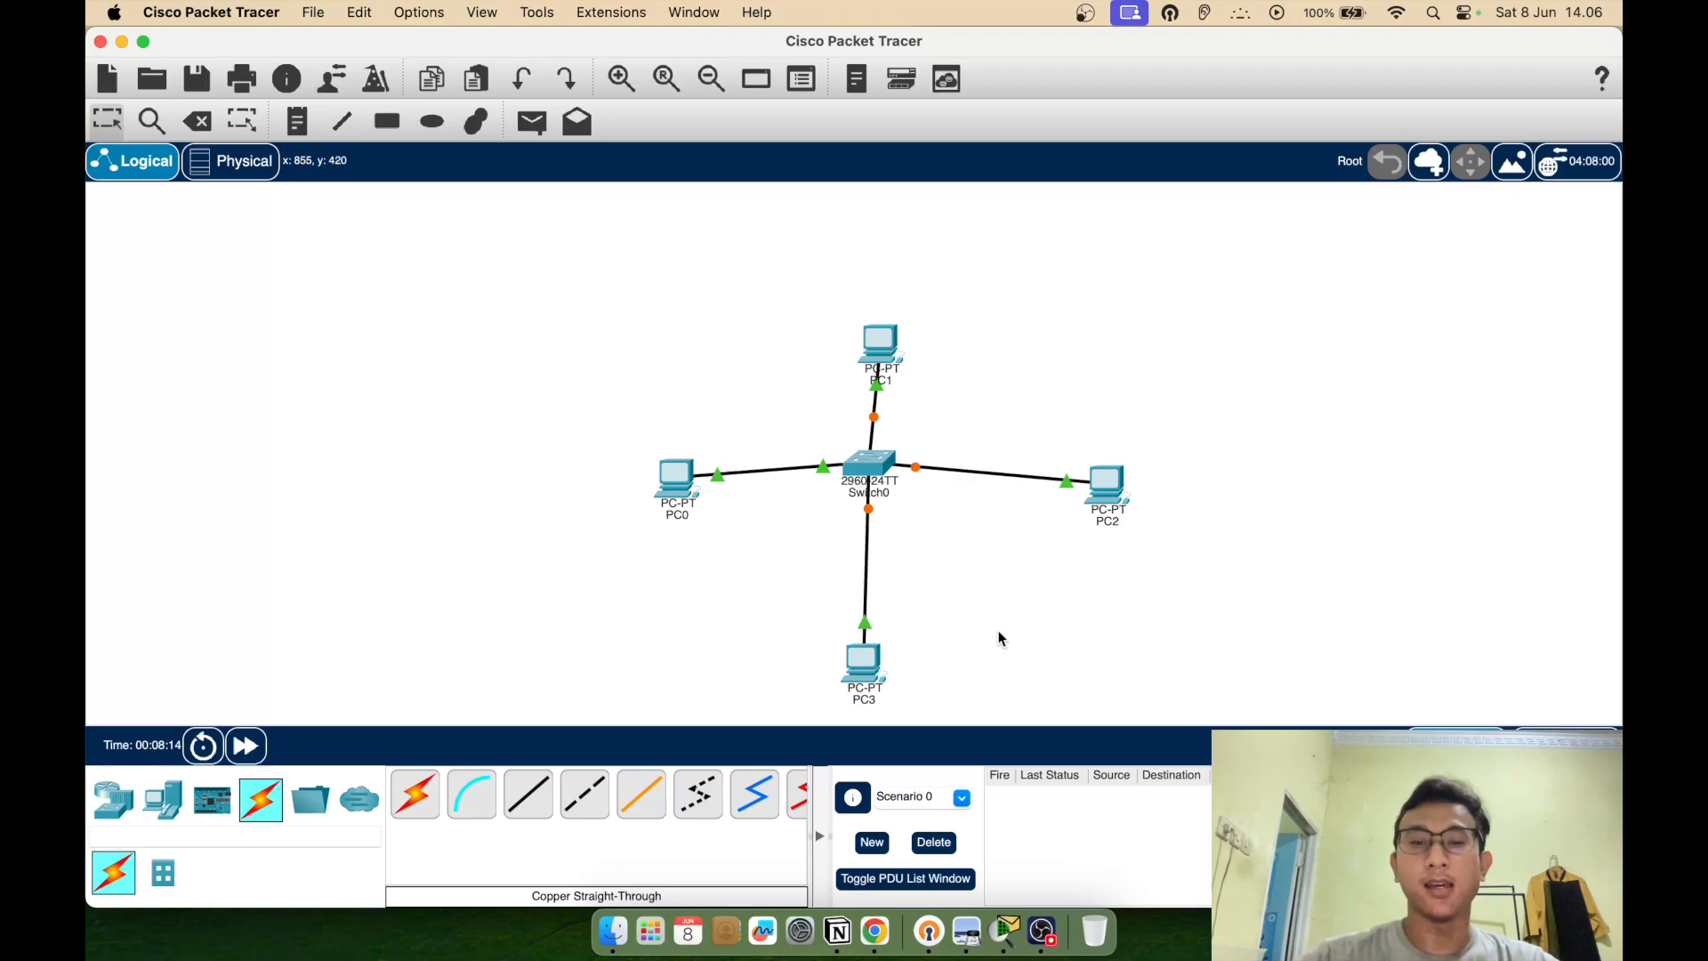
left_click_drag(881, 345, 881, 296)
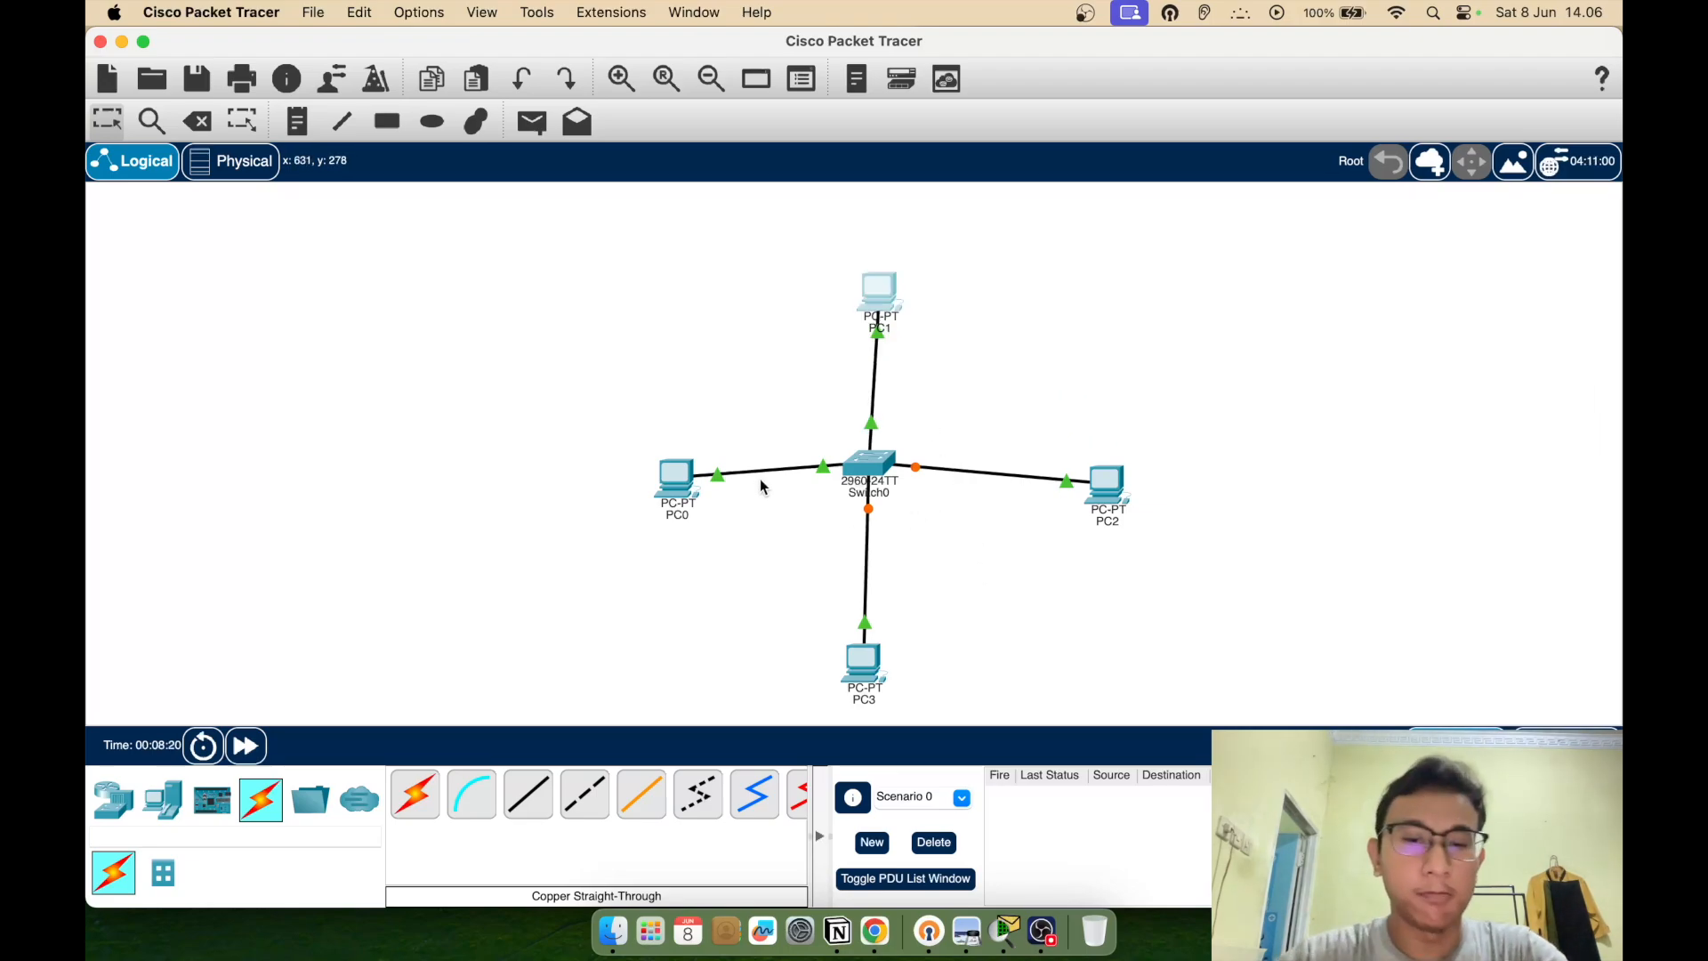
Give PC0 the static IPv4 address 192.168.1.1 with subnet mask 255.255.255.0 and close its window
left_click(674, 482)
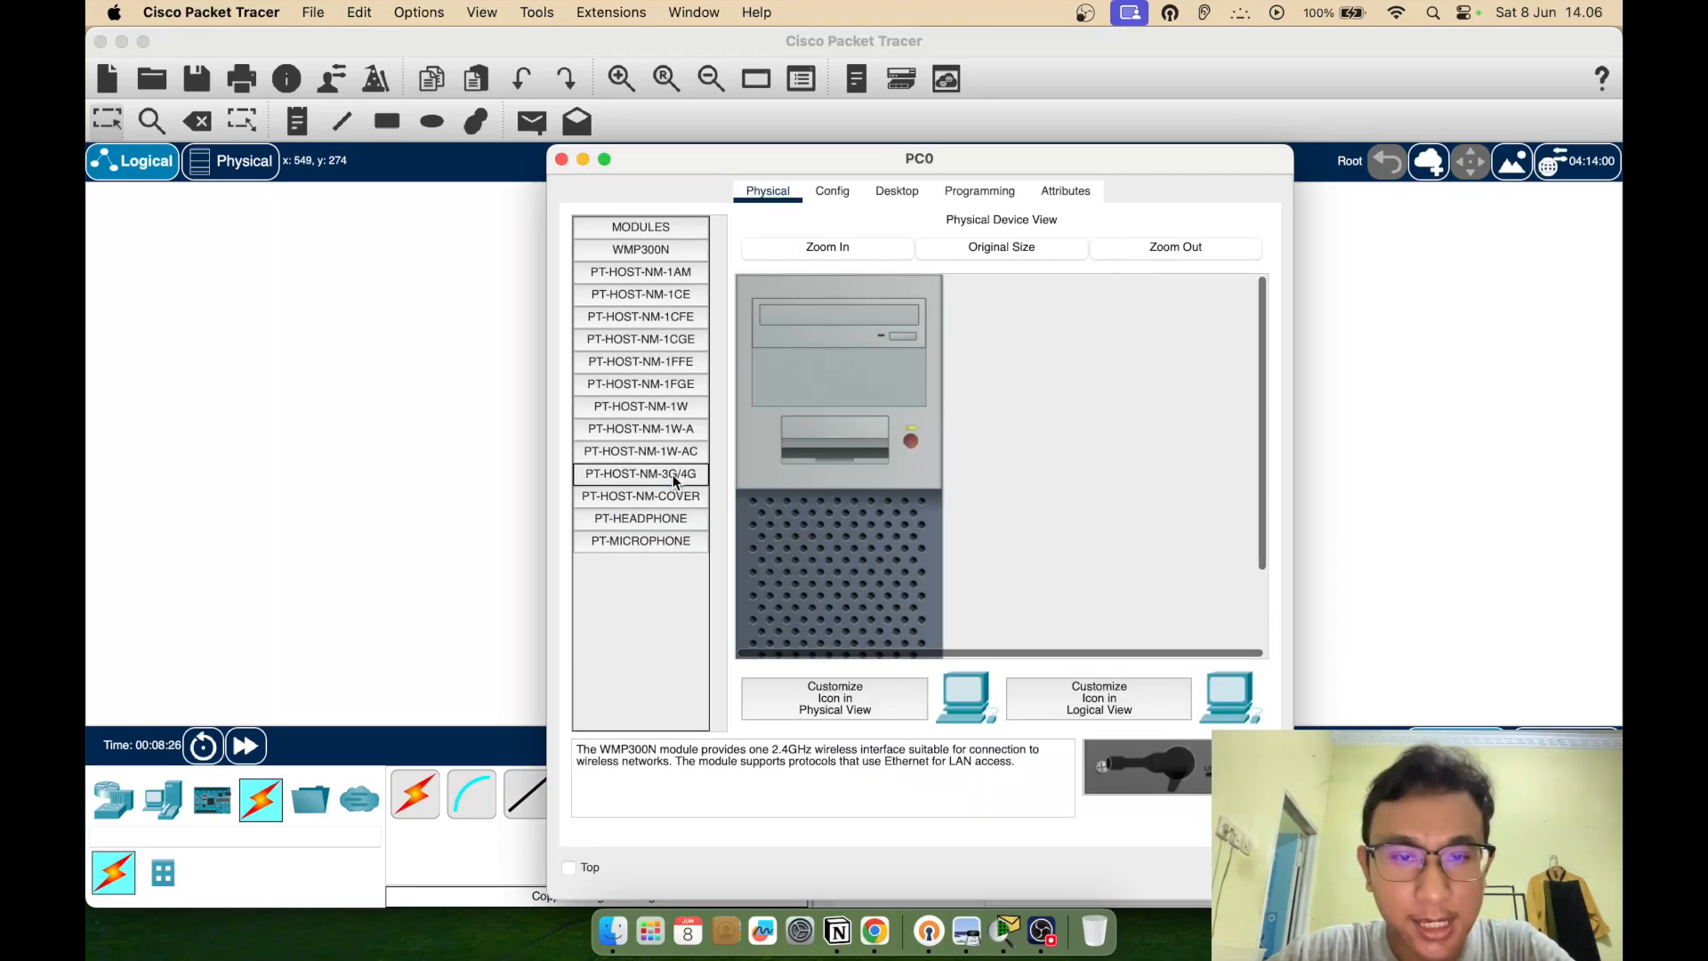
left_click(896, 193)
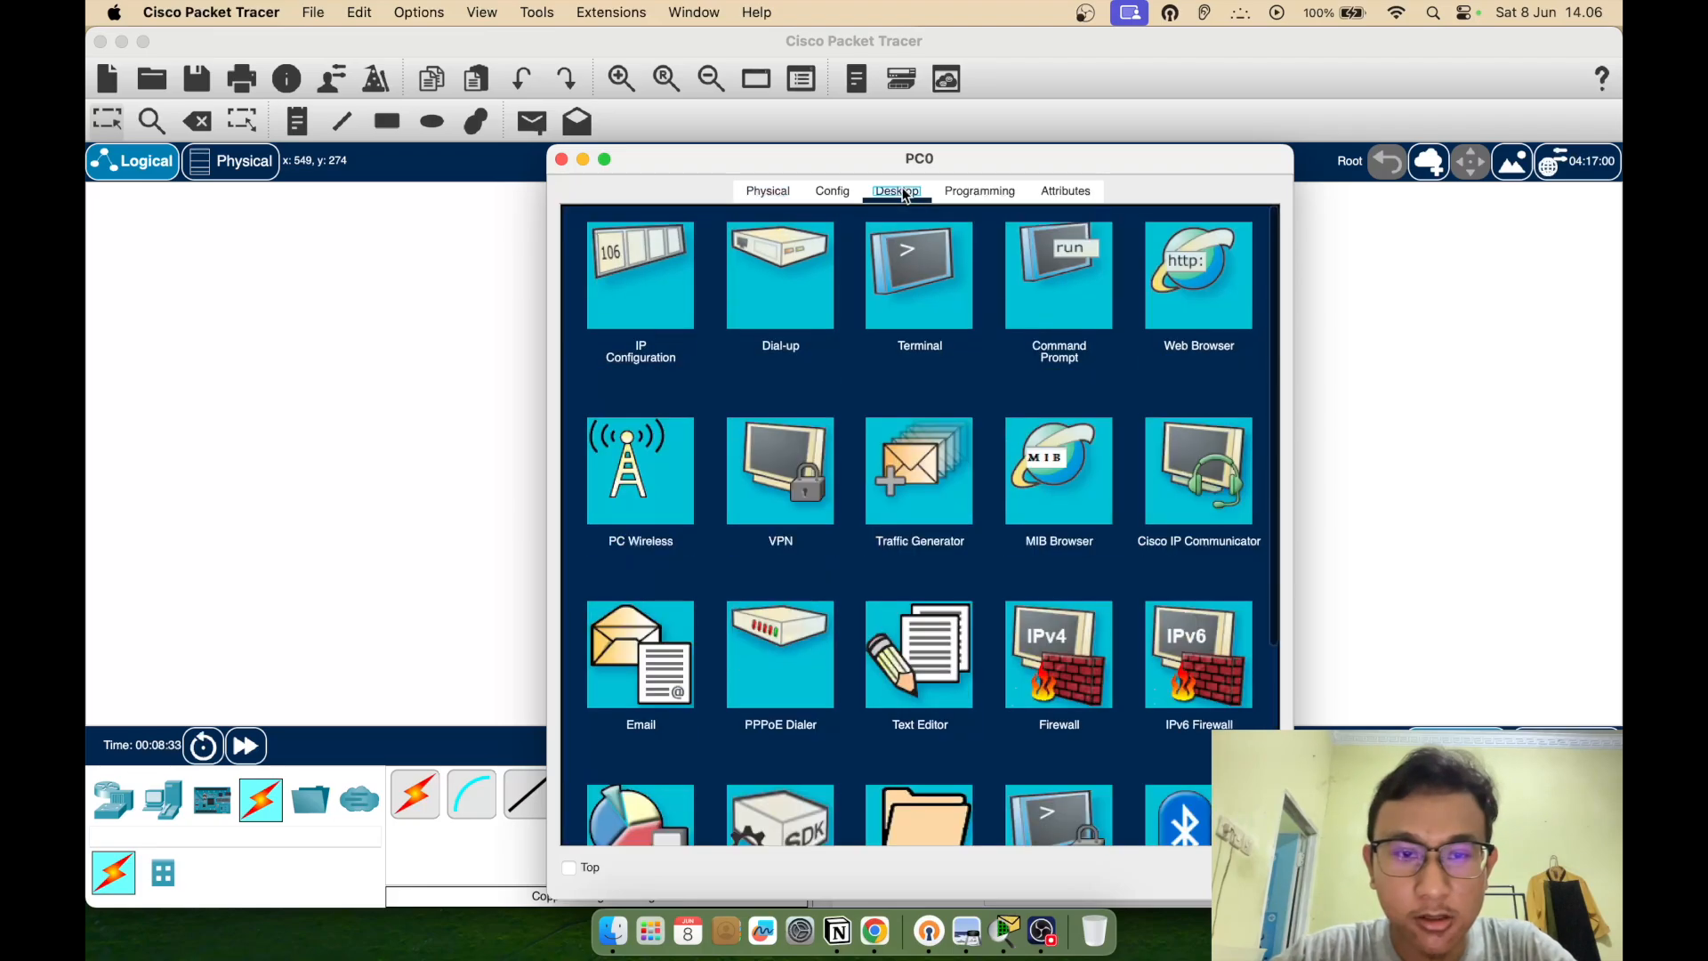
left_click(669, 292)
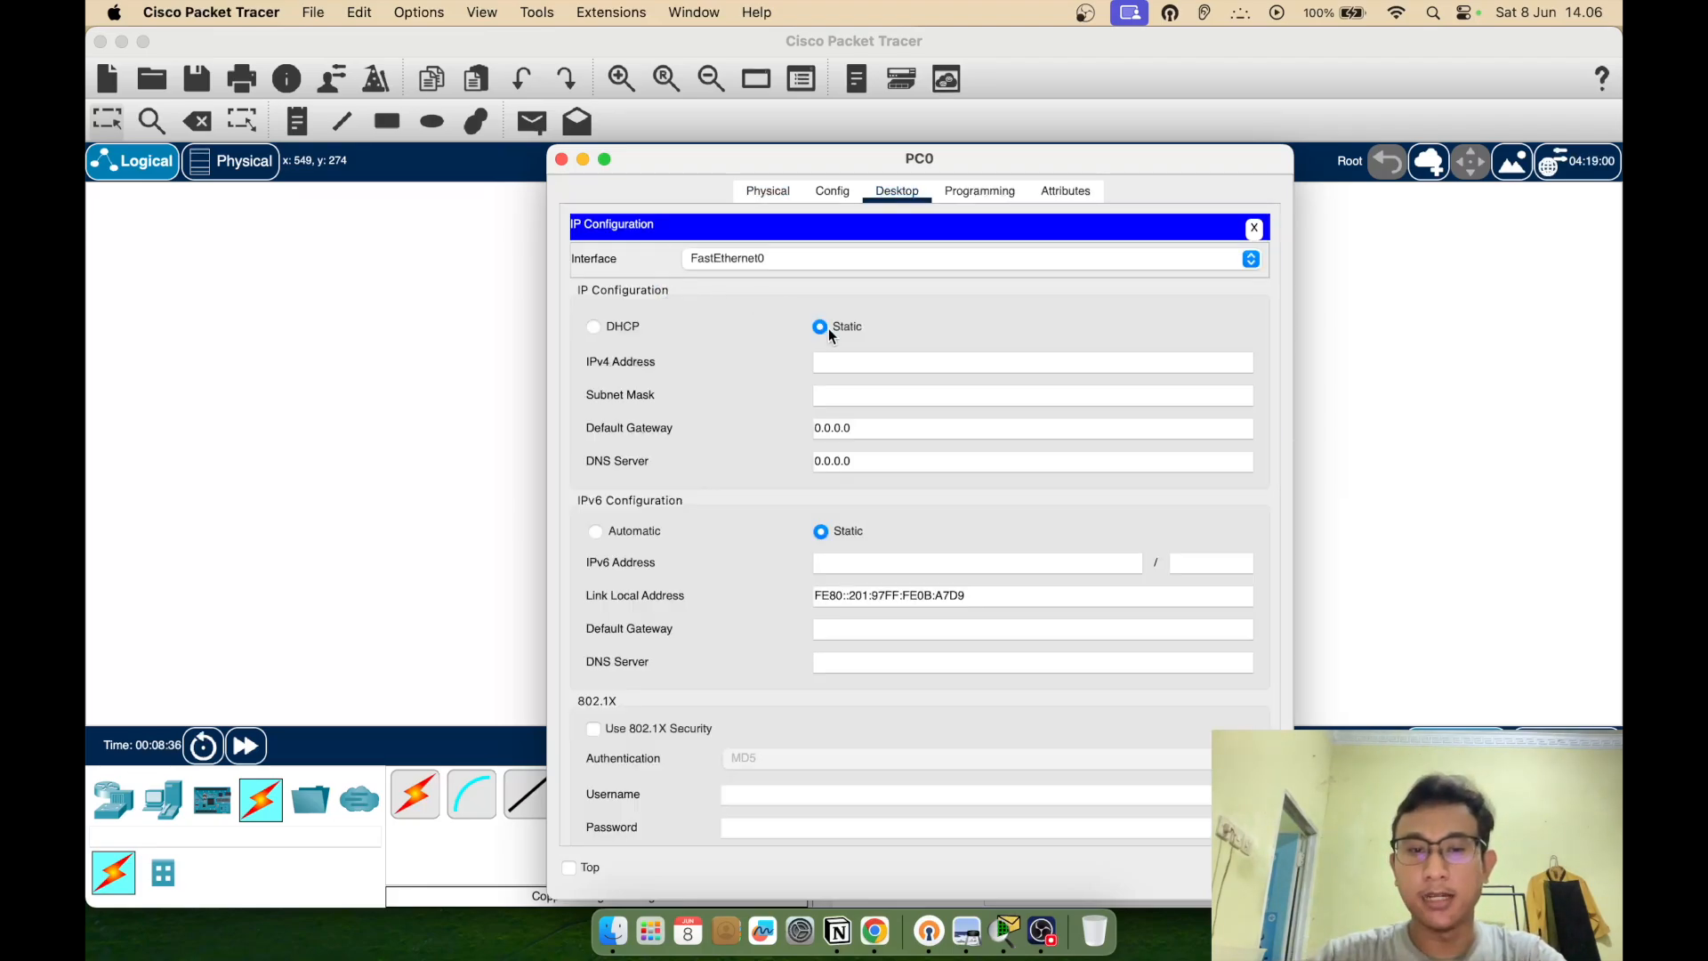
left_click(873, 365)
type("192")
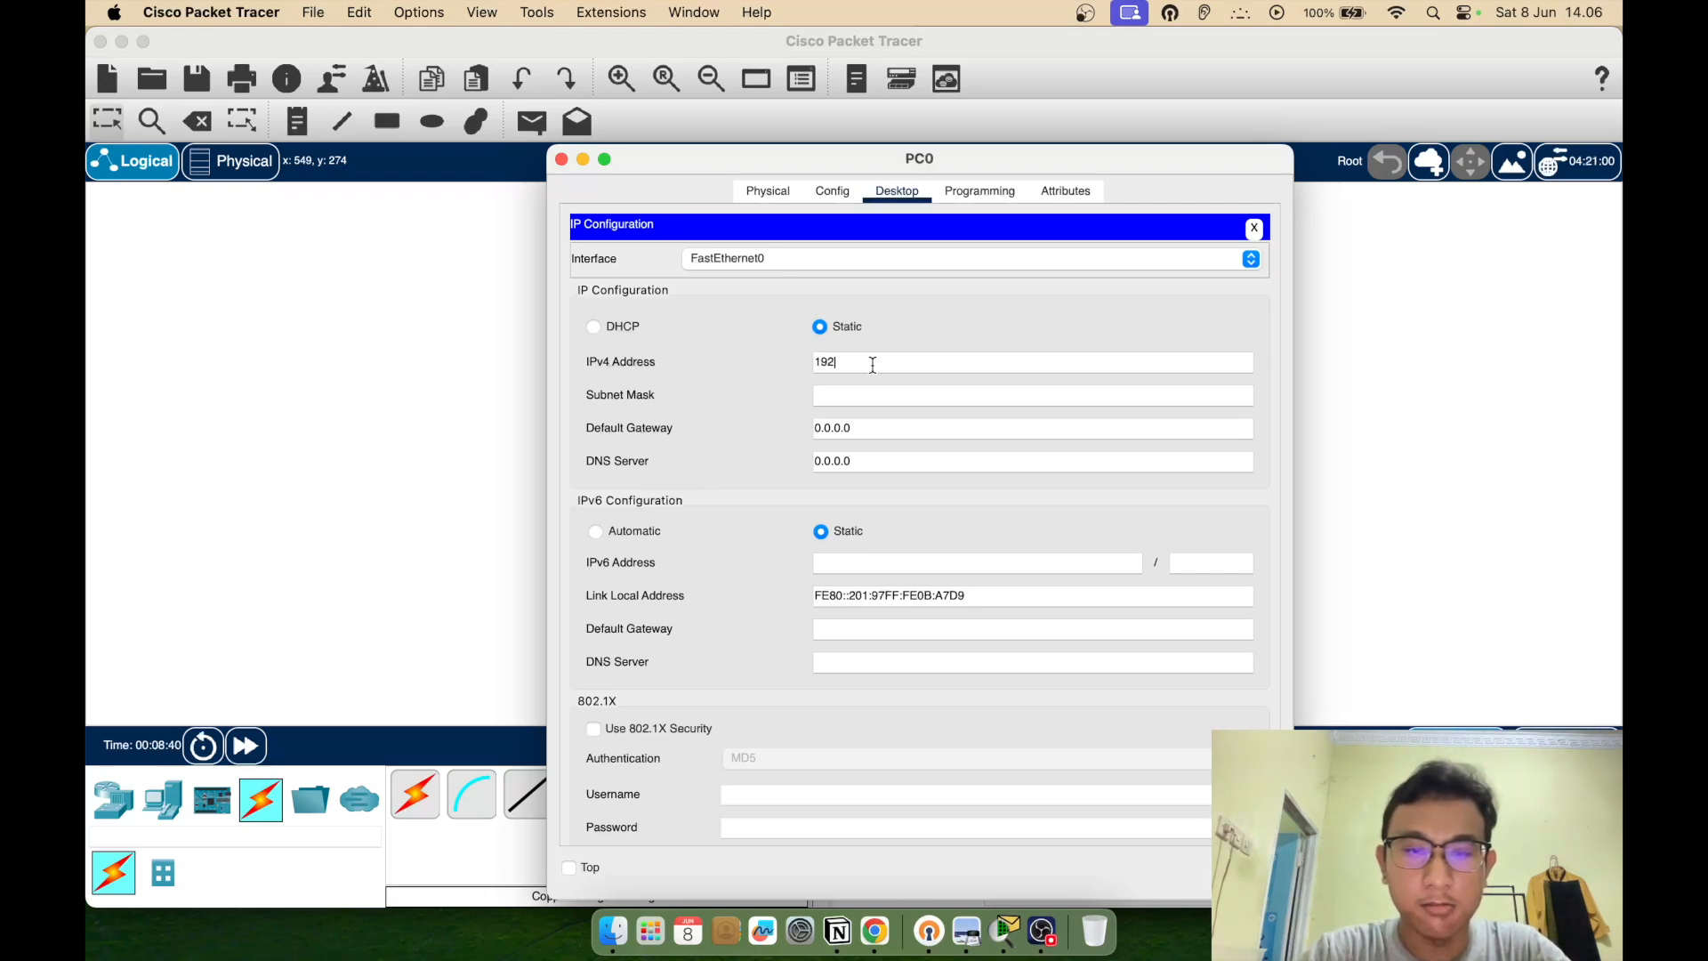
type(".168.1")
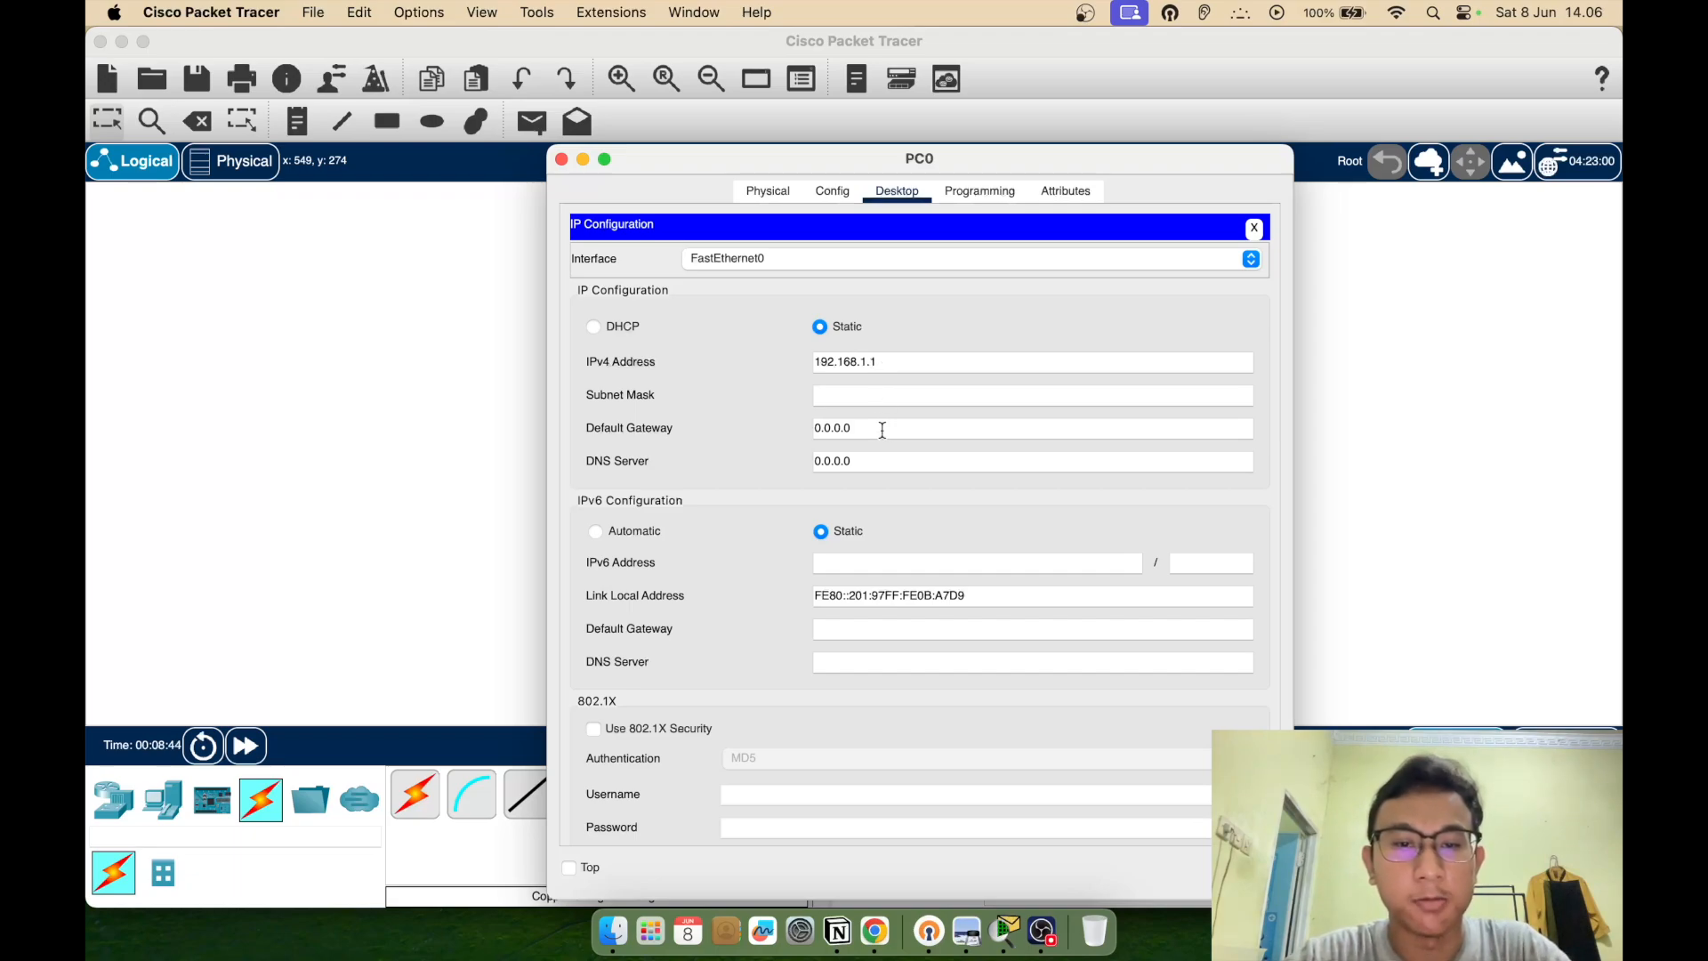
left_click(868, 398)
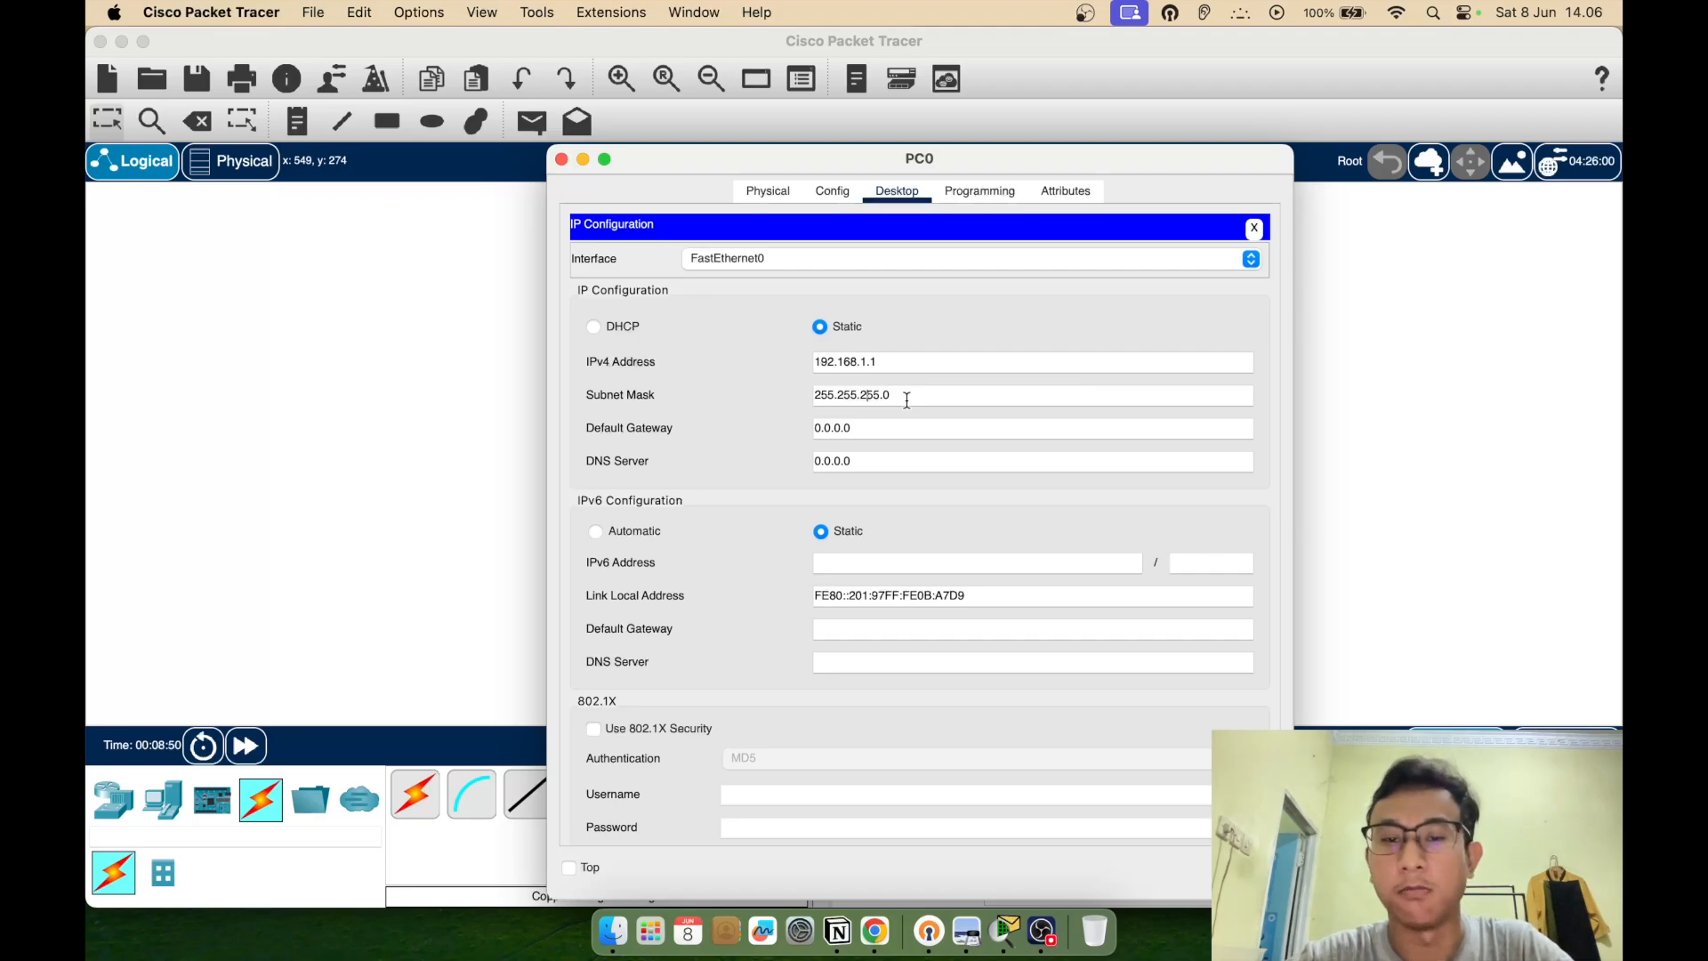
left_click(1253, 228)
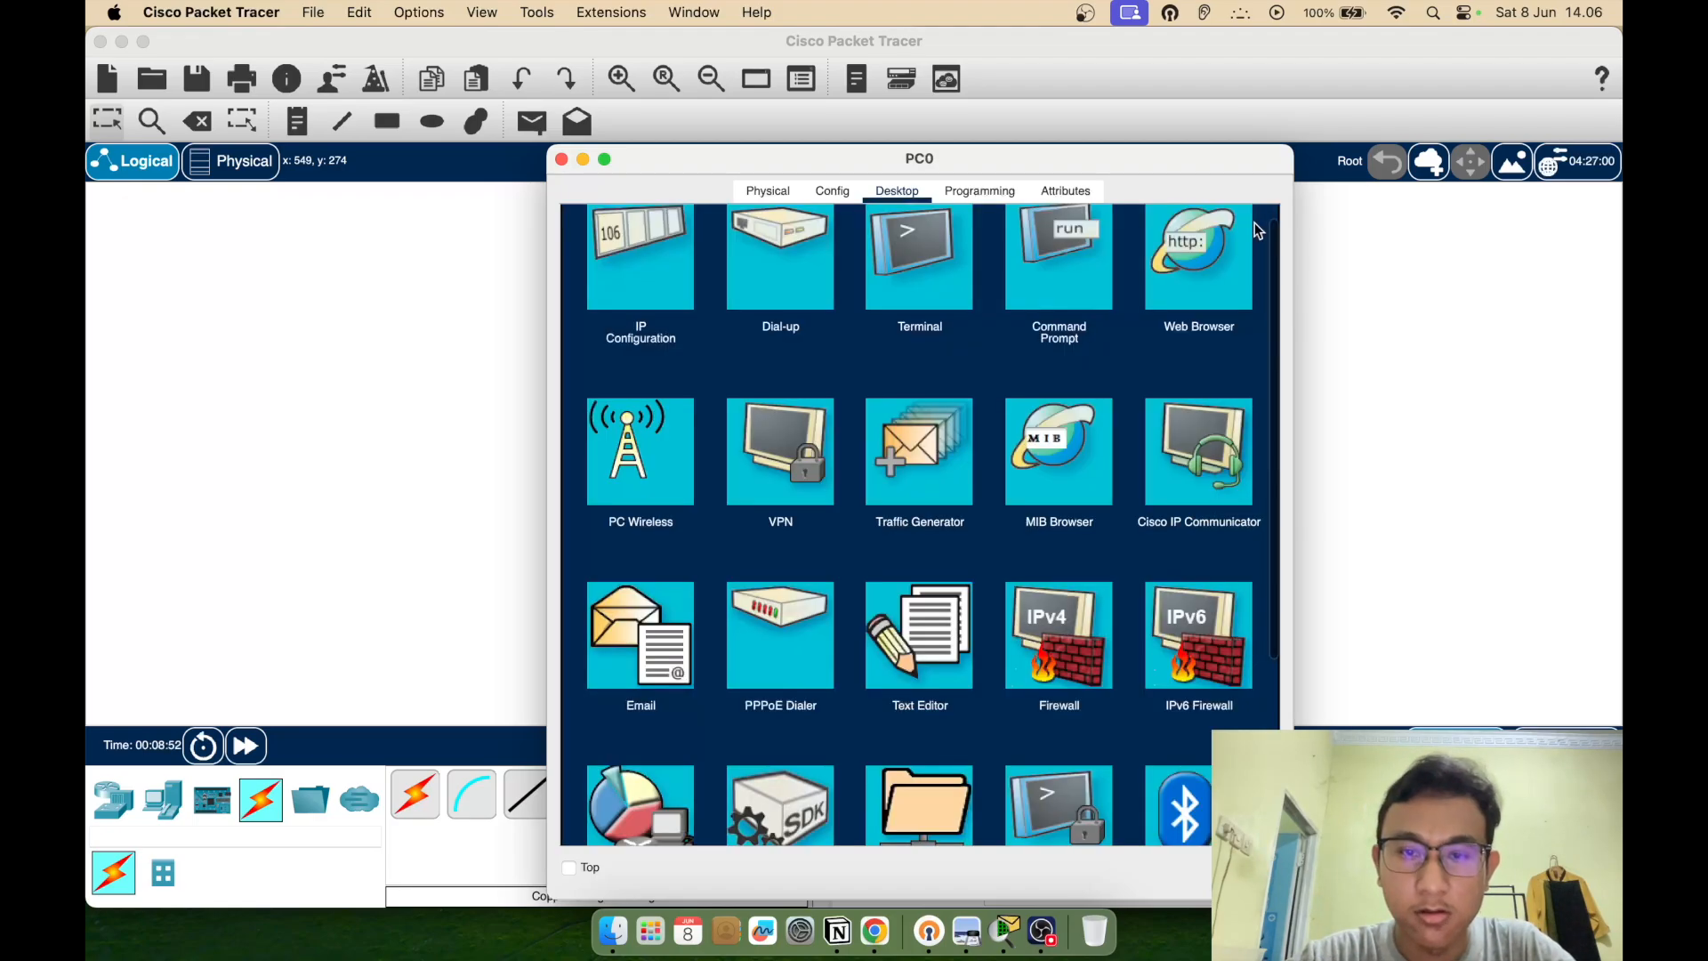
left_click(561, 160)
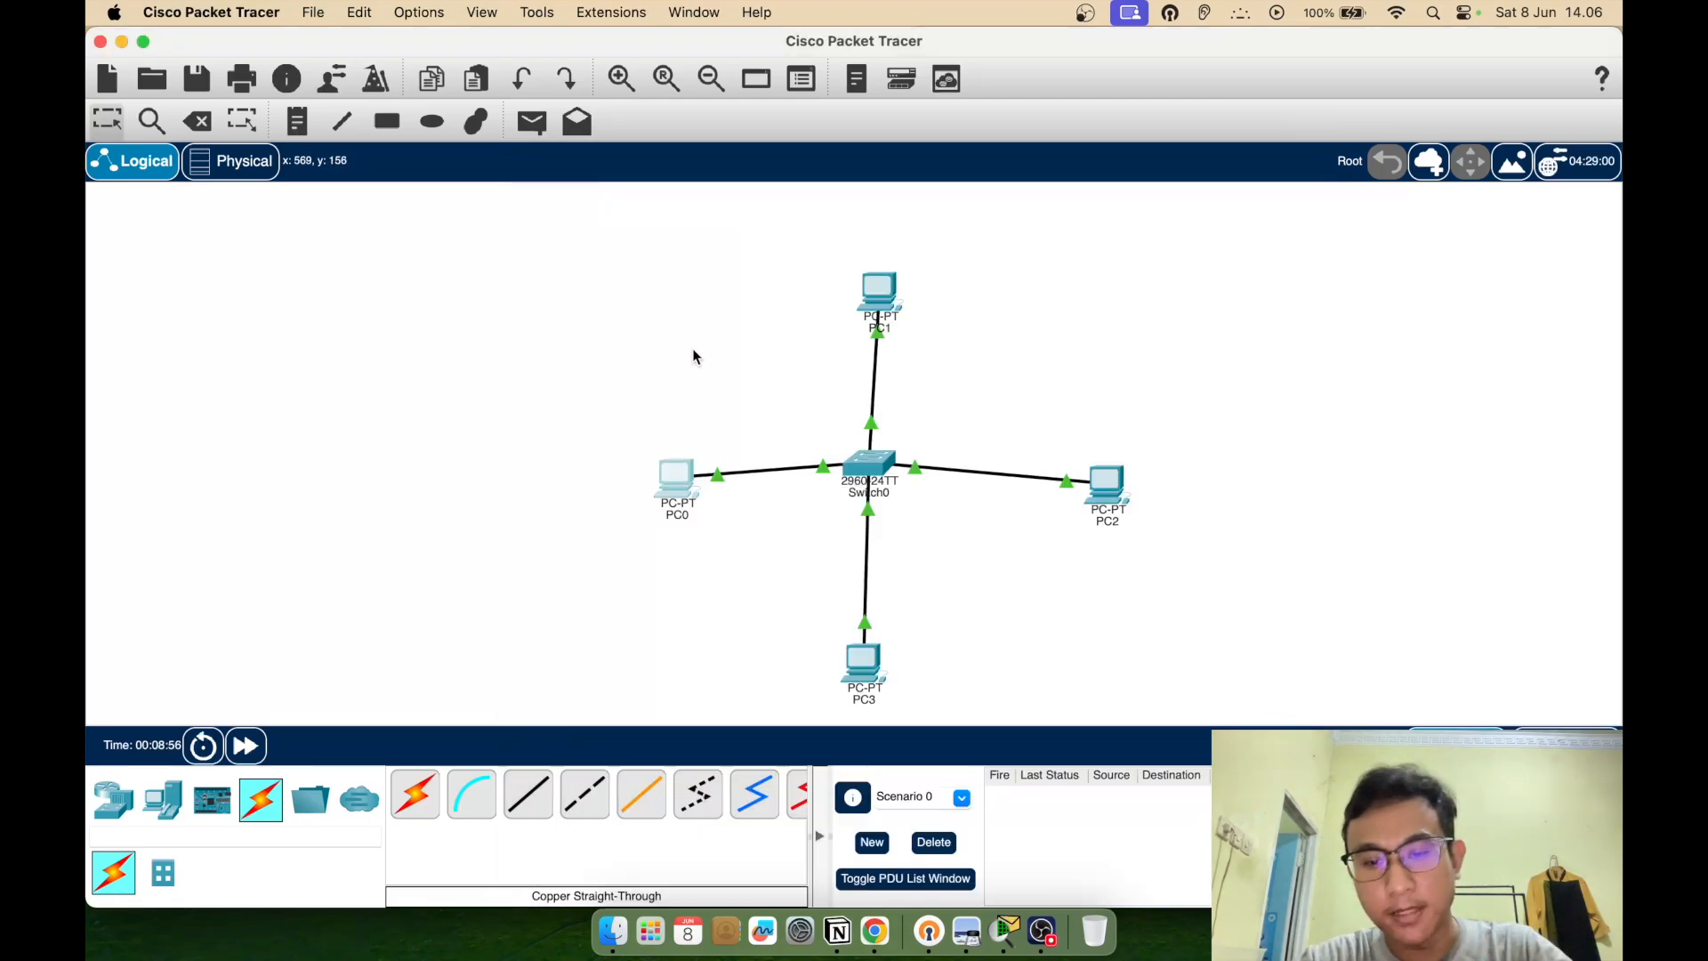
Give PC1 the static IPv4 address 192.168.1.2 with subnet mask 255.255.255.0 and close its window
left_click(884, 294)
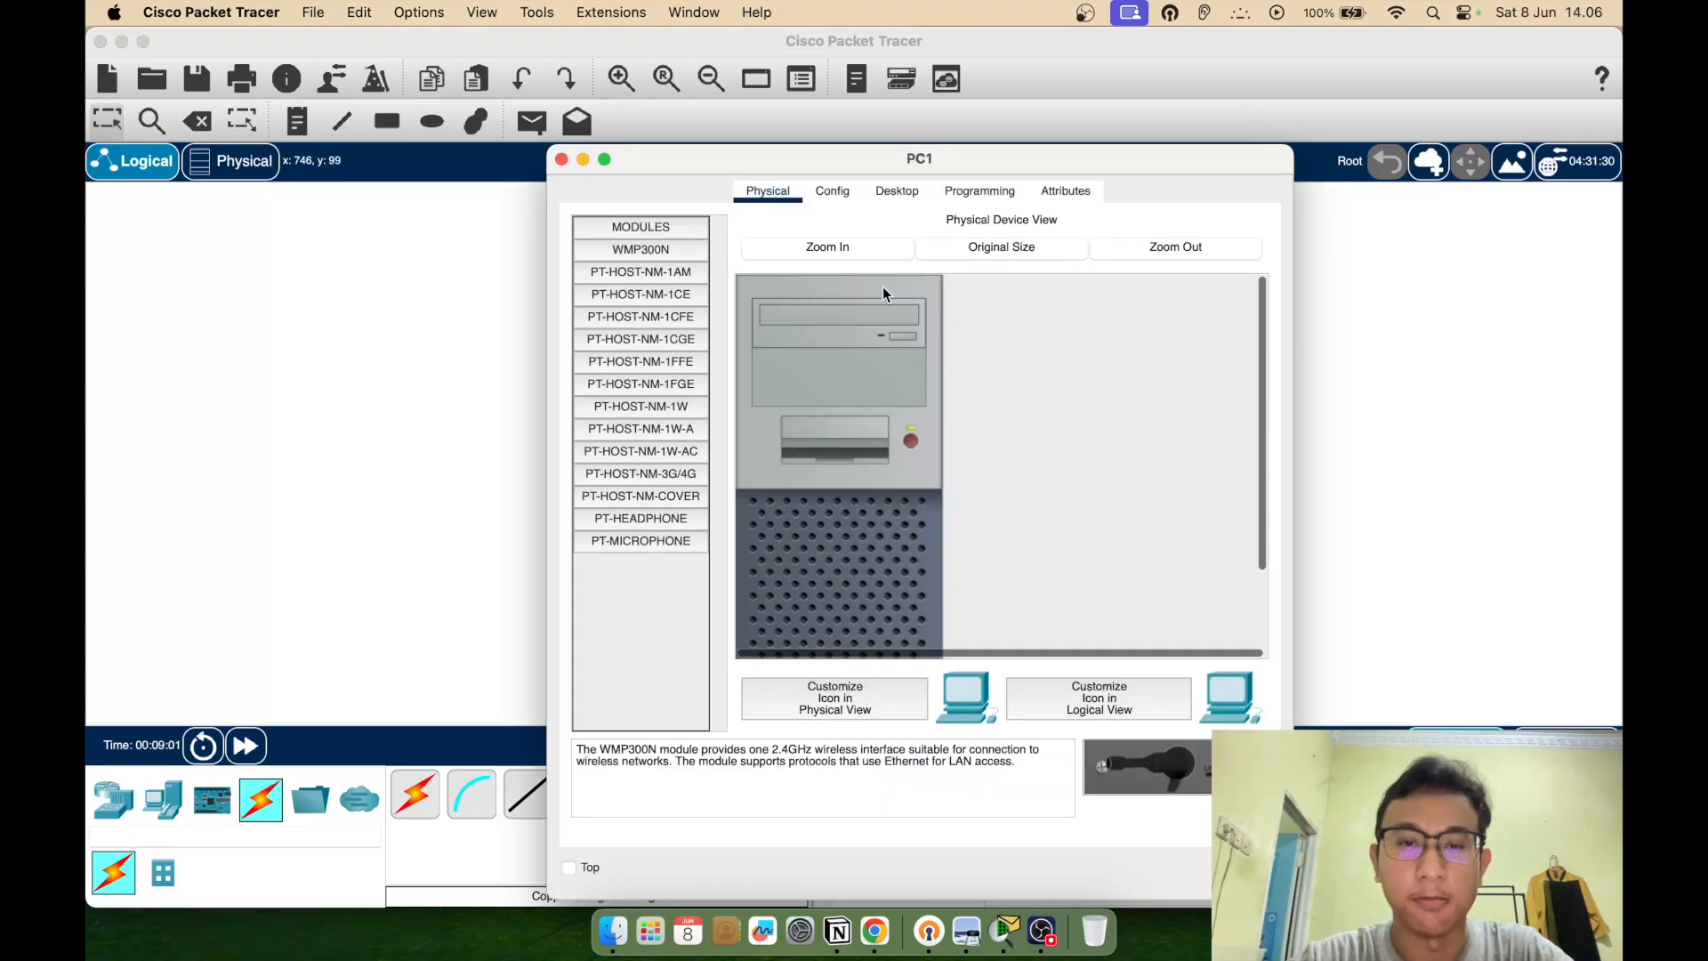
left_click(845, 192)
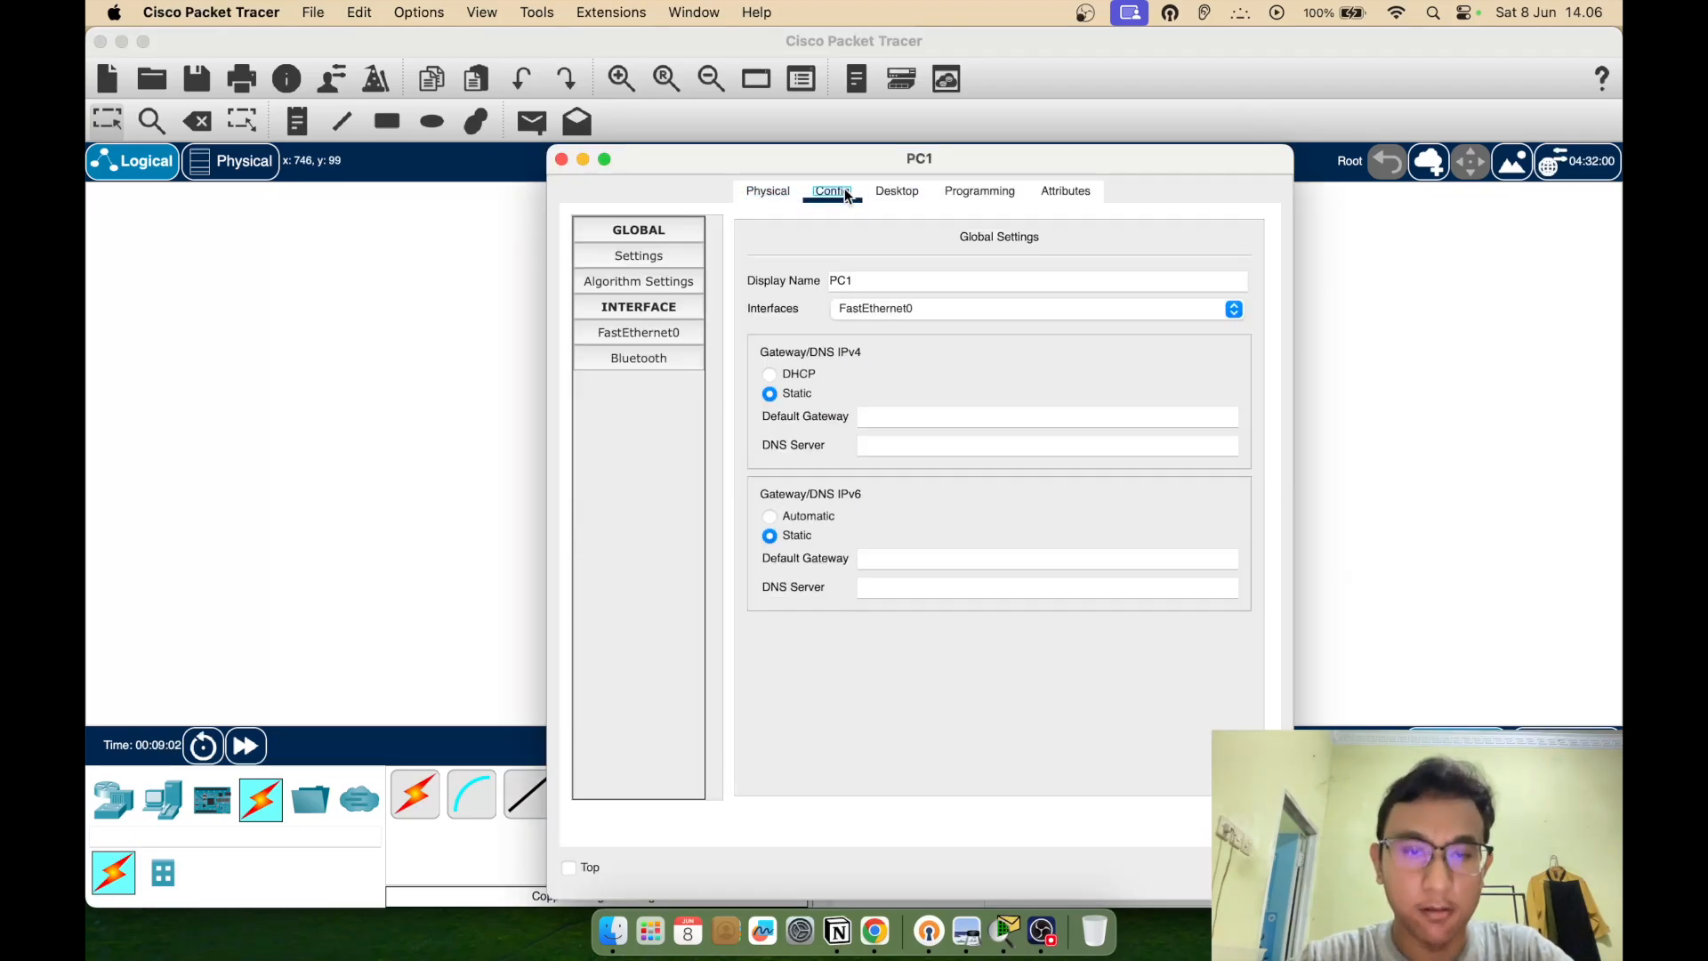
left_click(908, 191)
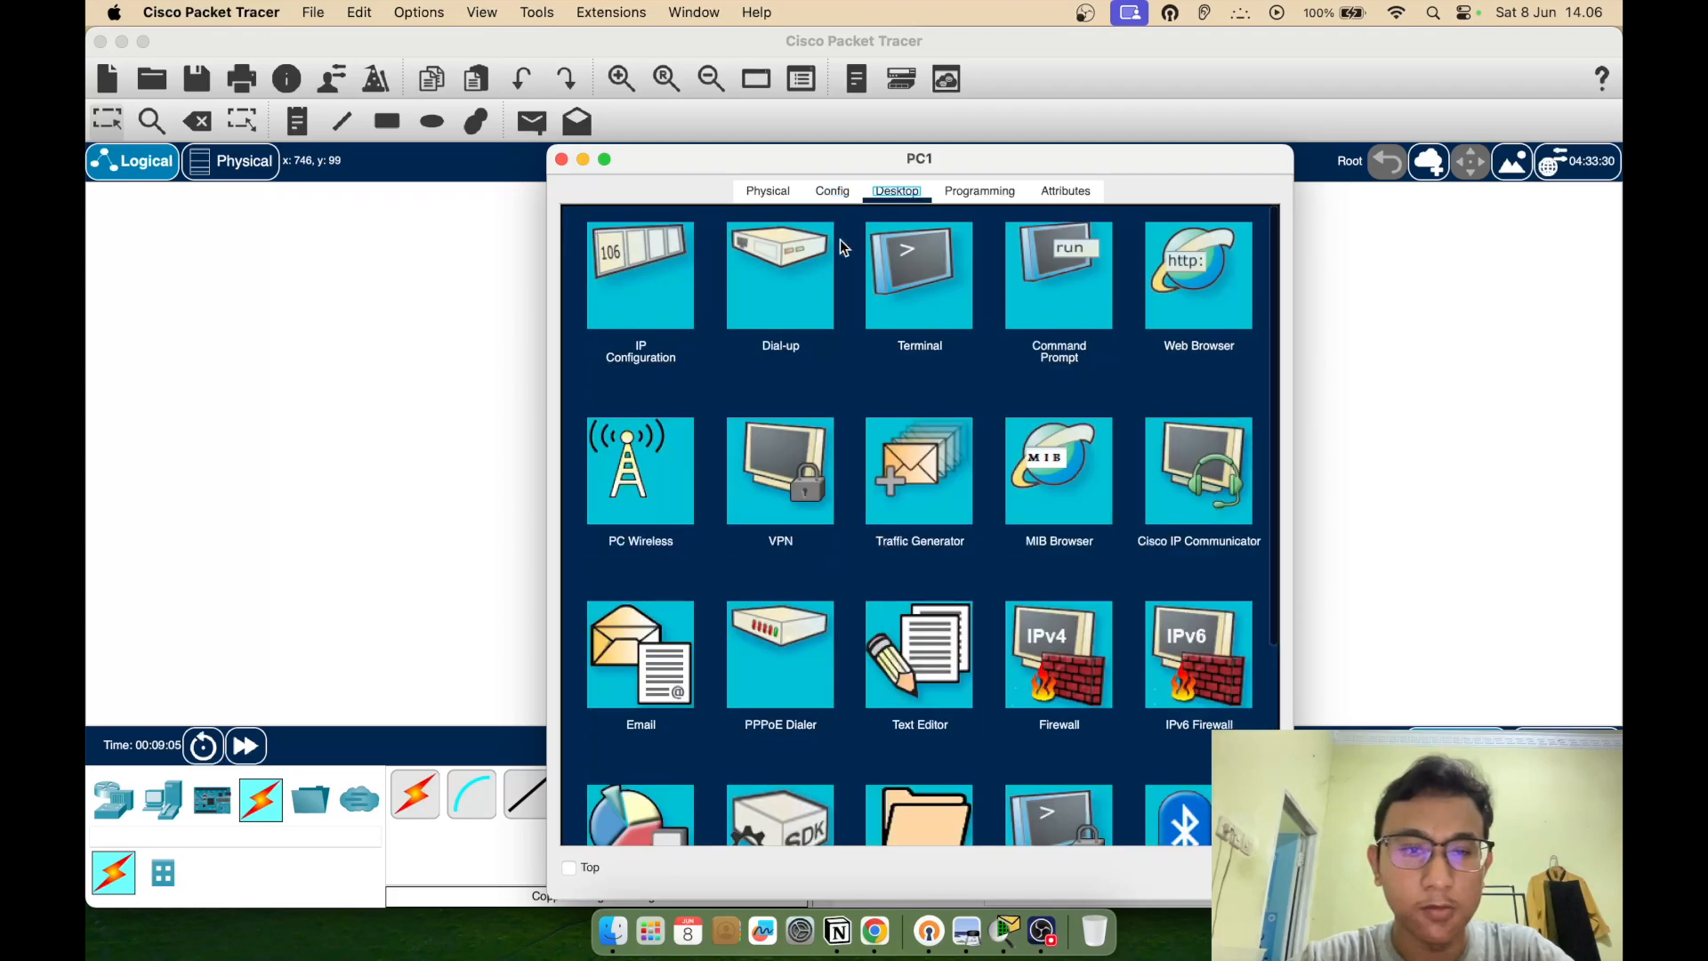
left_click(662, 283)
left_click(834, 370)
type("192.168.1.2")
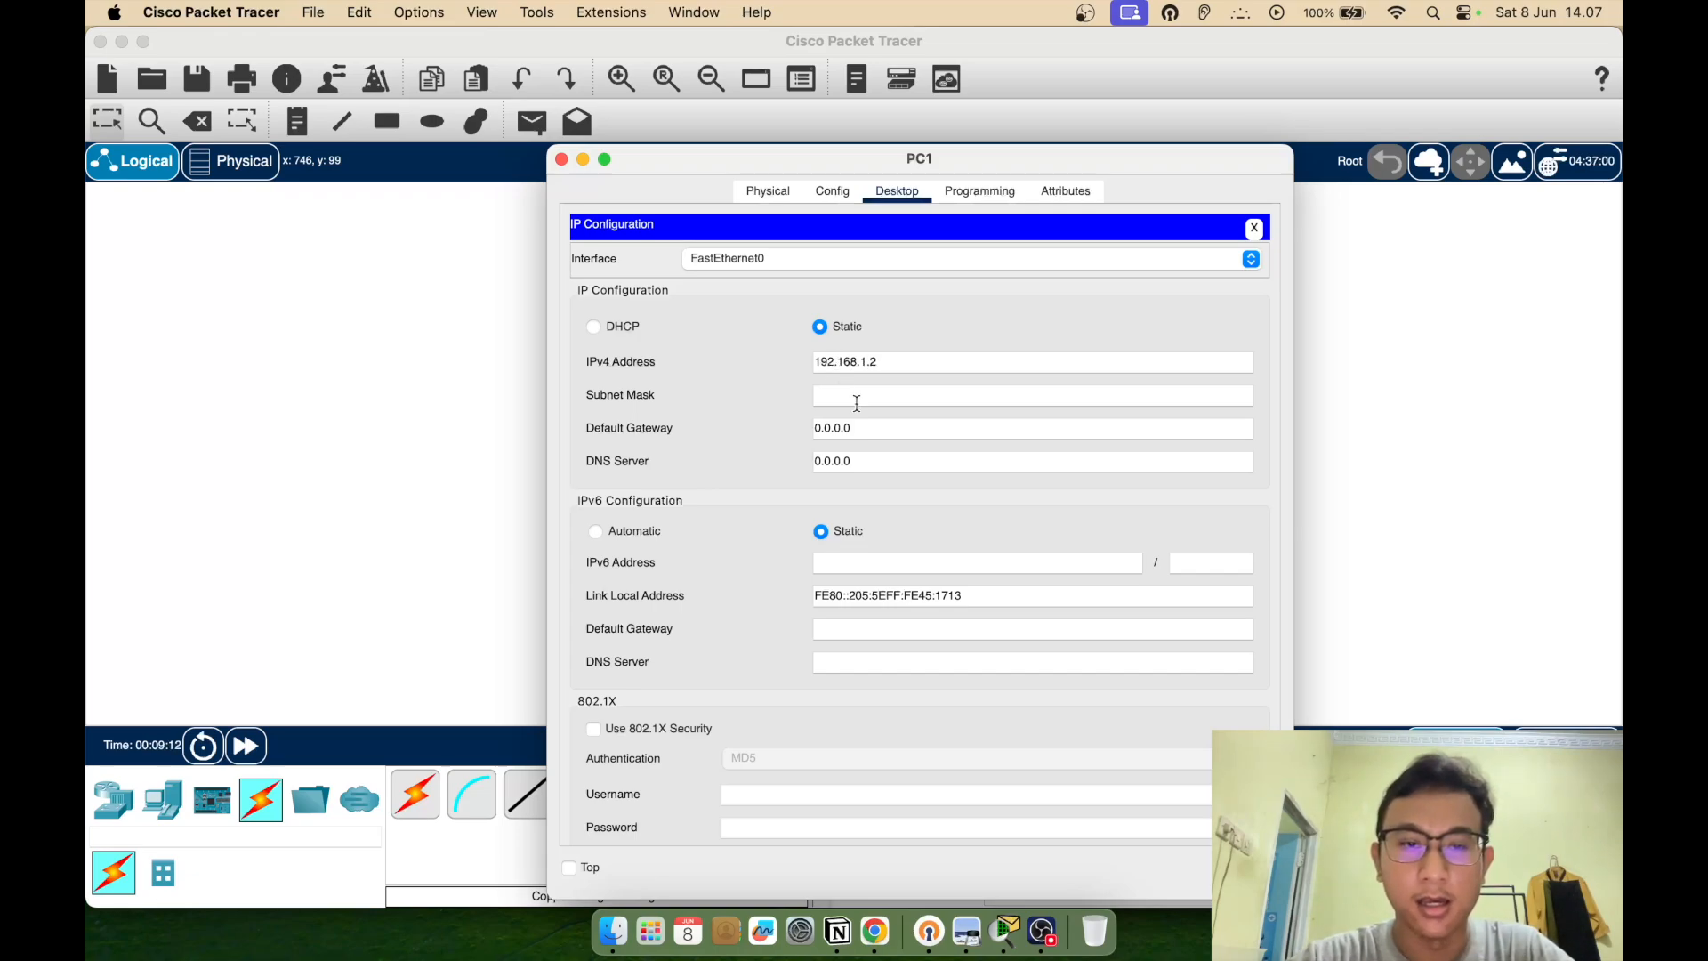
left_click(857, 402)
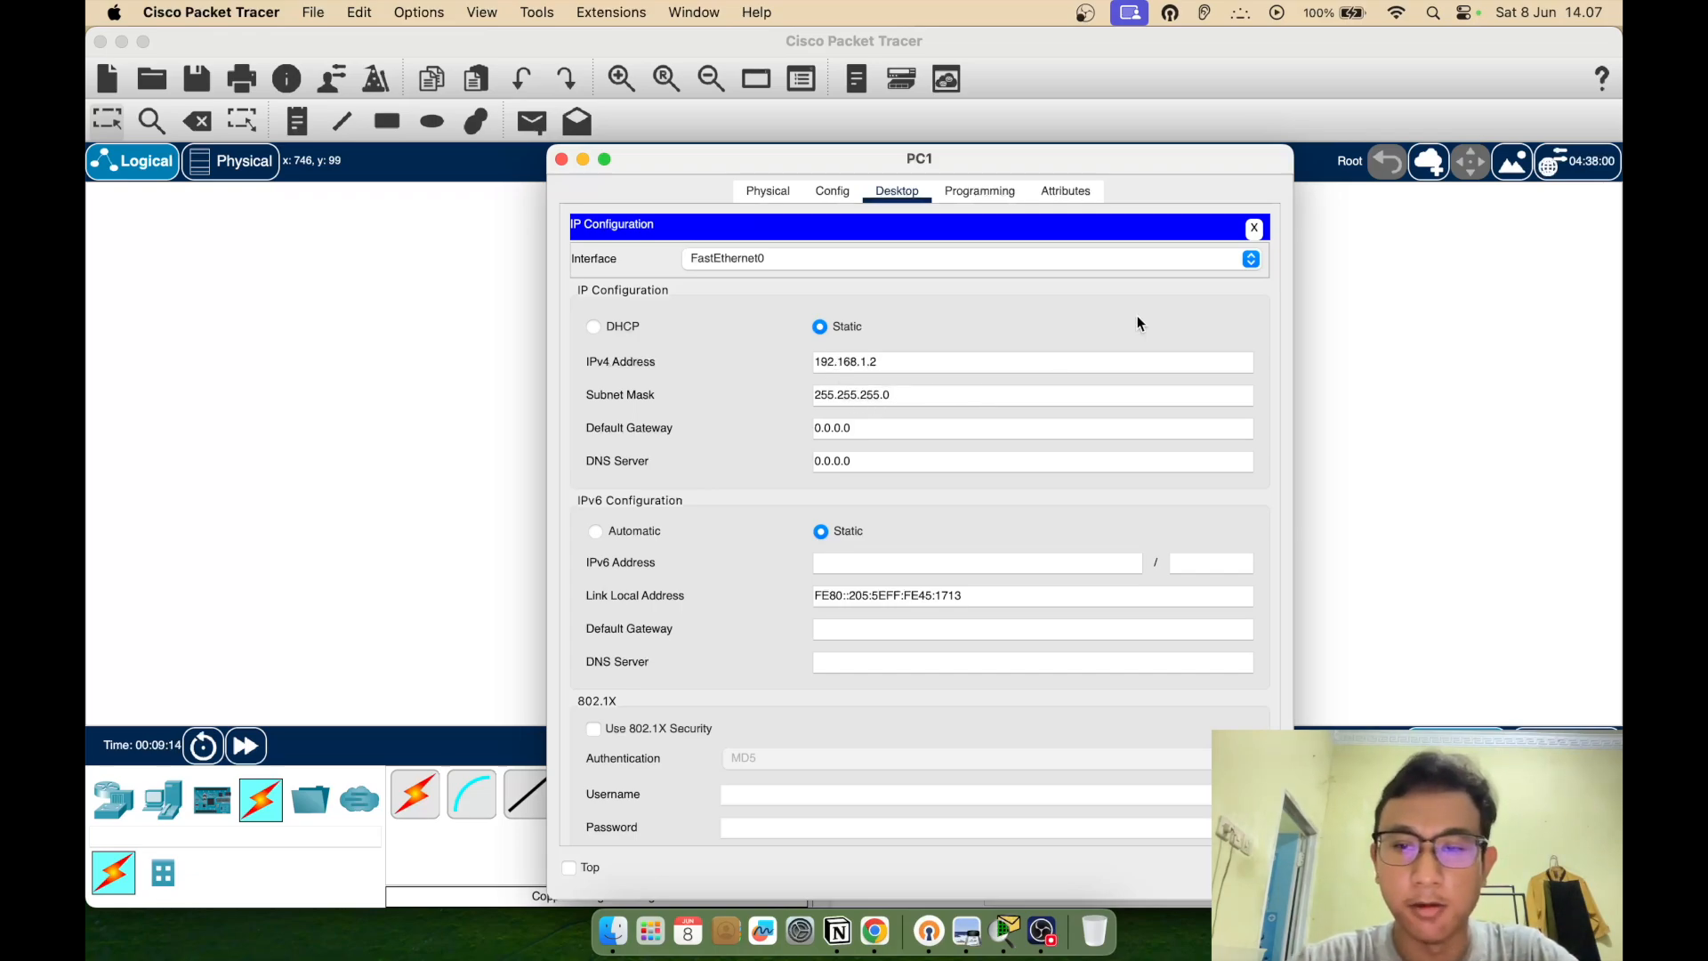
left_click(1254, 228)
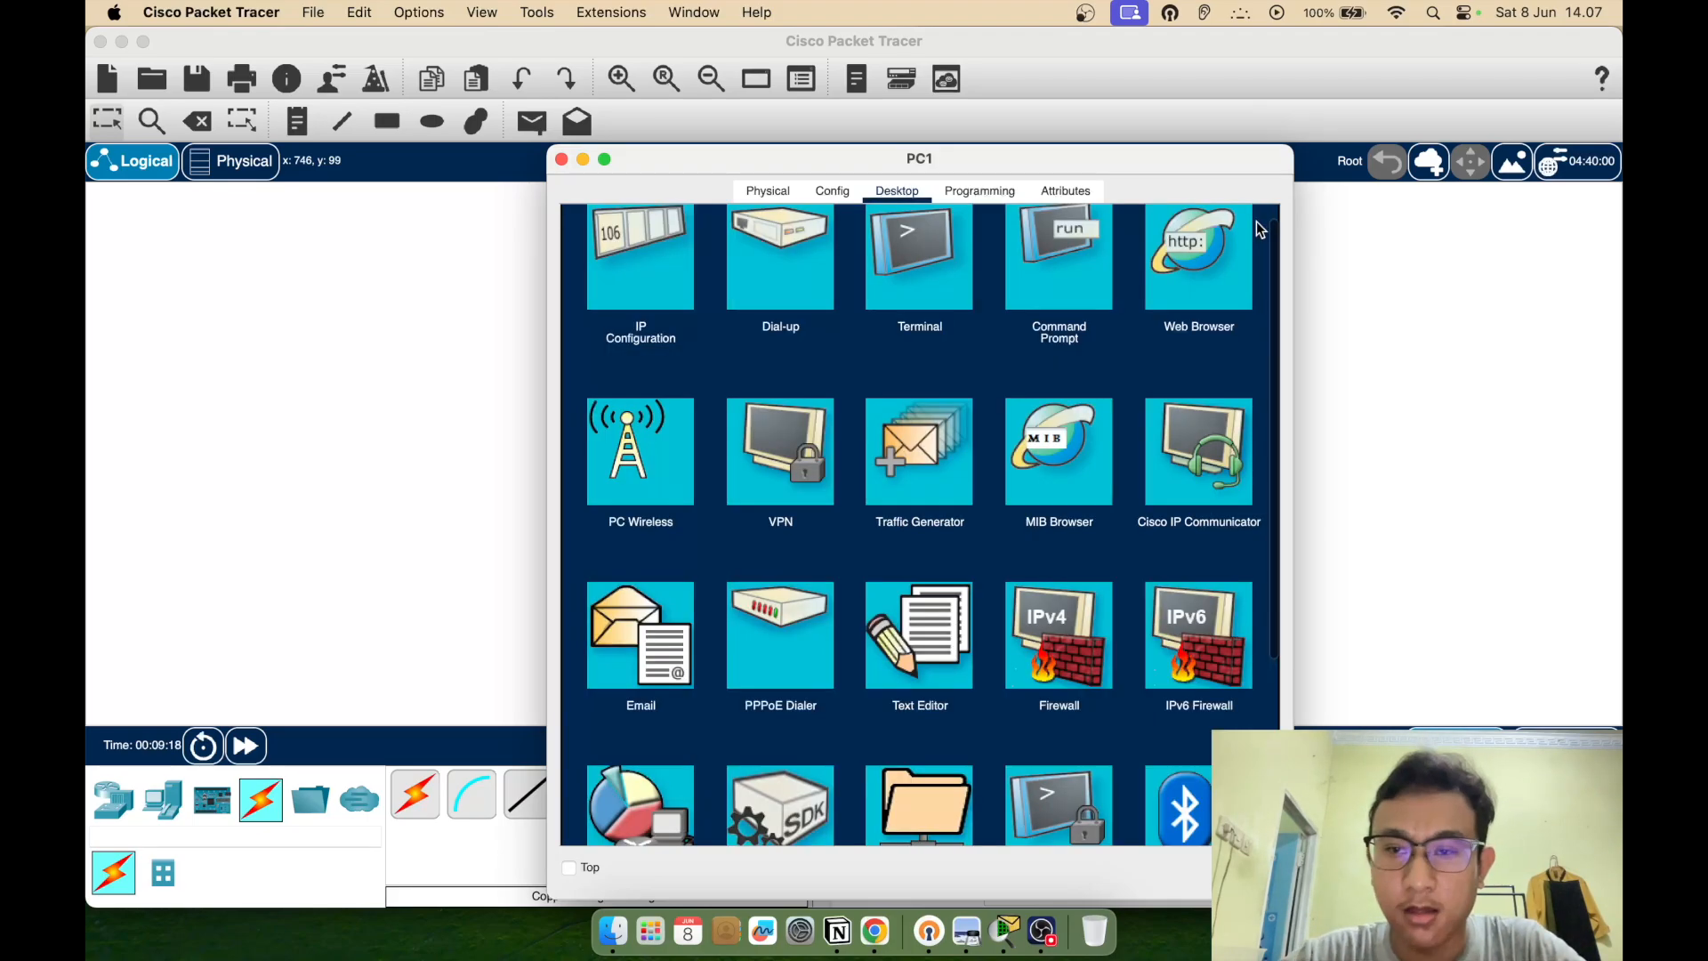
left_click(561, 159)
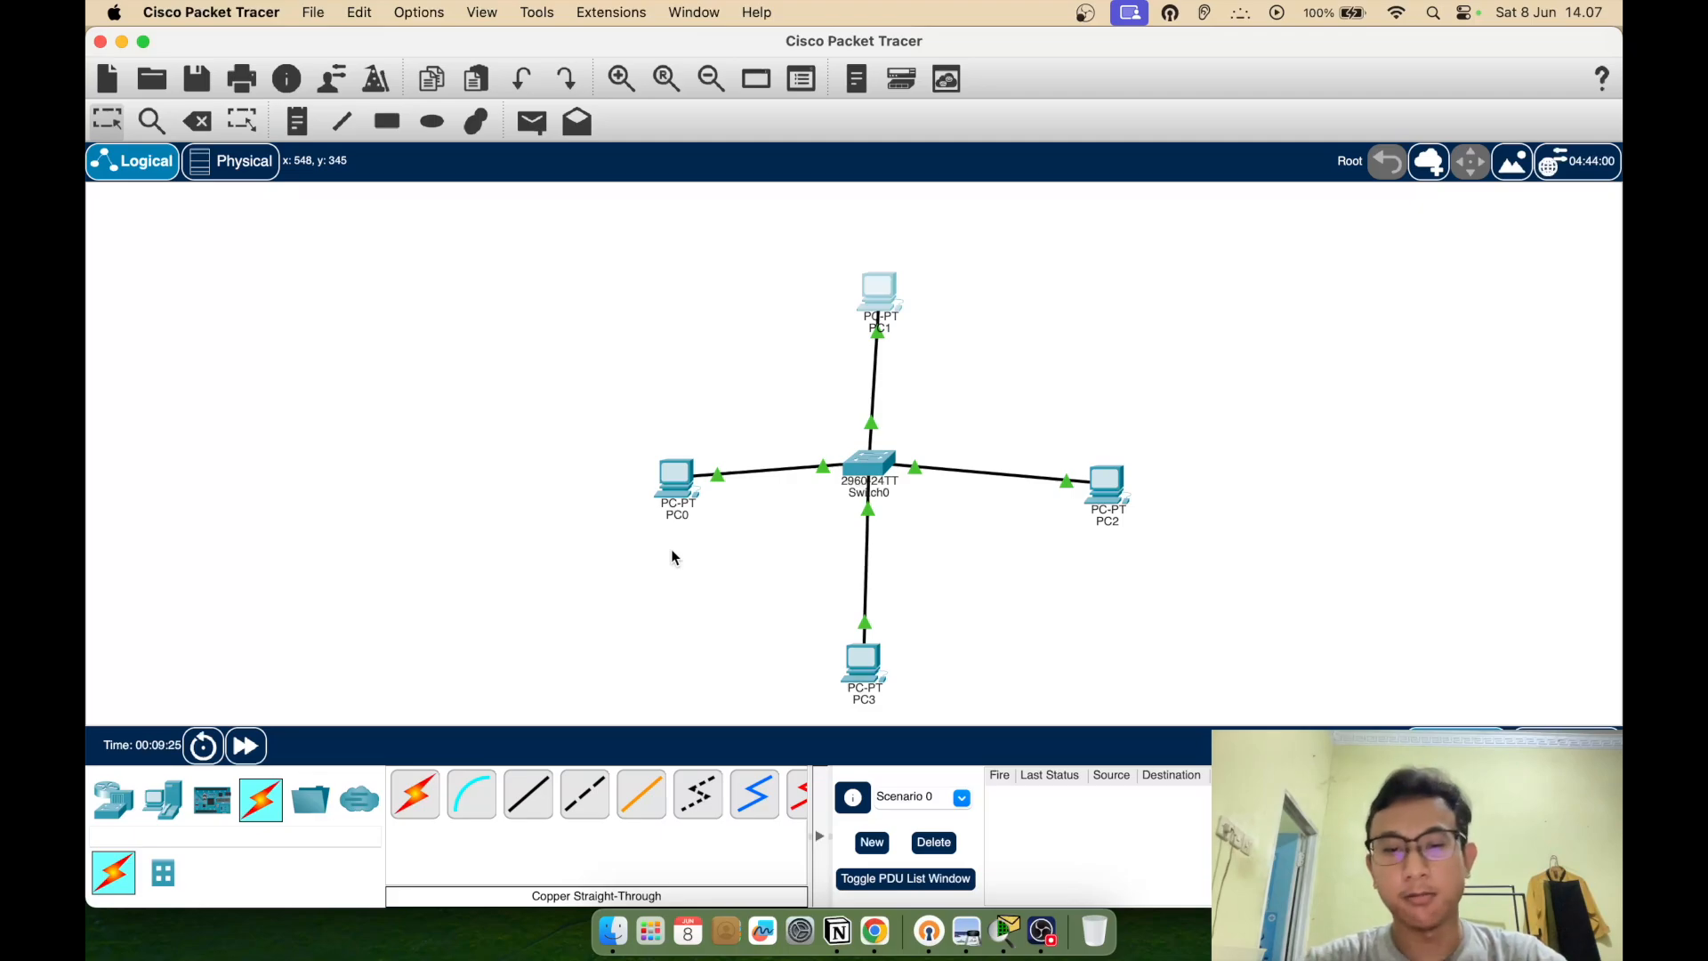
Ping 192.168.1.2 from PC0's Command Prompt and close the PC0 window
left_click(679, 474)
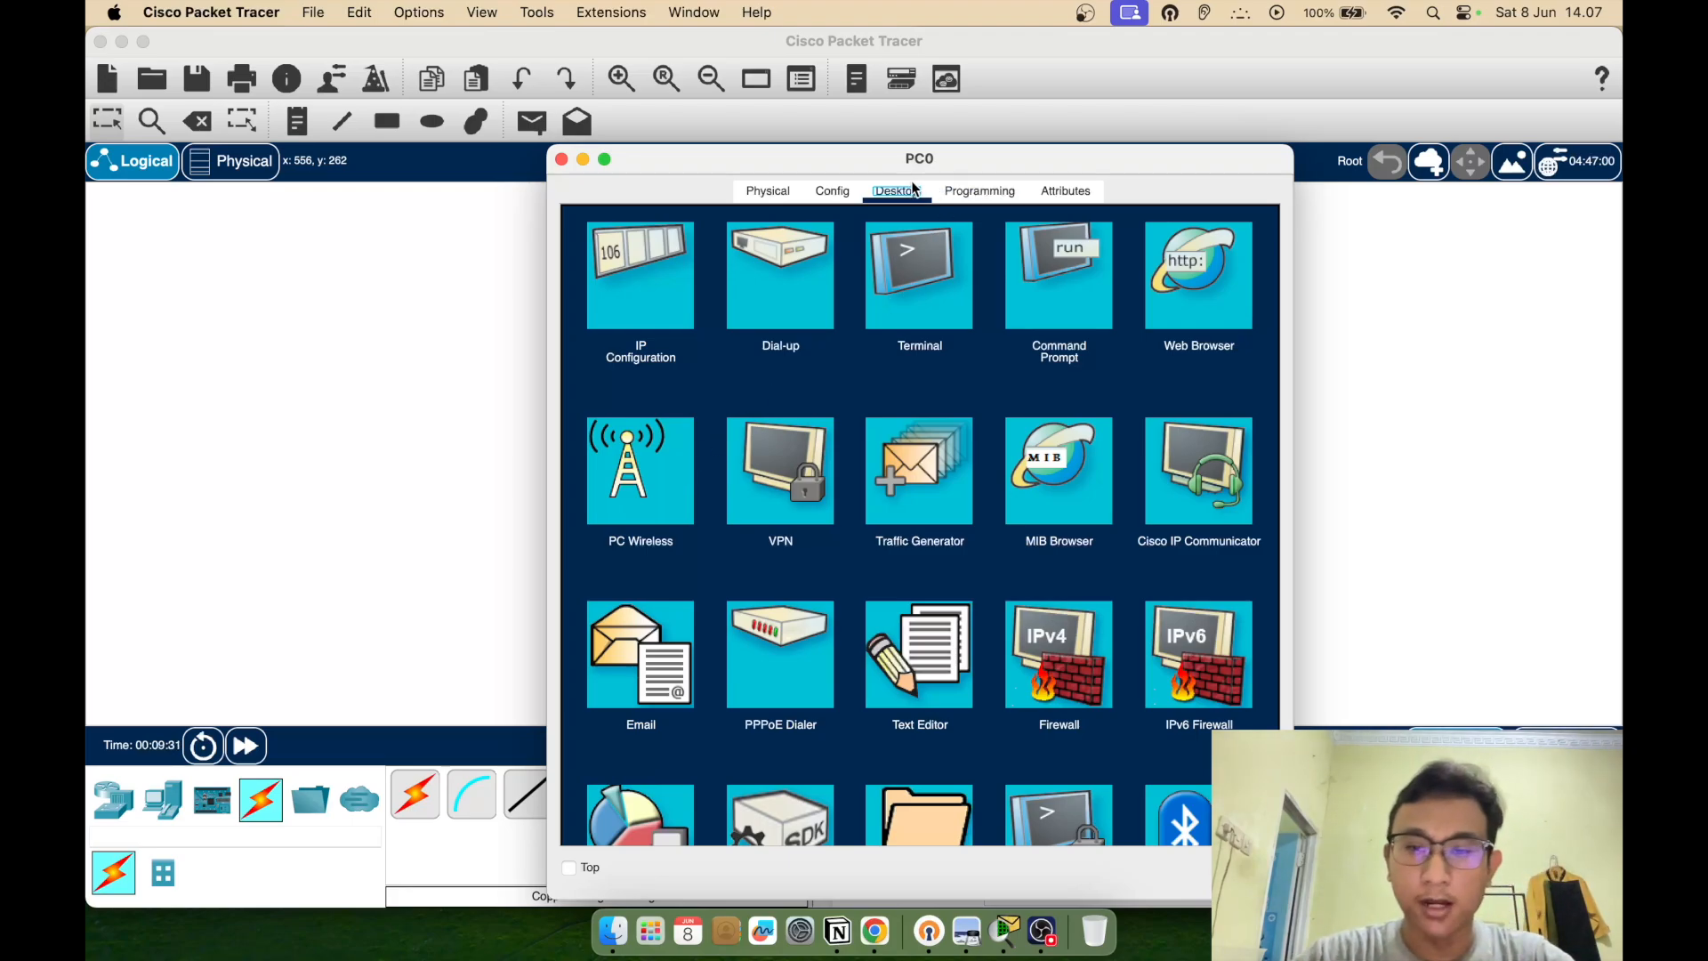
left_click(1043, 265)
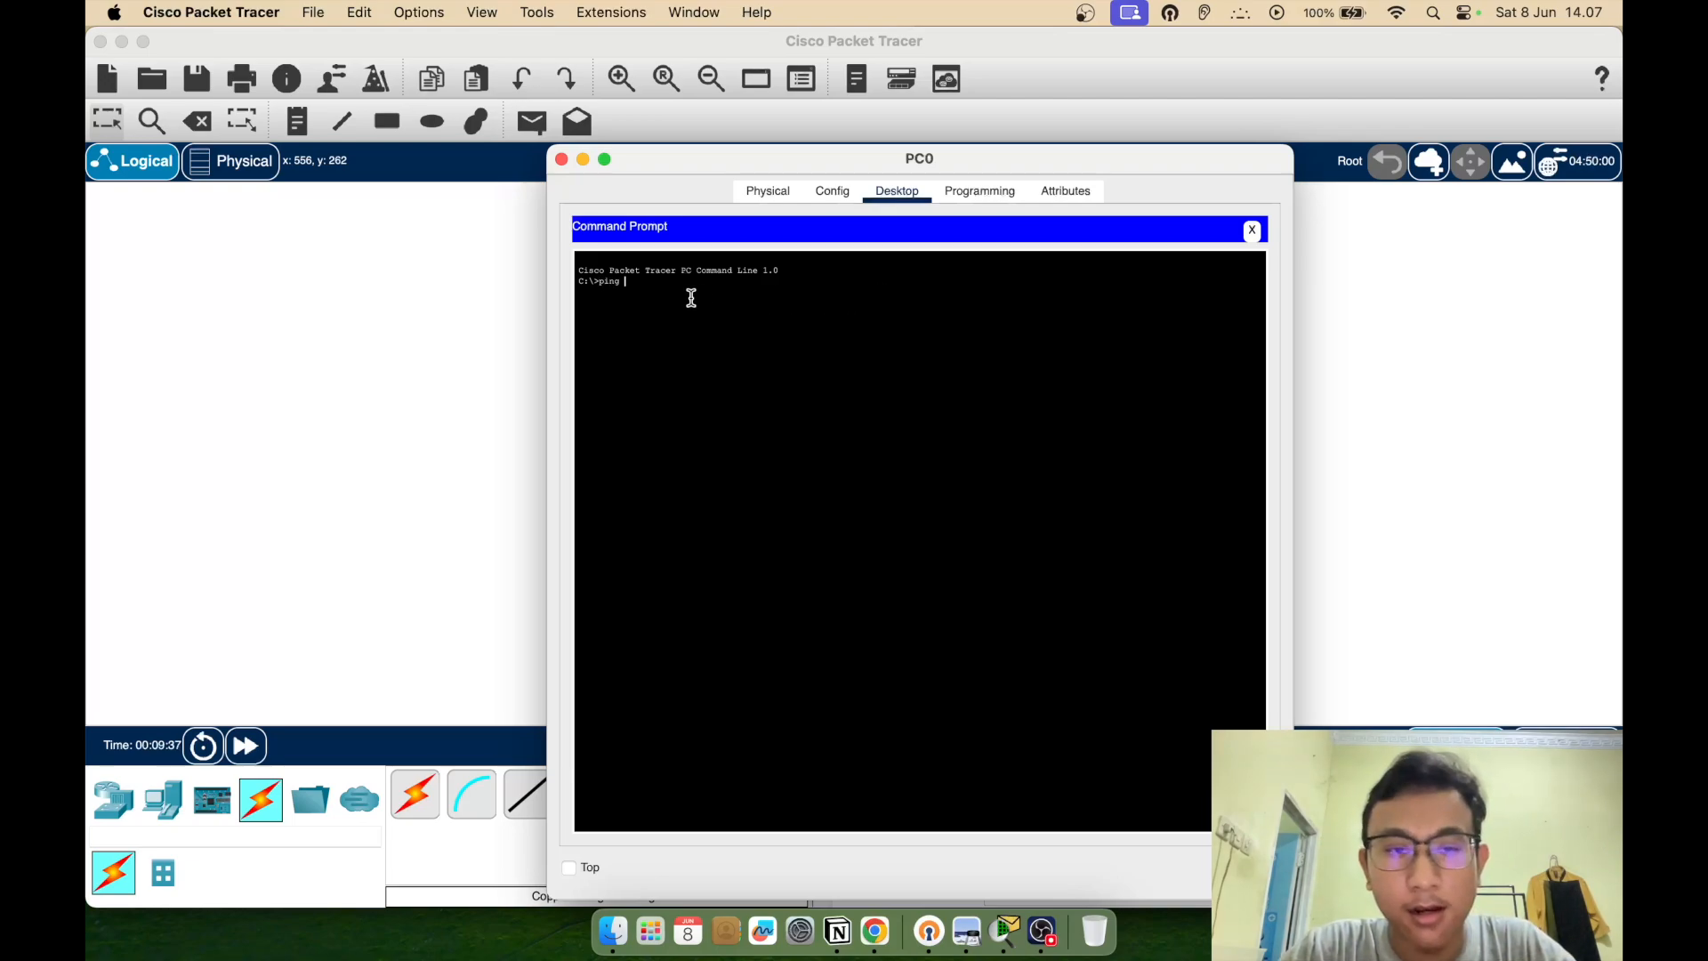
type("ping 192.168.1")
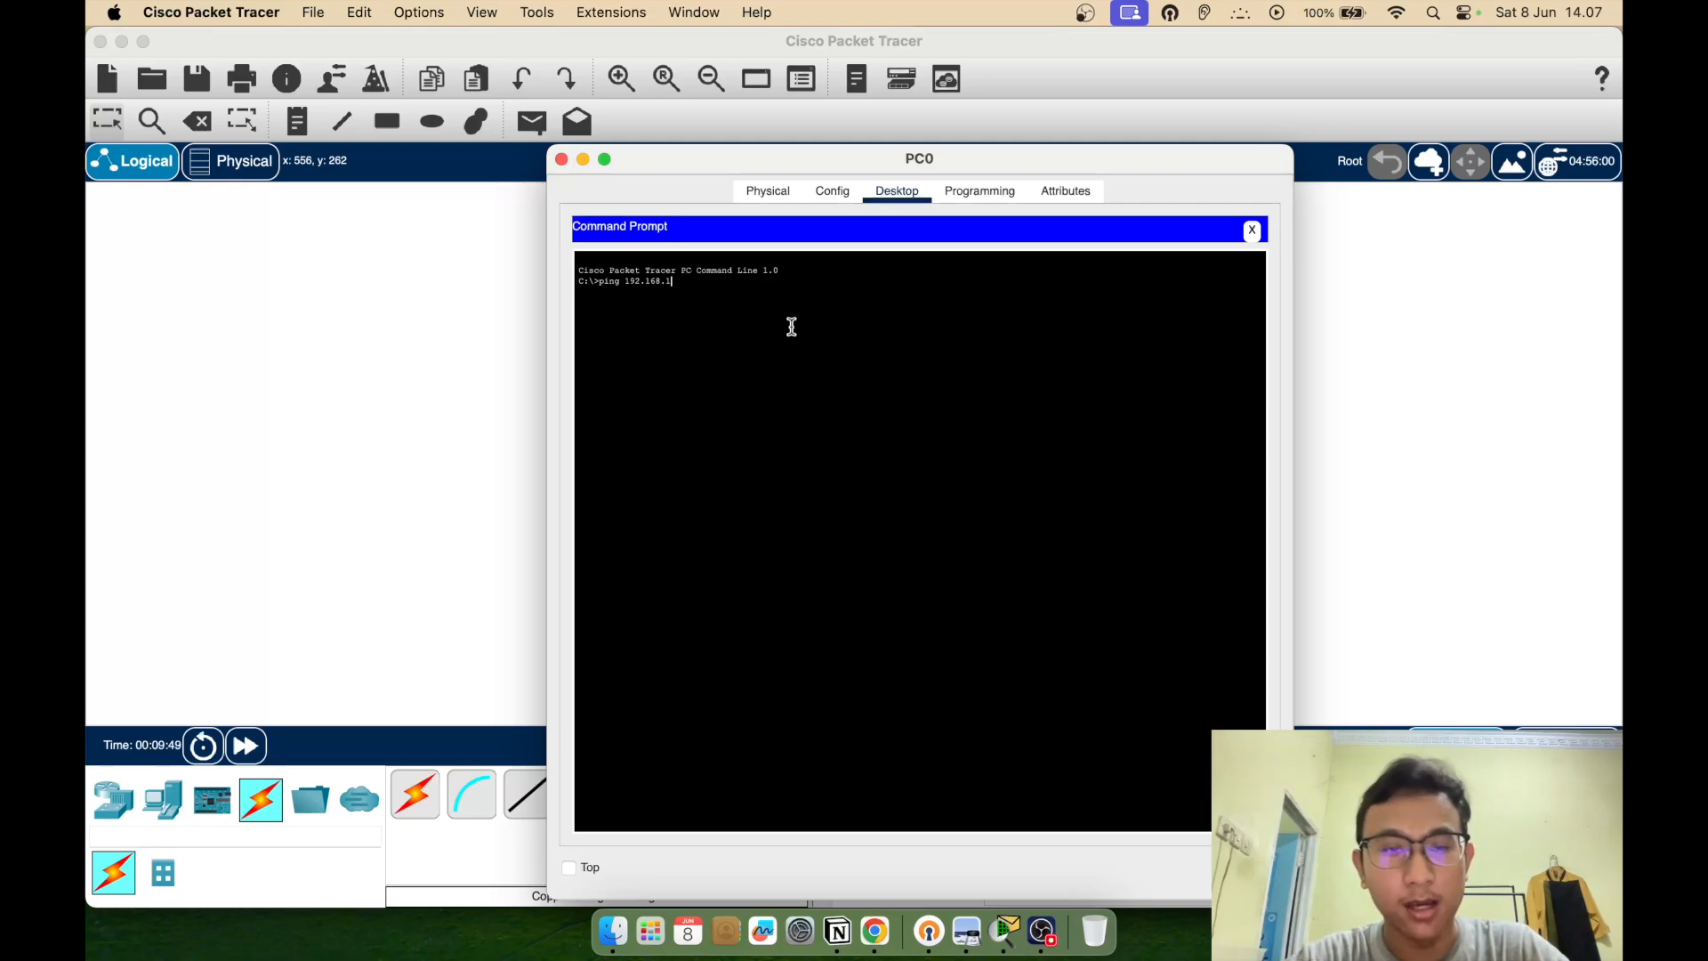
key("Return")
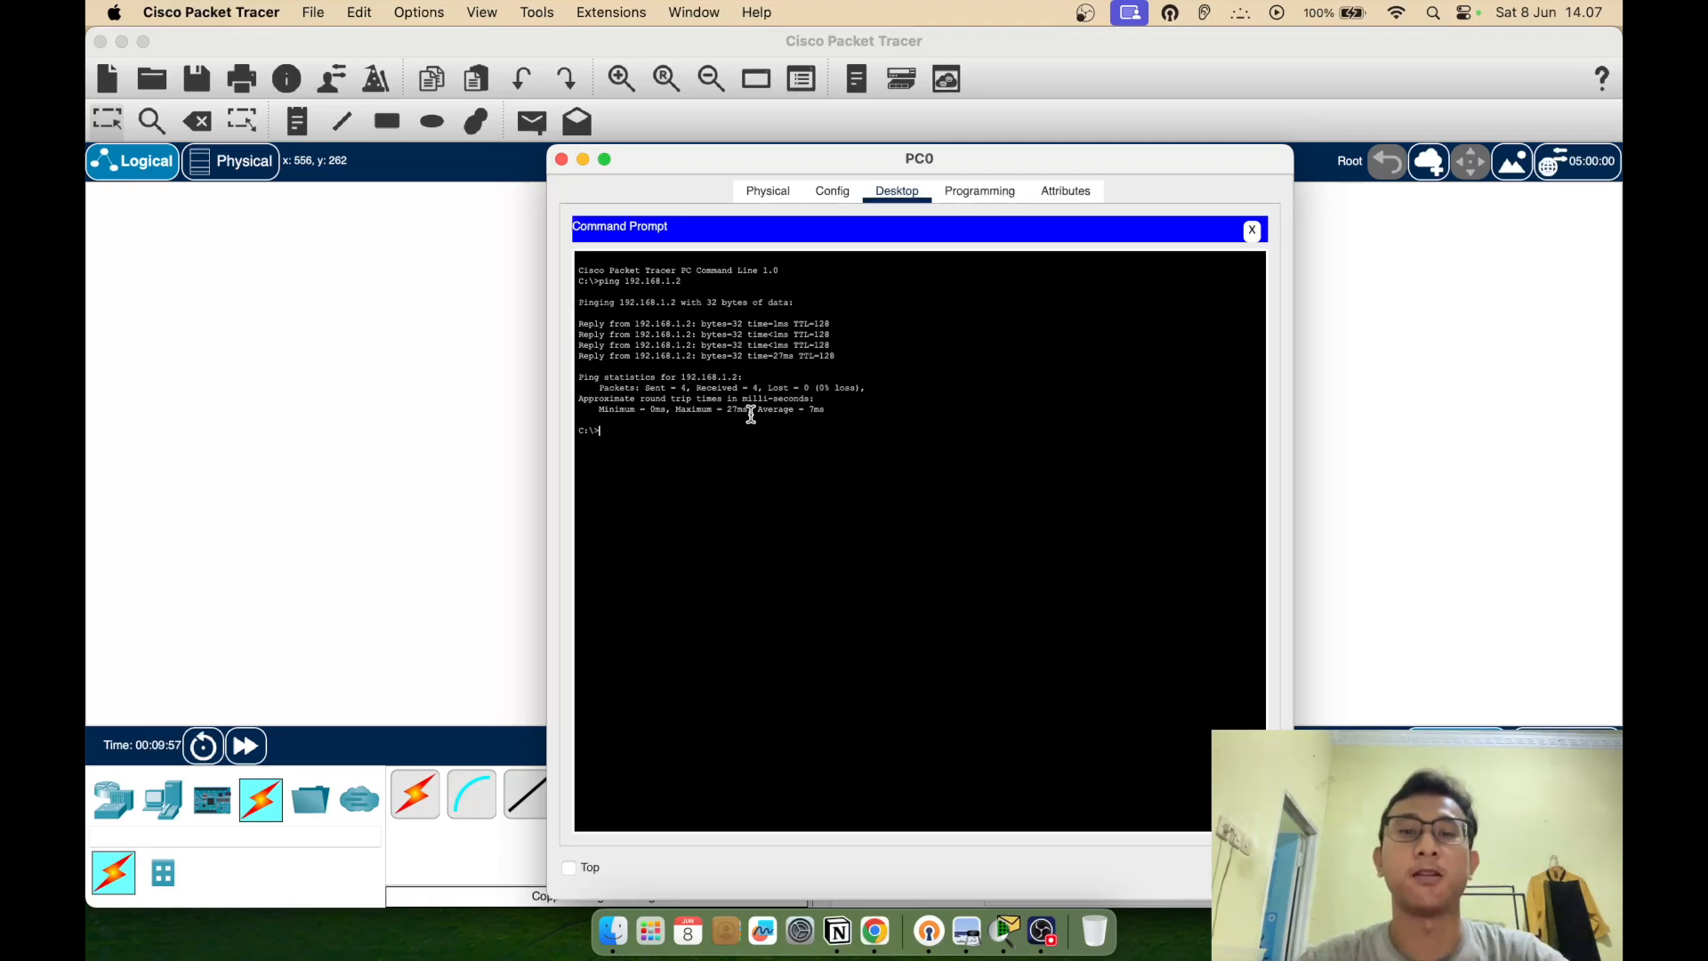
left_click(1253, 231)
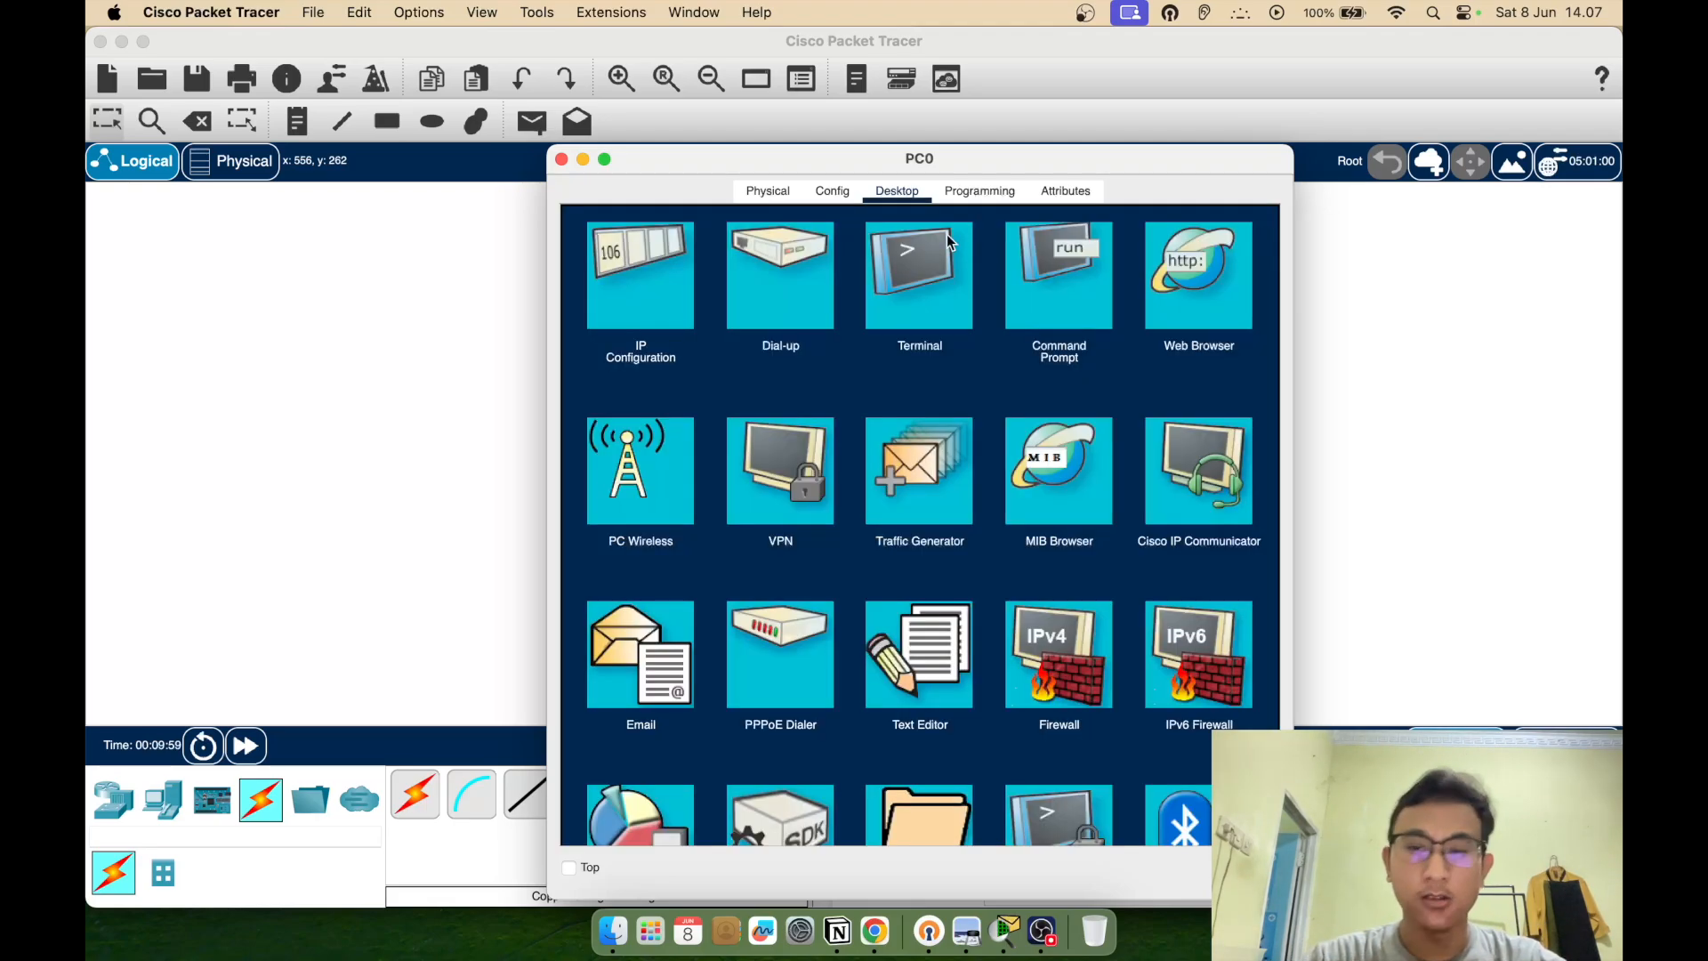
left_click(562, 160)
Give PC2 the static IPv4 address 192.168.1.3 with the default subnet mask and close its window
left_click(1112, 509)
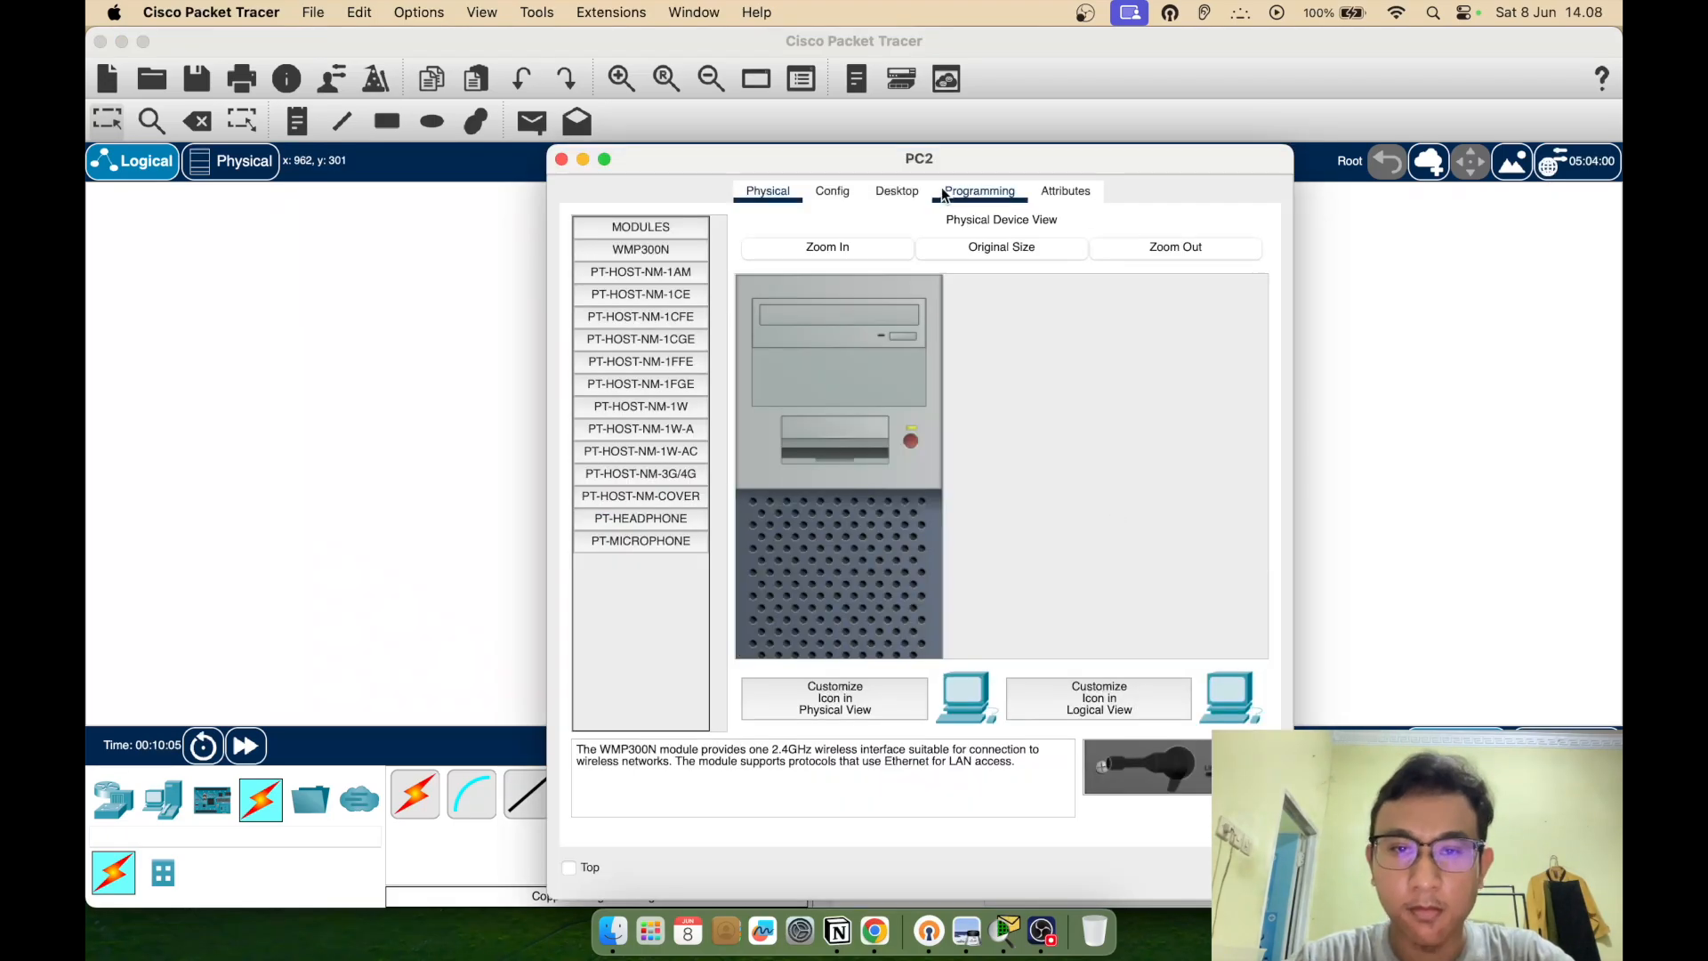
left_click(897, 190)
left_click(1060, 278)
left_click(1252, 230)
left_click(623, 294)
left_click(852, 361)
type("192.168.1.3")
left_click(916, 395)
left_click(1254, 228)
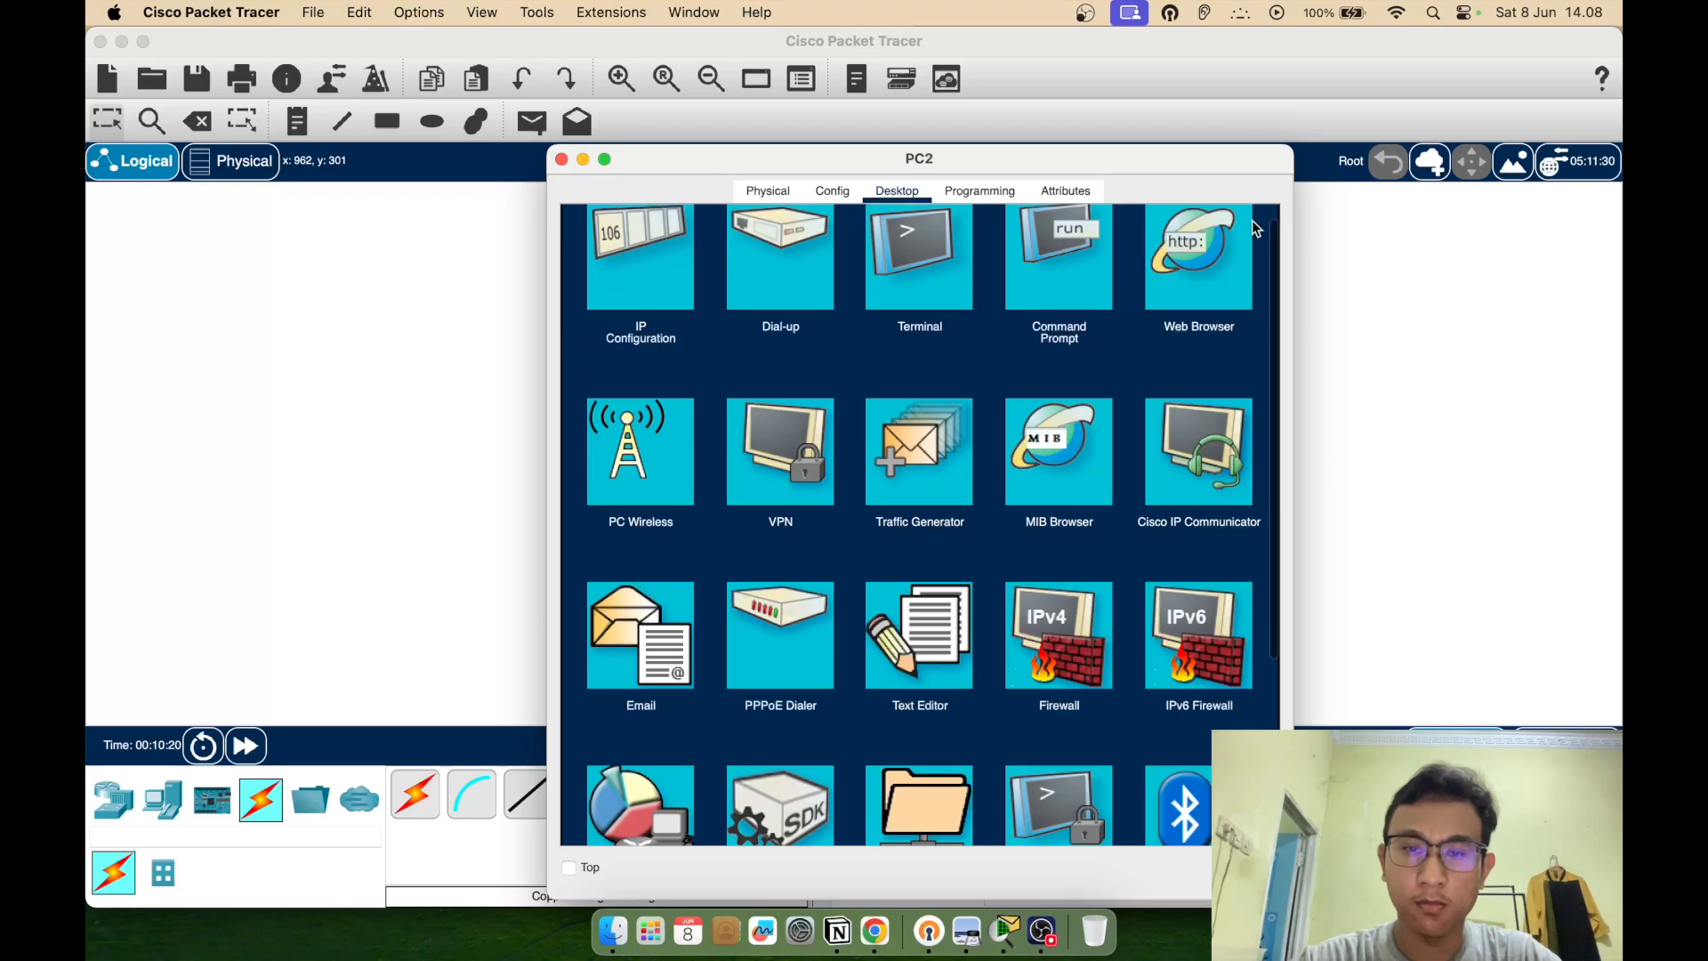
left_click(562, 159)
Give PC3 the static IPv4 address 192.168.1.4 with subnet mask 255.255.255.0 and close its window
left_click(858, 703)
left_click(897, 191)
left_click(631, 275)
left_click(847, 362)
type("192.168.1.4")
left_click(847, 394)
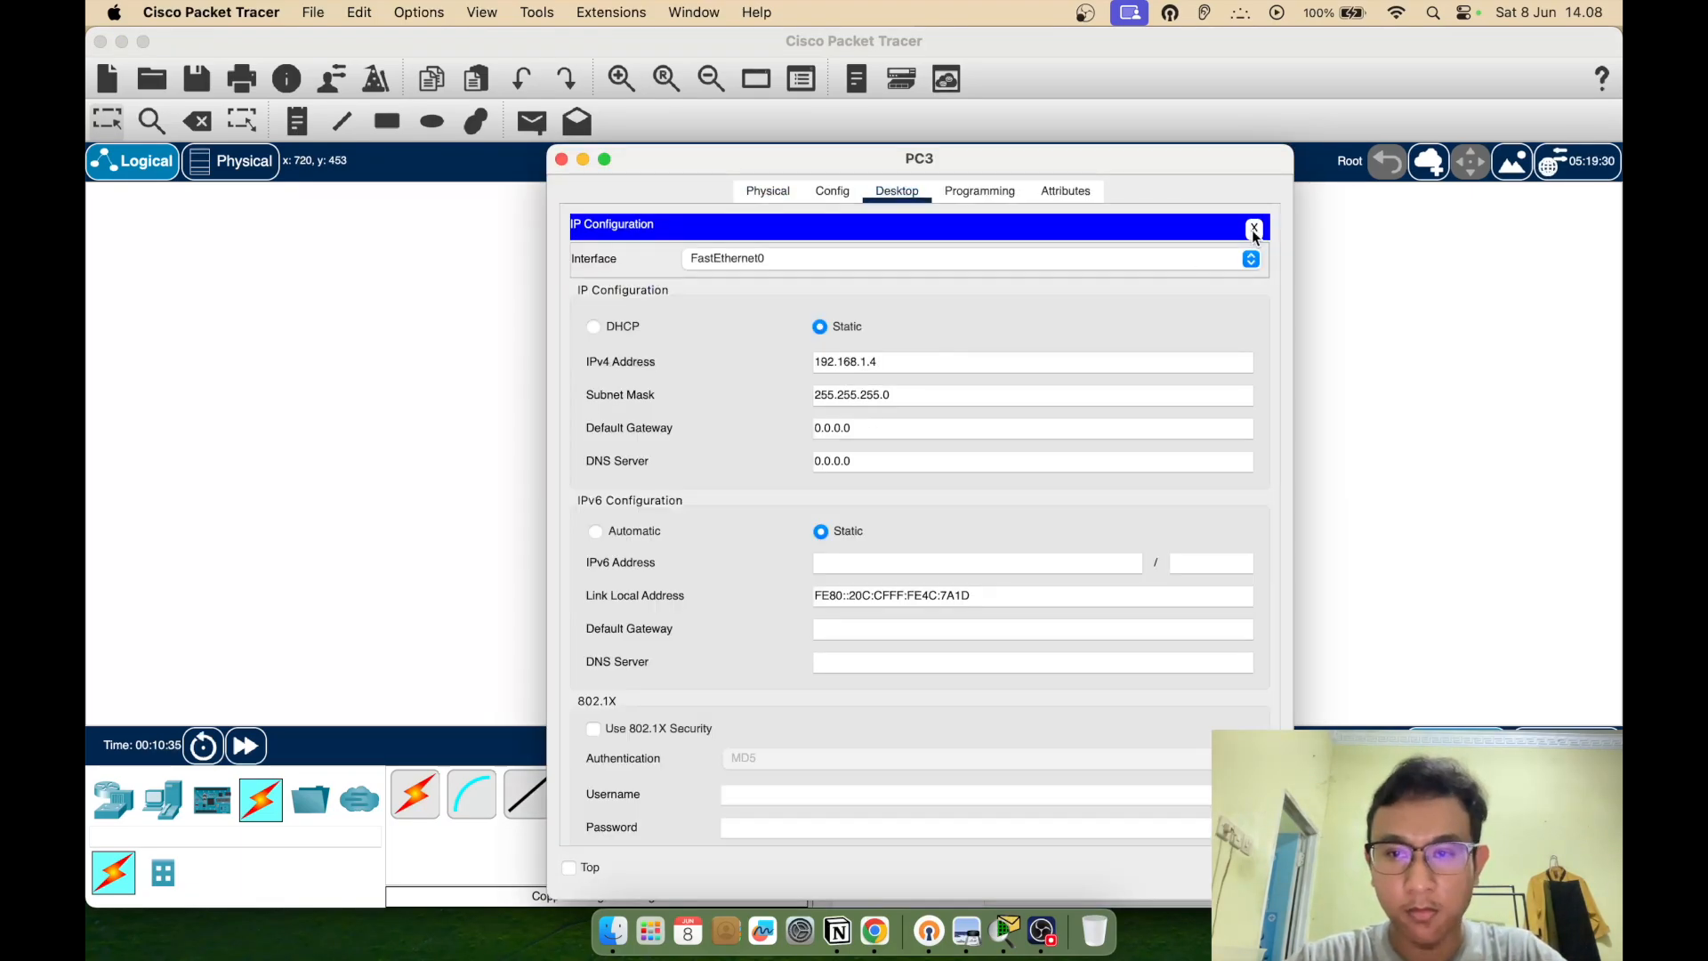
left_click(1255, 227)
left_click(562, 160)
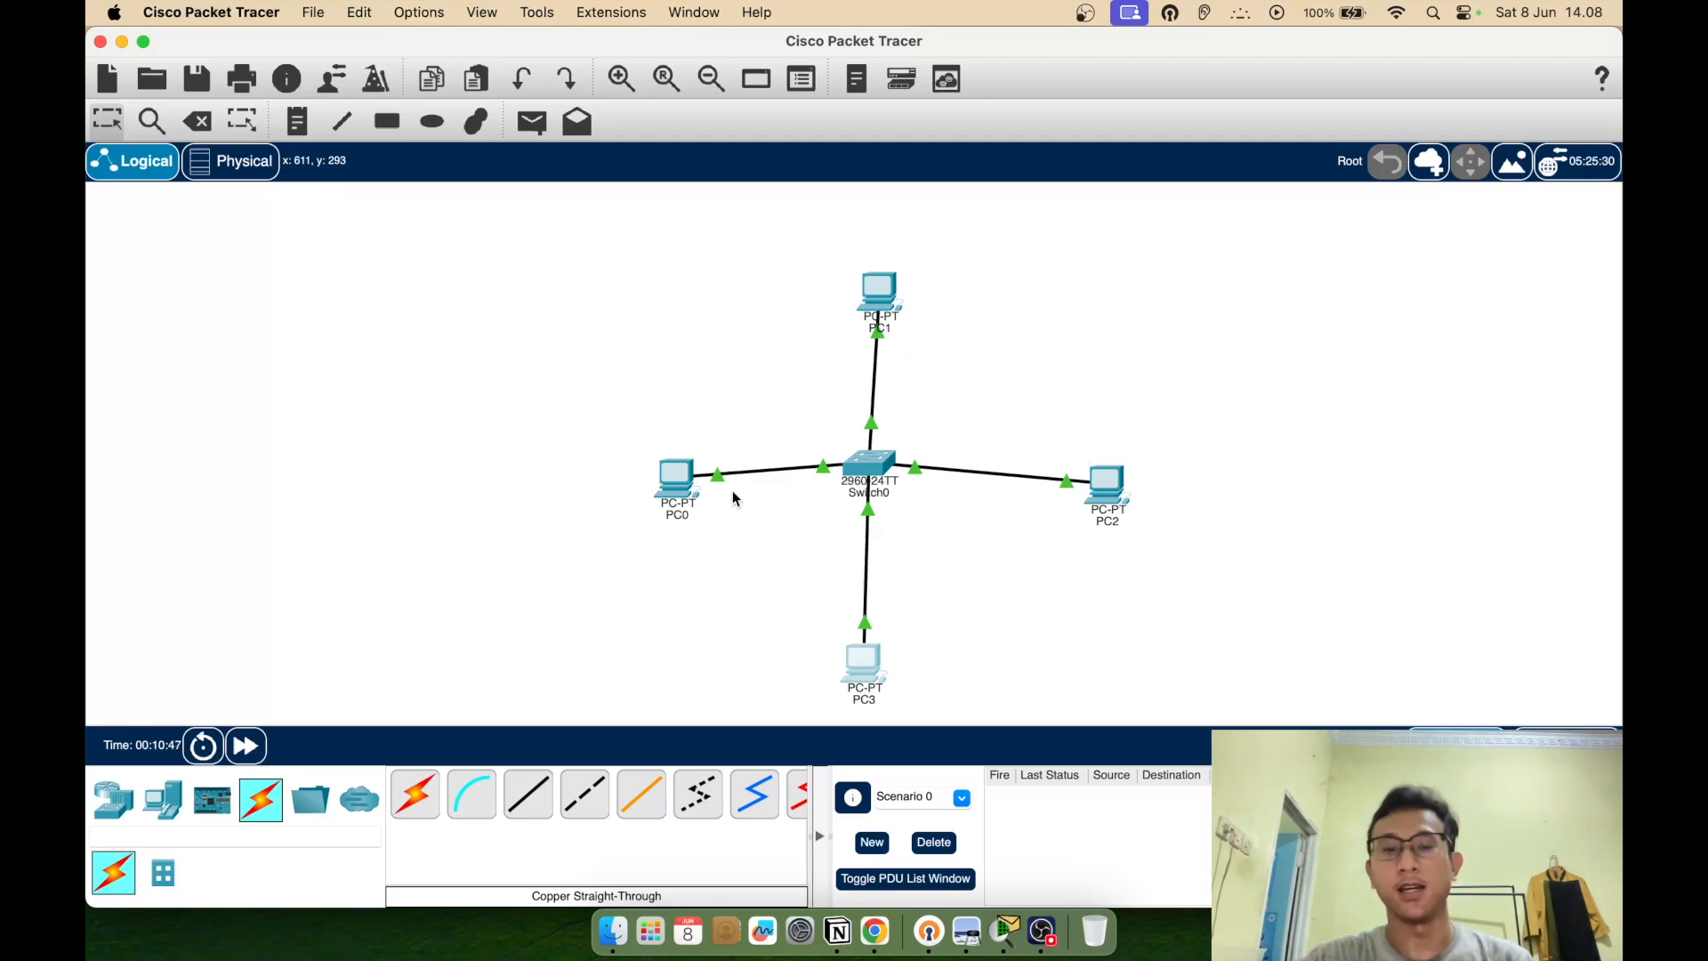
Ping 192.168.1.3 from PC0's Command Prompt, reusing the previous ping command
left_click(681, 476)
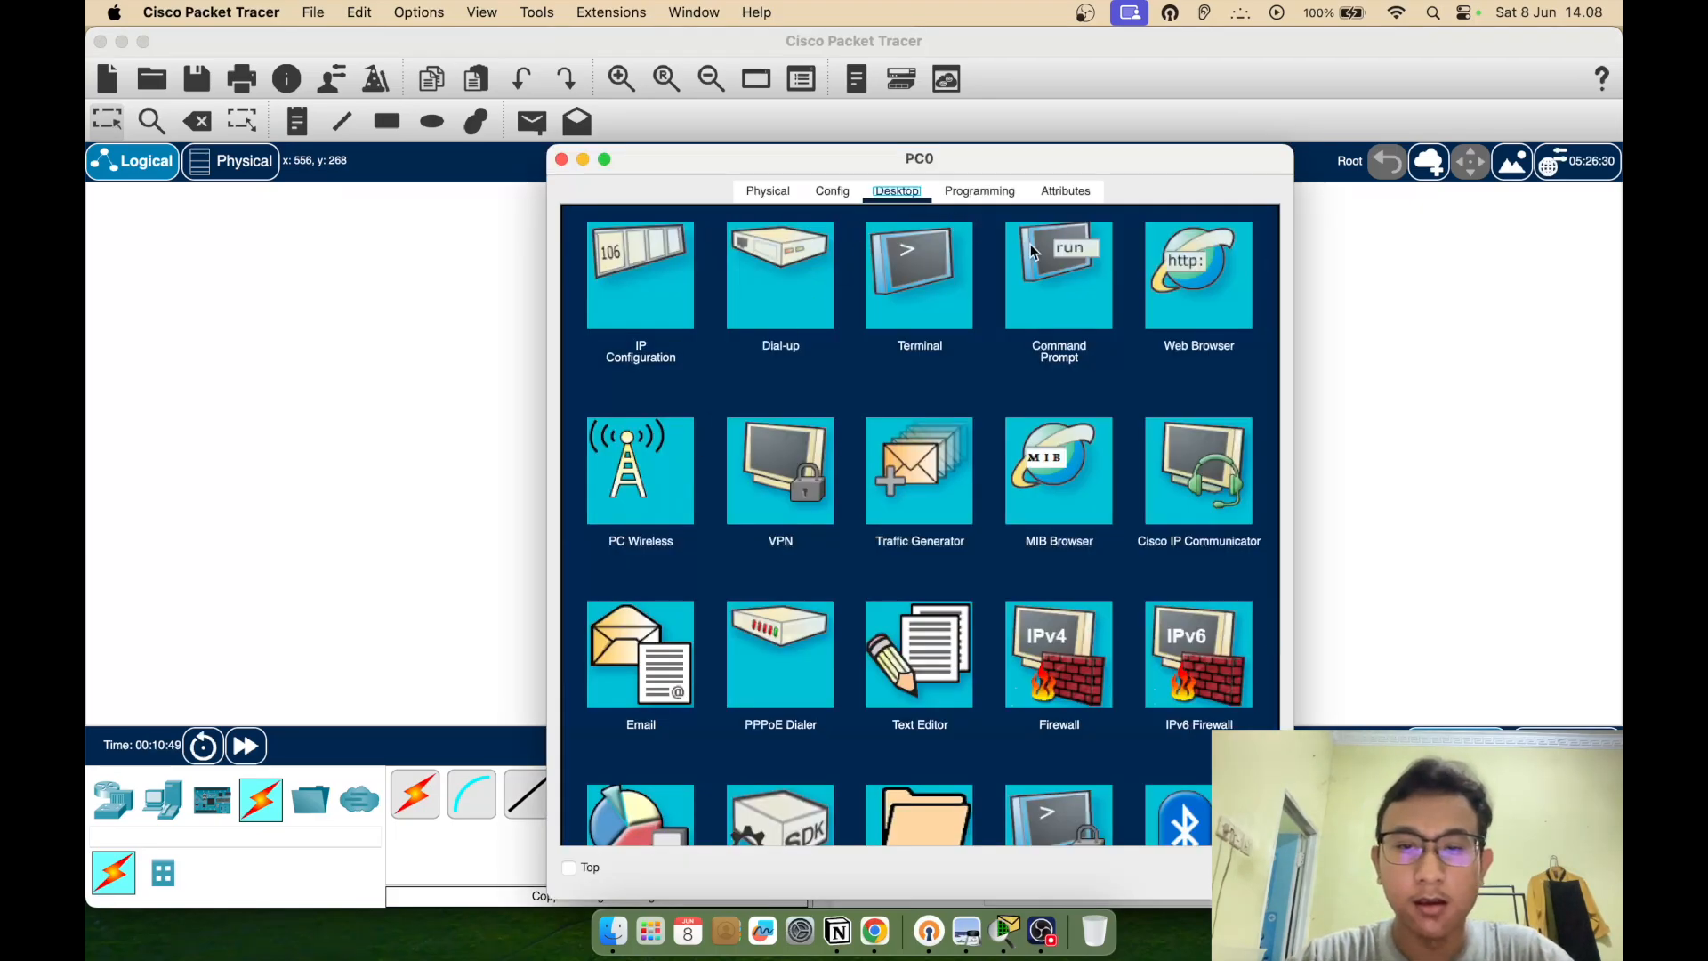
left_click(1092, 285)
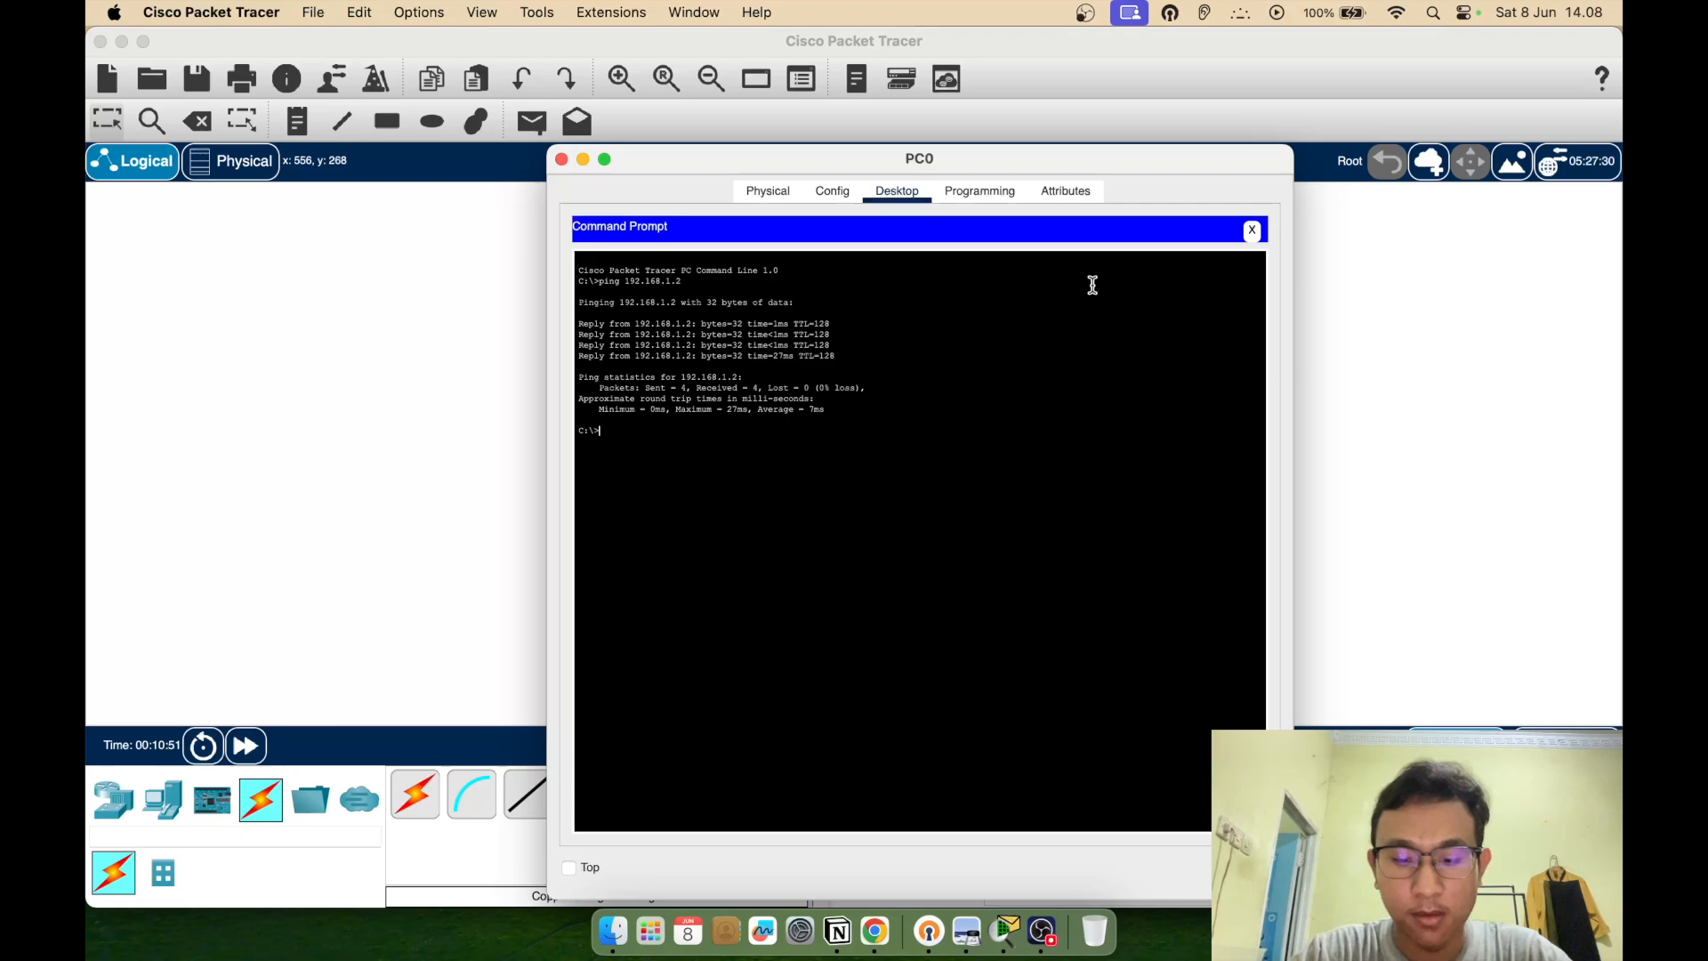
key("BackSpace")
key("BackSpace")
key("BackSpace")
key("Up")
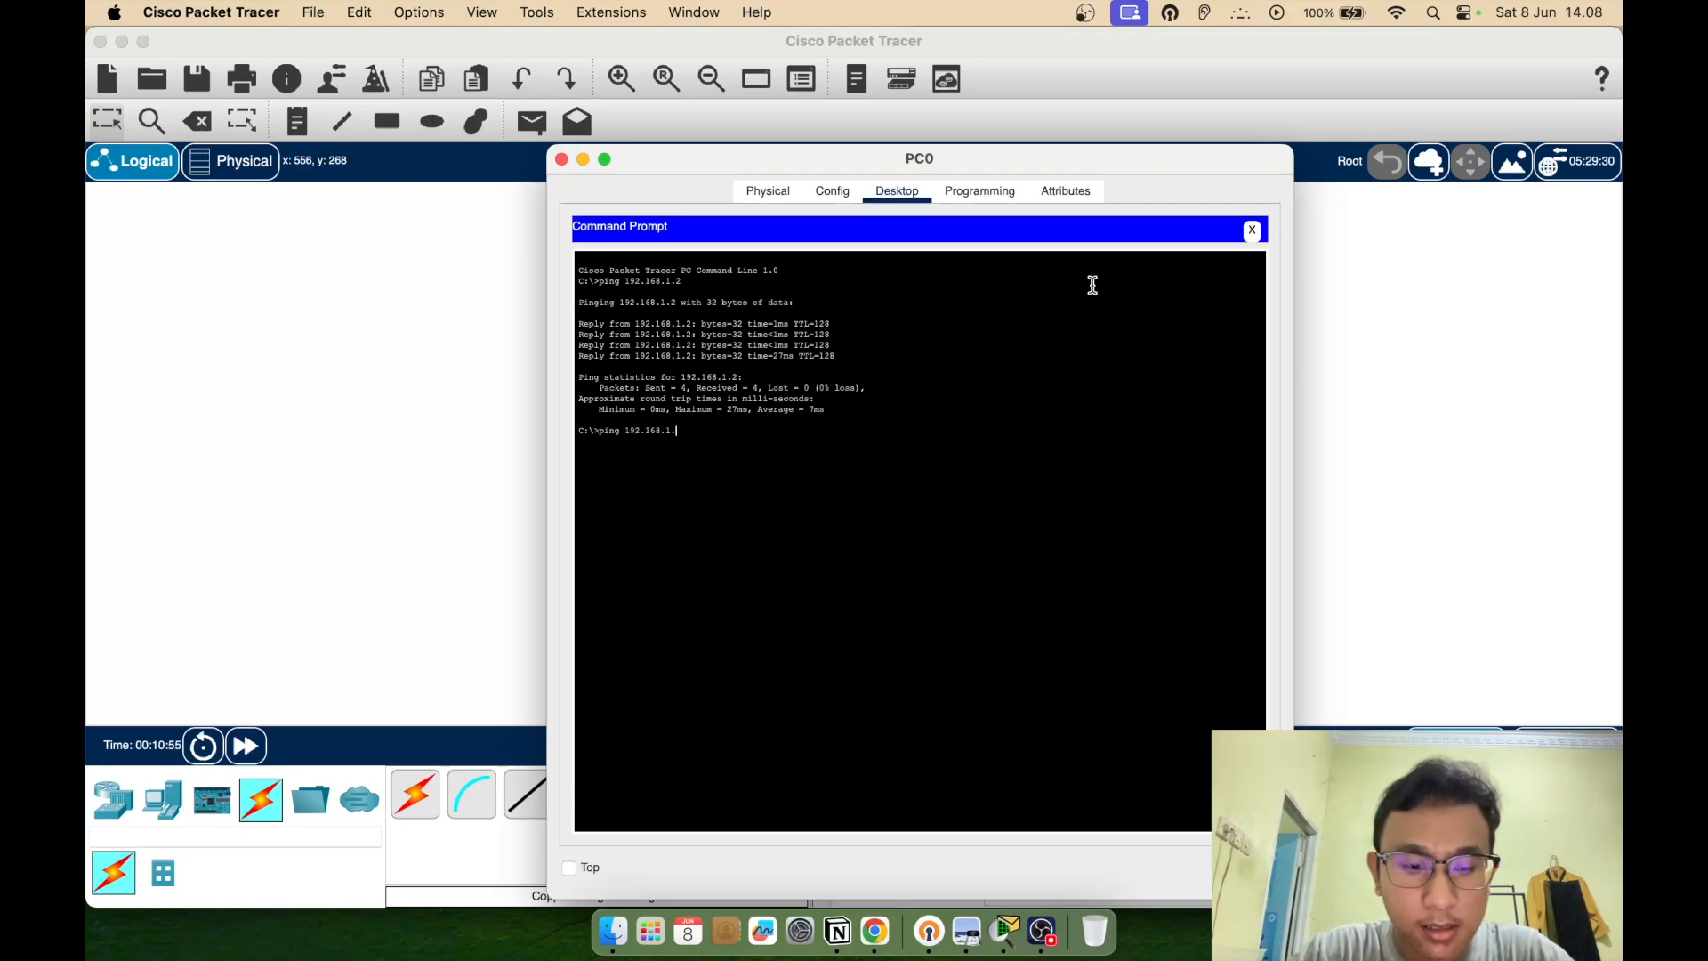
type("3")
key("Return")
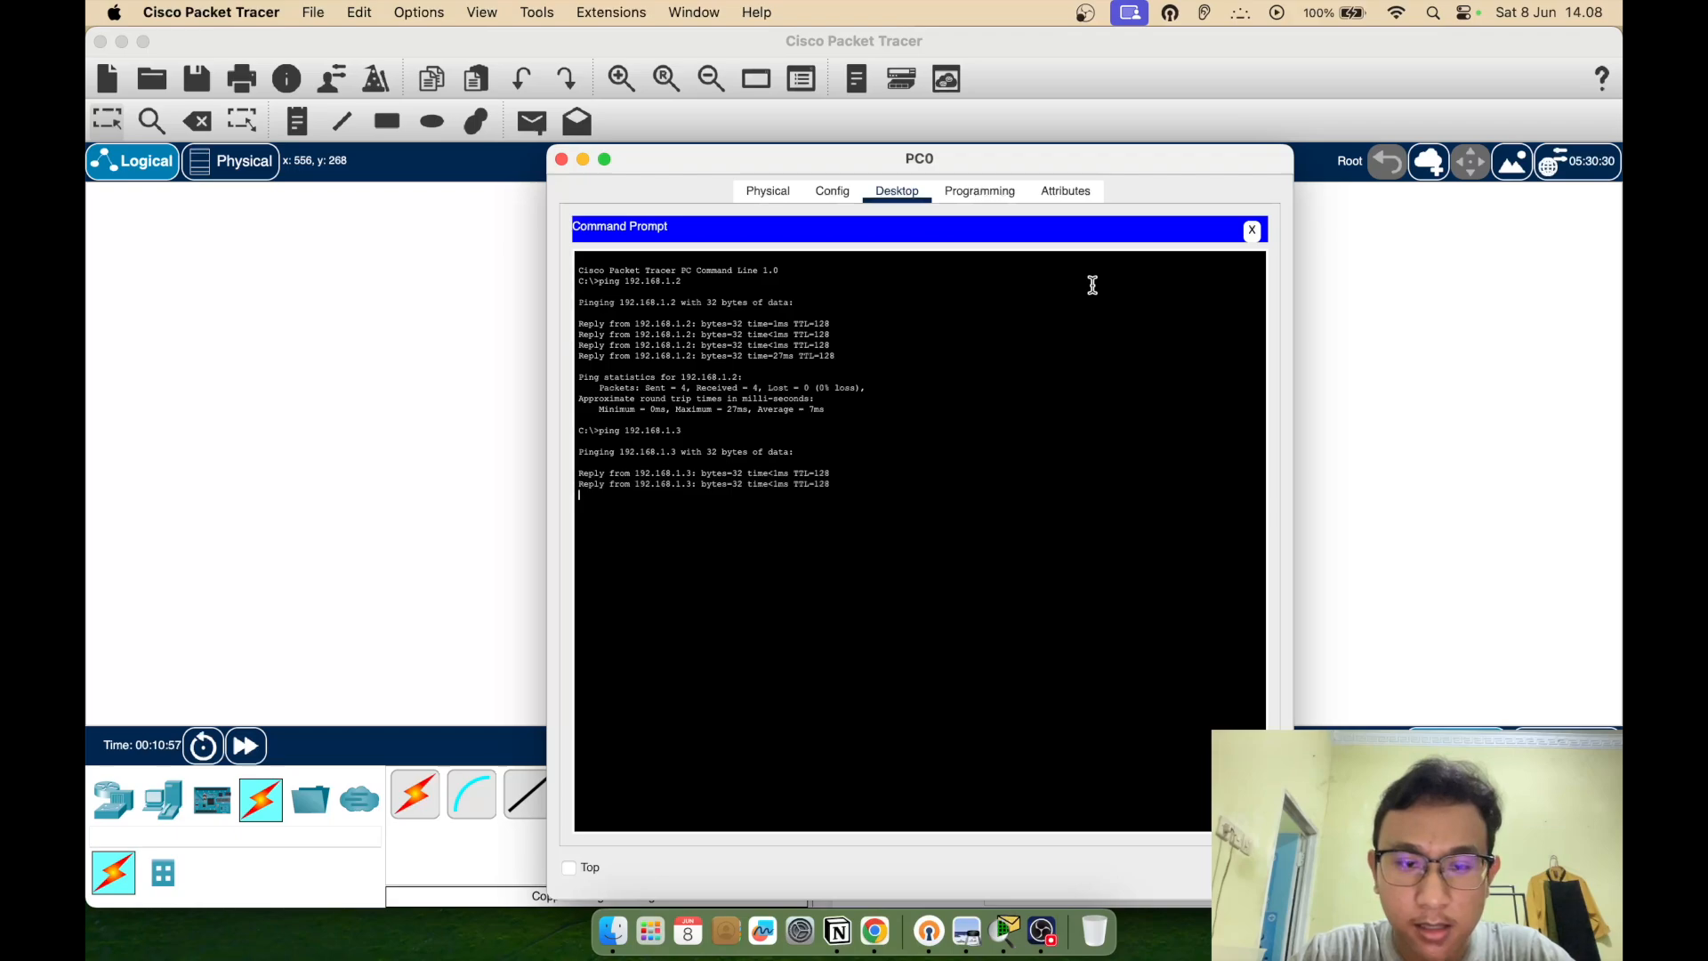
Ping 192.168.1.4 from PC0's Command Prompt and close the PC0 window
key("Up")
key("Return")
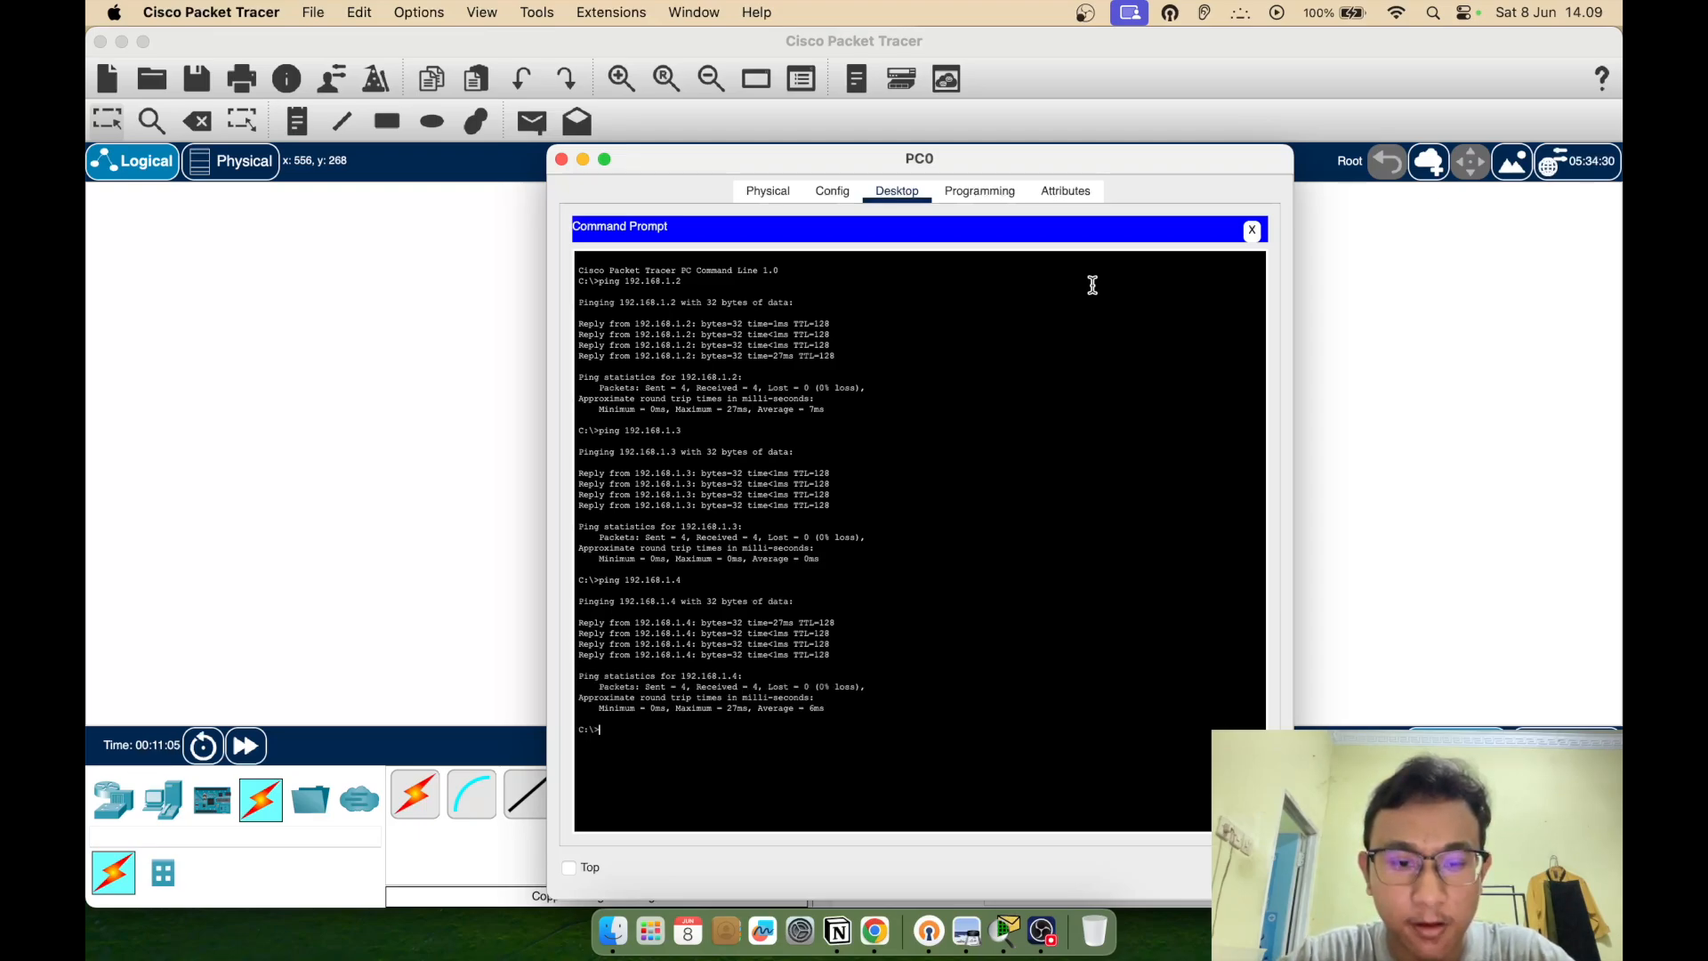
left_click(561, 159)
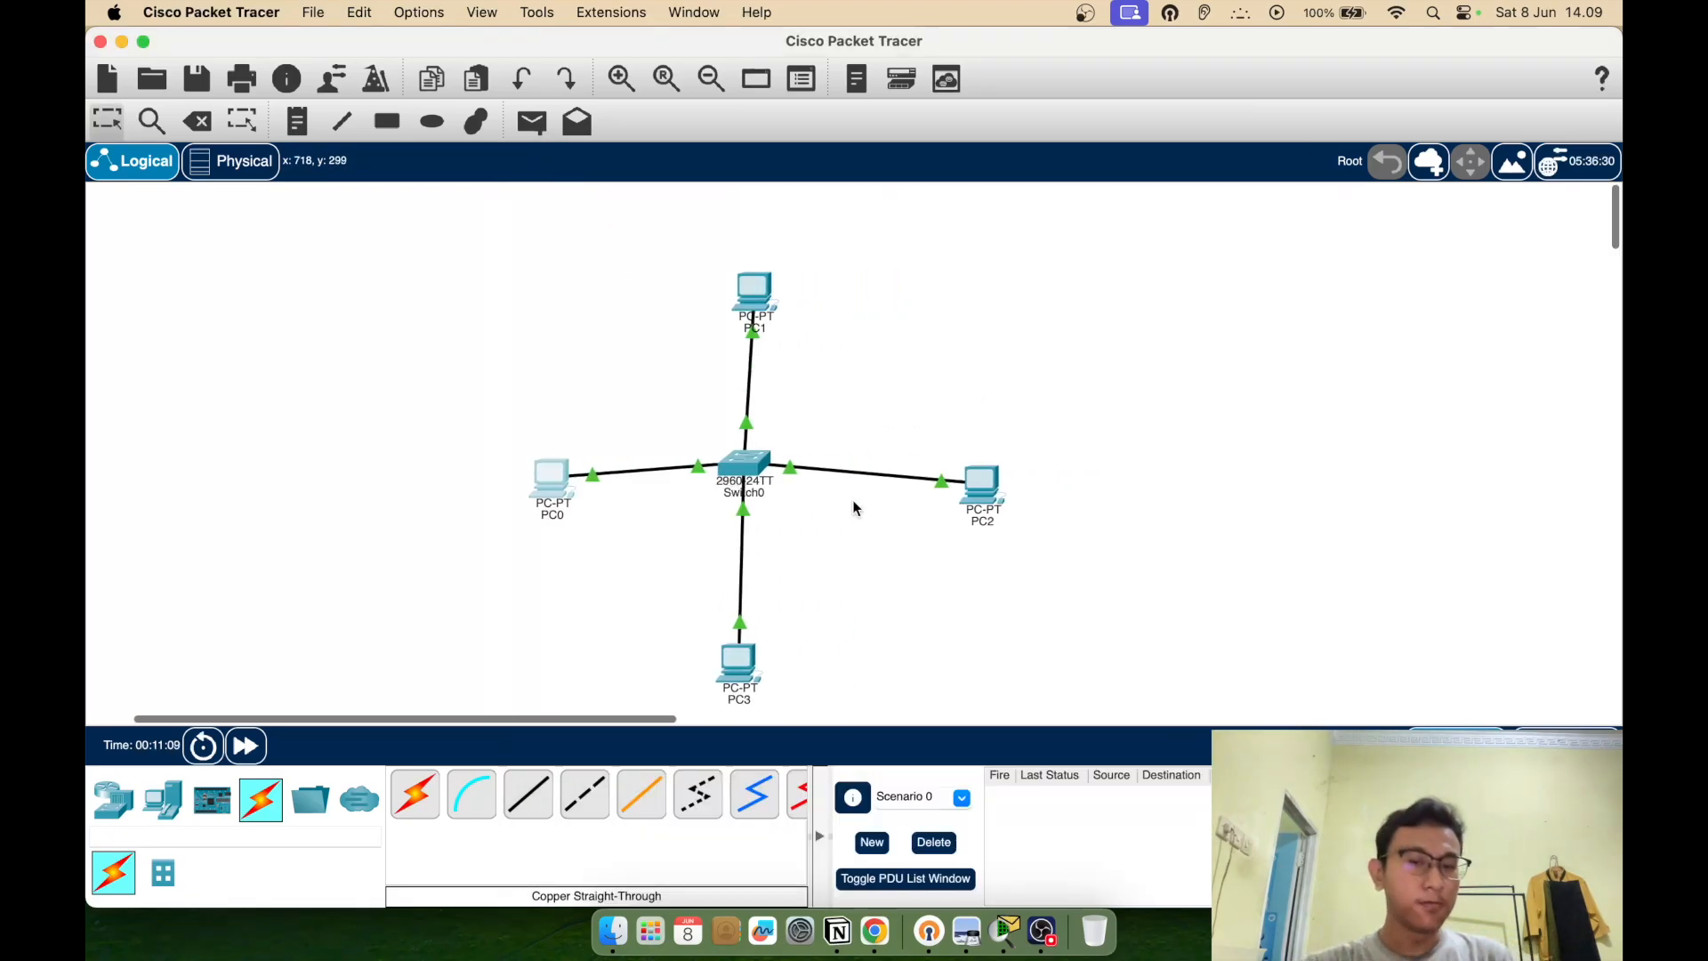
Switch to Chrome to read the next task in the assignment and return to Cisco Packet Tracer
scroll(855, 508, "down", 2)
scroll(855, 508, "right", 3)
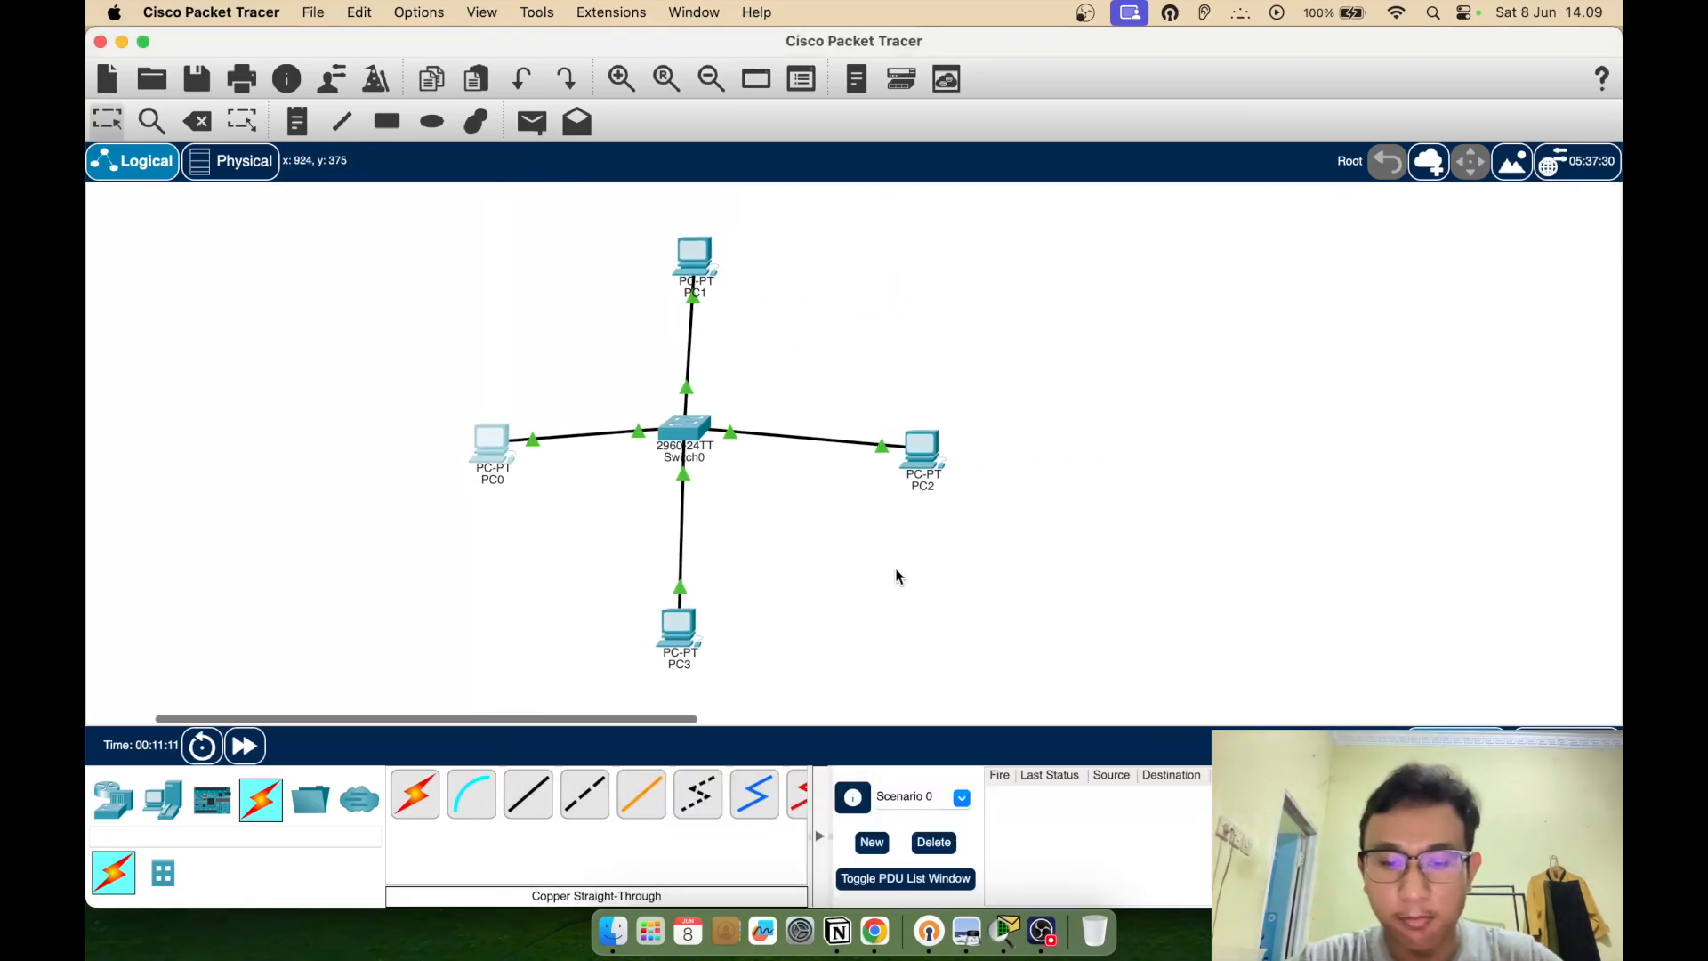
left_click(877, 933)
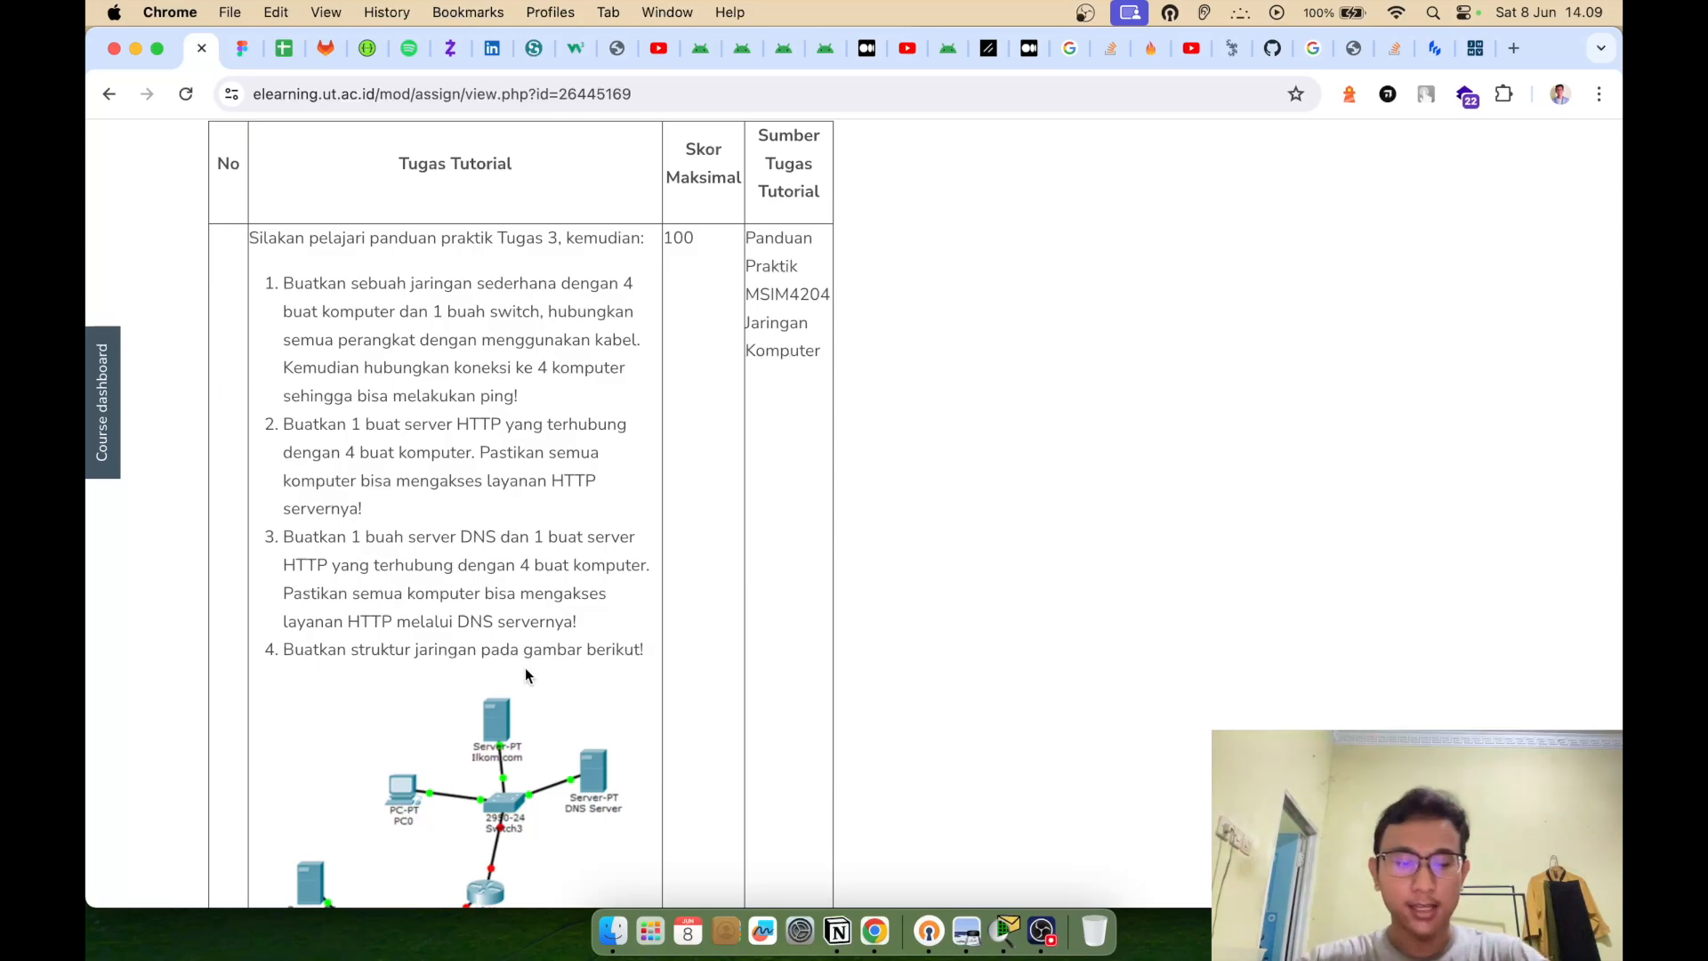
key("super+Tab")
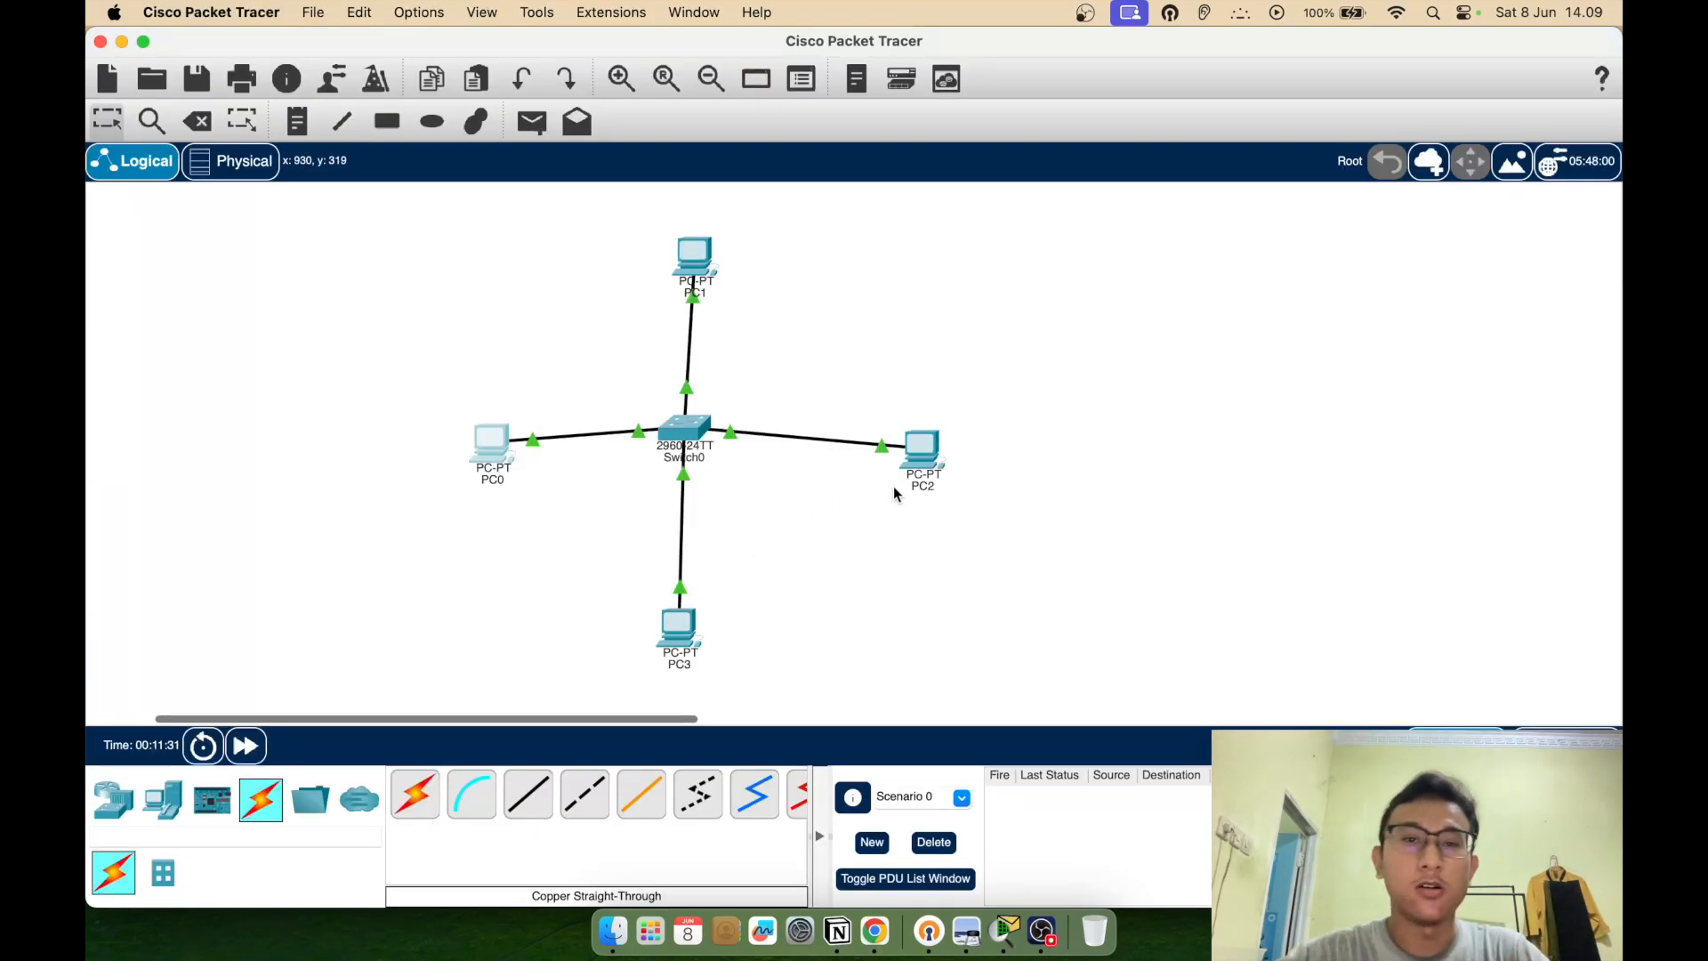
Place a second 2960 switch in the empty workspace to the right of the existing four-PC network
scroll(893, 486, "right", 10)
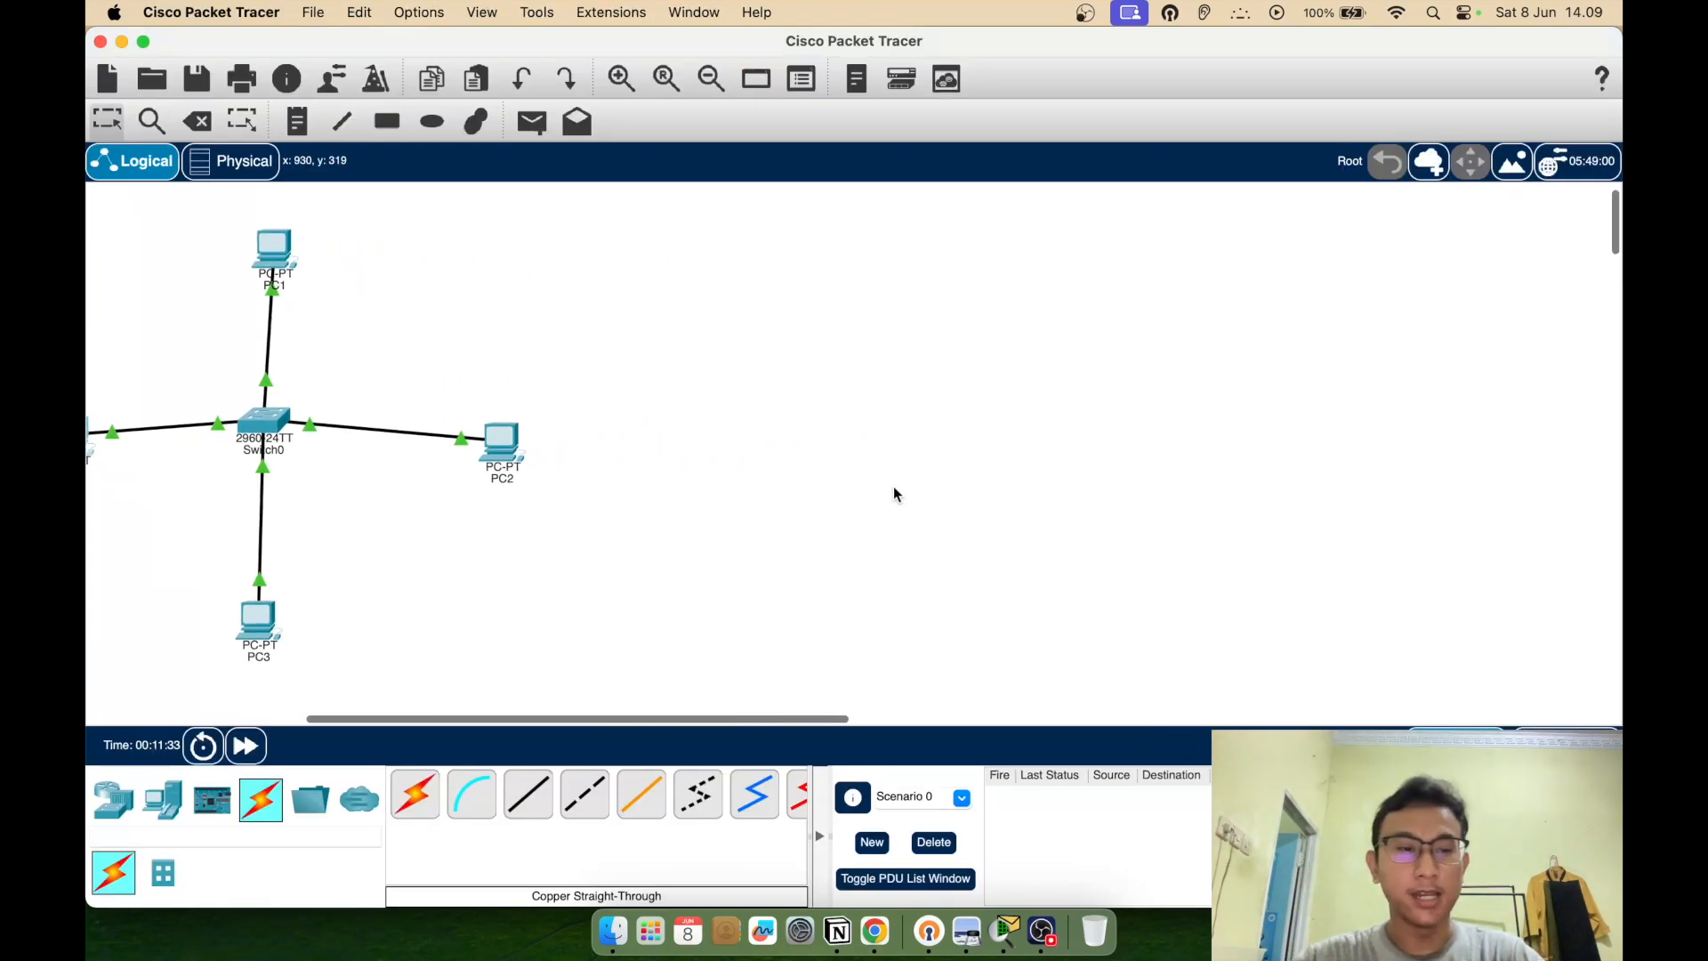
scroll(893, 486, "left", 5)
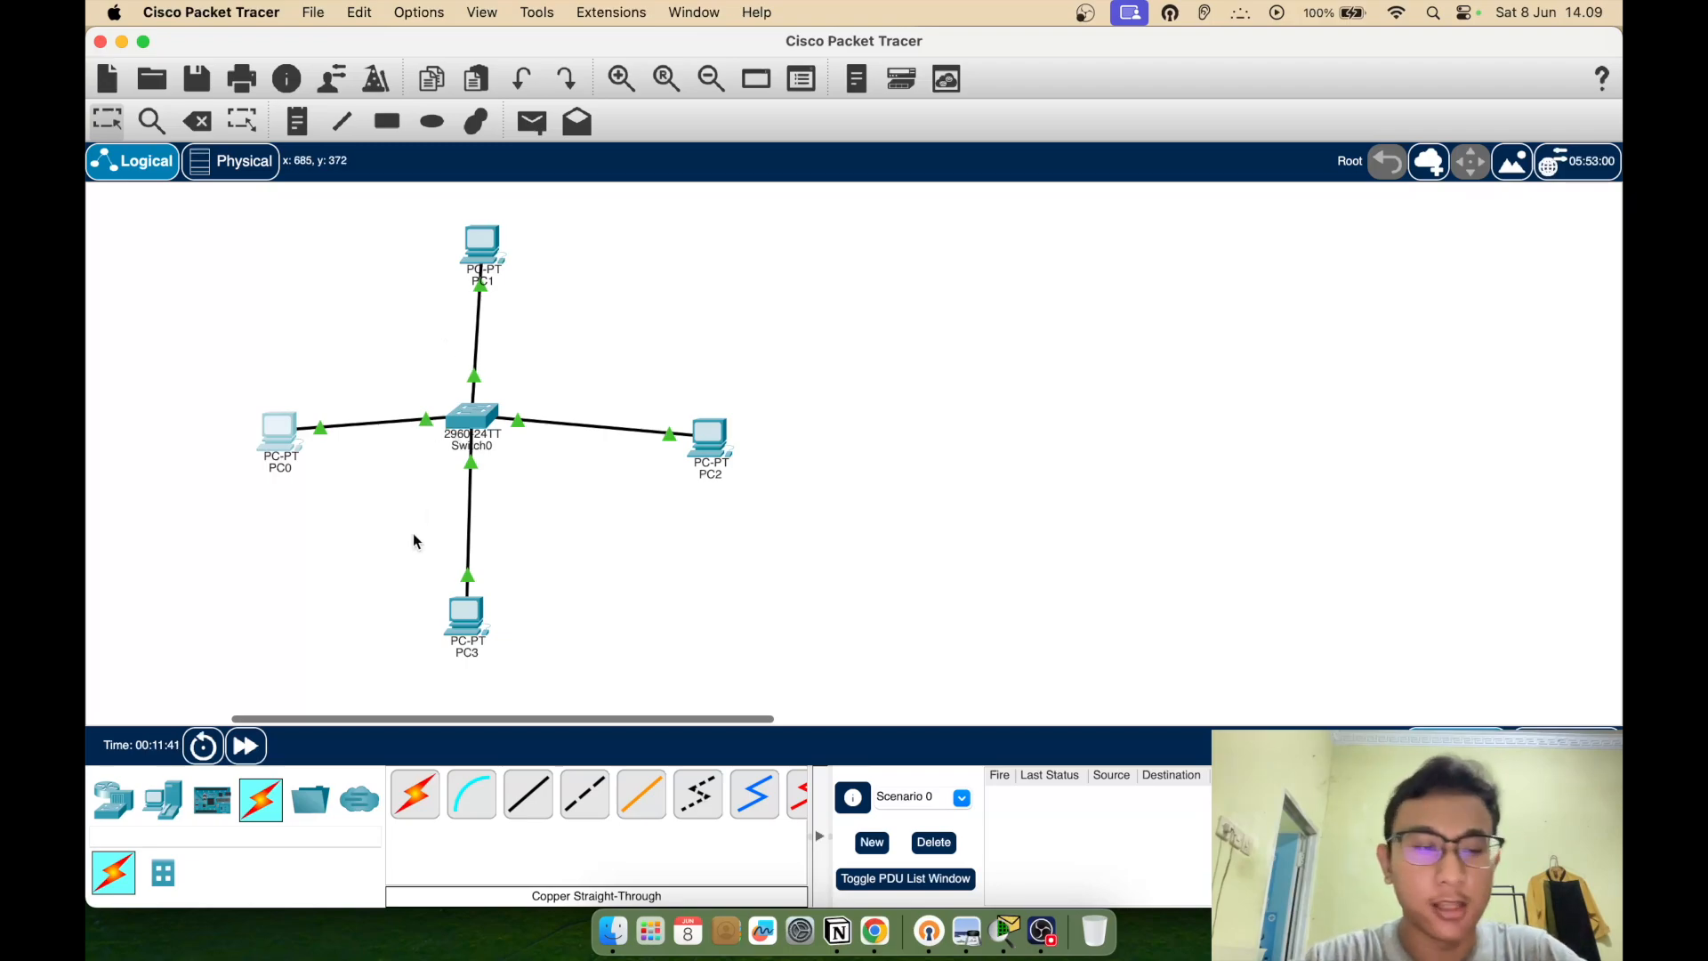
left_click(113, 799)
left_click(162, 881)
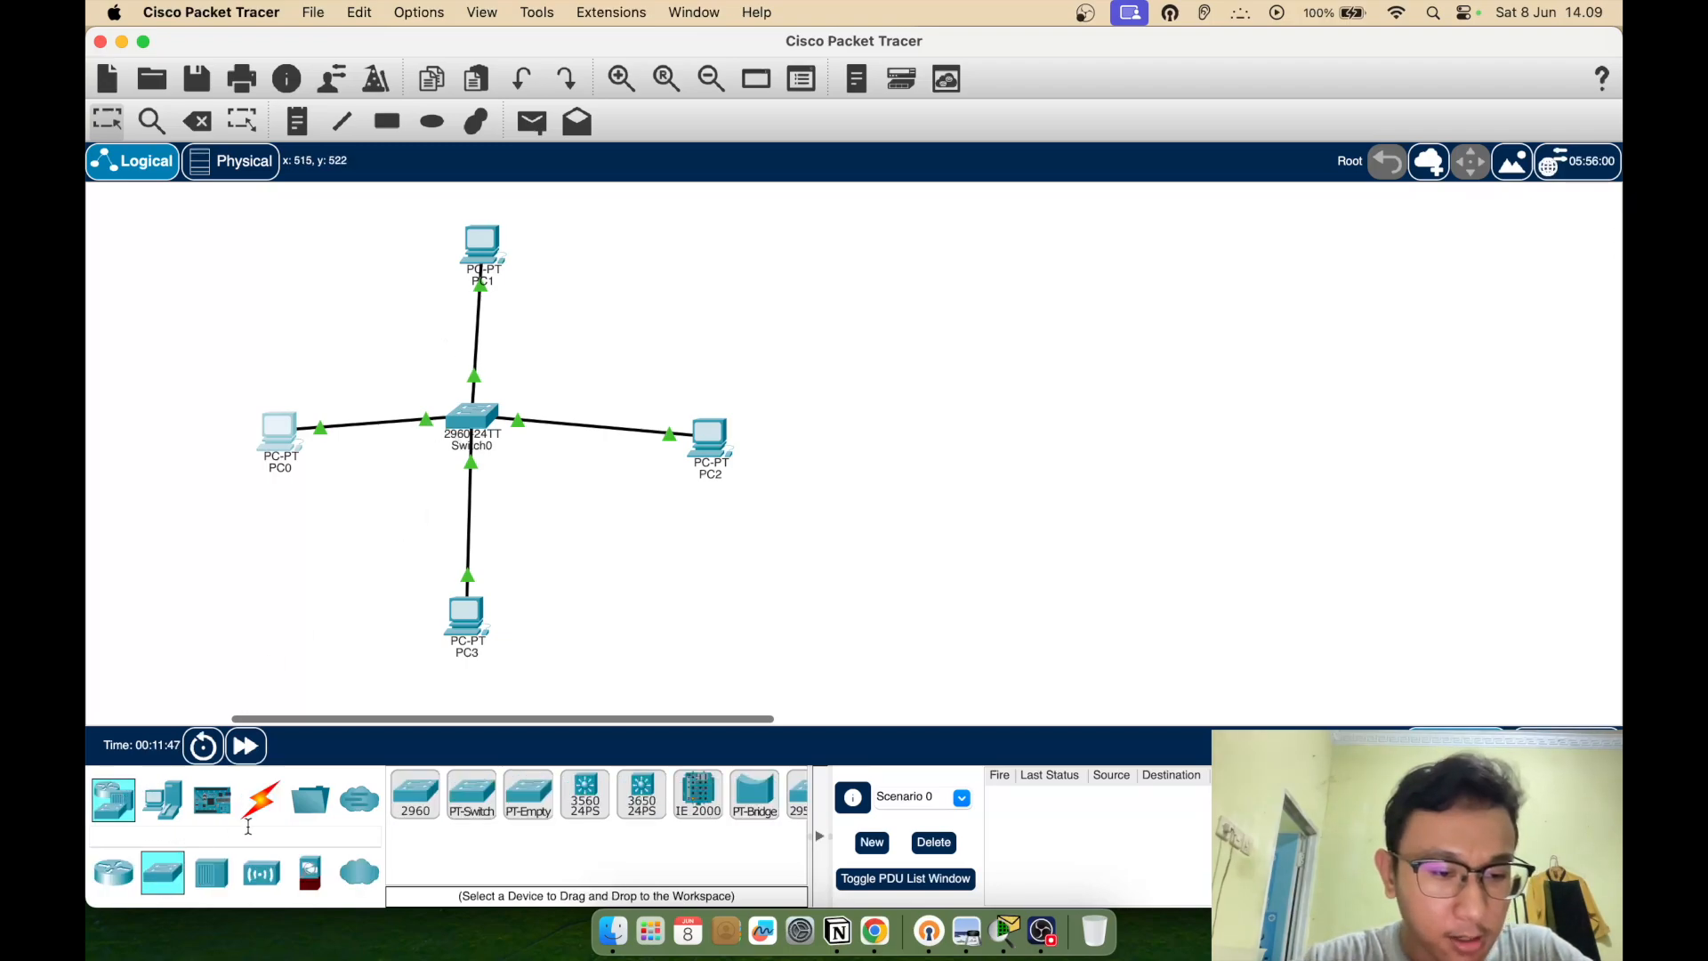
left_click(430, 808)
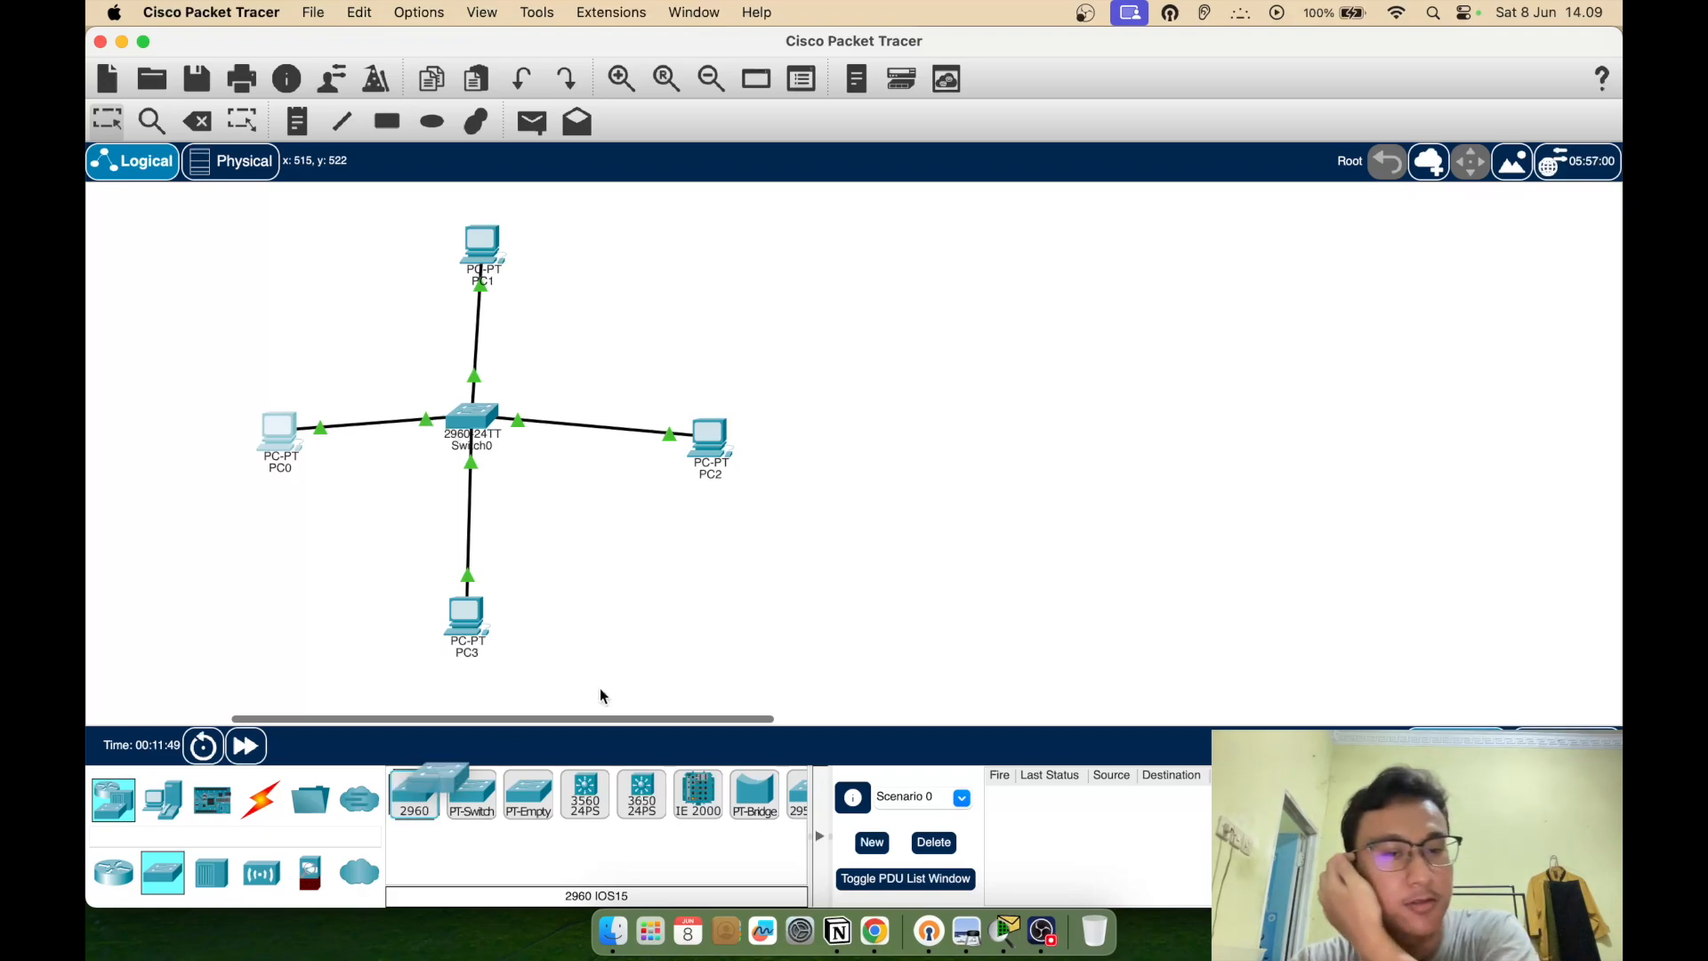
left_click(1162, 473)
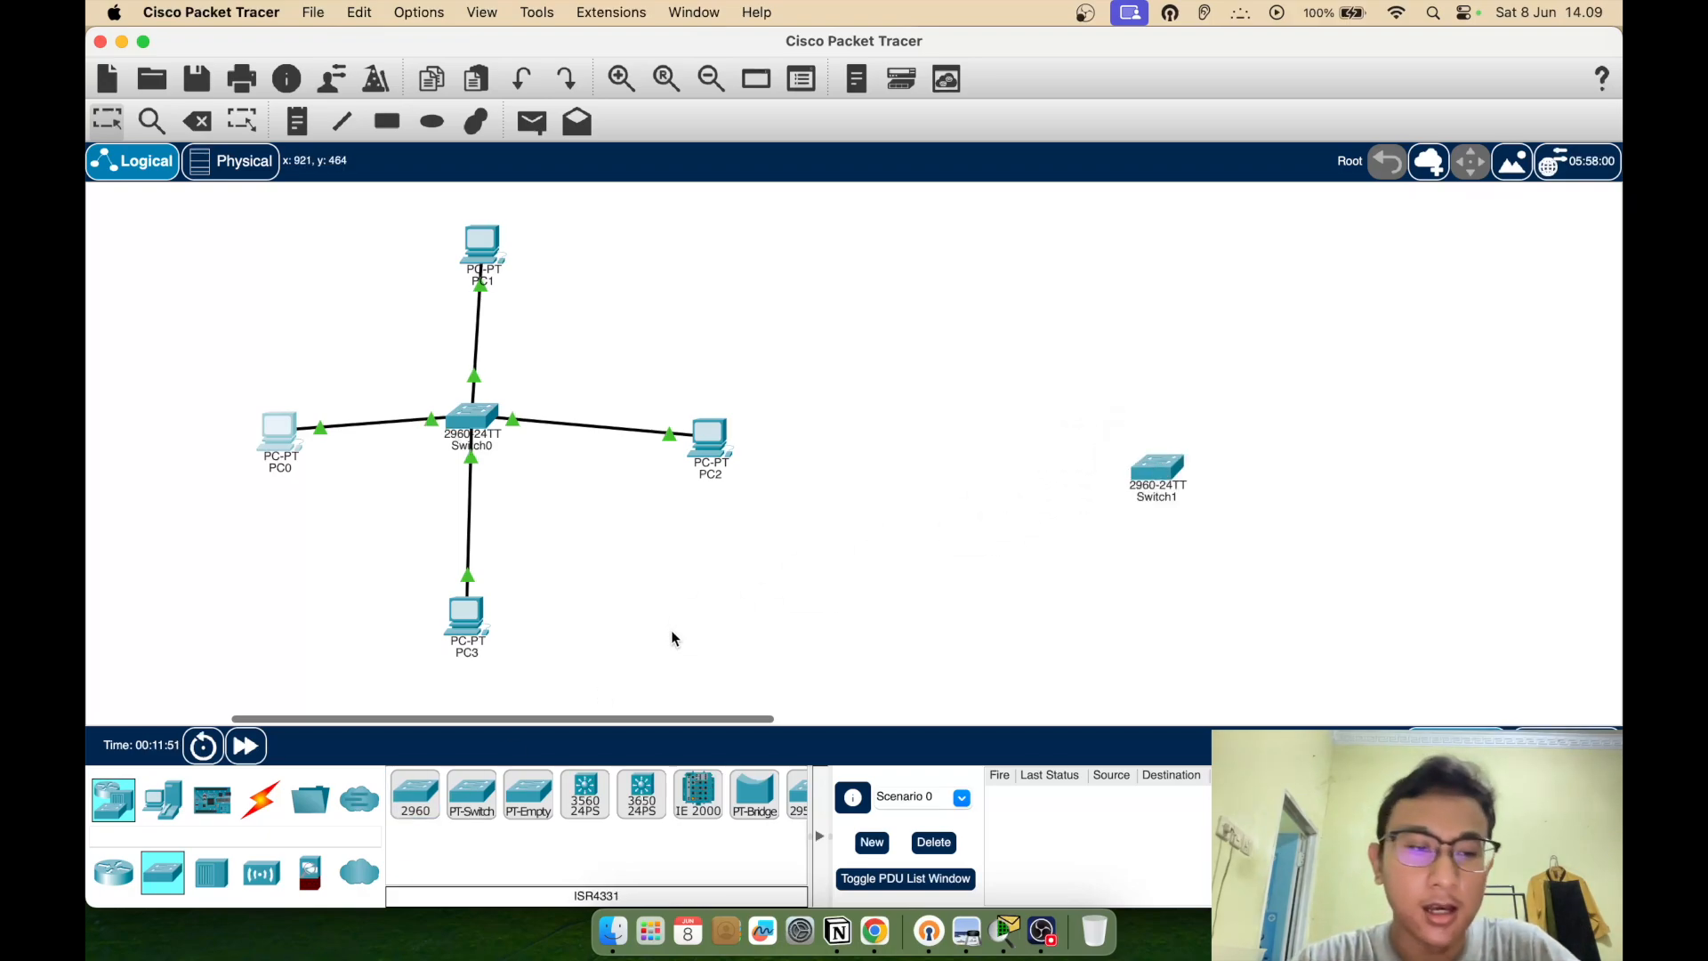
Place four PCs in a loose column to the left of Switch1 and move the switch down to their vertical middle
left_click(161, 800)
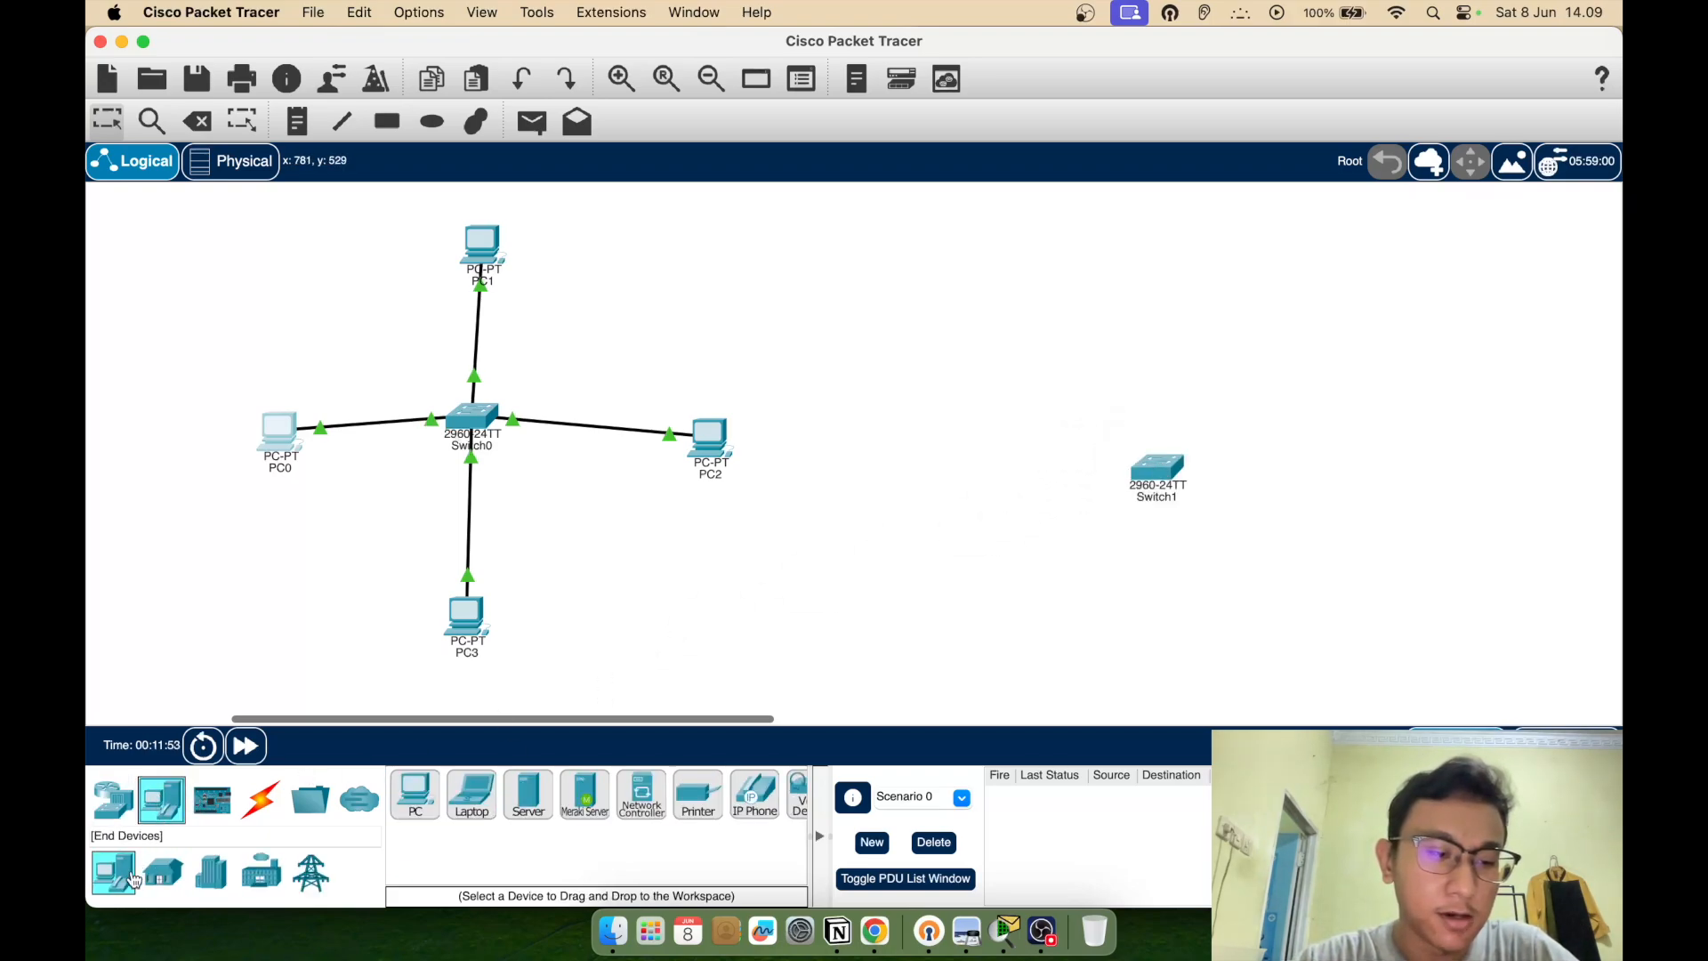
left_click(418, 809)
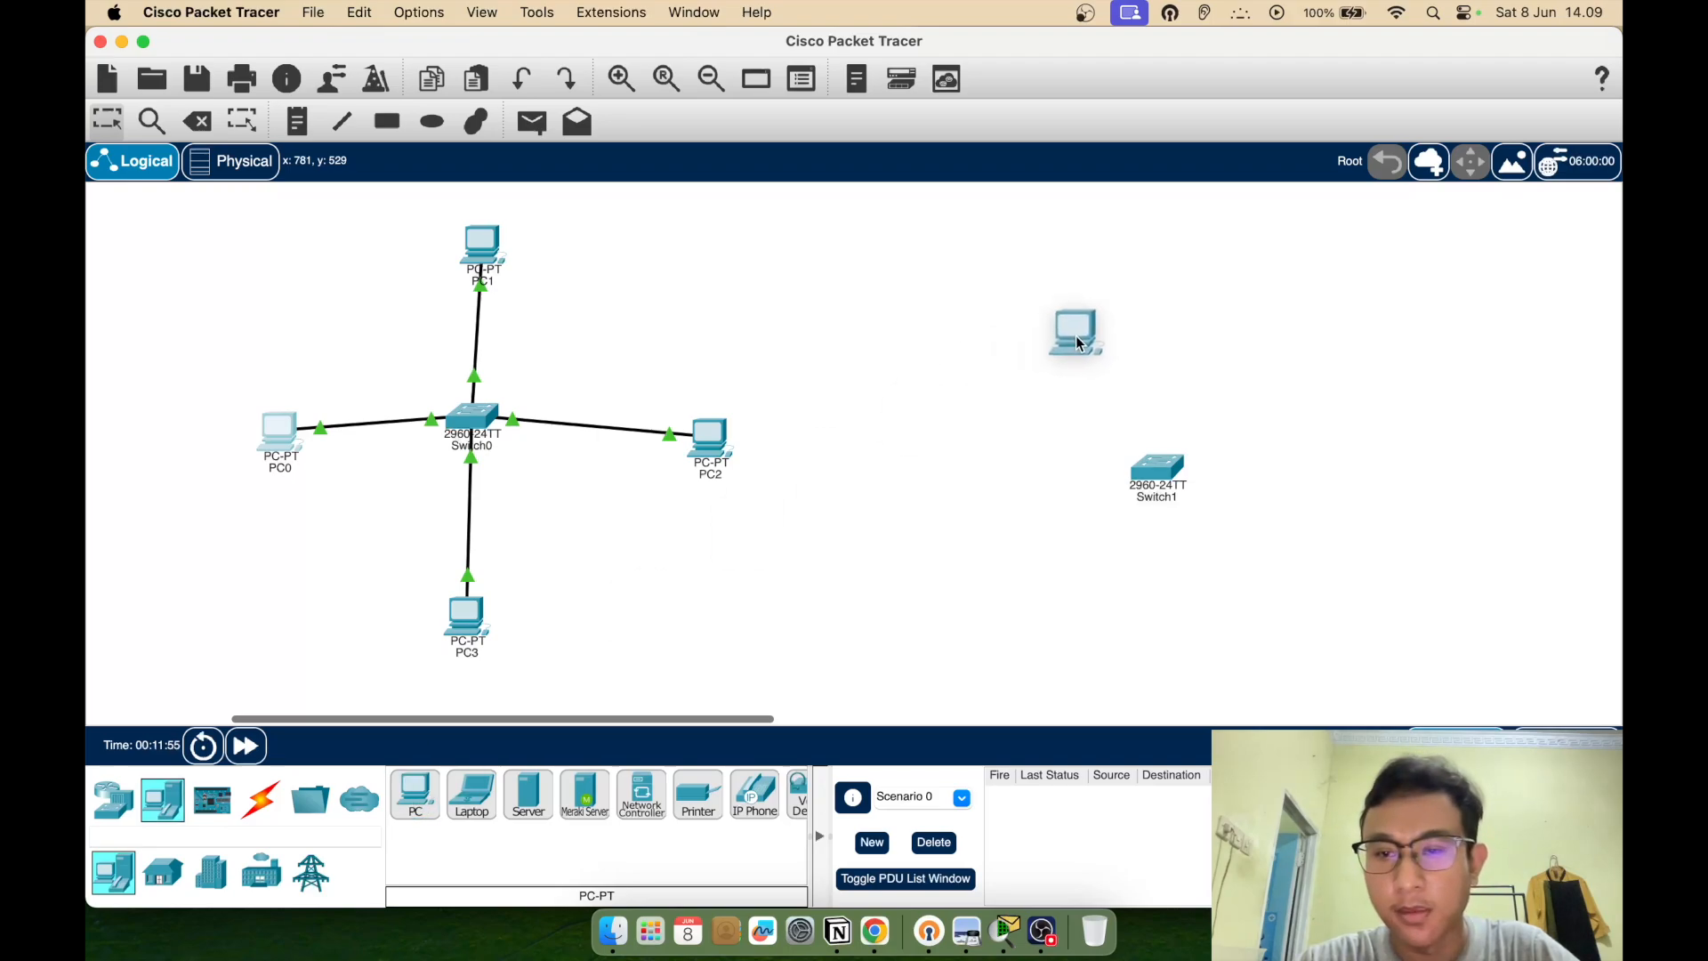
left_click(1019, 343)
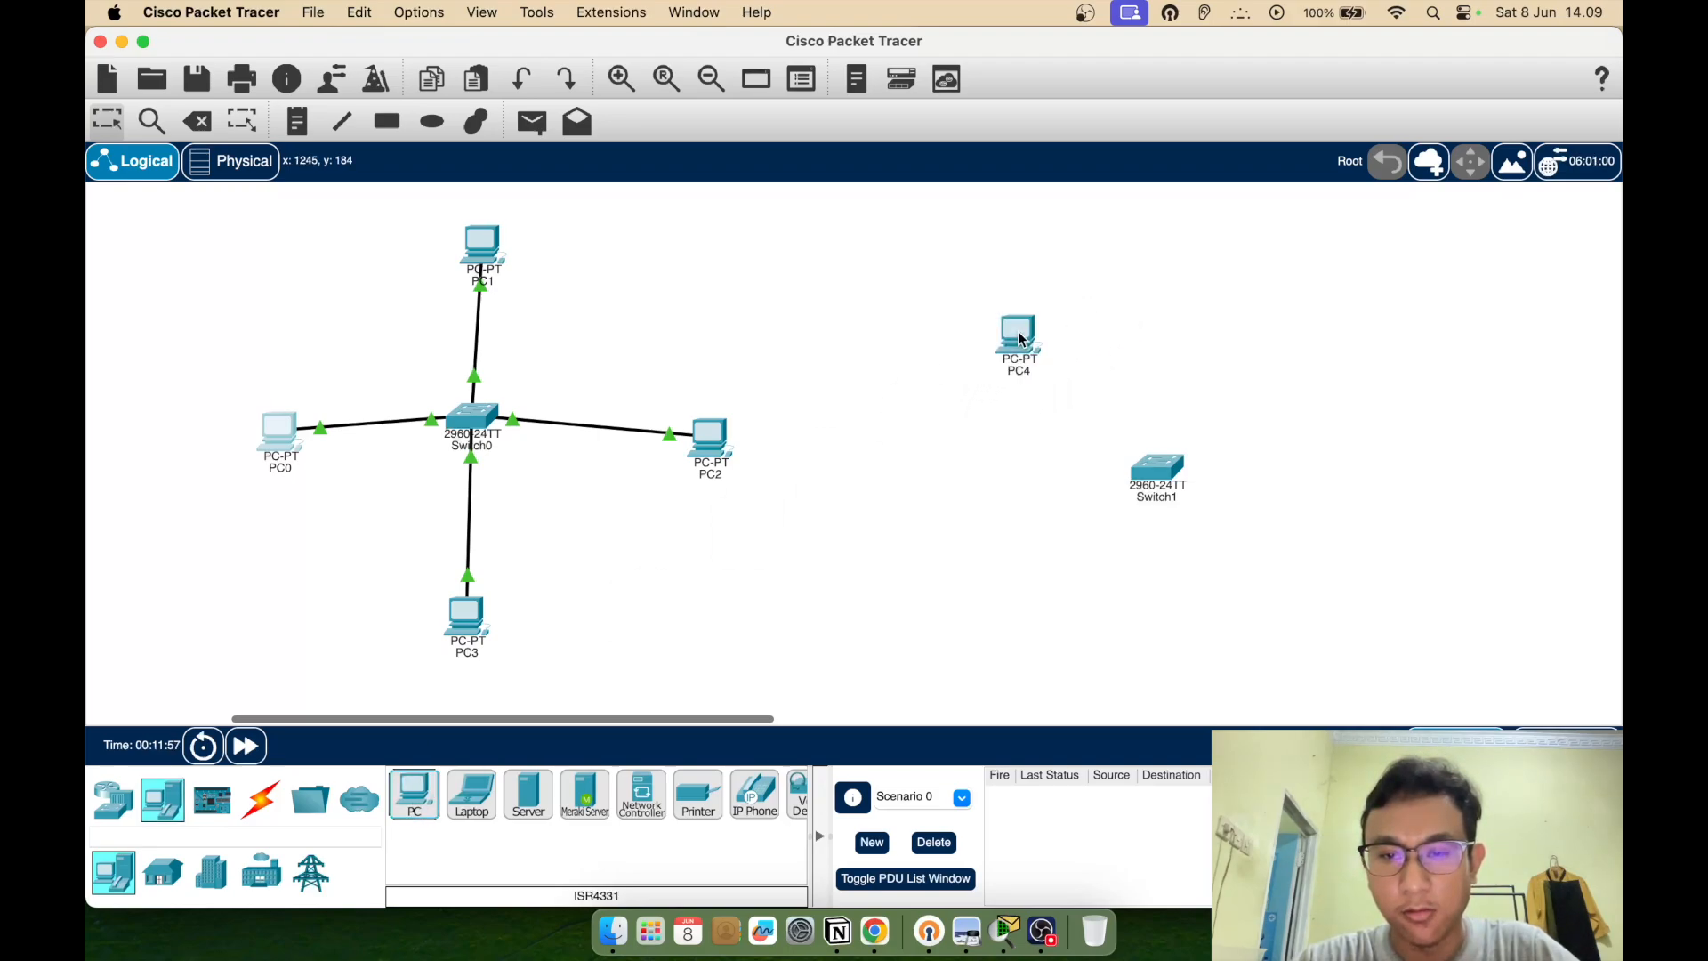
left_click(416, 796)
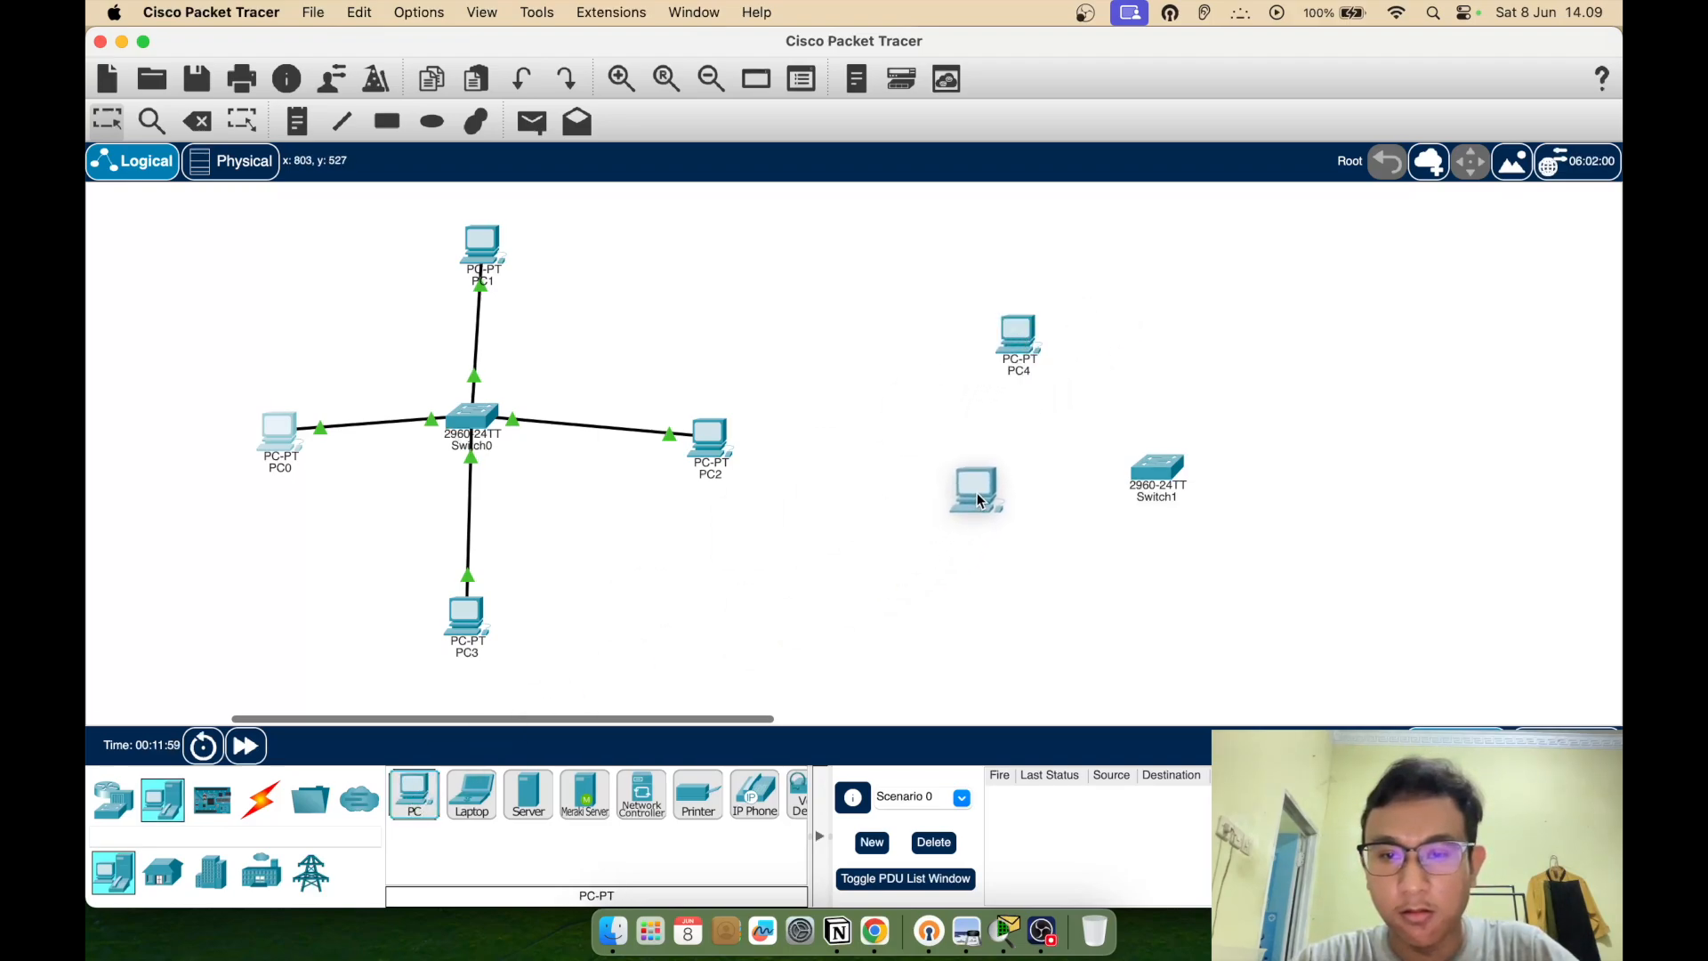
left_click(950, 481)
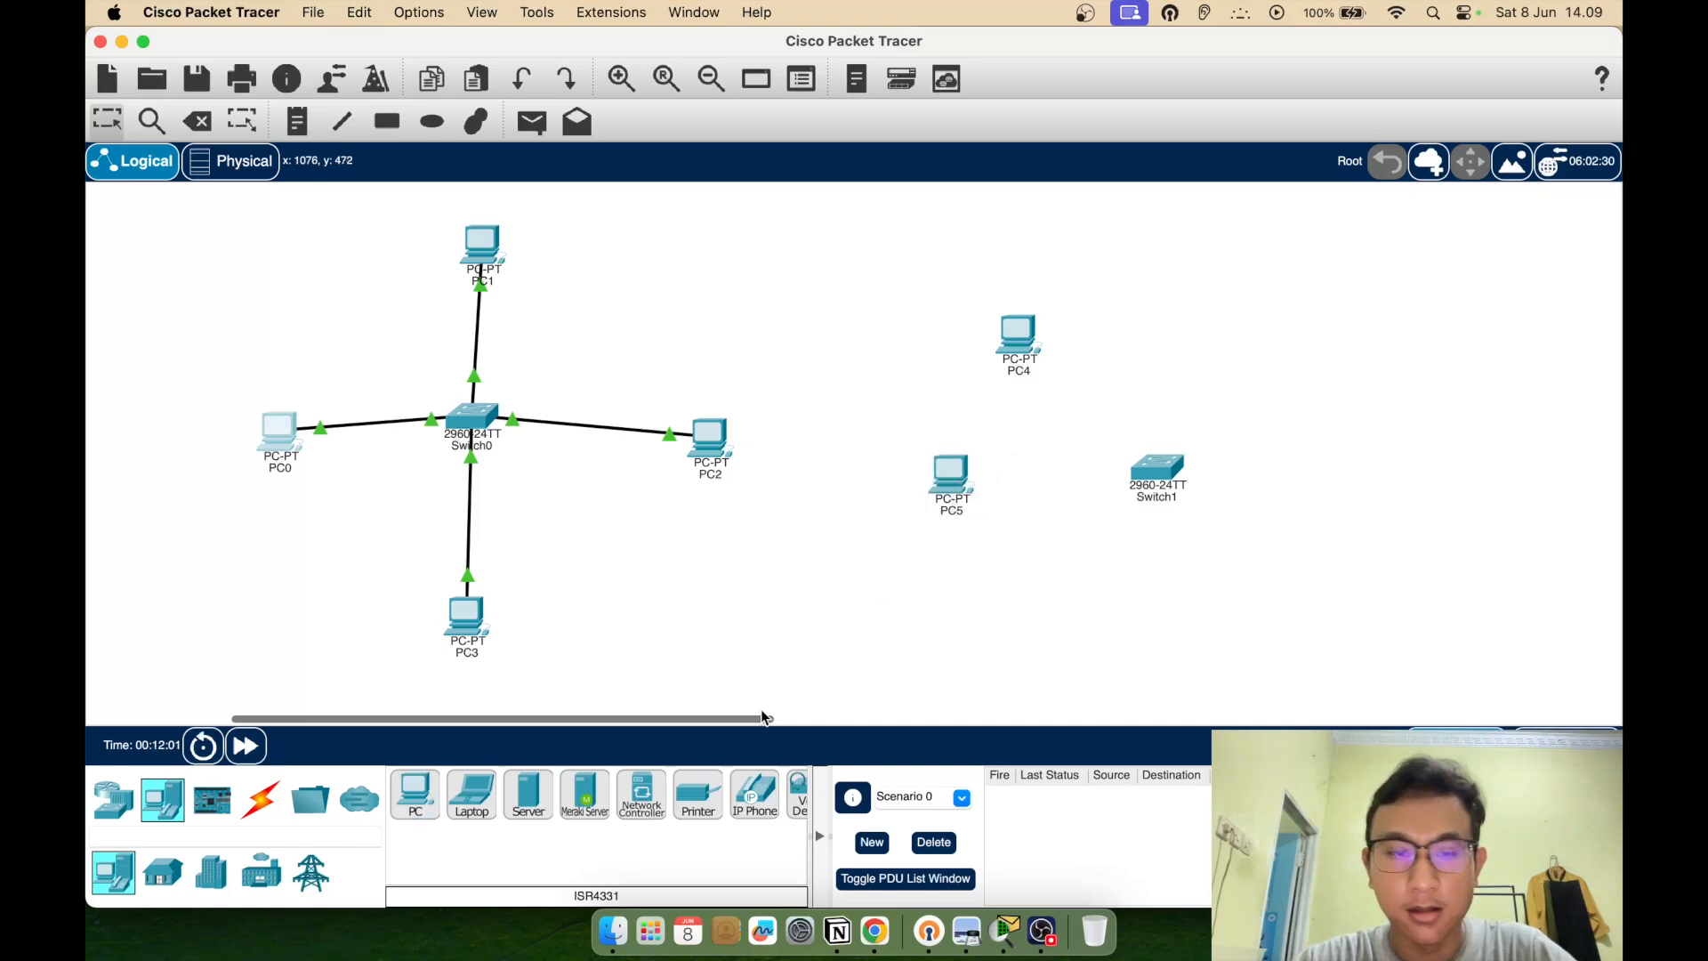
left_click(415, 796)
left_click(944, 621)
scroll(1121, 599, "down", 3)
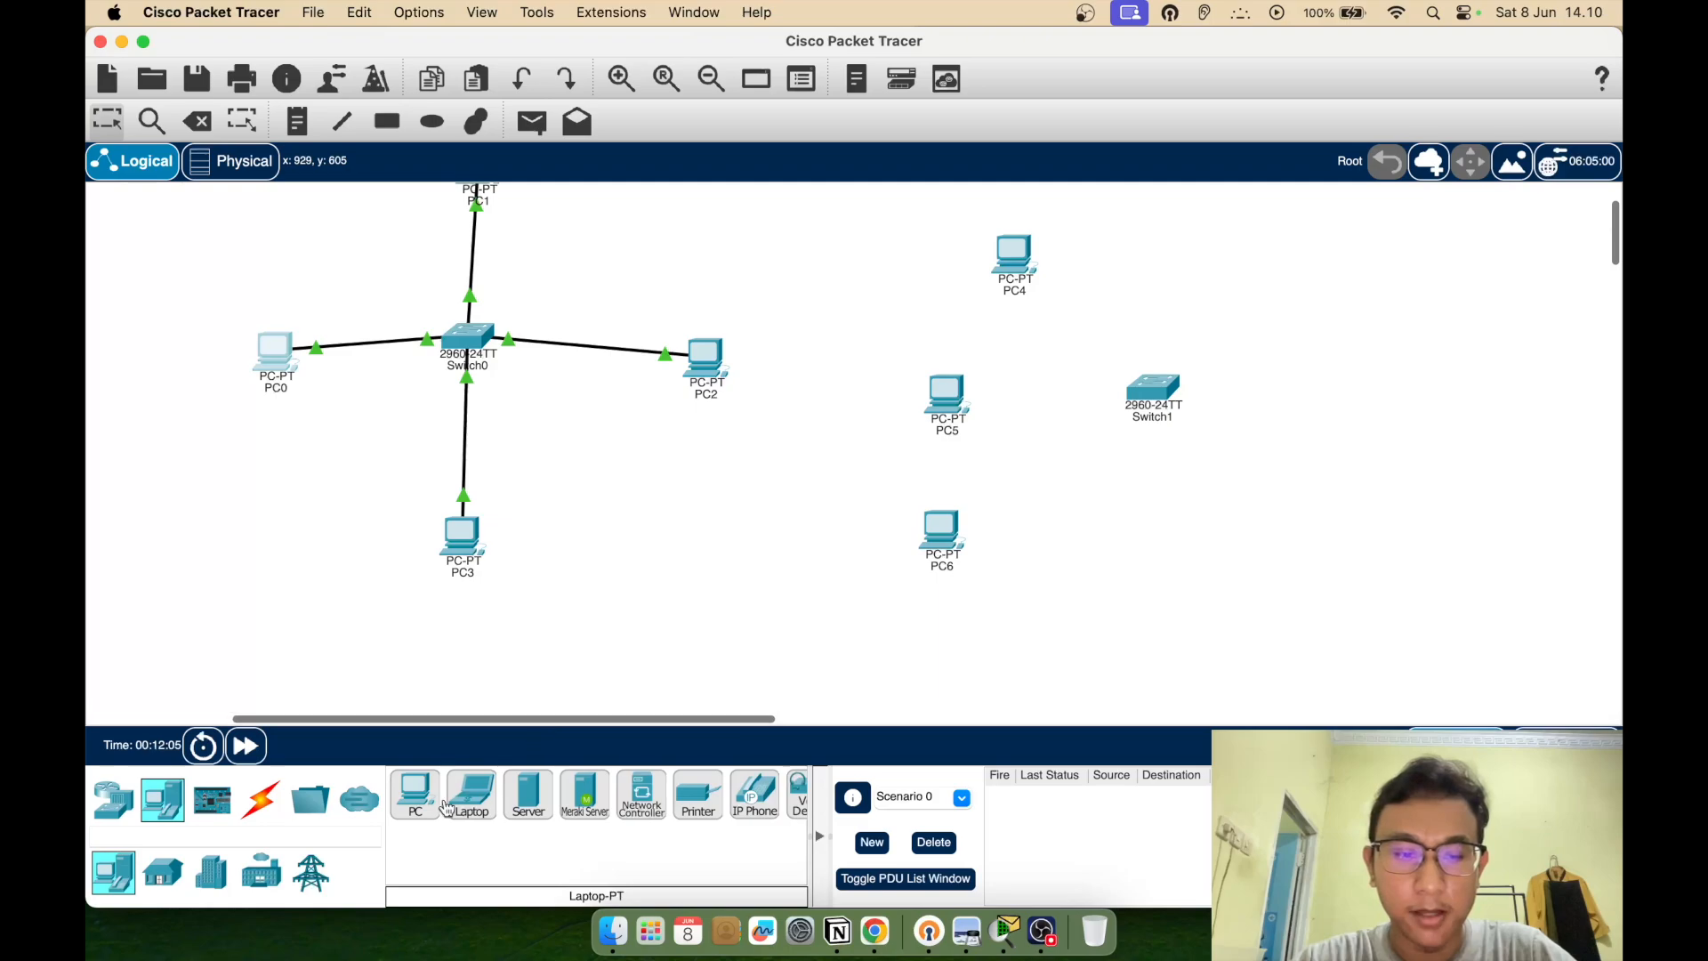
left_click(415, 795)
left_click(1019, 671)
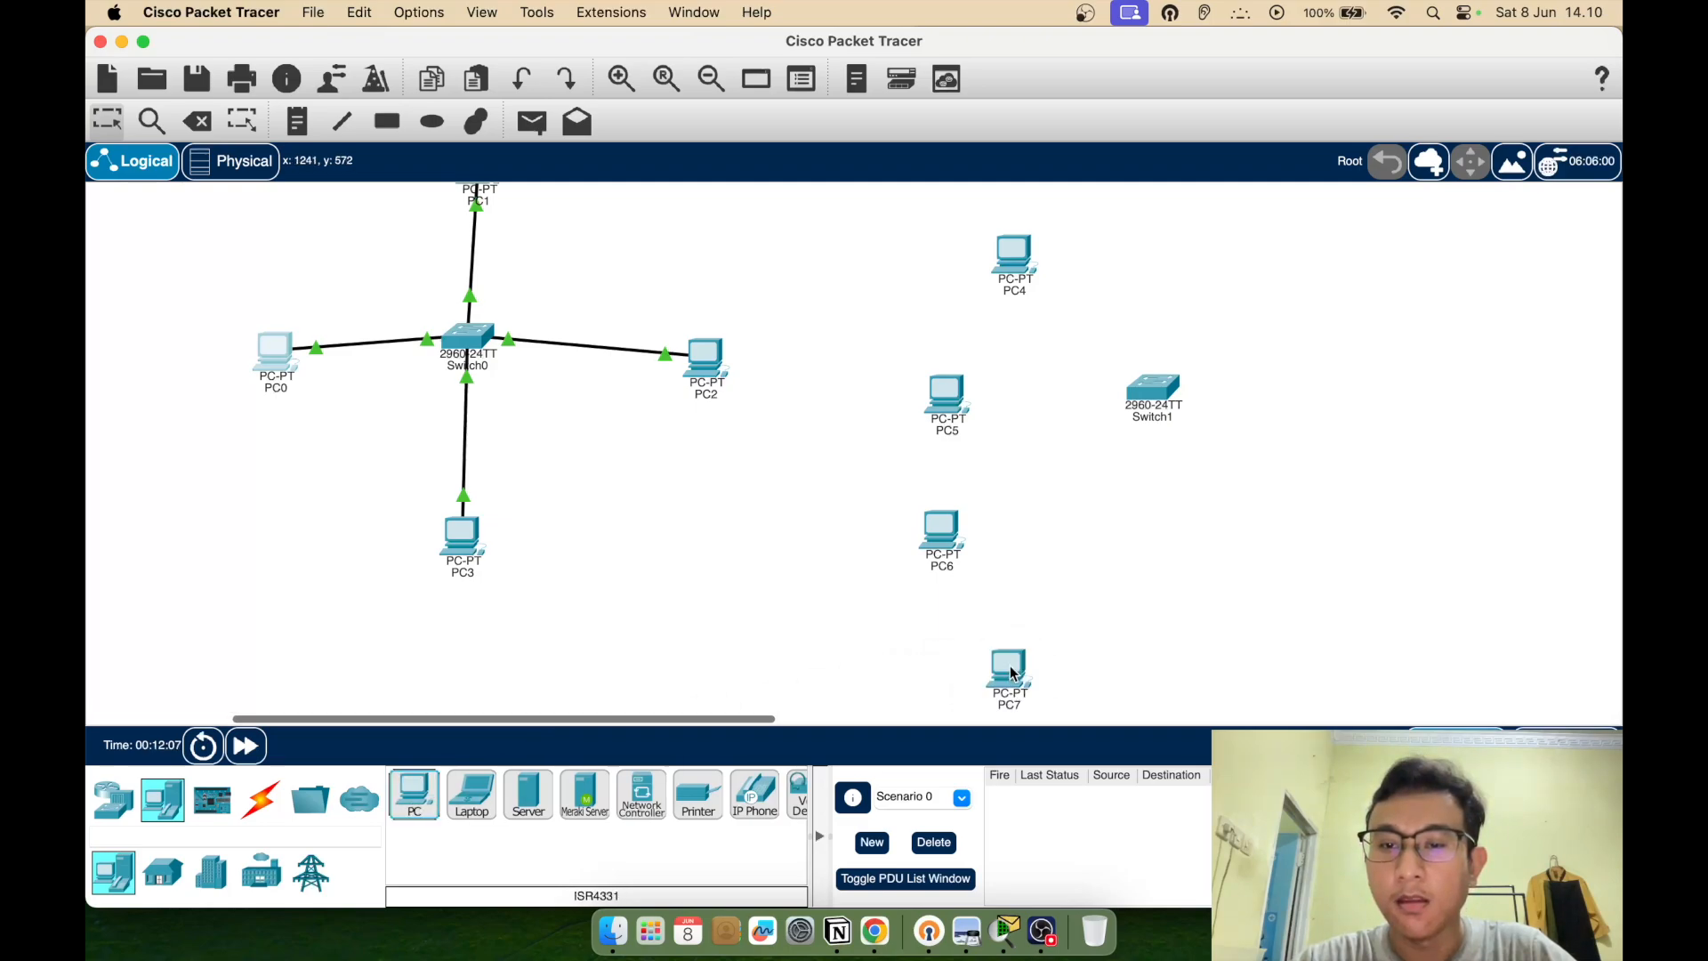
scroll(1251, 526, "right", 5)
left_click_drag(932, 395, 954, 471)
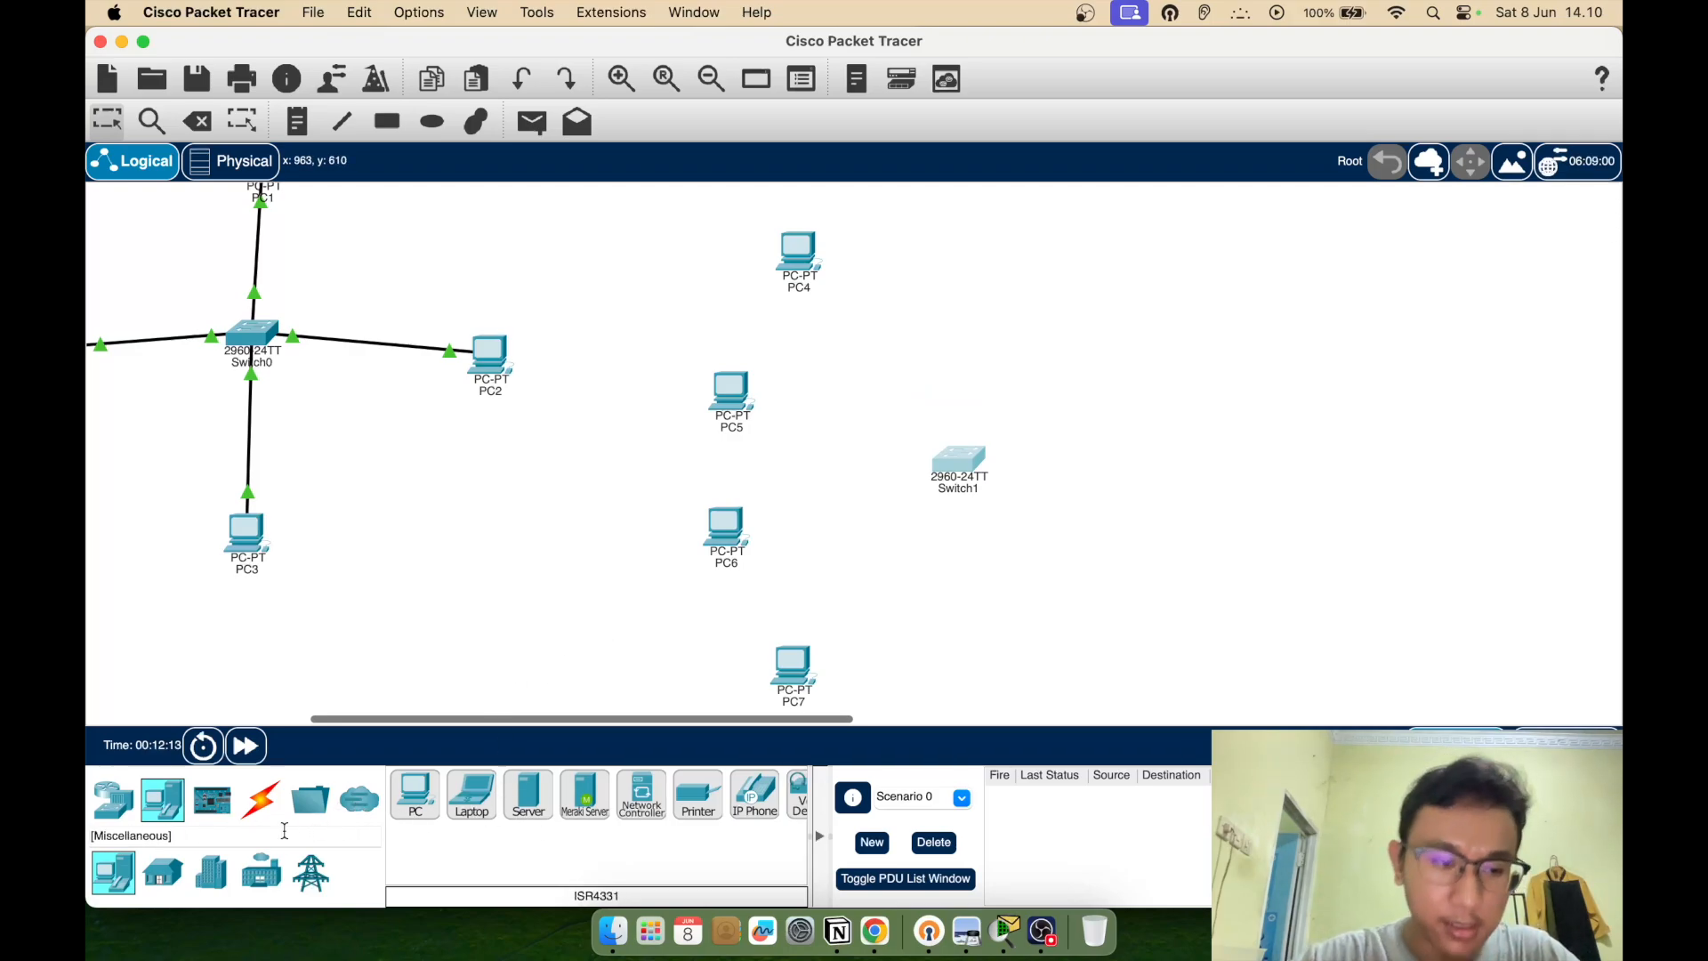
Place two servers to the right of Switch1, aligned one above the other on either side of its height
left_click(530, 796)
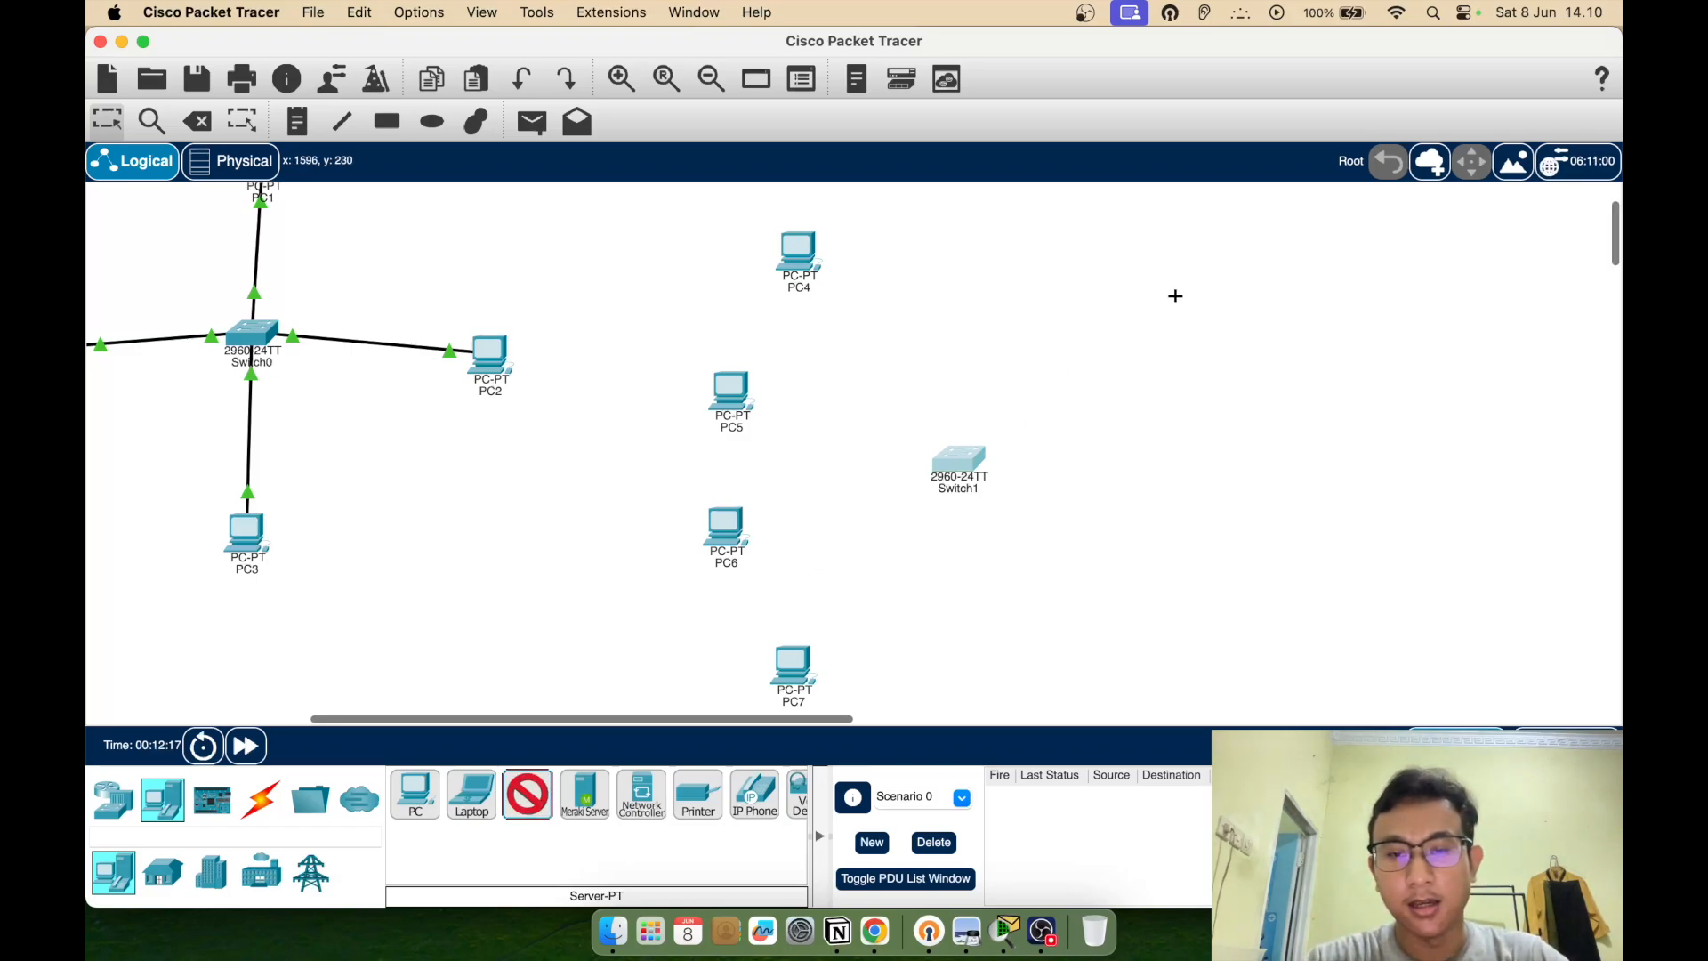
left_click(528, 799)
left_click_drag(528, 799, 1160, 299)
left_click_drag(529, 797, 1176, 516)
left_click_drag(1155, 301, 1155, 374)
left_click_drag(1174, 516, 1155, 534)
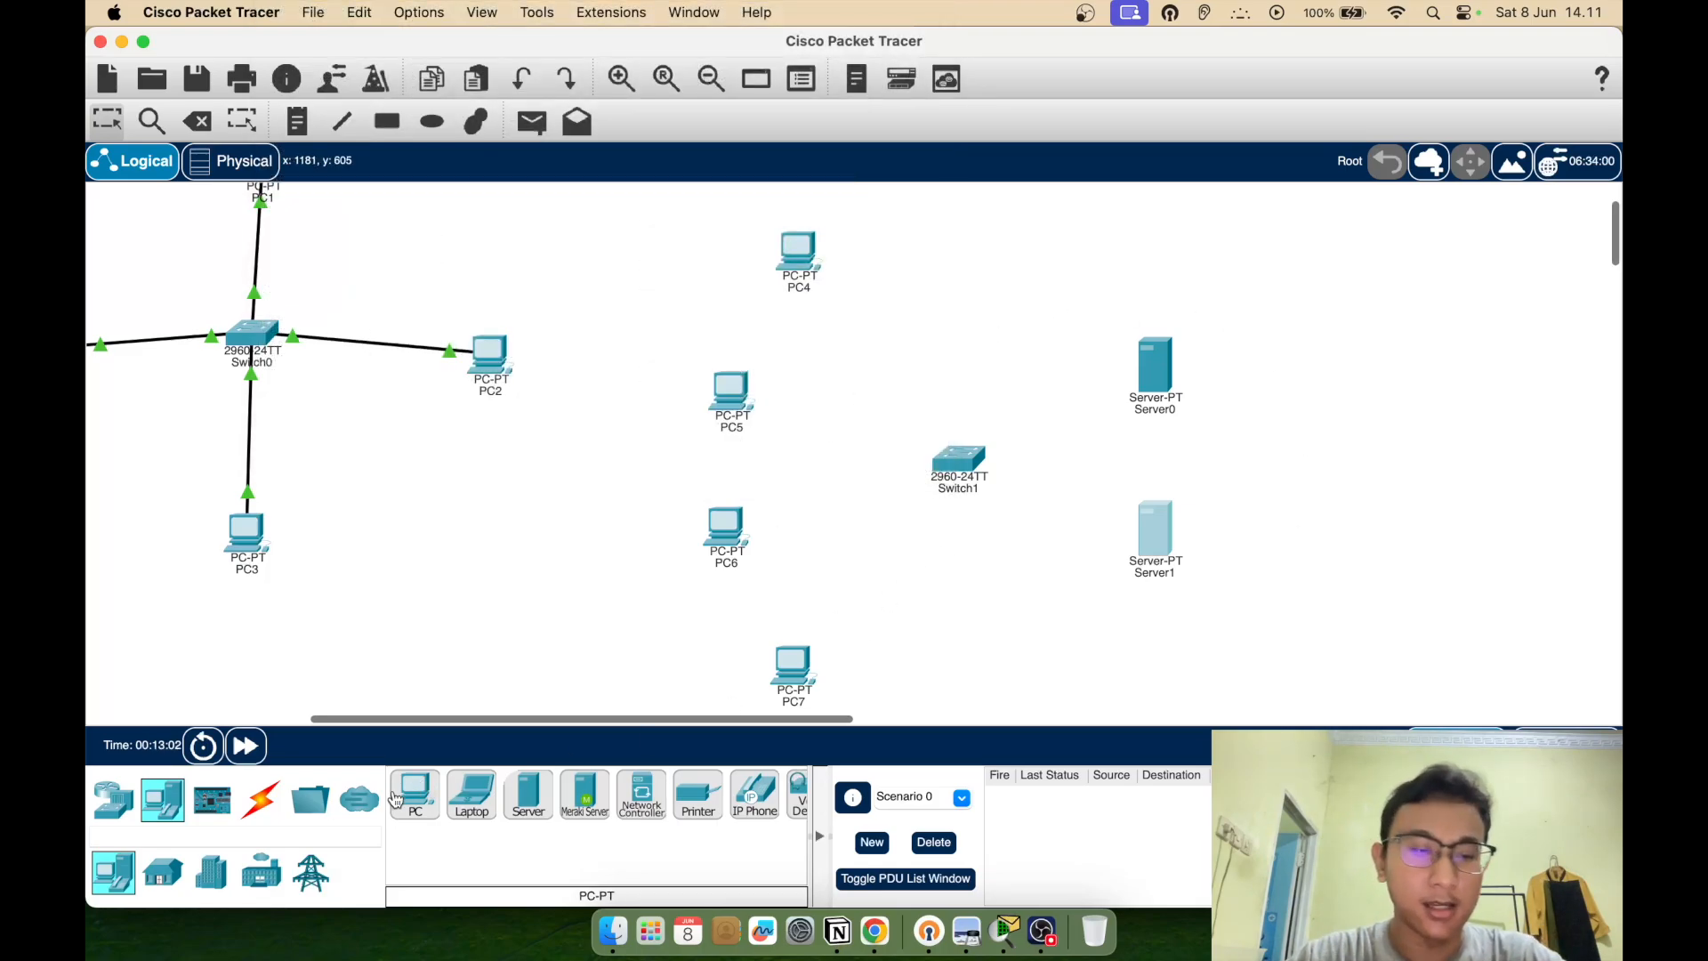
Connect PC4 to Switch1 with a Copper Straight-Through cable
left_click(275, 805)
left_click(528, 795)
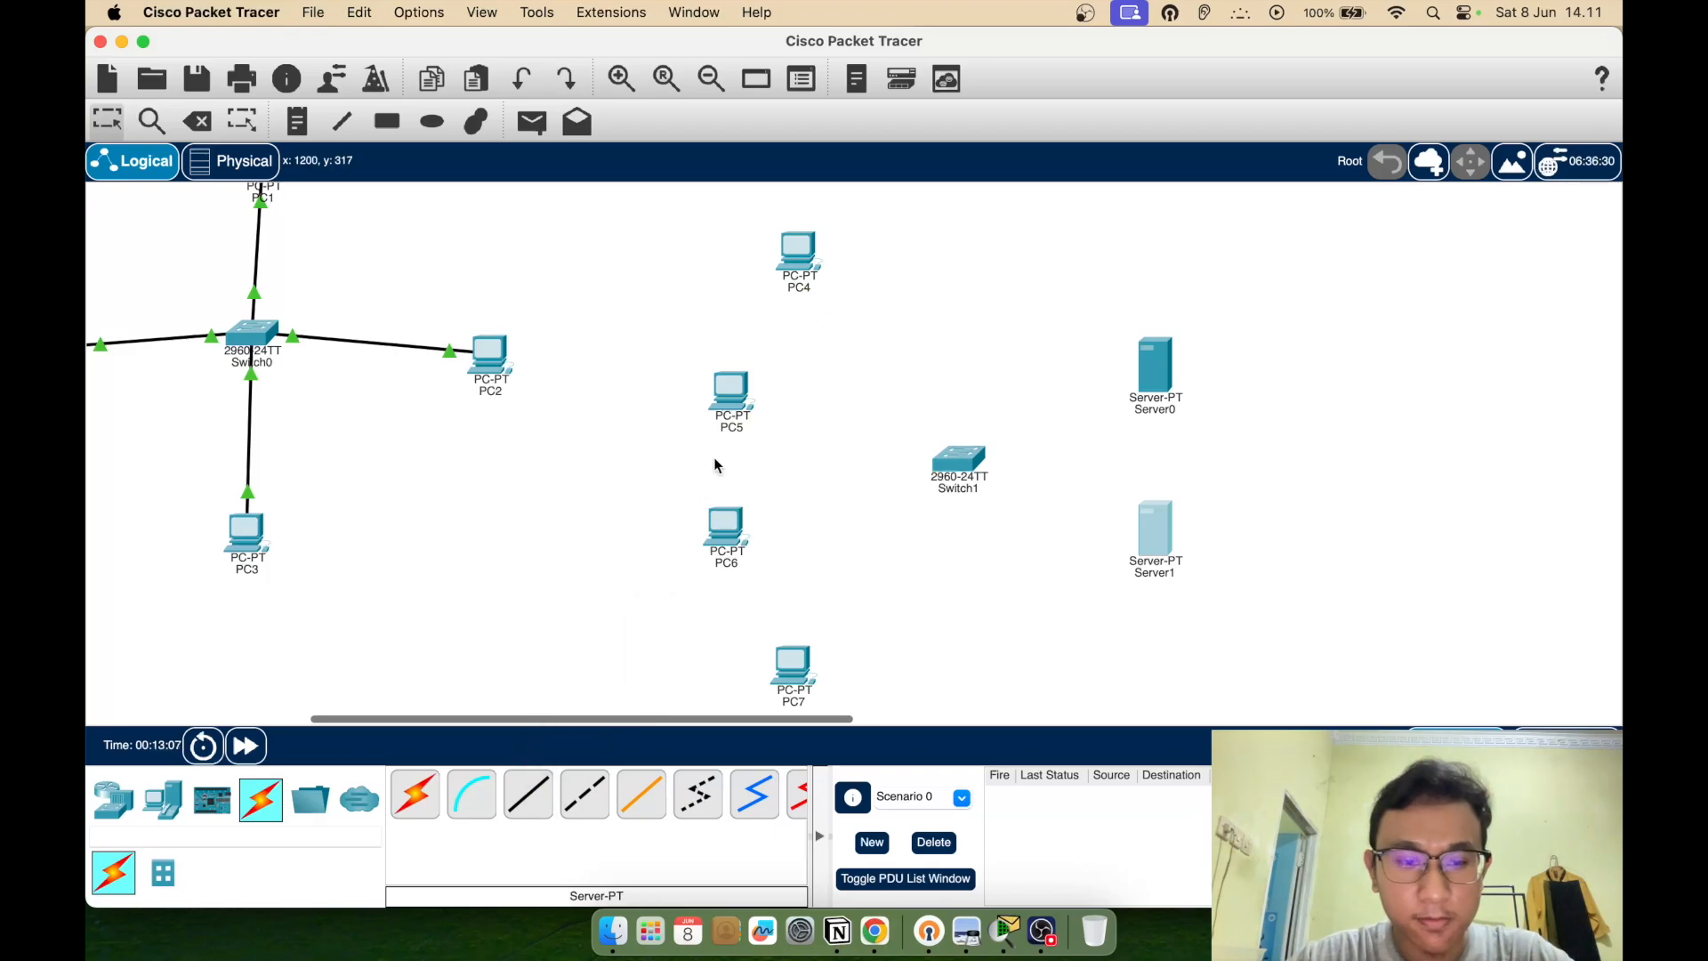
left_click(805, 247)
left_click(858, 322)
left_click(950, 472)
left_click(1034, 77)
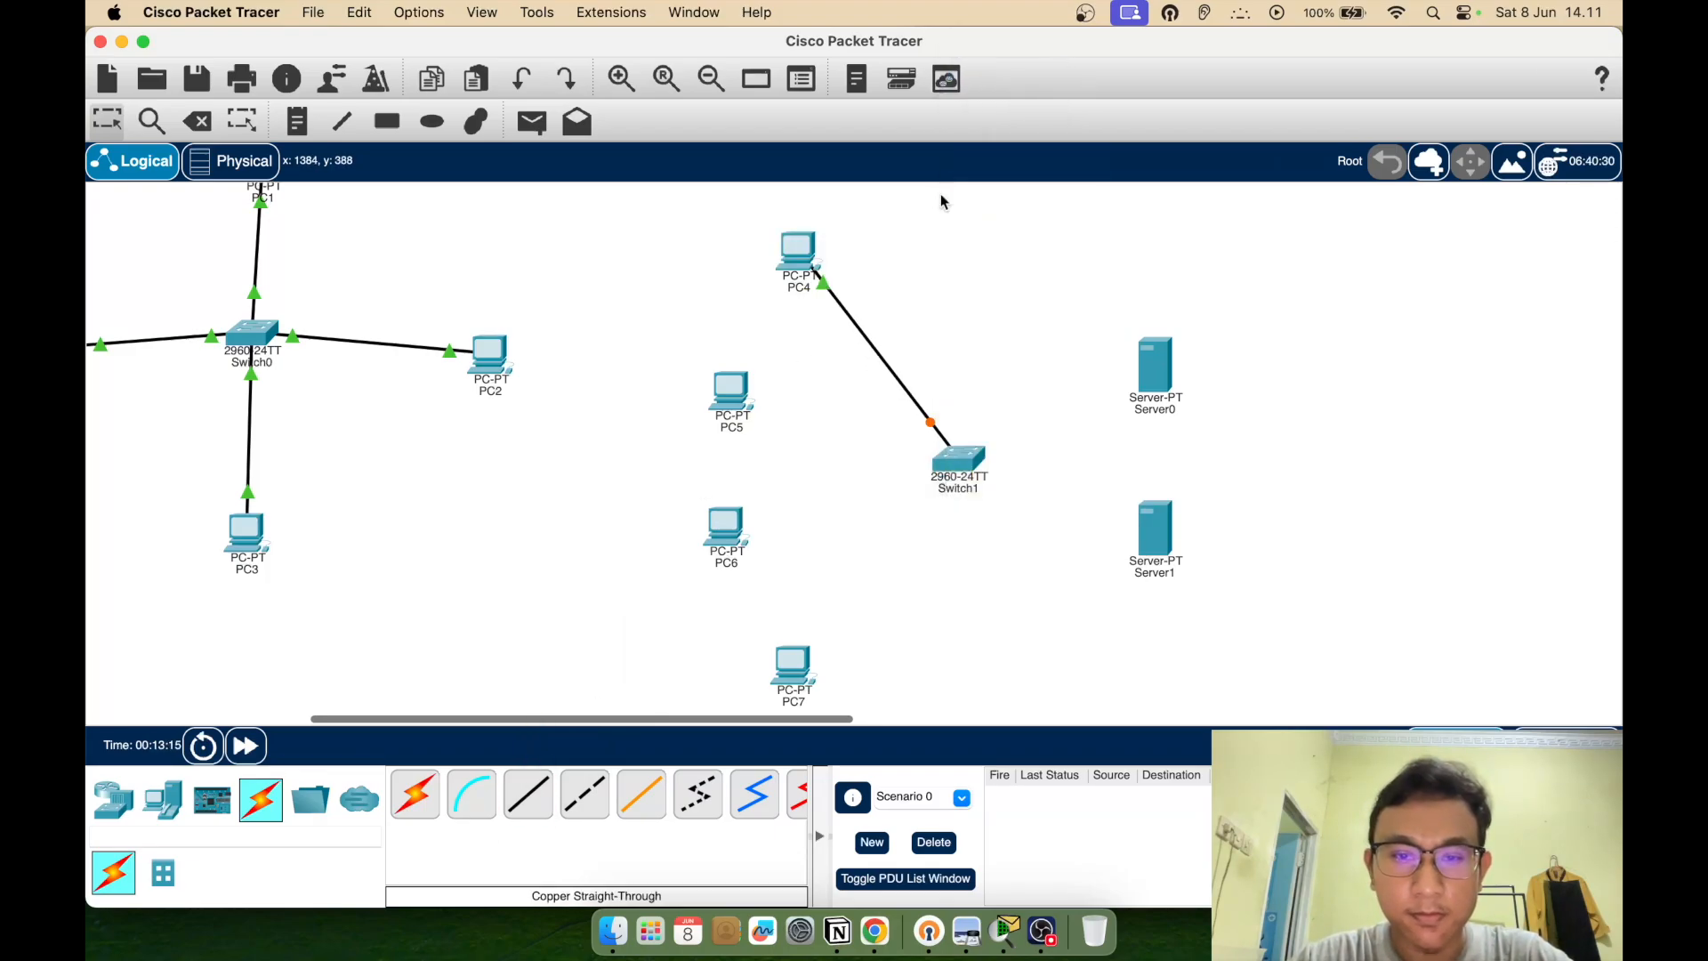
Connect PC5 to Switch1 with a Copper Straight-Through cable
left_click(528, 795)
left_click(732, 396)
left_click(836, 458)
left_click(954, 458)
left_click(1023, 62)
Connect PC6 to Switch1 with a Copper Straight-Through cable
left_click(528, 794)
left_click(726, 530)
left_click(783, 569)
left_click(934, 472)
left_click(1033, 65)
Connect PC7 to Switch1 with a Copper Straight-Through cable
left_click(527, 795)
left_click(792, 672)
left_click(859, 736)
left_click(951, 463)
left_click(1081, 65)
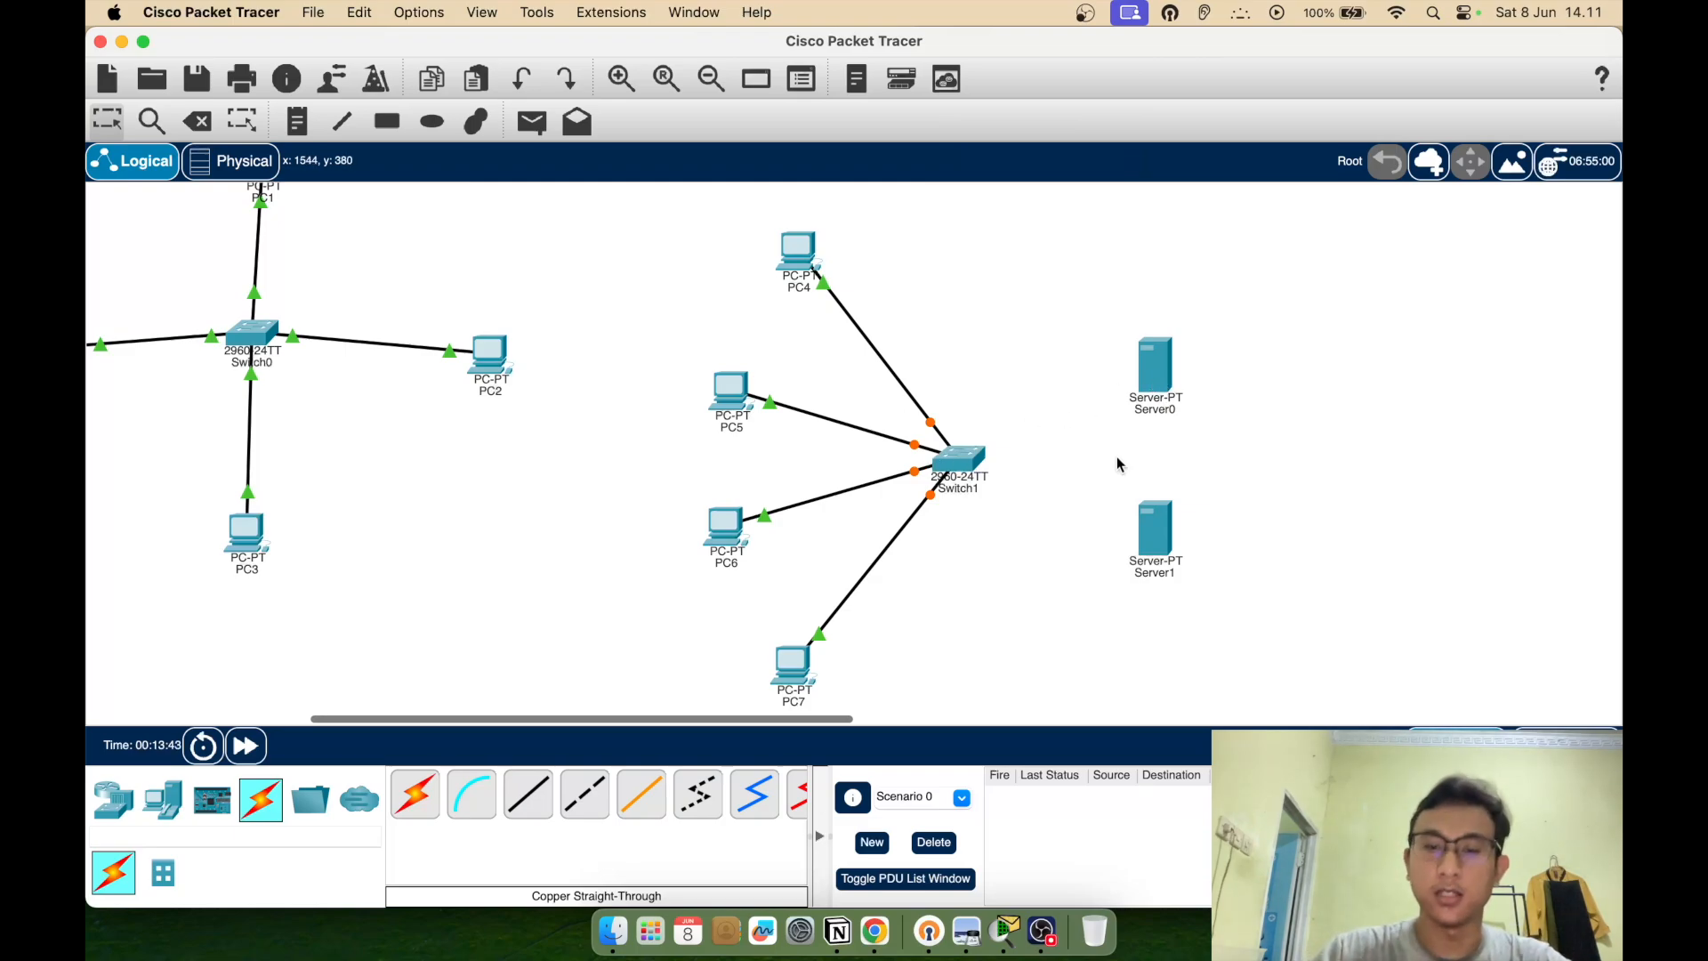
Connect Server0 to Switch1 with a Copper Straight-Through cable
left_click(527, 794)
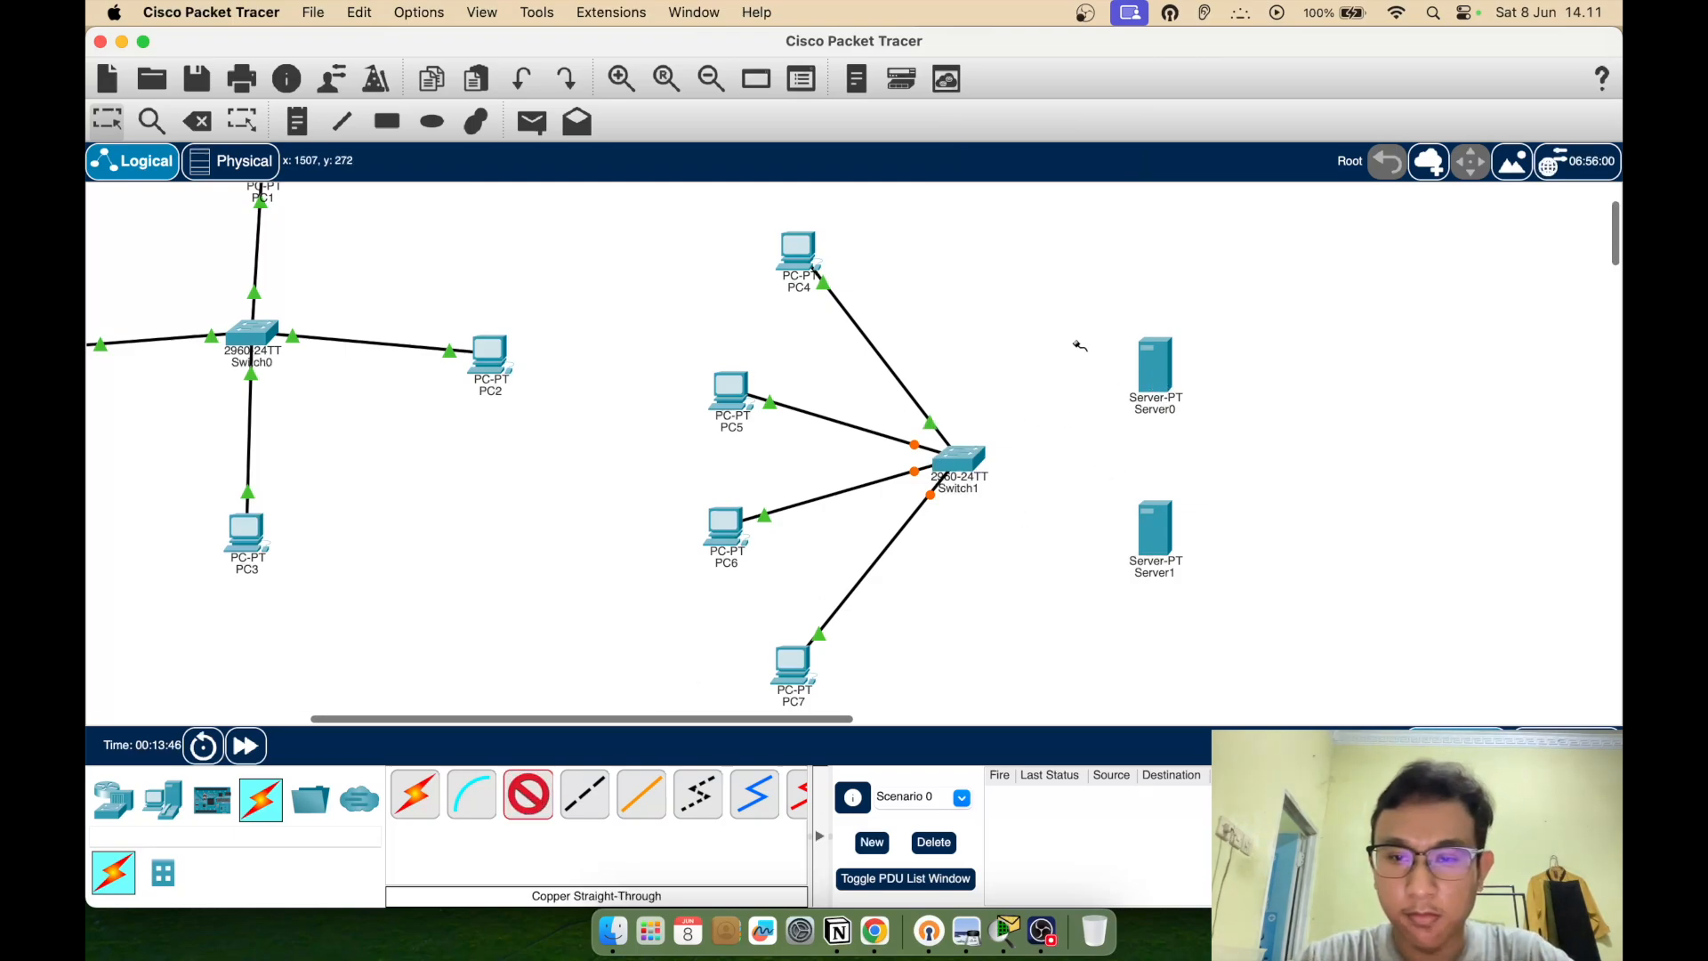
left_click(1155, 365)
left_click(1184, 382)
left_click(965, 461)
left_click(1014, 94)
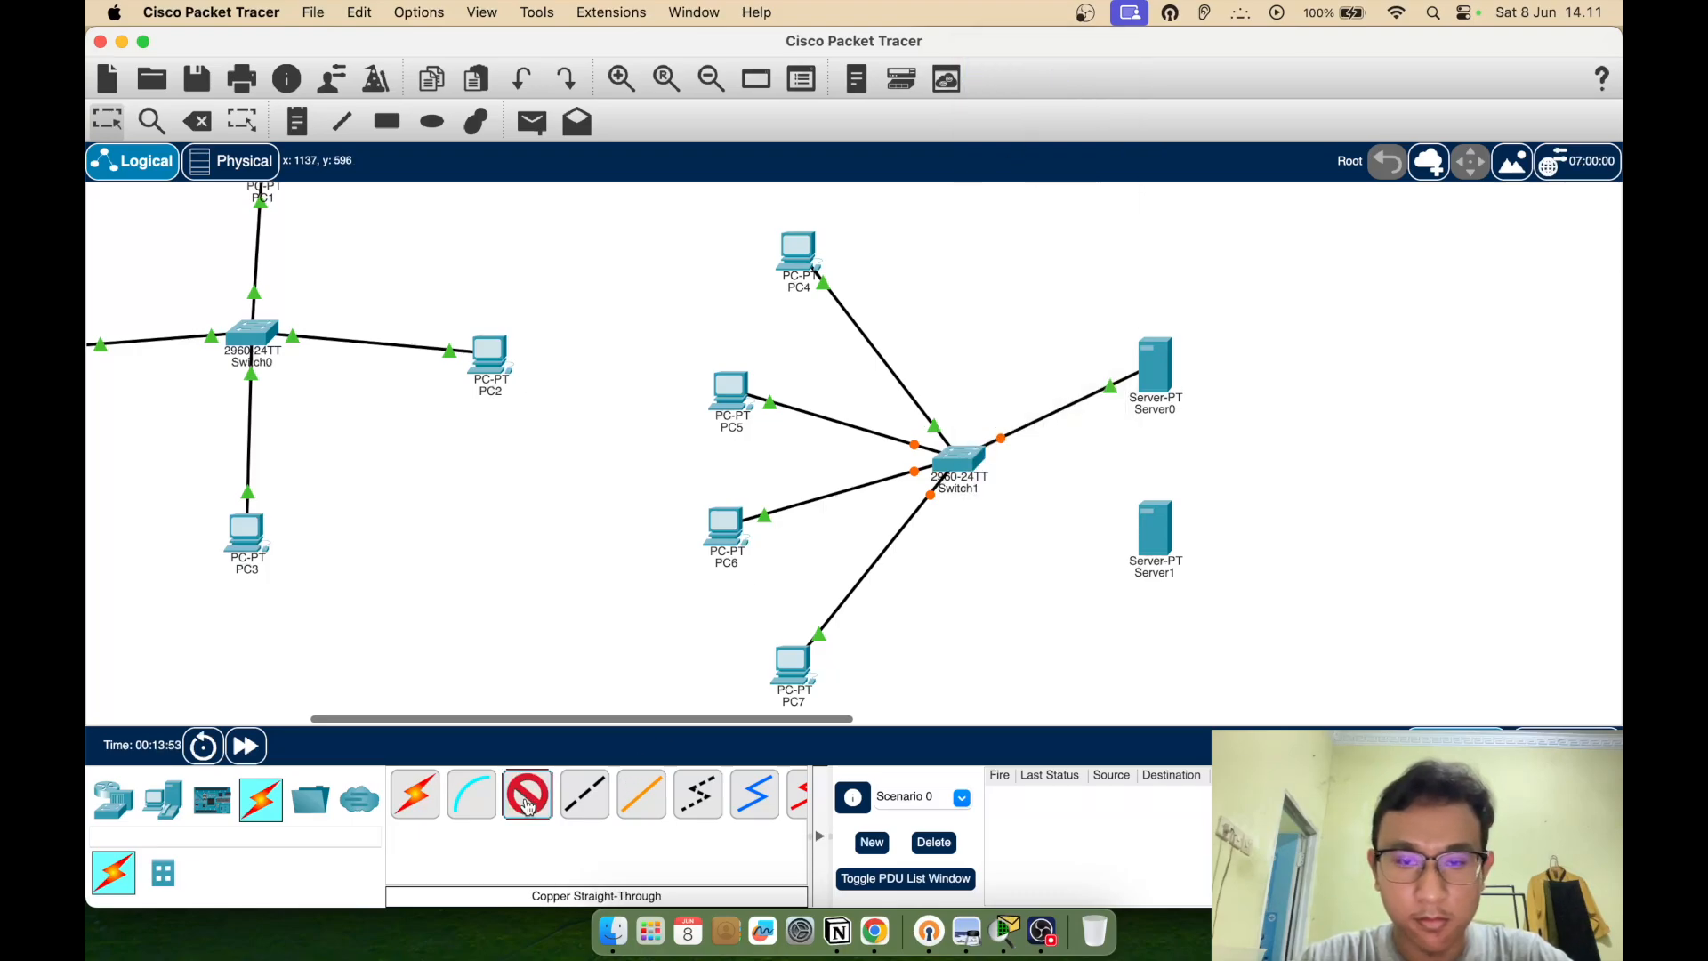
Connect Server1 to Switch1 with a Copper Straight-Through cable
left_click(1155, 529)
left_click(1192, 547)
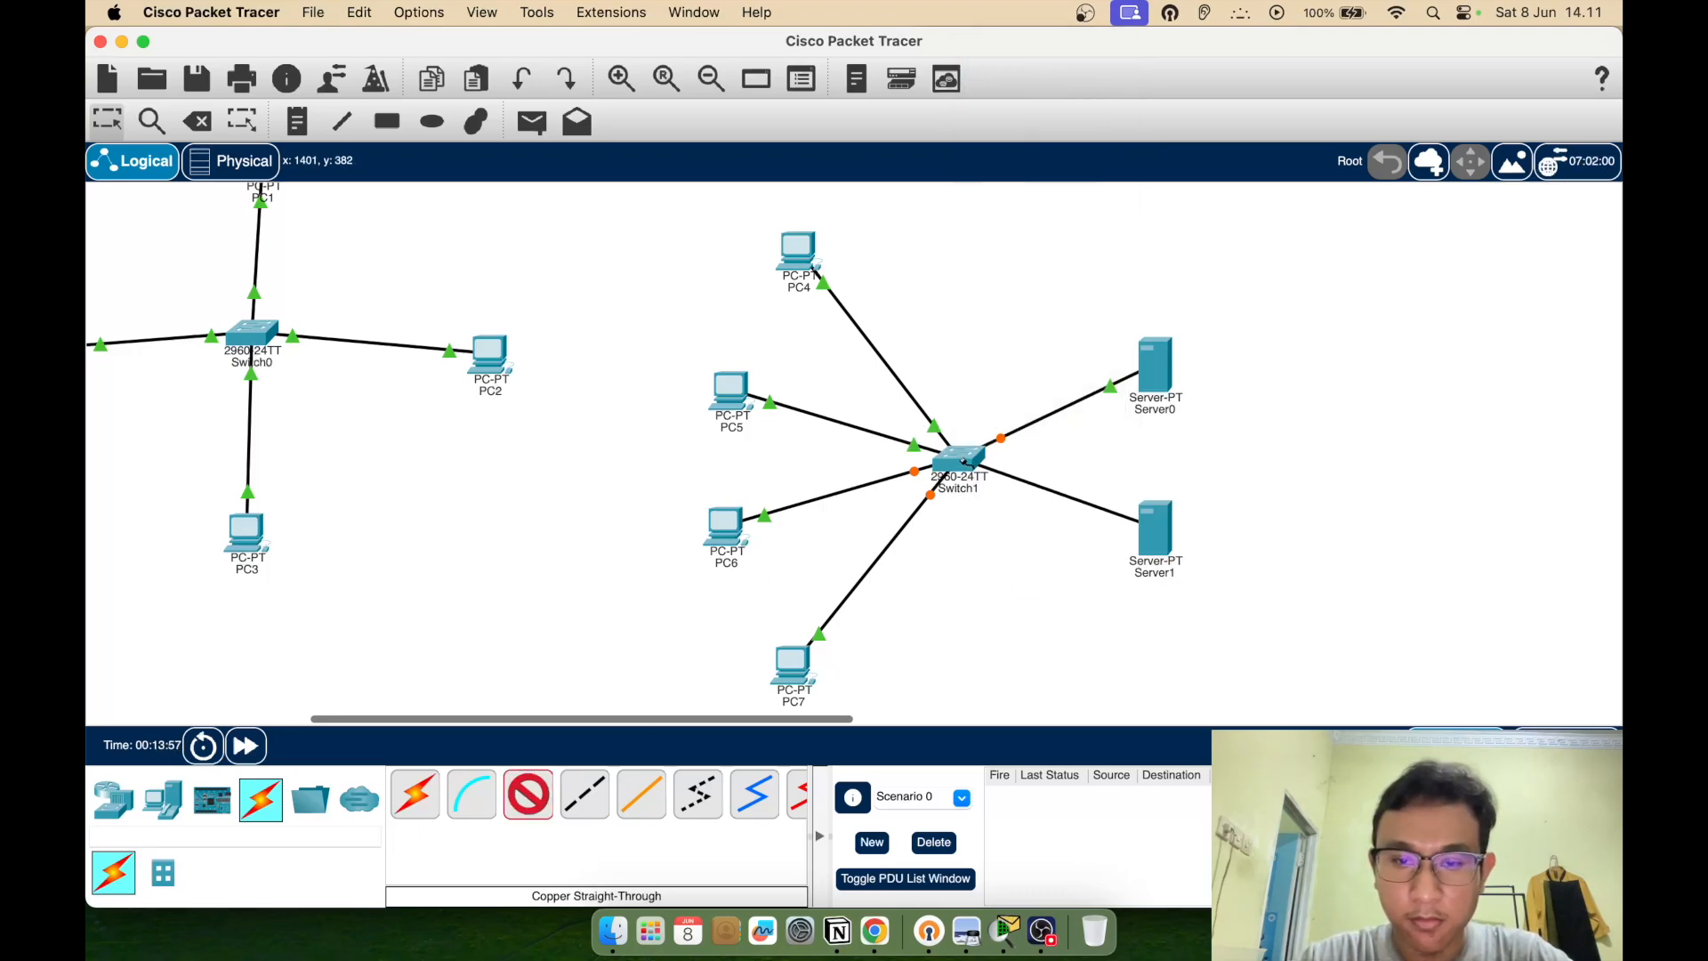
left_click(964, 461)
left_click(1092, 71)
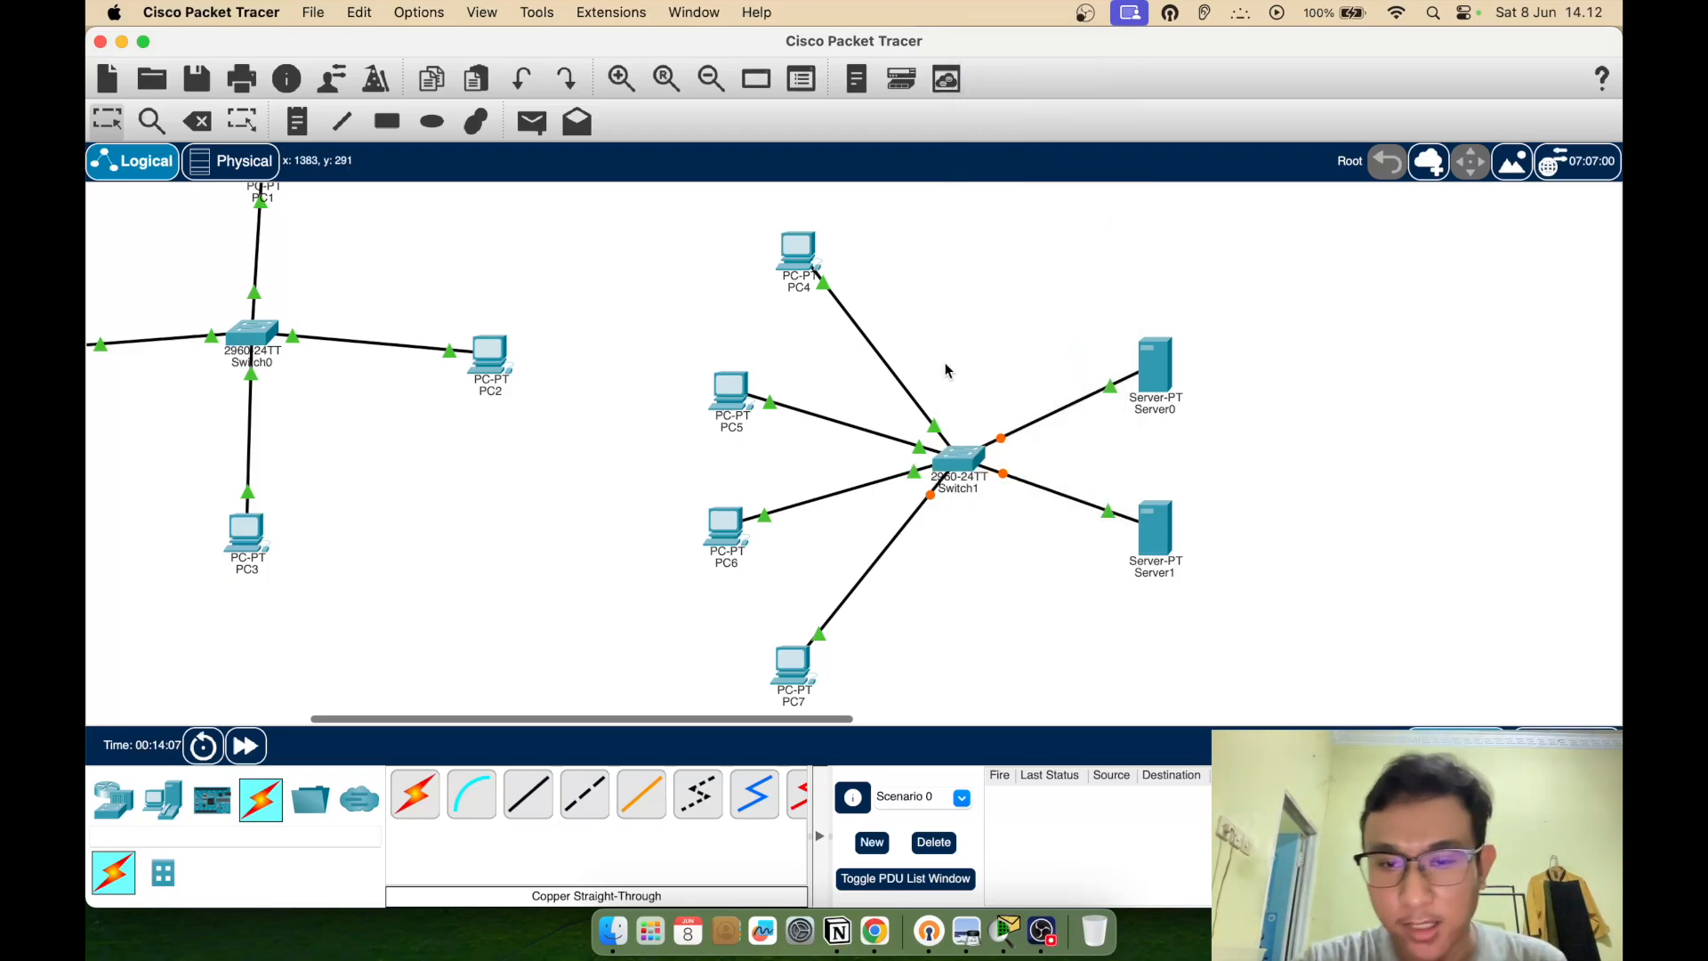
Change the display name of Server0 to "Server HTTP" and put its window away
mouse_move(945, 439)
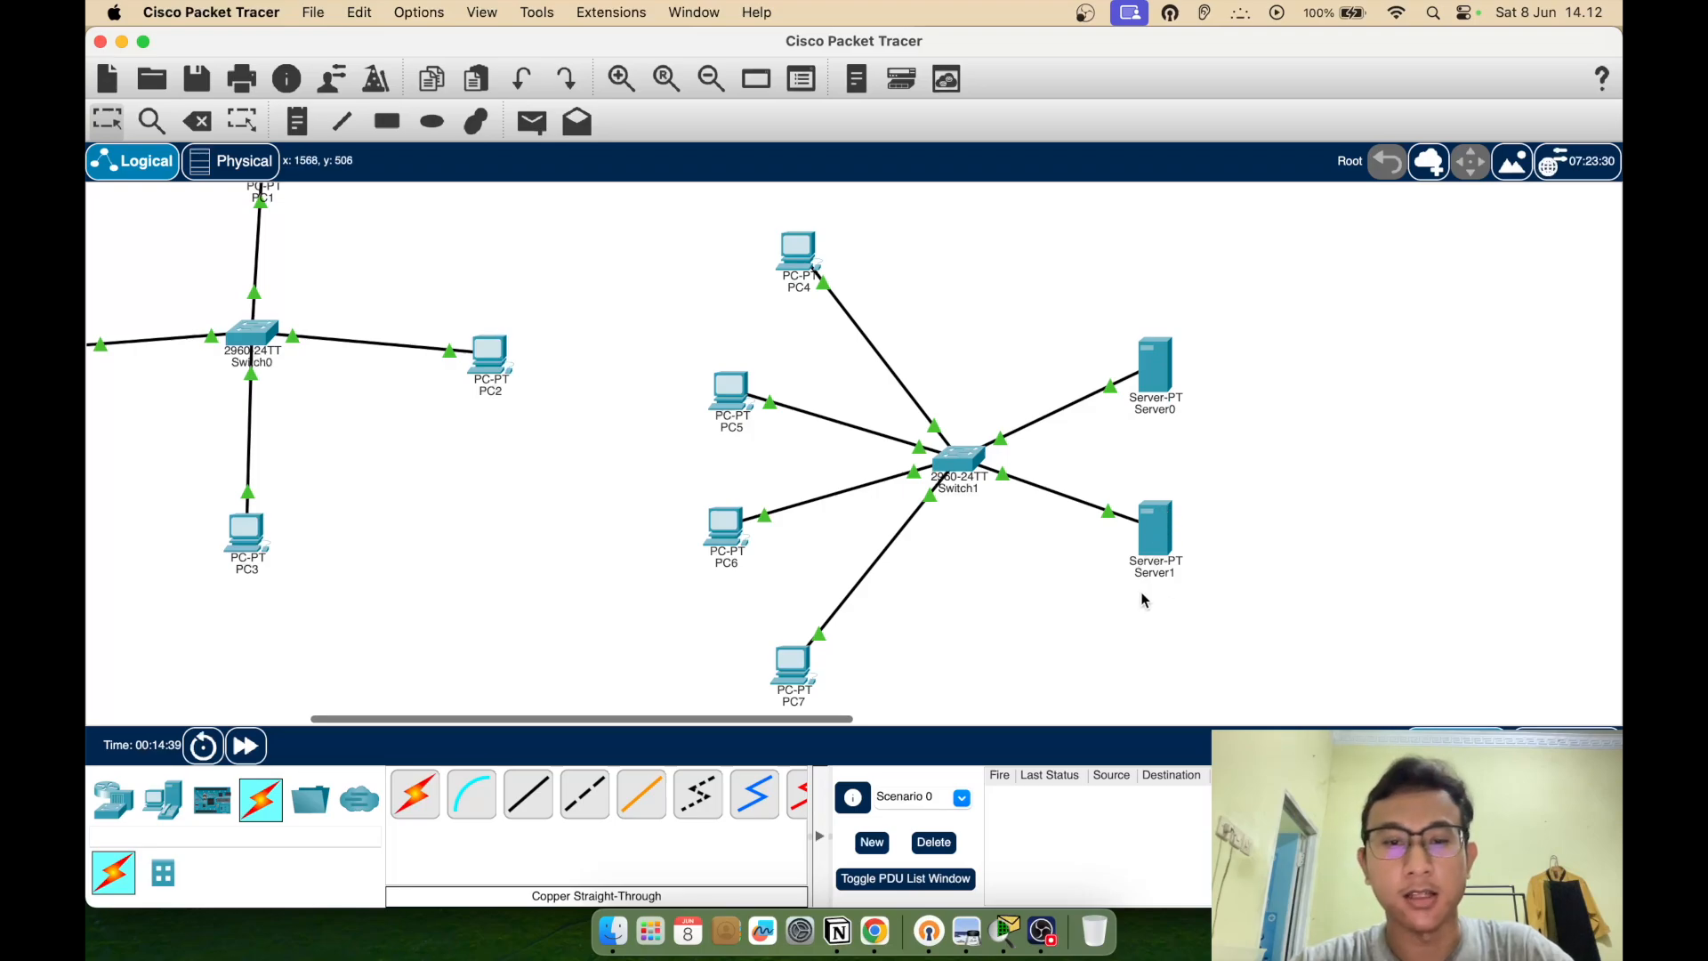
left_click(1154, 381)
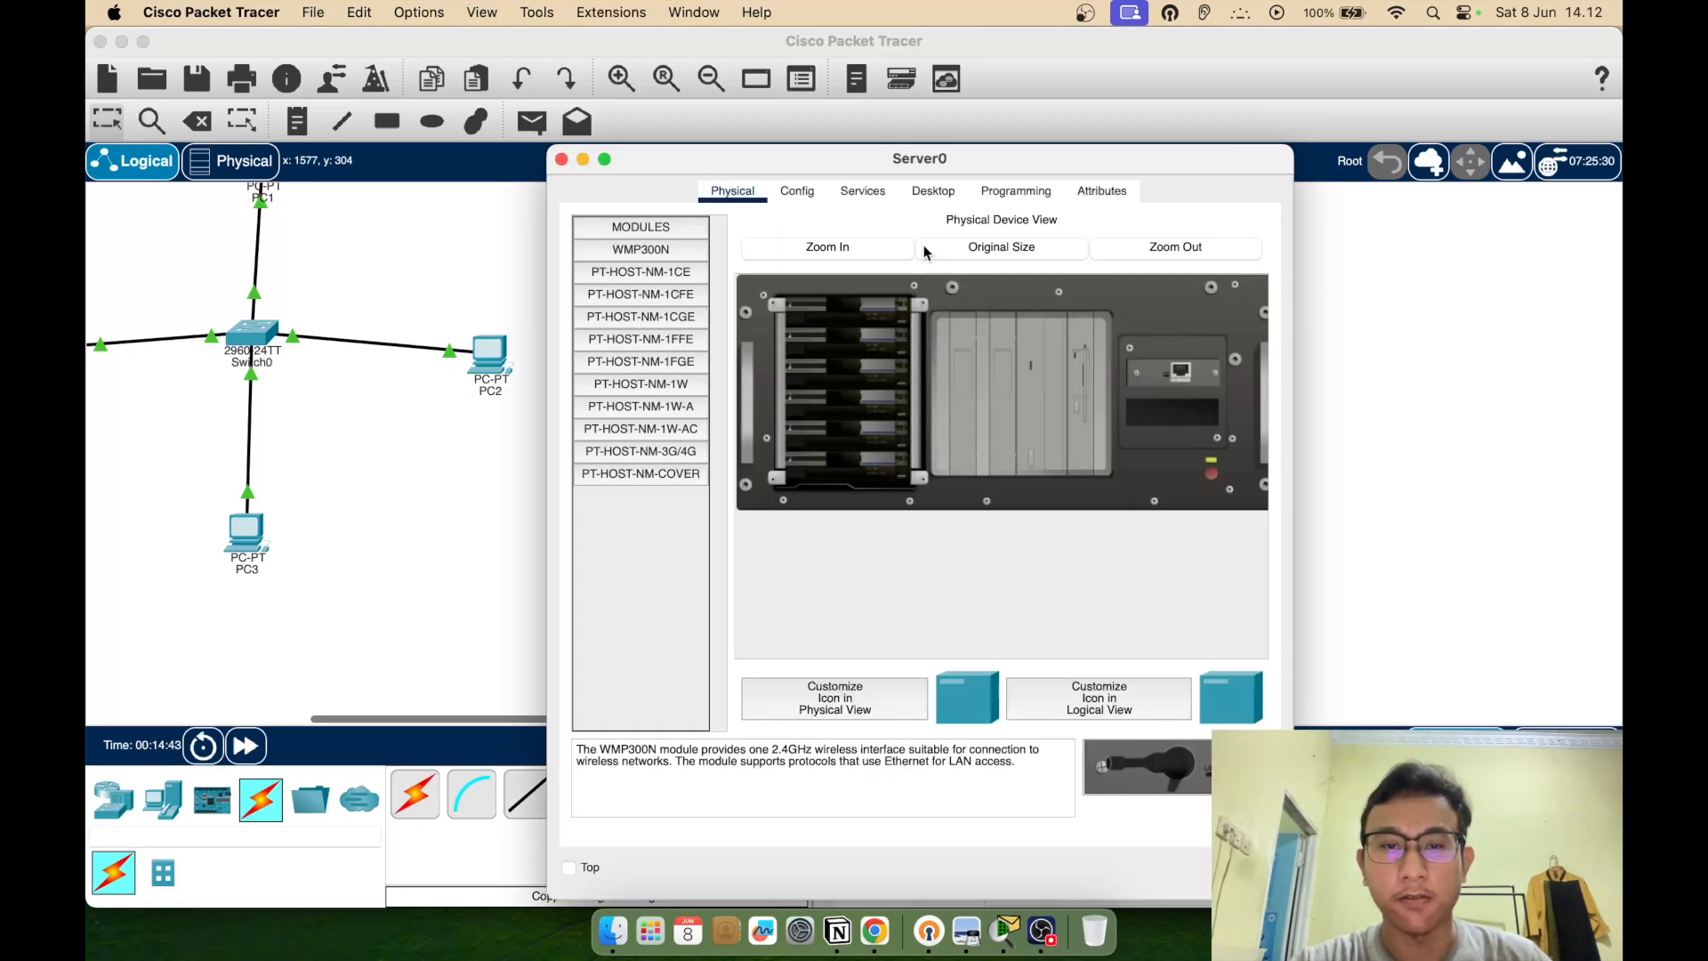
left_click(802, 191)
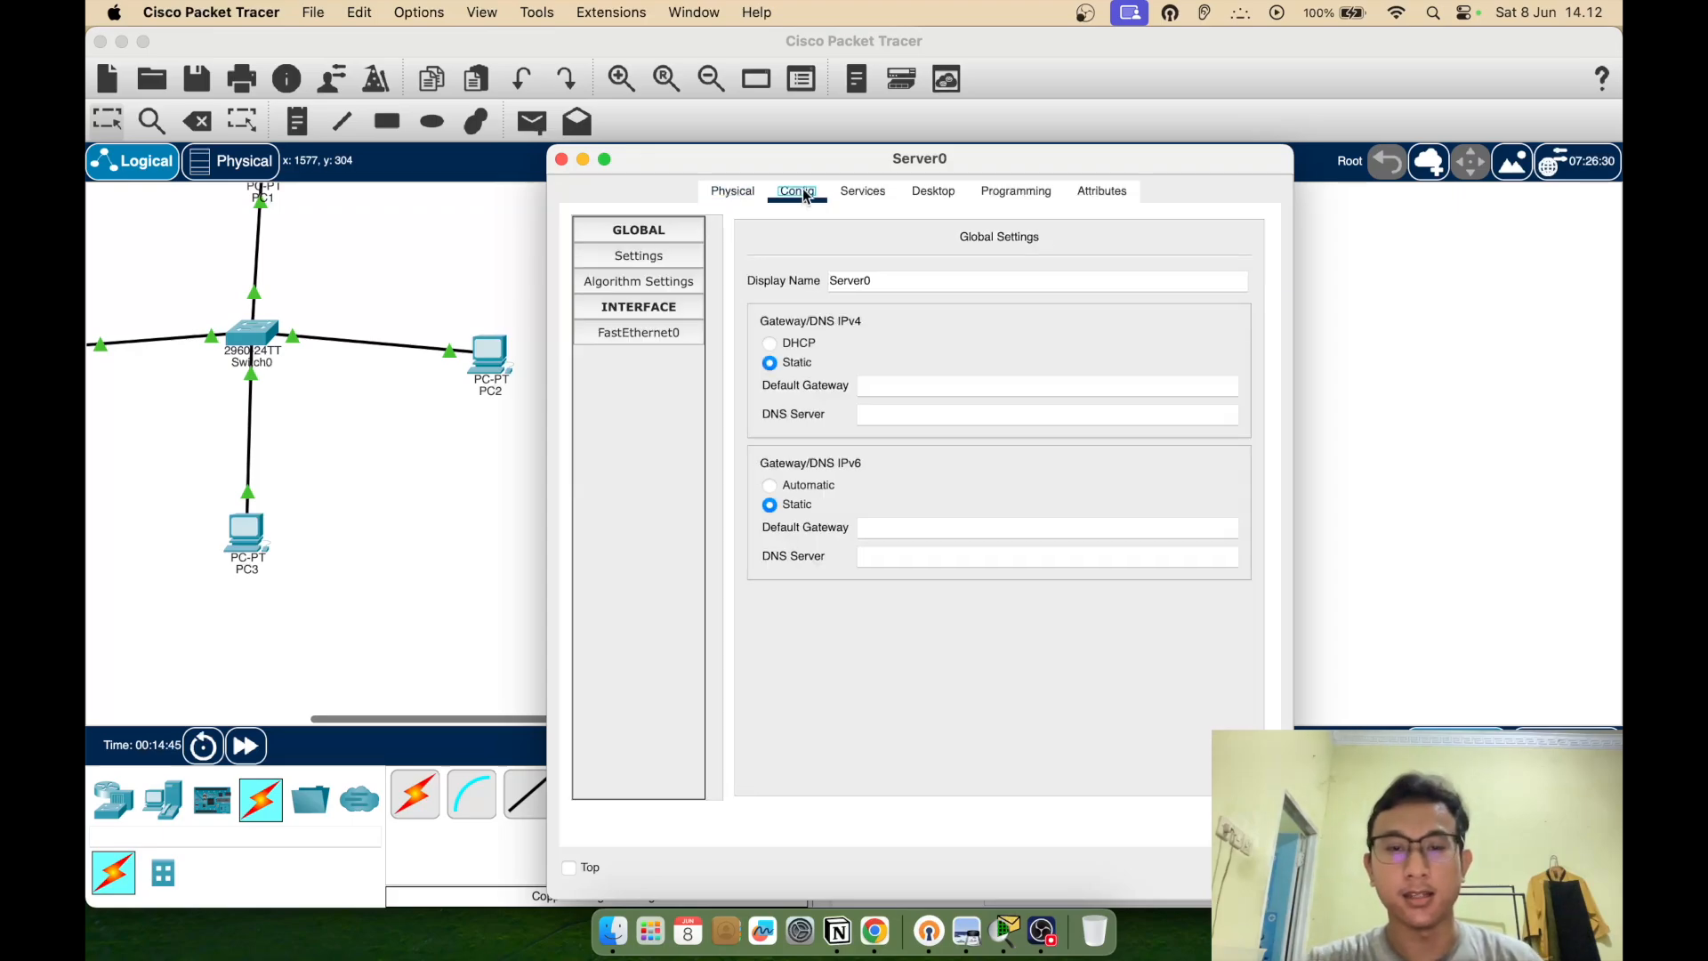
left_click(880, 282)
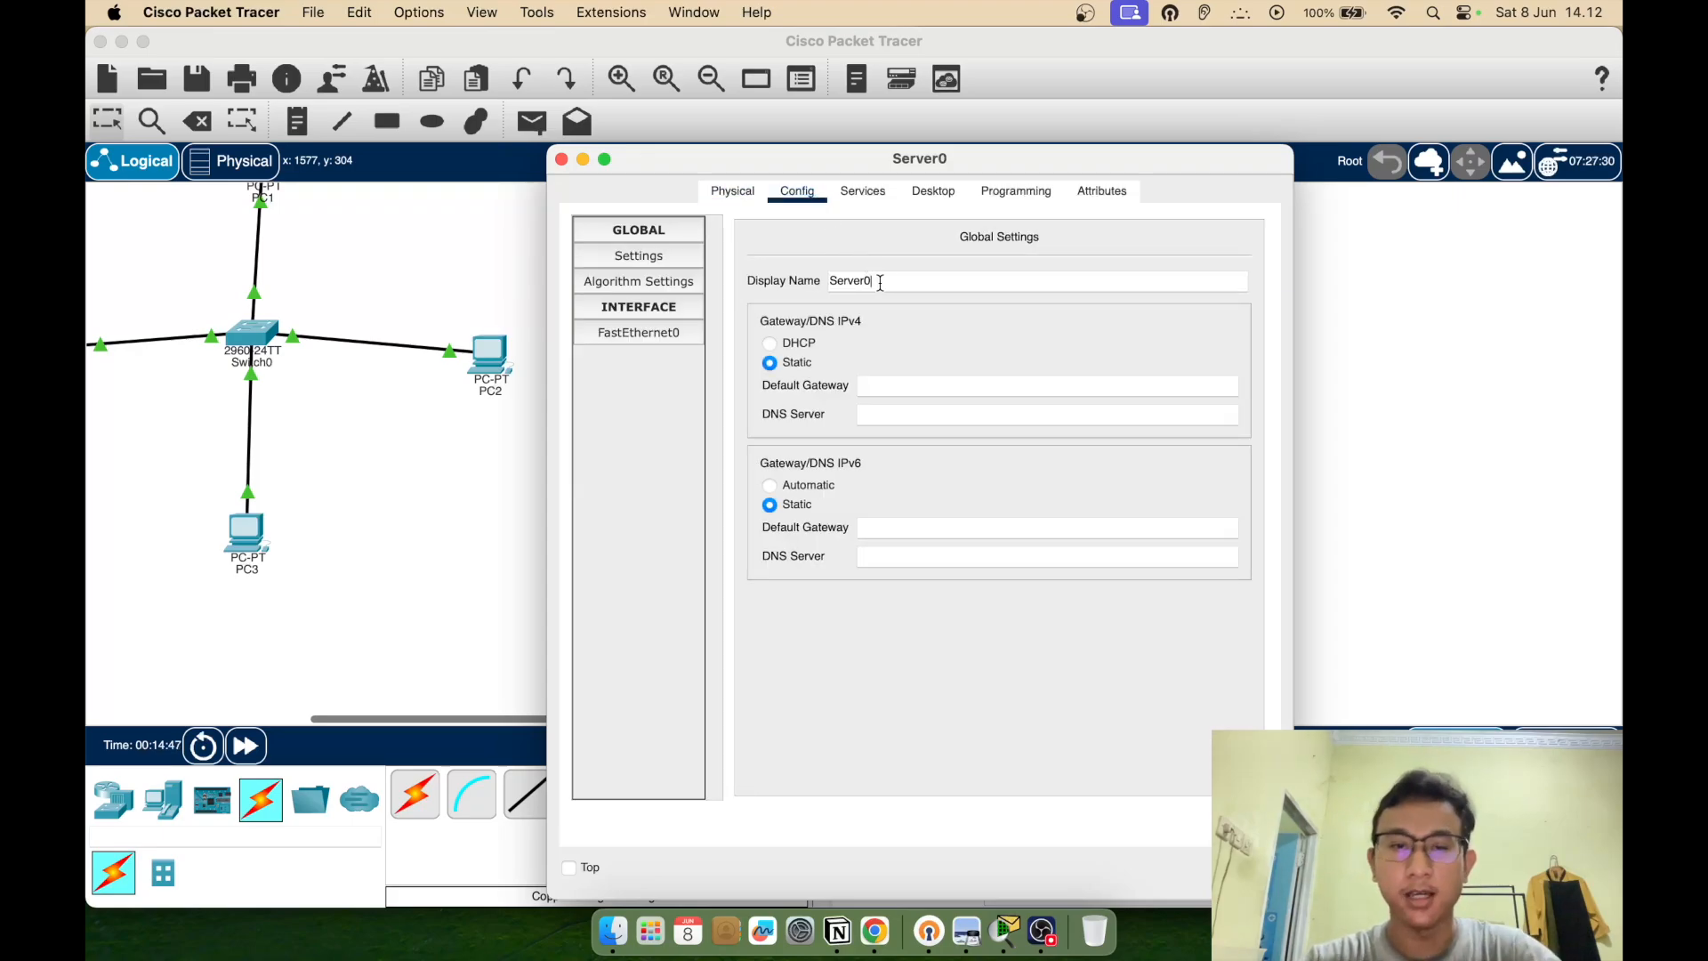
key("BackSpace")
type("HTTP")
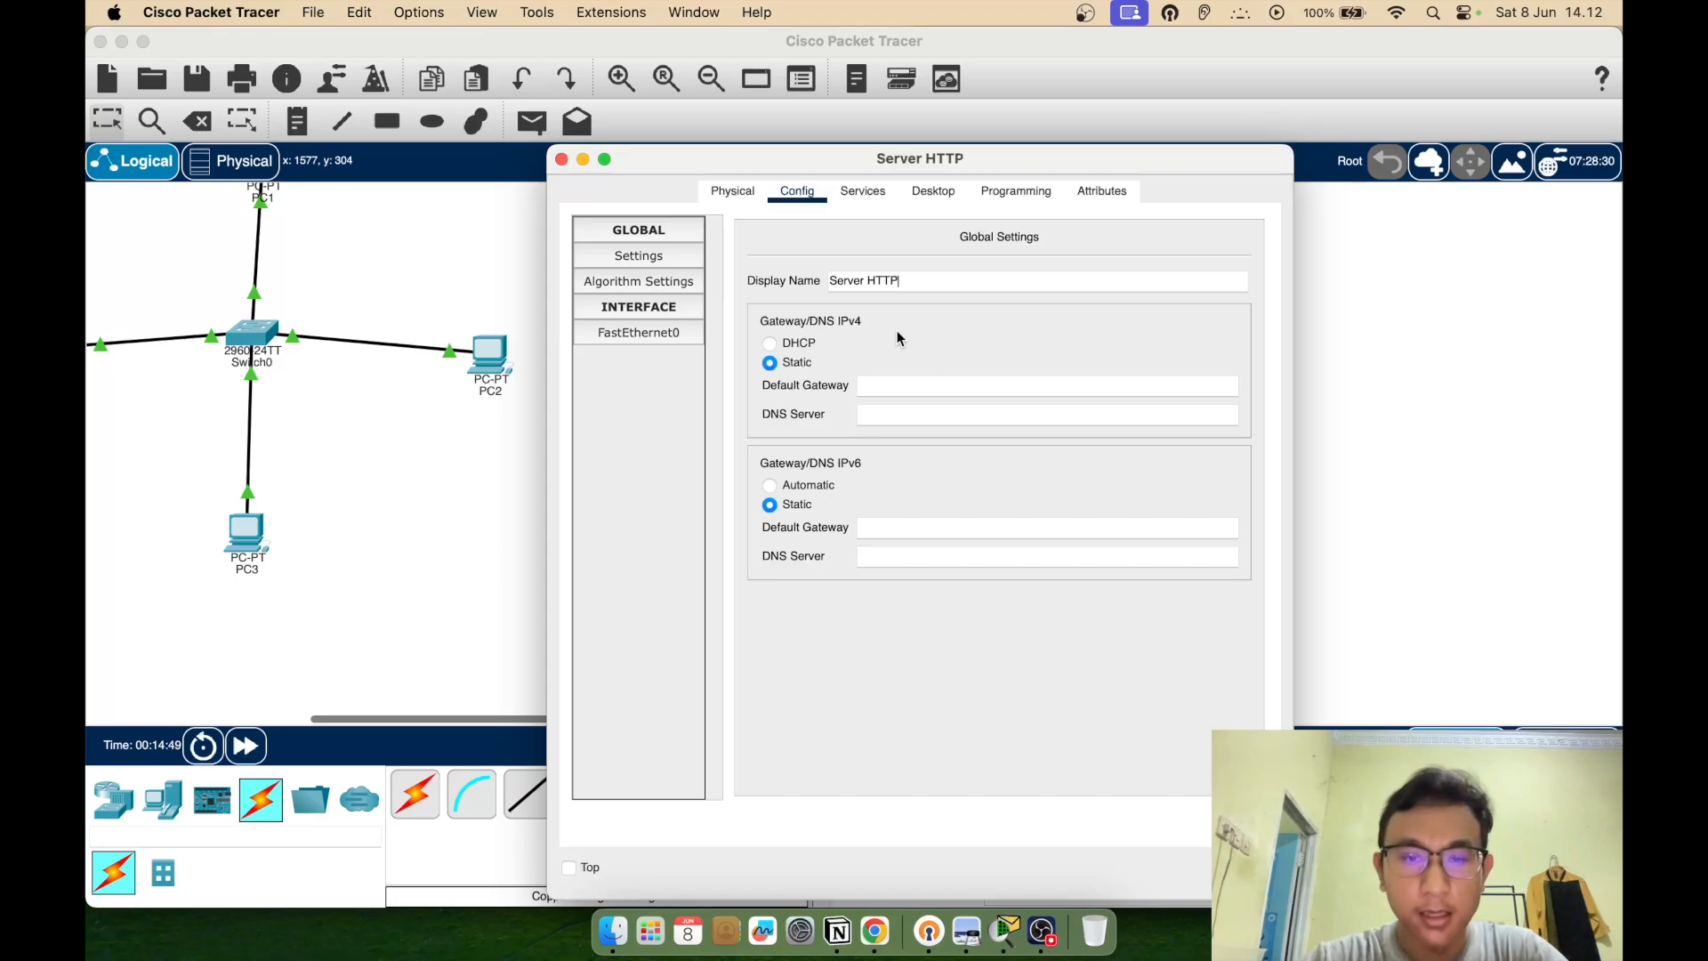
left_click(583, 159)
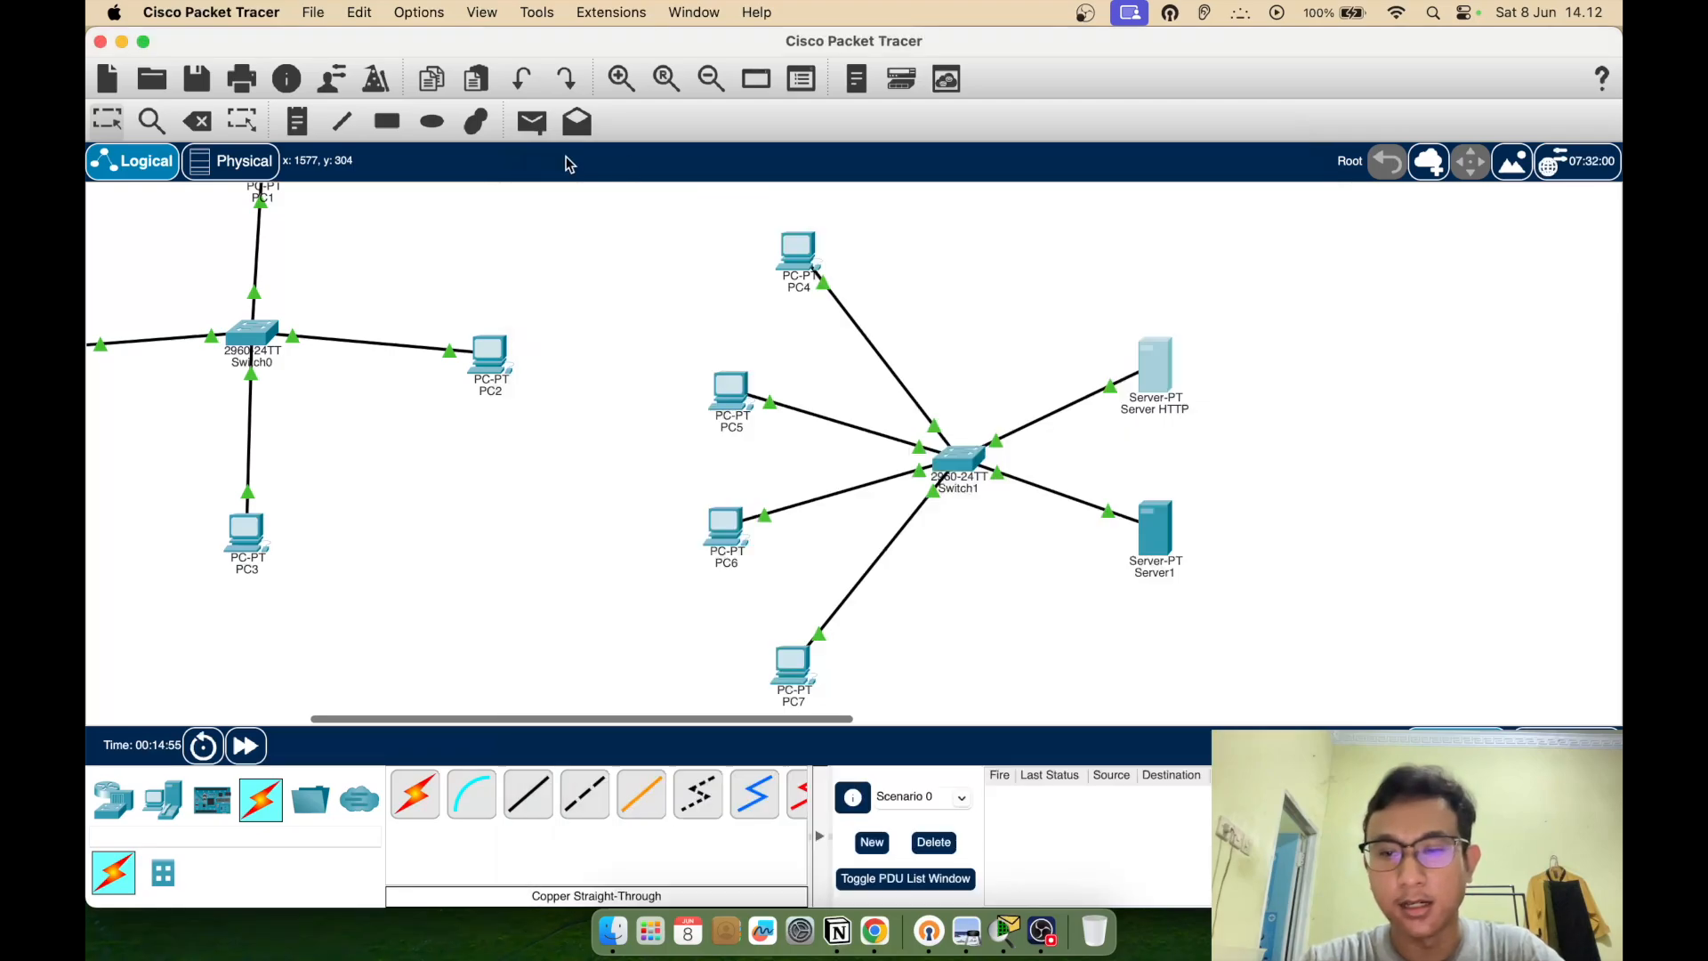
Change the display name of Server1 to "Server DHCP" and close its window
left_click(1156, 534)
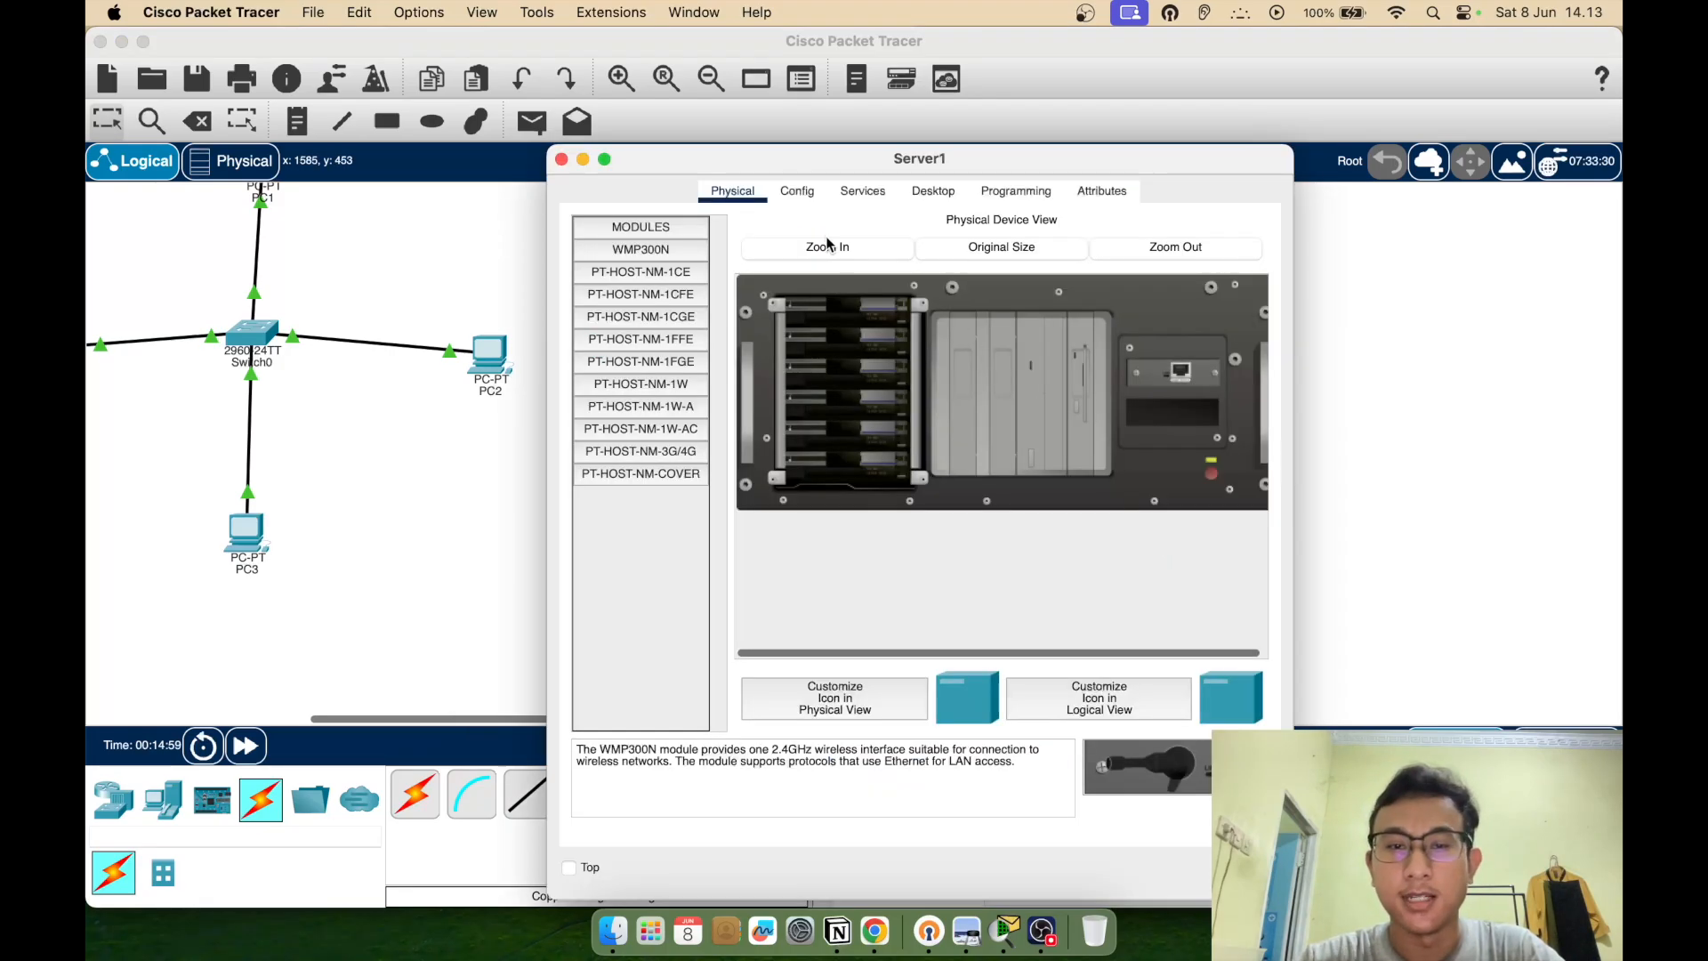
left_click(801, 188)
left_click(904, 285)
key("BackSpace")
type("DHCP")
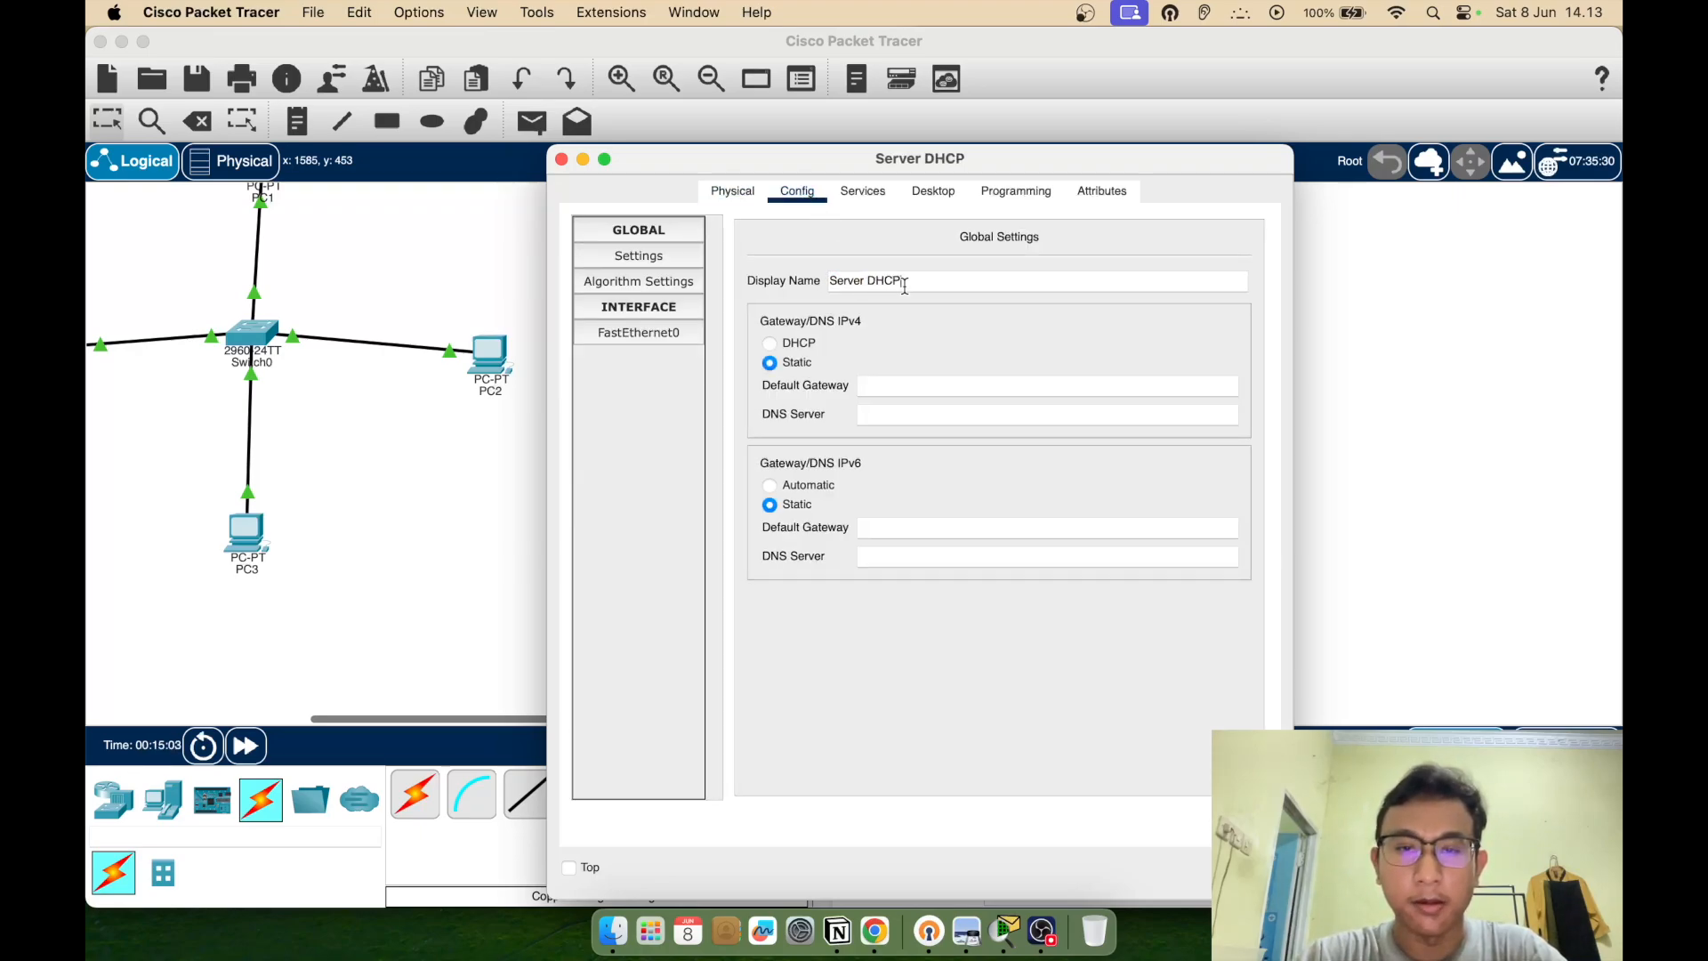
left_click(561, 160)
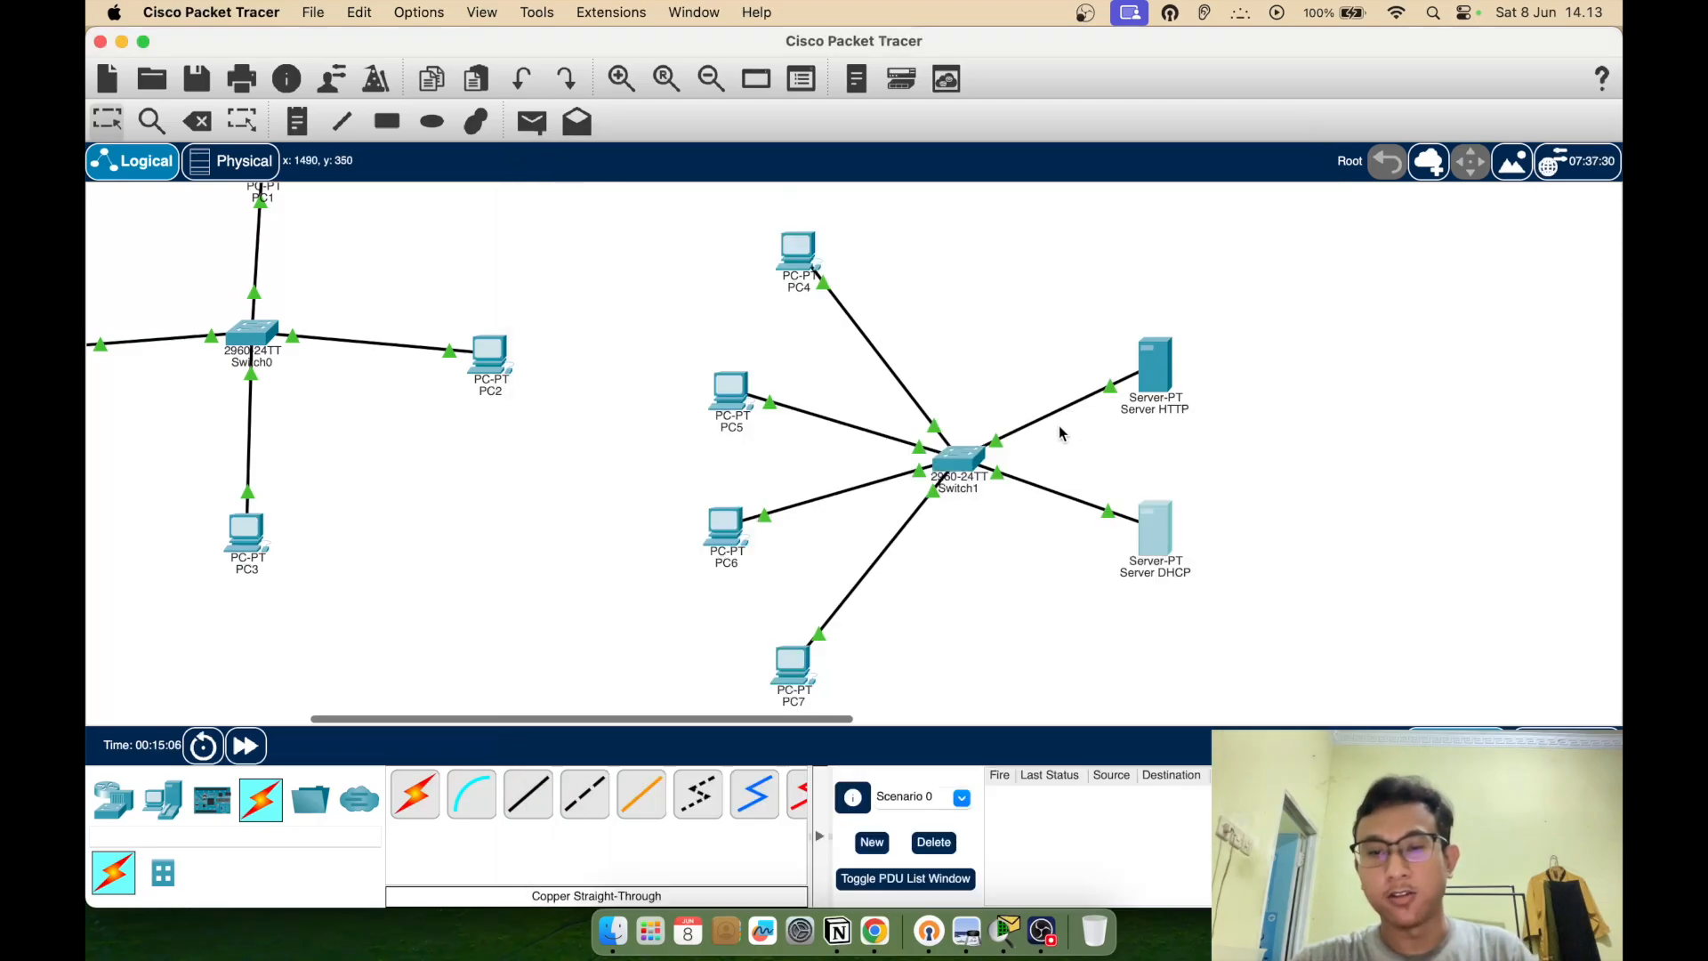
Review the HTTP service settings and web file list of Server HTTP
mouse_move(1169, 367)
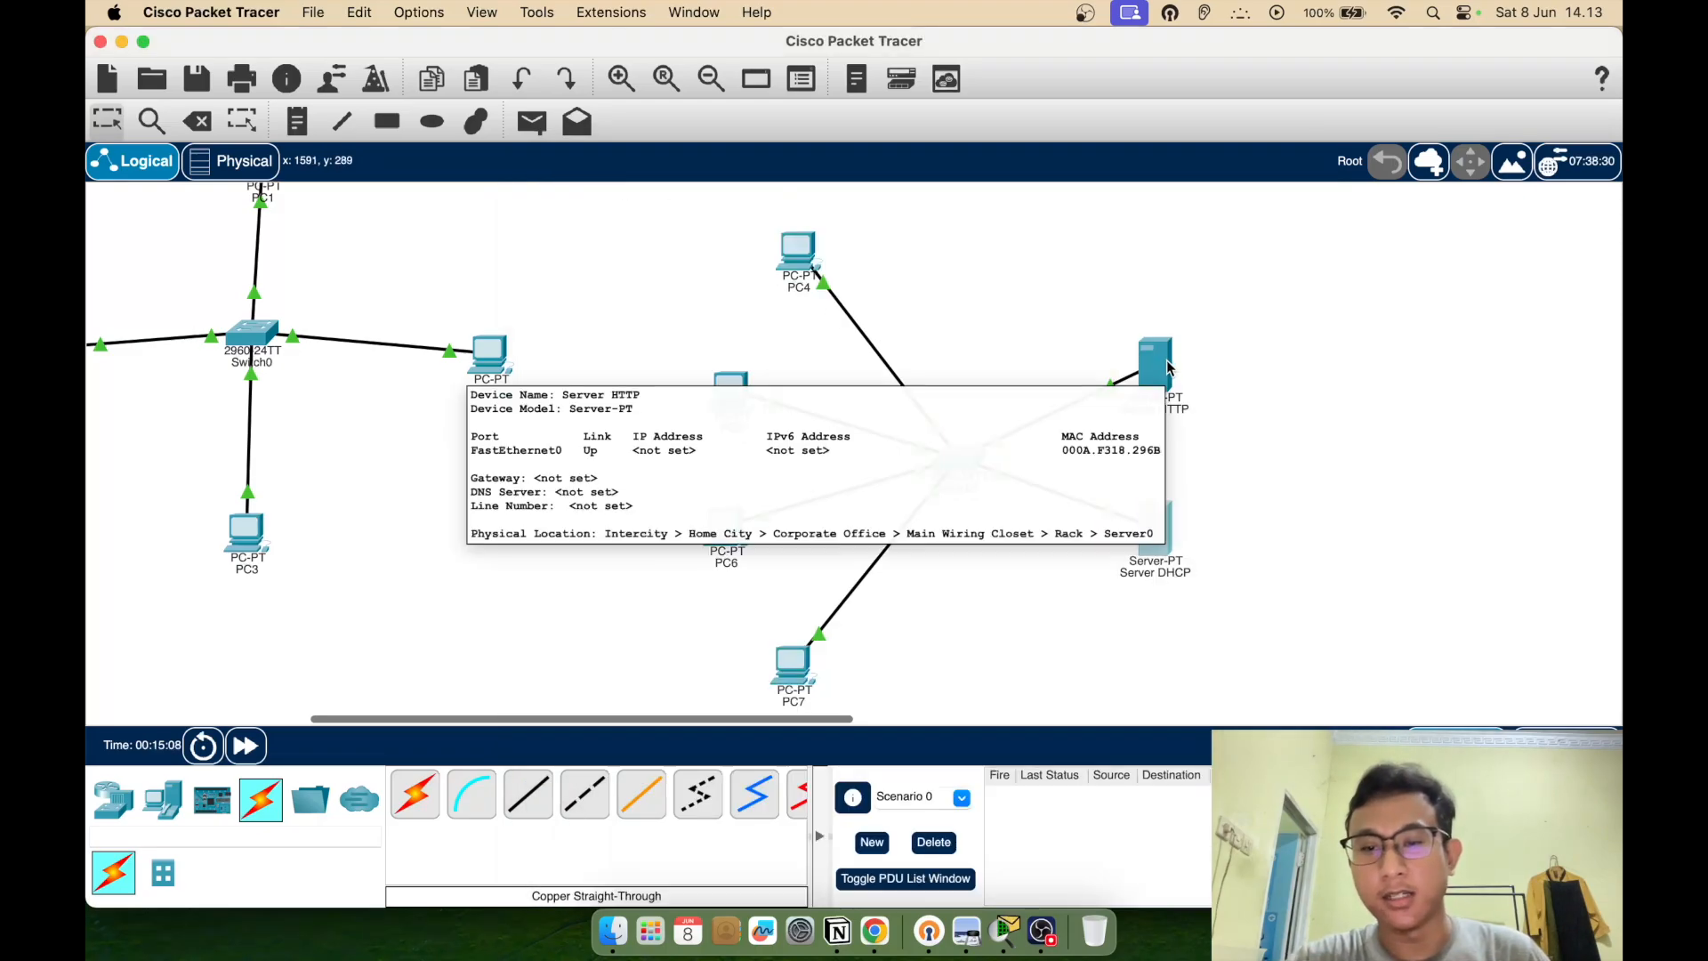
left_click(1168, 365)
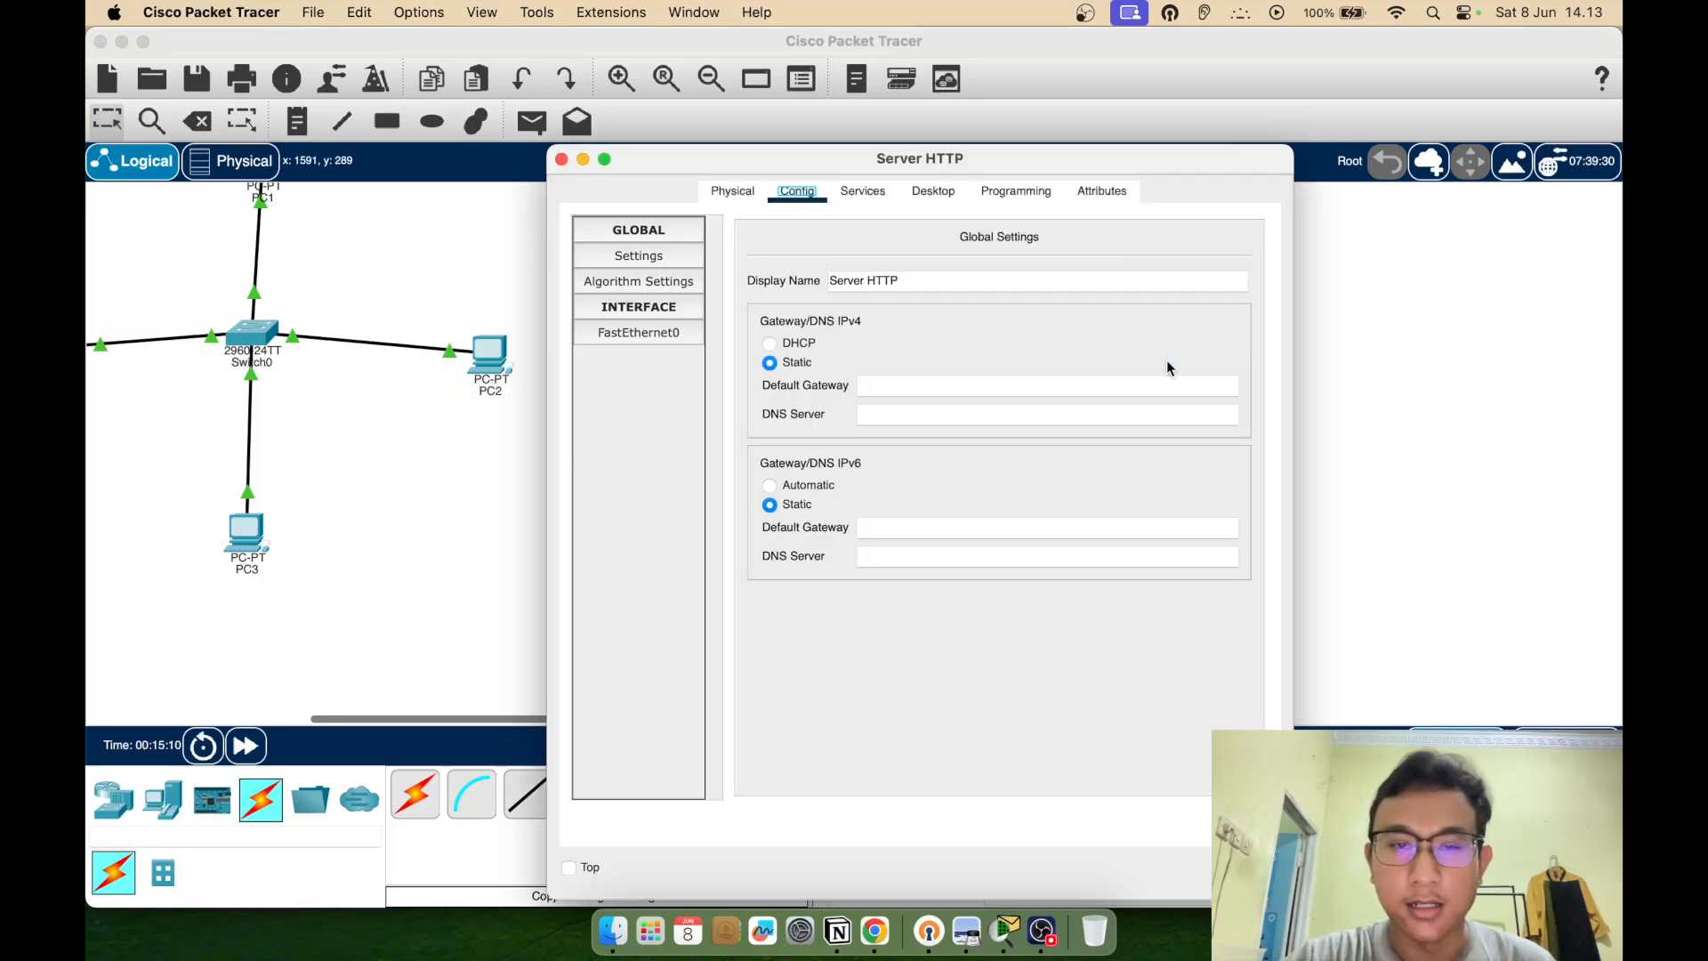
left_click(858, 195)
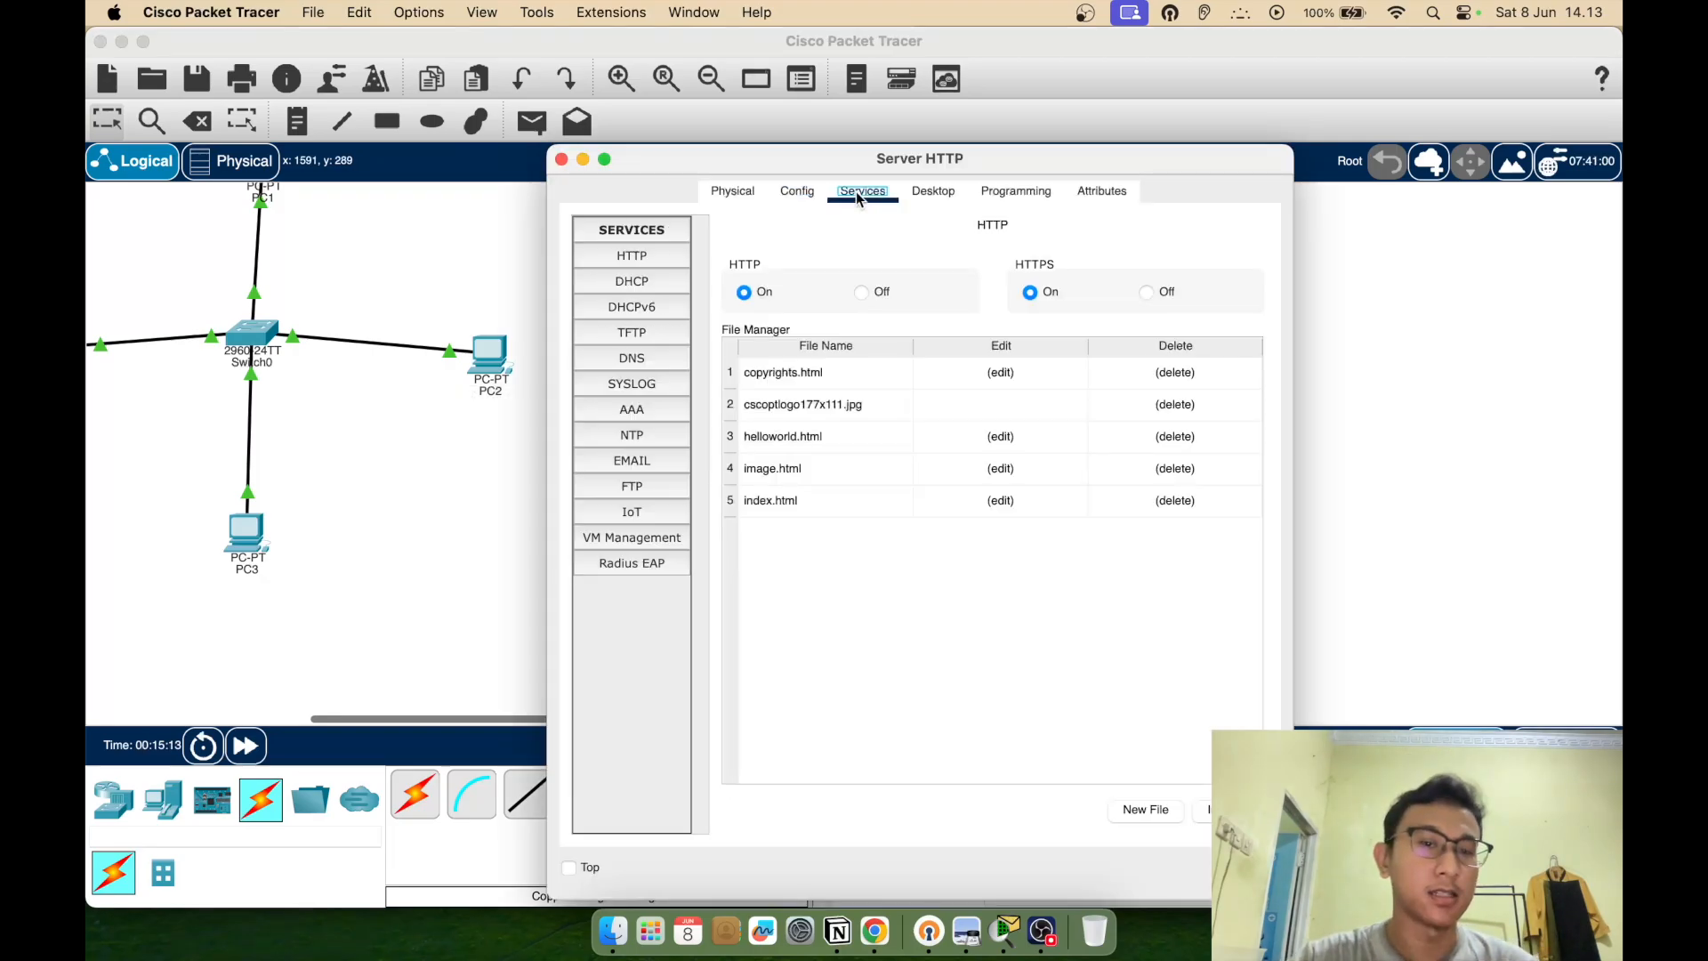
left_click(655, 255)
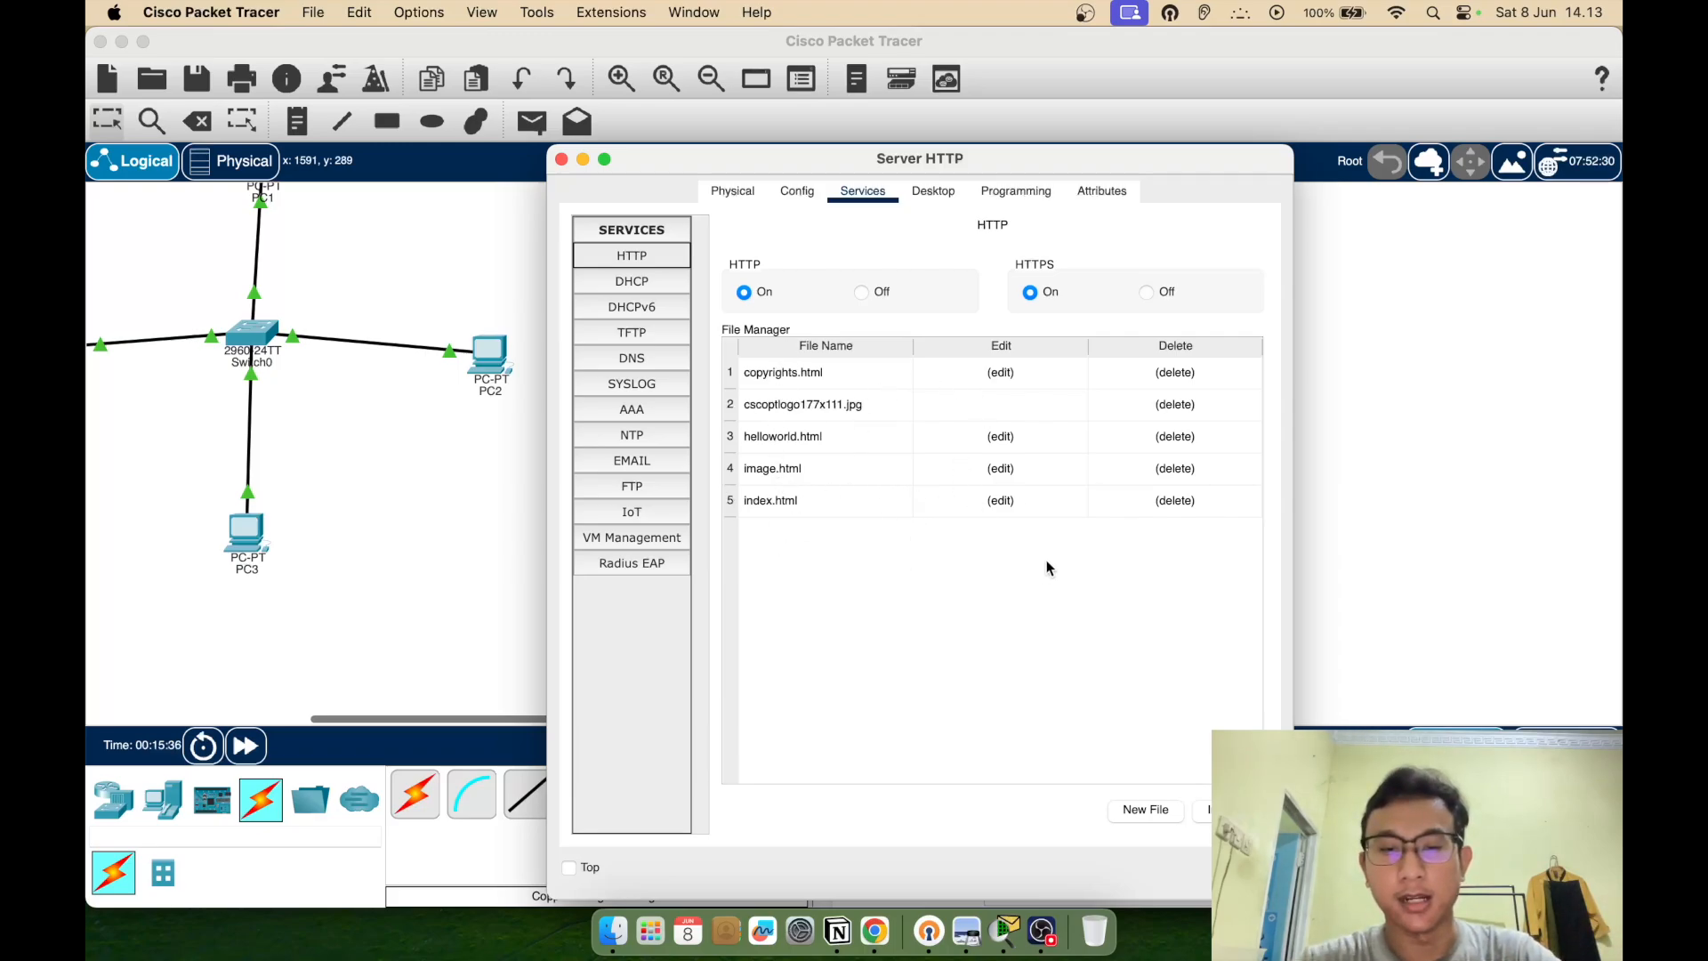
Give Server HTTP the static IPv4 address 192.168.1.1 with subnet mask 255.255.255.0 and close its window
left_click(936, 190)
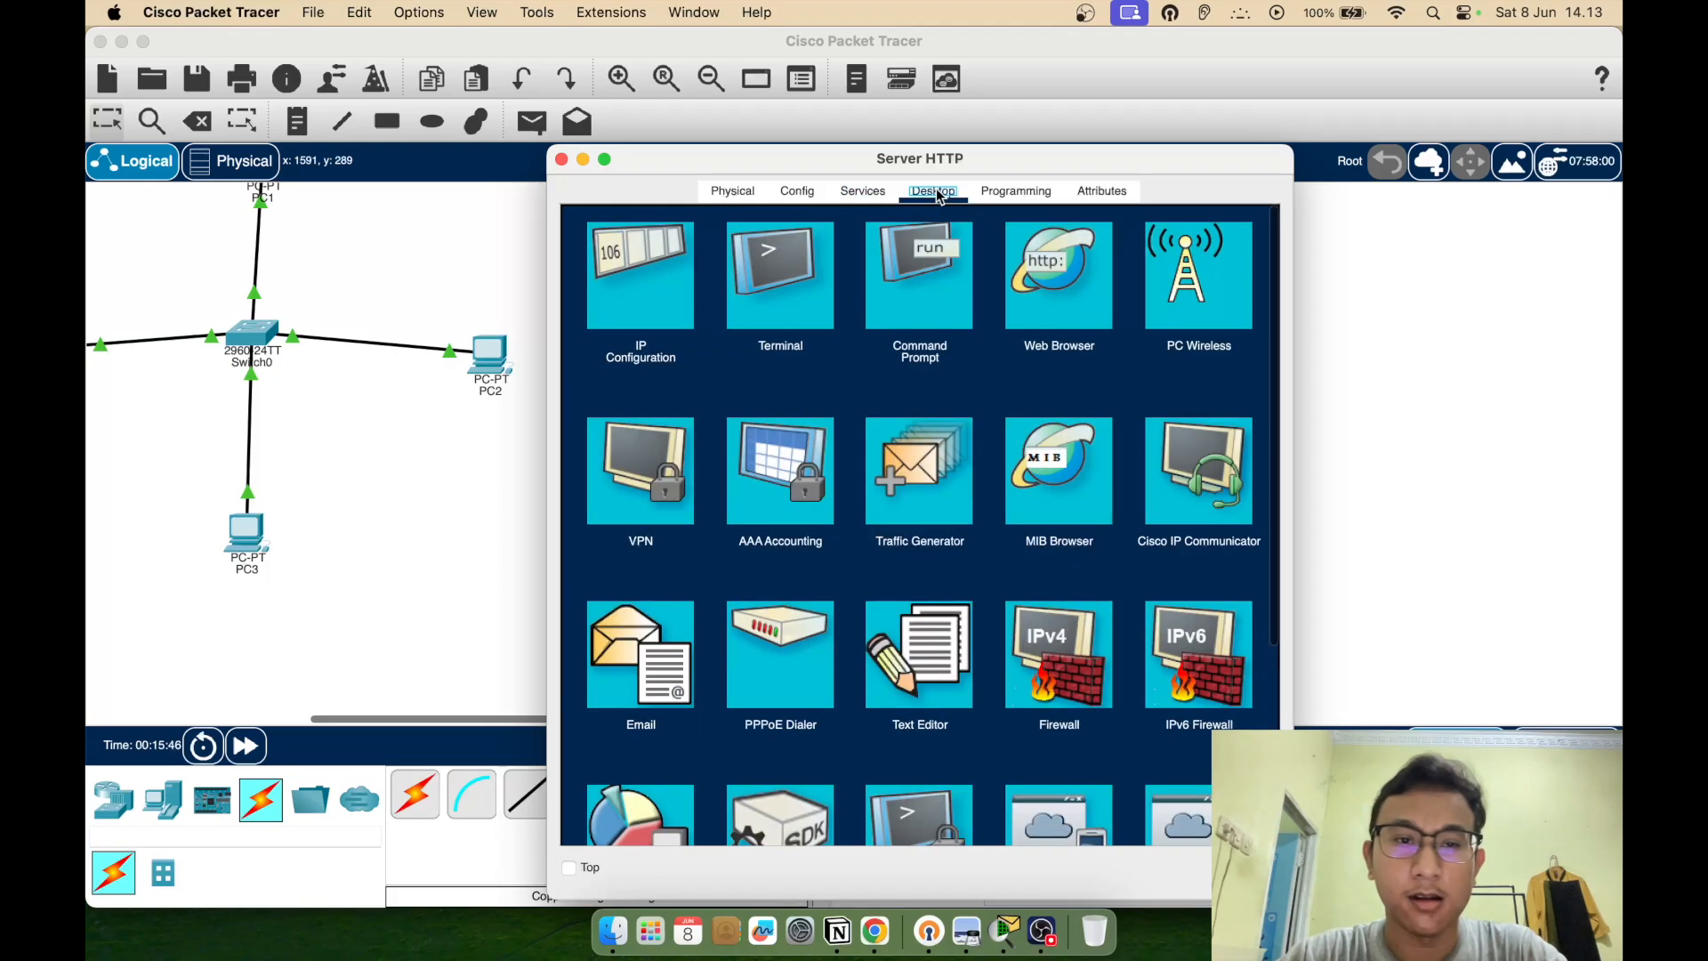
left_click(637, 279)
left_click(878, 323)
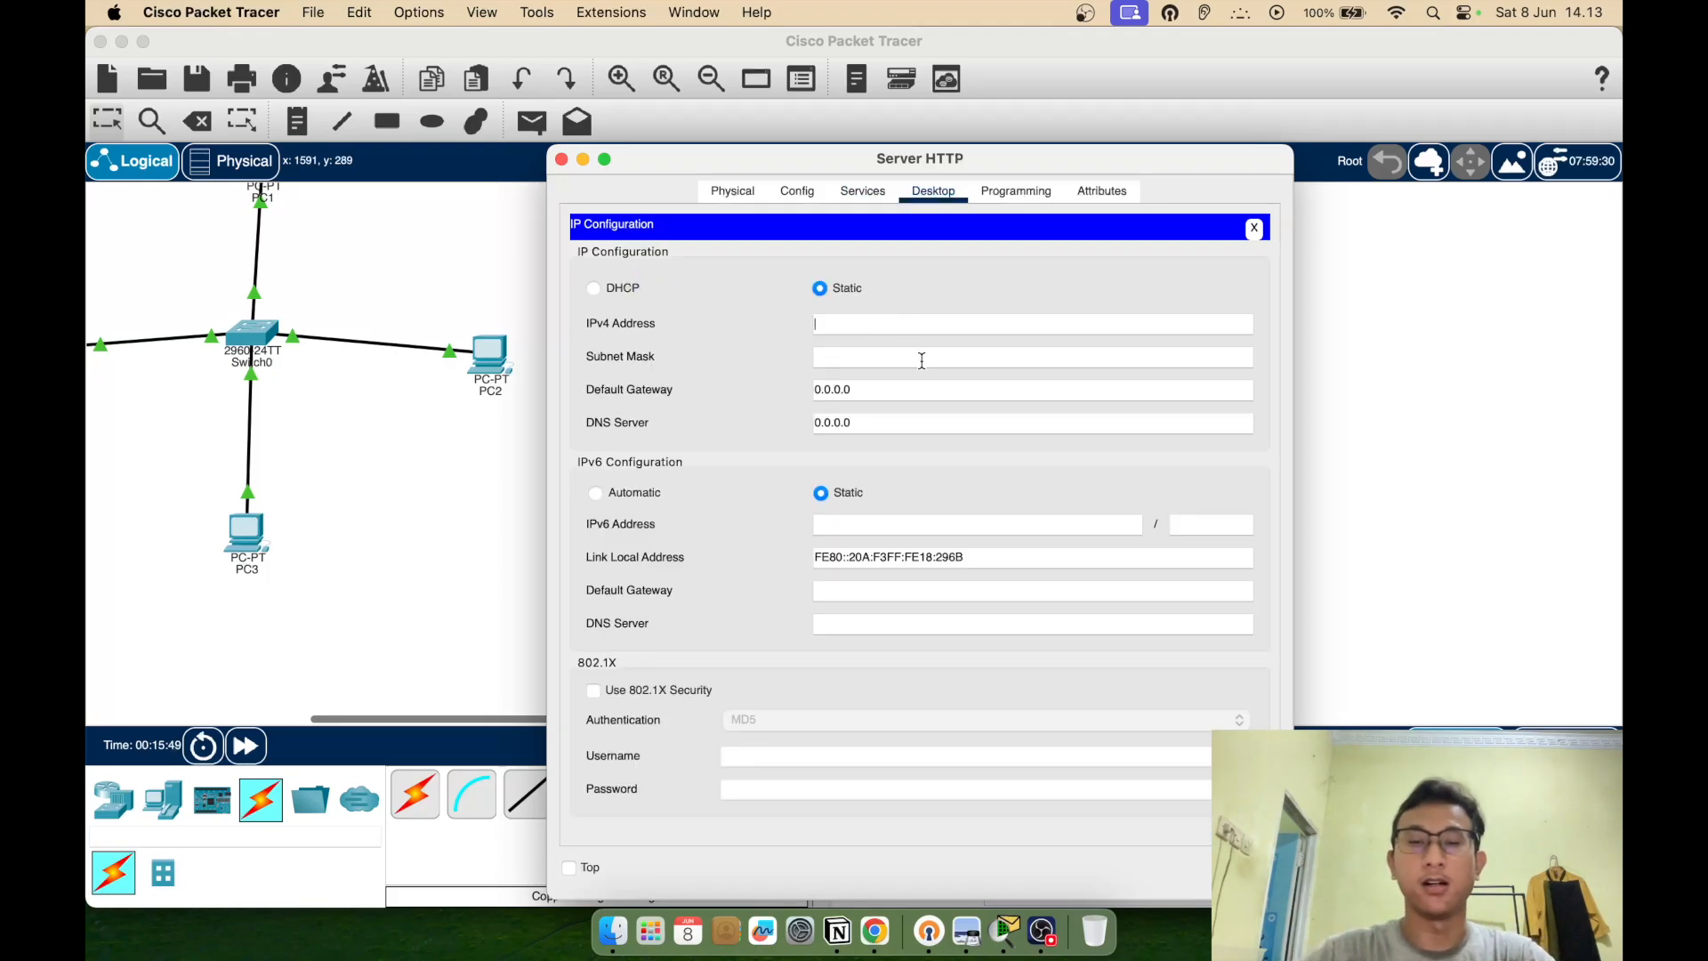
type("16")
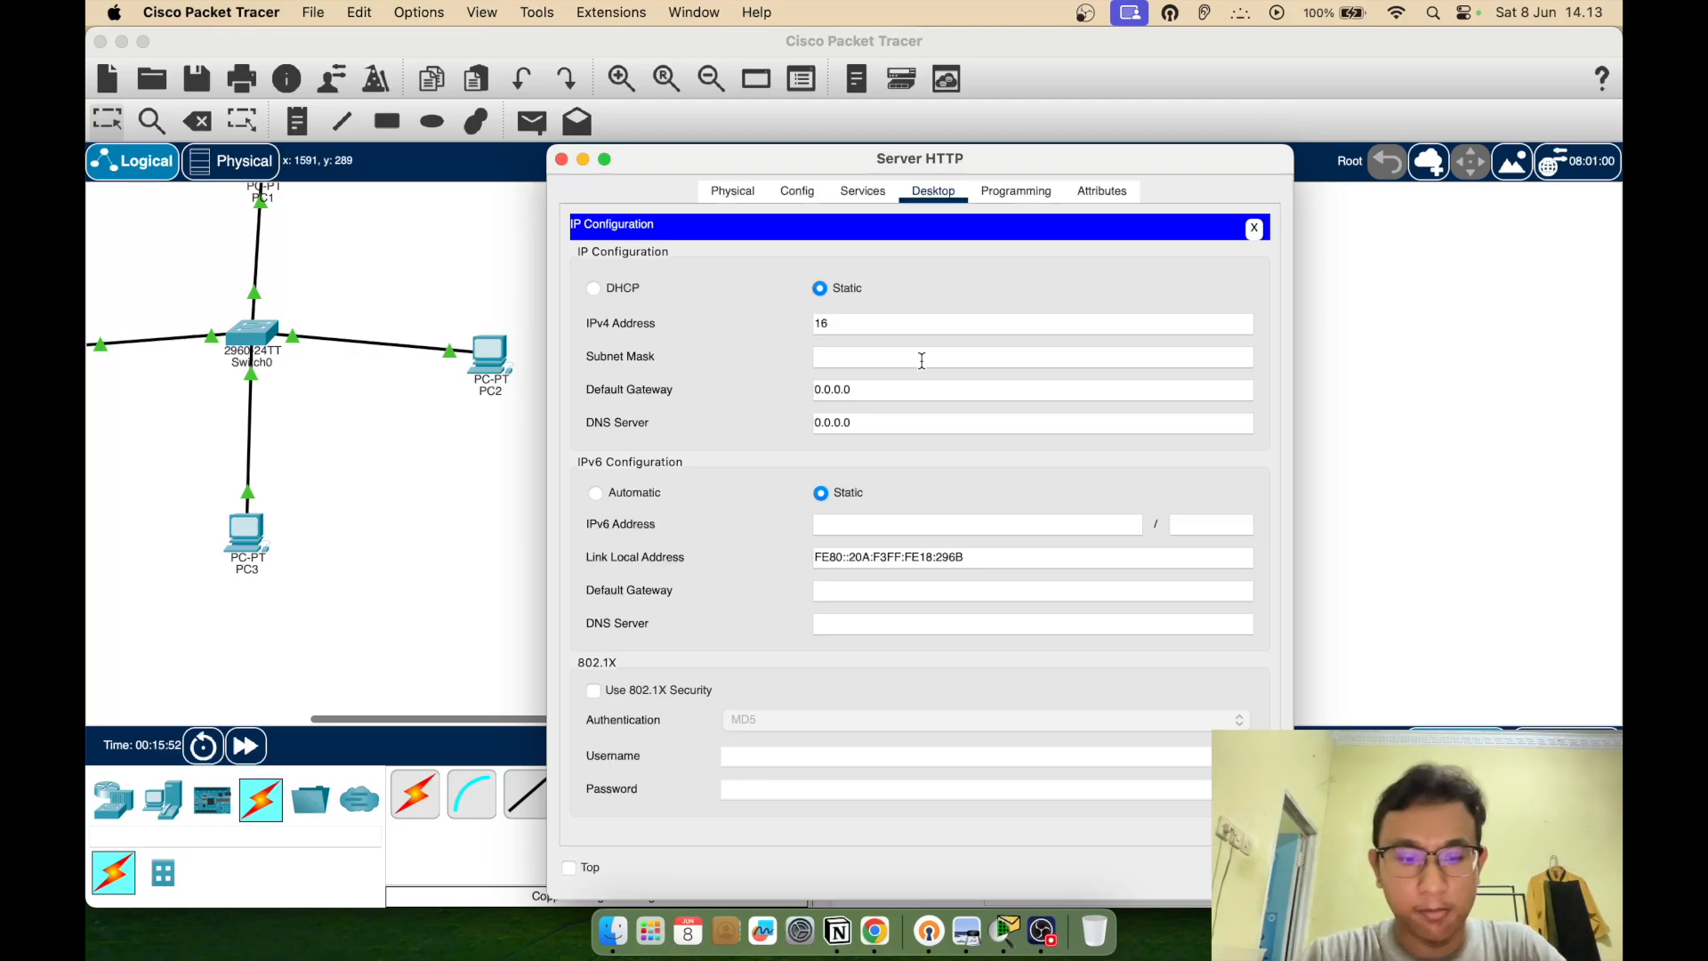
key("BackSpace")
type("9")
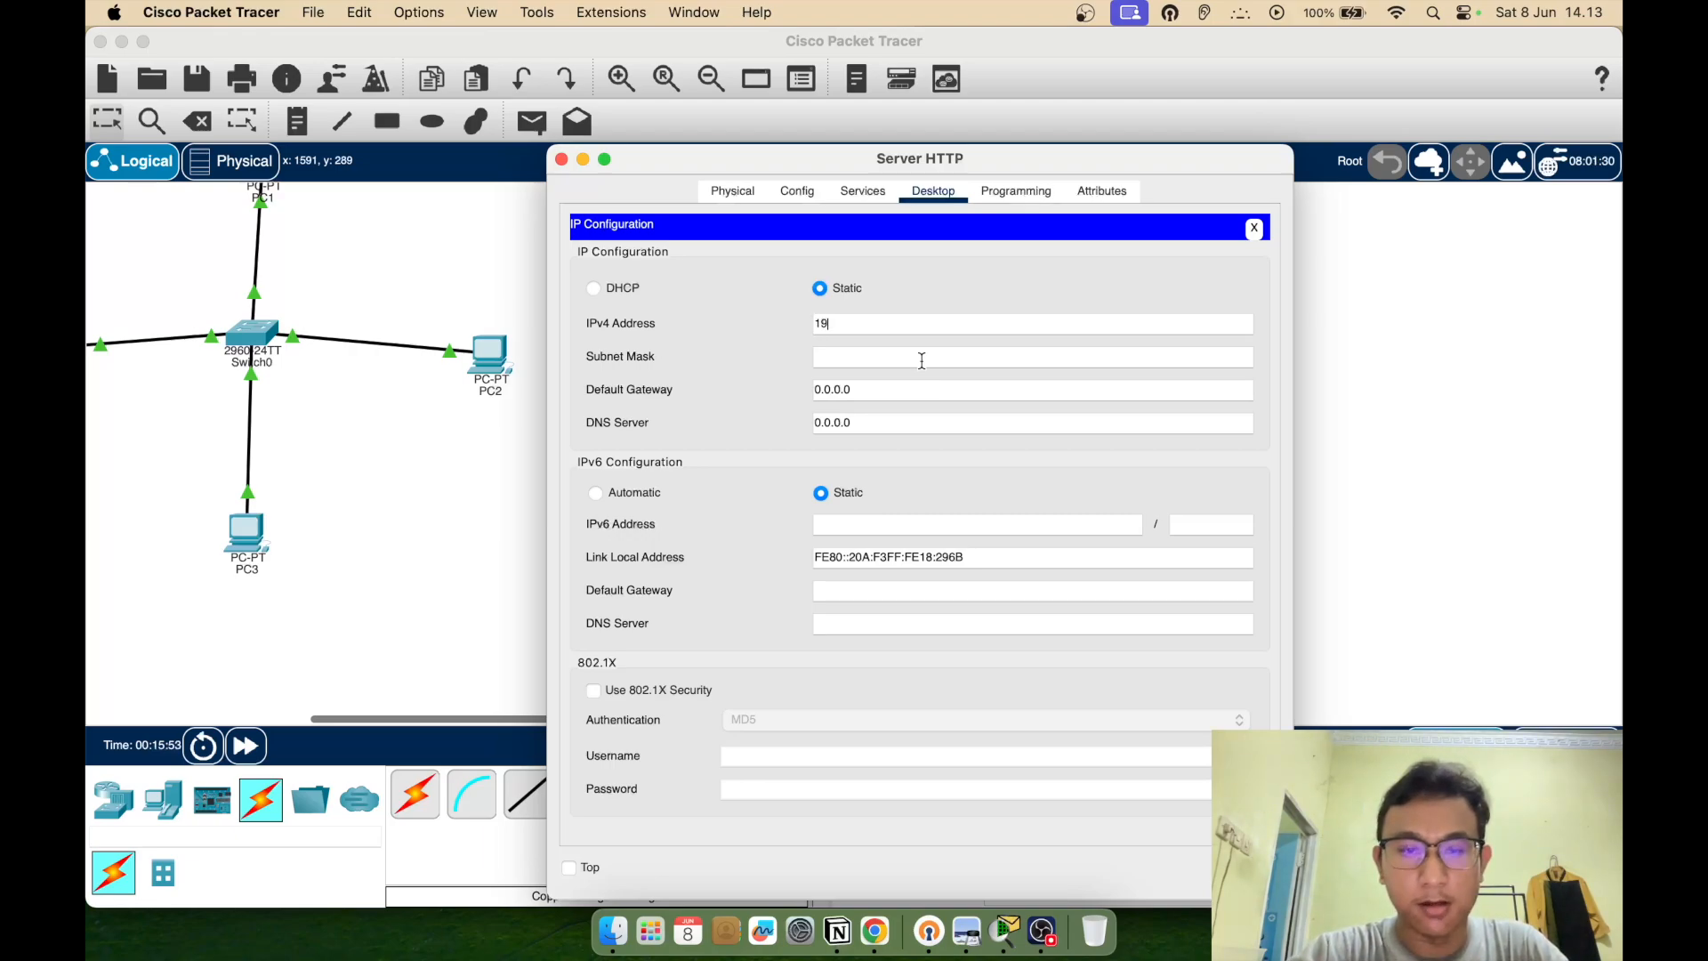
type("2.168.")
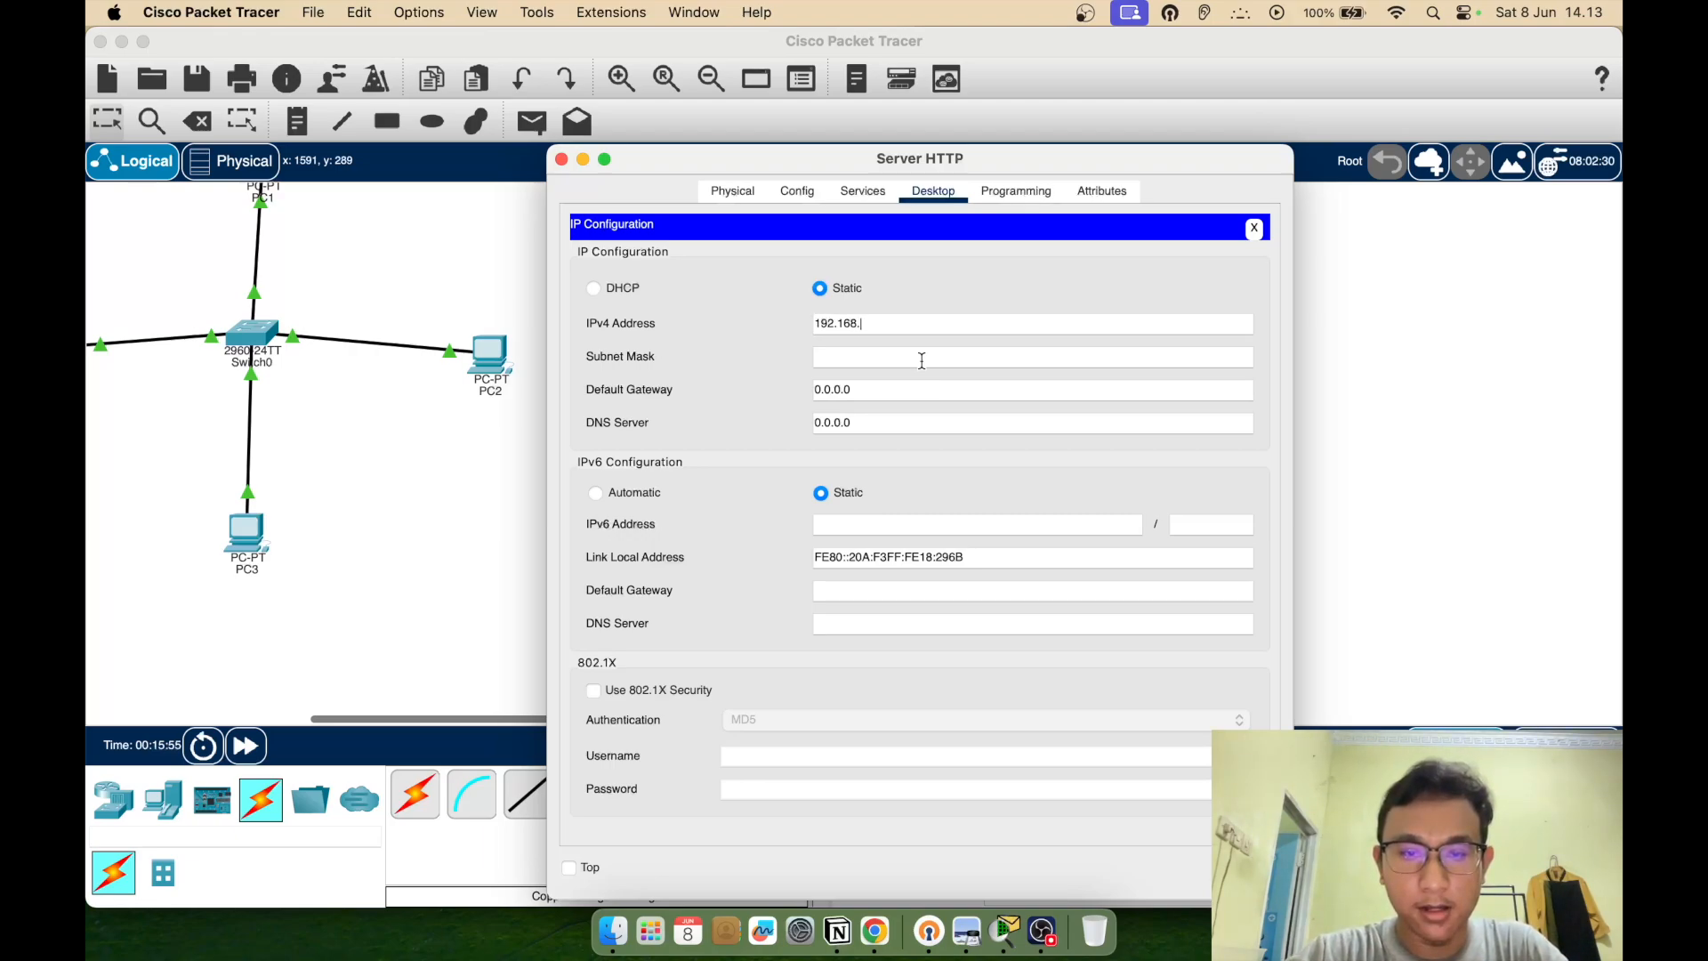
type("1.1")
left_click(884, 358)
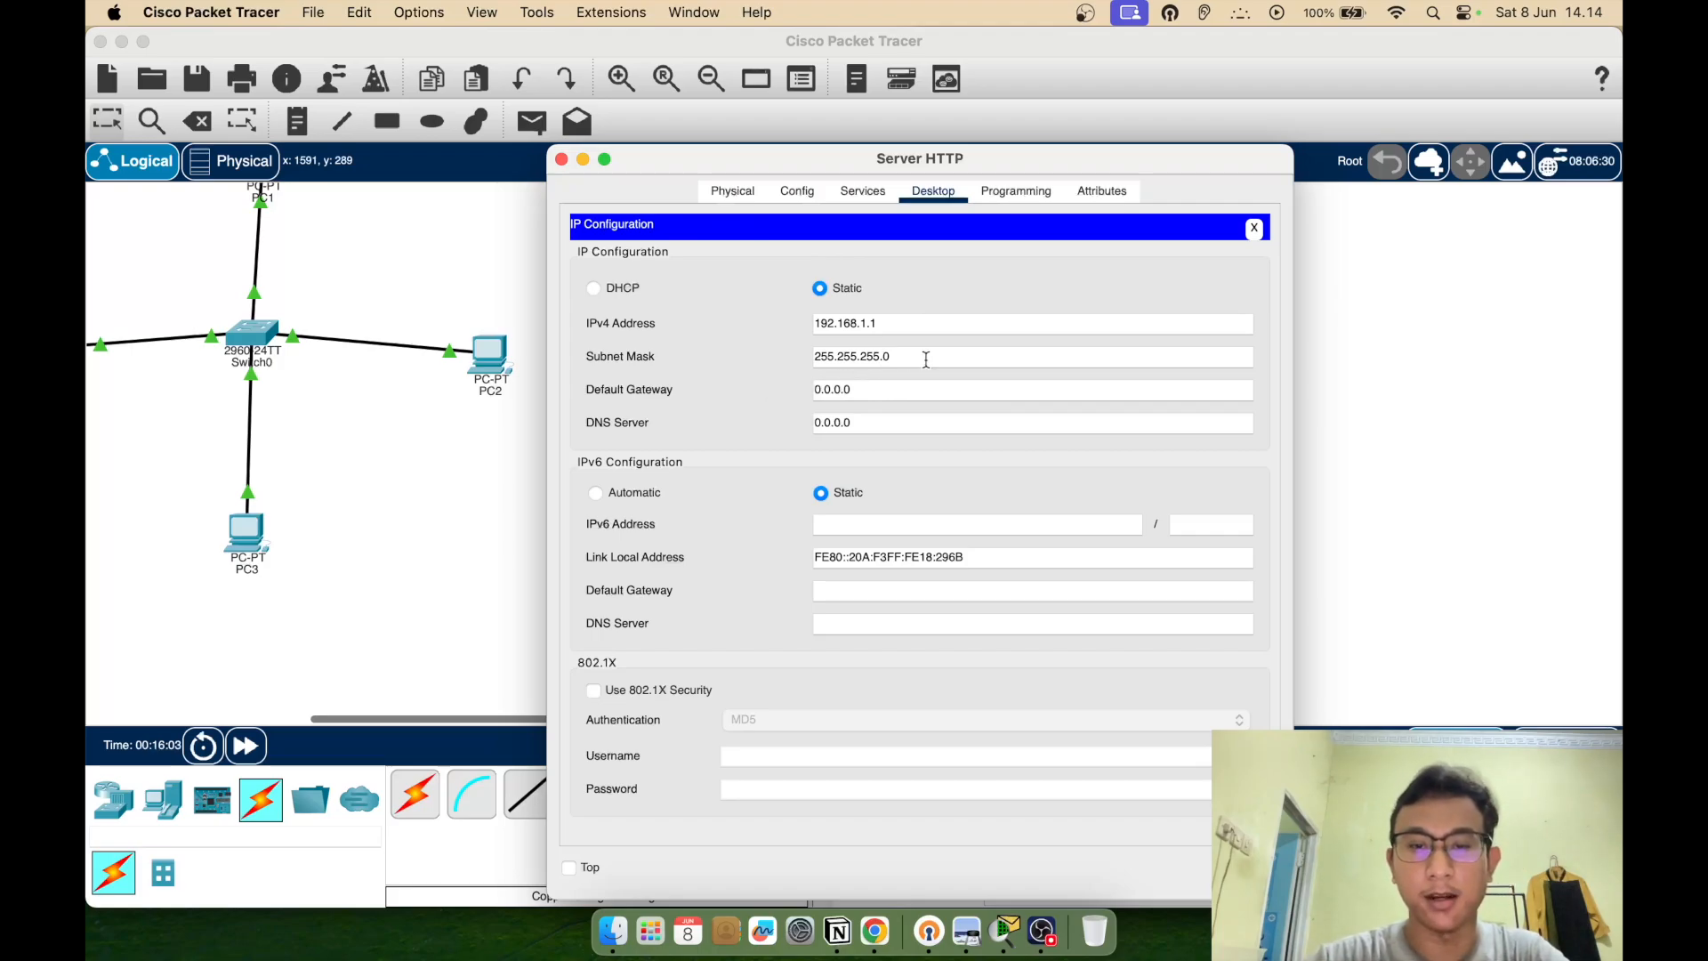
left_click(1257, 228)
left_click(562, 159)
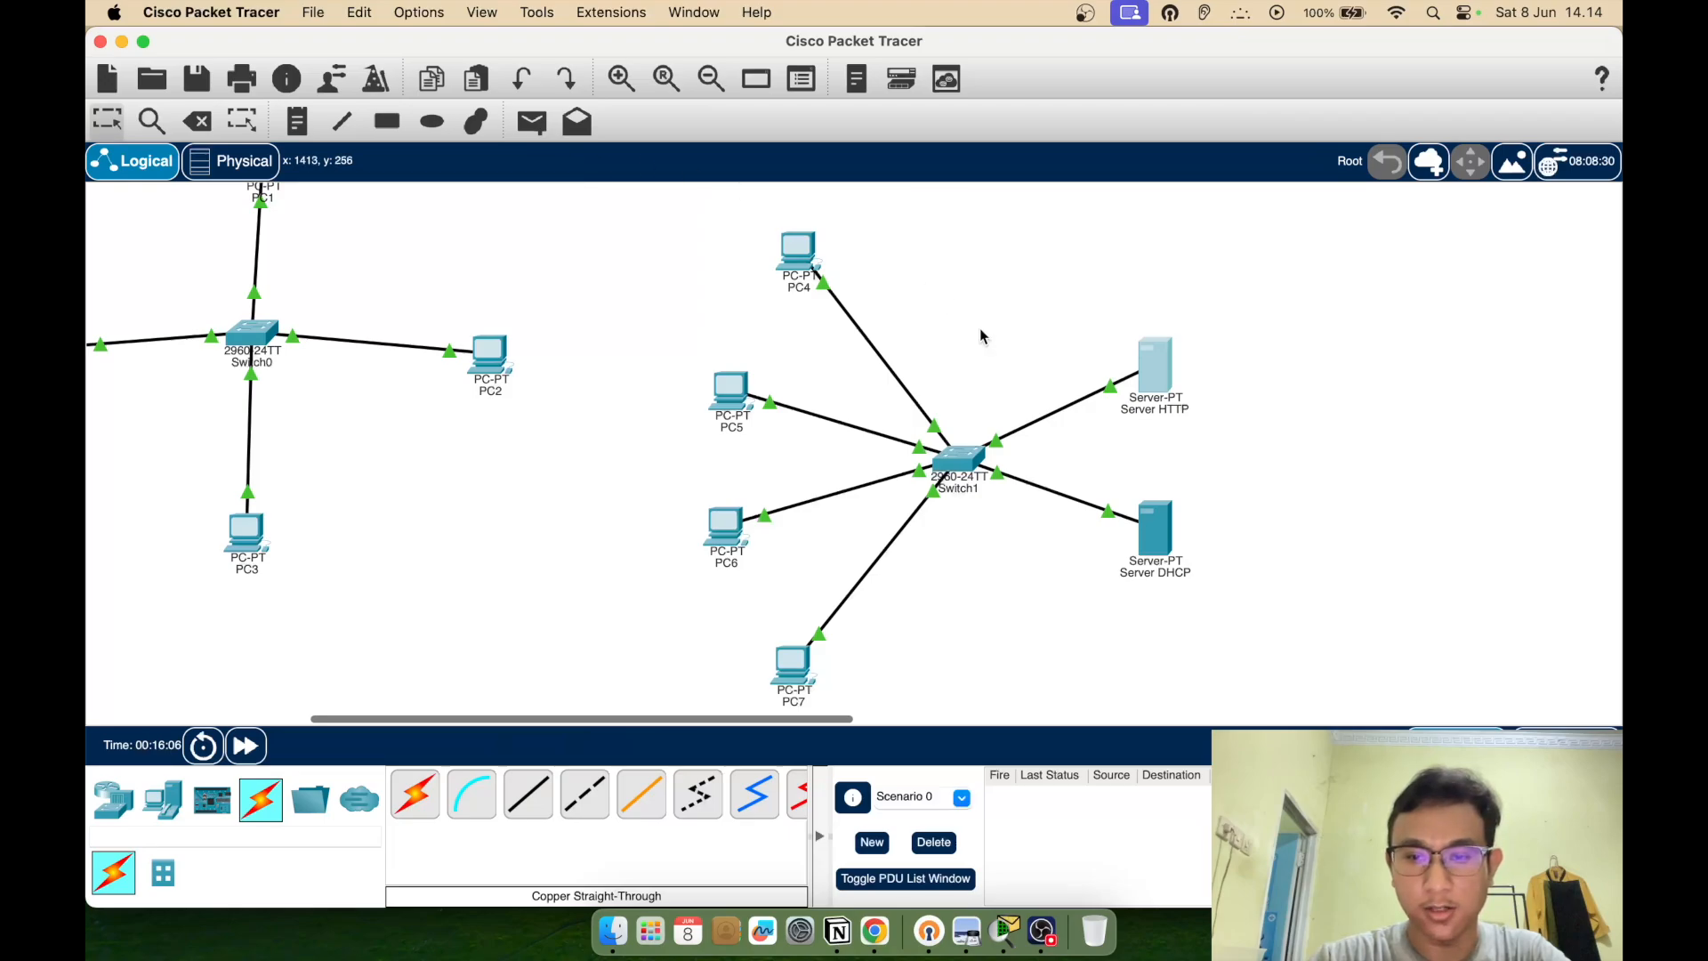
Turn on the DHCP service of Server DHCP for FastEthernet0
left_click(1151, 527)
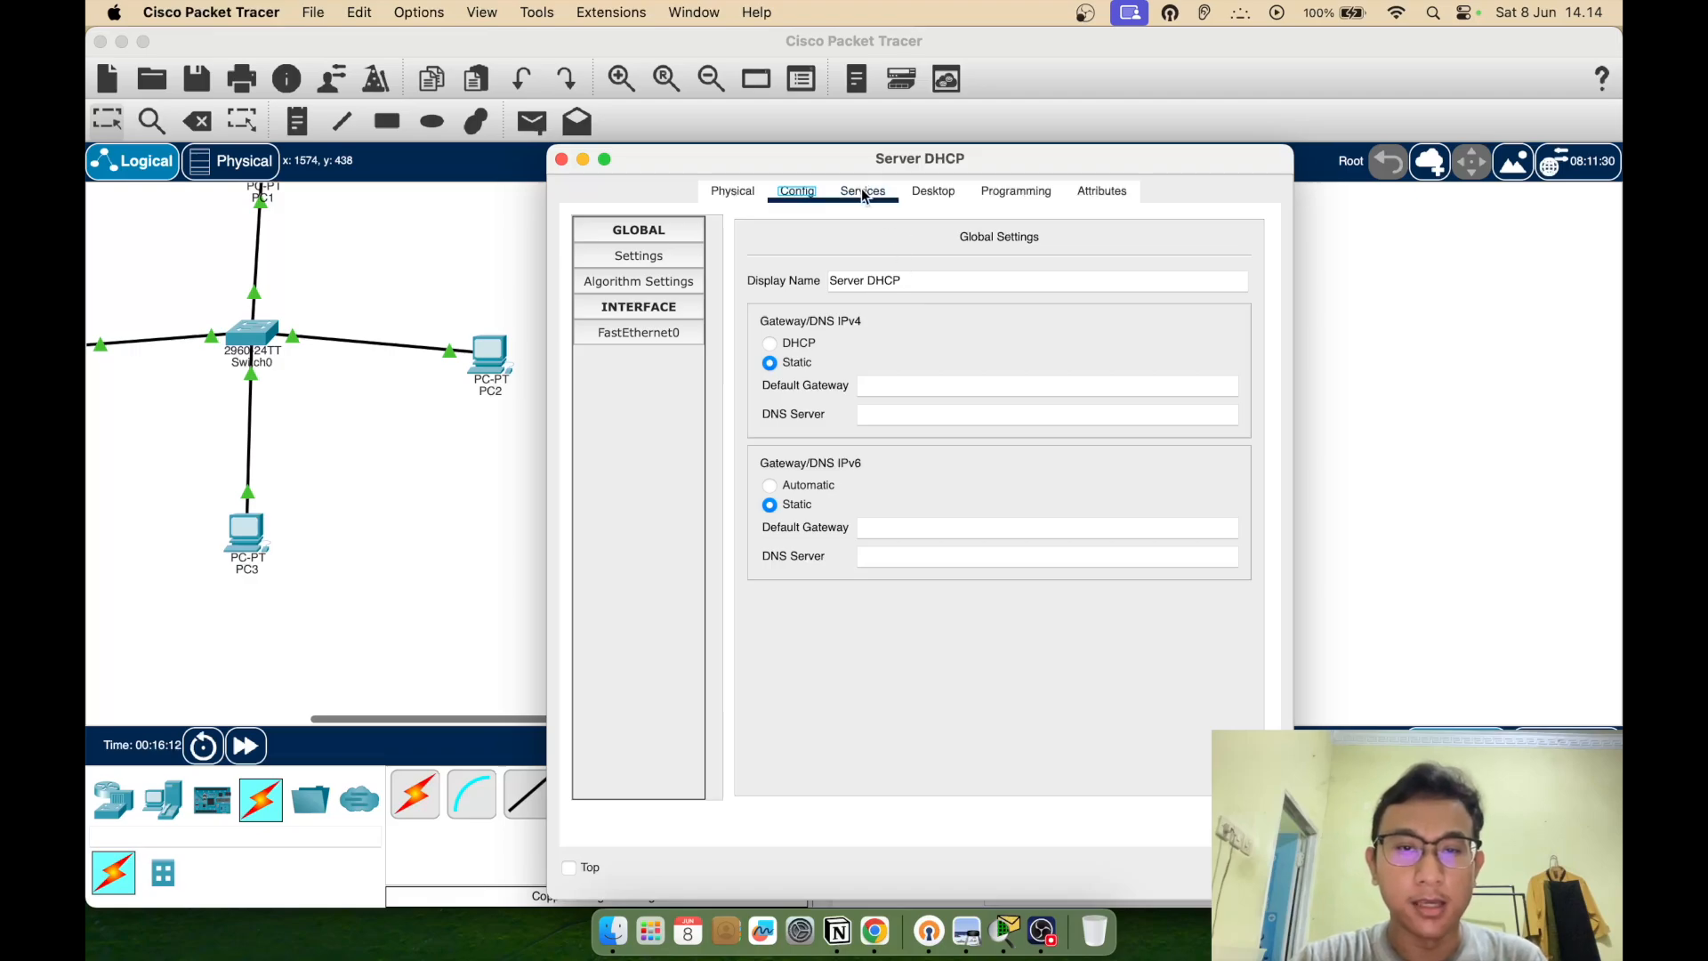
left_click(861, 192)
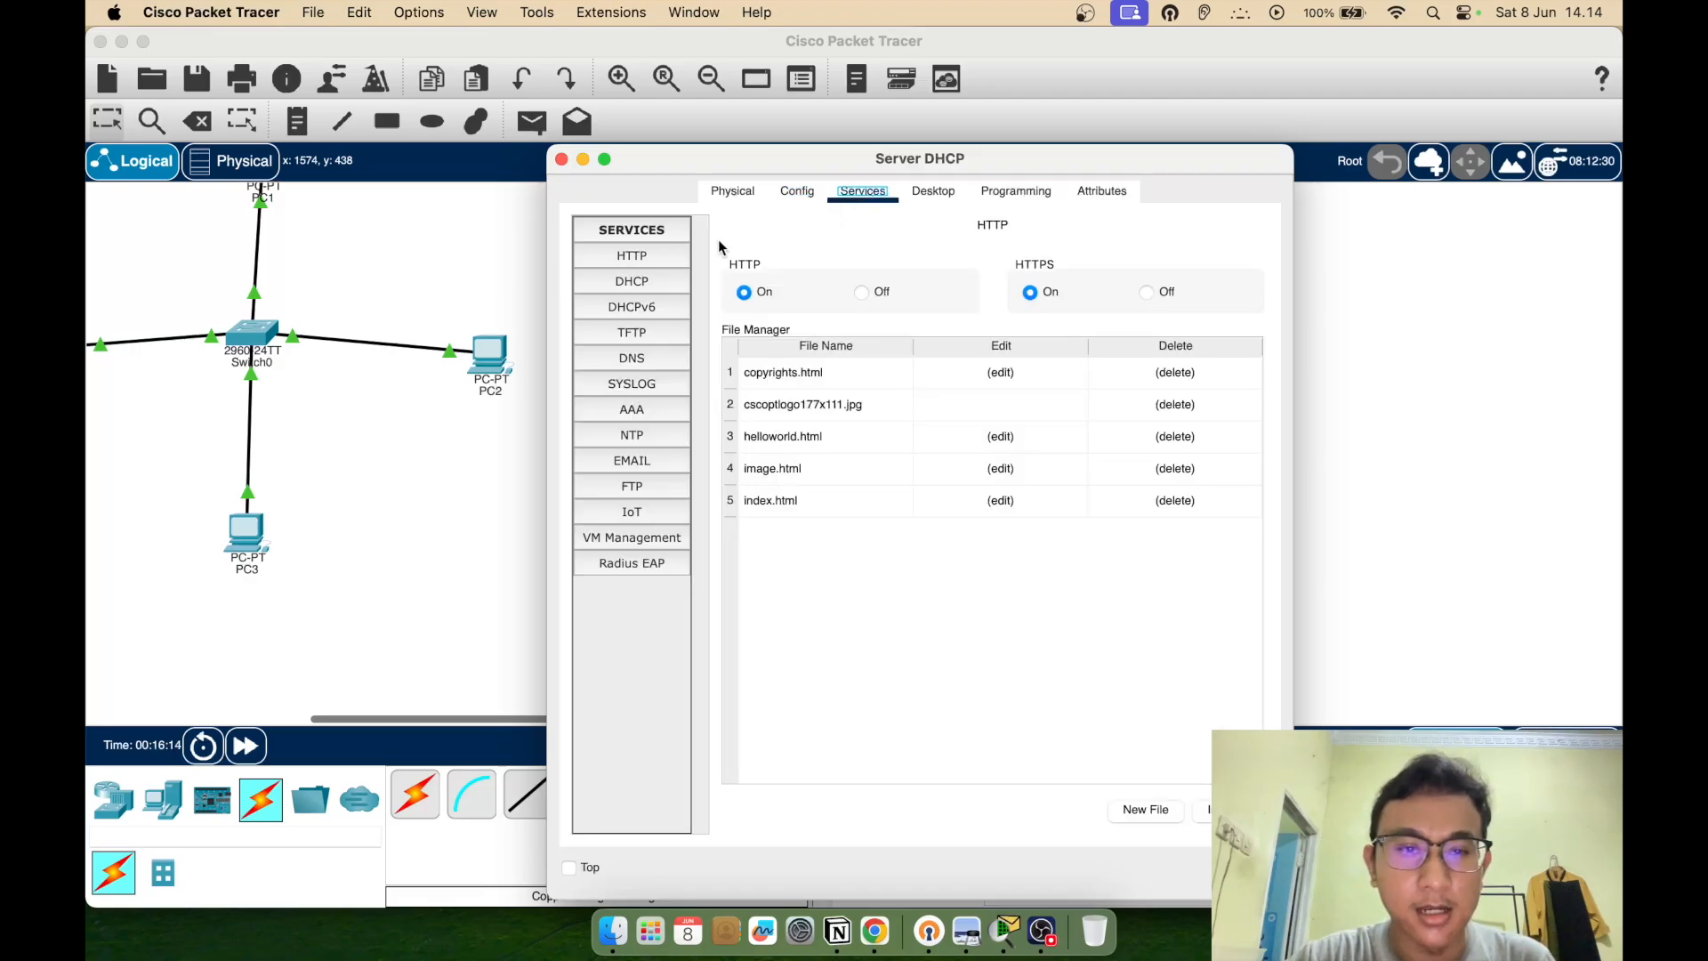
left_click(653, 285)
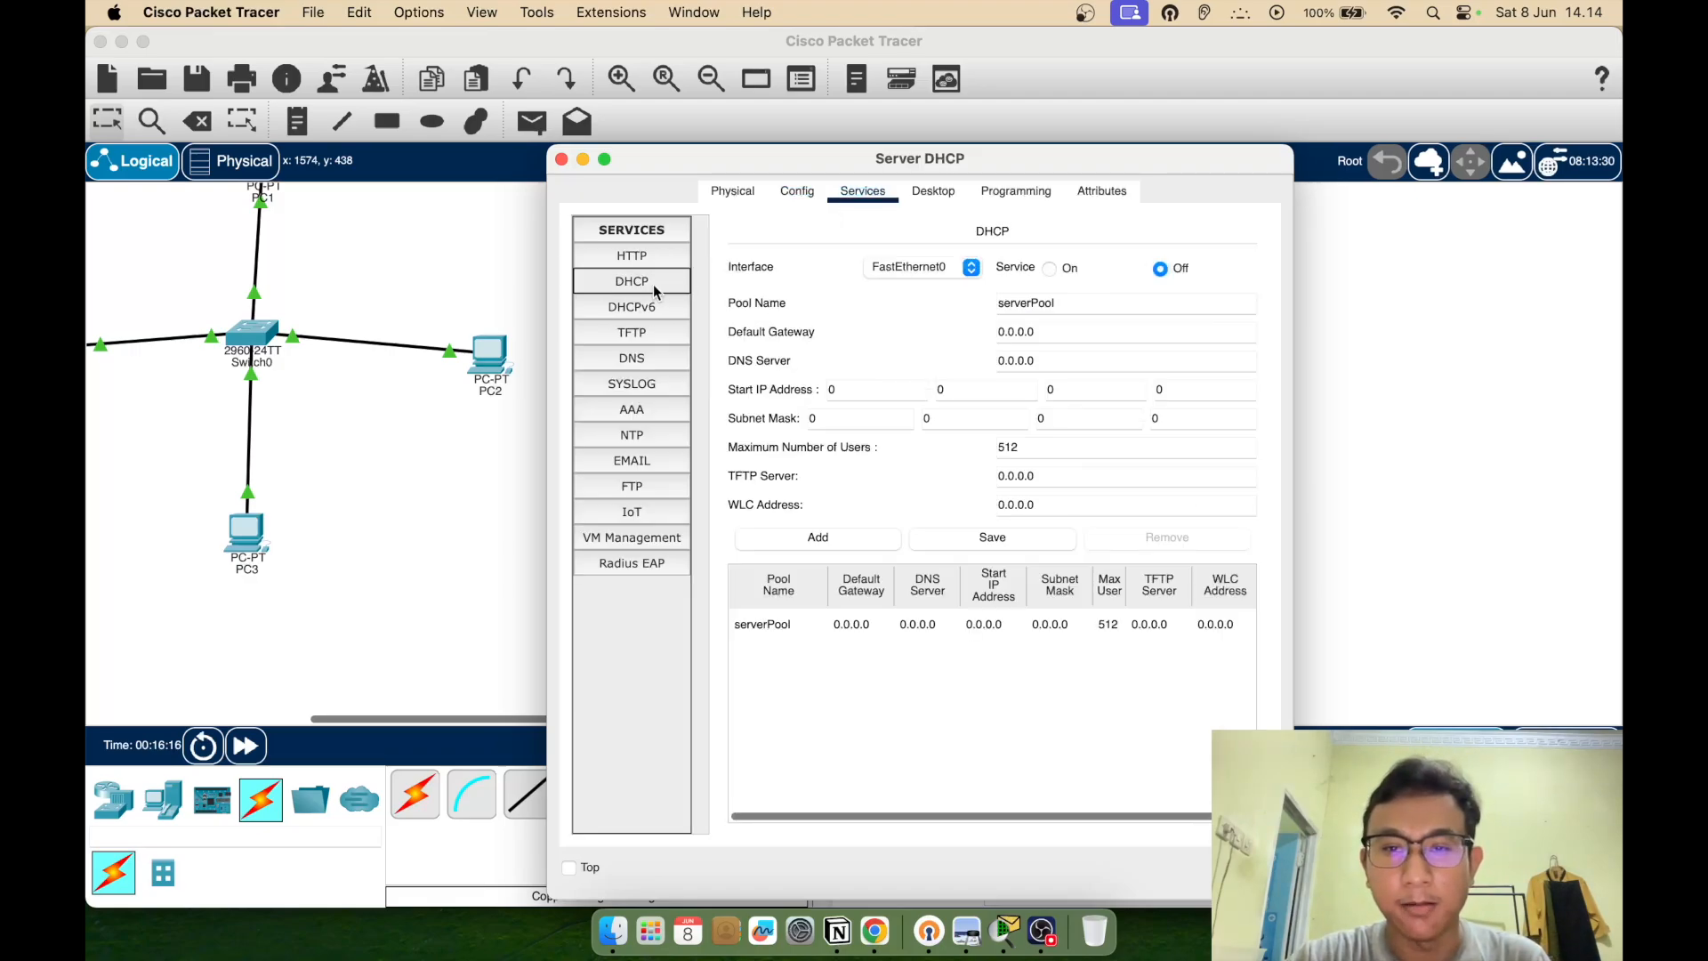
left_click(1051, 267)
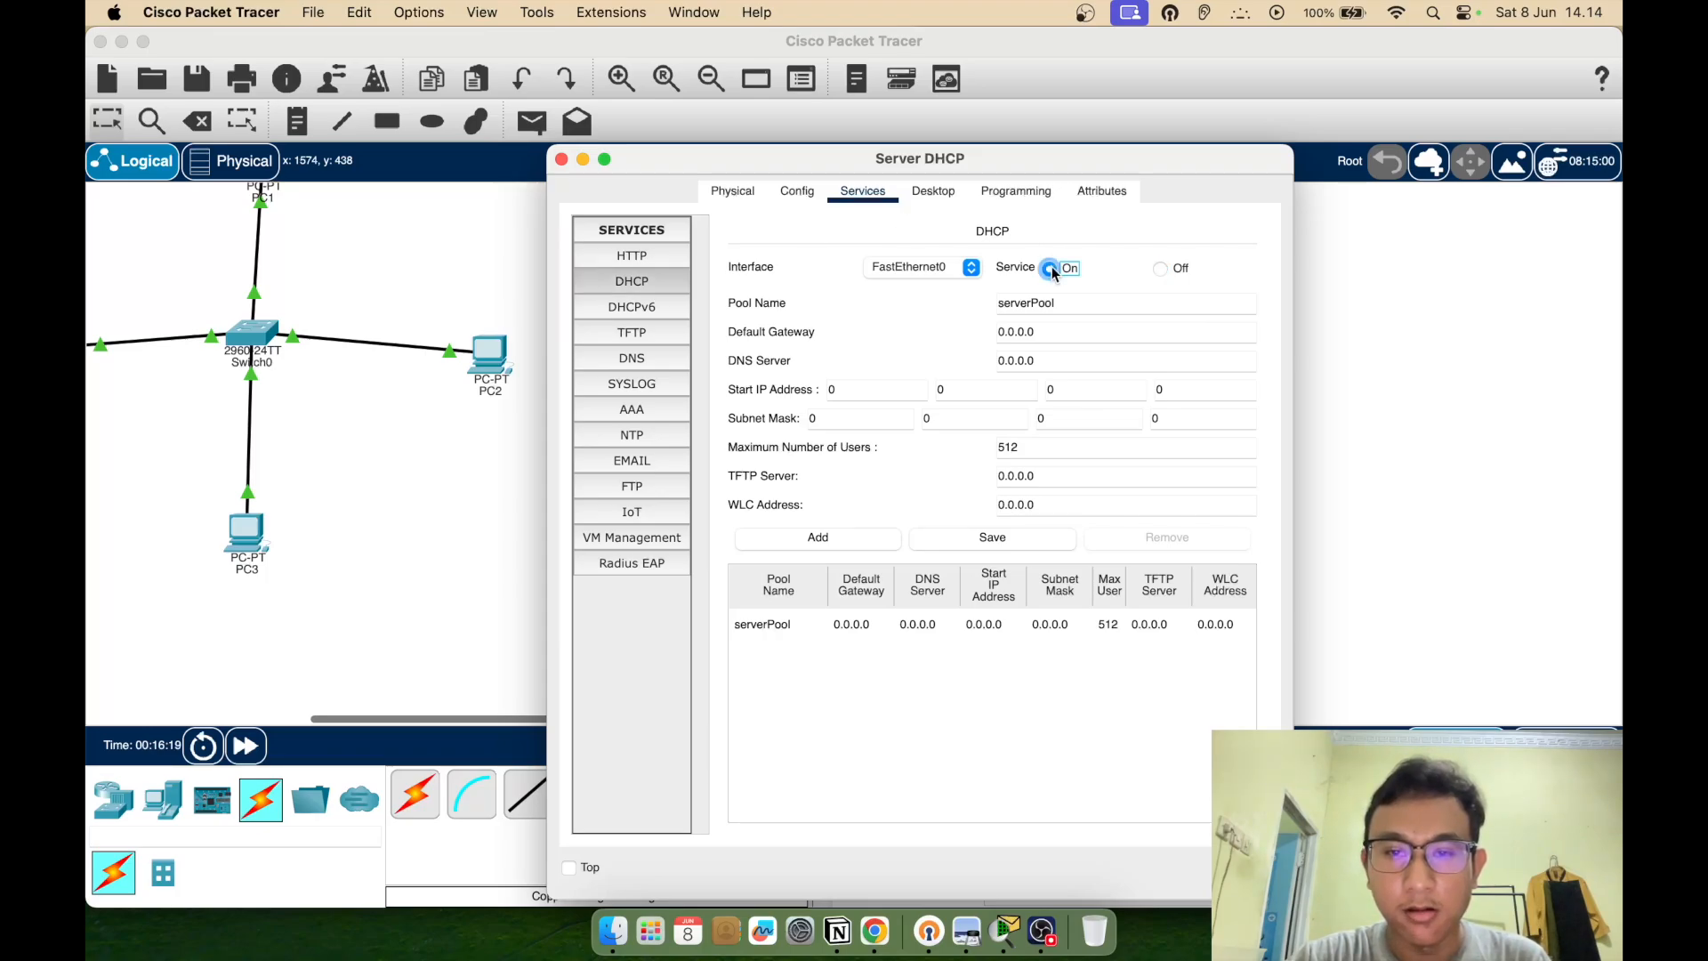
Set the start IP address of the DHCP serverPool to 192.168.1.10
left_click(1058, 346)
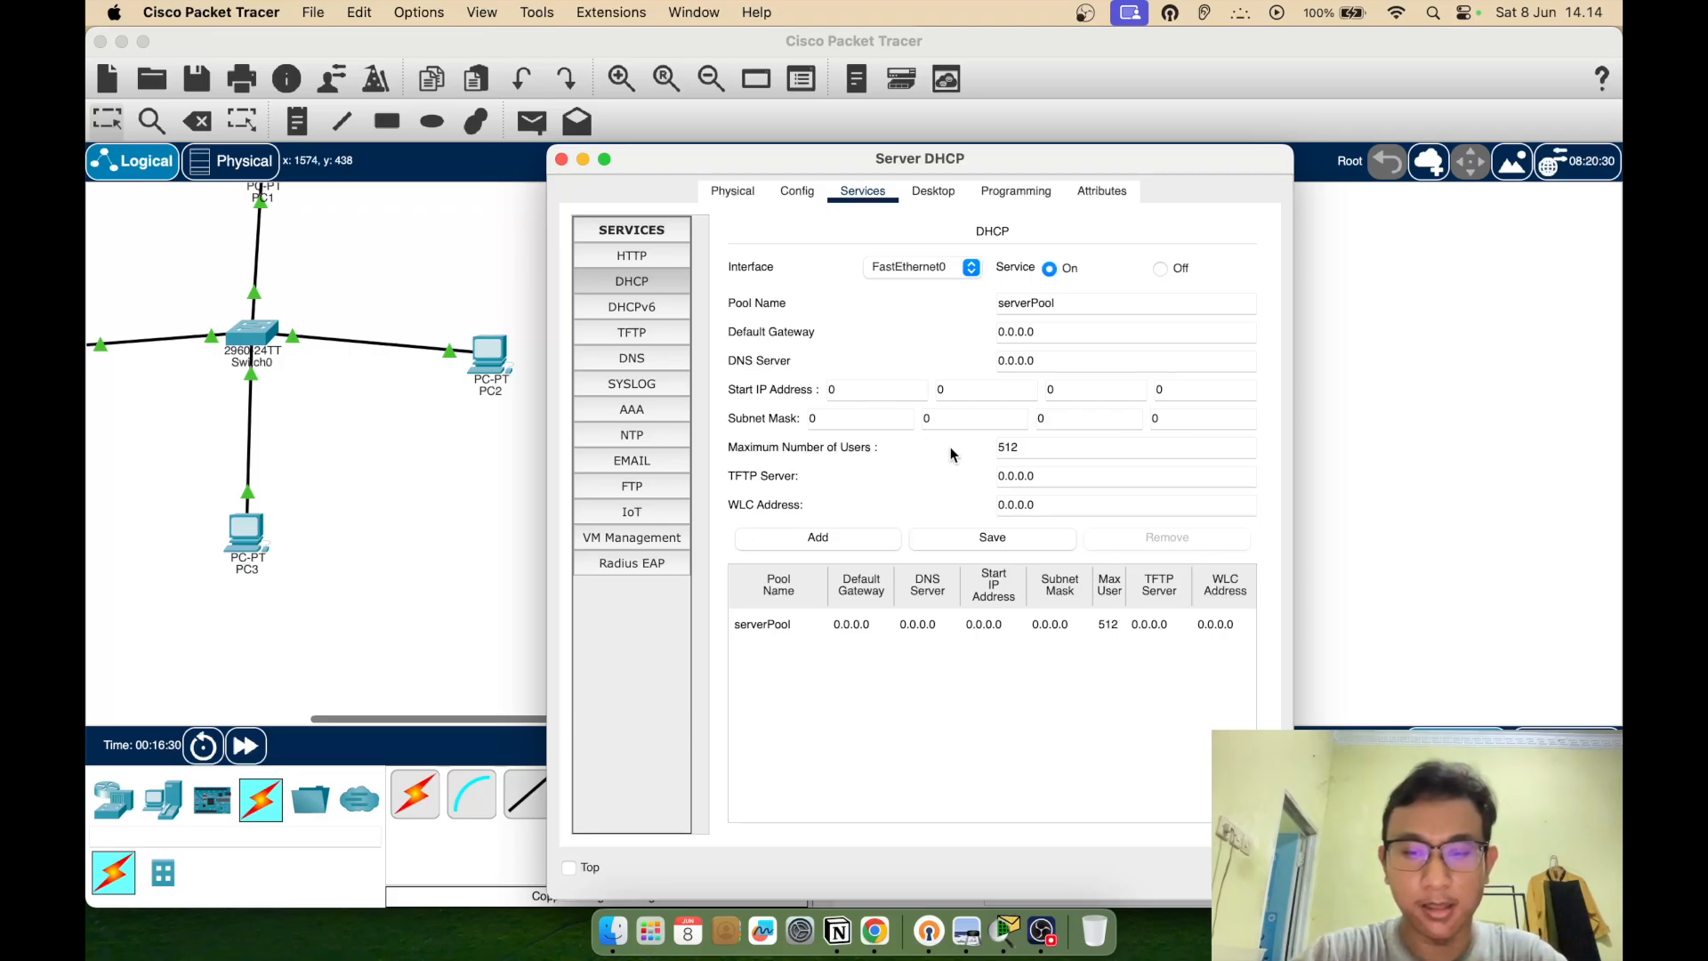
type("19")
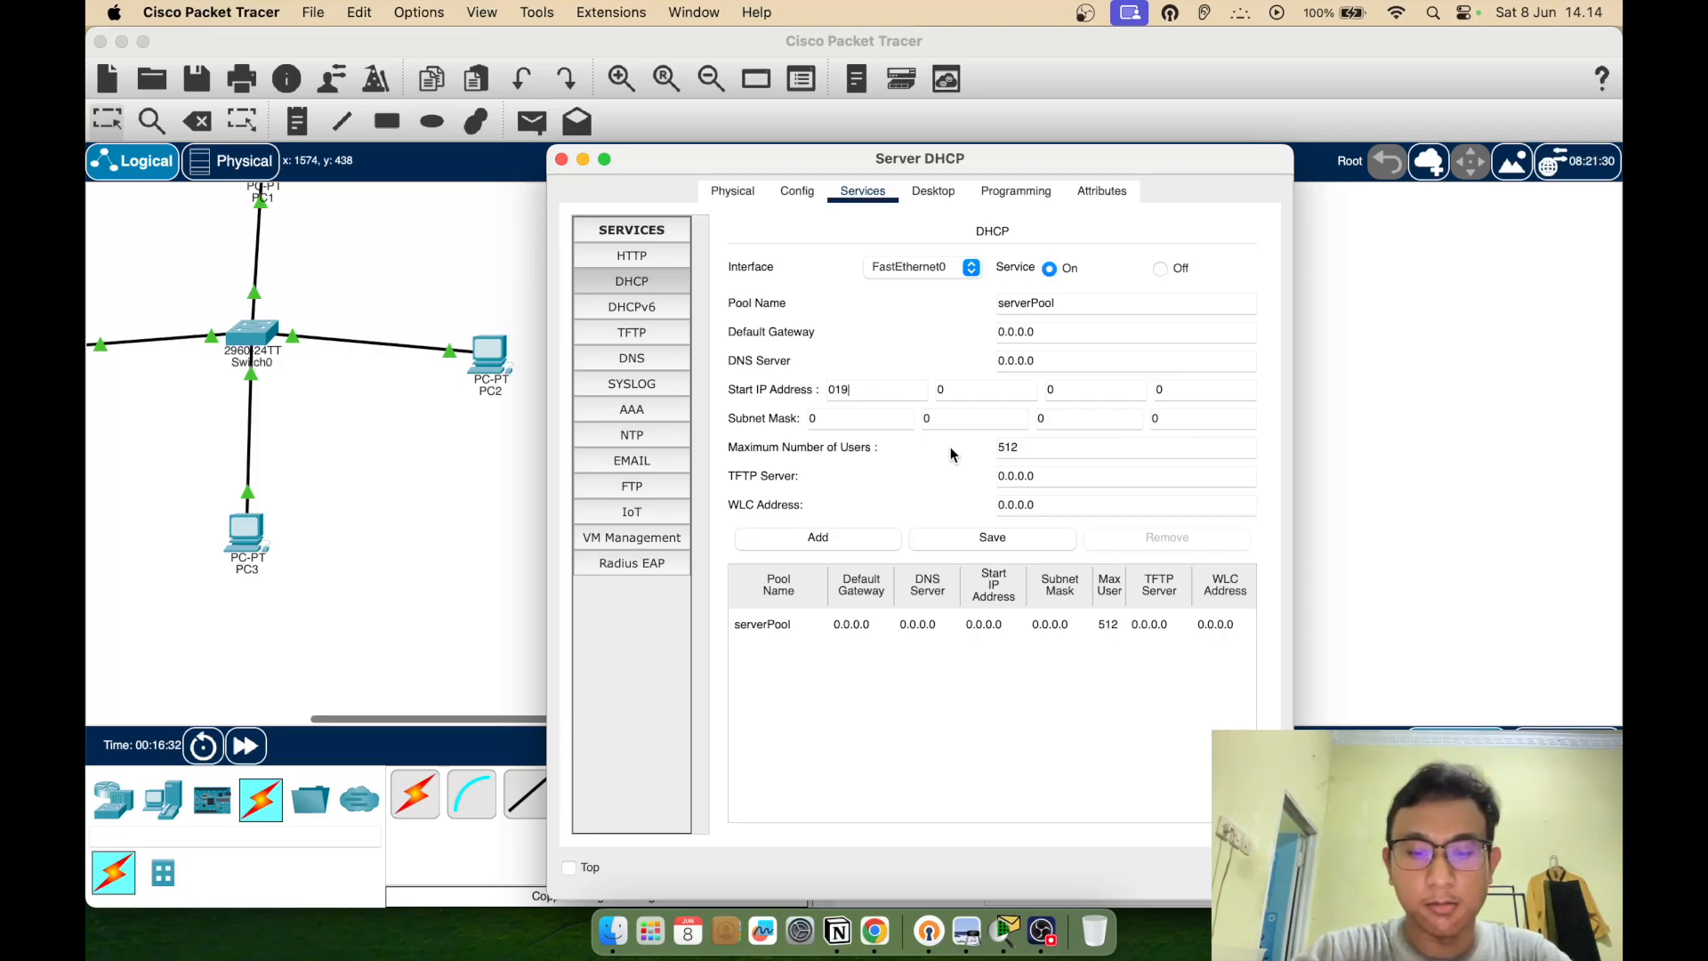
key("BackSpace")
key("BackSpace")
key("BackSpace")
type("192 ")
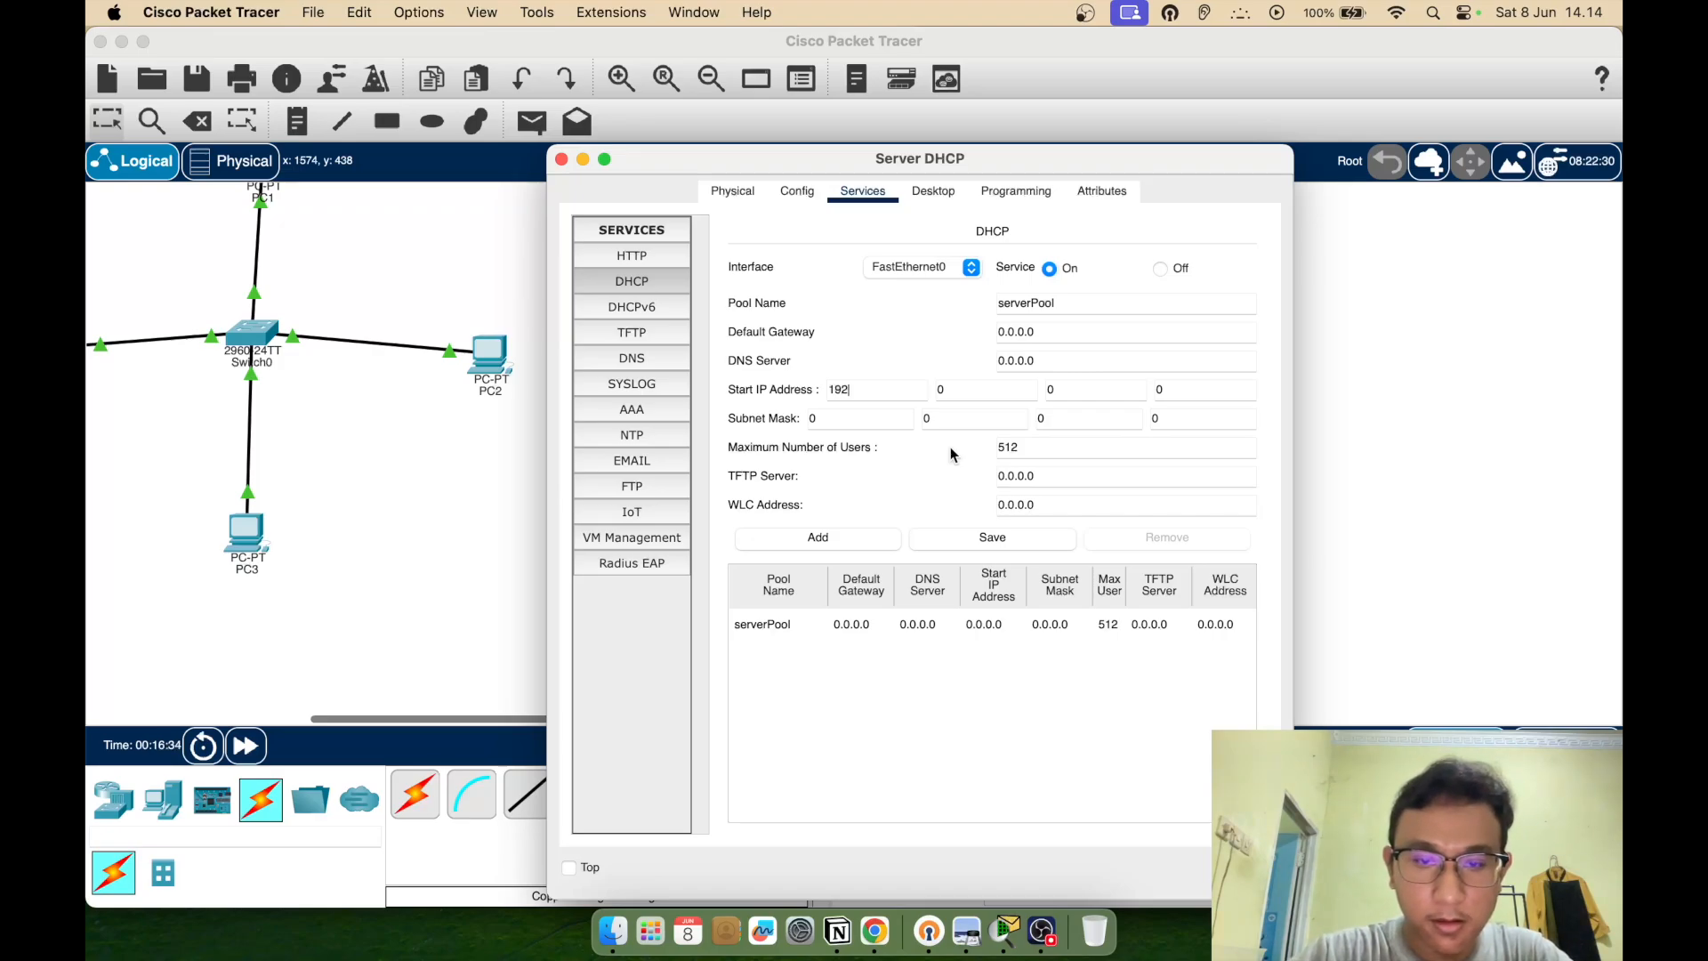
type("168")
key("Tab")
type("1")
key("Tab")
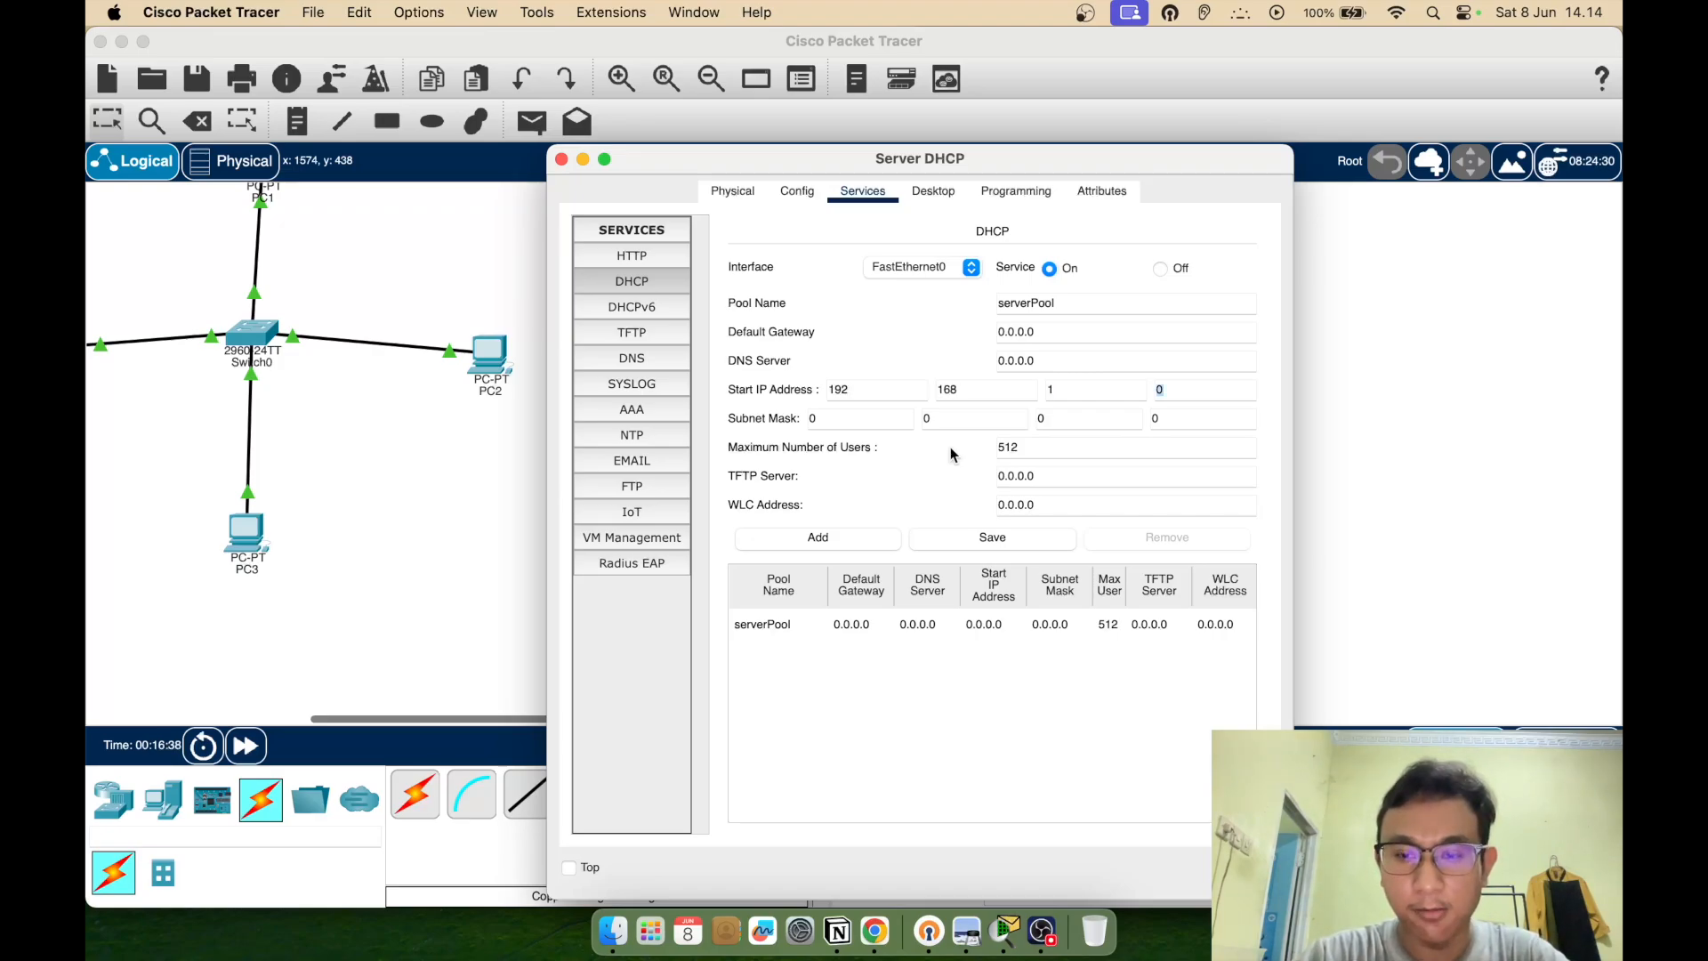
type("10")
key("Tab")
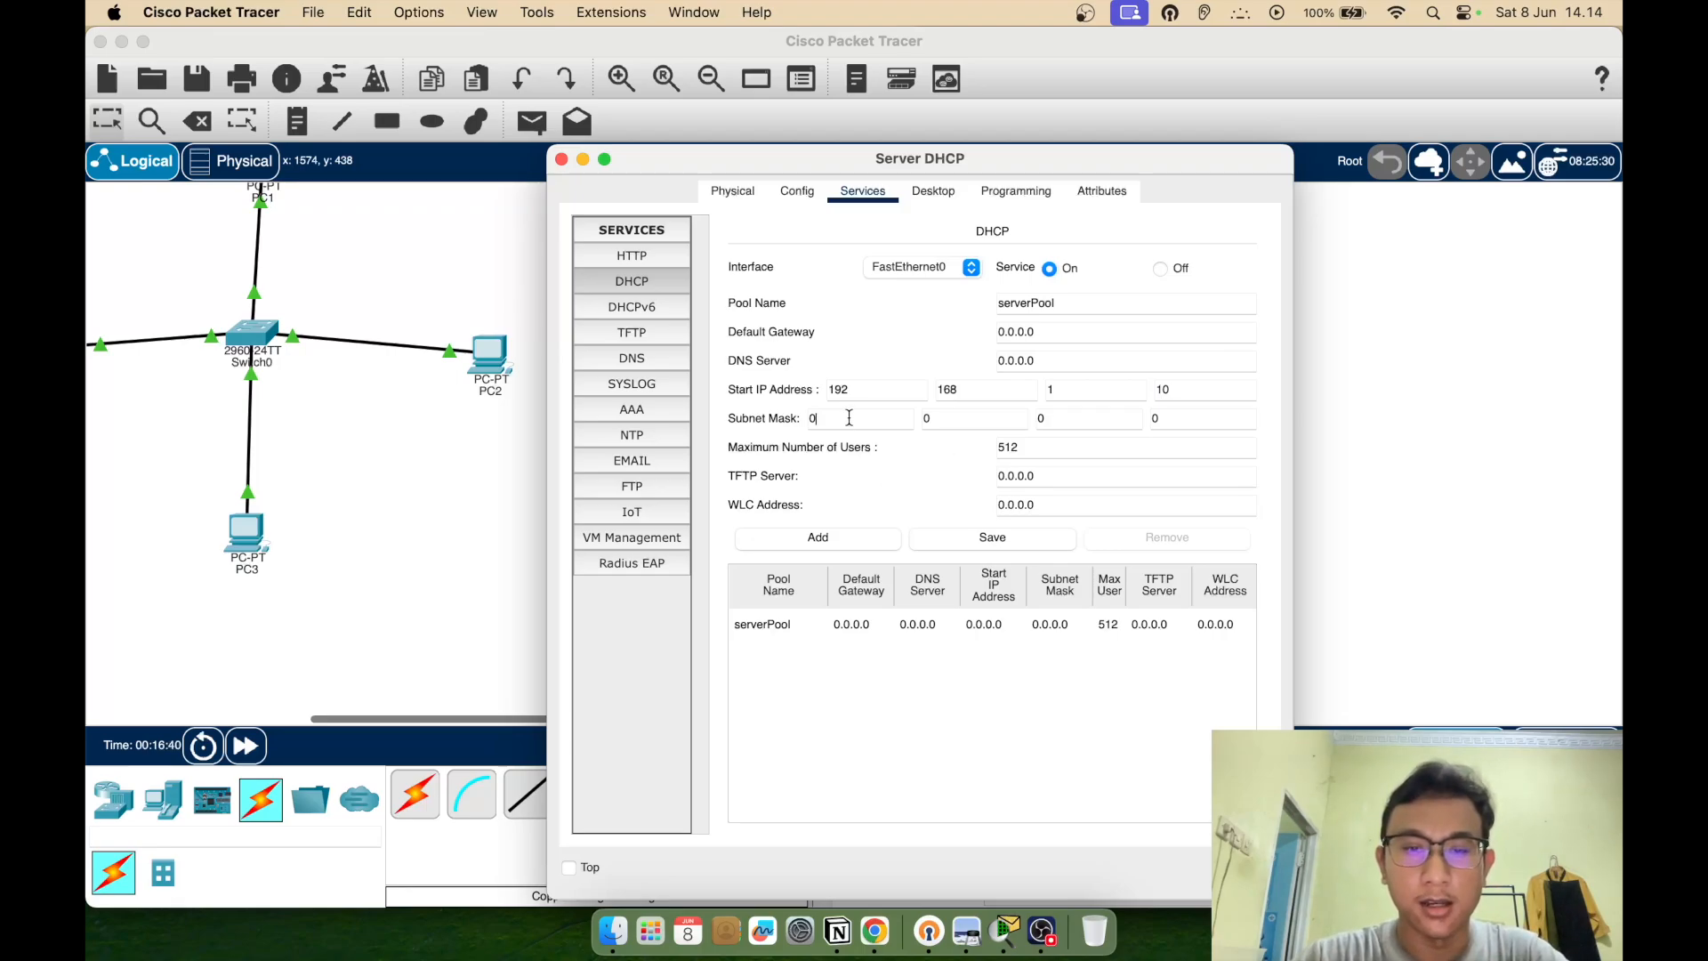
Set the subnet mask of the DHCP serverPool to 255.255.255.0
key("BackSpace")
type("255")
key("Tab")
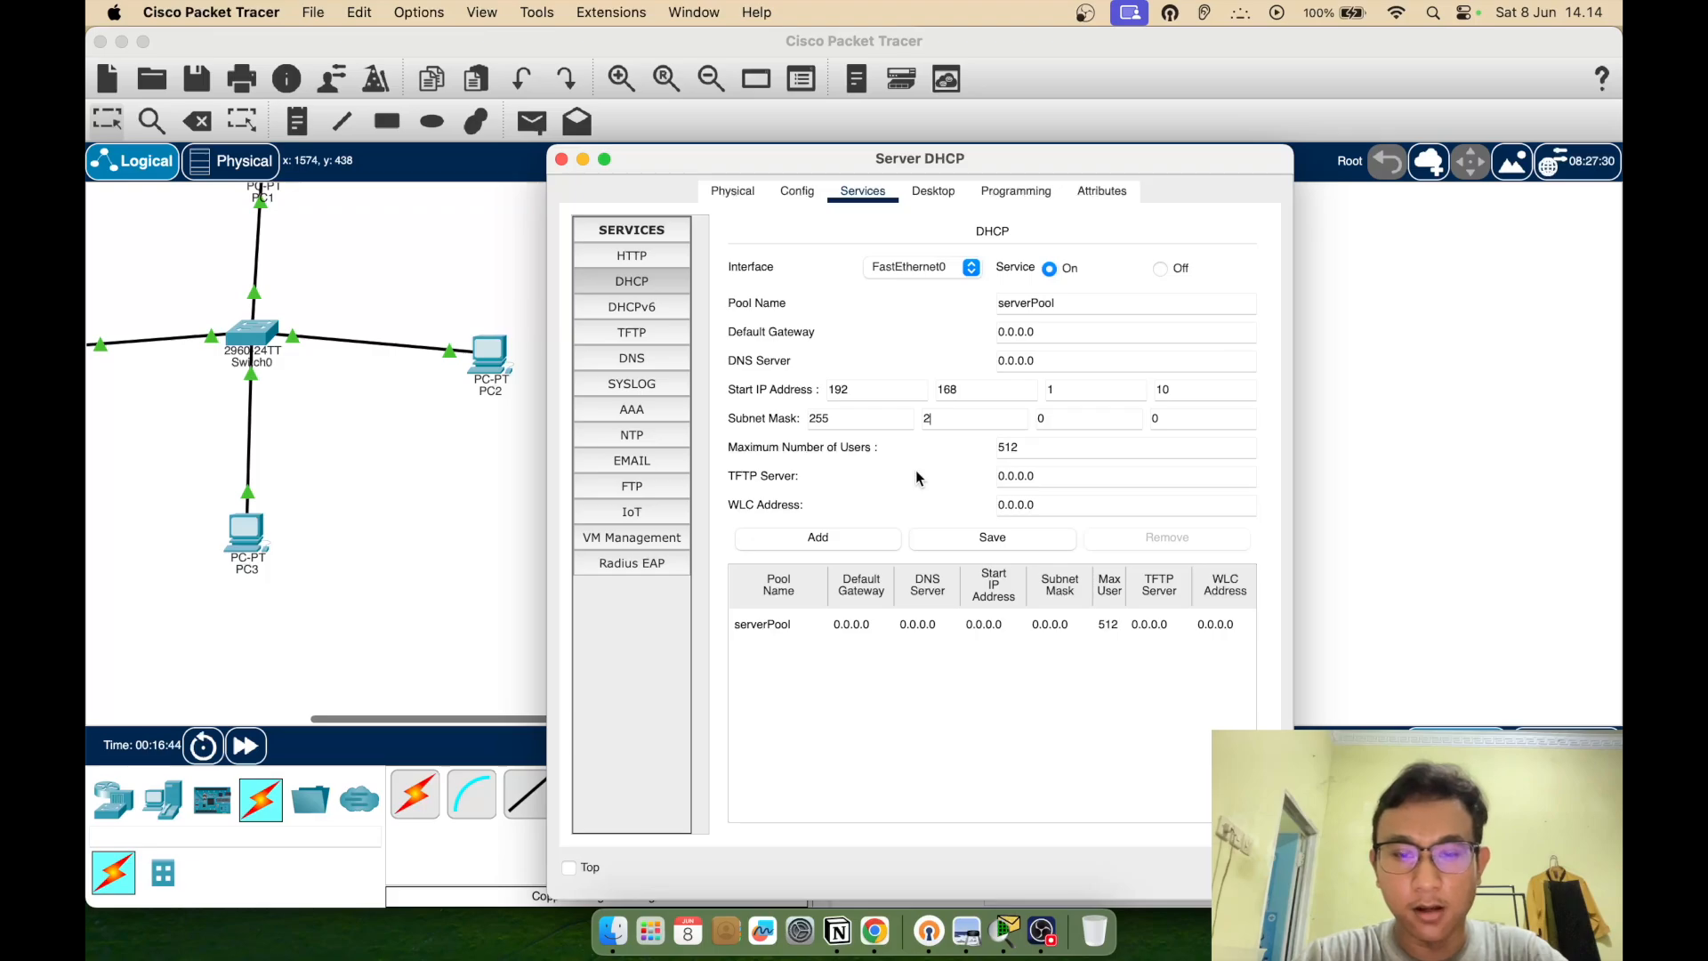
type("255")
key("Tab")
type("255")
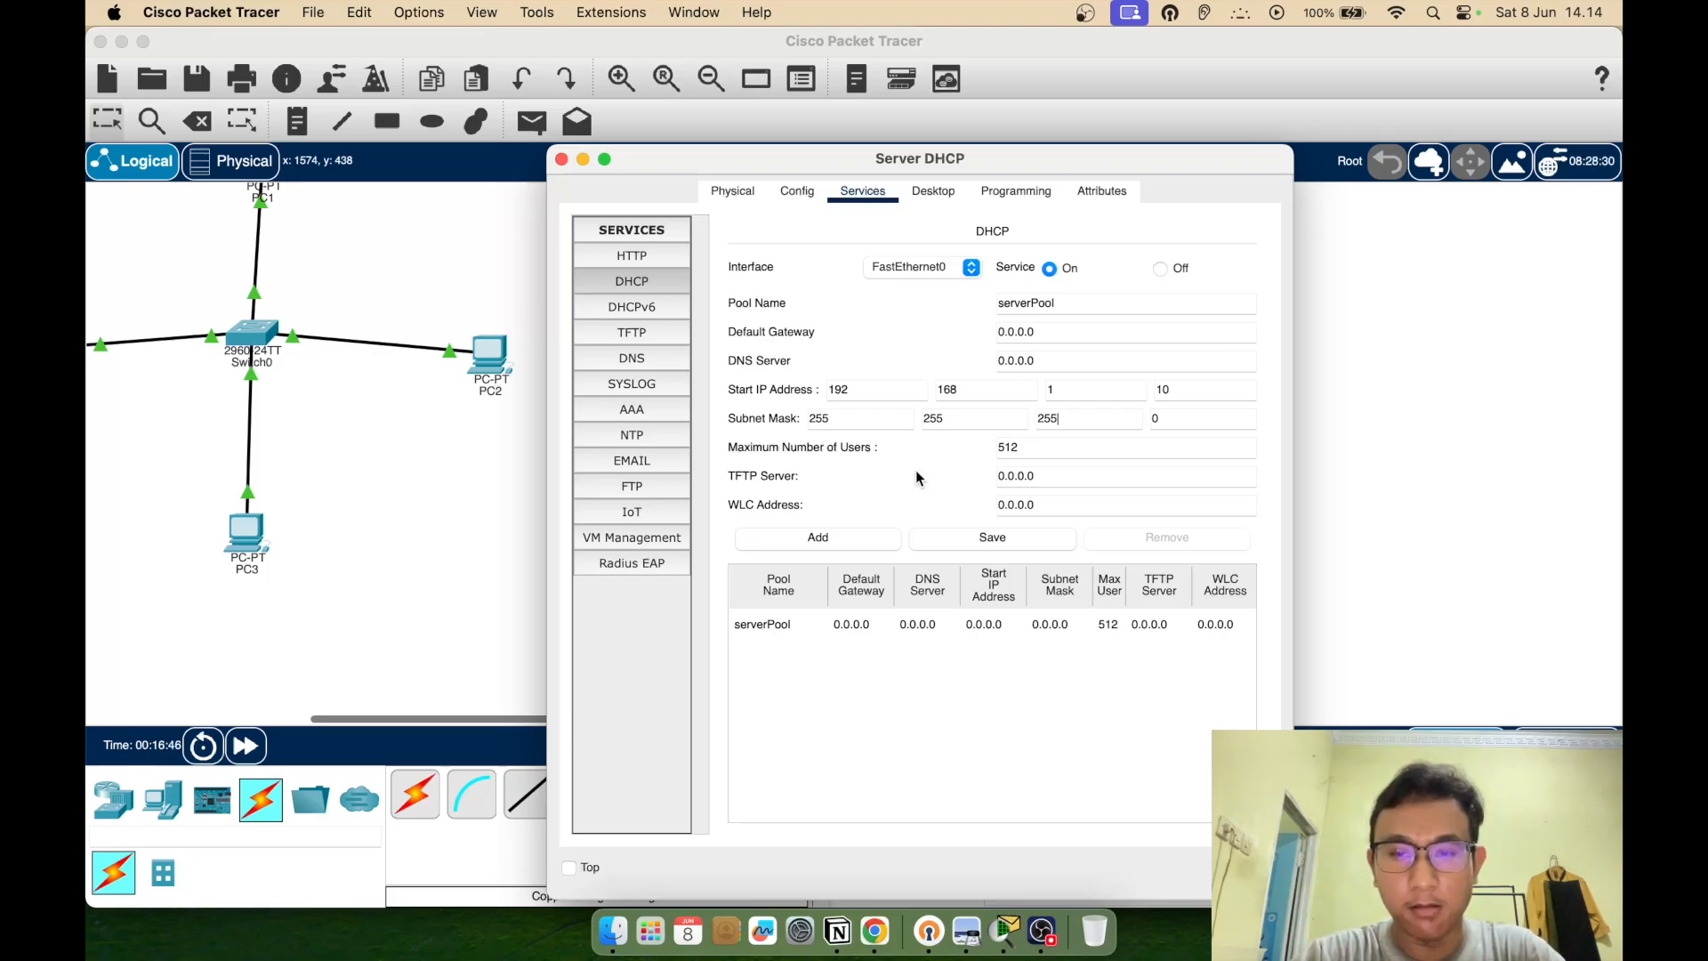
key("Tab")
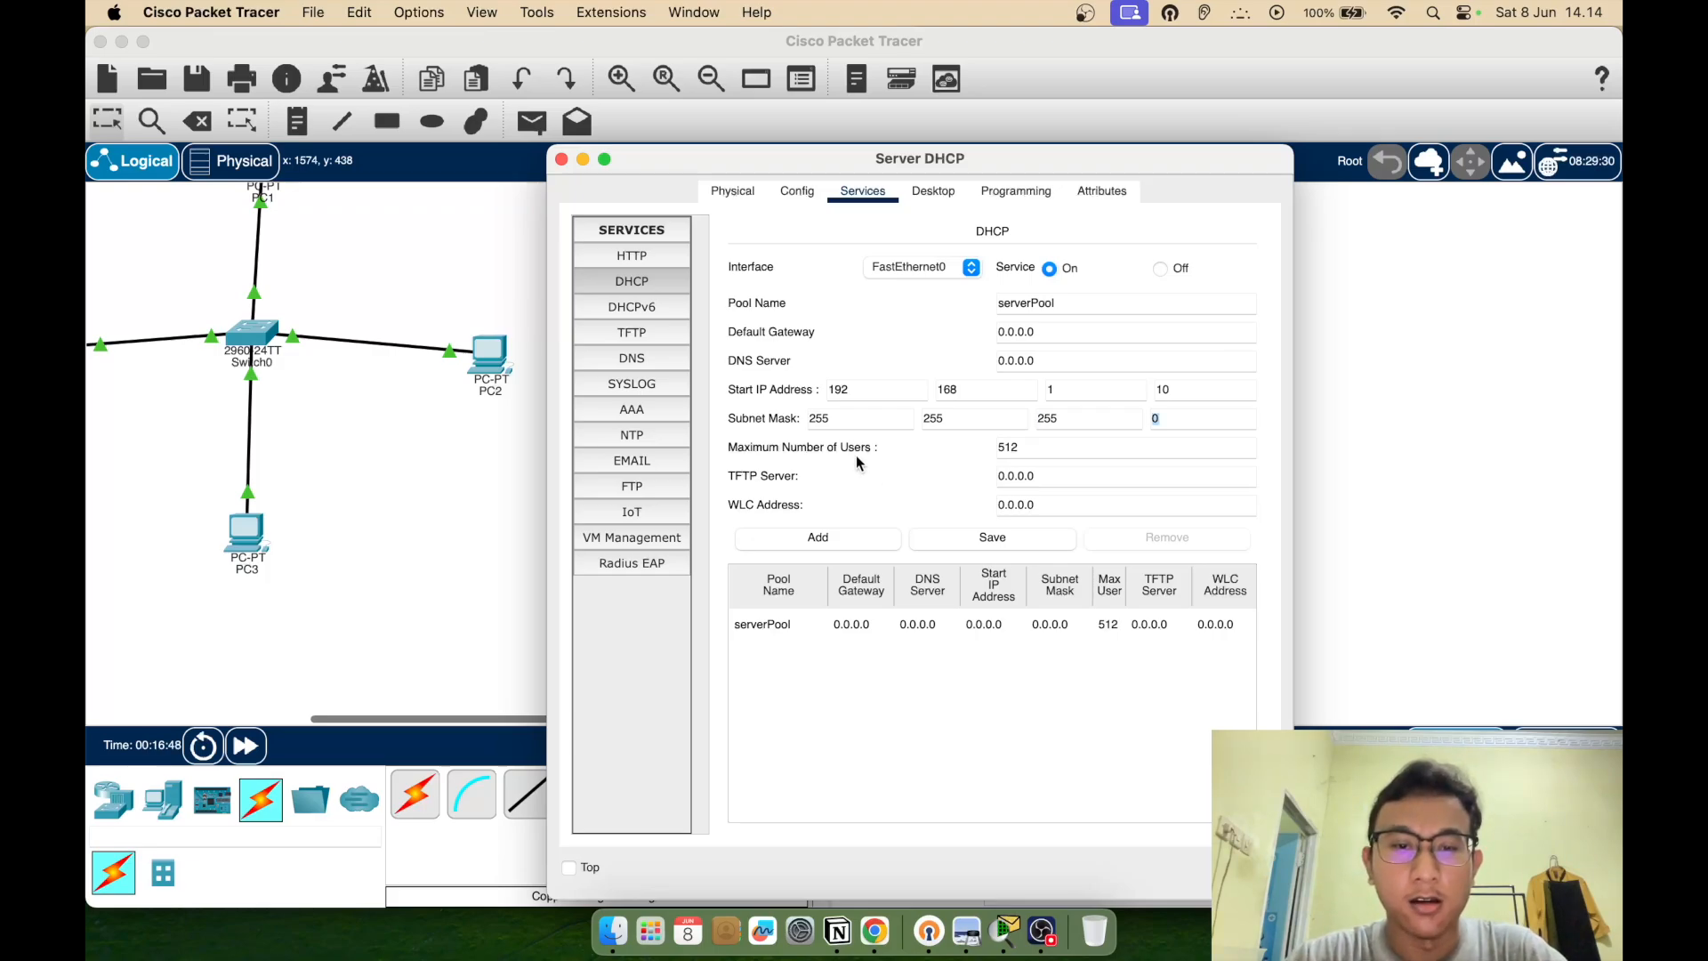
Set the pool's maximum number of users to 246, save serverPool and close the Server DHCP window
left_click(1033, 447)
key("BackSpace")
key("BackSpace")
key("BackSpace")
type("34")
key("BackSpace")
key("BackSpace")
type("246")
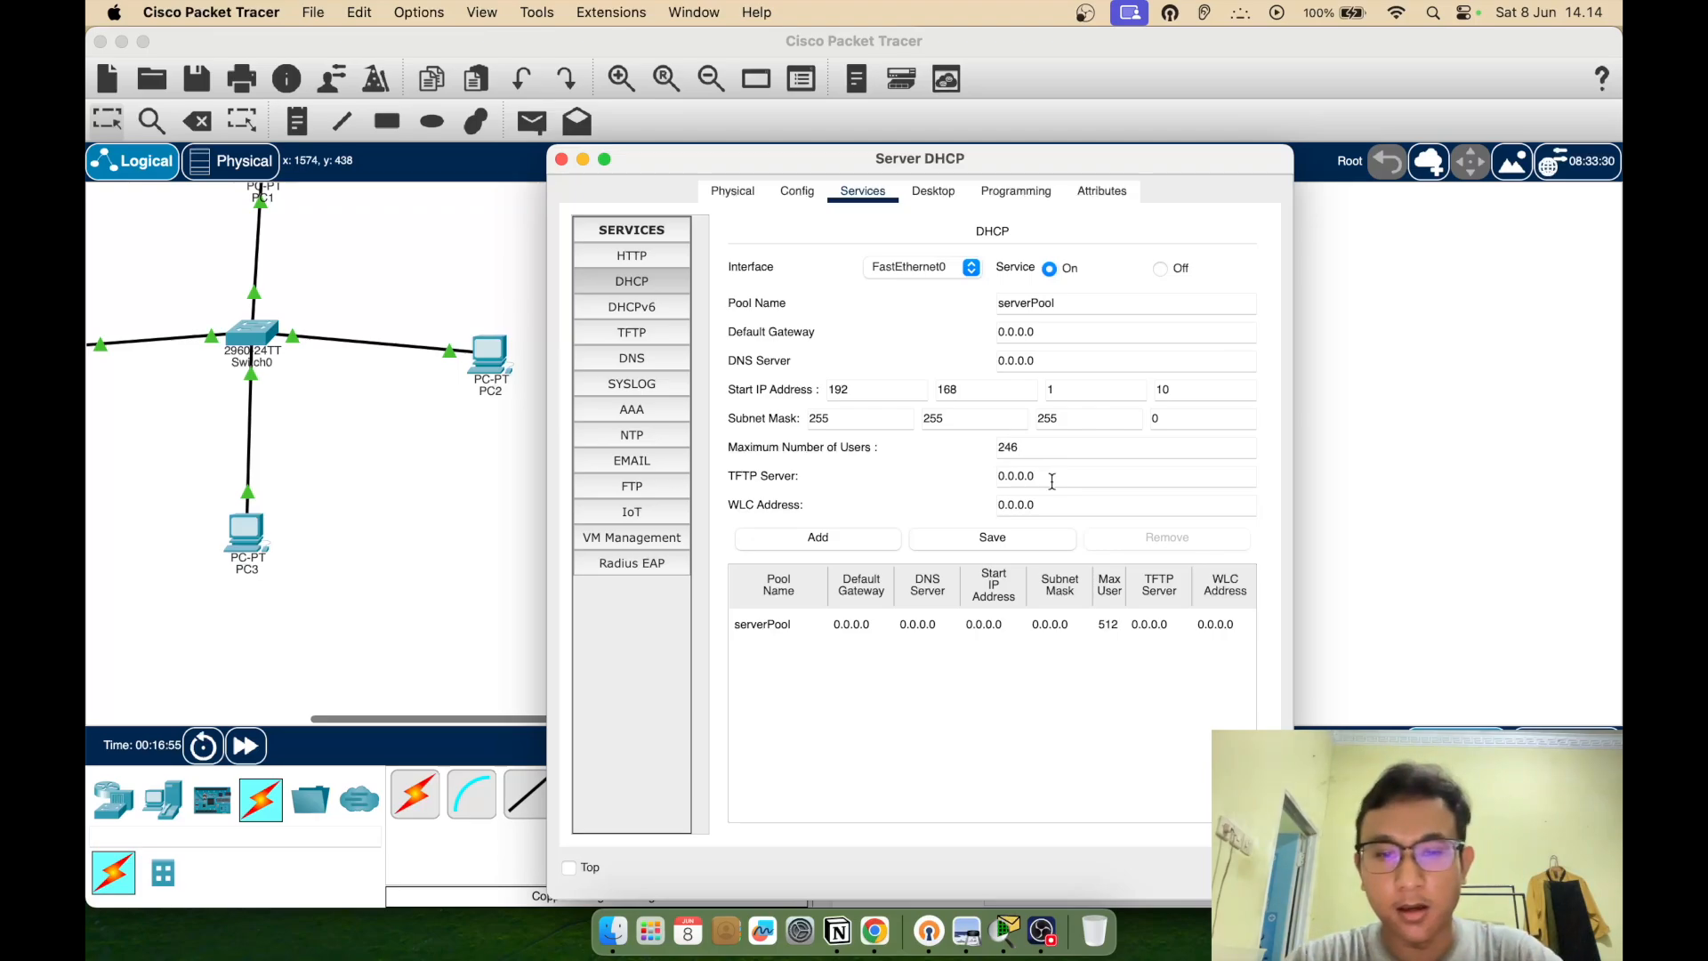
left_click(963, 540)
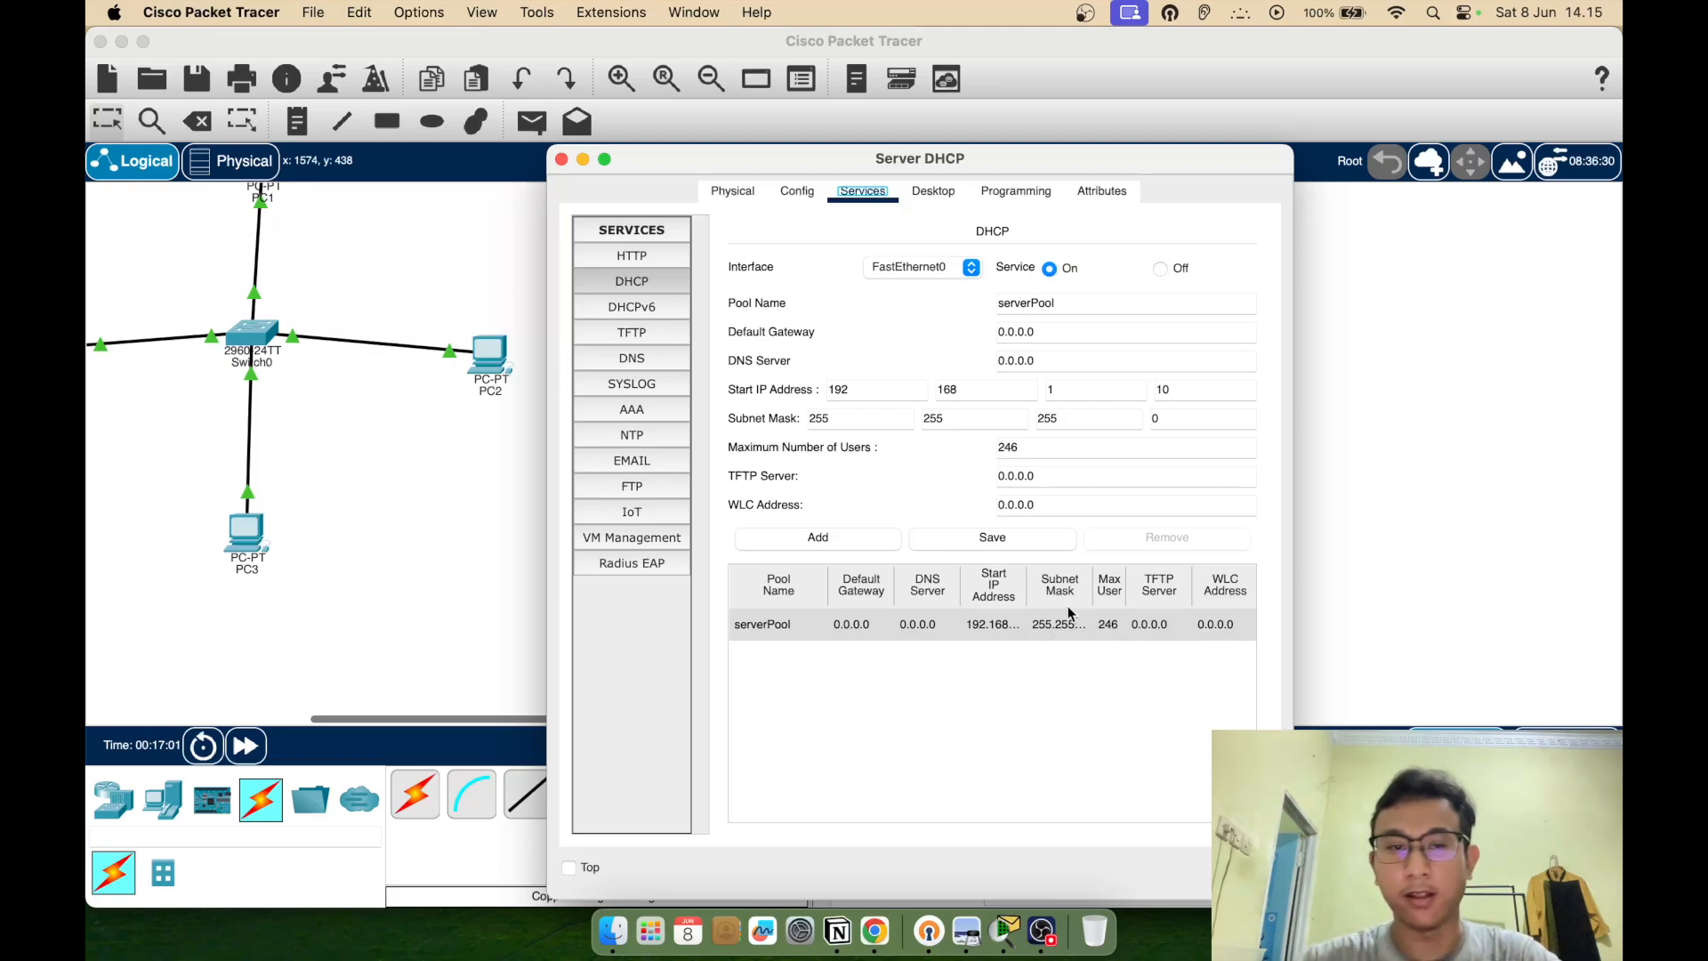
left_click(561, 159)
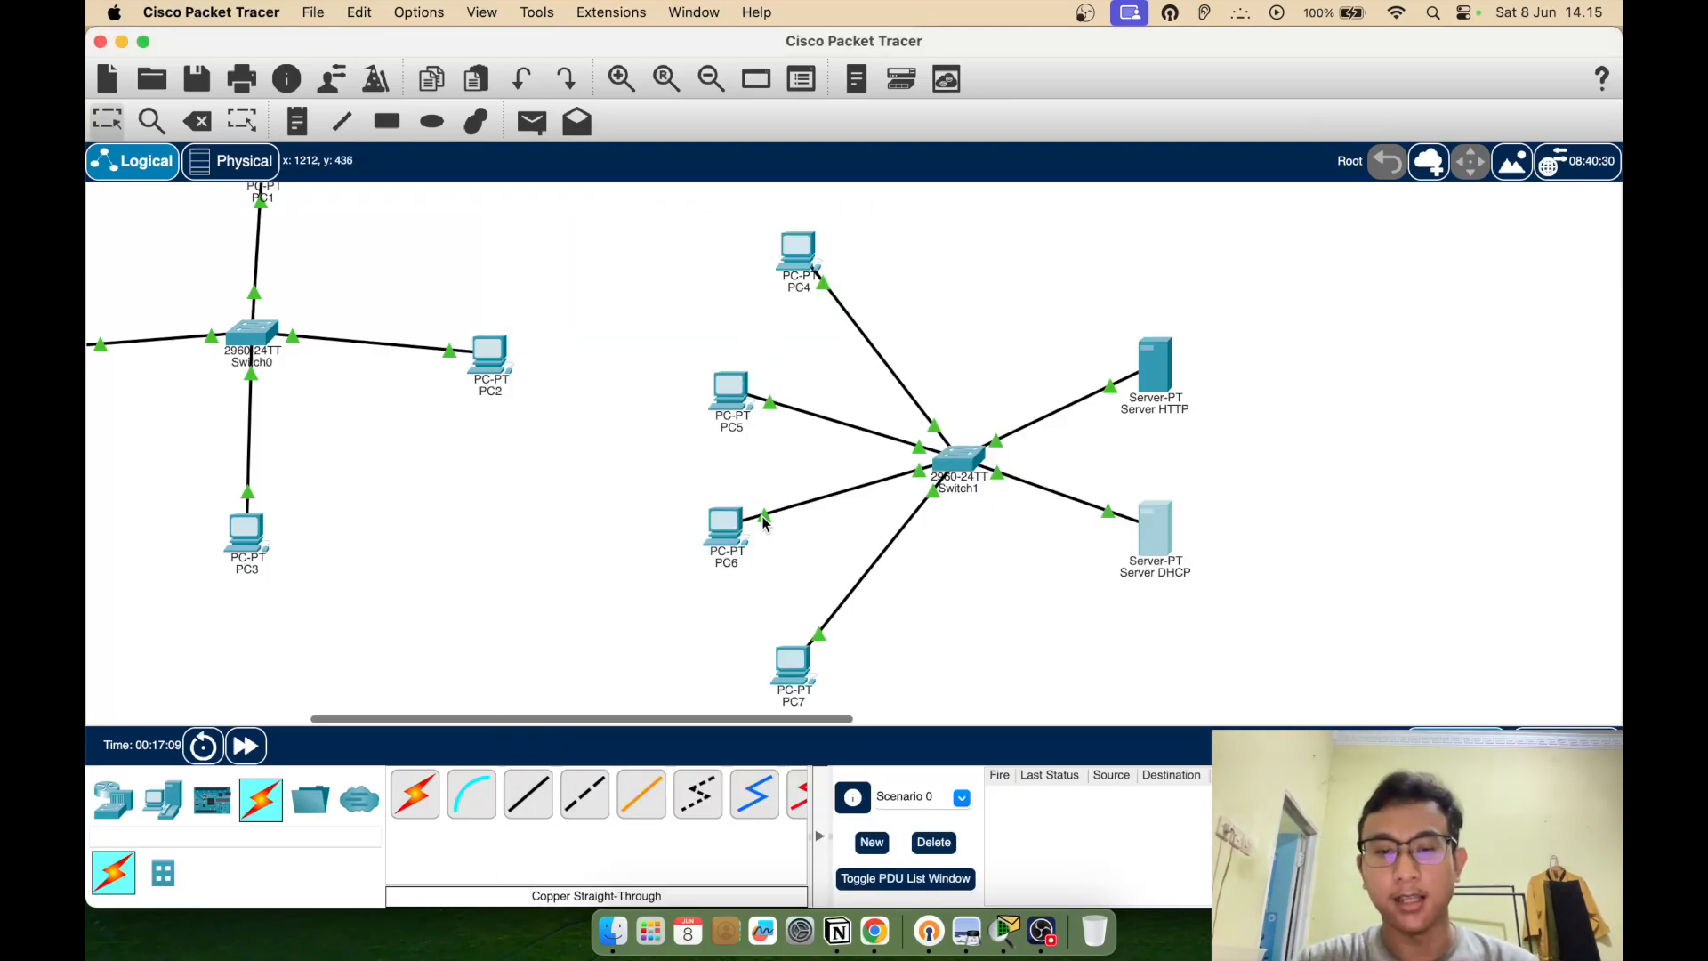
Switch PC4's FastEthernet0 IP configuration from Static to DHCP
mouse_move(803, 257)
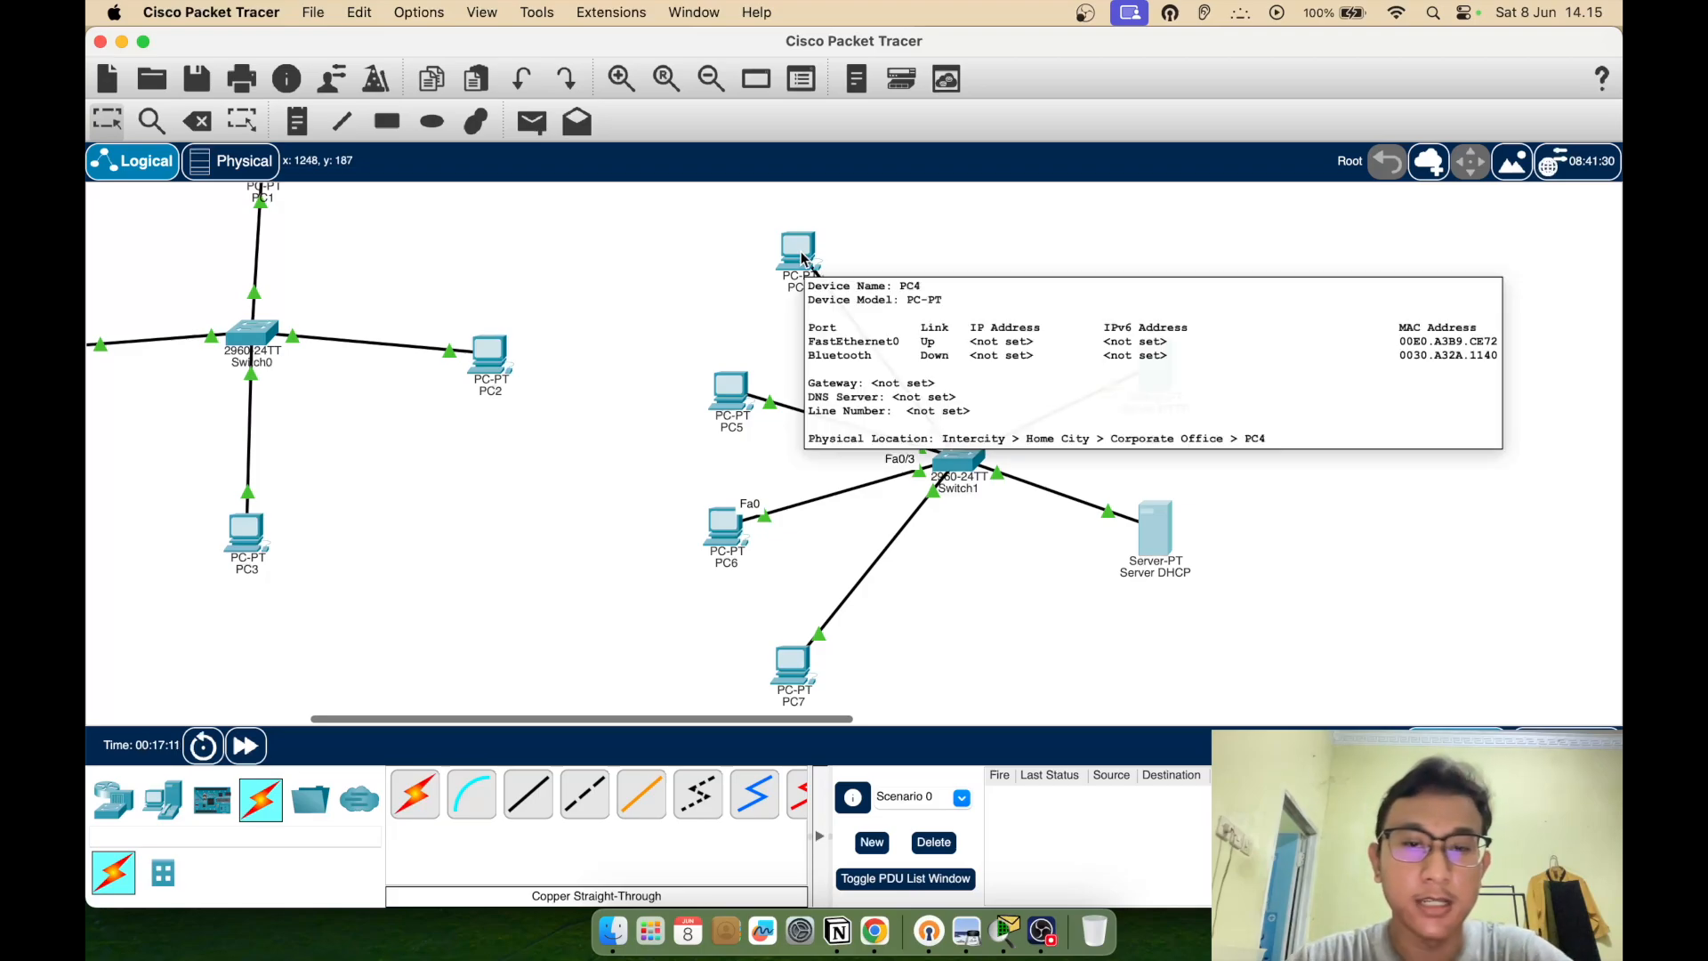
left_click(798, 240)
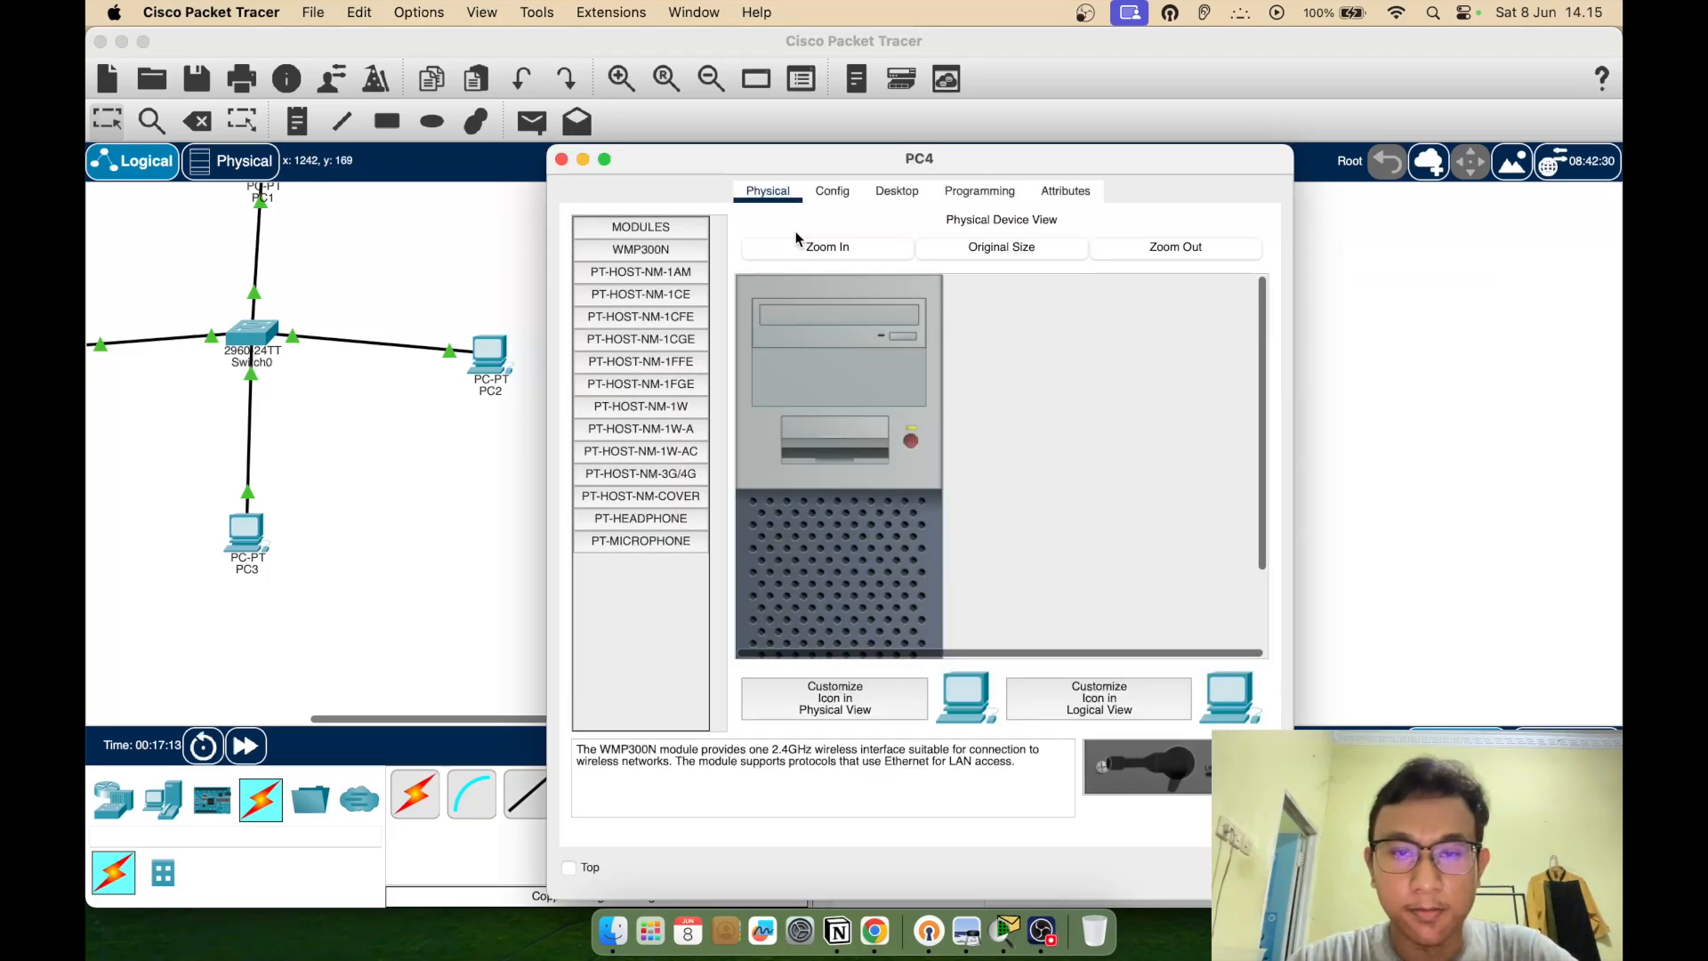
left_click(895, 190)
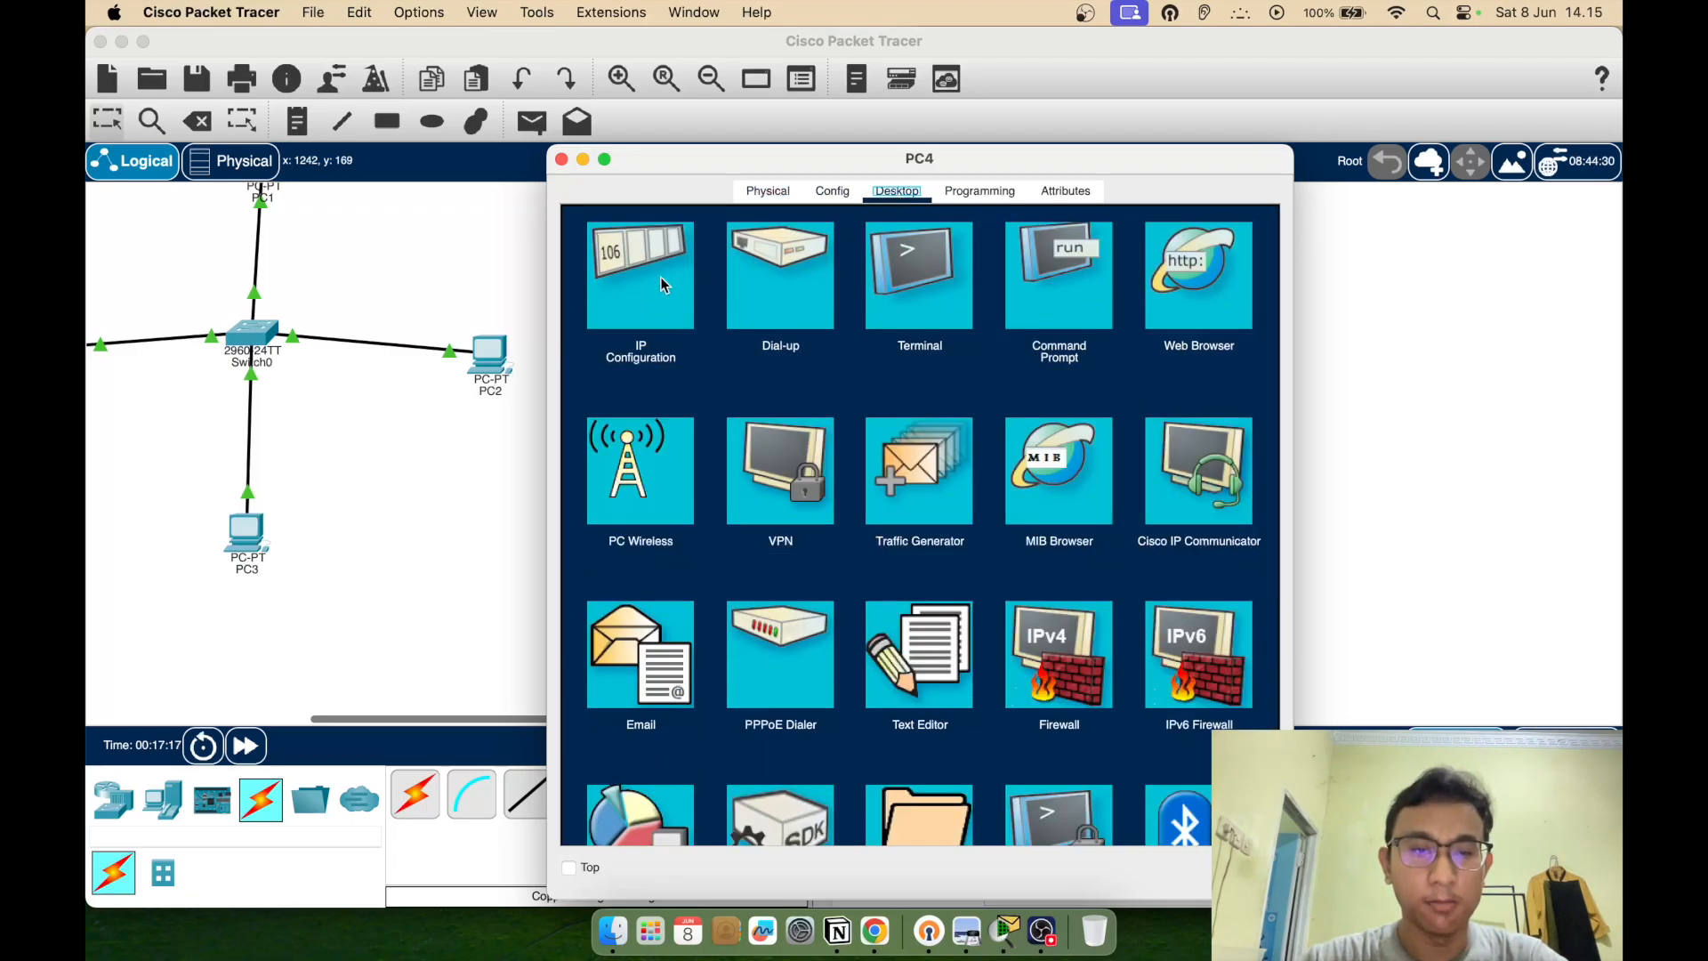
left_click(663, 285)
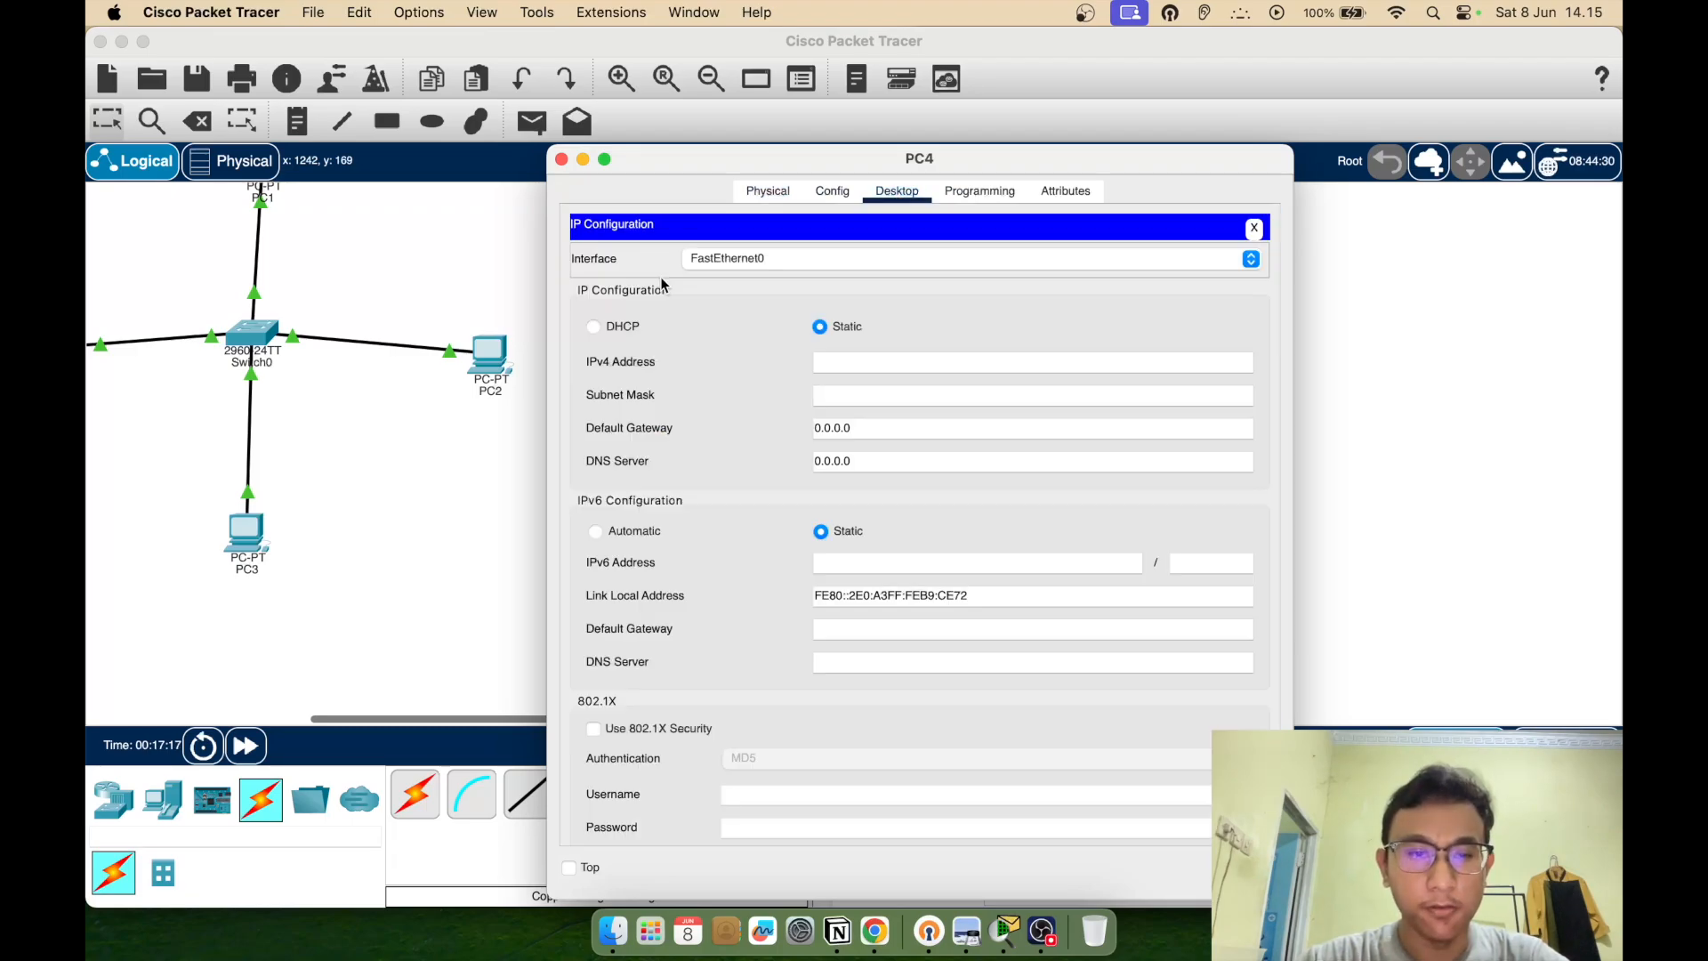
left_click(634, 329)
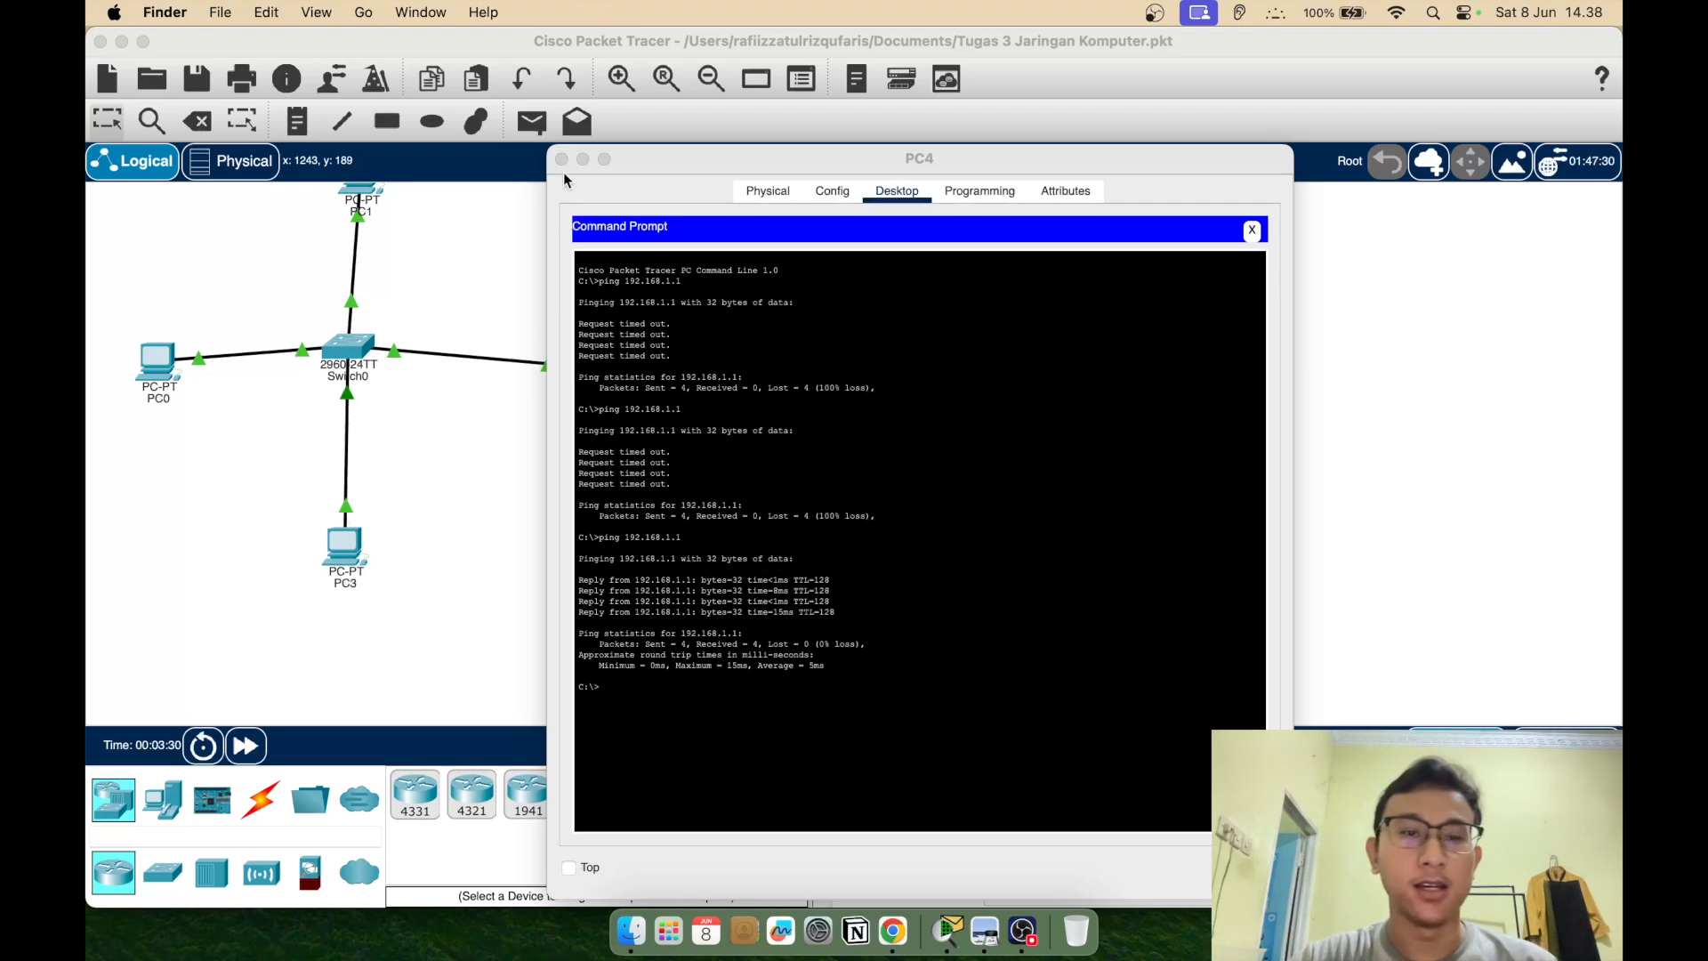
Close PC4's Command Prompt and its device window
left_click(1216, 245)
left_click(1252, 230)
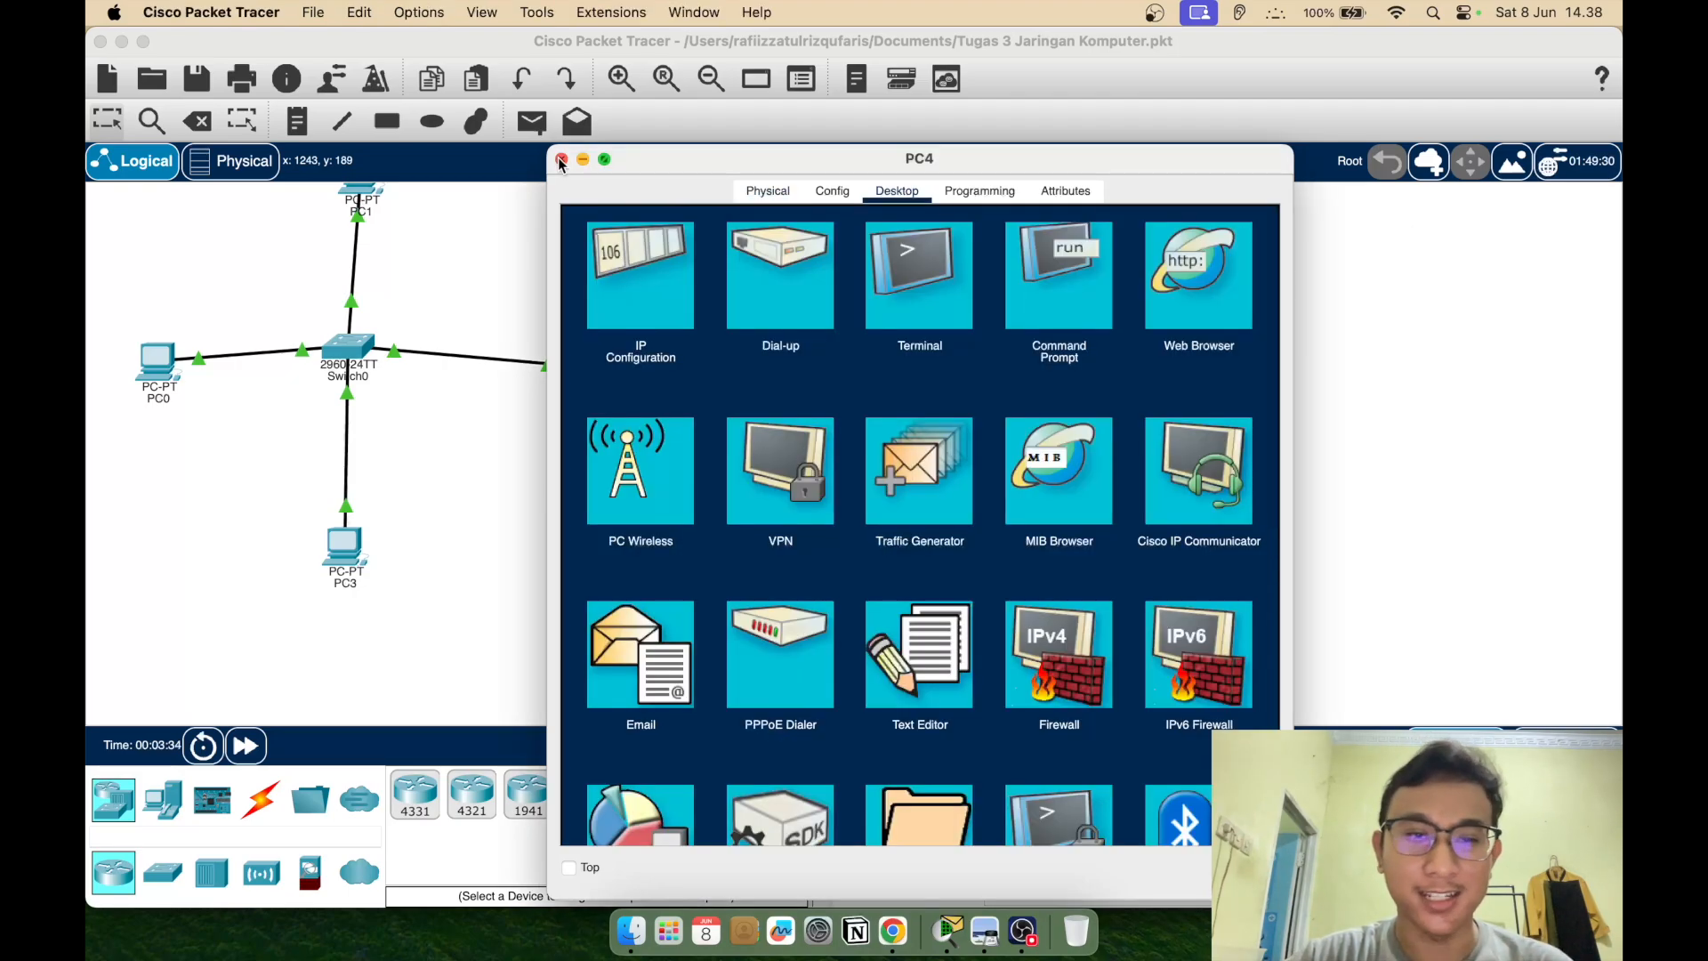
left_click(562, 158)
Switch PC5's IP configuration to DHCP and close its window
left_click(828, 418)
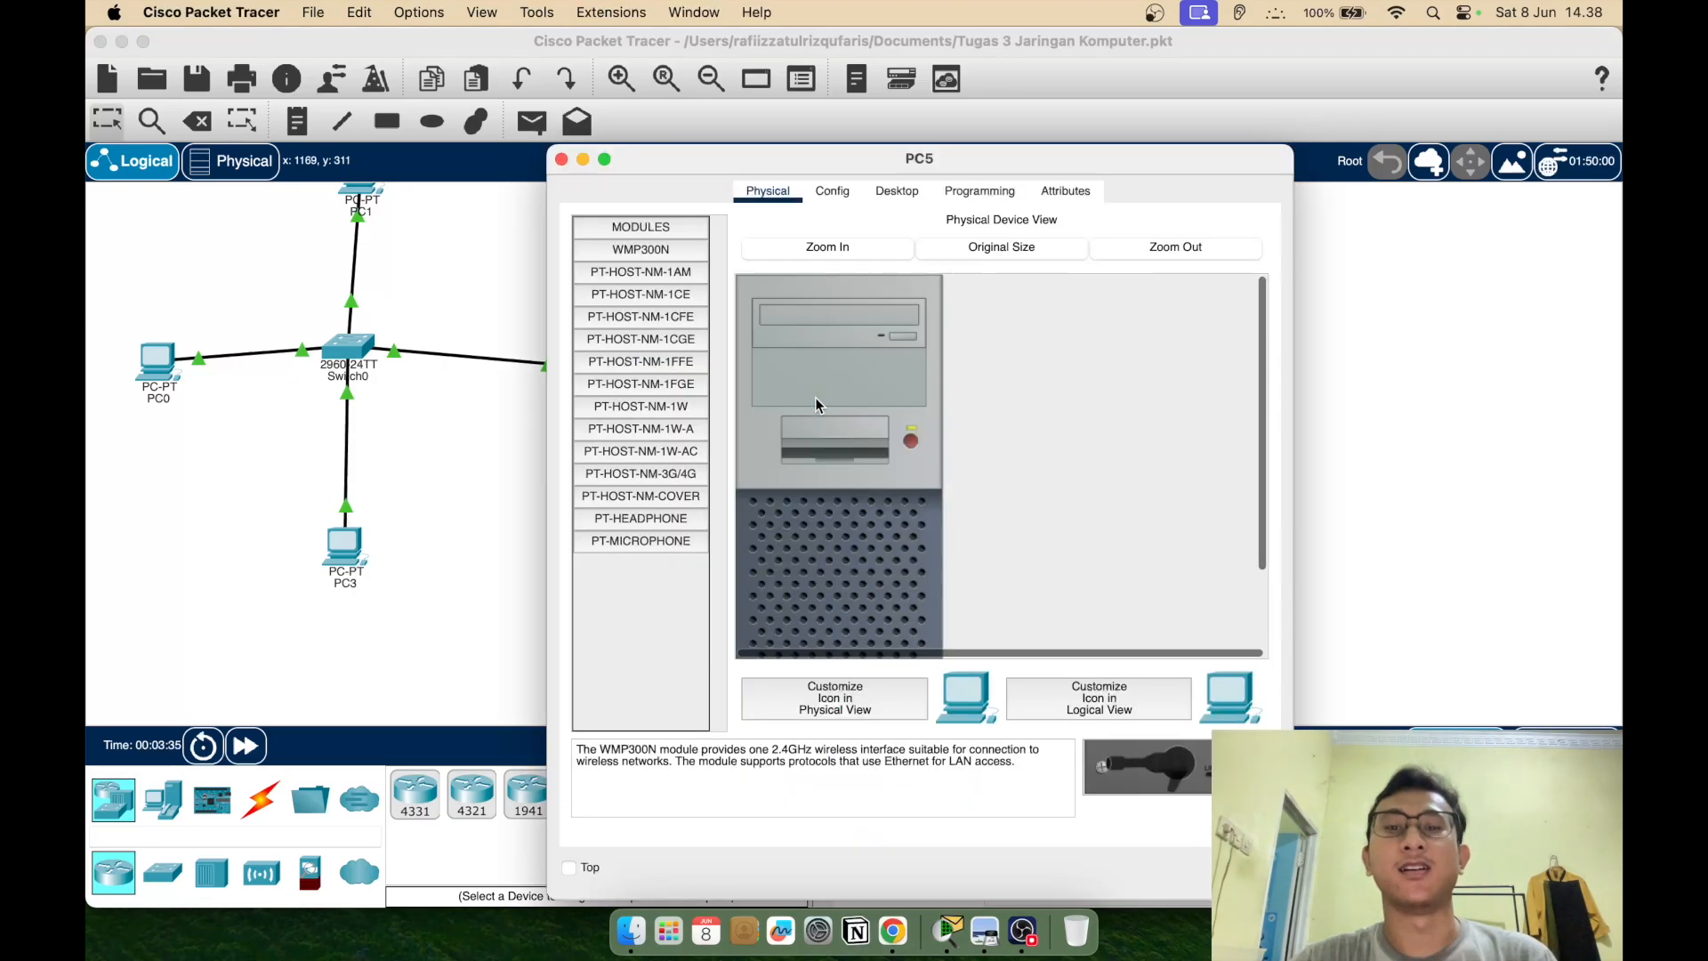
left_click(922, 194)
left_click(616, 274)
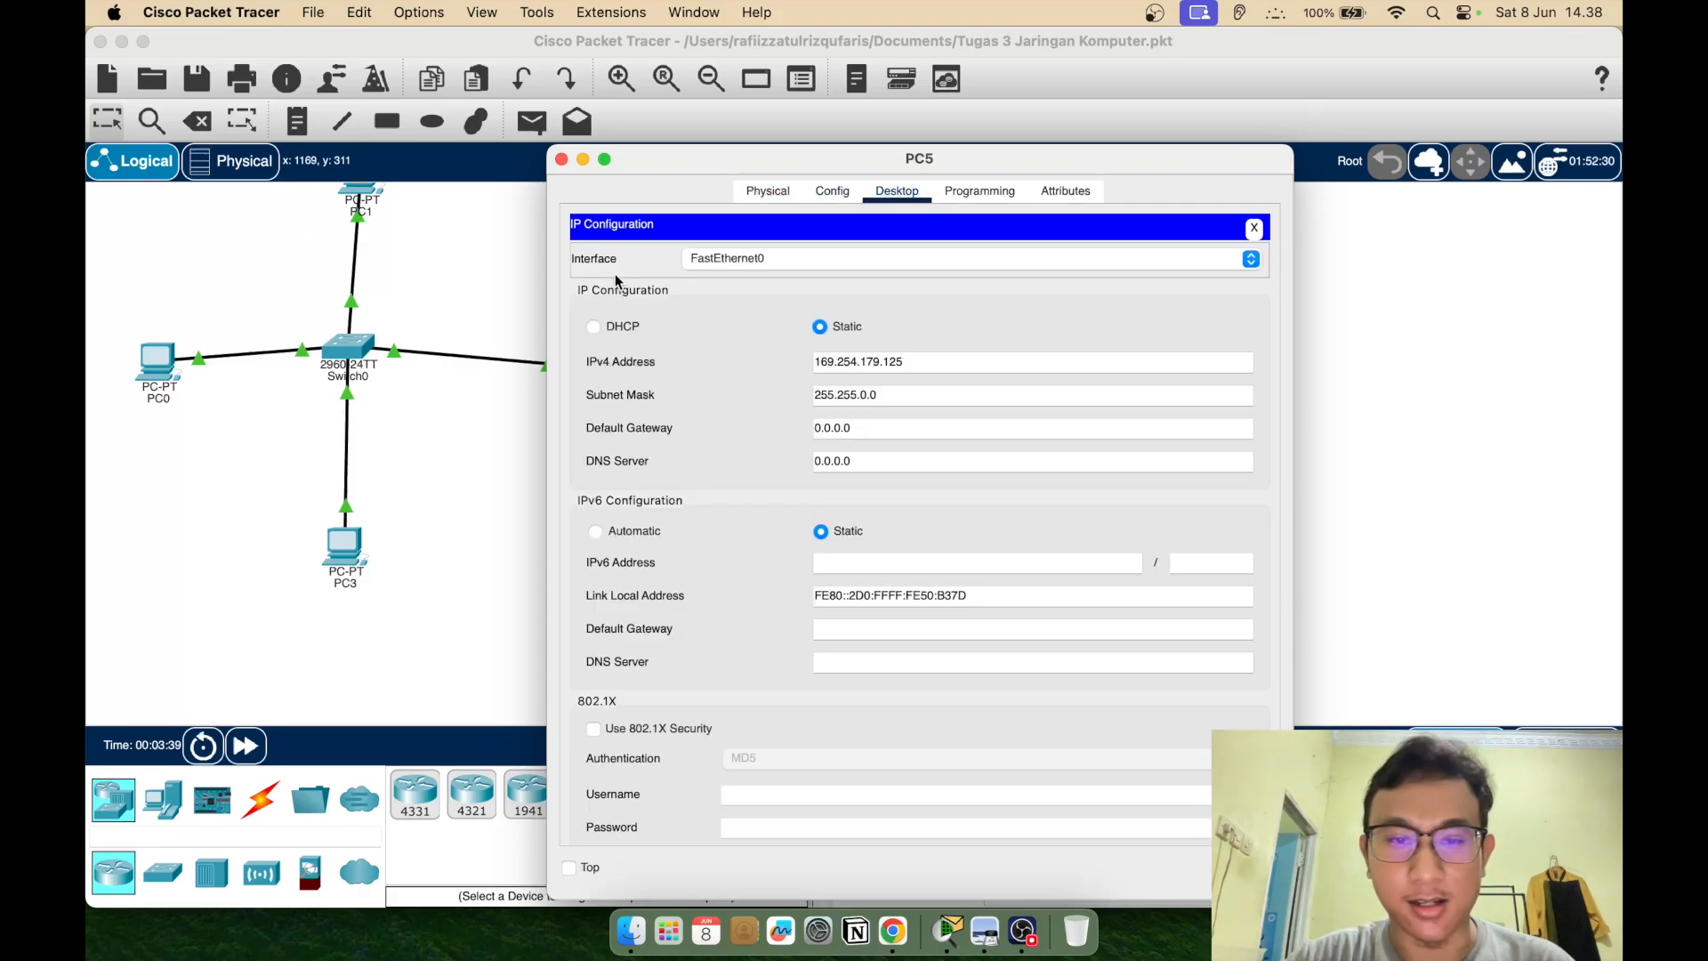
left_click(625, 327)
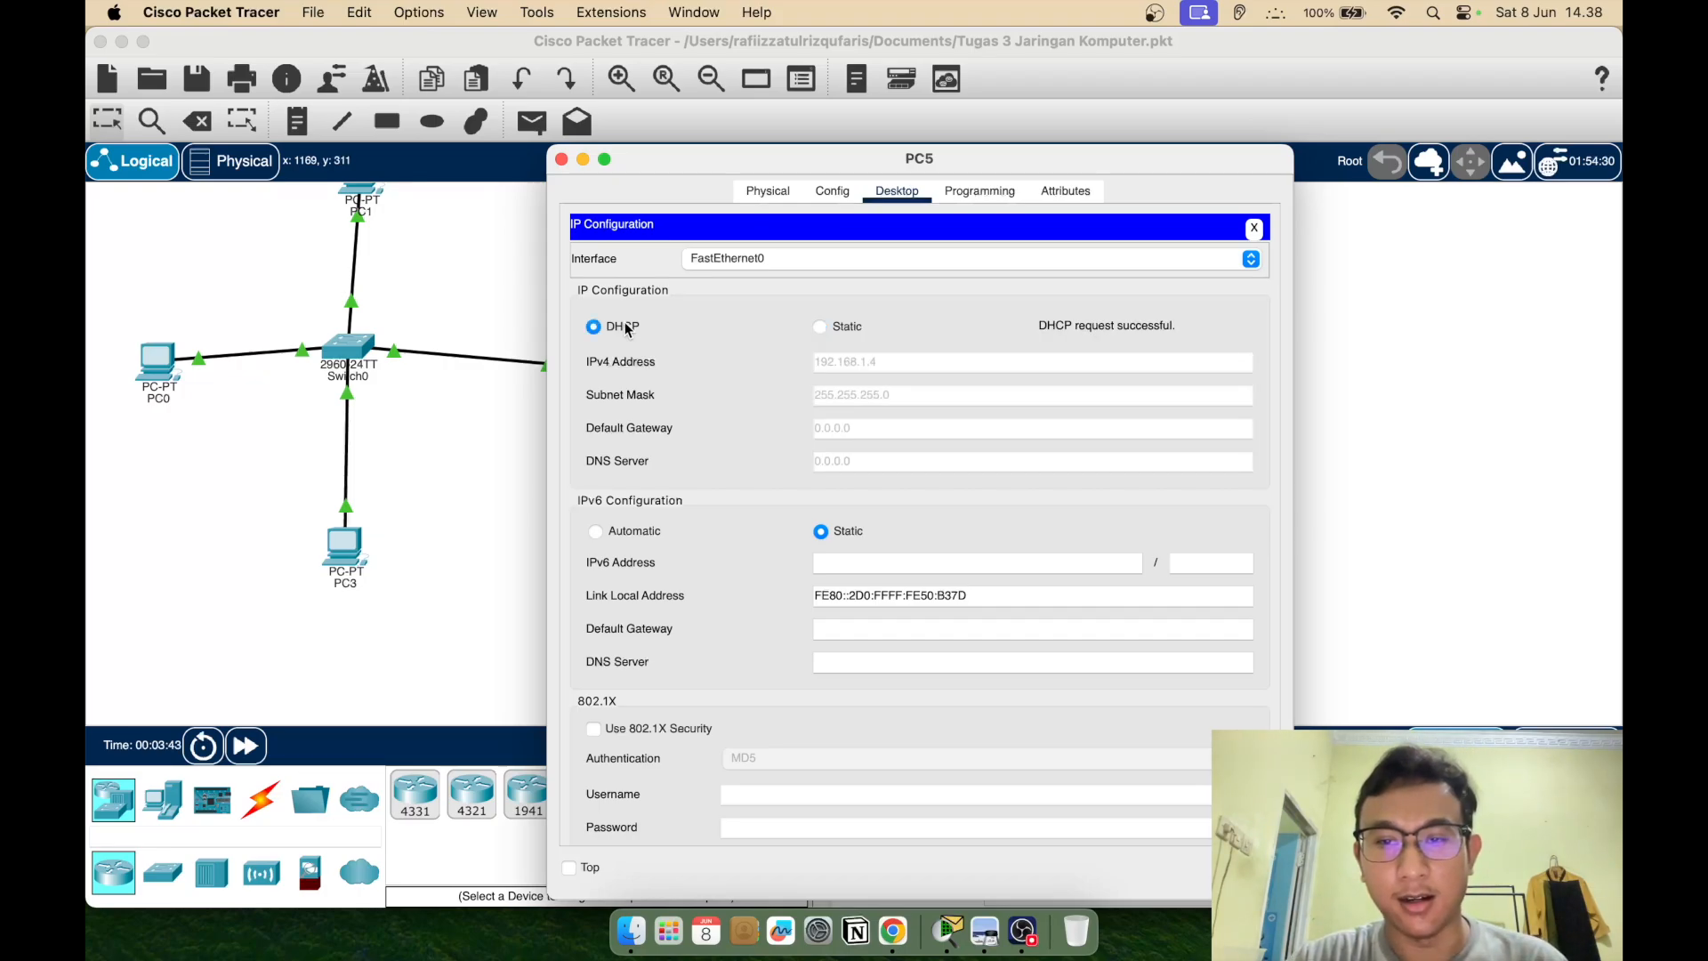
left_click(562, 161)
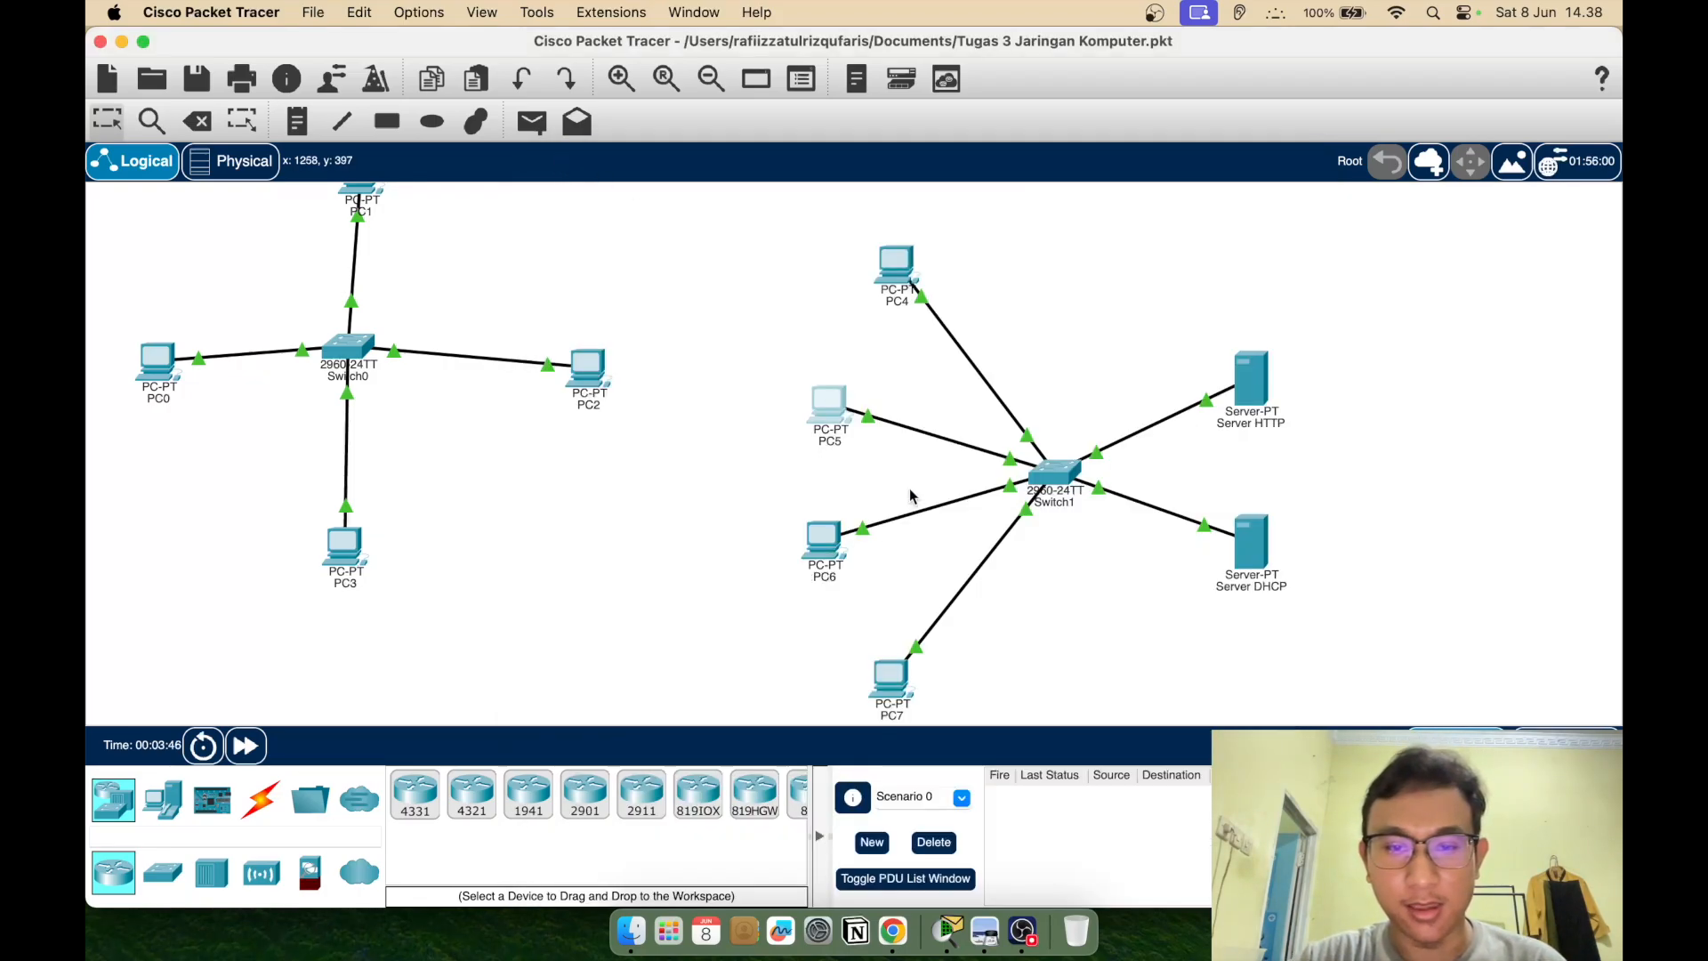
Switch PC6's FastEthernet0 IP configuration to DHCP
left_click(822, 544)
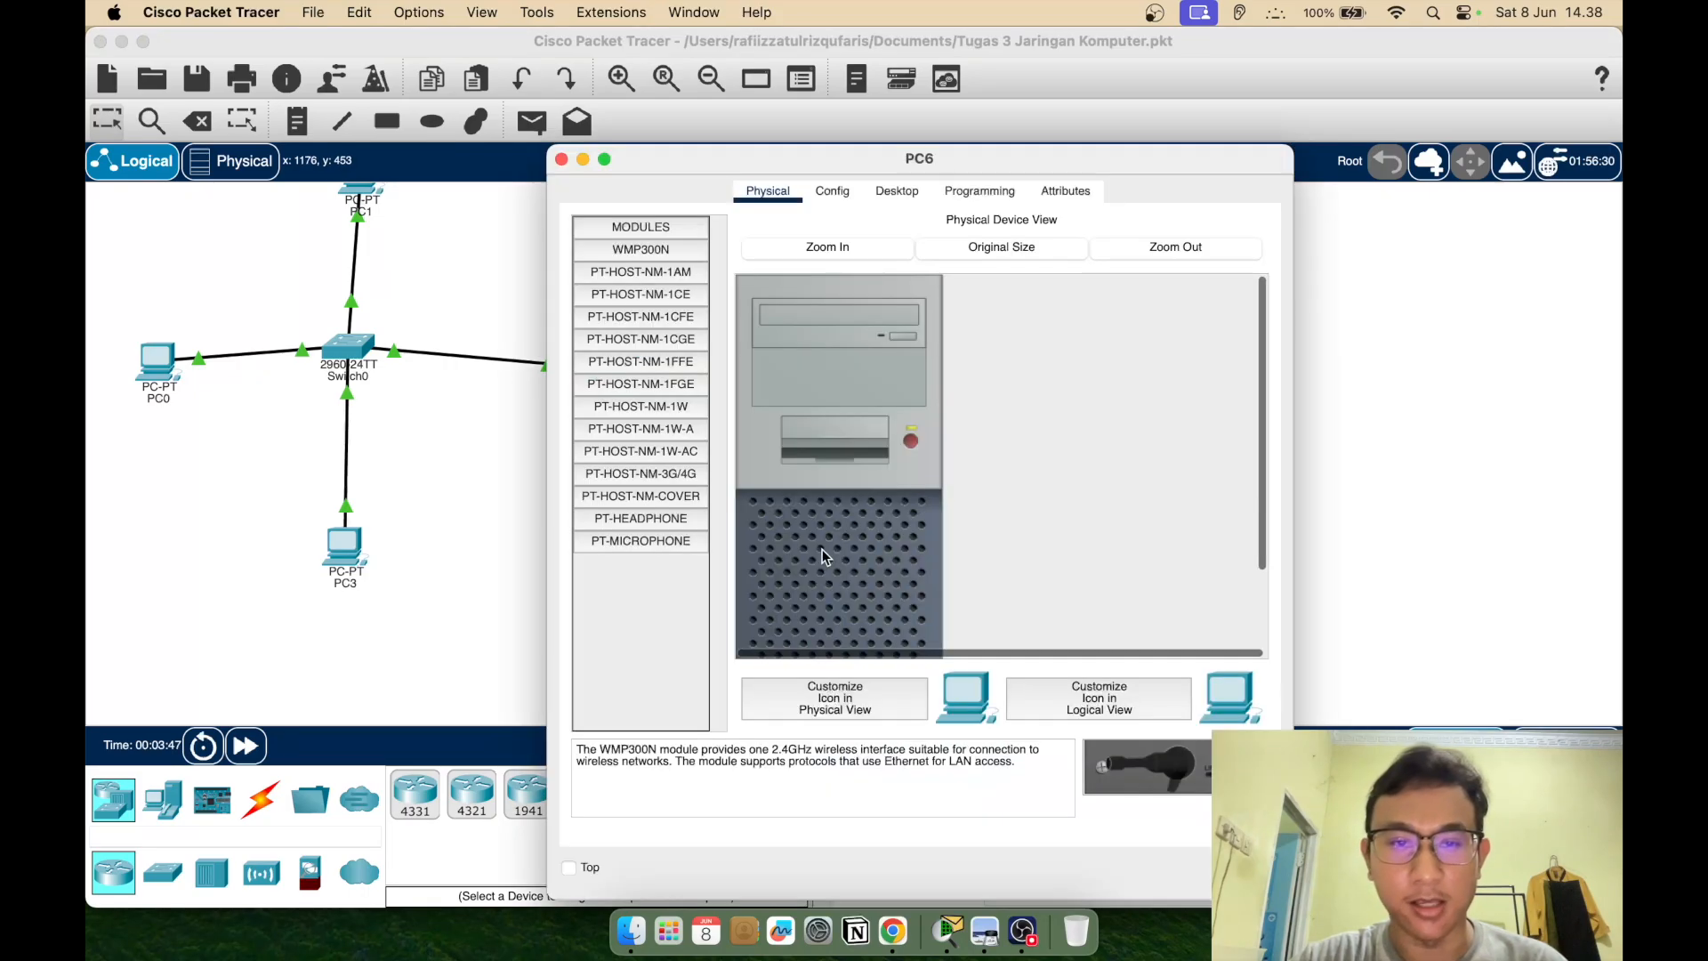
left_click(896, 191)
left_click(631, 279)
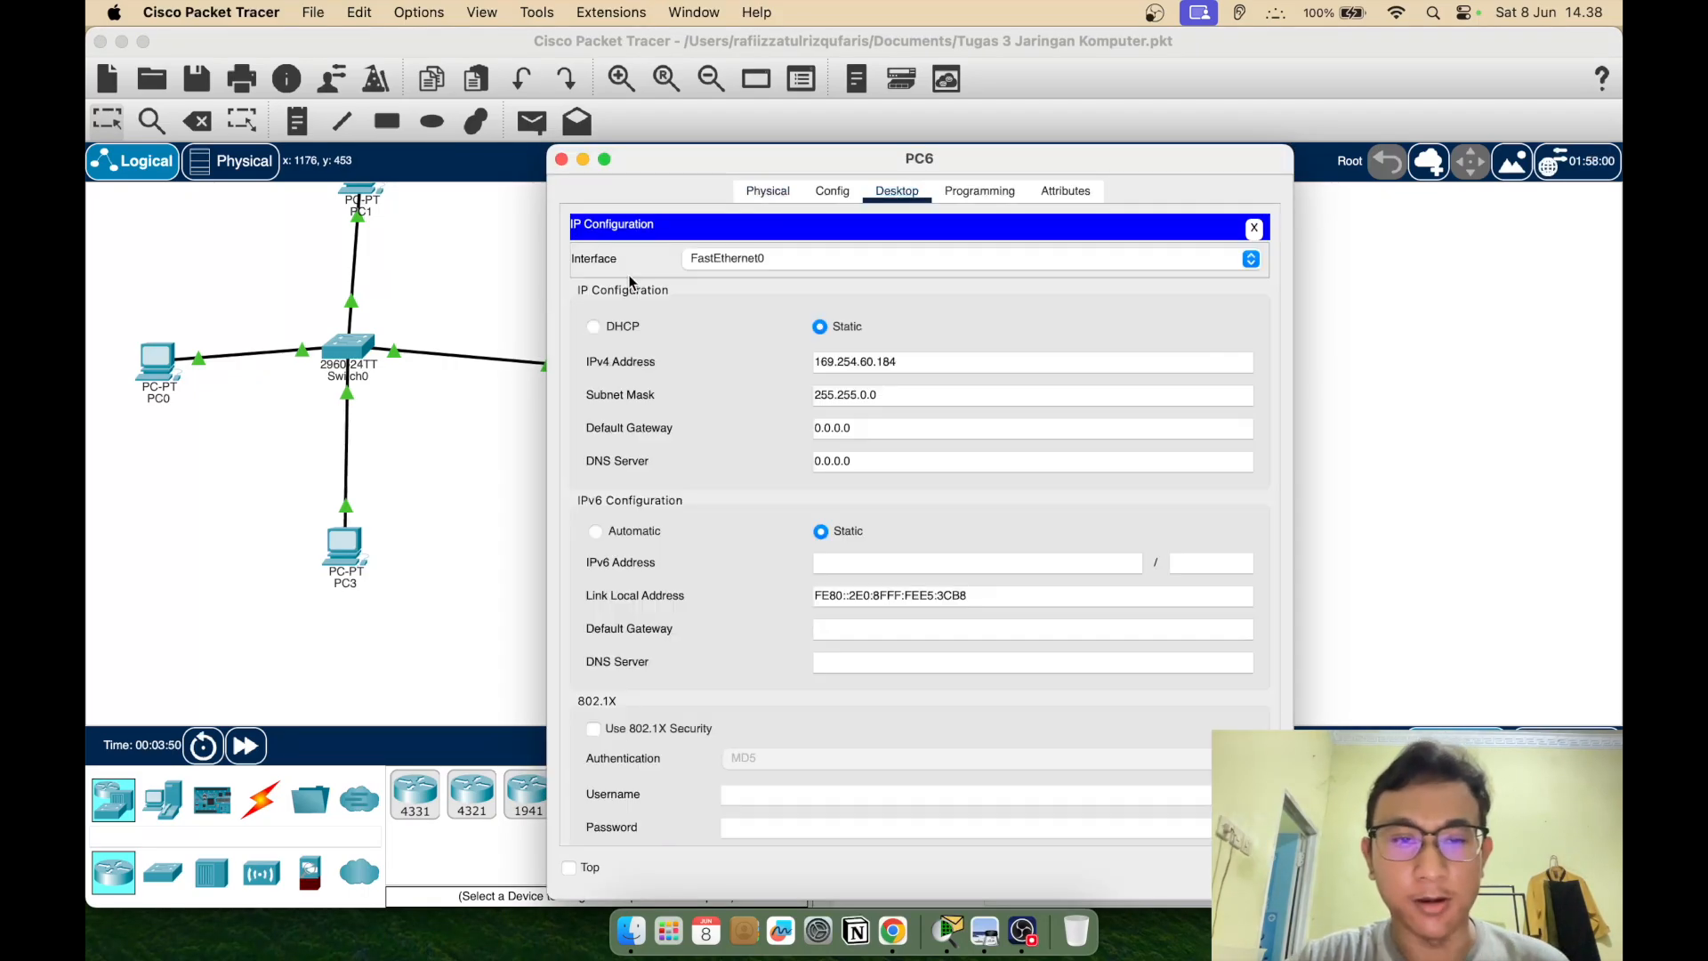
left_click(609, 329)
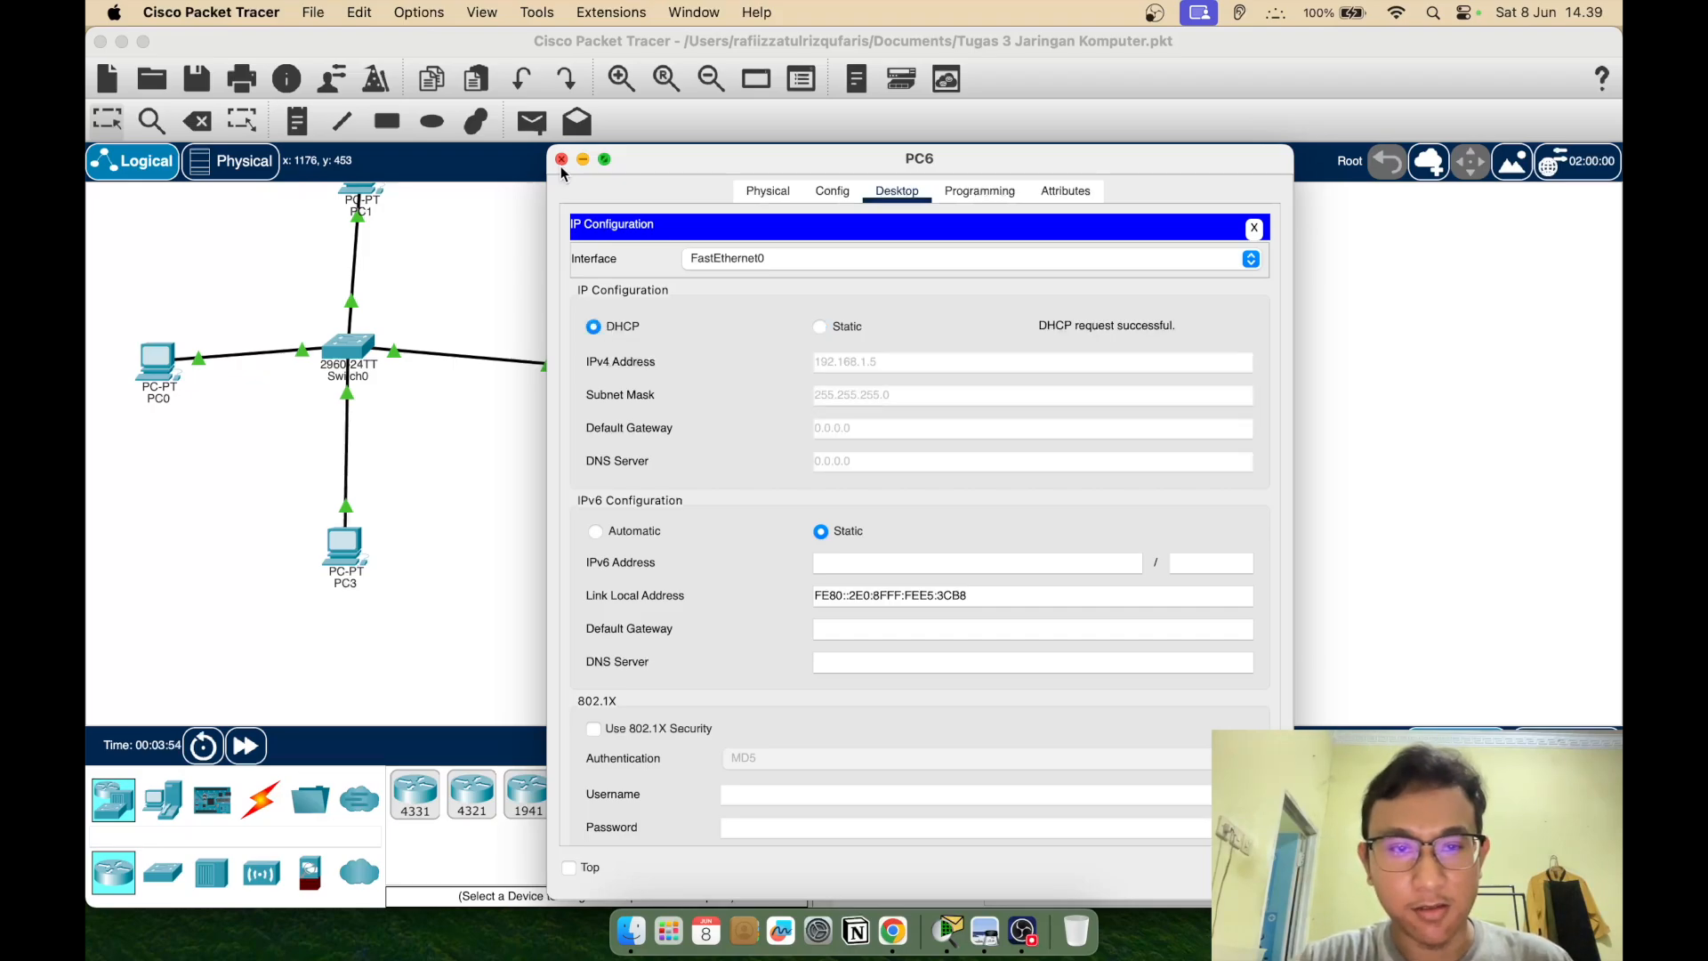
Close PC6's window, switch PC7's FastEthernet0 IP configuration to DHCP, and close its window
left_click(562, 159)
left_click(890, 685)
left_click(896, 190)
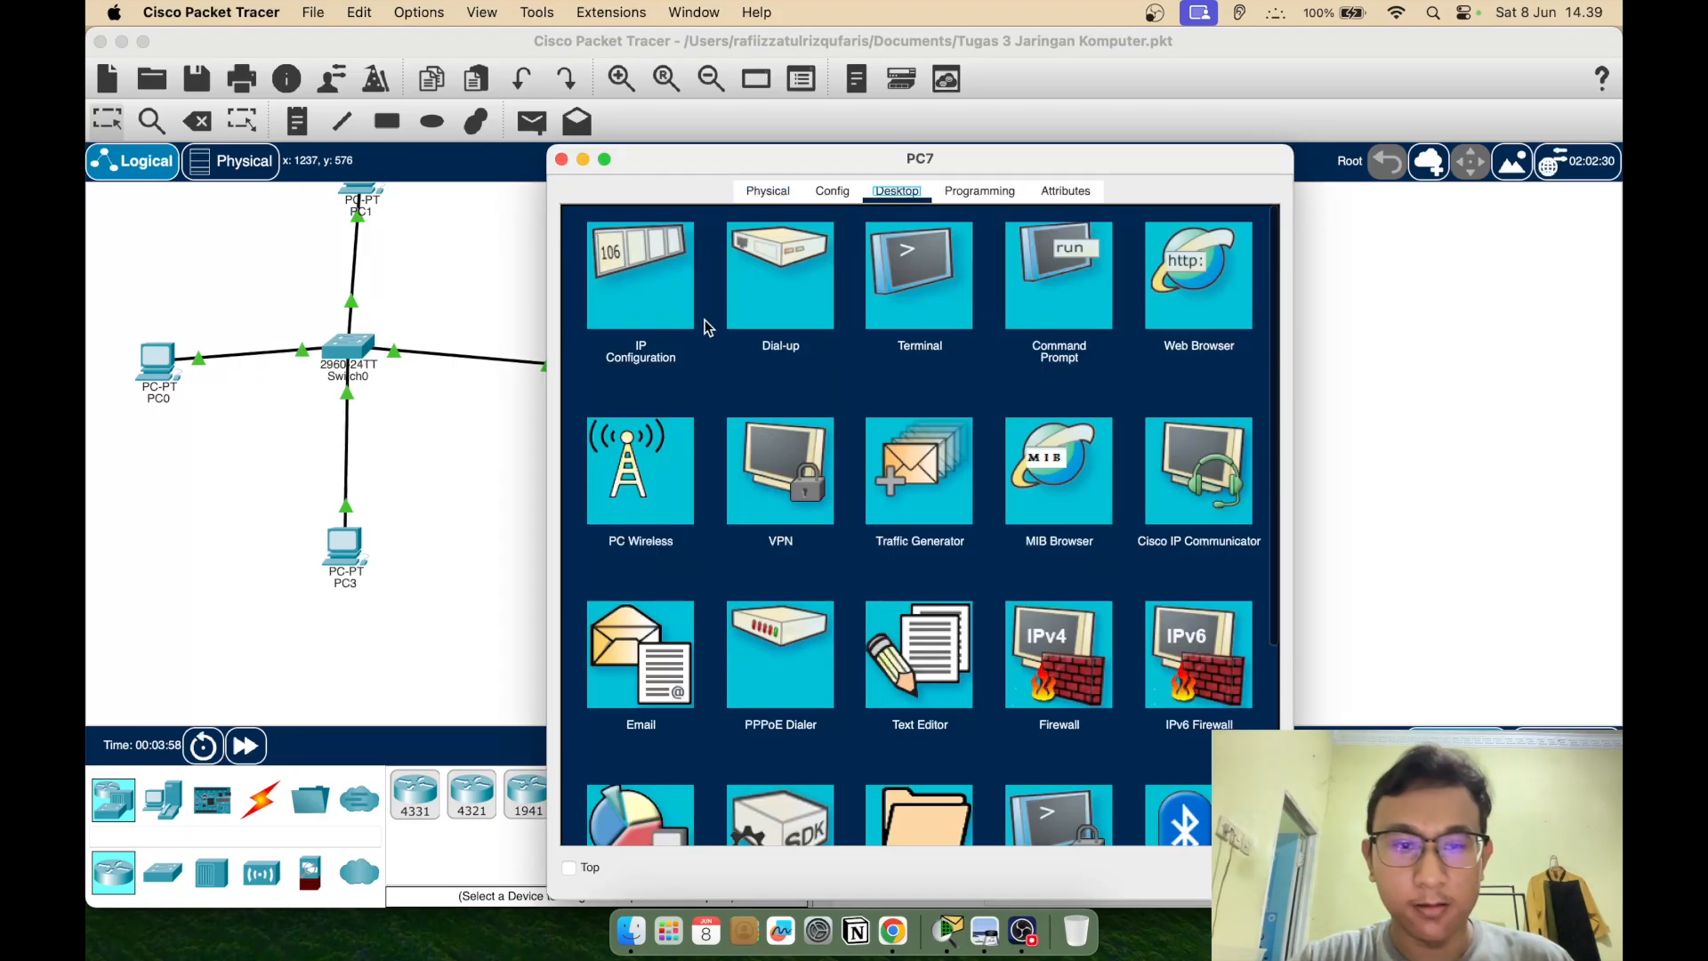
left_click(667, 303)
left_click(625, 329)
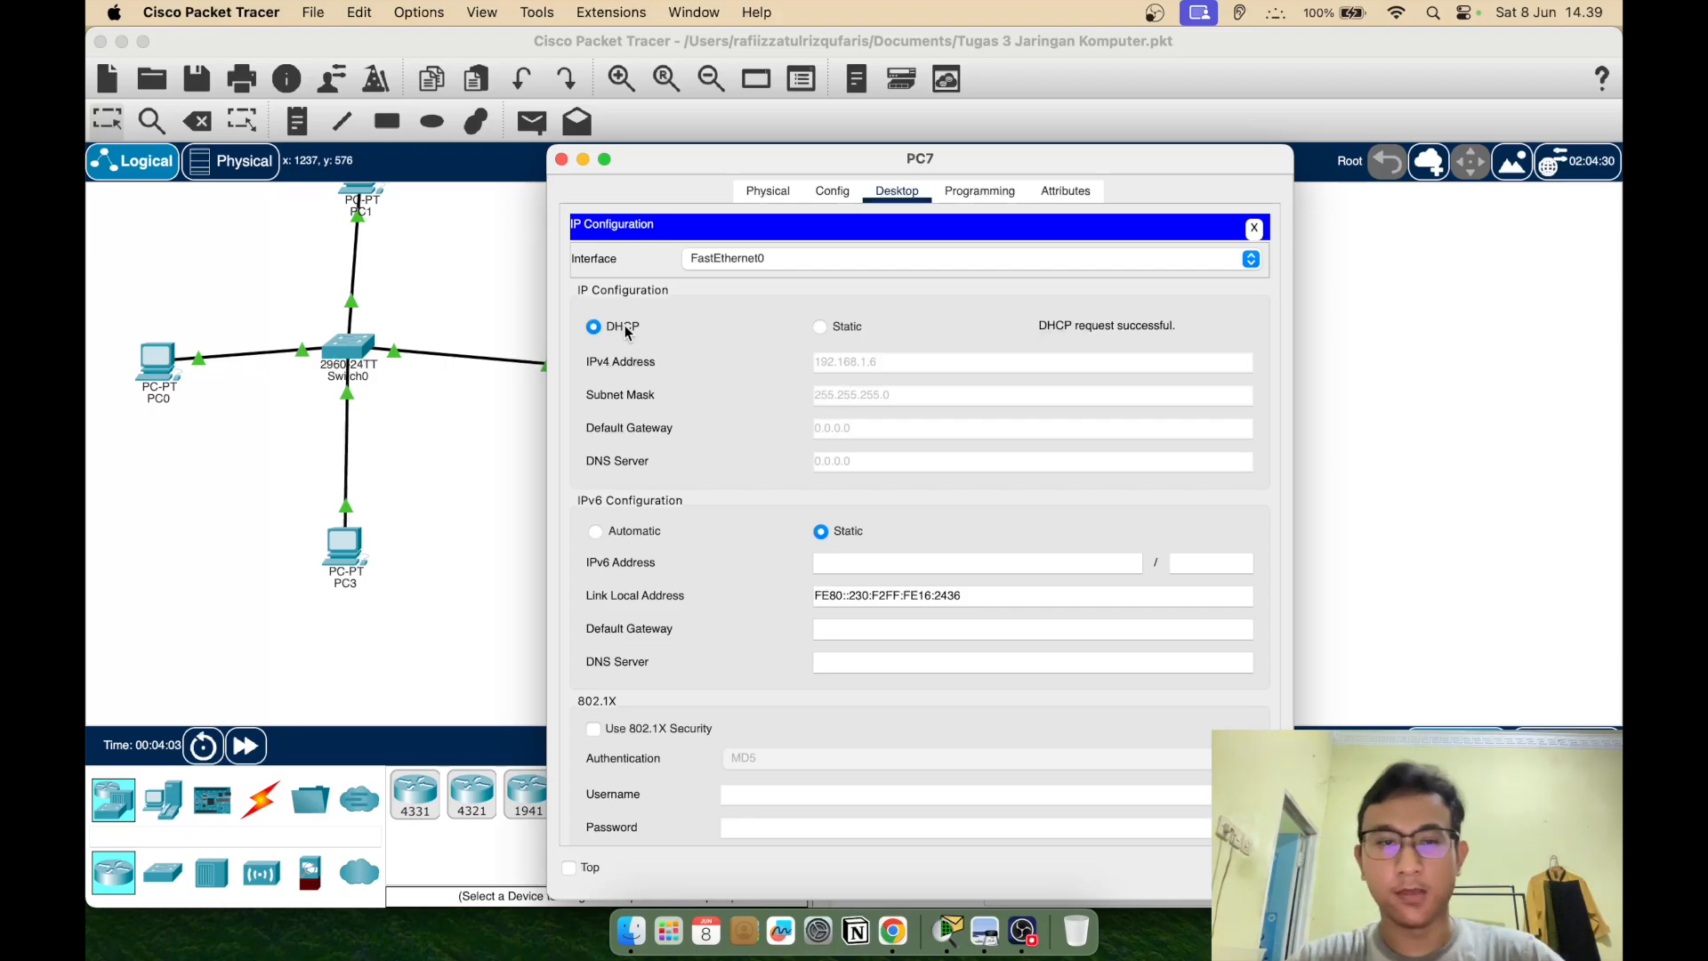
left_click(561, 159)
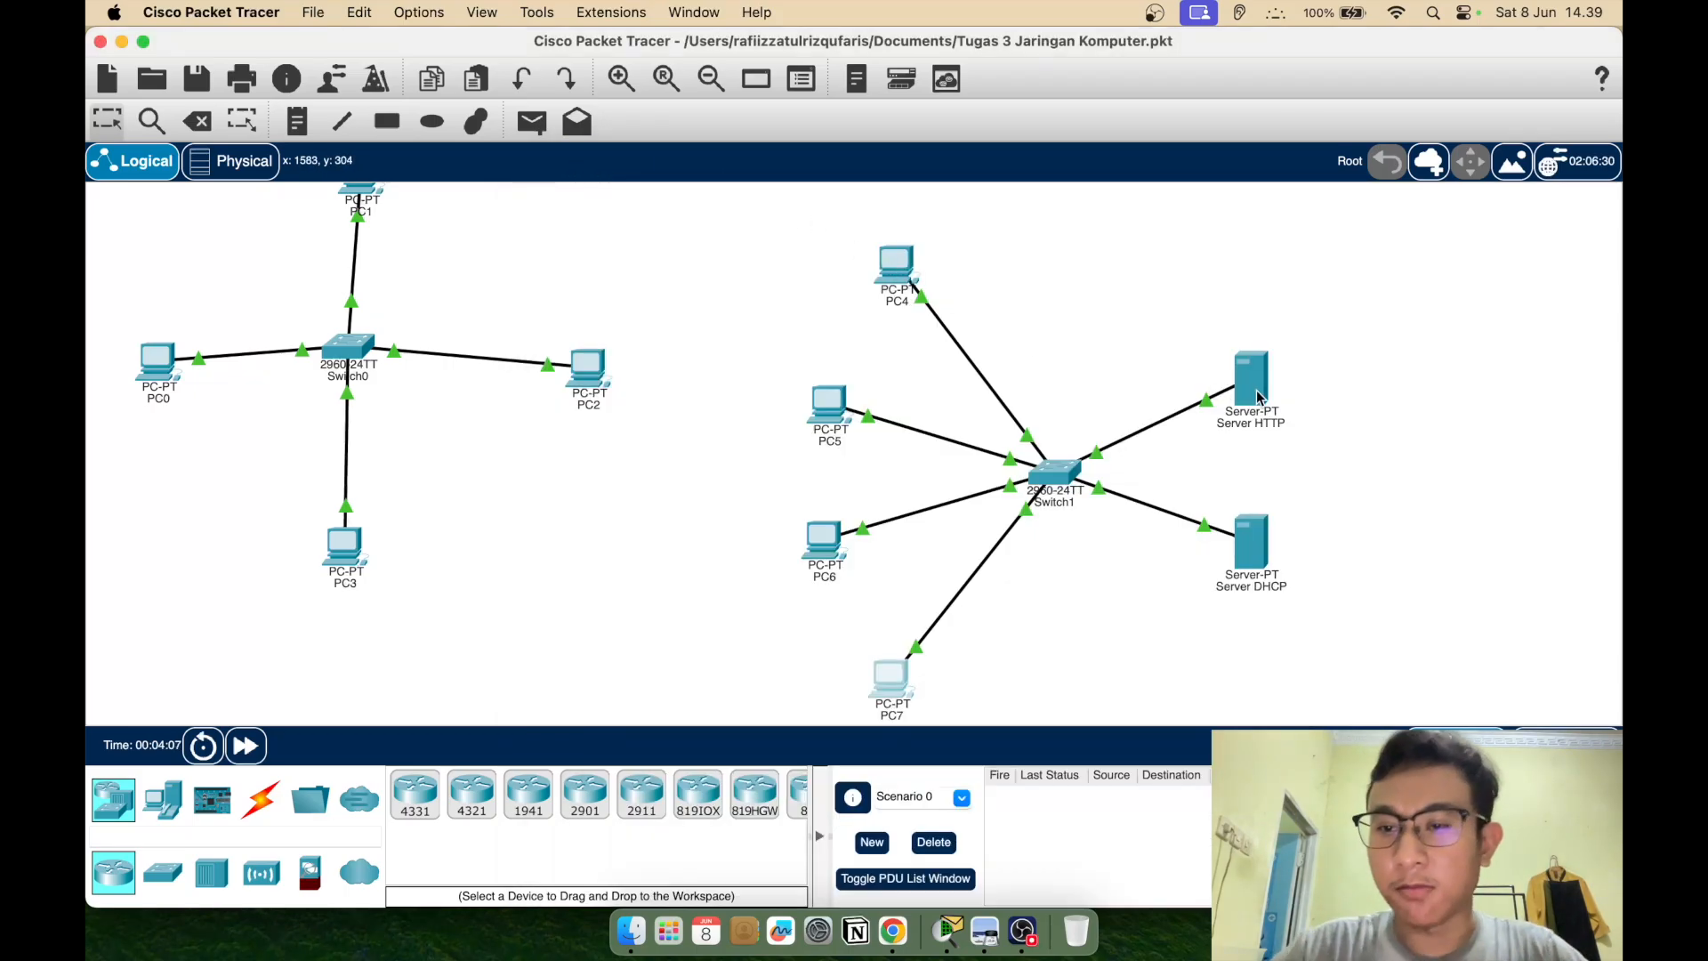
Check Server HTTP's IP address, load 192.168.1.1 in PC4's web browser, and close the PC4 window
mouse_move(1256, 392)
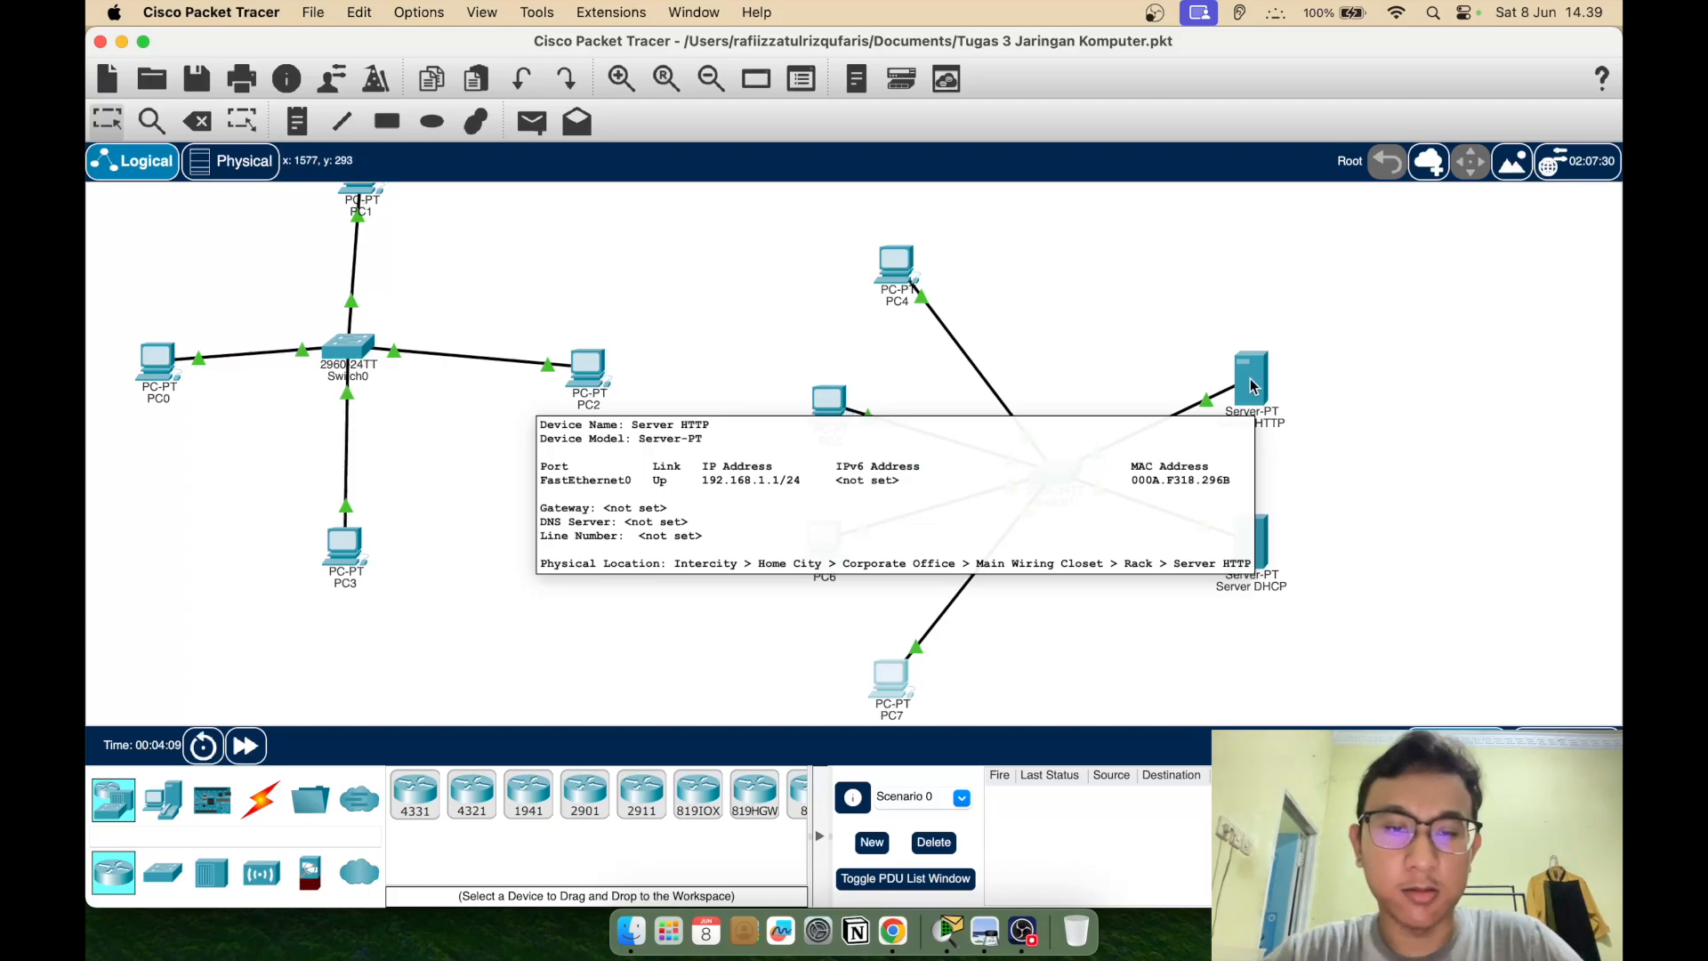
left_click(895, 261)
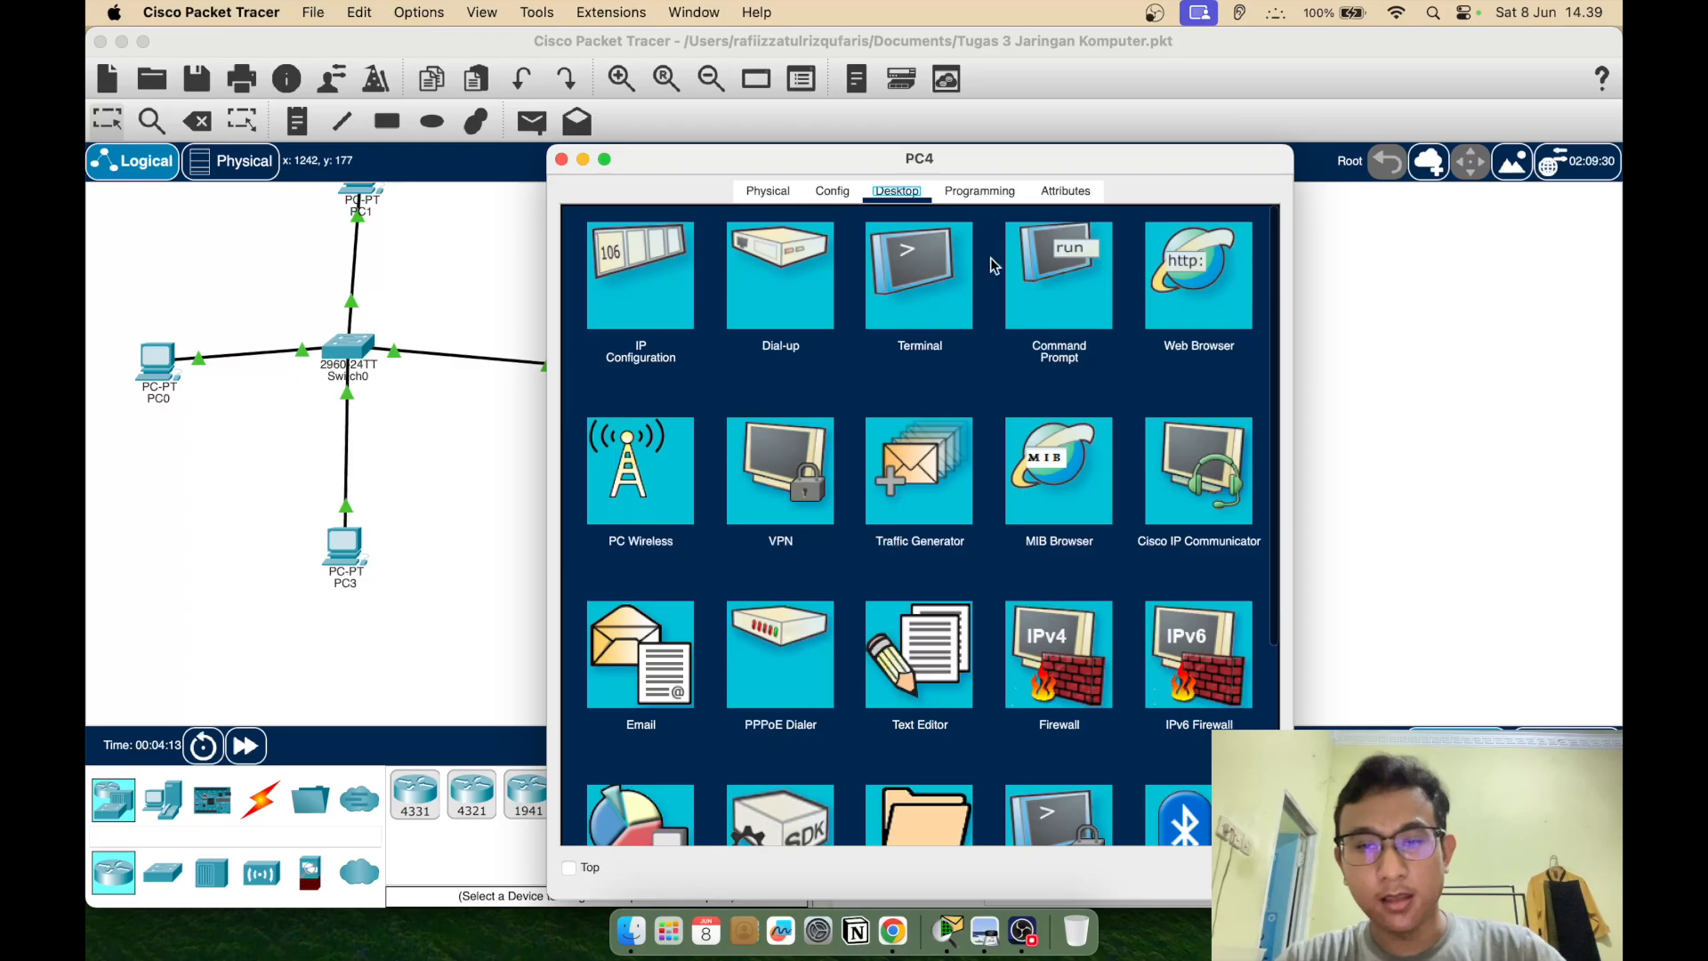
left_click(1180, 301)
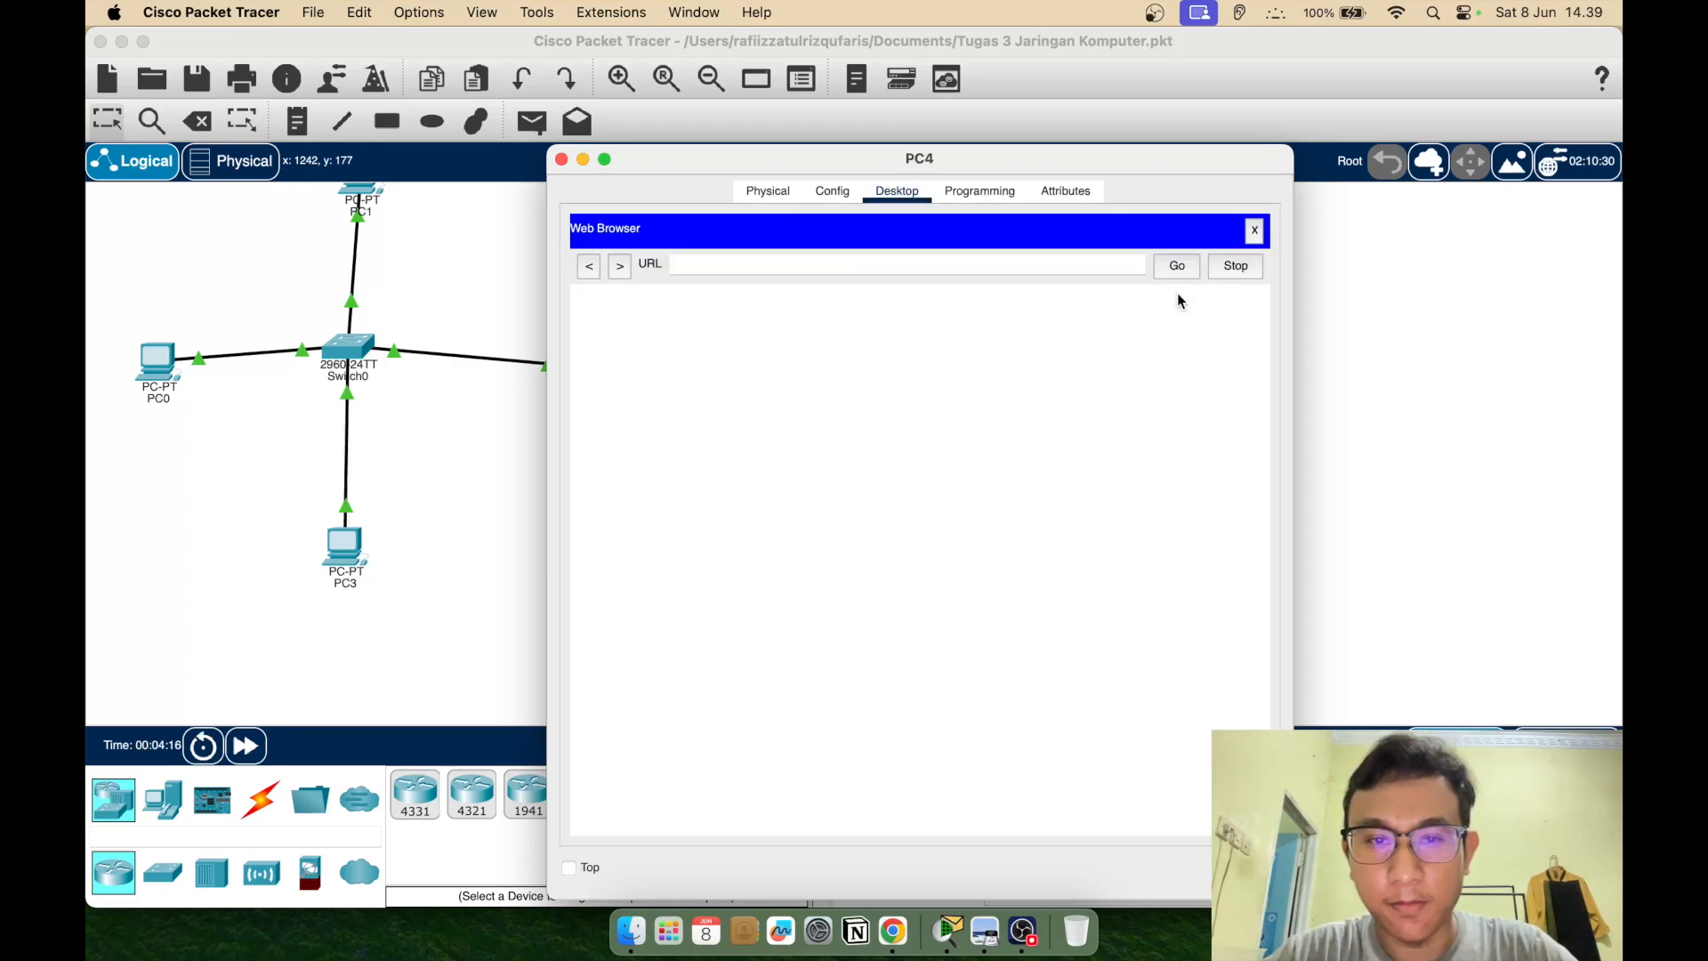
left_click(1041, 263)
type("192")
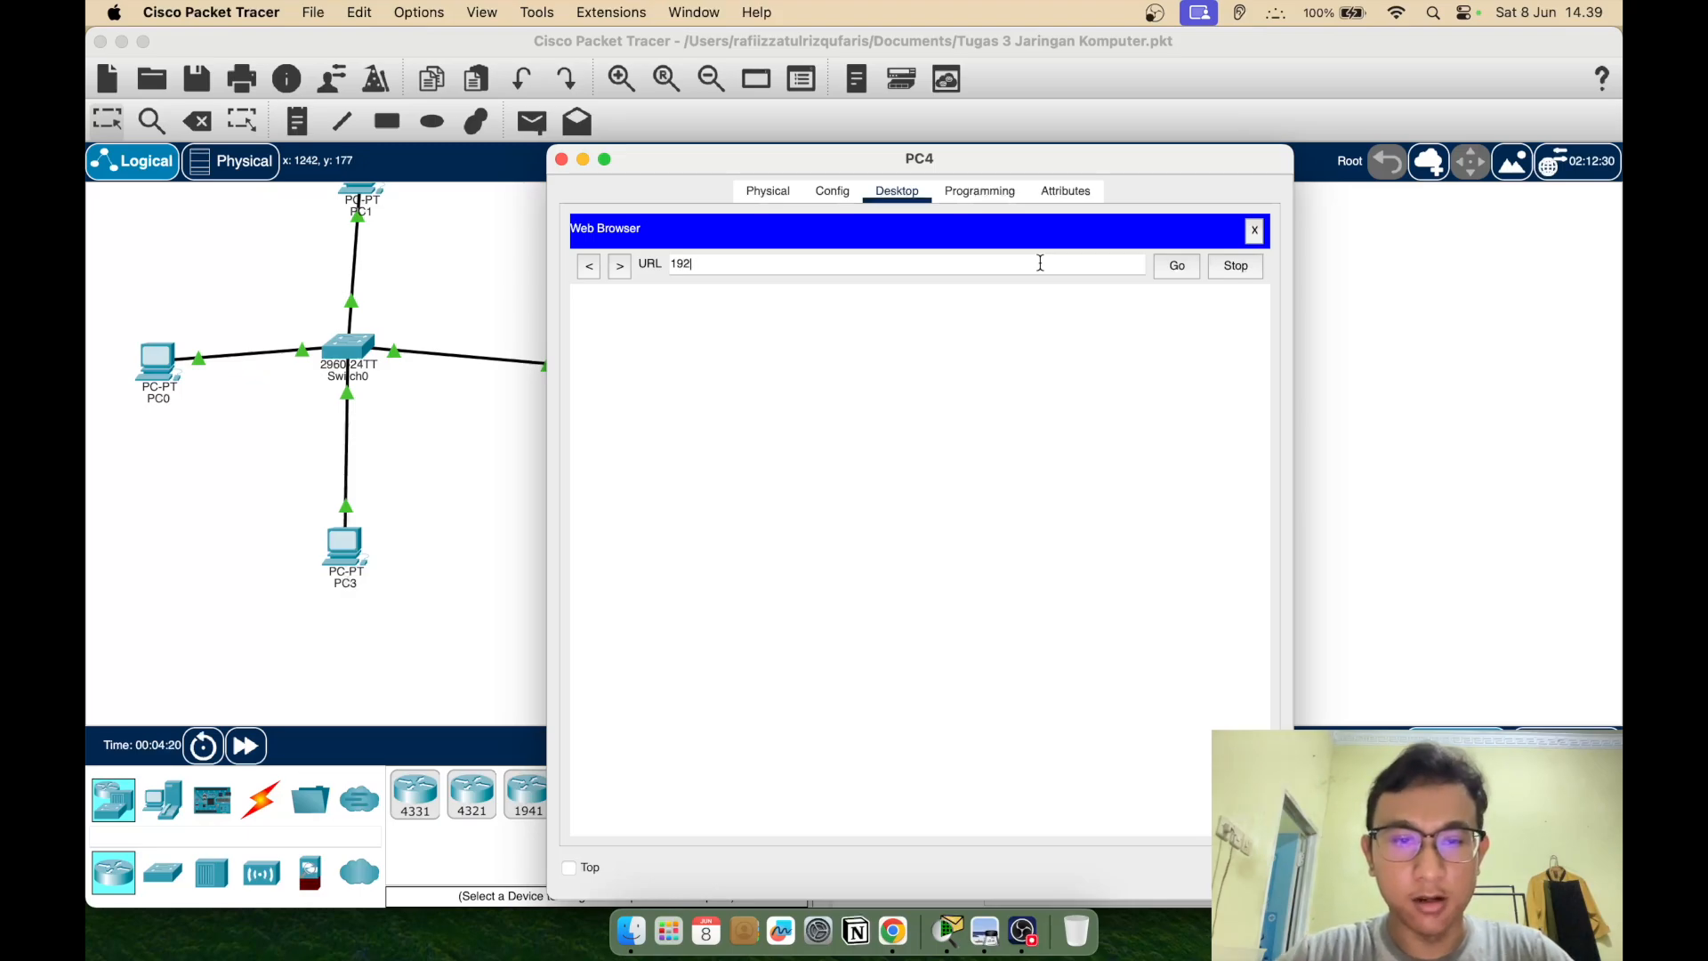
type(".168.1.1")
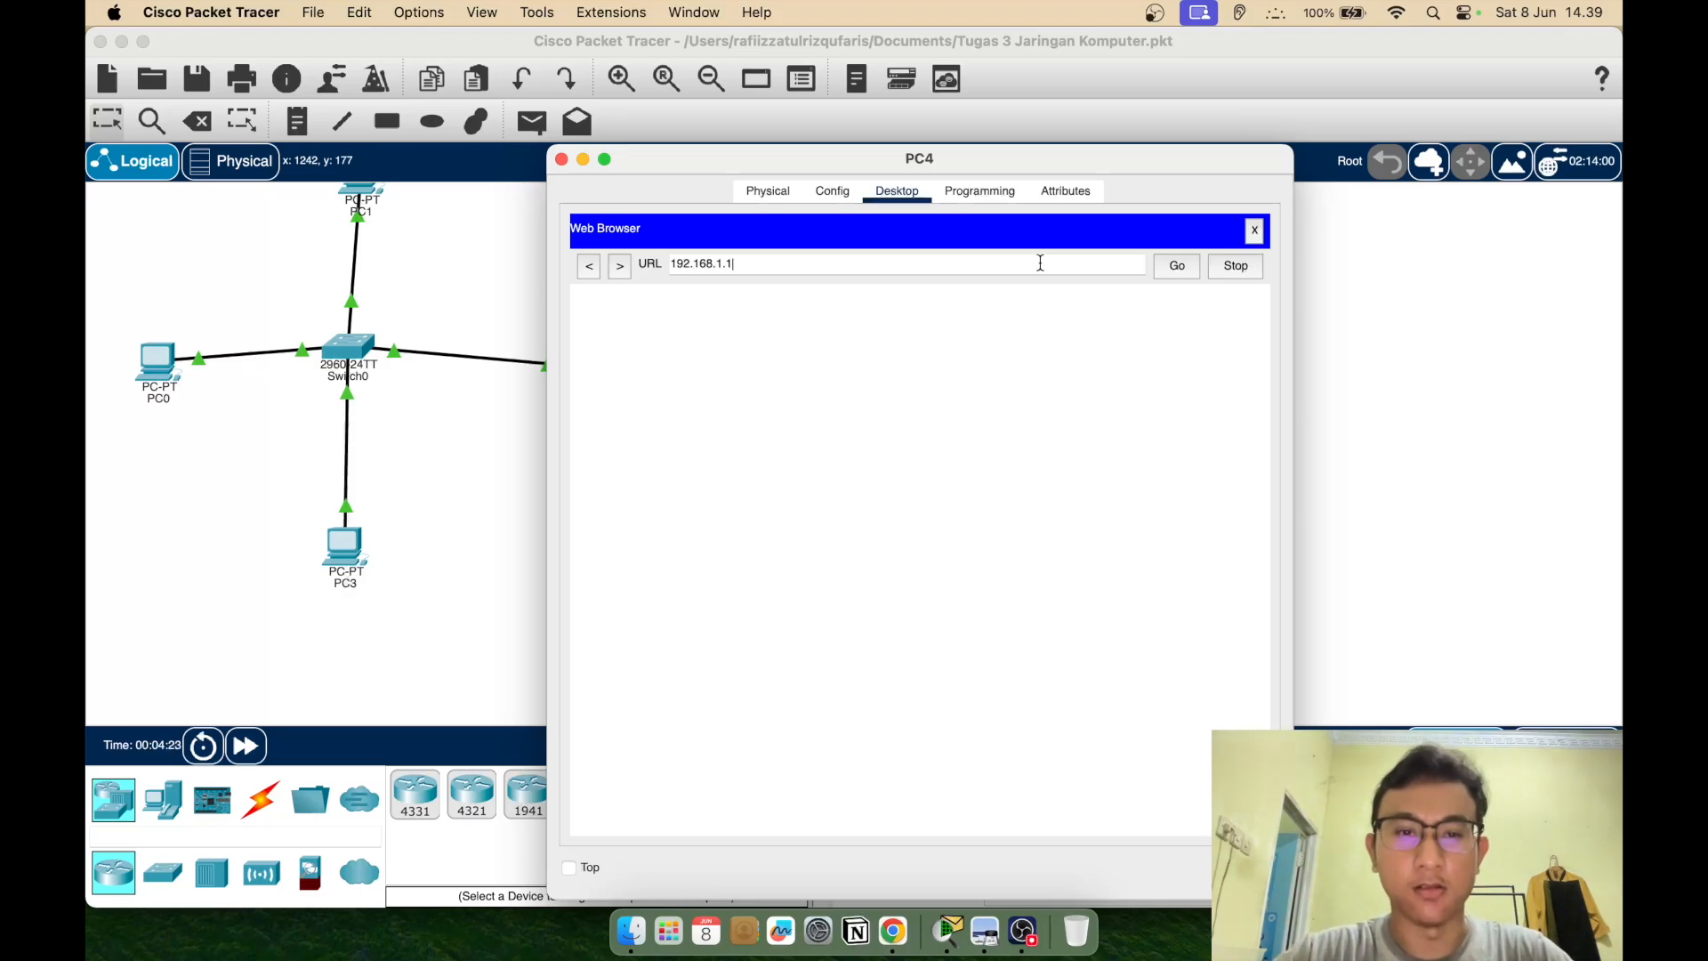
key("Return")
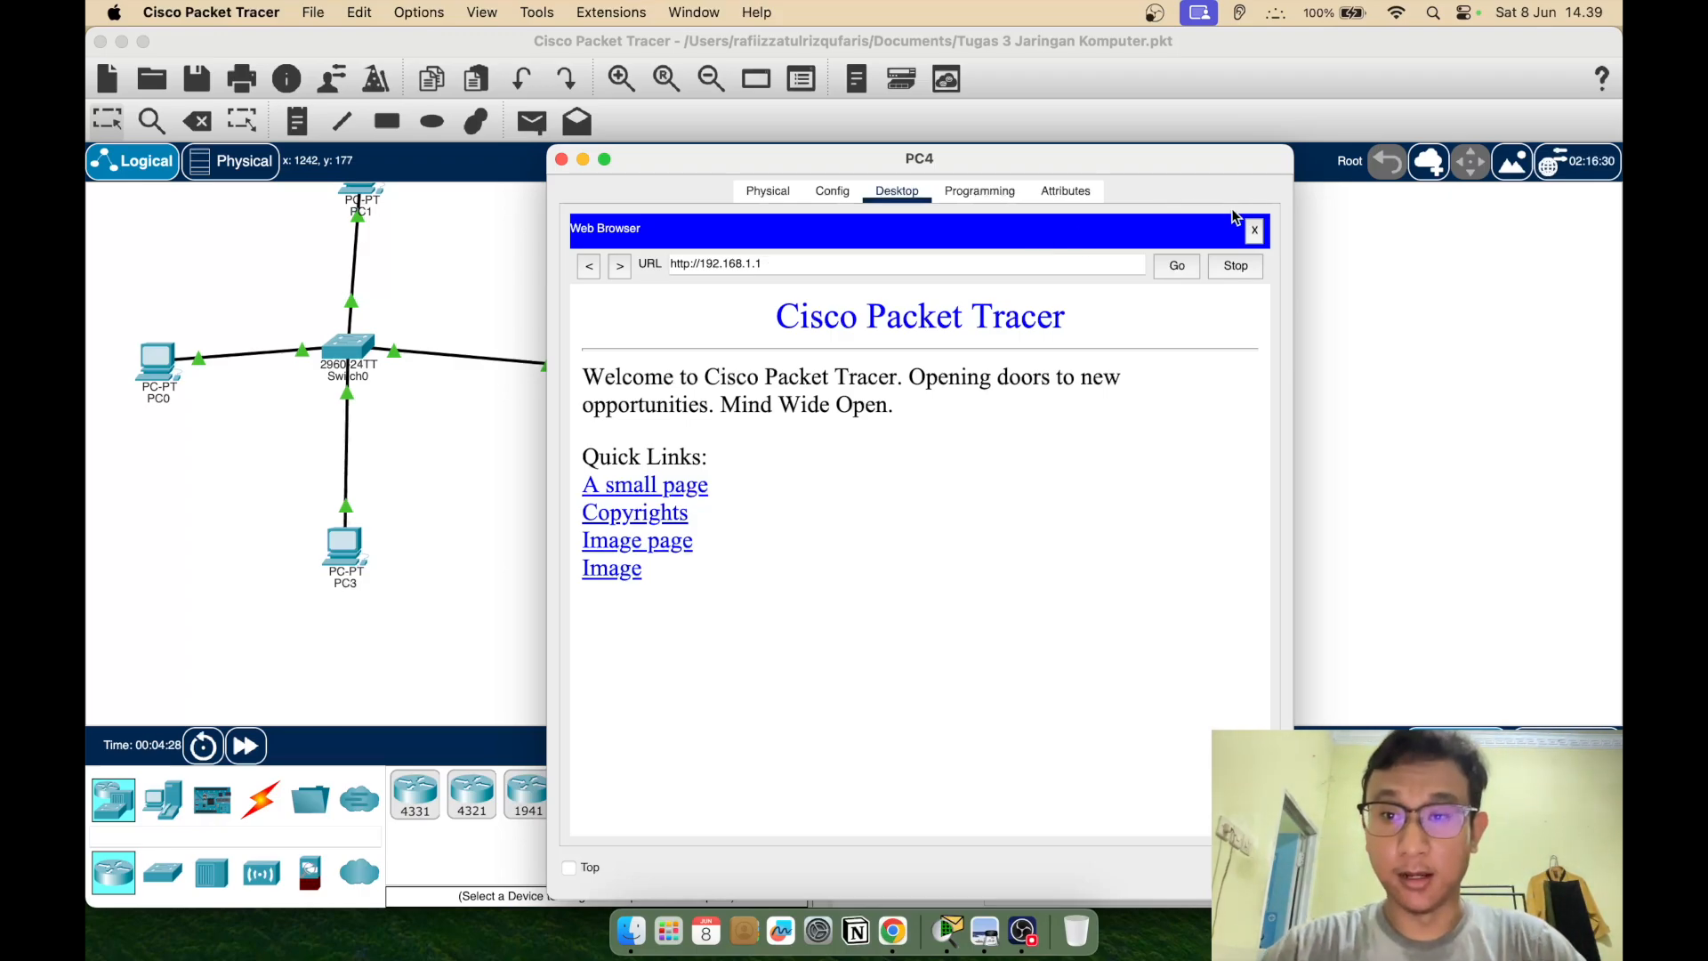
left_click(1254, 230)
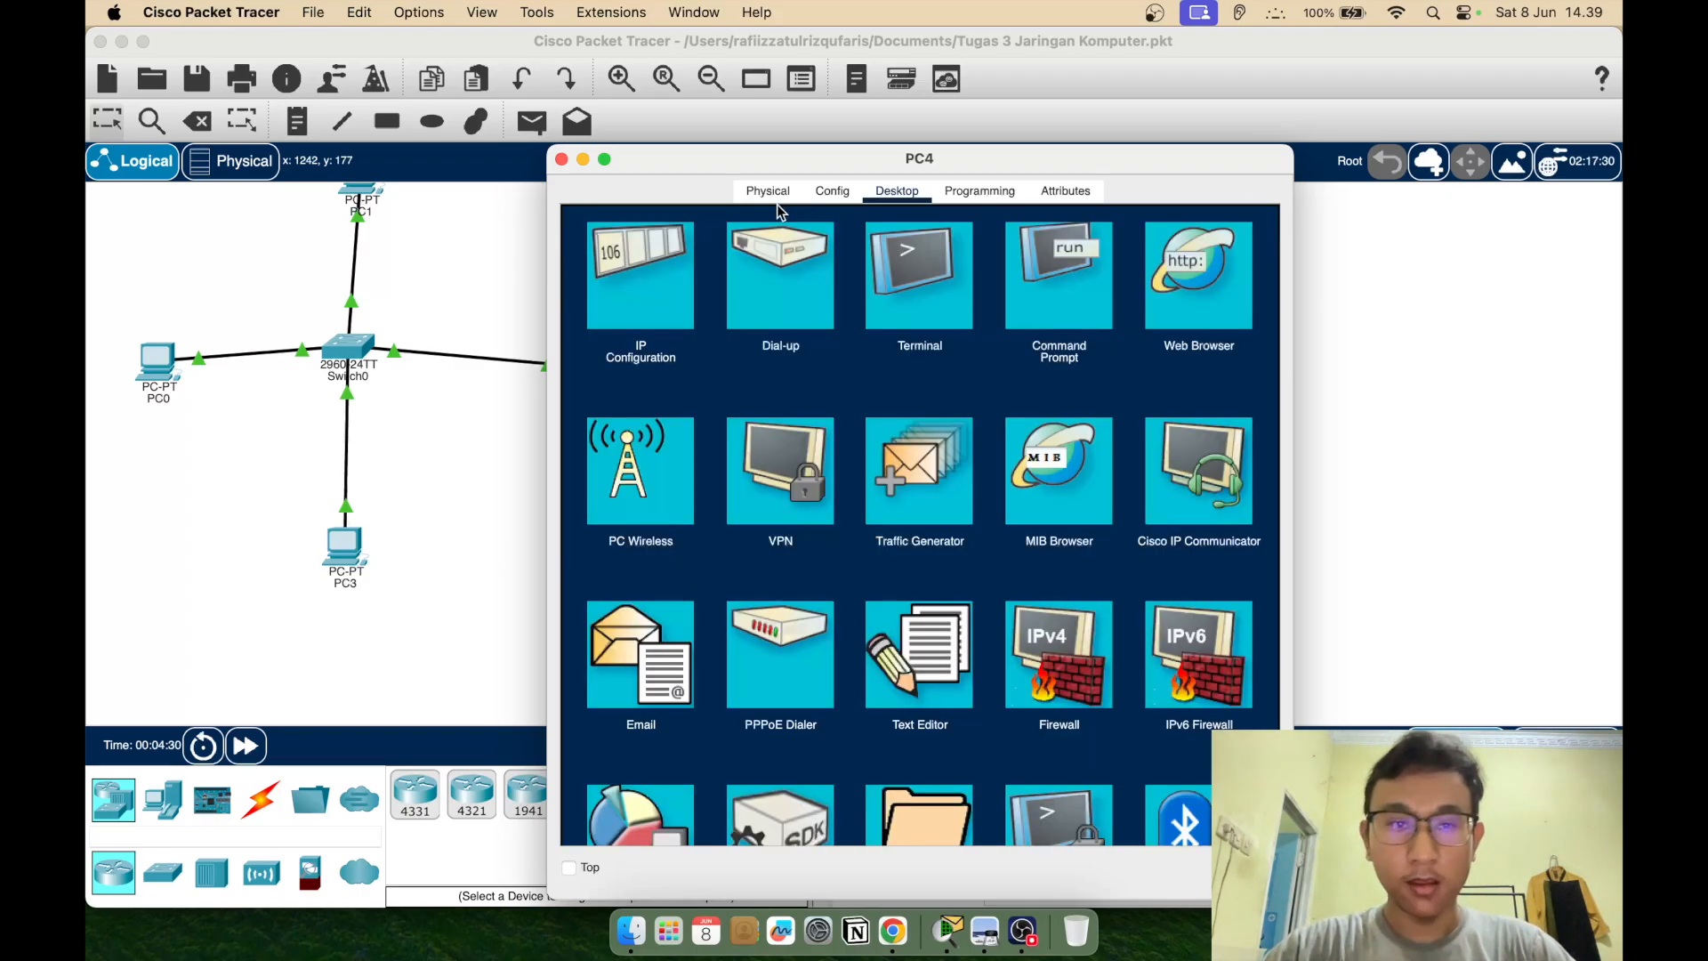
left_click(562, 159)
Load 192.168.1.1 in PC6's web browser to test HTTP access, and close the PC6 window
left_click(823, 545)
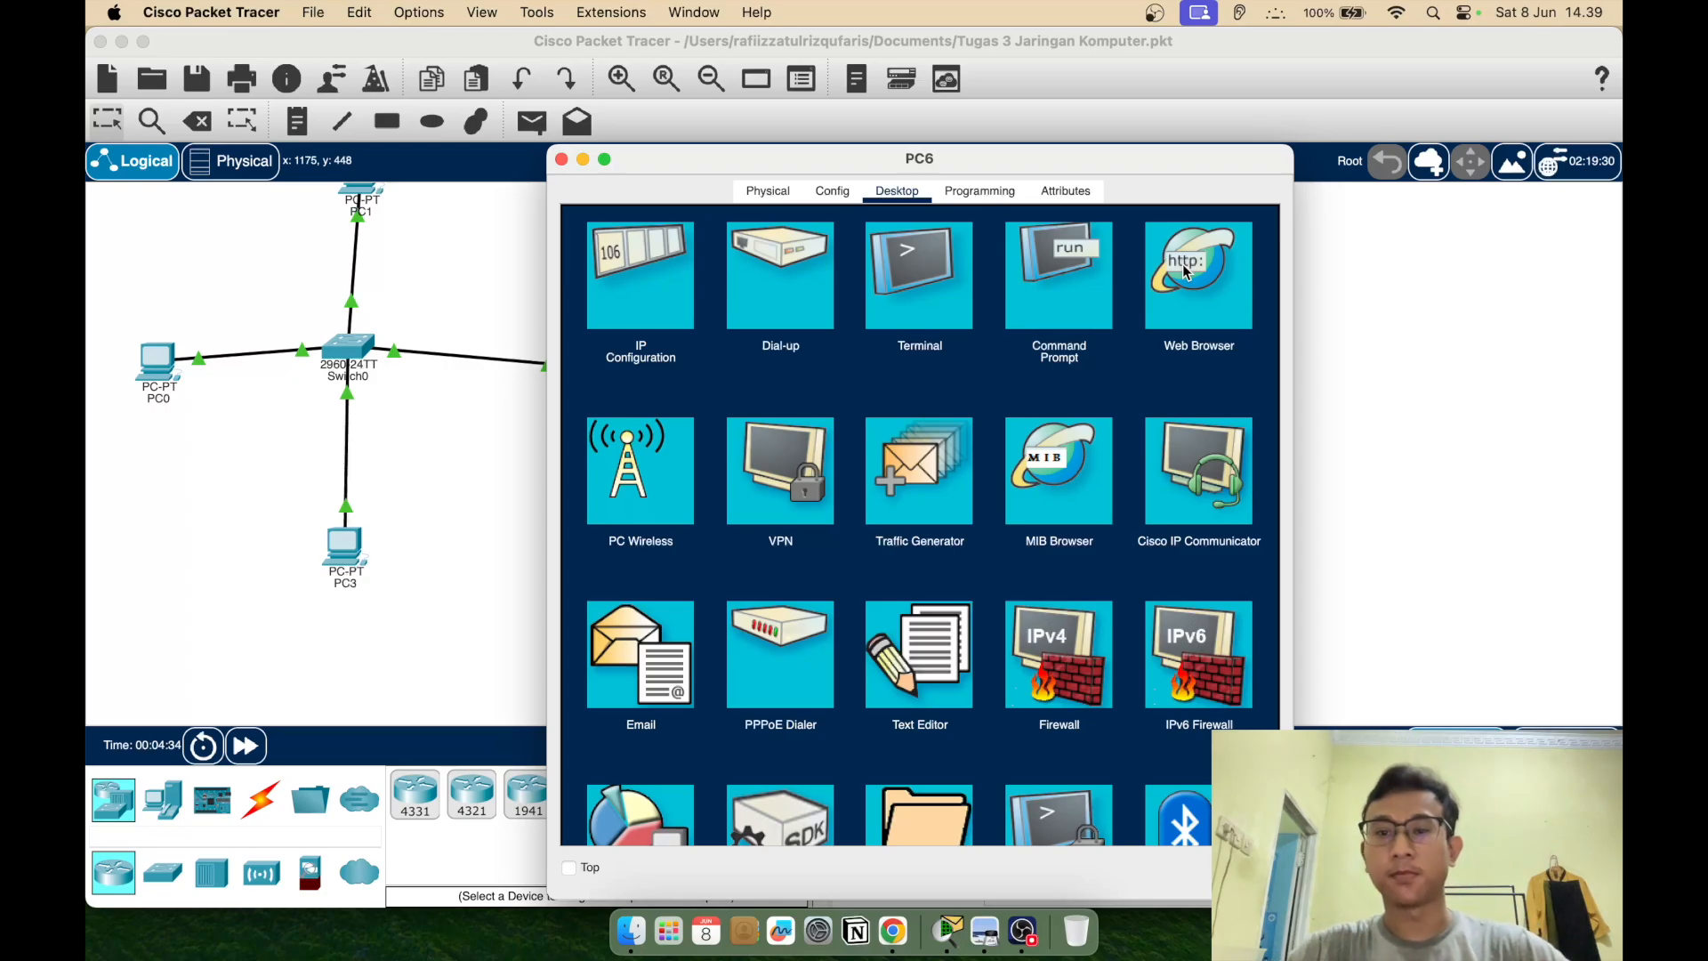
left_click(1186, 273)
type("1")
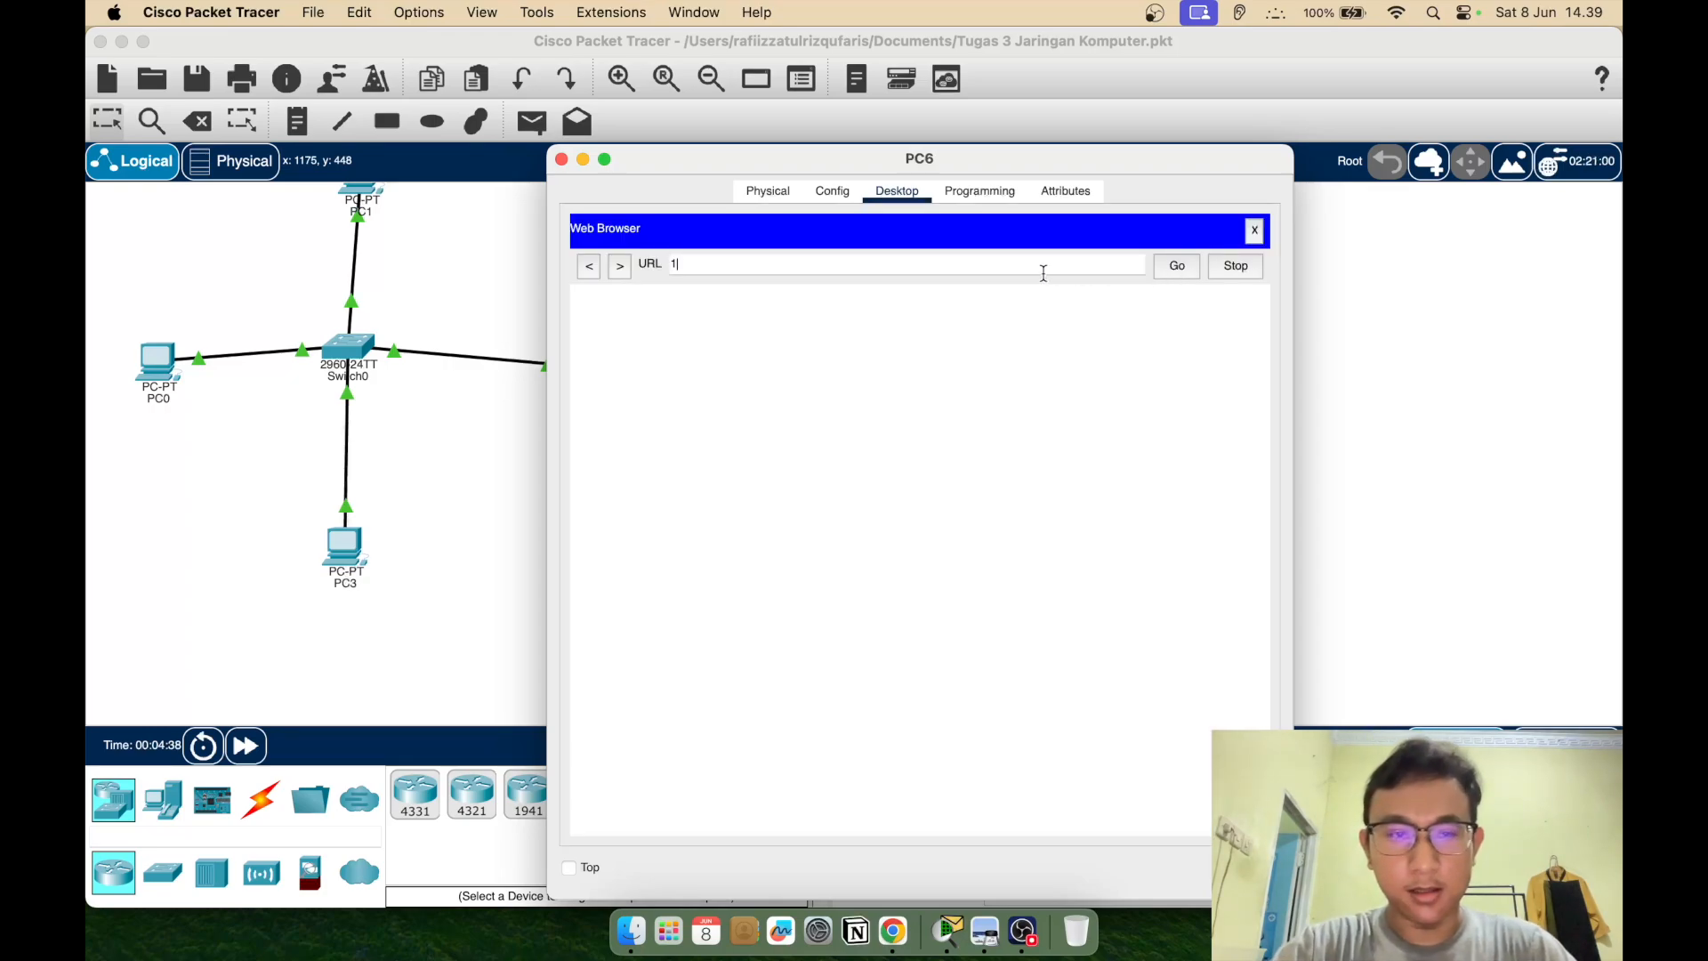
type("92.168.1.1")
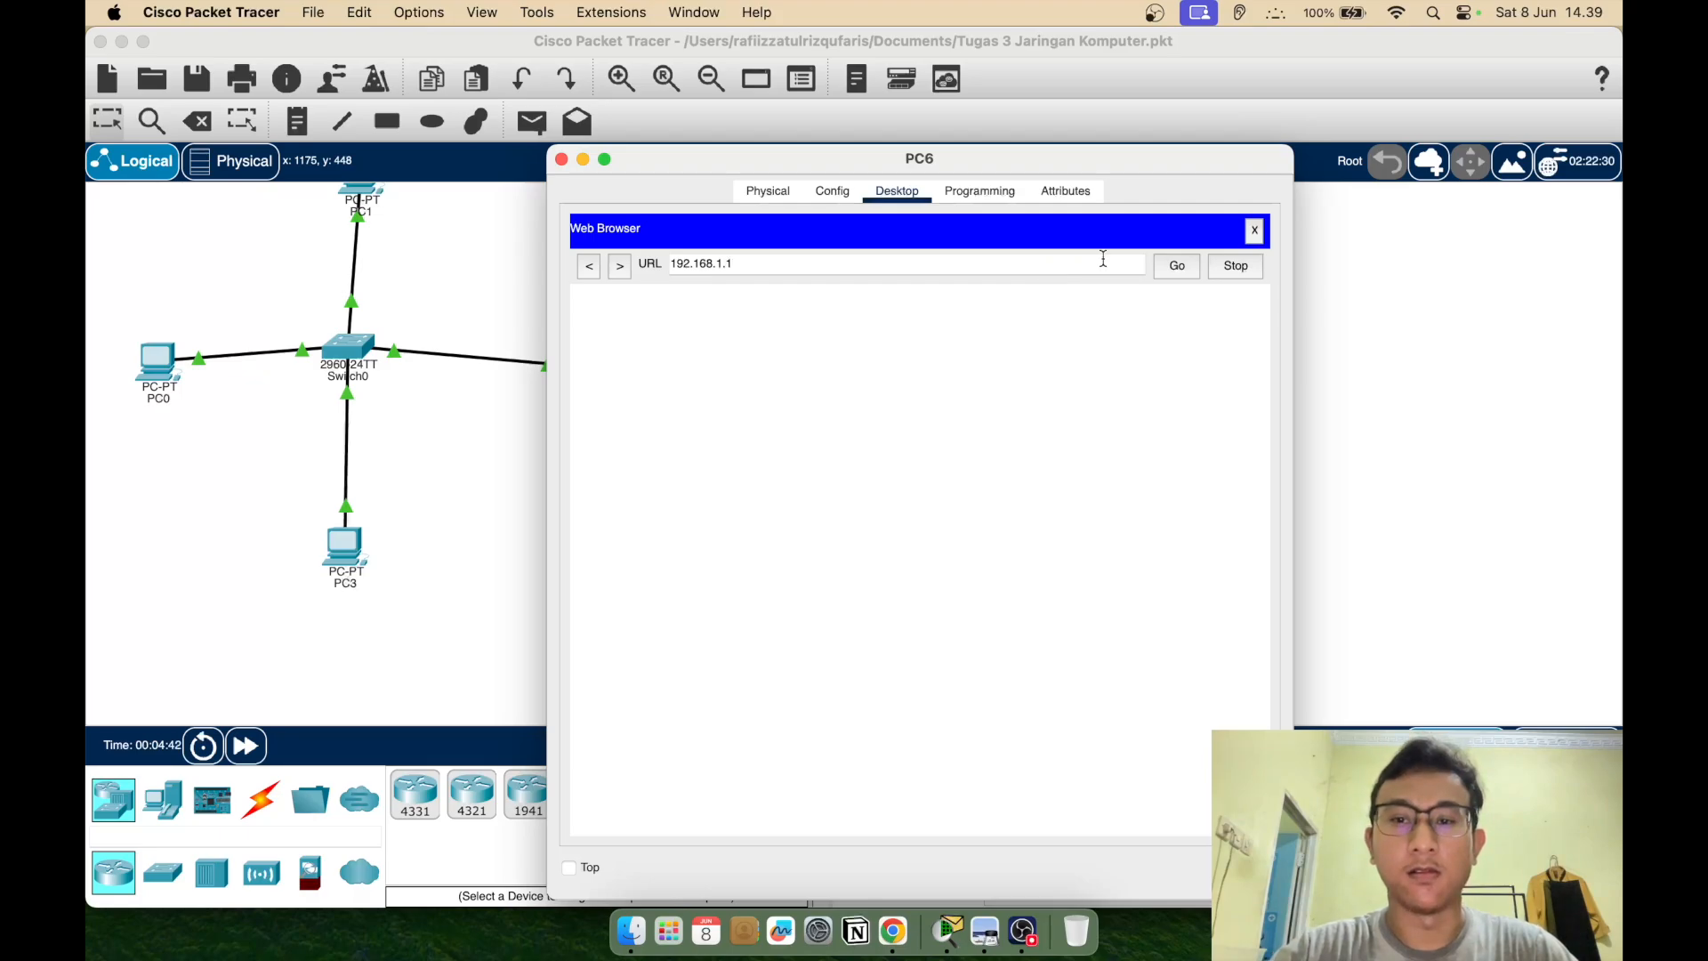
left_click(1177, 266)
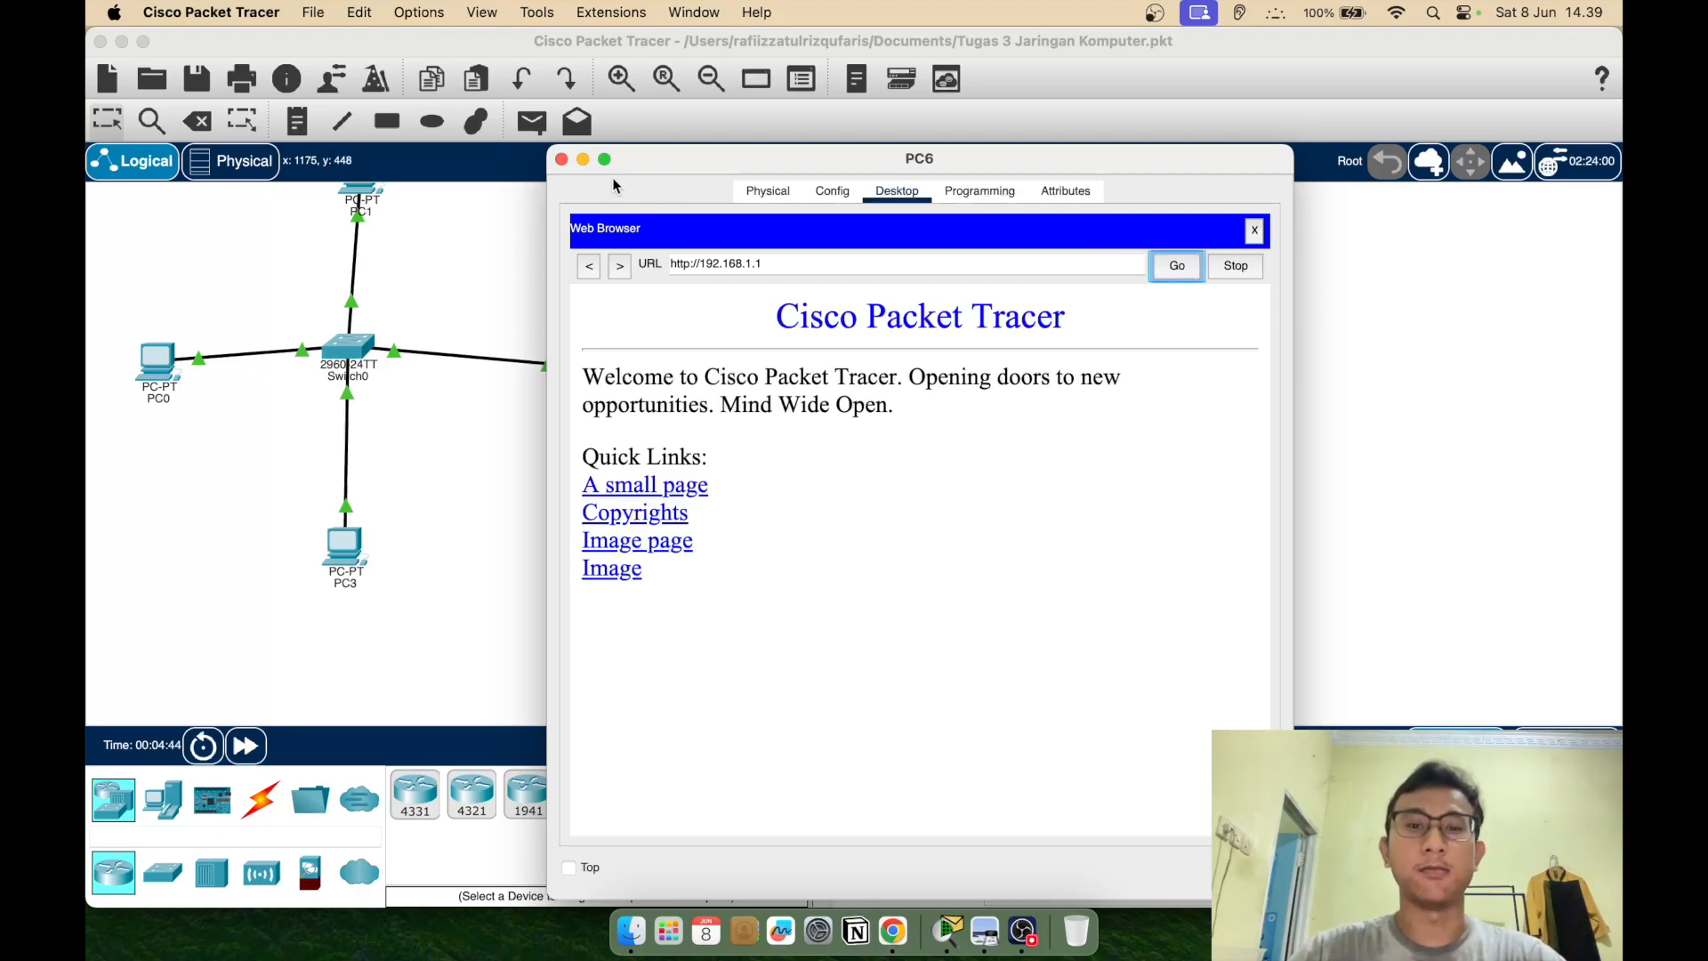
left_click(1255, 230)
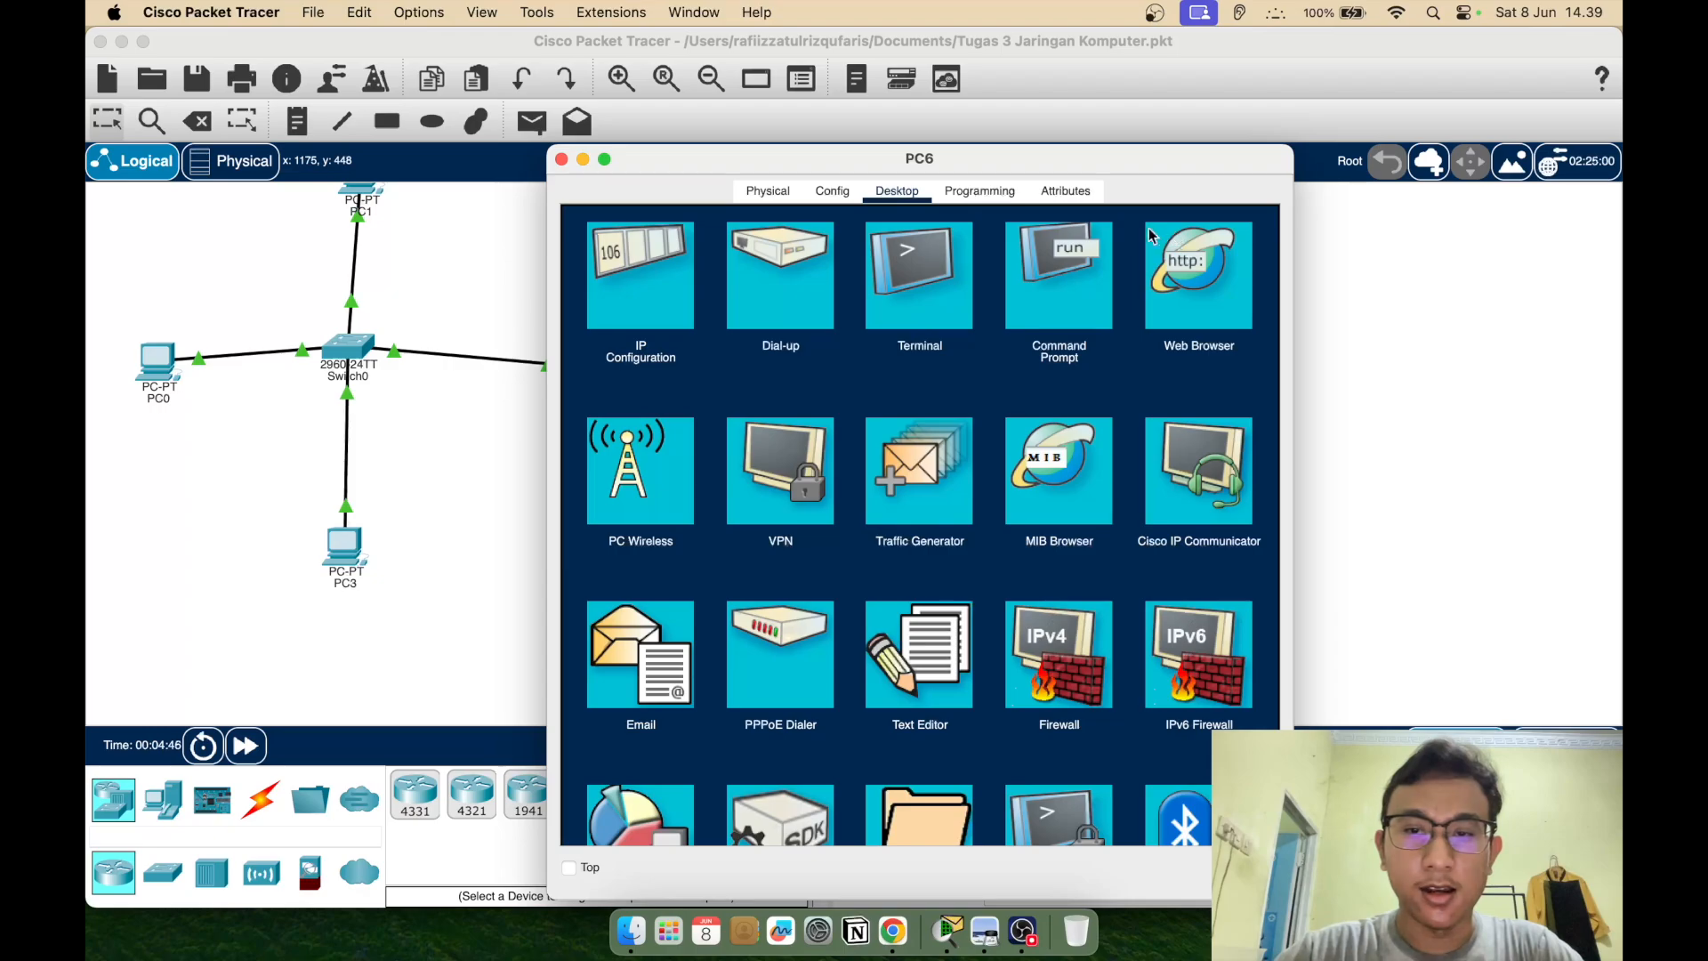
left_click(561, 161)
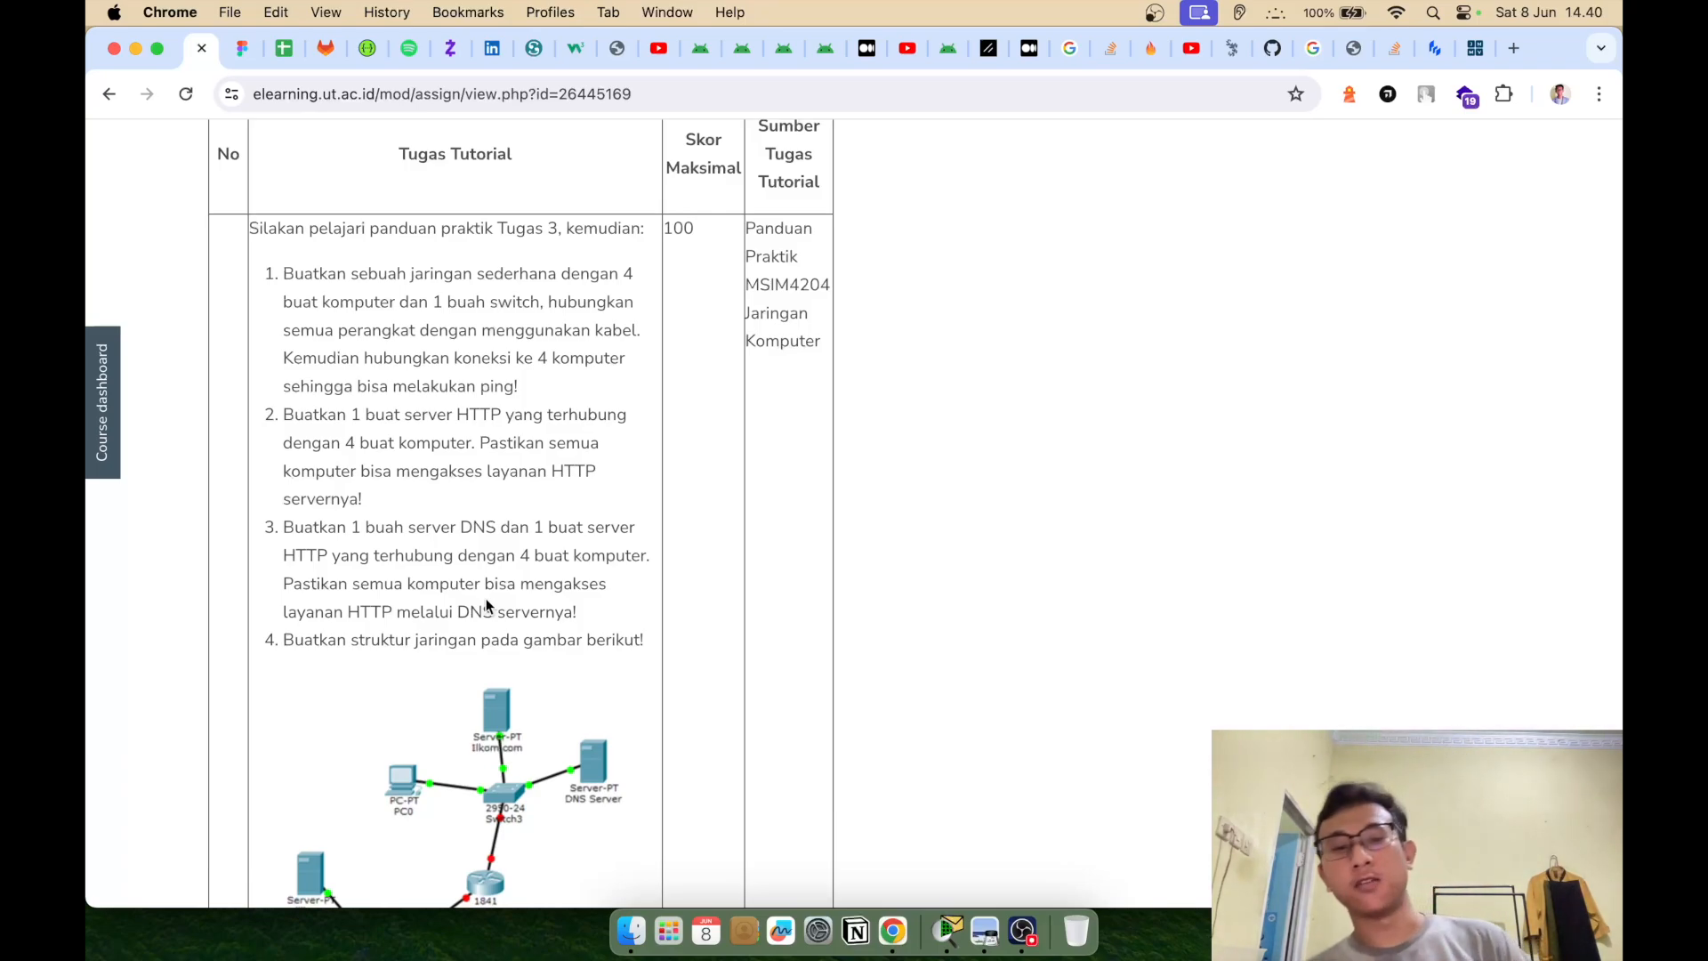
Switch back to Cisco Packet Tracer and place a new server below Switch1, between PC7 and Server DHCP
key("super+Tab")
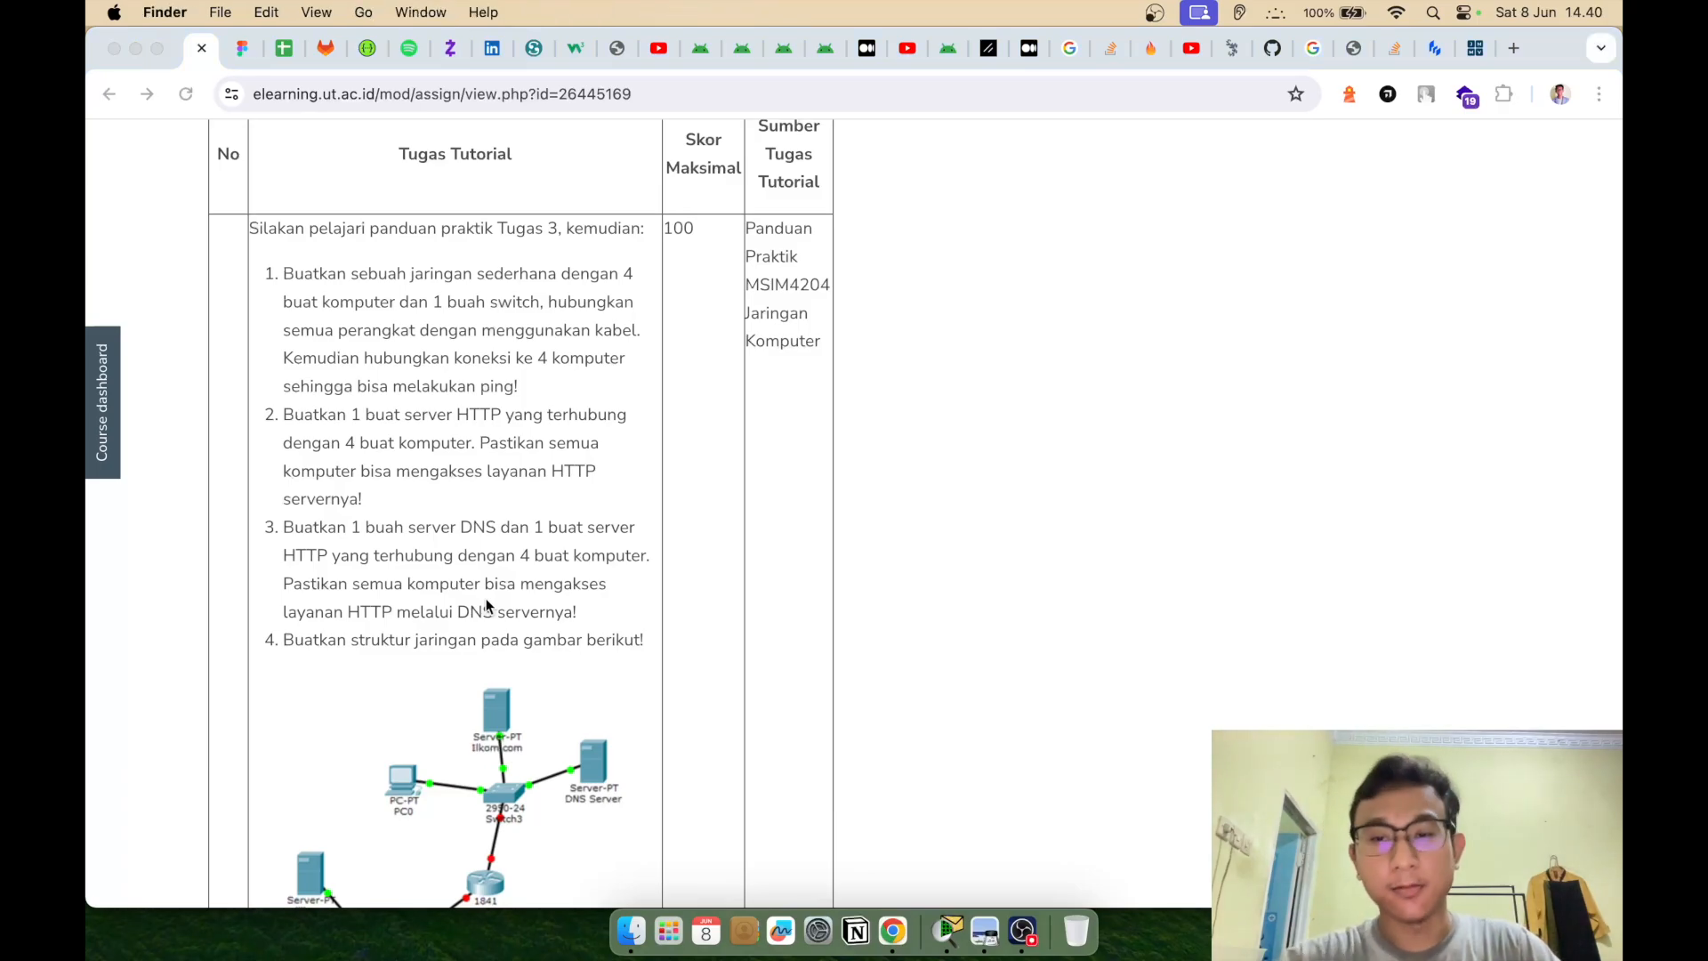
left_click(949, 936)
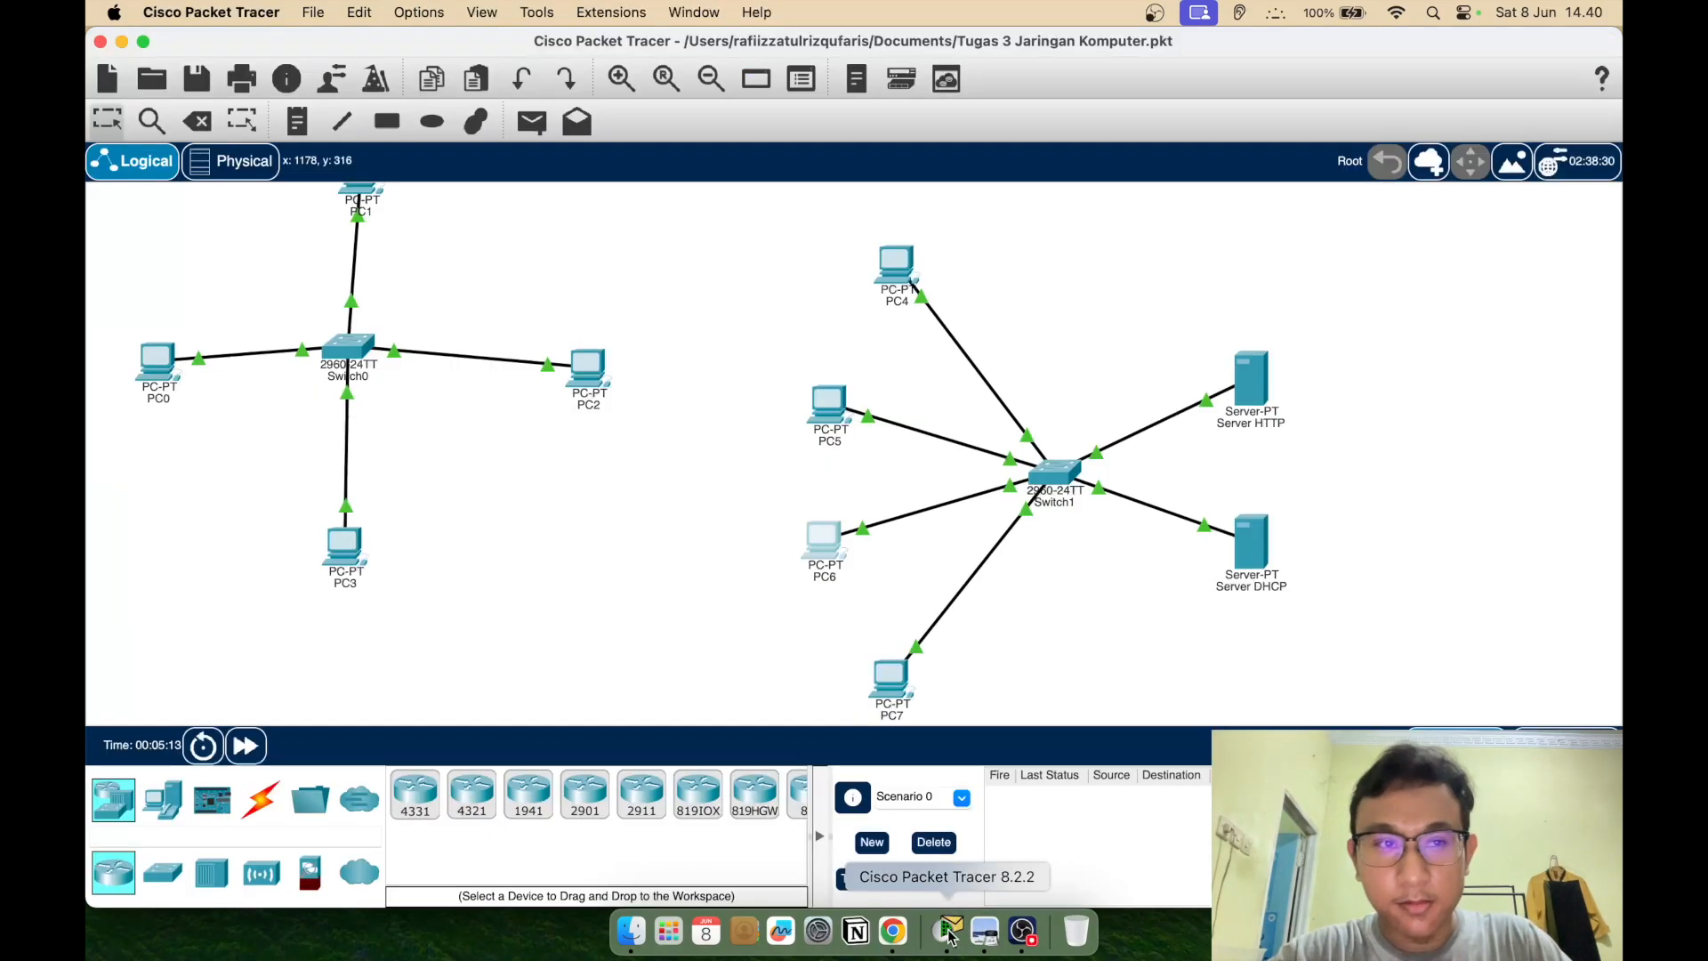
scroll(1224, 508, "right", 2)
scroll(1224, 507, "right", 2)
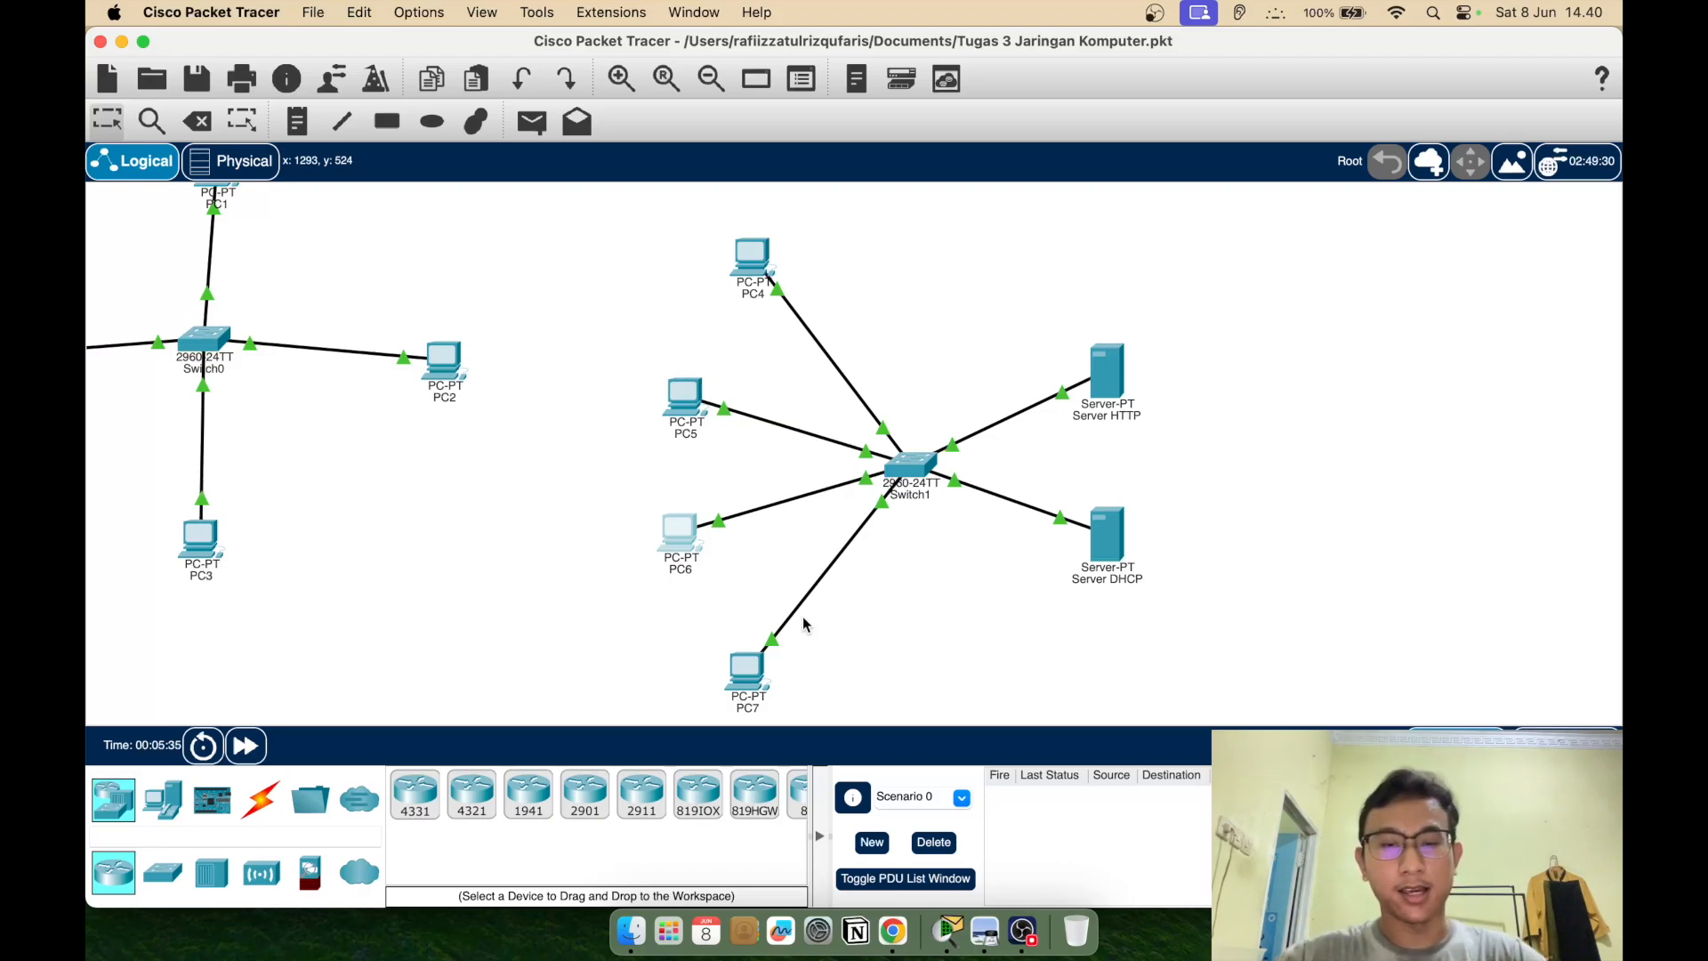
left_click(166, 803)
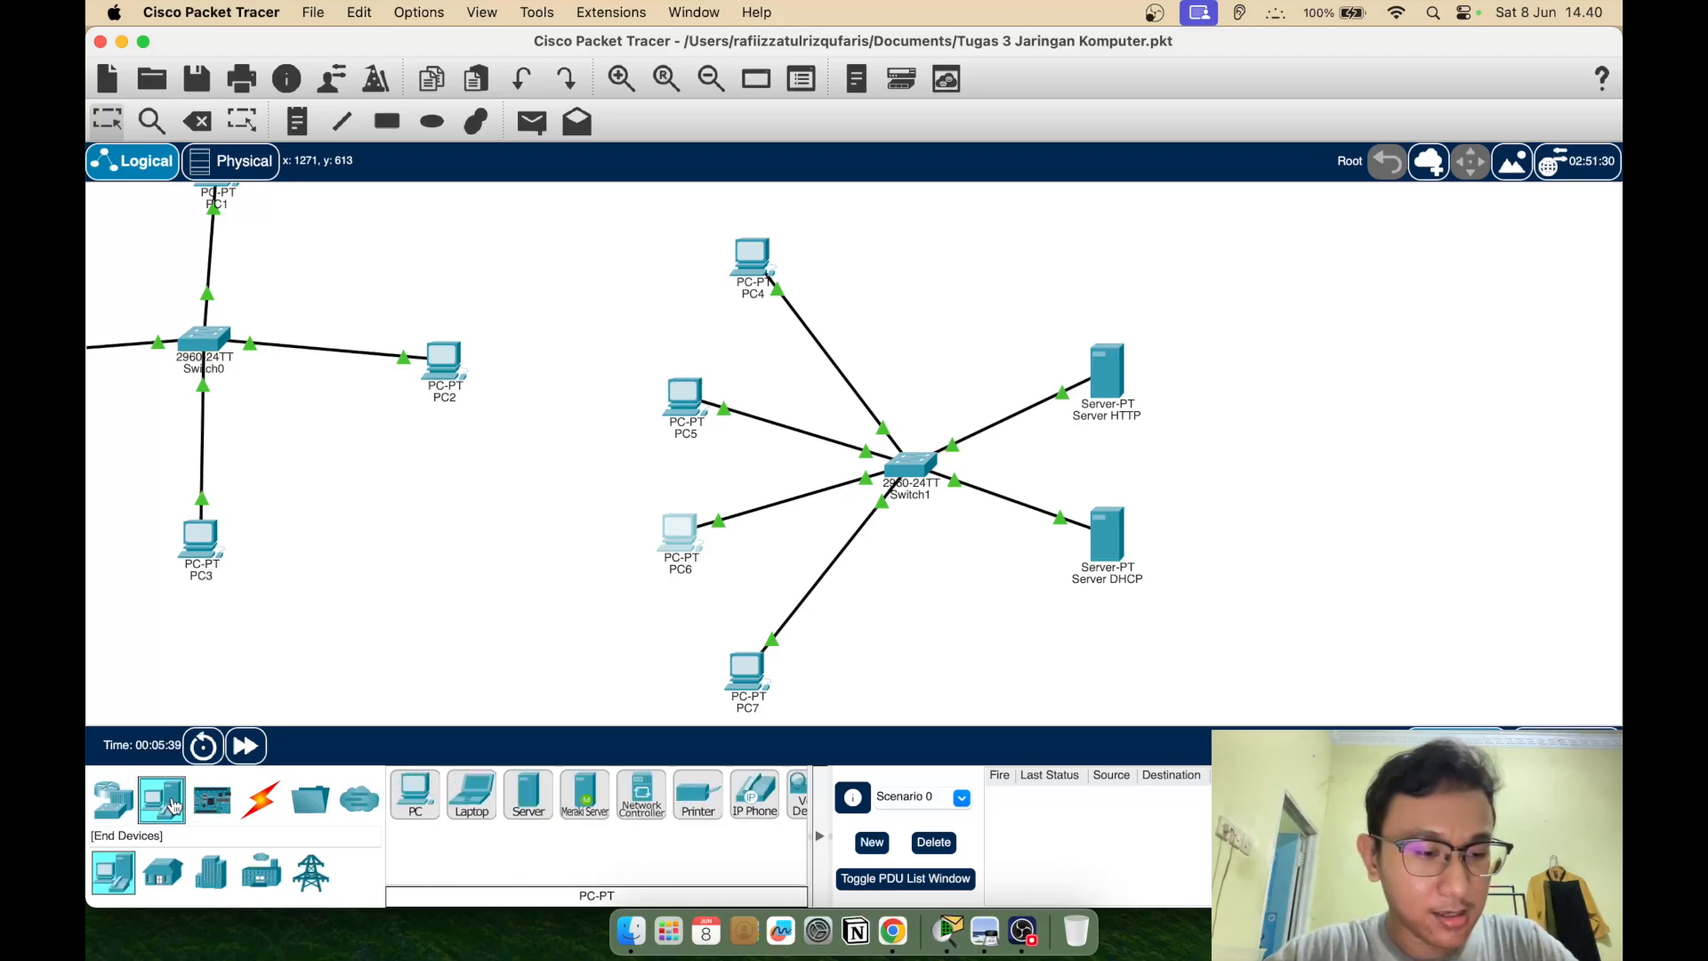
left_click_drag(529, 803, 1028, 311)
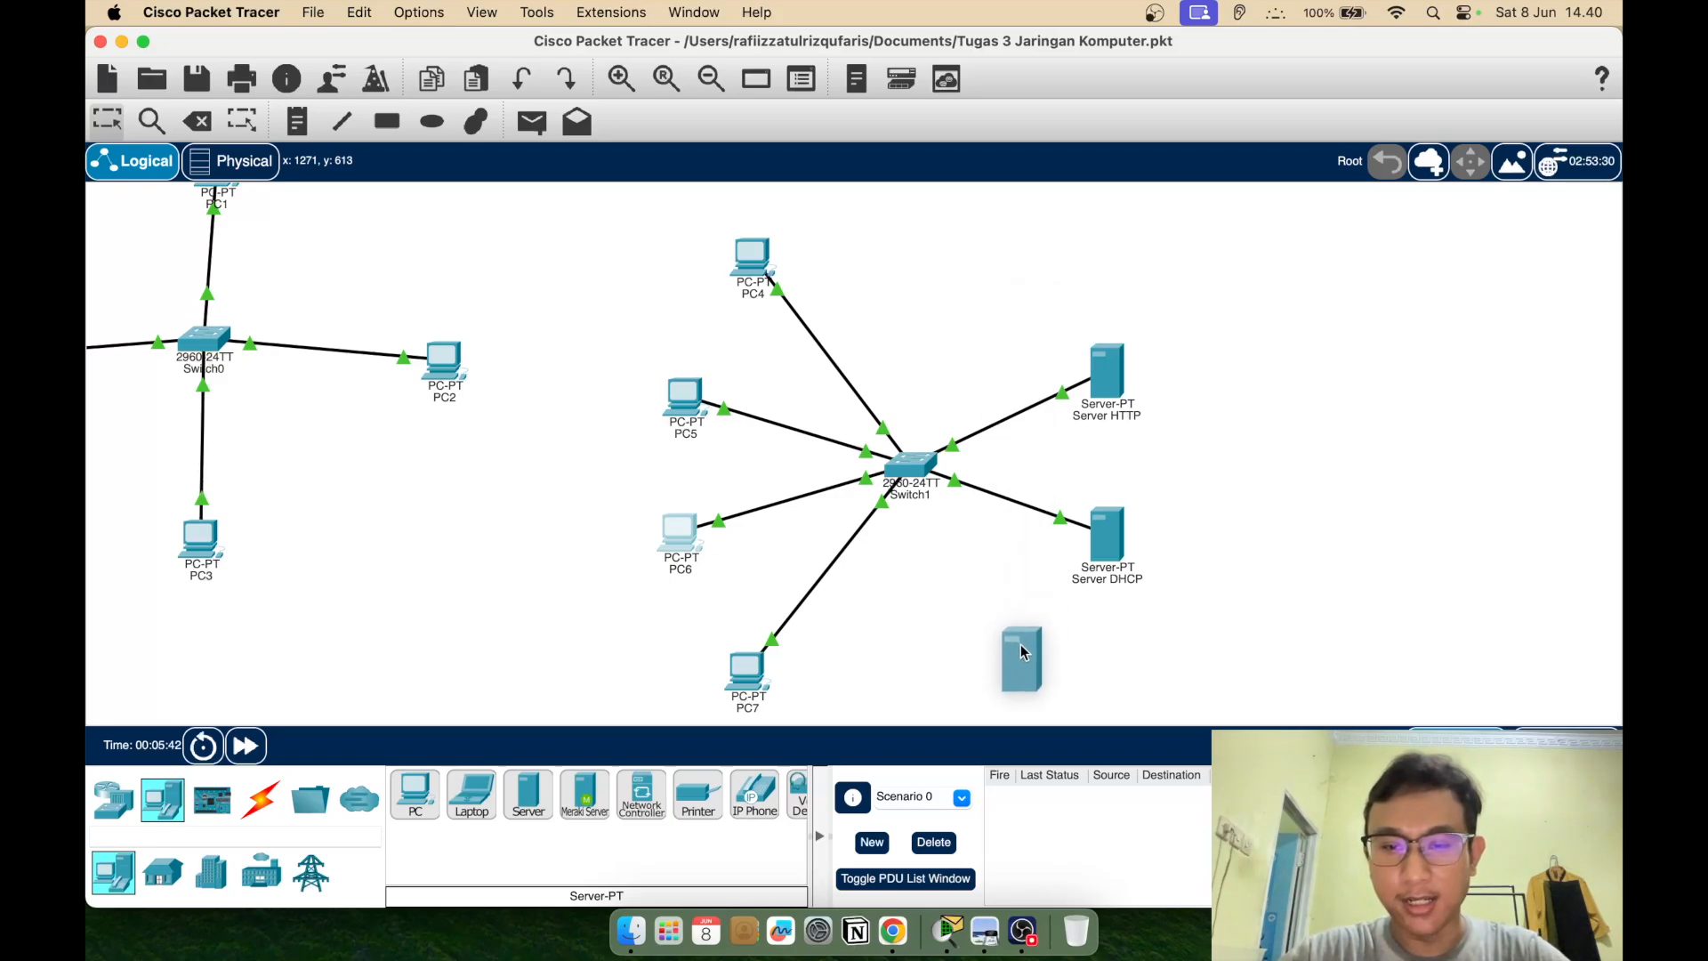
left_click(985, 635)
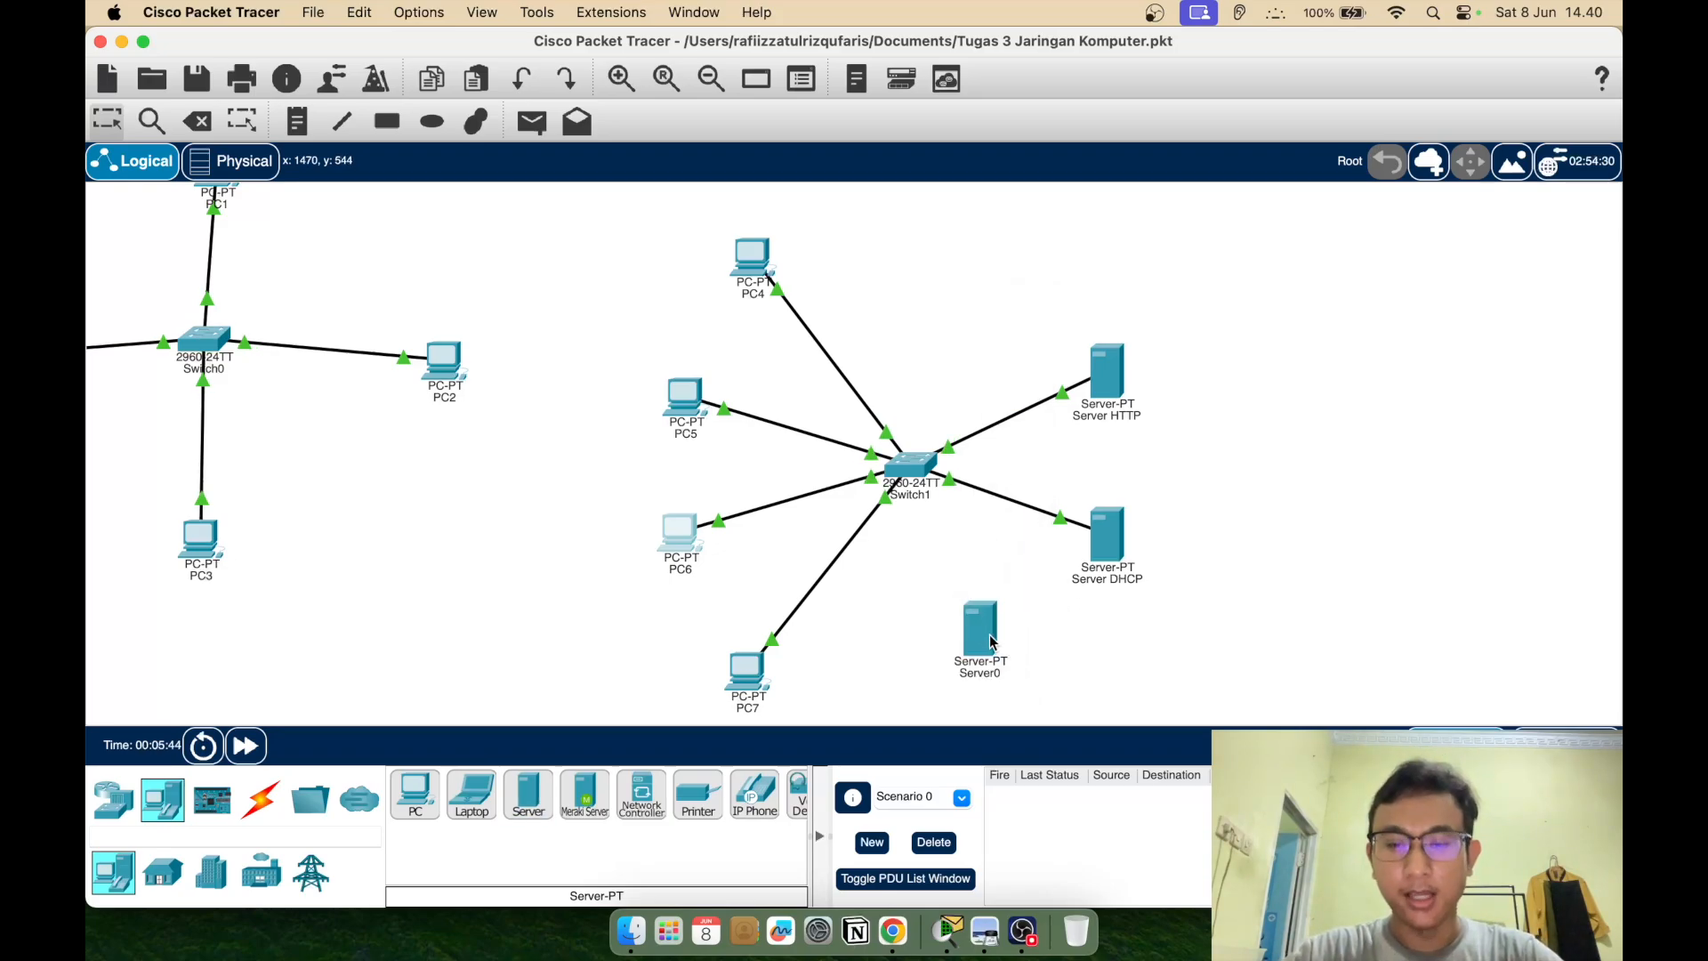
Set the new server's display name to Server DNS
left_click(982, 627)
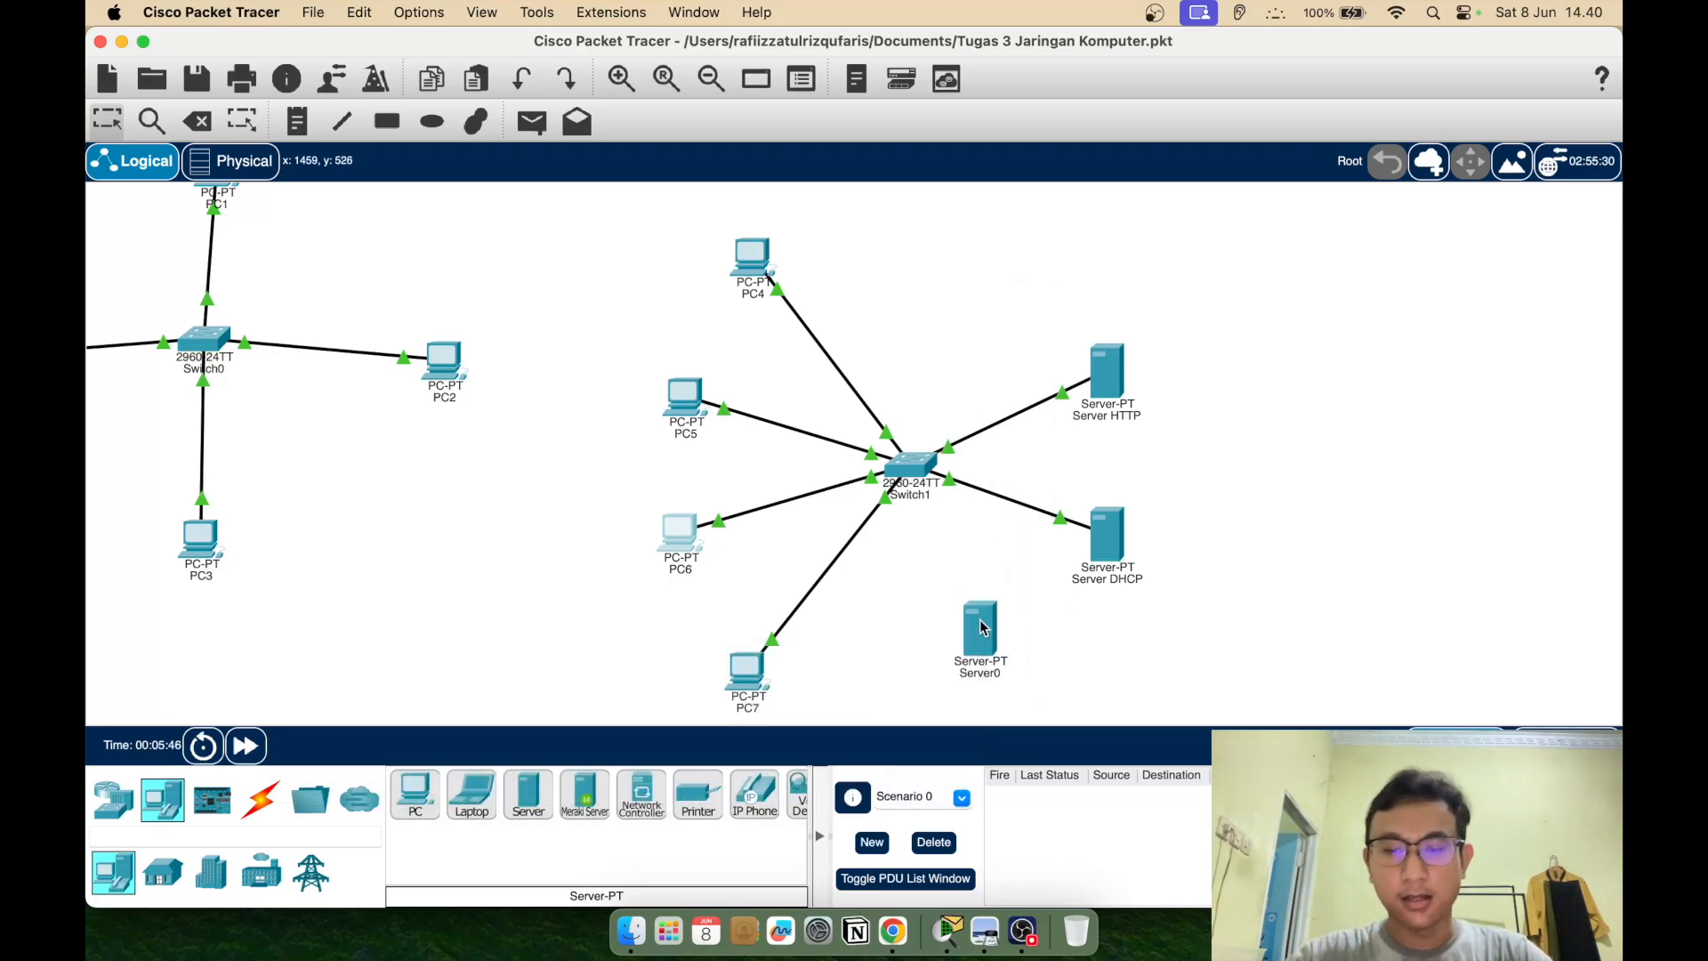
left_click(809, 193)
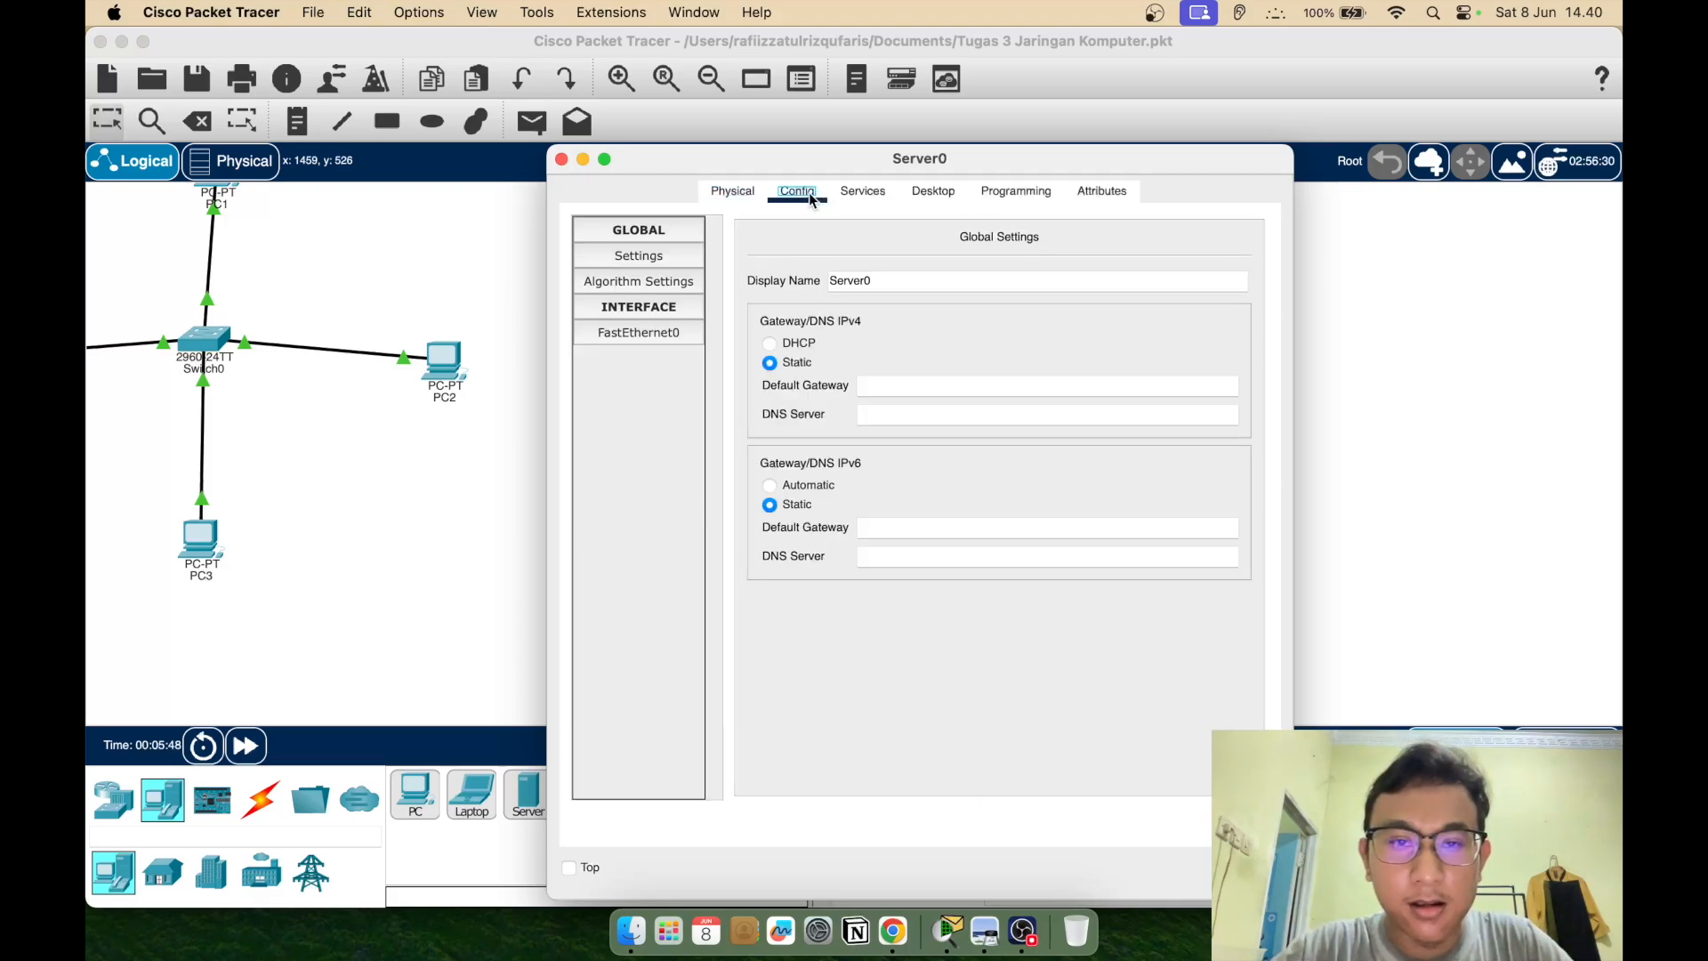
left_click(896, 275)
key("BackSpace")
type("DNS")
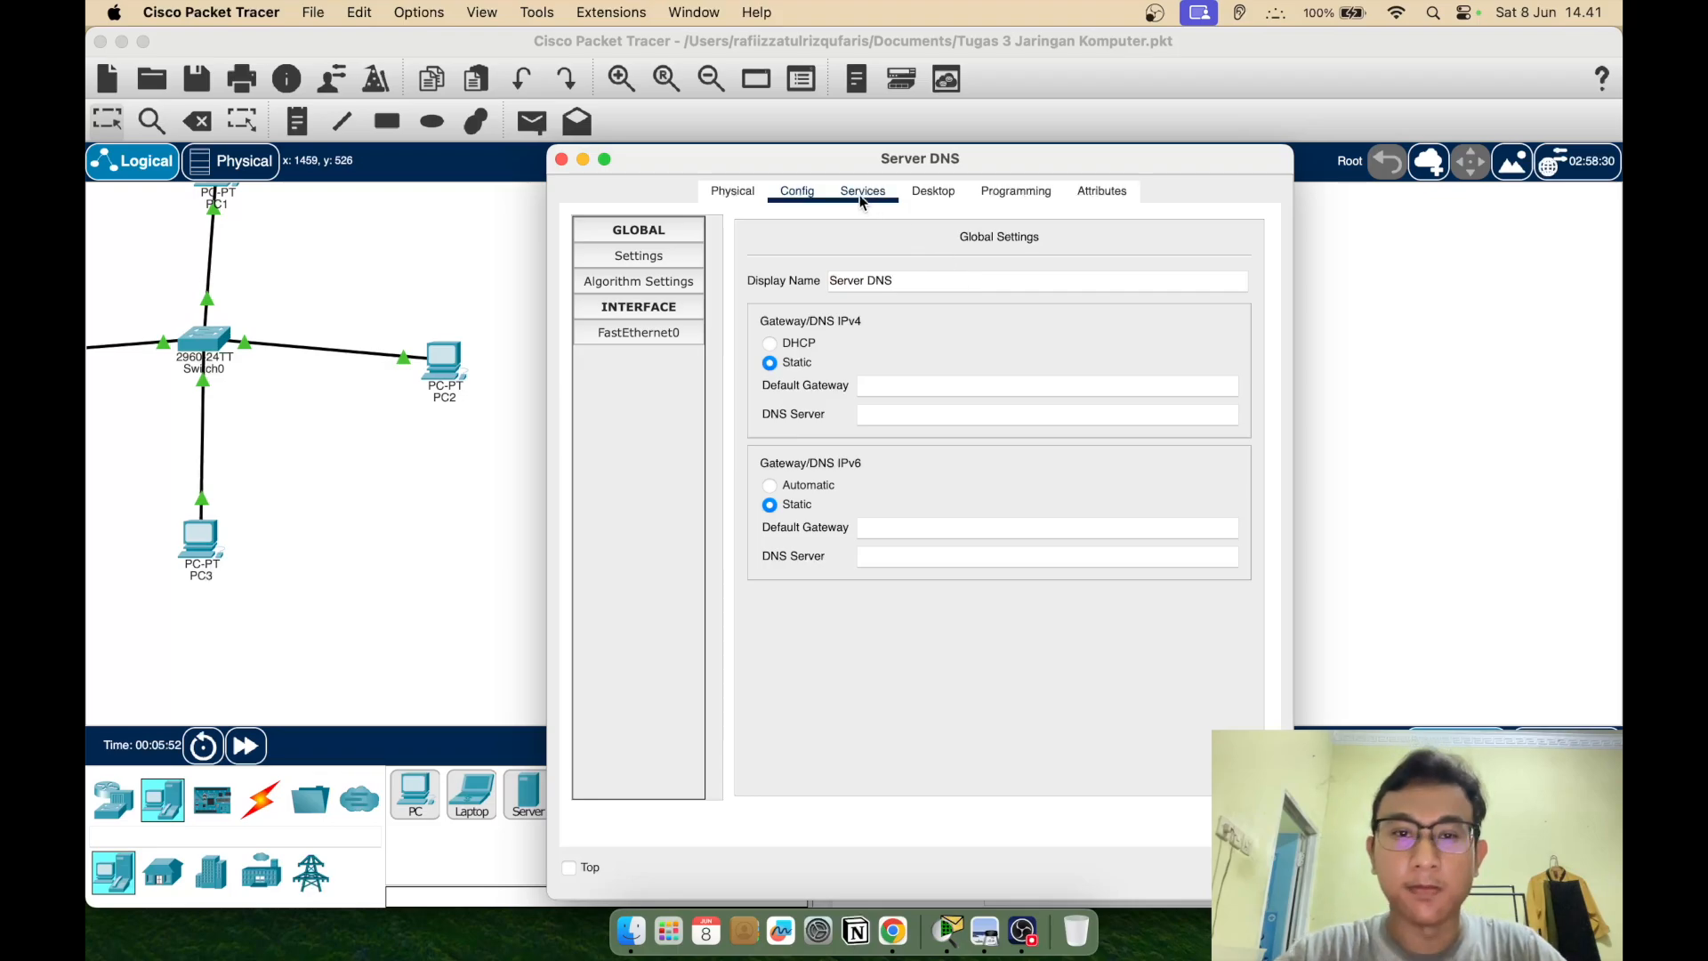
Turn on the DNS service of Server DNS and activate the resource record's Name field
left_click(860, 193)
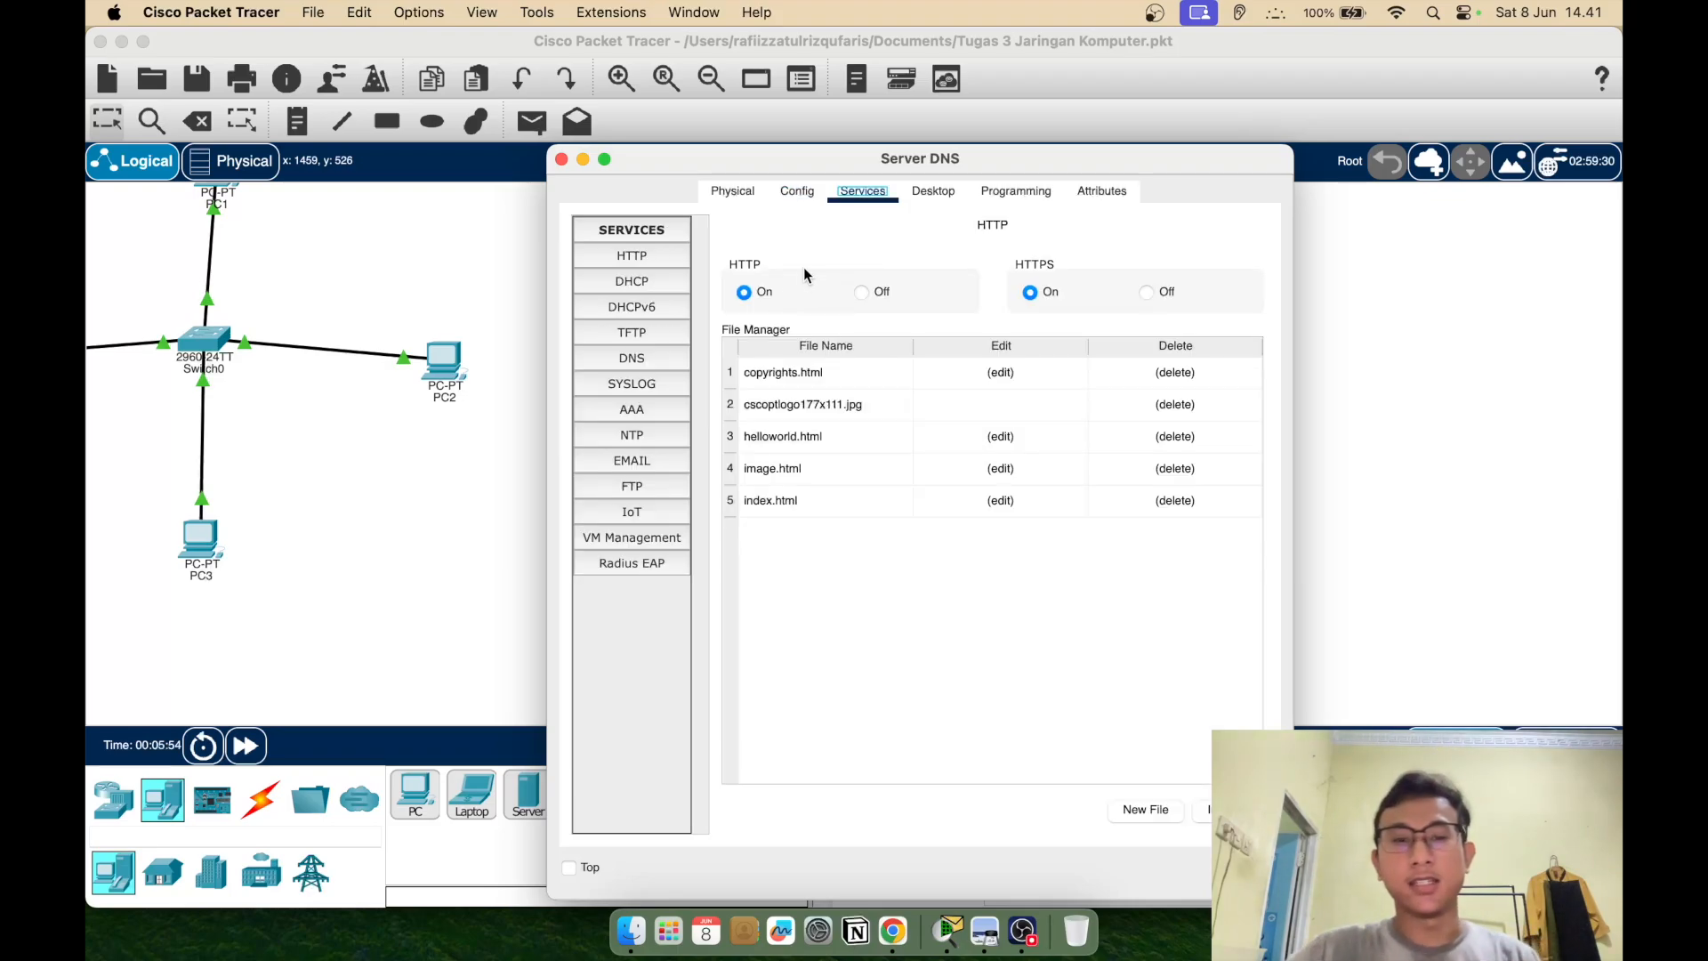
left_click(648, 259)
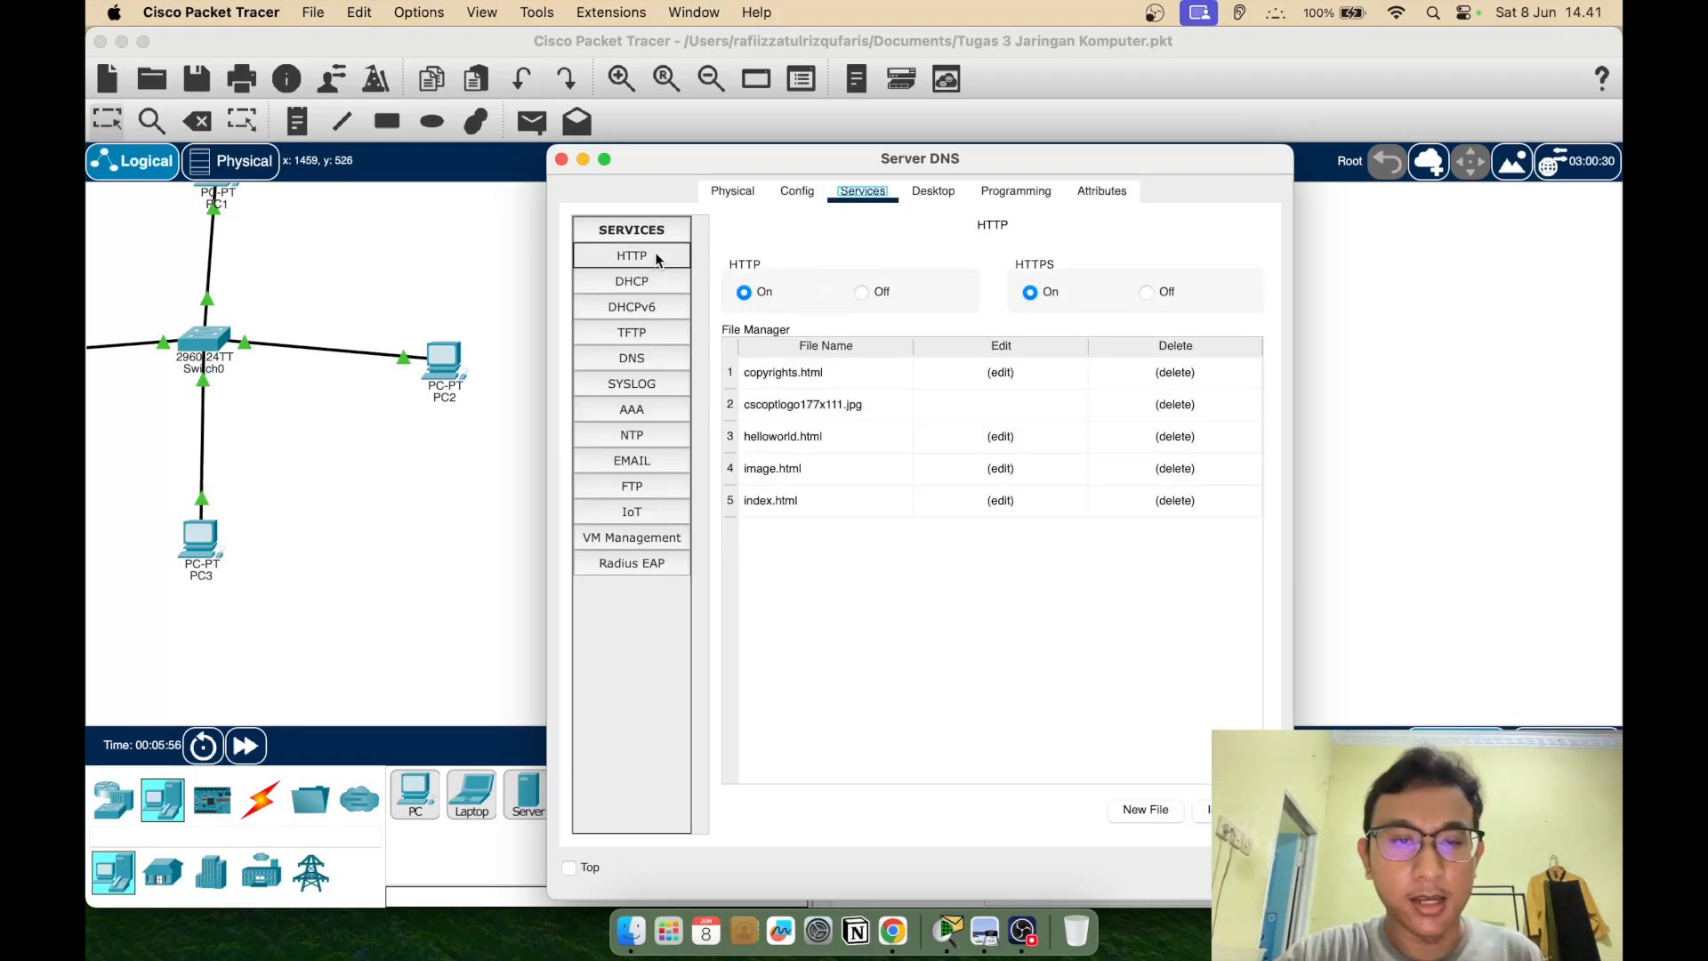
left_click(637, 358)
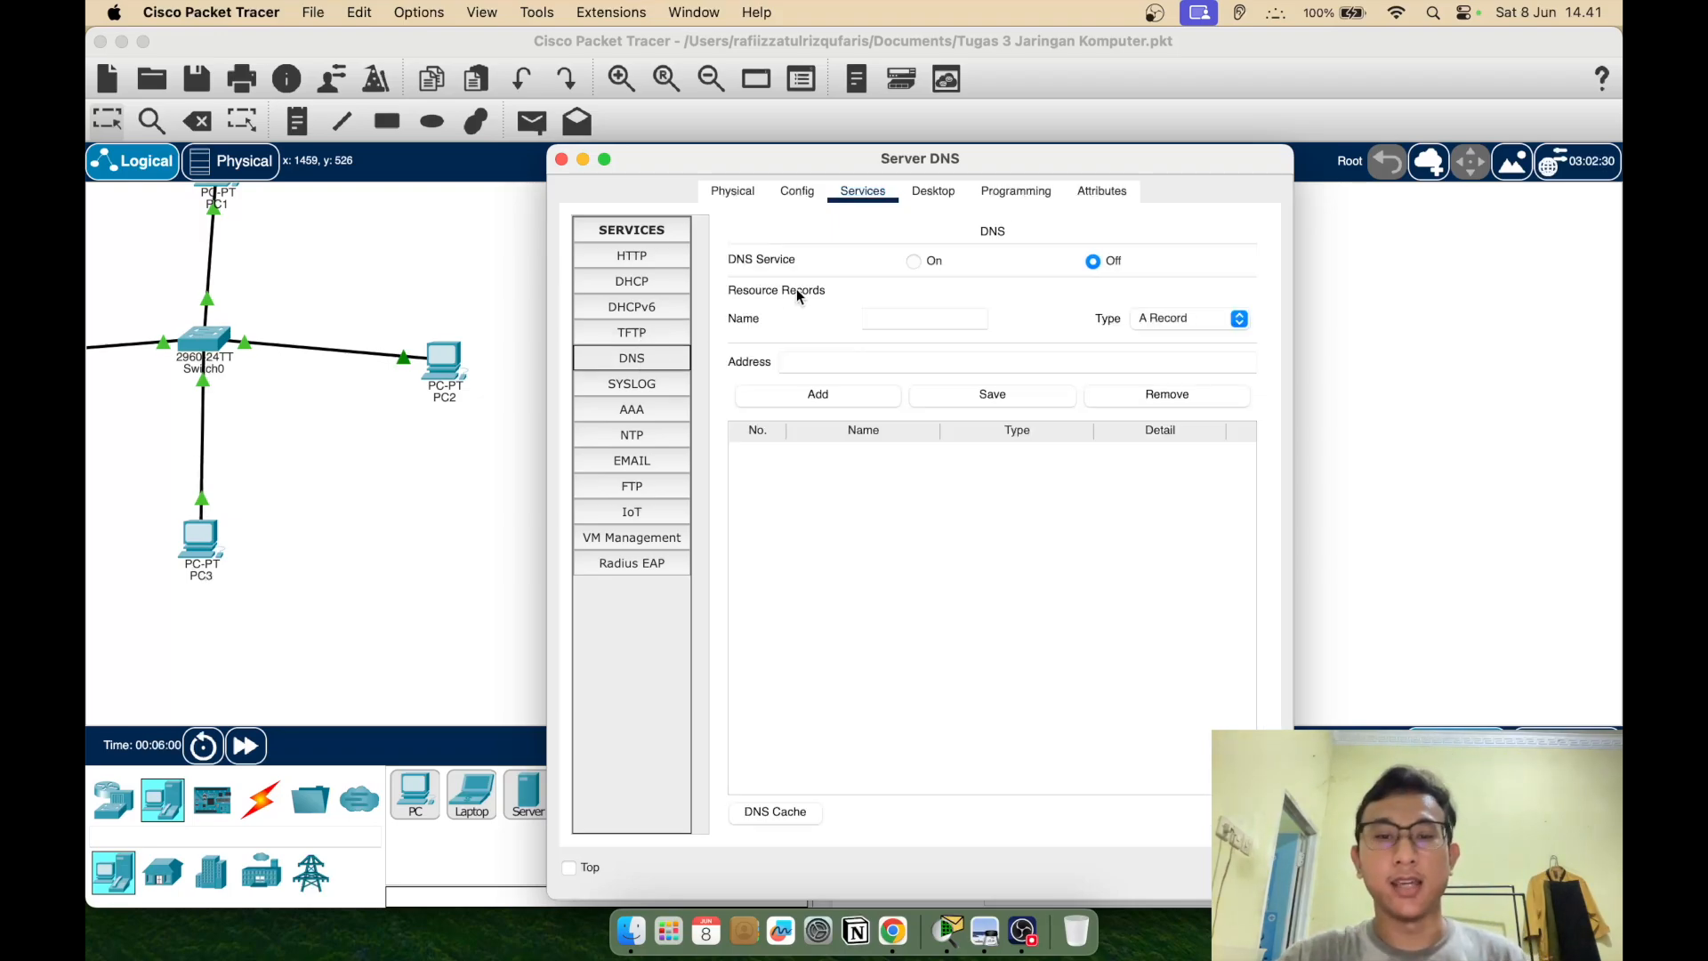
left_click(920, 261)
left_click(909, 322)
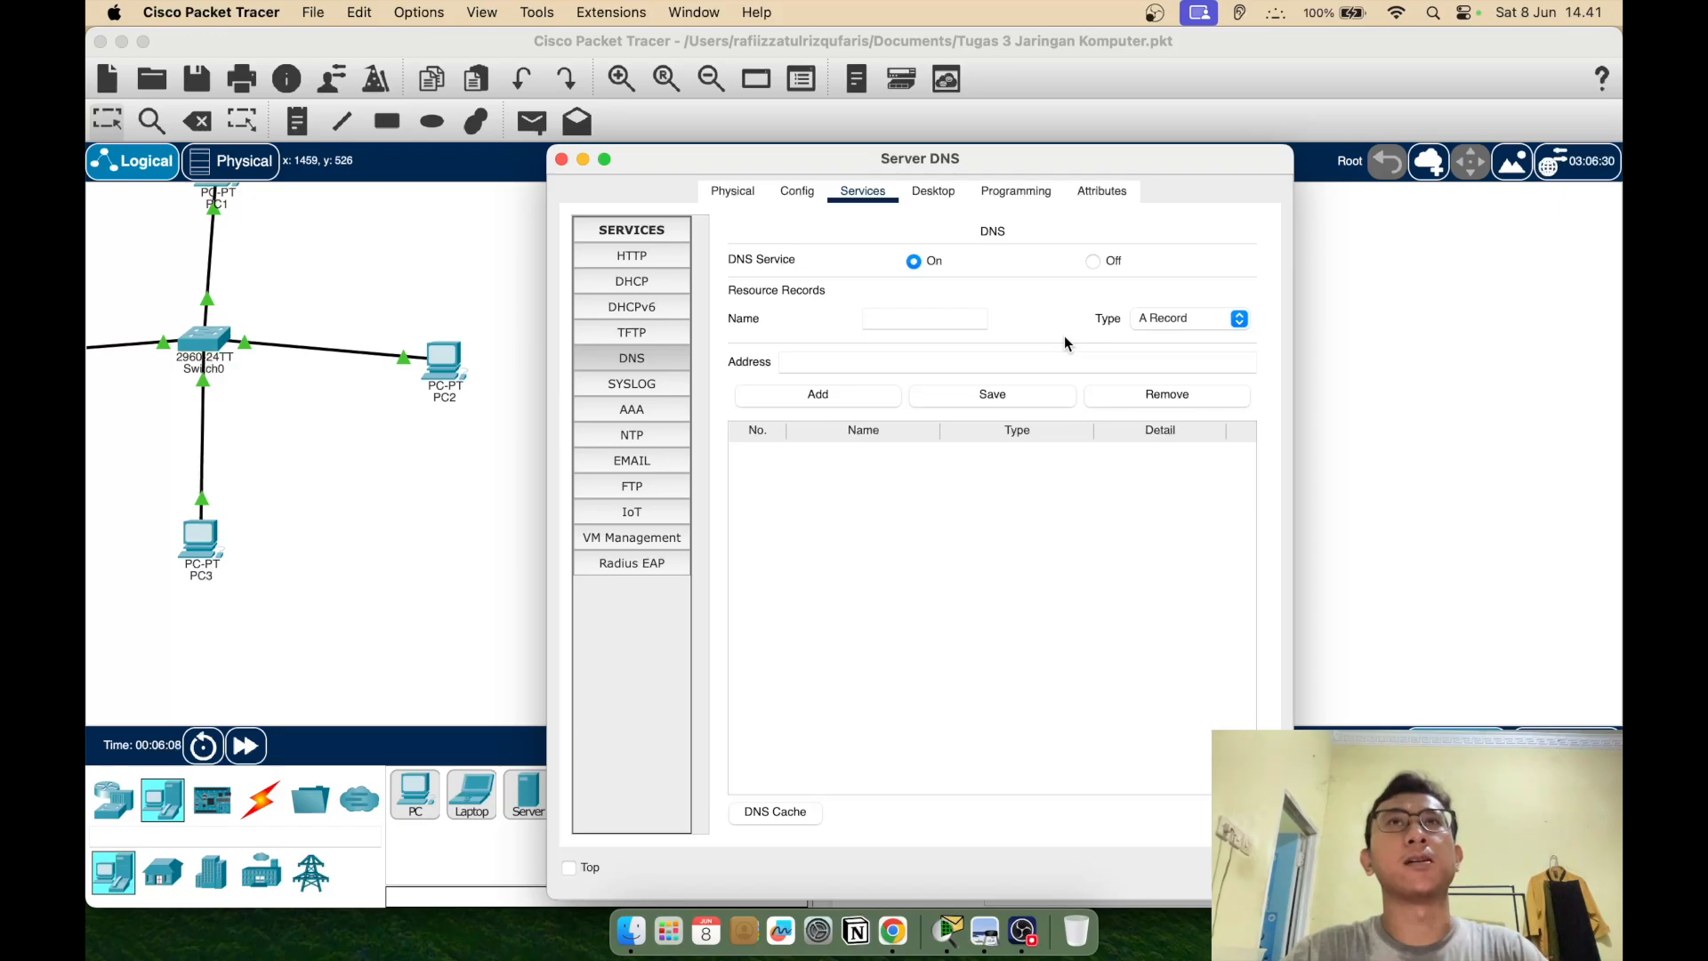
type("cis")
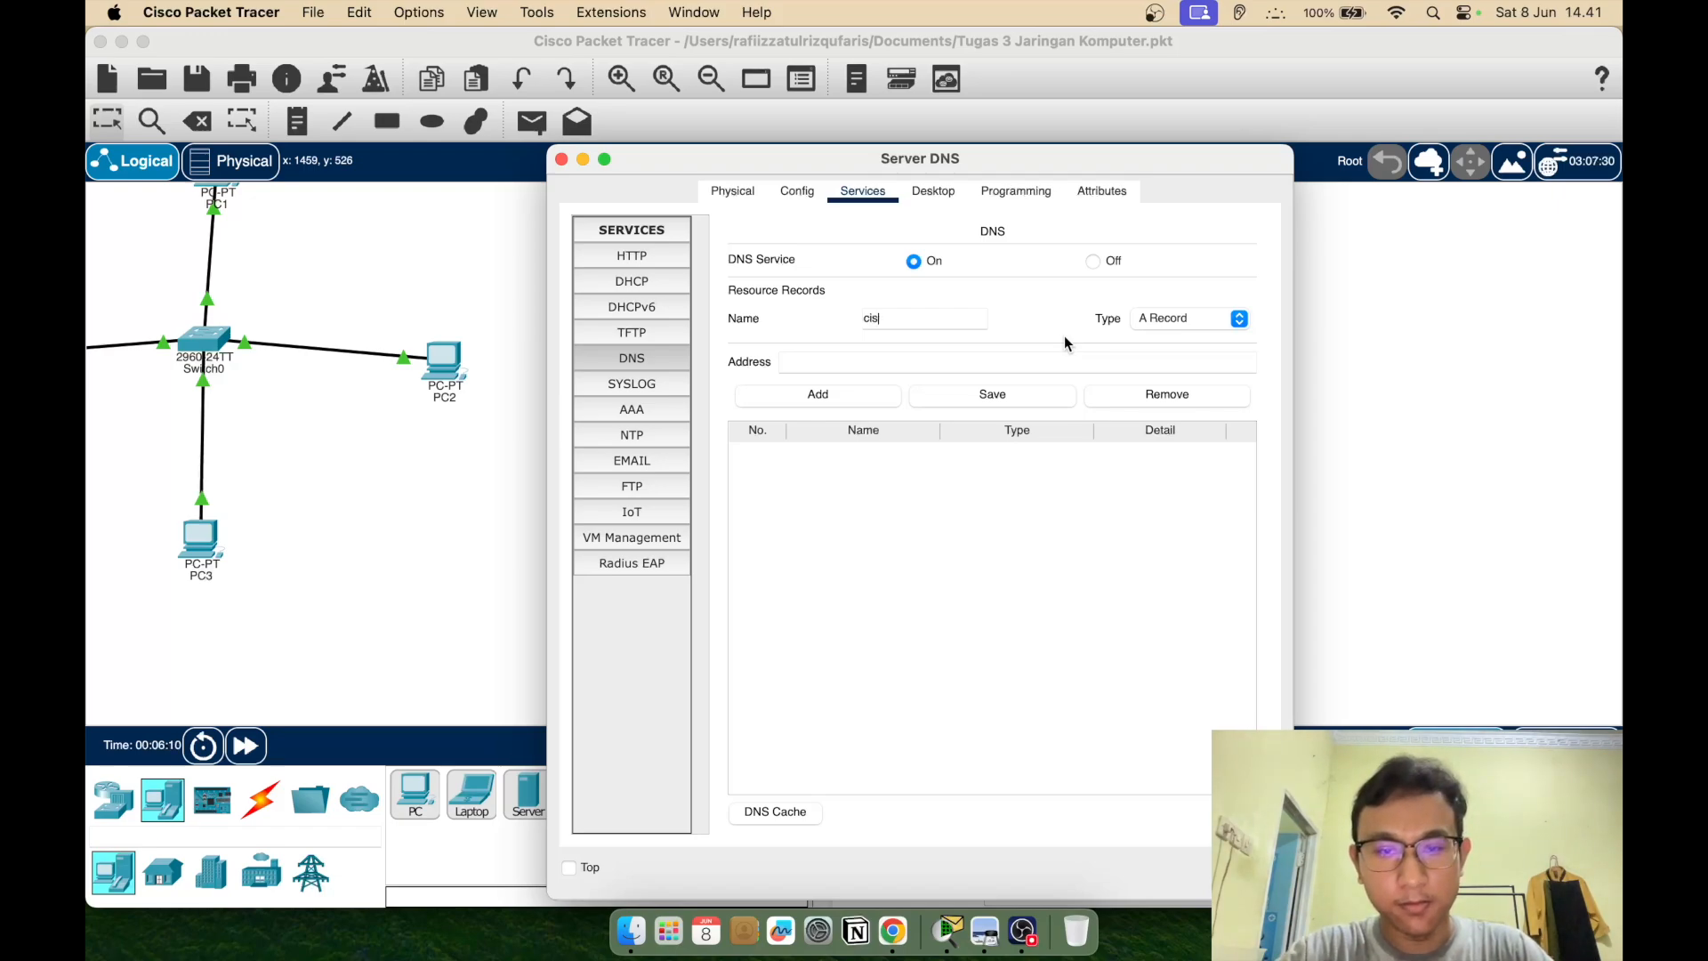
type("co")
key("BackSpace")
key("BackSpace")
key("BackSpace")
key("BackSpace")
key("BackSpace")
type("conto")
key("BackSpace")
key("BackSpace")
key("BackSpace")
key("BackSpace")
key("BackSpace")
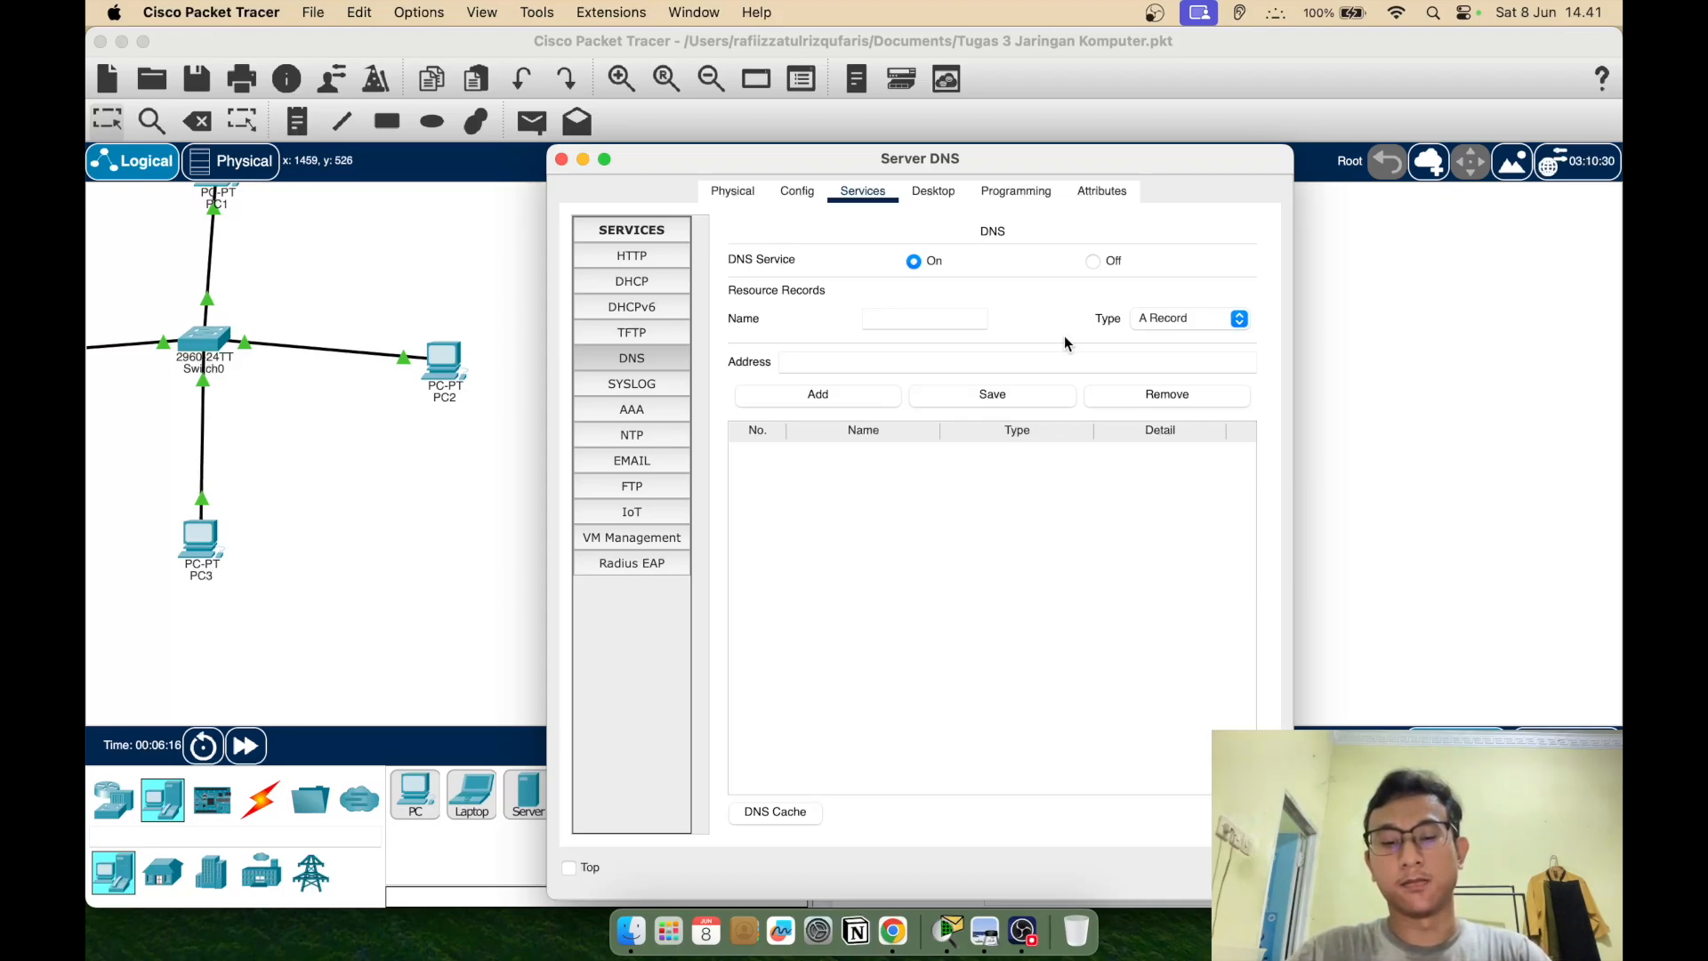
Add an A record mapping namadns.com to 192.168.1.1 on Server DNS and close the server's window
type("namadns.com")
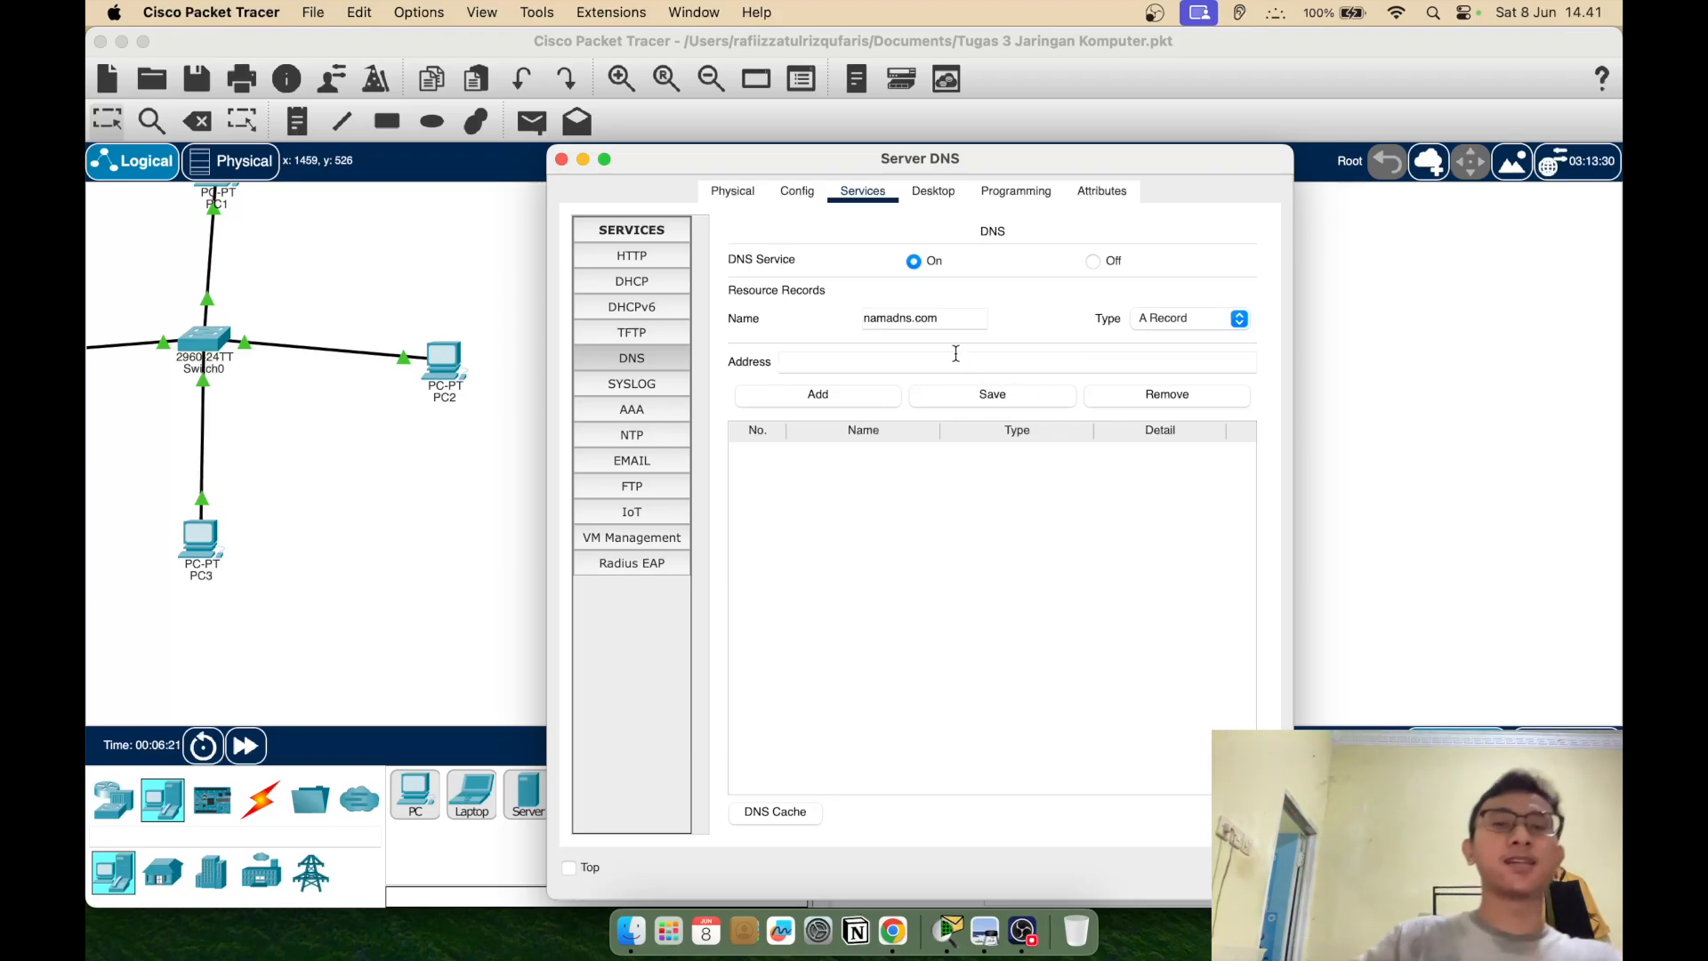
type("192.168.1.1")
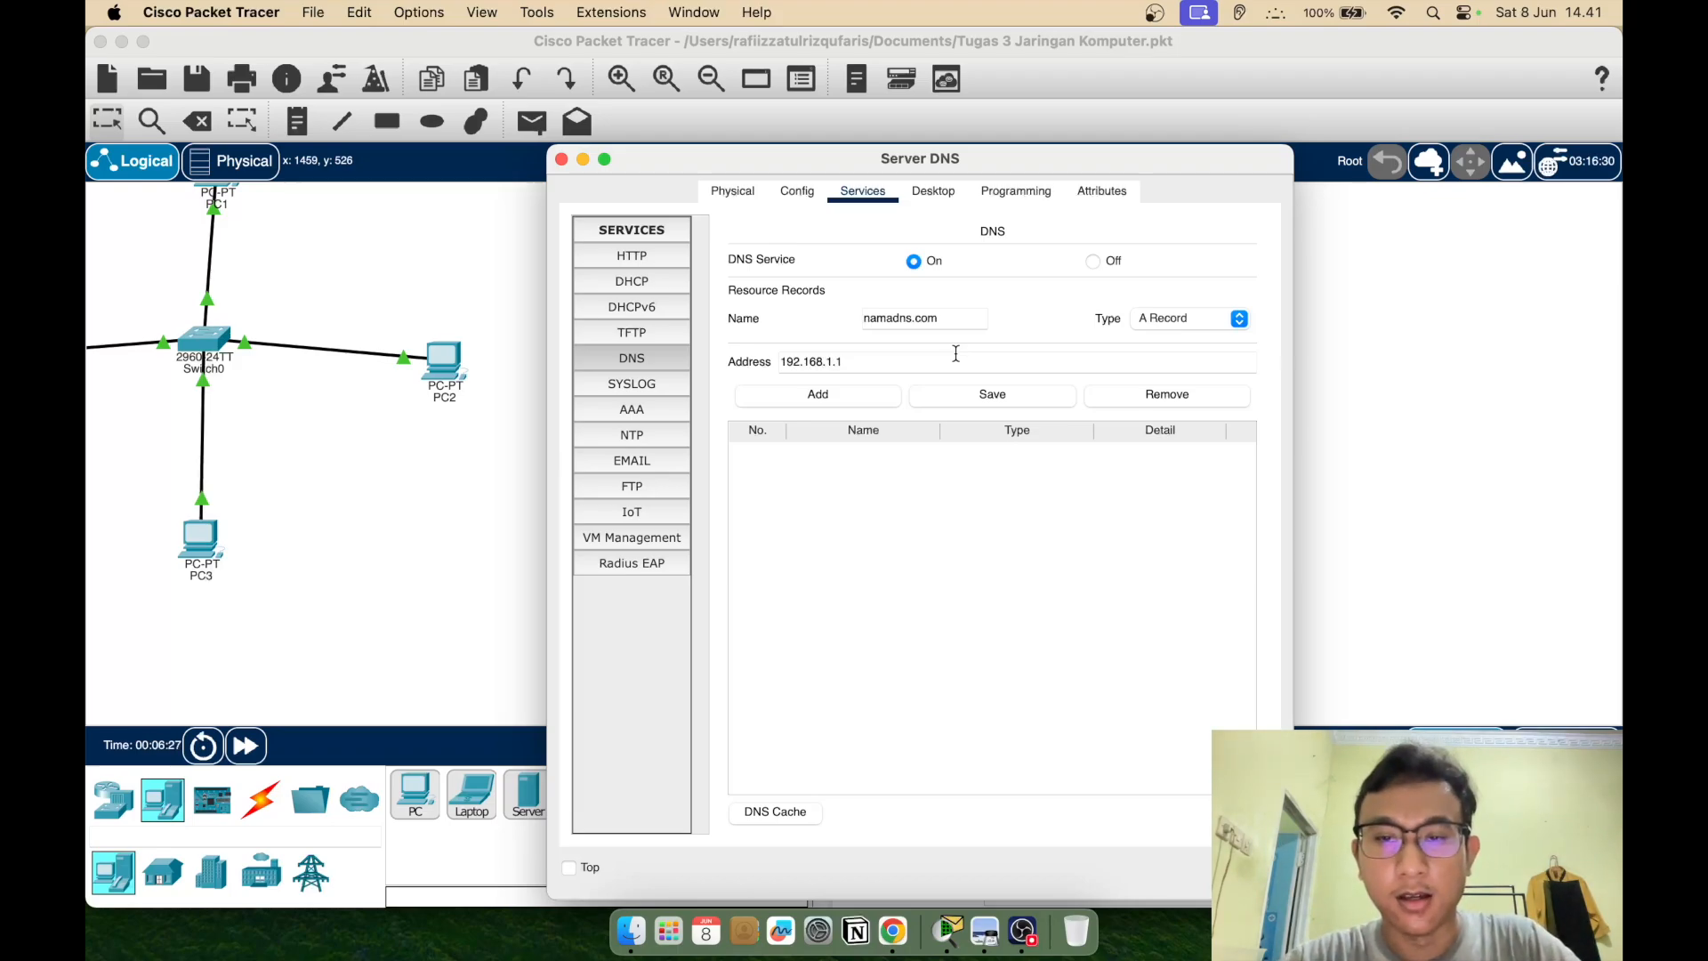
left_click(835, 399)
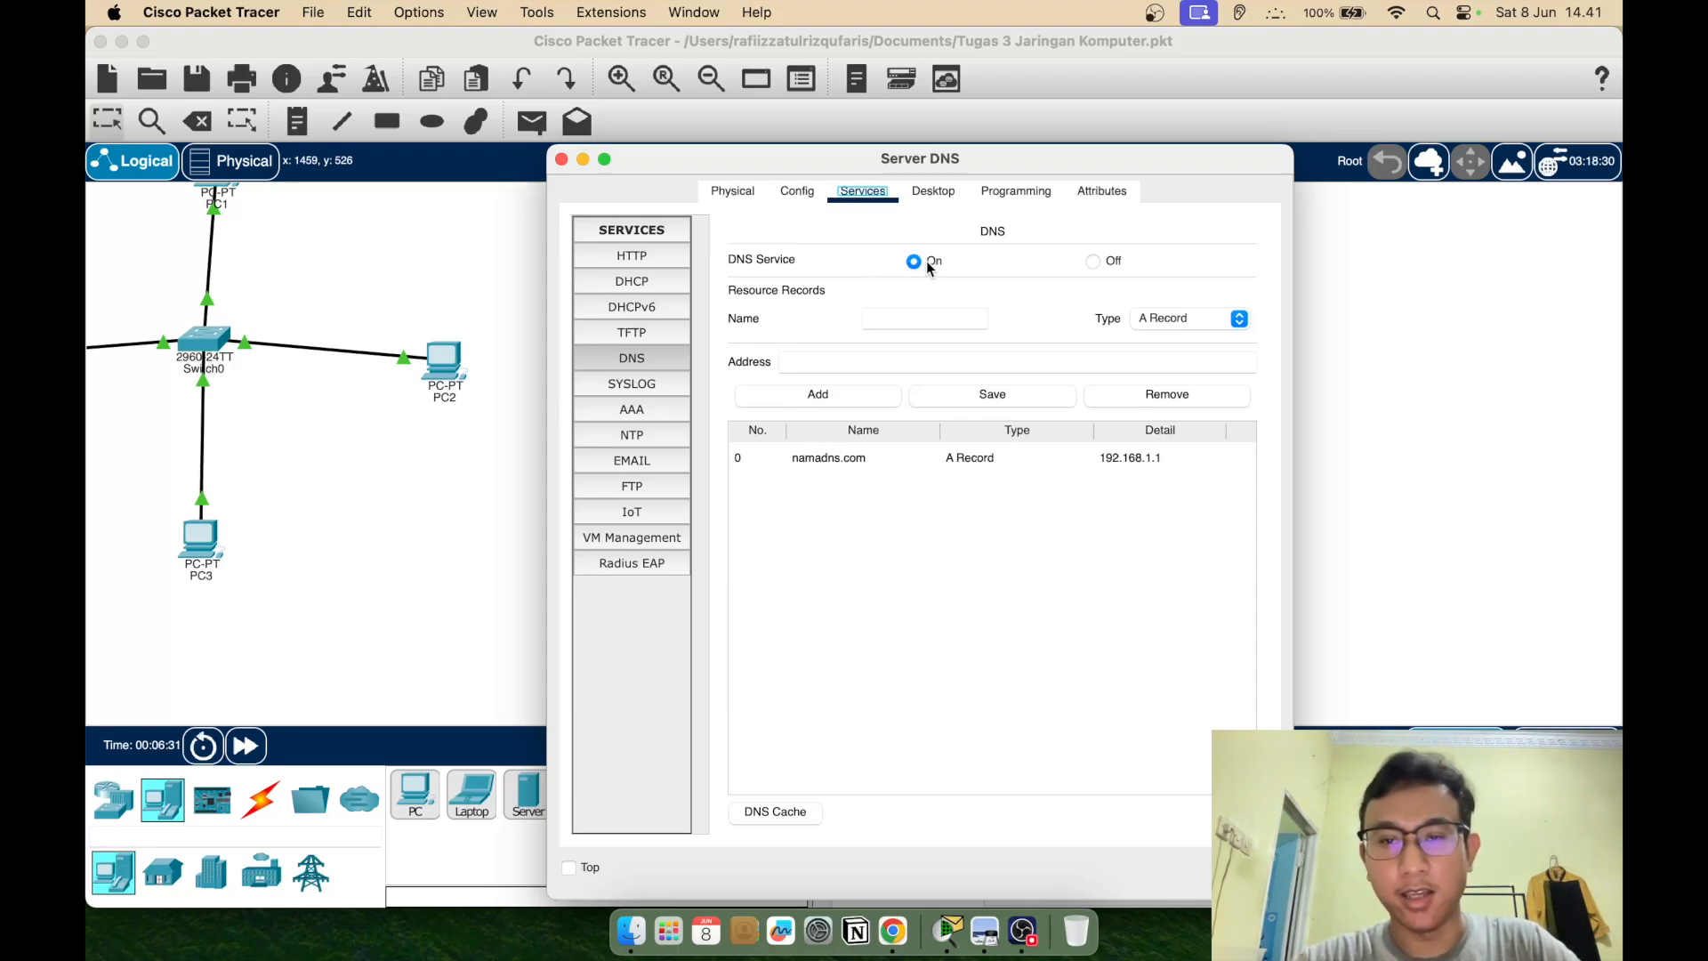
left_click(561, 158)
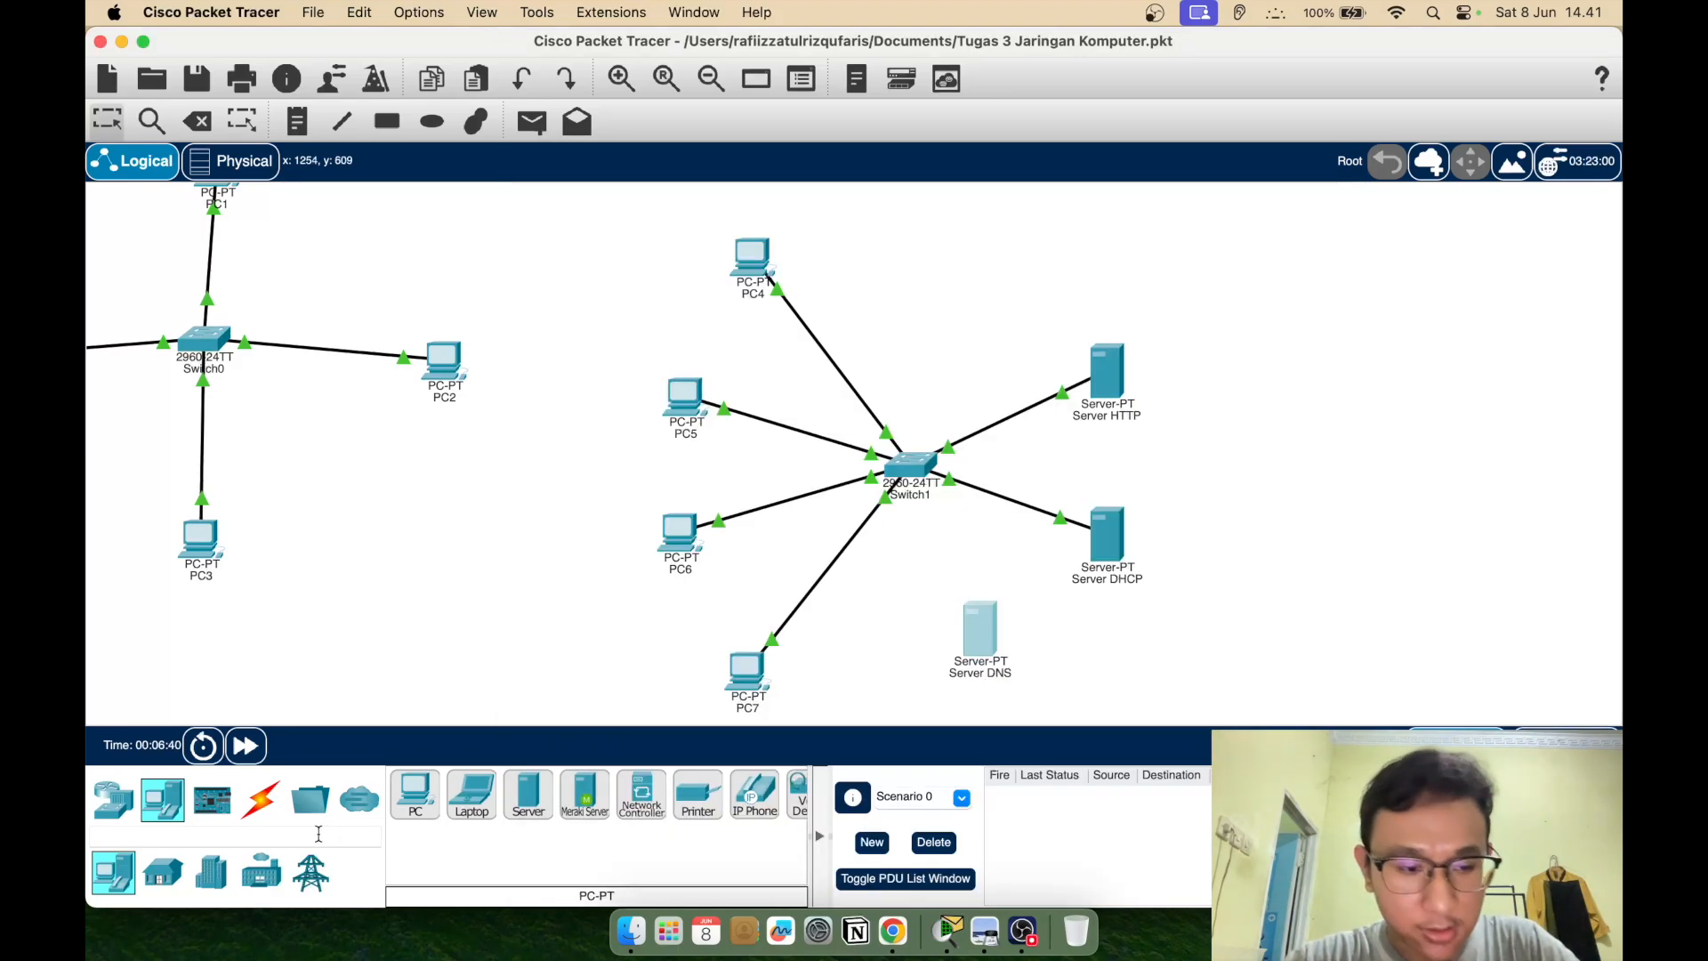
Connect Server DNS's FastEthernet0 port to FastEthernet0/7 on Switch1 with a copper straight-through cable
left_click(259, 812)
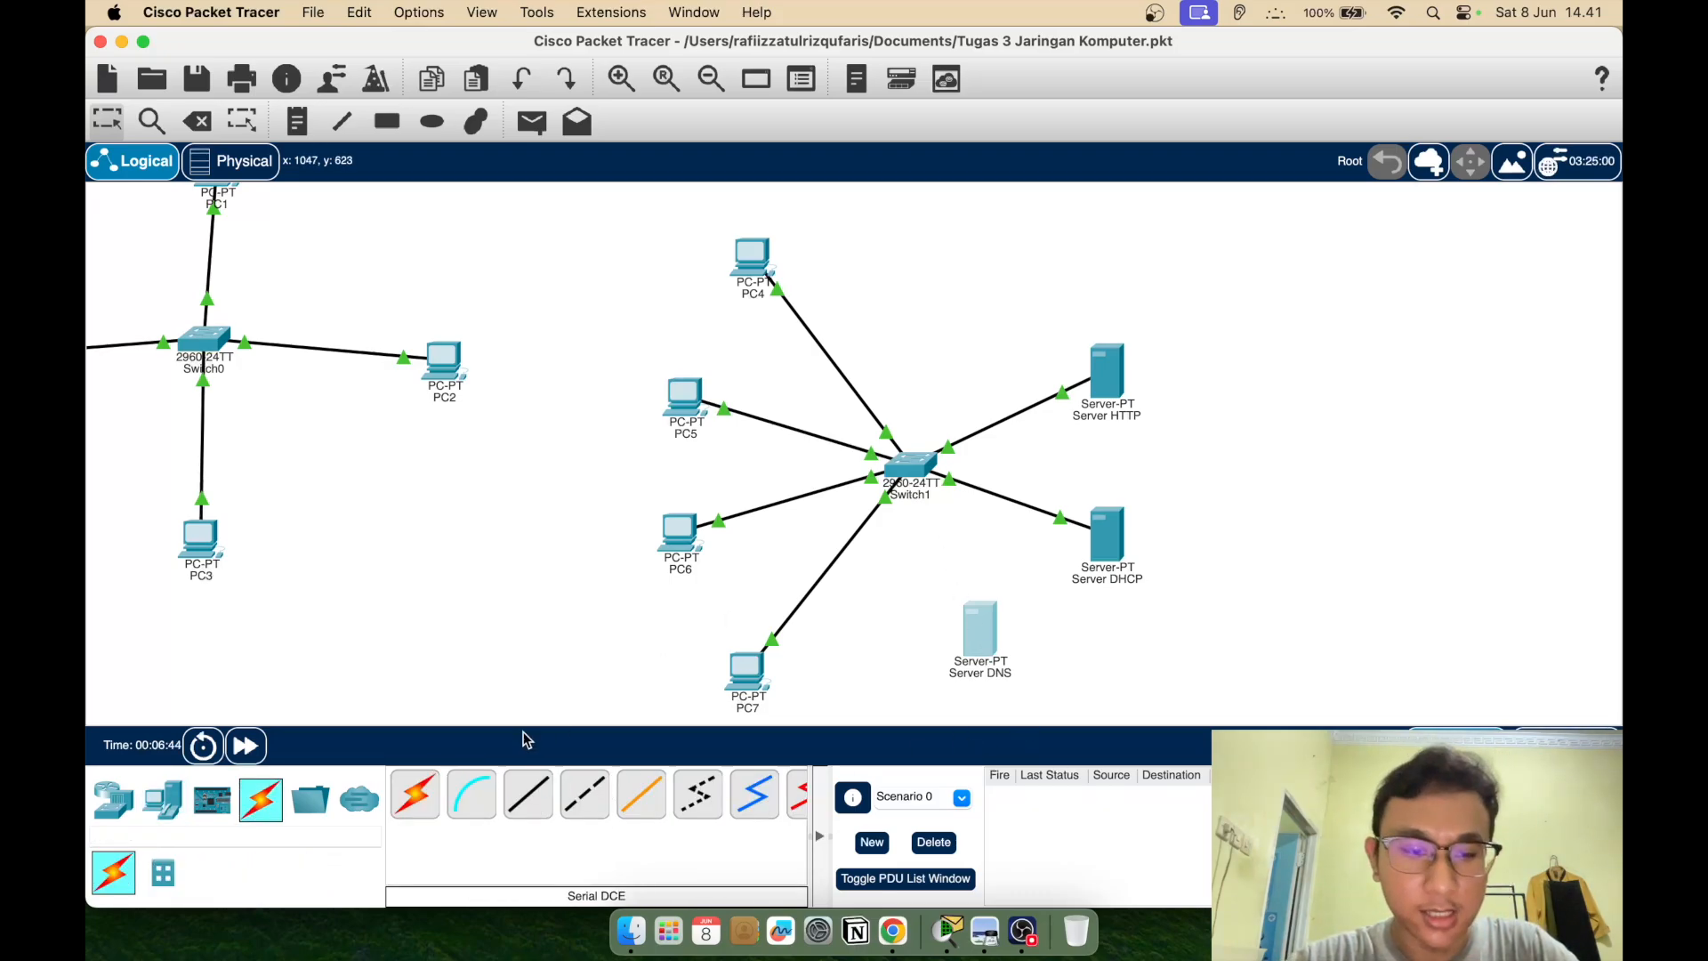
left_click(526, 796)
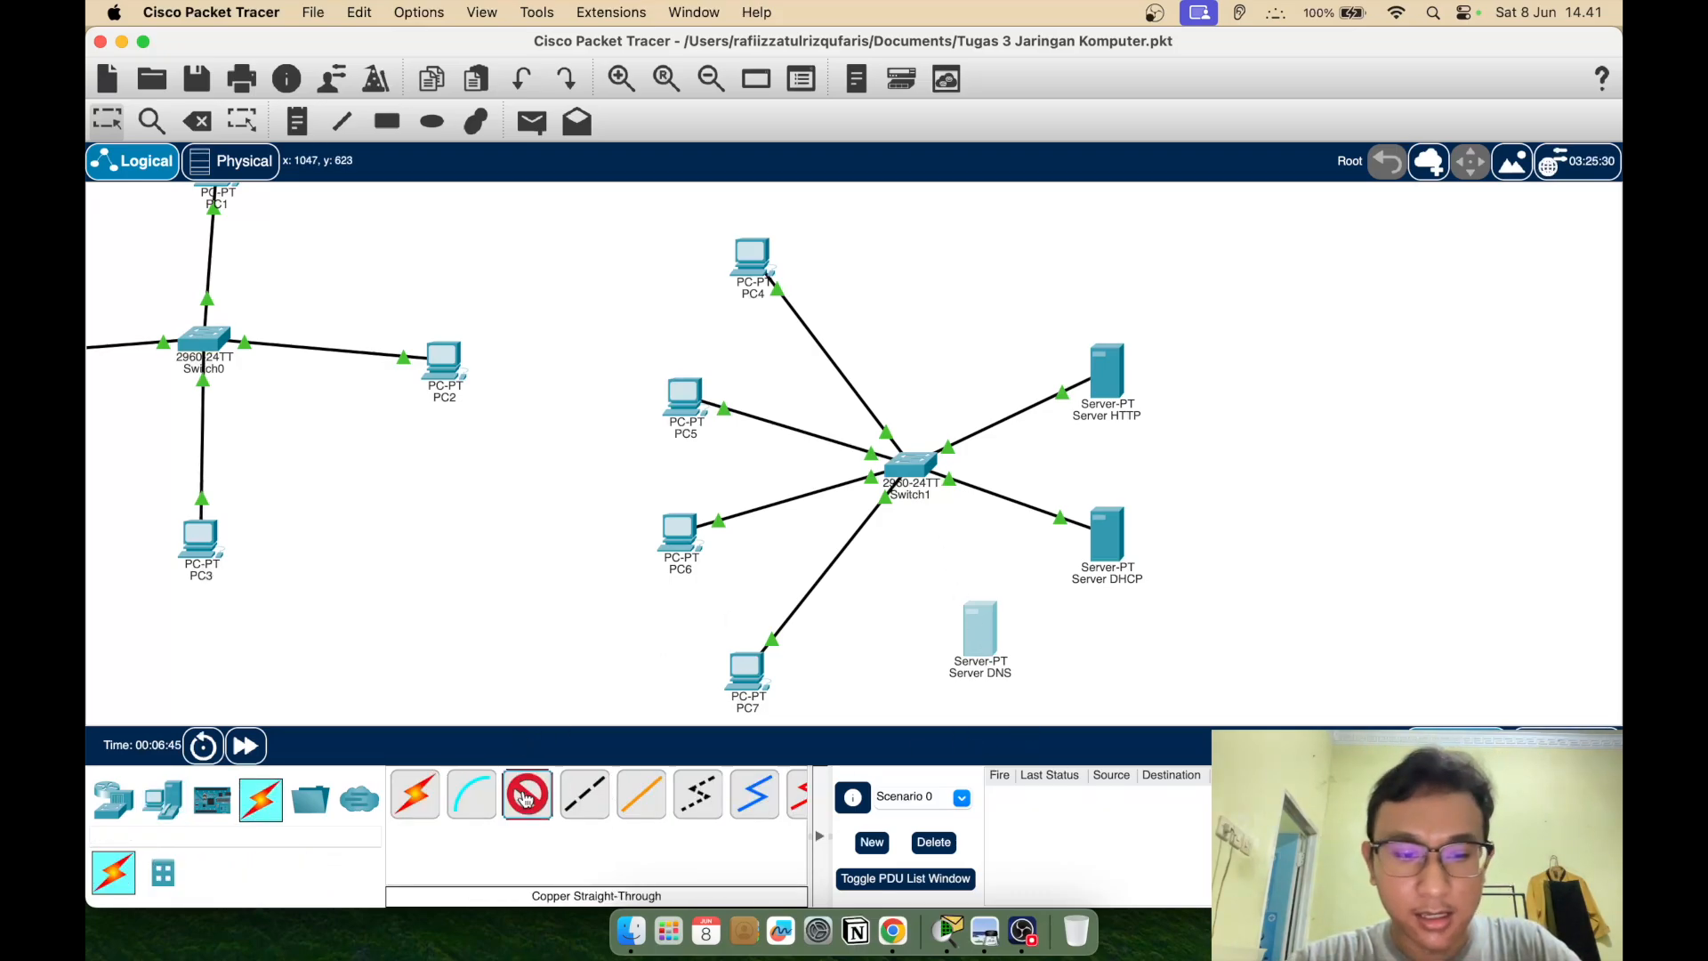
left_click(987, 633)
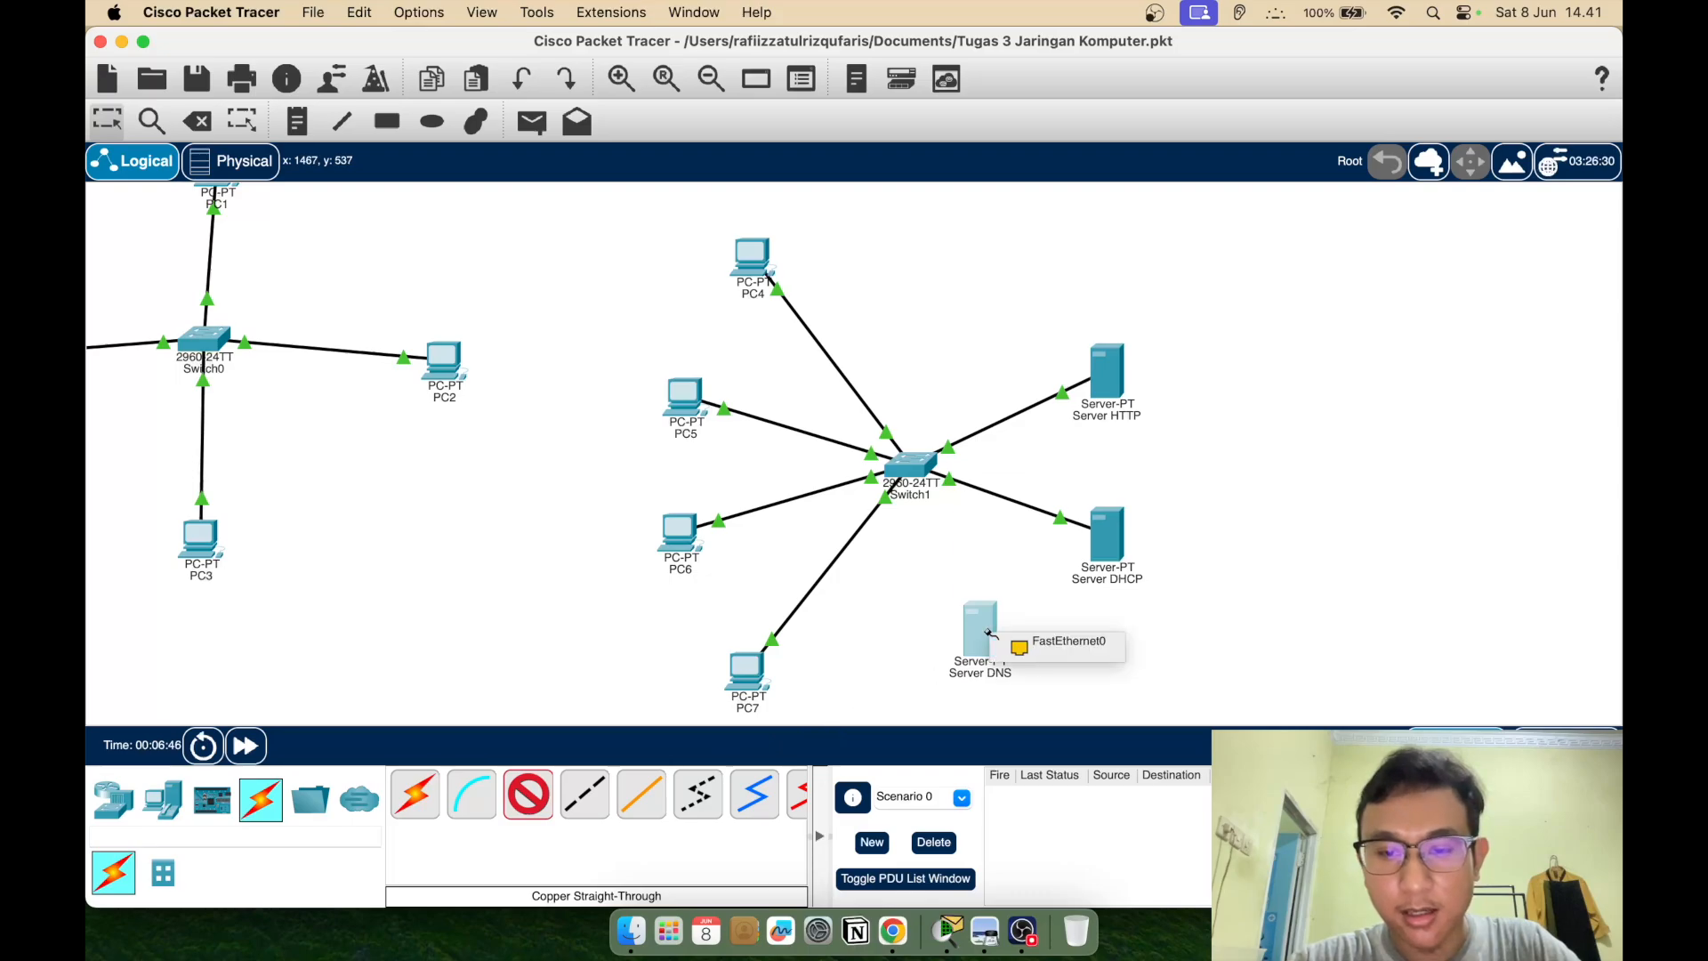
left_click(1036, 650)
left_click(917, 466)
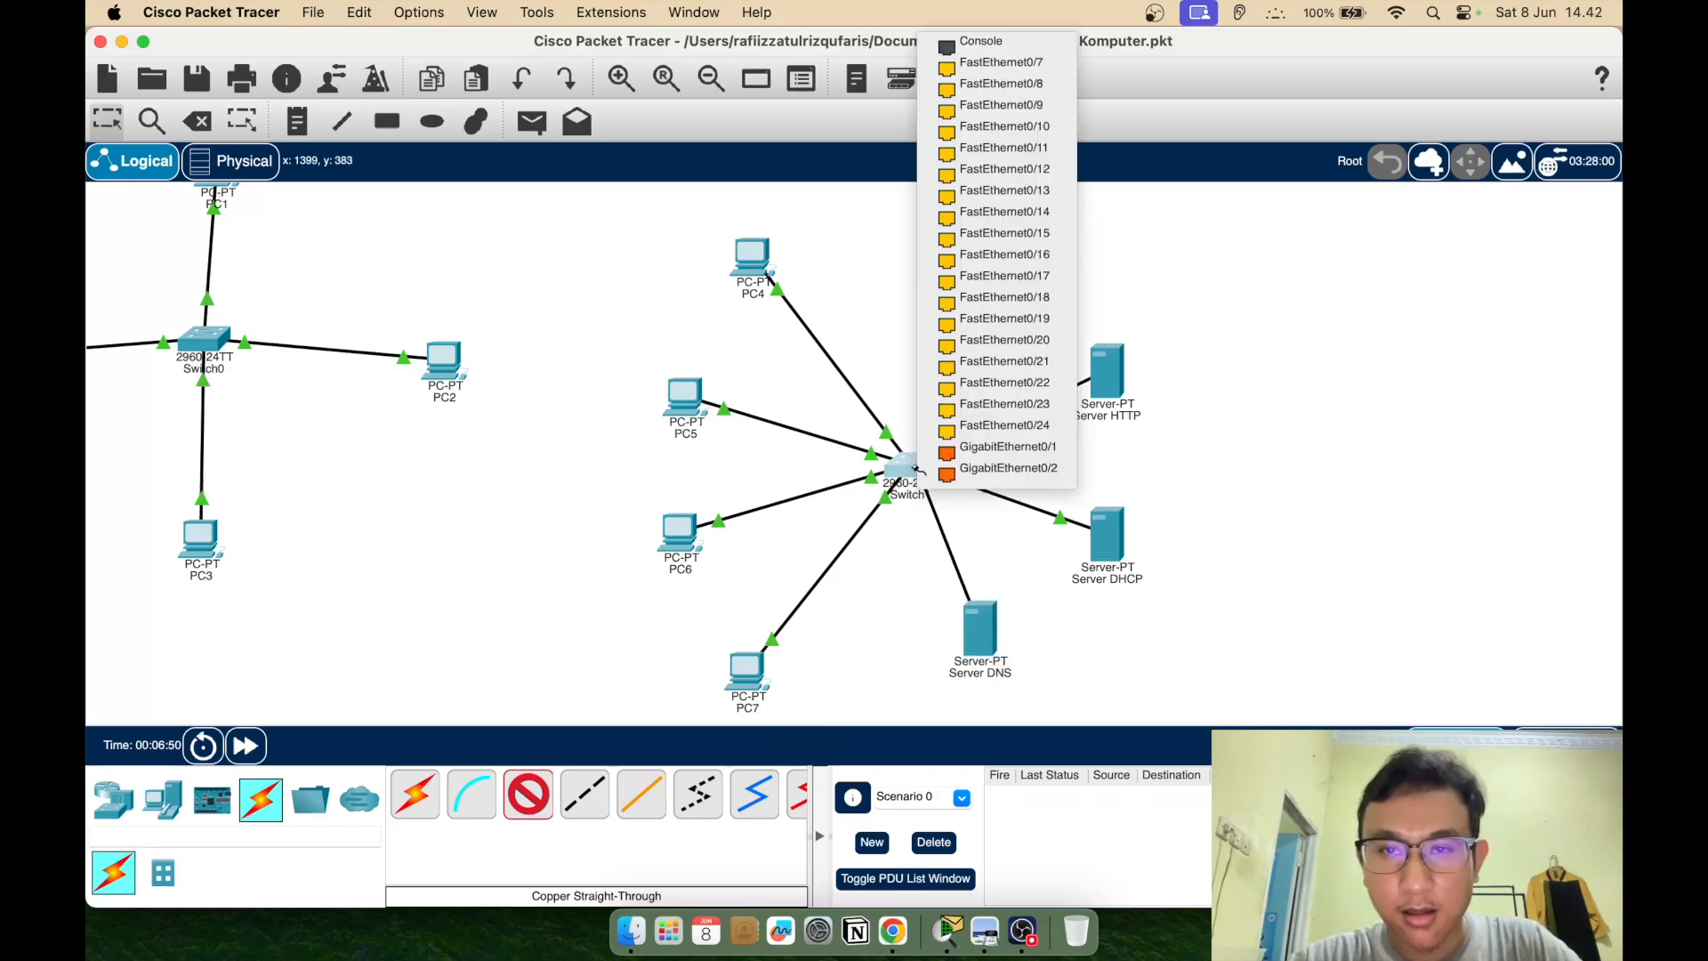
left_click(1043, 70)
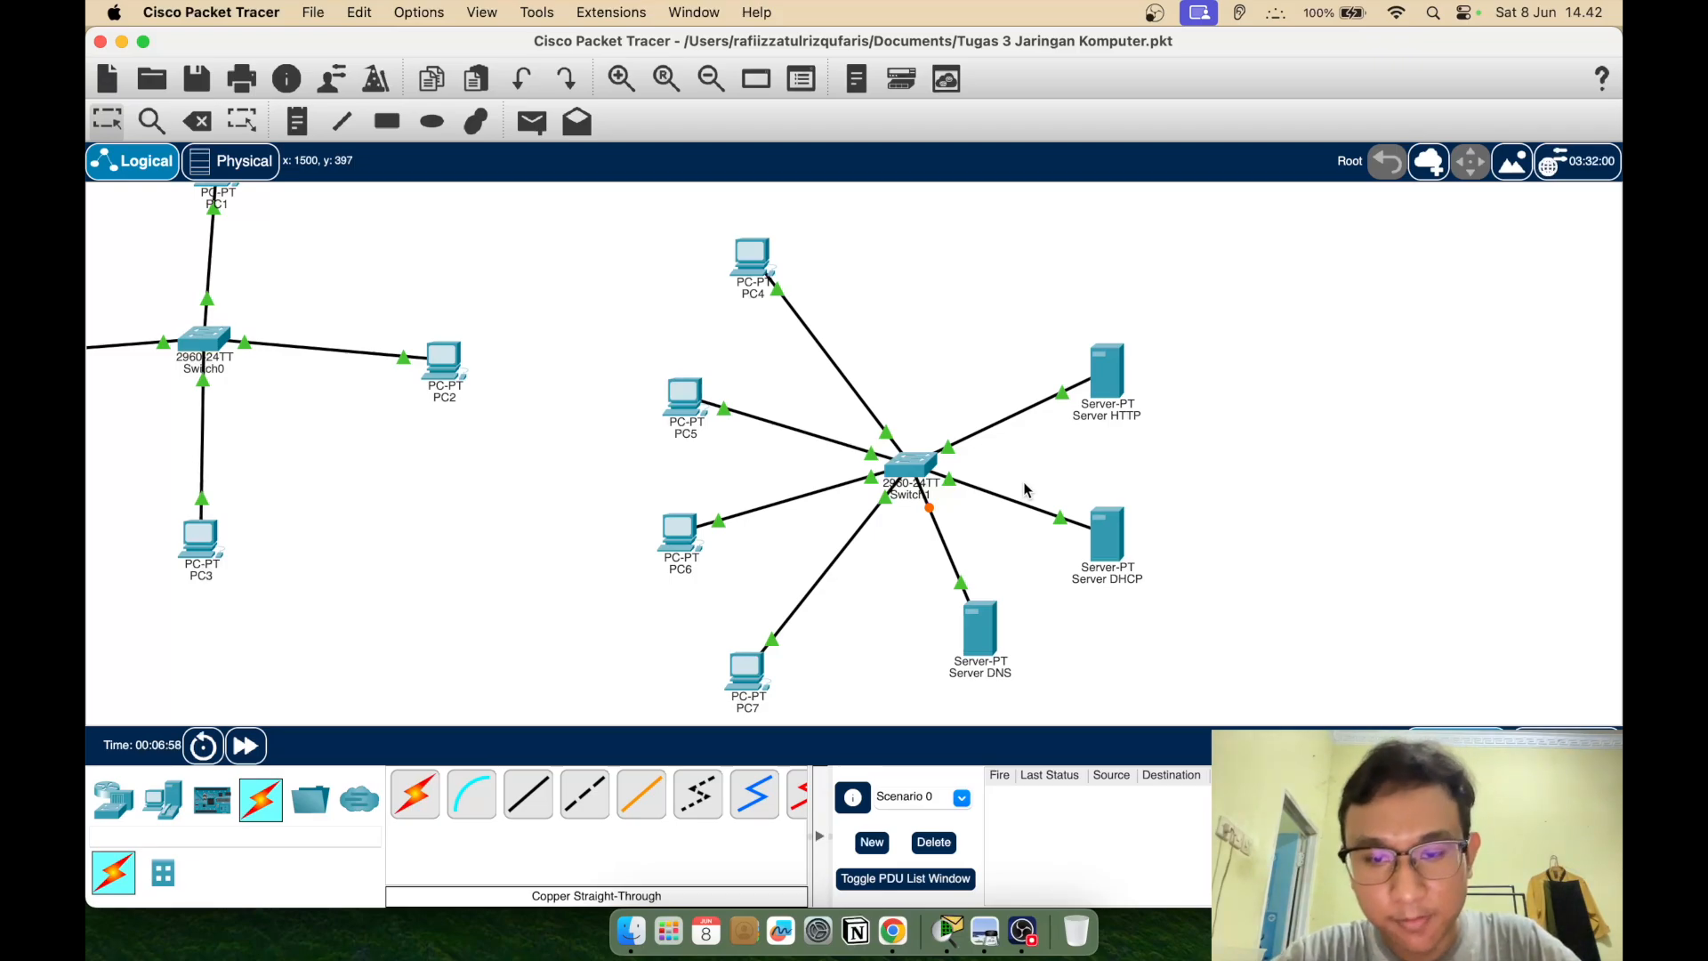
Give Server DNS the static IPv4 address 192.168.1.3 with subnet mask 255.255.255.0
left_click(977, 647)
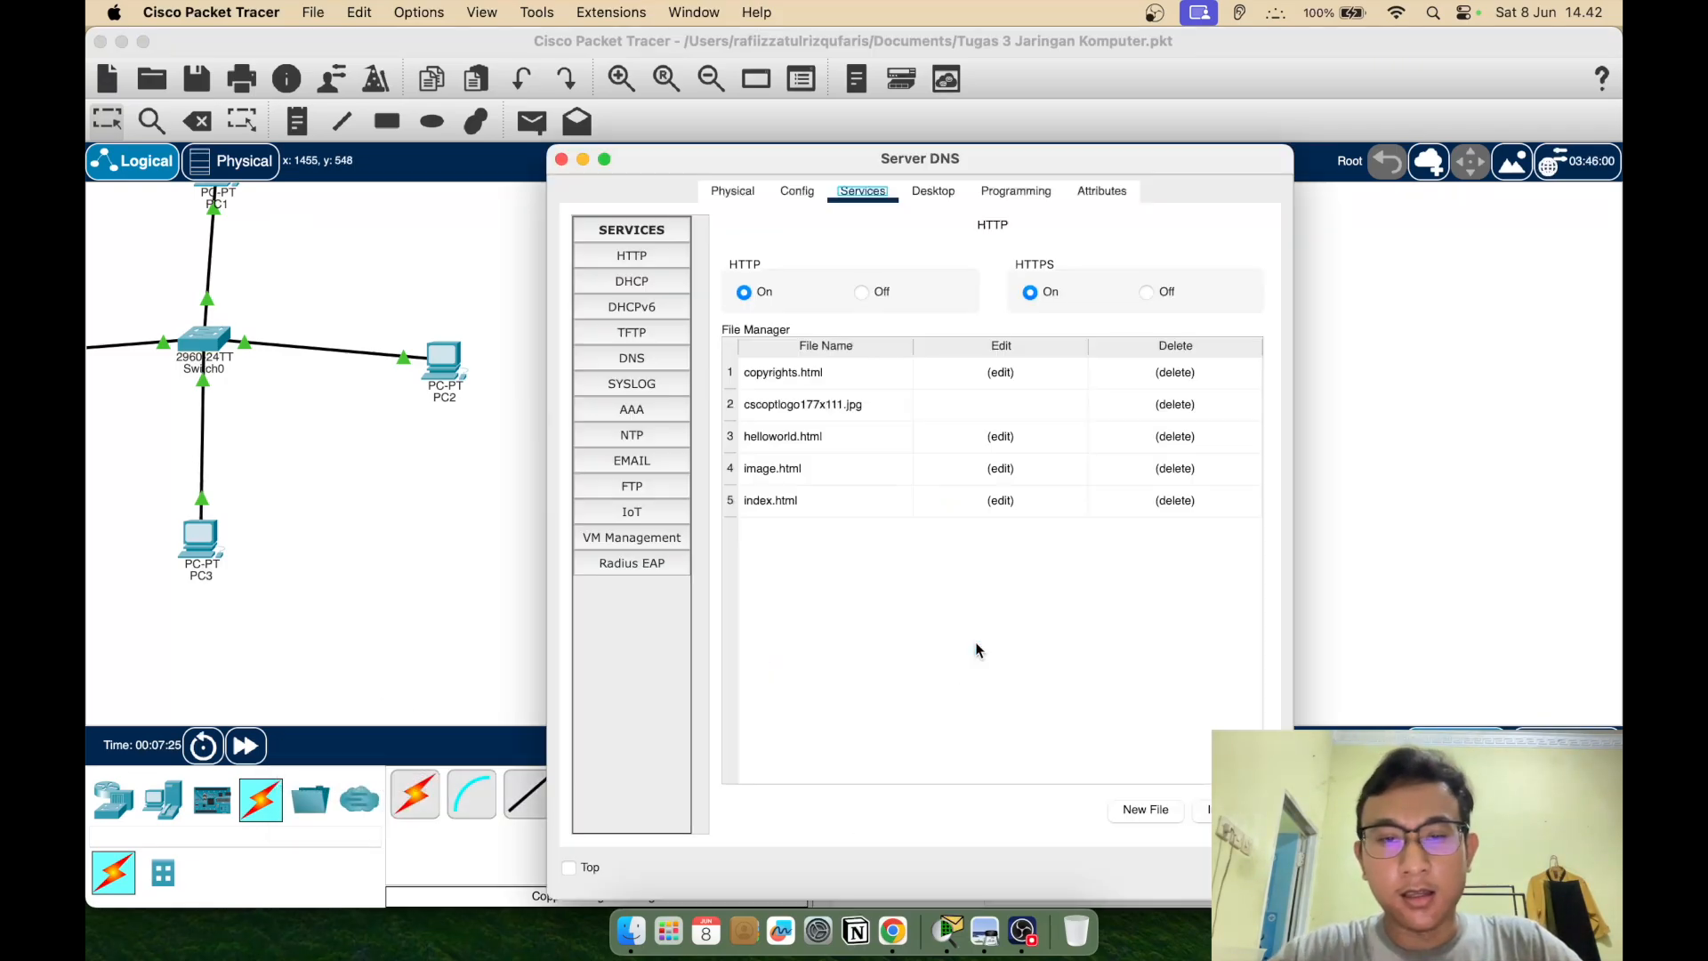
left_click(926, 194)
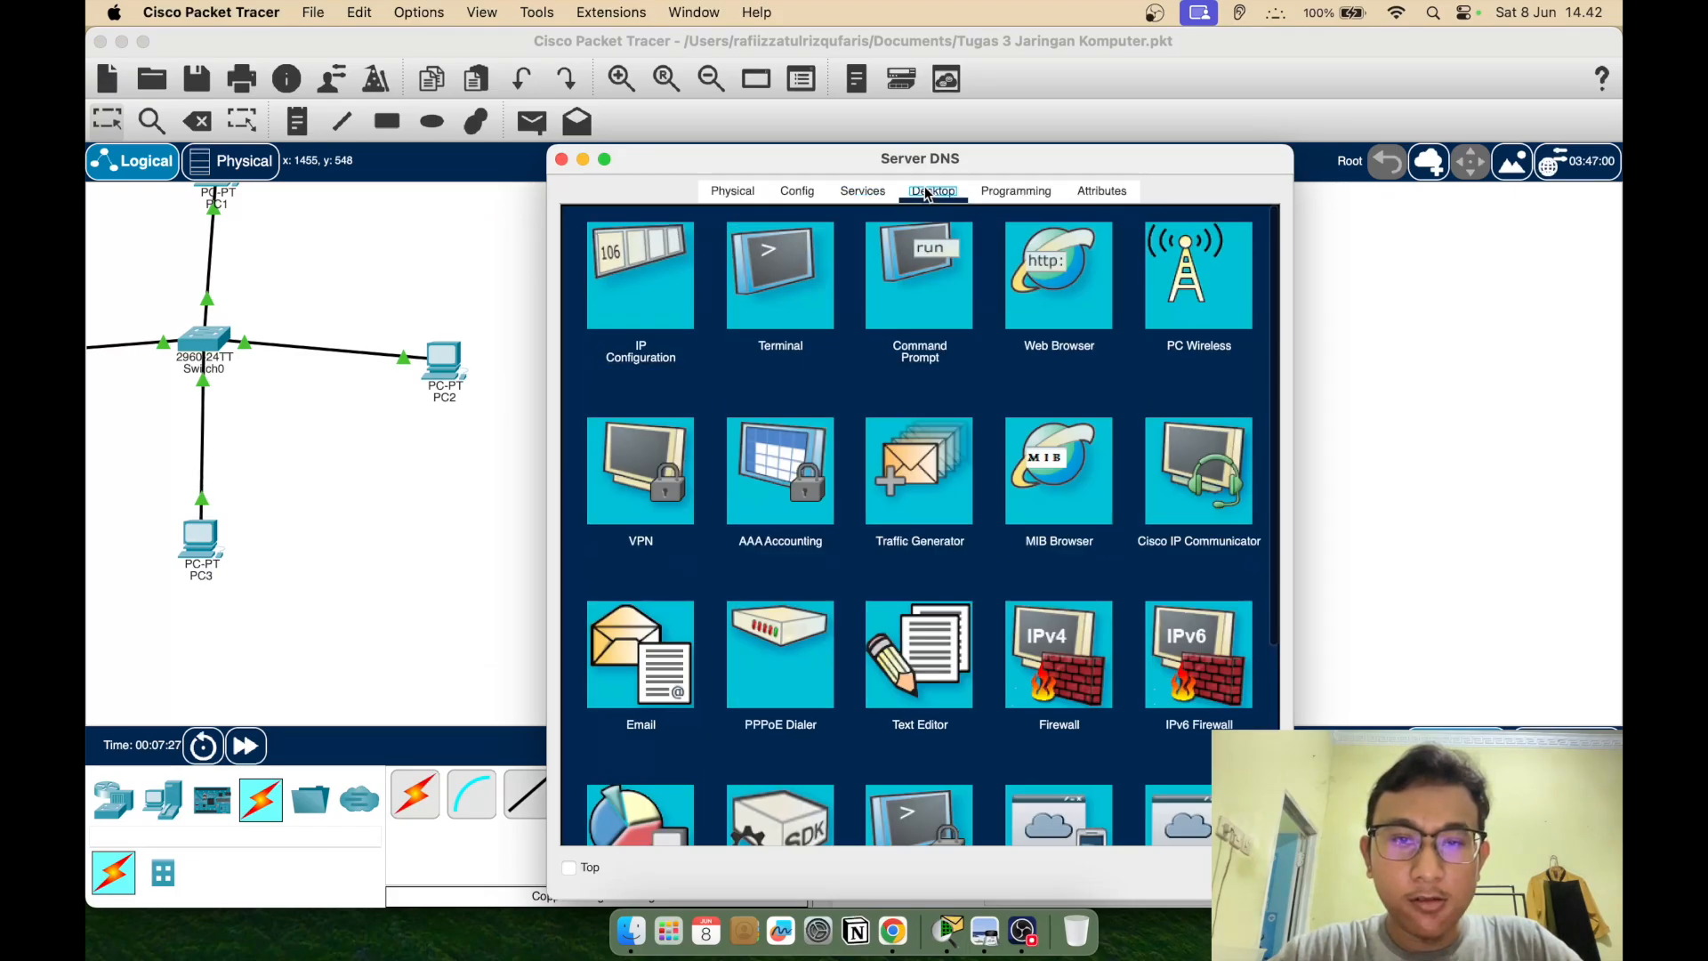
left_click(659, 258)
left_click(830, 324)
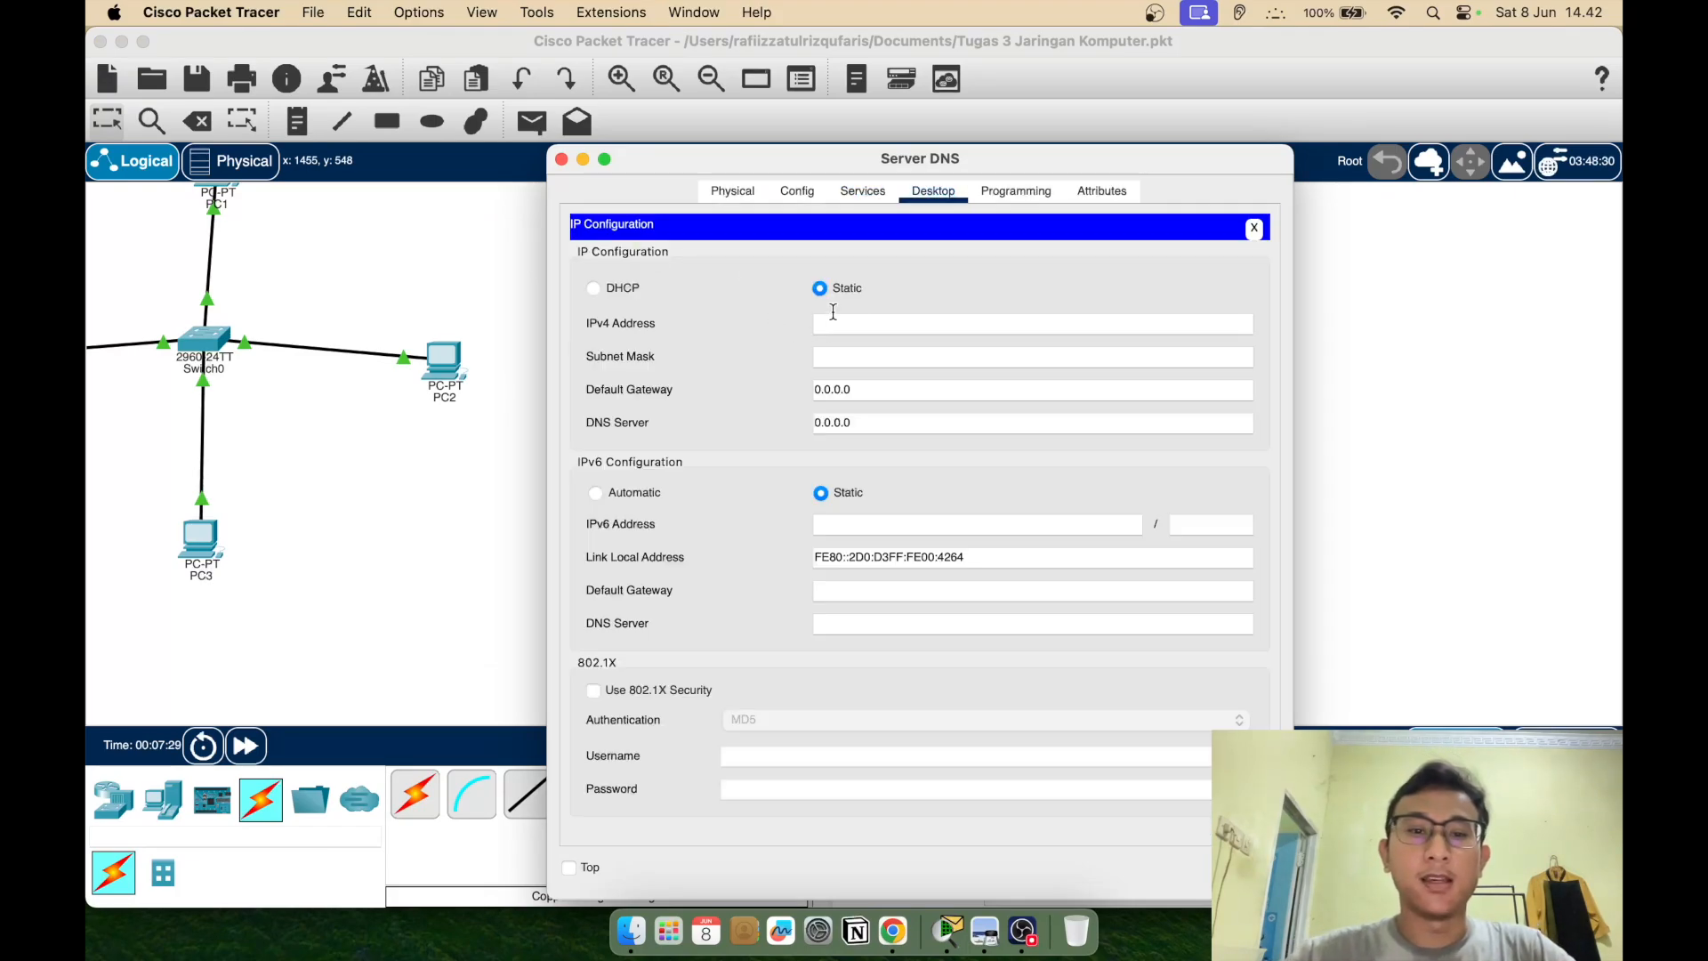
type("192")
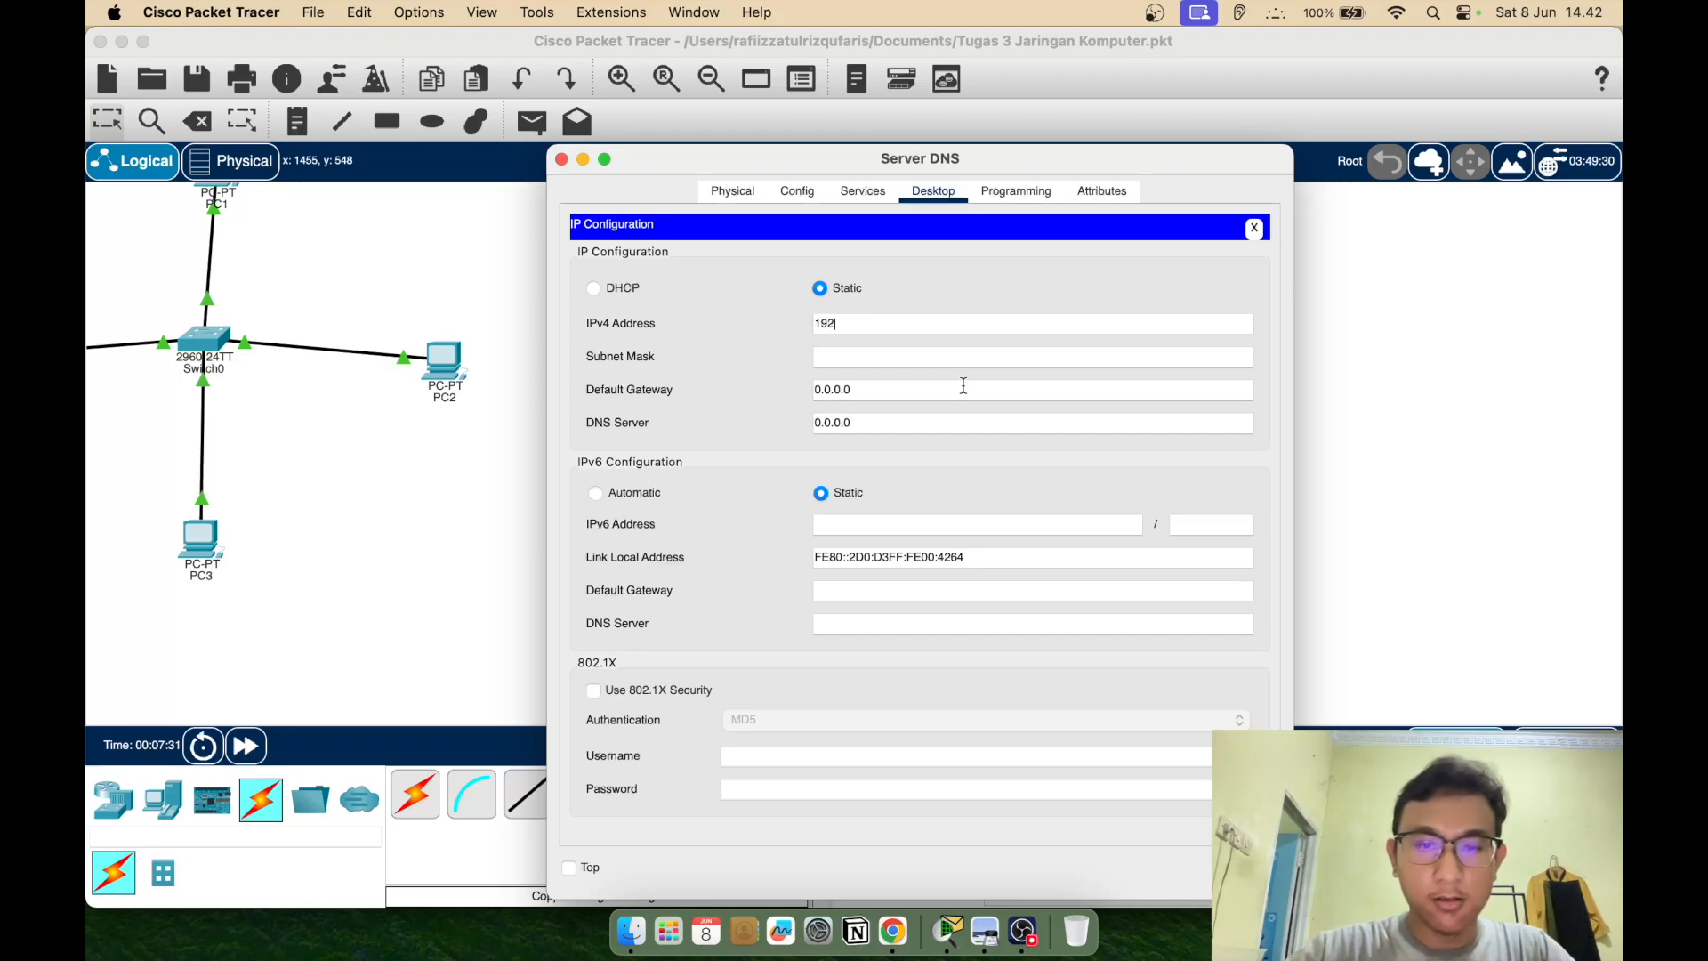
type(".168.1.3")
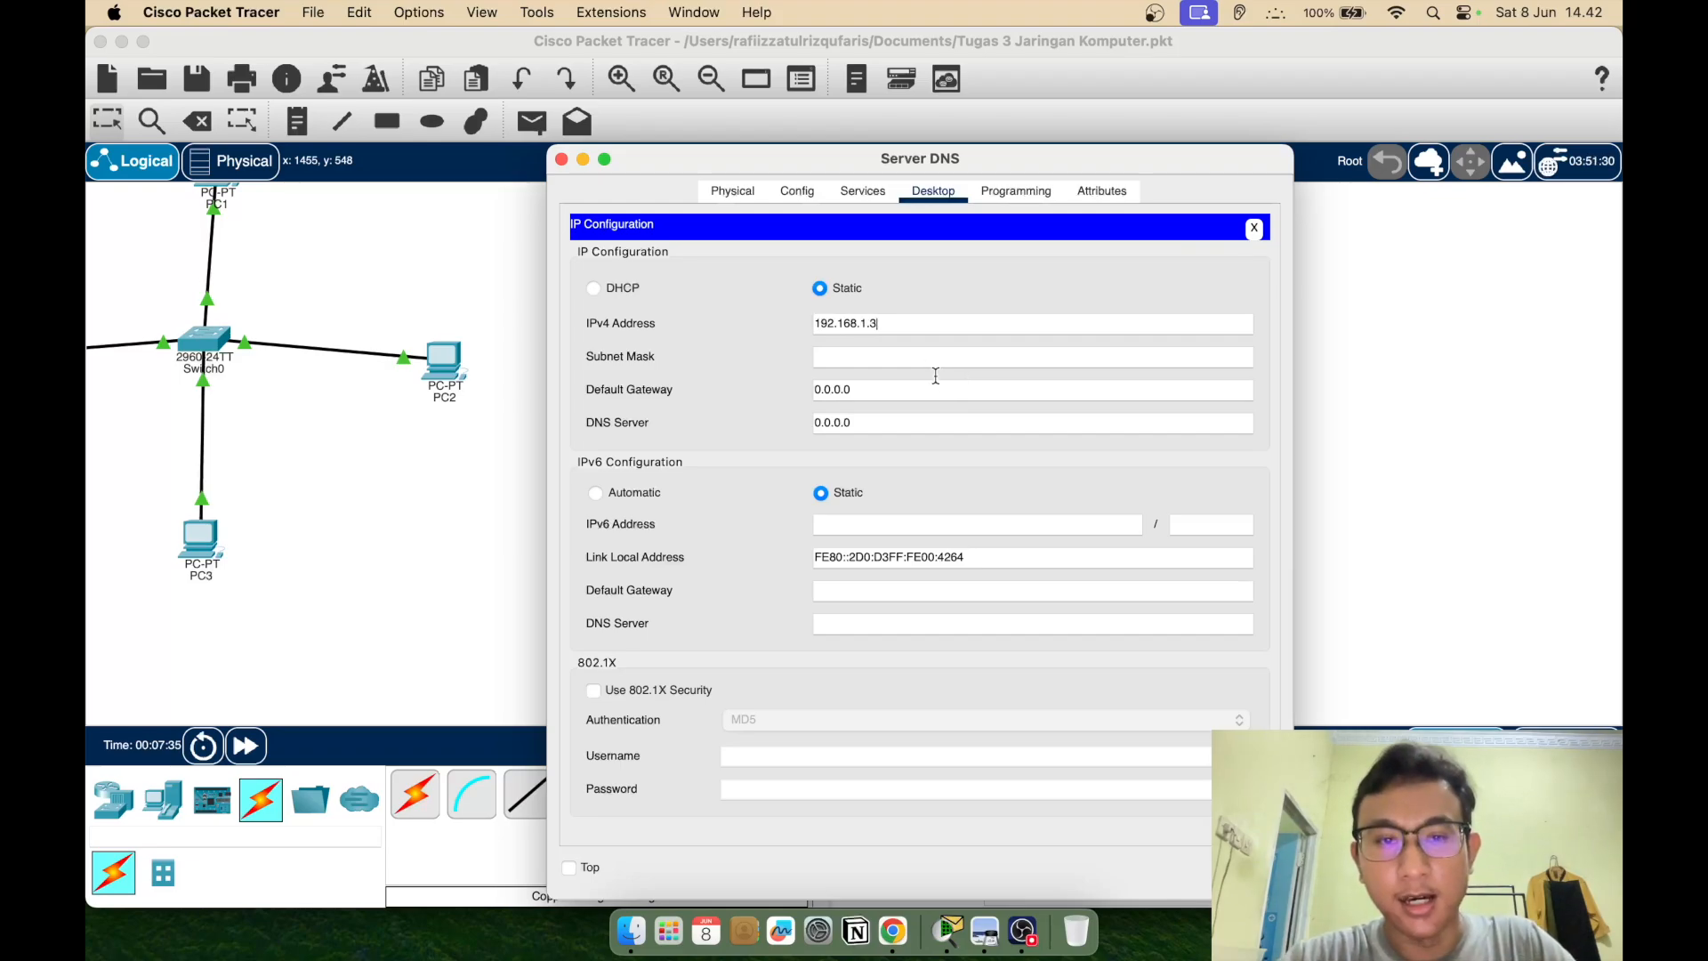
left_click(898, 355)
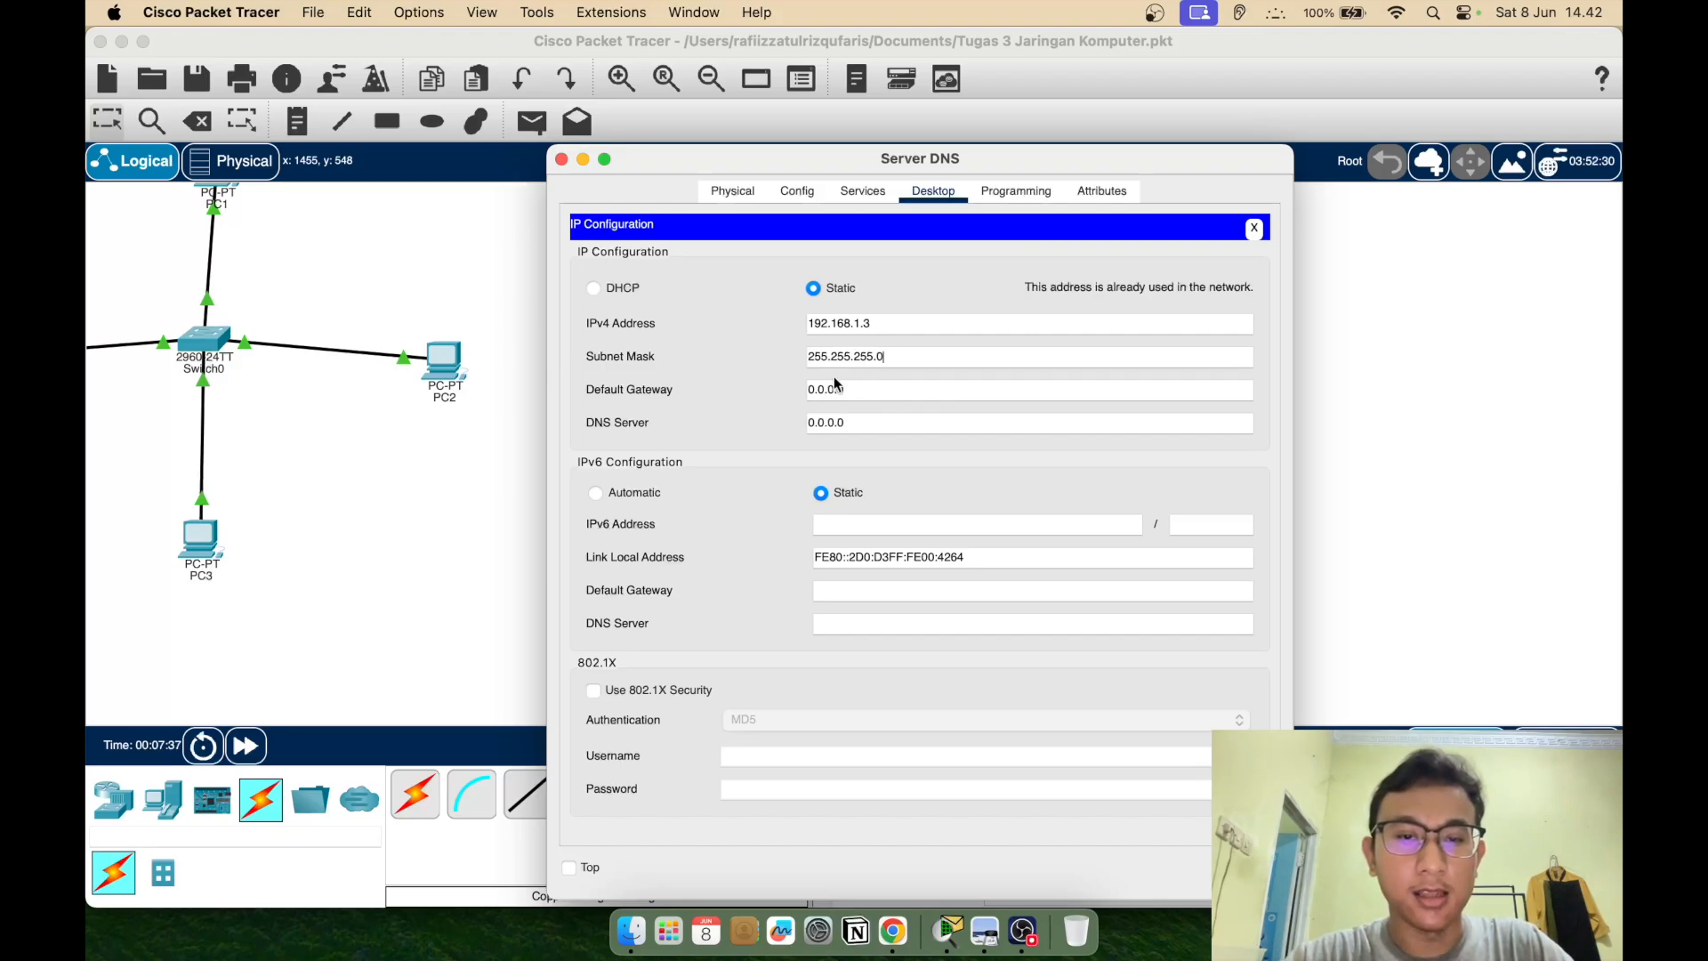
Try 192.168.1.4 as Server DNS's IPv4 address and close its IP configuration
left_click(900, 324)
key("BackSpace")
type("4")
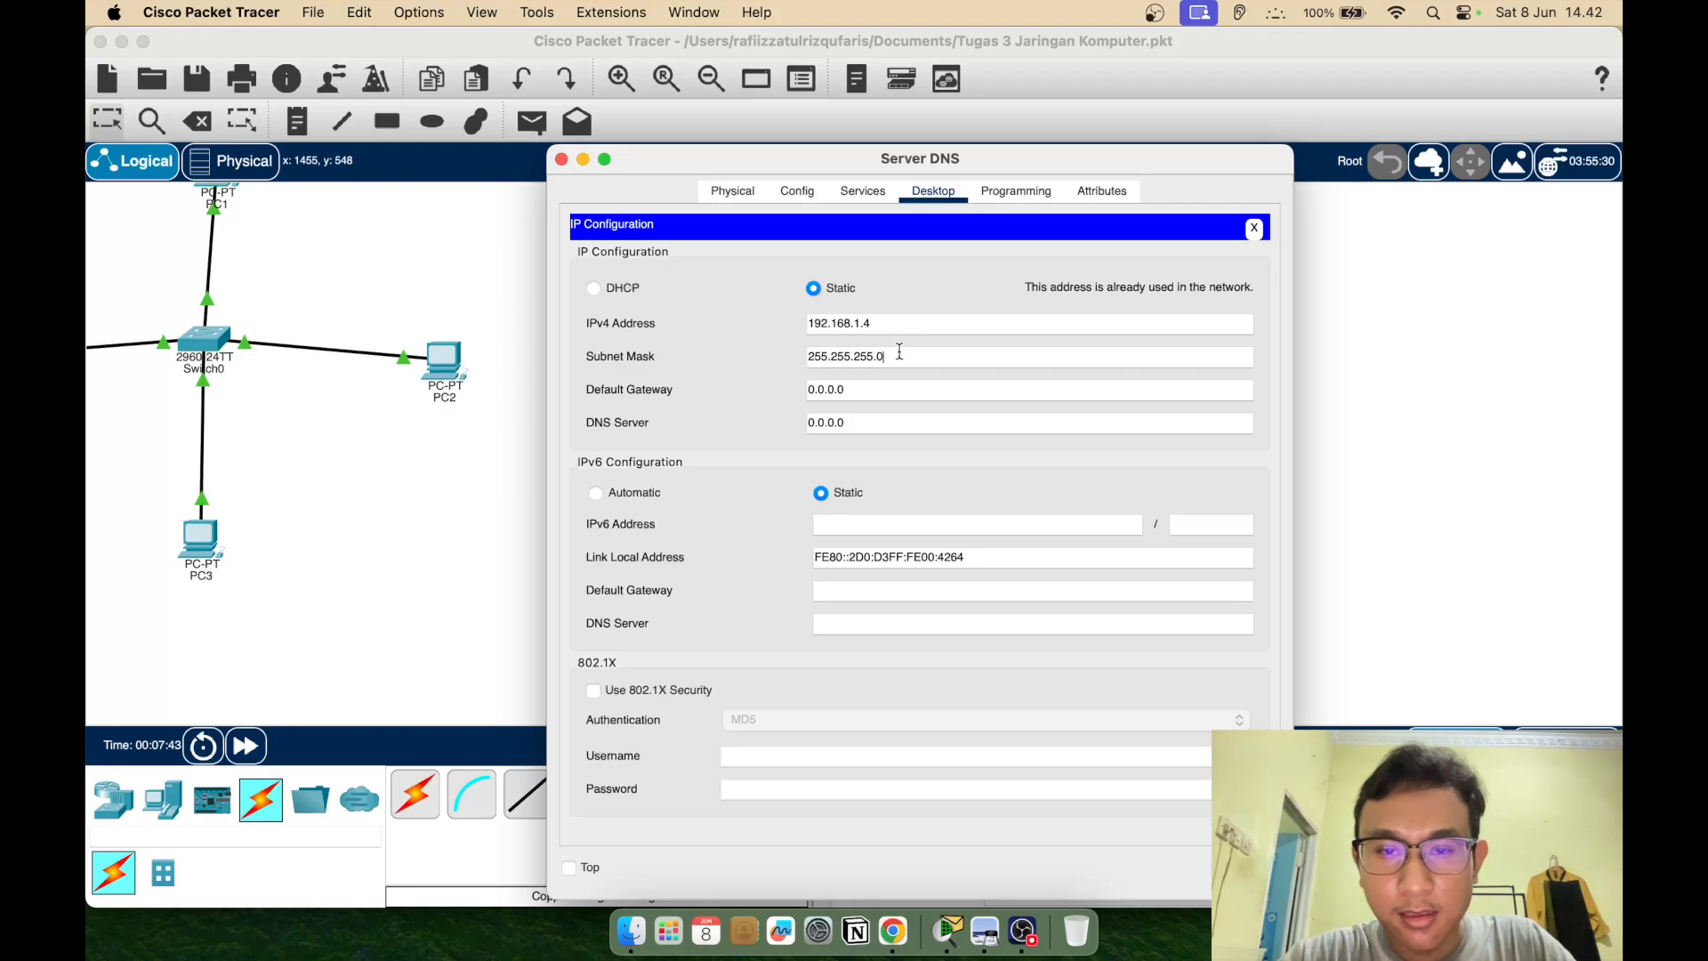
left_click(1255, 229)
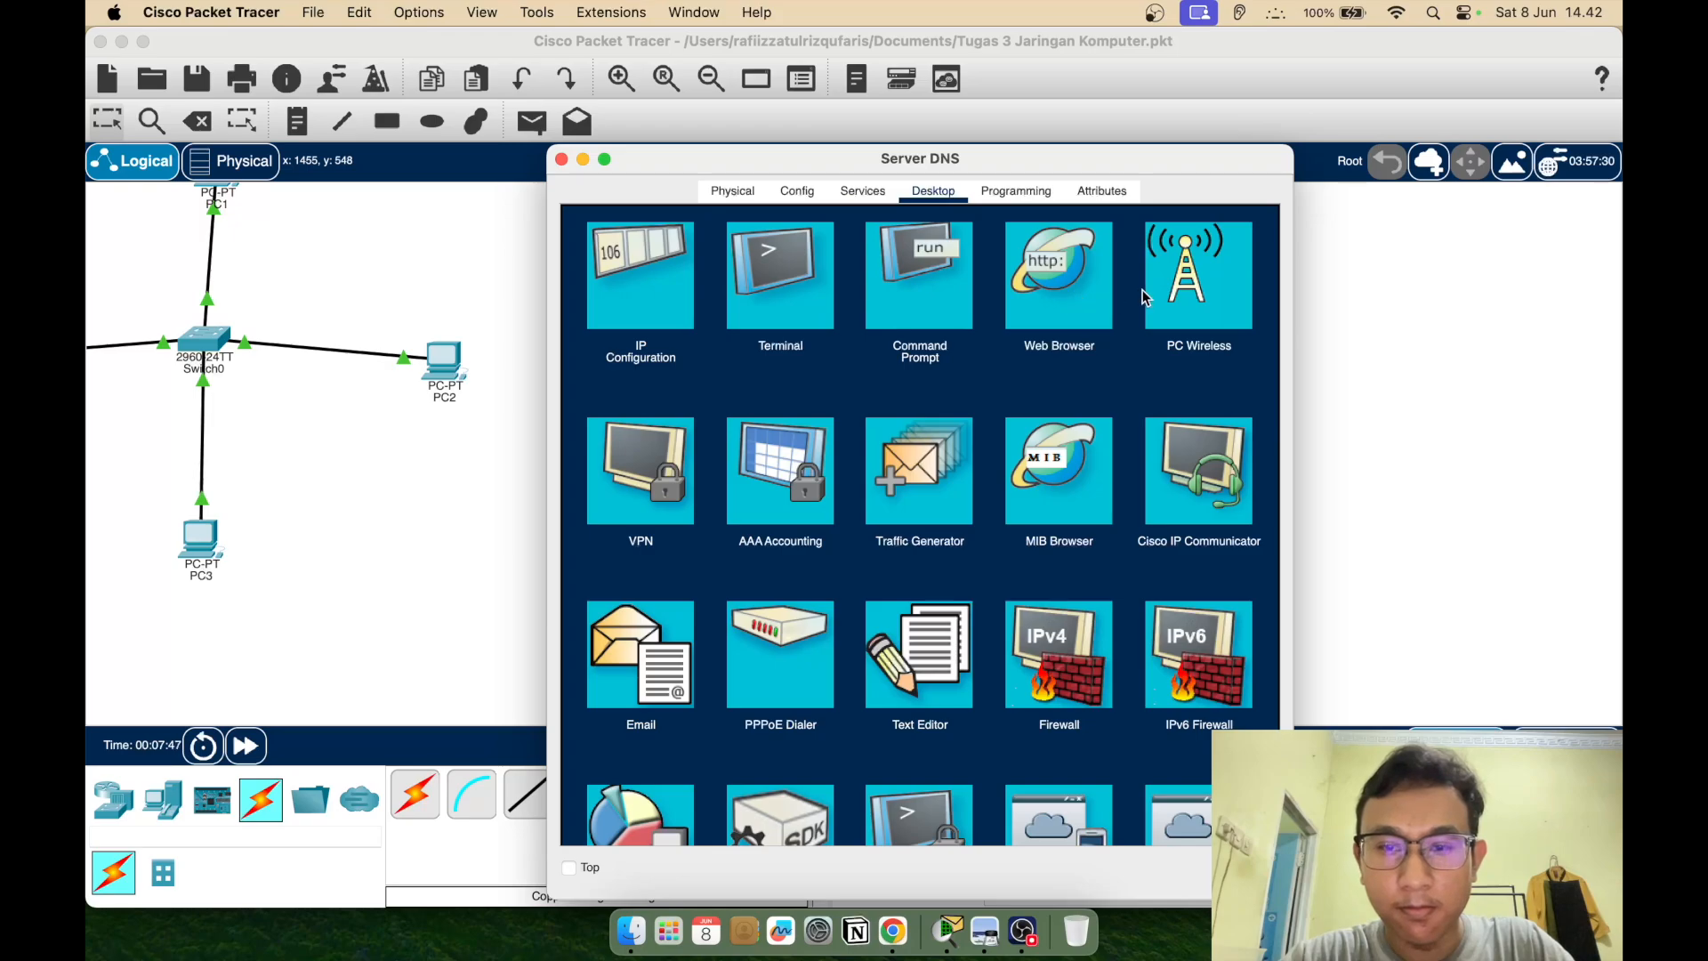
Reopen Server DNS's IP configuration and try re-entering 192.168.1.4 as its static IPv4 address
left_click(652, 276)
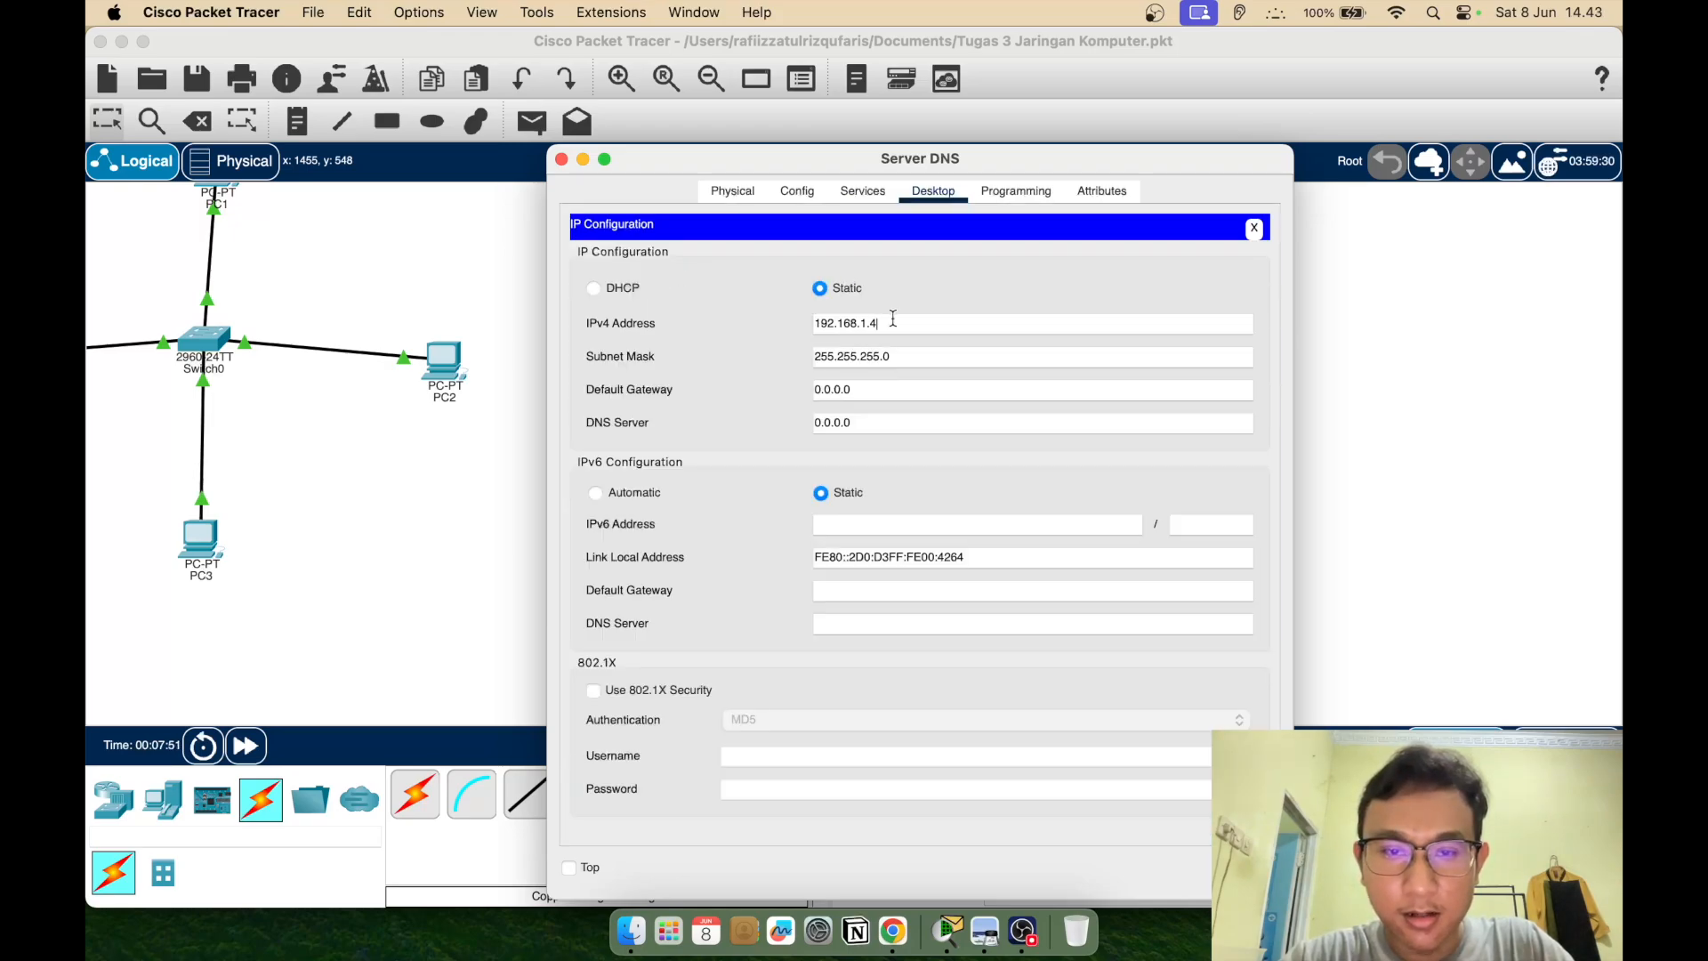
key("BackSpace")
key("BackSpace")
key("BackSpace")
key("BackSpace")
key("BackSpace")
key("super+a")
key("BackSpace")
type("192.168.")
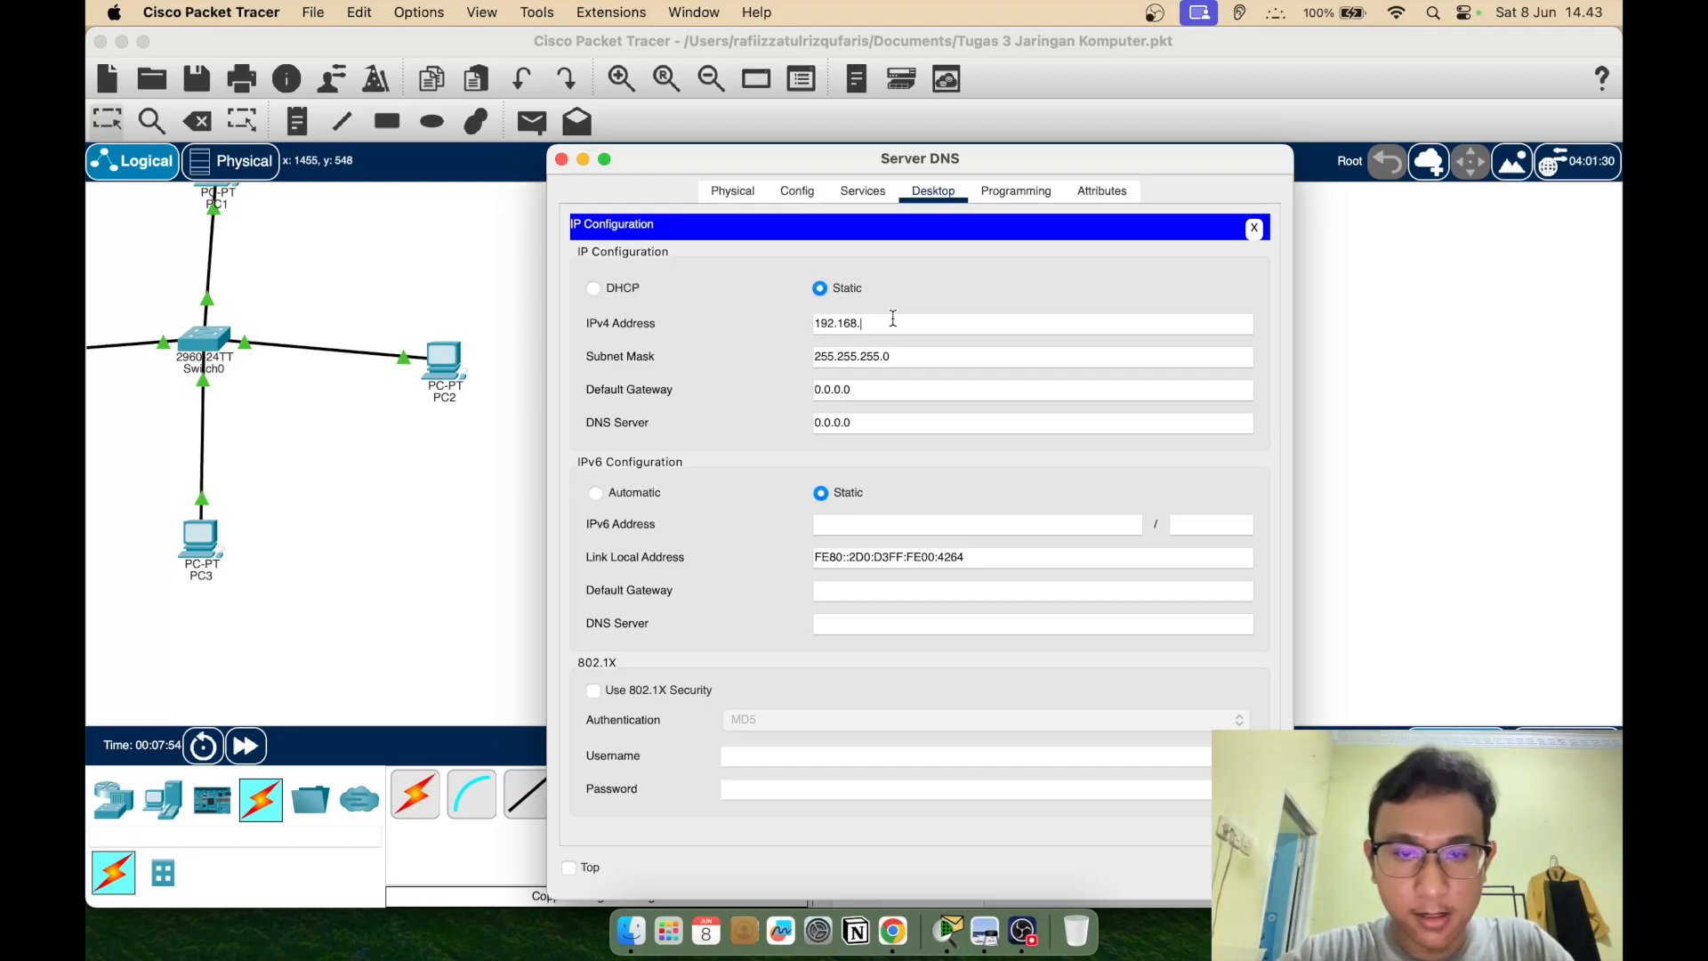
type("1.4")
left_click(927, 359)
Try 192.168.1.5 as Server DNS's IPv4 address and close the server's window
left_click(890, 323)
key("BackSpace")
type("5")
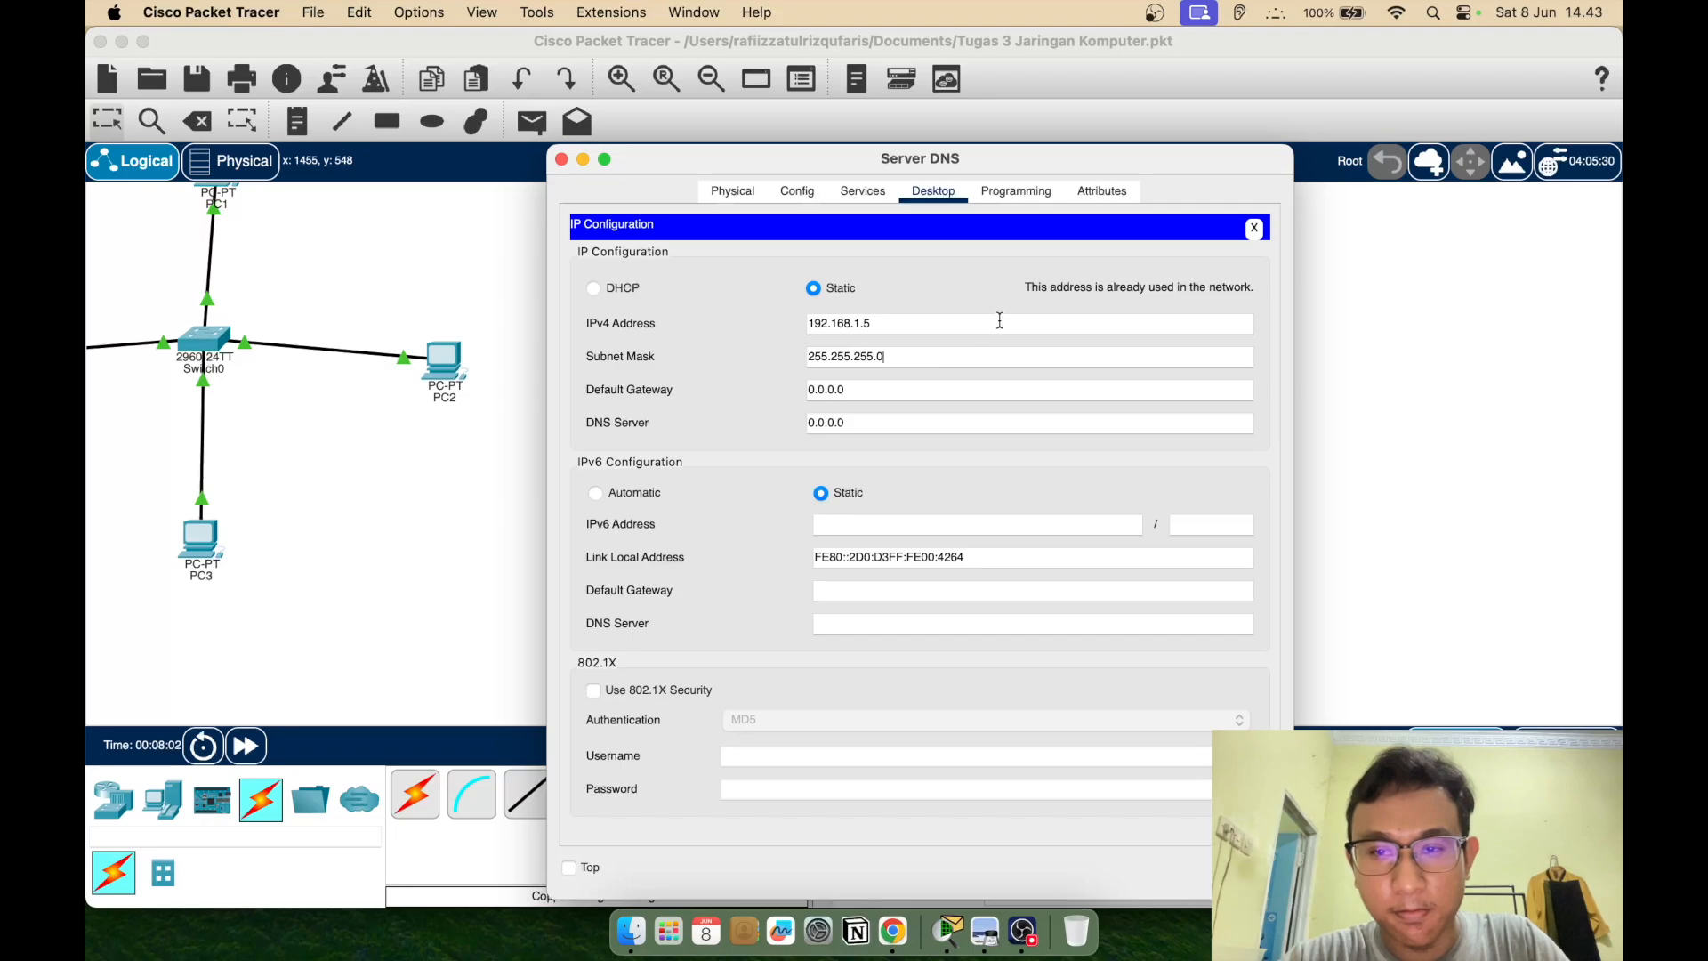
left_click(1255, 231)
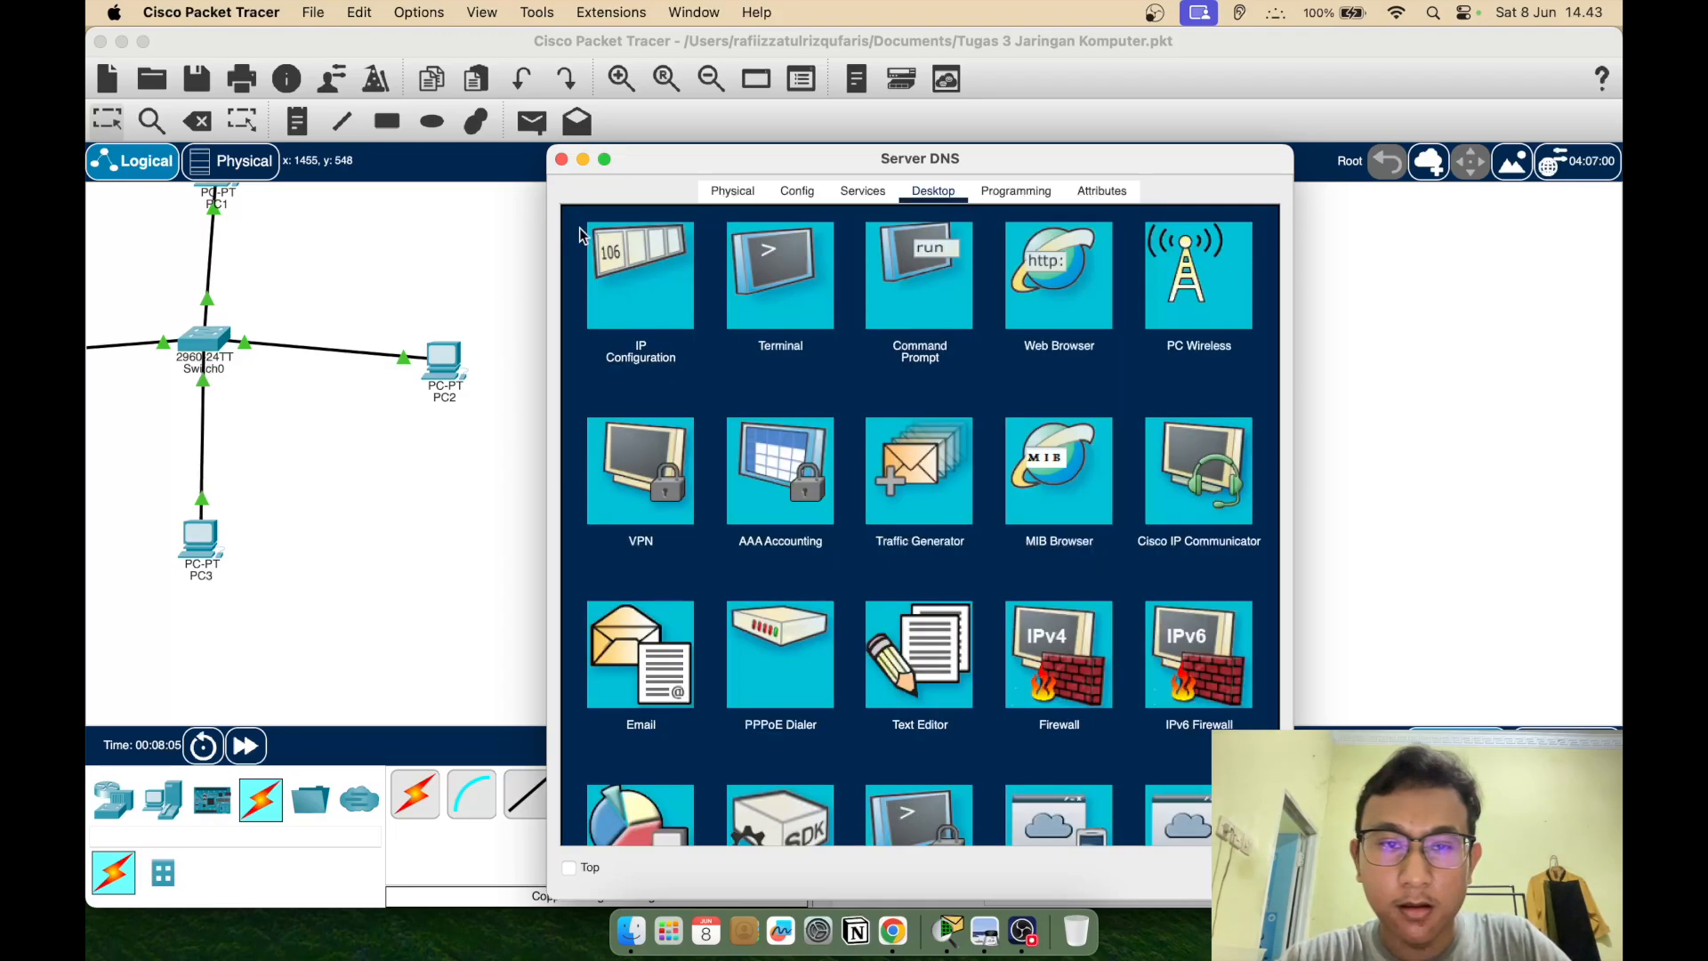
left_click(561, 161)
Check the IPv4 addresses in the IP configurations of Server HTTP and Server DHCP
left_click(1115, 396)
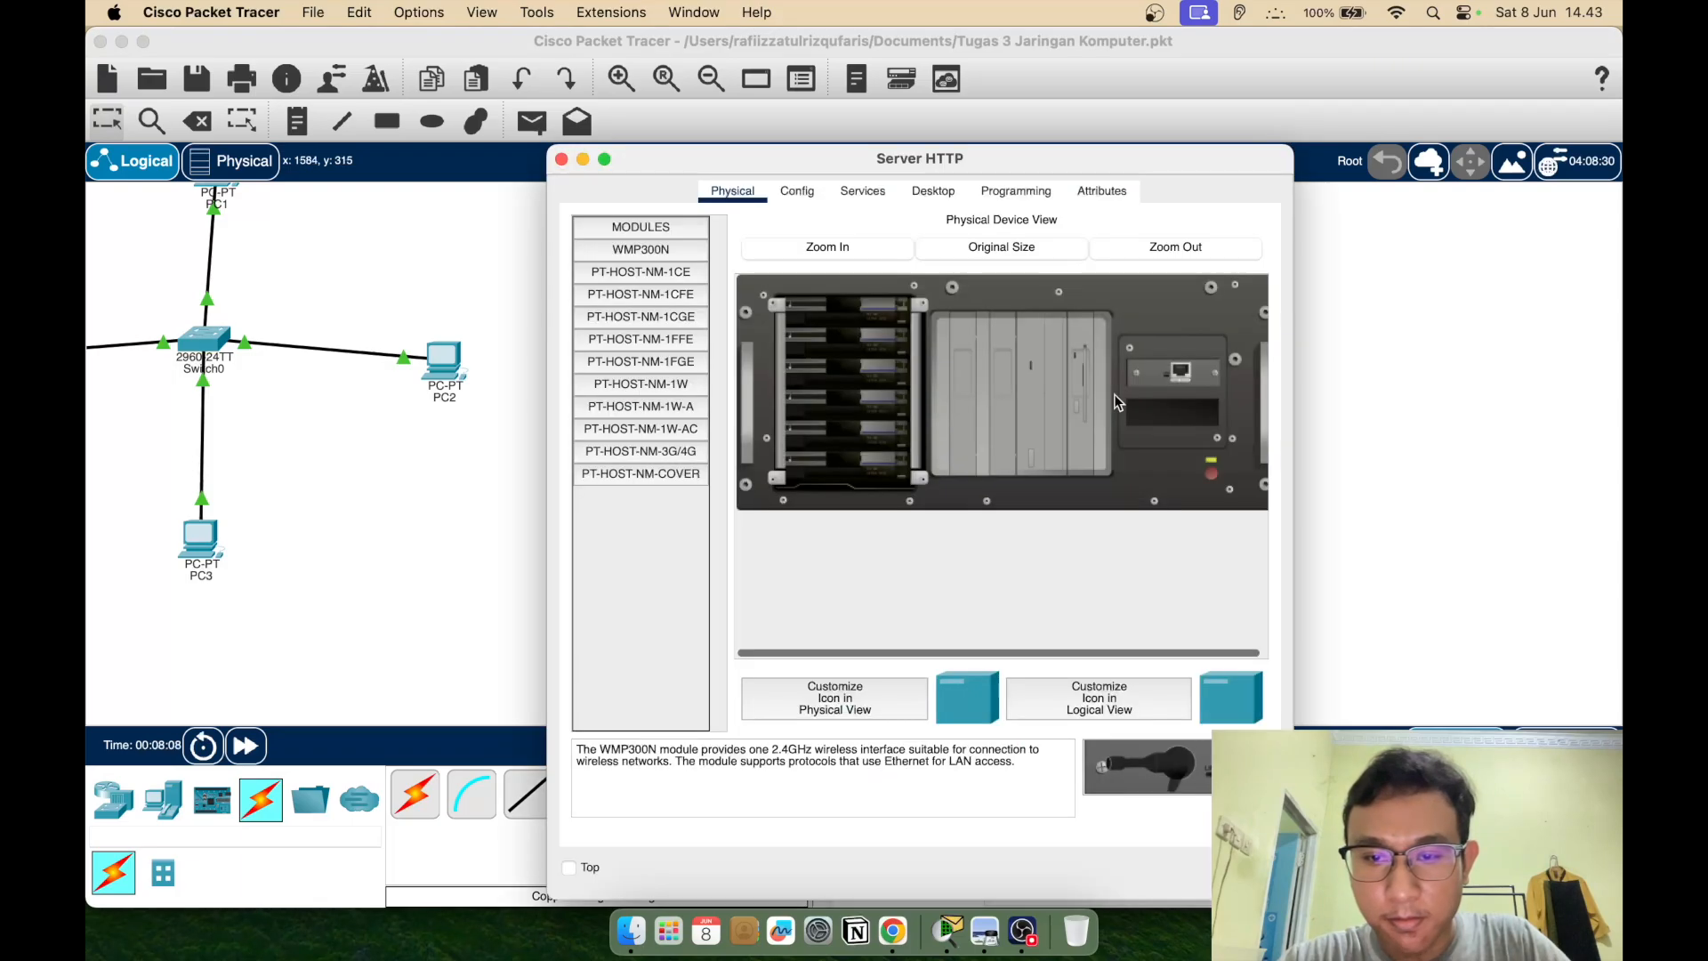
left_click(803, 191)
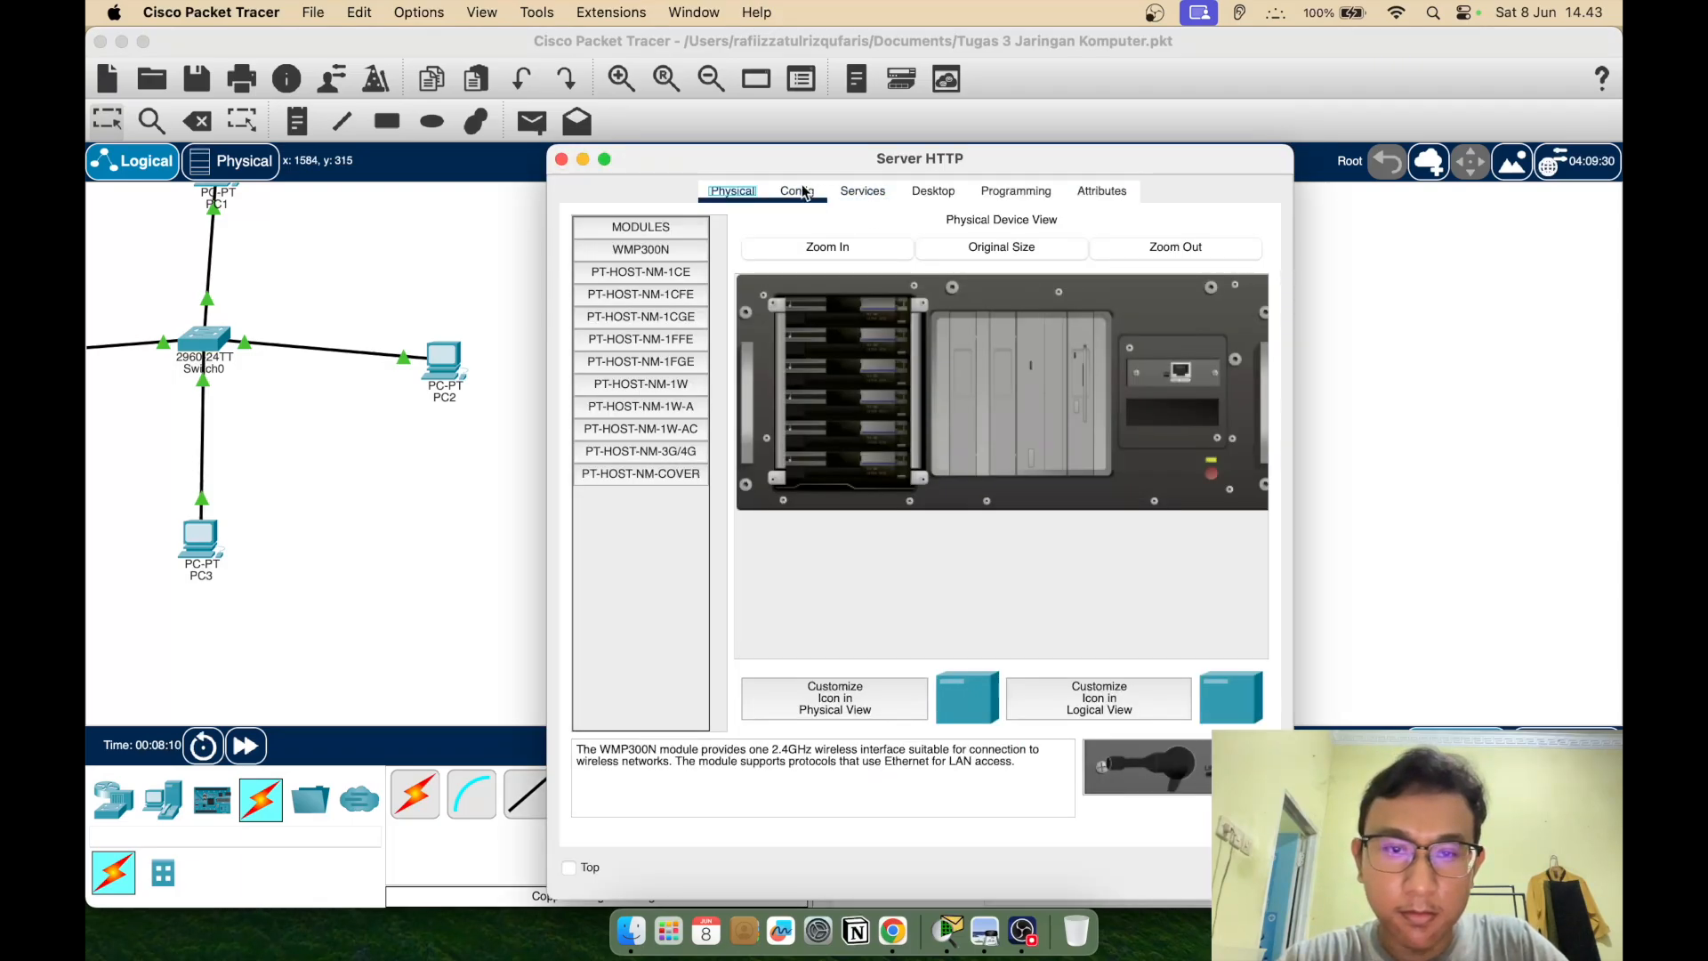
left_click(930, 189)
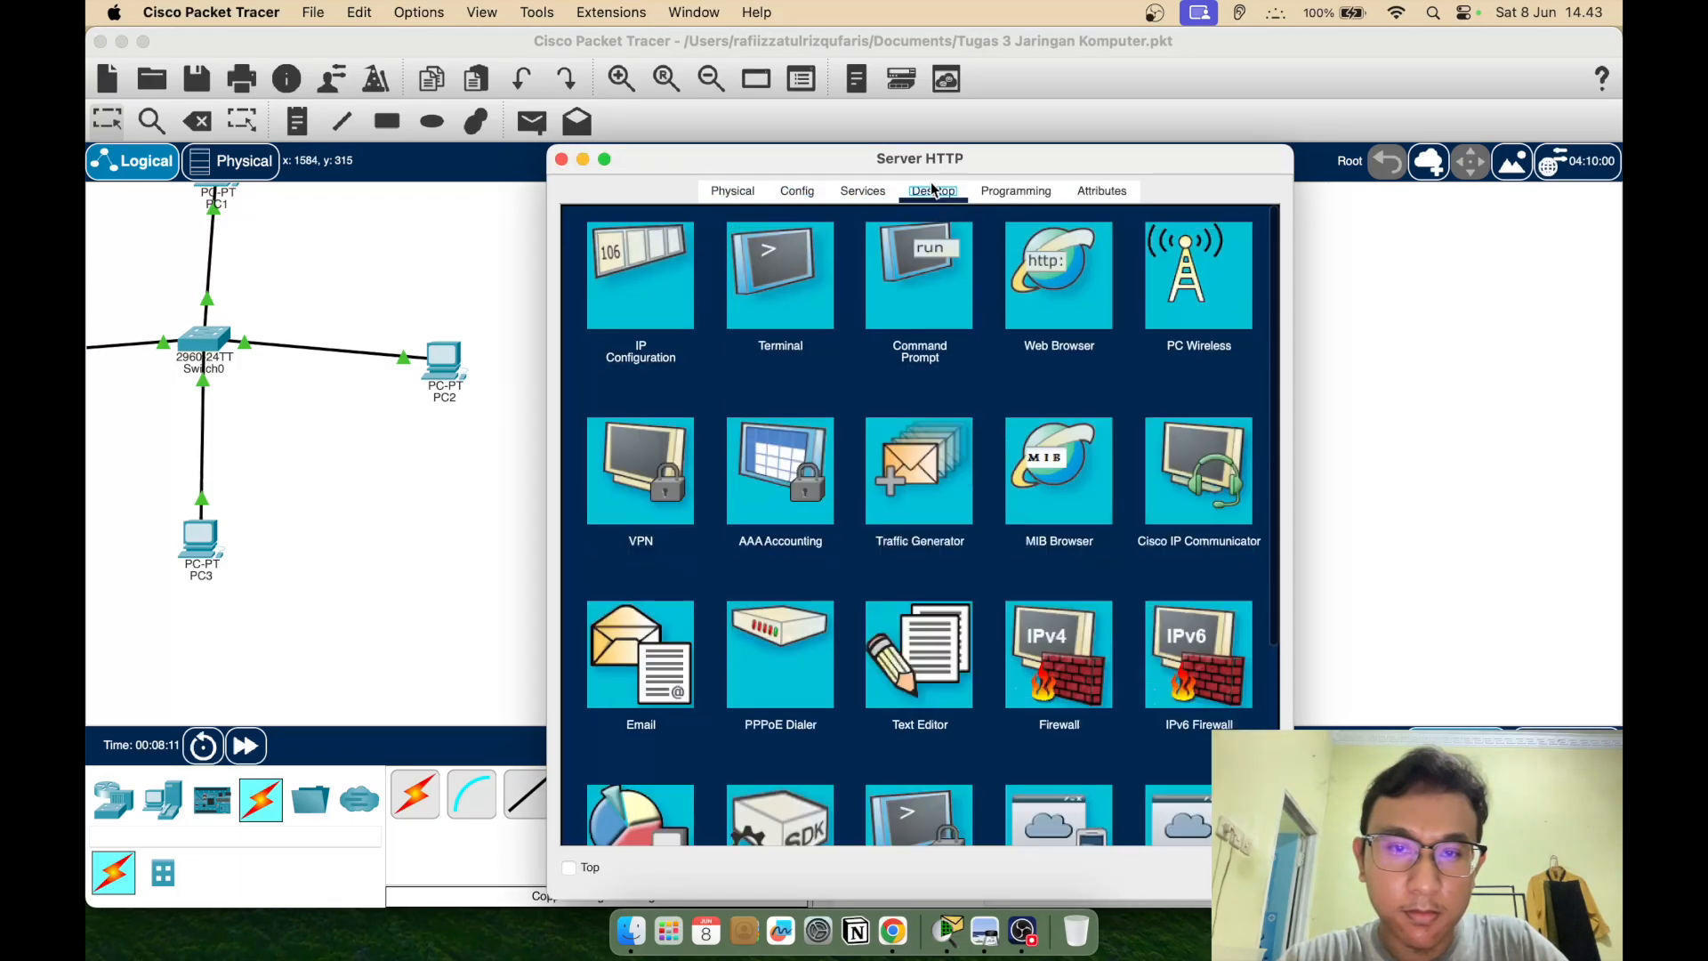
left_click(649, 286)
left_click(561, 159)
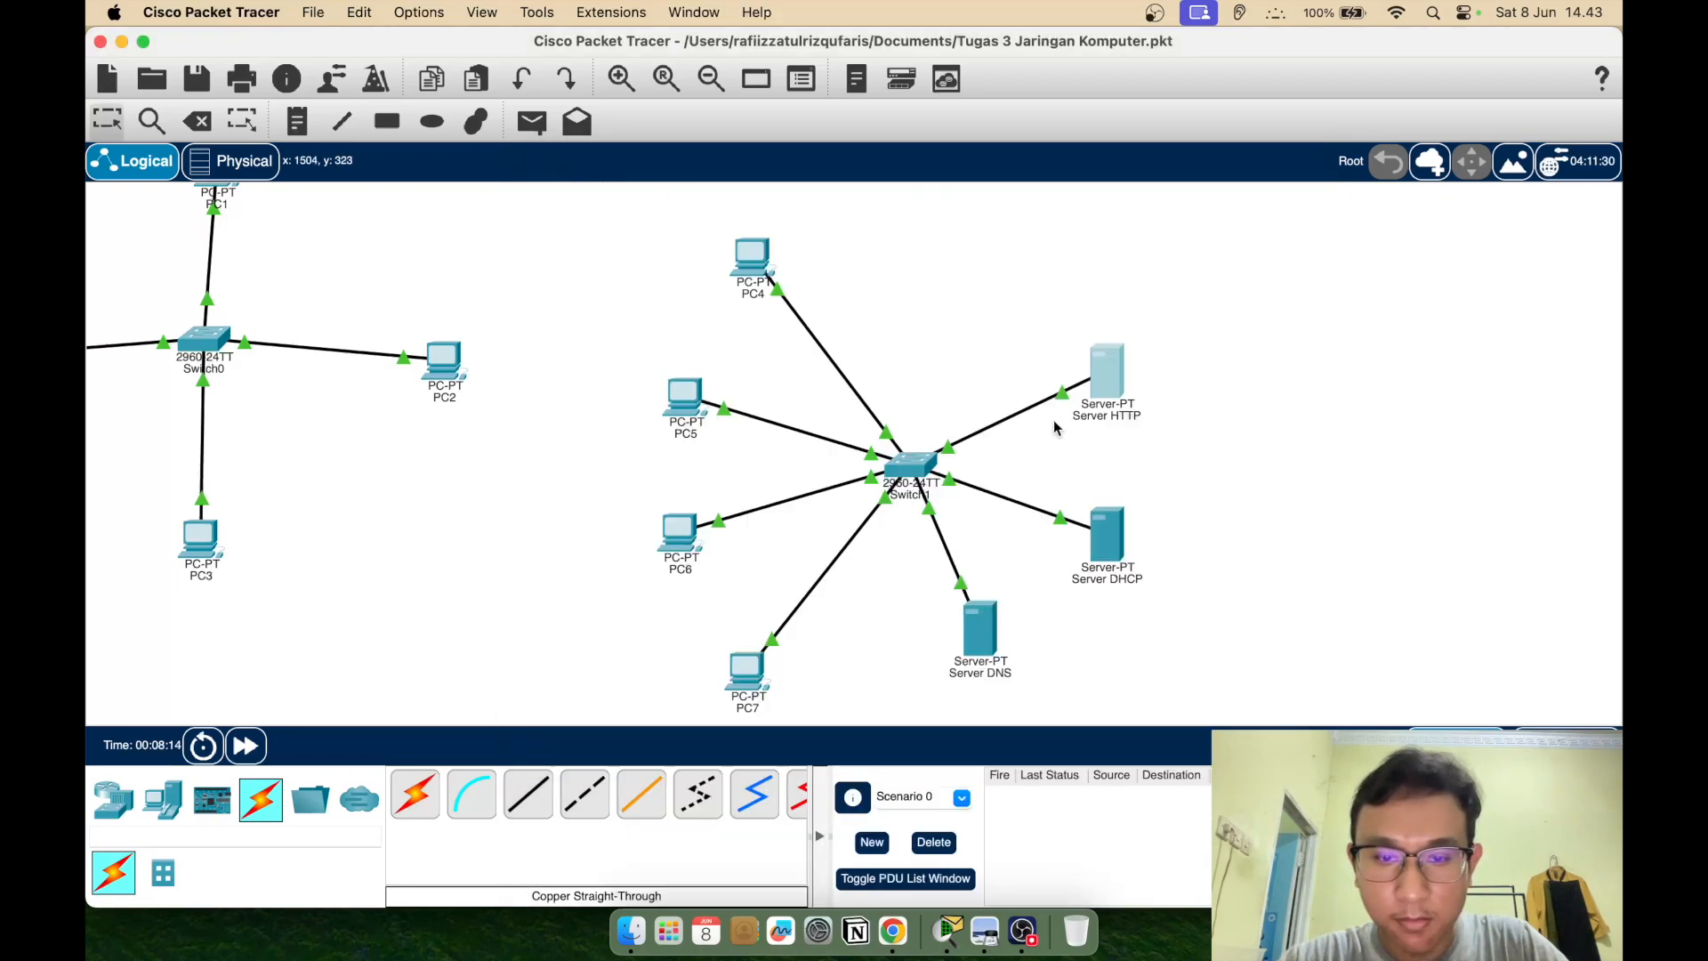
left_click(1104, 542)
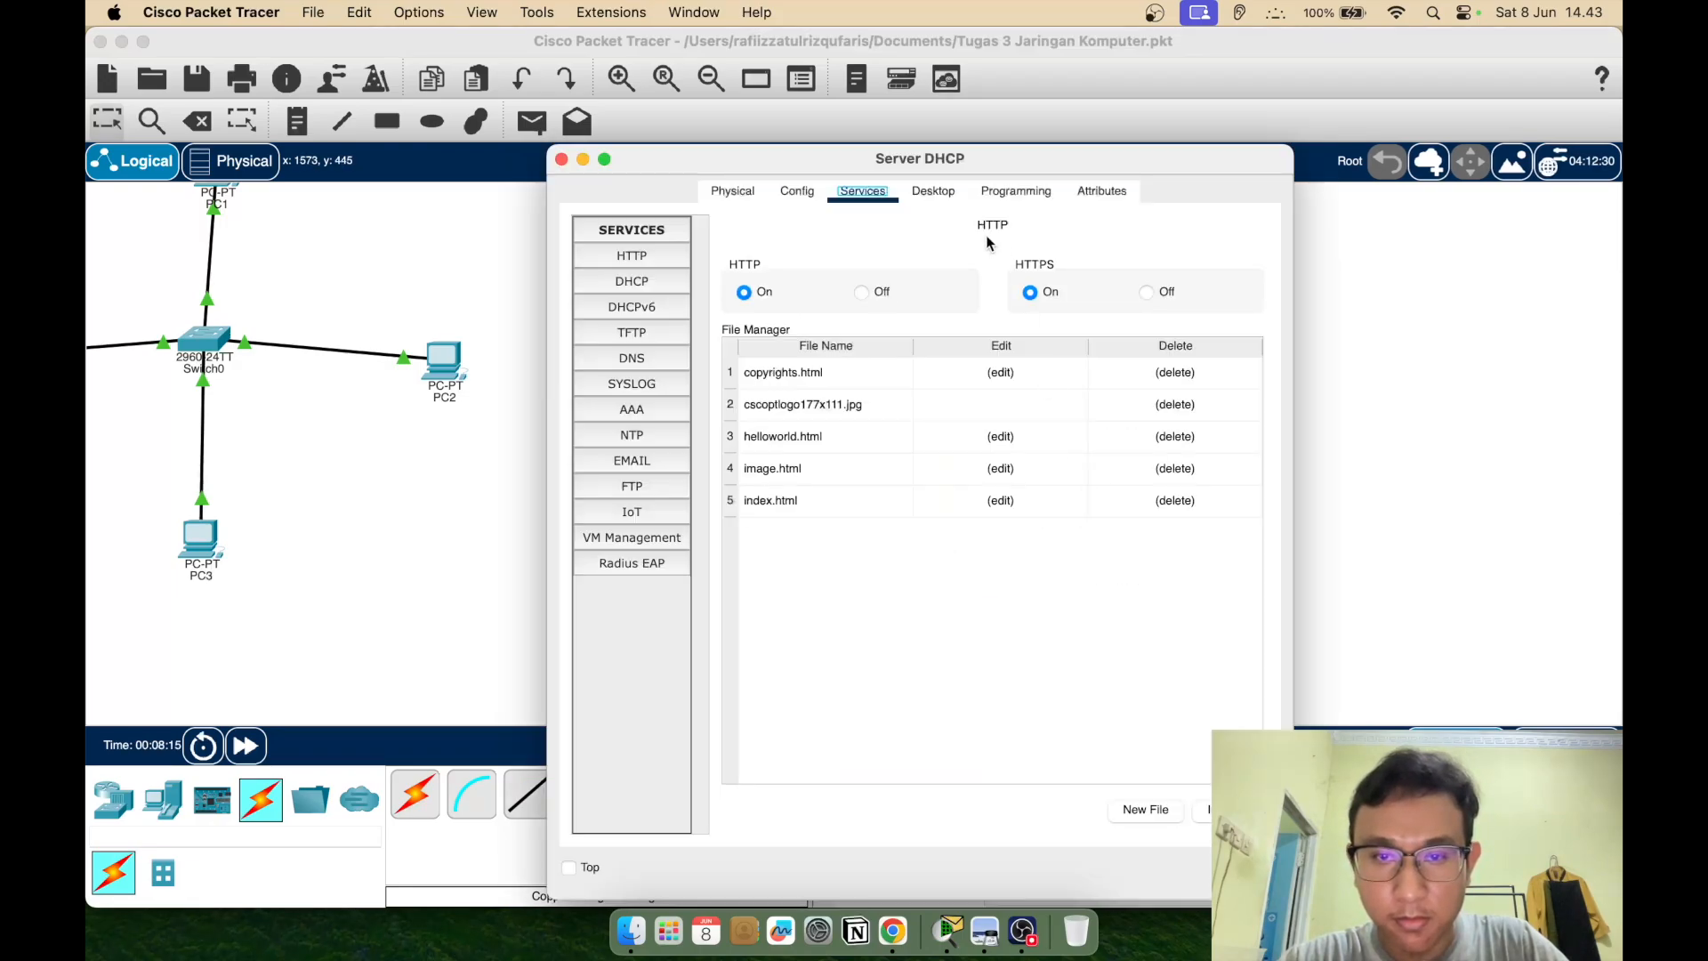
left_click(931, 187)
left_click(628, 282)
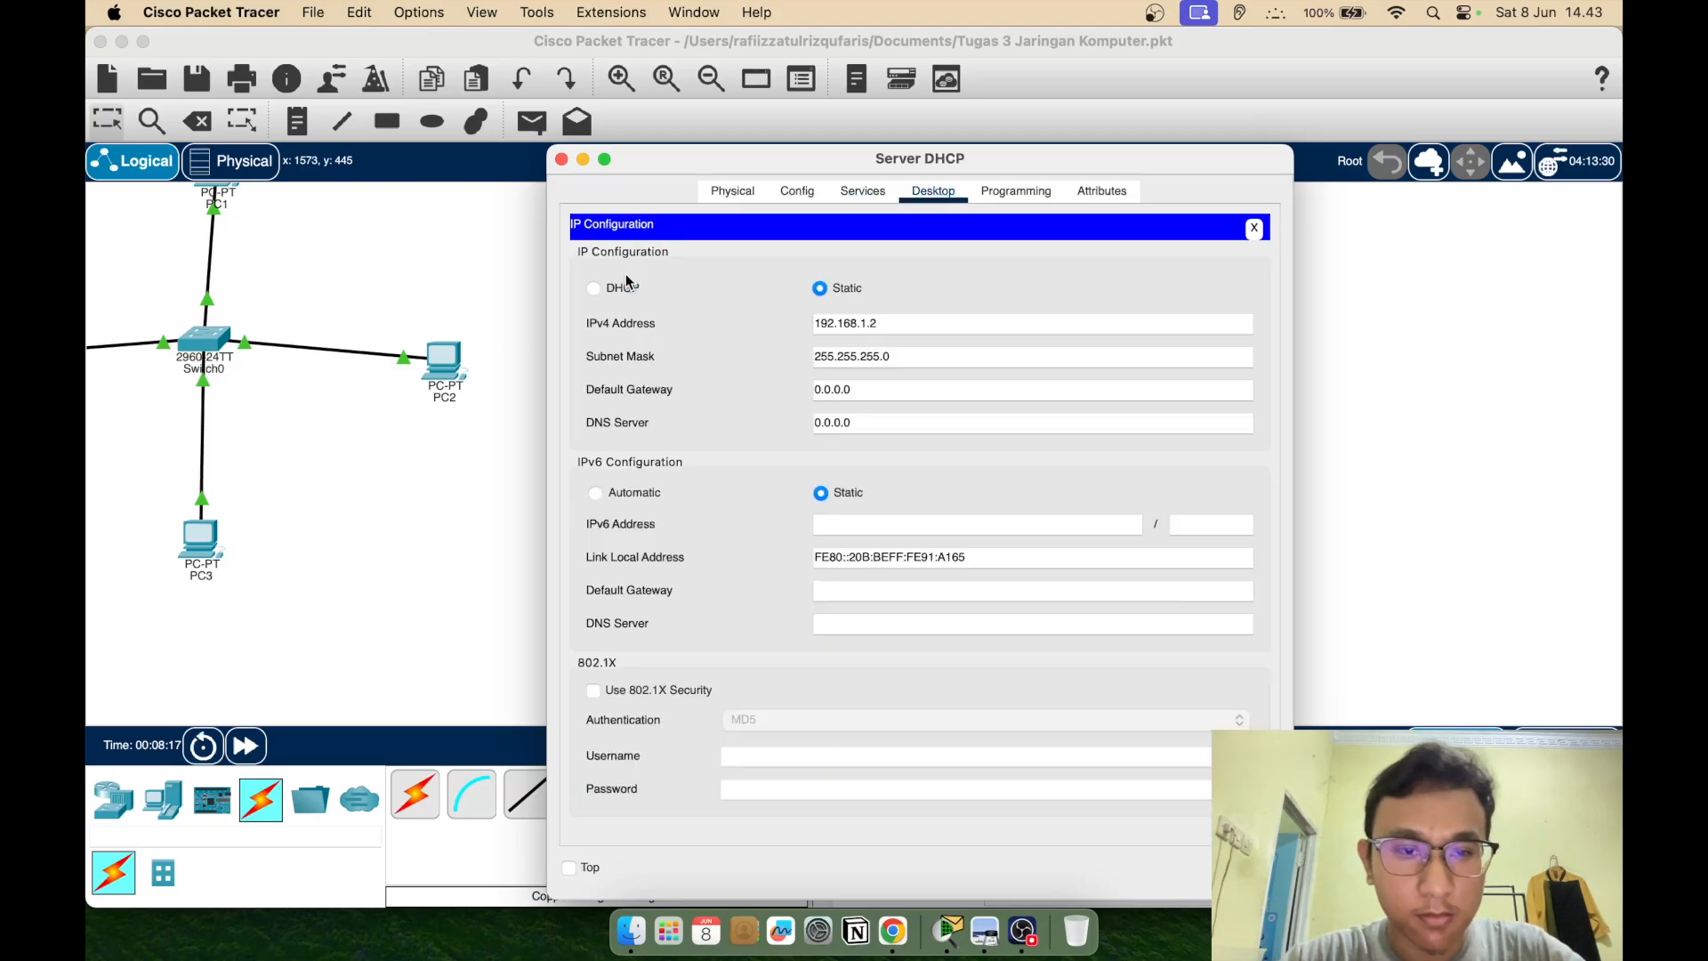
left_click(558, 158)
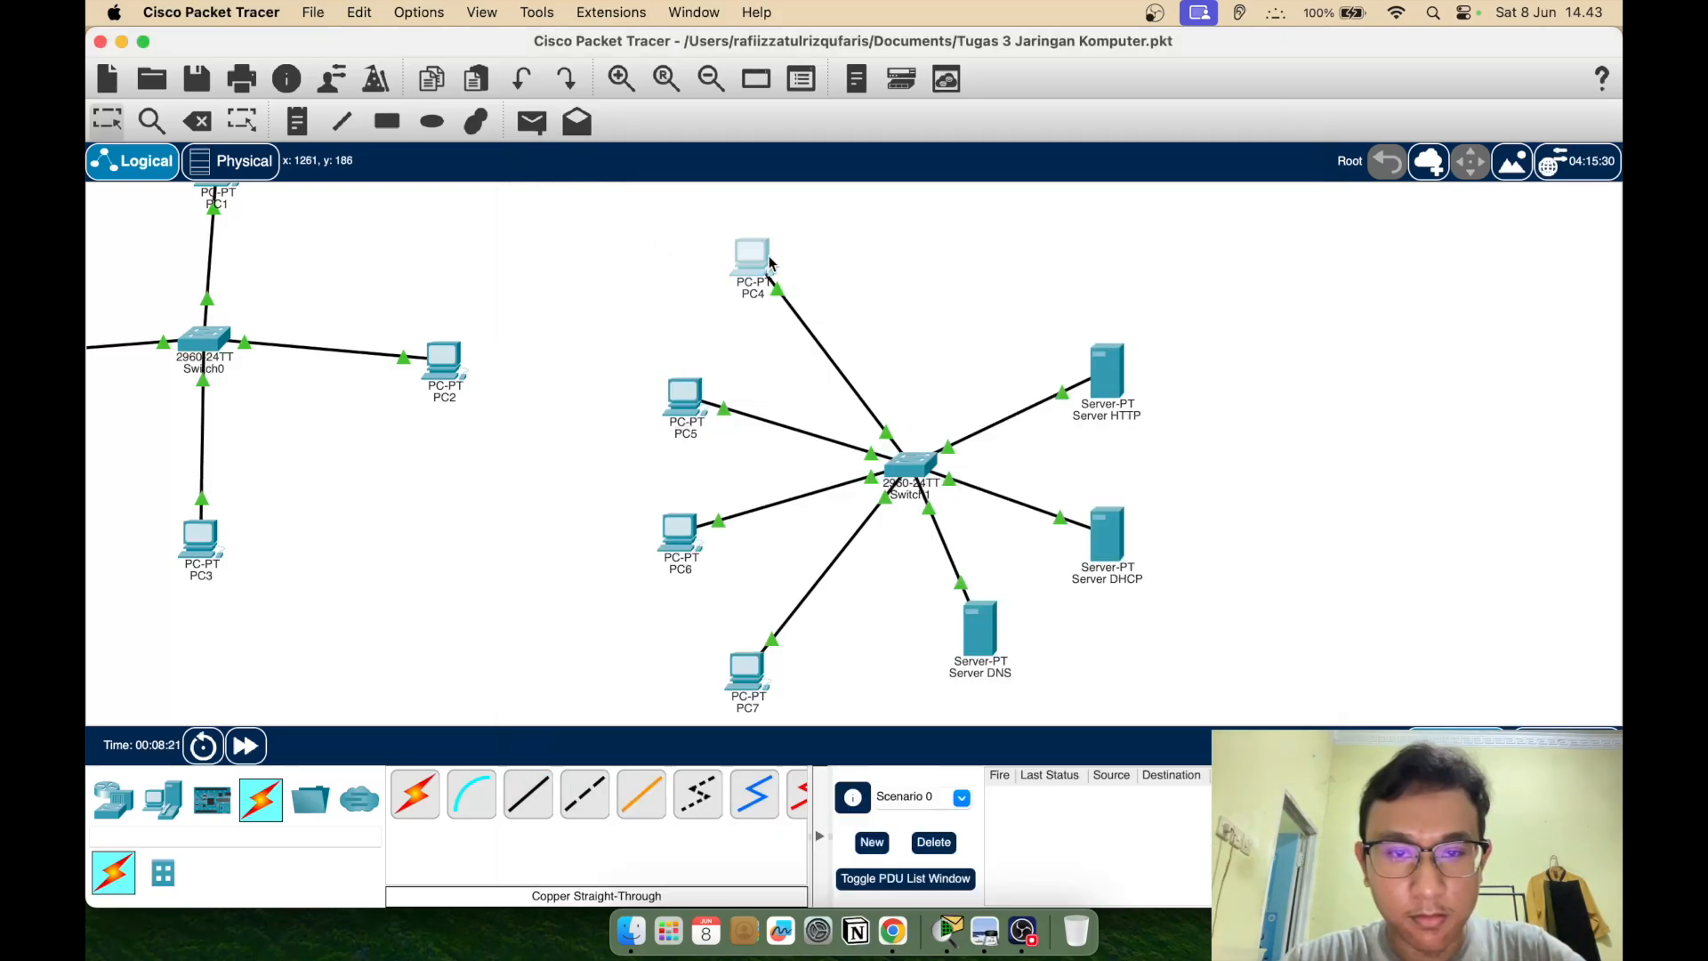
Check which IPv4 addresses PC4 and PC7 hold in their IP configurations
left_click(770, 261)
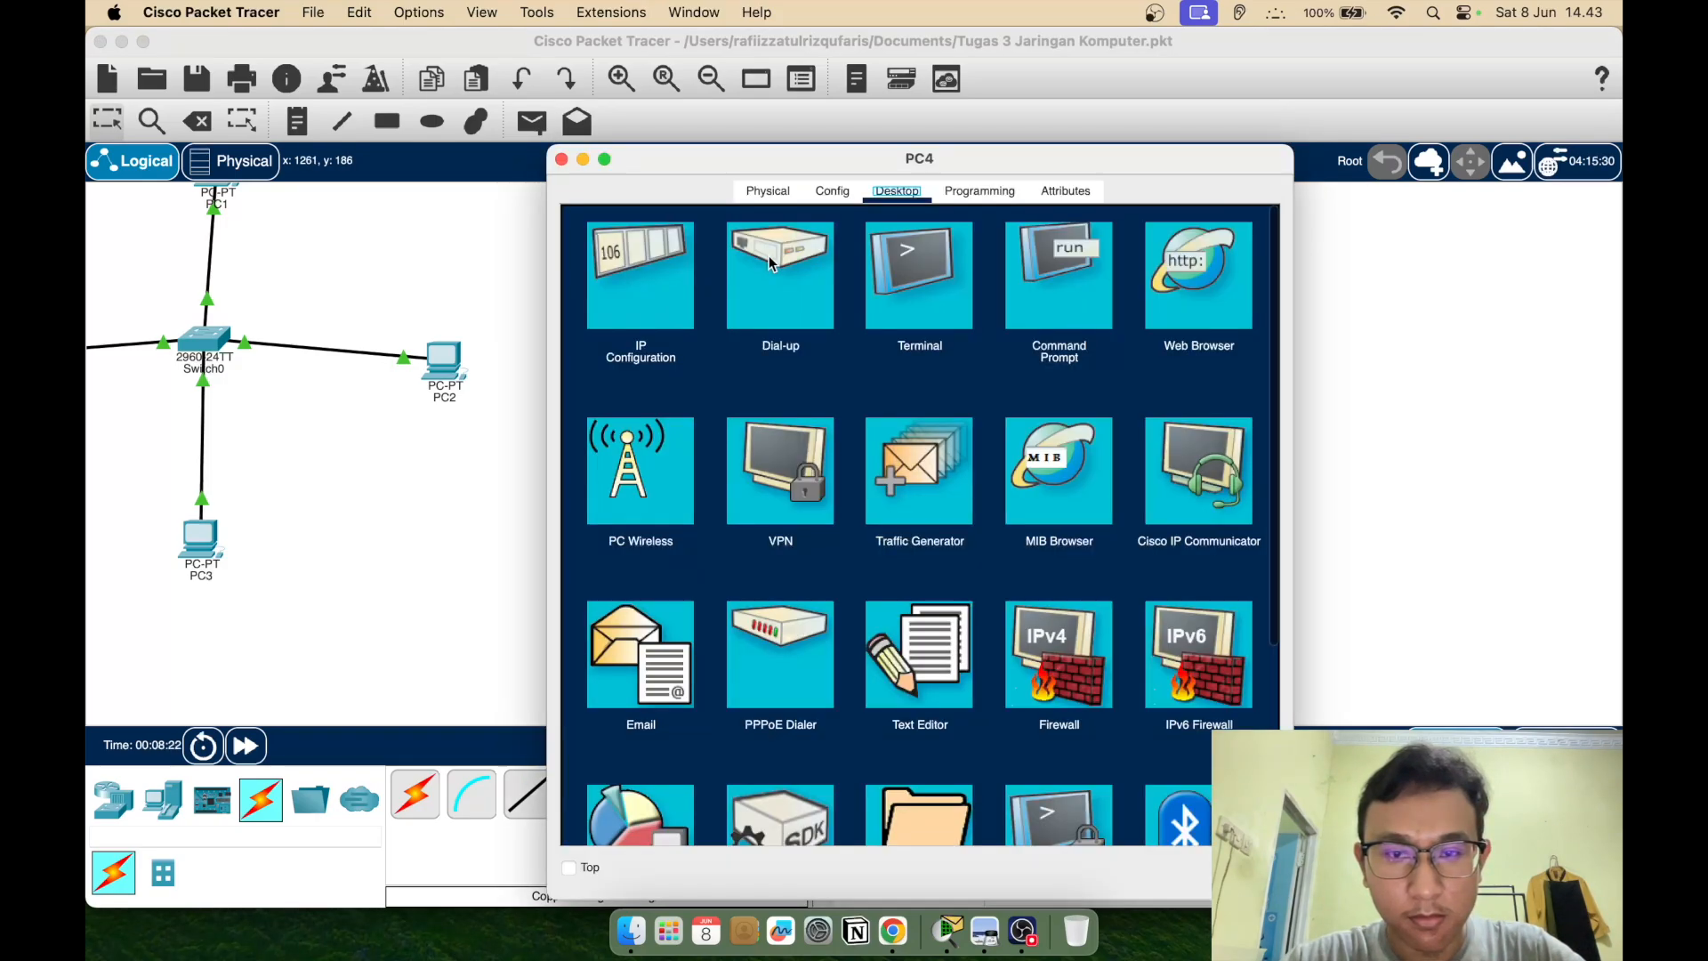
left_click(648, 283)
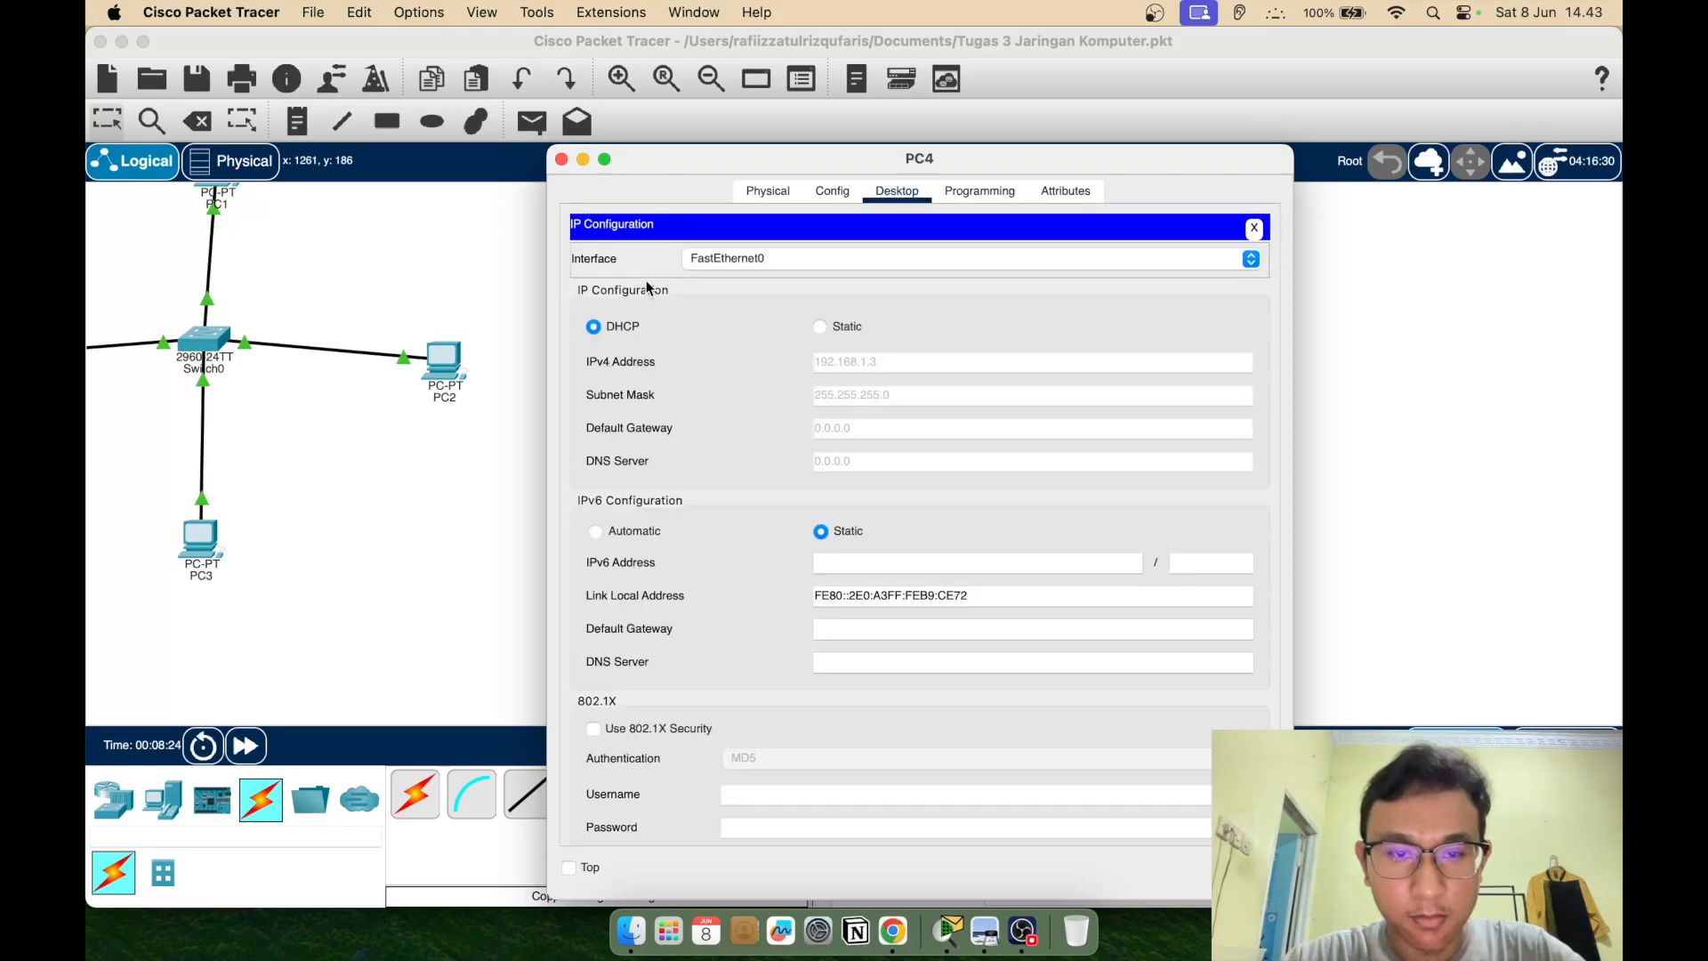
left_click(562, 163)
left_click(729, 681)
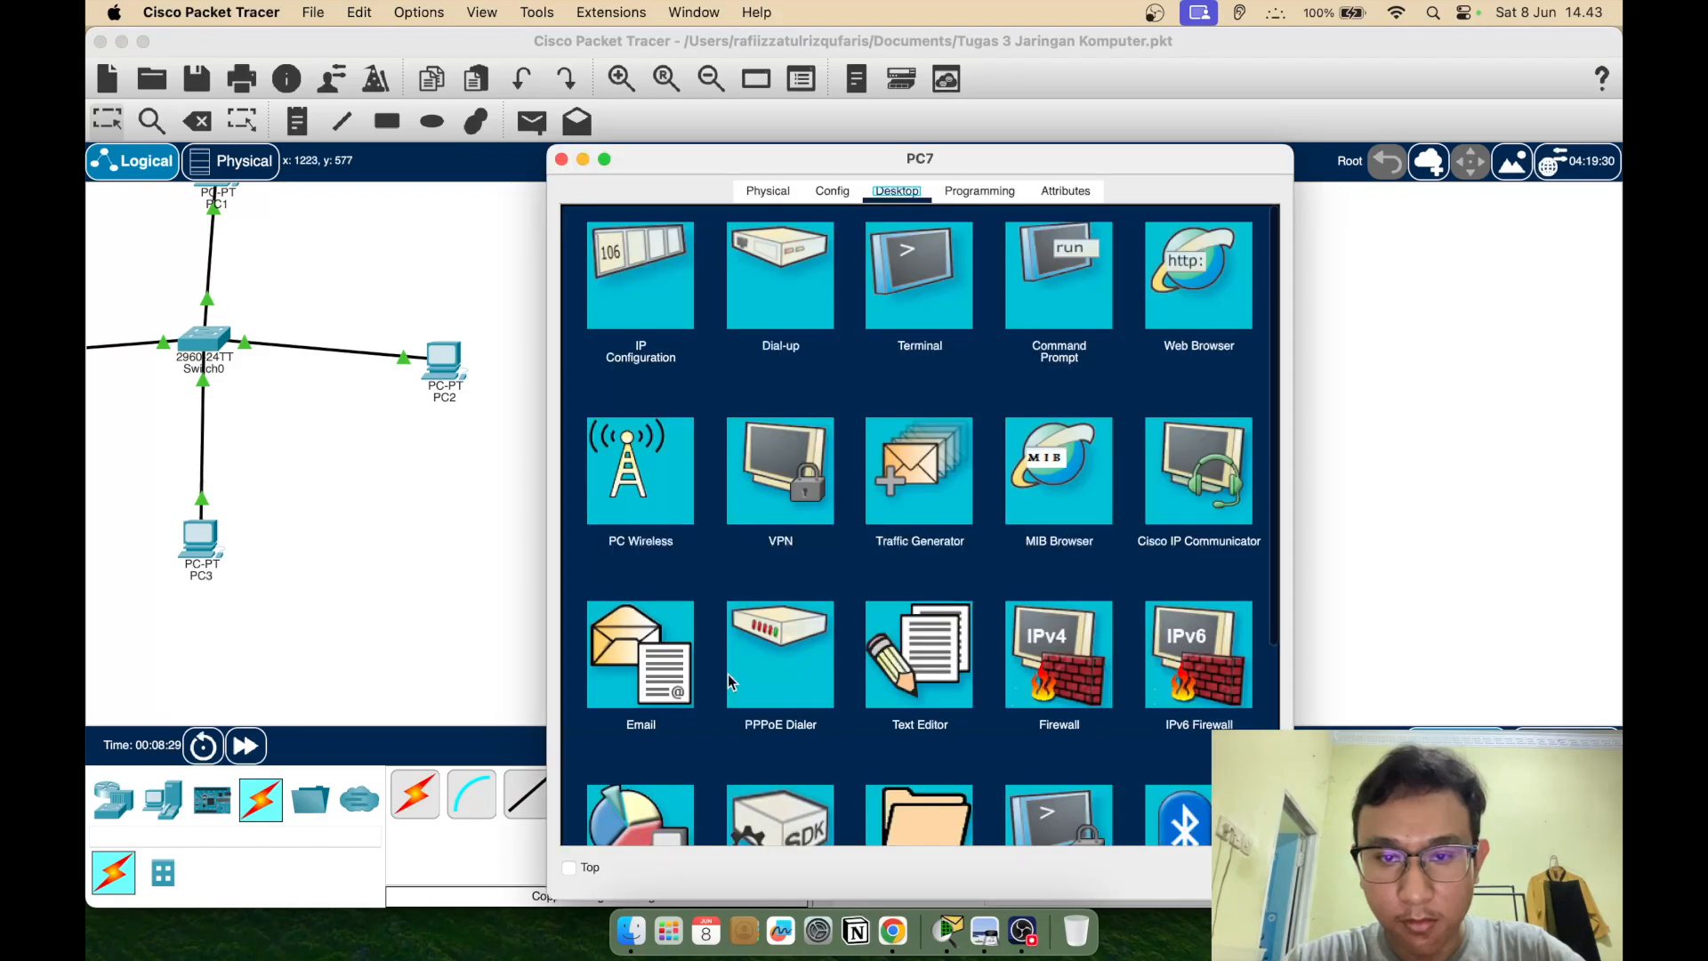
left_click(673, 293)
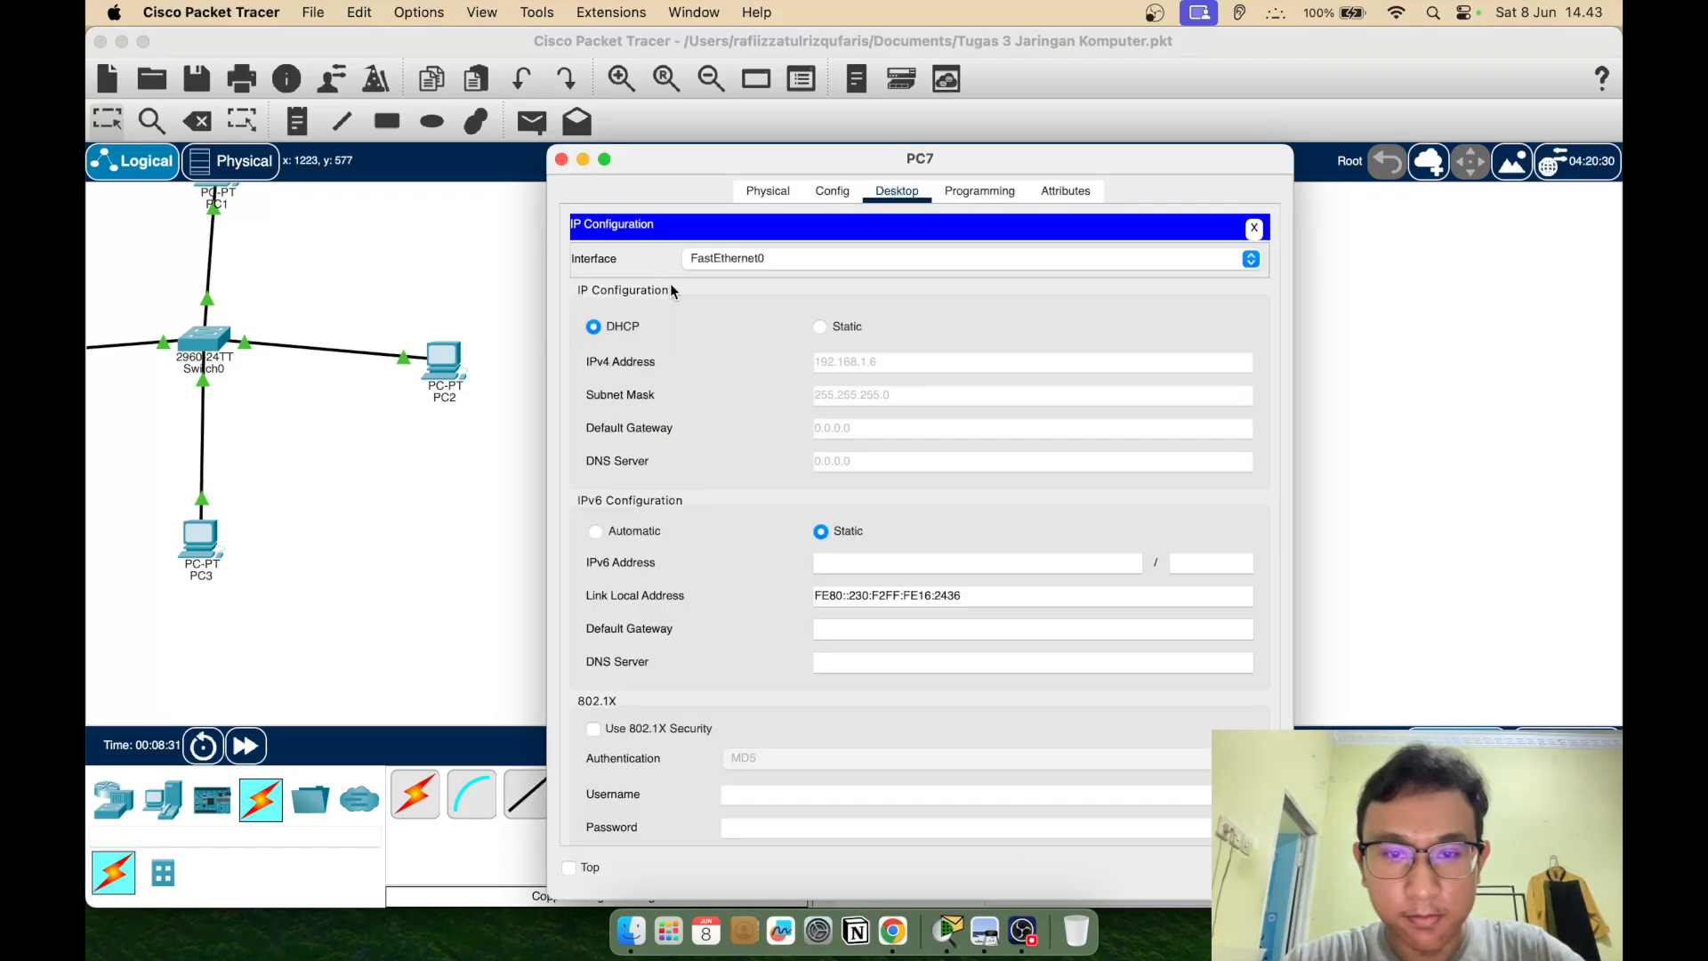
left_click(561, 162)
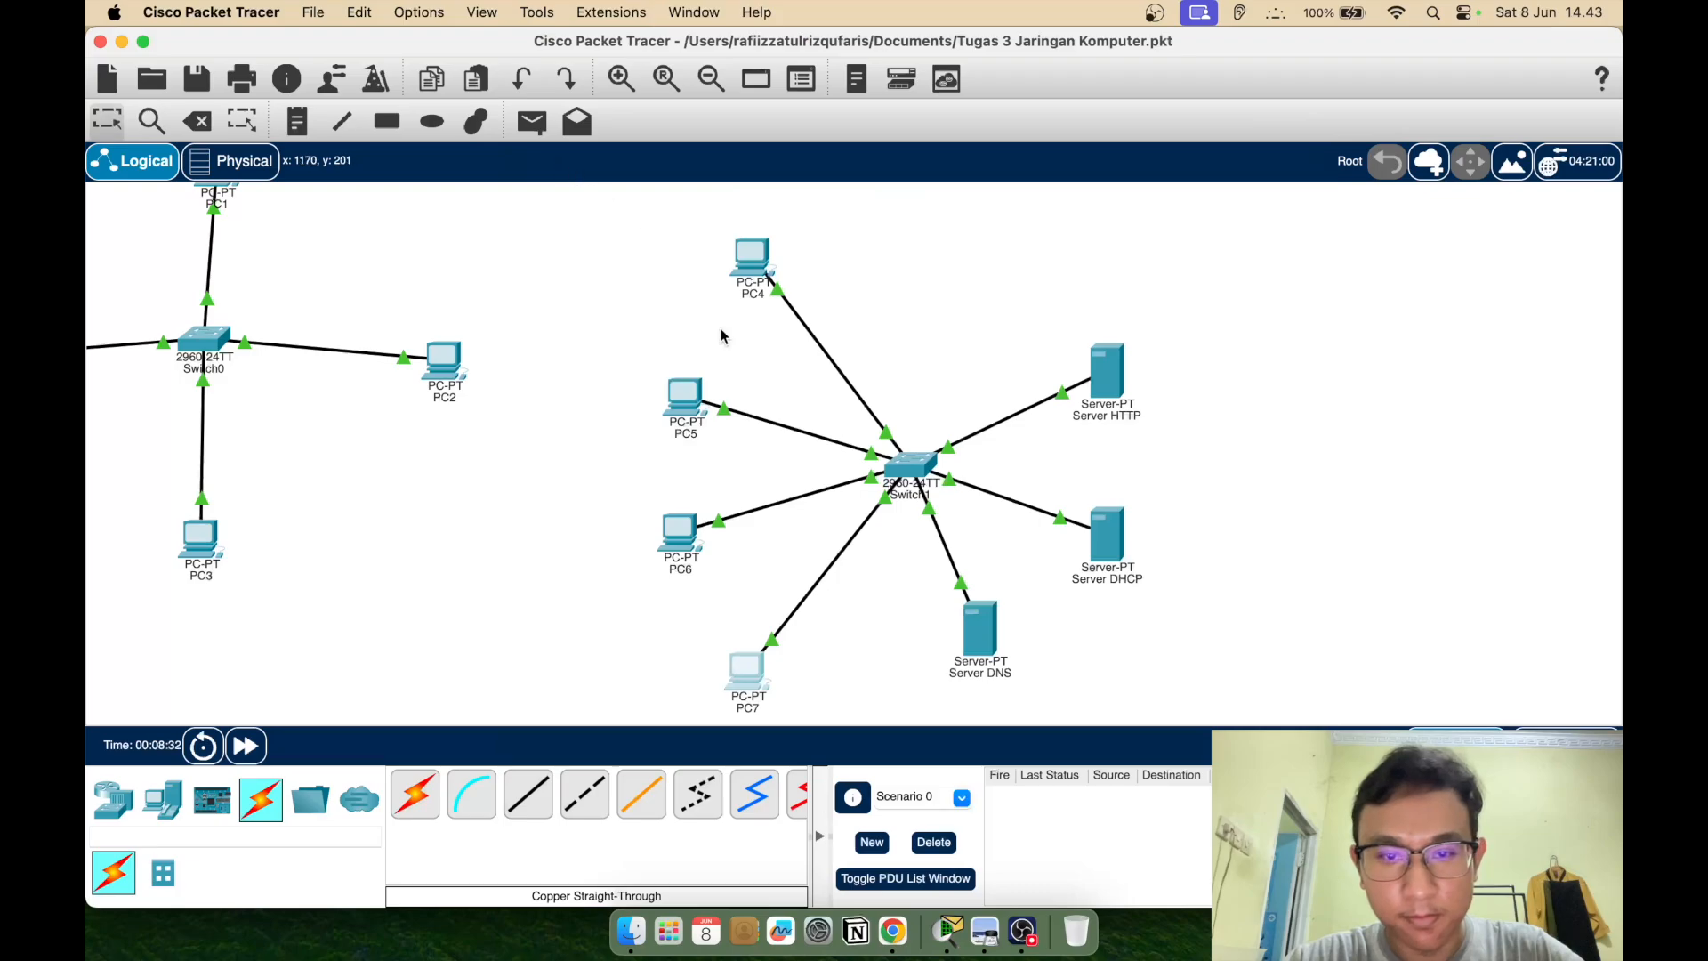
Set Server DNS's static IPv4 address to 192.168.1.7 and close the server's window
left_click(968, 647)
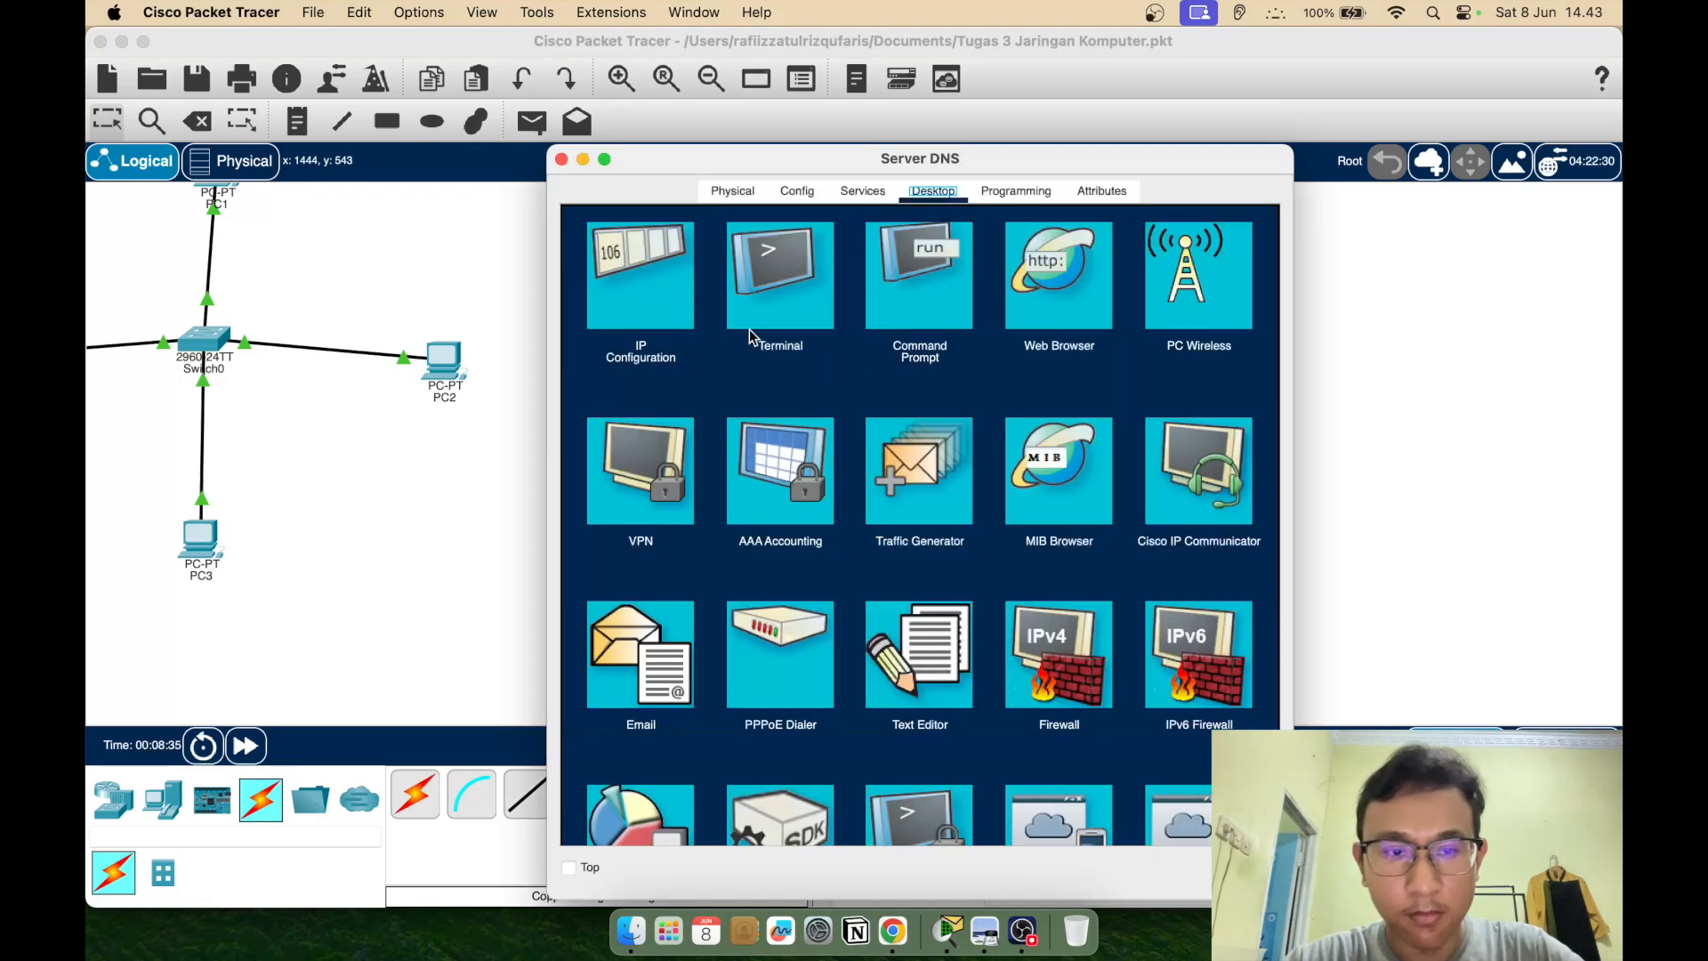
left_click(637, 286)
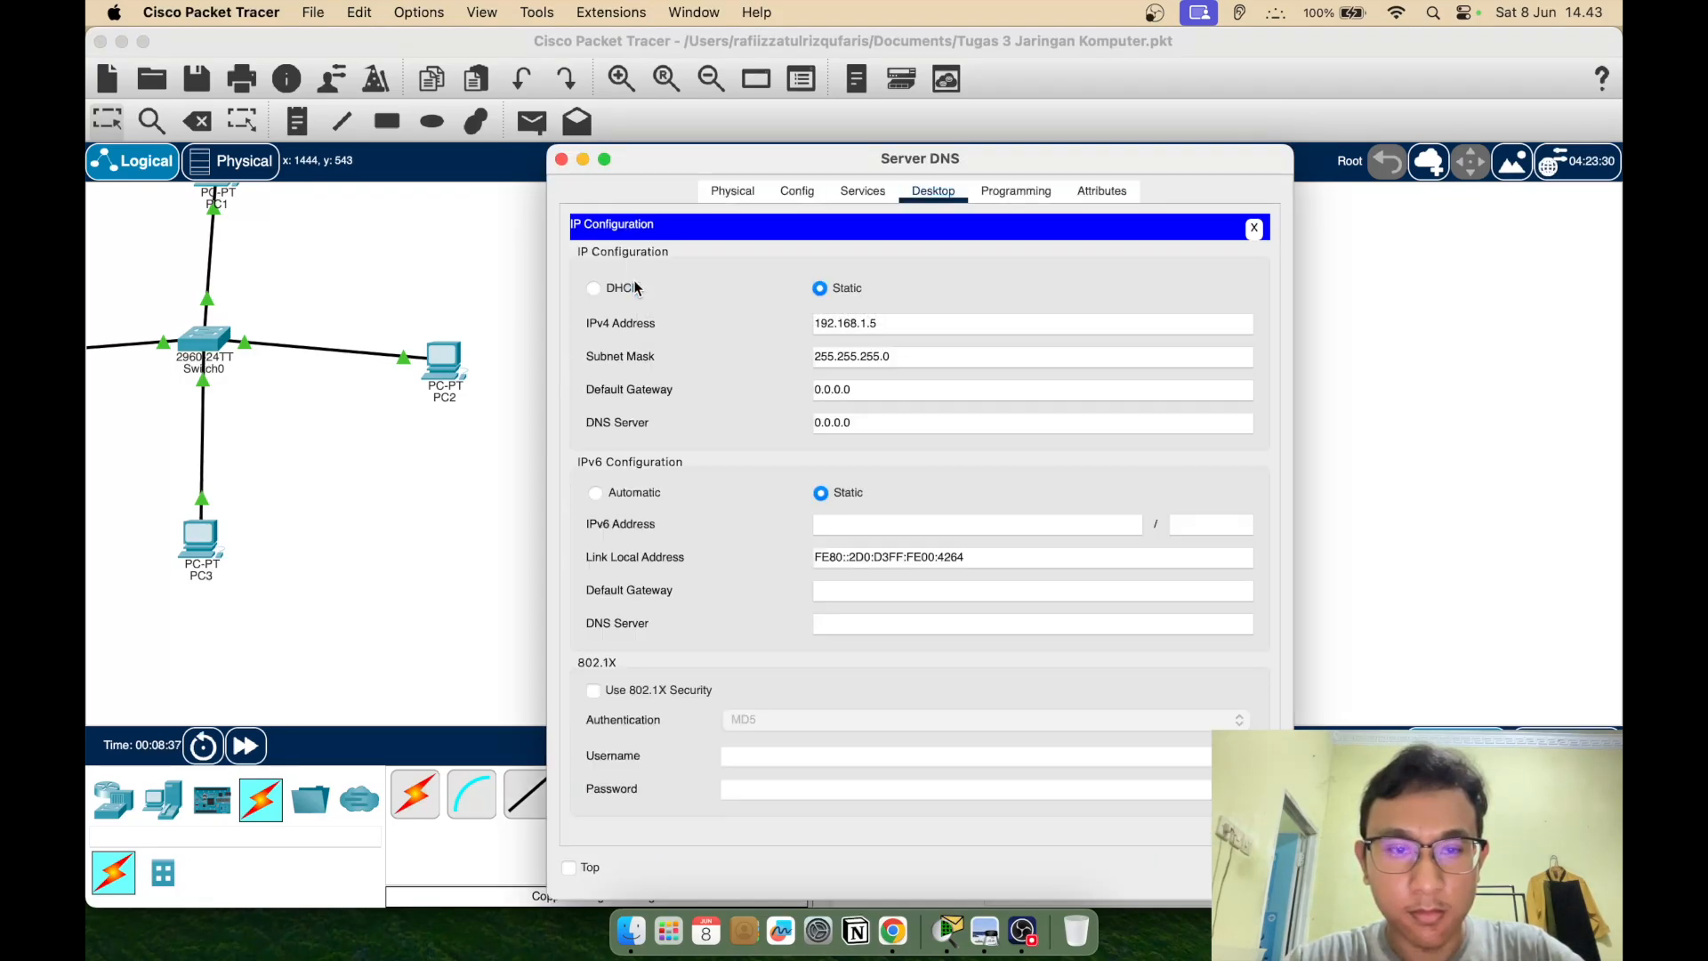
left_click(918, 322)
key("BackSpace")
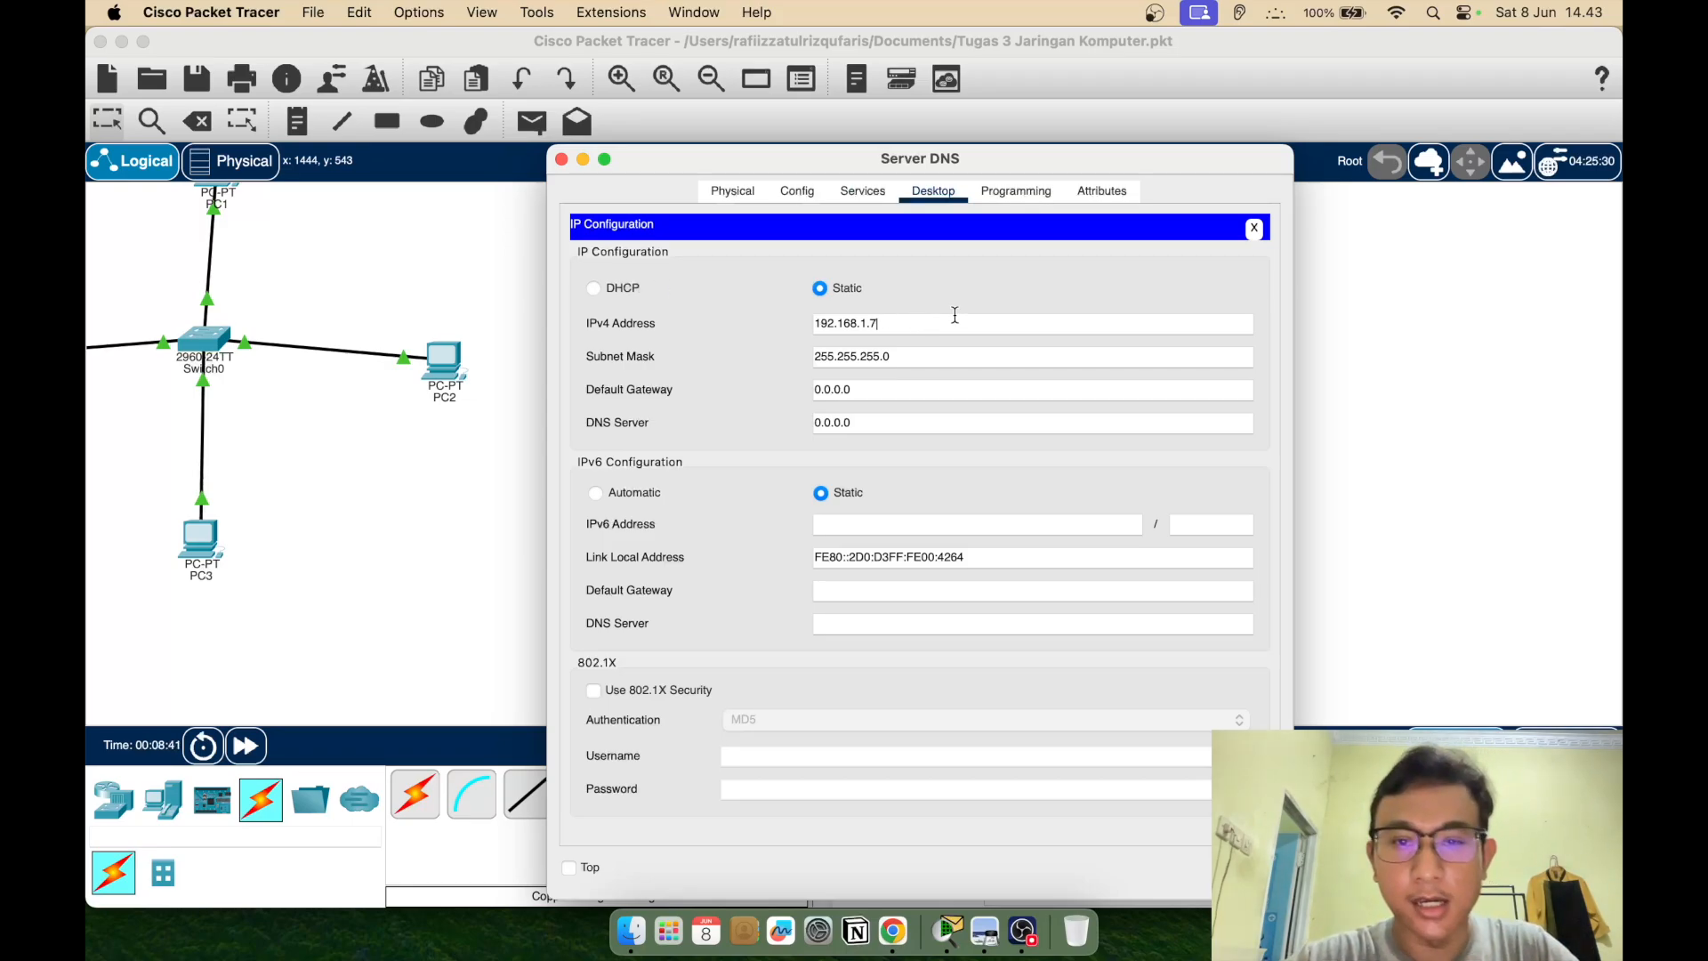
left_click(1254, 228)
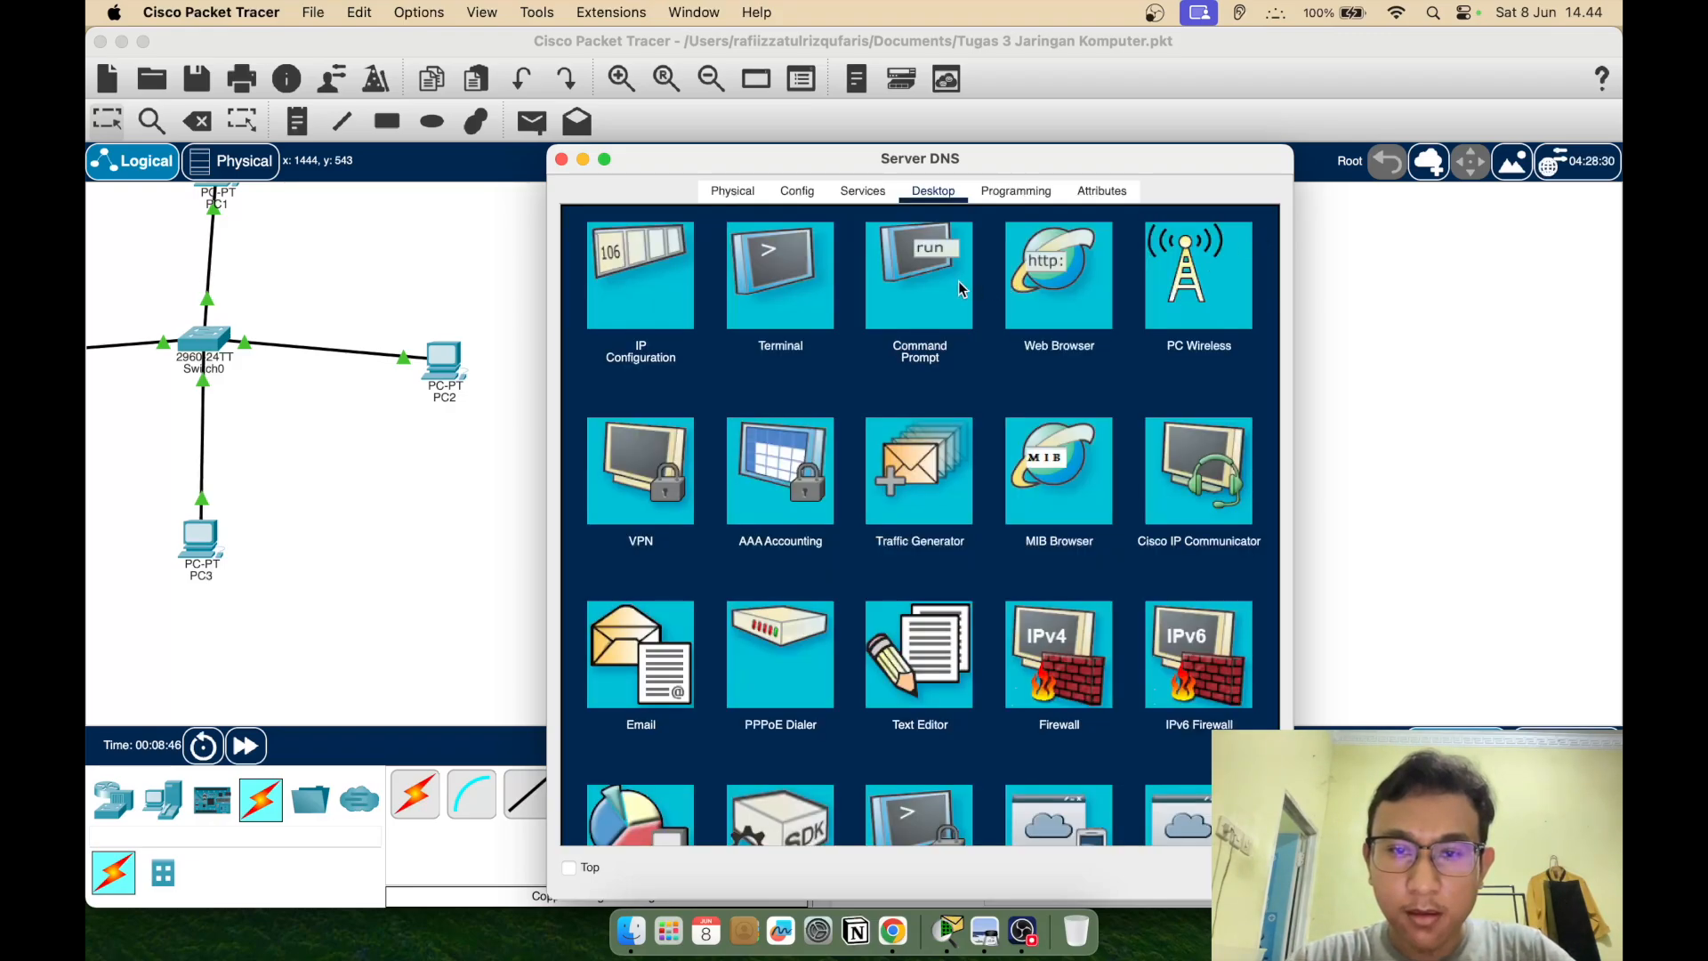
left_click(561, 160)
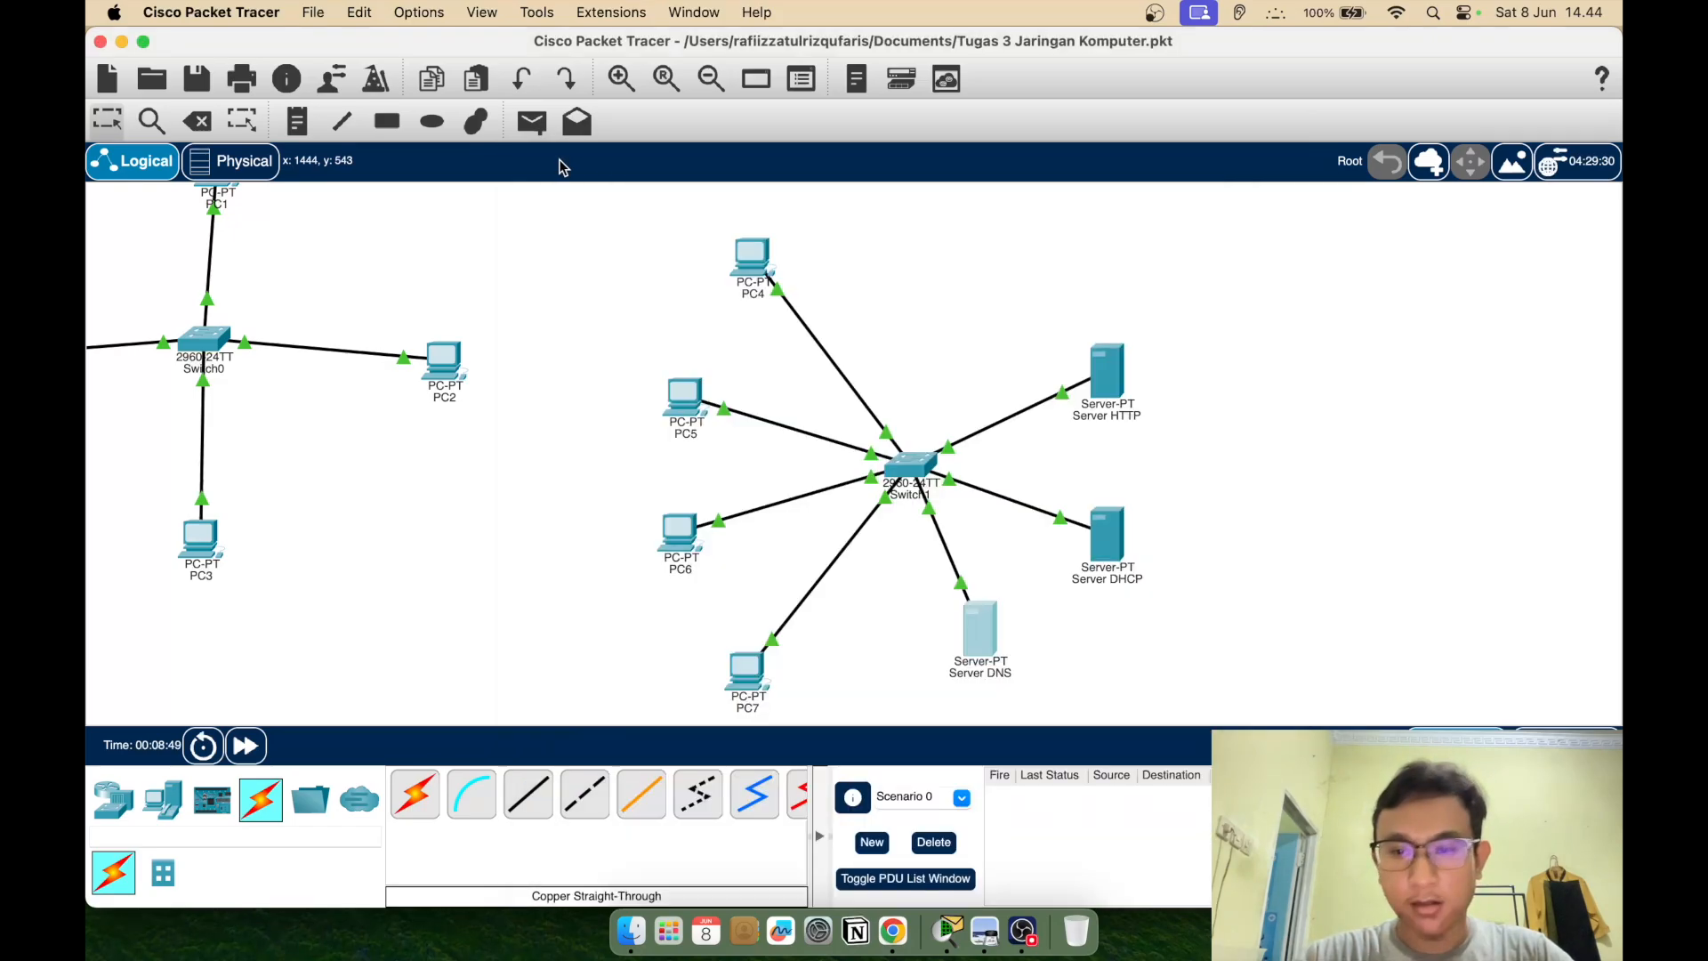
In Server DHCP's DHCP service, set serverPool's DNS server to 192.168.1.7, save the pool and close the server's window
left_click(1110, 525)
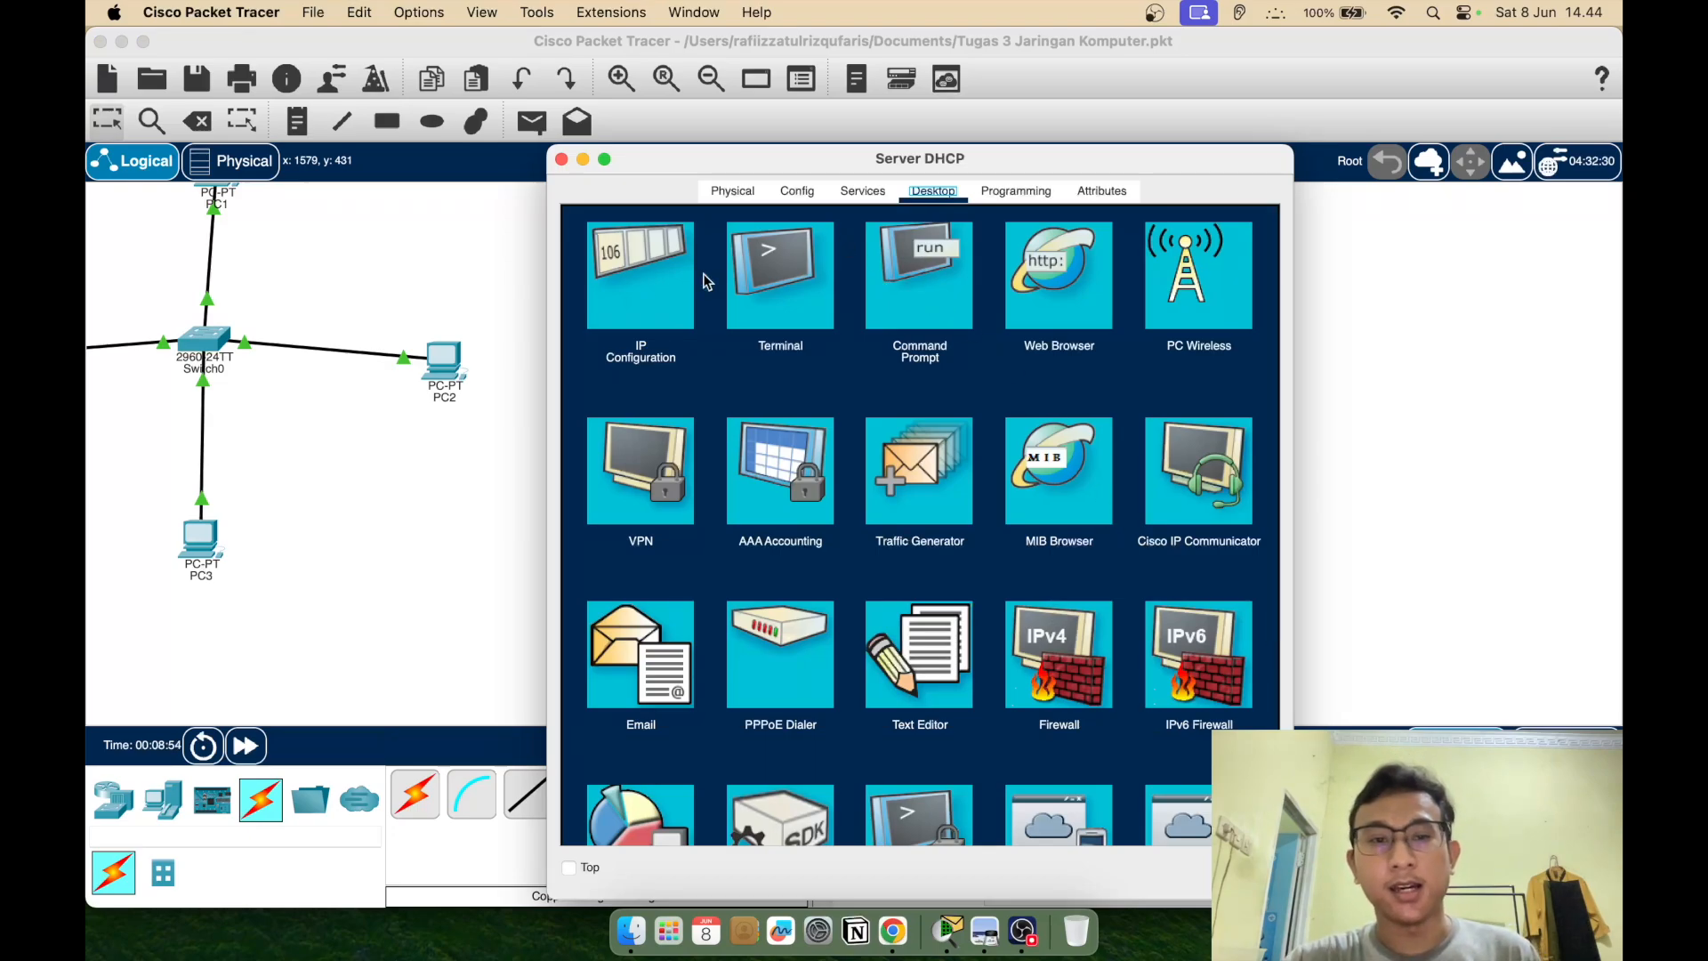
left_click(850, 196)
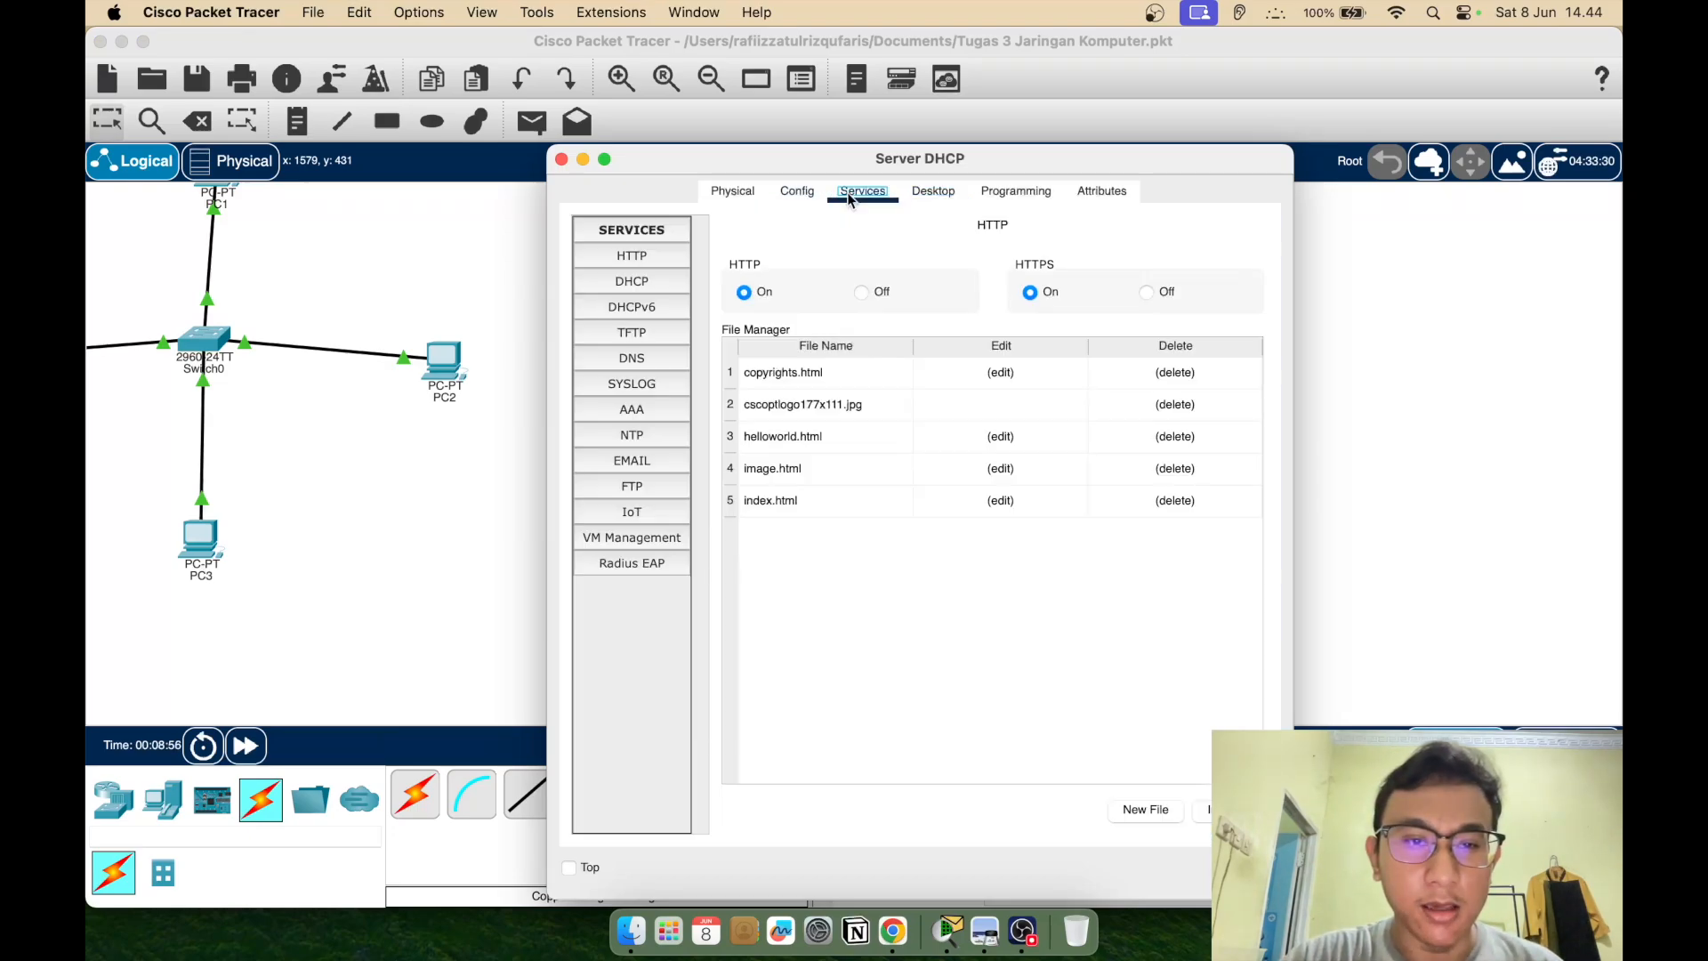
left_click(651, 278)
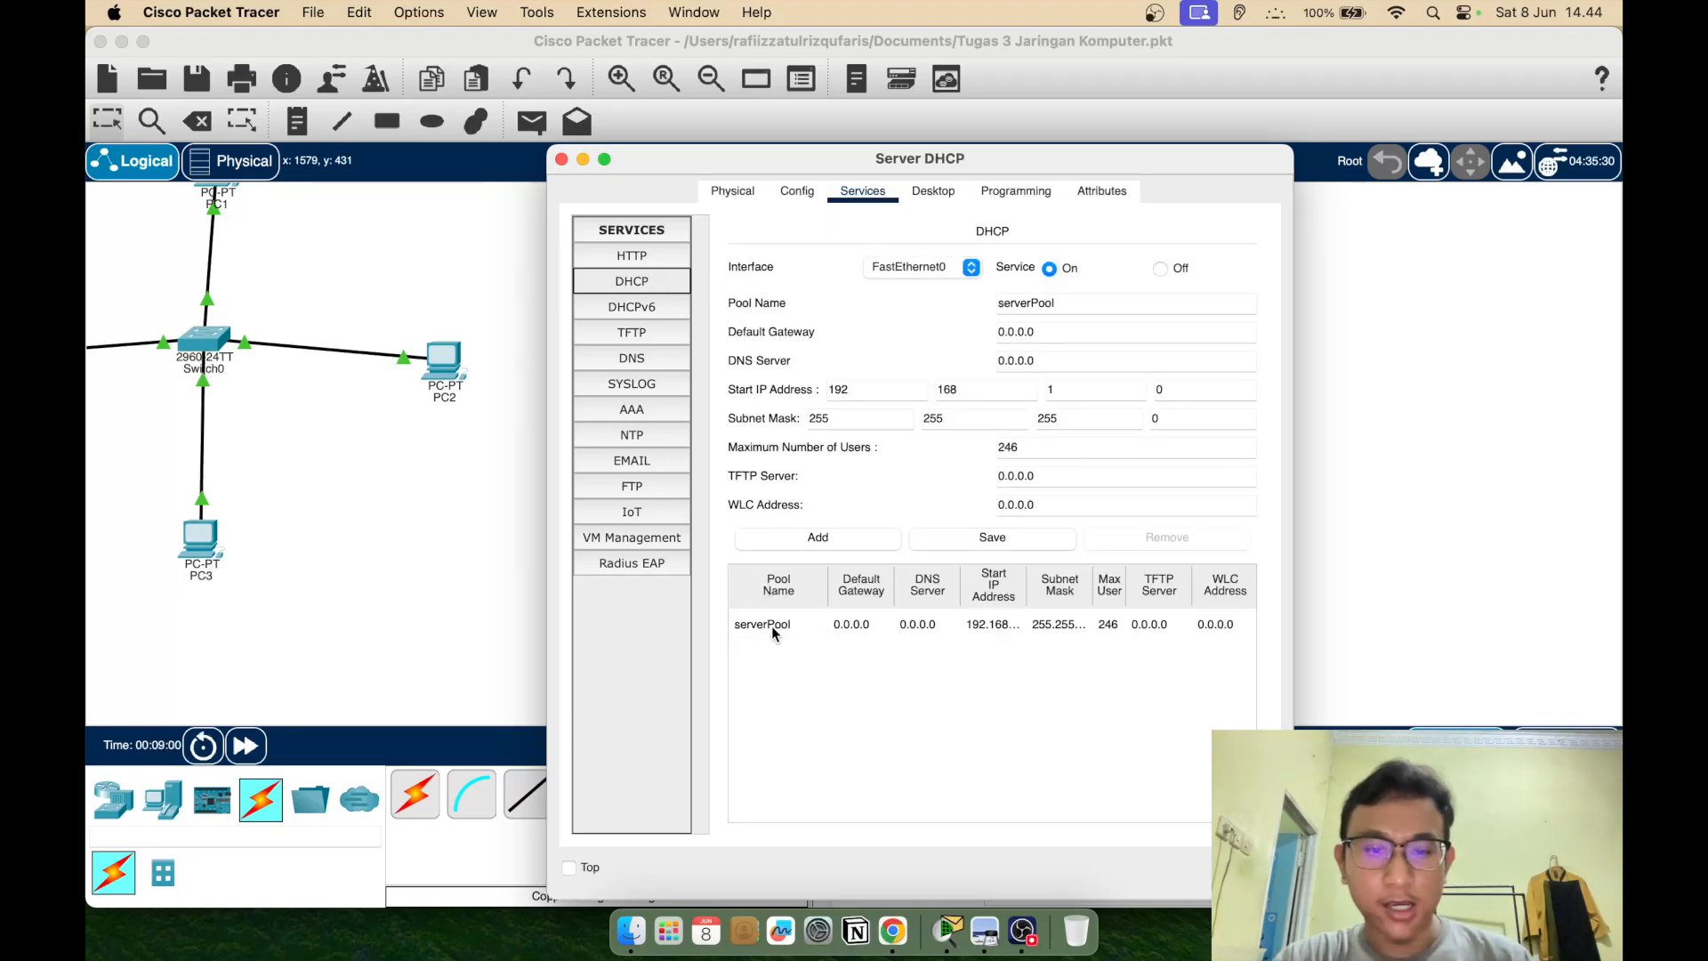
left_click(800, 625)
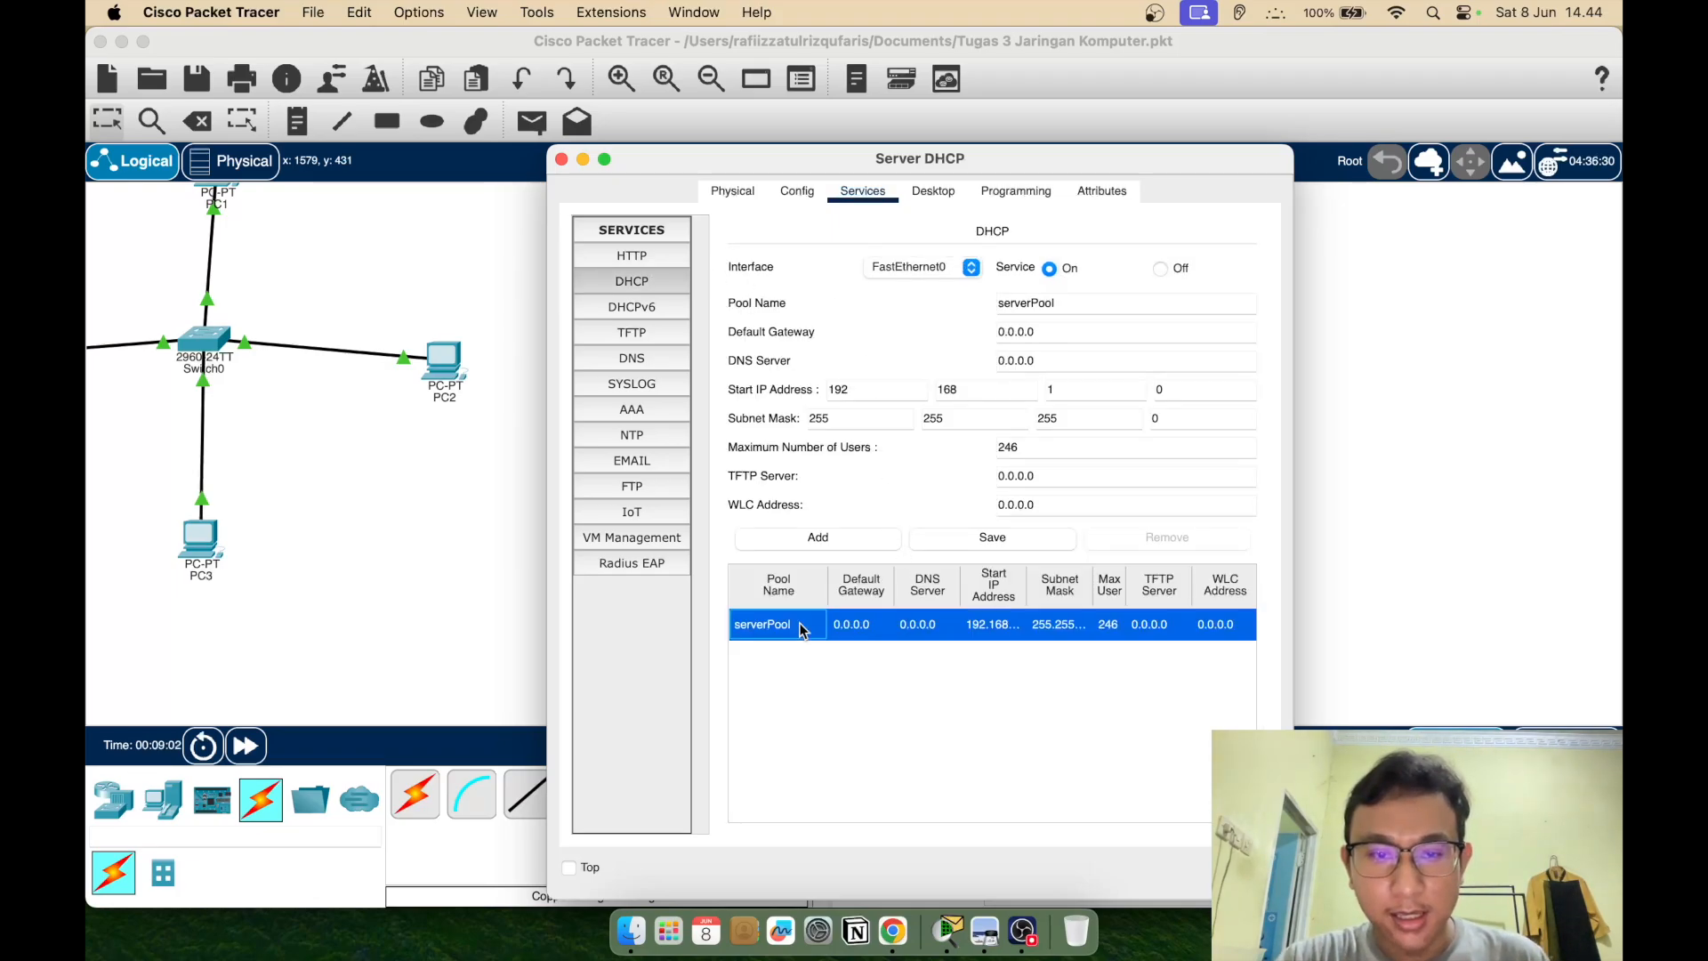
left_click(1070, 357)
key("super+a")
key("BackSpace")
type("1")
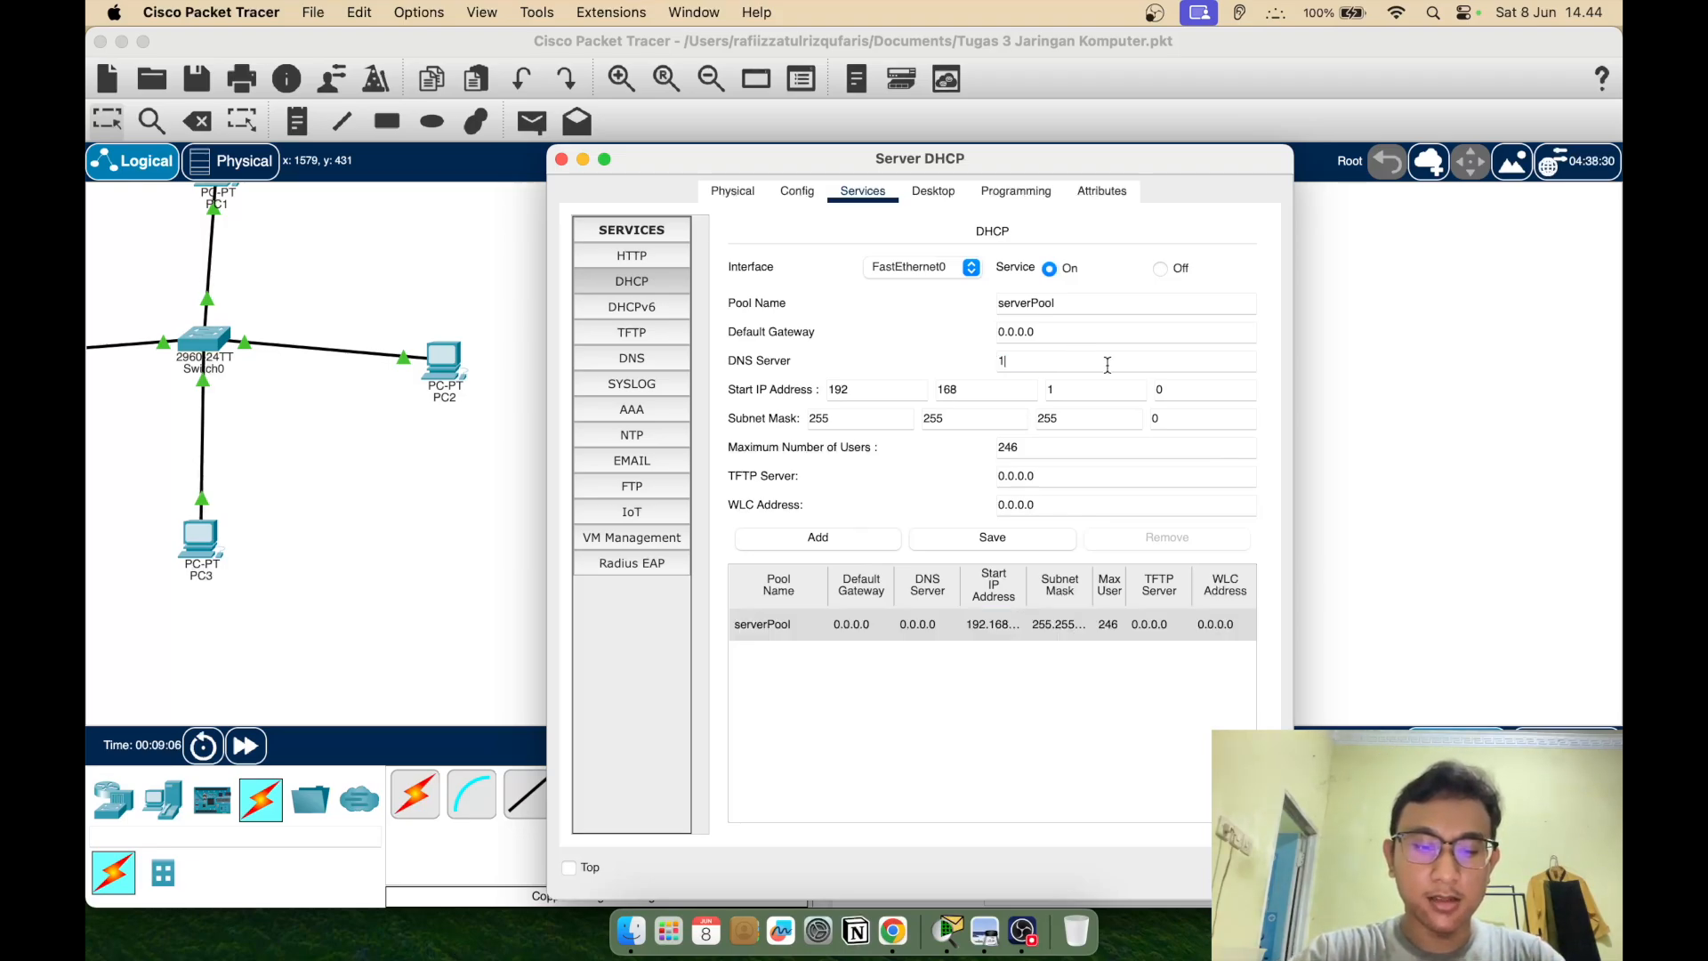
type("92.168")
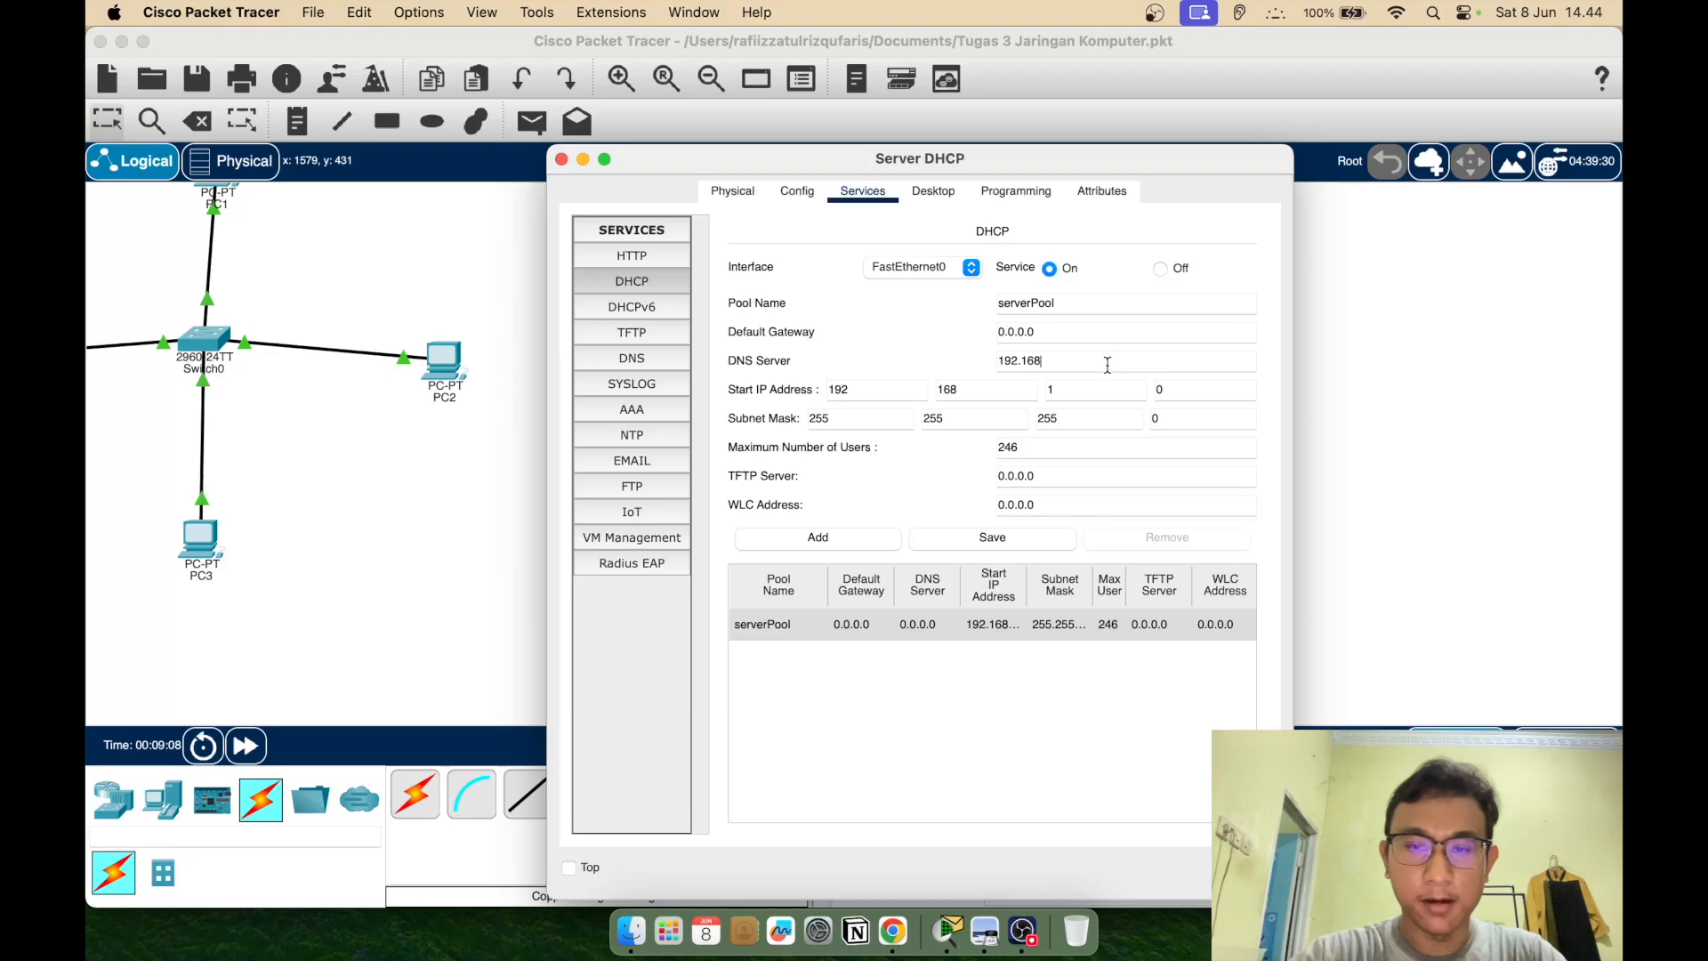
type(".1.7")
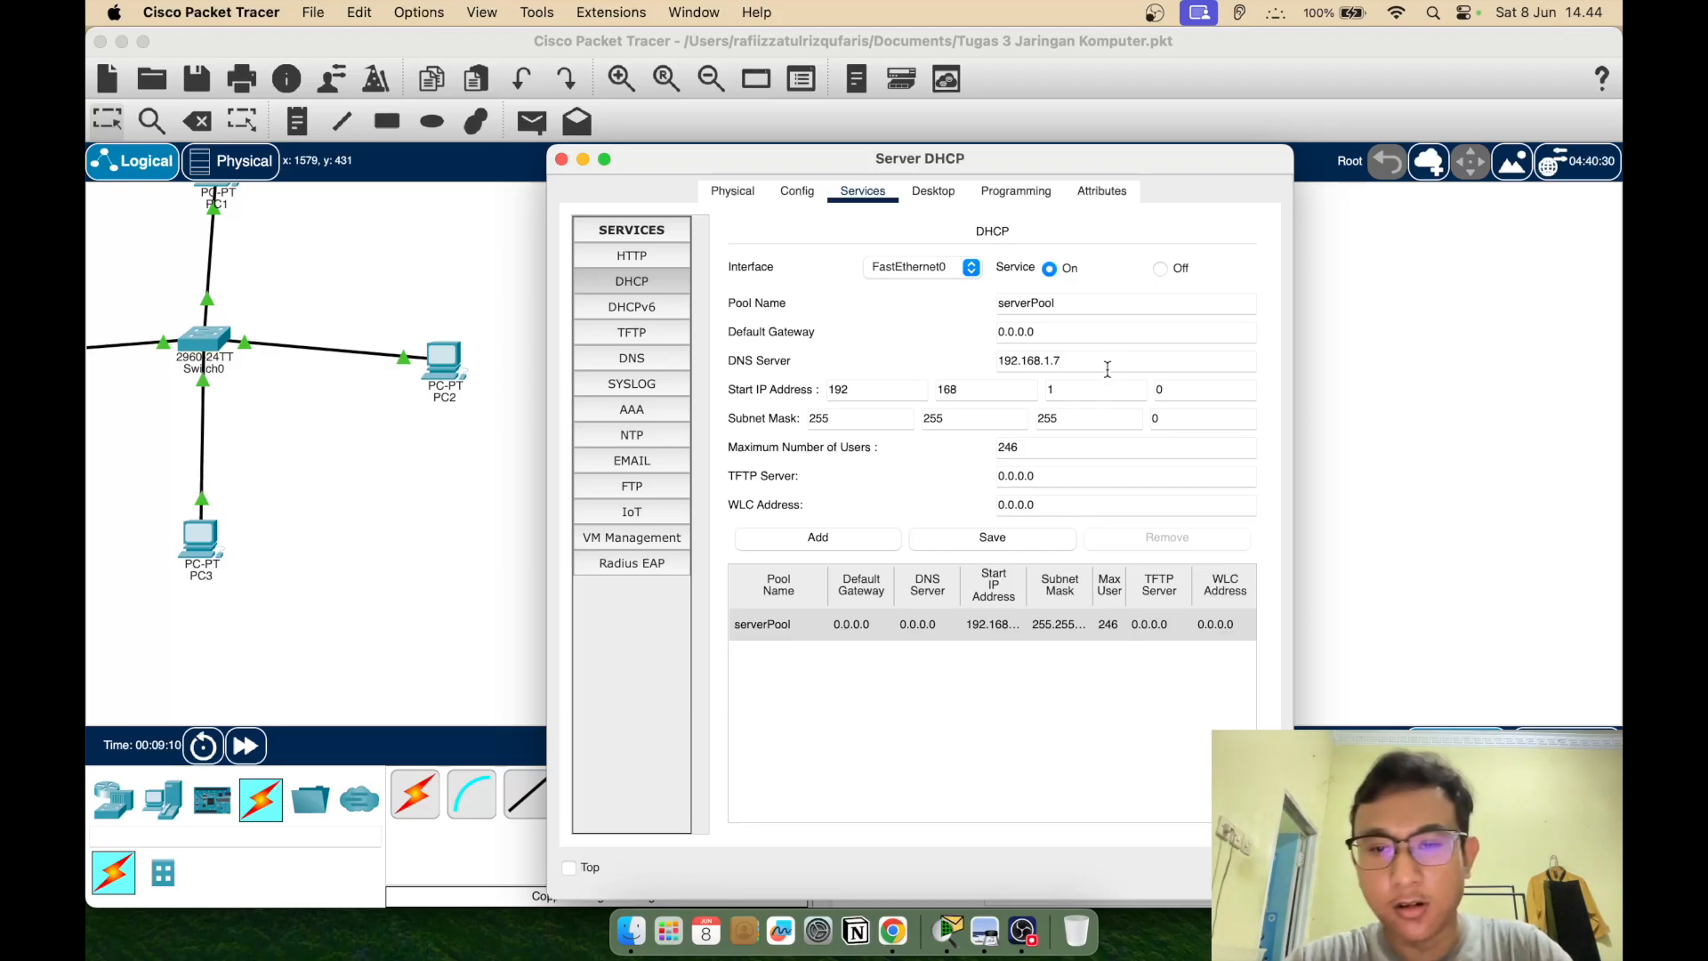
left_click(1002, 538)
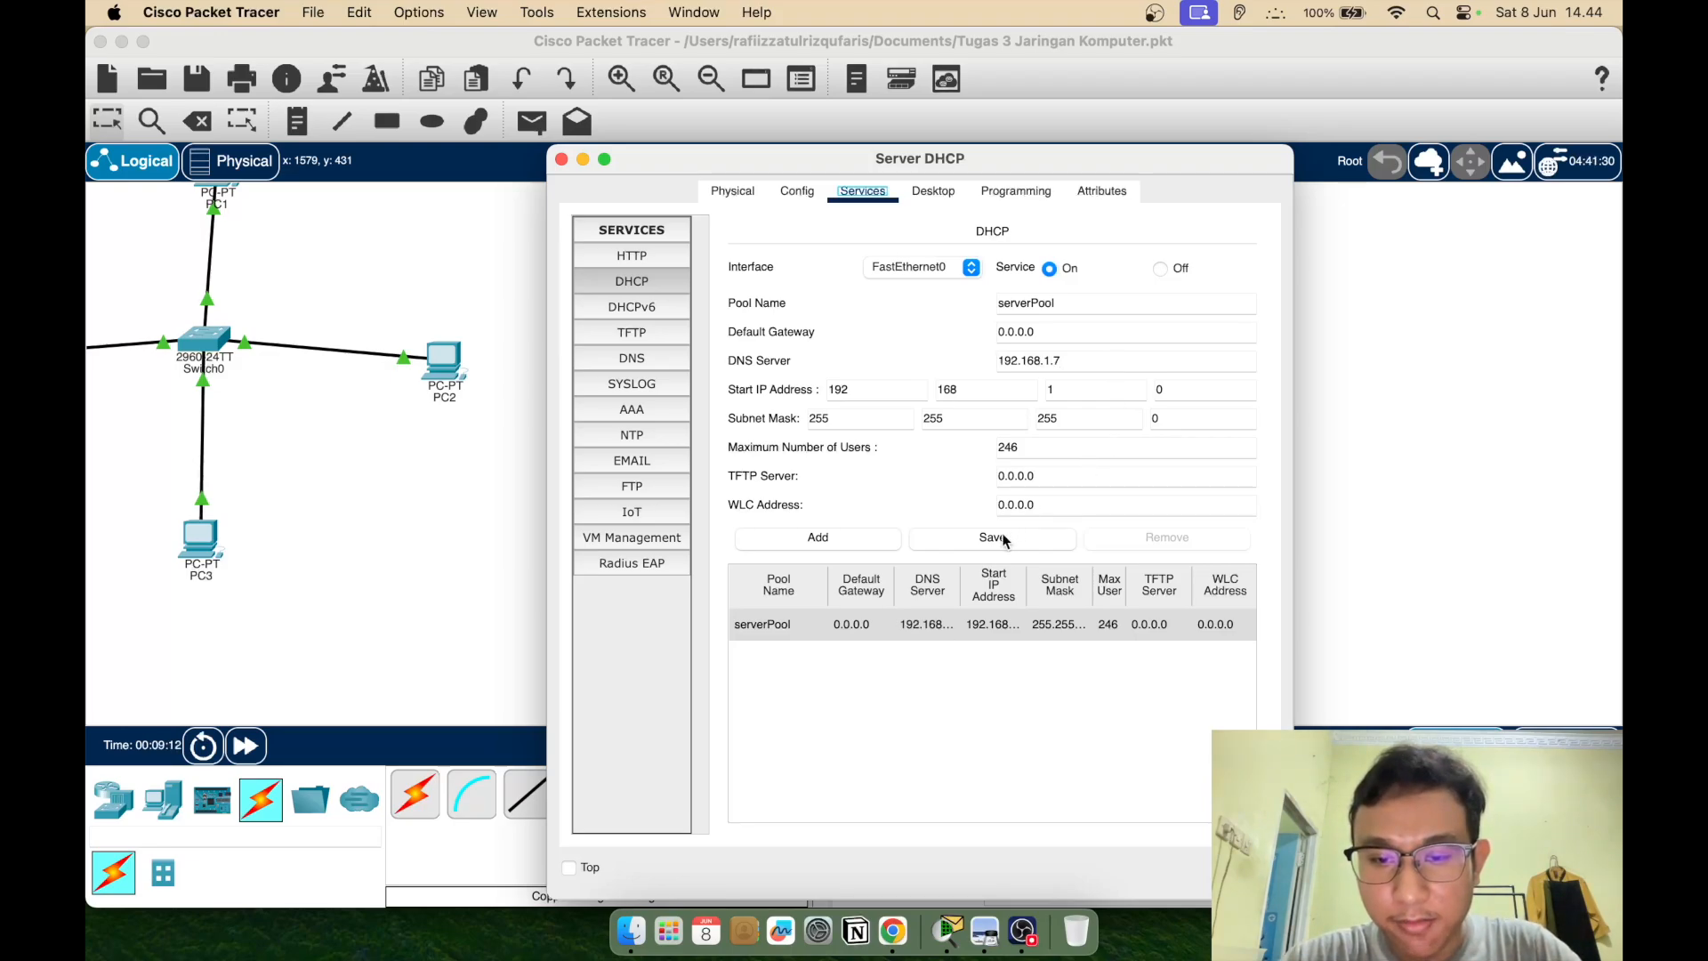
left_click(562, 160)
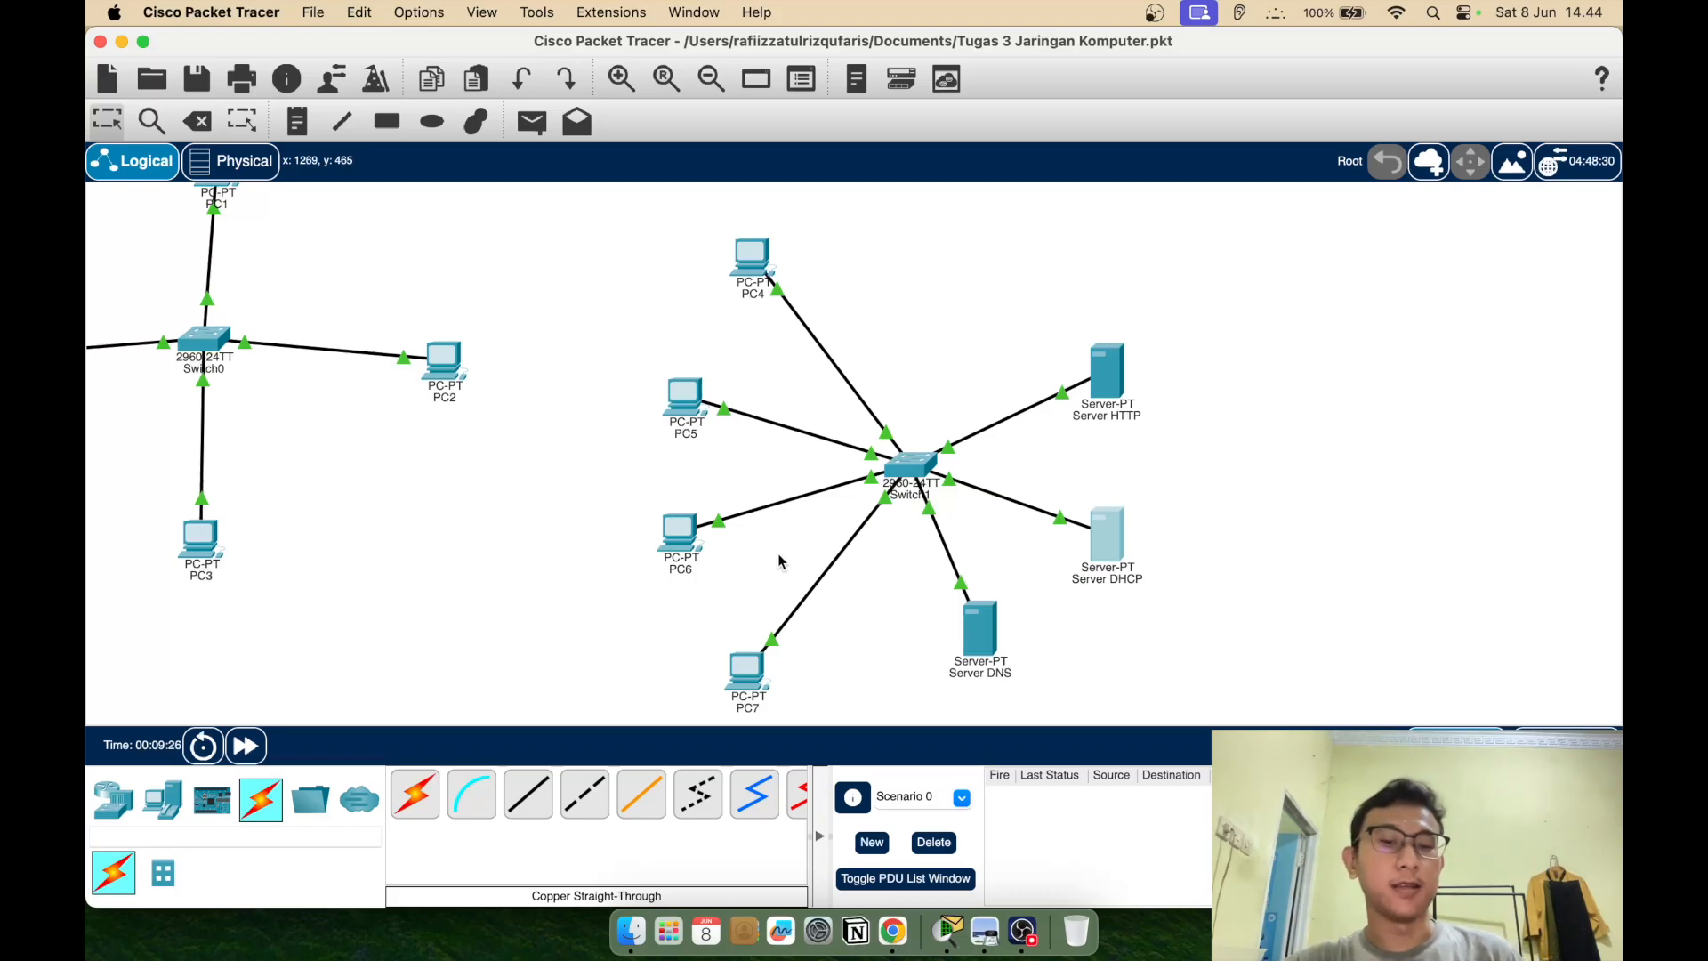
Try to open namadns.com in PC7's web browser and close the PC's window
left_click(747, 668)
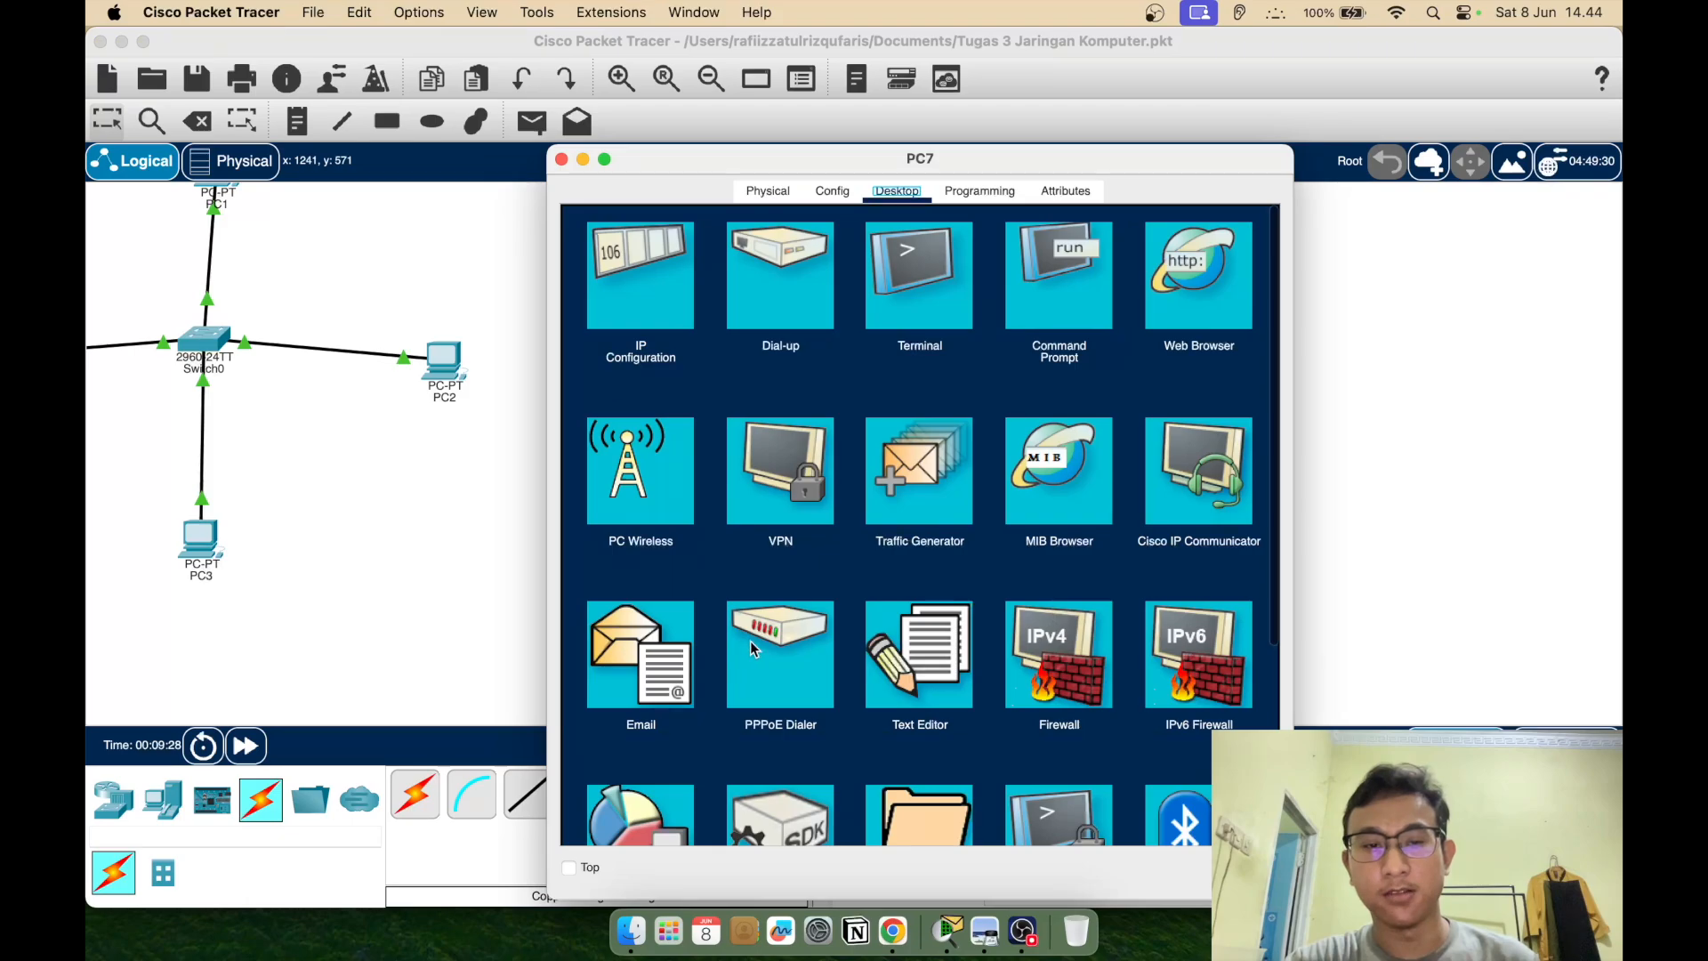
left_click(1218, 296)
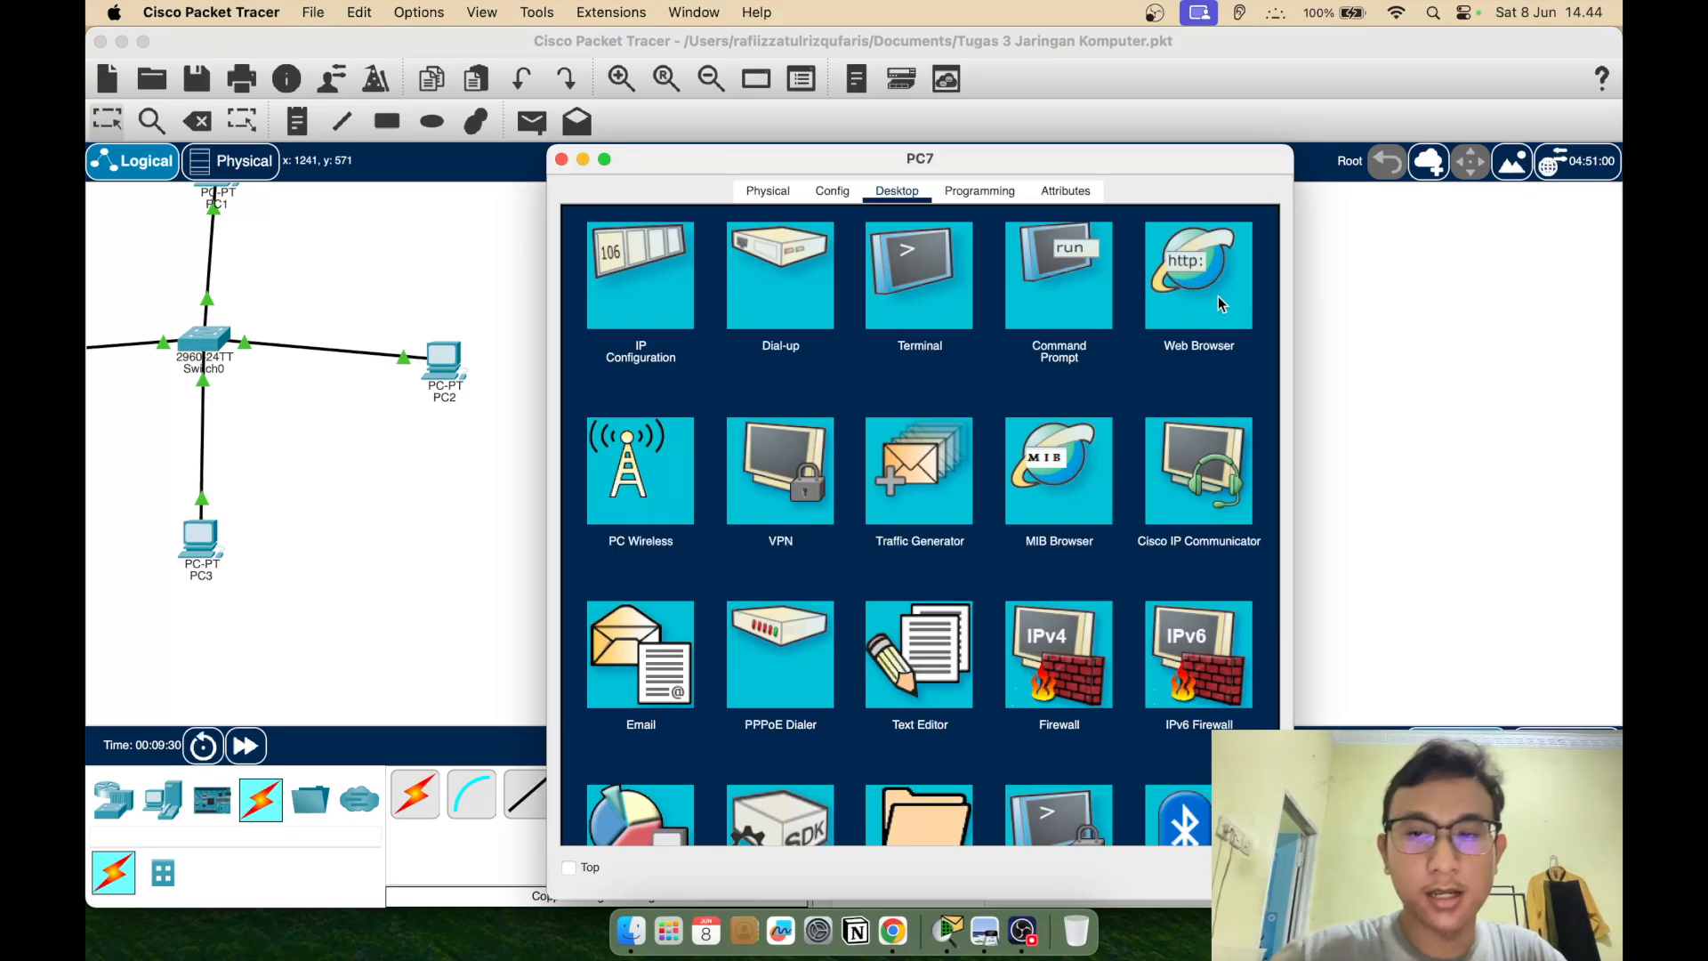
left_click(1219, 303)
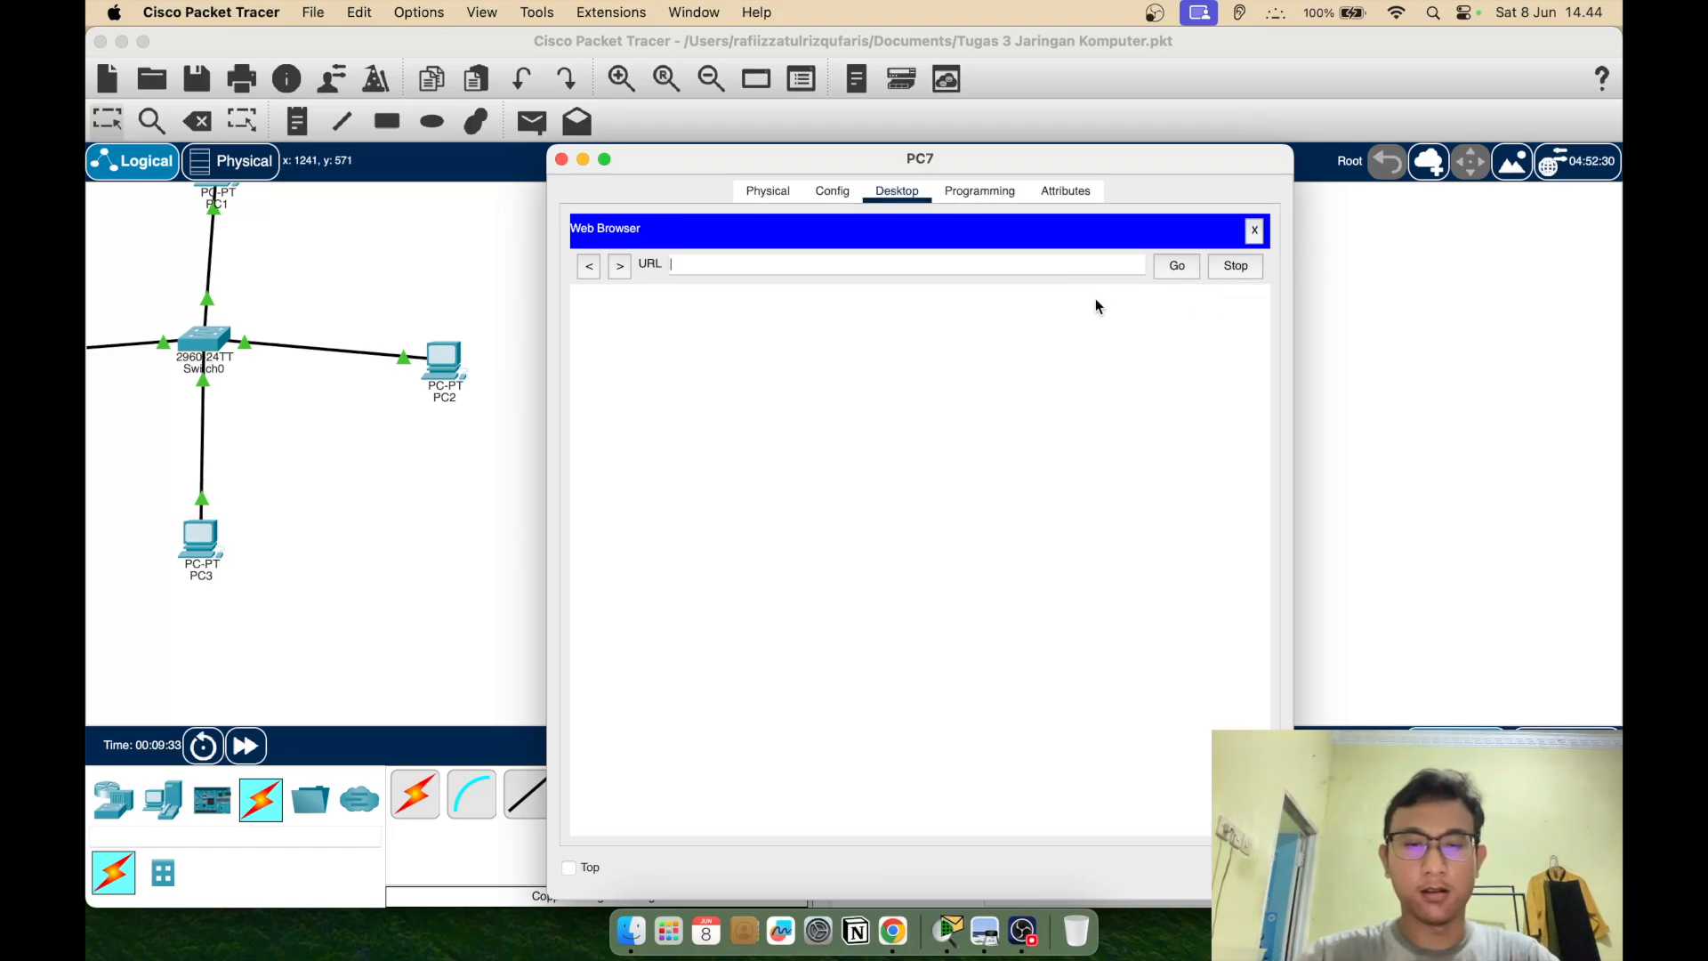
type("namadns")
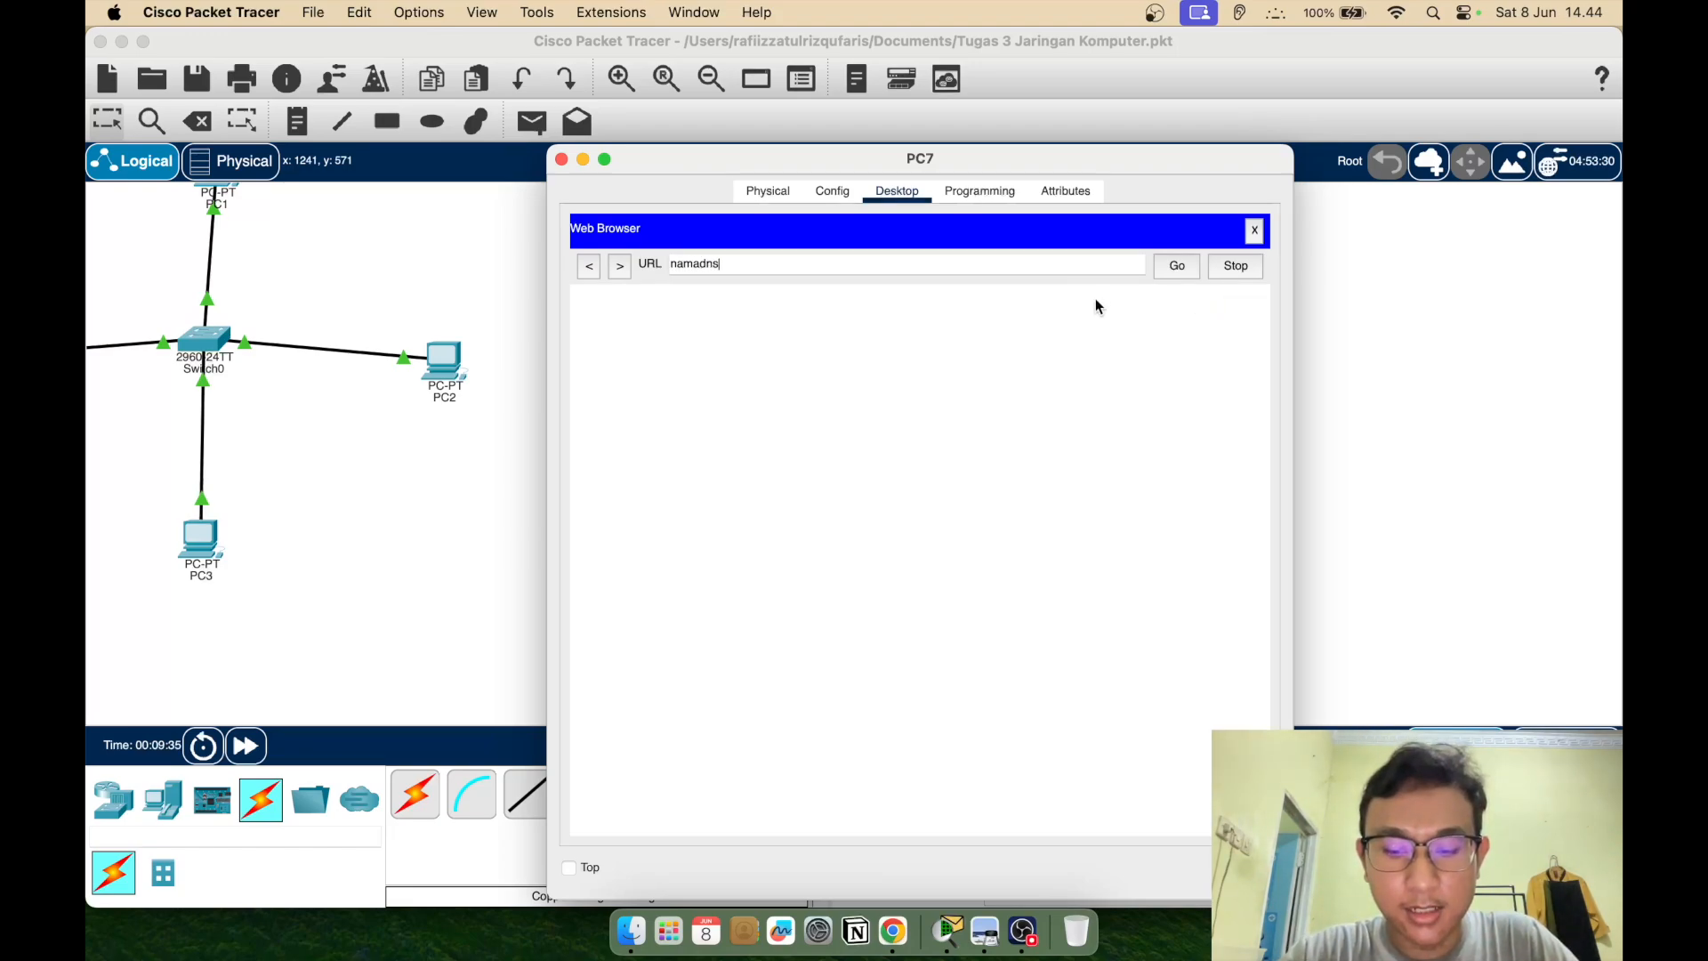
type(".com")
left_click(1190, 258)
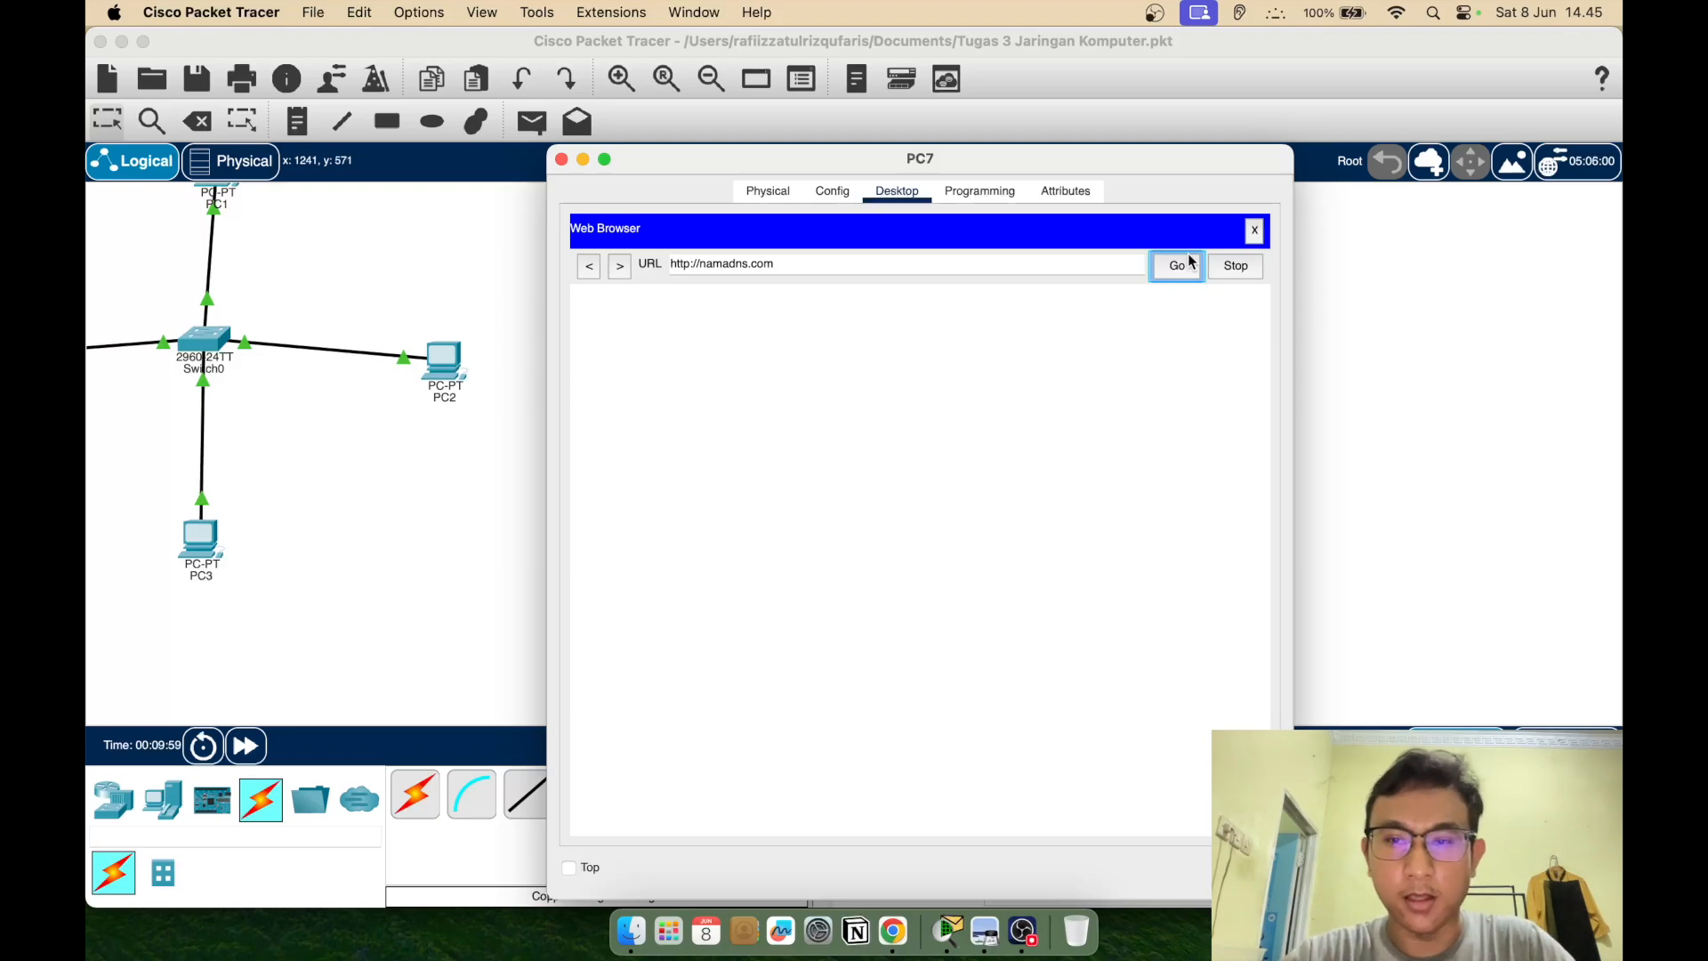
left_click(1255, 233)
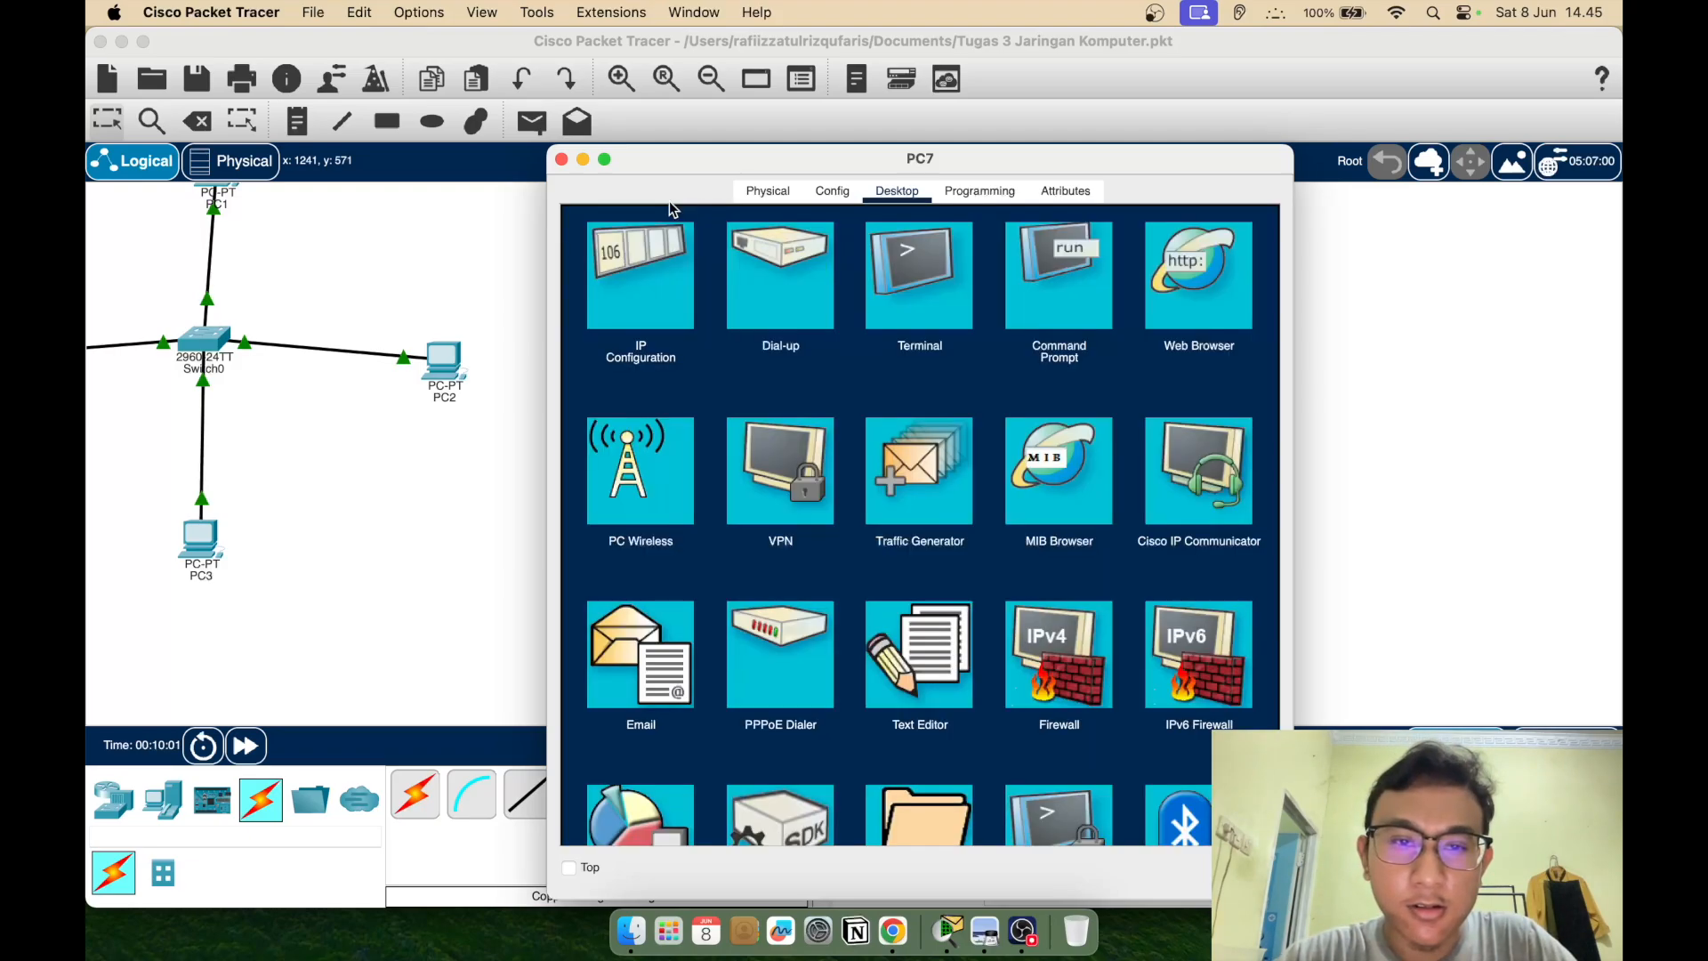
left_click(561, 159)
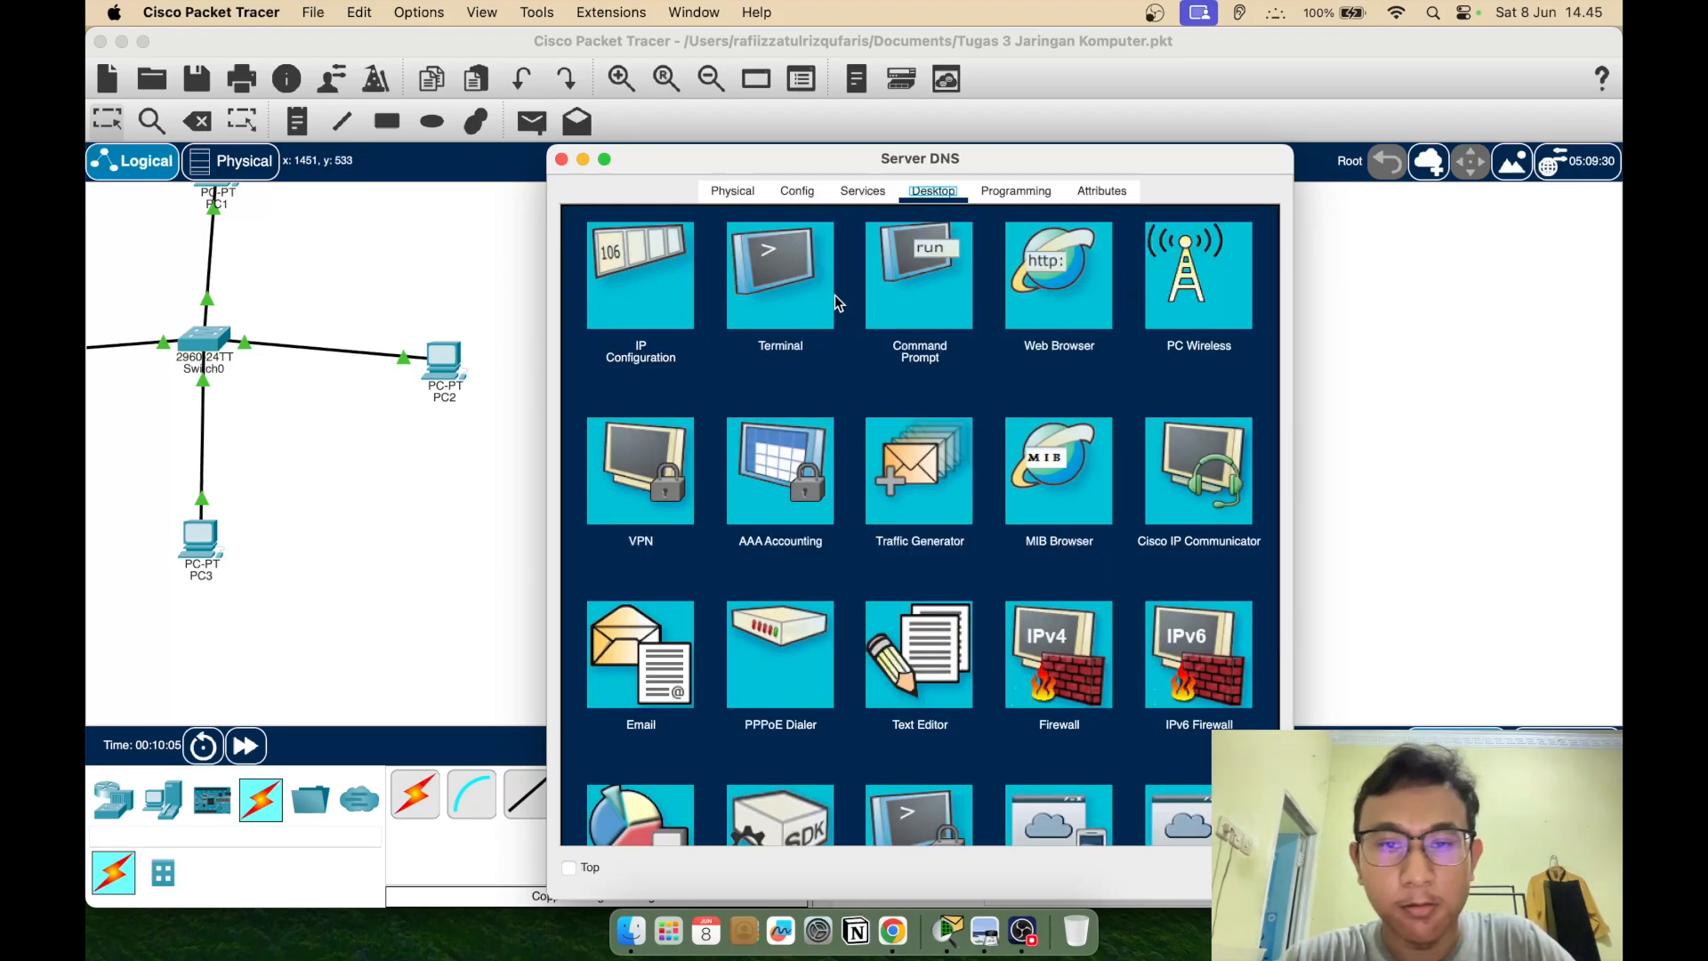
Check the namadns.com record in Server DNS's DNS service
left_click(860, 190)
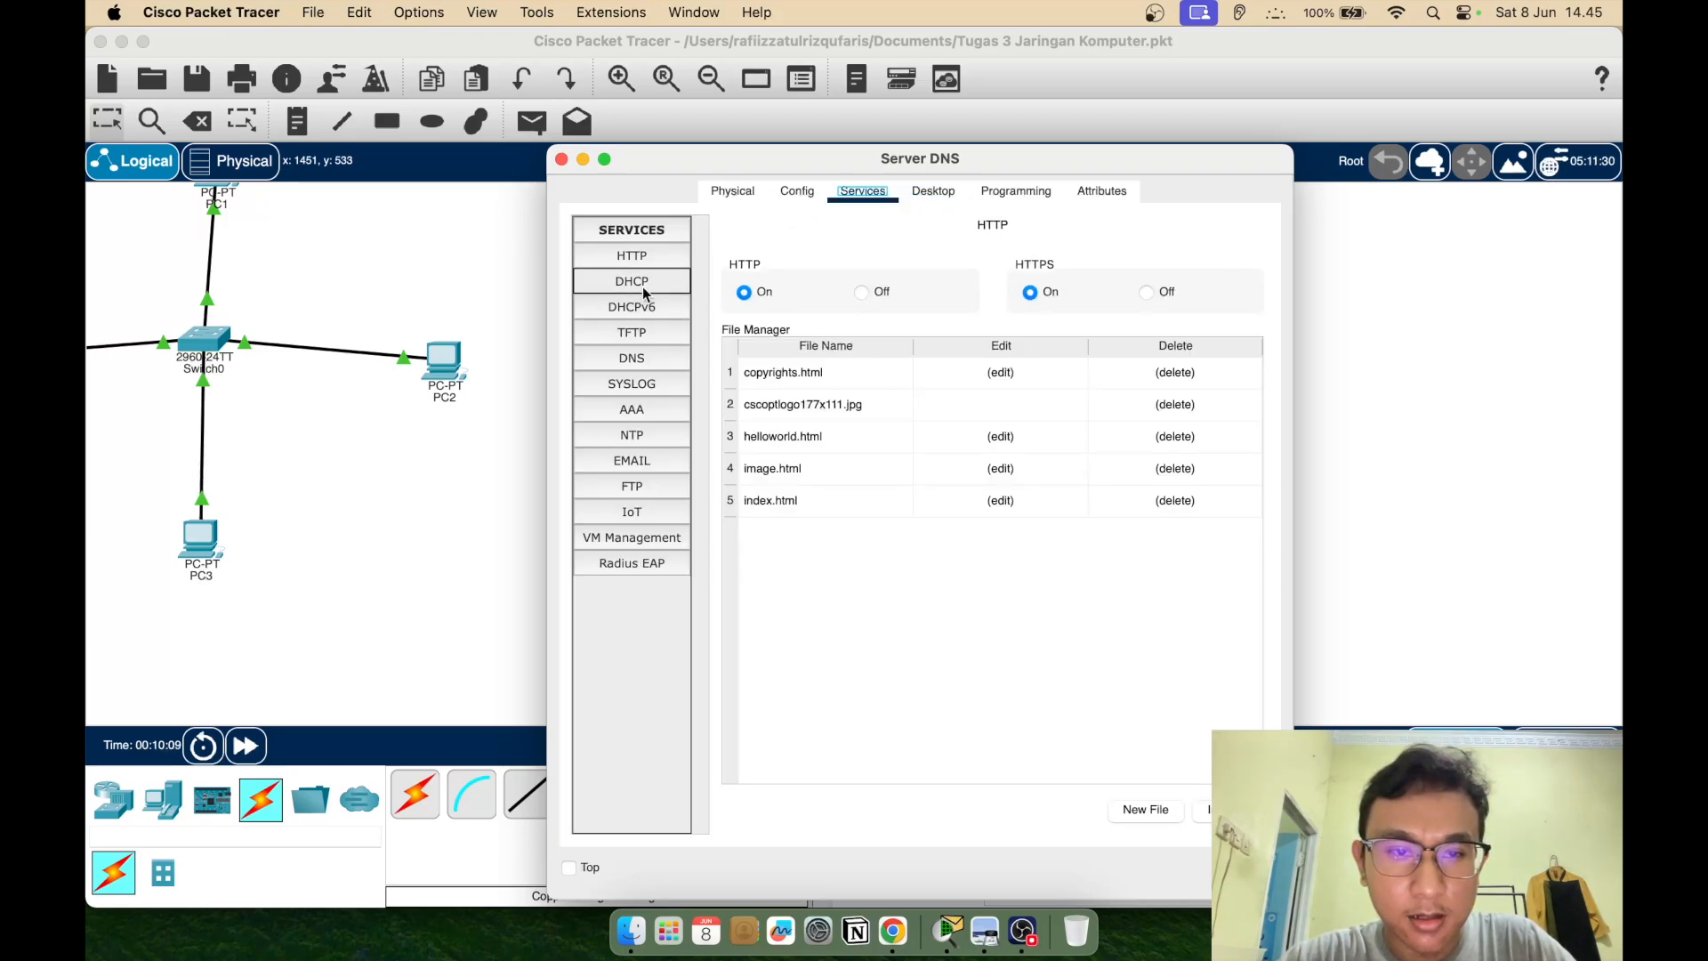
left_click(653, 356)
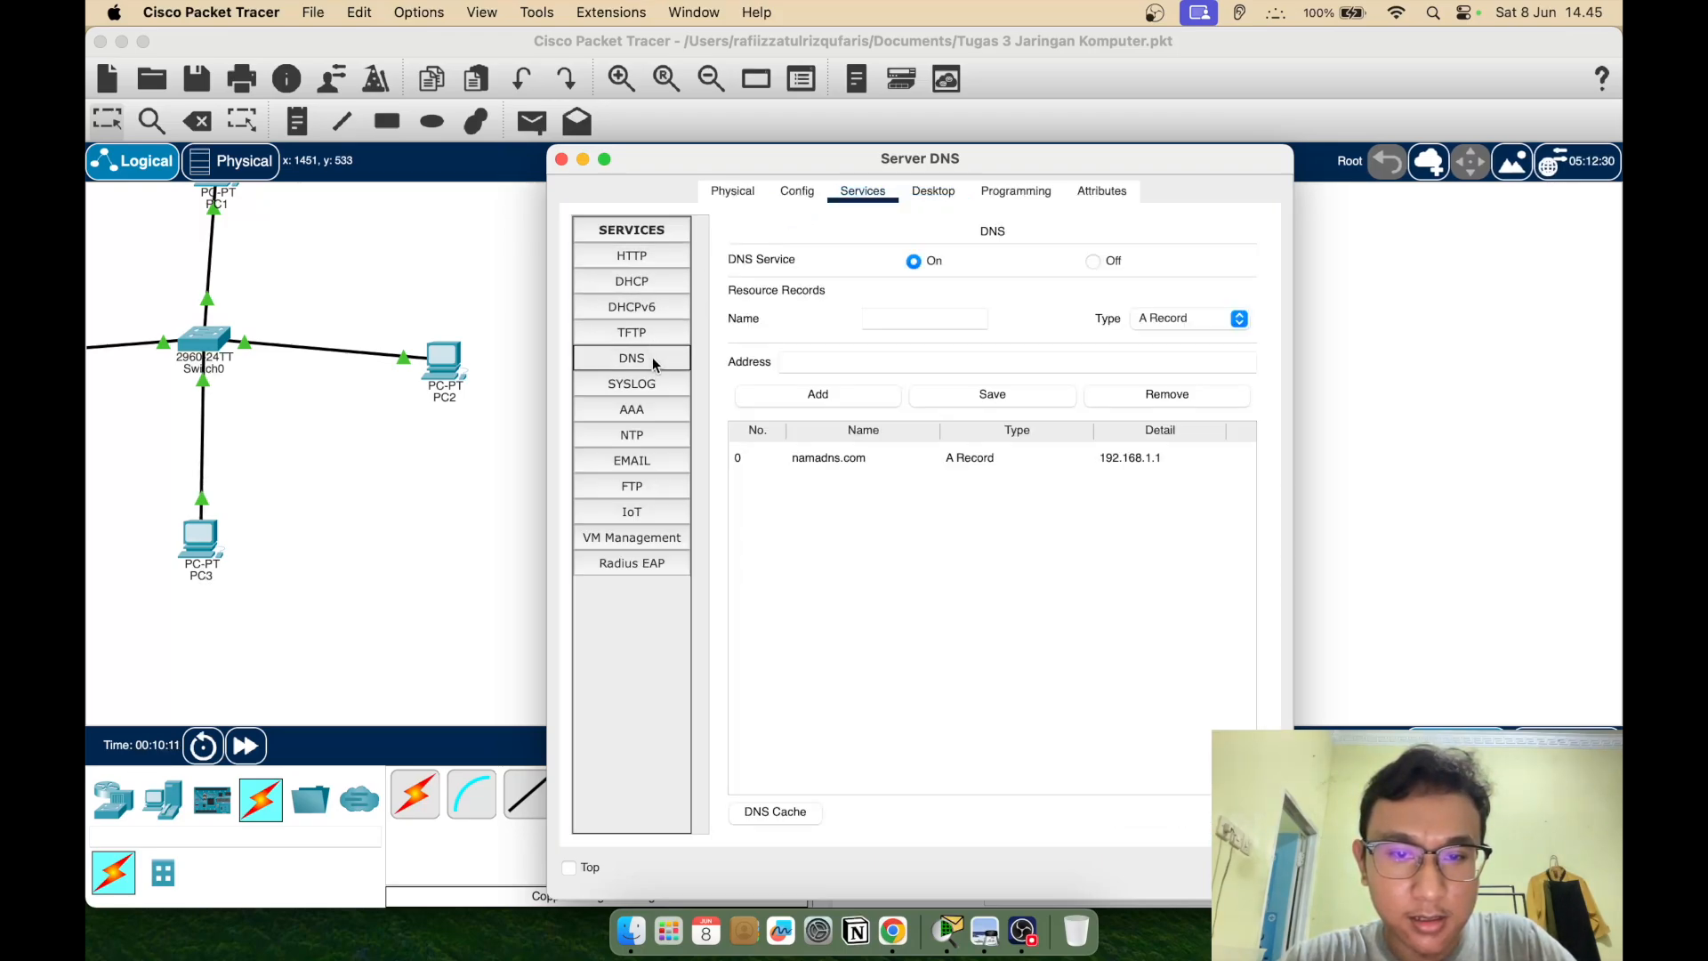
left_click(870, 463)
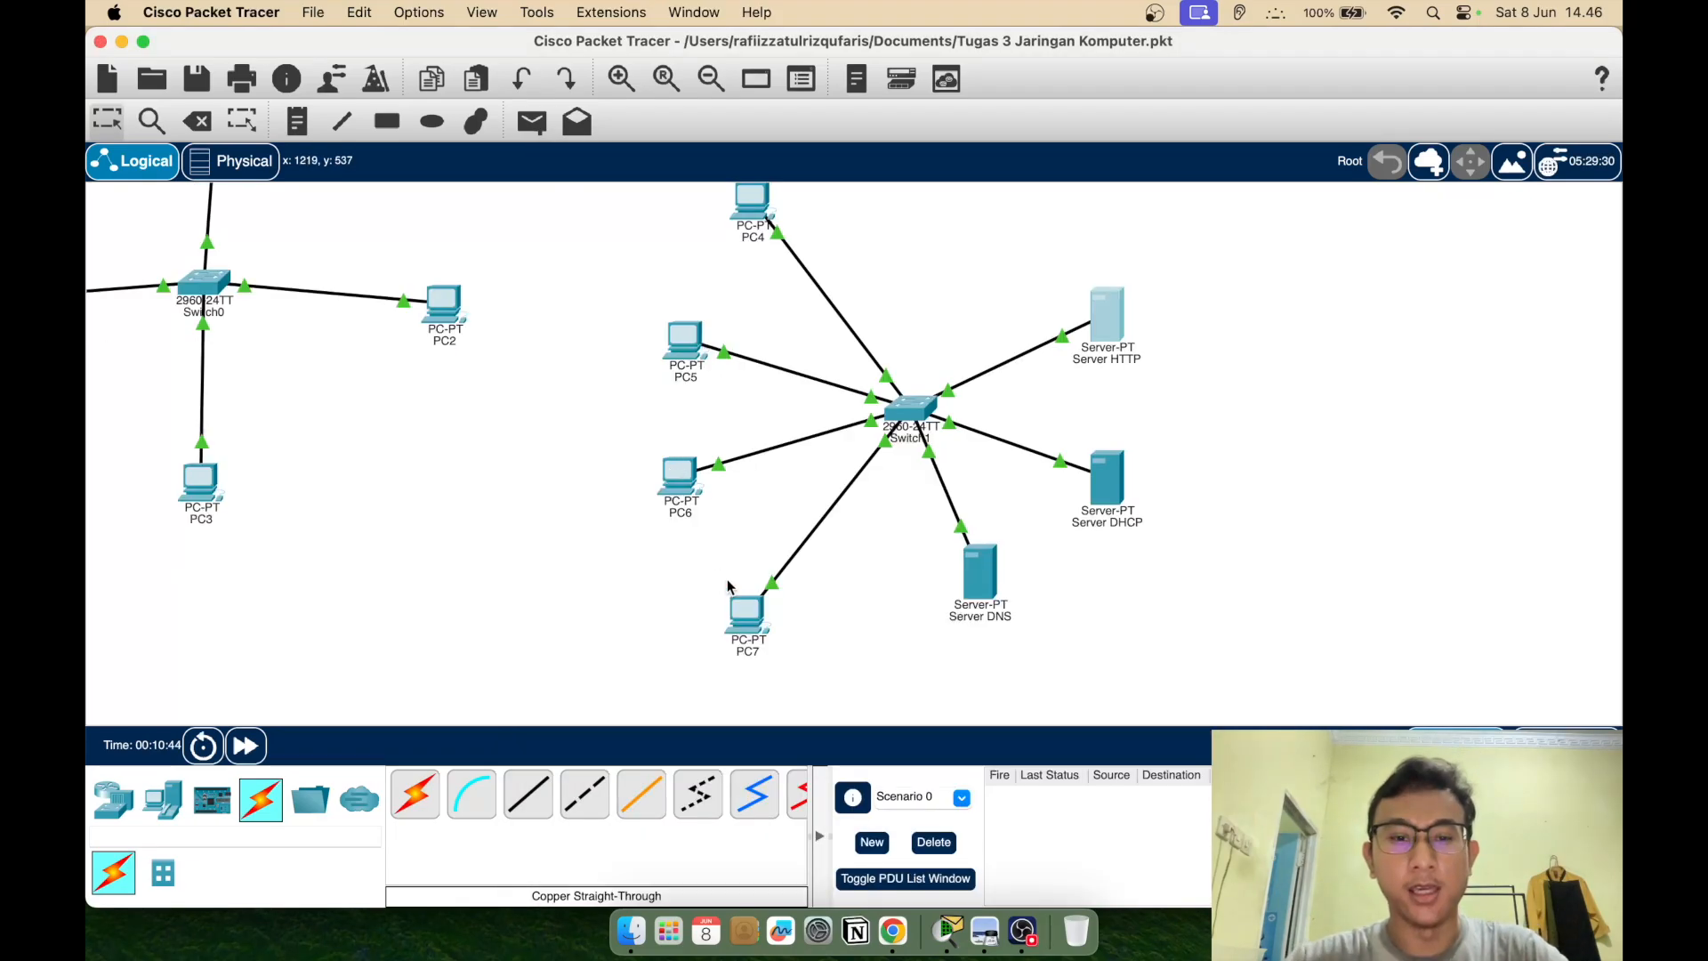
Renew PC7's DHCP lease by switching its IP configuration to static and back to DHCP, and close its window
left_click(747, 620)
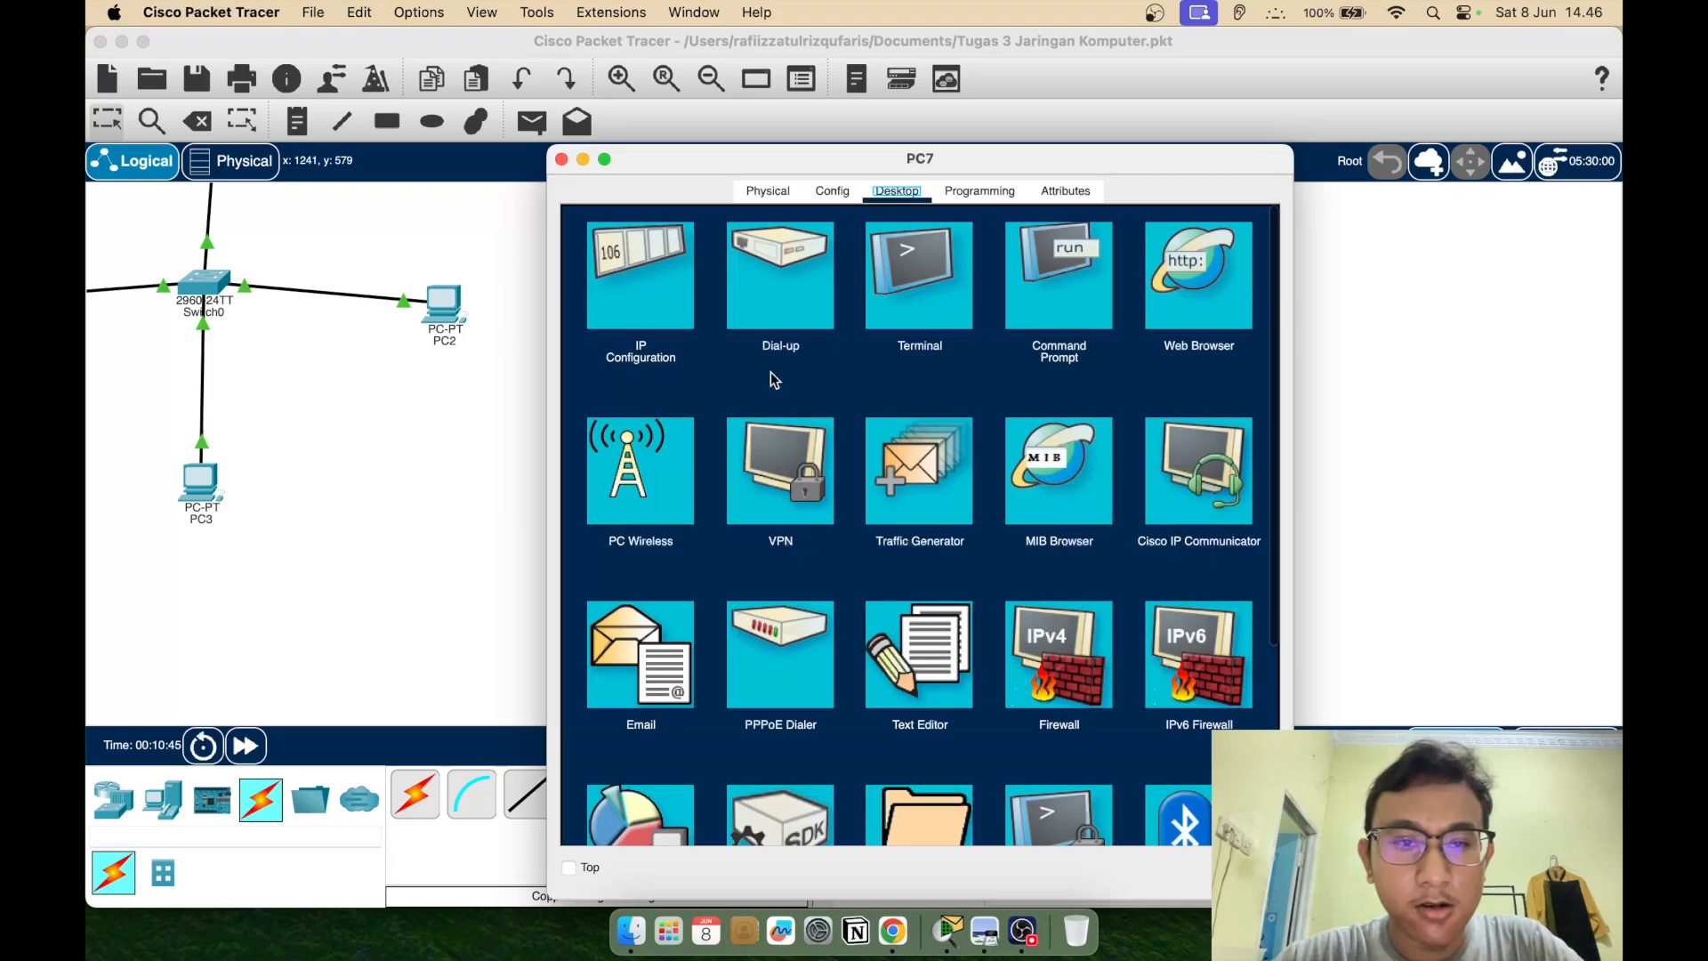
left_click(680, 281)
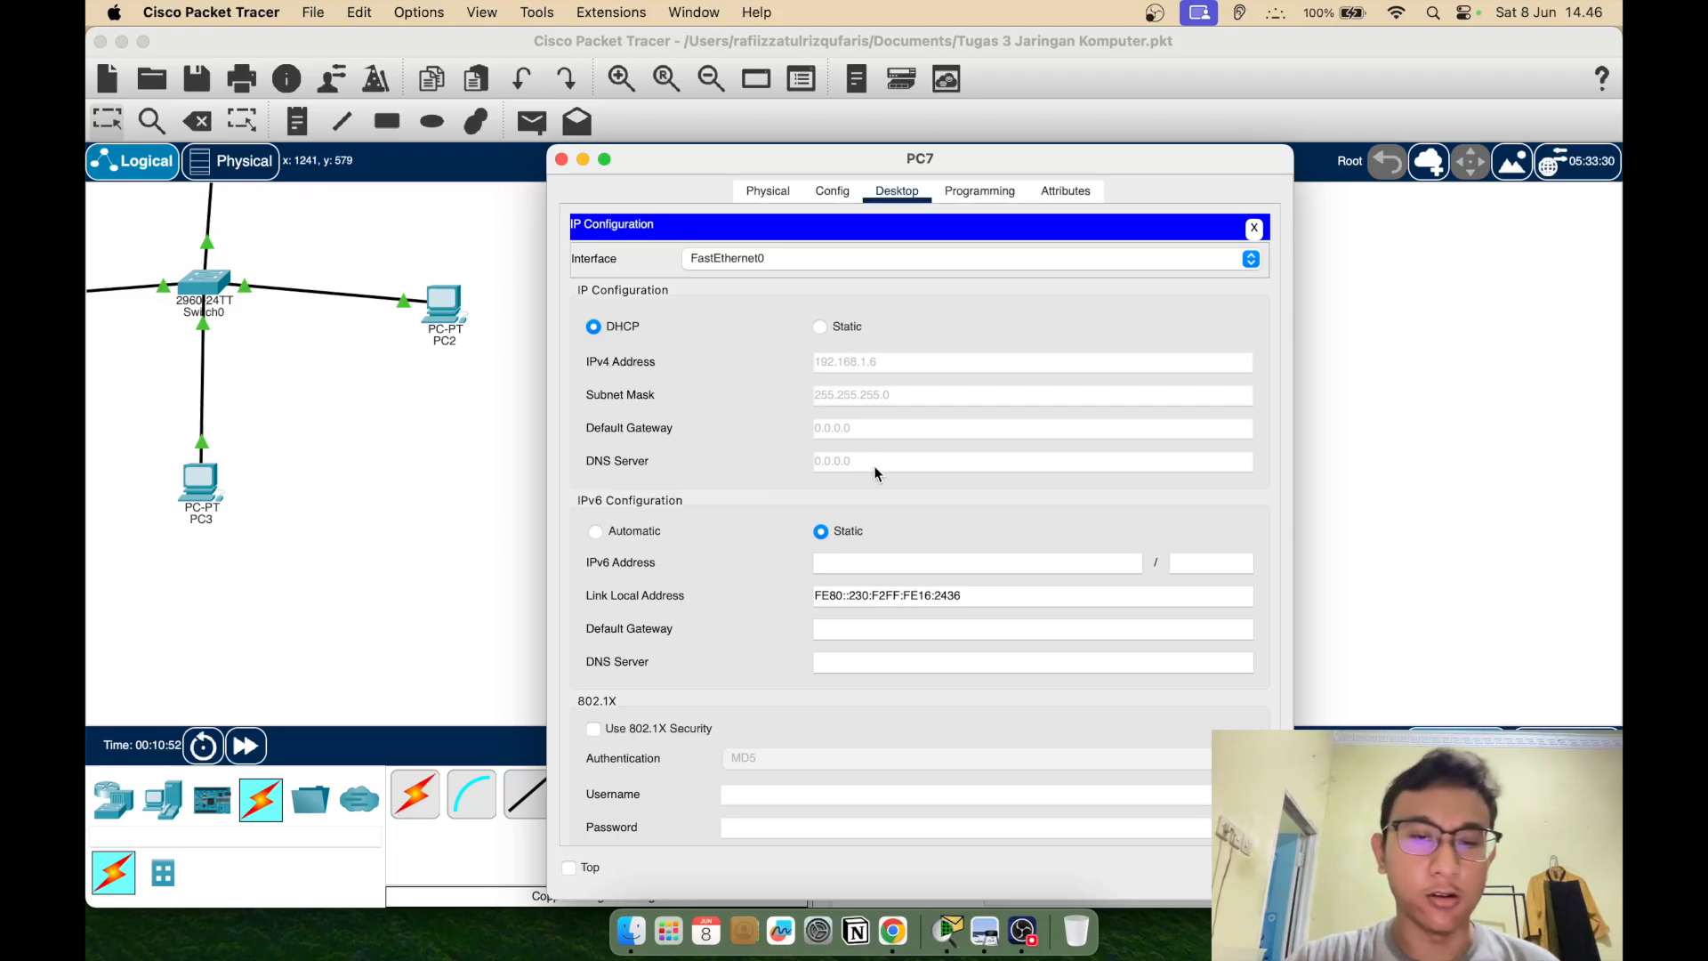
left_click(821, 327)
left_click(593, 327)
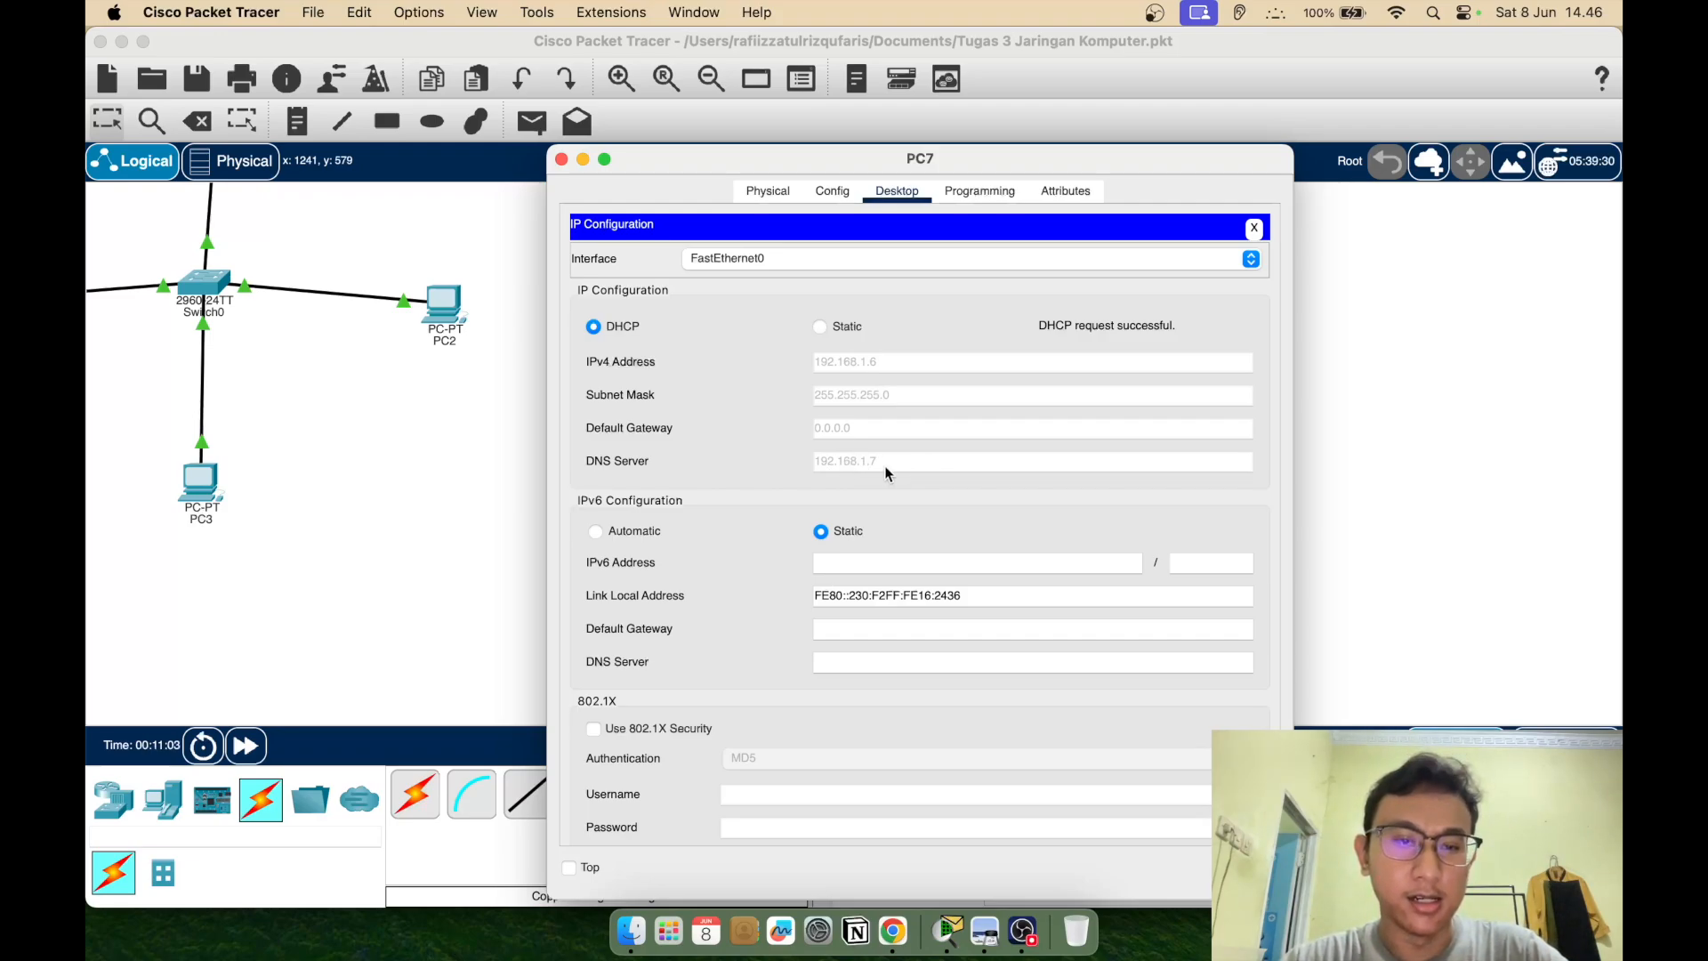
left_click(1254, 228)
left_click(561, 160)
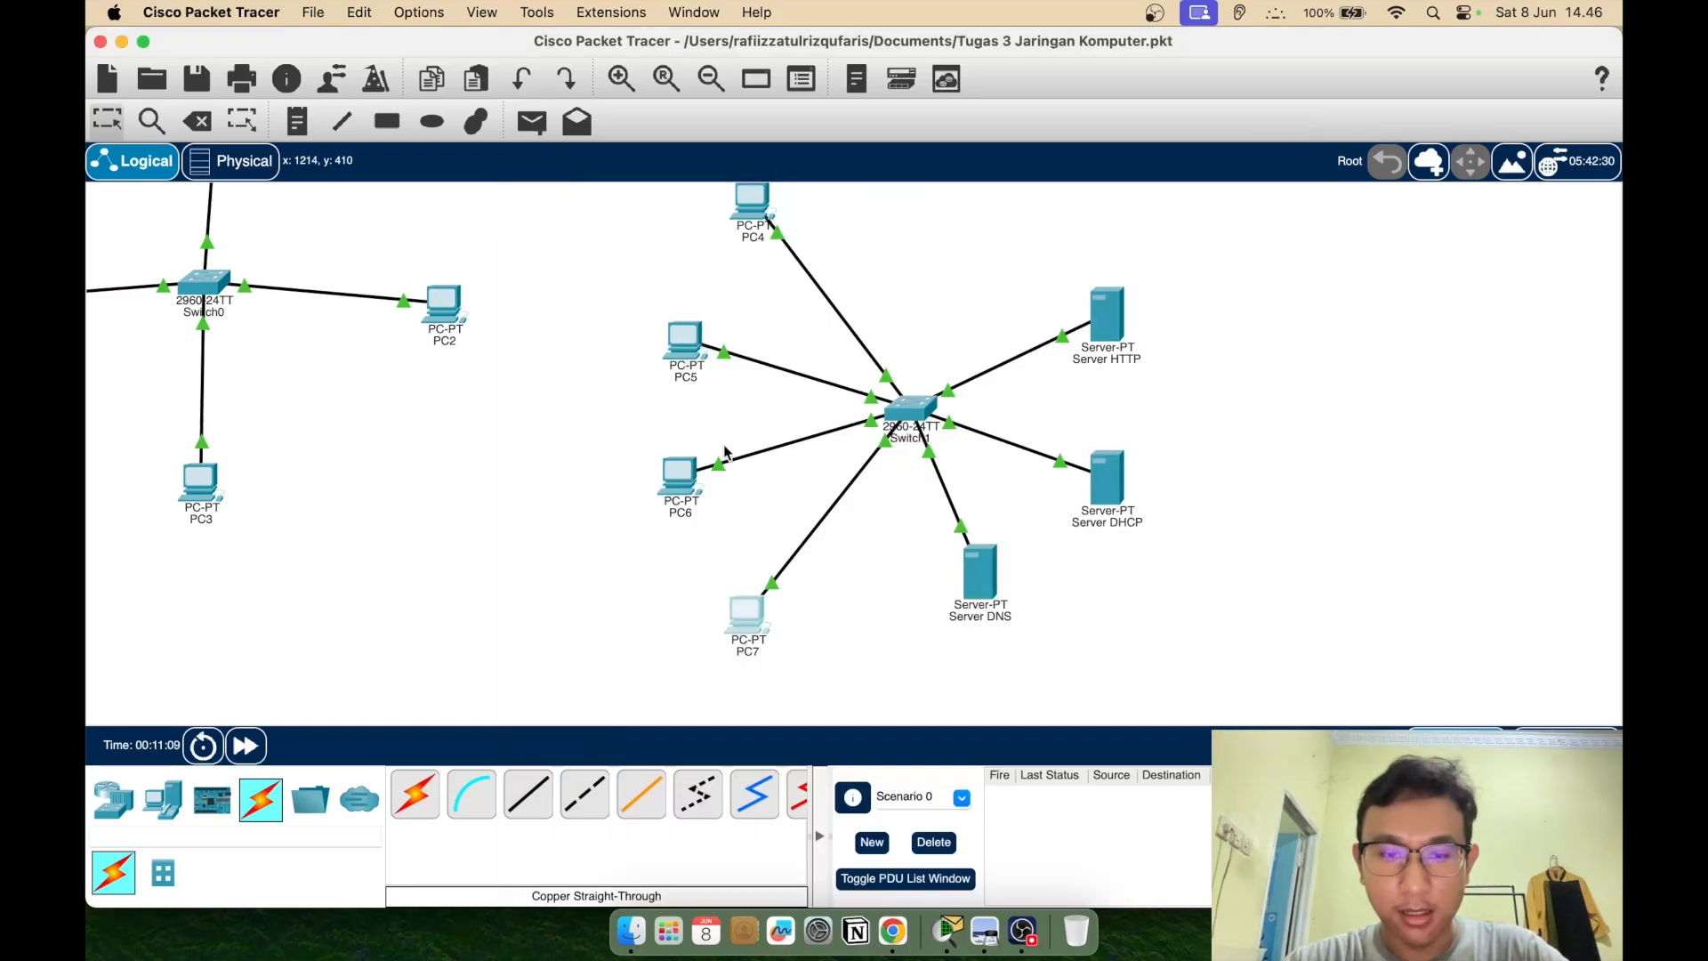
Request PC6's IP settings anew by switching it to static and back to DHCP, and close its window
left_click(691, 472)
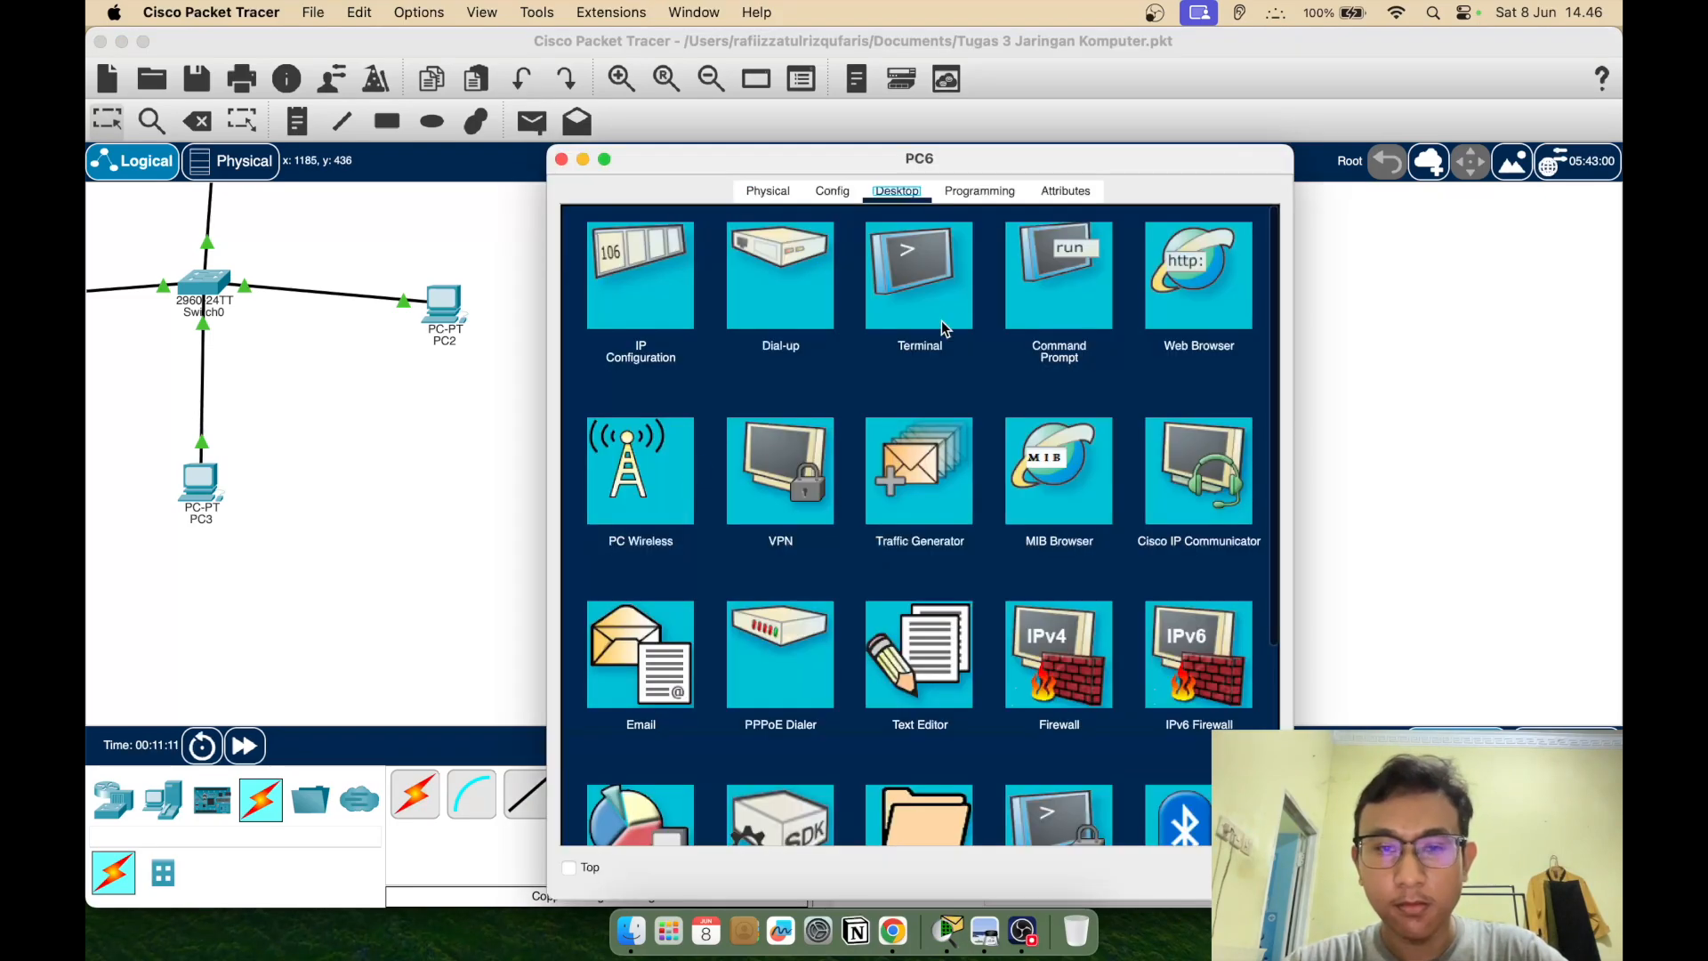
left_click(653, 276)
left_click(820, 328)
left_click(594, 327)
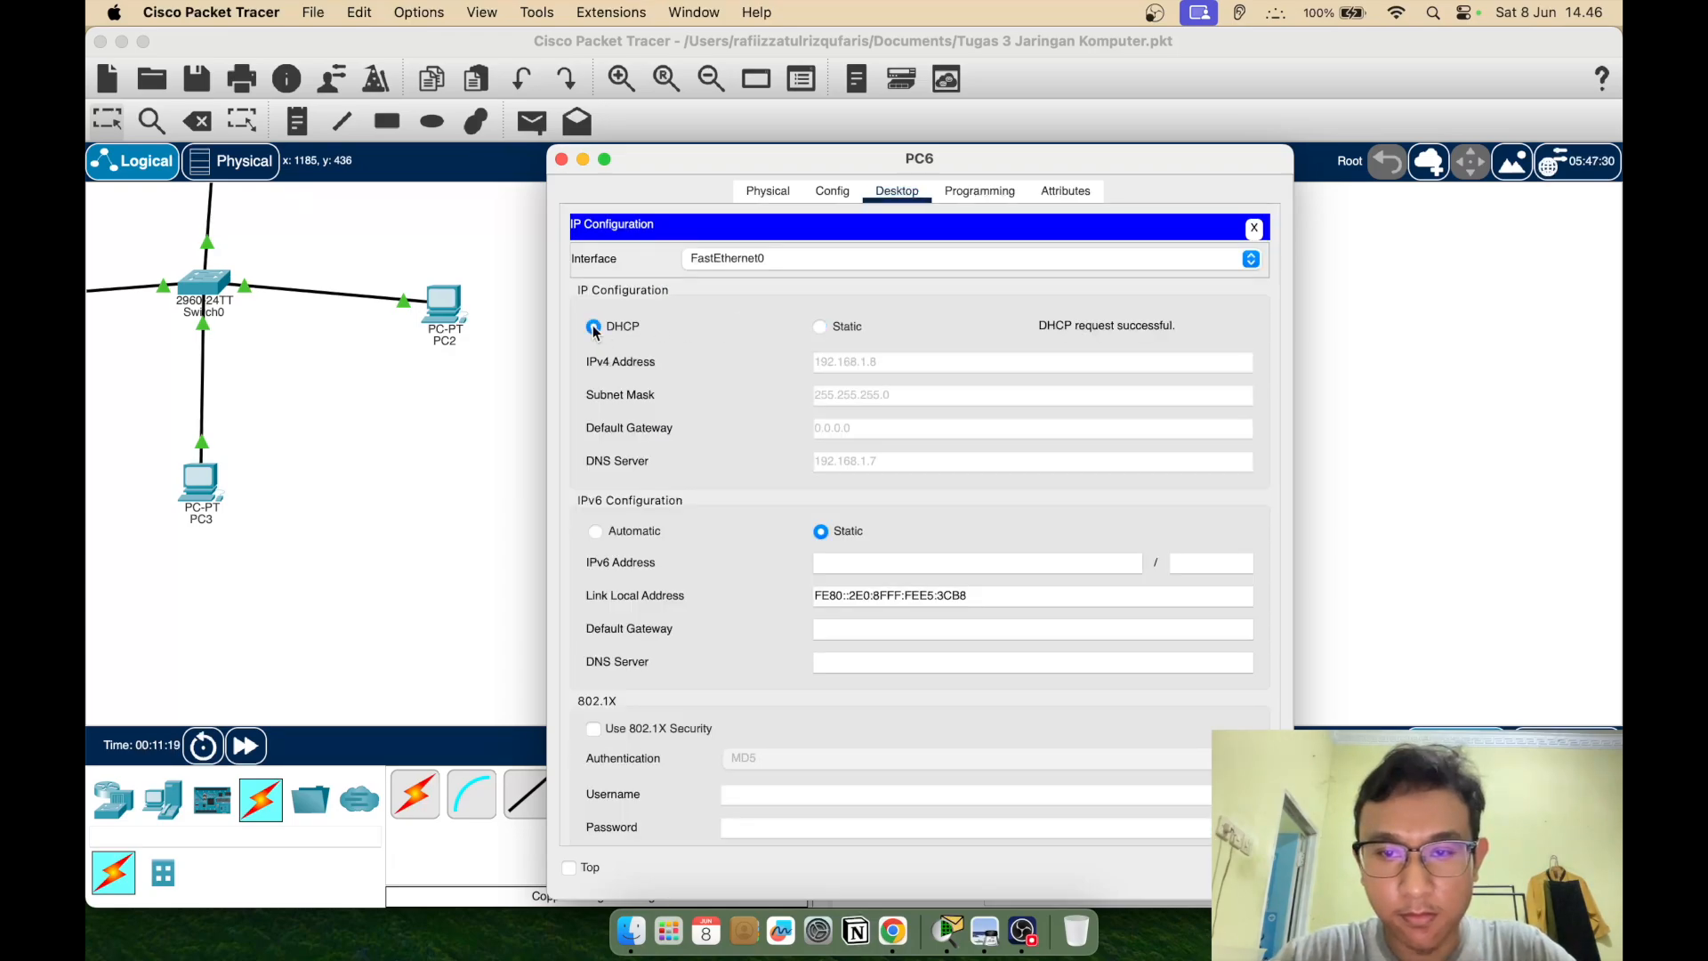
left_click(561, 160)
Refresh PC5's IP configuration from the DHCP server by toggling static and DHCP, and close its window
left_click(683, 346)
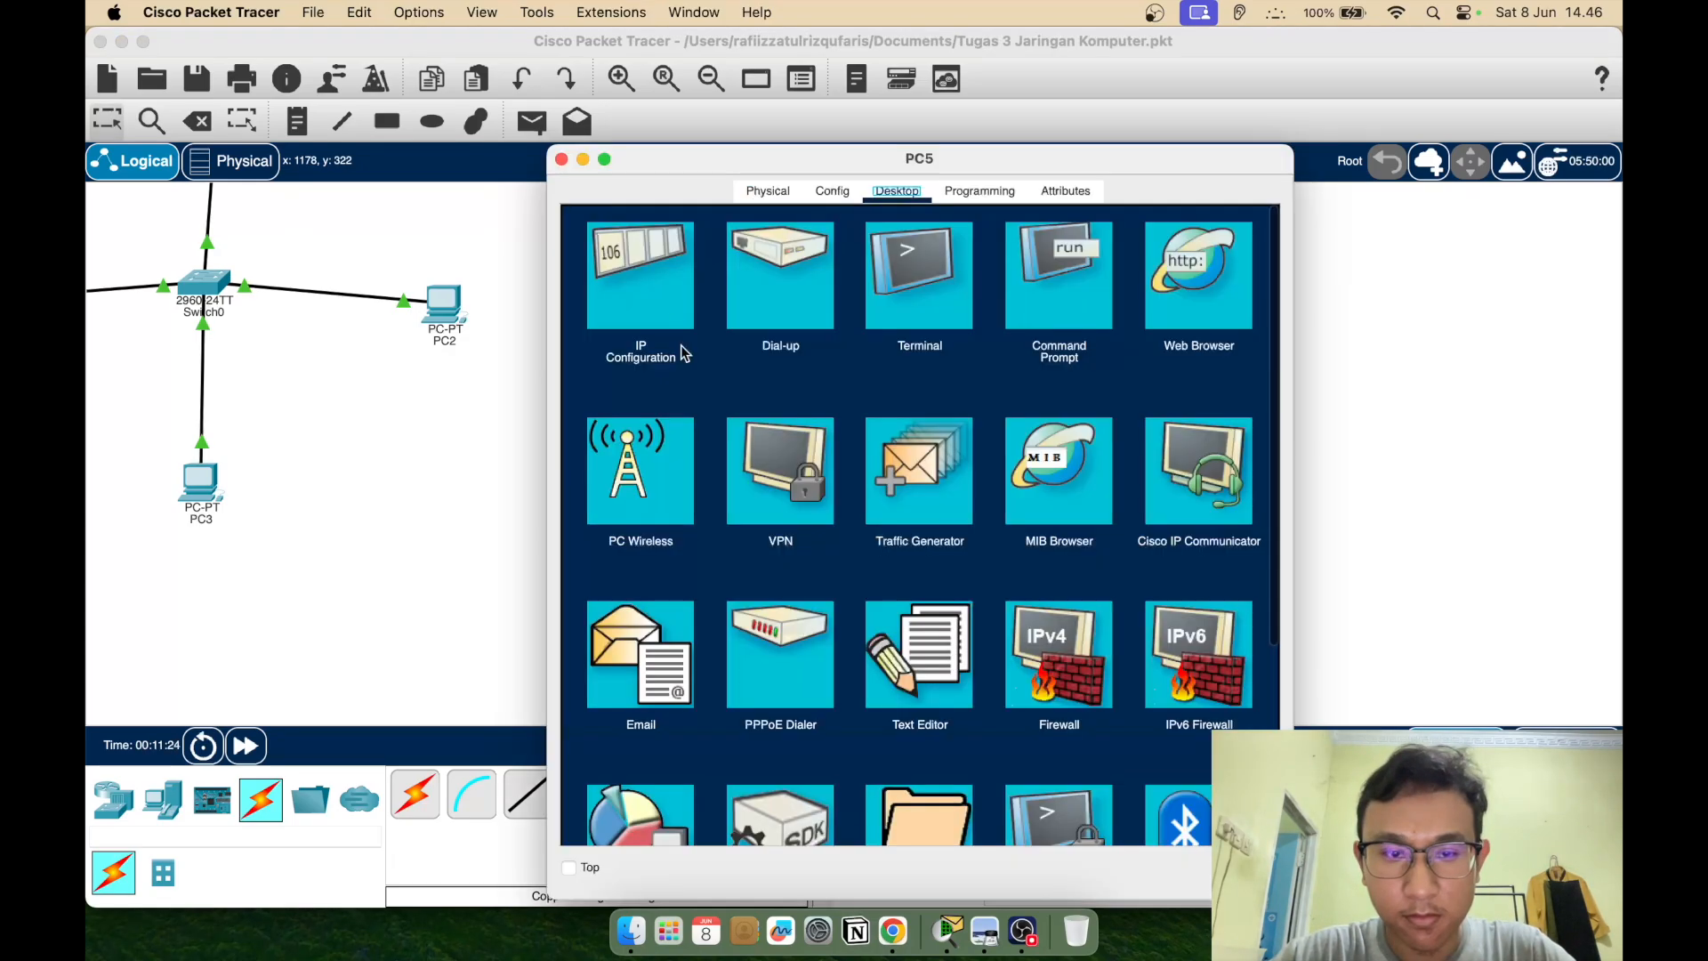
left_click(666, 299)
left_click(819, 326)
left_click(594, 327)
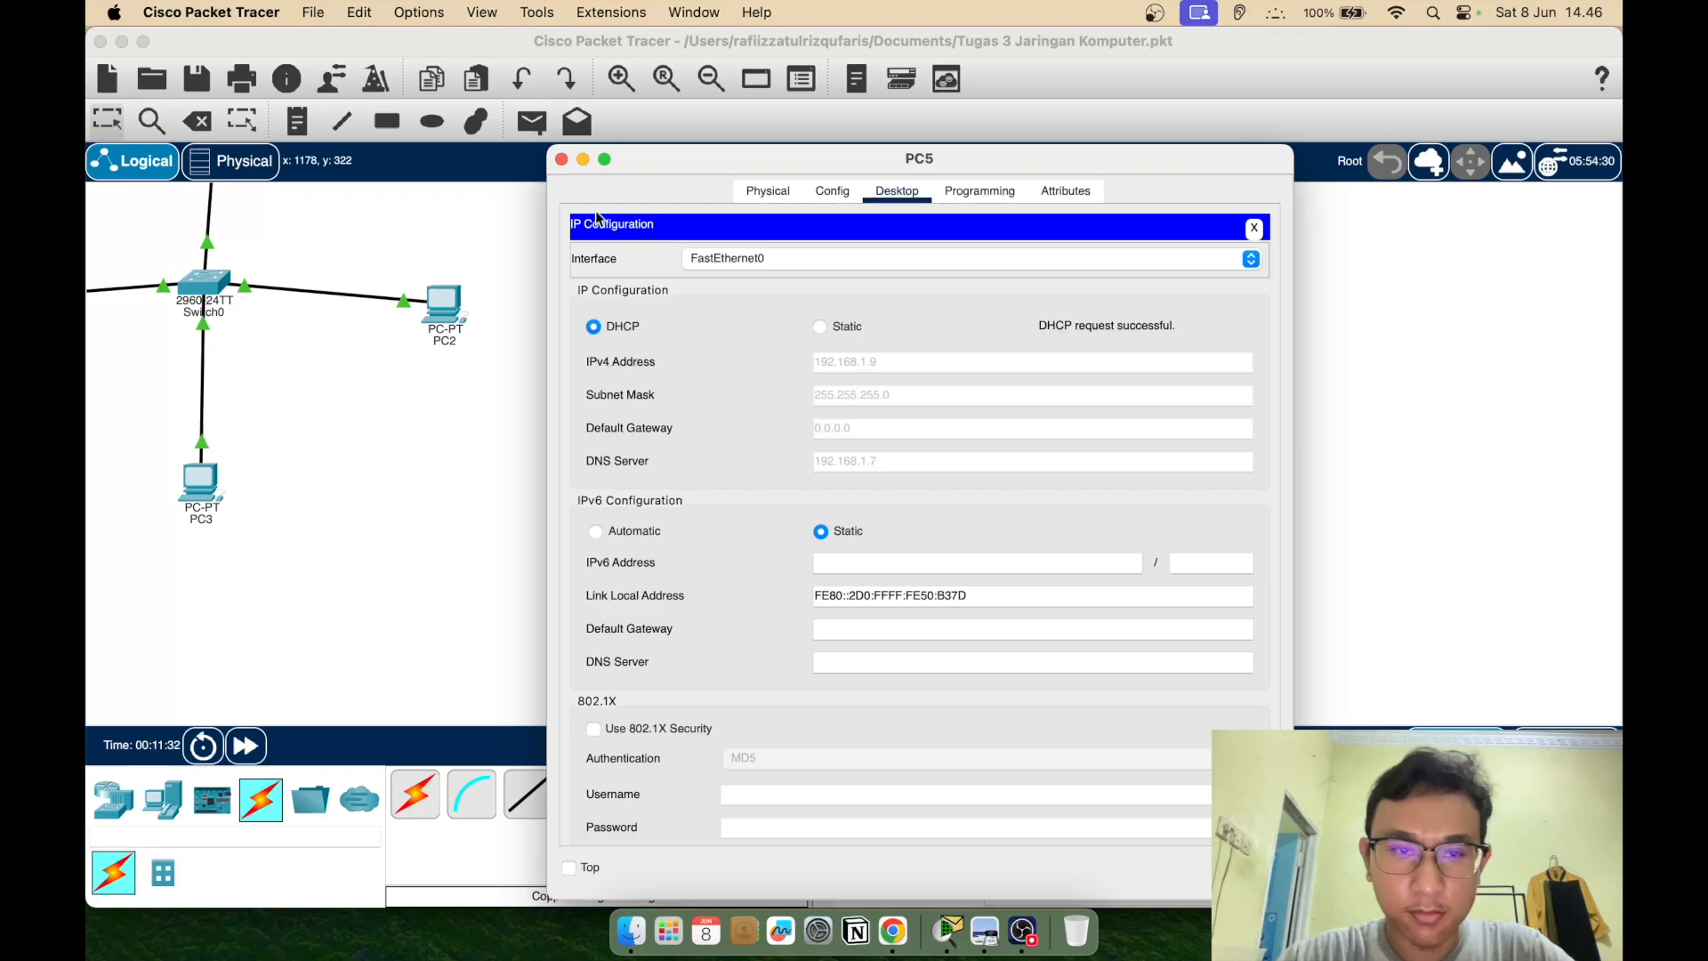
left_click(562, 160)
Renew PC4's DHCP lease by toggling its IP configuration between static and DHCP, and close its window
left_click(752, 203)
left_click(641, 276)
left_click(819, 326)
left_click(593, 326)
left_click(562, 160)
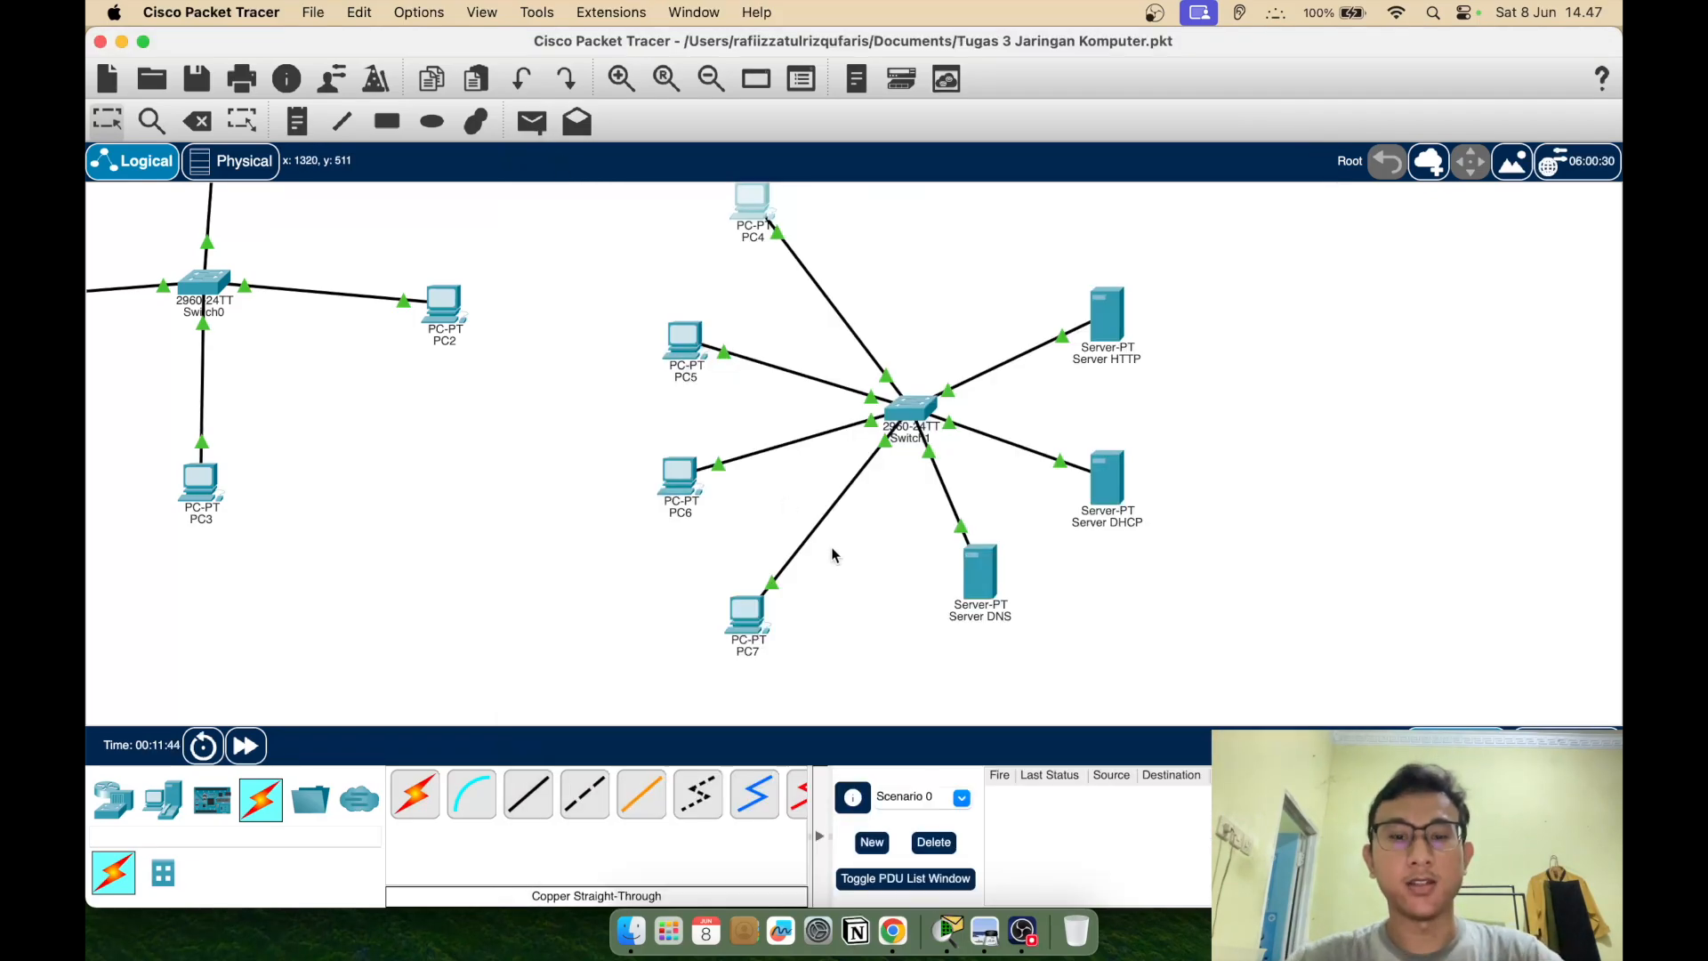
Load namadns.com in PC7's web browser to test access to the HTTP server by domain name
left_click(746, 614)
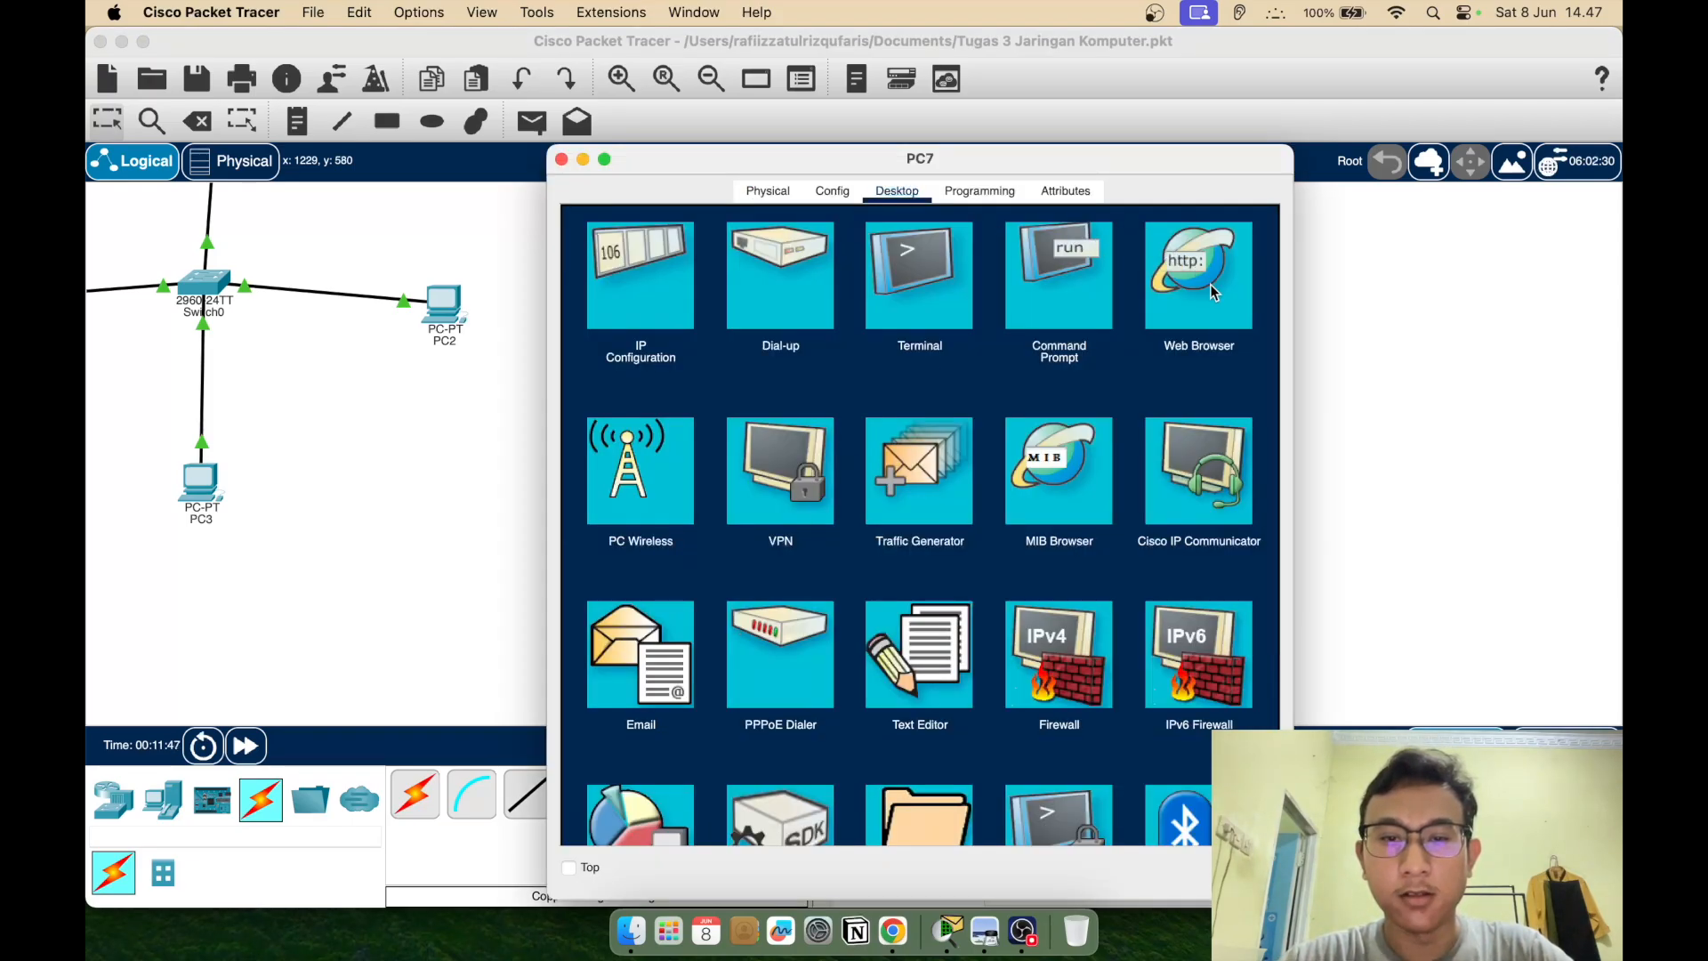
left_click(1150, 301)
type("namadns.com")
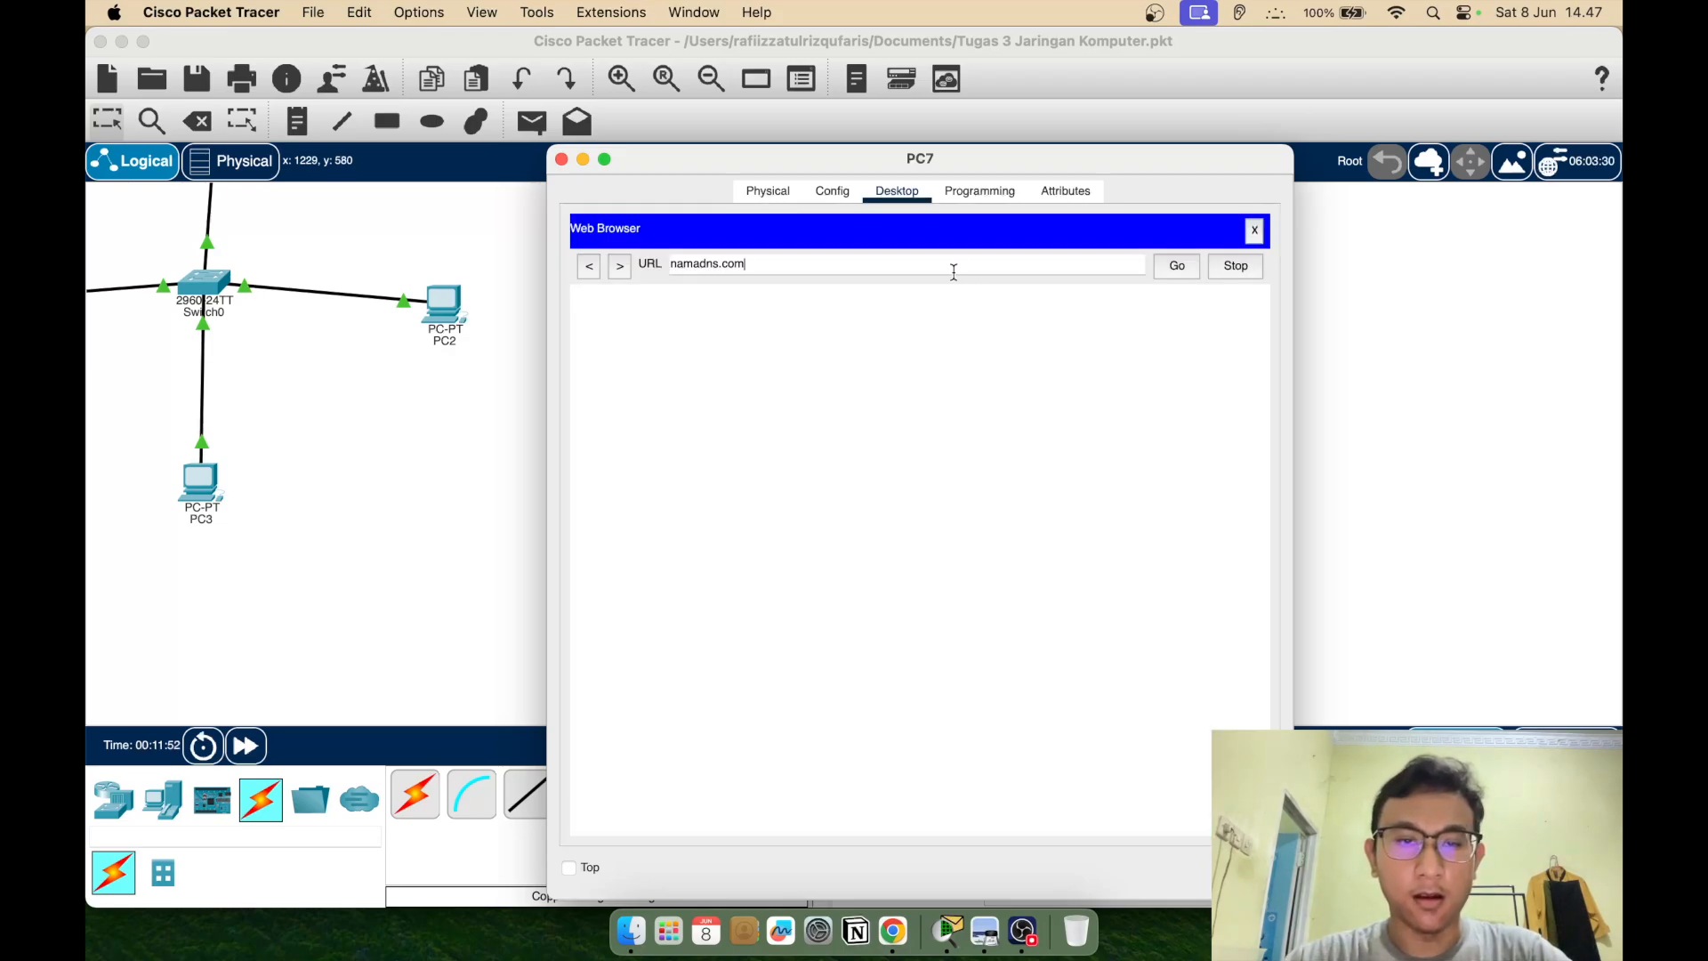
left_click(1175, 268)
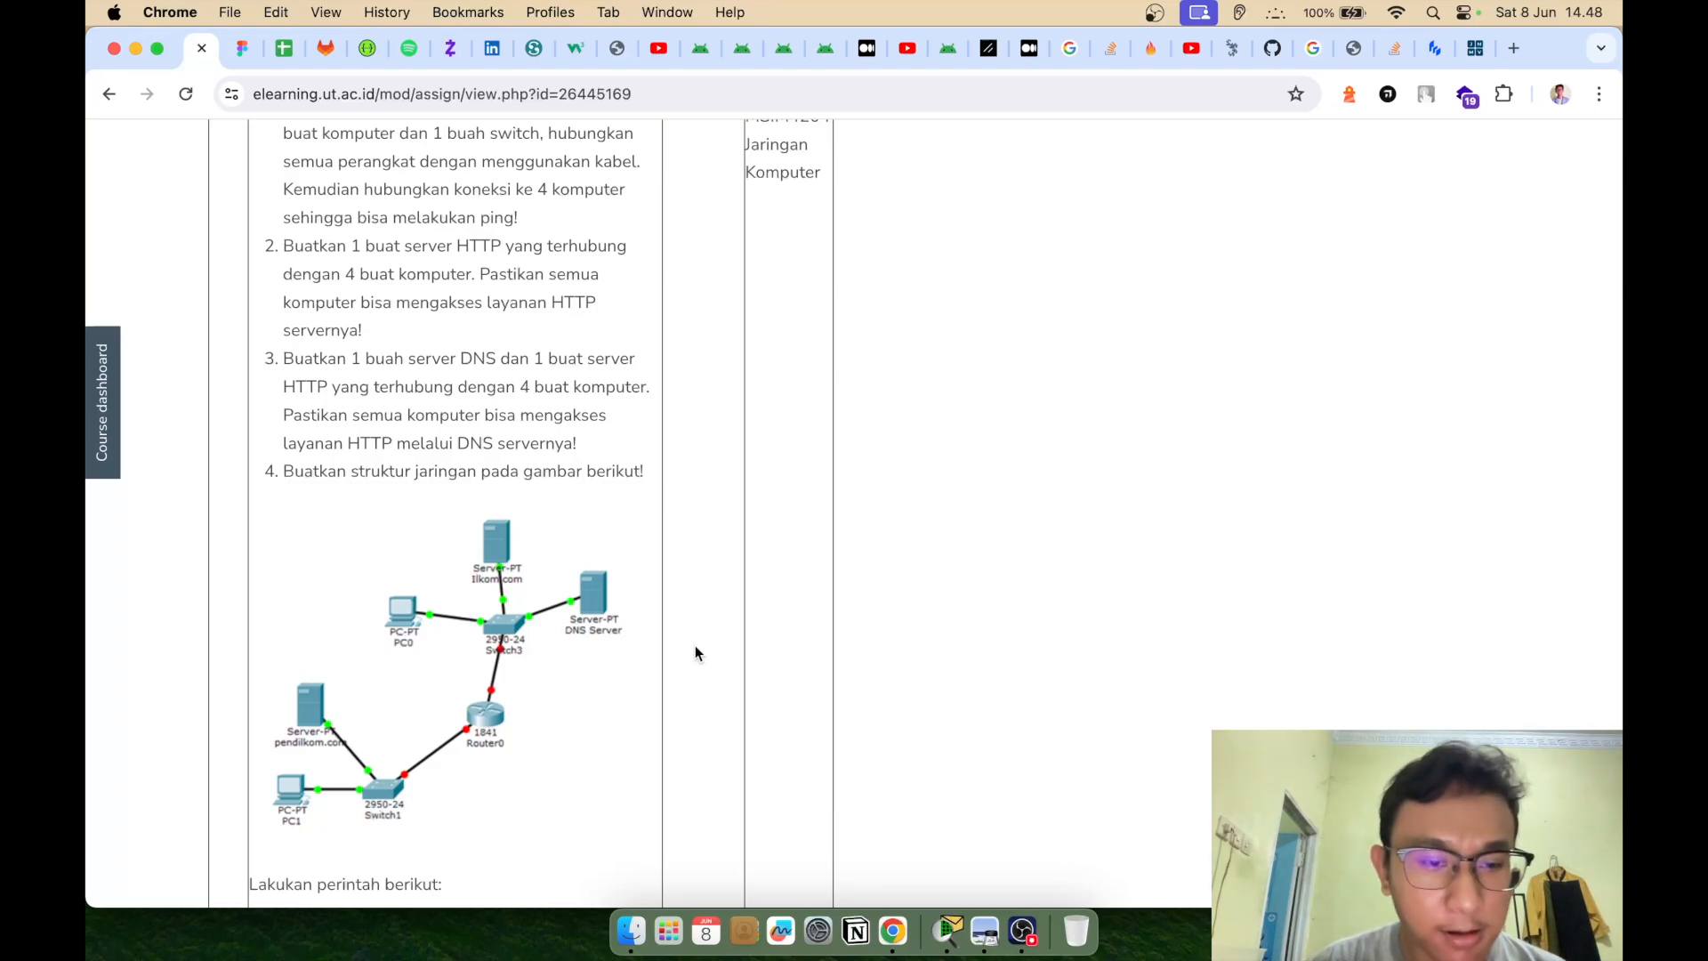
Switch to the assignment page in Chrome and read task 4's network diagram and its ping and web browser instructions
scroll(696, 652, "down", 5)
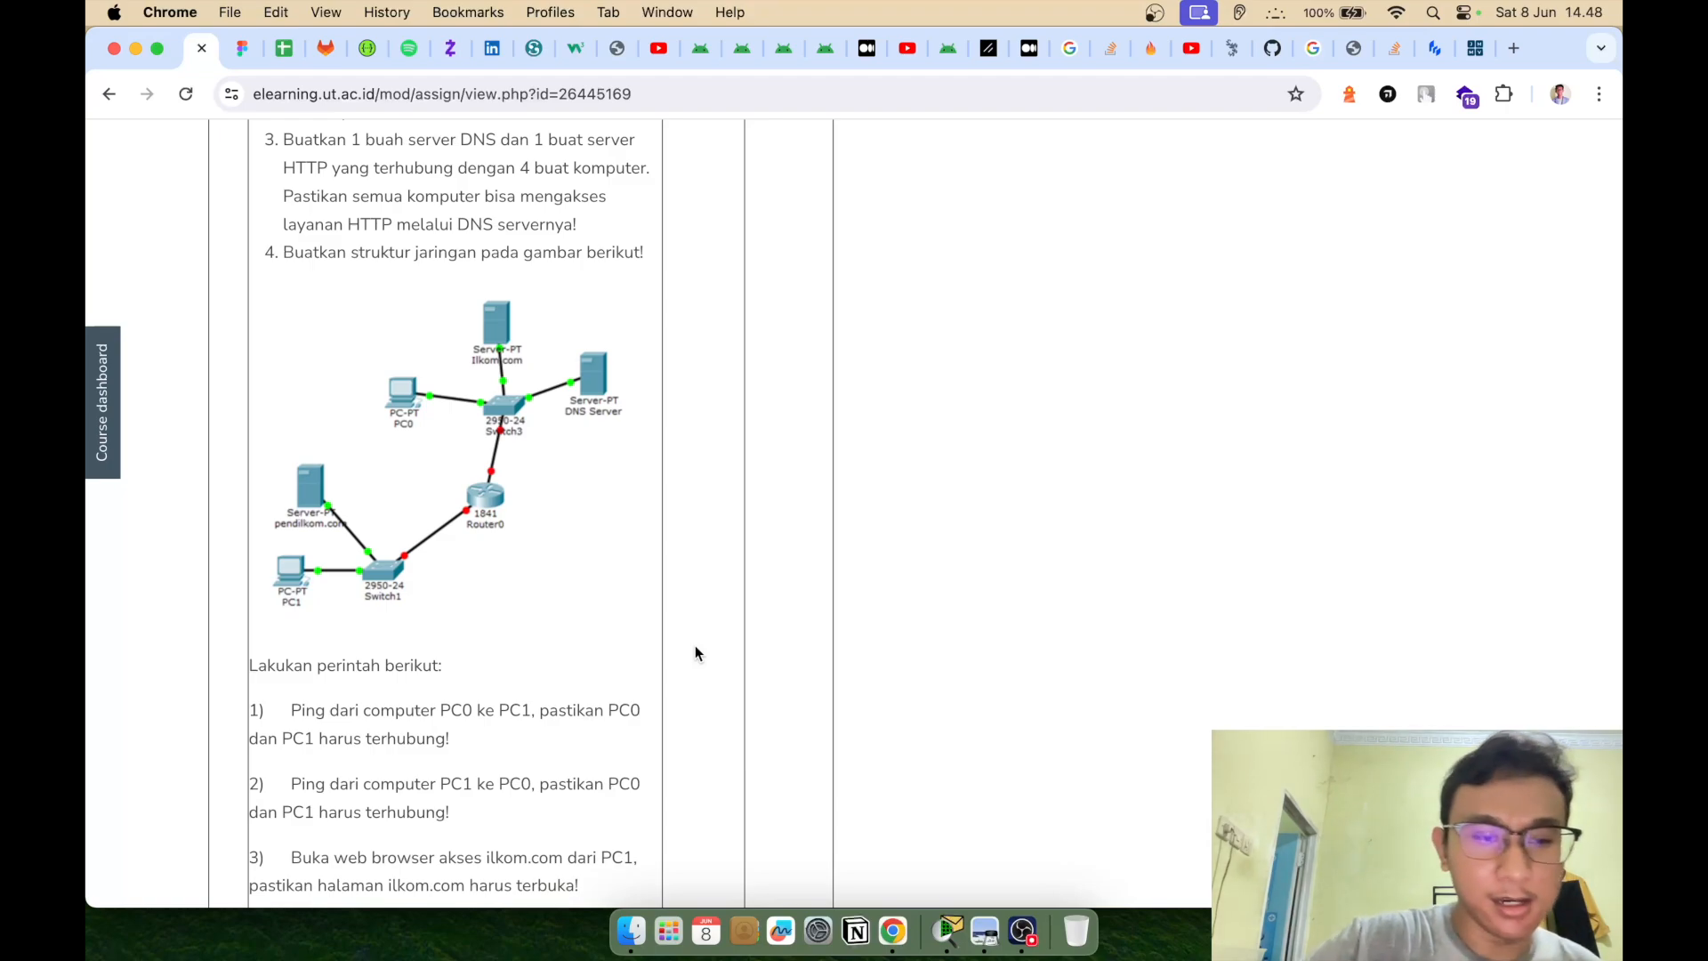
scroll(696, 654, "down", 2)
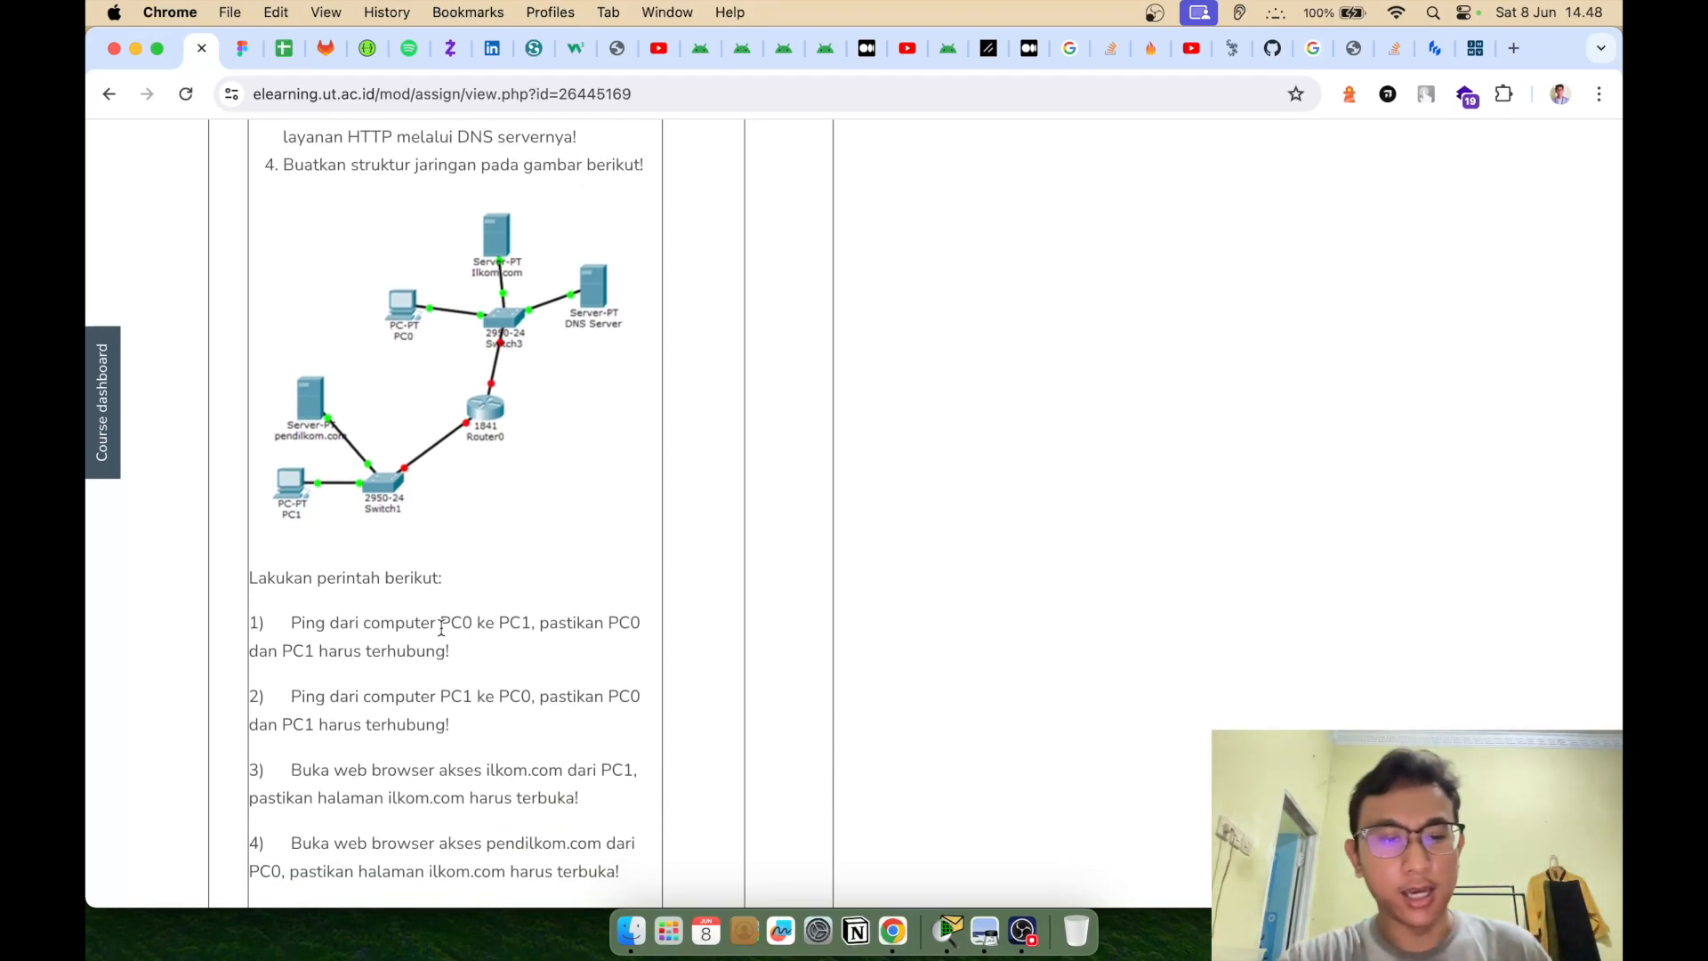
scroll(523, 488, "down", 1)
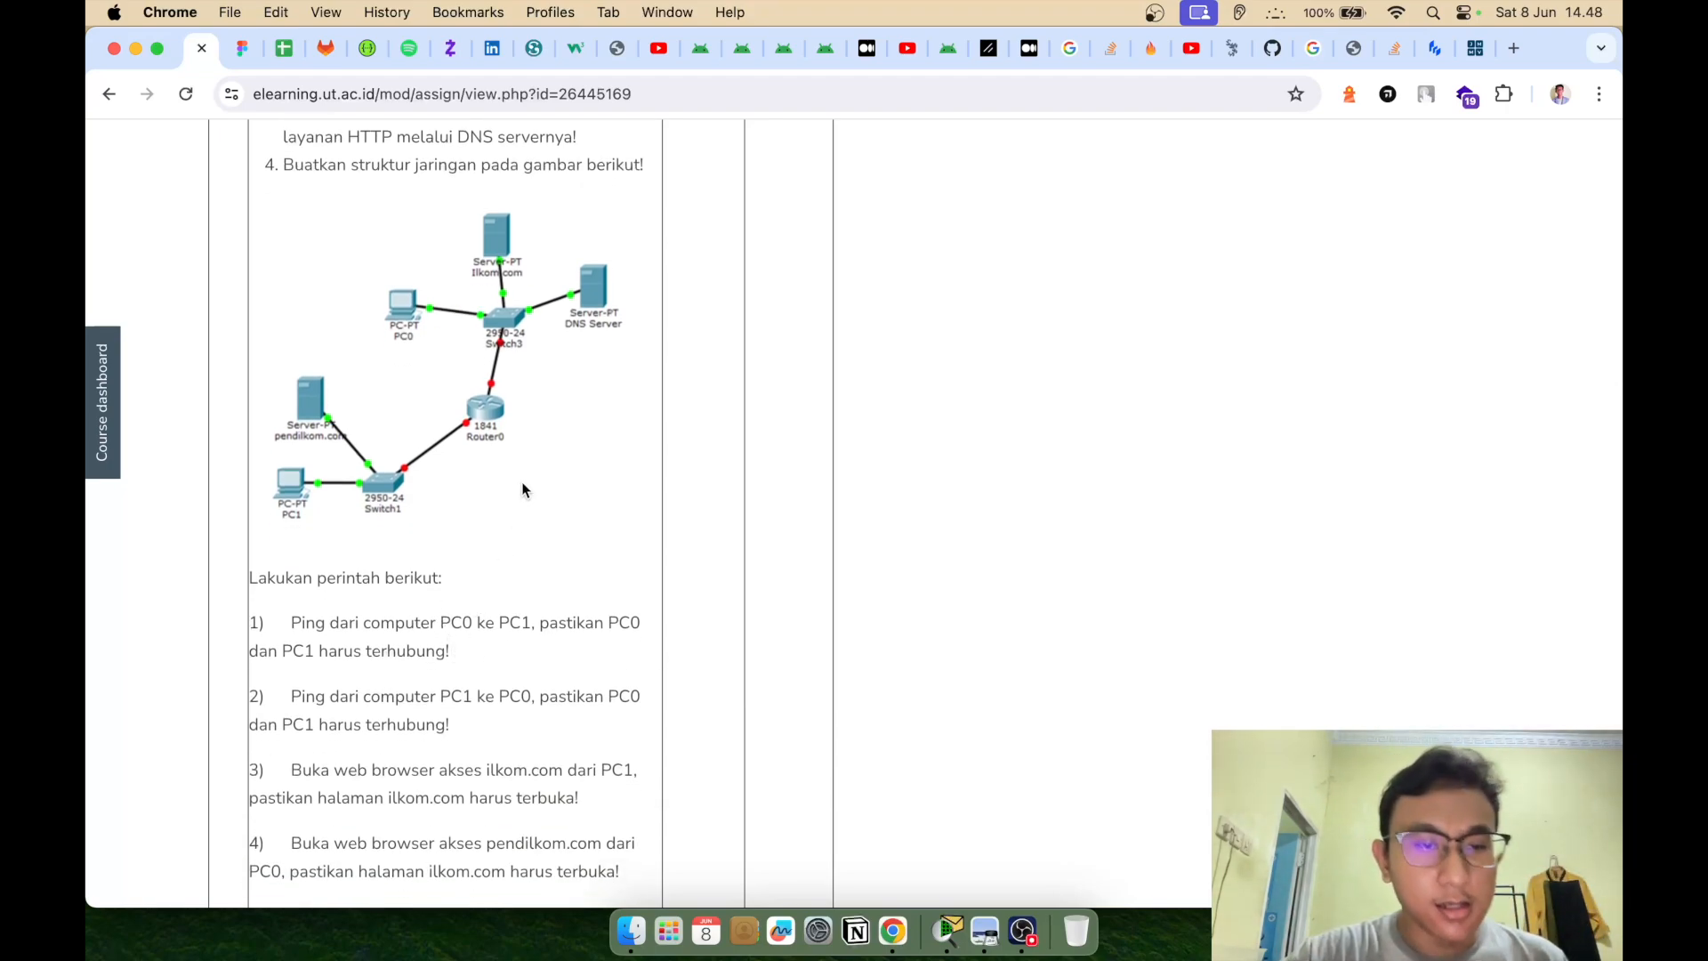
scroll(522, 487, "up", 1)
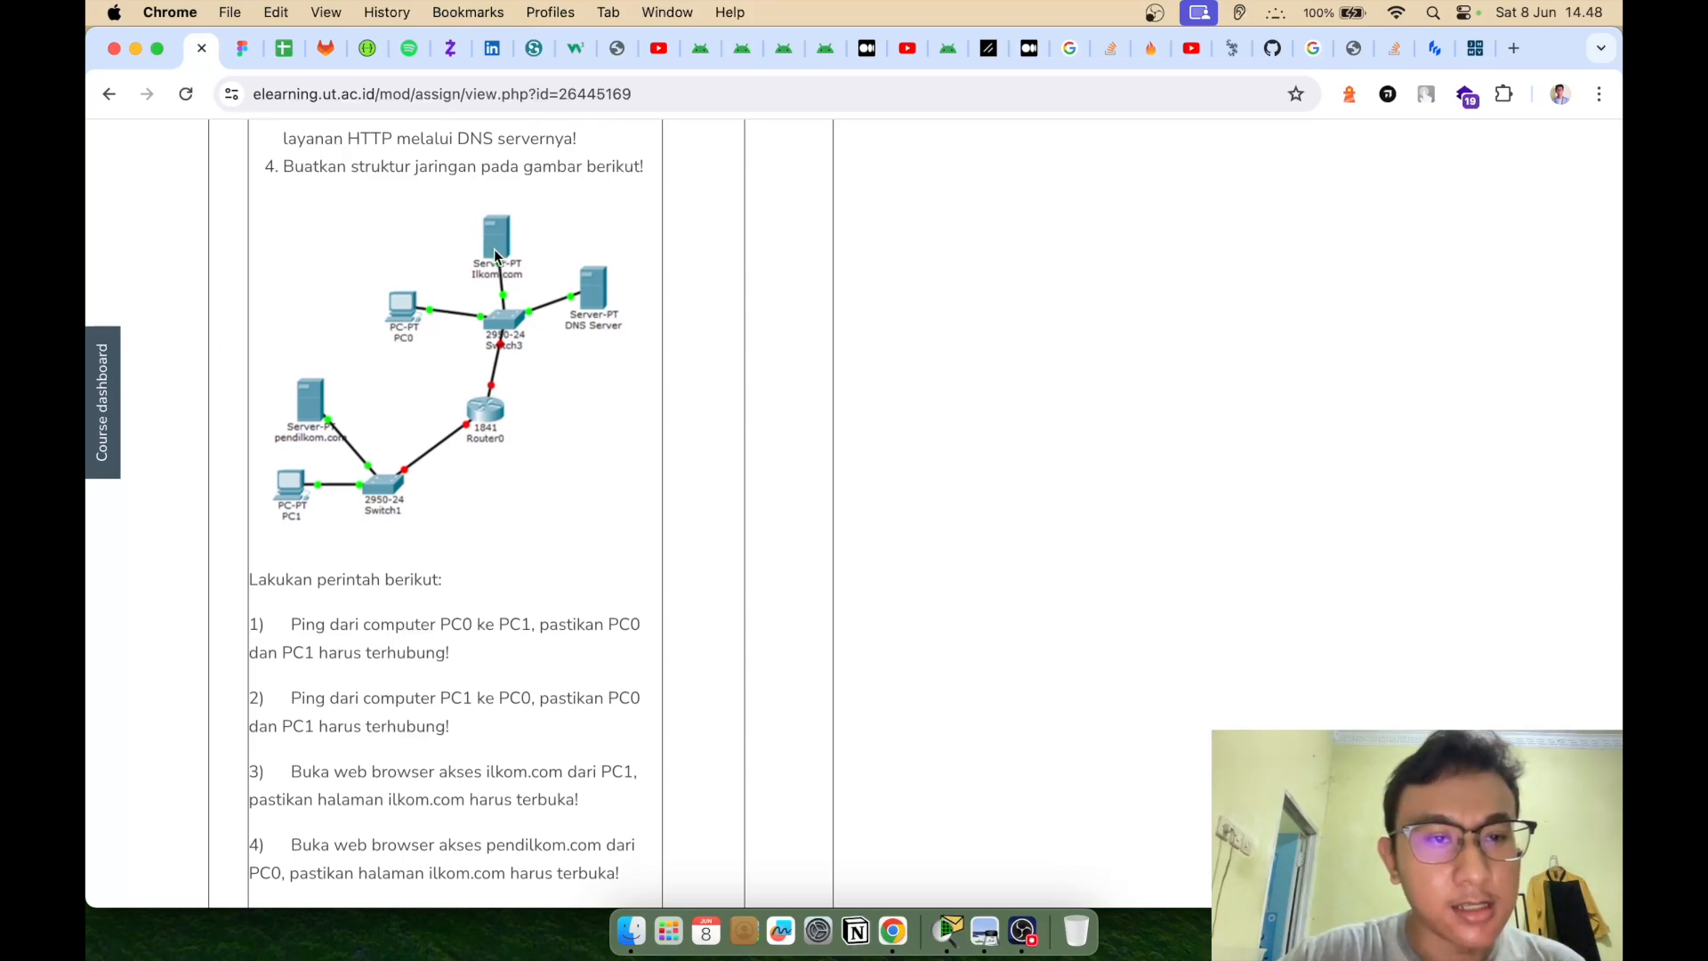
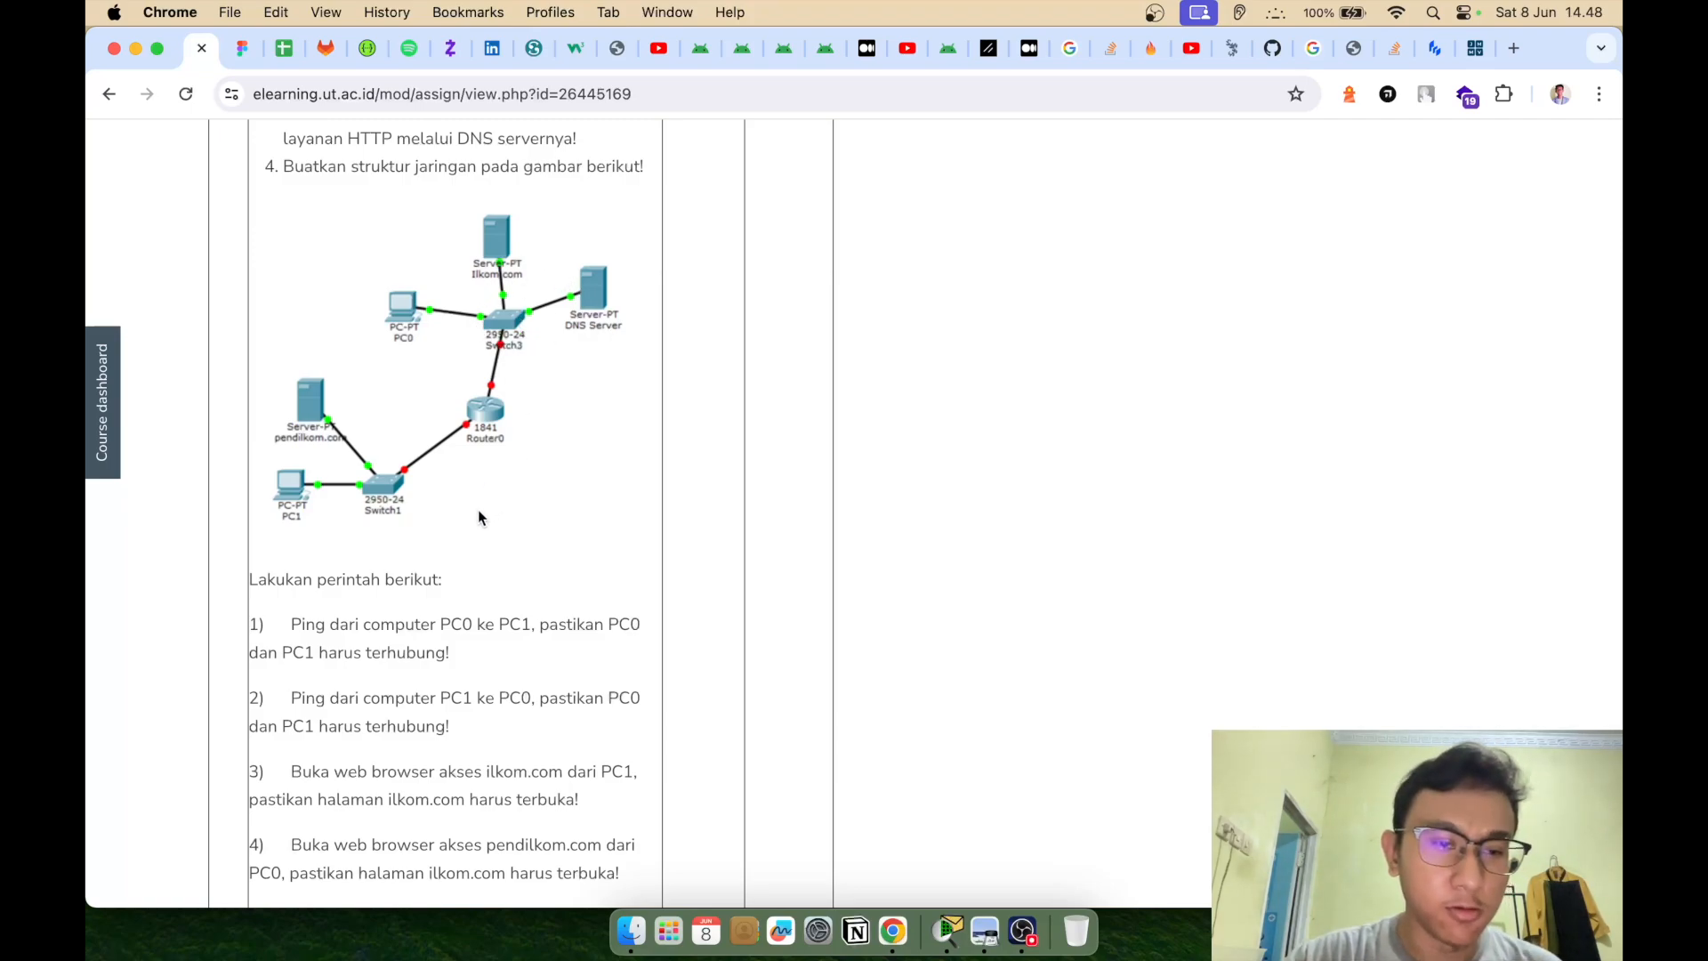
Finish reading task 4, switch to Cisco Packet Tracer, and place a 4331 router in the empty workspace beyond the servers
scroll(479, 516, "down", 4)
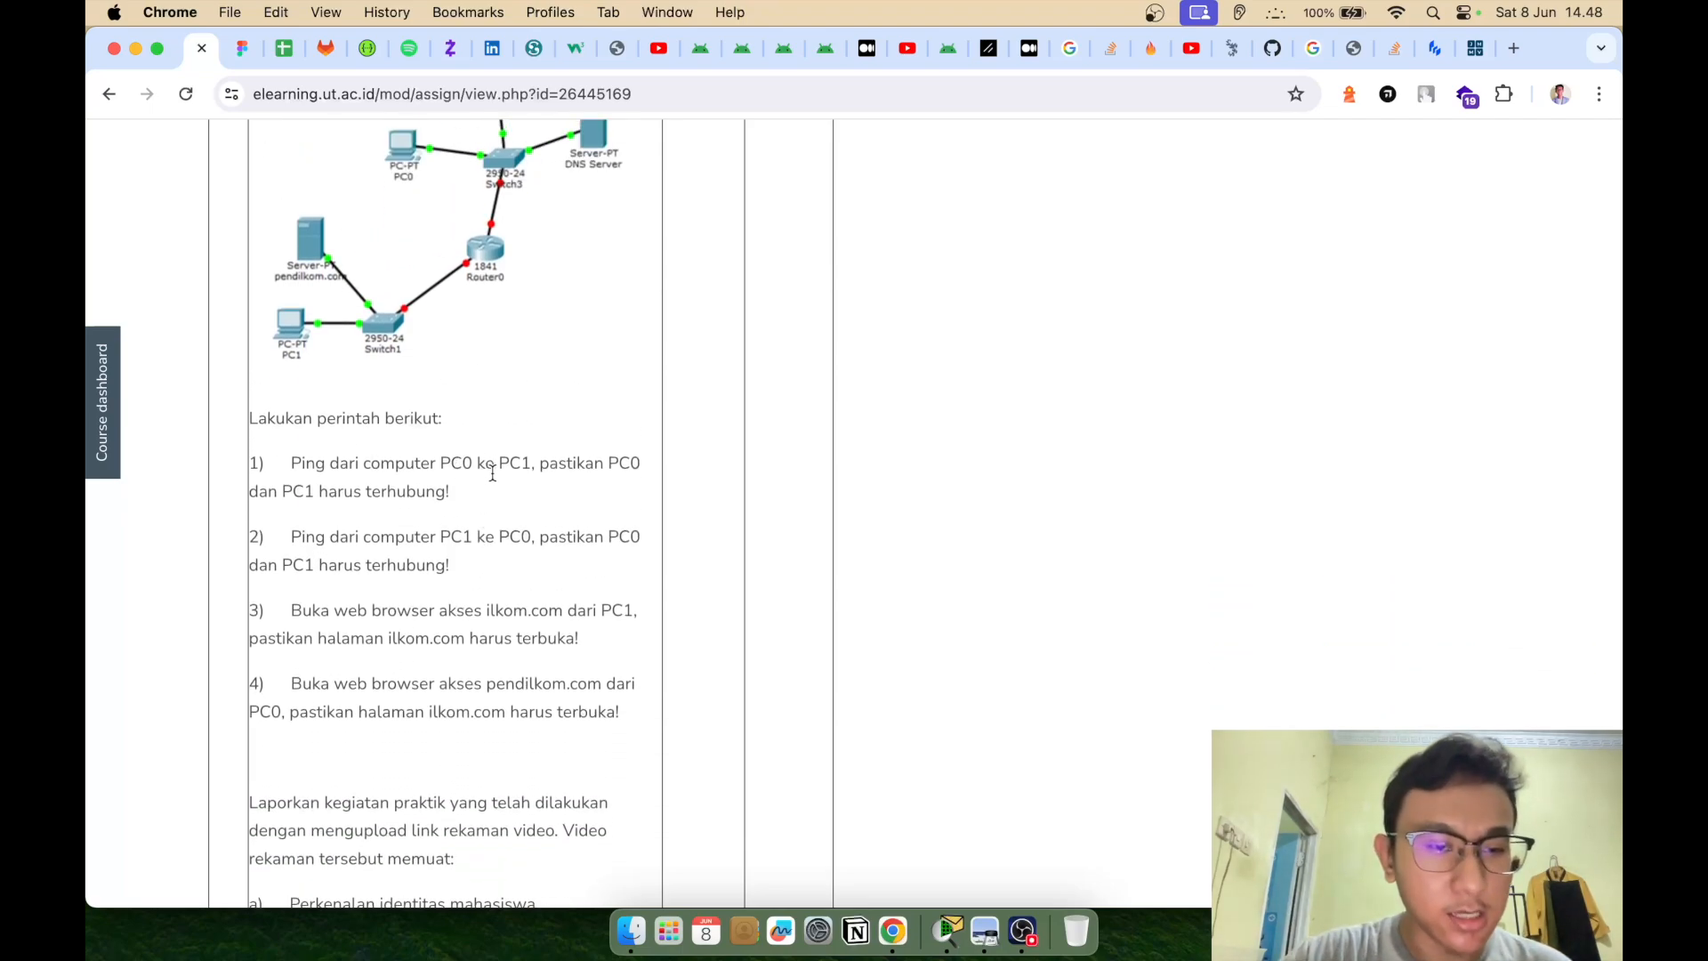
scroll(492, 473, "up", 2)
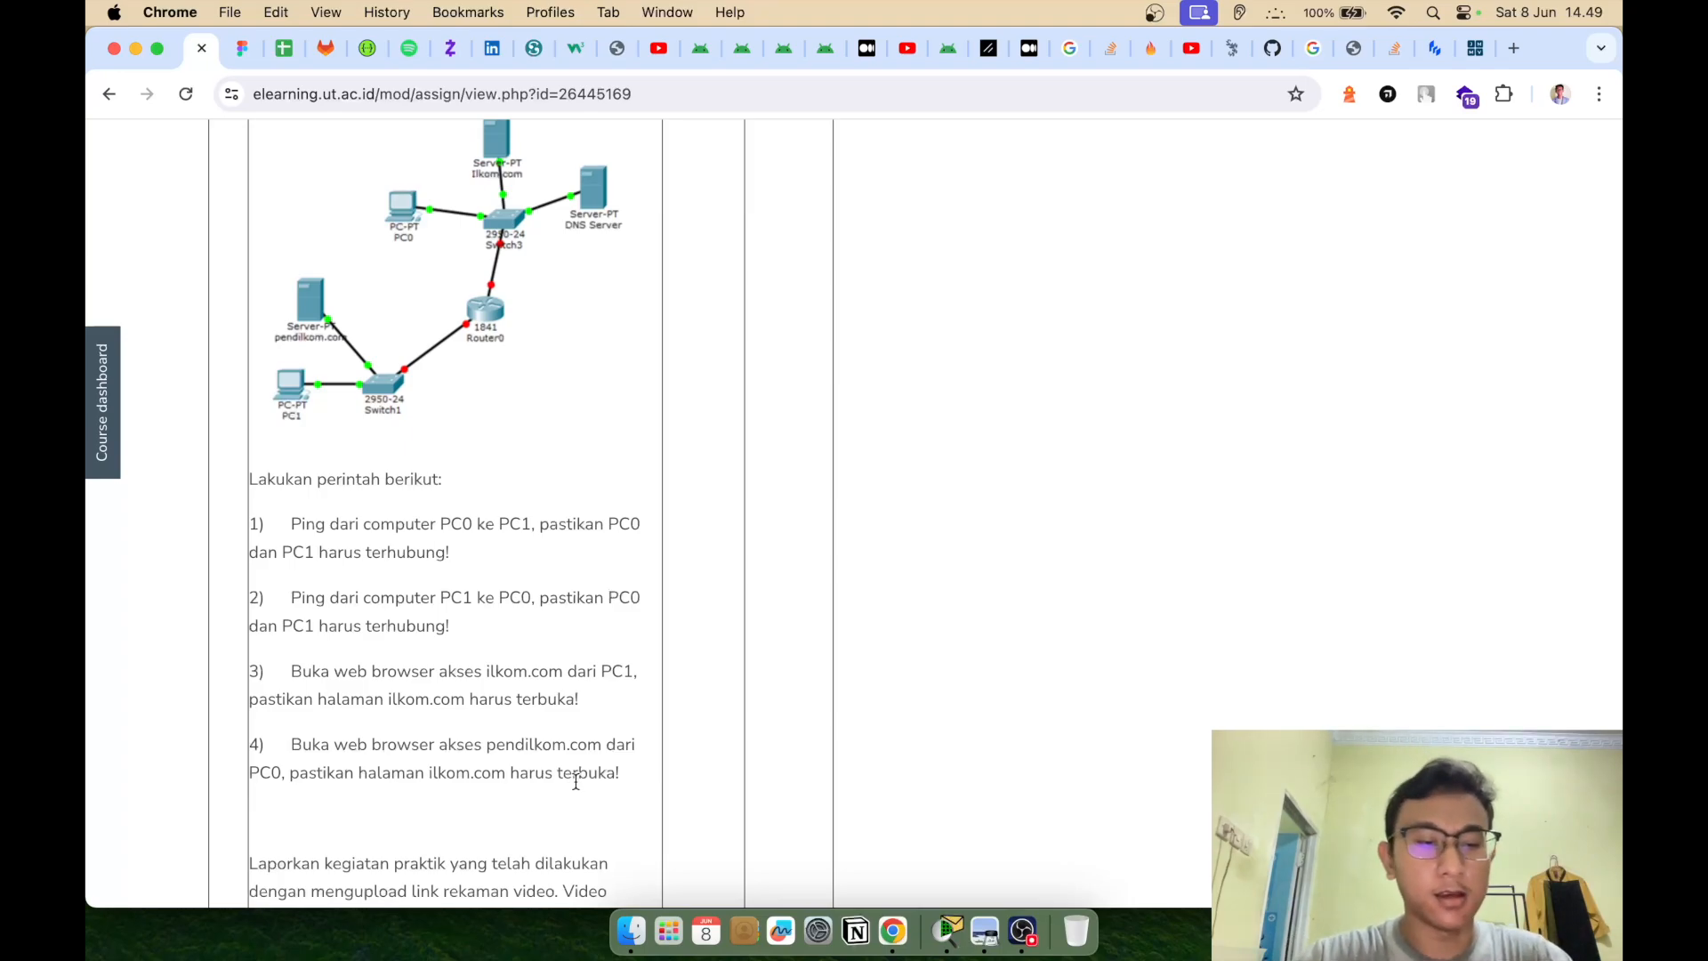
scroll(576, 781, "up", 3)
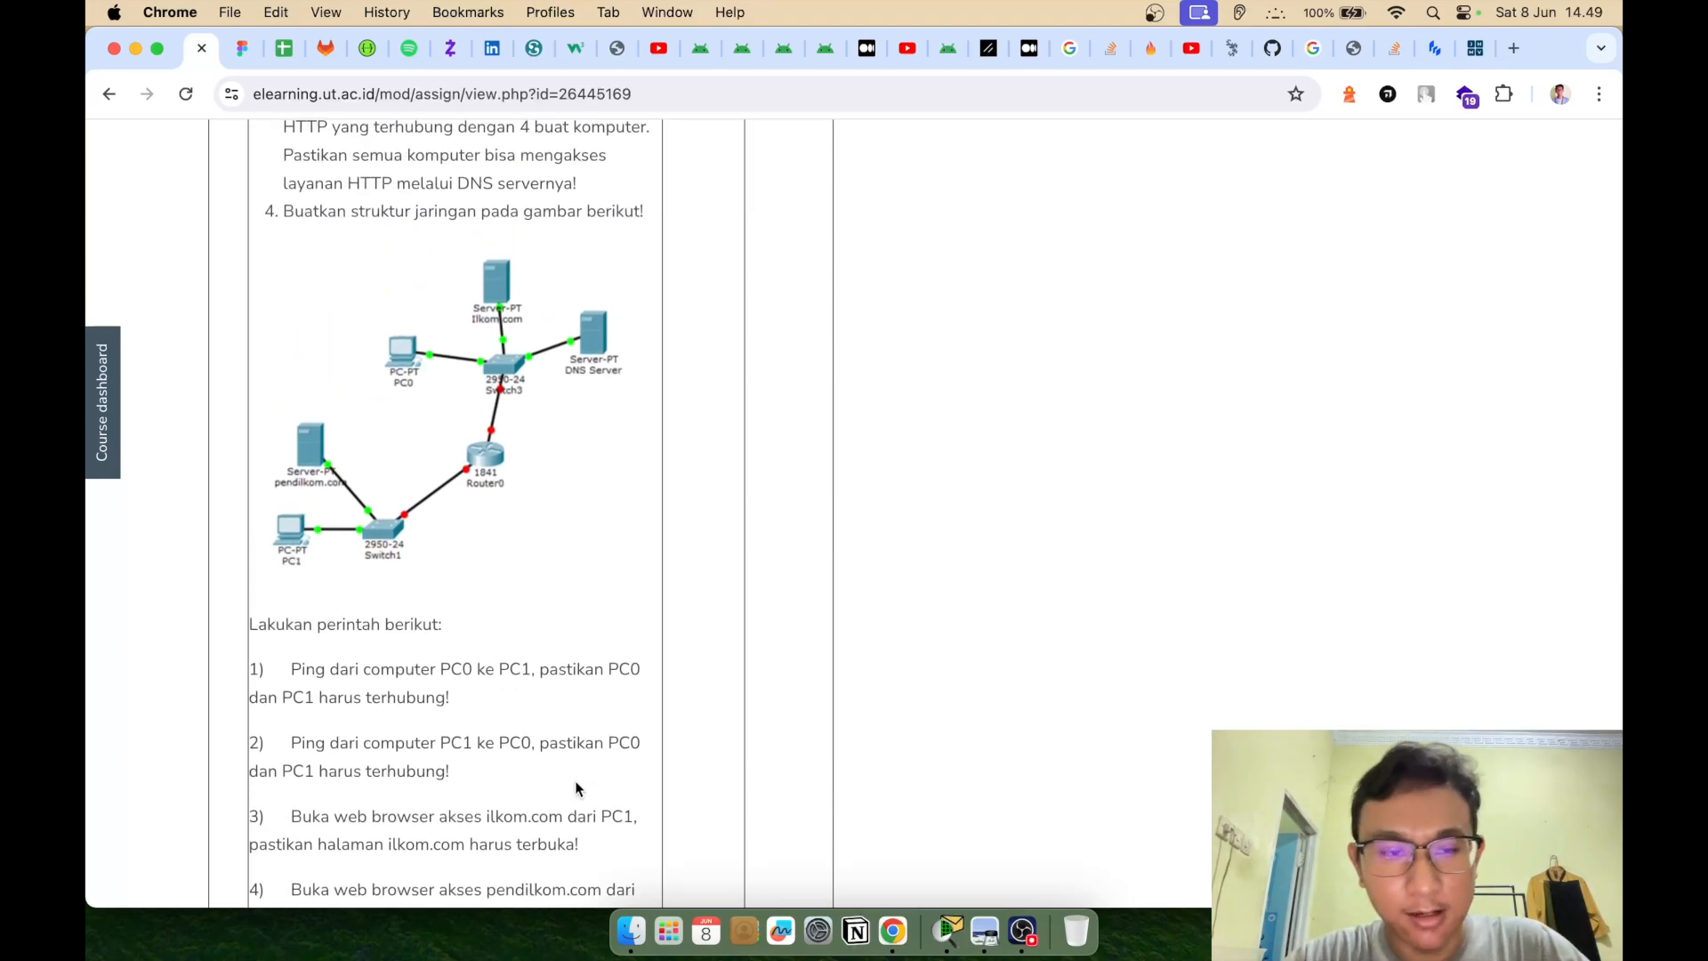
key("super+Tab")
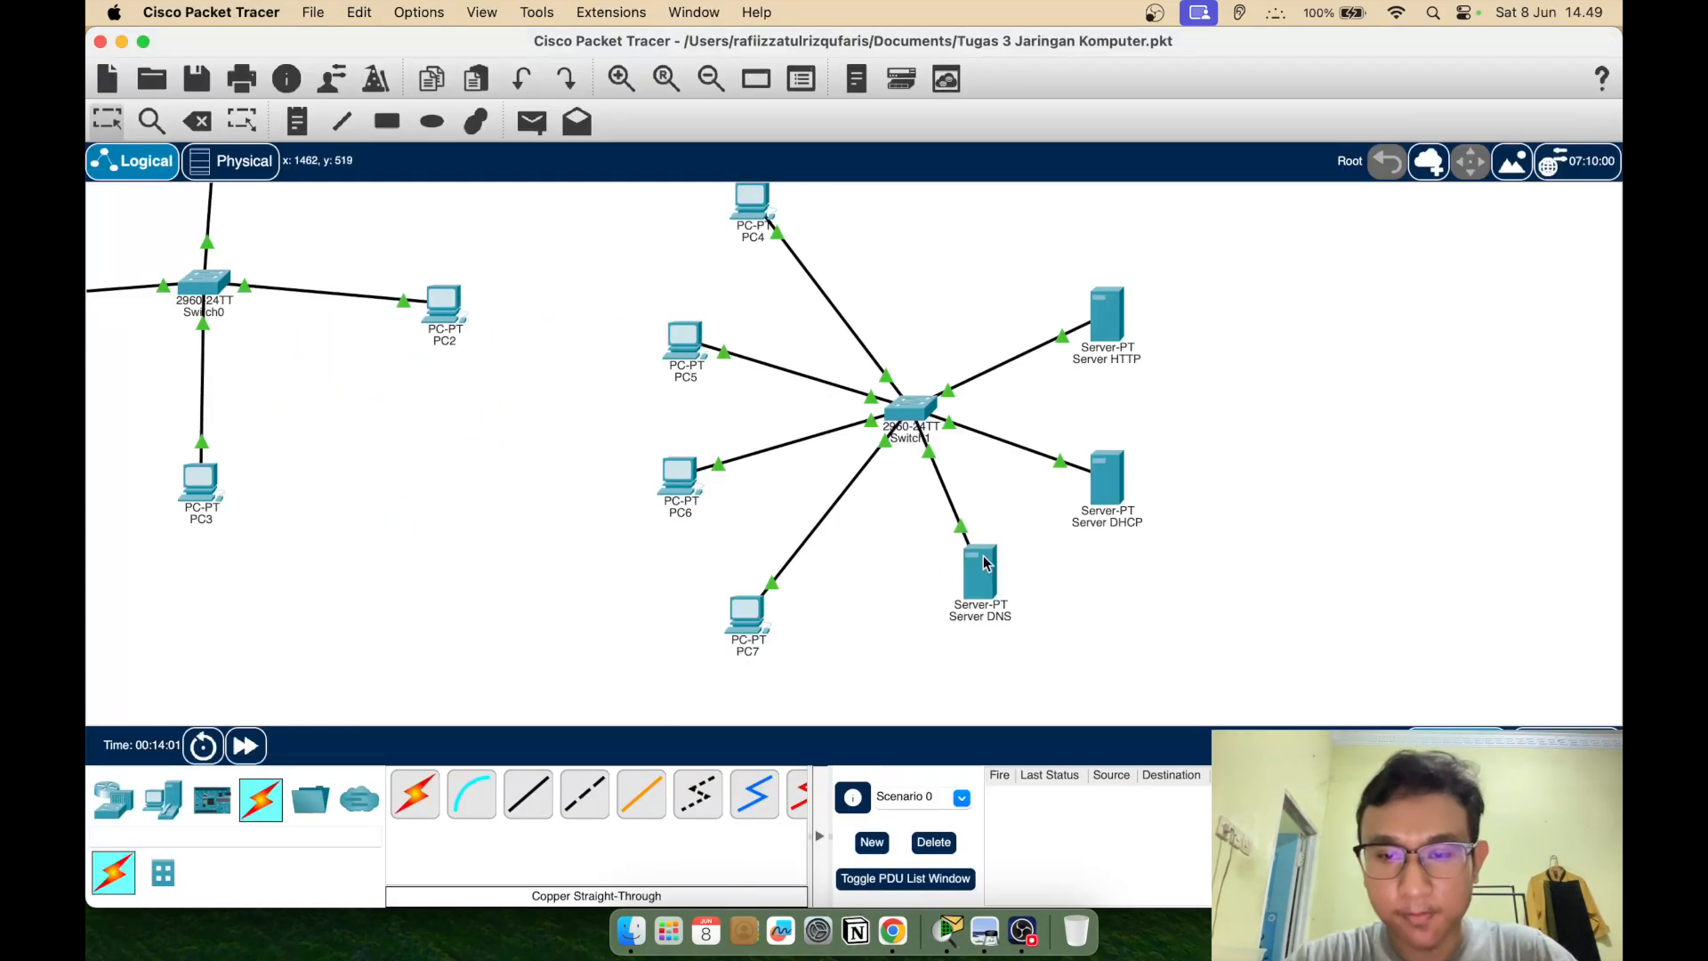
scroll(984, 555, "right", 10)
scroll(986, 563, "right", 10)
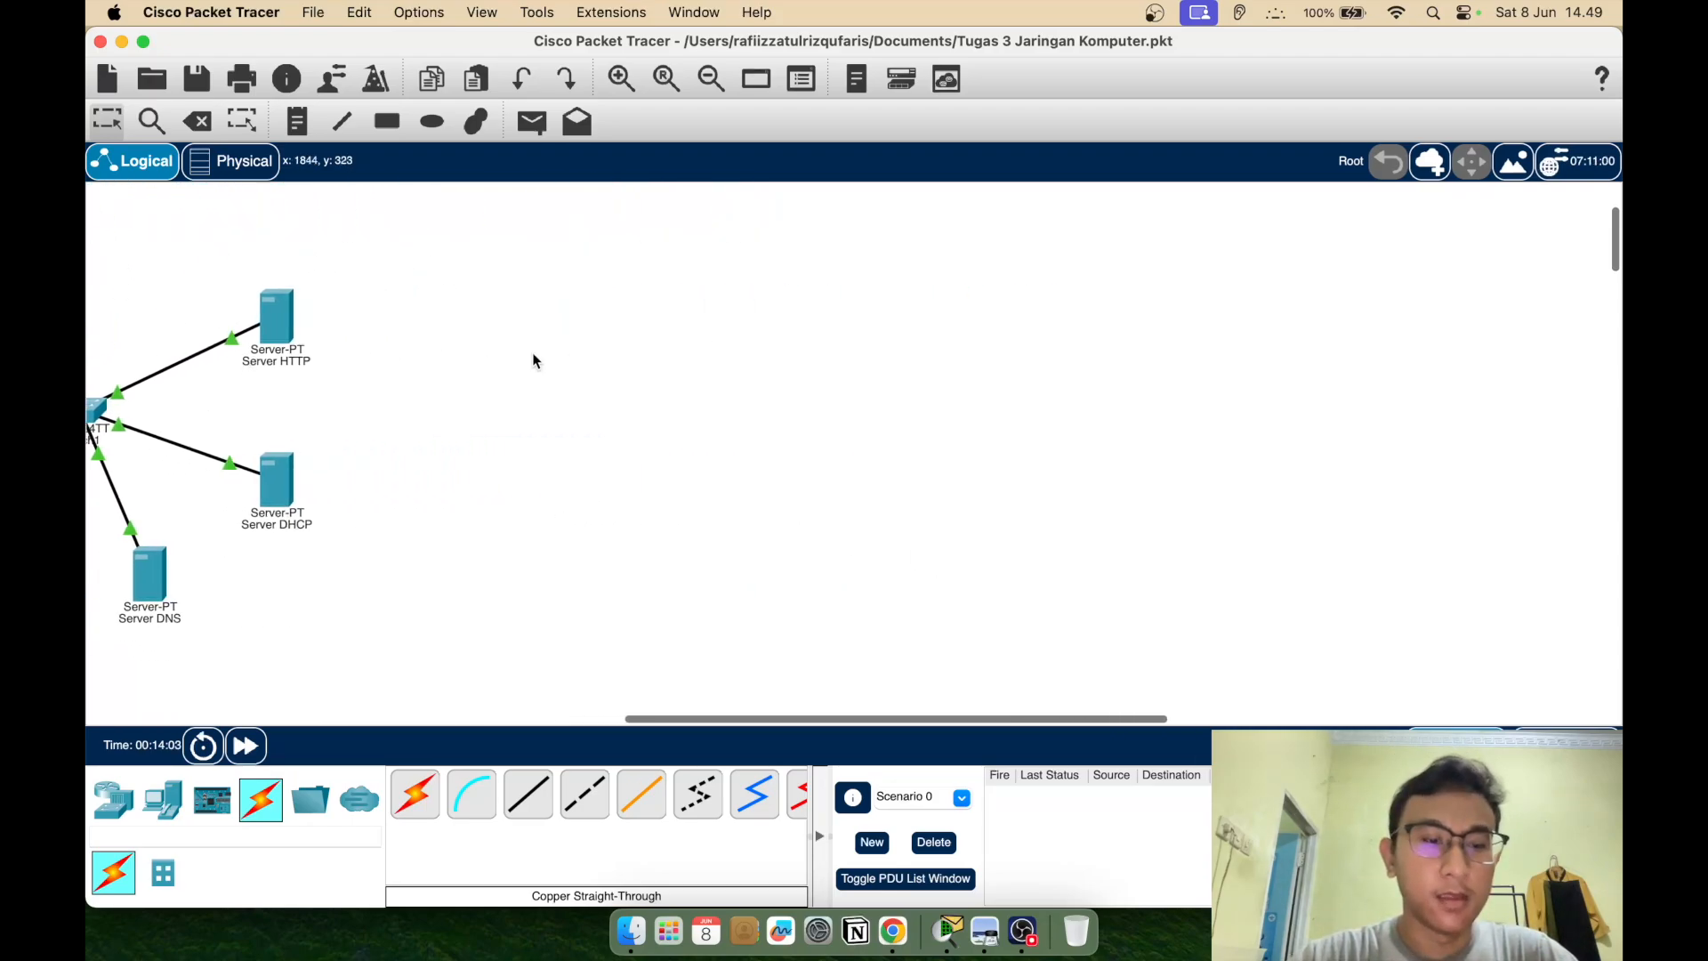
scroll(525, 577, "right", 3)
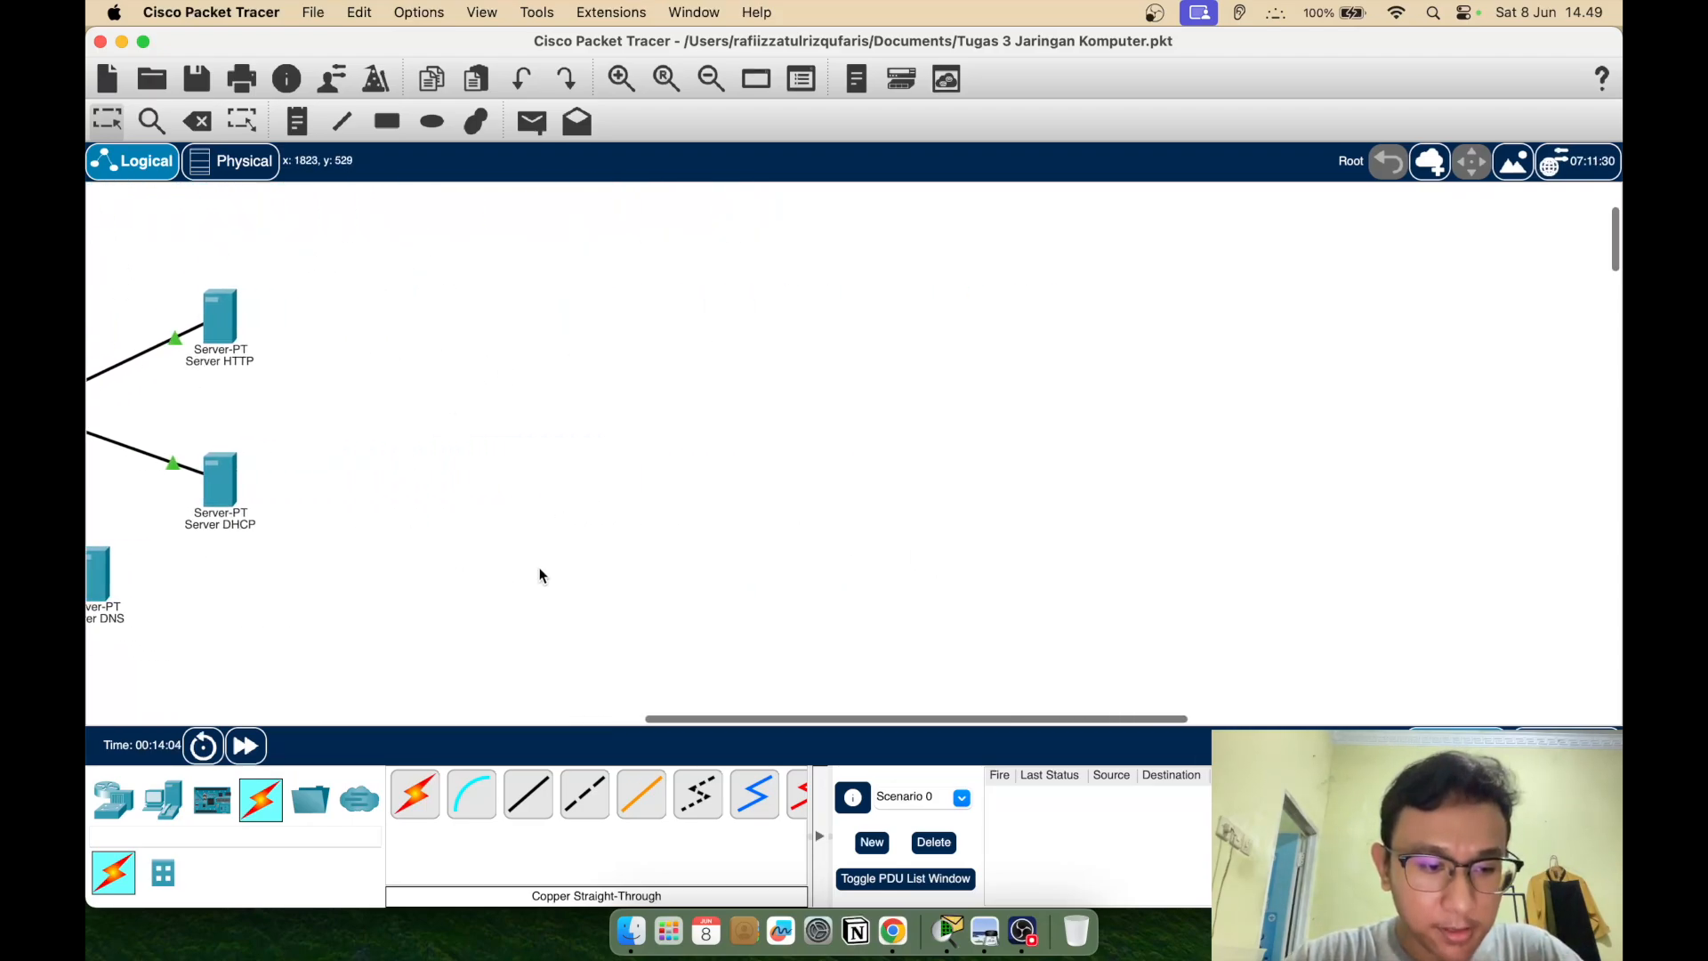
left_click(105, 820)
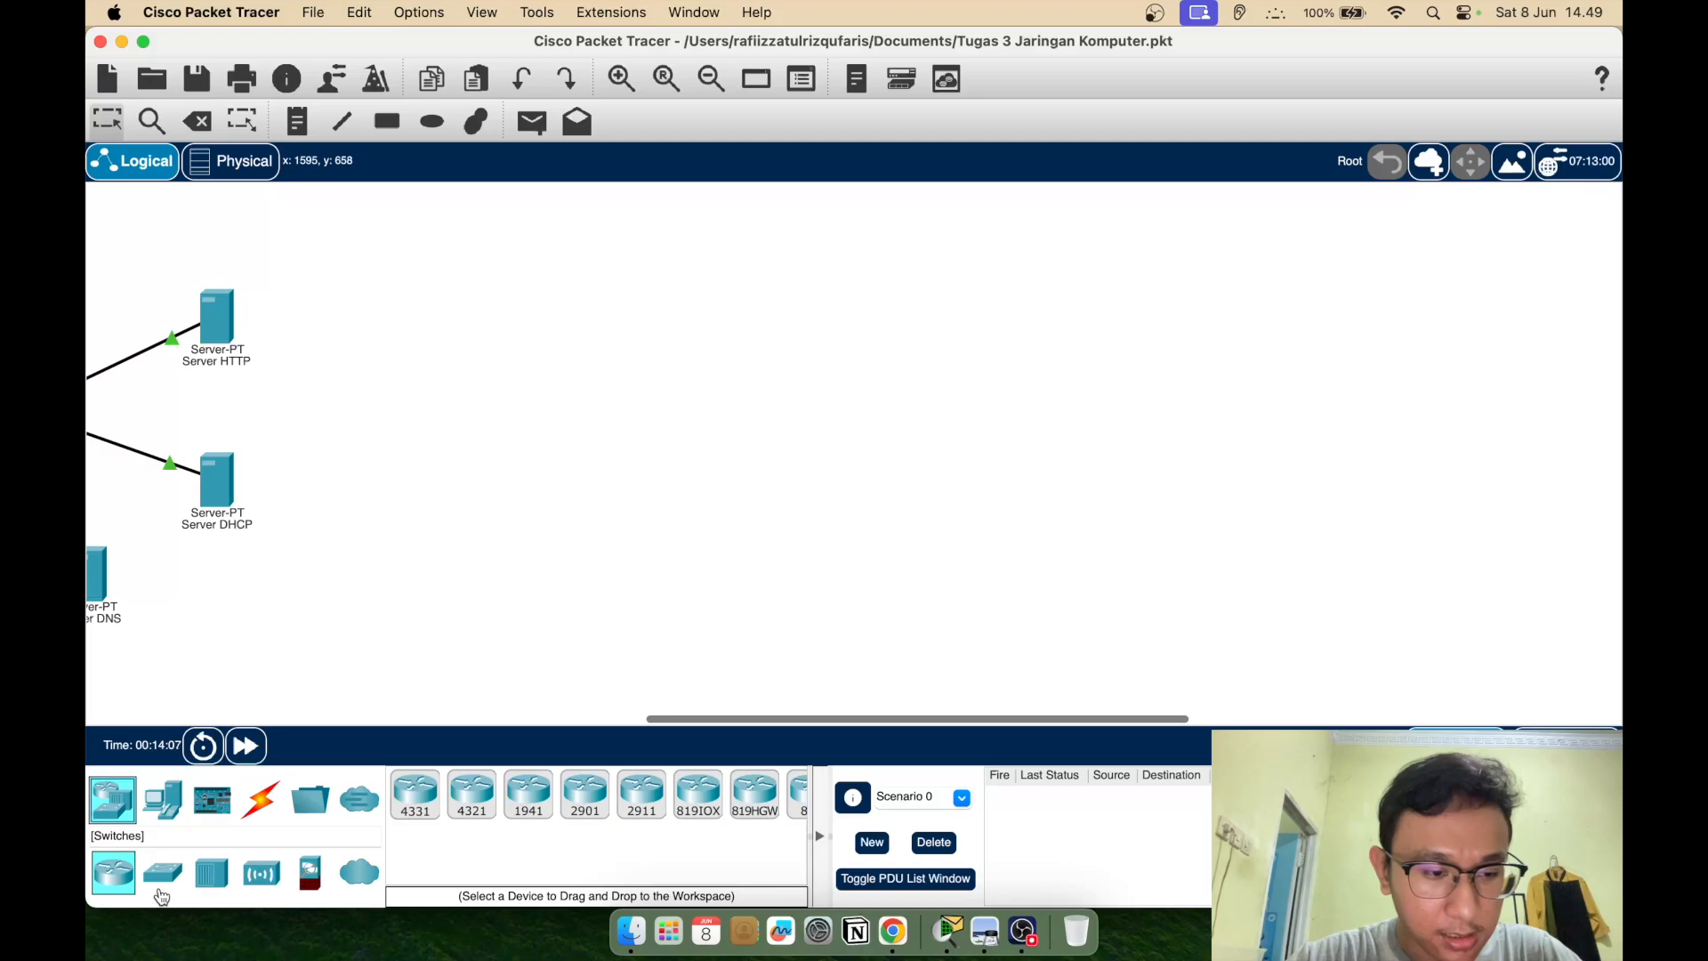
left_click_drag(414, 795, 966, 457)
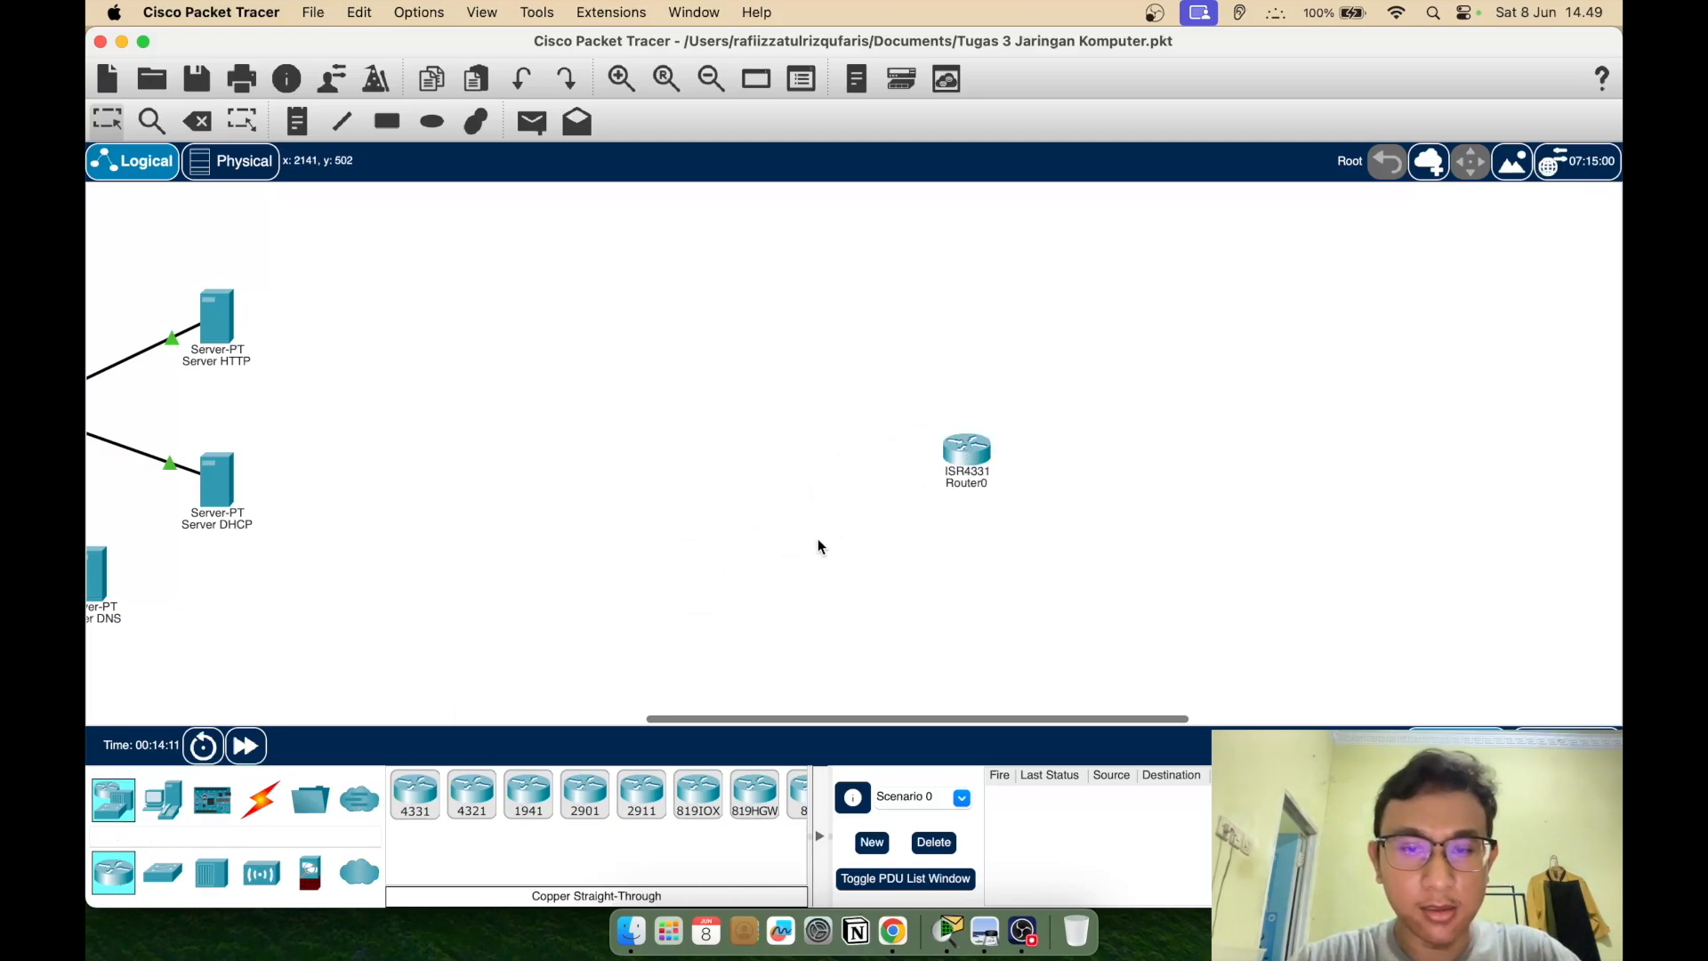
Check the task 4 diagram and place two 2960 switches, one on each side of Router0
key("super+Tab")
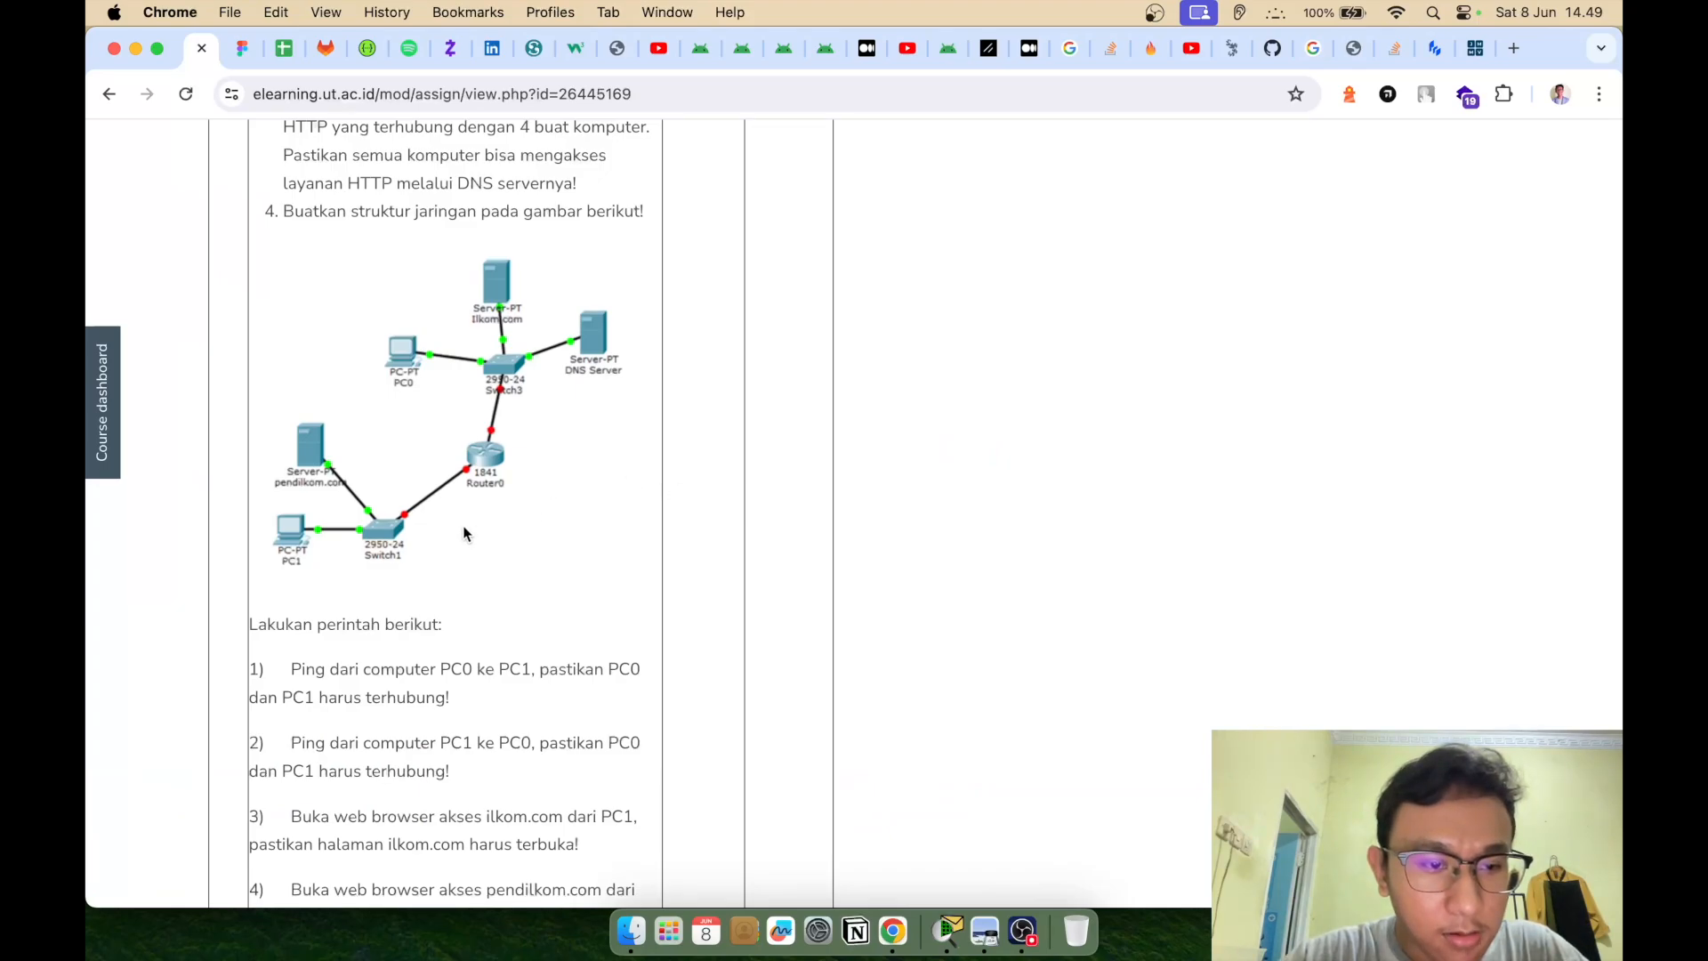
key("super+Tab")
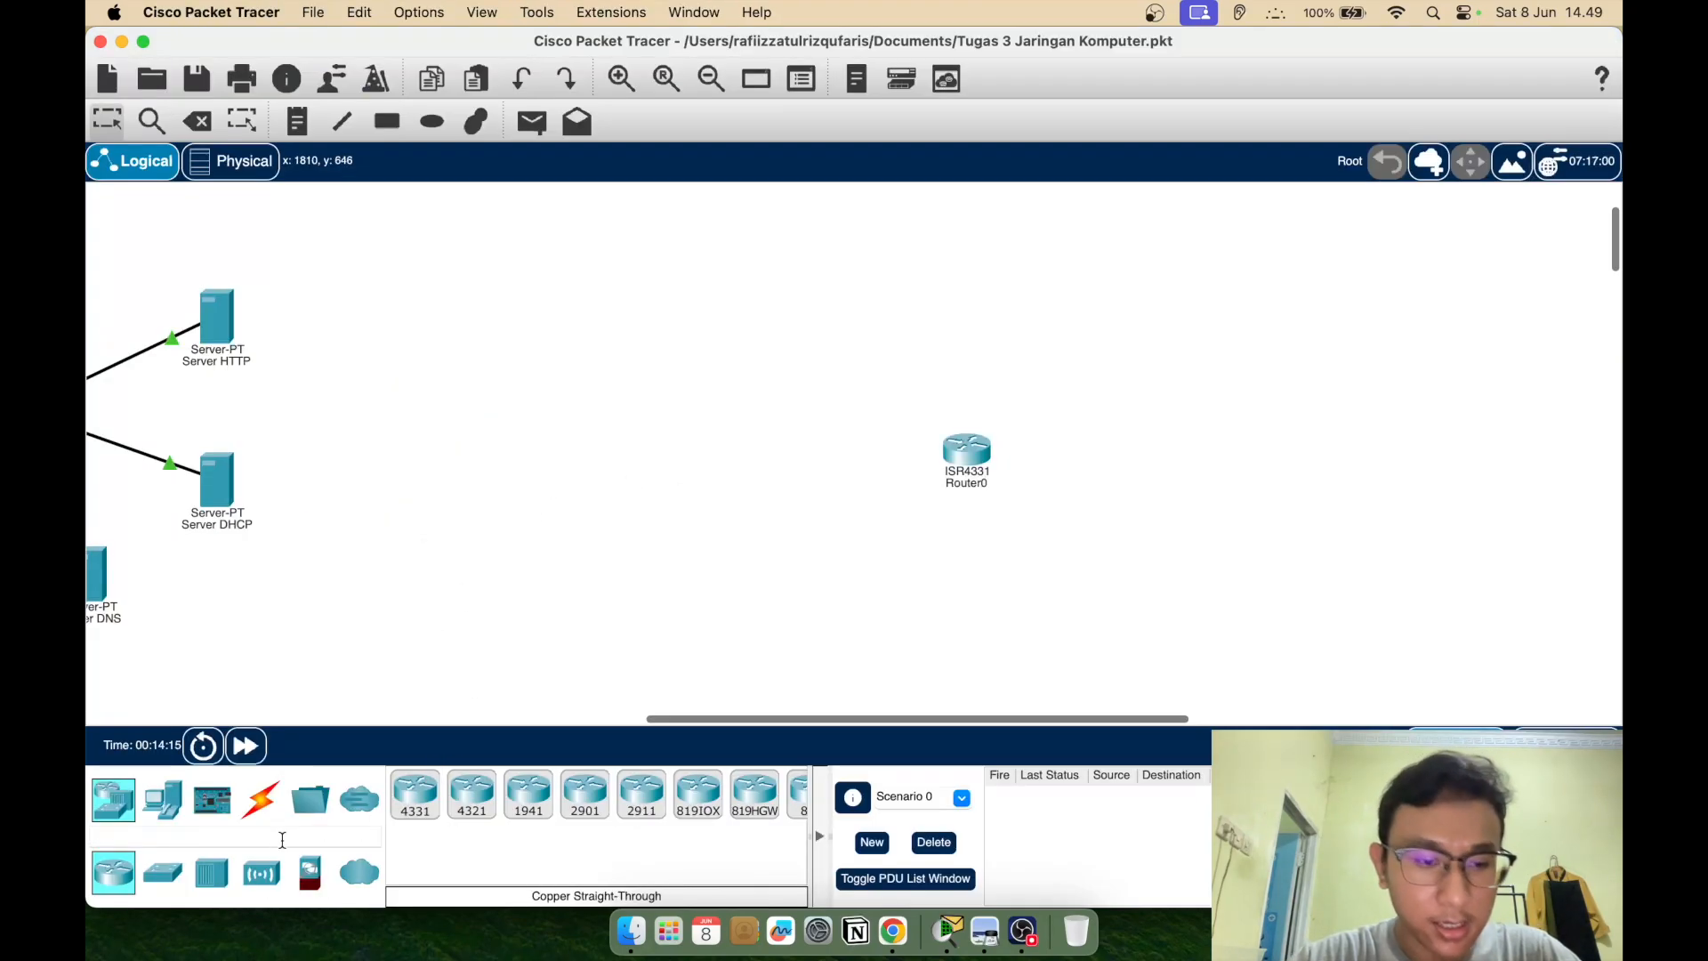
left_click(162, 799)
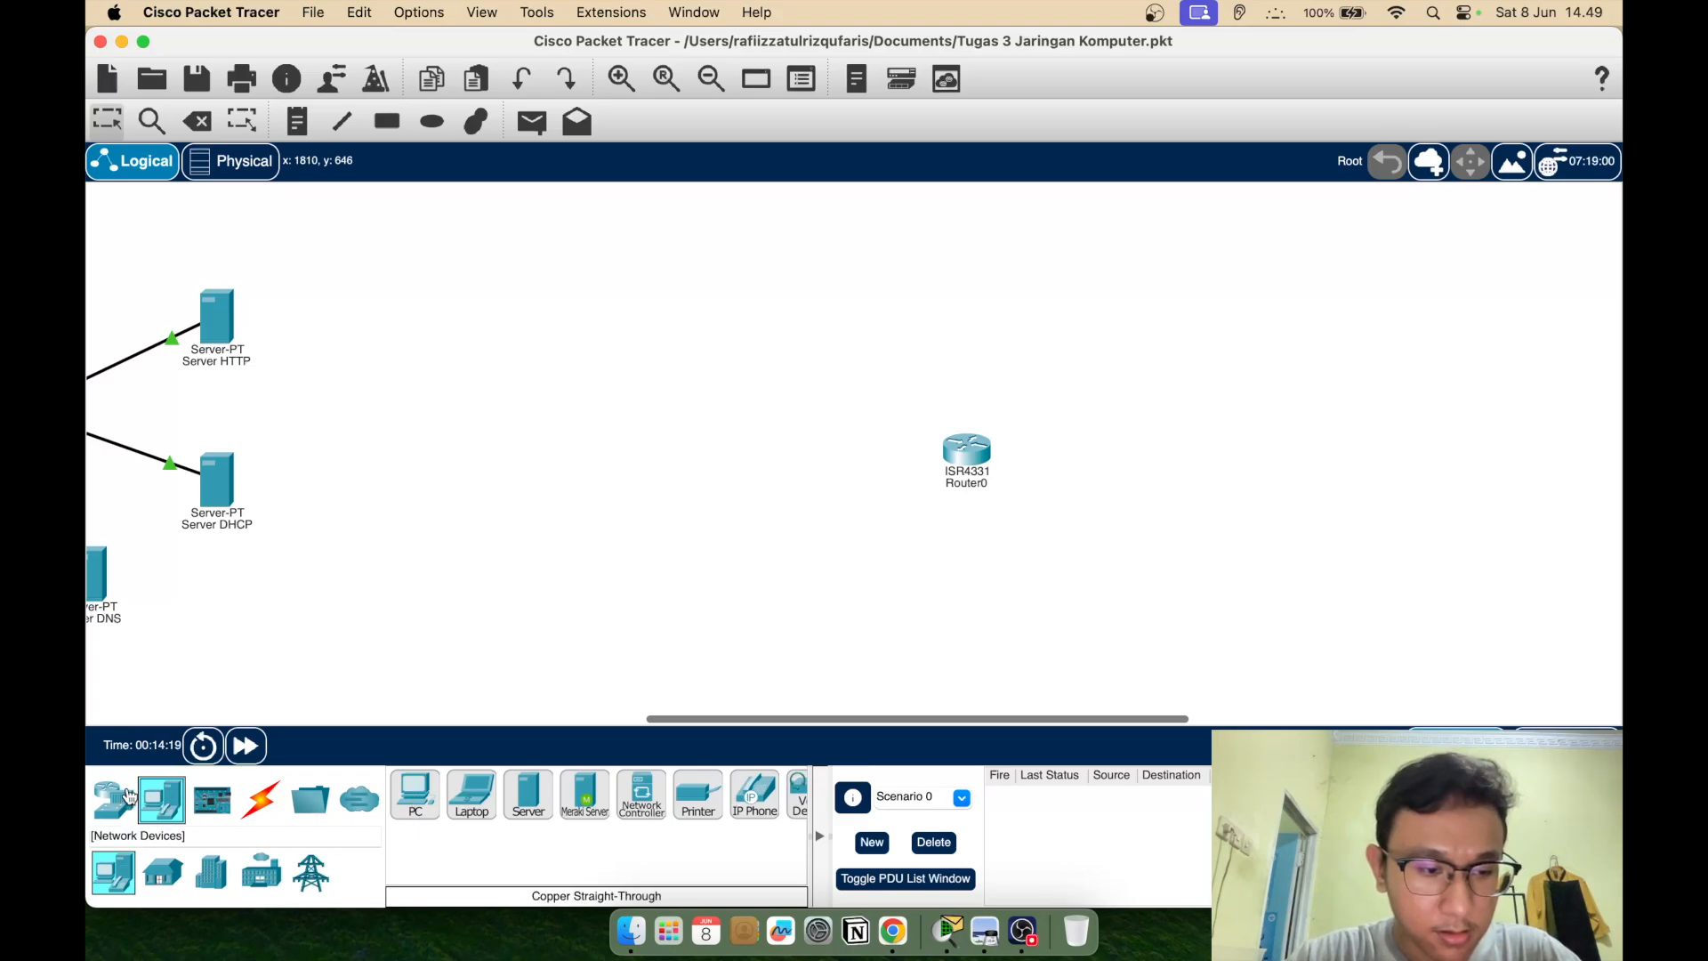
left_click(113, 799)
left_click(162, 875)
left_click_drag(414, 795, 788, 480)
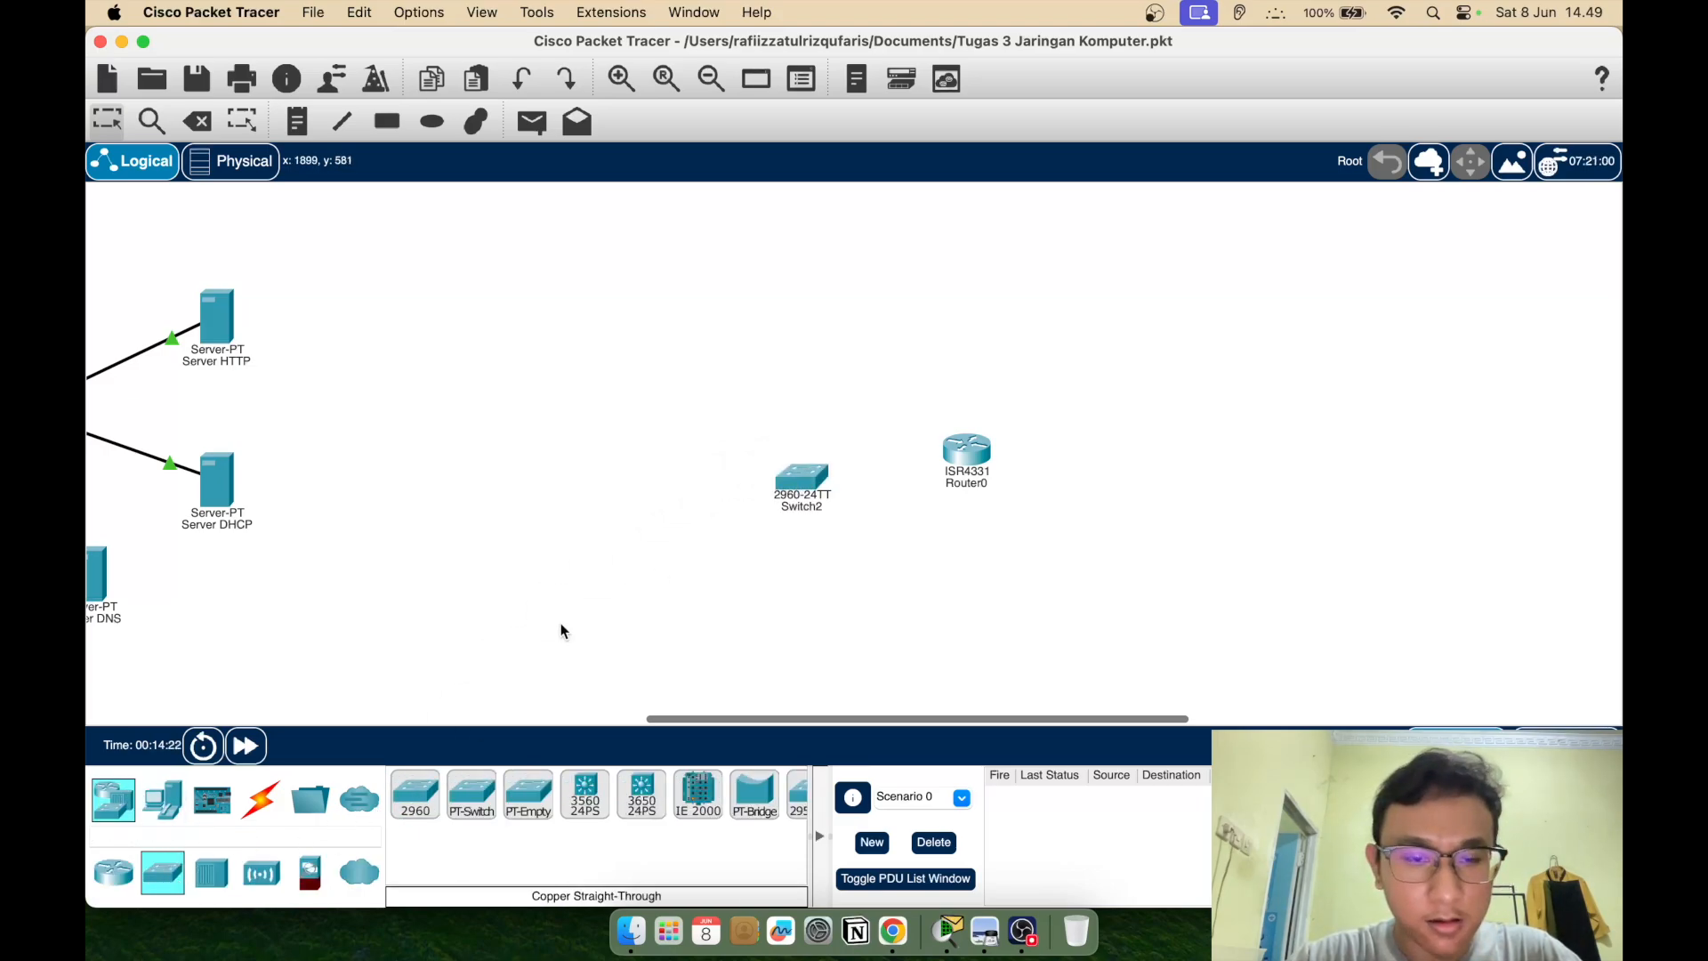
left_click_drag(415, 795, 1136, 484)
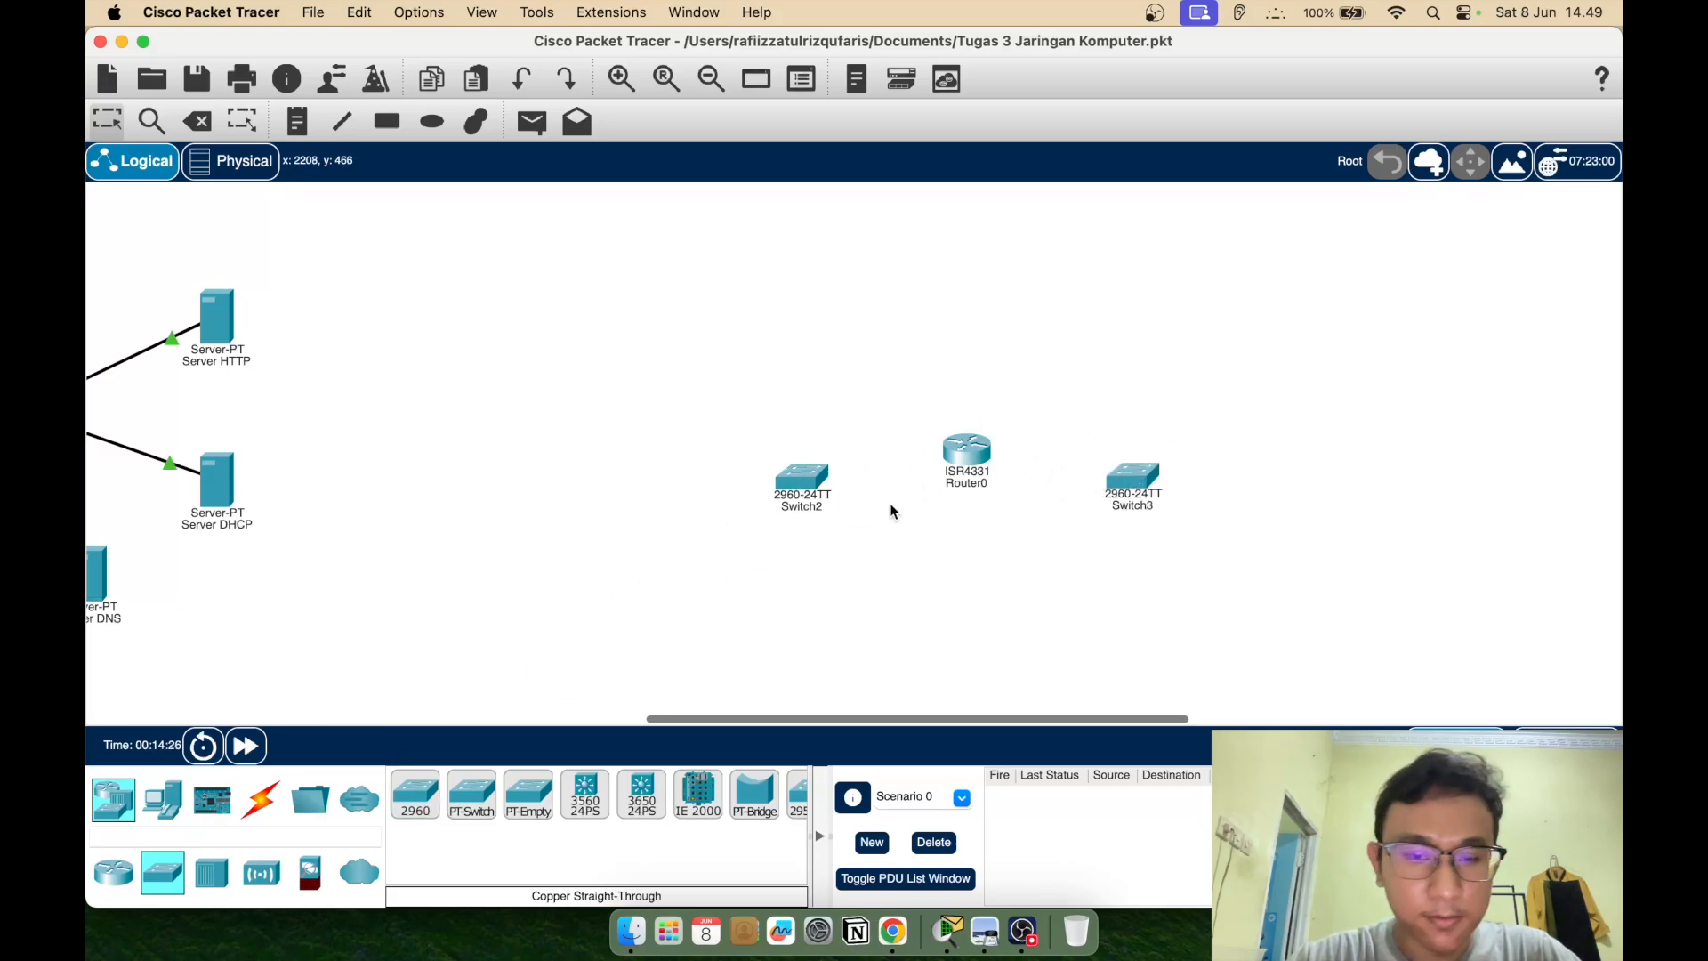
Check the diagram in Chrome, and add one PC and one server beside Switch2 in Cisco Packet Tracer
key("super+Tab")
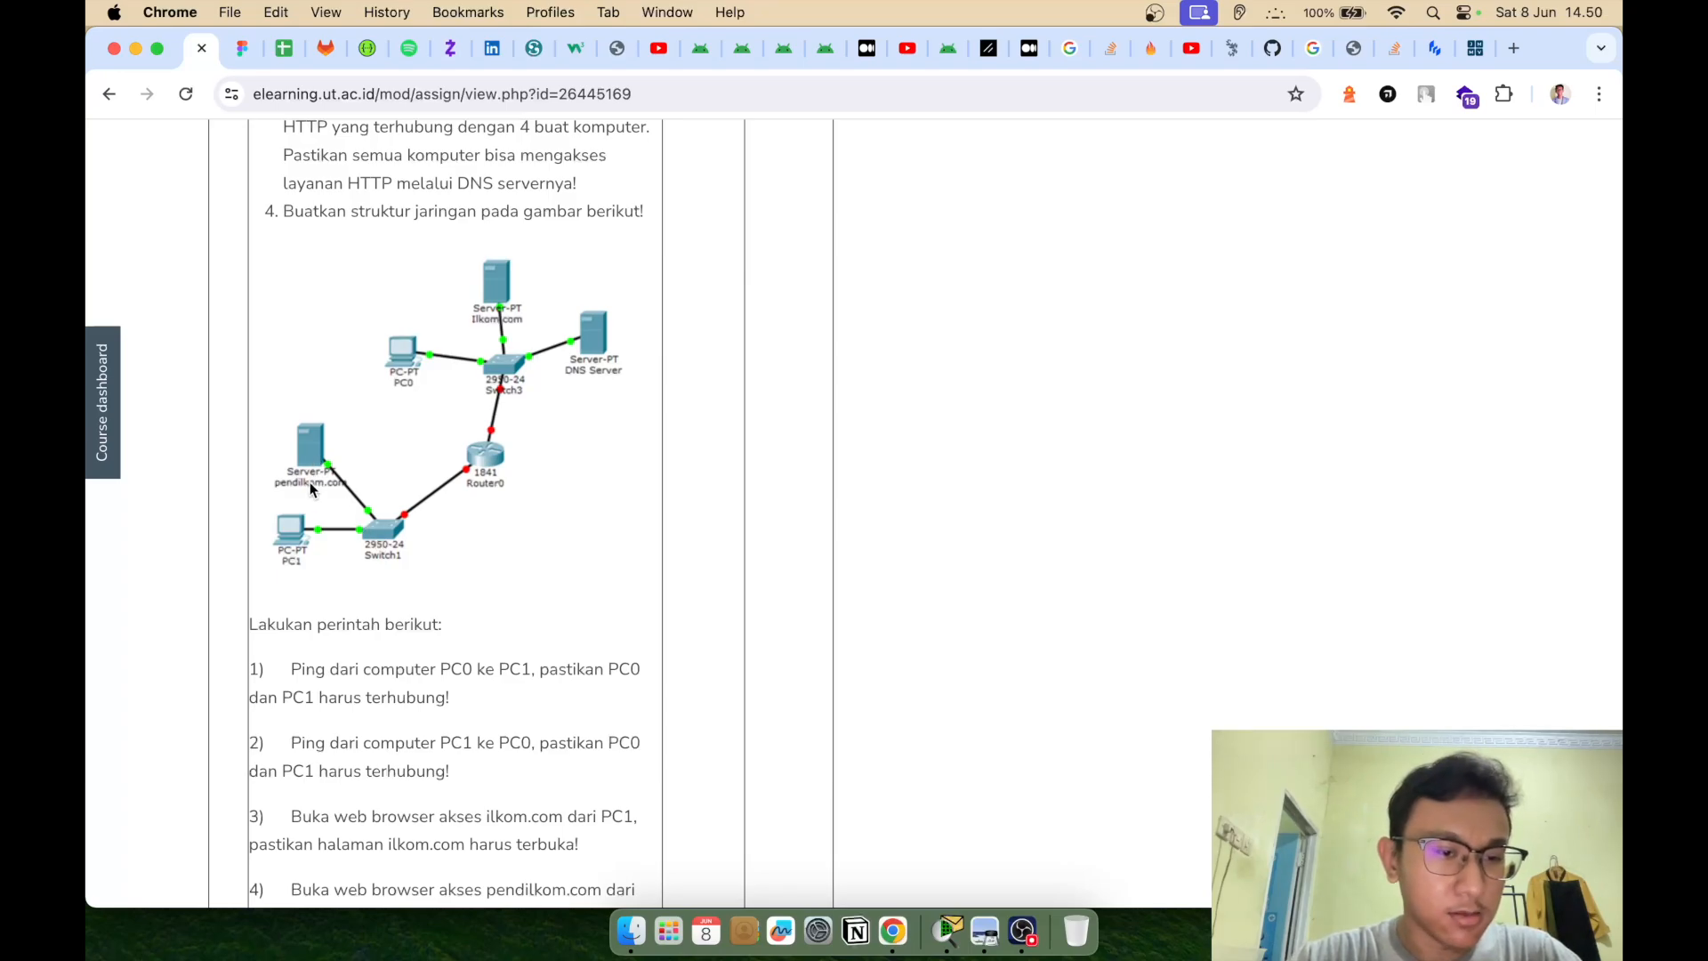
key("super+Tab")
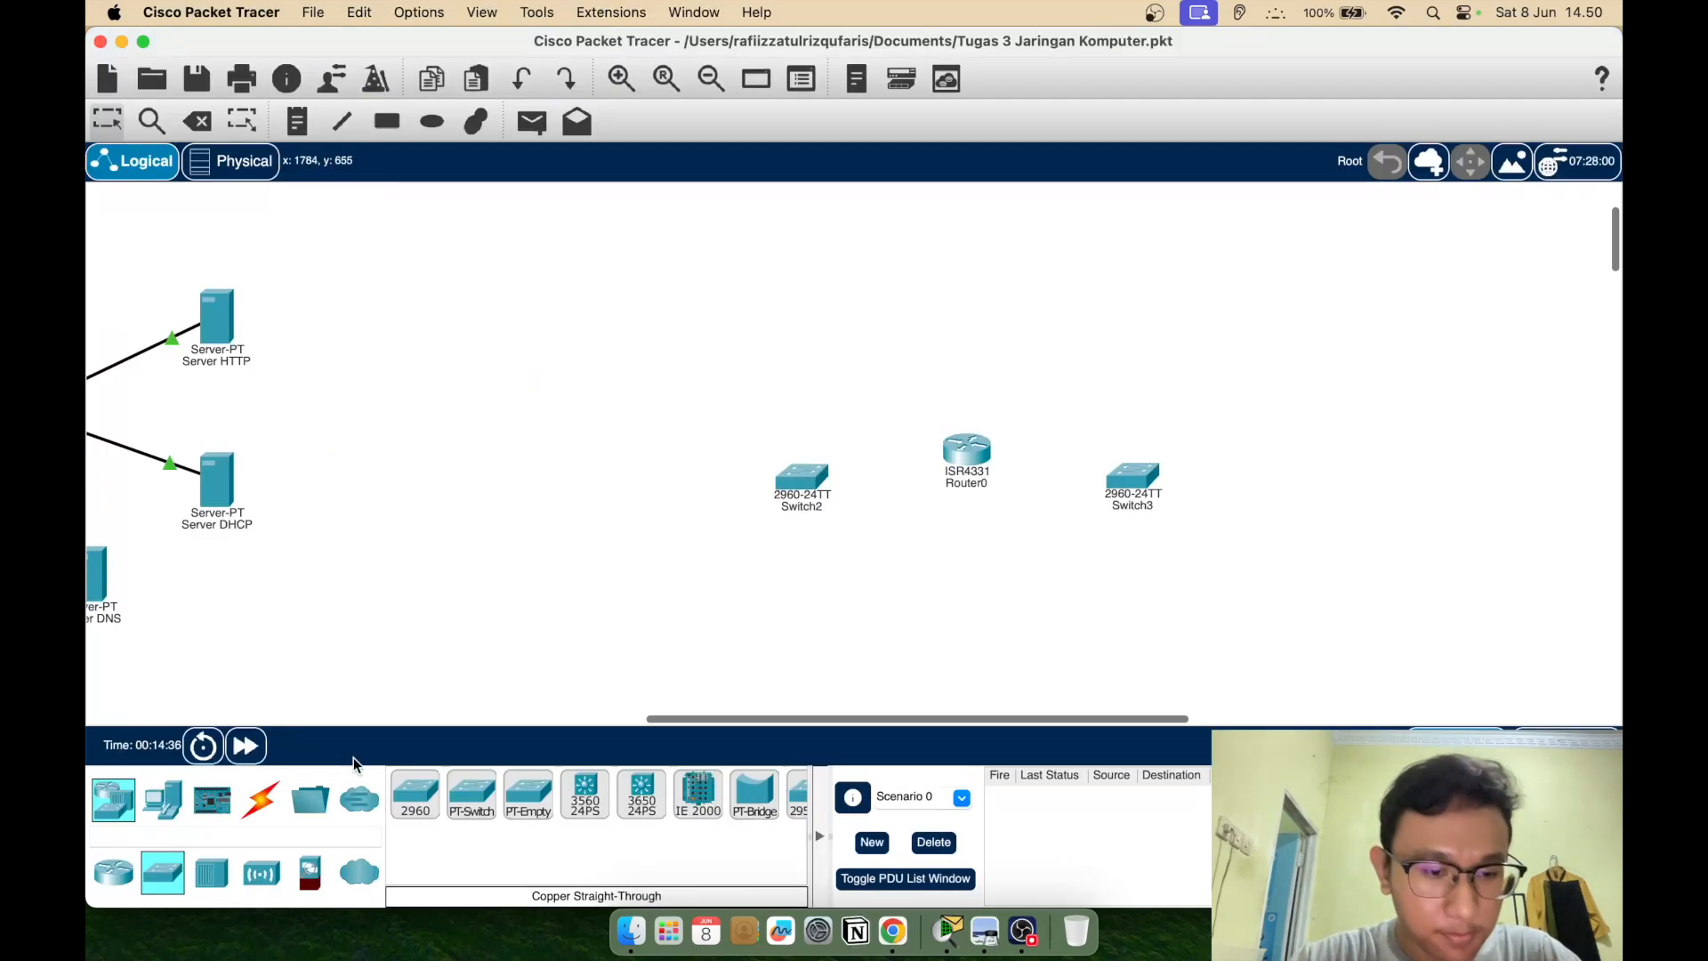
left_click(165, 801)
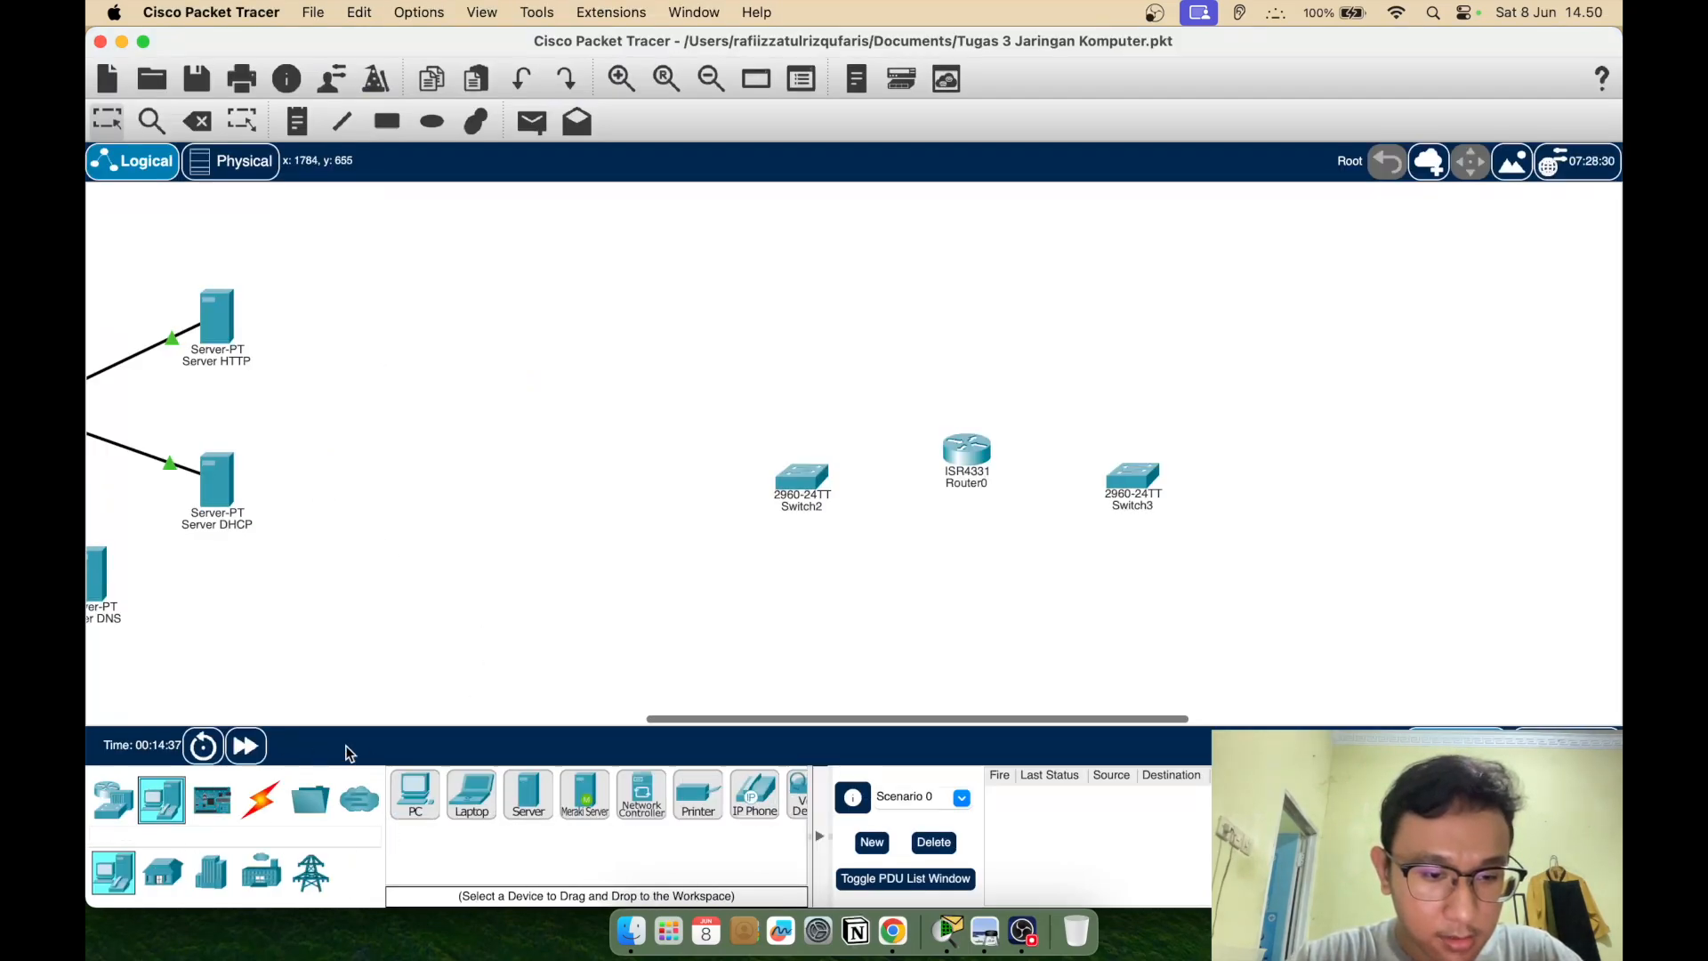
left_click(415, 795)
left_click(648, 567)
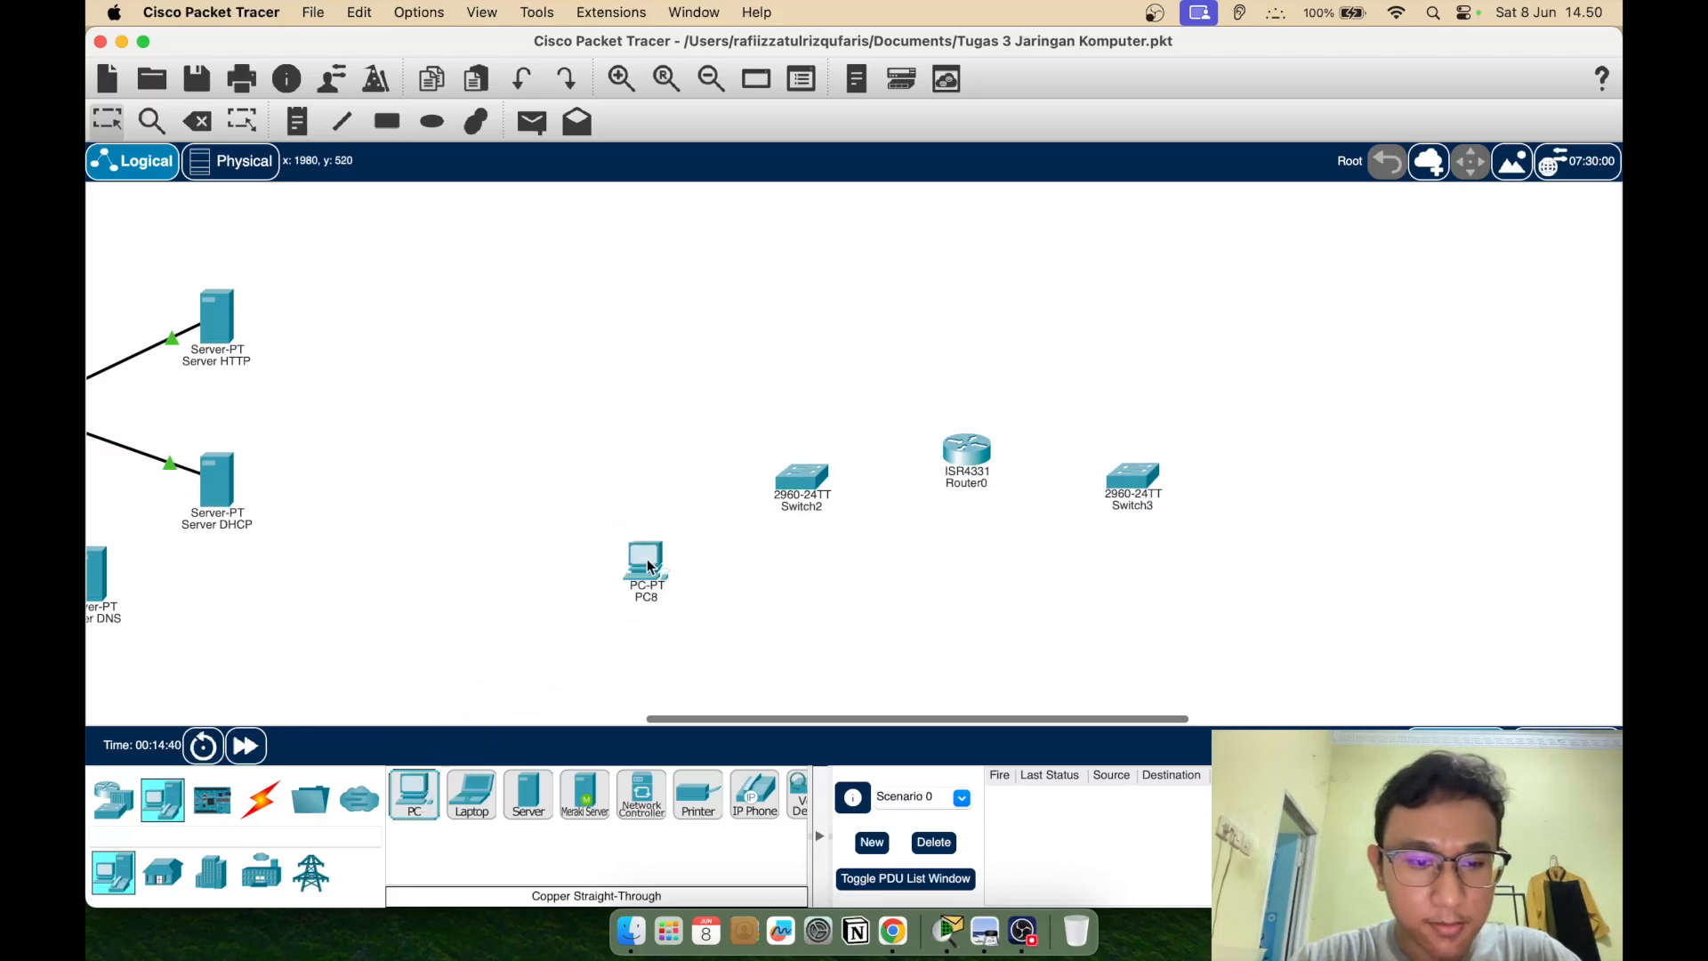
left_click(528, 795)
left_click(658, 402)
Check the diagram's other network in Chrome, and add one PC and two servers beside Switch3 in Cisco Packet Tracer
key("super+Tab")
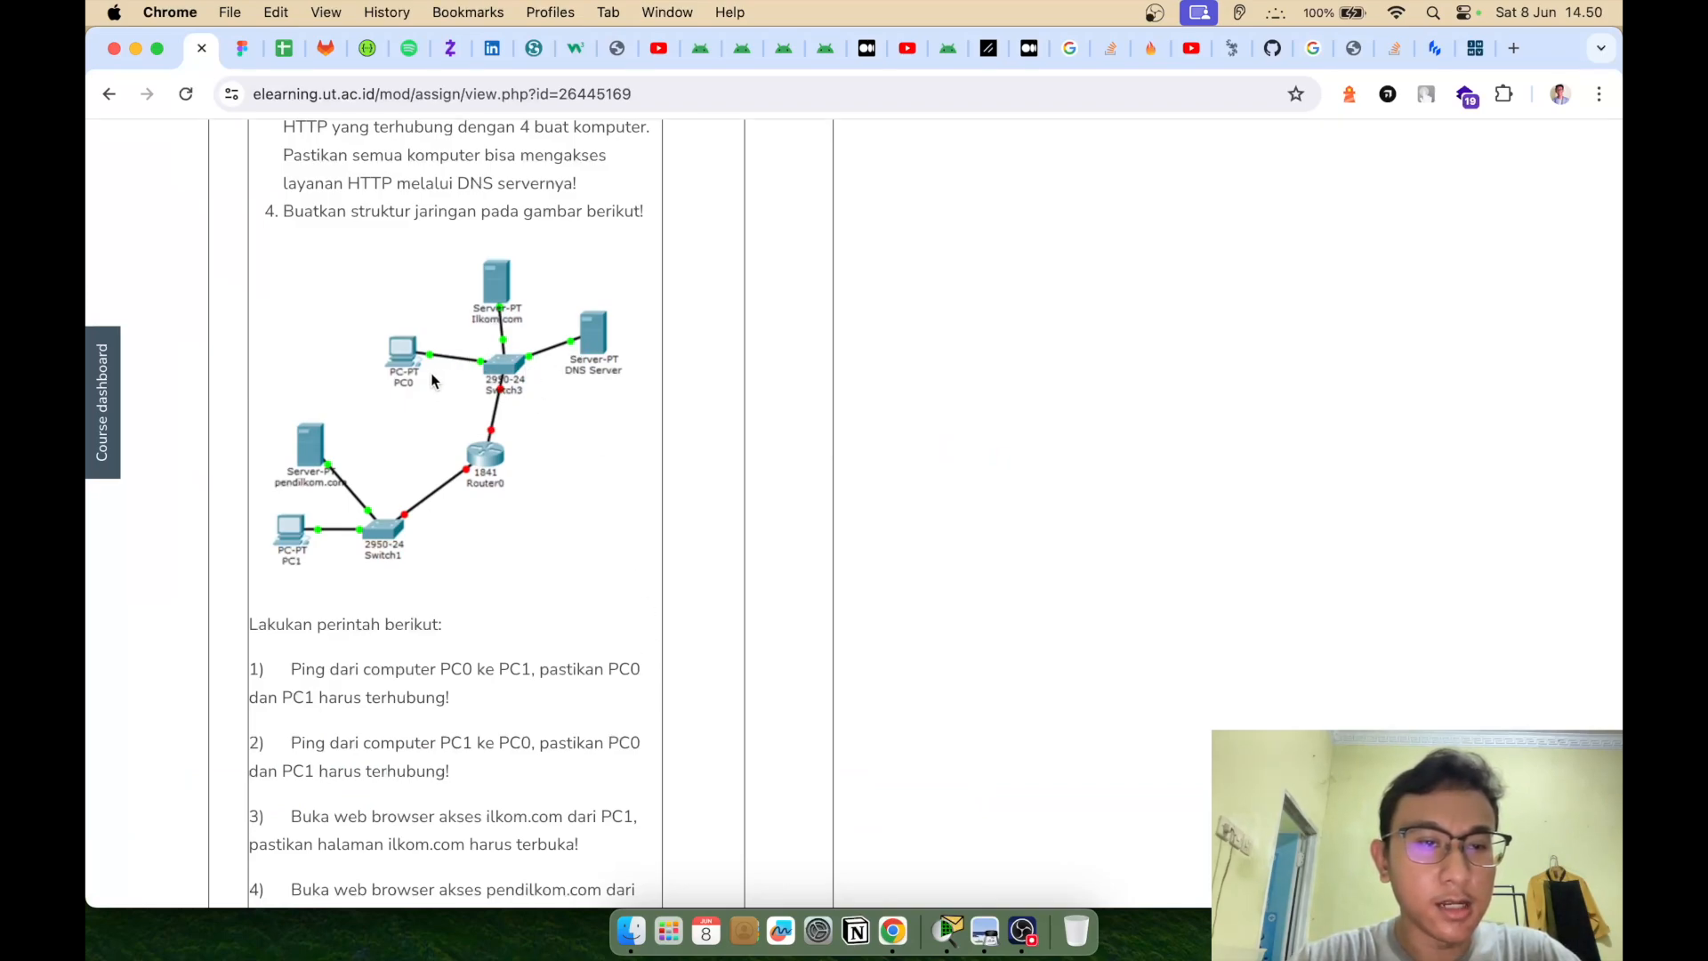
key("super+Tab")
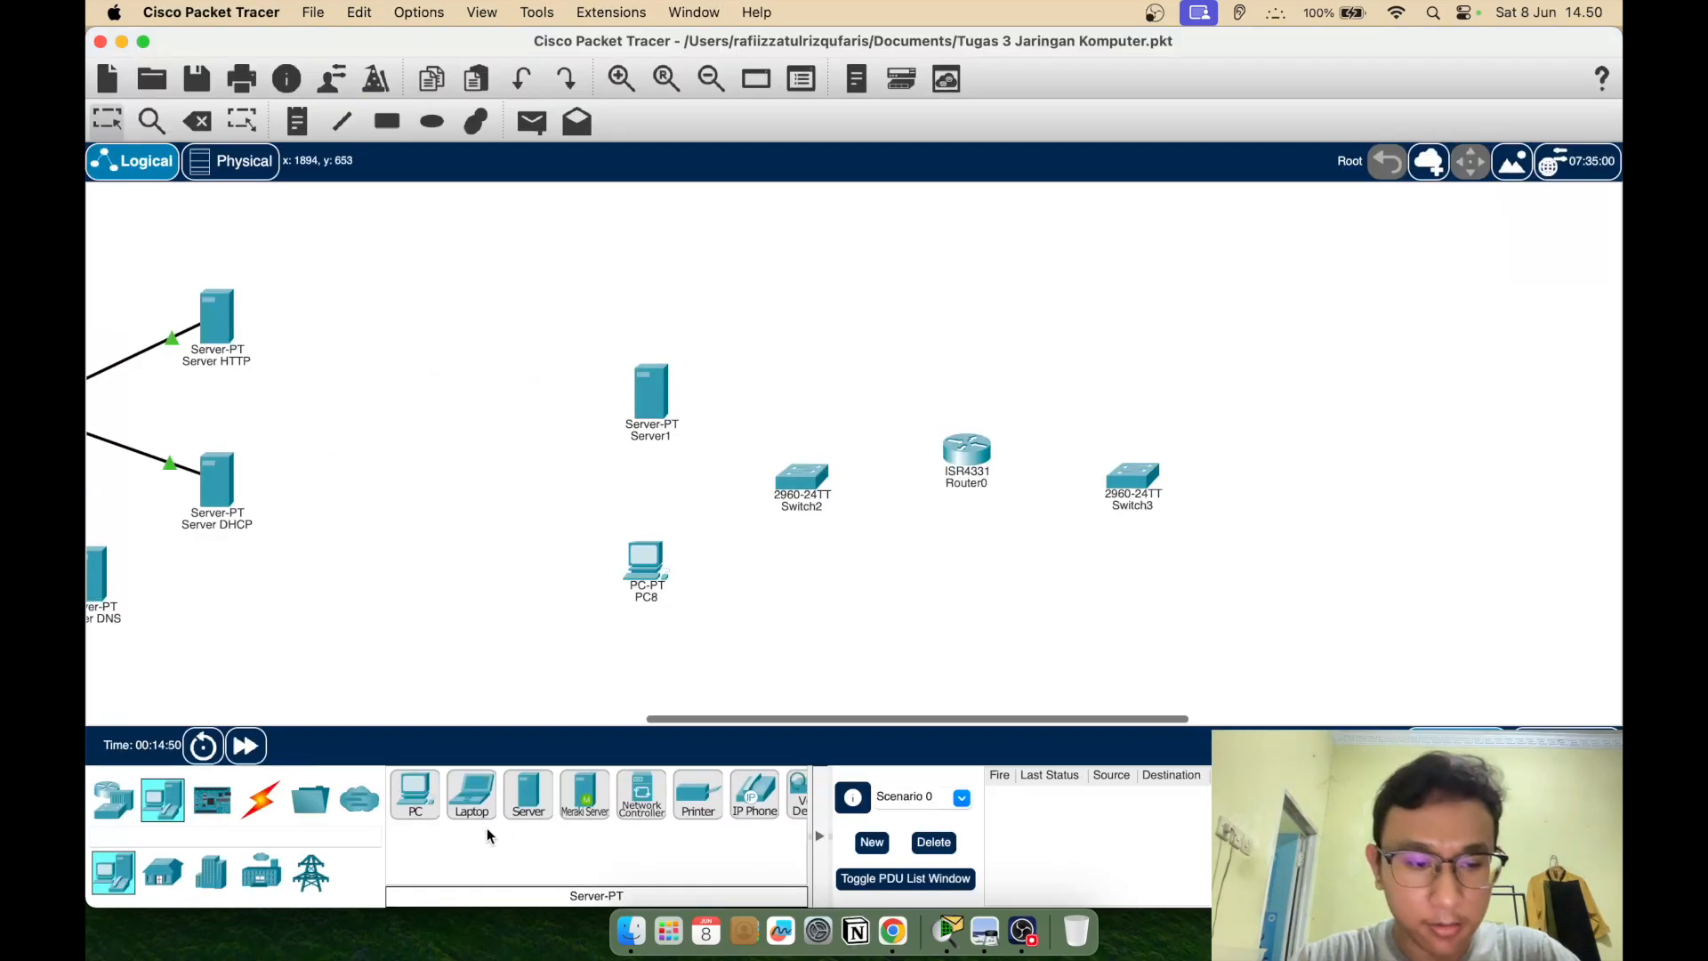
left_click(412, 800)
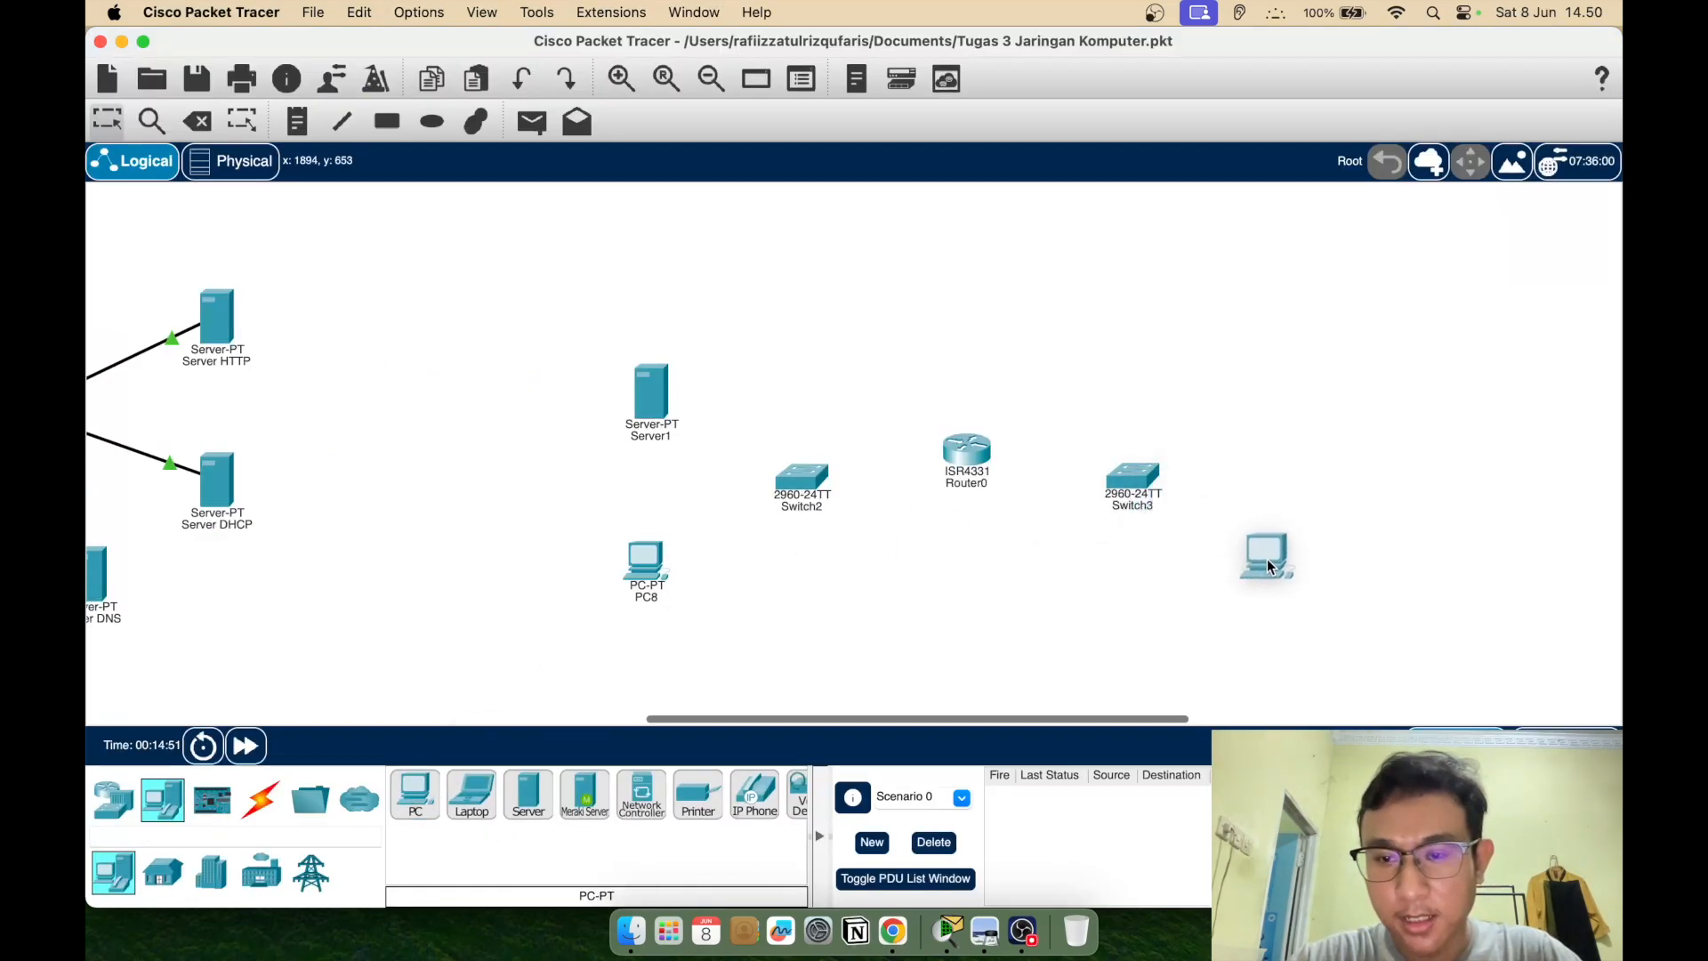
left_click(1280, 590)
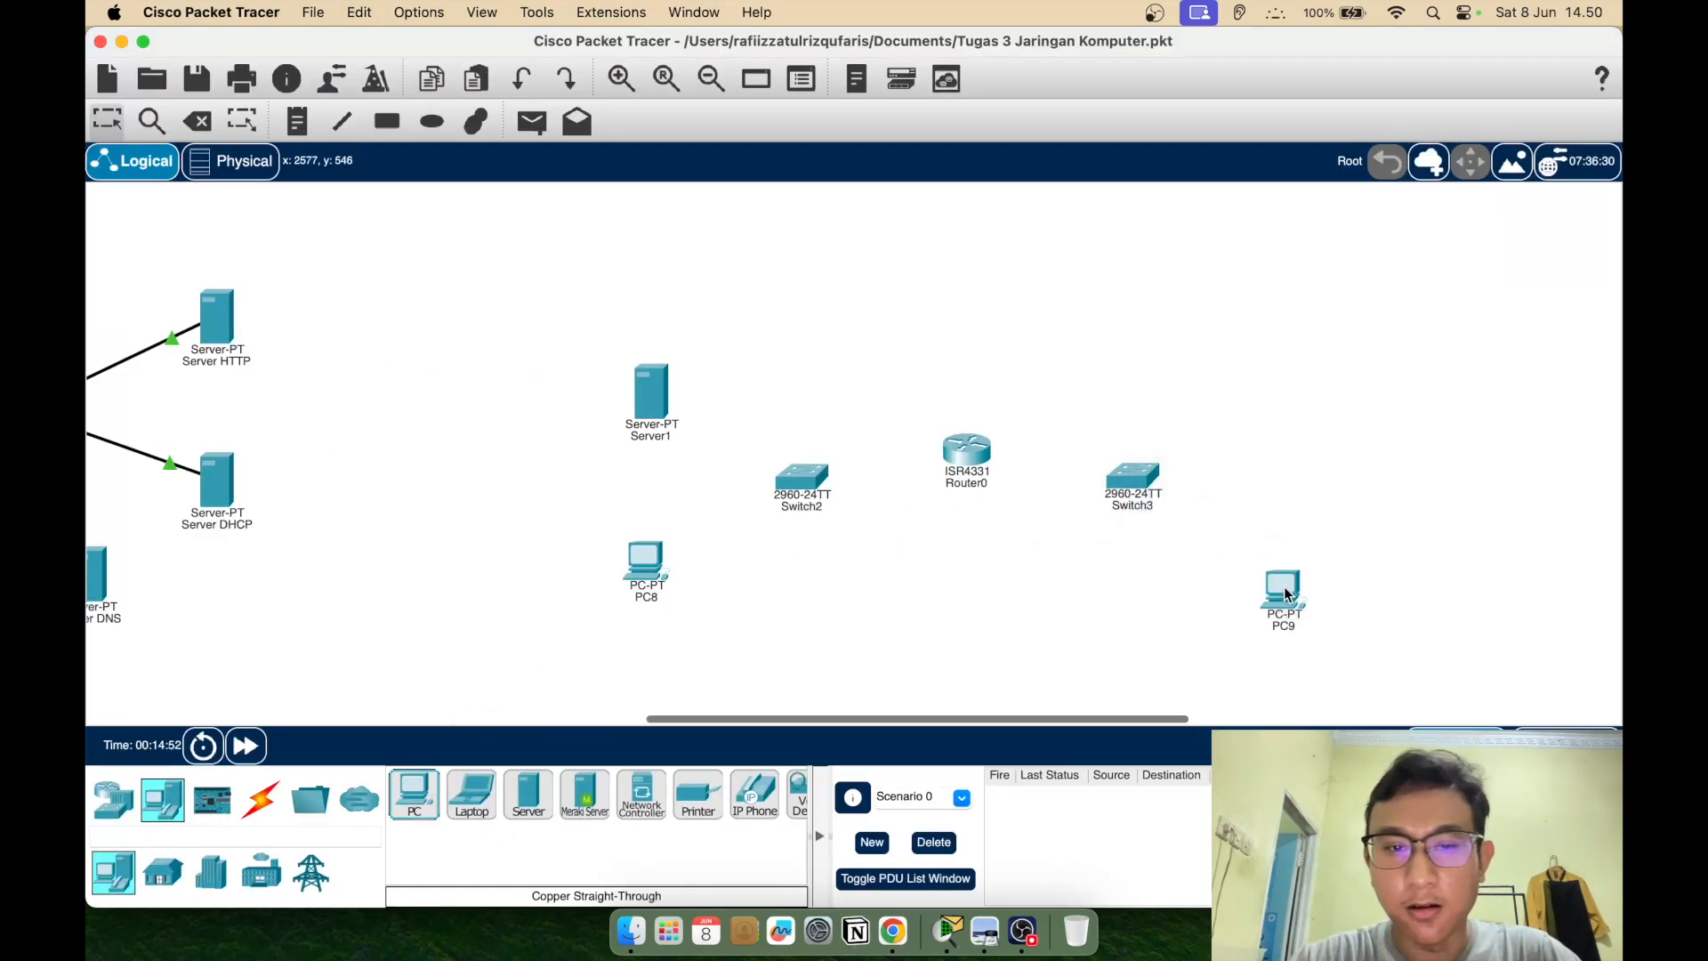
left_click(531, 801)
left_click(1286, 465)
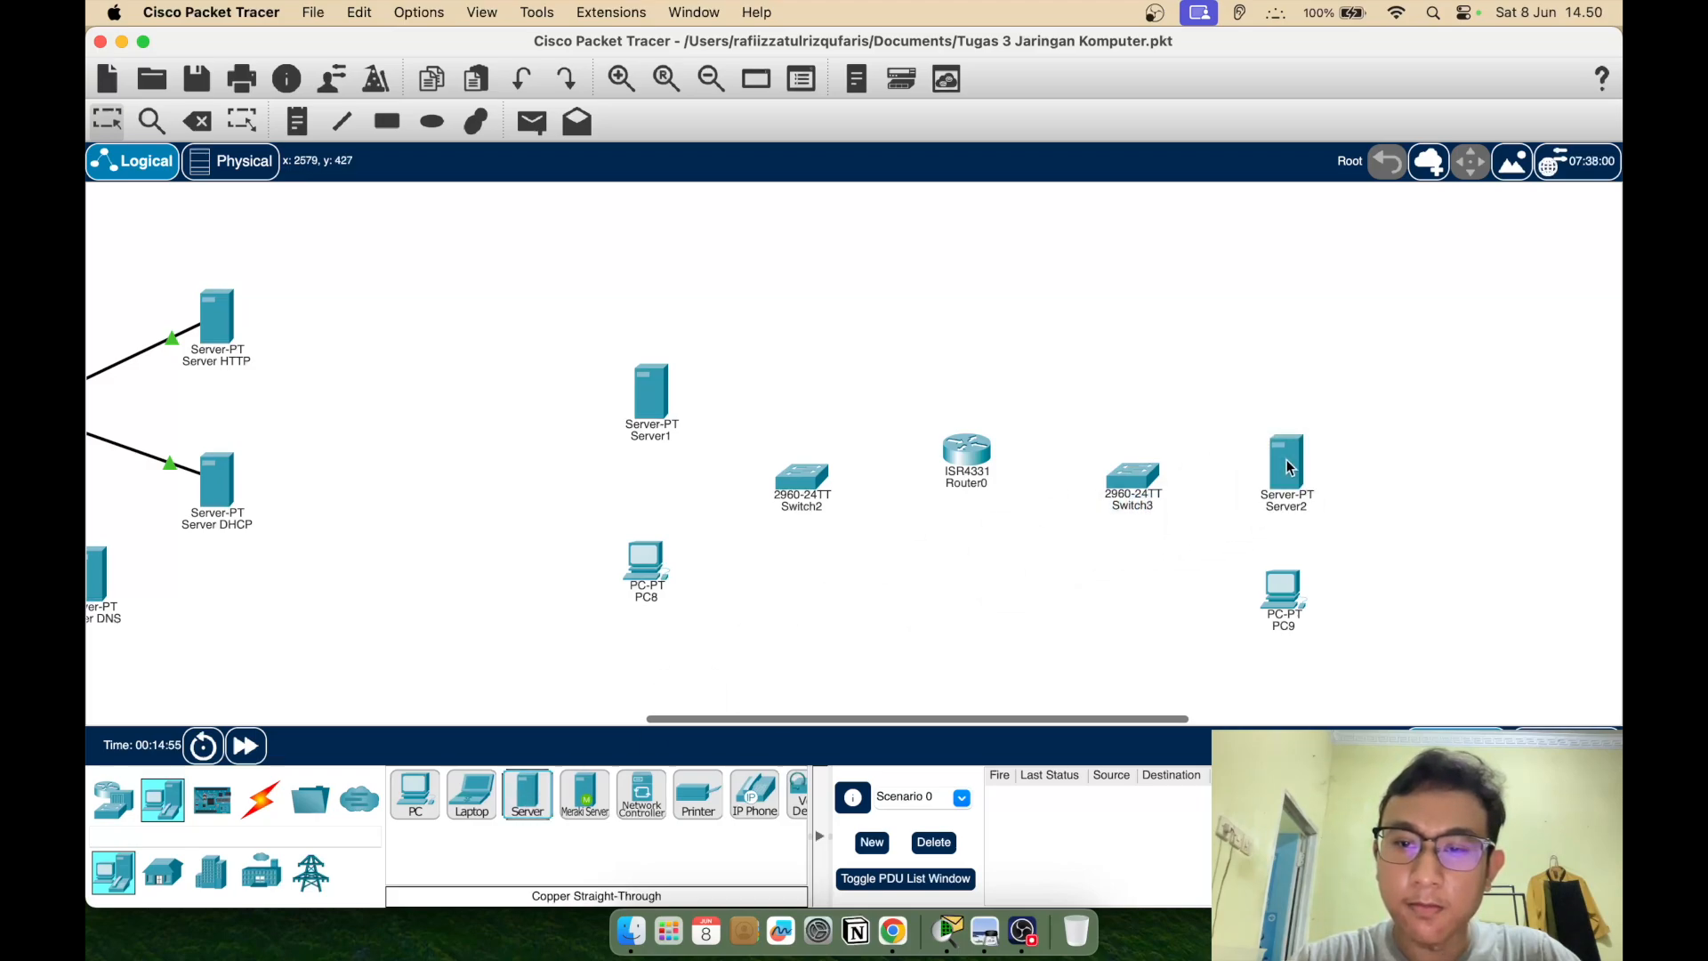
left_click(529, 796)
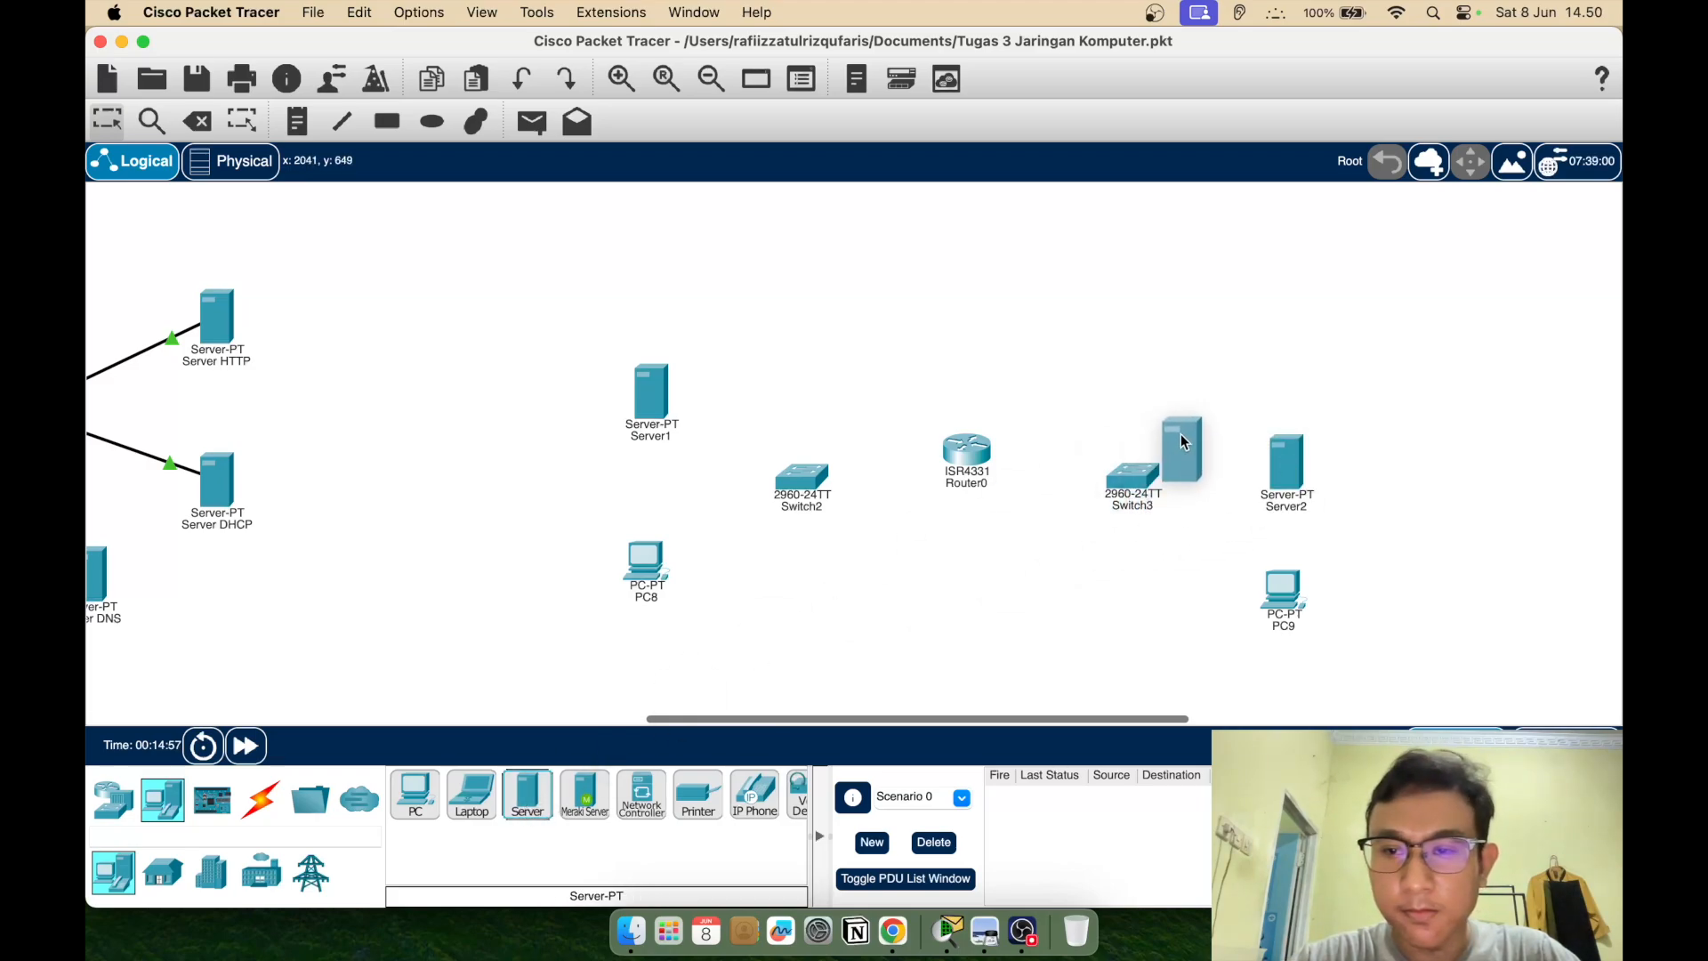
left_click(1280, 341)
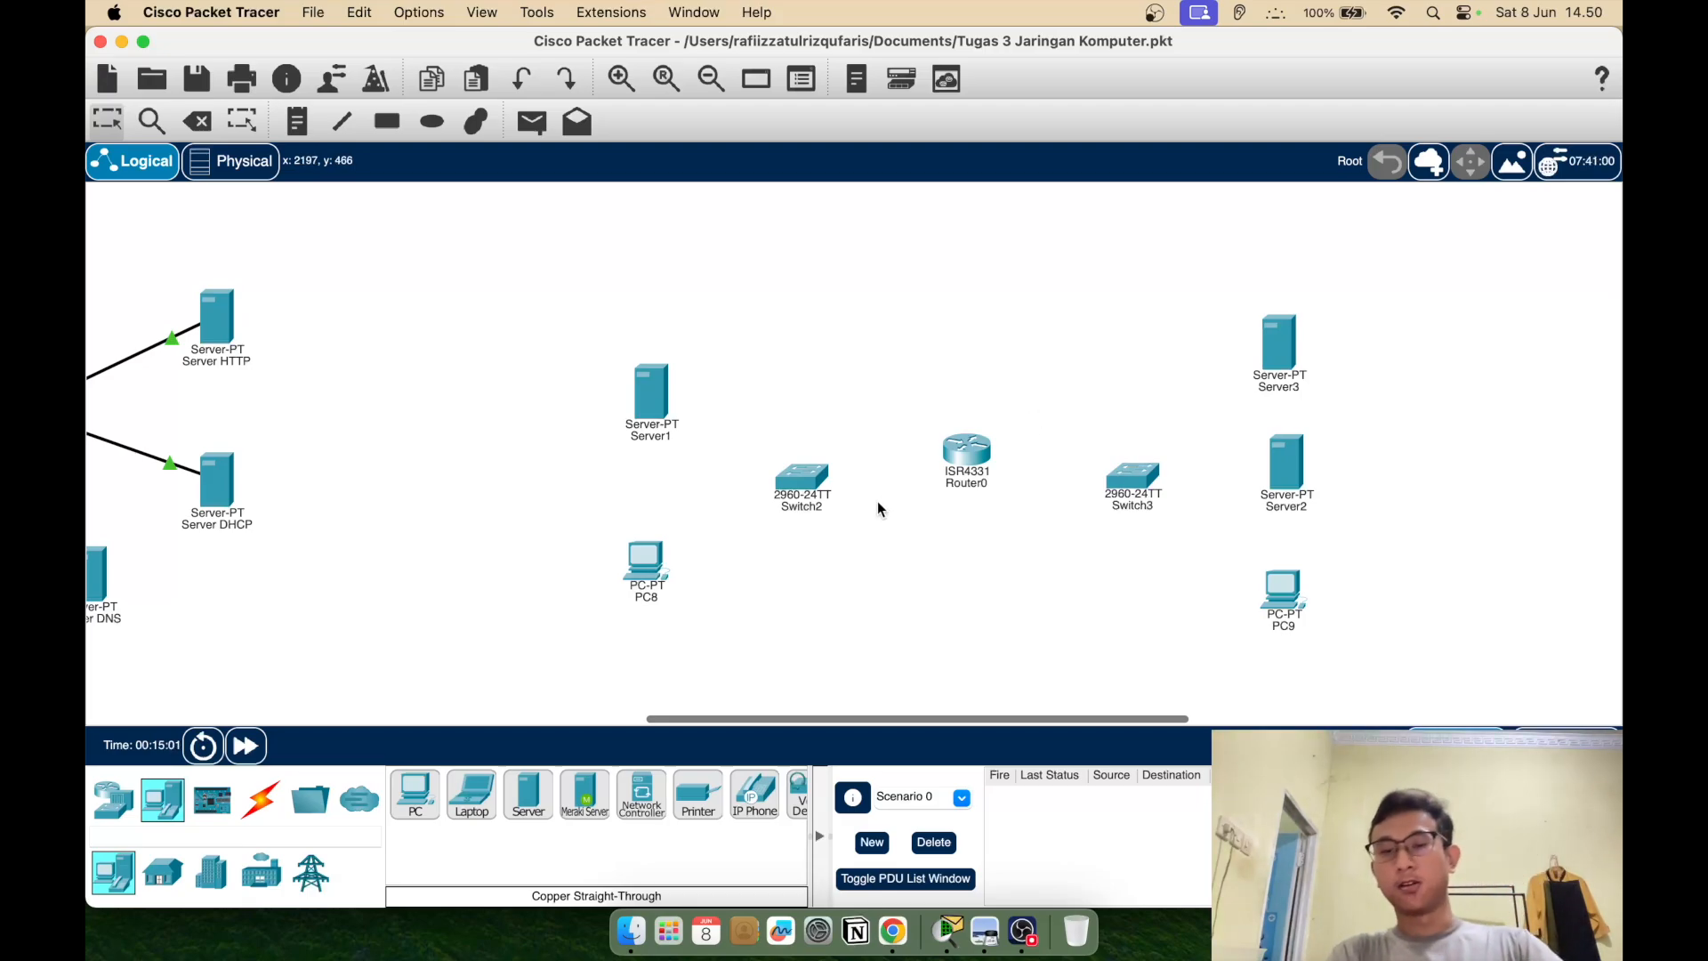
Connect PC8 and Server1 to Switch2 with copper straight-through cables between their FastEthernet ports
left_click(260, 805)
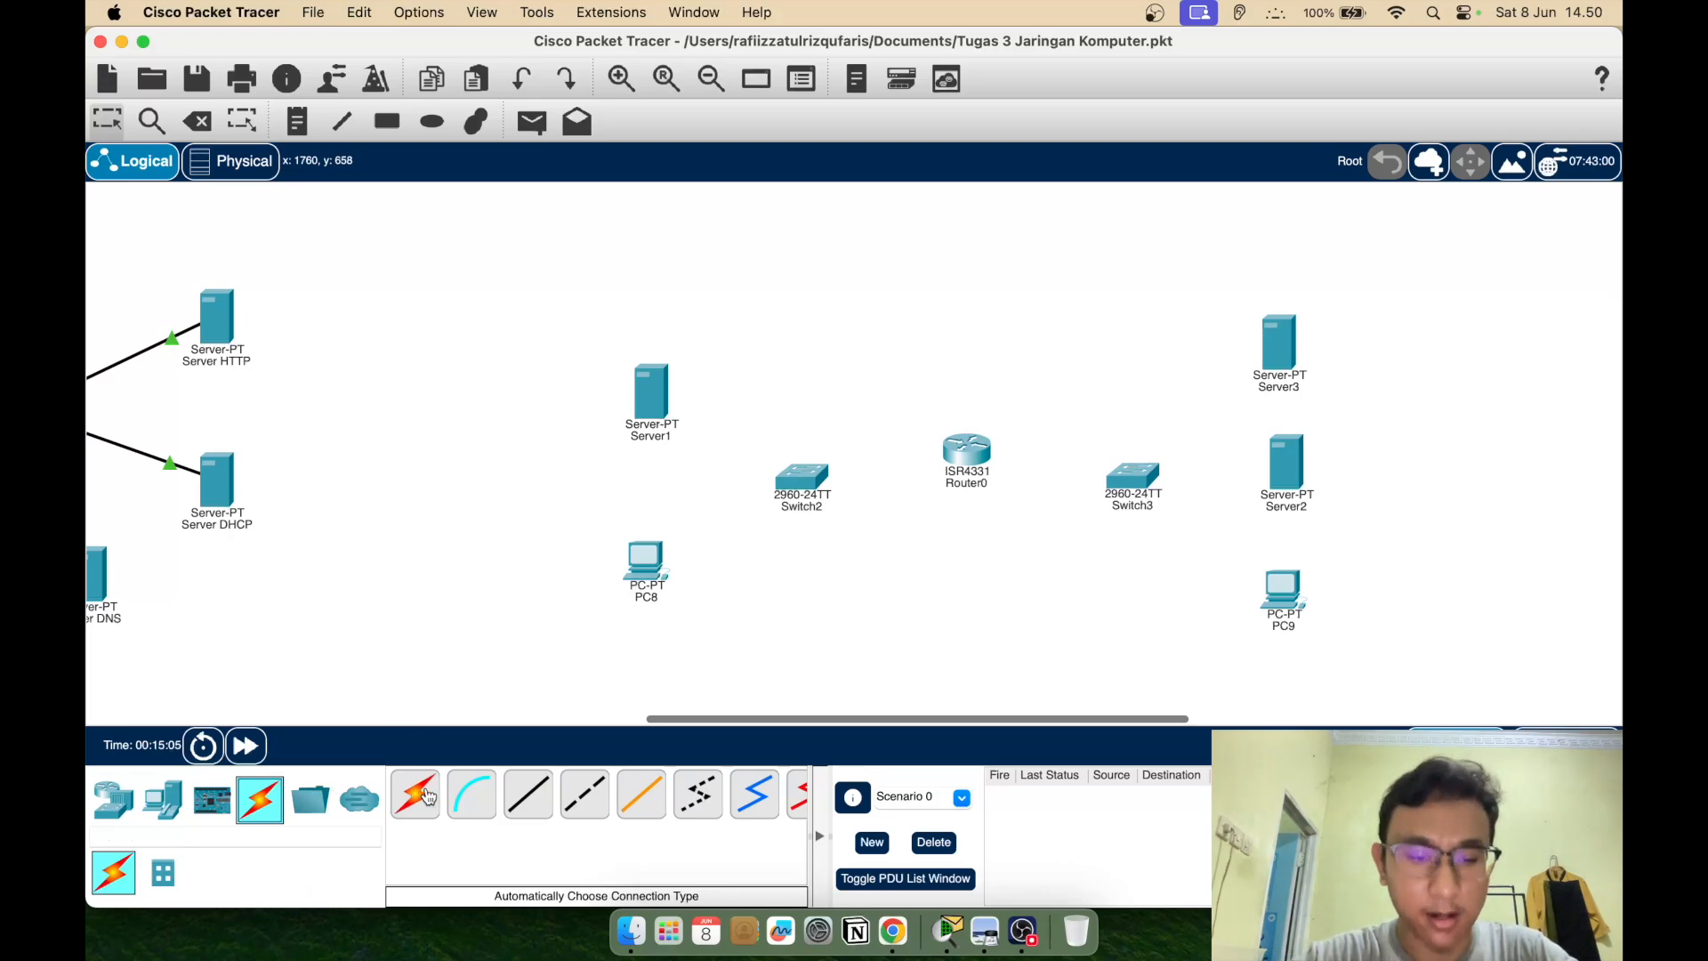
left_click(531, 794)
left_click(647, 561)
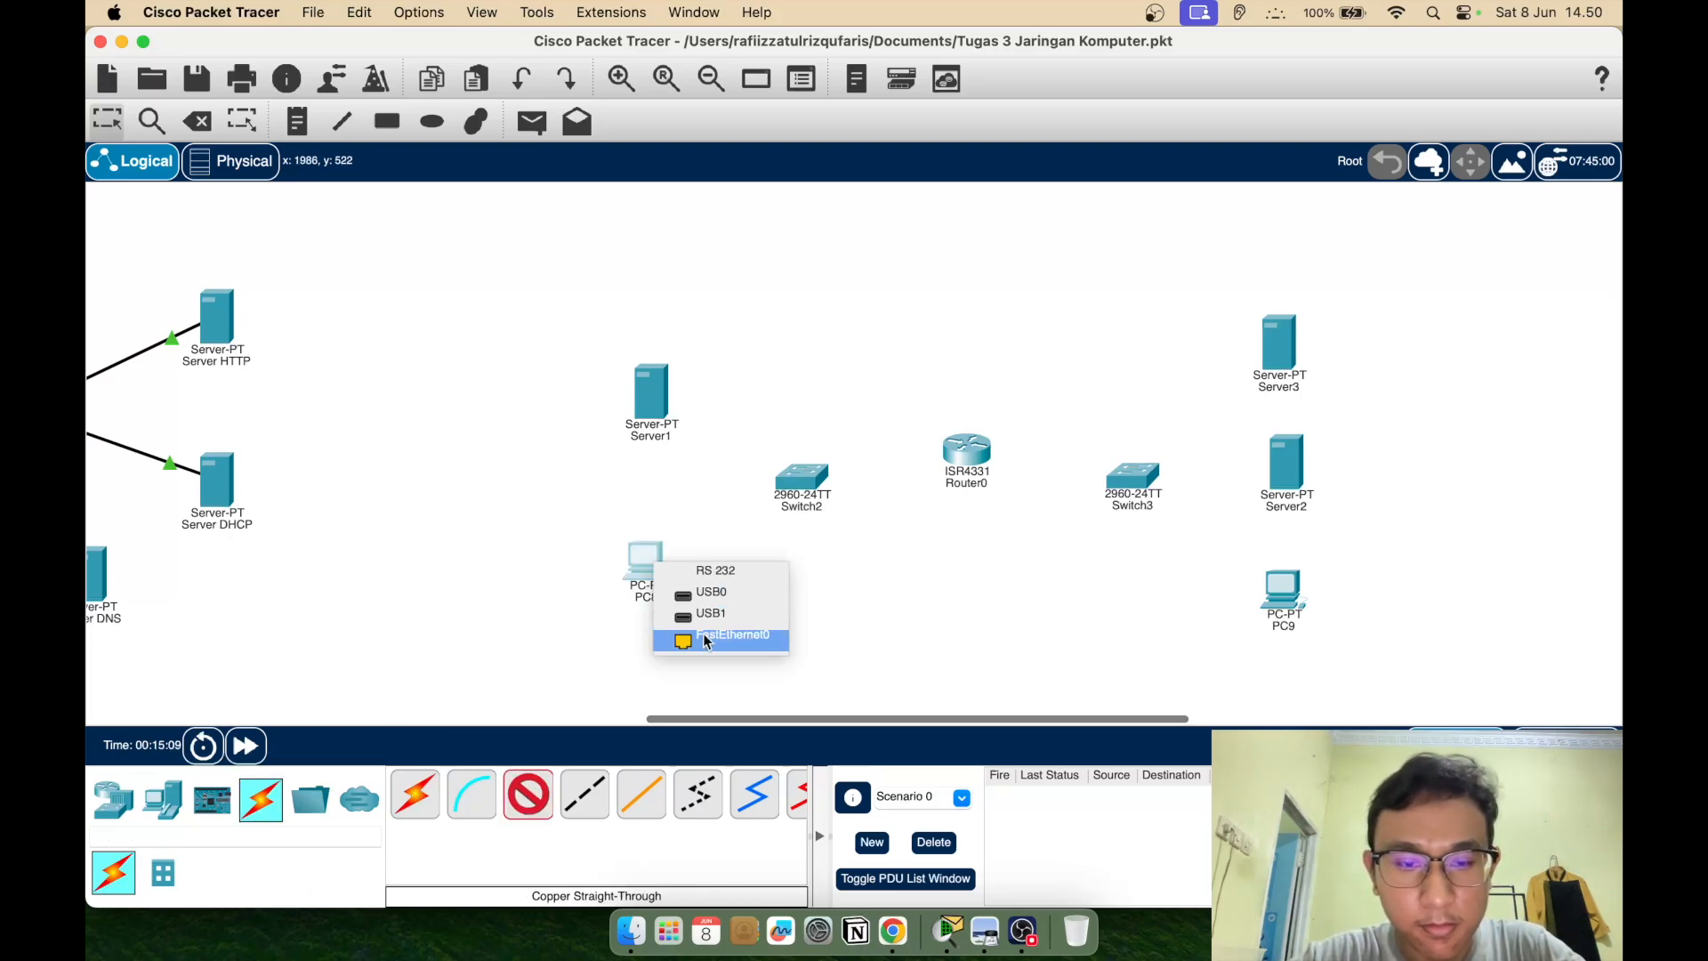
left_click(703, 620)
left_click(801, 478)
left_click(912, 63)
left_click(645, 378)
left_click(688, 412)
left_click(788, 480)
left_click(907, 64)
Connect Server3 and Server2 to Switch3 with copper straight-through cables
left_click(1279, 349)
left_click(1304, 361)
left_click(1136, 469)
left_click(1224, 64)
left_click(531, 802)
left_click(1281, 465)
left_click(1316, 488)
left_click(1138, 477)
left_click(1175, 365)
Connect PC9 to Switch3 with a copper straight-through cable
left_click(529, 794)
left_click(1277, 583)
left_click(1311, 603)
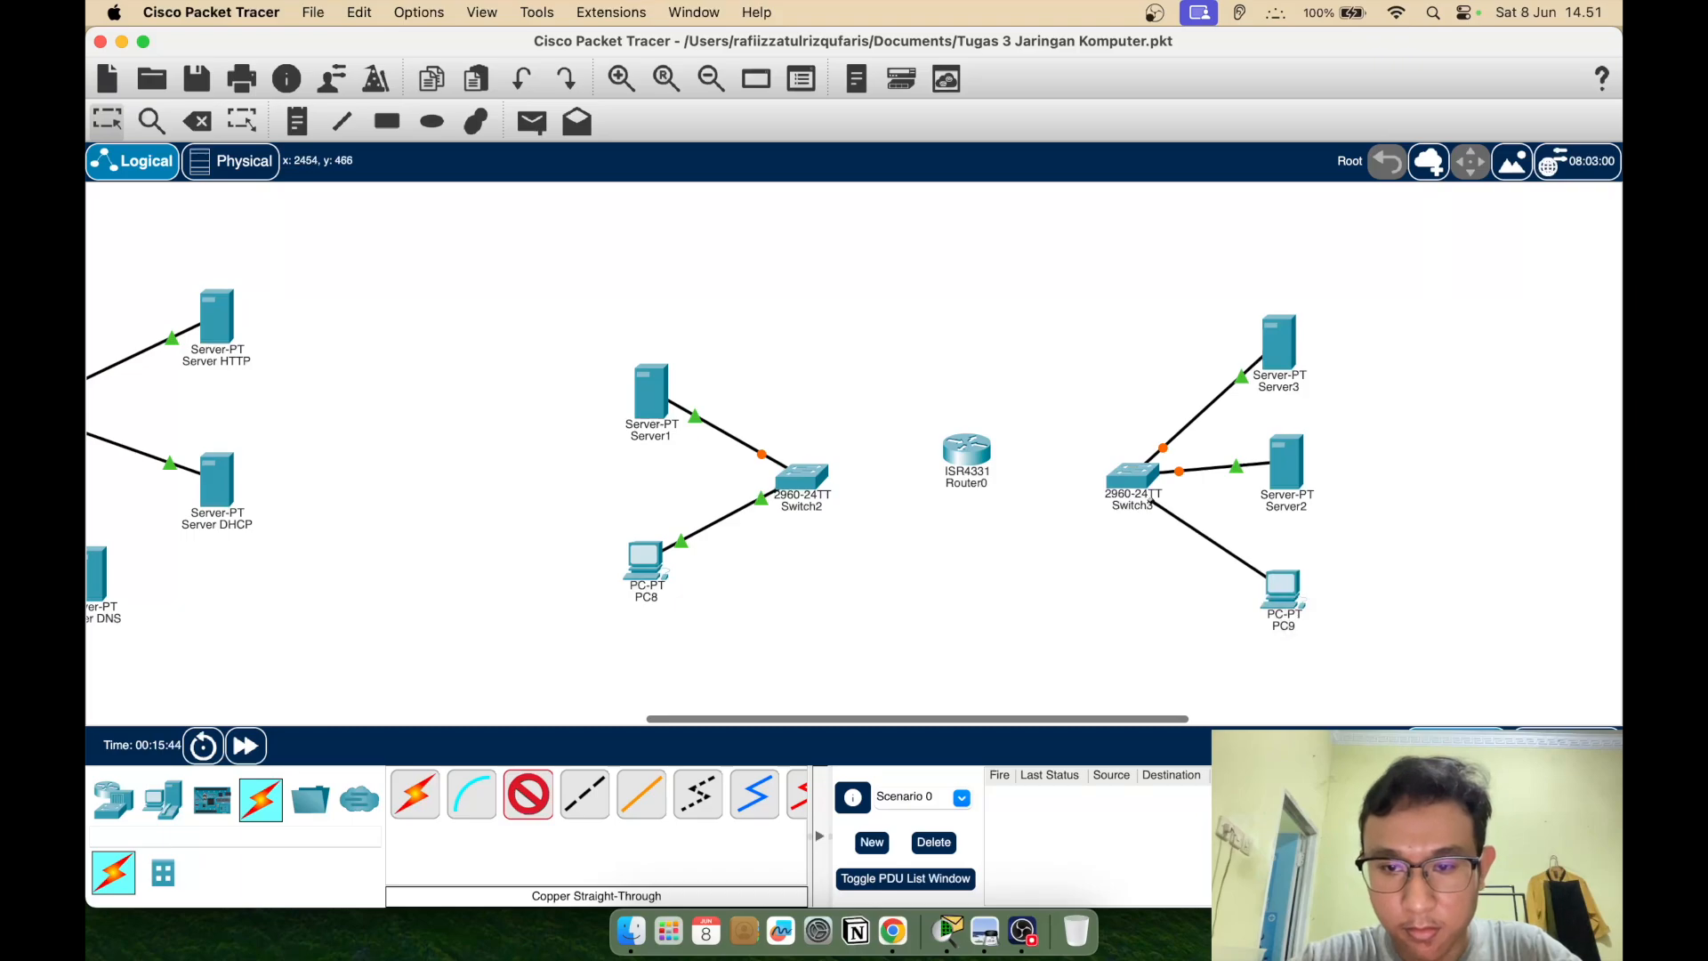
left_click(1138, 472)
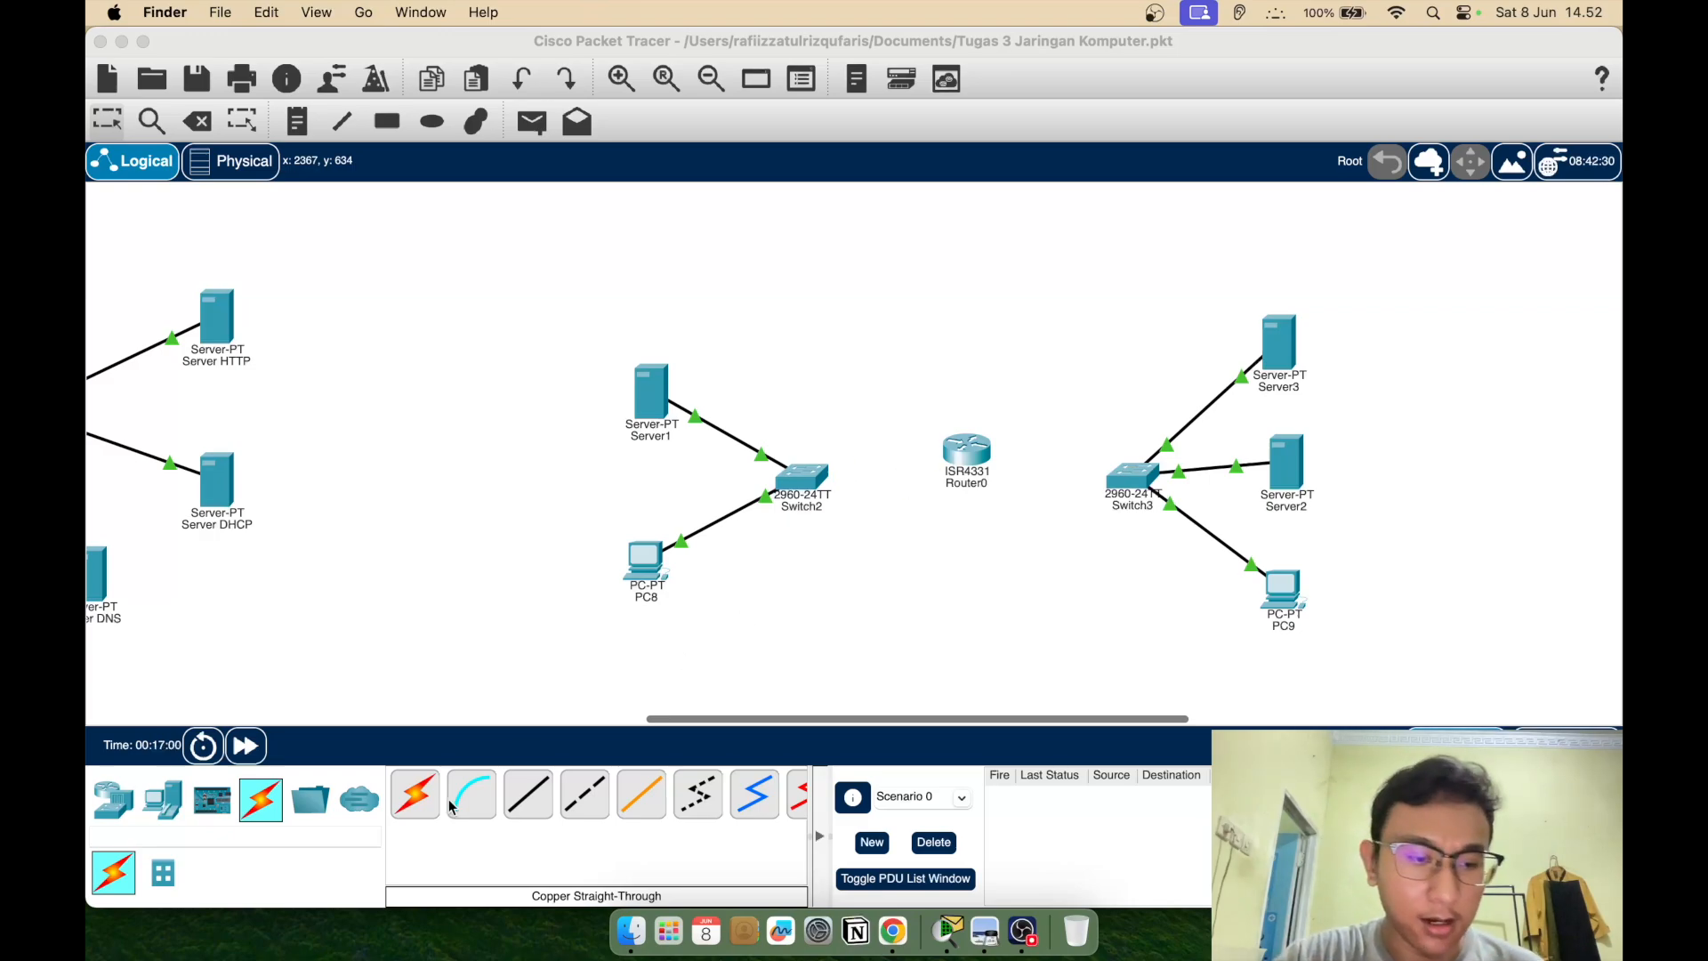
Connect Switch2's FastEthernet0/3 port to Router0's GigabitEthernet0/0/0 port with a copper straight-through cable
left_click(528, 801)
left_click(528, 801)
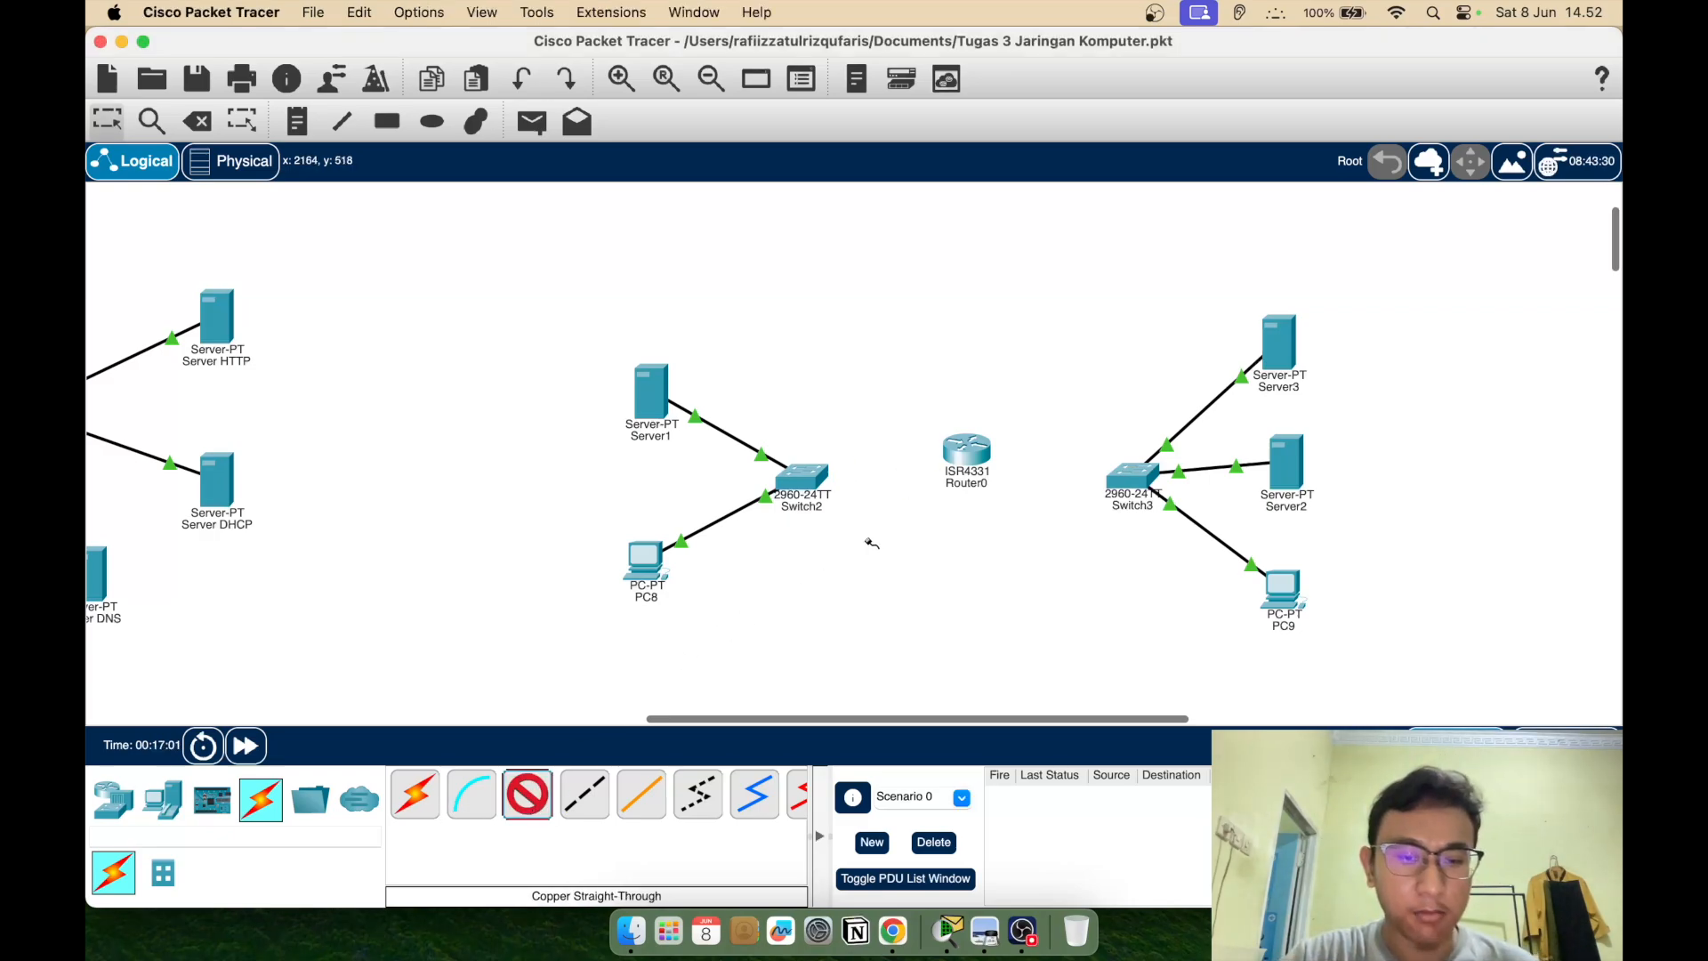
left_click(811, 484)
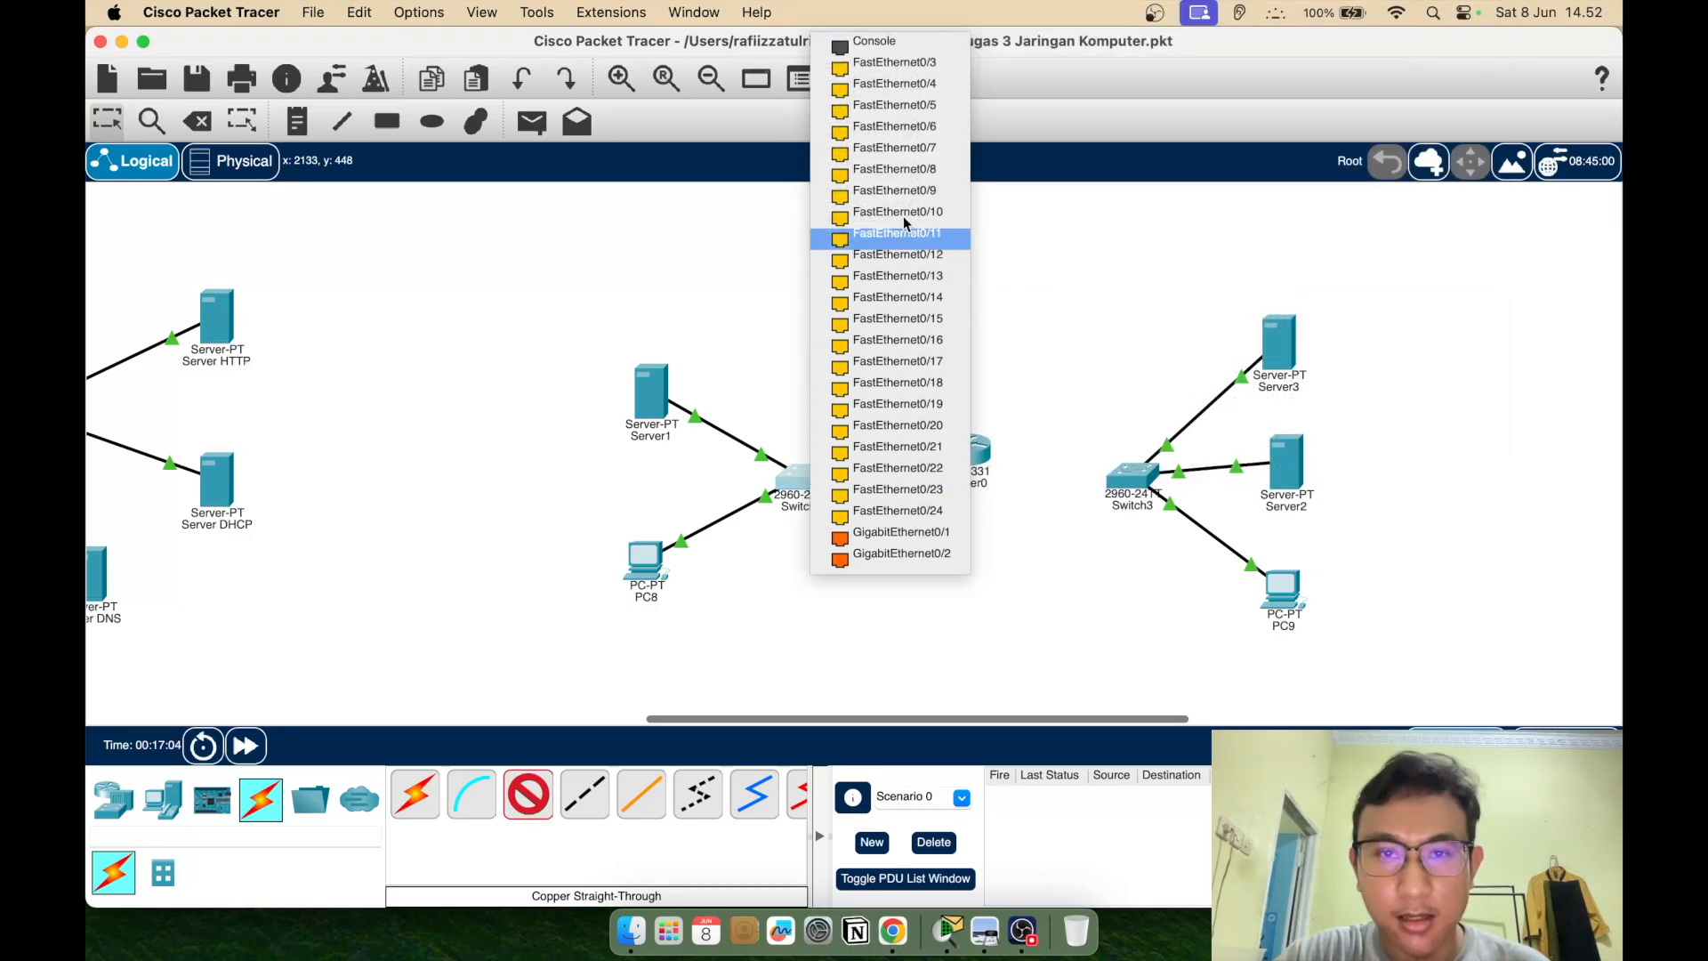
left_click(900, 64)
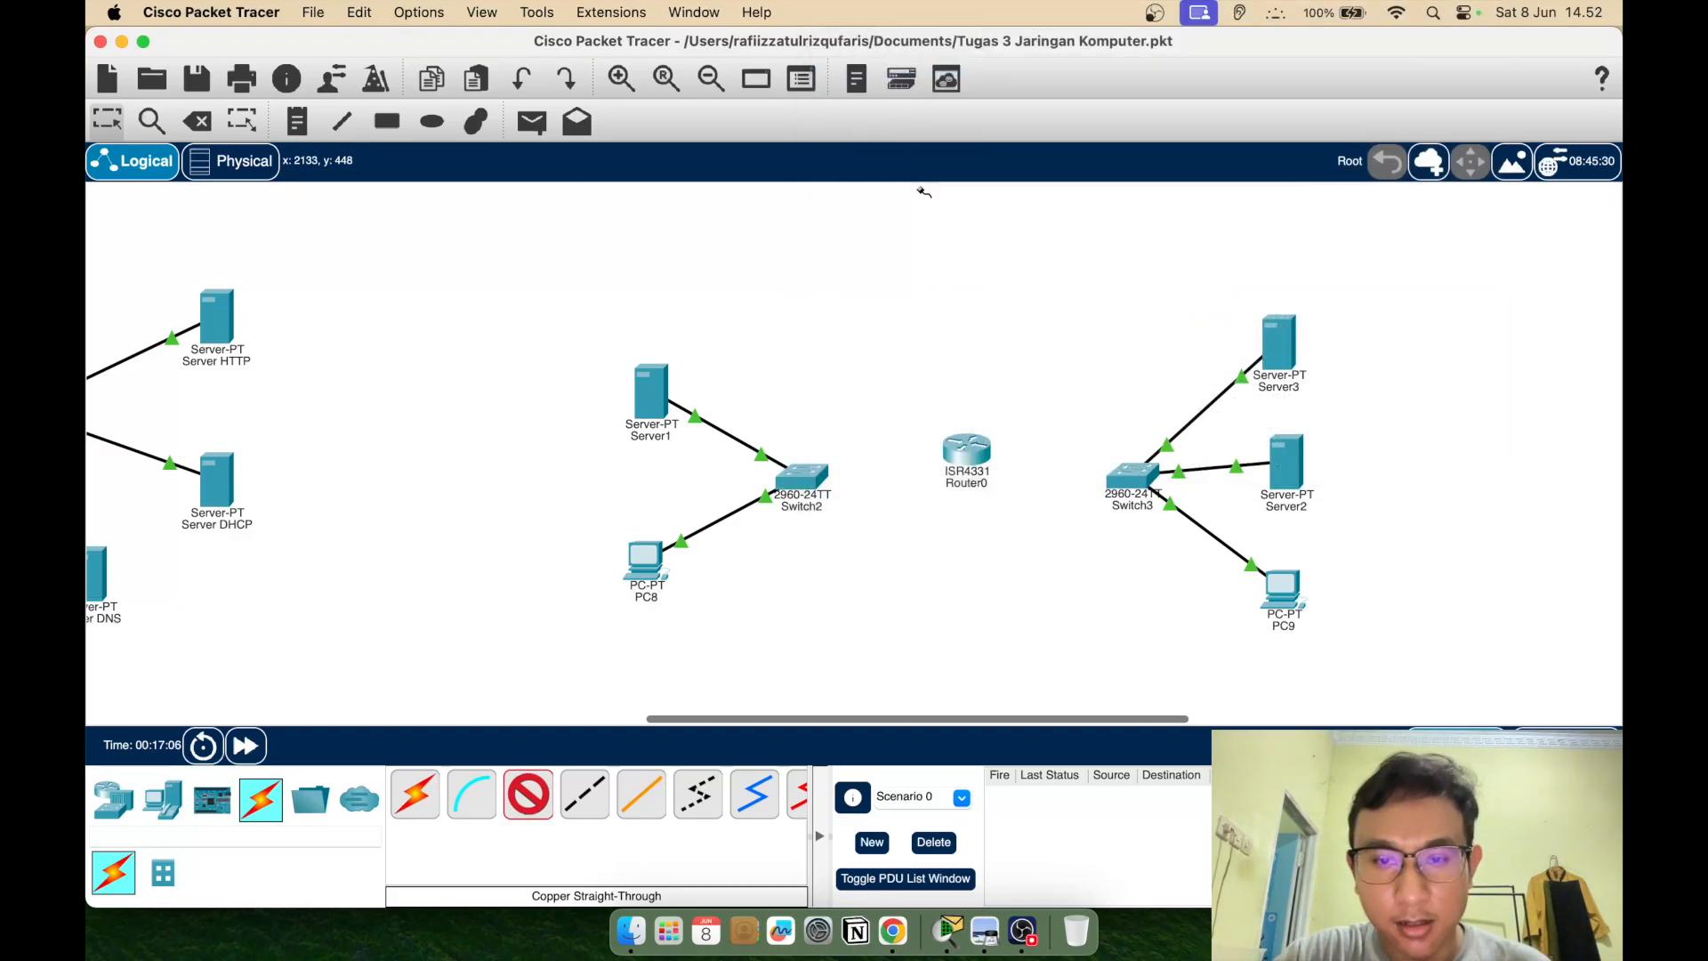
left_click(963, 453)
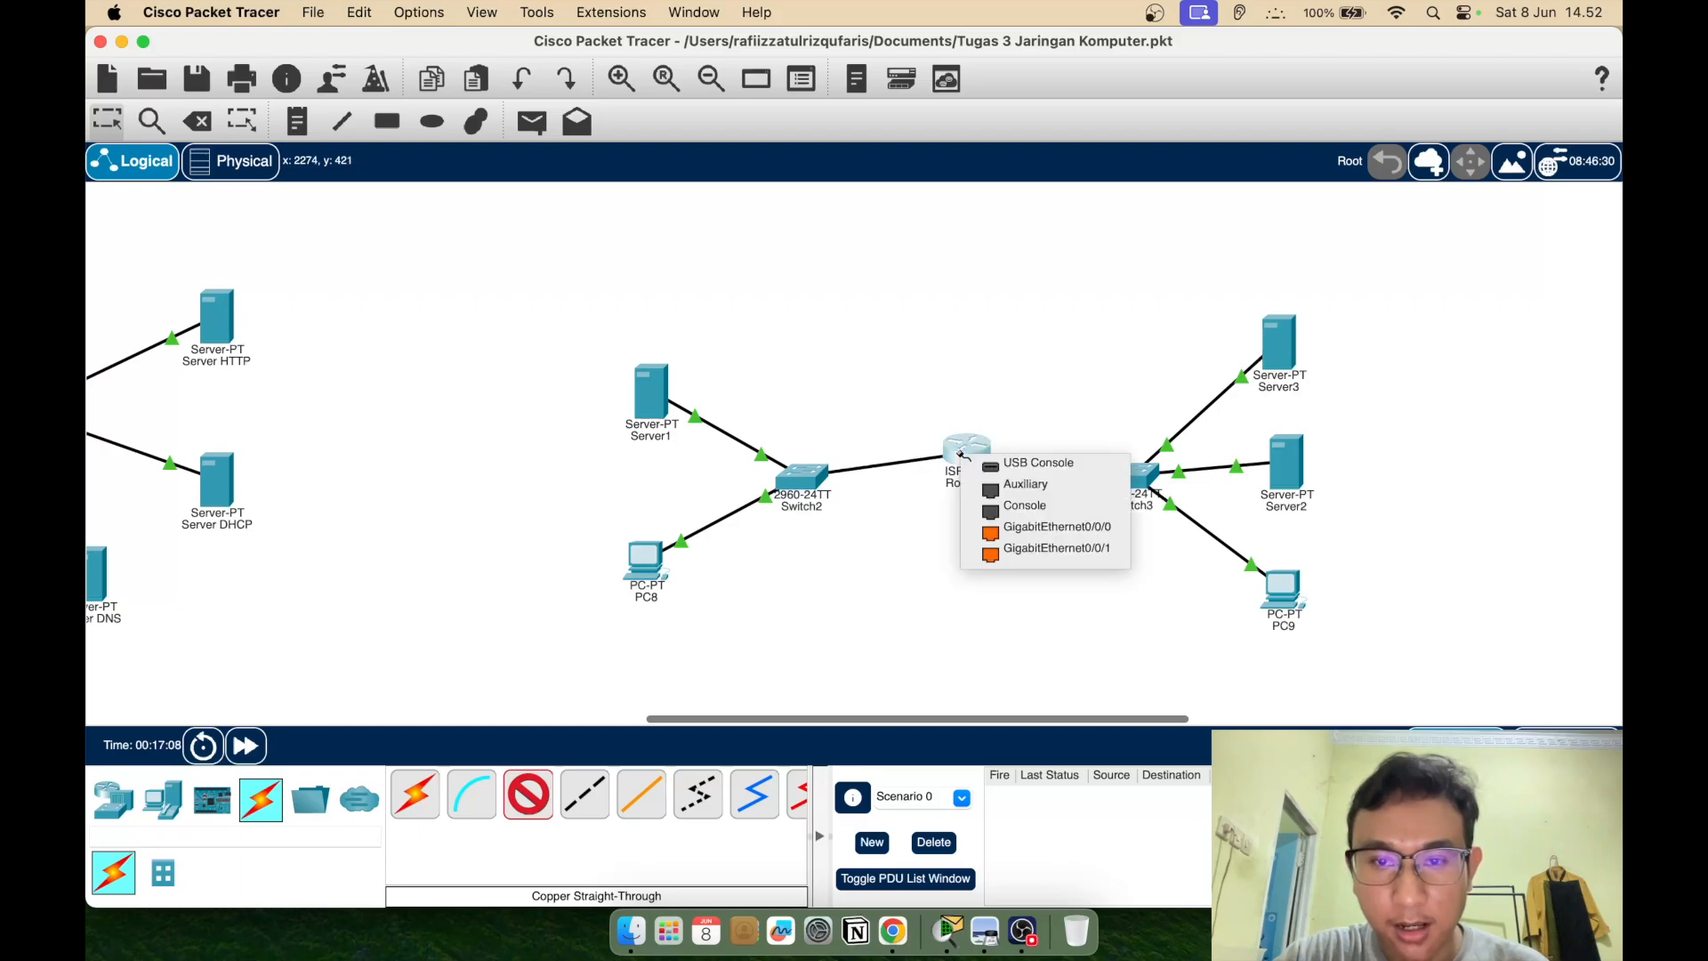
left_click(1002, 532)
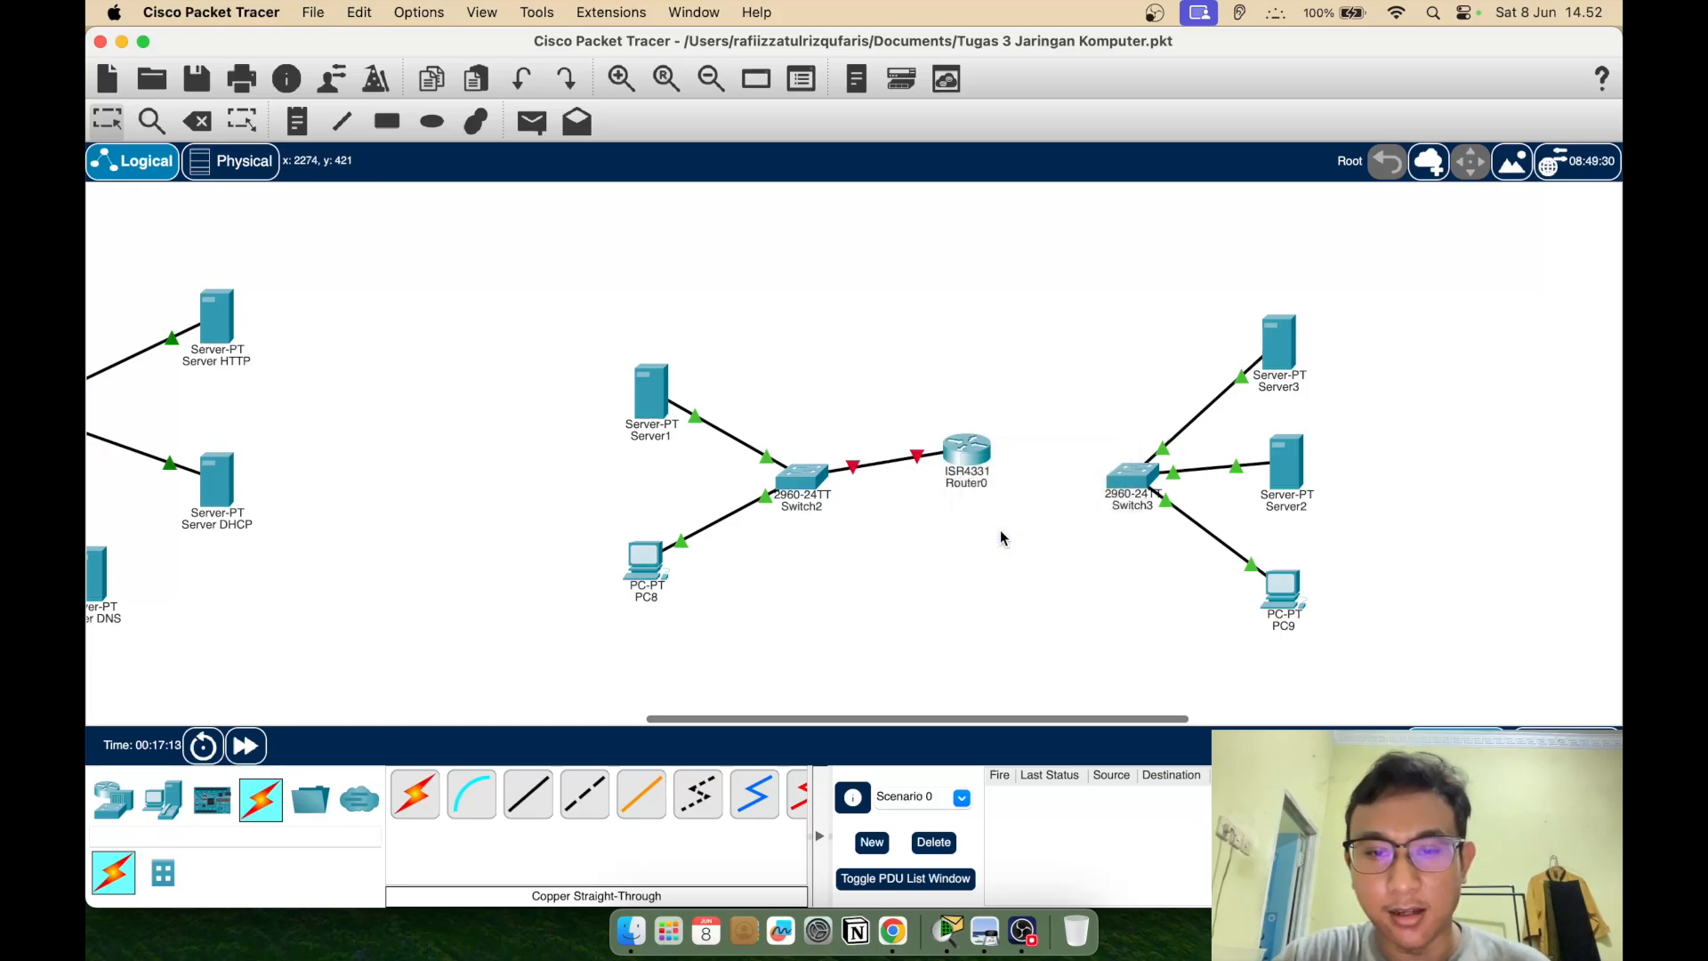
Connect Switch3 to Router0's GigabitEthernet0/0/1 port with a copper straight-through cable
left_click(541, 794)
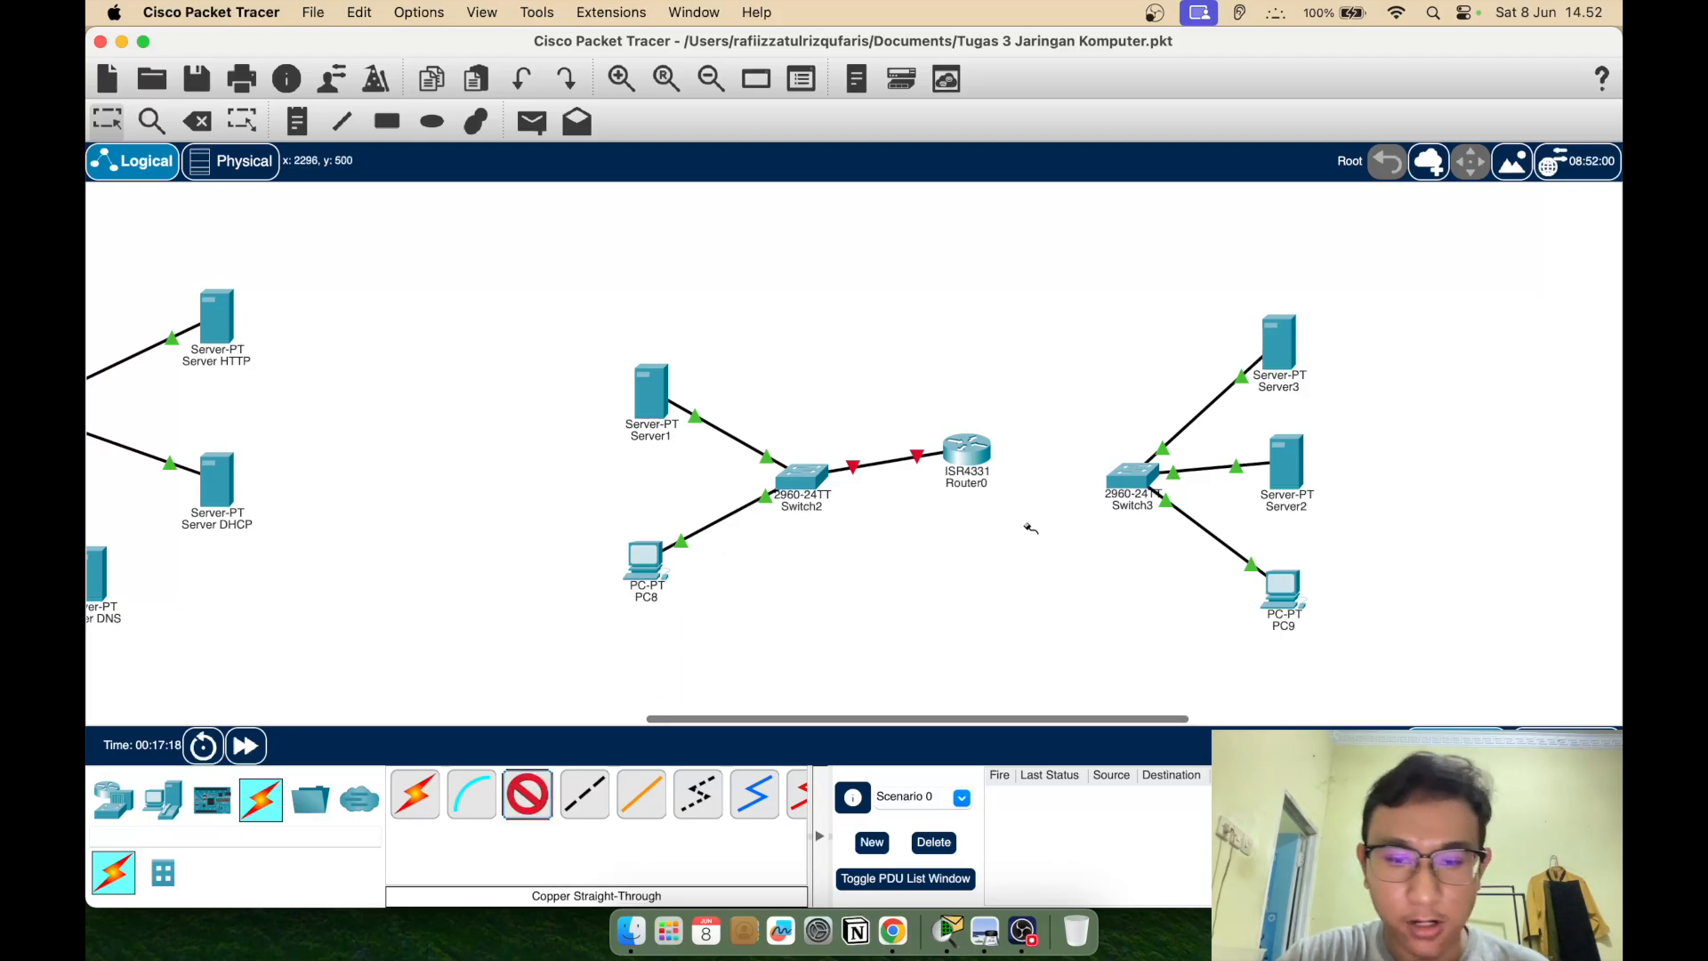
left_click(1133, 483)
left_click(1214, 61)
left_click(968, 449)
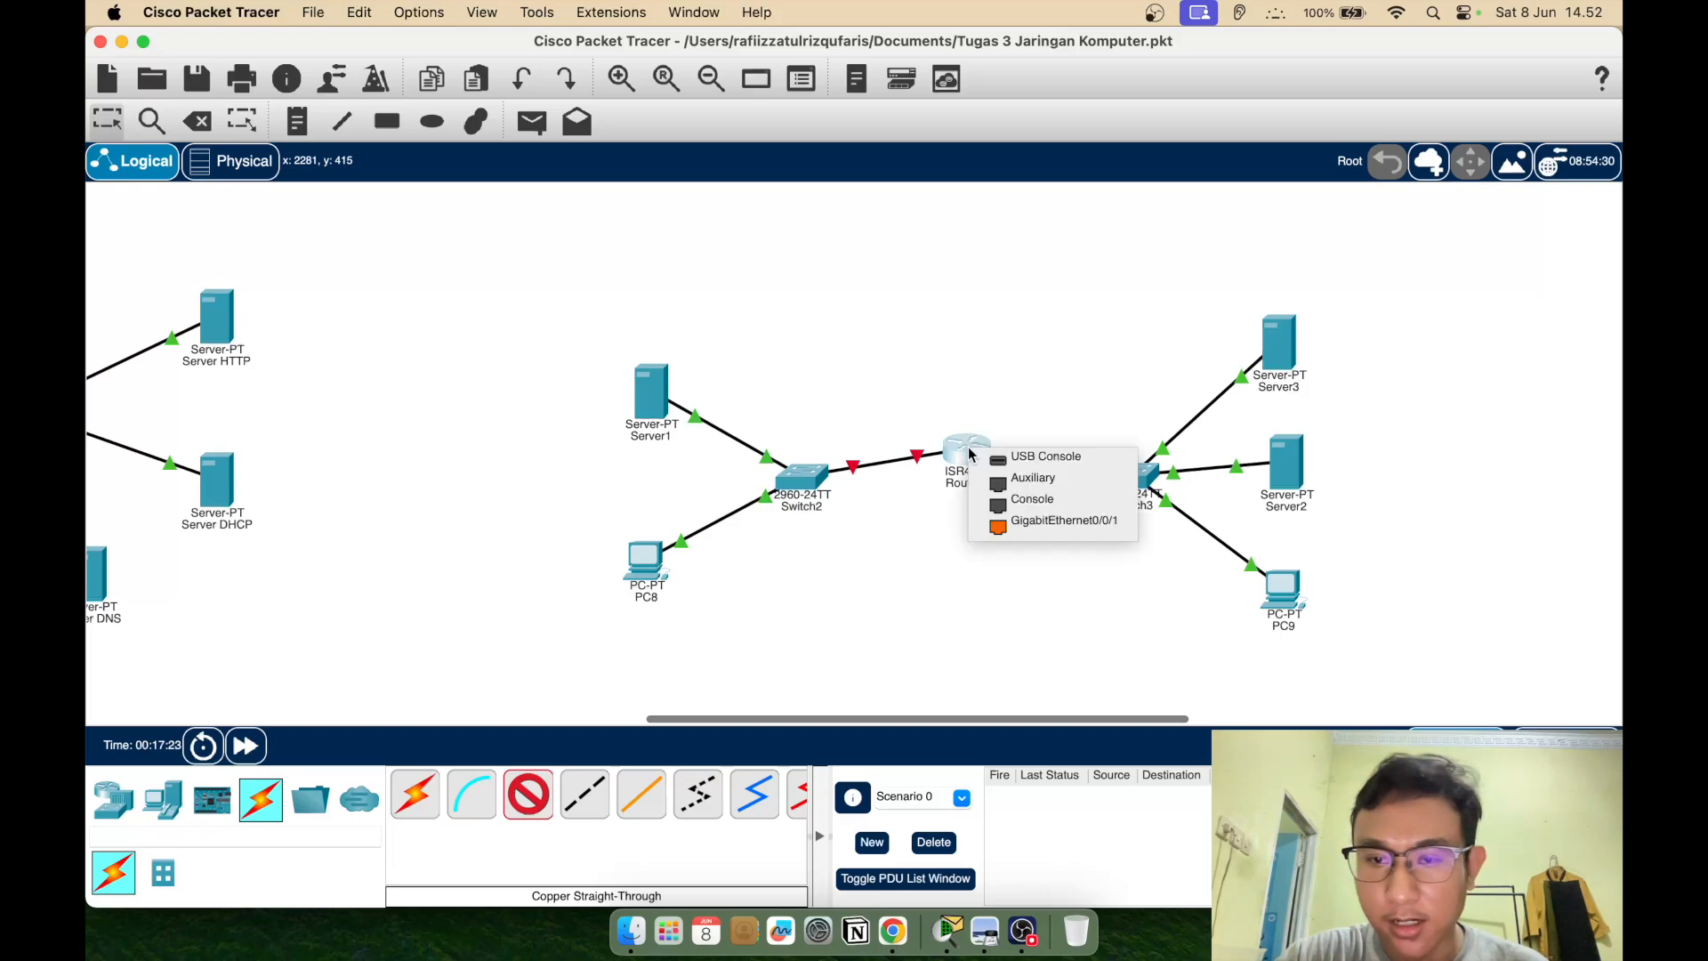
left_click(1038, 532)
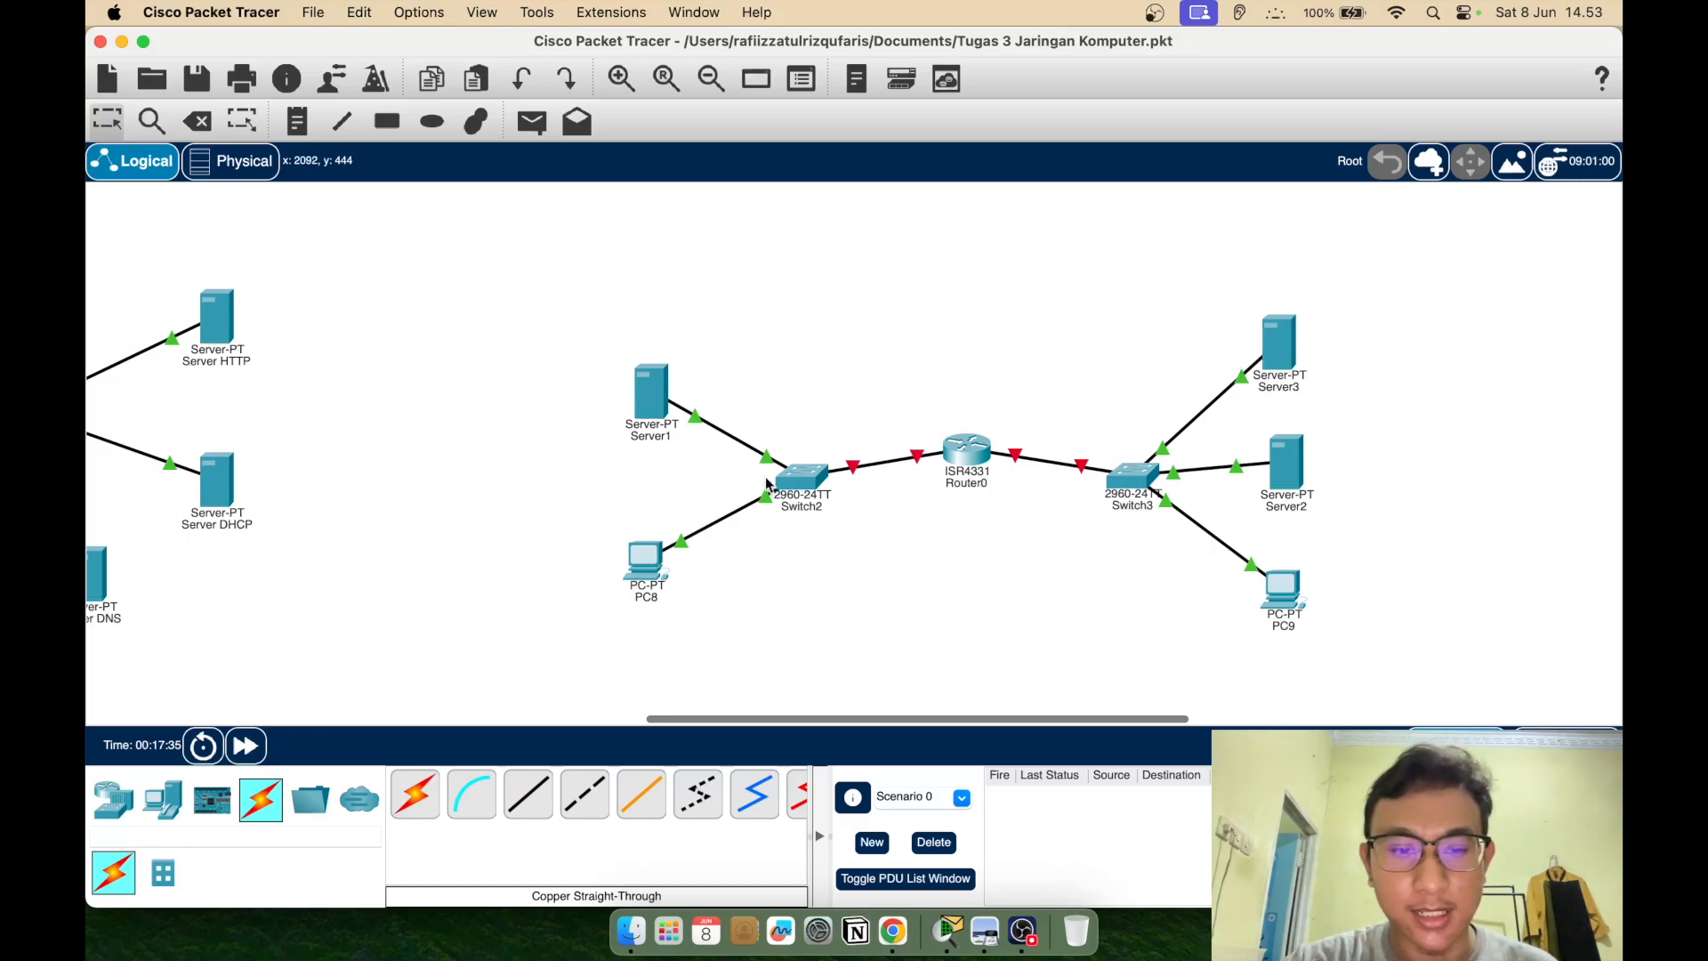
Change Server1's display name to "Server pendilkom.com" and close its configuration window
left_click(655, 410)
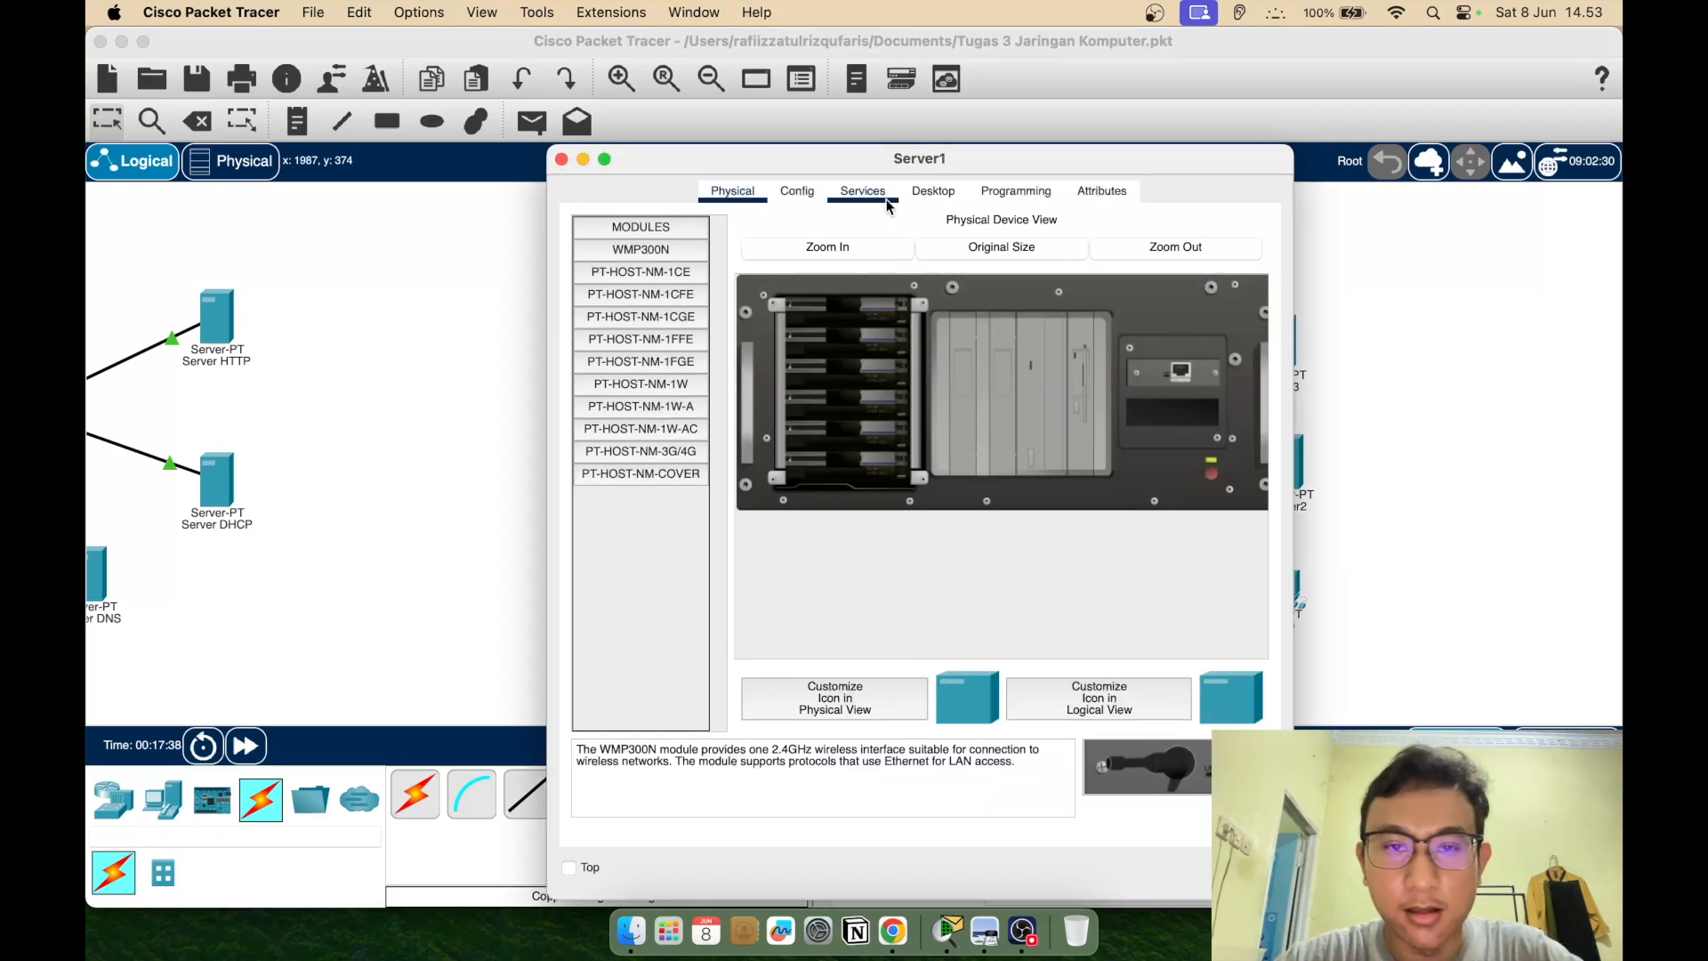
left_click(812, 205)
key("BackSpace")
type("pendilkom")
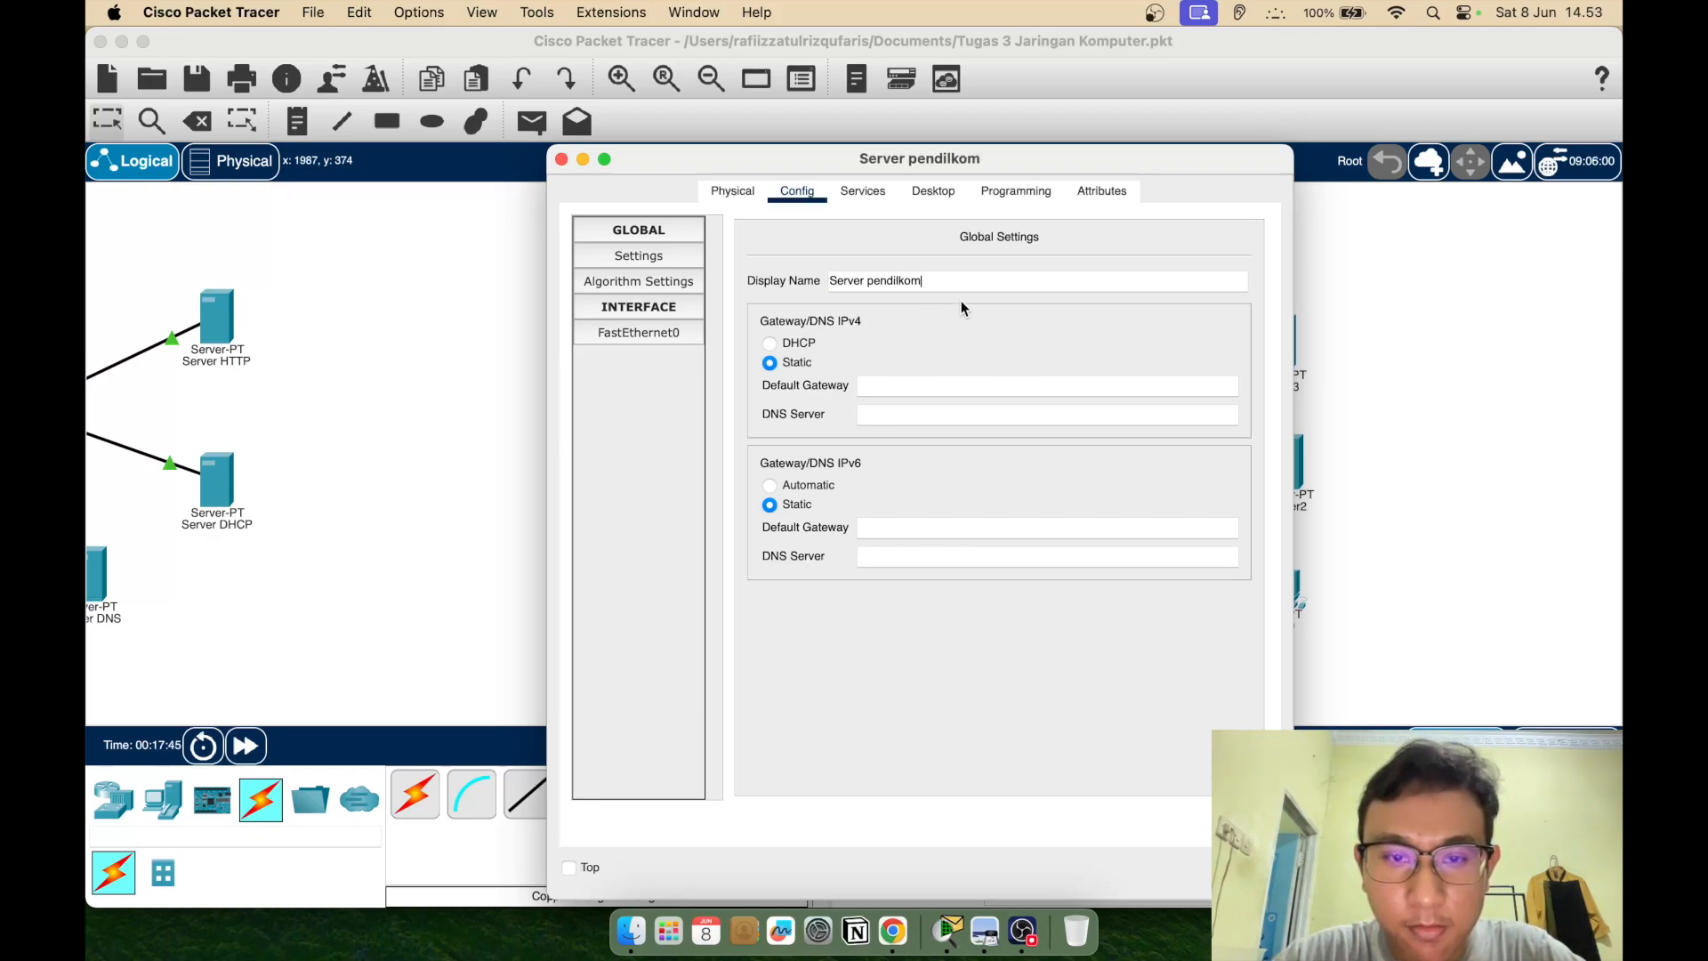
type(".com")
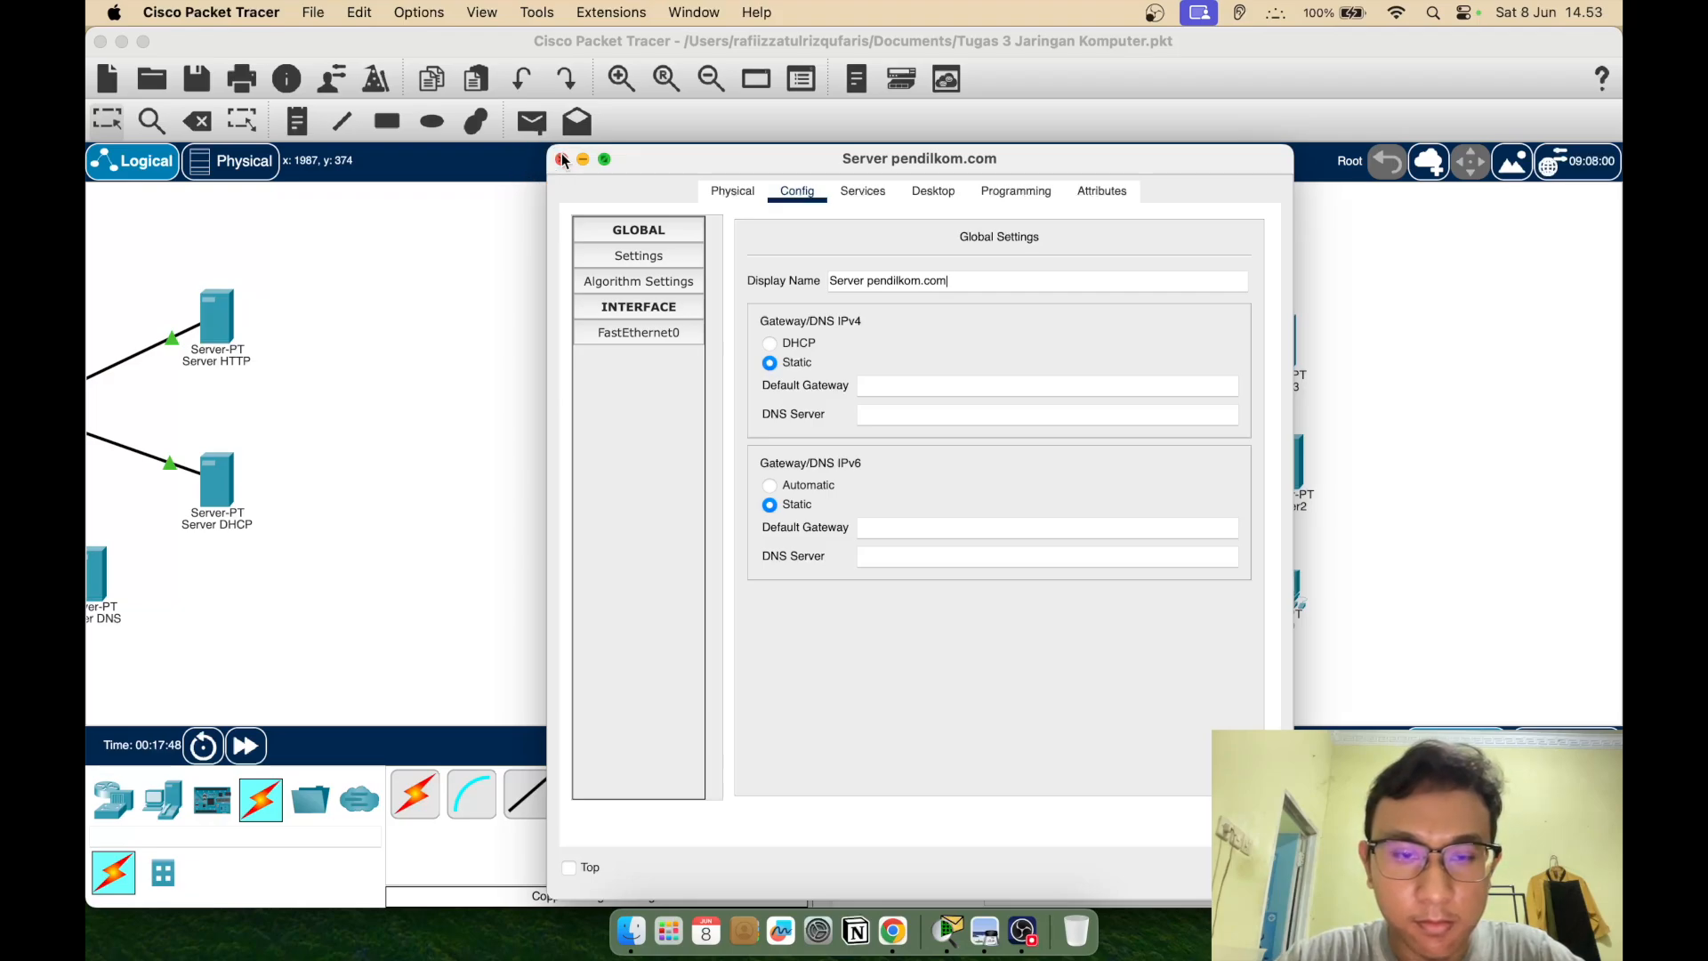
left_click(560, 160)
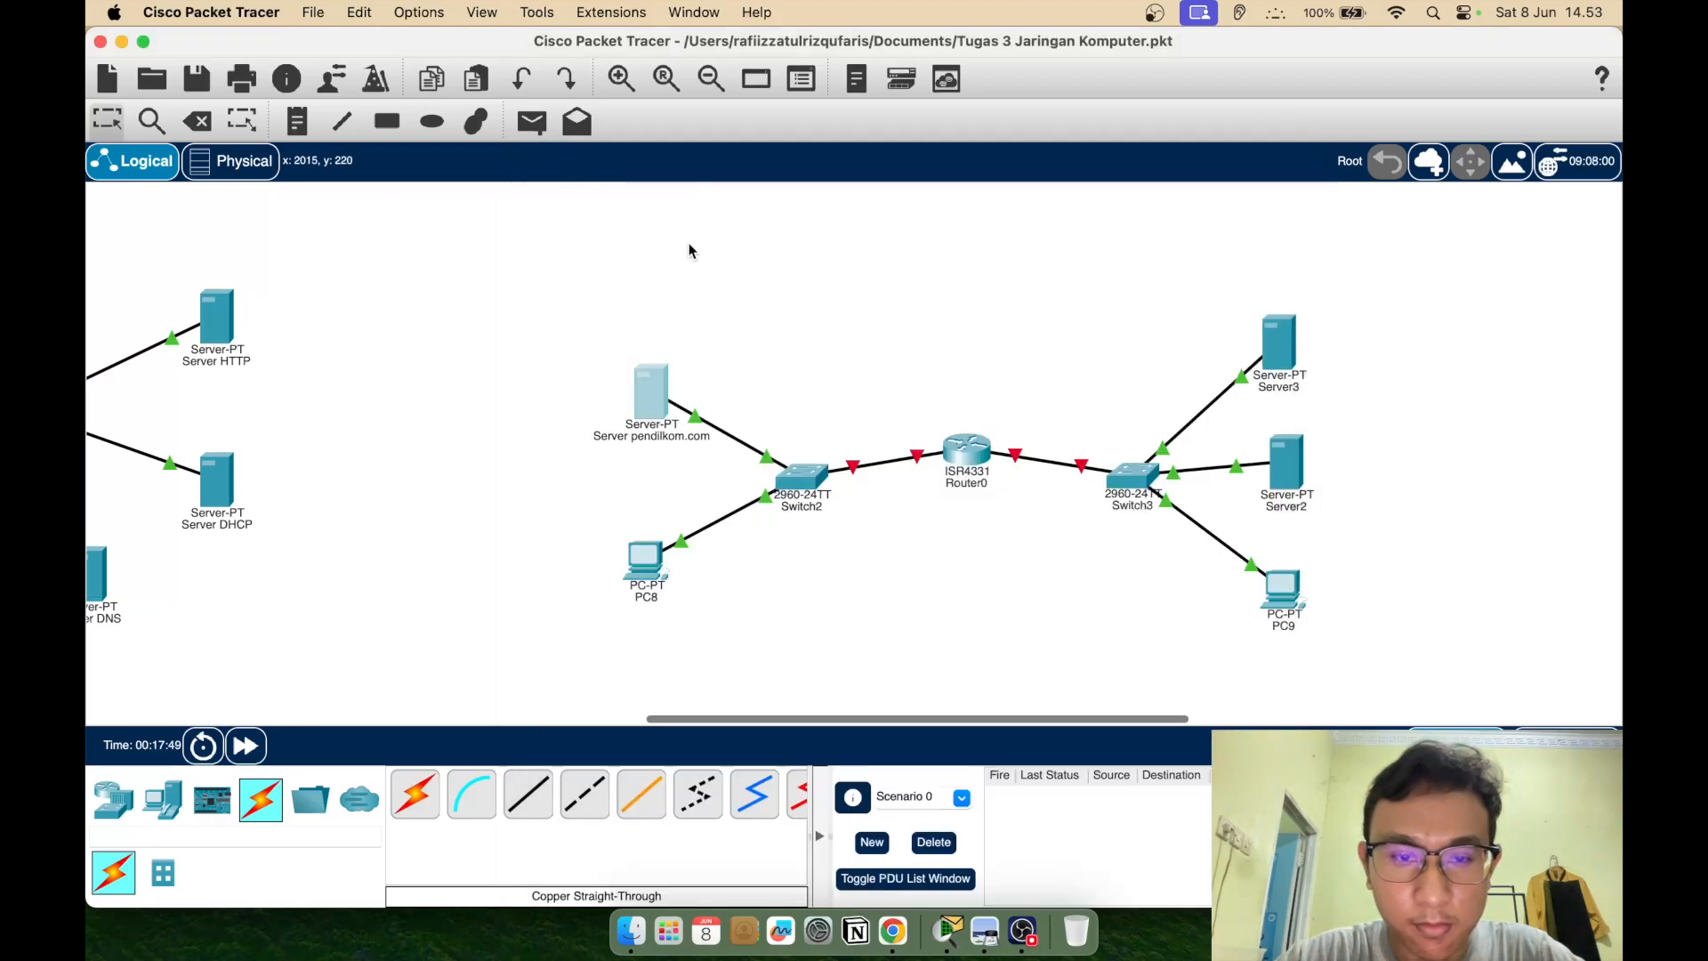
Change Server3's display name to "Server ilkom.com" and close its configuration window
left_click(1278, 360)
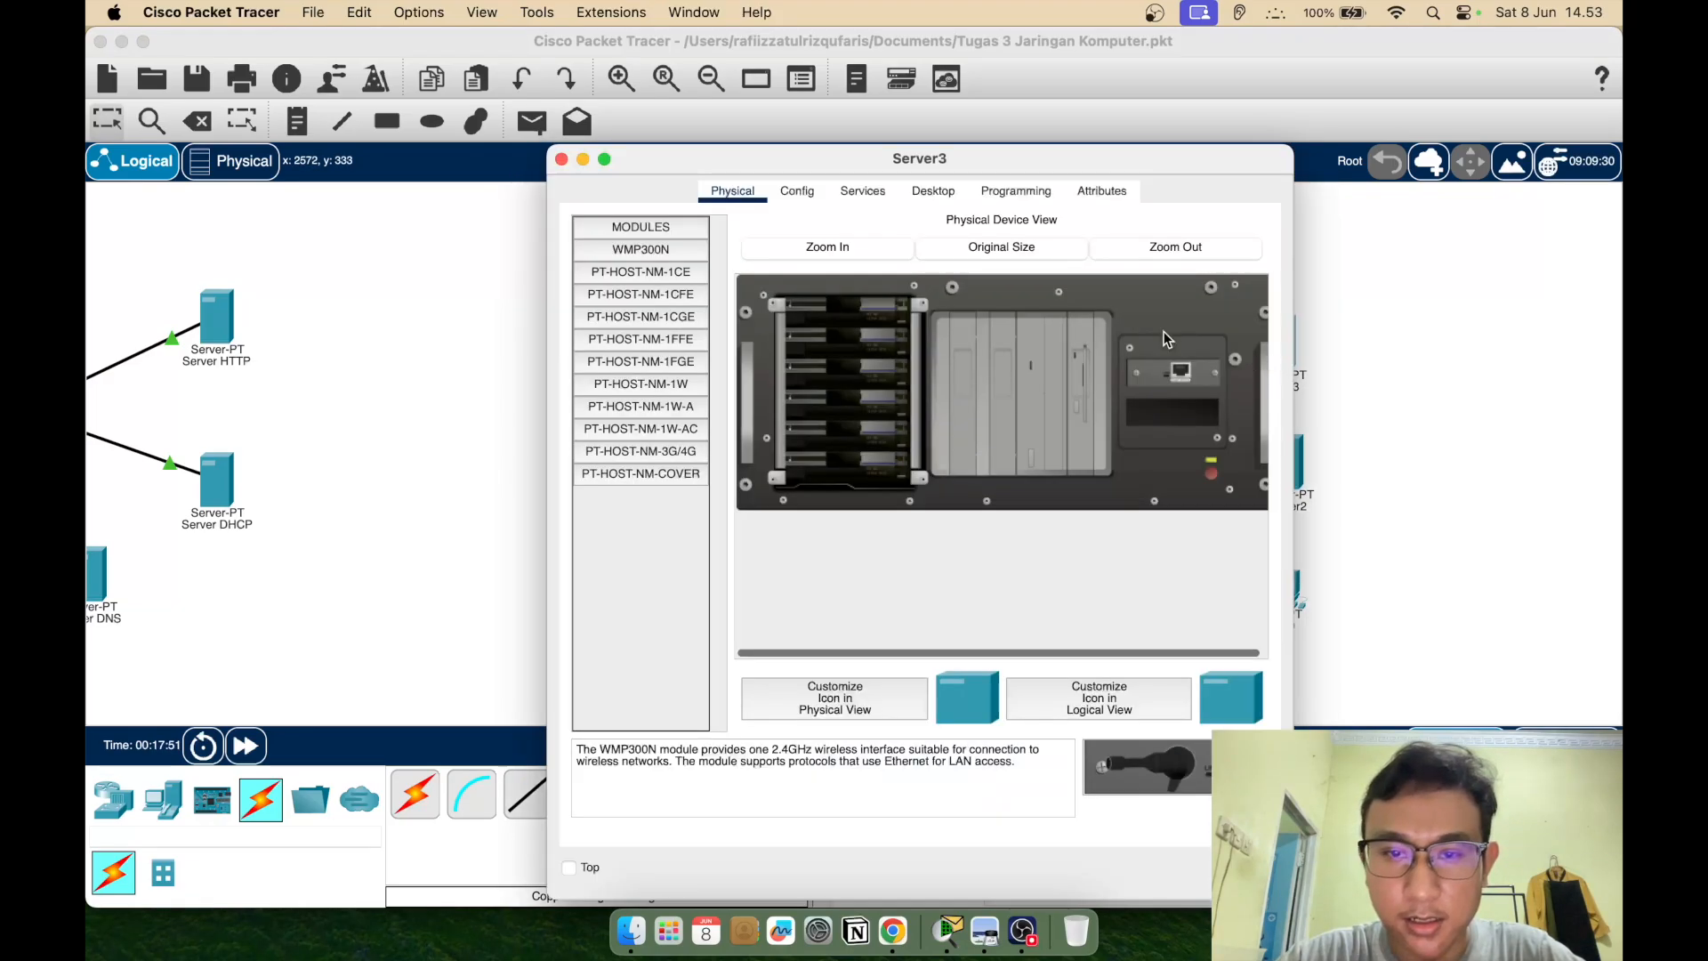
left_click(798, 190)
left_click(896, 281)
key("BackSpace")
type("ilkom.com")
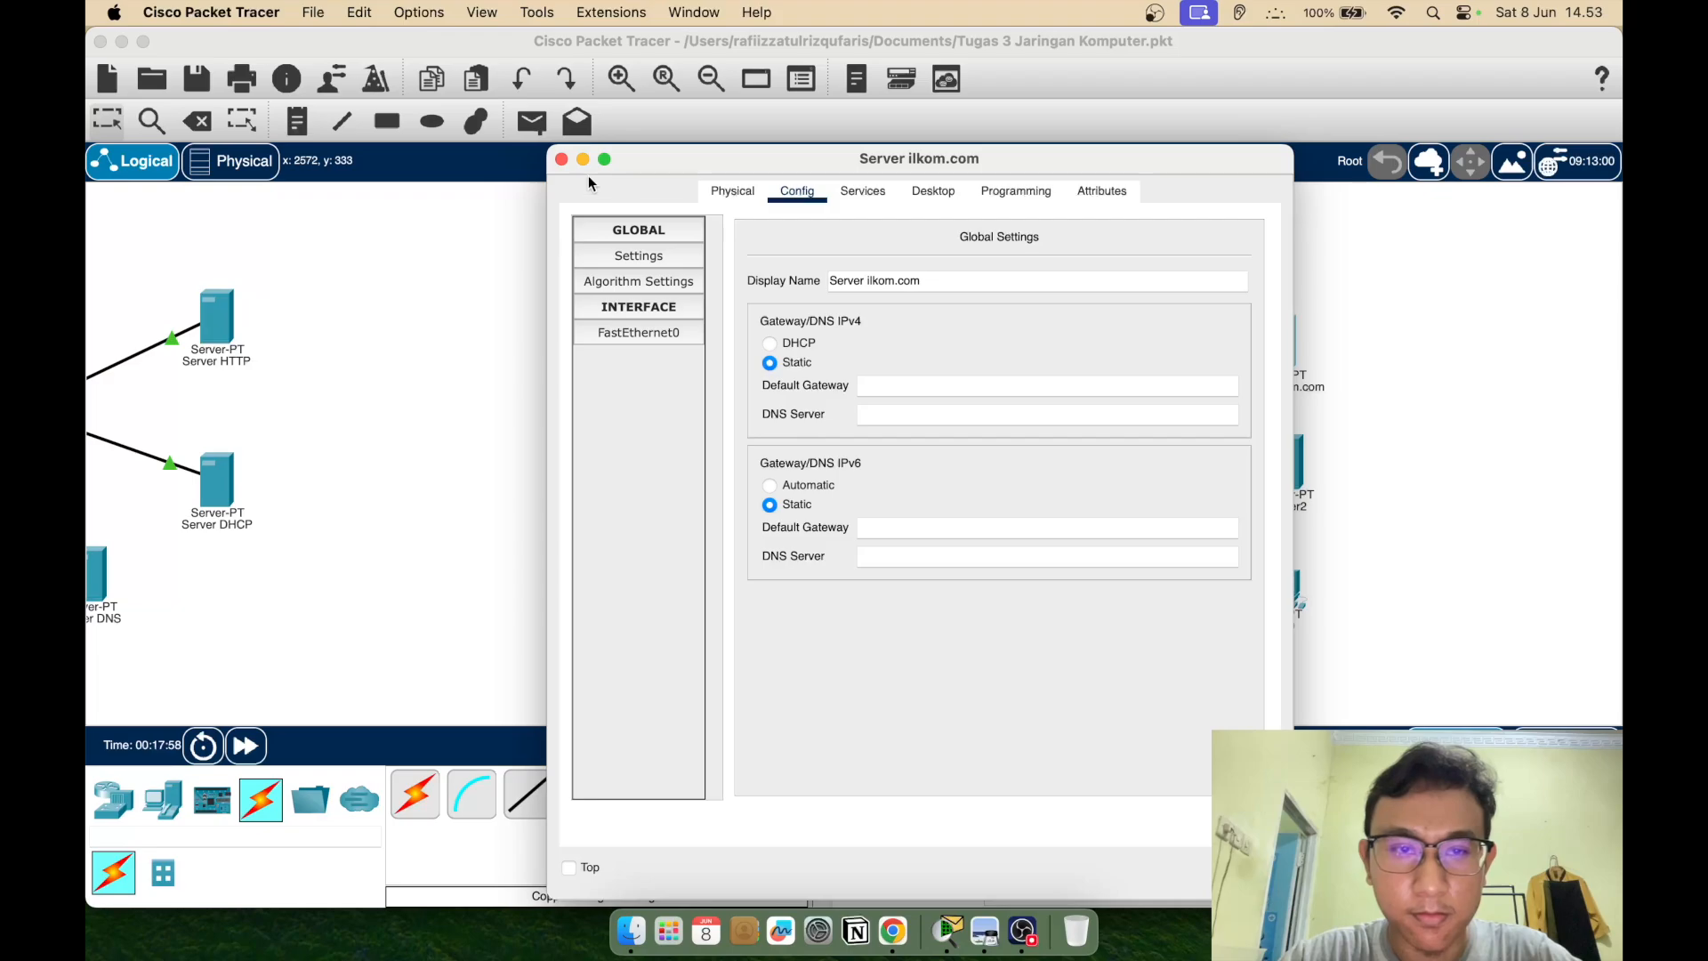
left_click(561, 160)
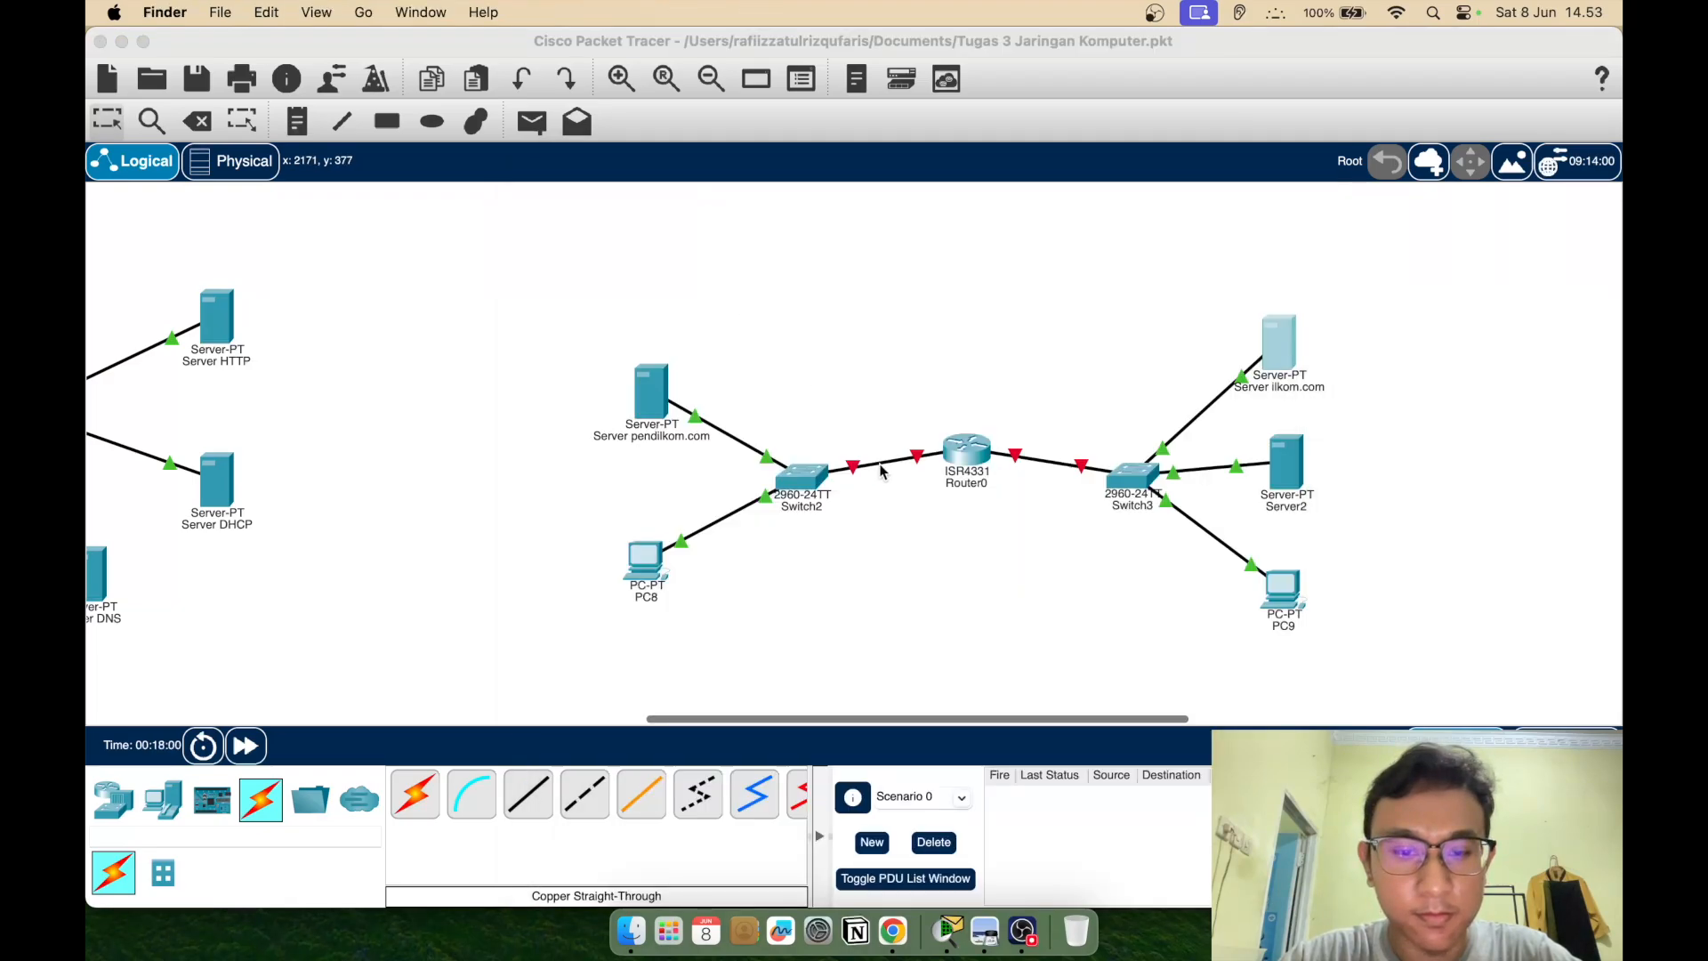
Check the device names and layout in task 4's topology picture in Chrome, and return to Cisco Packet Tracer
left_click(892, 931)
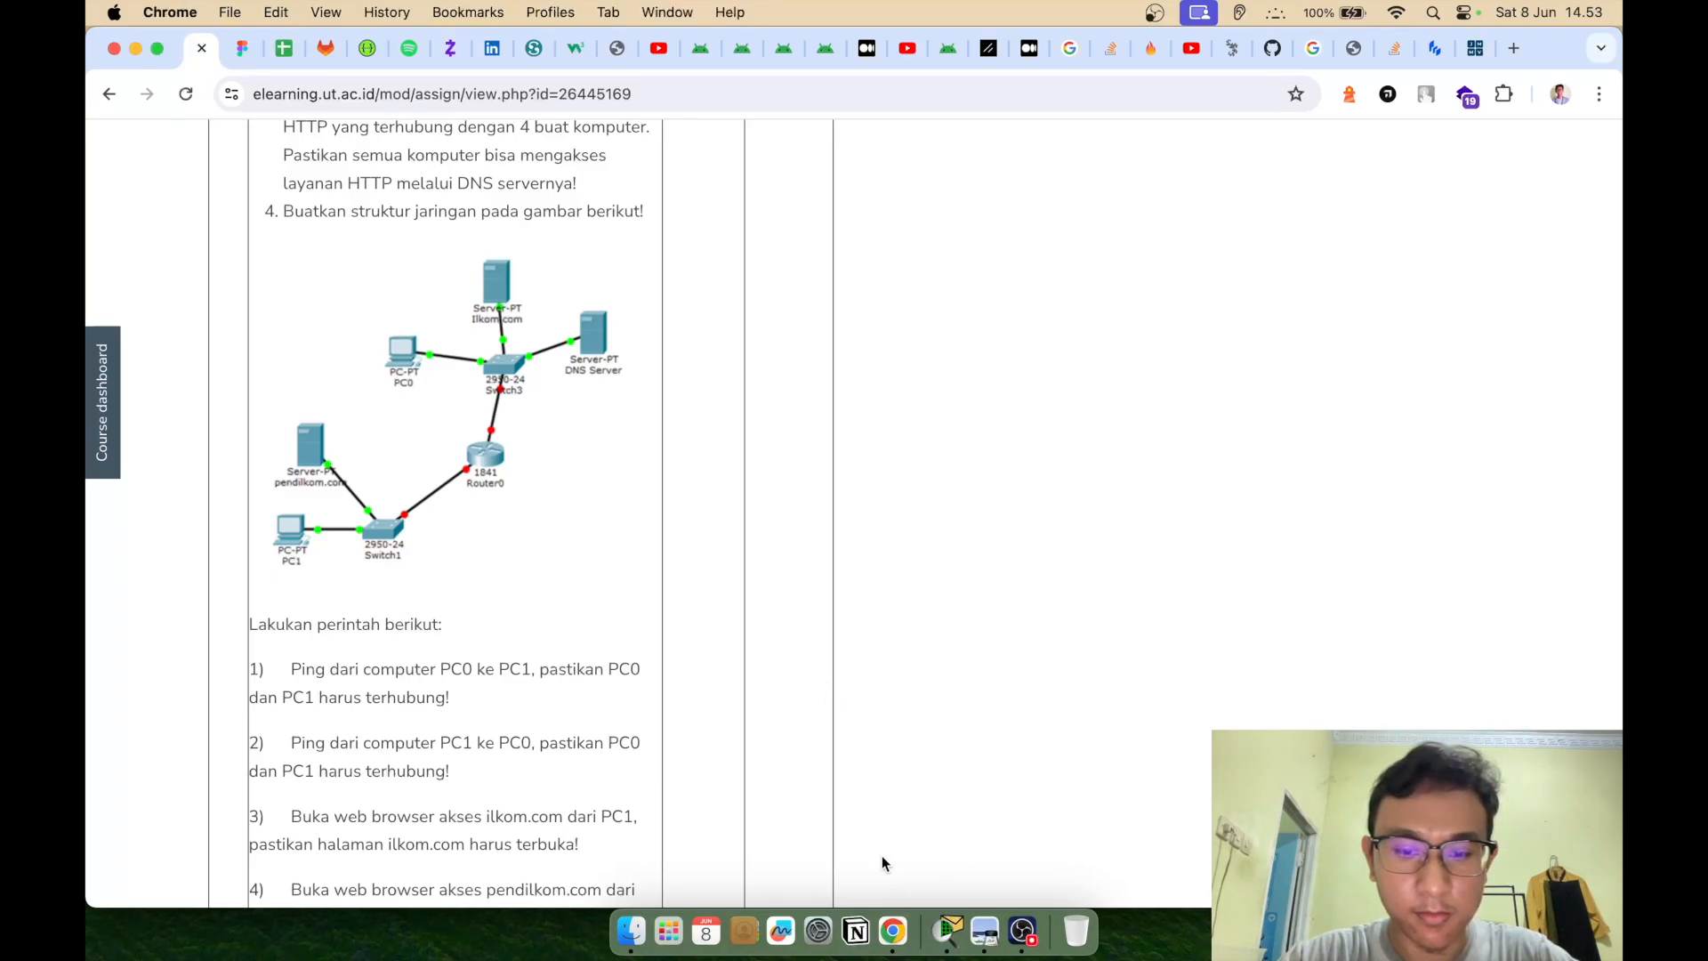
left_click(952, 934)
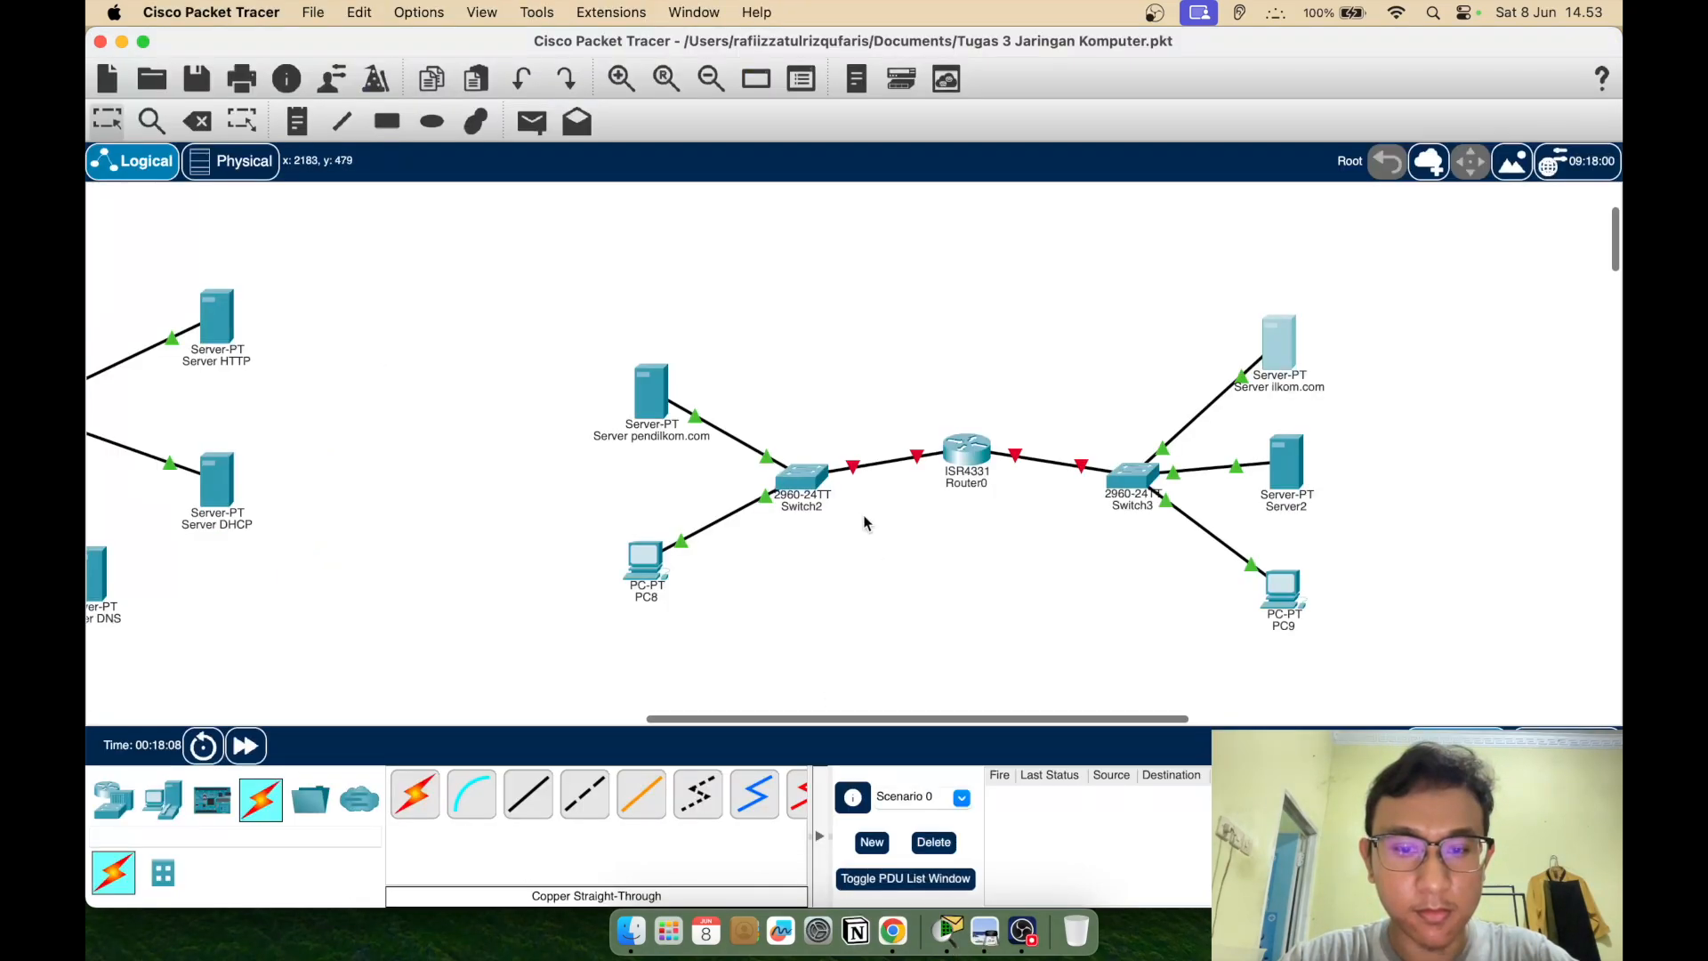
right_click(945, 951)
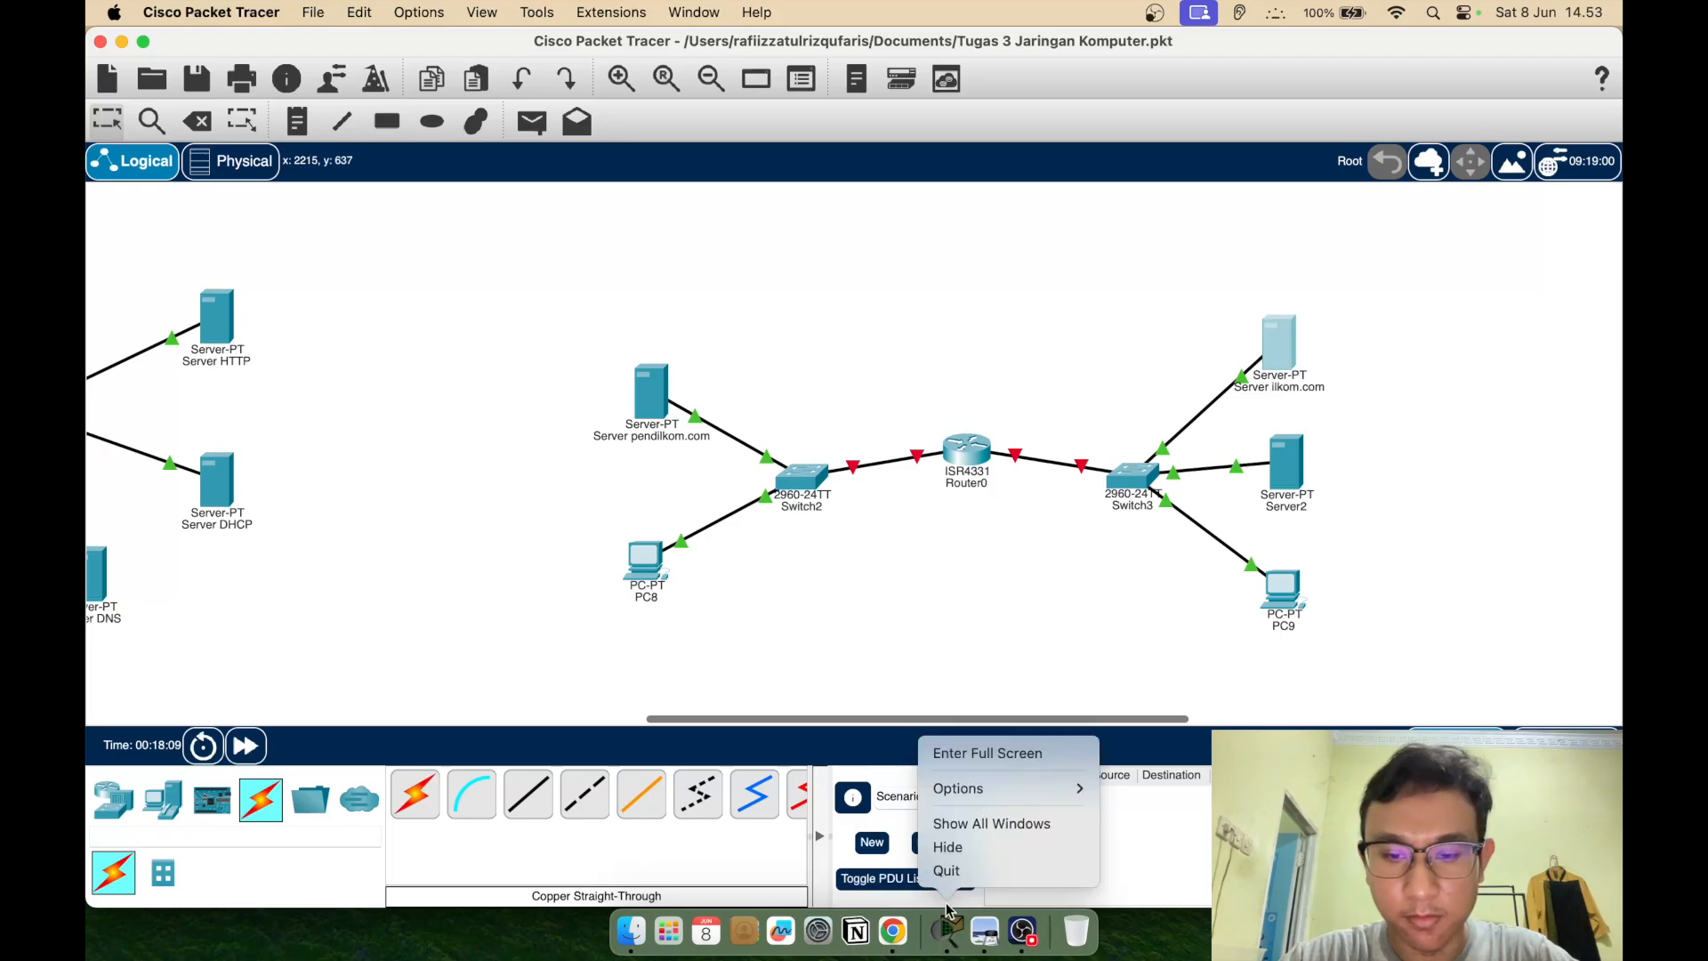
Rename Server2, connected to Switch3, as "Server DNS 1"
left_click(1029, 537)
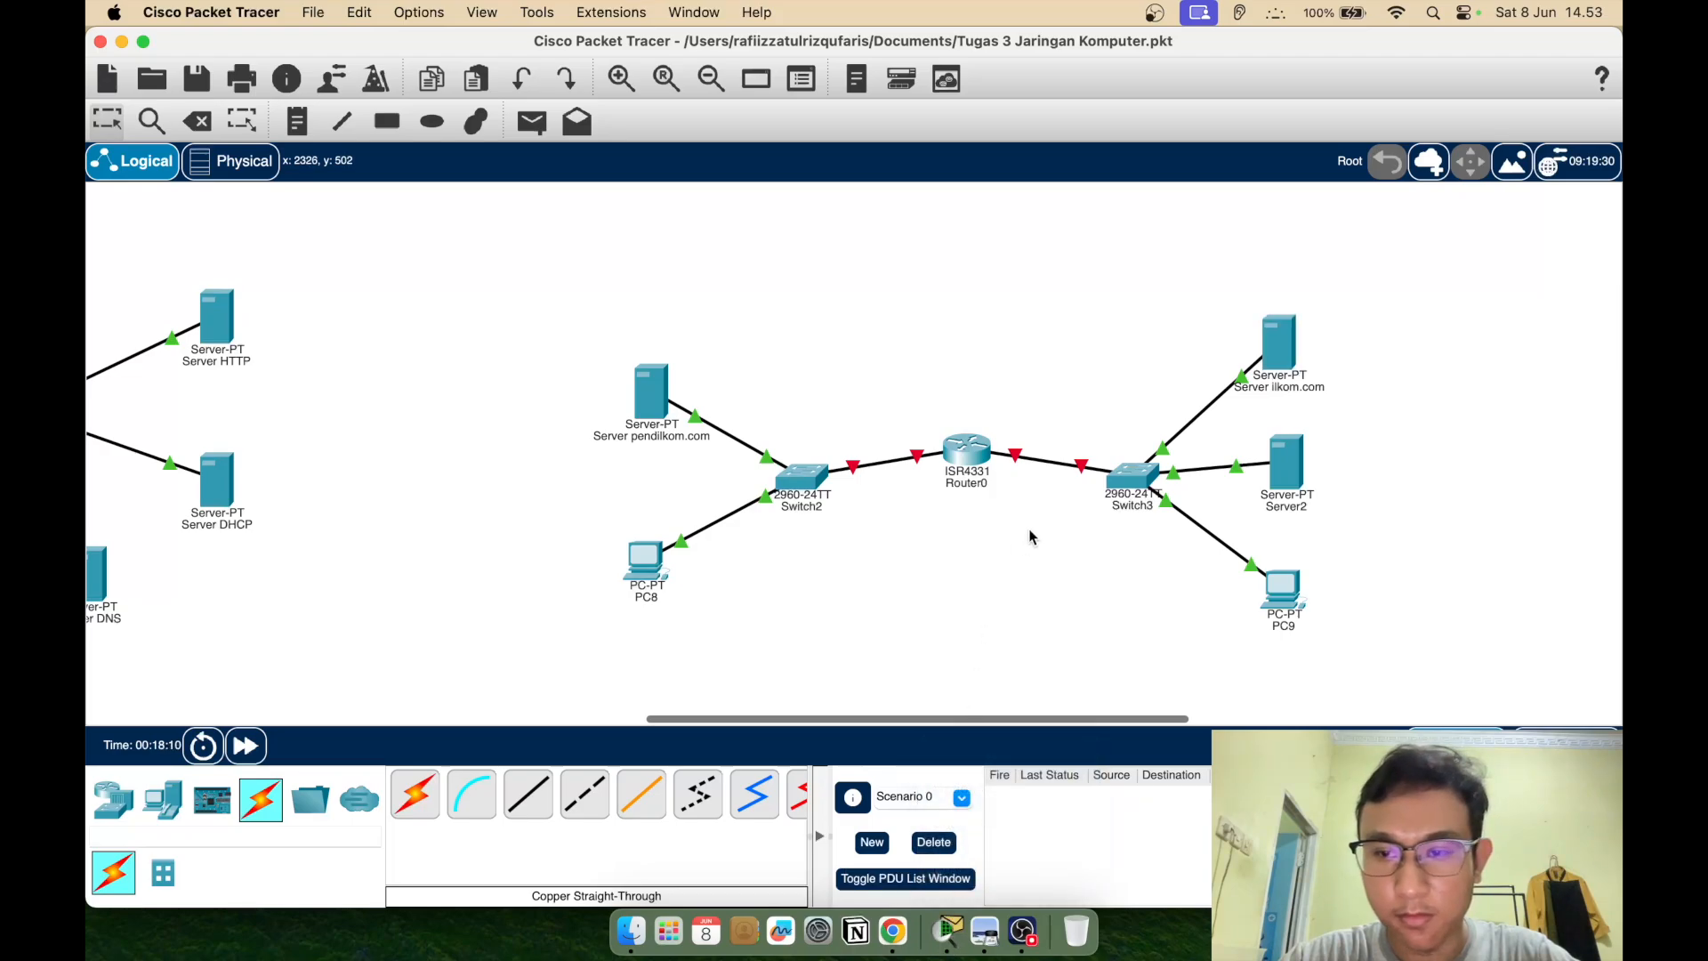
left_click(1284, 472)
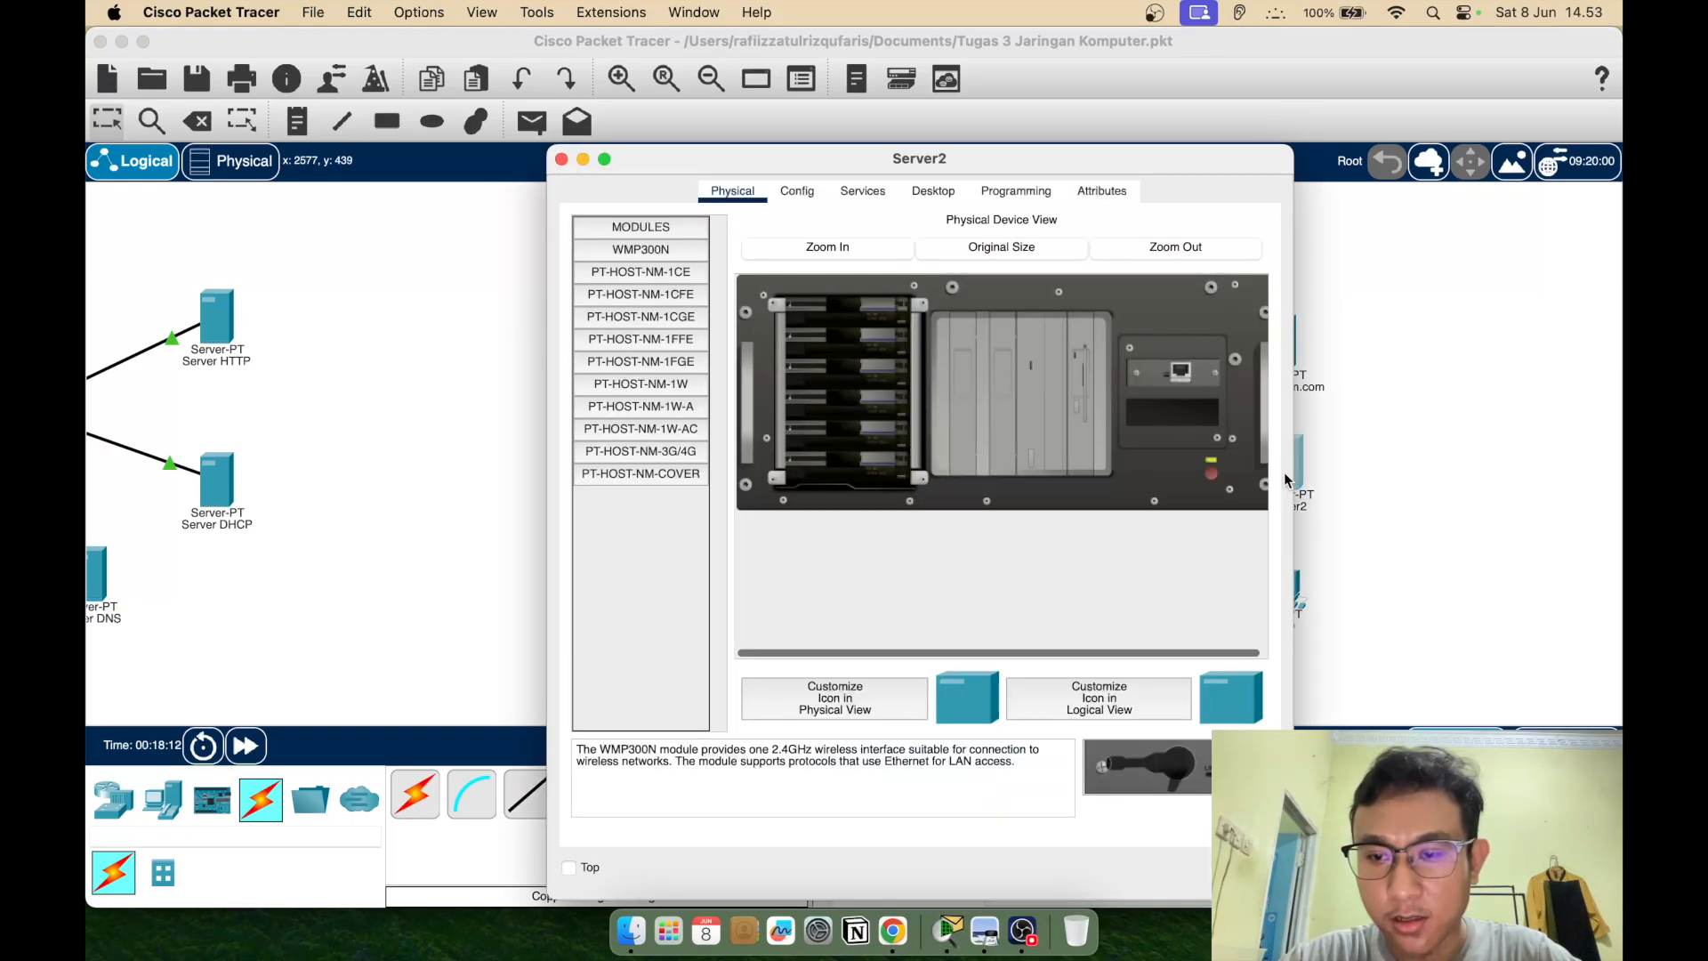
left_click(817, 192)
left_click(881, 279)
key("BackSpace")
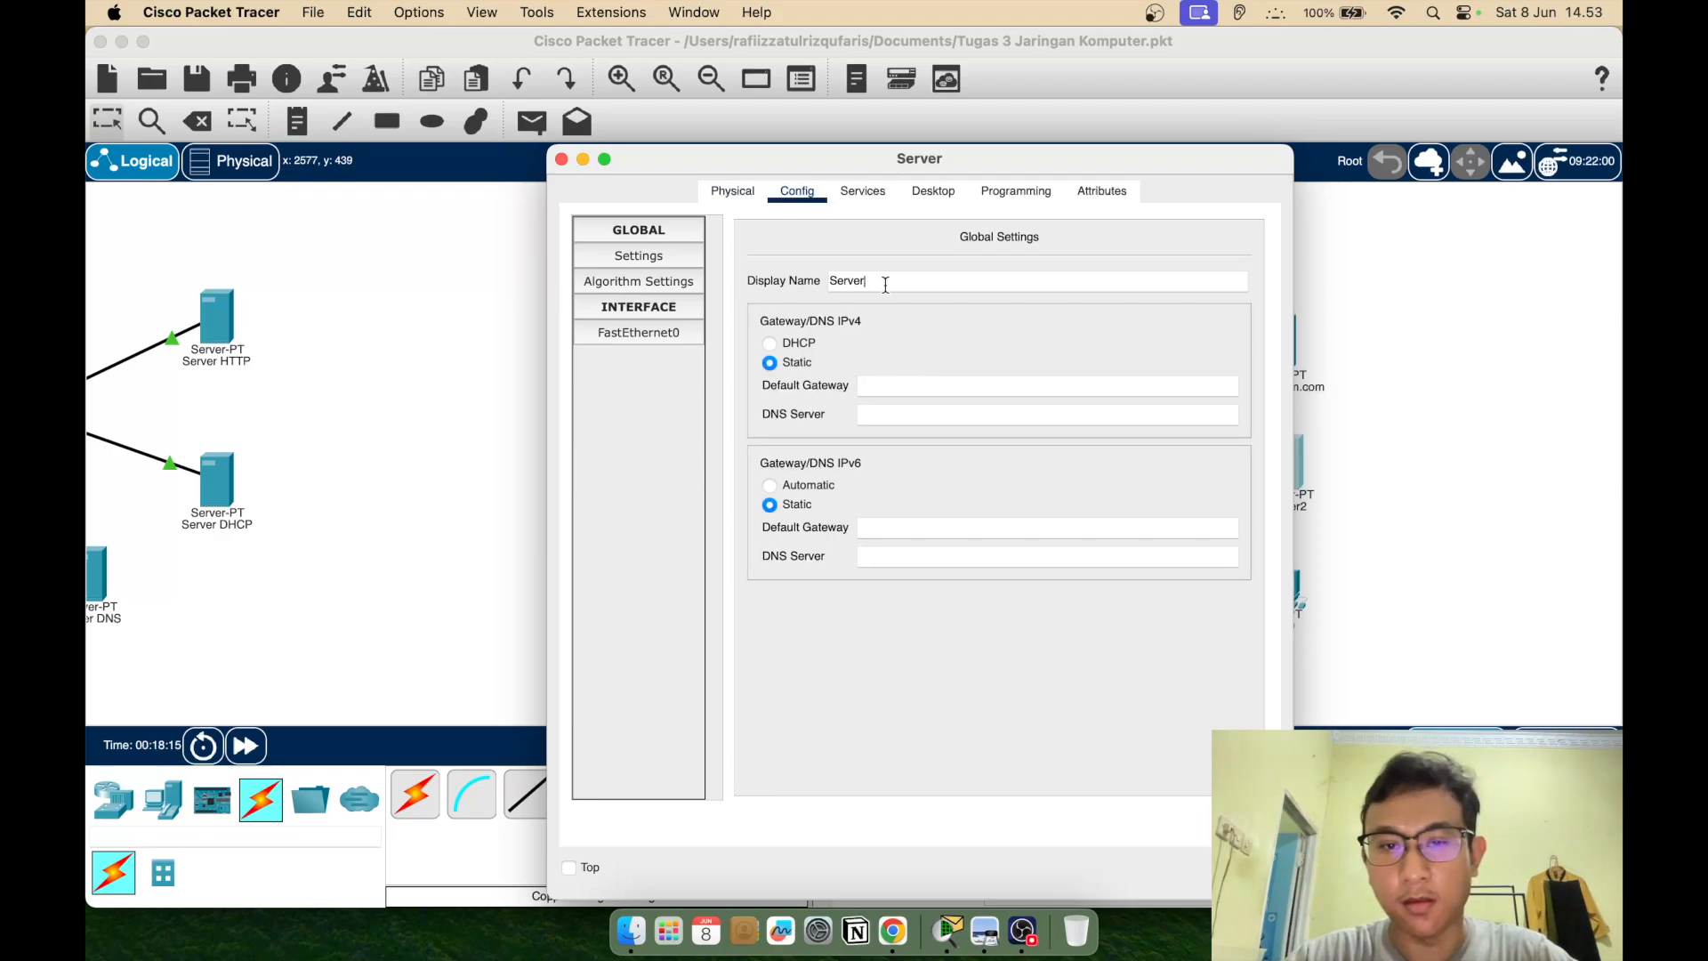
type("DNS")
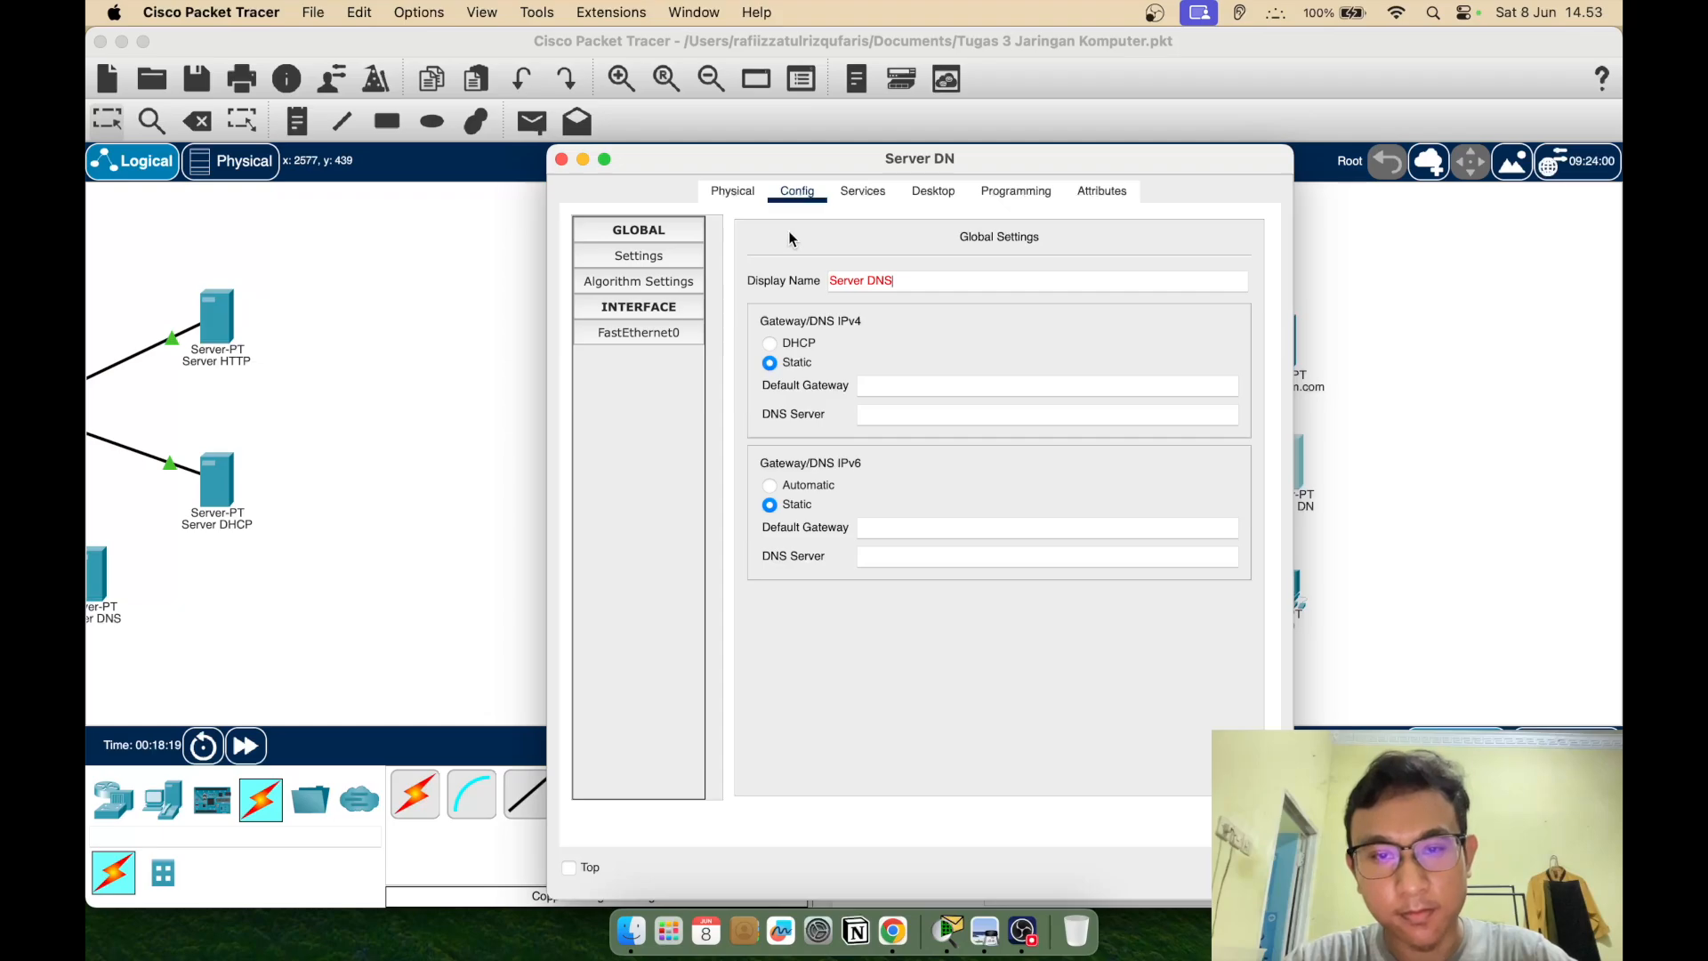
type(" 1")
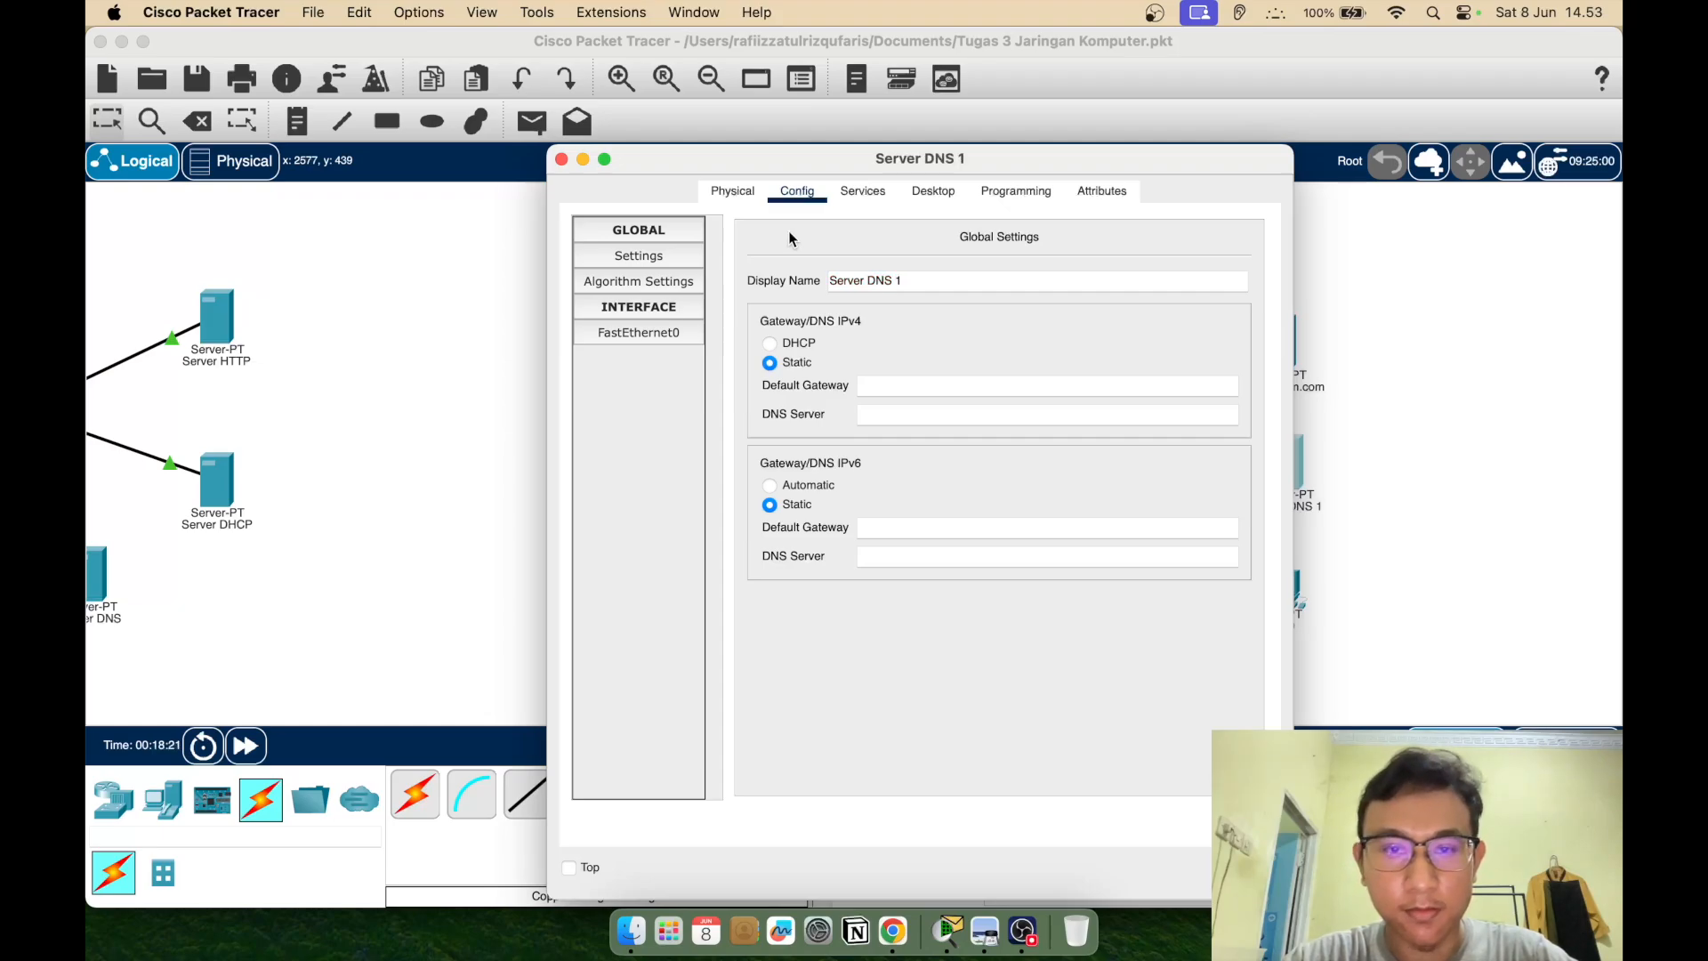
left_click(561, 161)
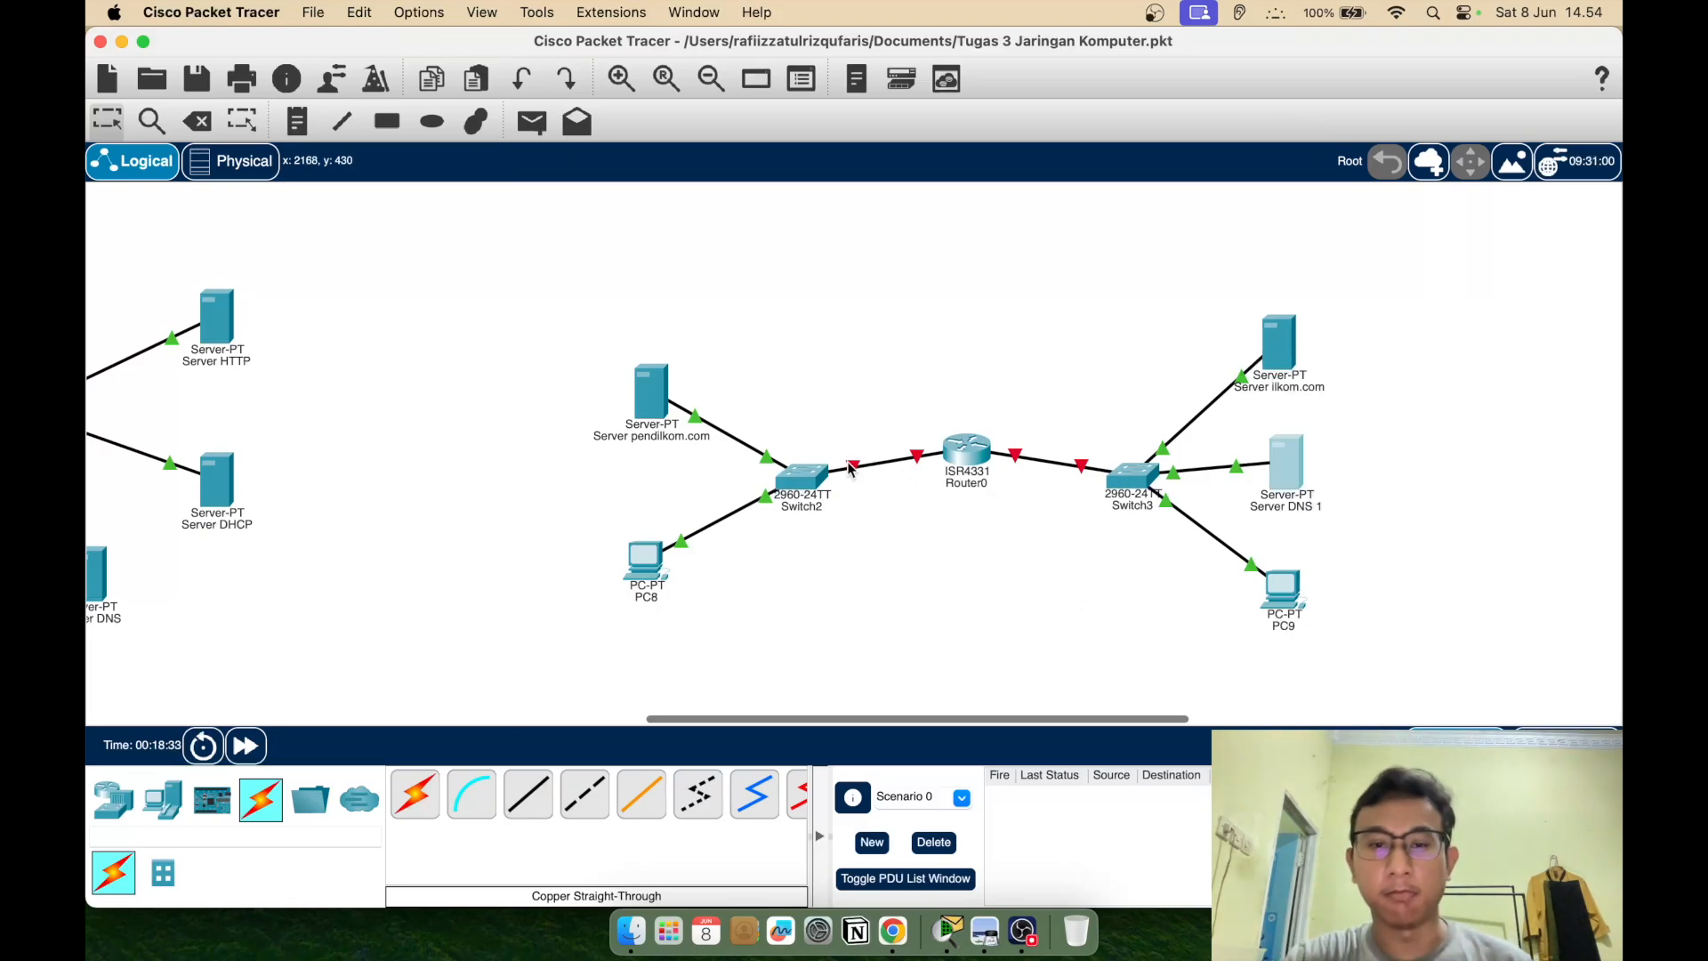
Configure Router0's GigabitEthernet0/0/0 with IPv4 address 192.168.1.5 and subnet mask 255.255.255.0, and turn the port on
mouse_move(924, 459)
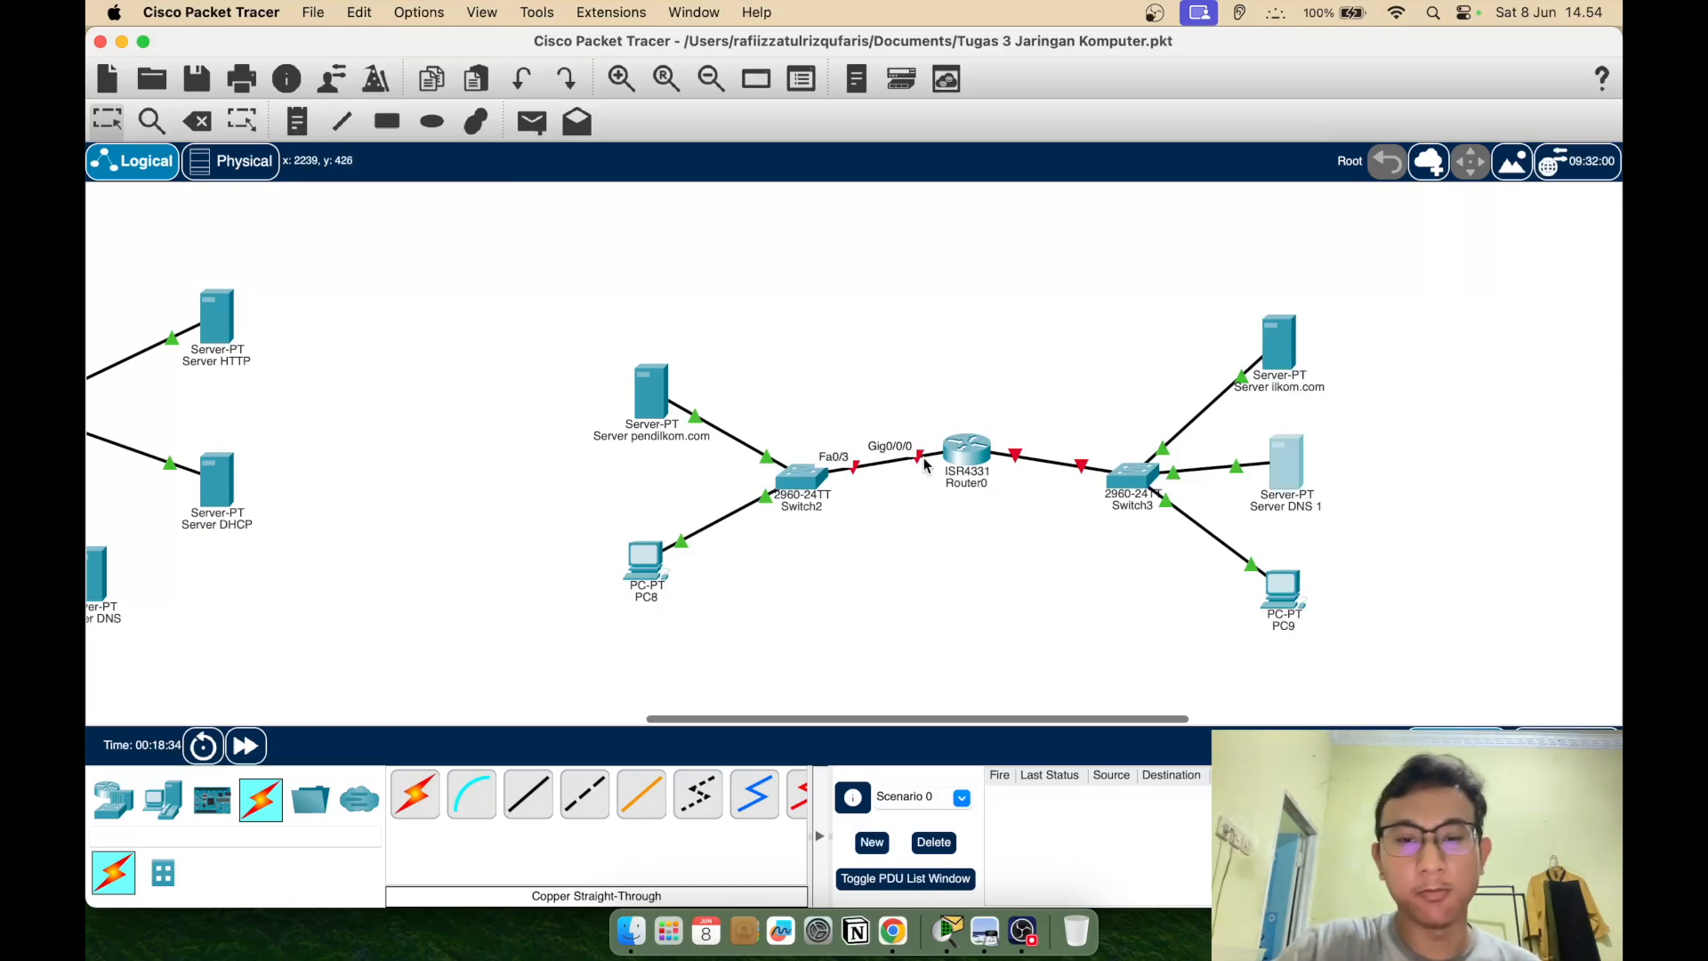
left_click(964, 452)
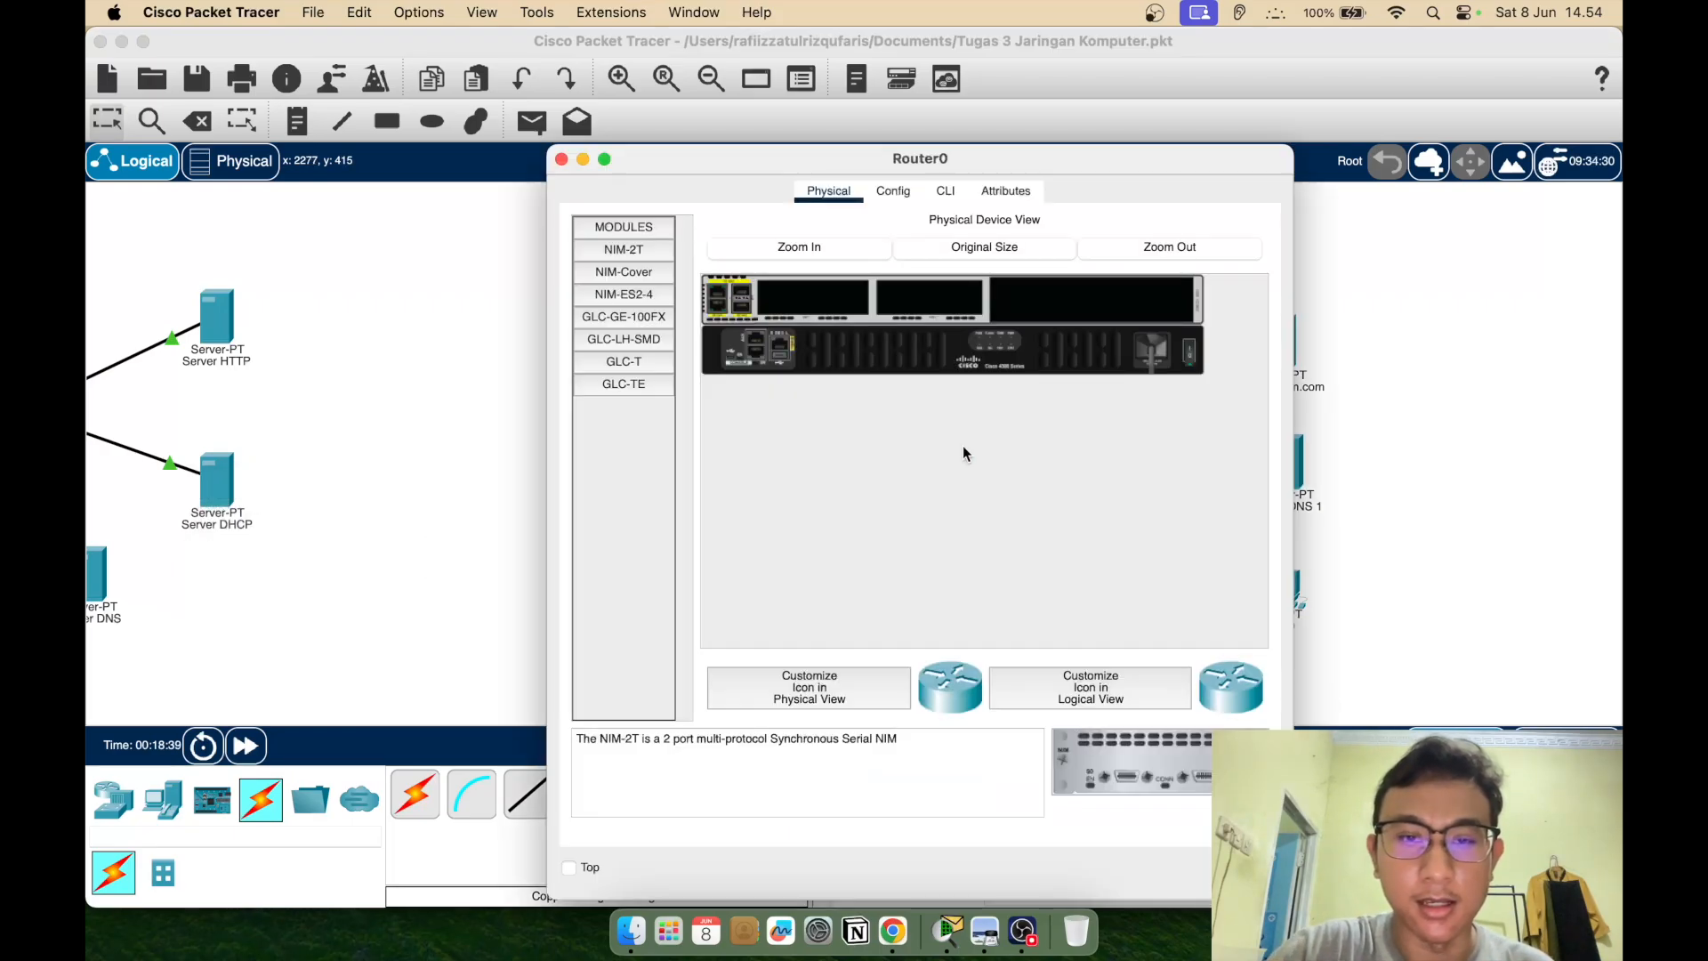
left_click(905, 195)
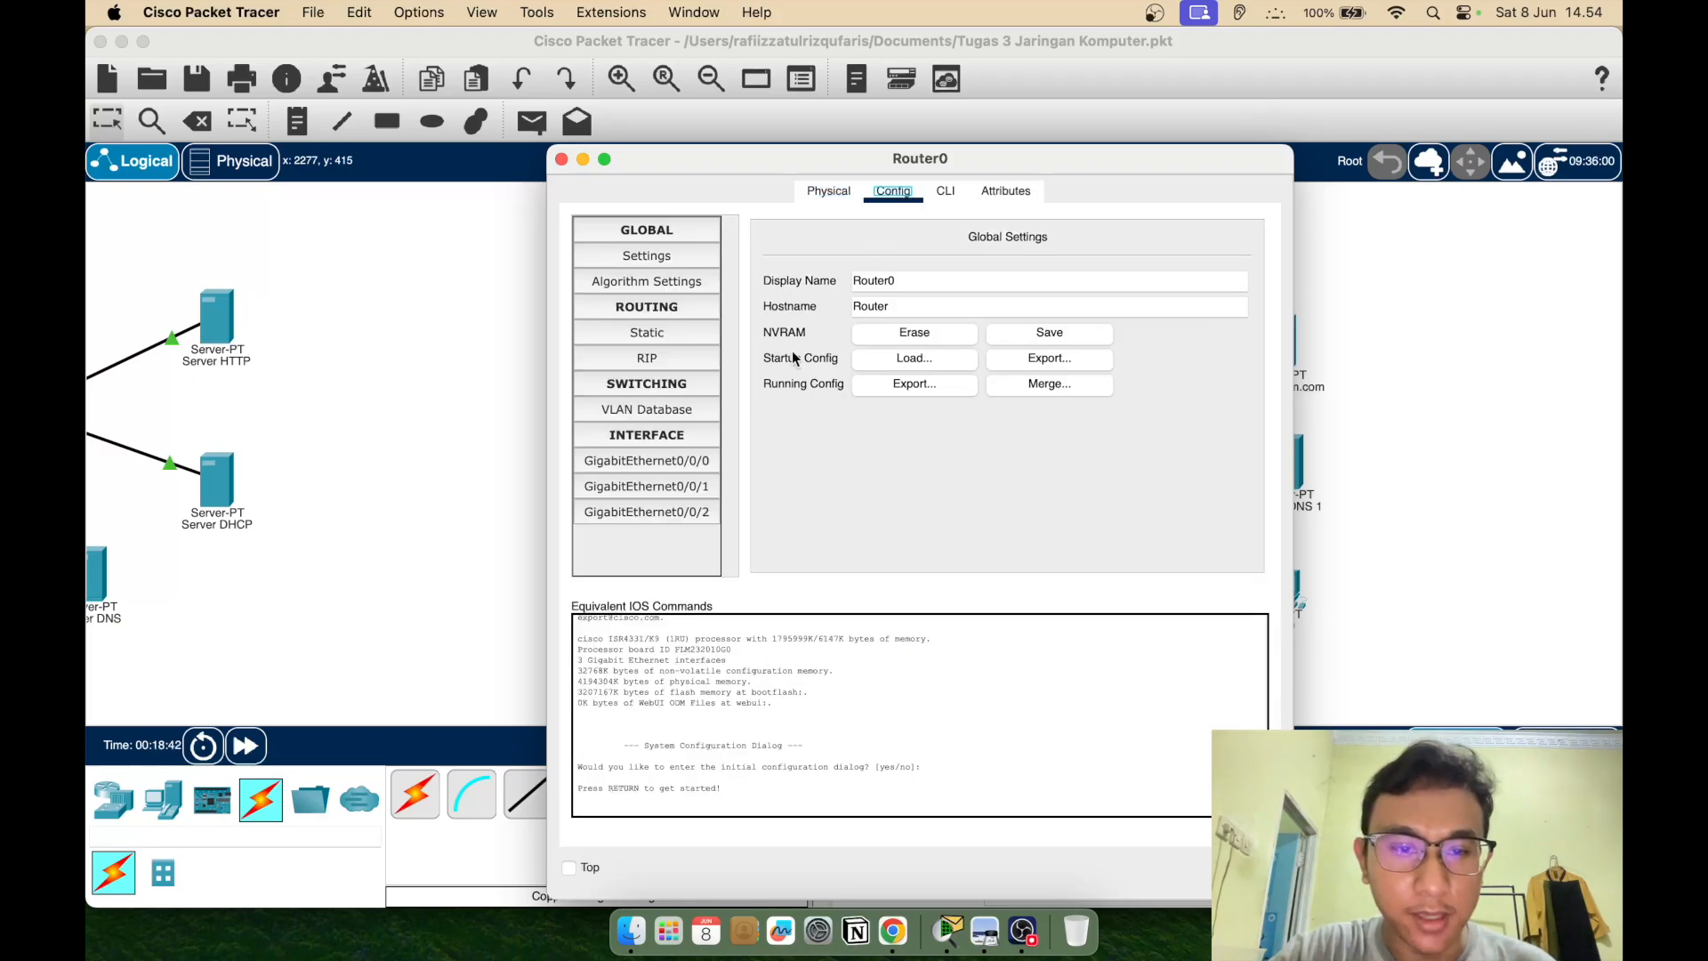
left_click(695, 461)
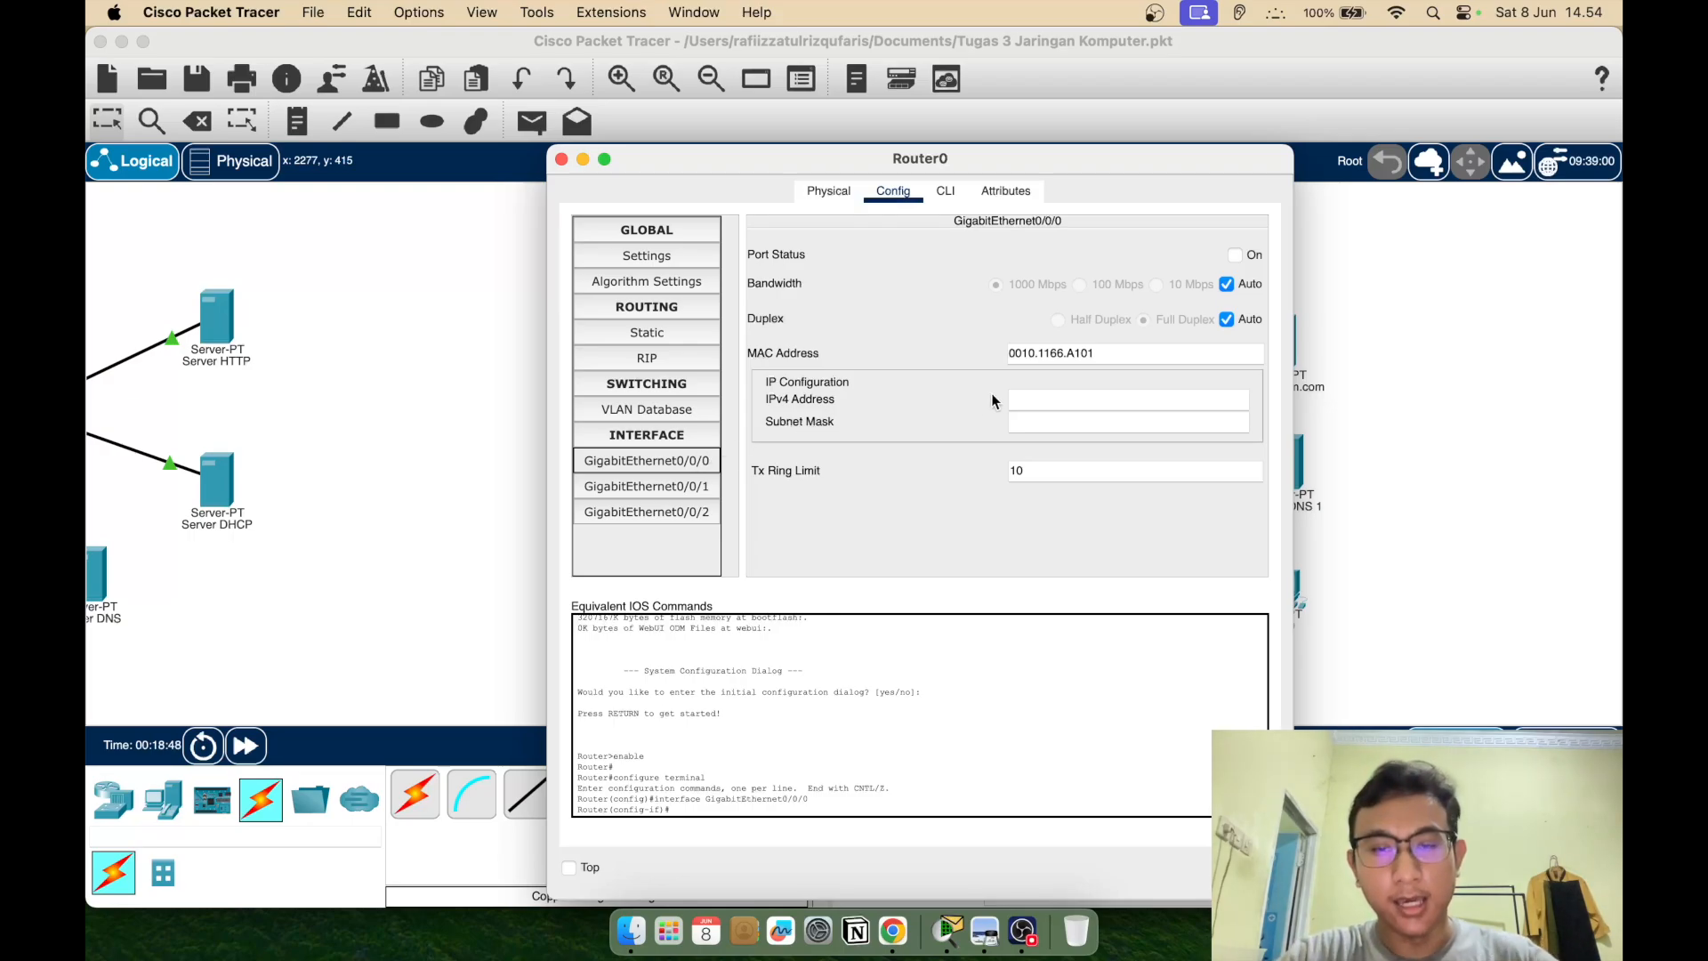
left_click(1044, 395)
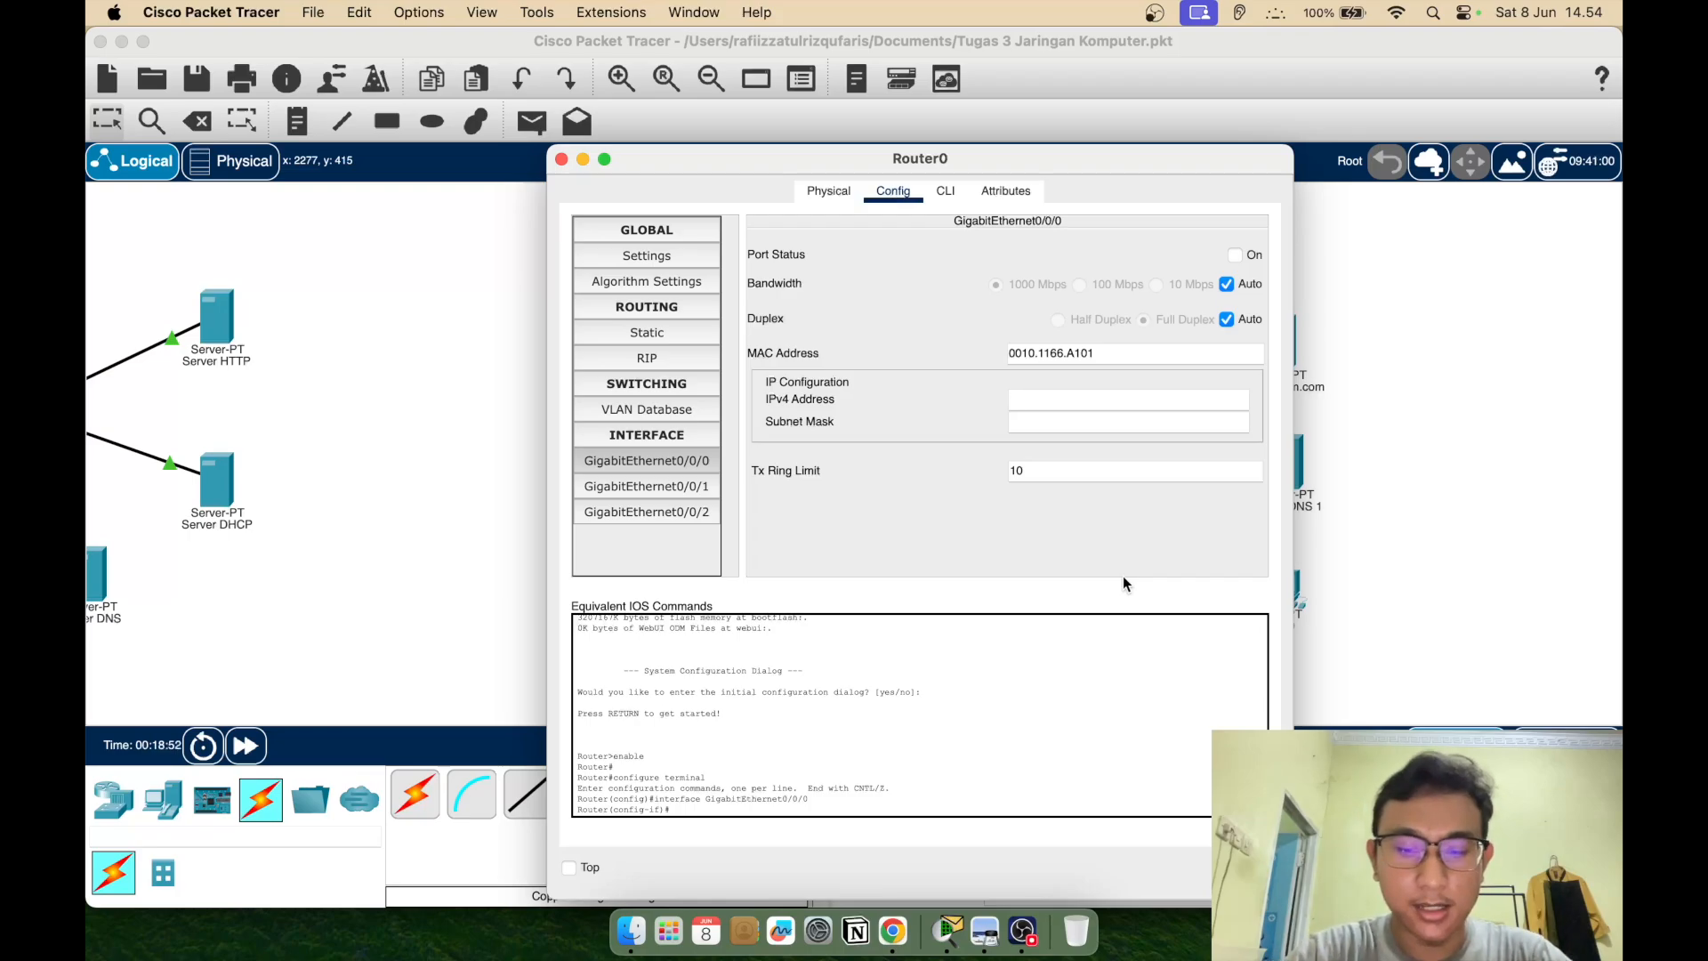
type("192.168.1.5")
left_click(1089, 420)
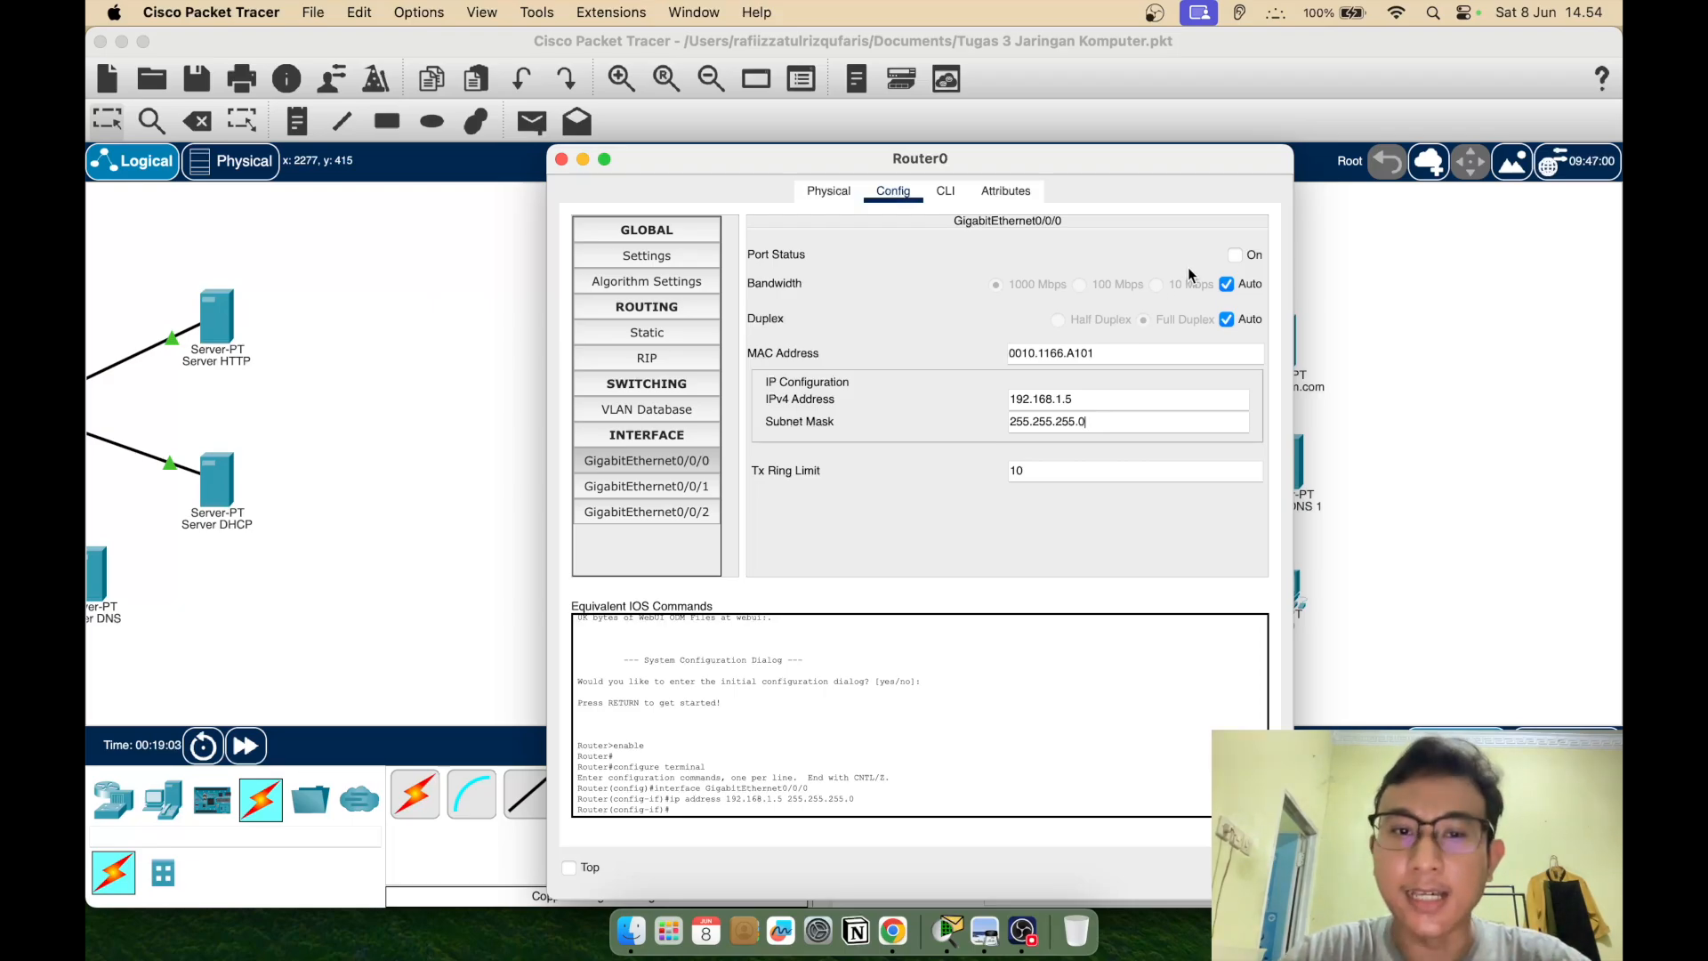
left_click(1238, 255)
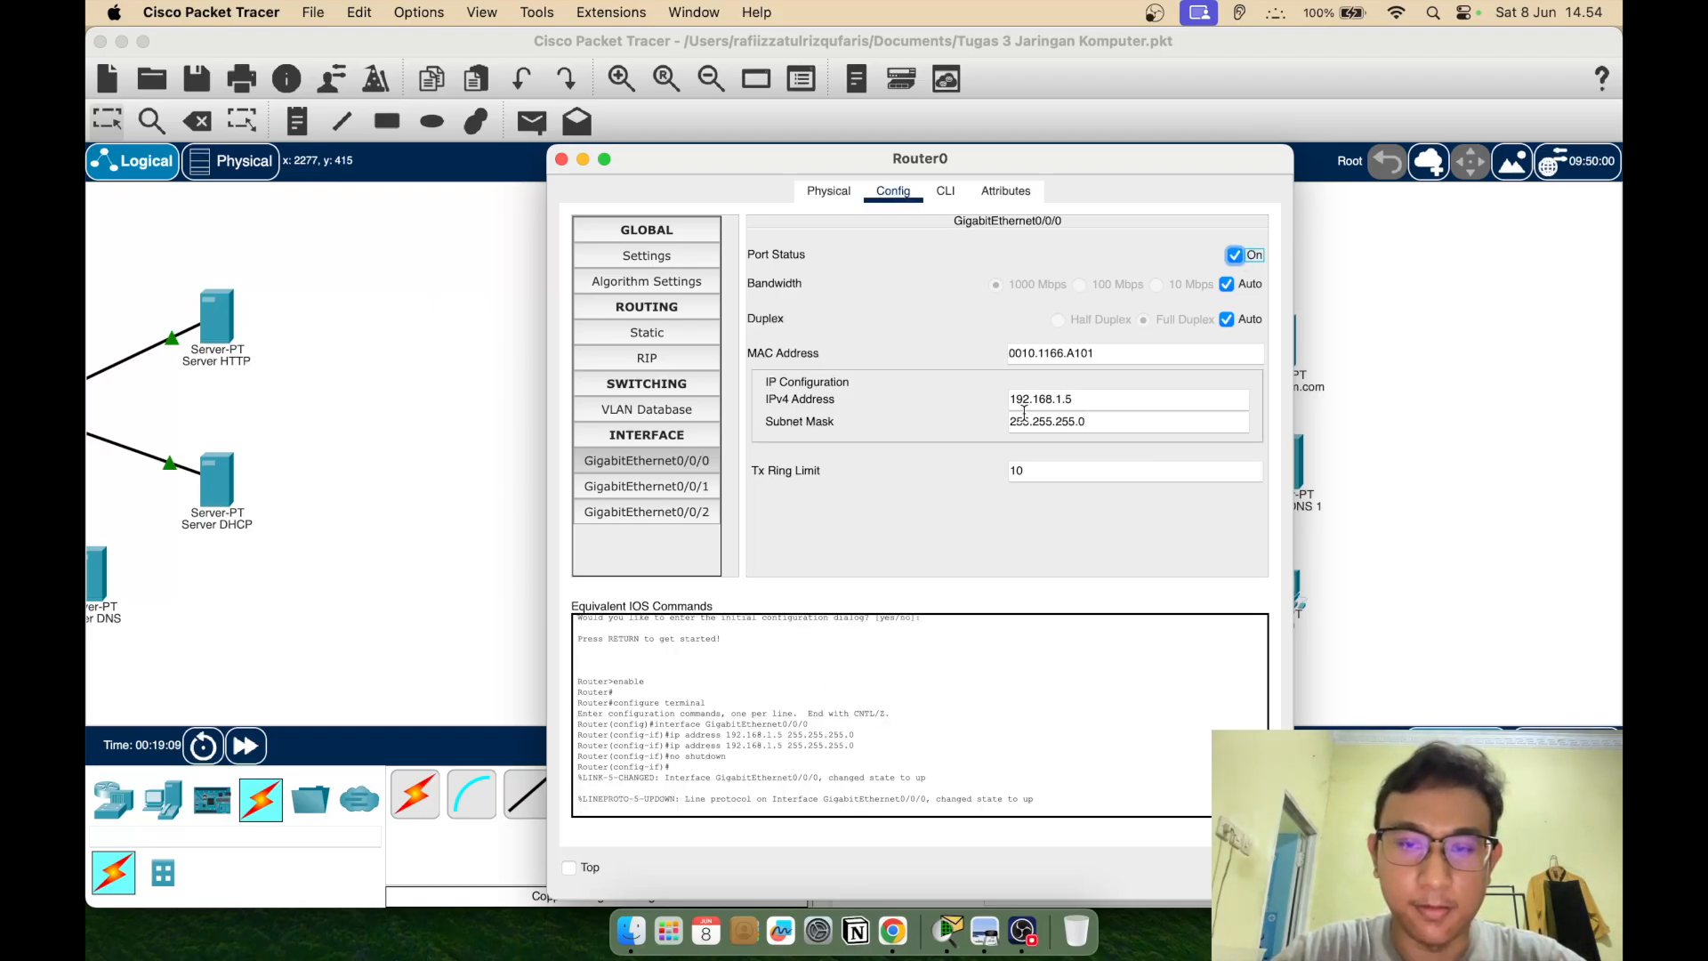
Configure Router0's GigabitEthernet0/0/1 with IPv4 address 10.0.0.5 and subnet mask 255.0.0.0, and turn the port on
left_click(675, 486)
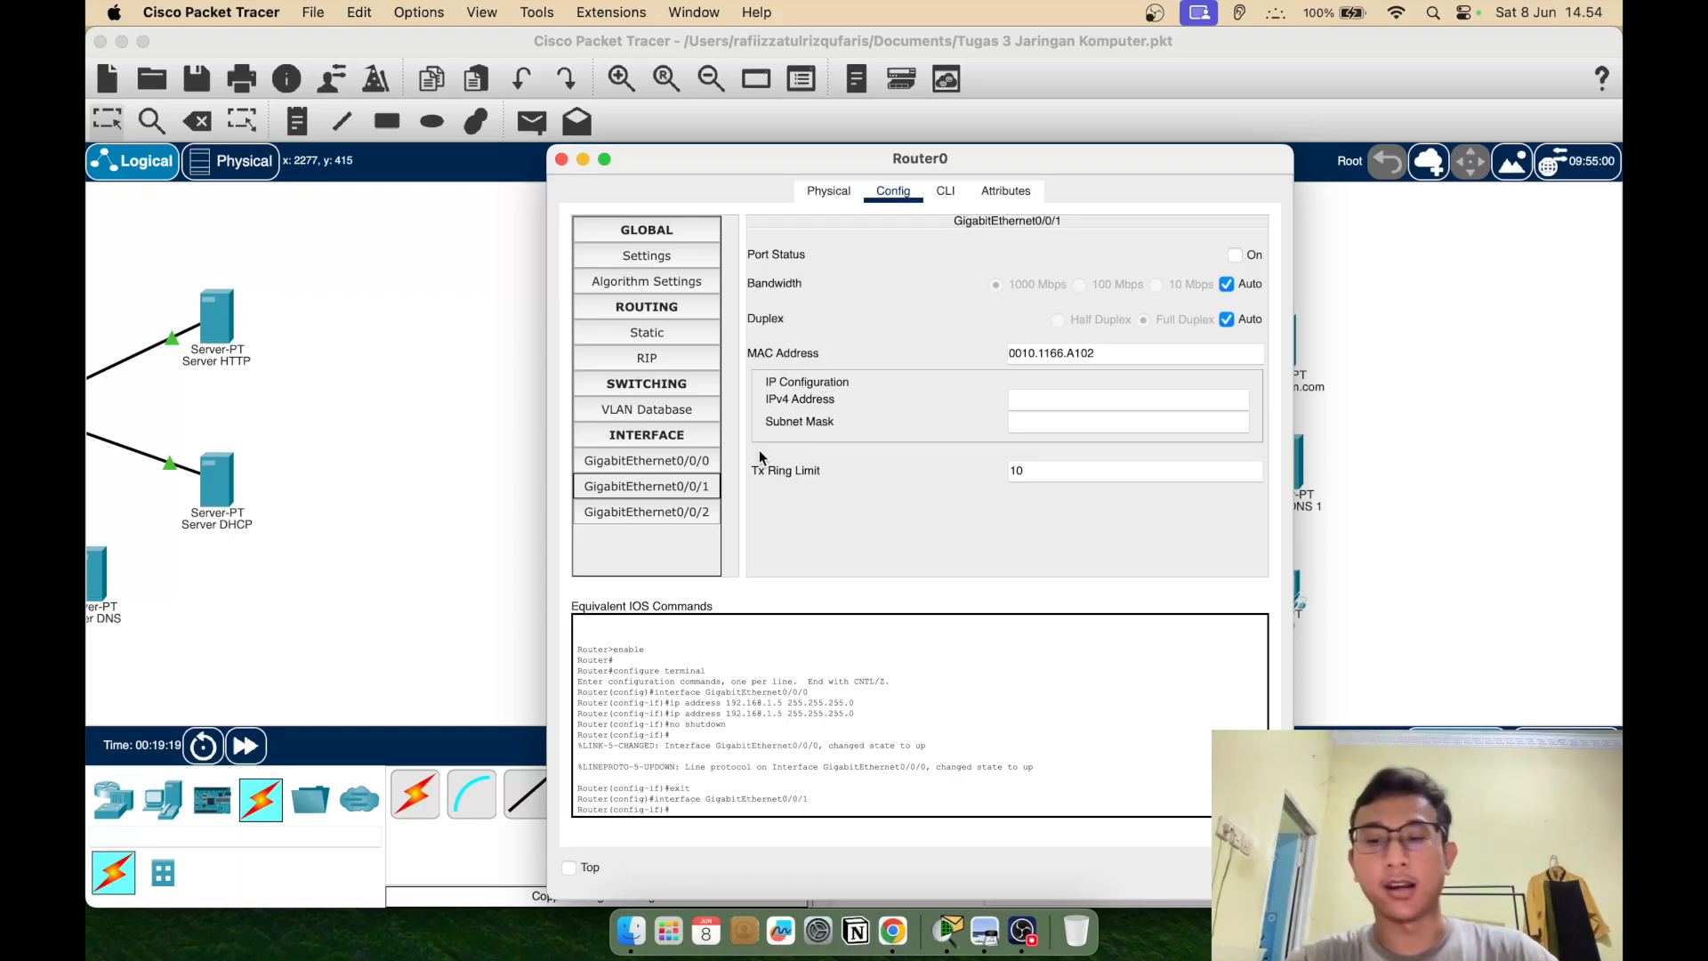
left_click(1078, 394)
type("10")
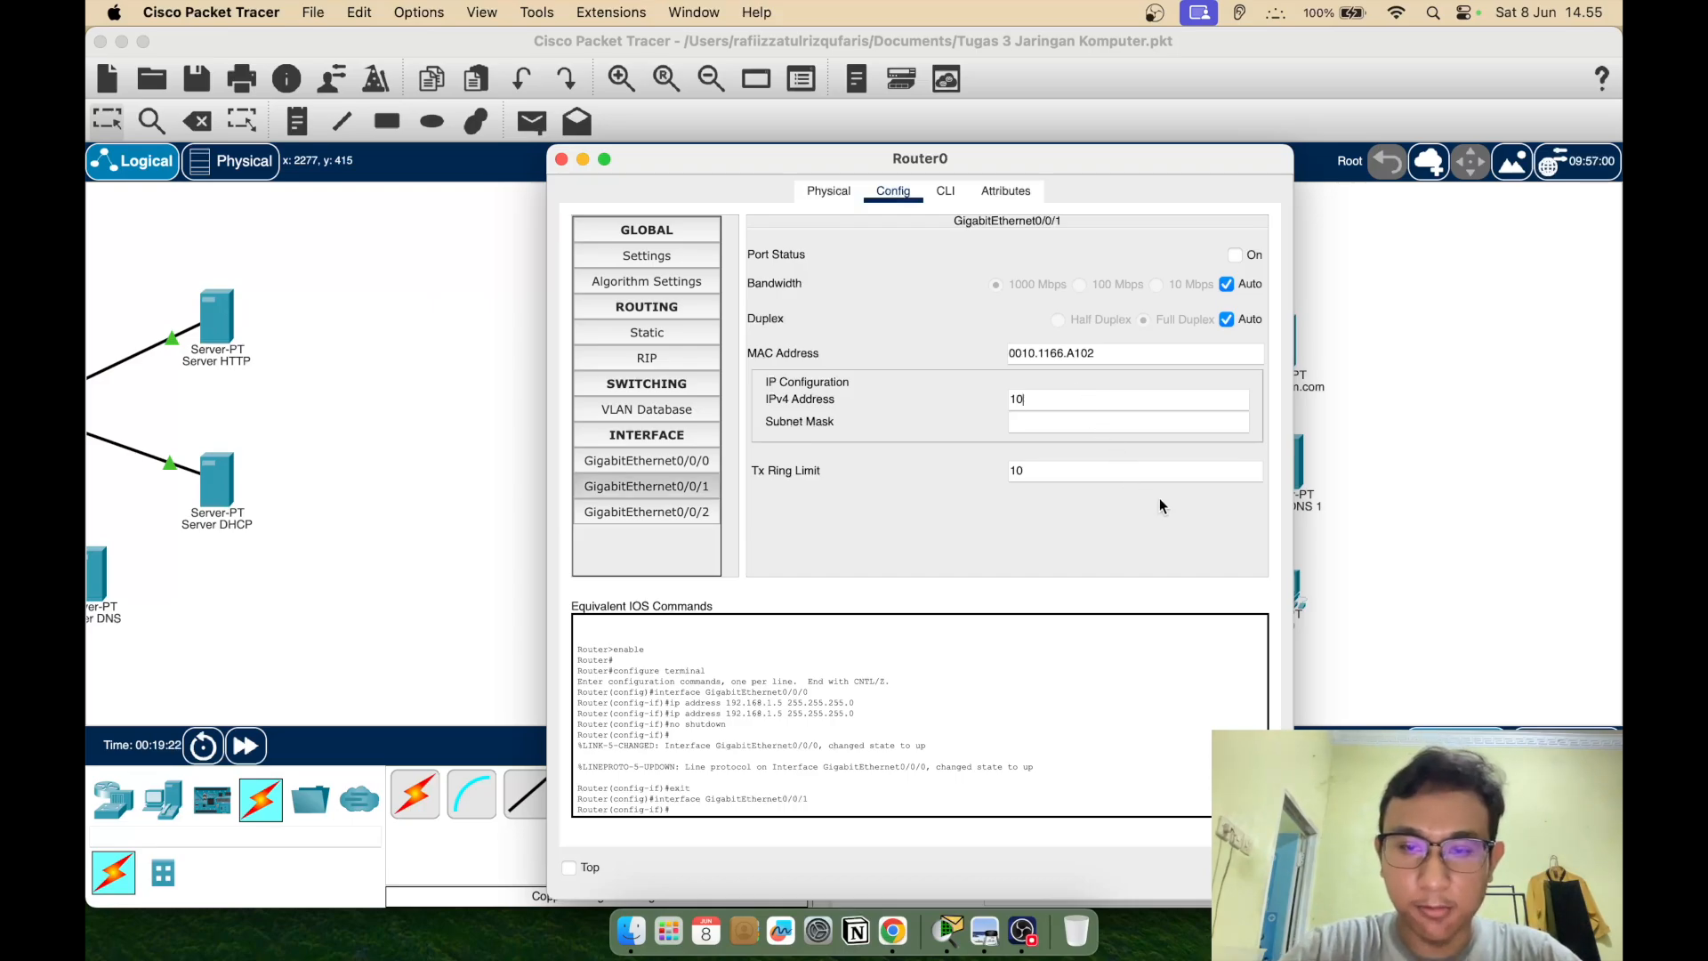
type(".0")
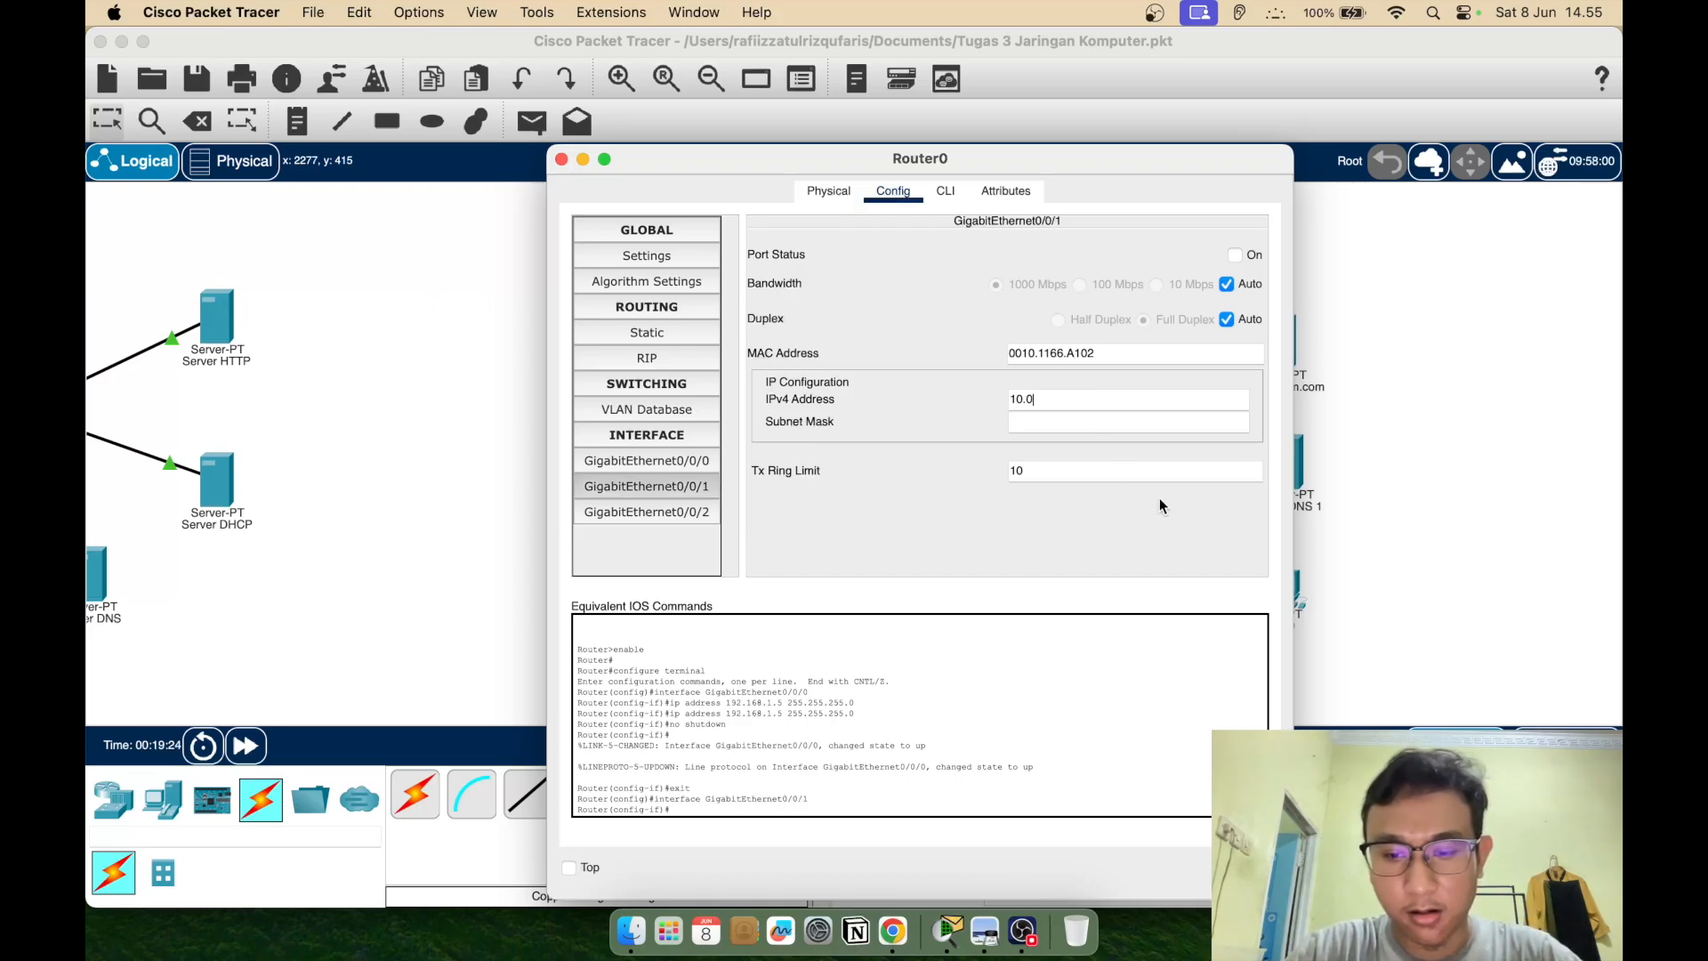
type(".0.5")
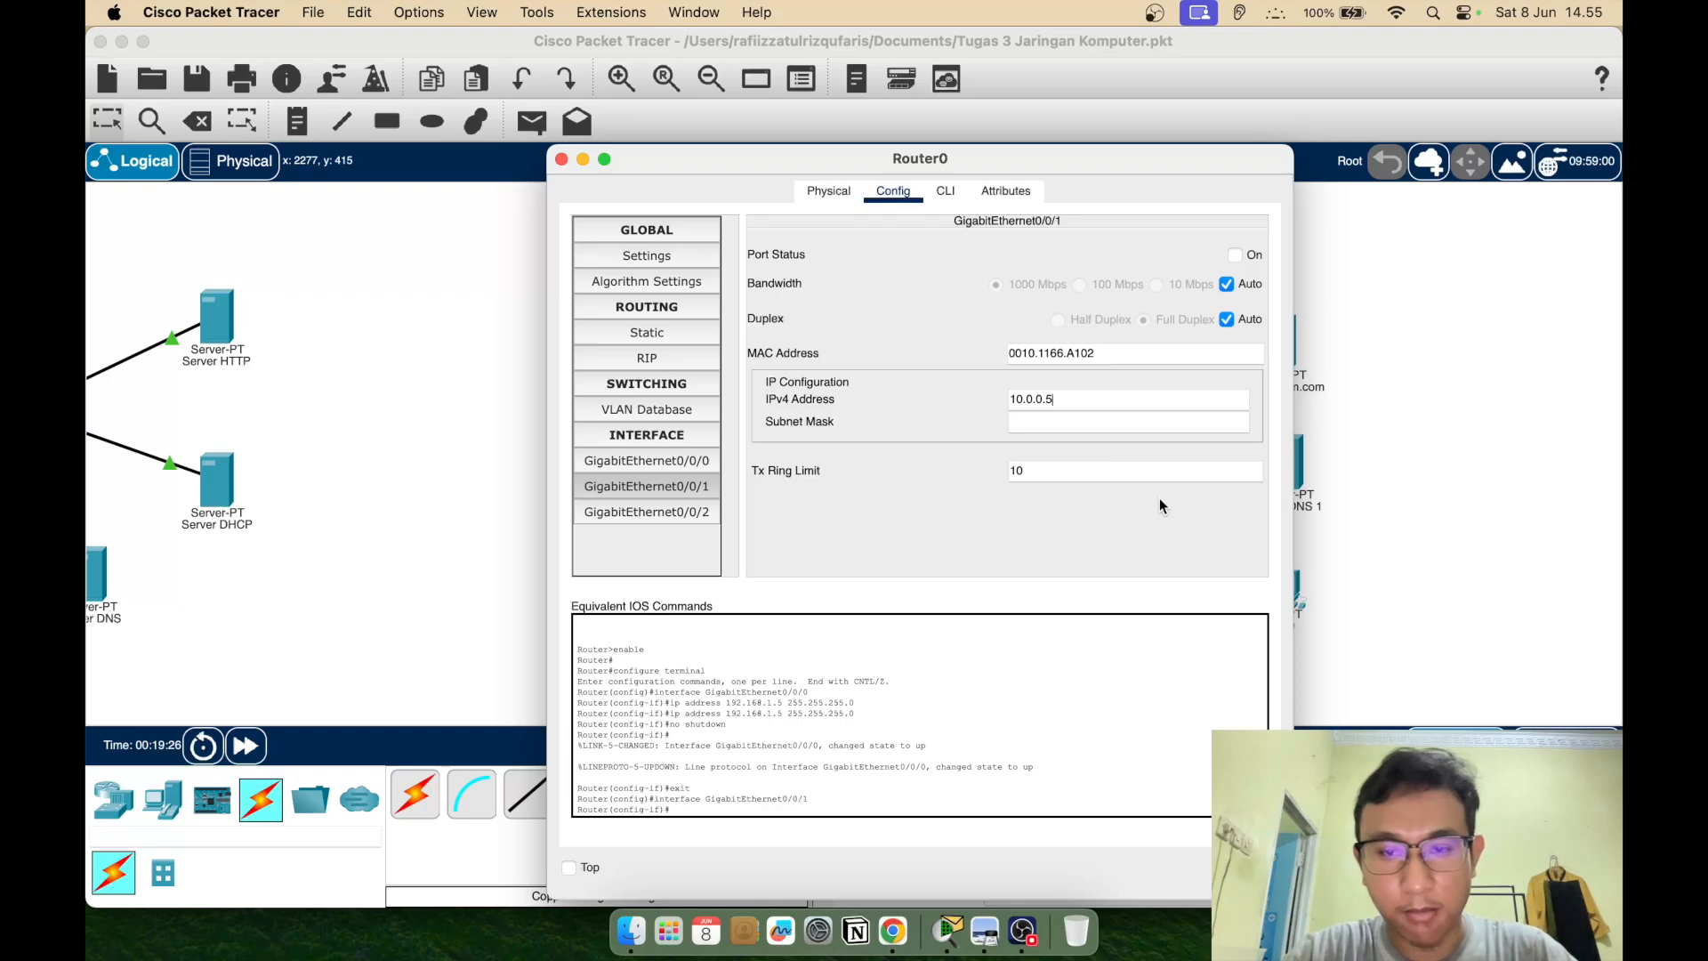
left_click(1050, 424)
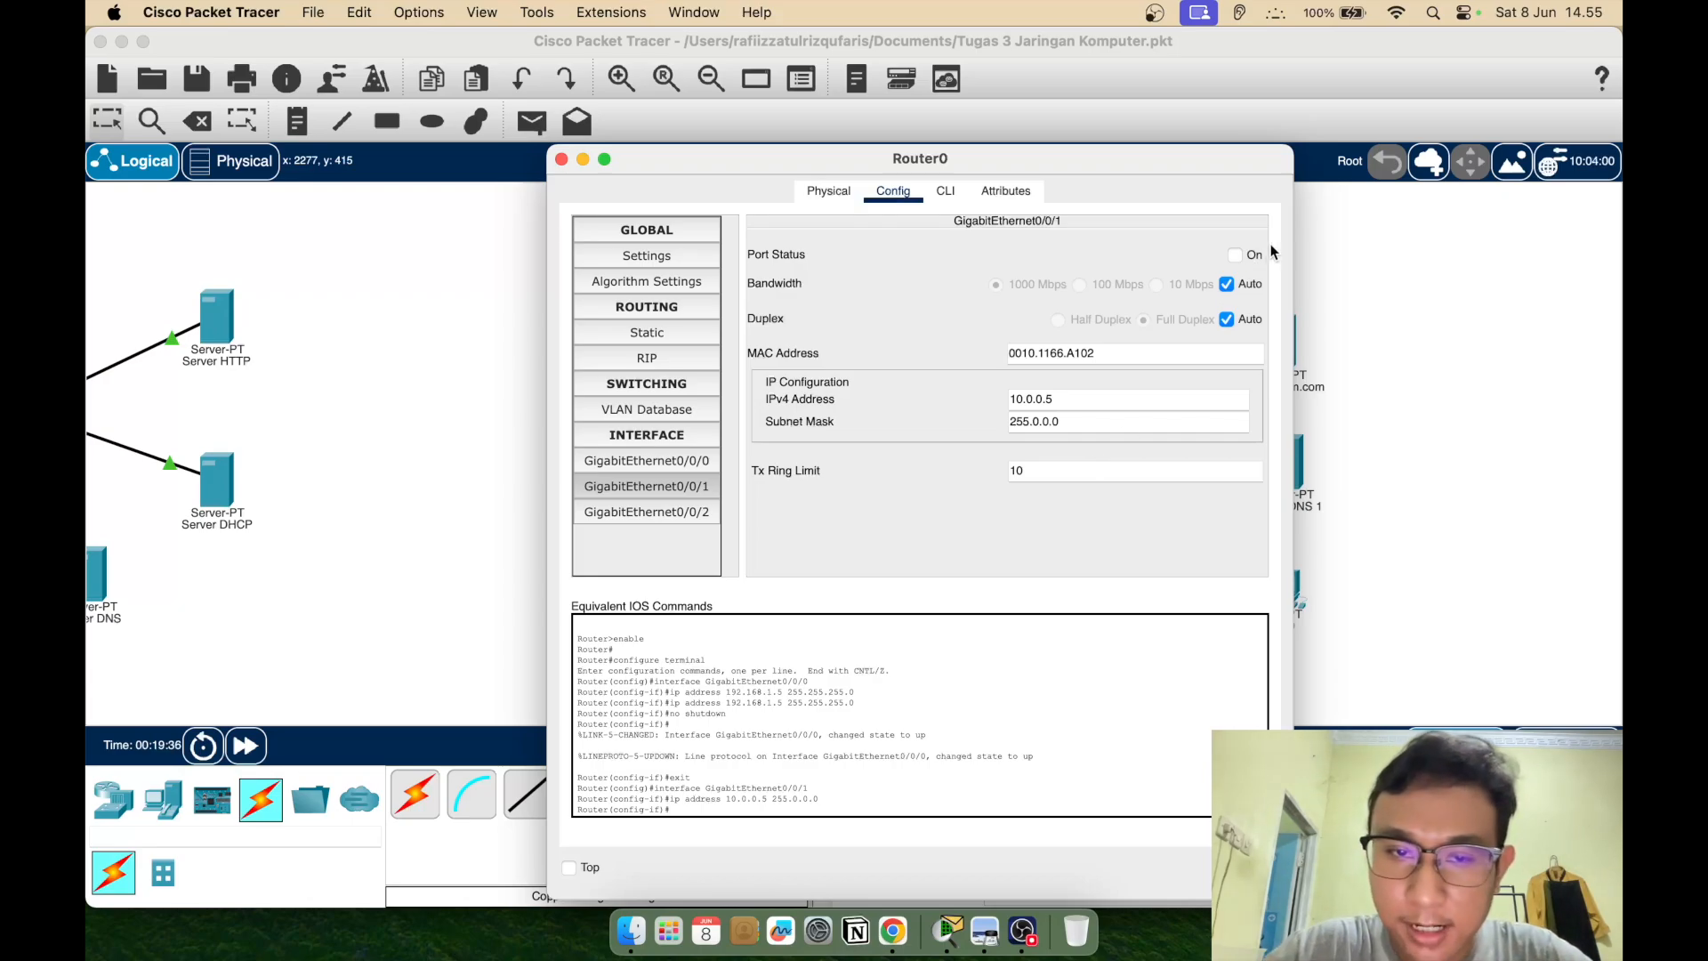
left_click(1237, 255)
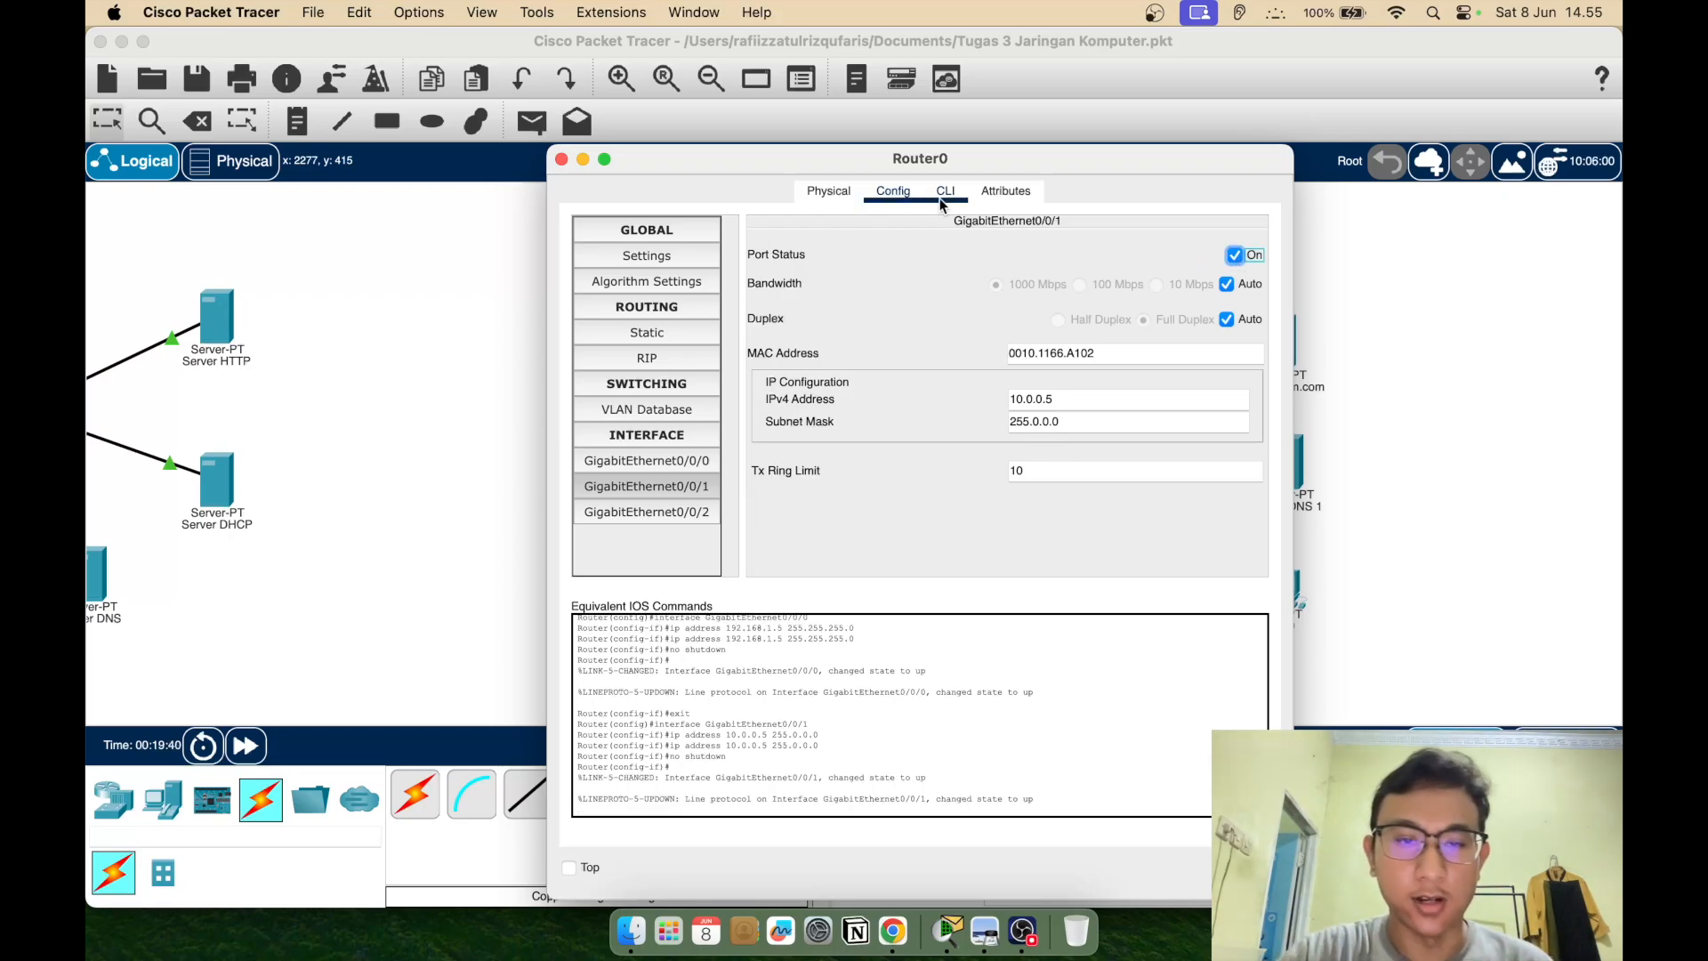
left_click(561, 159)
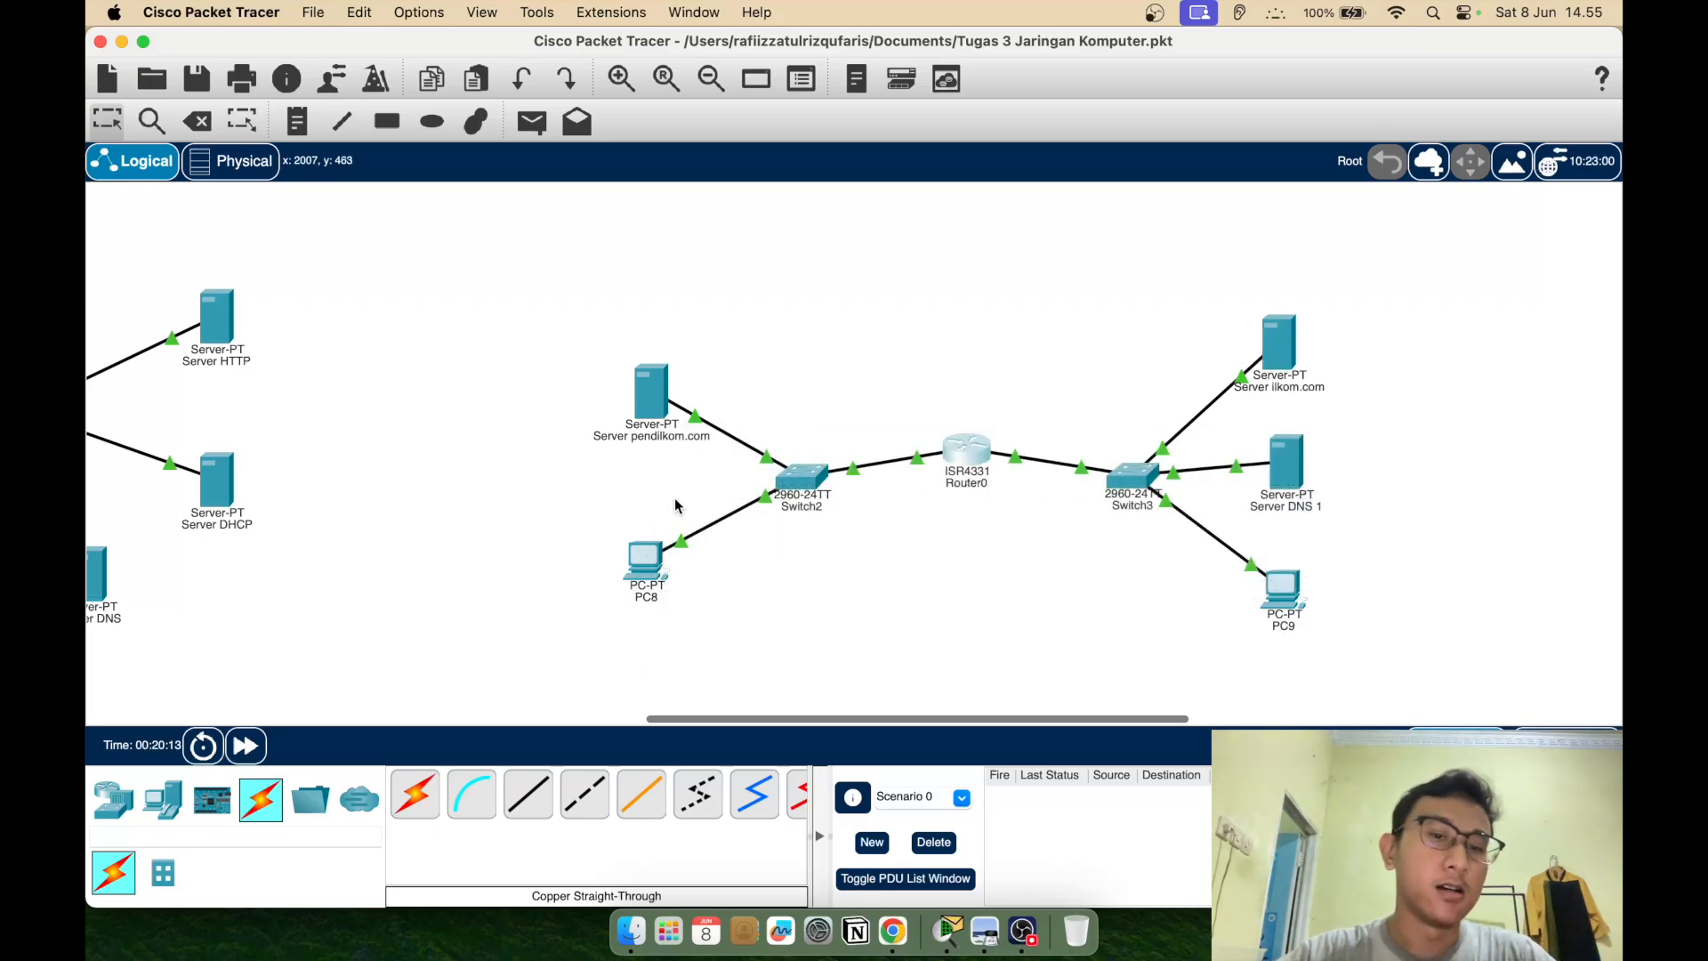
Replace the heading text in index.html on Server pendilkom.com's HTTP service with "PENDILKOM.COM" and save it, overwriting the existing file
left_click(654, 387)
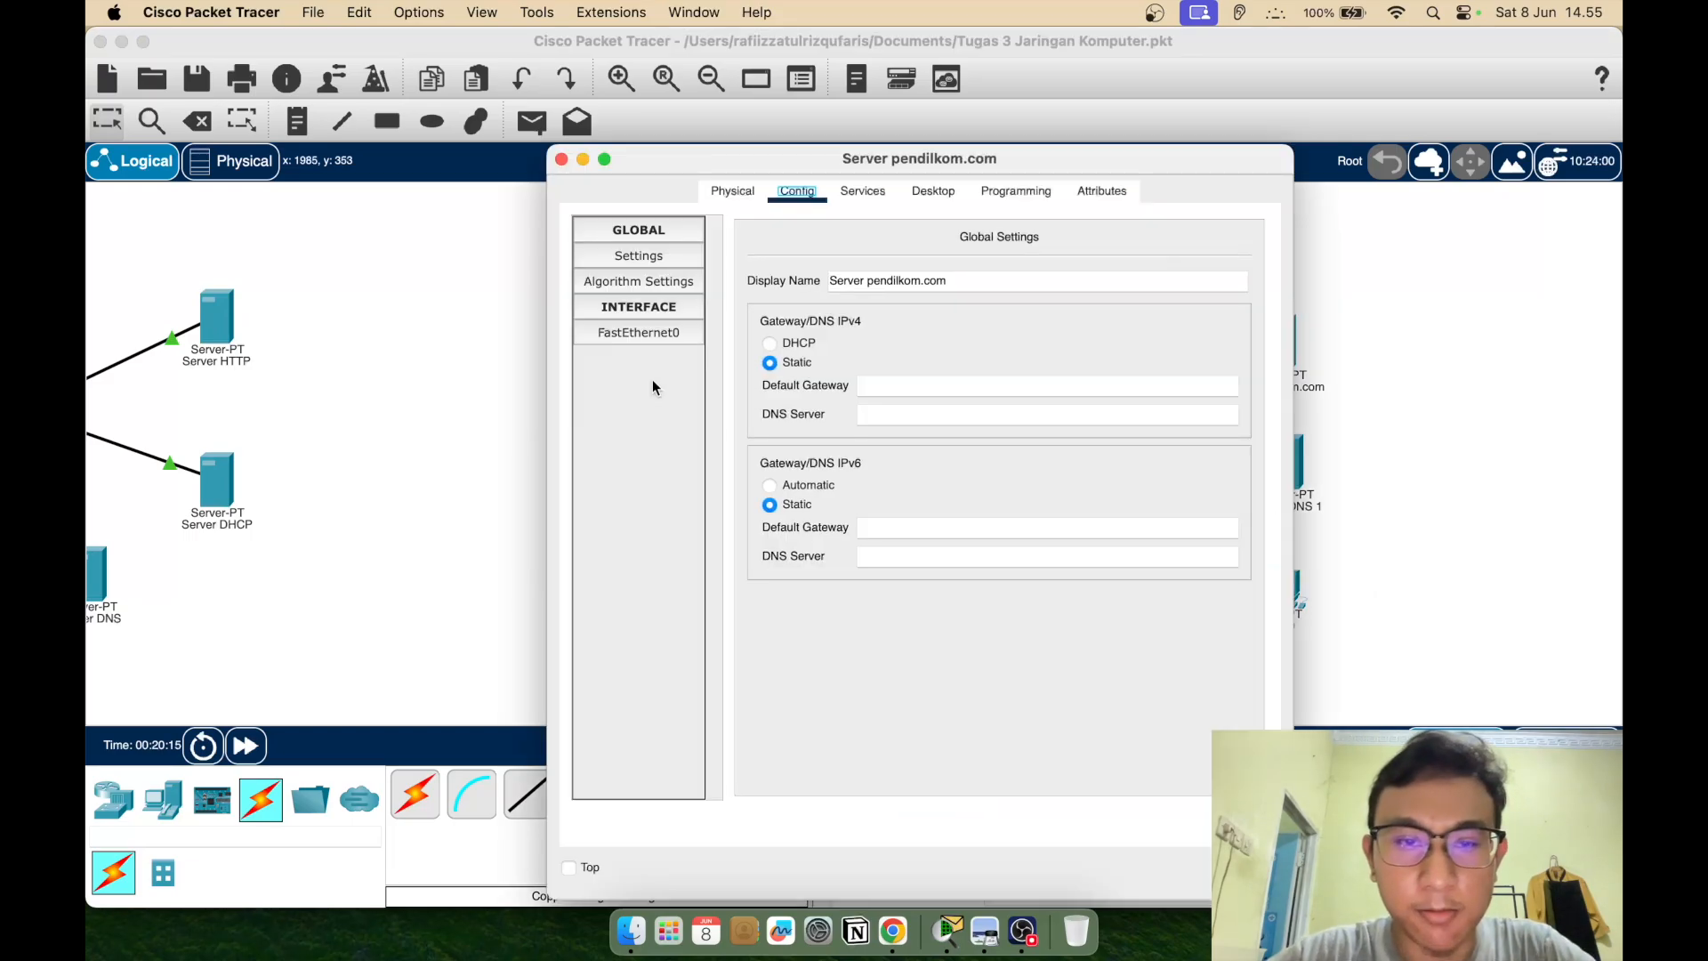
left_click(867, 194)
left_click(664, 256)
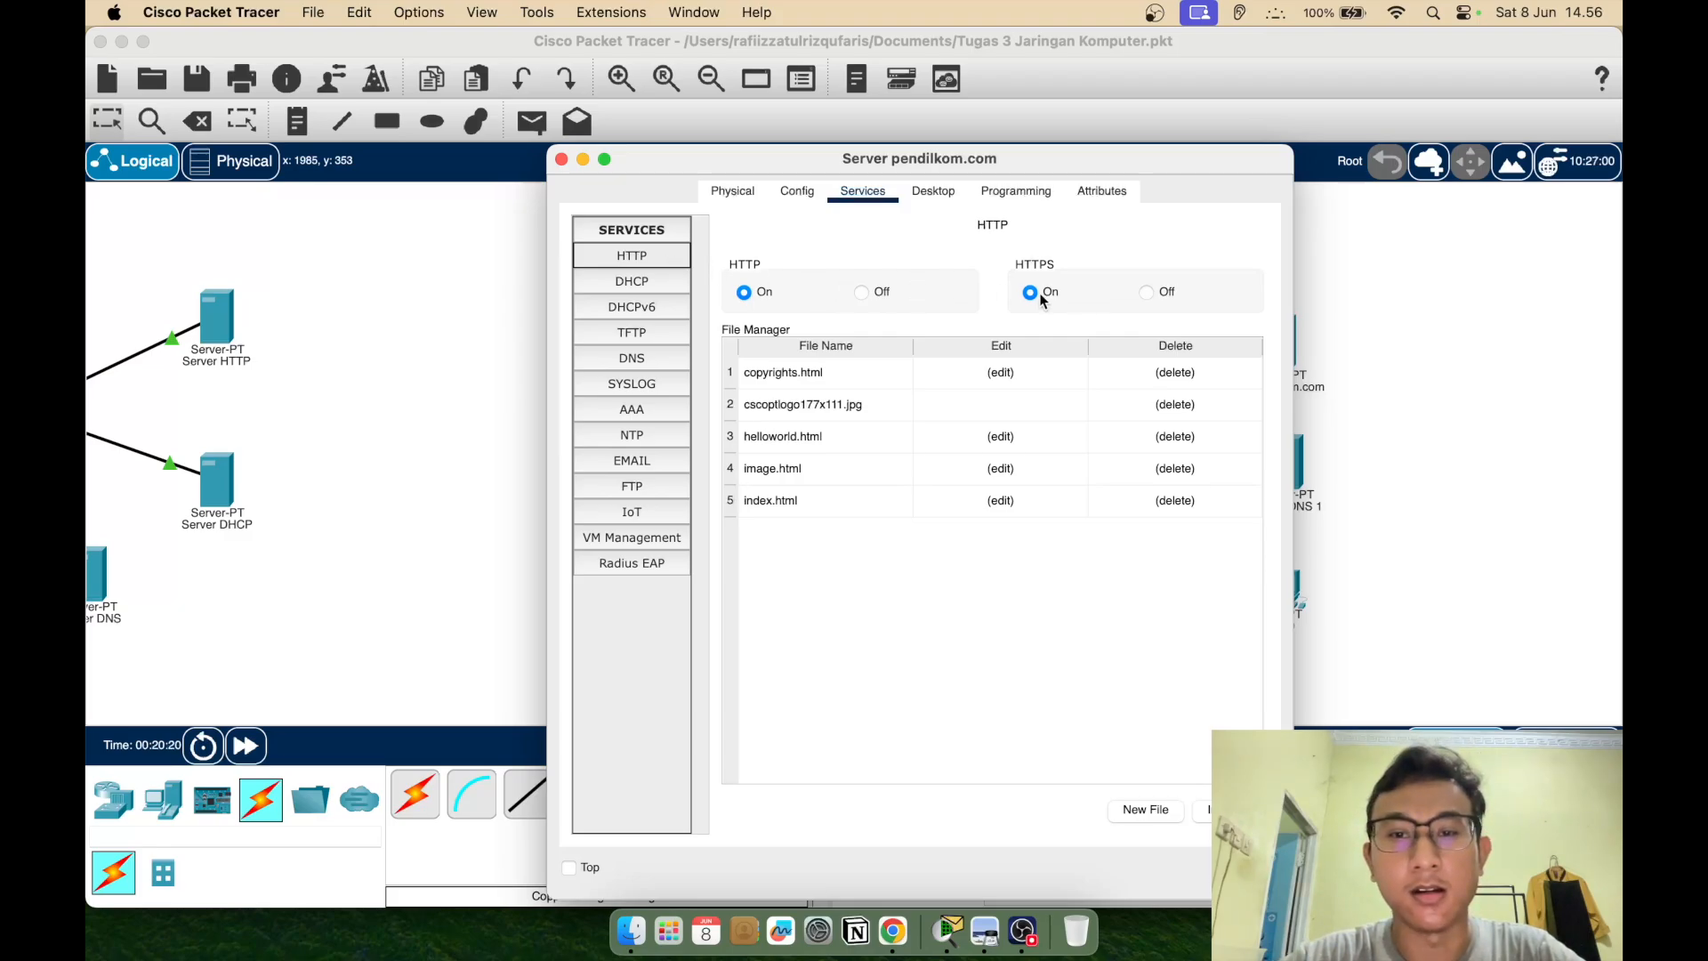
left_click(1001, 499)
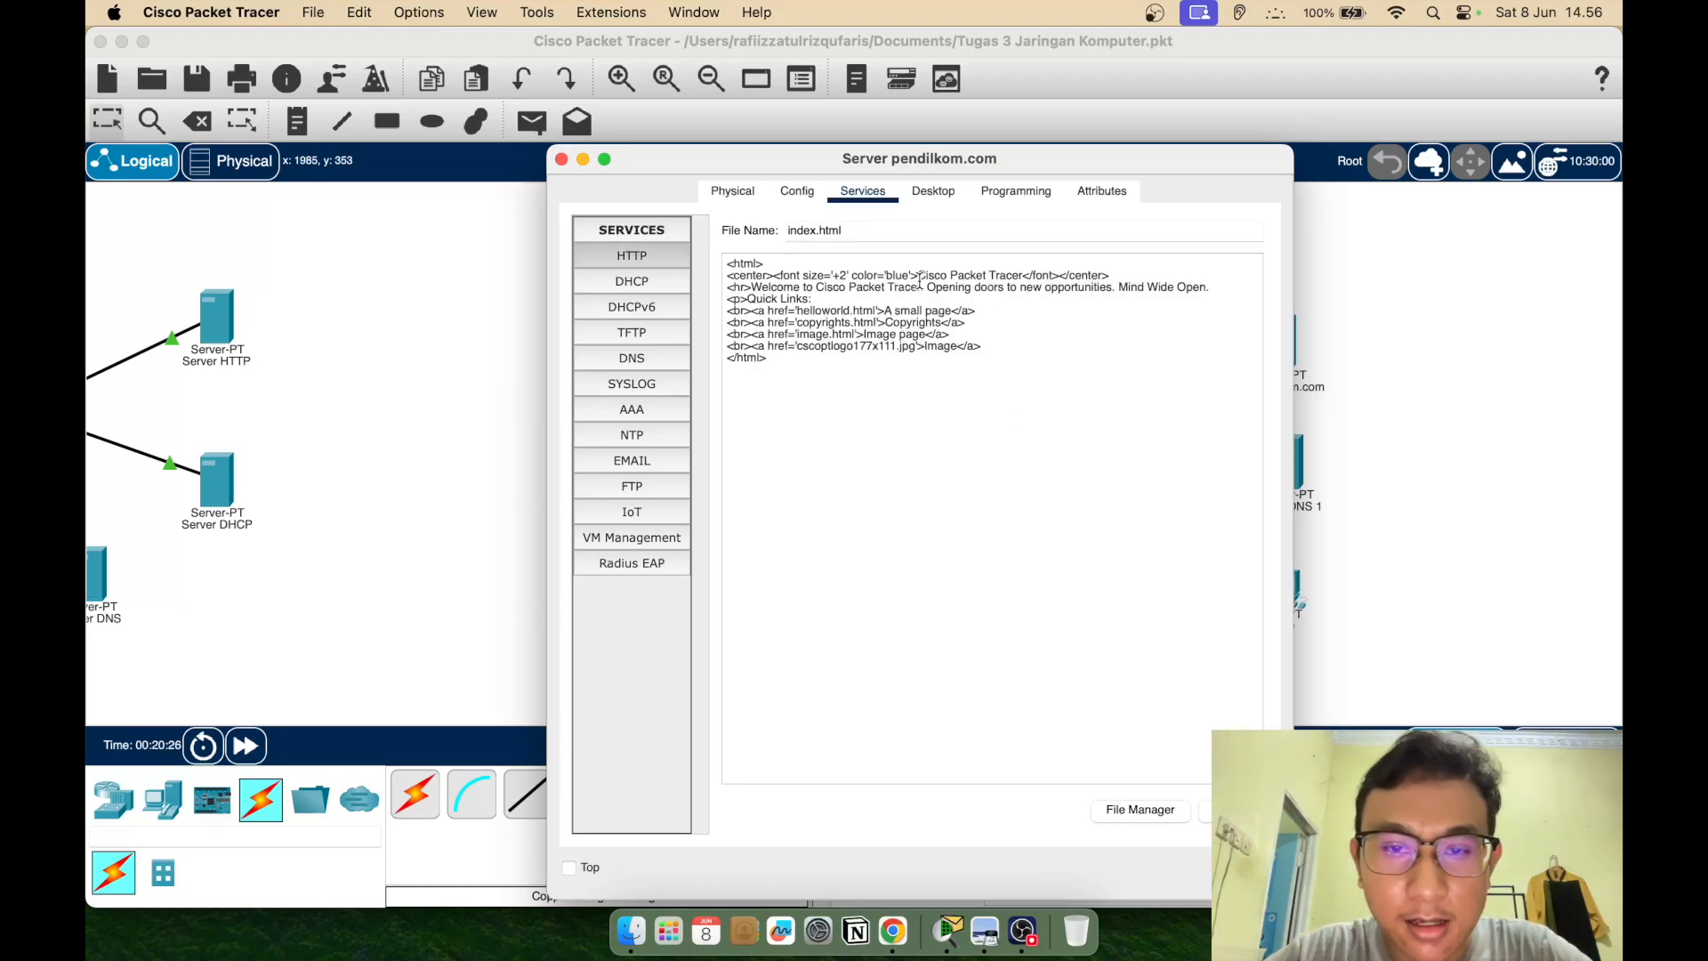
left_click_drag(918, 278, 1023, 274)
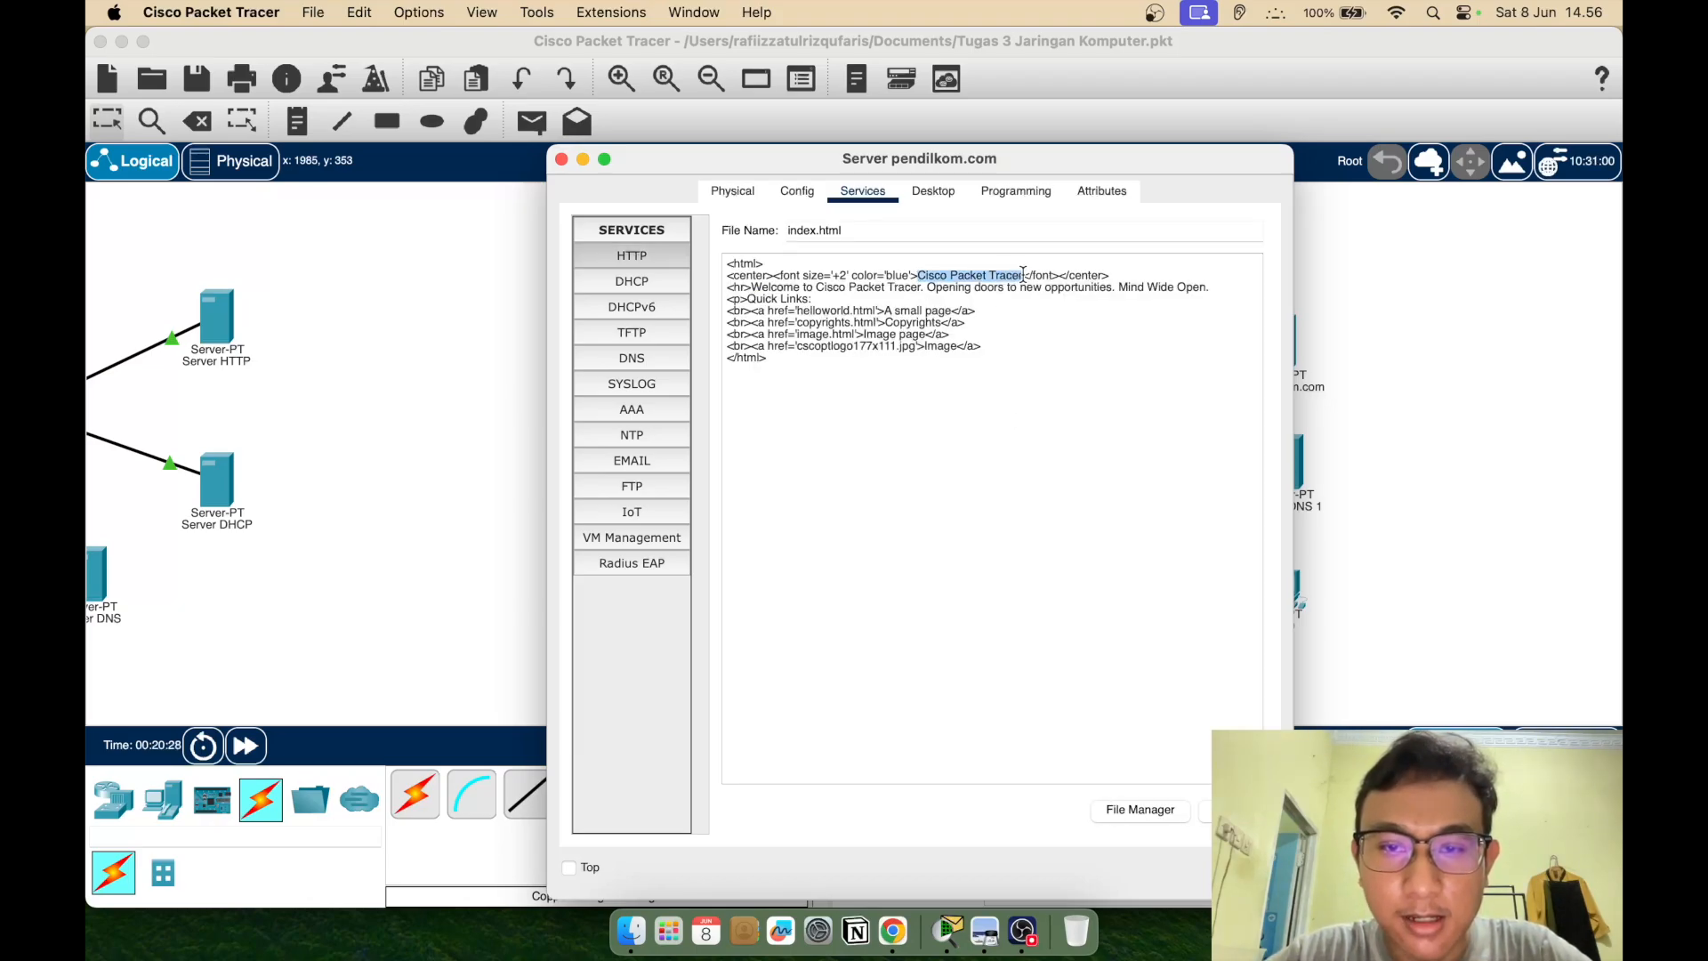
type("PENDILKOM.COM")
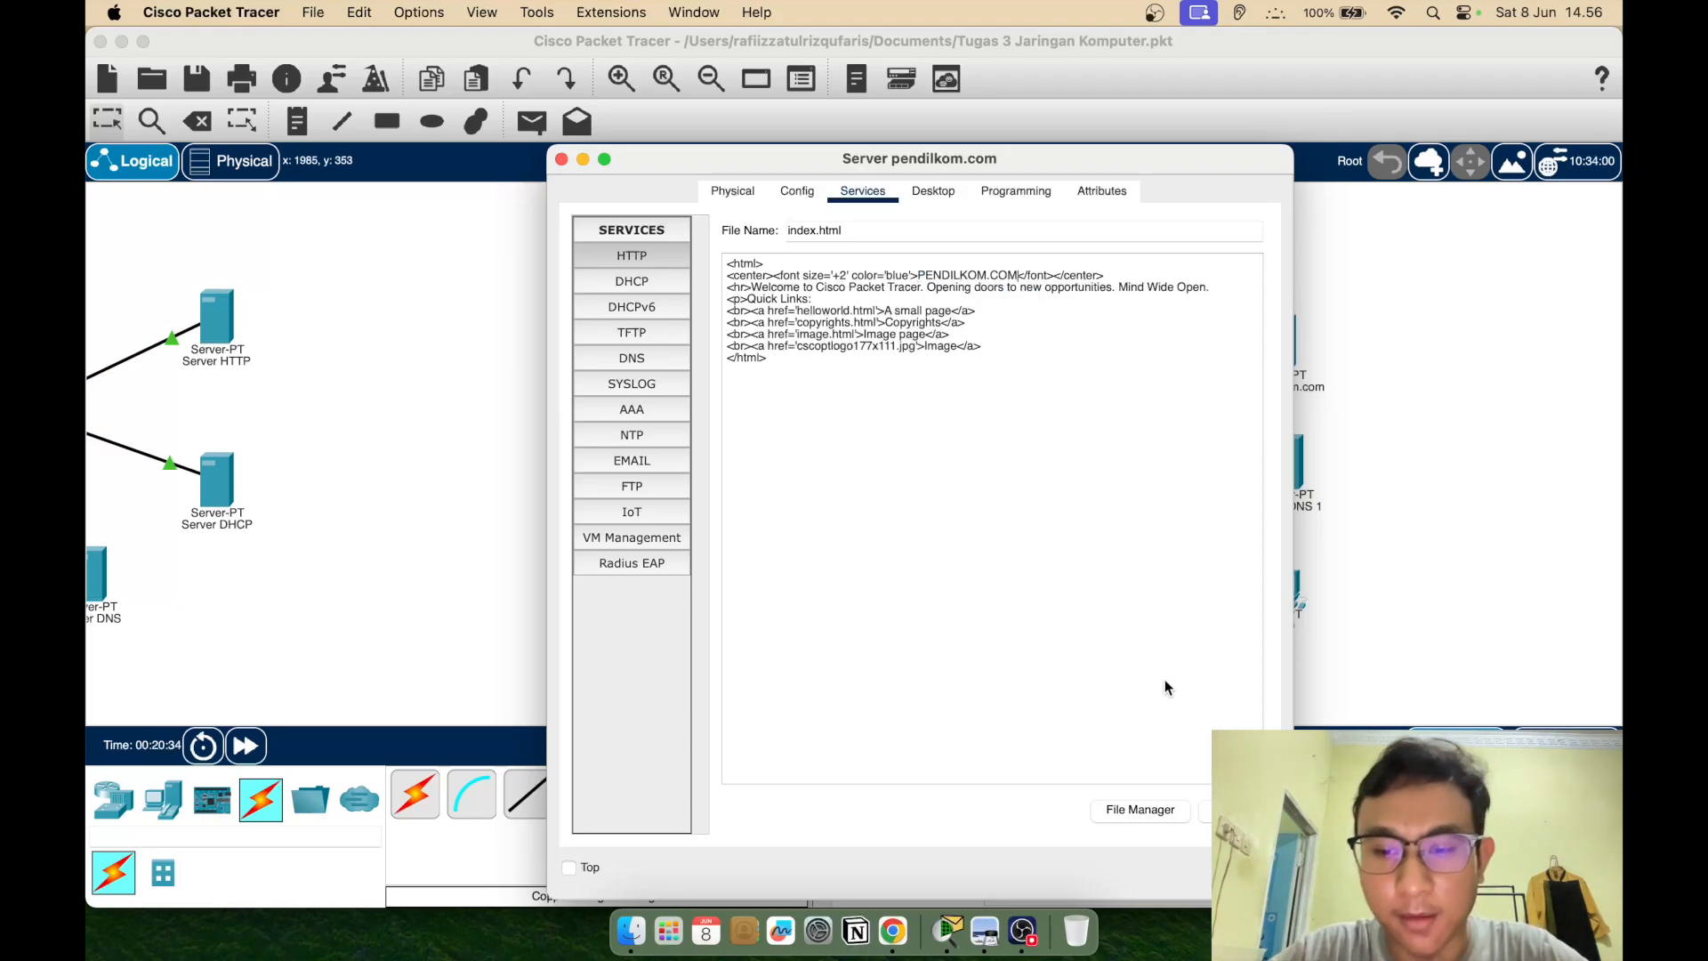
left_click(1206, 810)
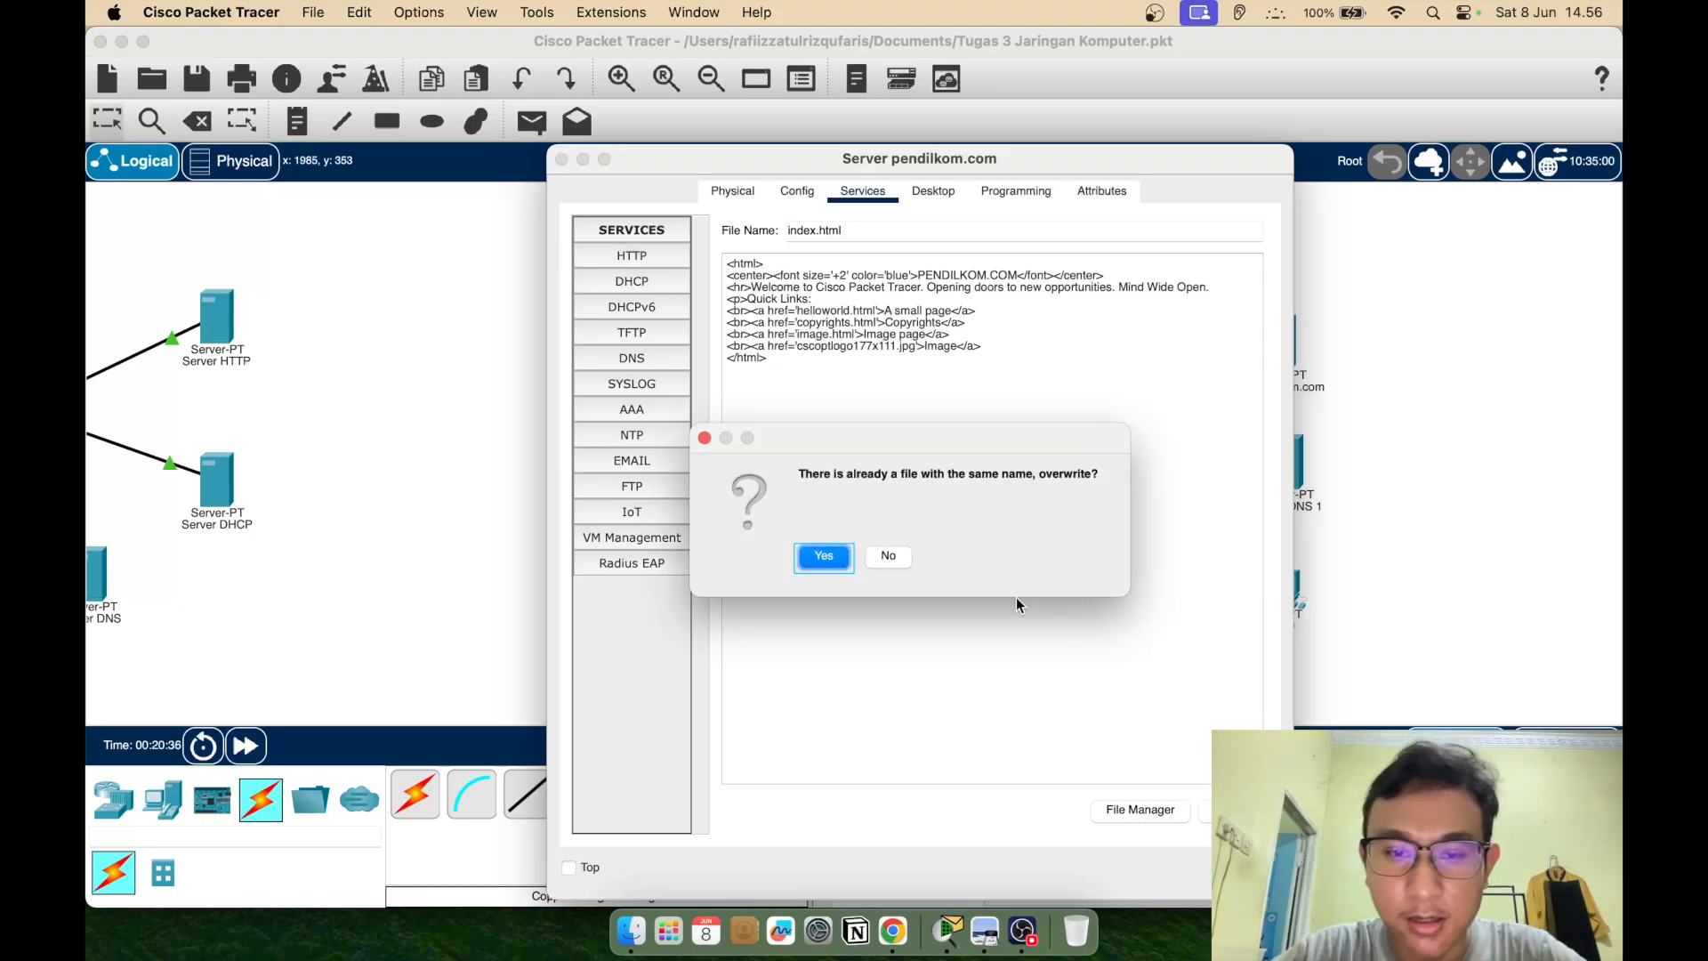
left_click(824, 558)
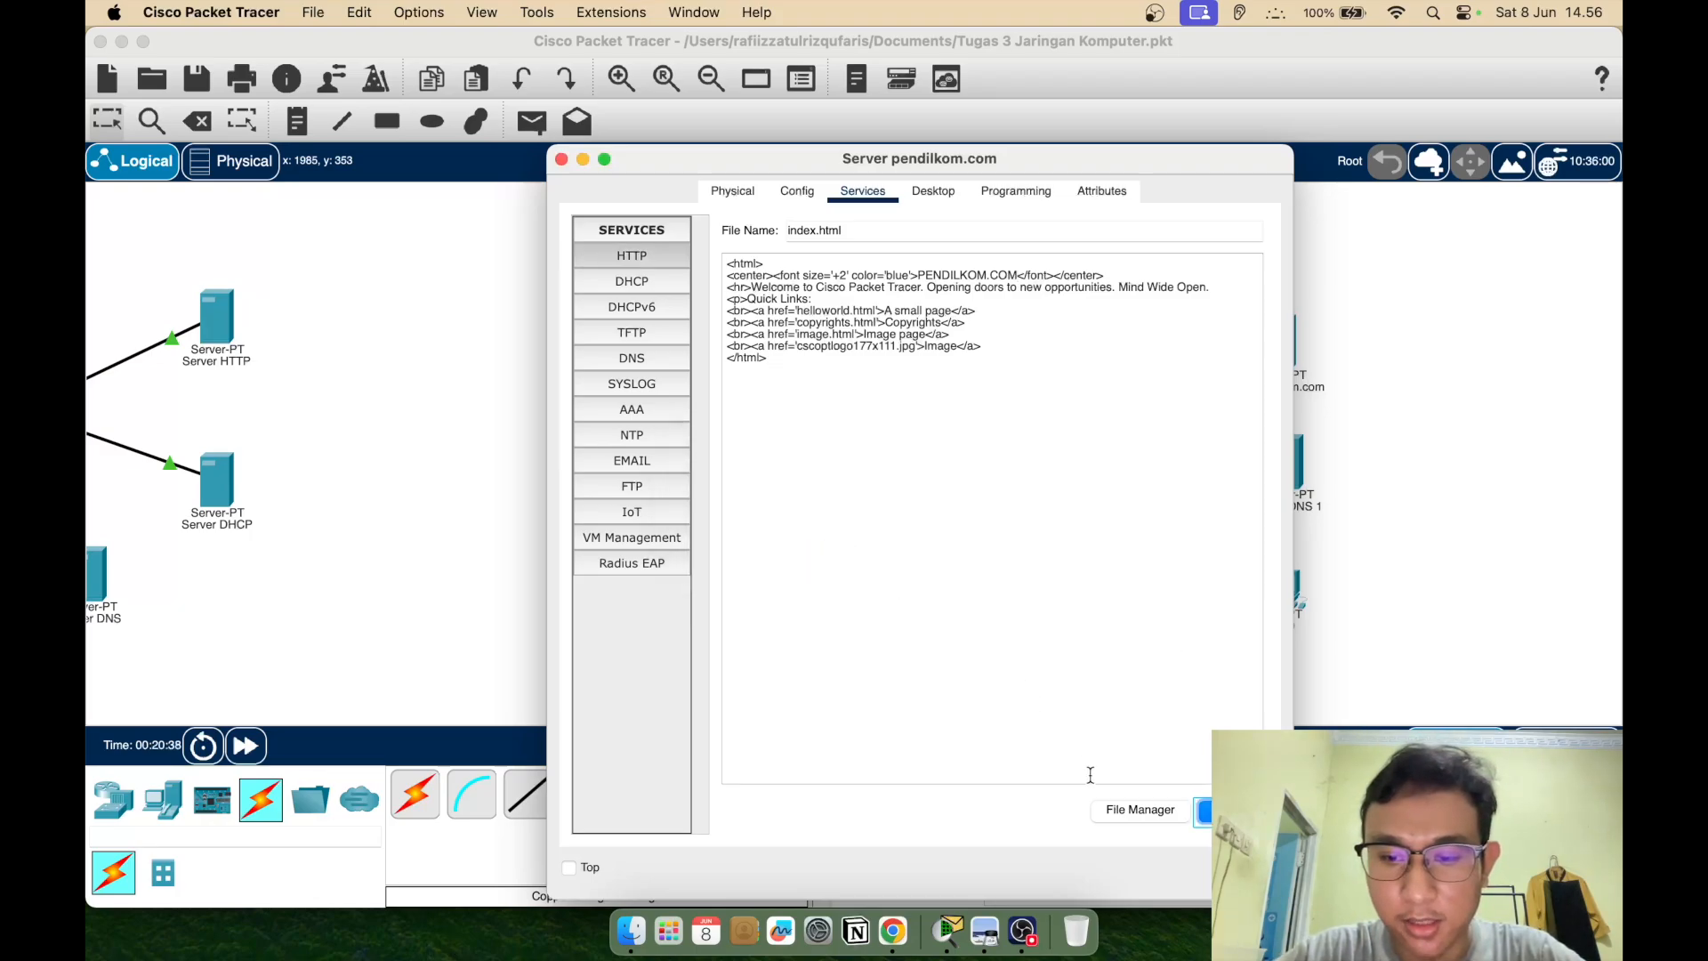
left_click(1125, 812)
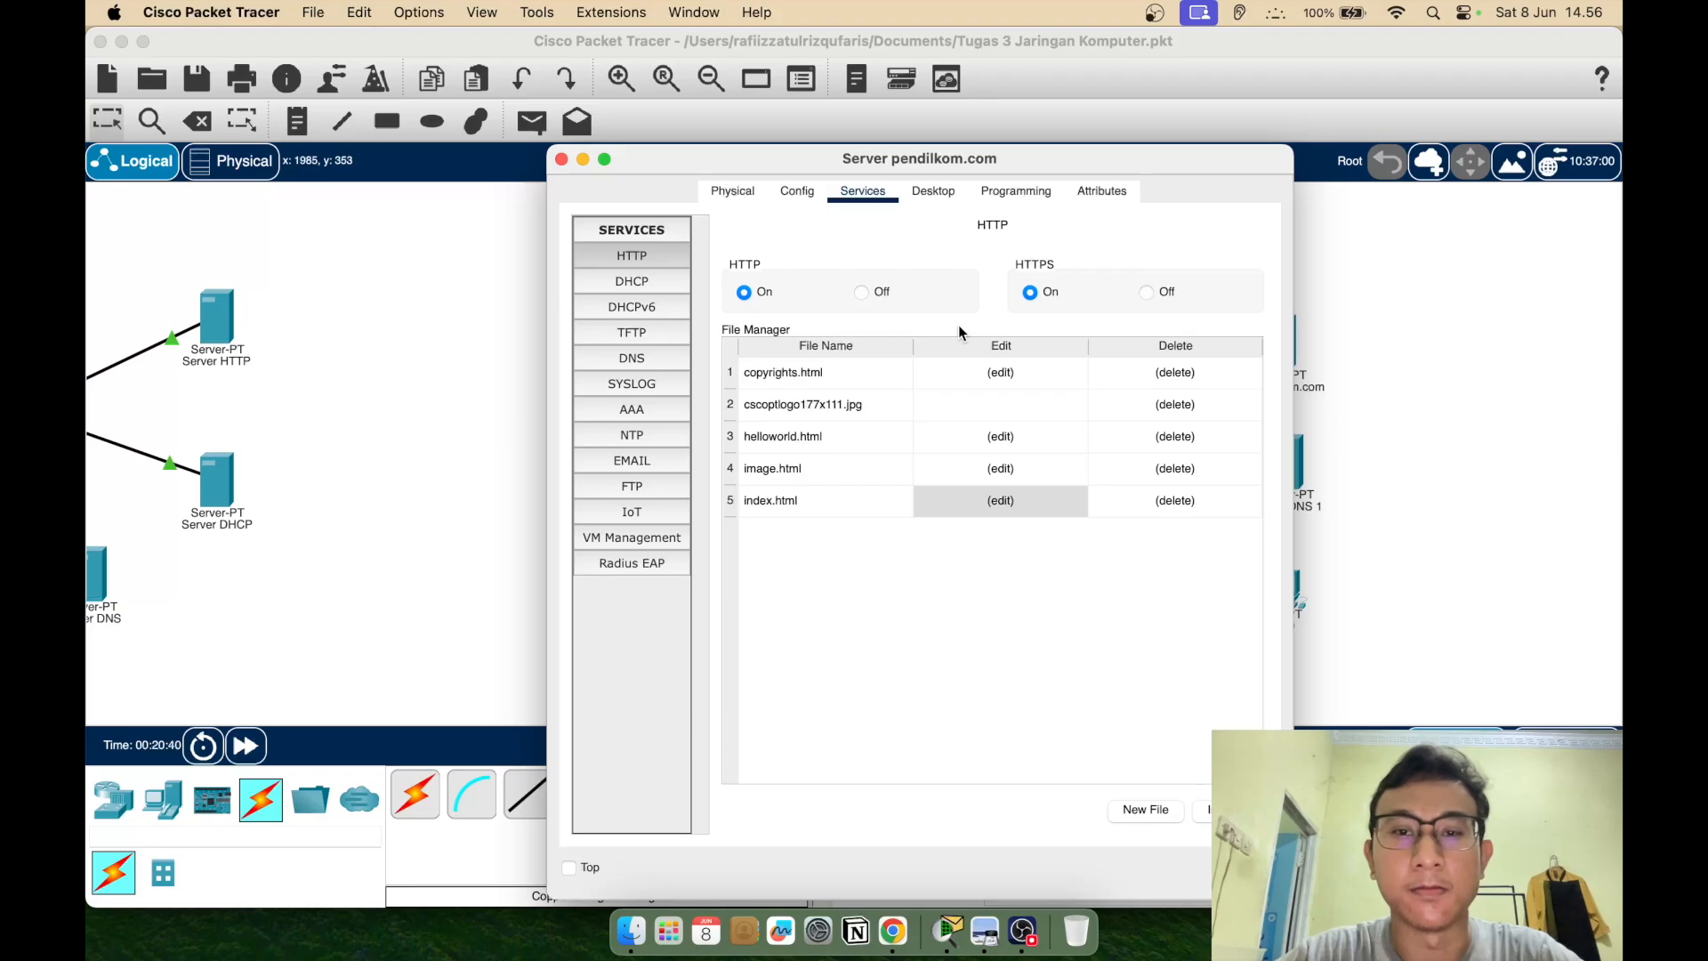
Assign Server pendilkom.com the static IPv4 address 192.168.1.1 with subnet mask 255.255.255.0
left_click(950, 194)
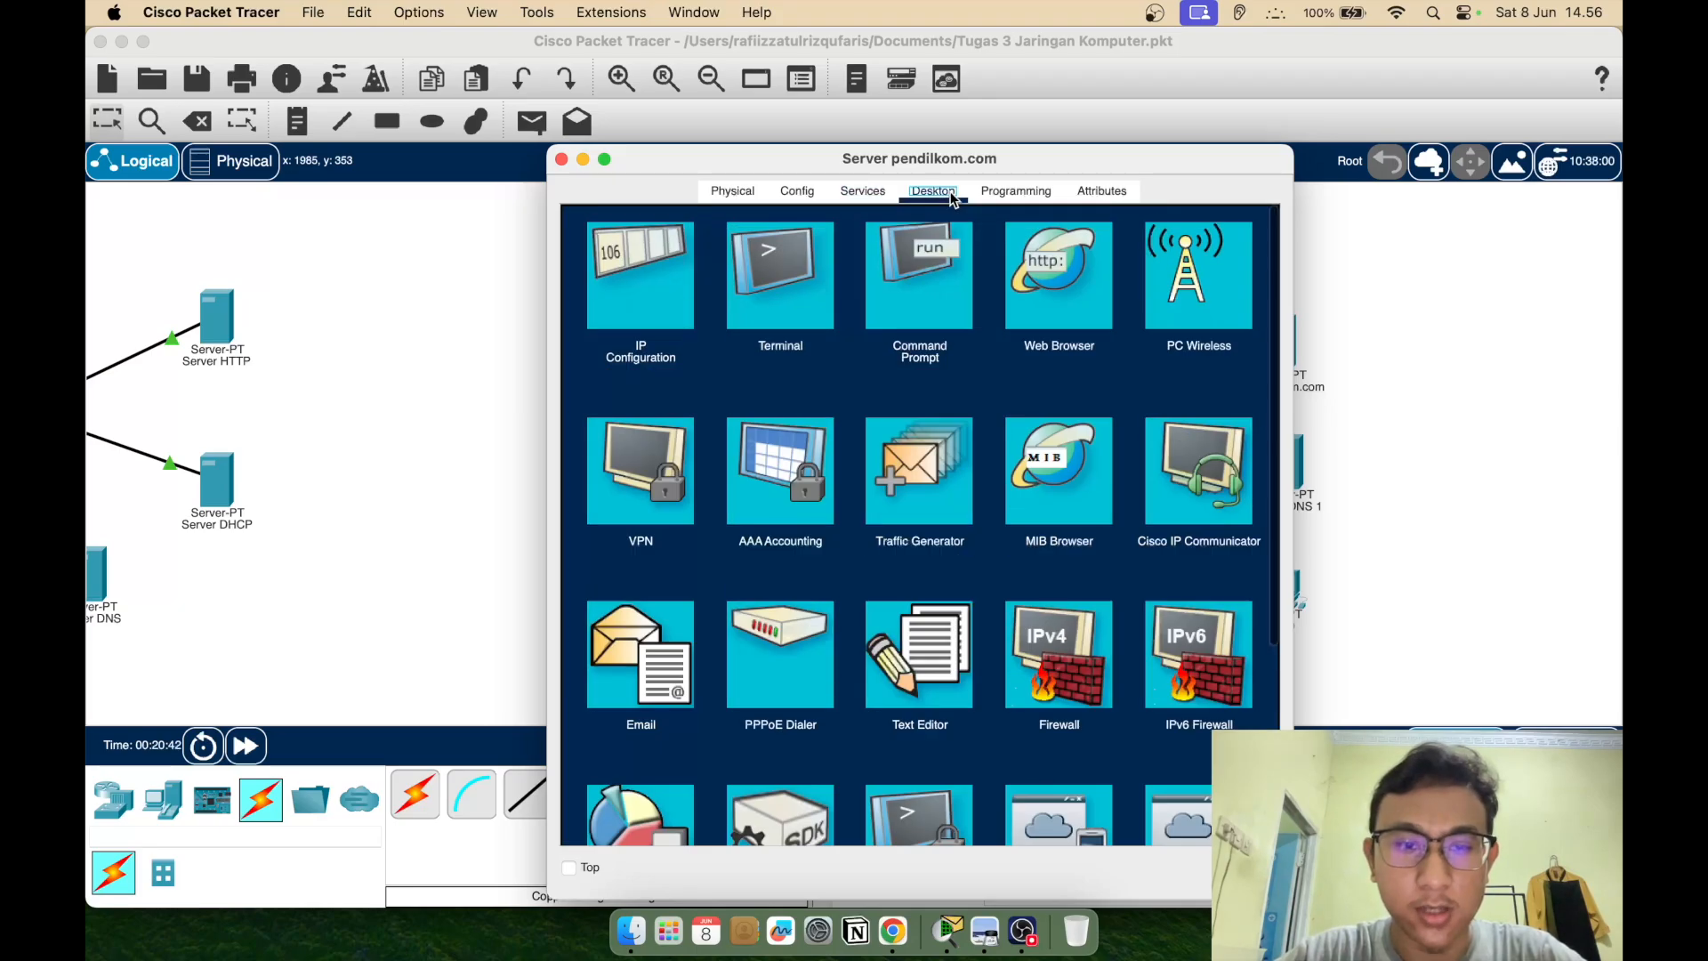
left_click(640, 272)
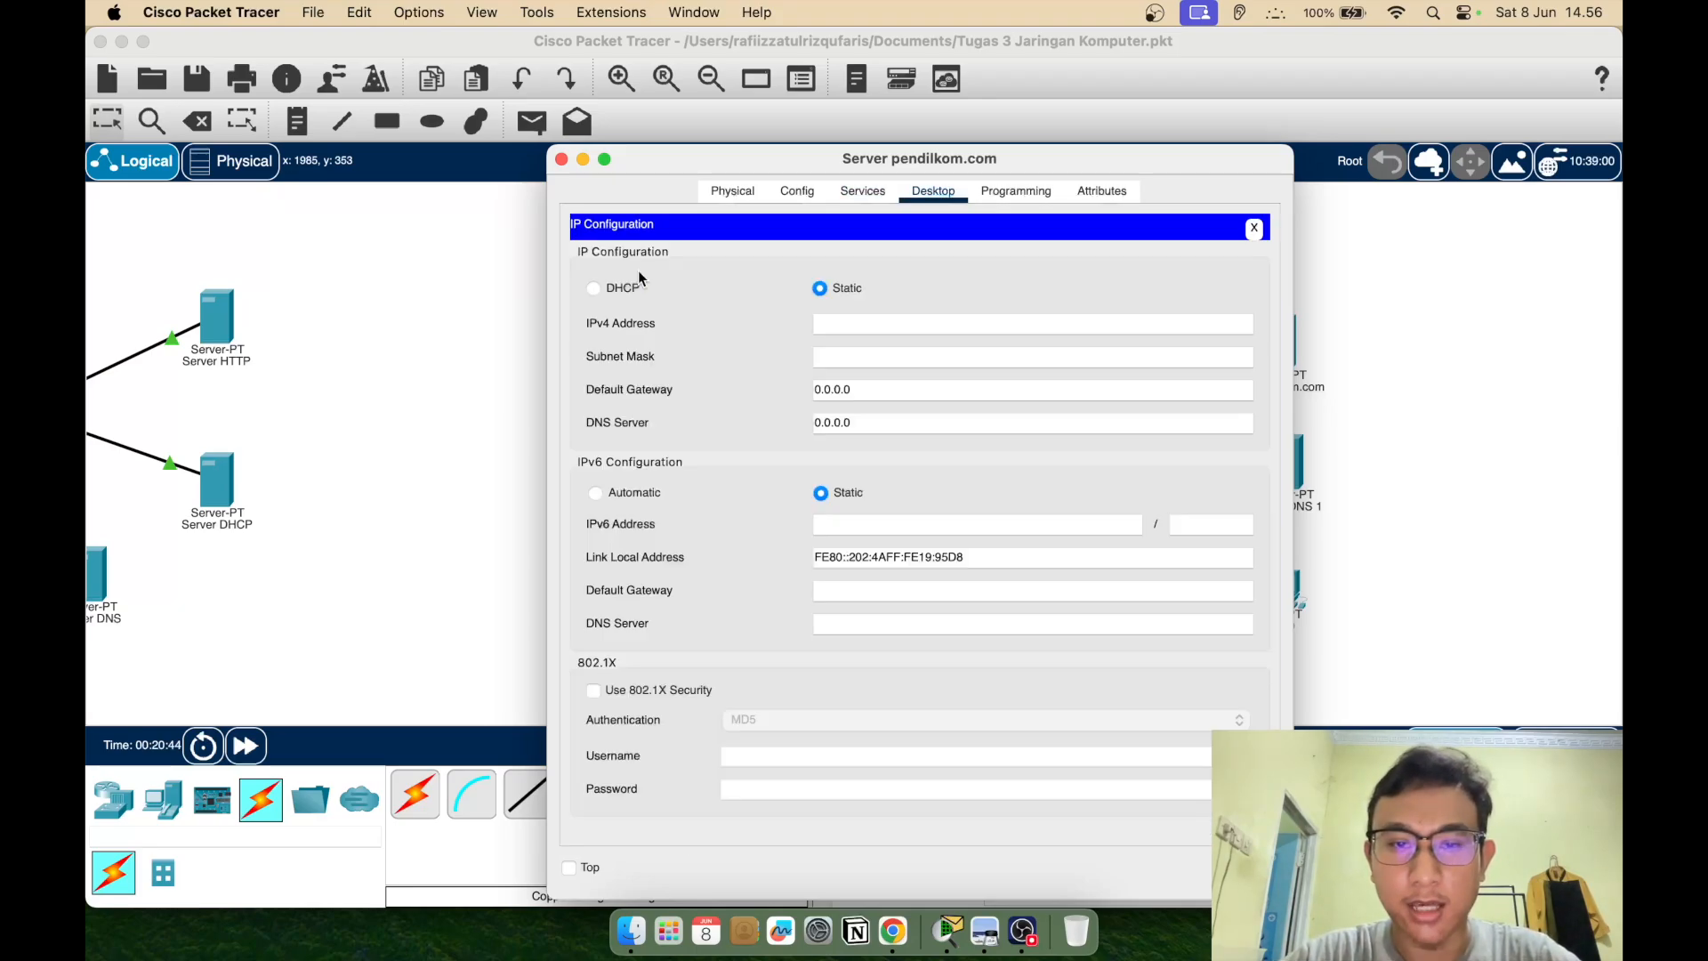
left_click(862, 327)
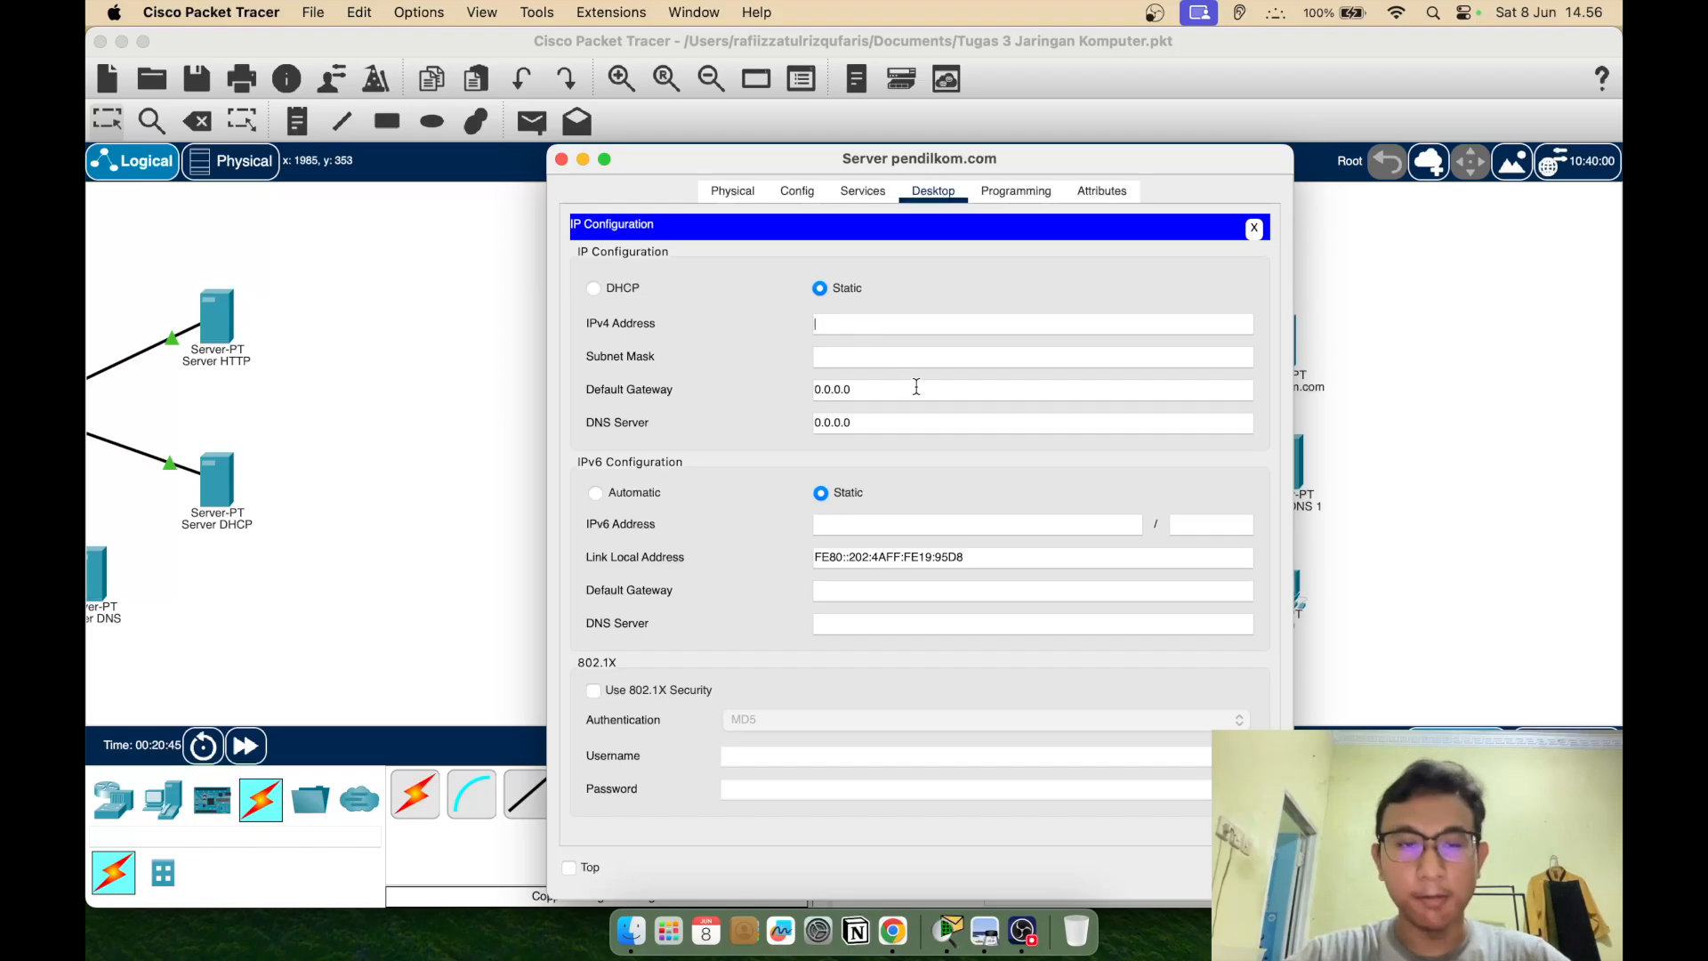
type("192.")
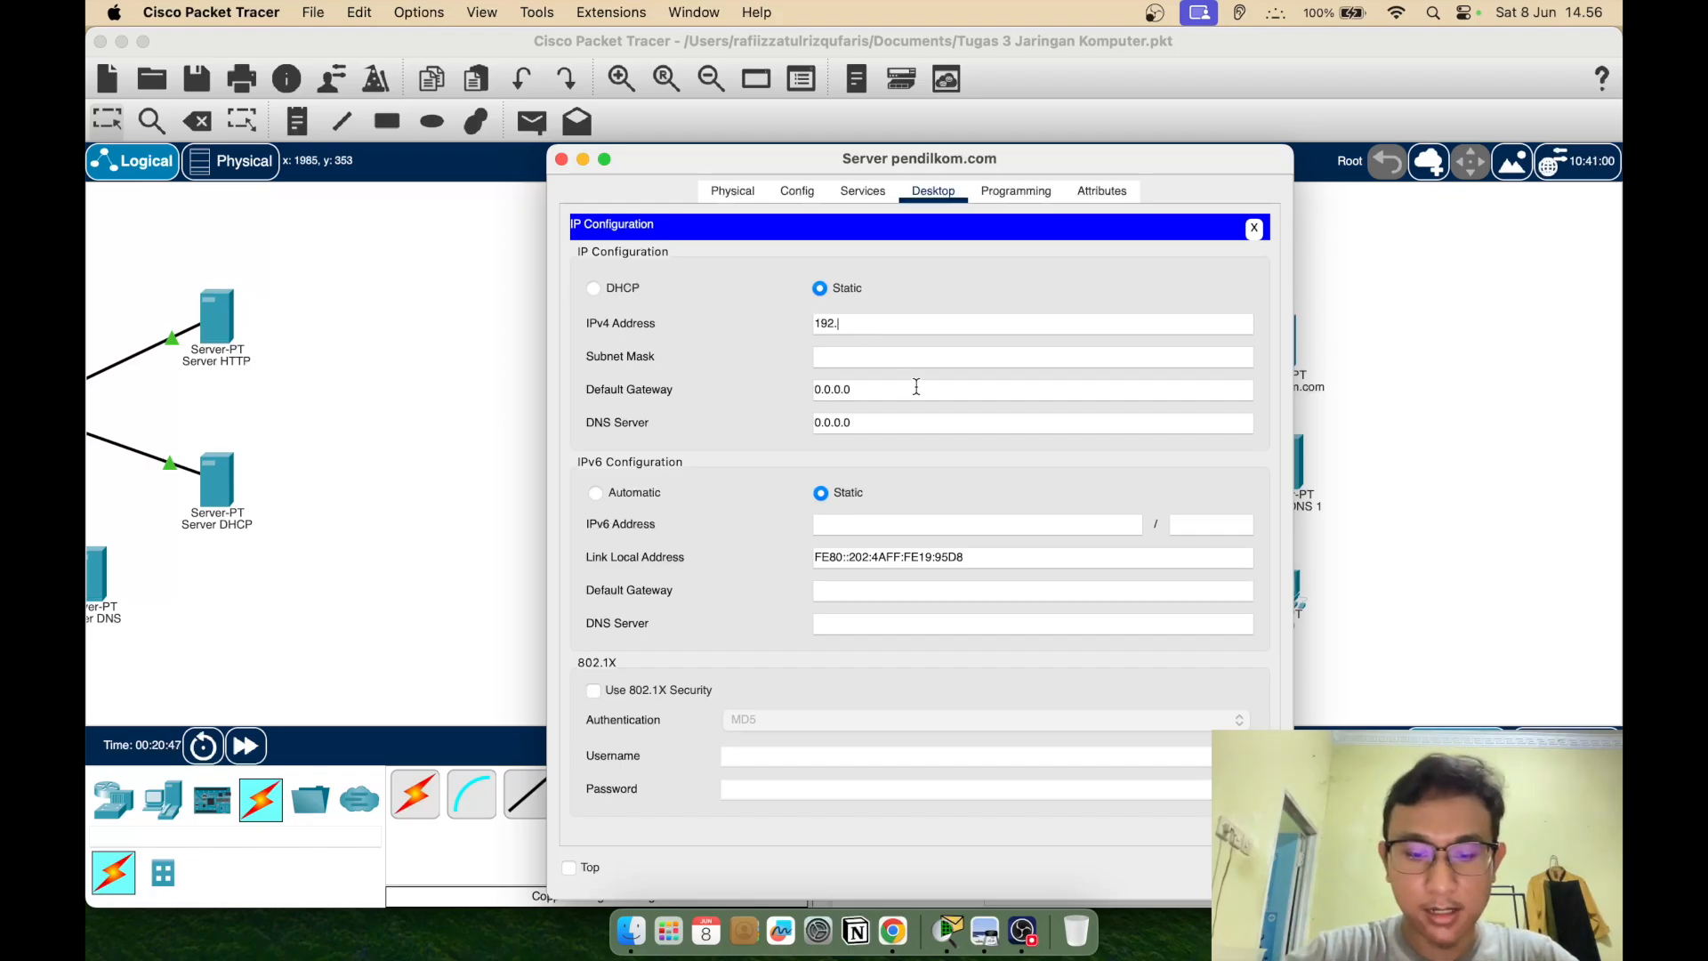
type("168.1")
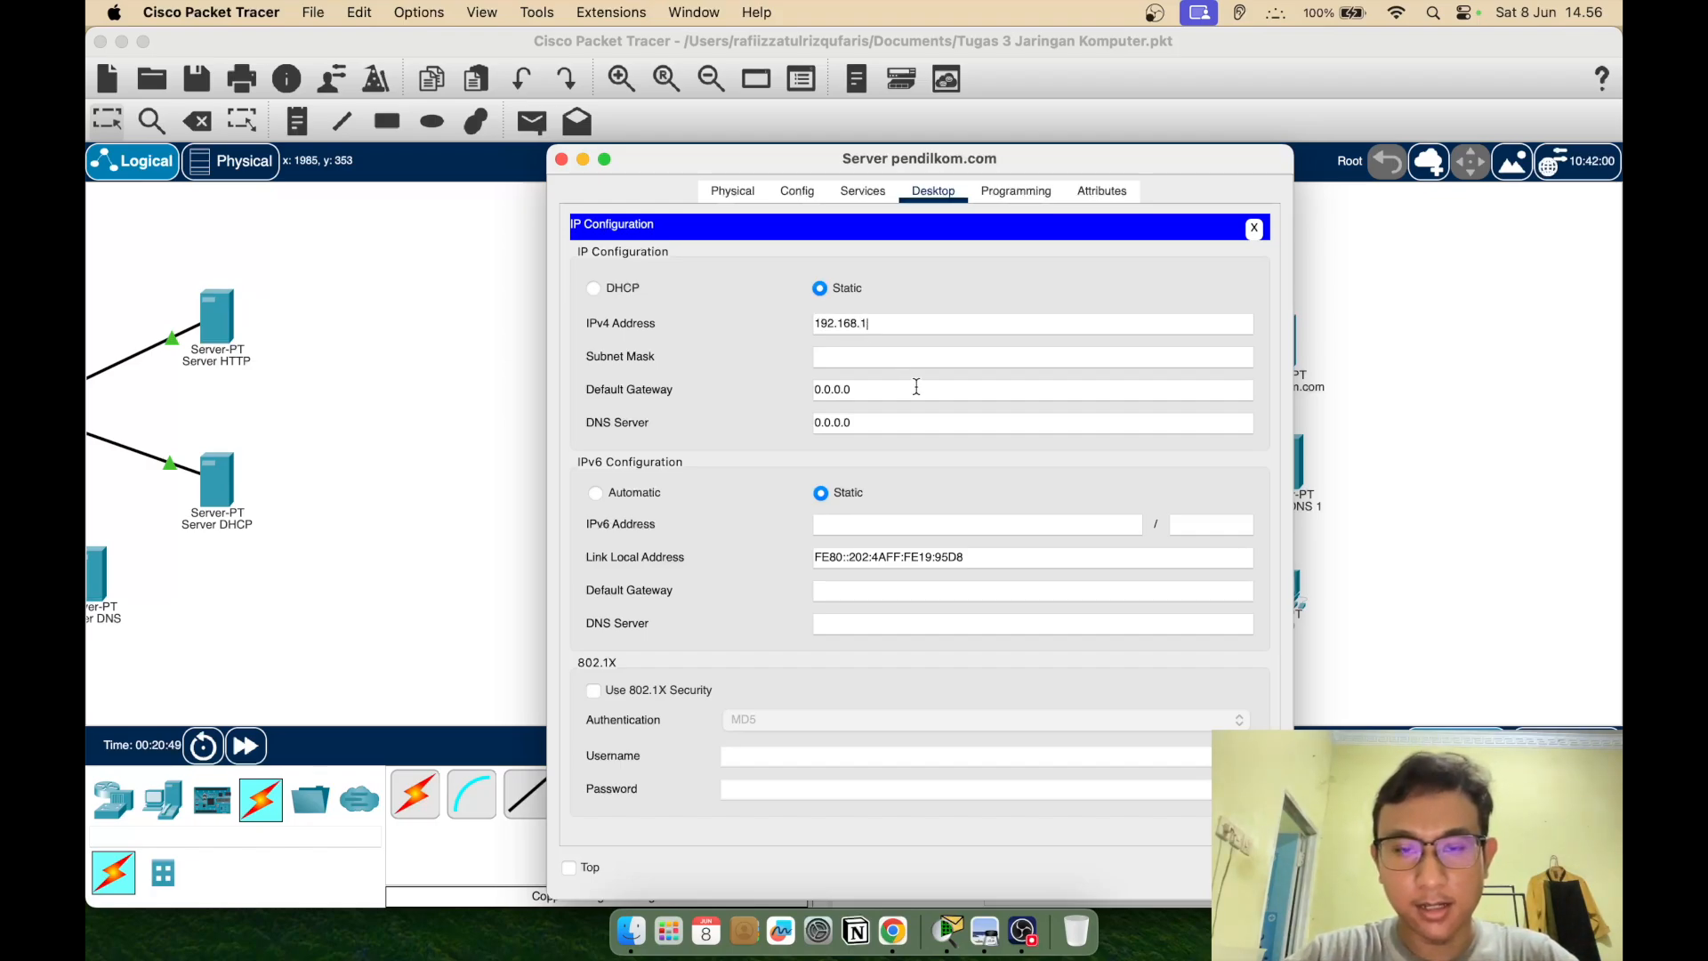
type(".1")
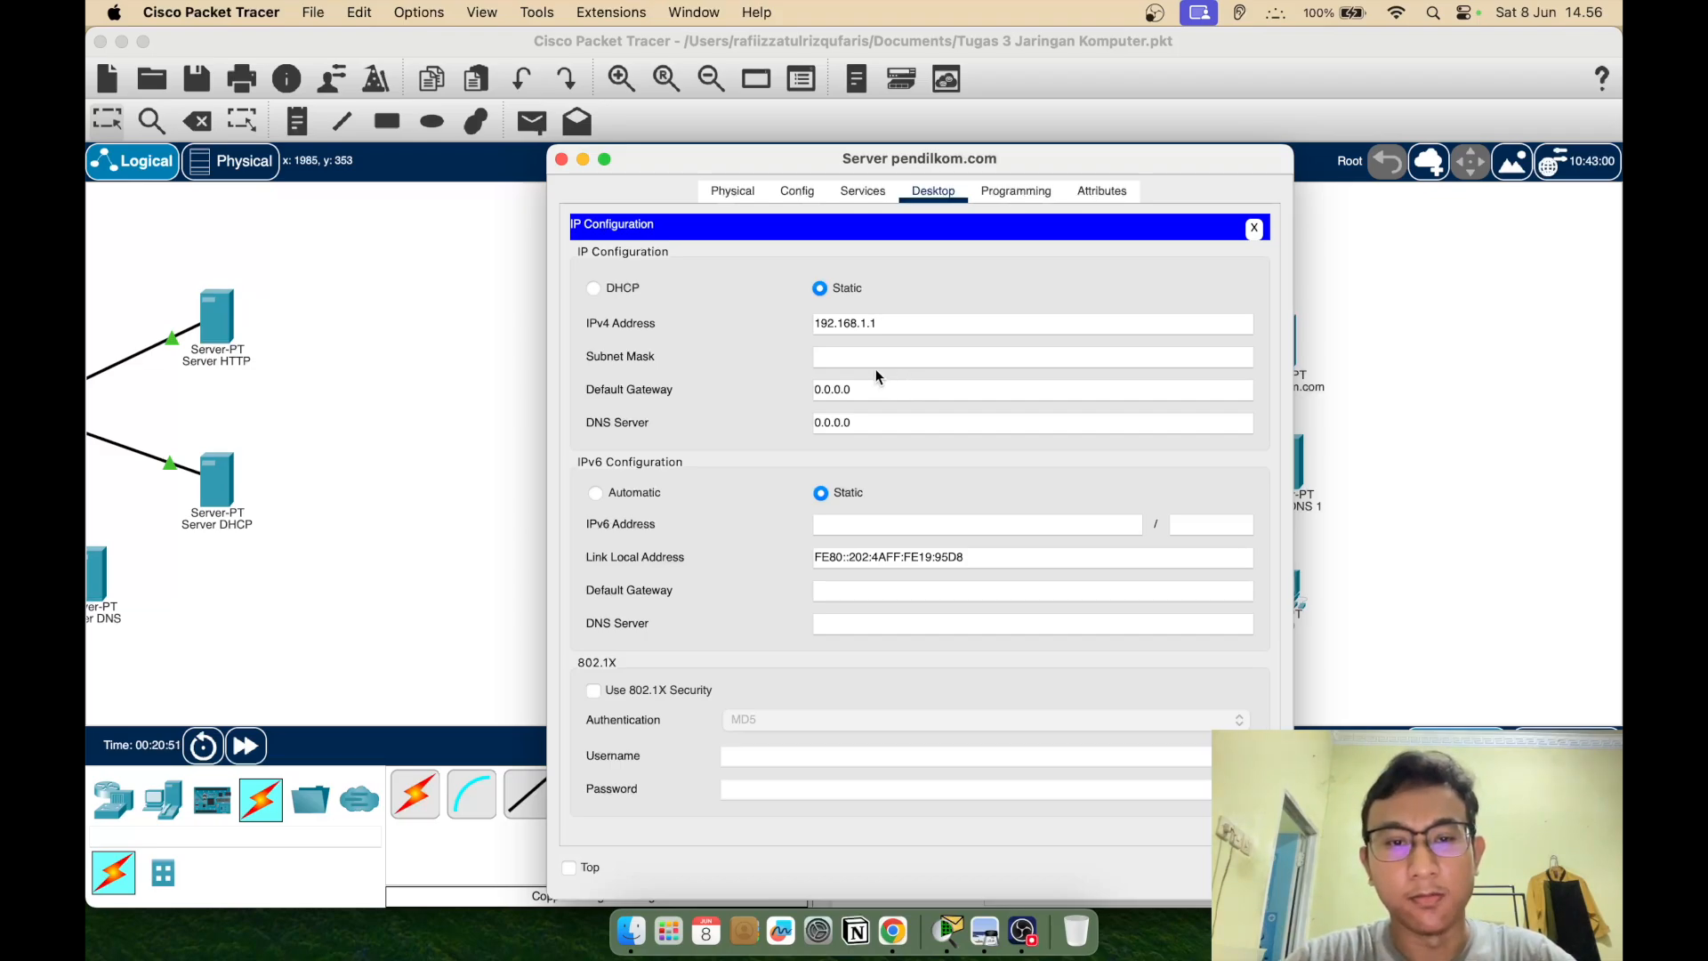
left_click(871, 362)
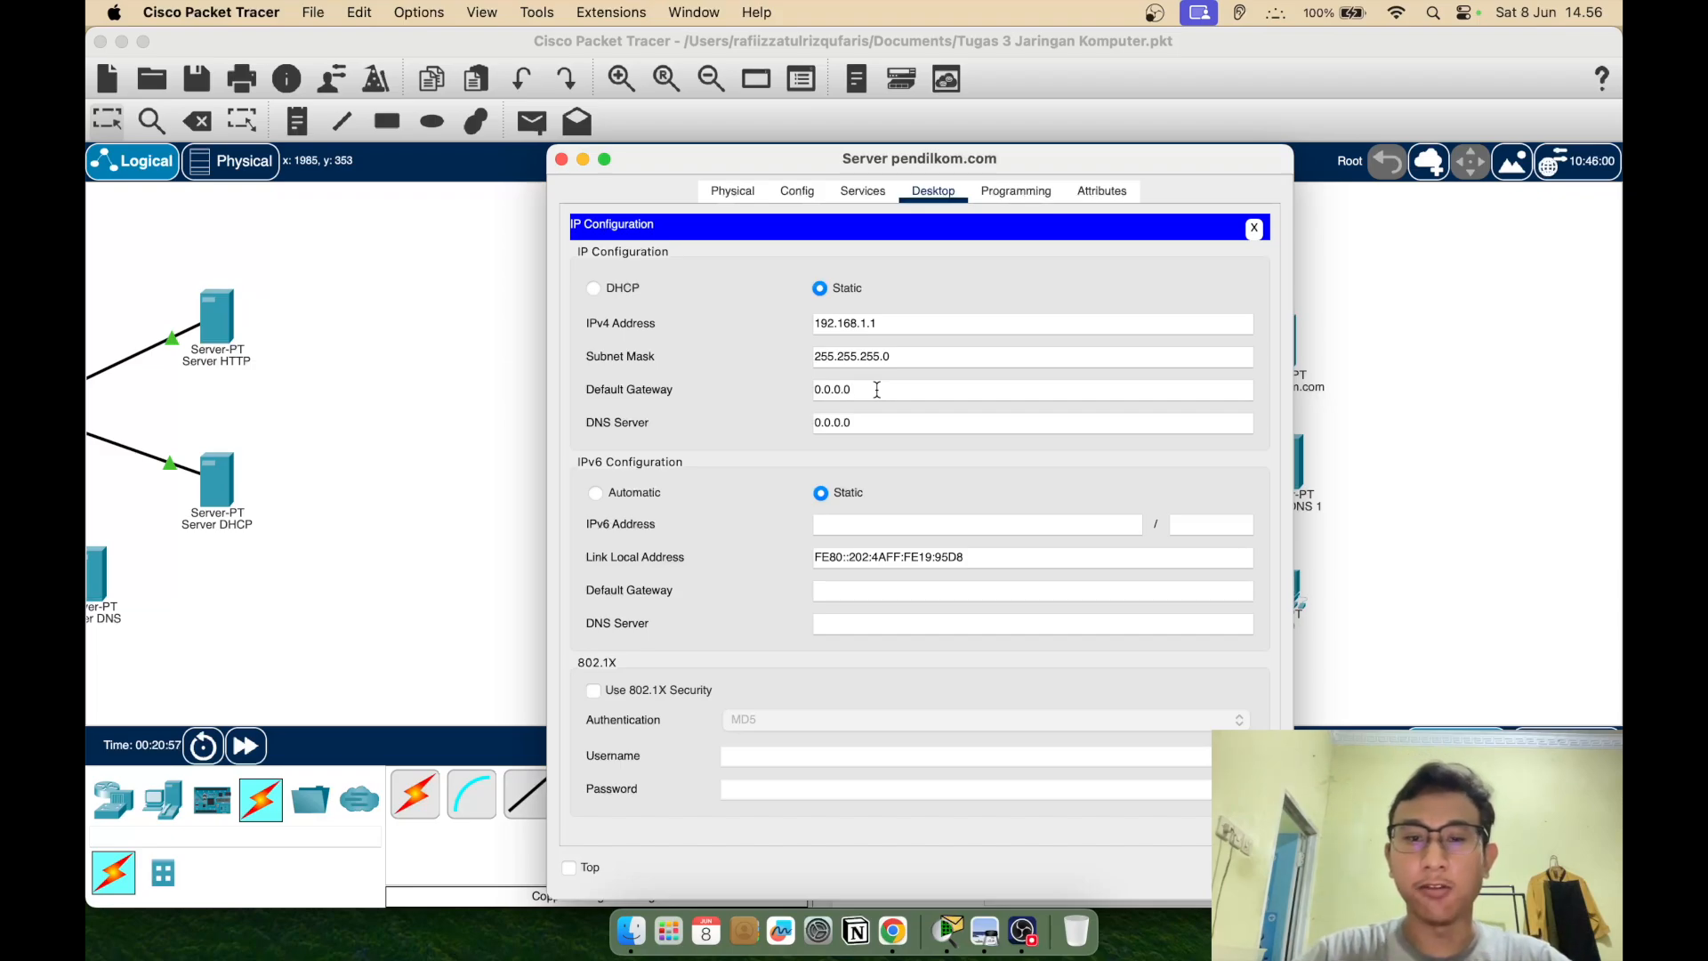
Set Server pendilkom.com's IPv4 default gateway to 192.168.1.5 and close its configuration
key("super+a")
key("BackSpace")
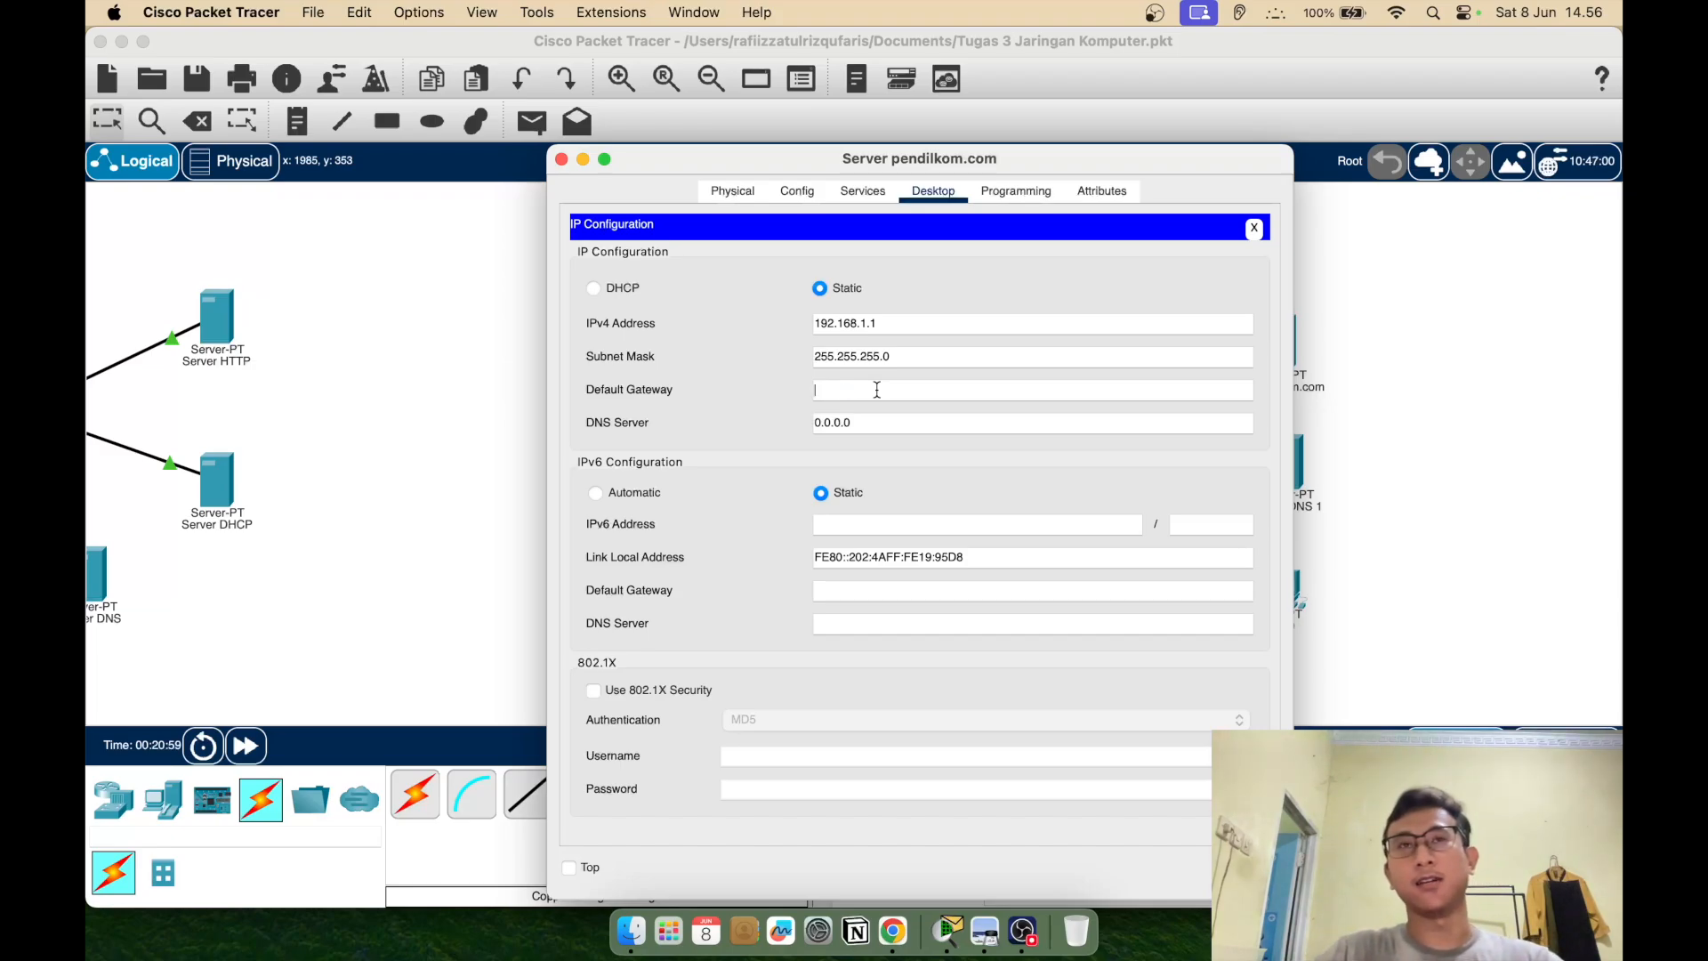
type("192.168.1.5")
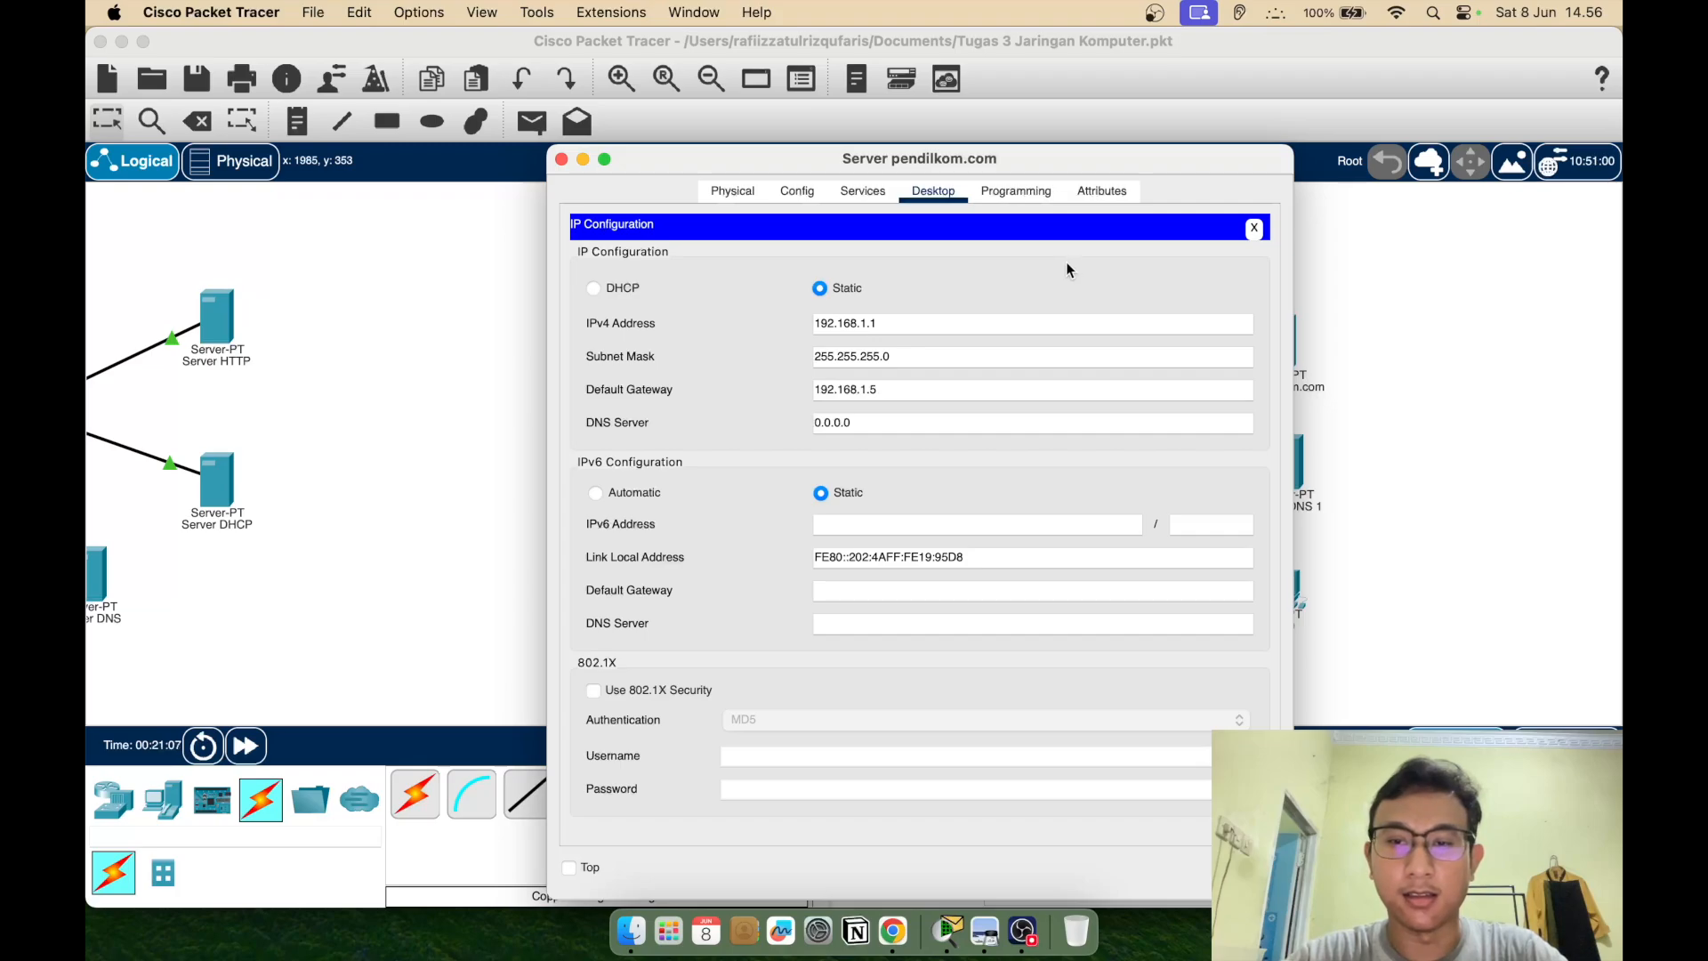
left_click(1258, 228)
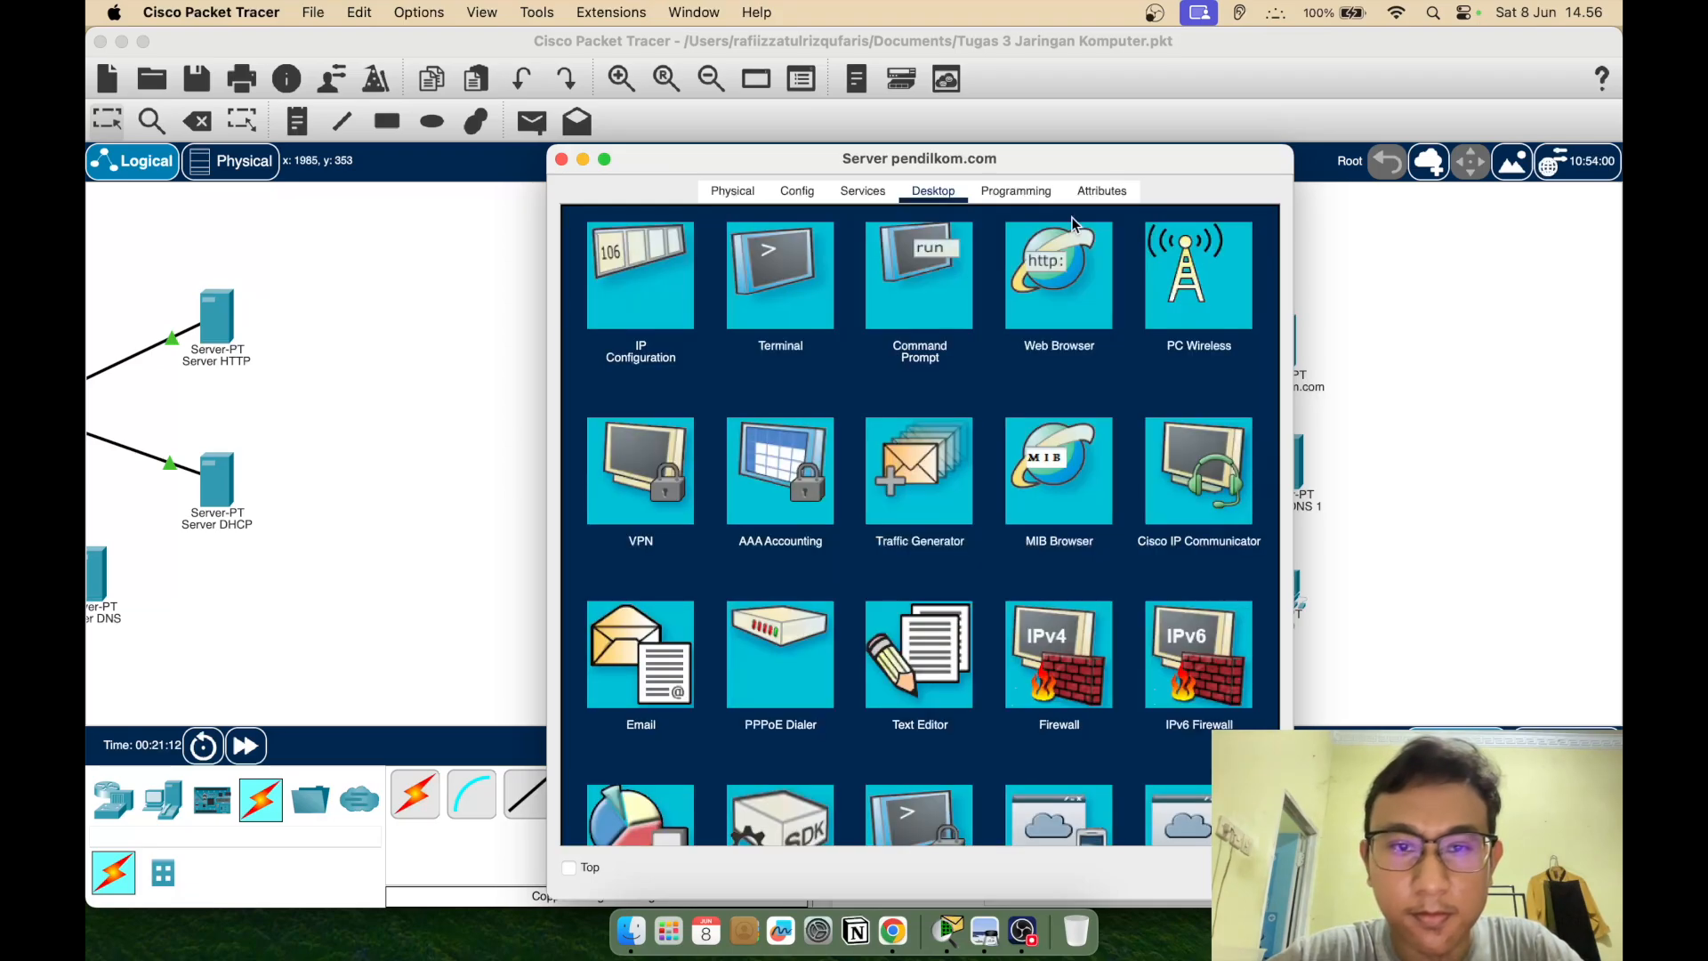
left_click(560, 159)
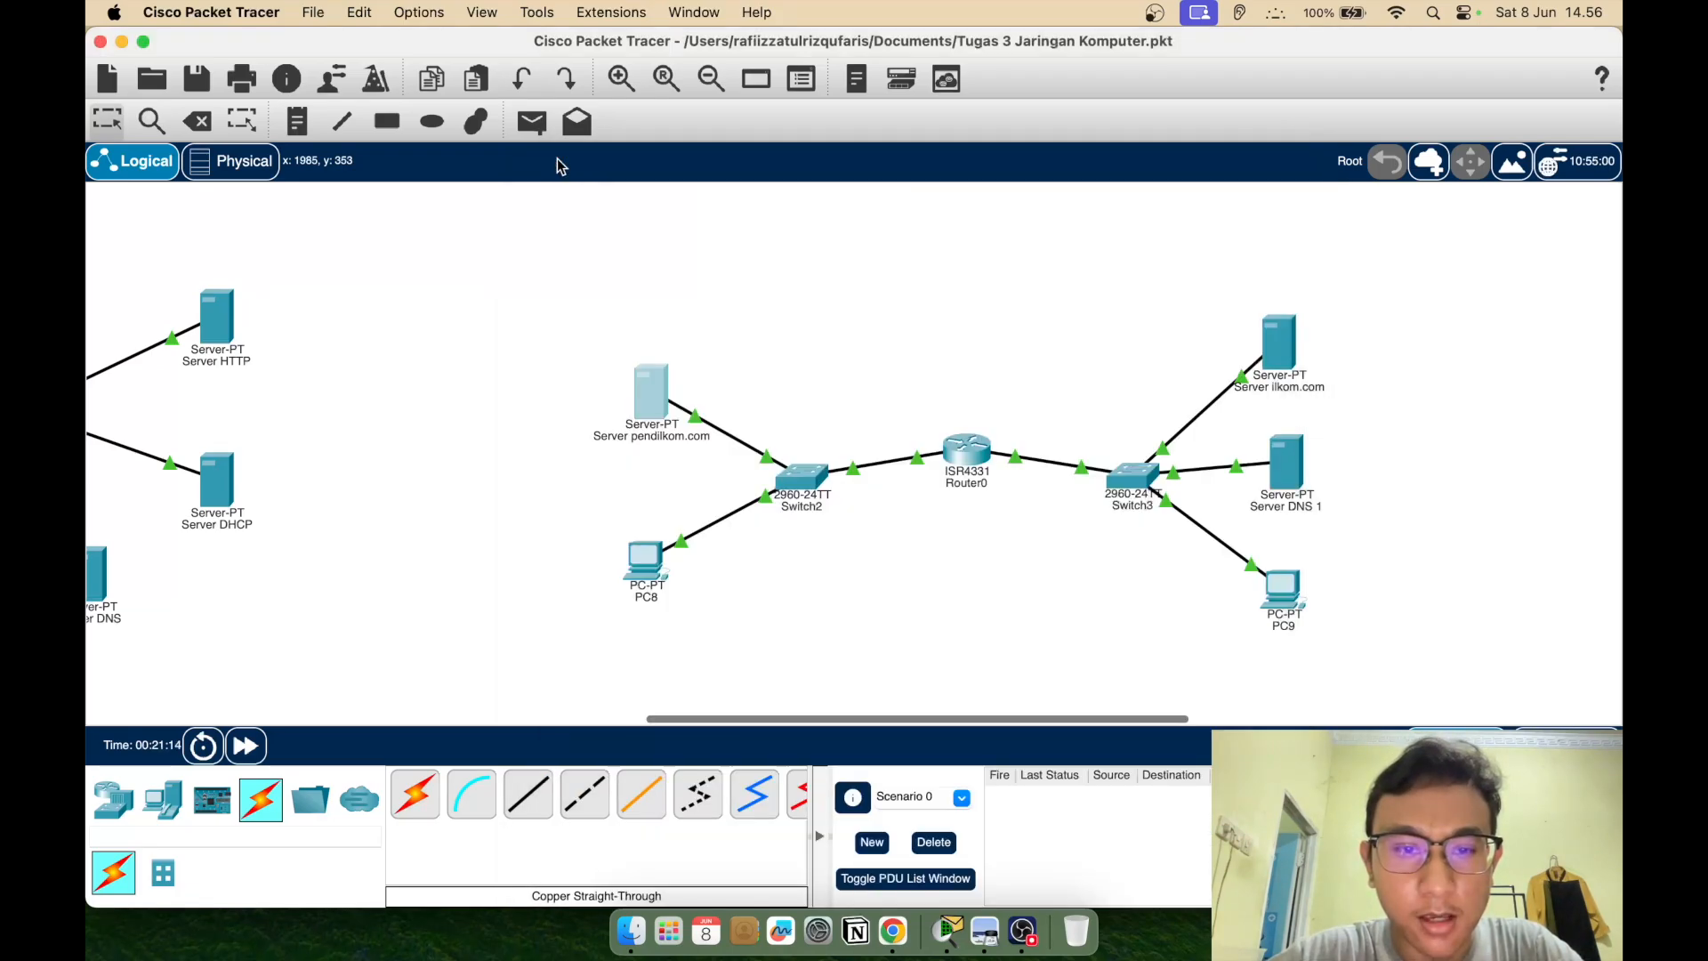
Assign PC8 the static IPv4 address 192.168.1.2 with subnet mask 255.255.255.0
left_click(650, 570)
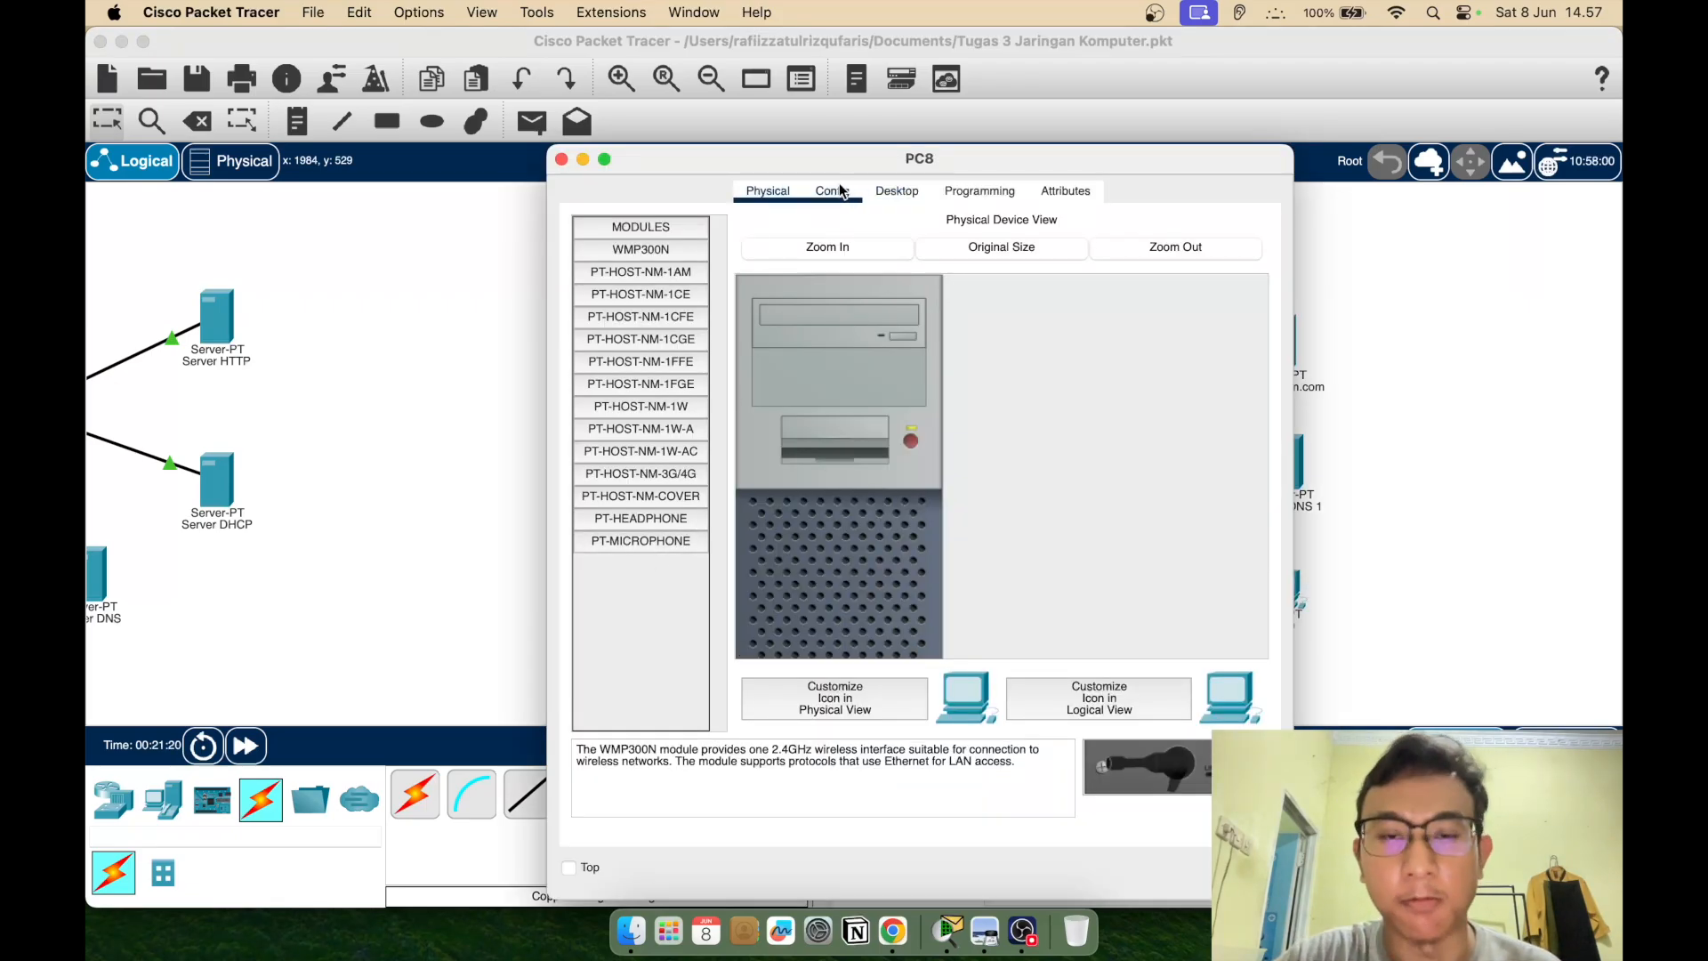
left_click(921, 191)
left_click(669, 281)
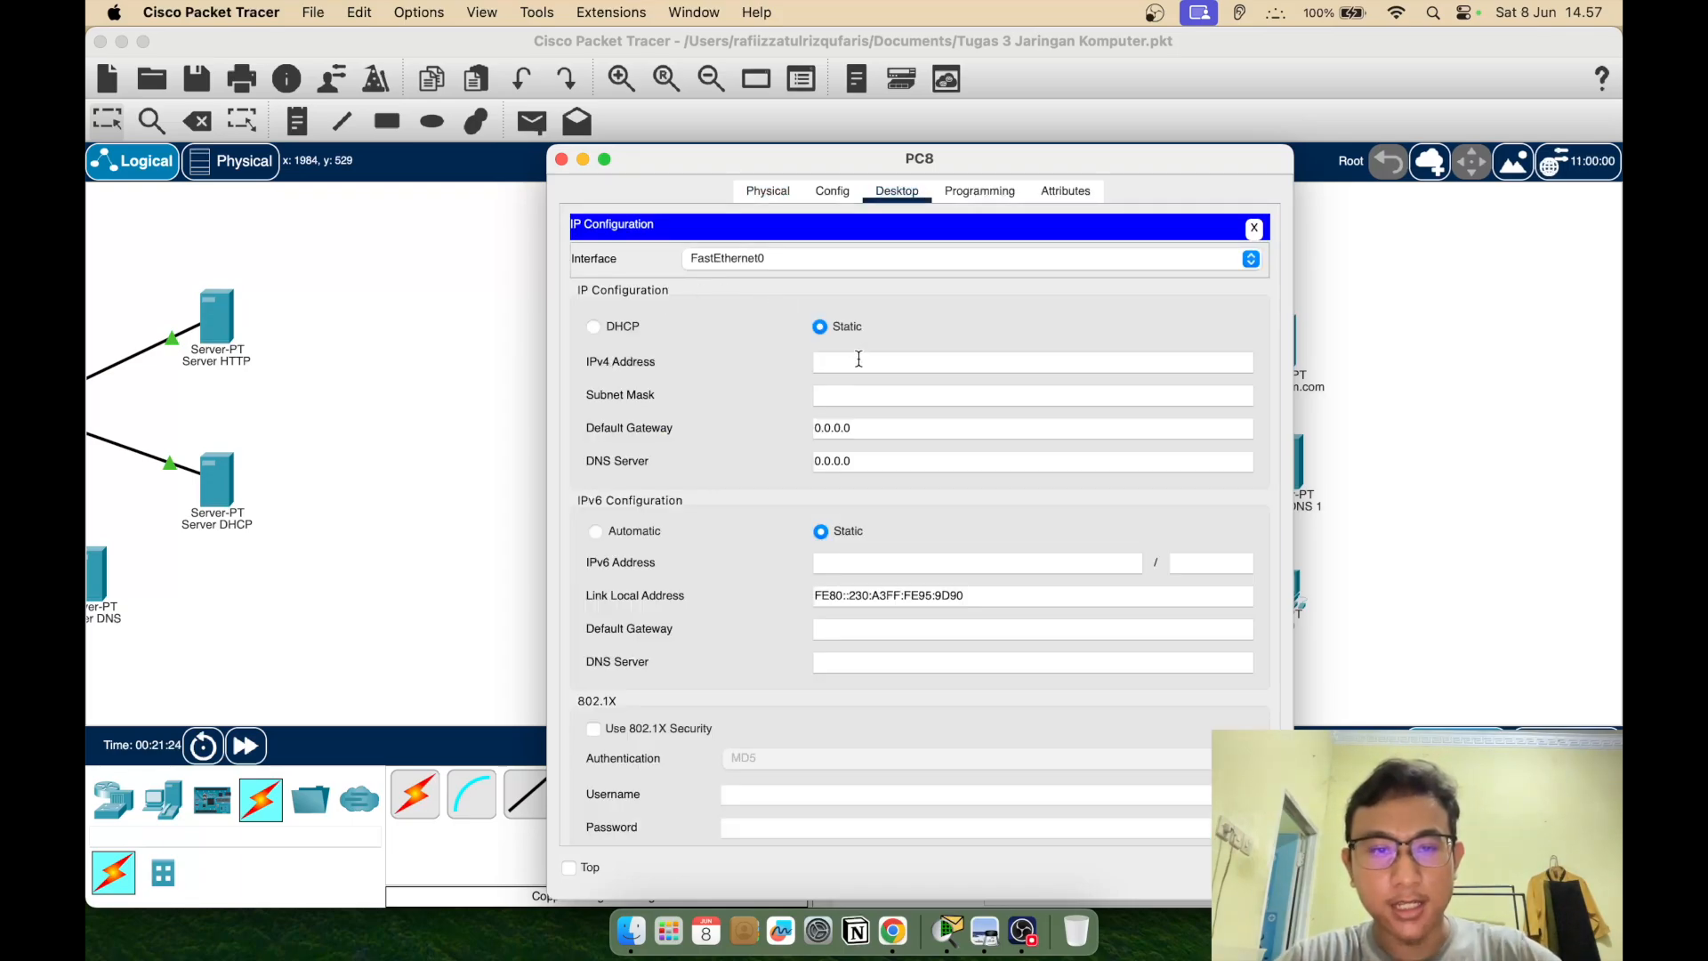
type("192.1")
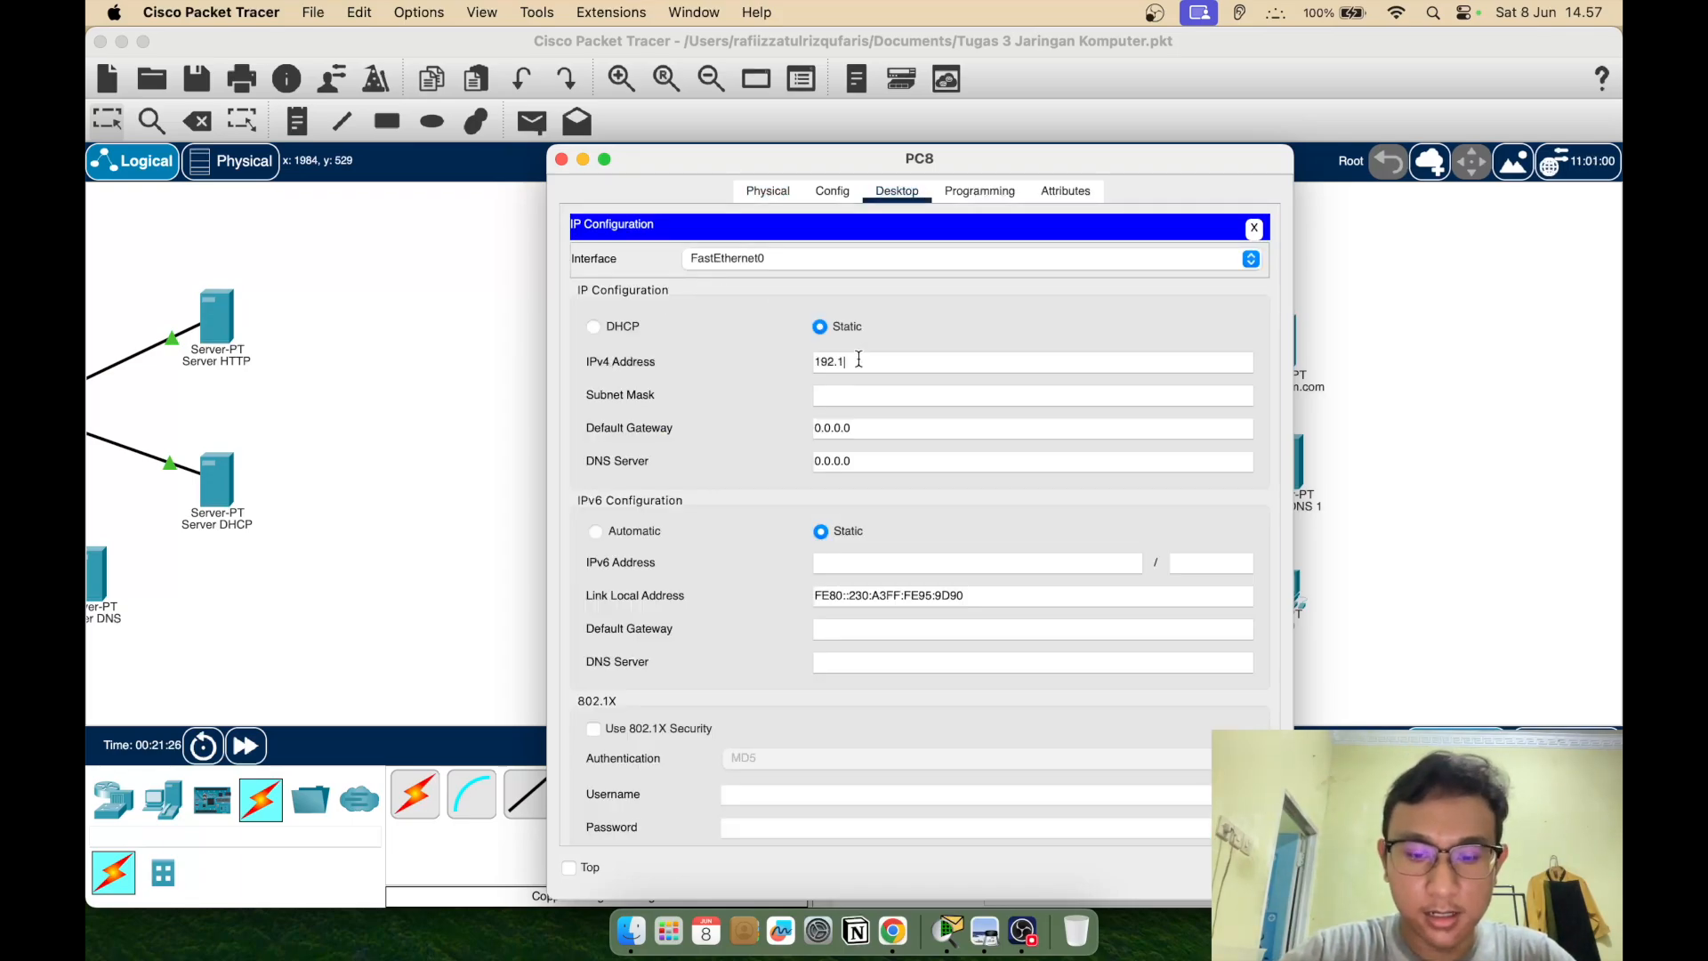
type("68.1.")
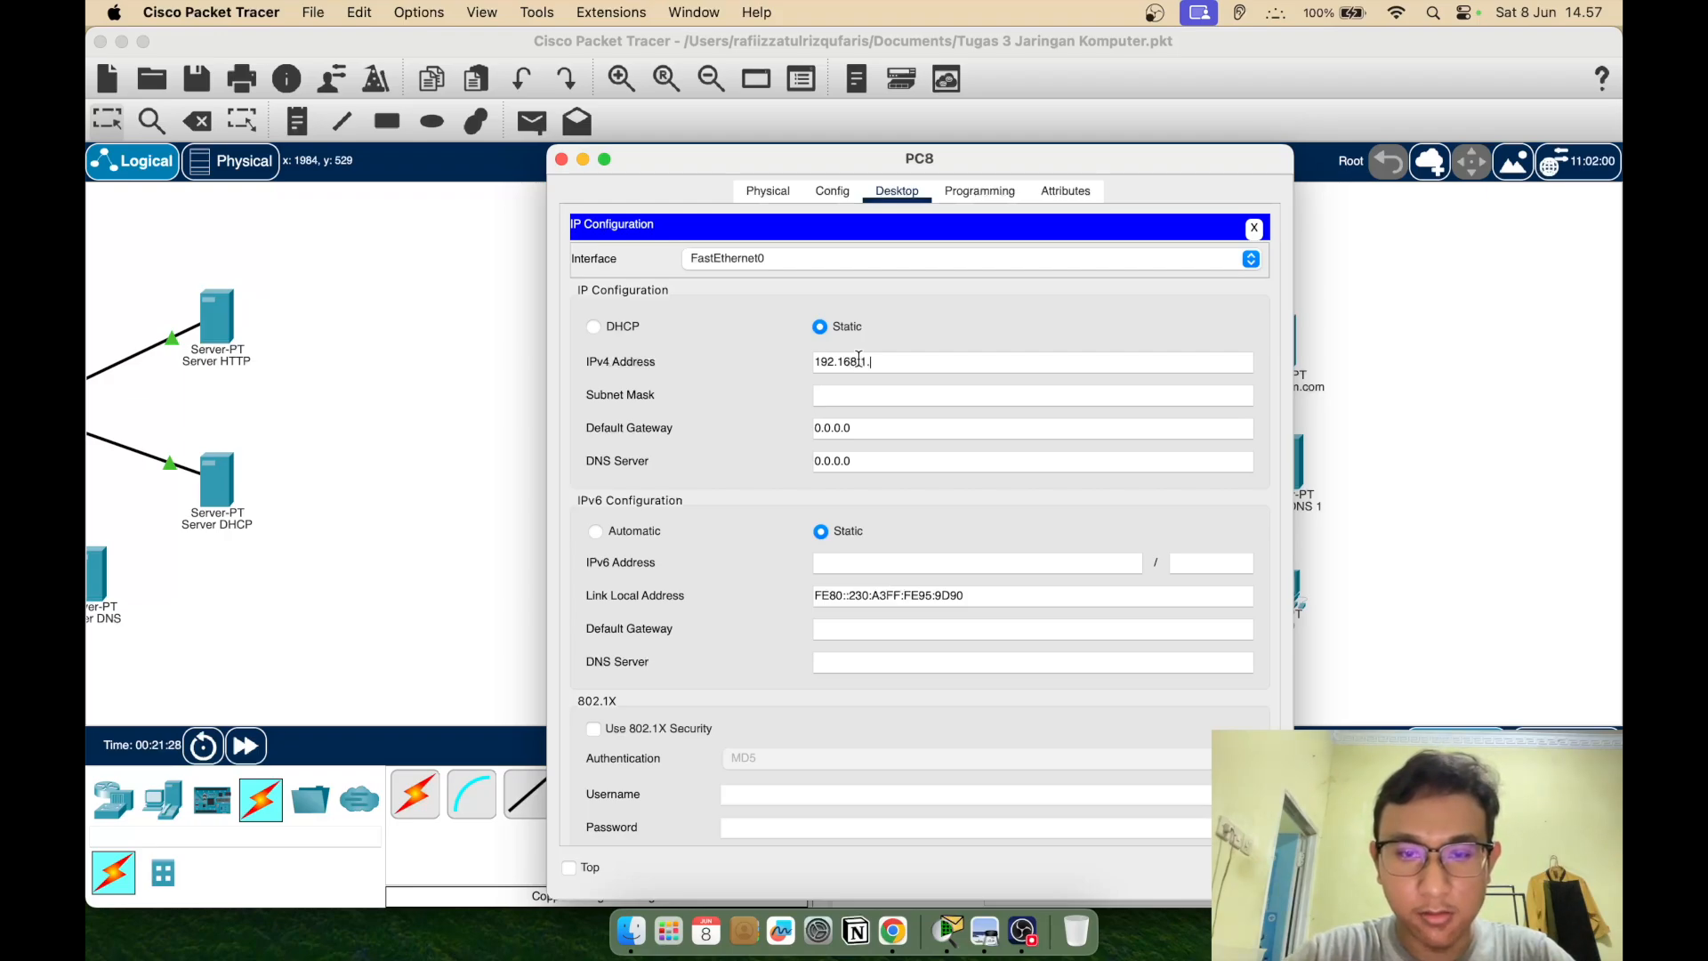
type("2")
left_click(858, 394)
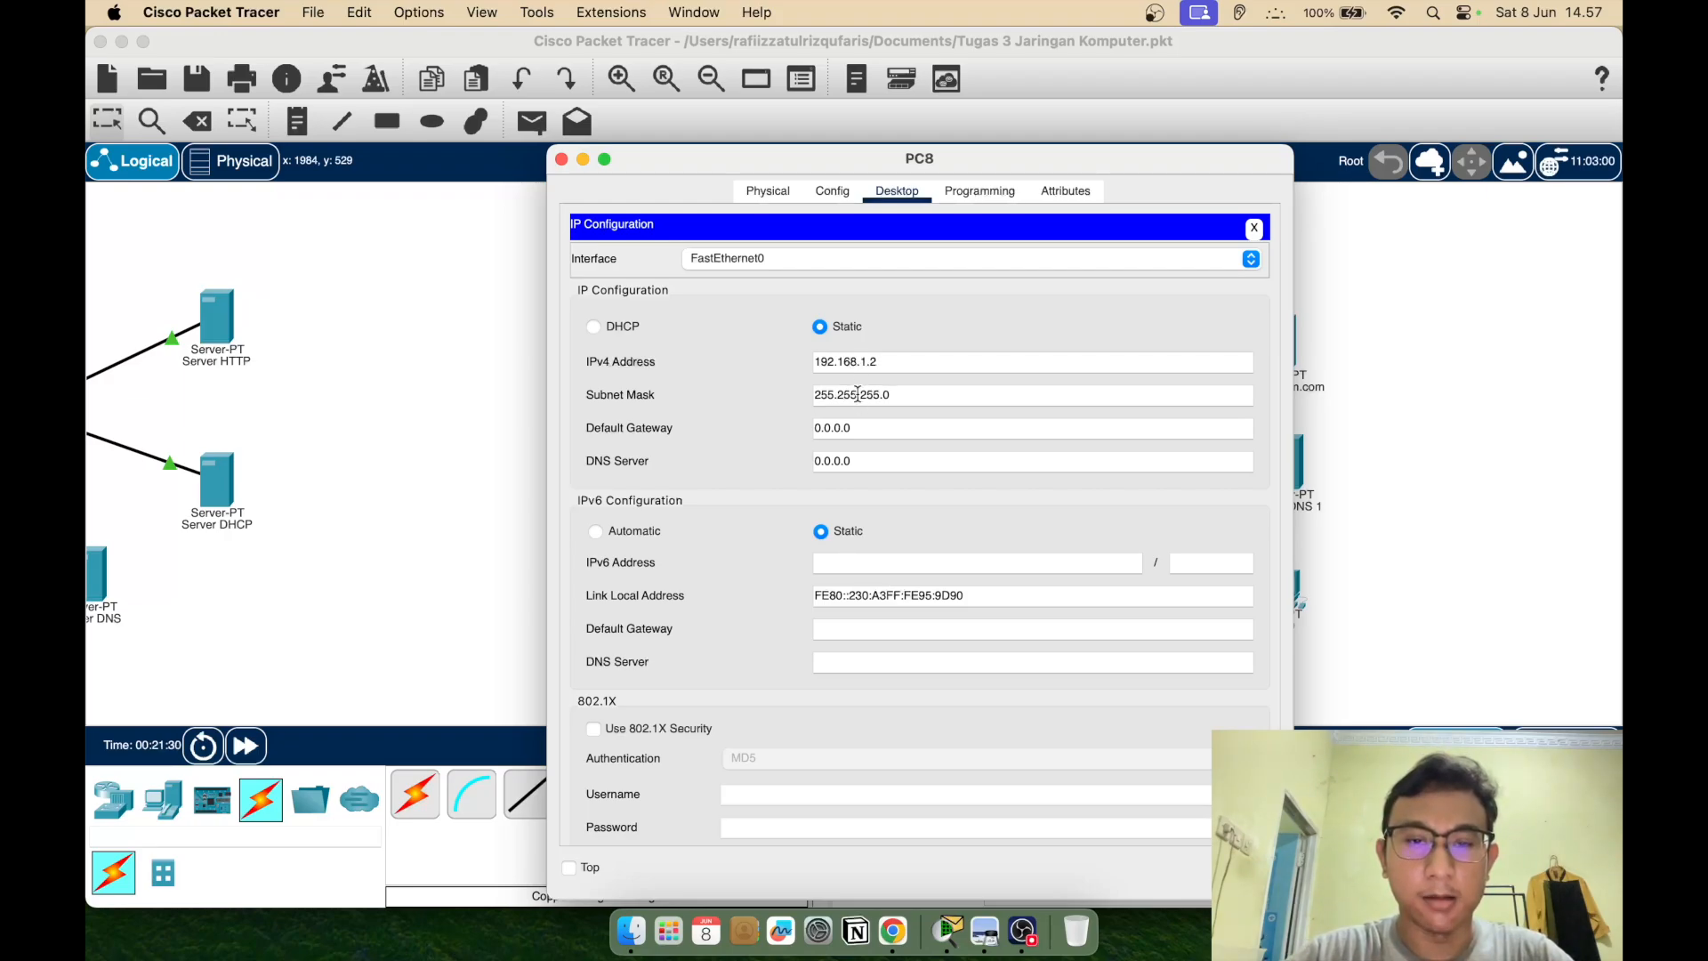
Set PC8's IPv4 default gateway to 192.168.1.5 and close its configuration
triple_click(897, 432)
key("BackSpace")
type("192")
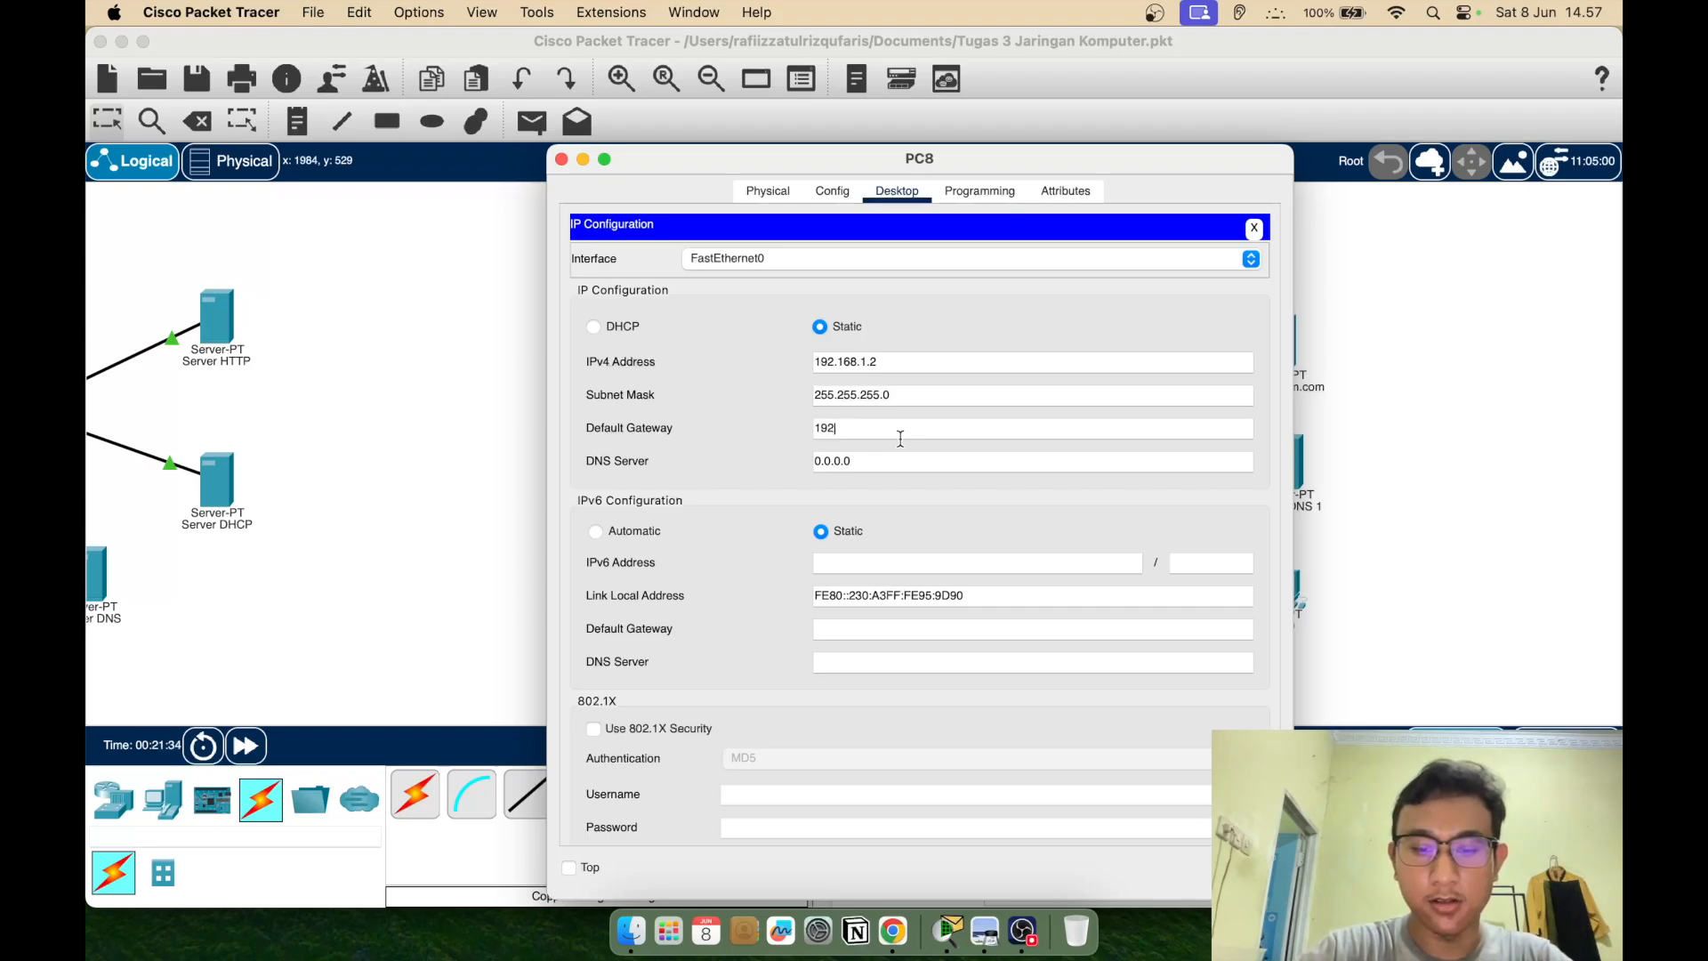
type(".168.")
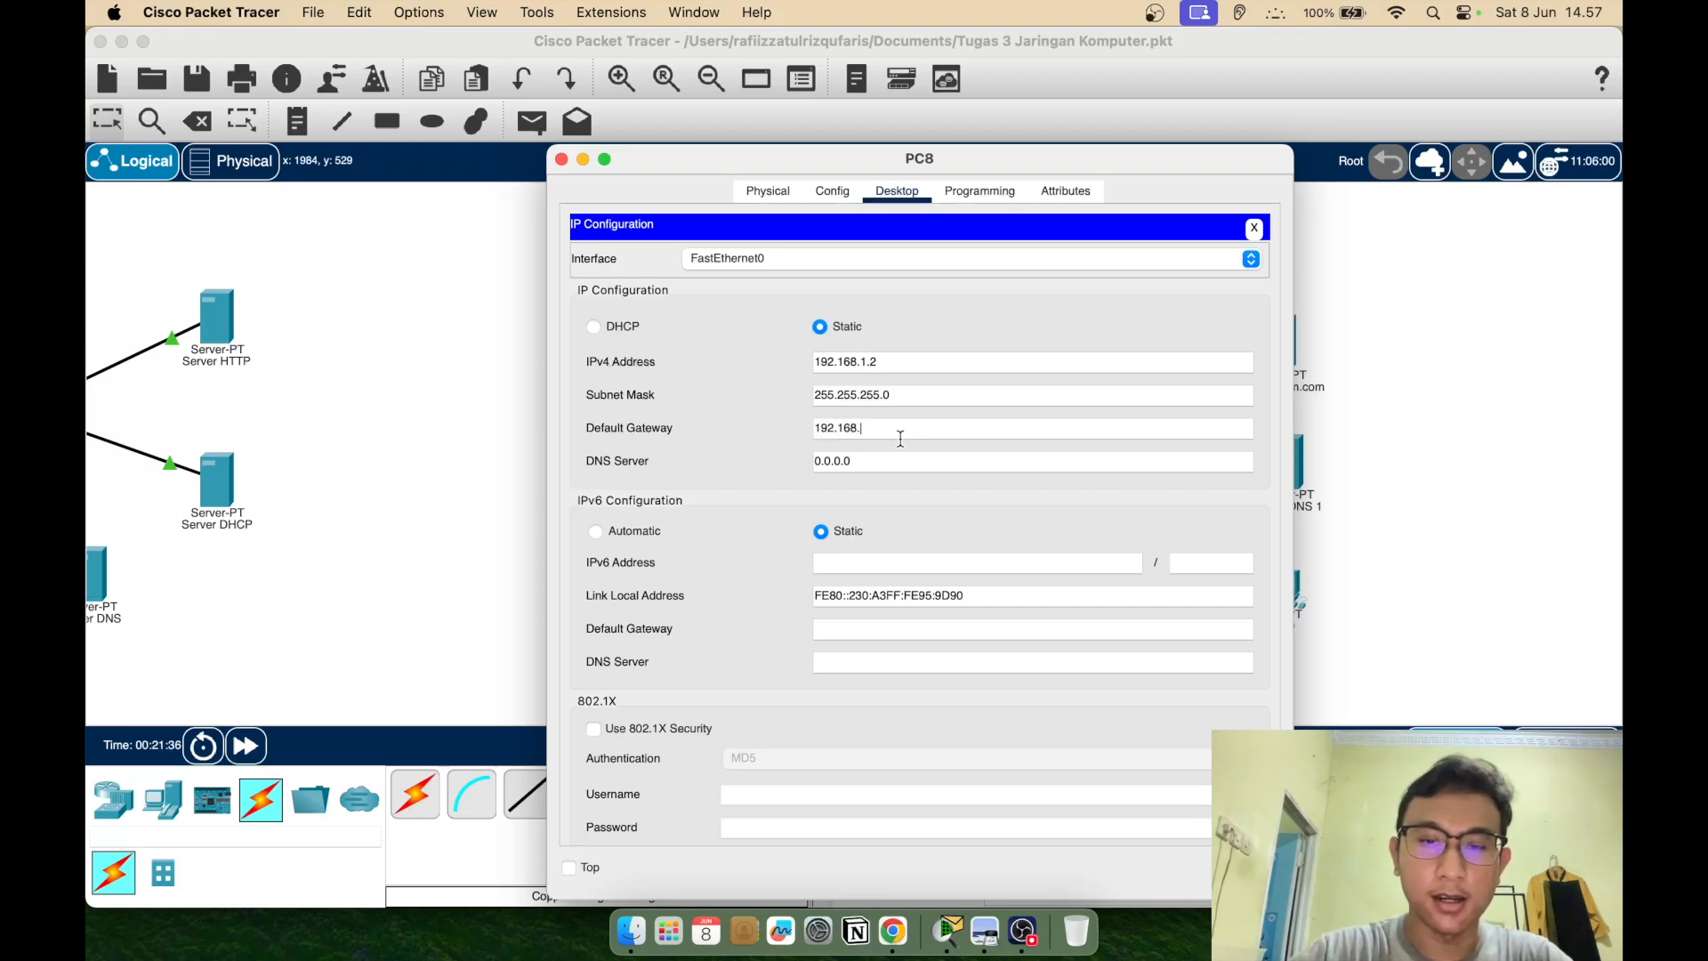
type("1.5")
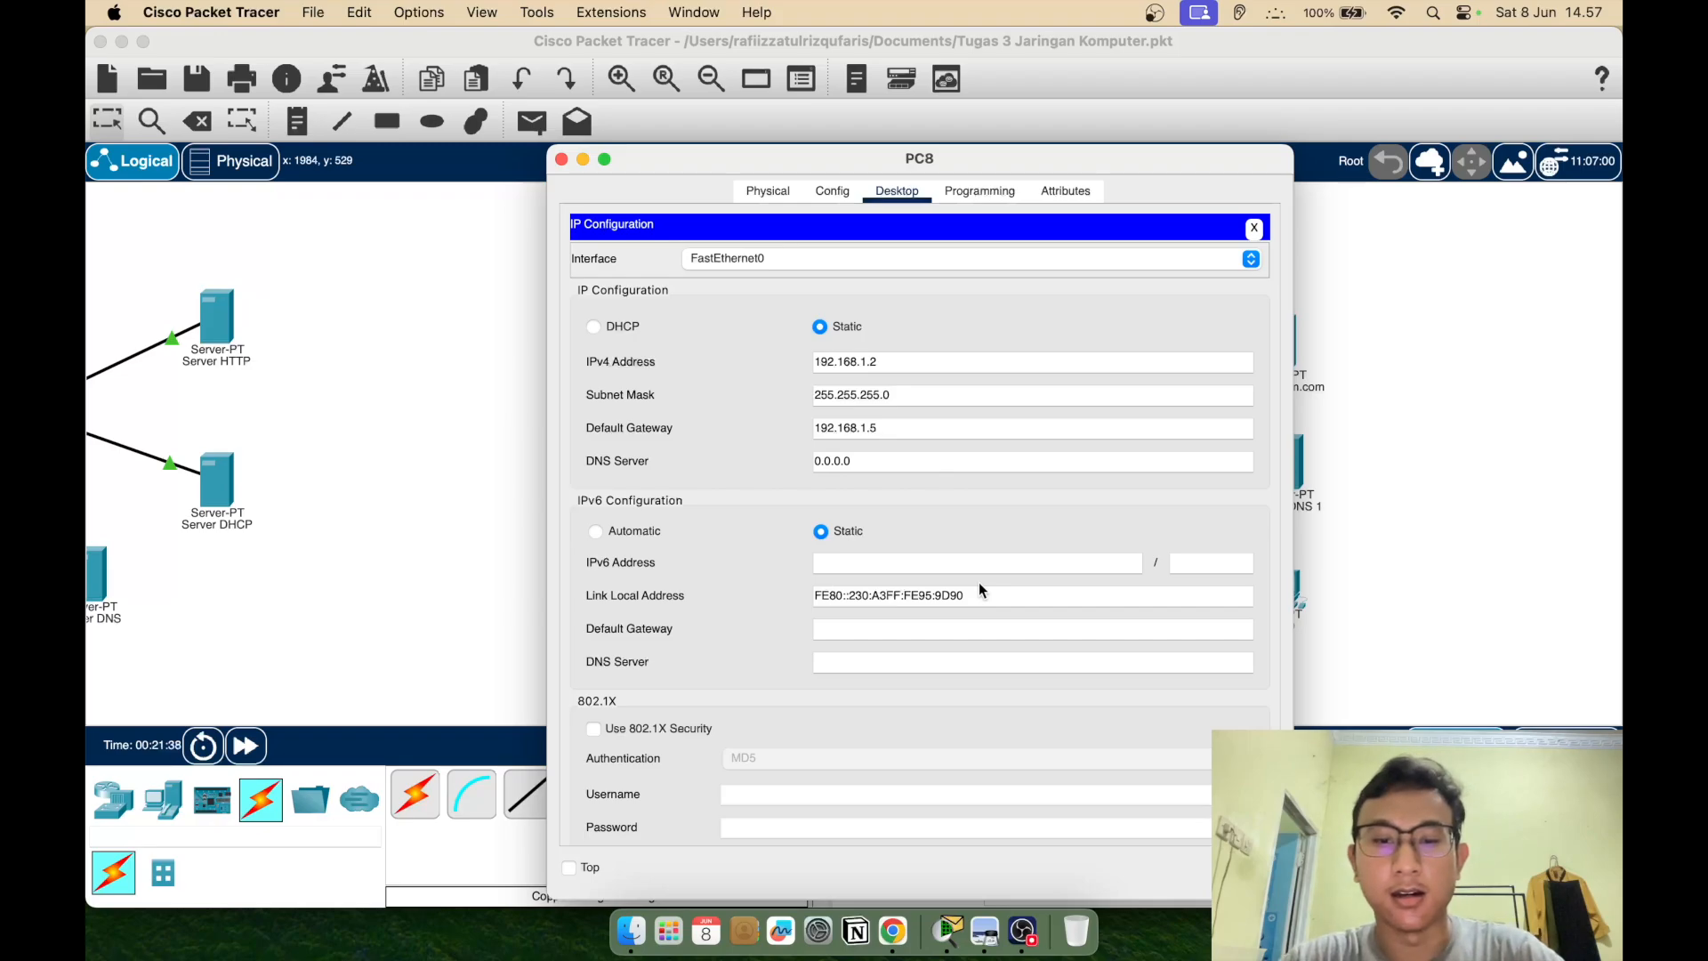
left_click(1255, 228)
left_click(561, 159)
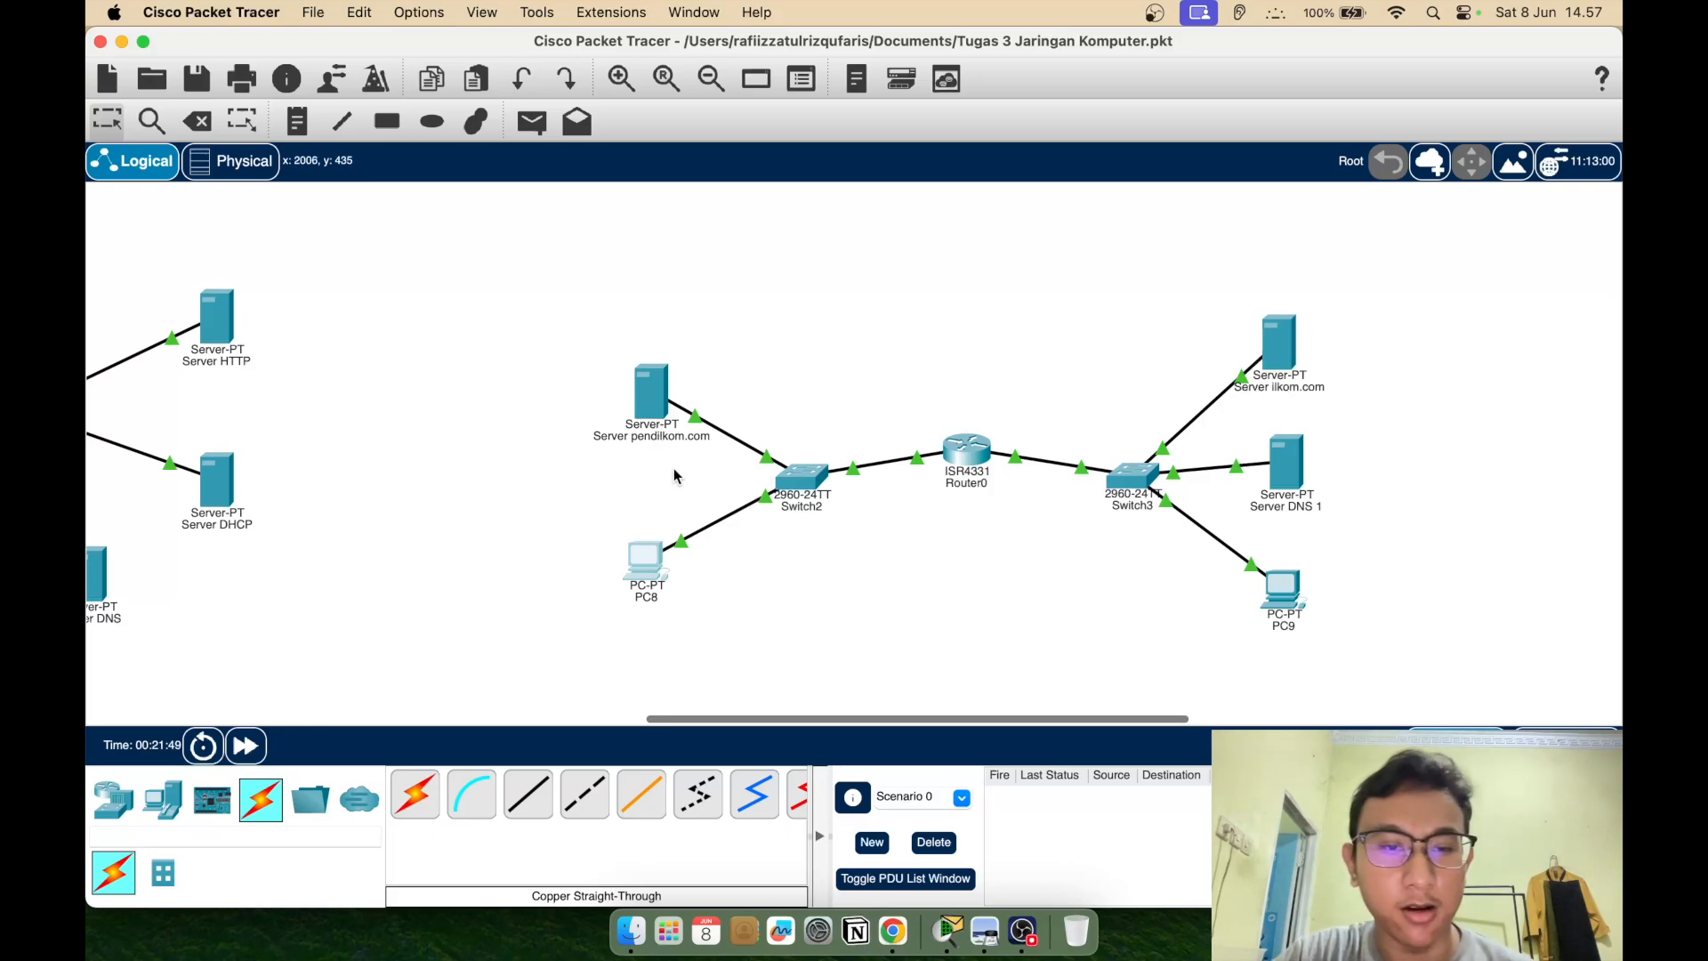
Ping Server pendilkom.com at 192.168.1.1 from PC8's command prompt
left_click(650, 568)
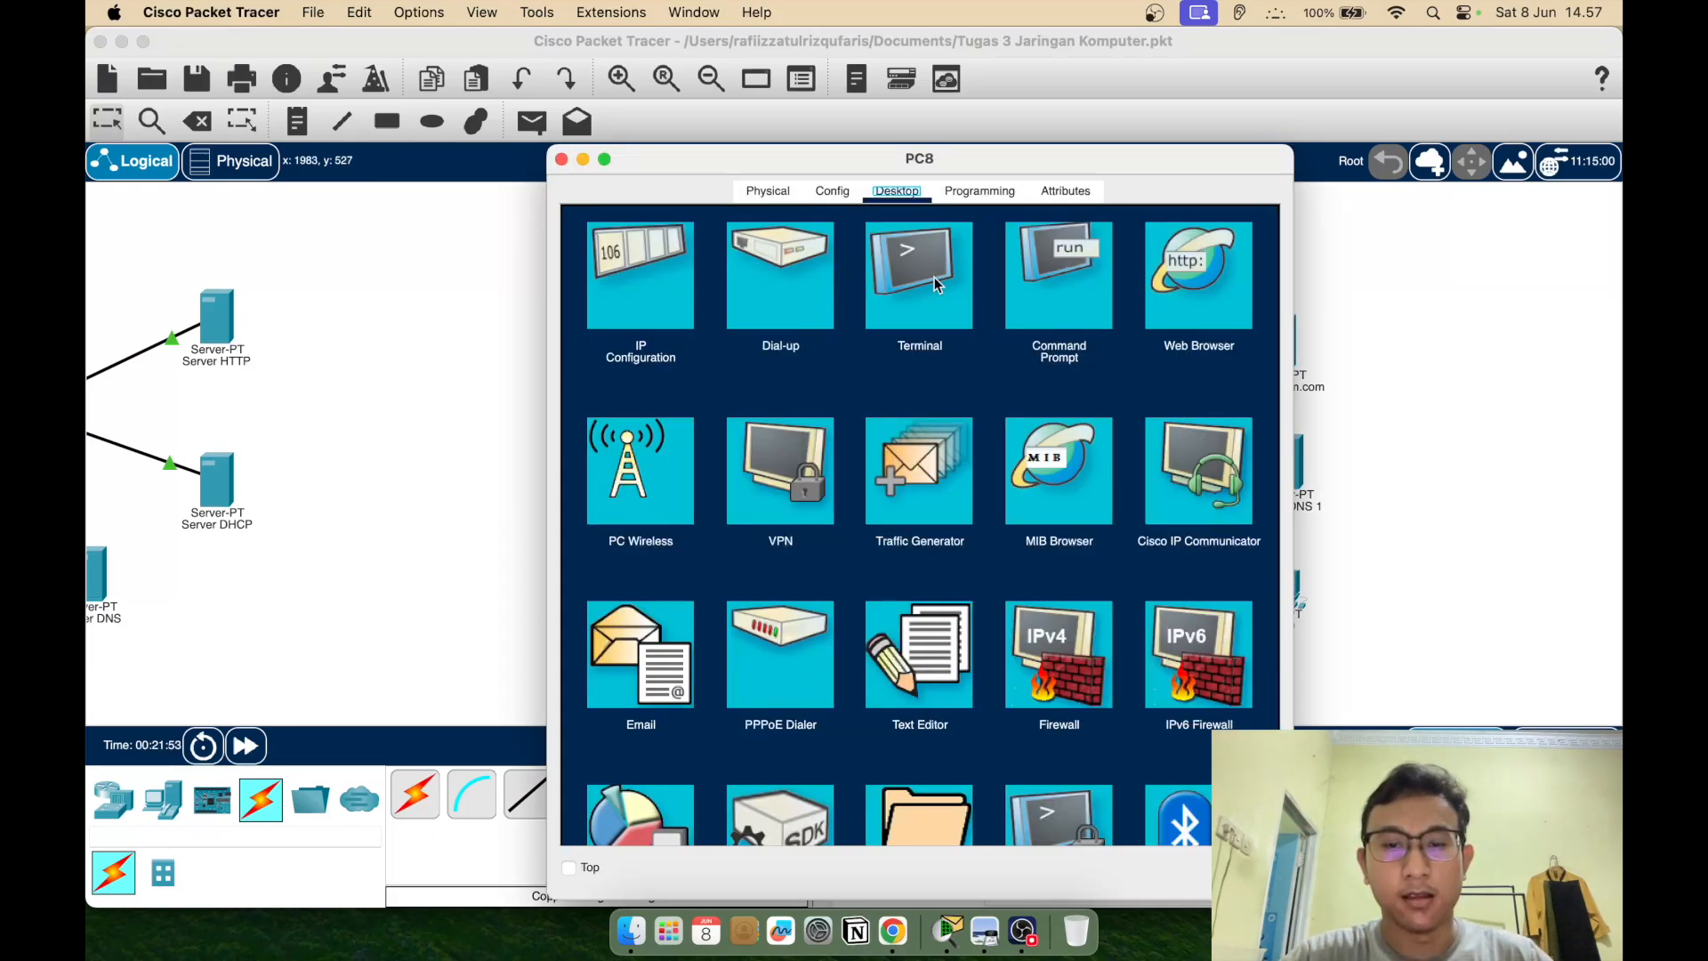
left_click(1061, 294)
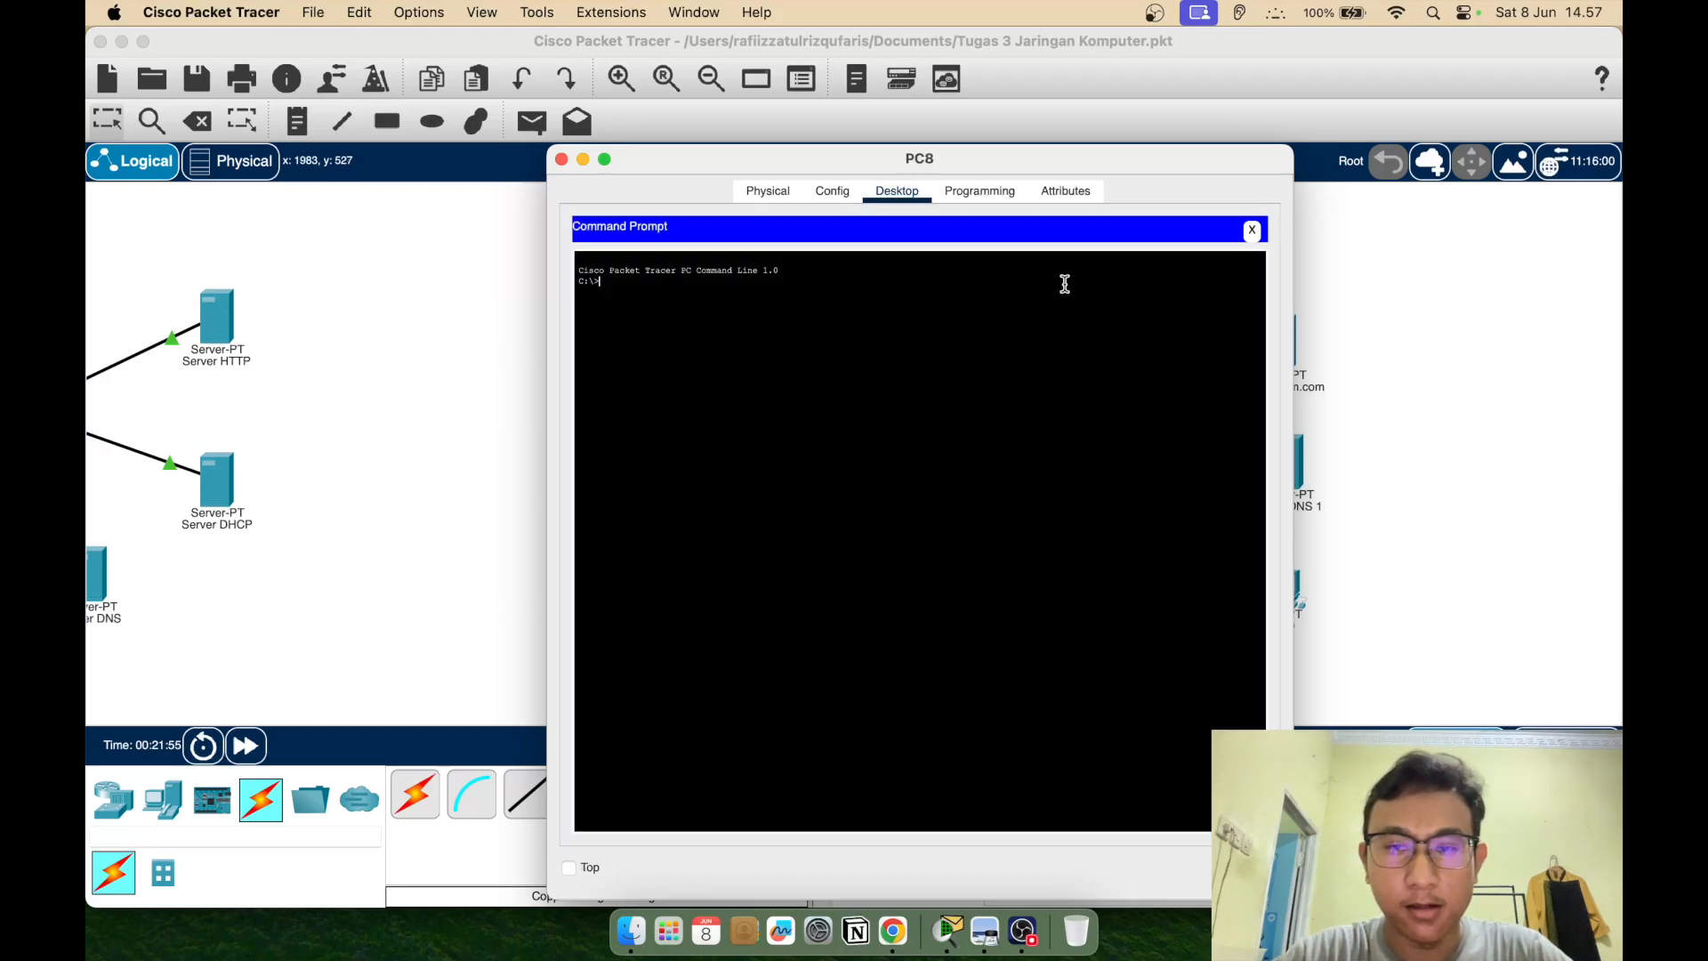
type("ping")
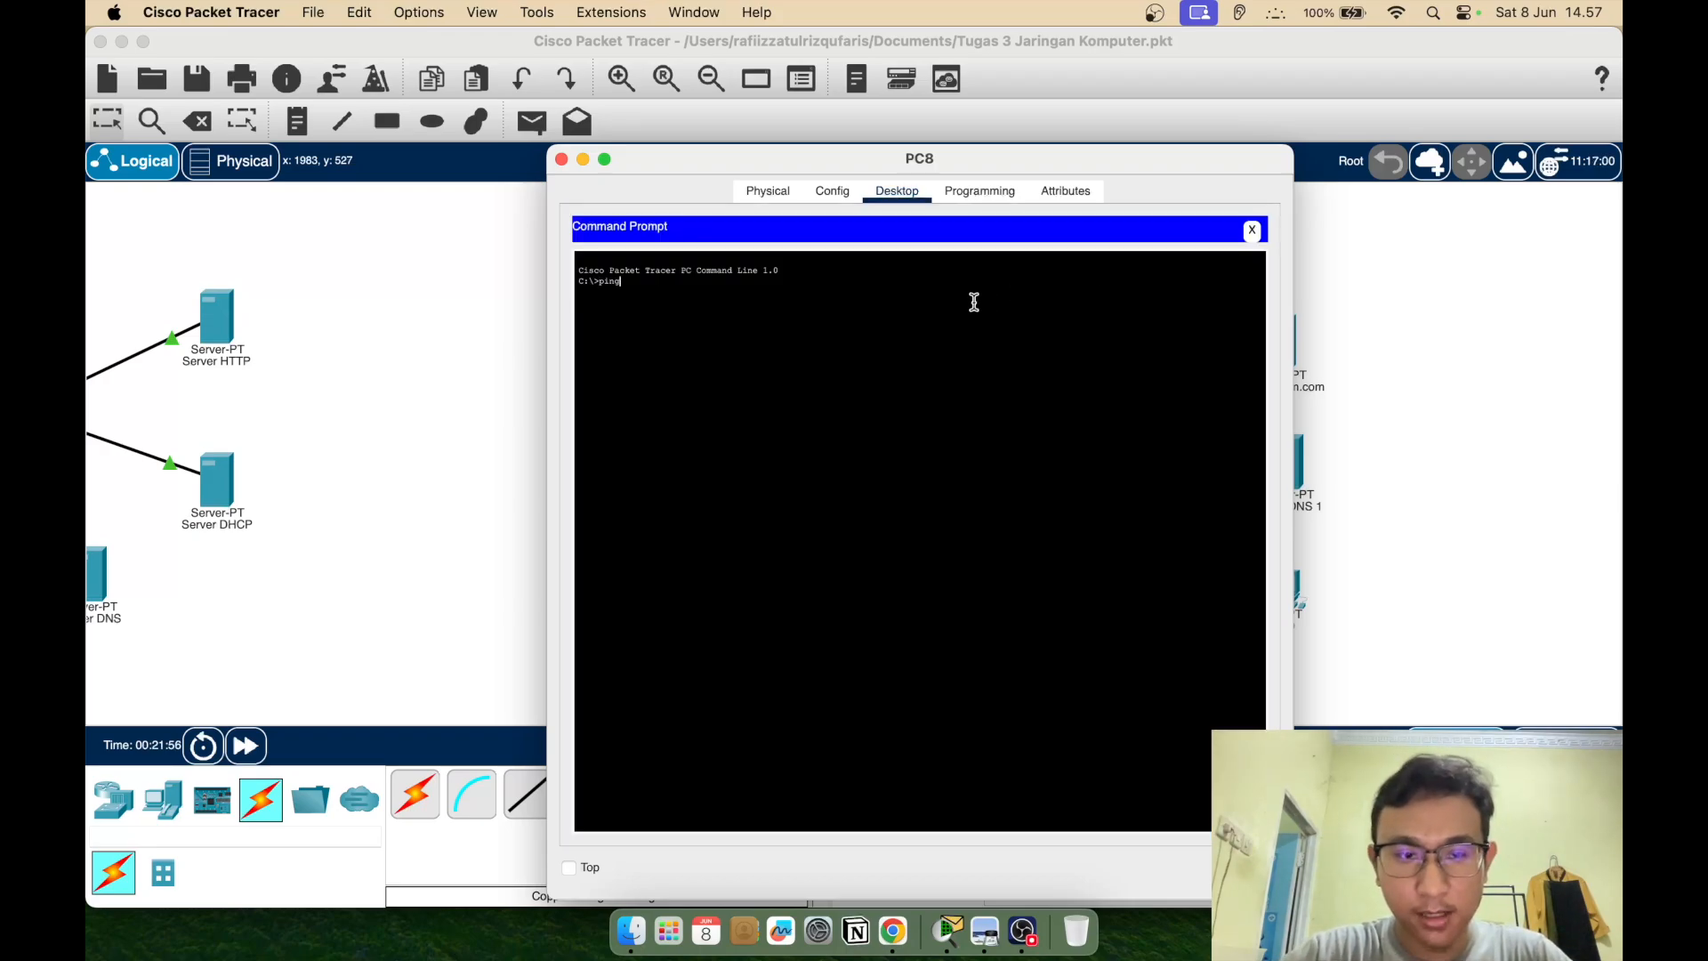
type(" 192.168.1")
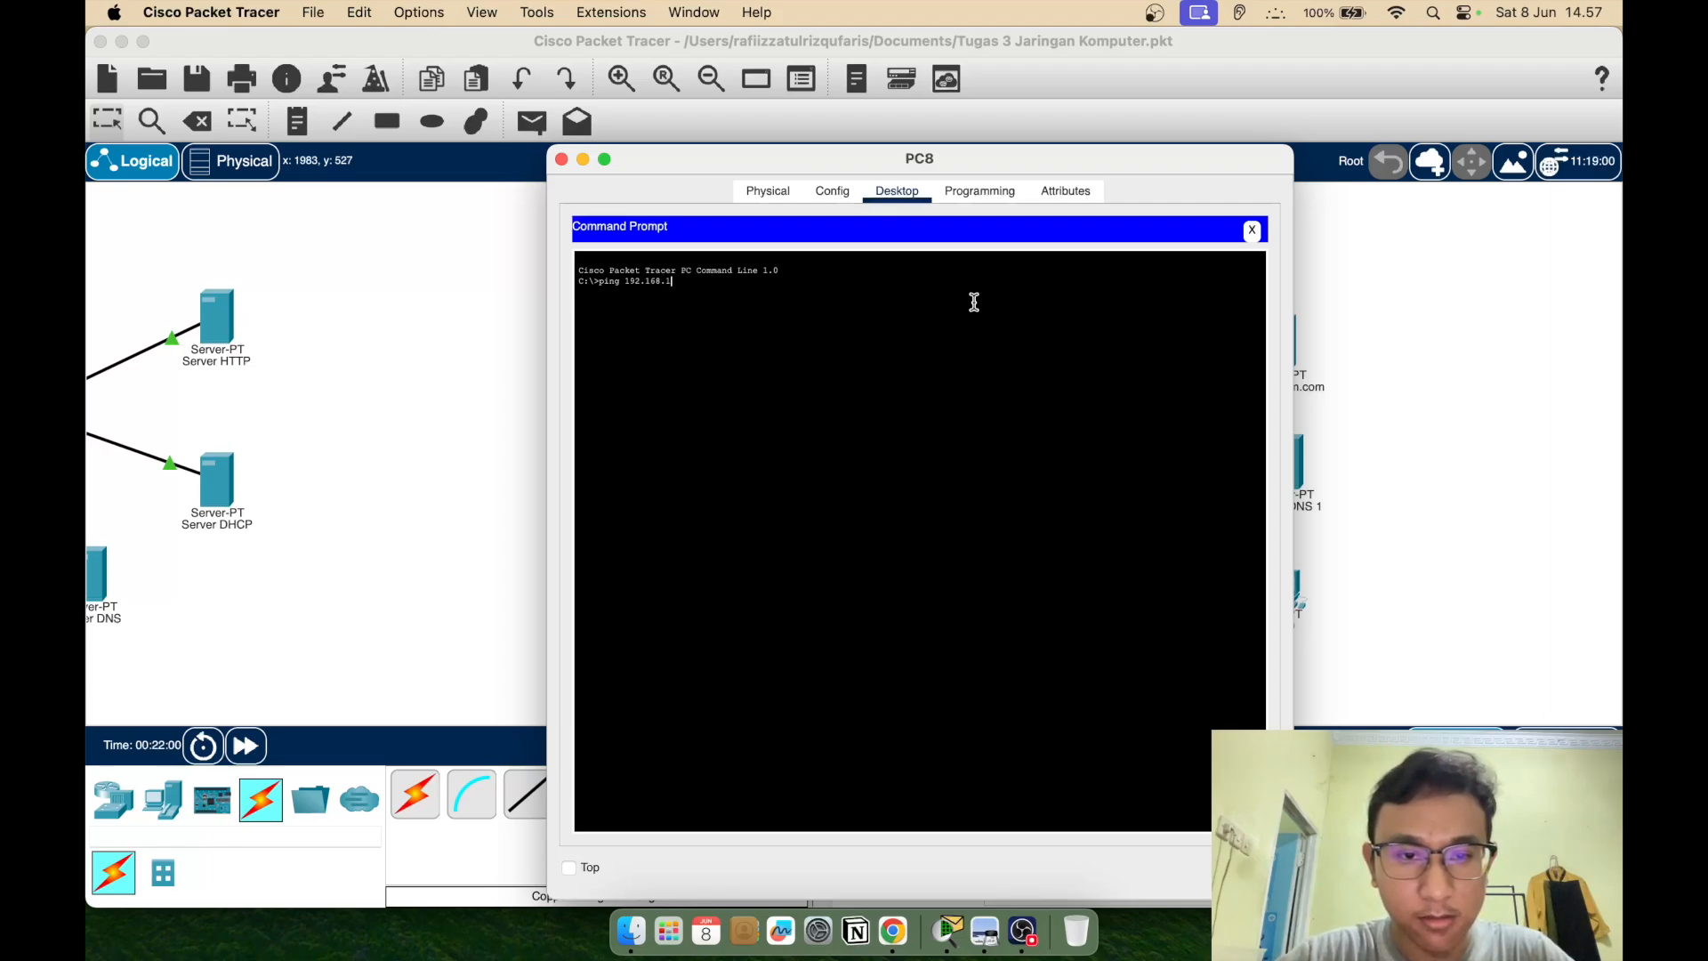
type(".1")
key("Return")
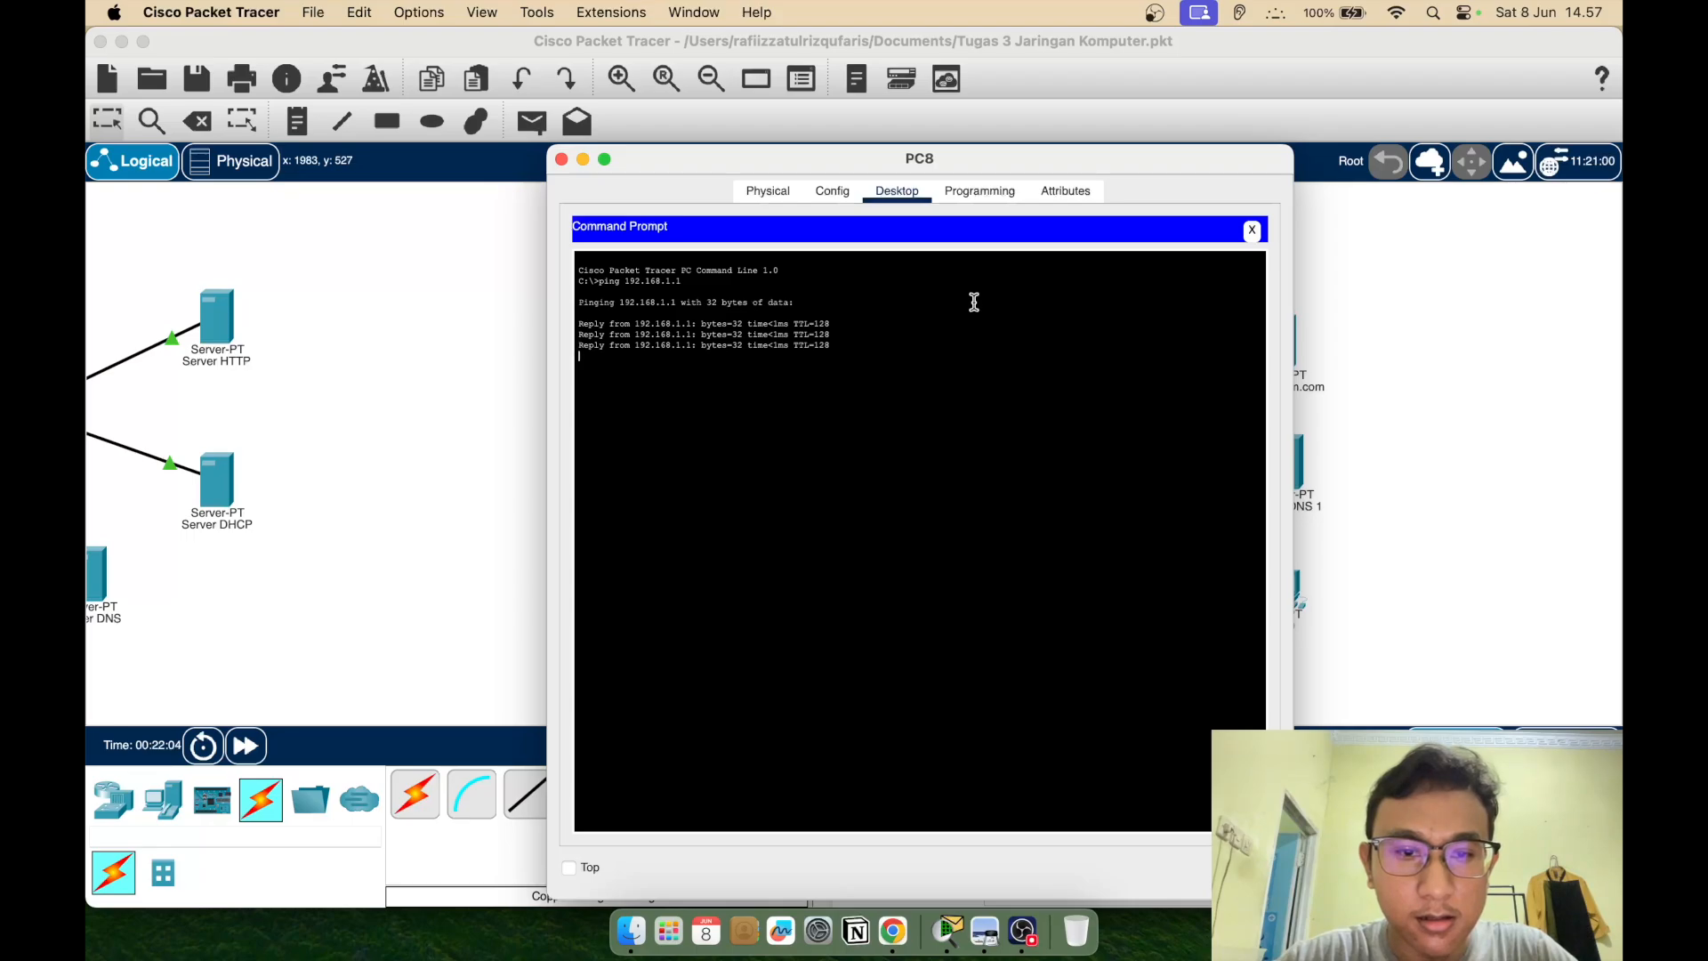
left_click(1253, 231)
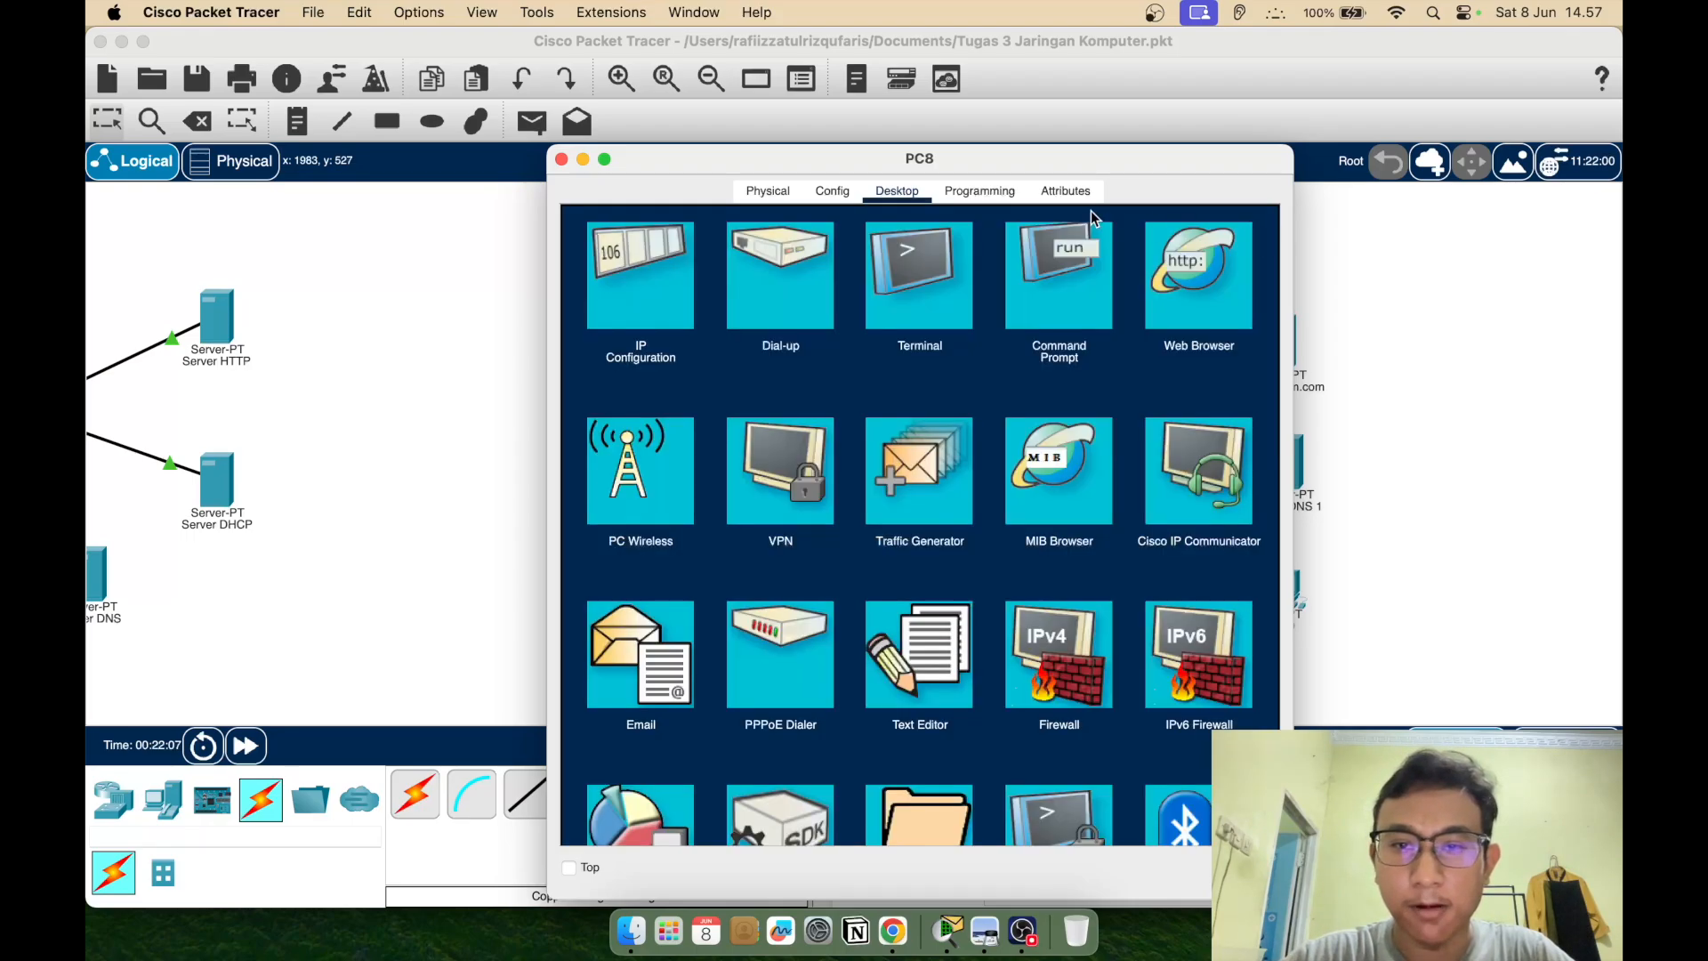
Load the web page at 192.168.1.1 in PC8's web browser to check Server pendilkom.com's site
left_click(1160, 281)
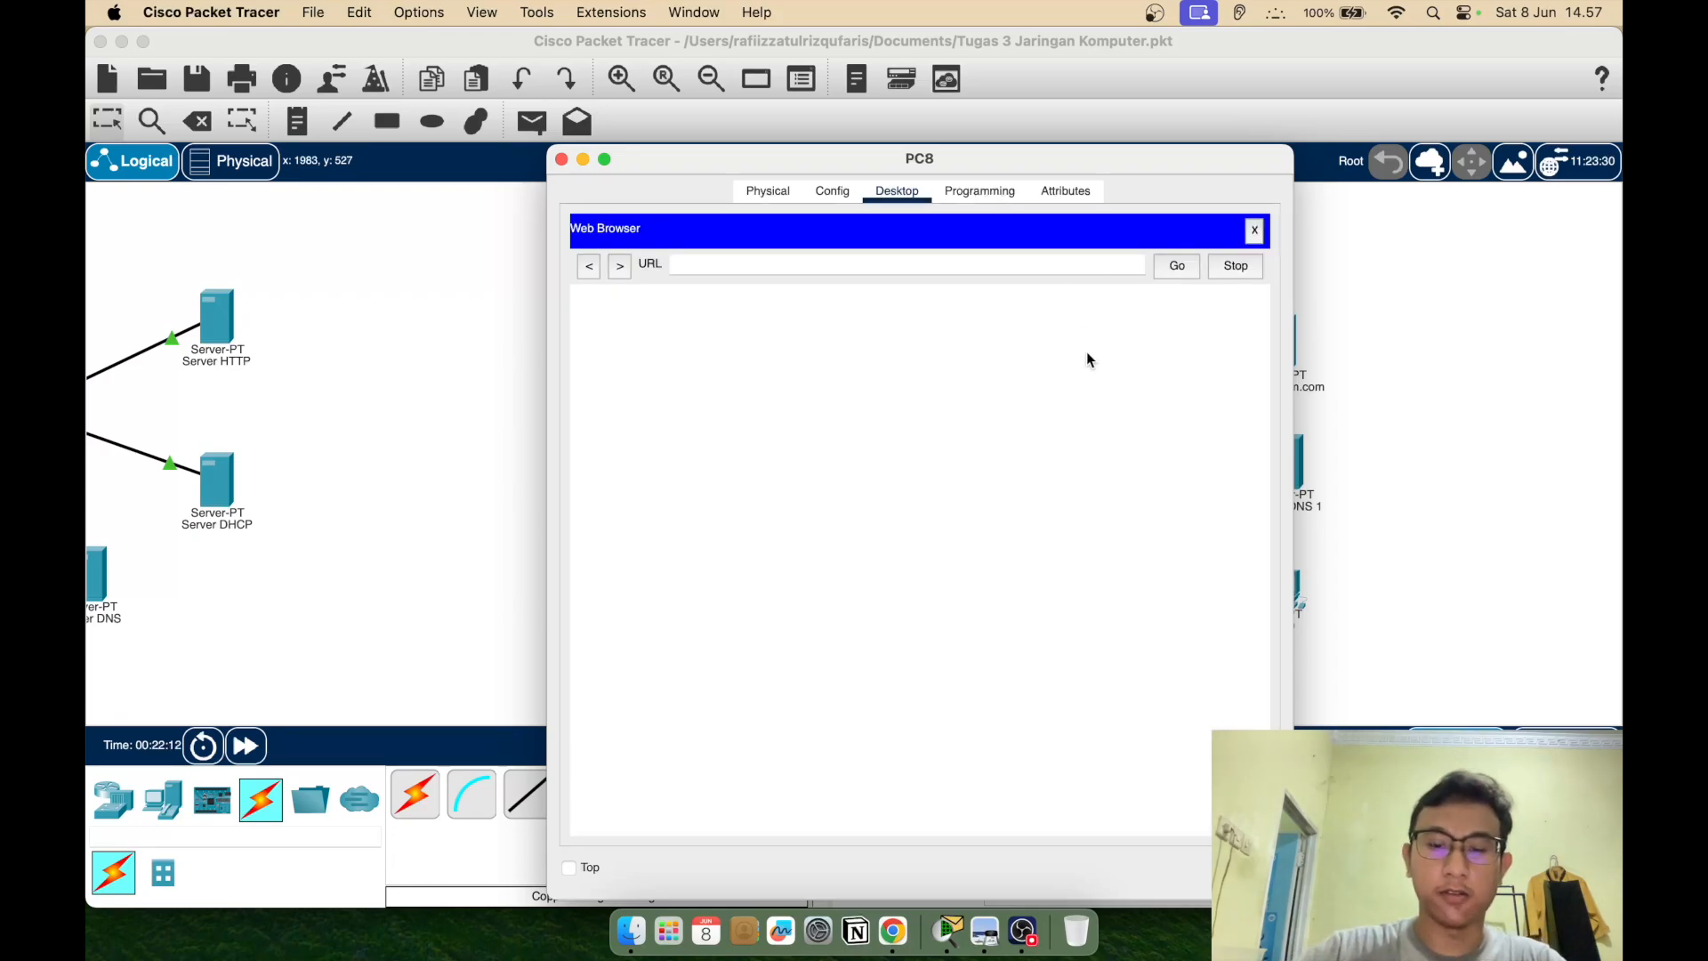
type("192.168.1.1")
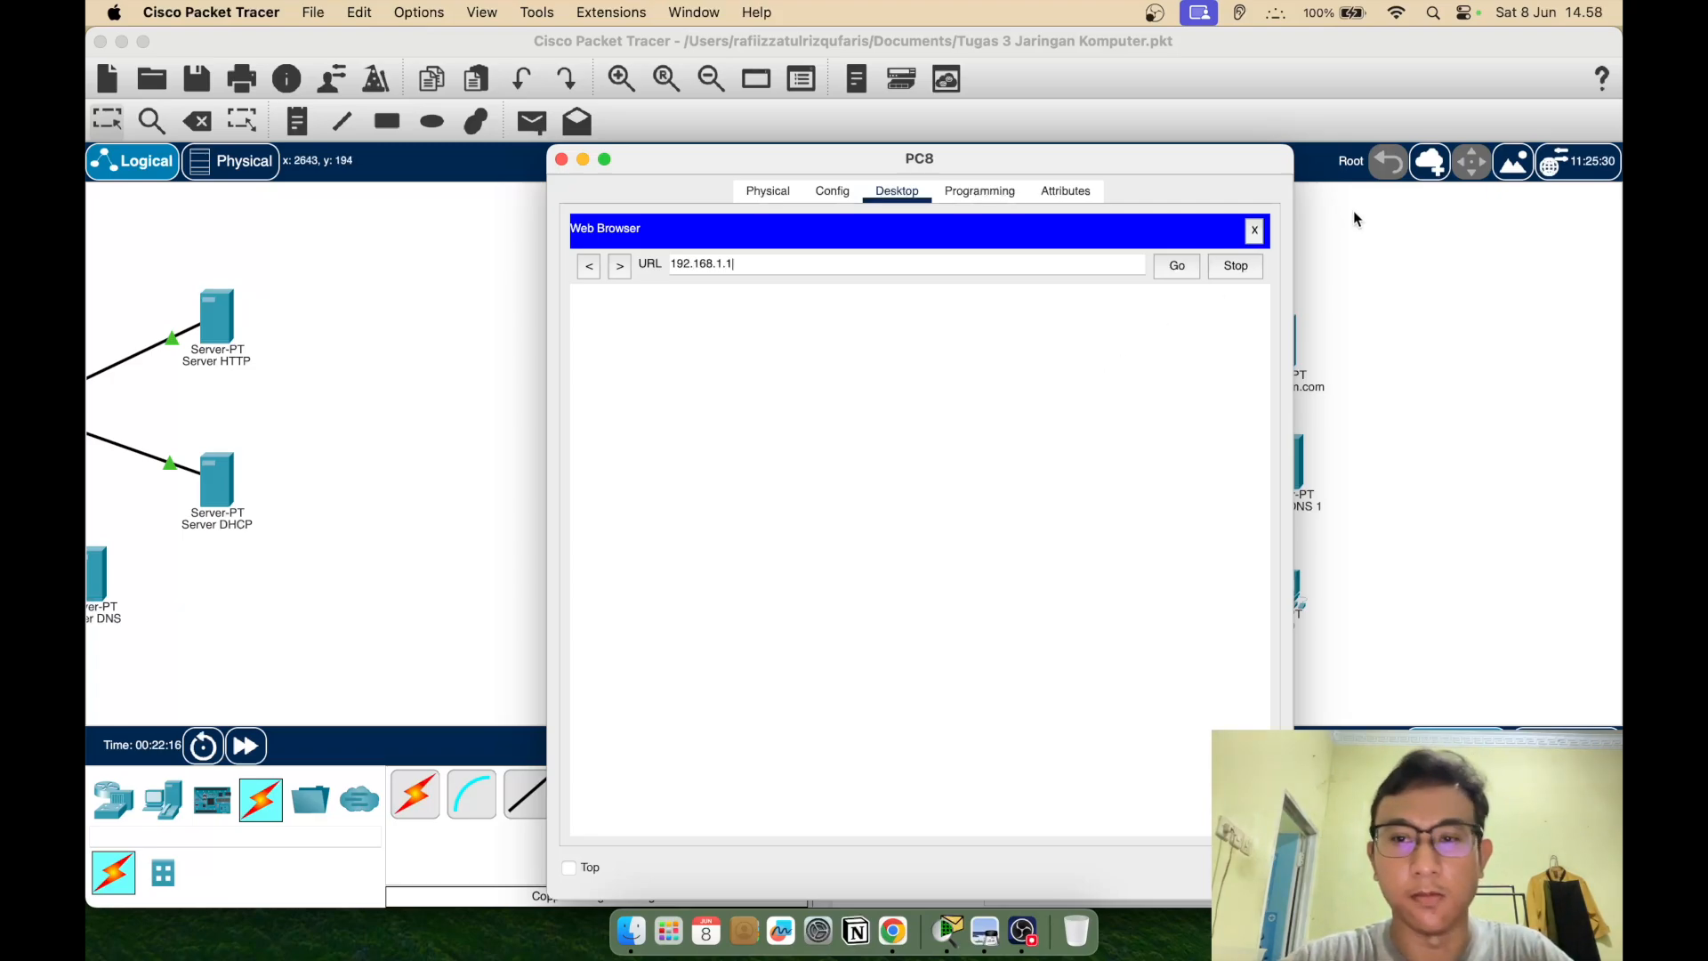
left_click(1183, 267)
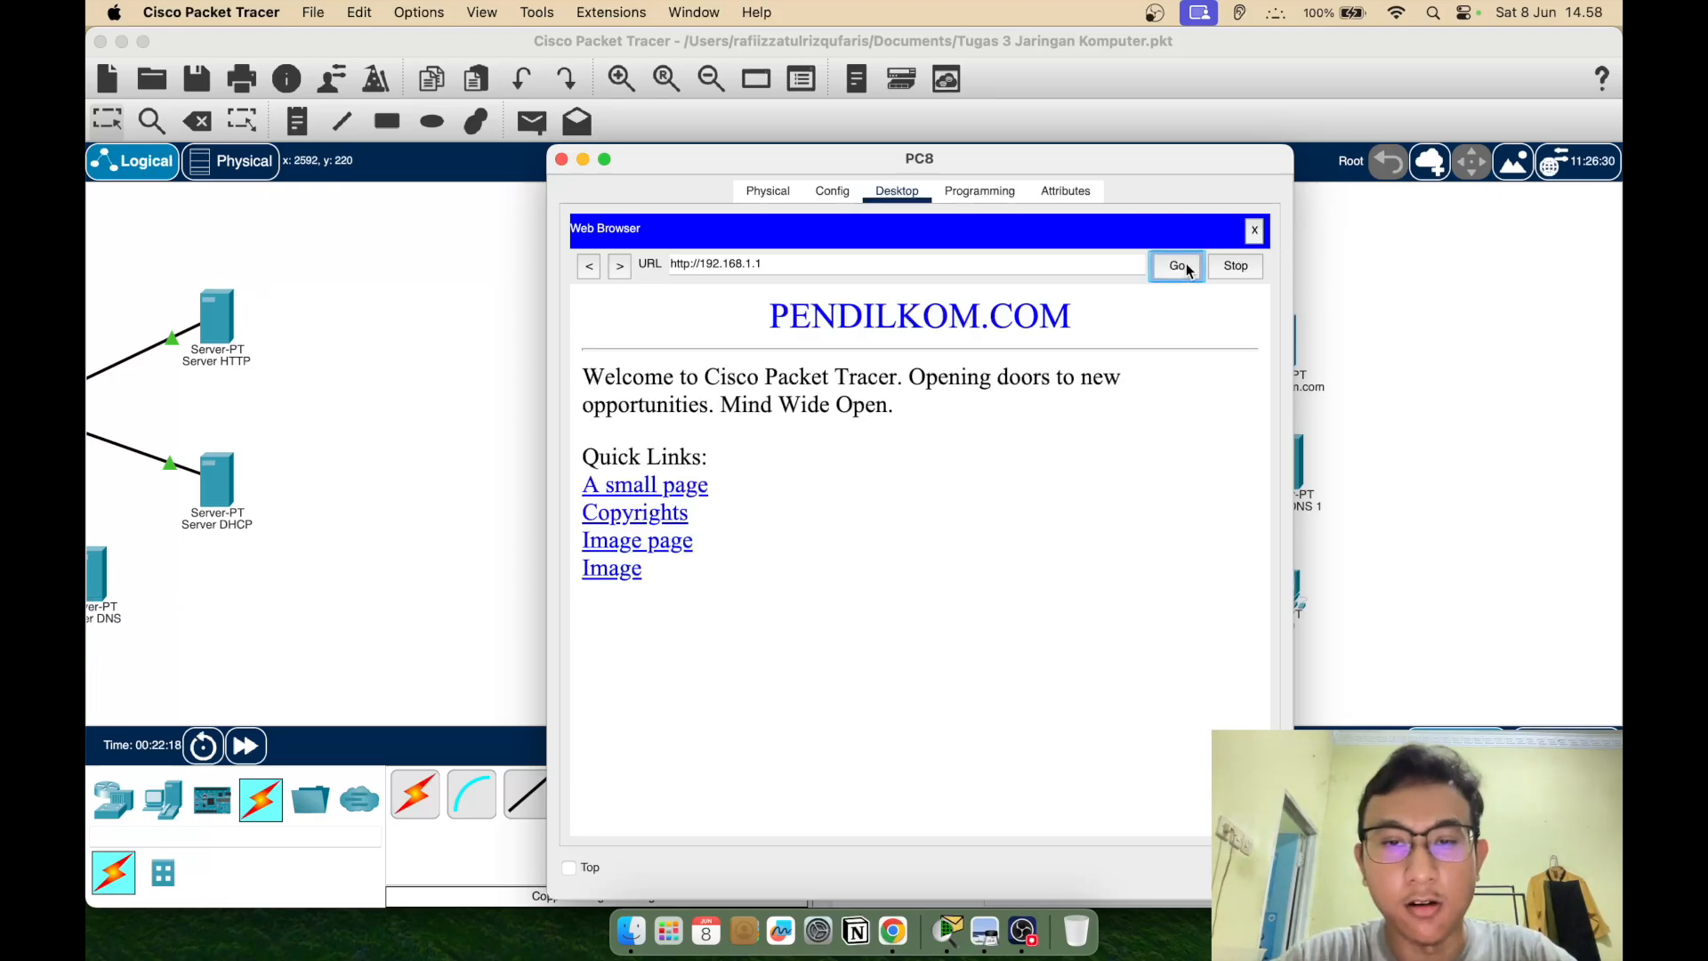
left_click(1254, 229)
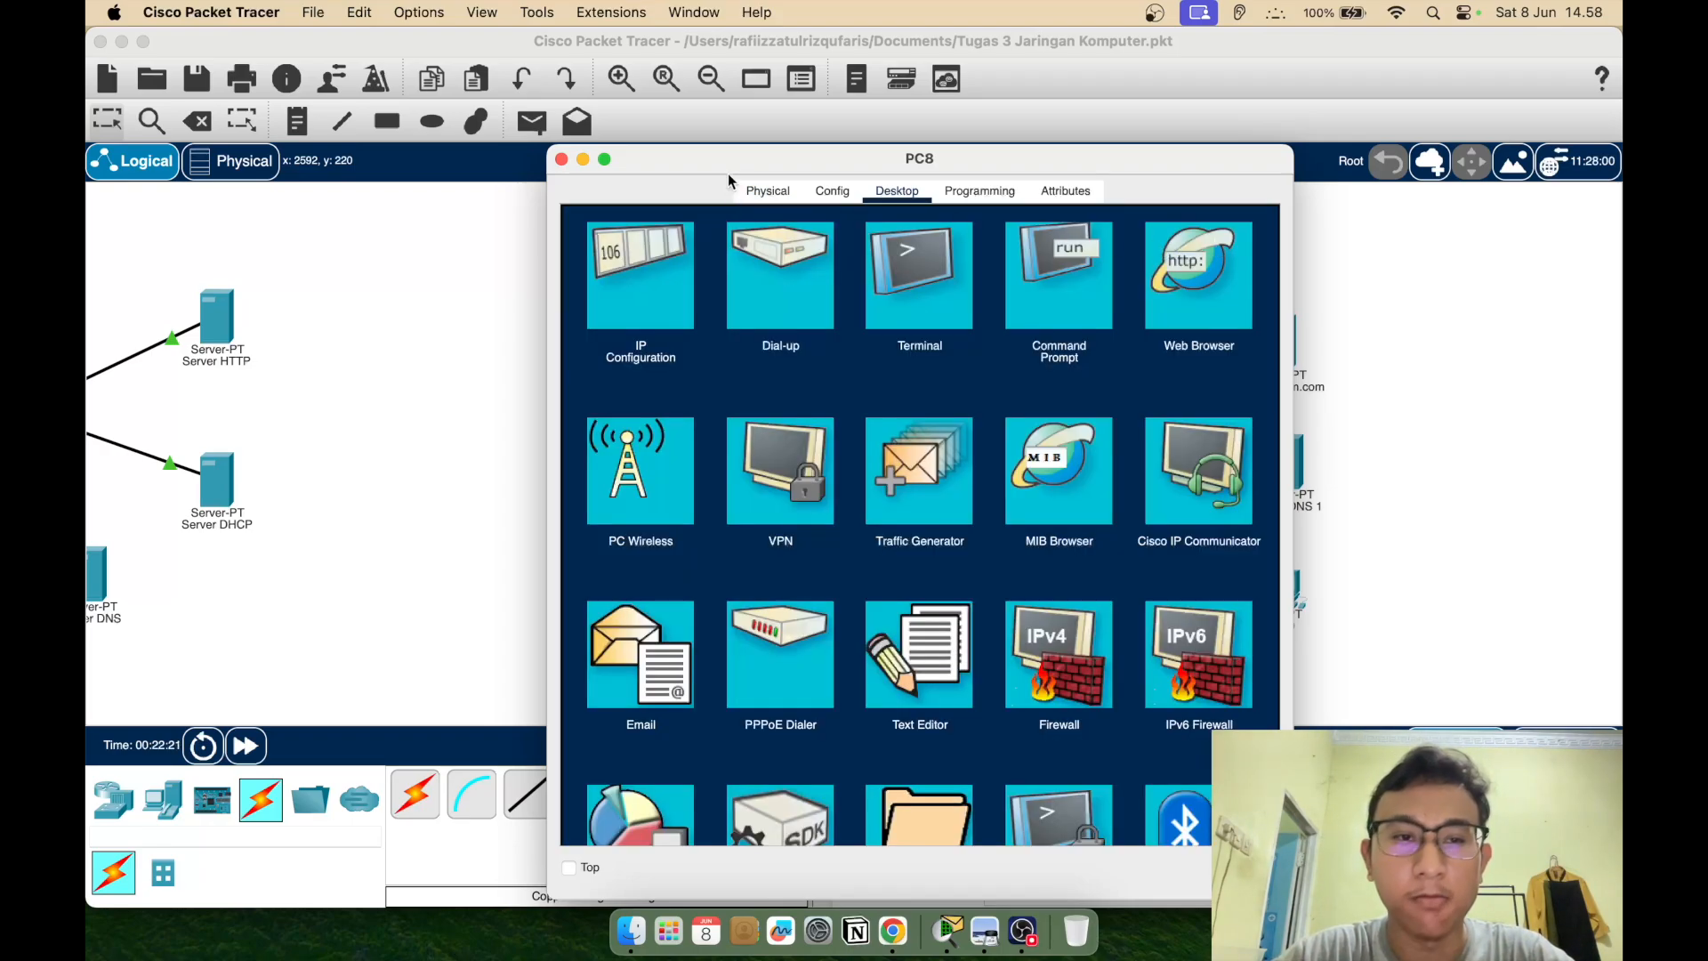
left_click(562, 159)
Replace the heading text in index.html on Server ilkom.com's HTTP service with "ILKOM.COM" and save it, overwriting the existing file
mouse_move(817, 498)
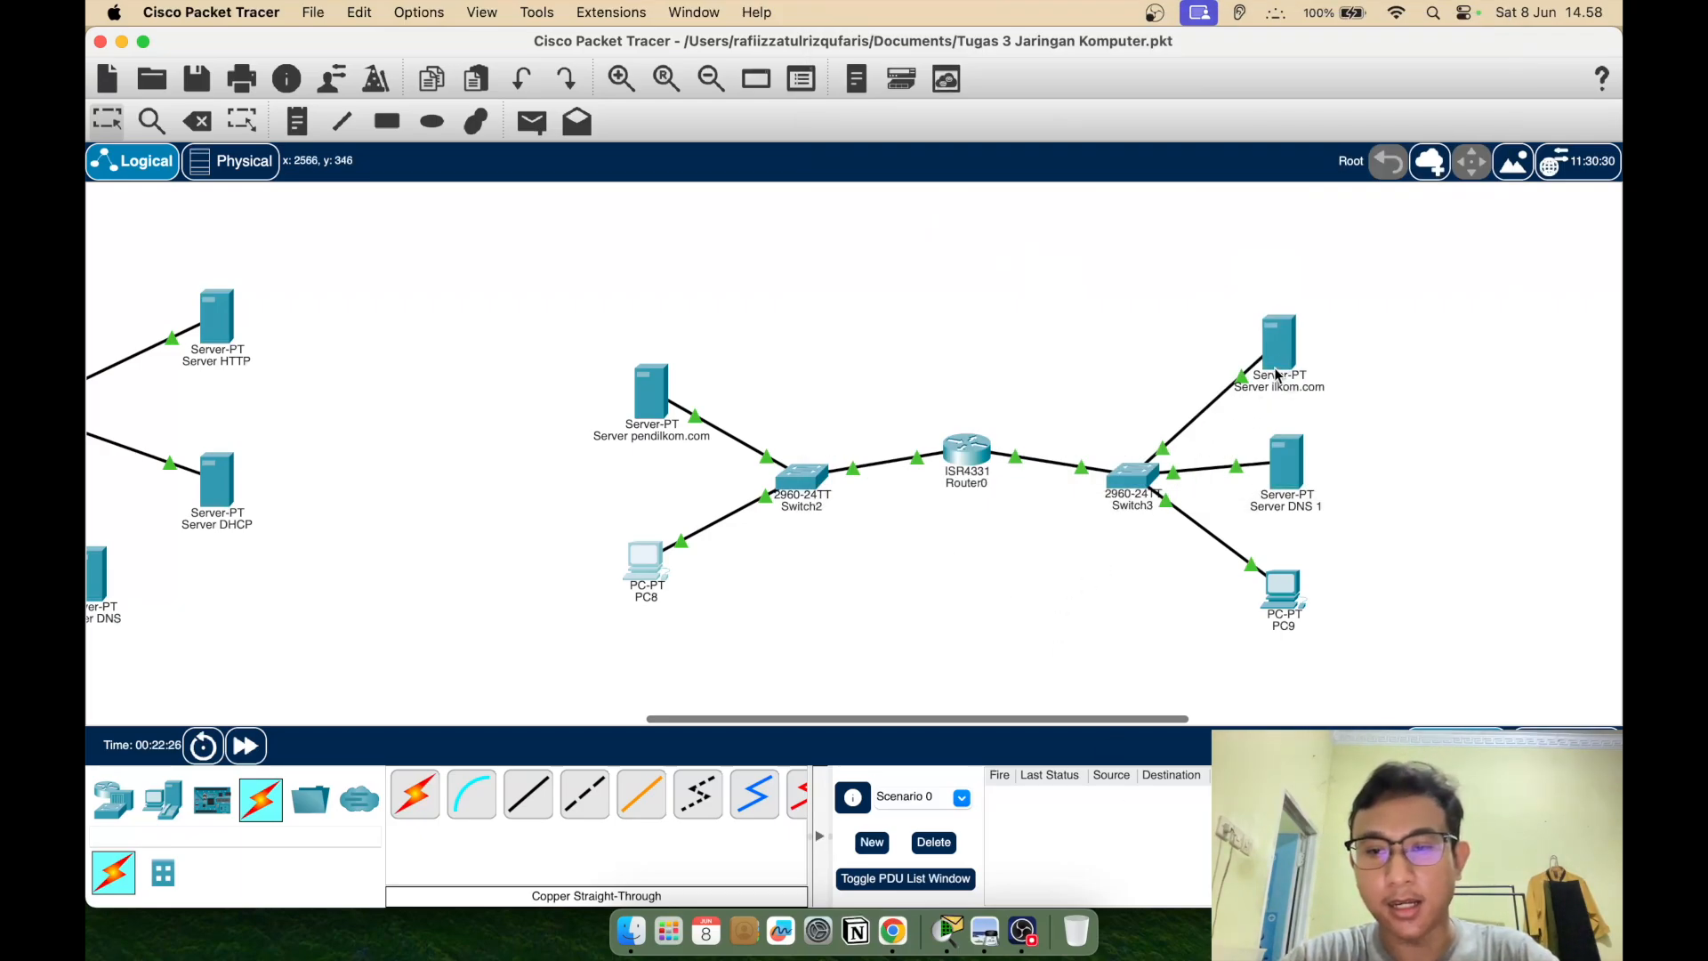
mouse_move(1282, 355)
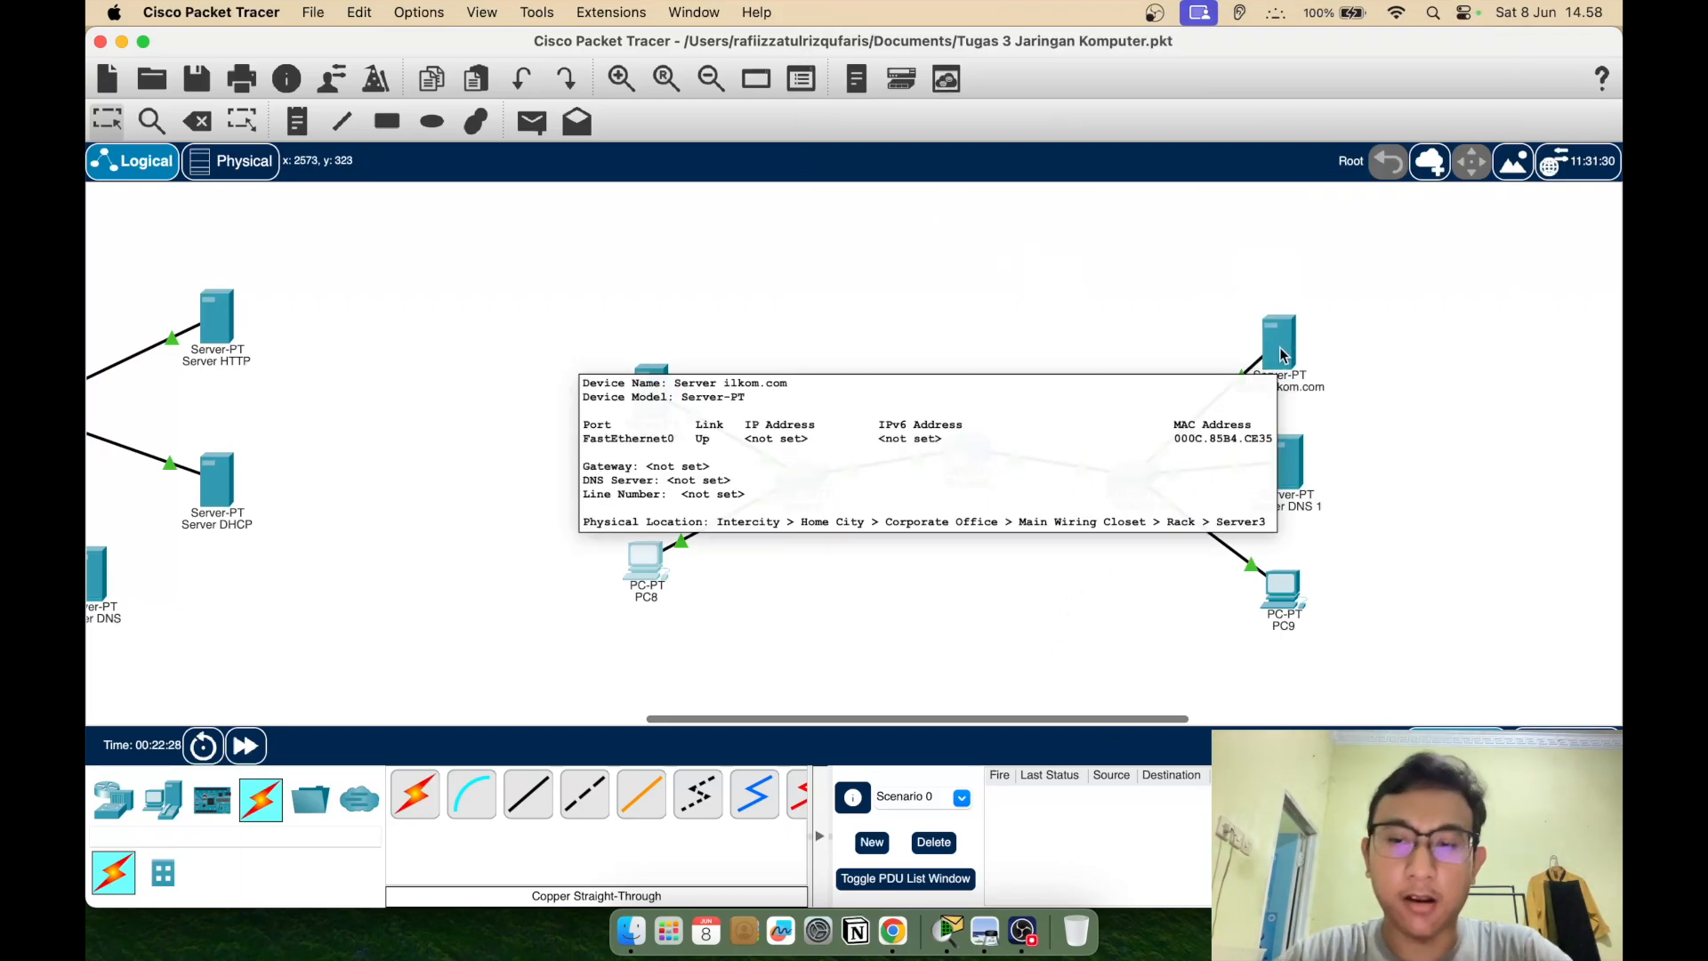
left_click(1282, 355)
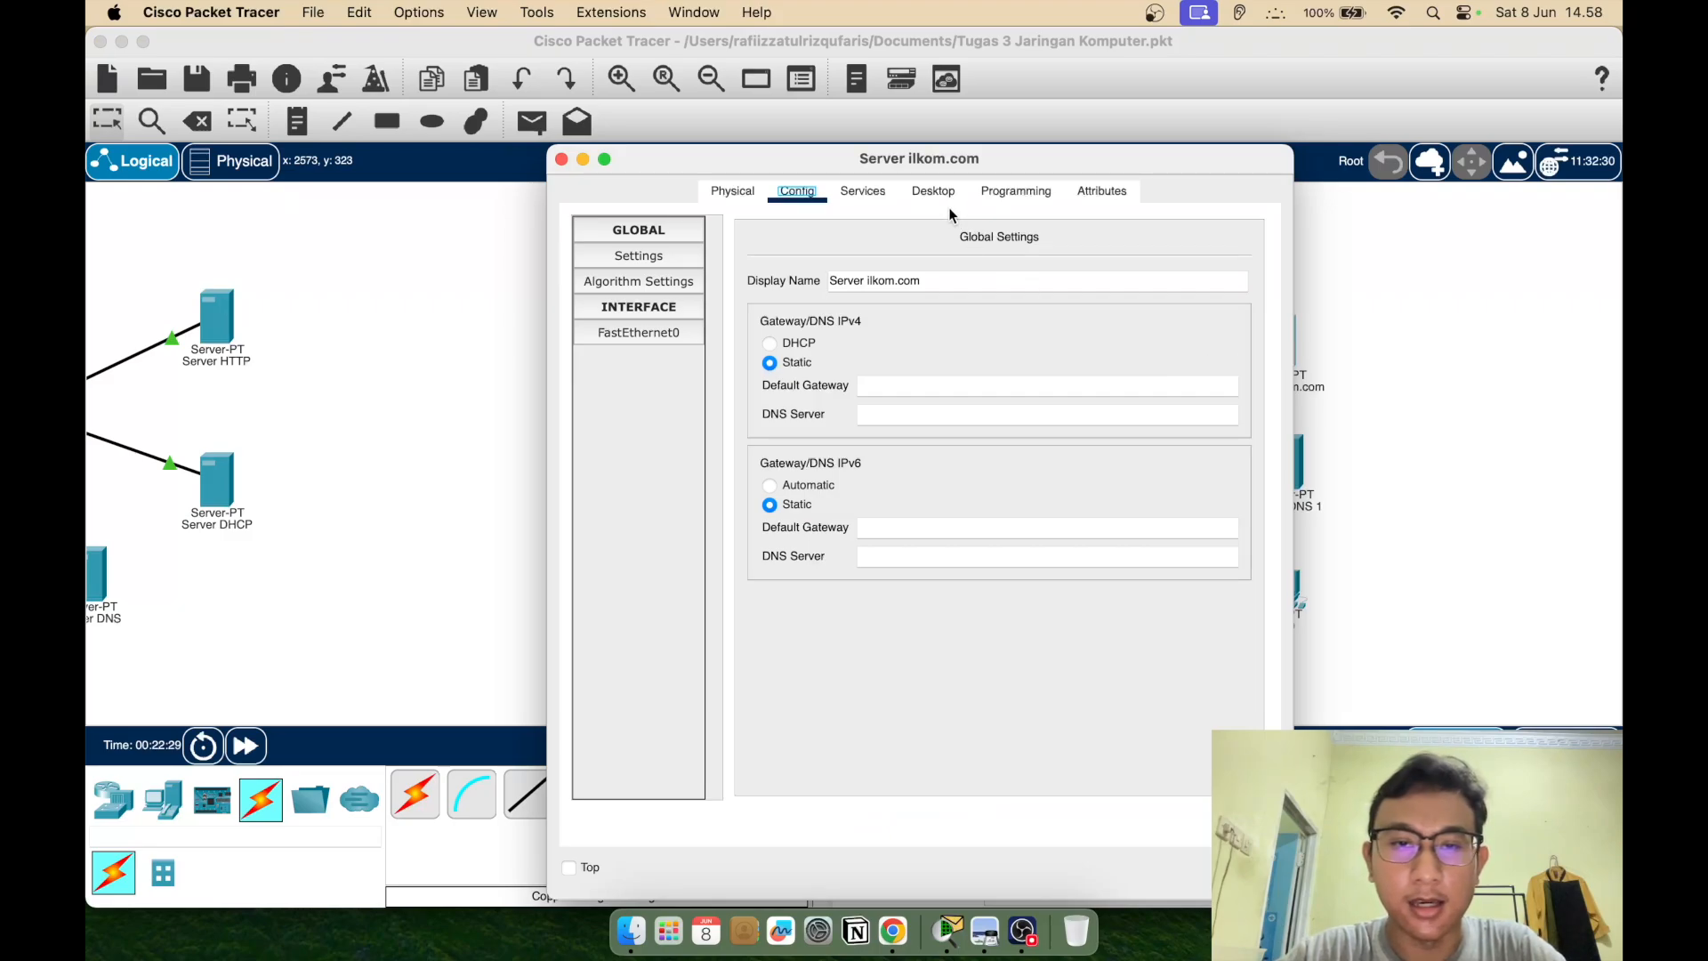
left_click(870, 190)
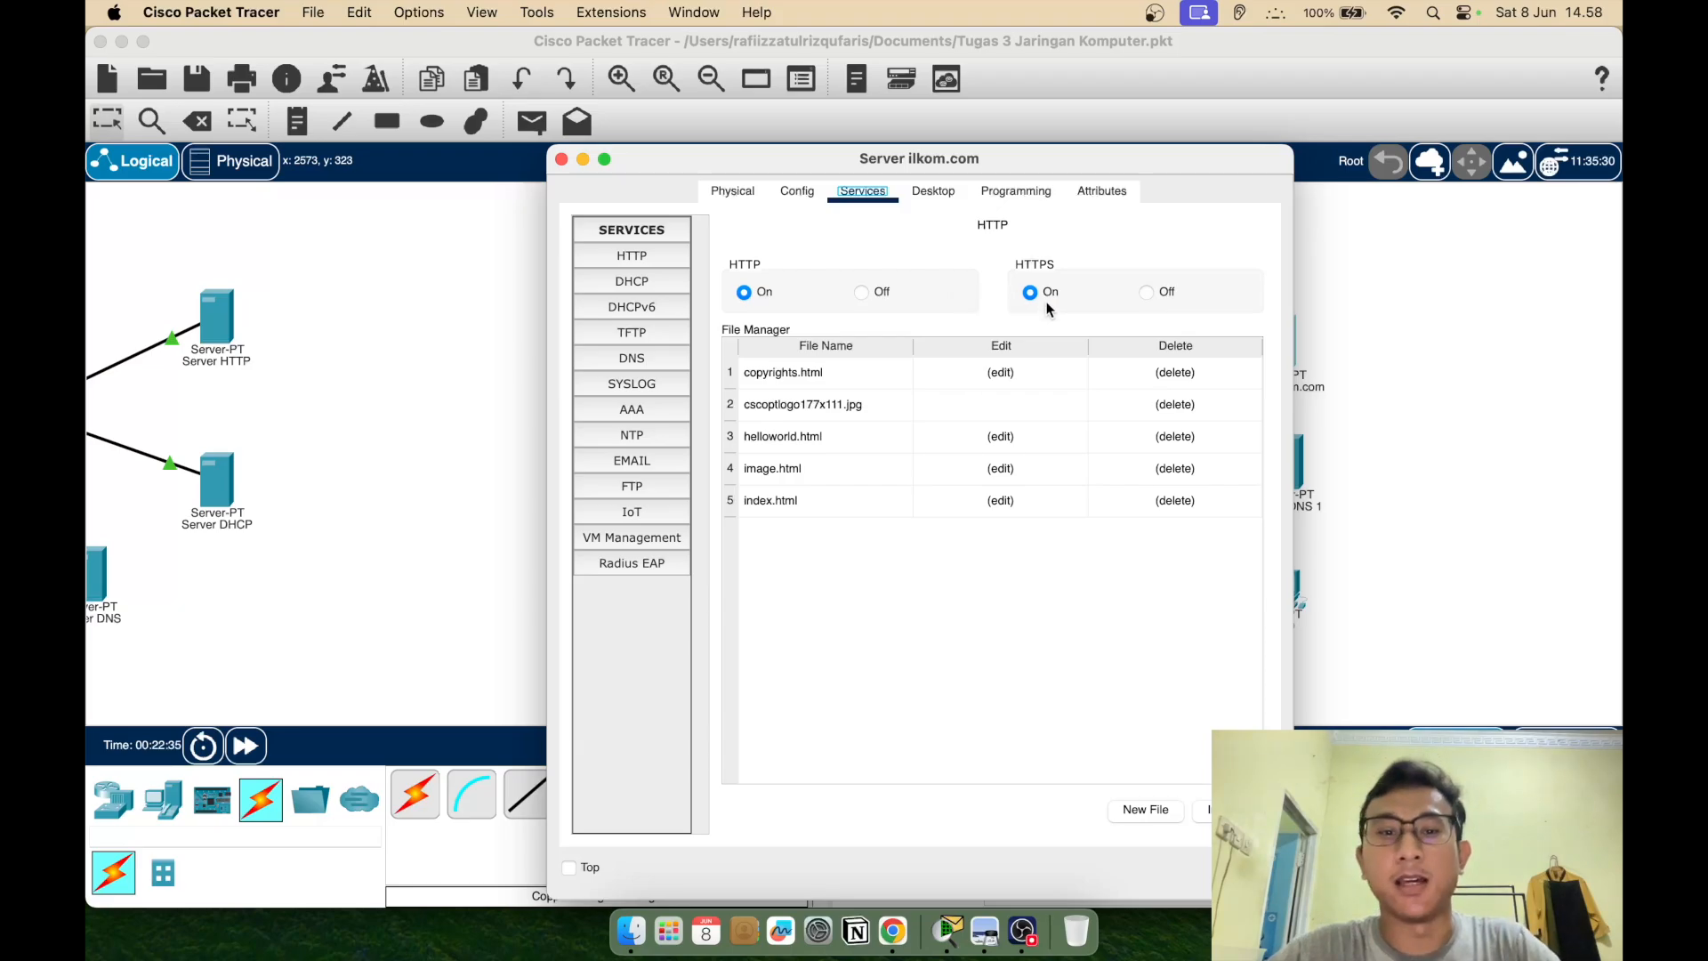
left_click(1003, 500)
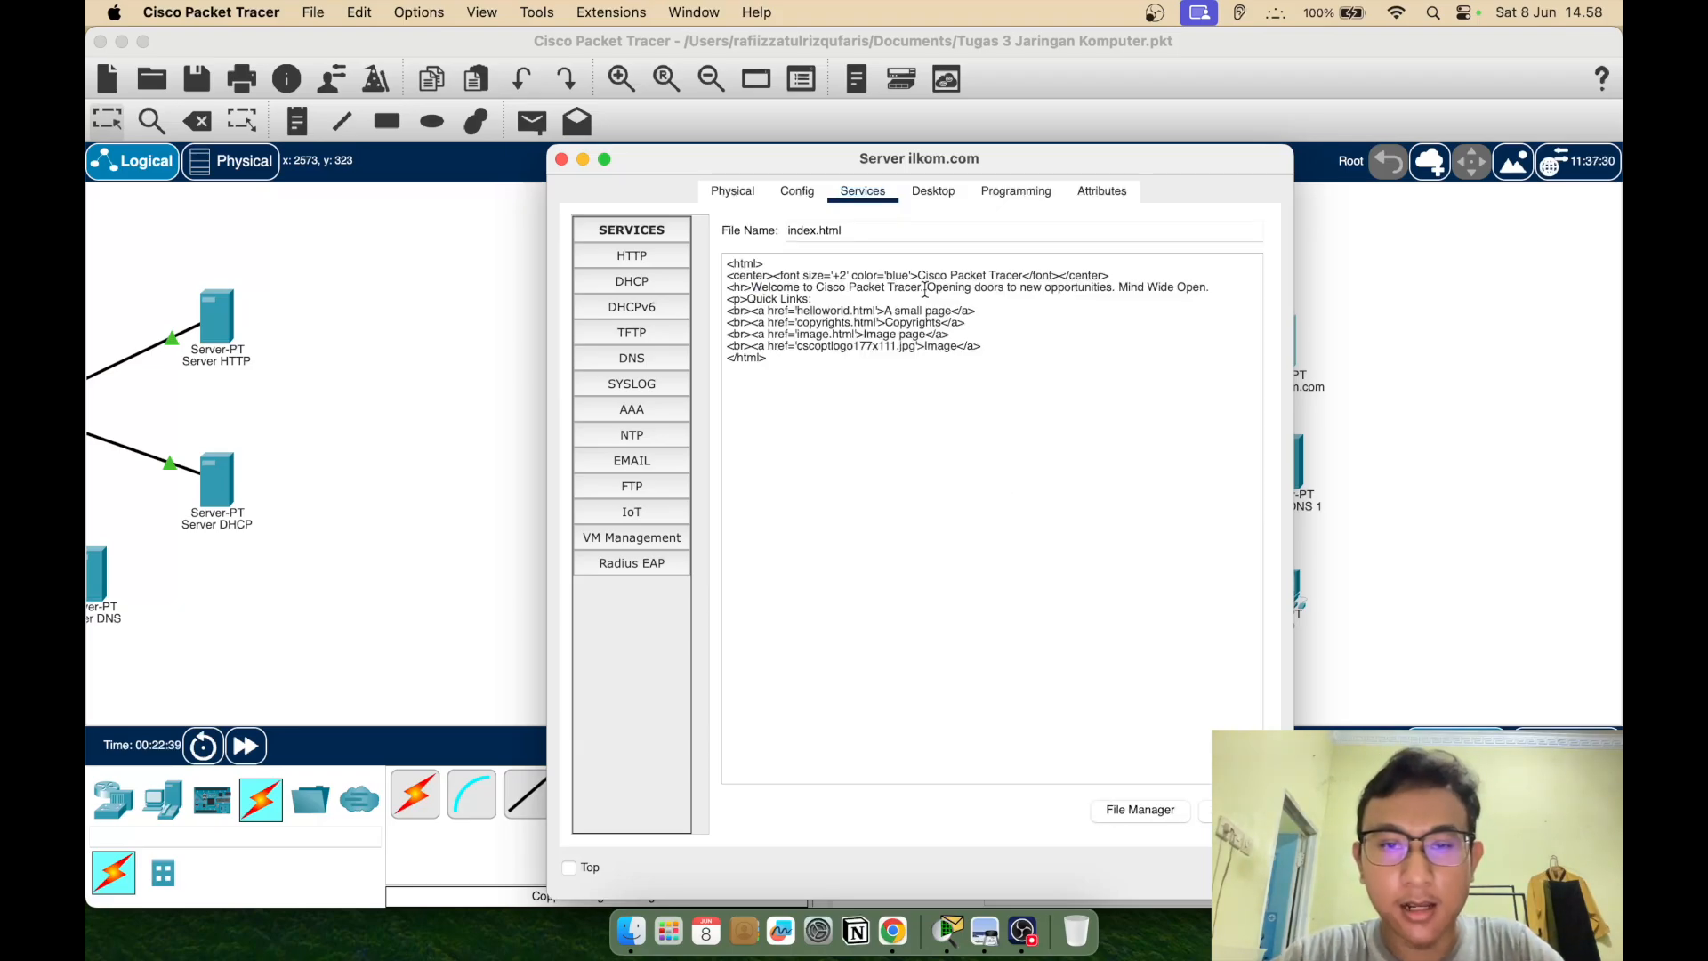
left_click_drag(918, 276, 1024, 279)
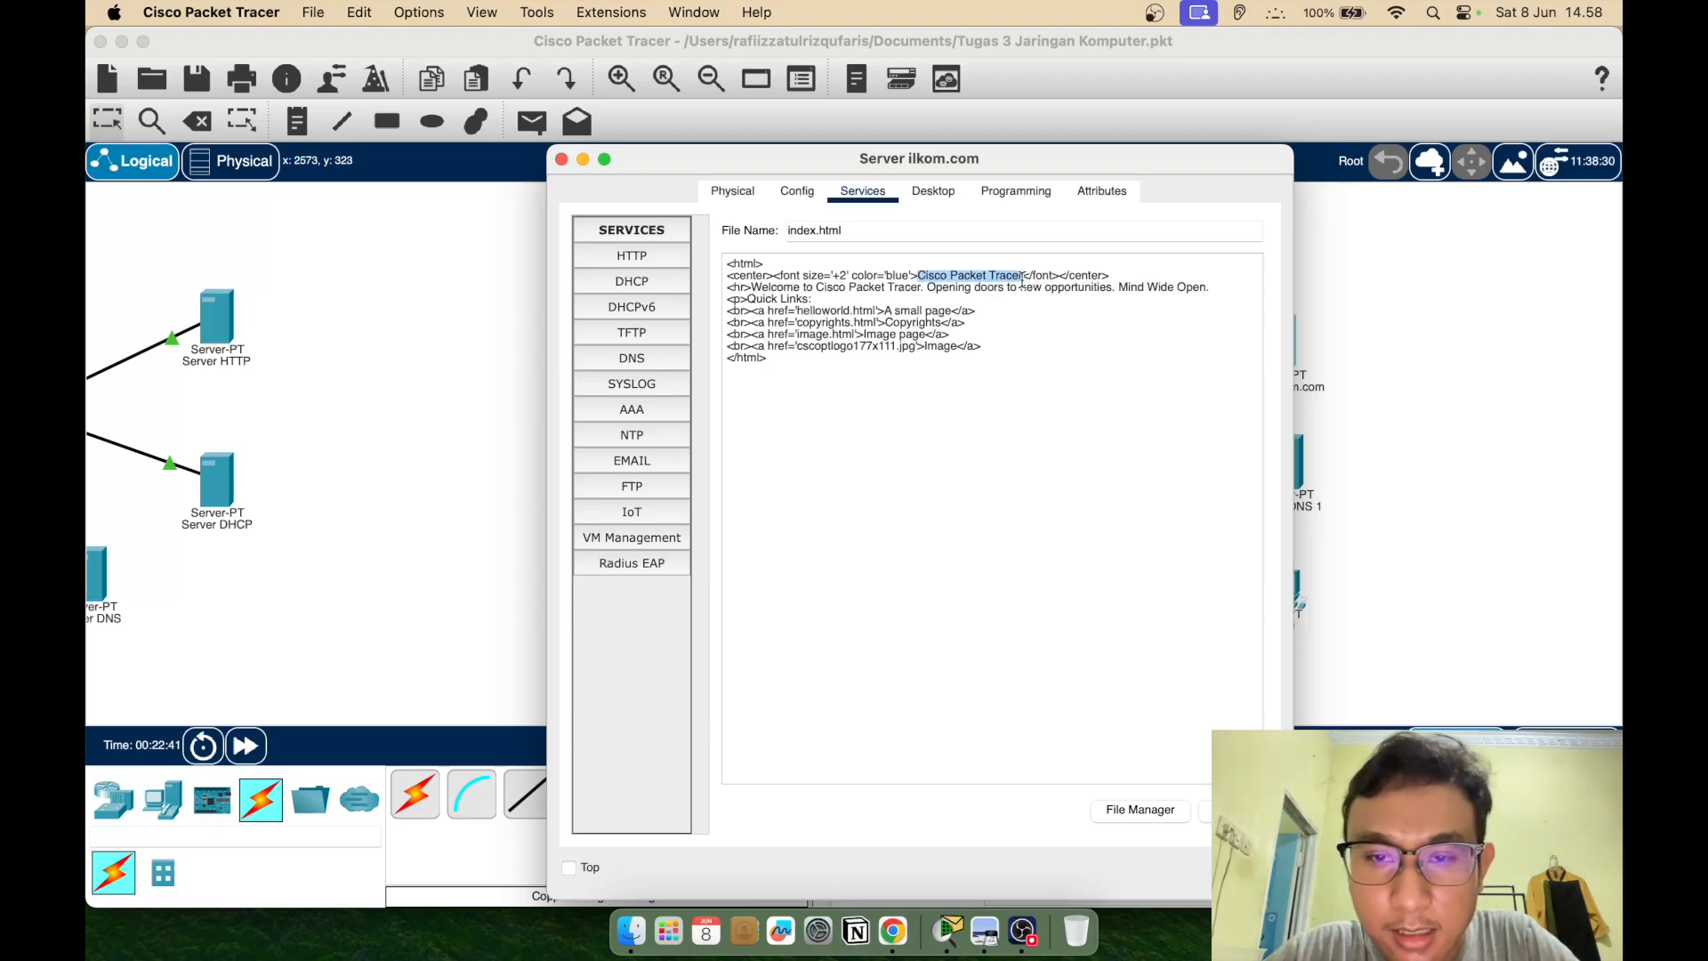
type("ILKOM.COM")
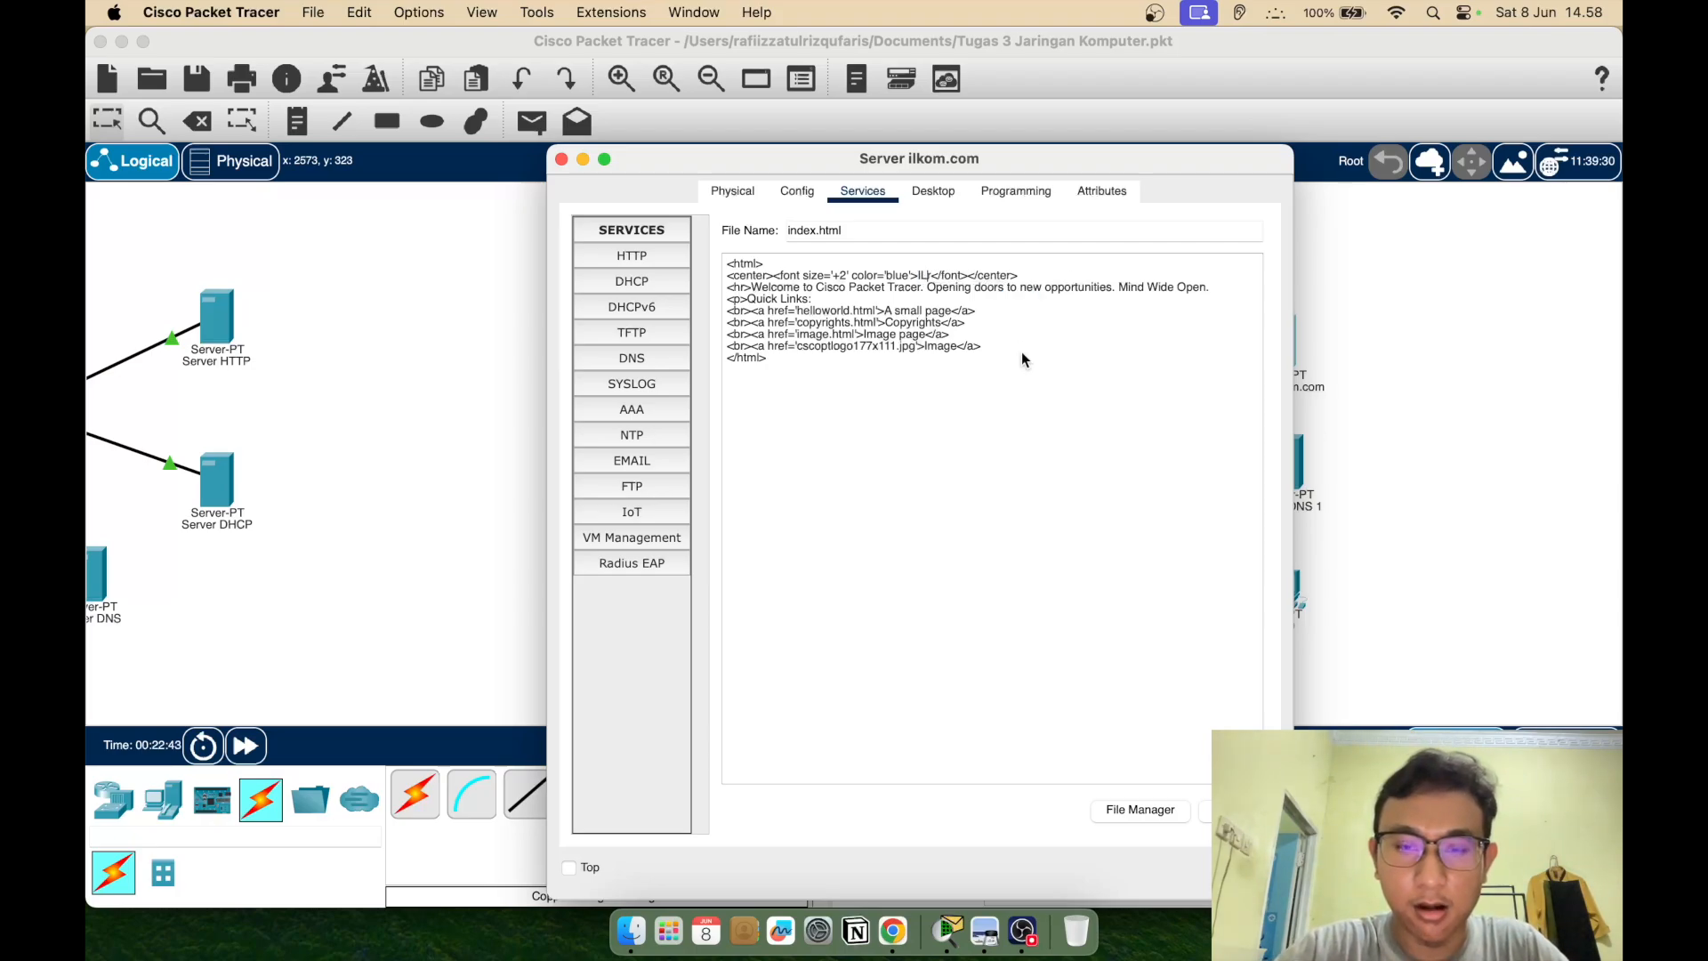
key("Delete")
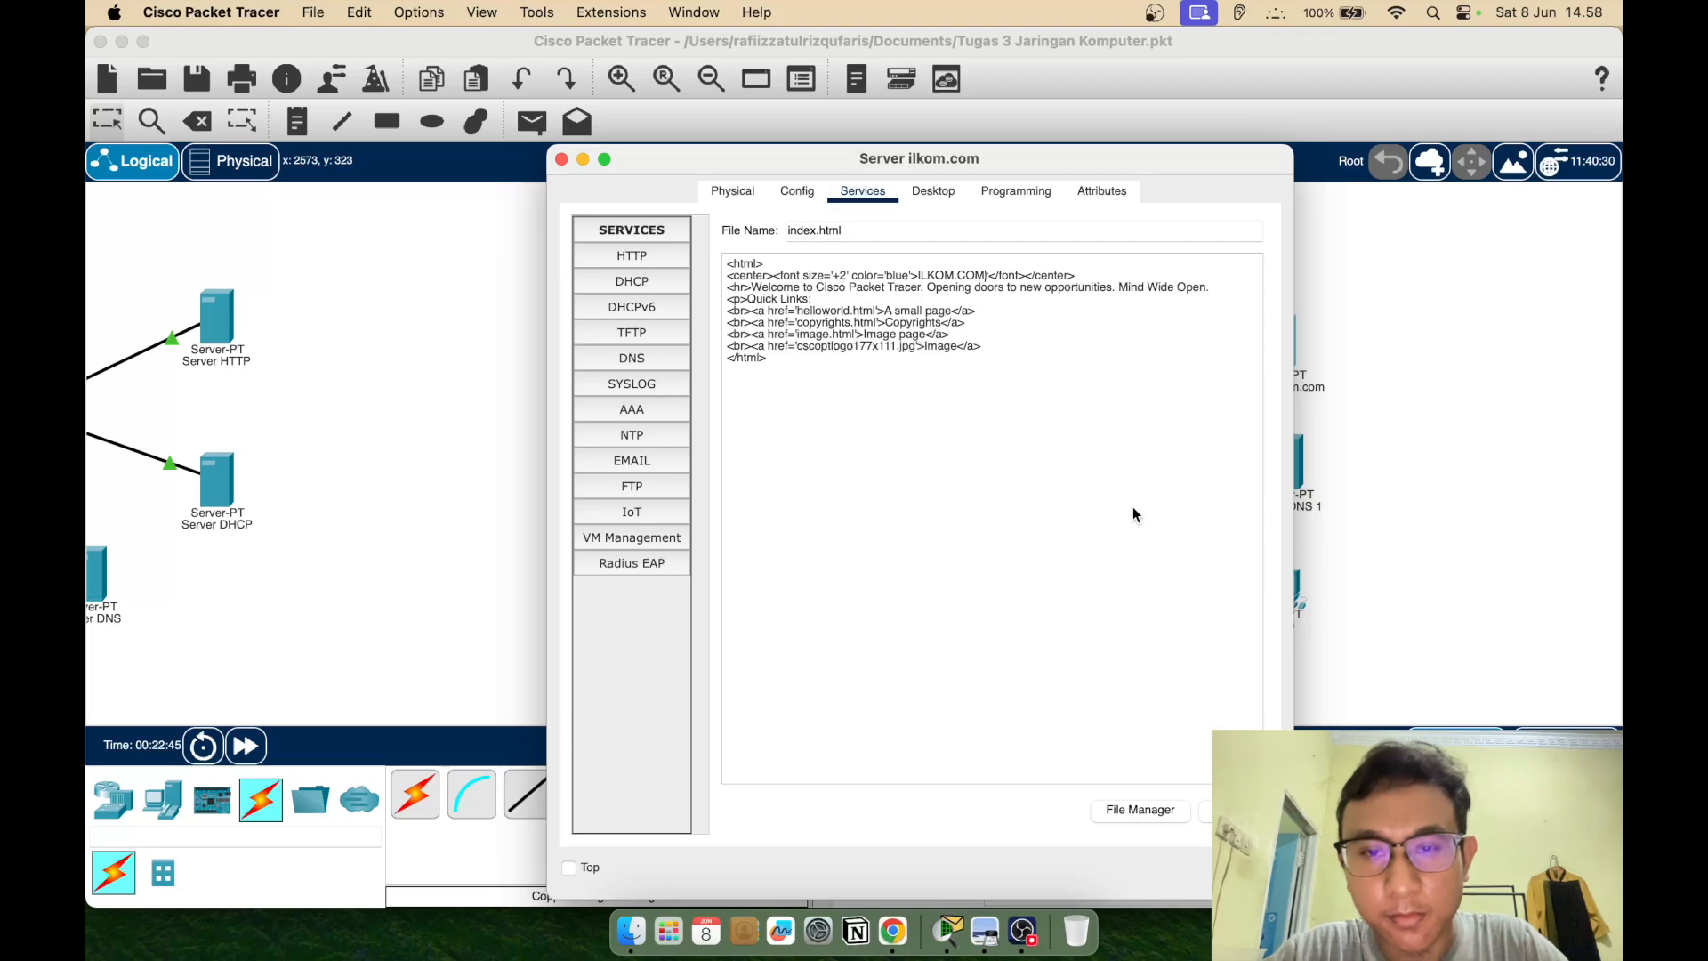
key("Delete")
left_click(1232, 811)
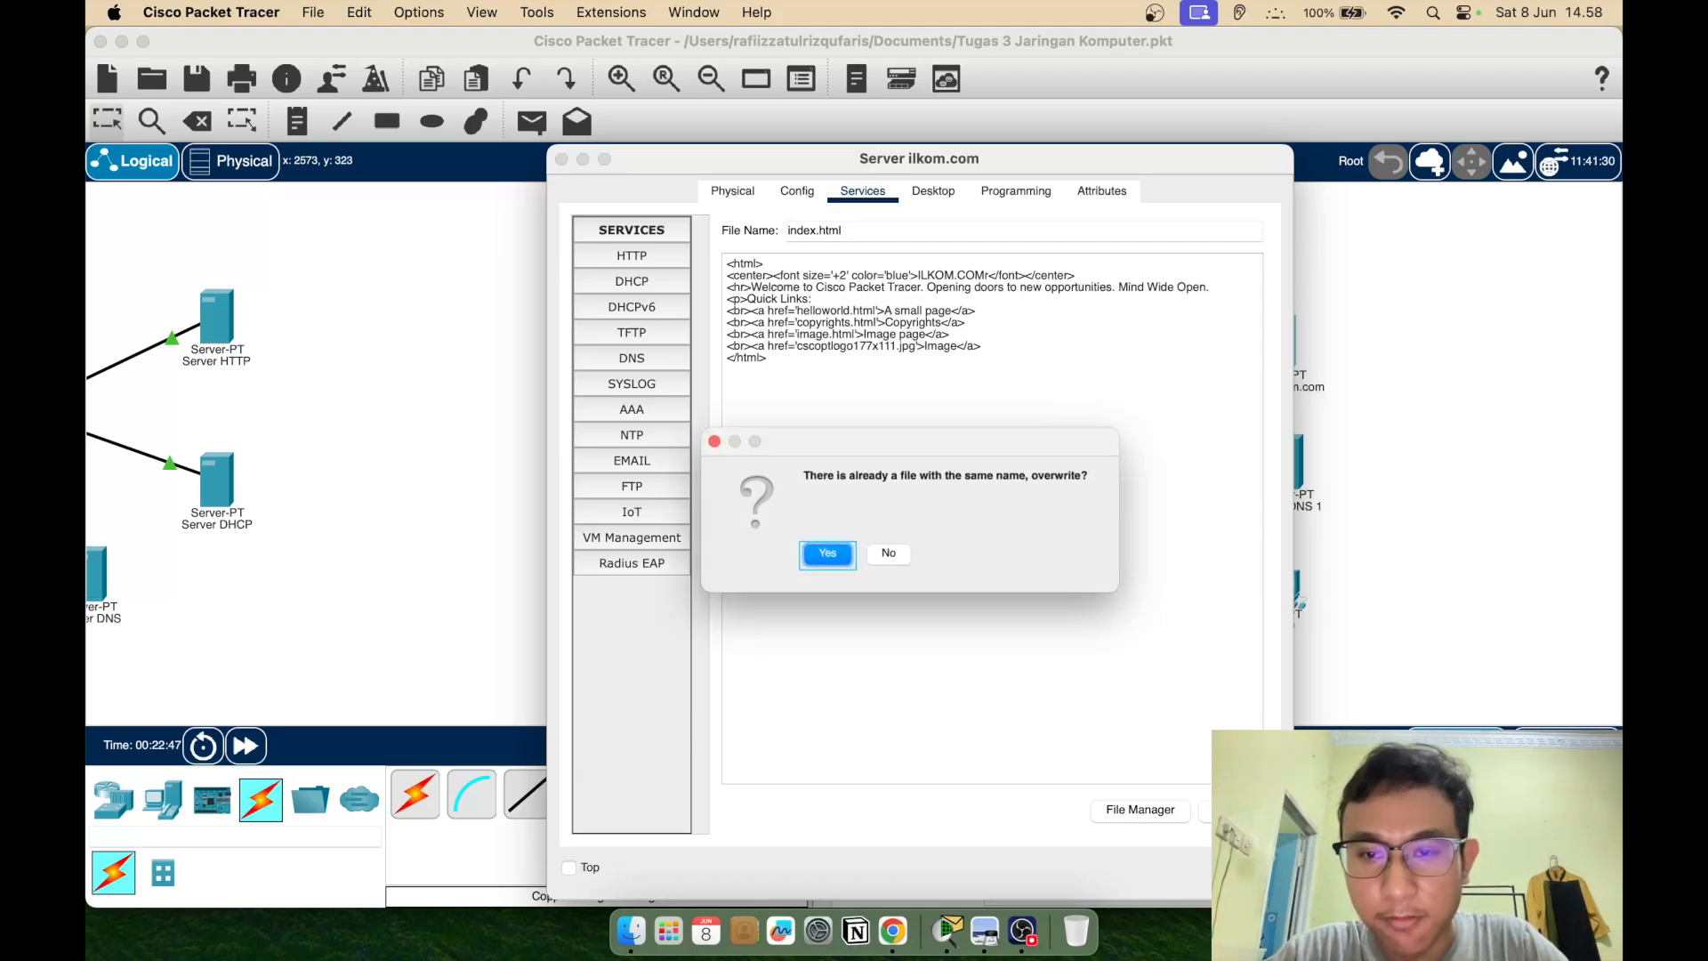
left_click(840, 559)
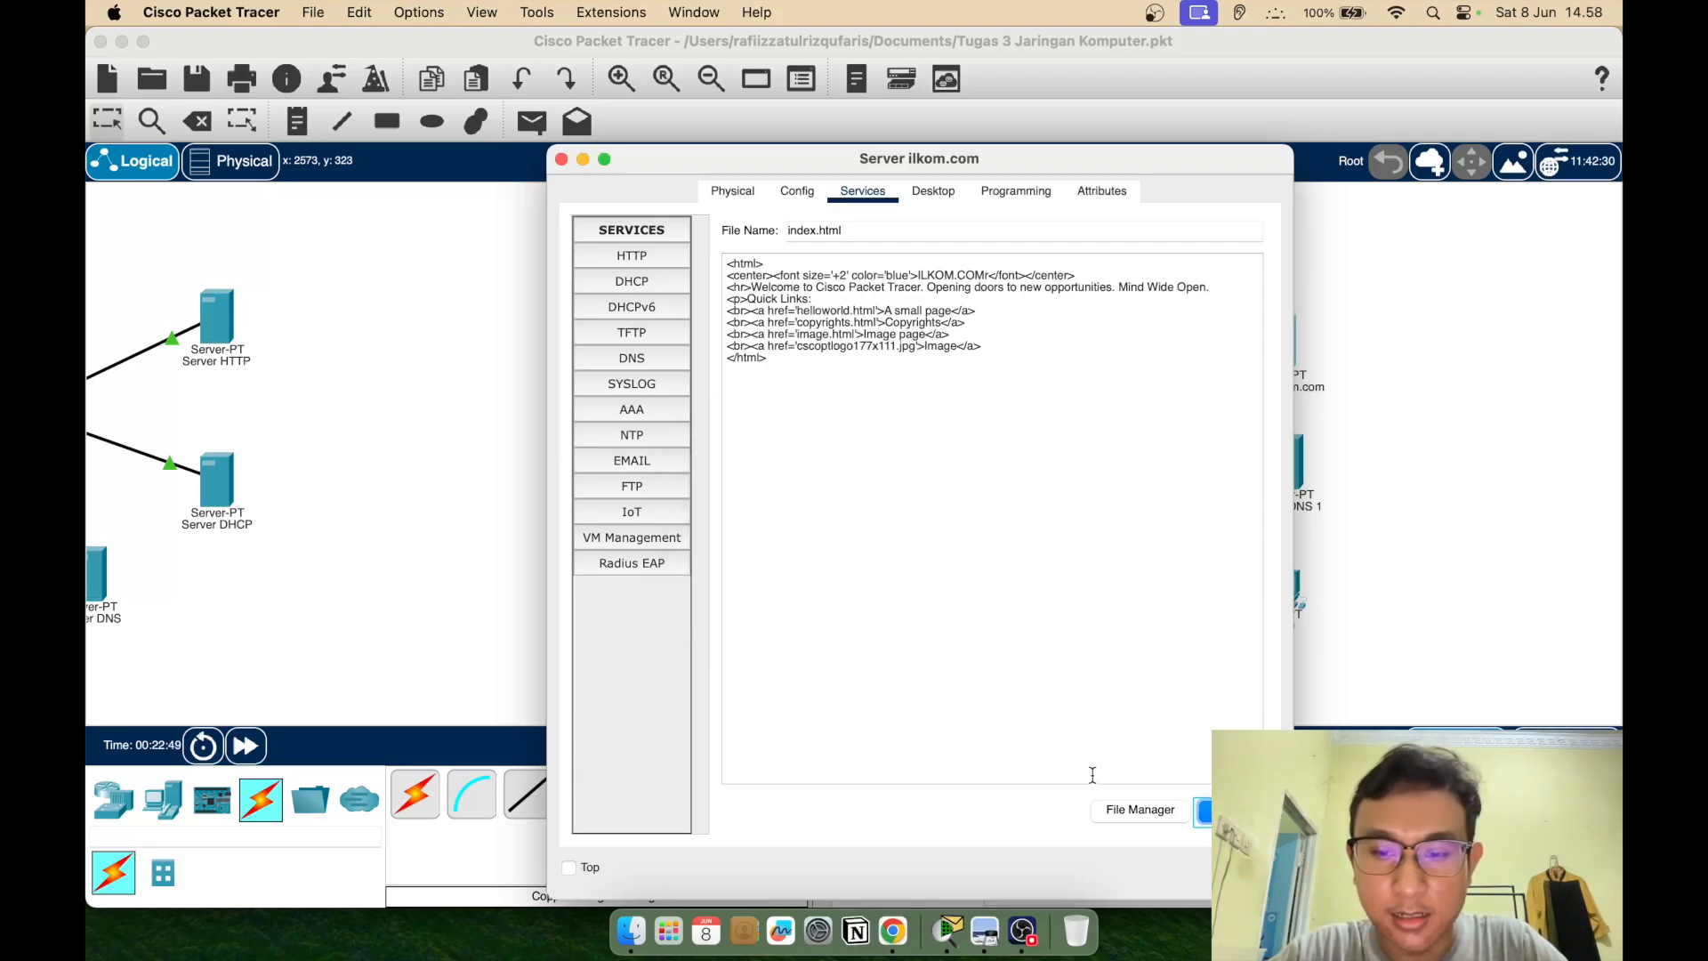
left_click(1139, 810)
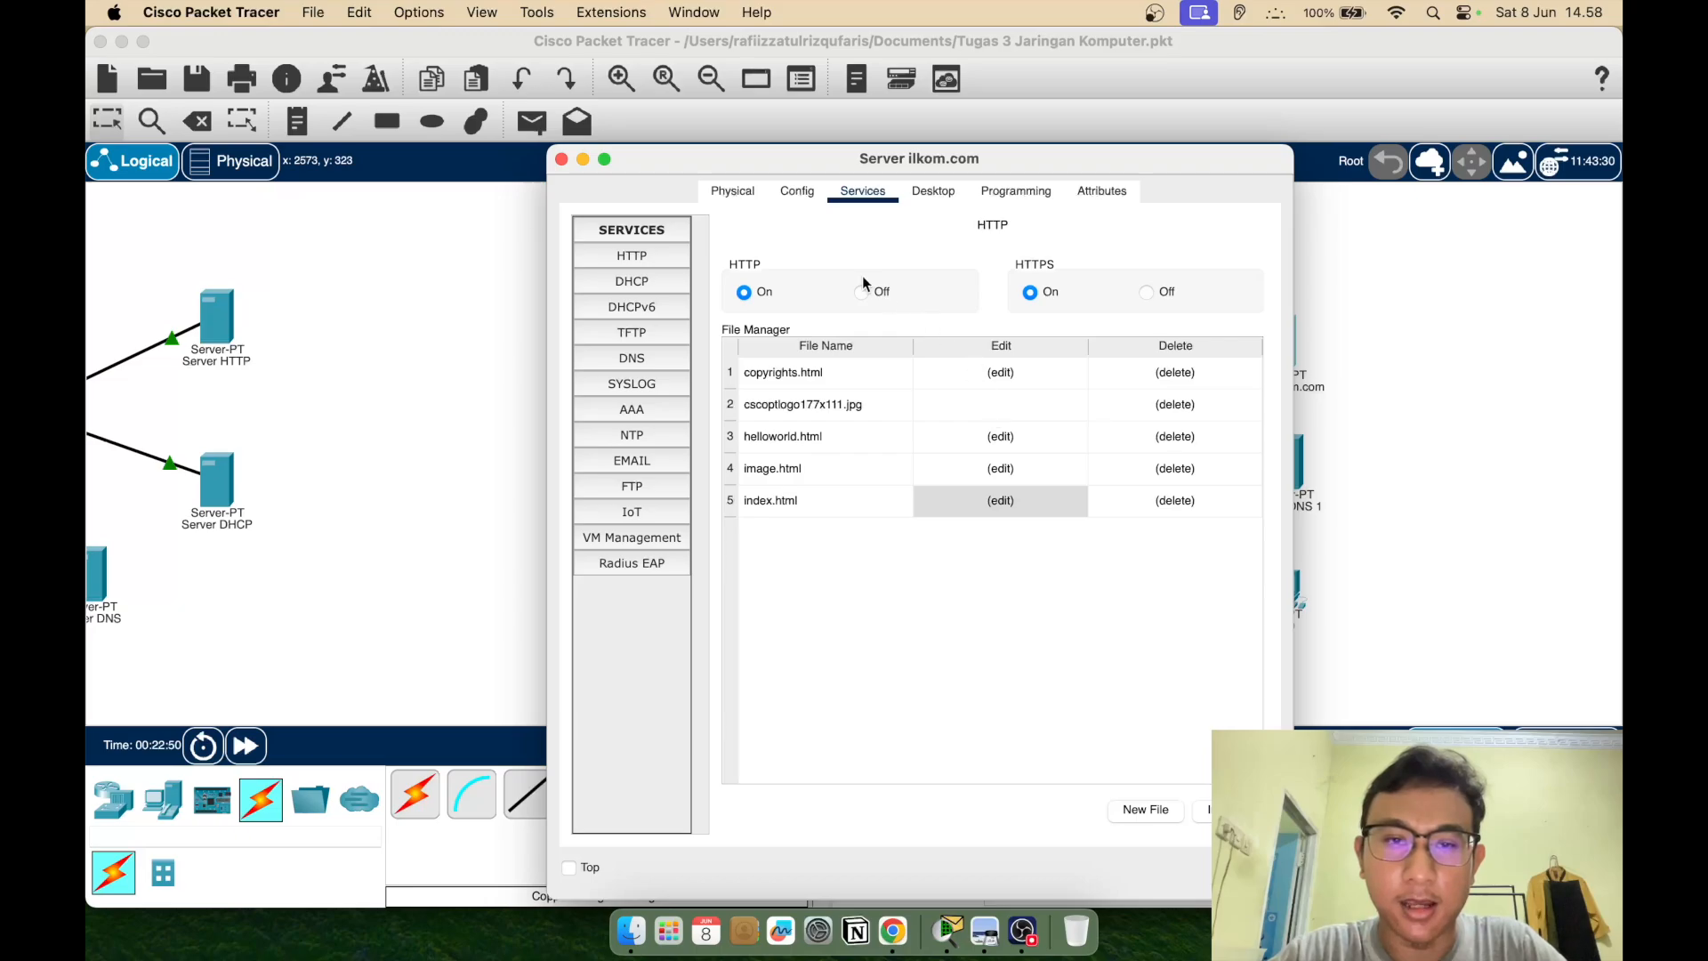
Assign Server ilkom.com the static IPv4 address 10.0.0.1 with subnet mask 255.0.0.0
left_click(936, 198)
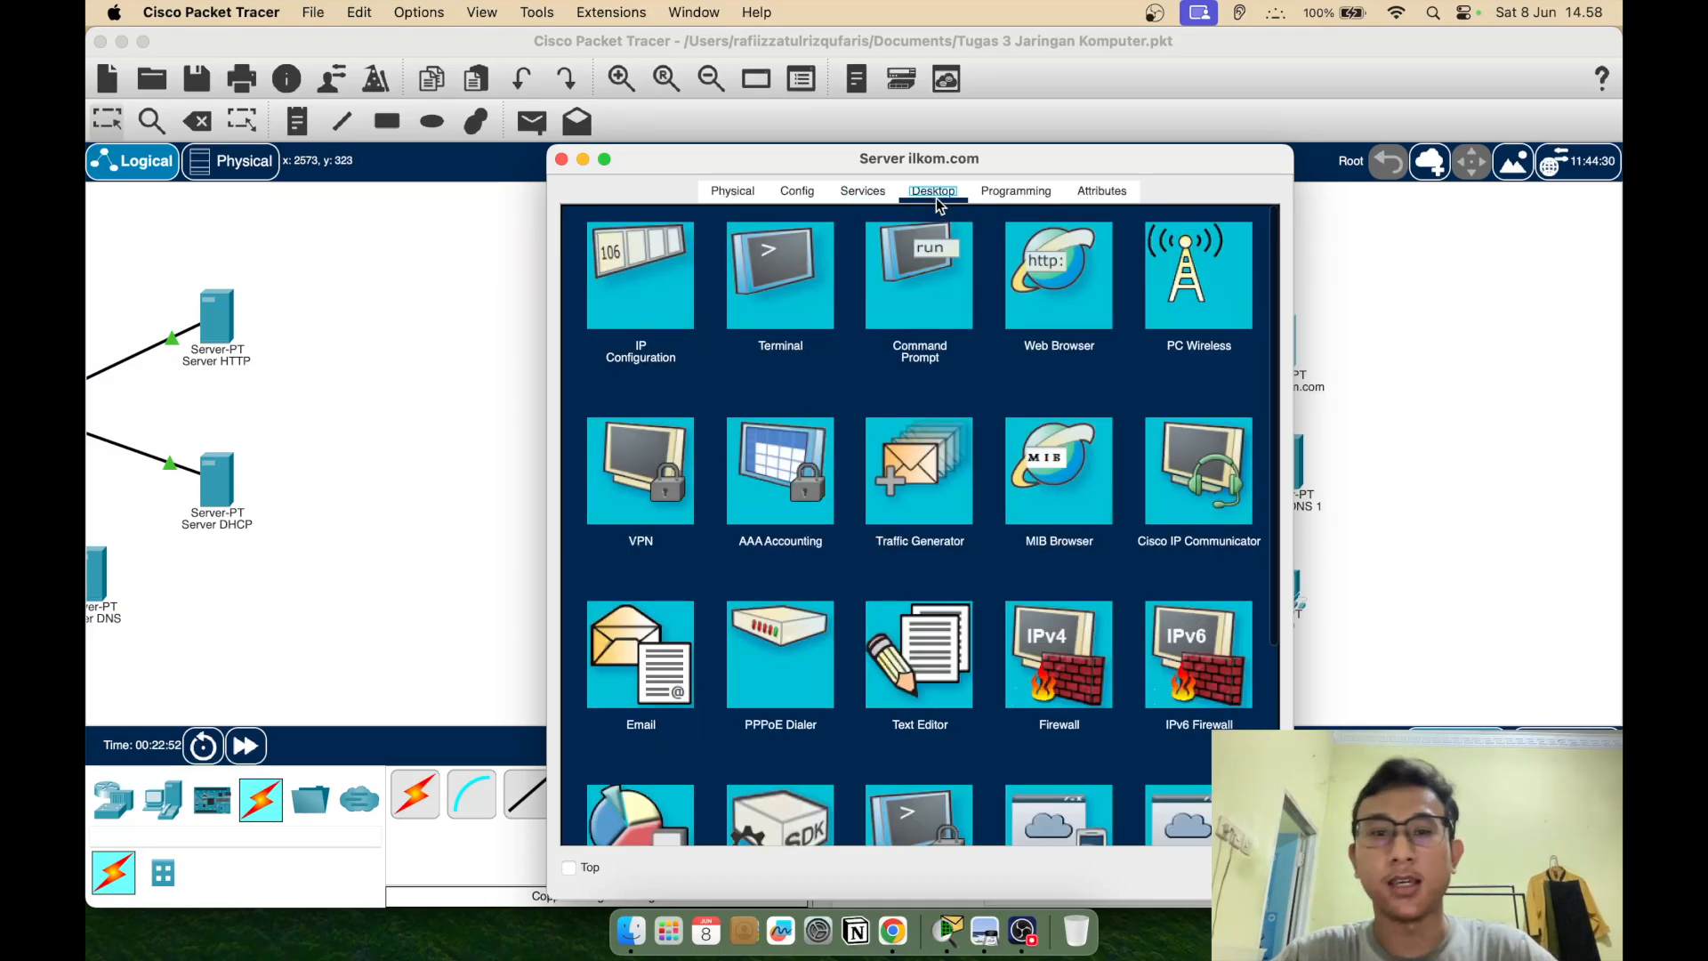
left_click(715, 260)
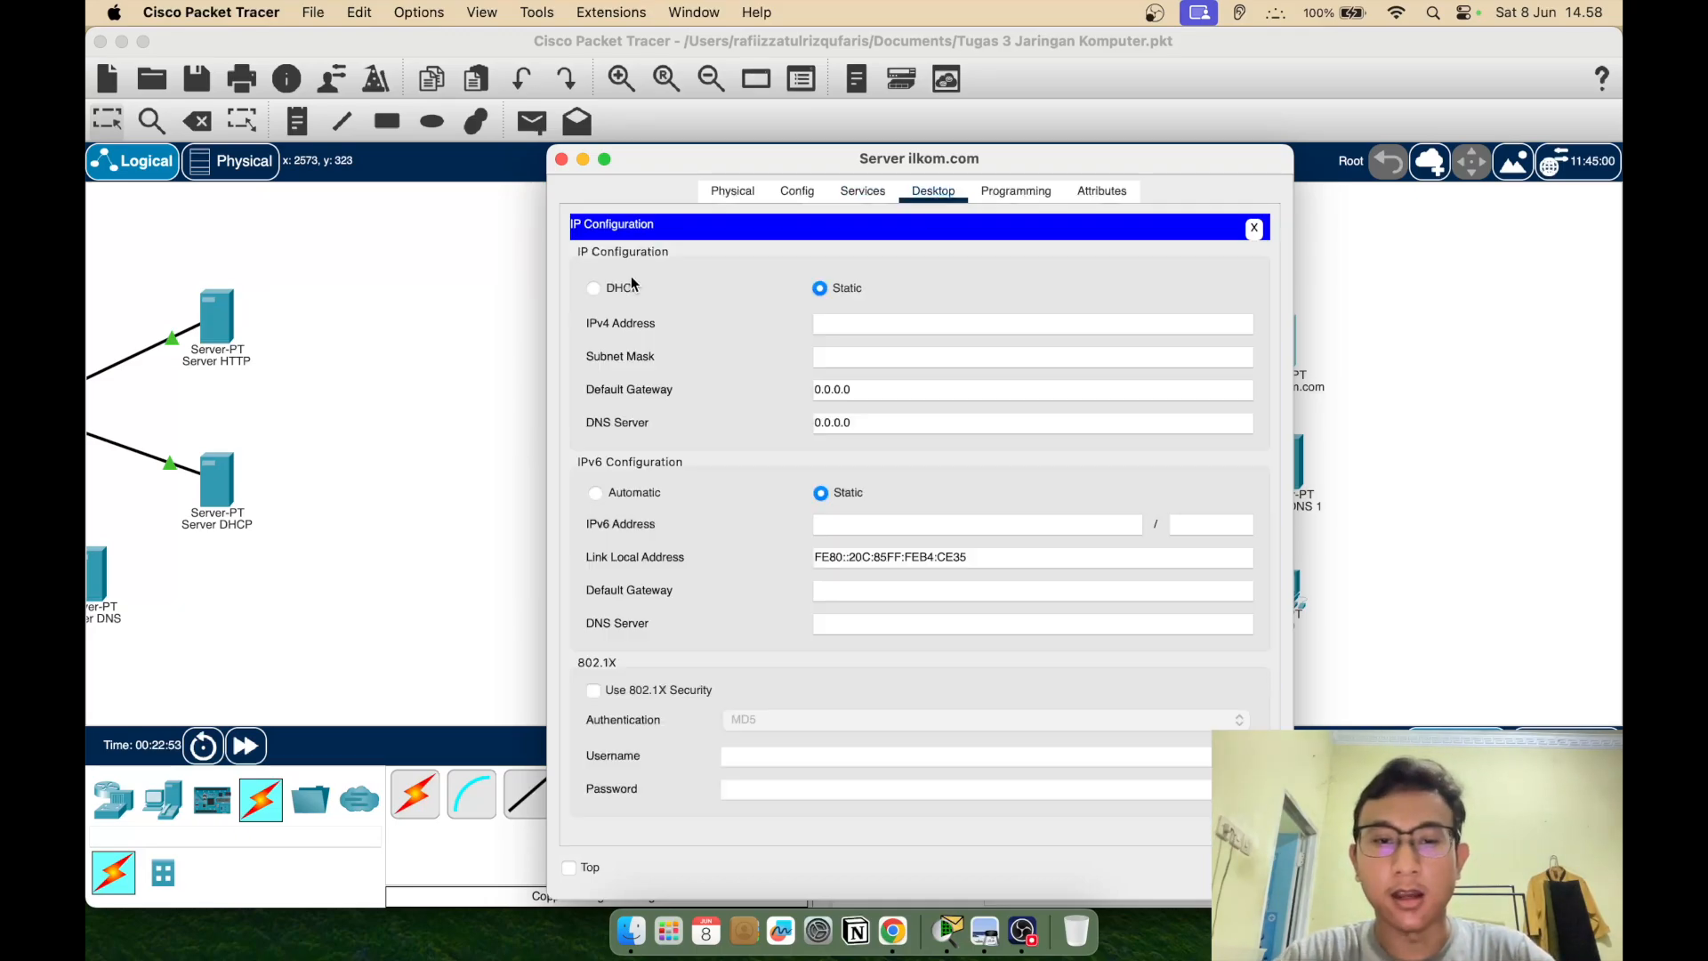
left_click(868, 326)
type("10.0.0.1")
left_click(863, 351)
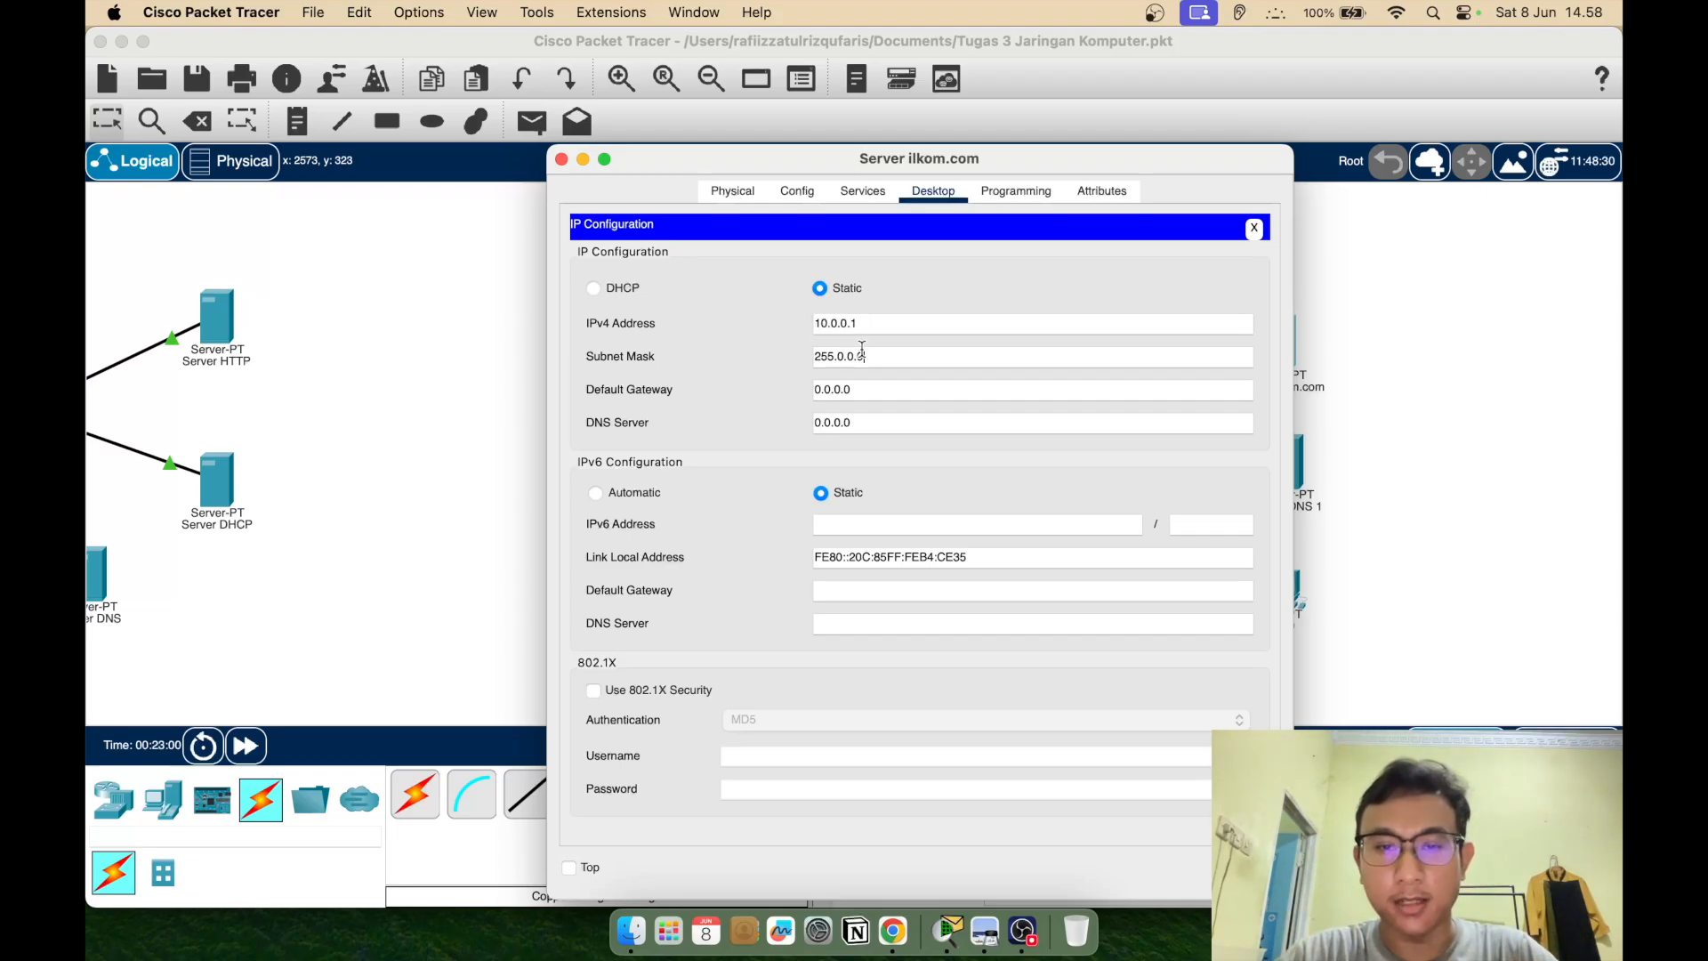
Set Server ilkom.com's IPv4 default gateway to 10.0.0.5 and close its configuration
triple_click(907, 391)
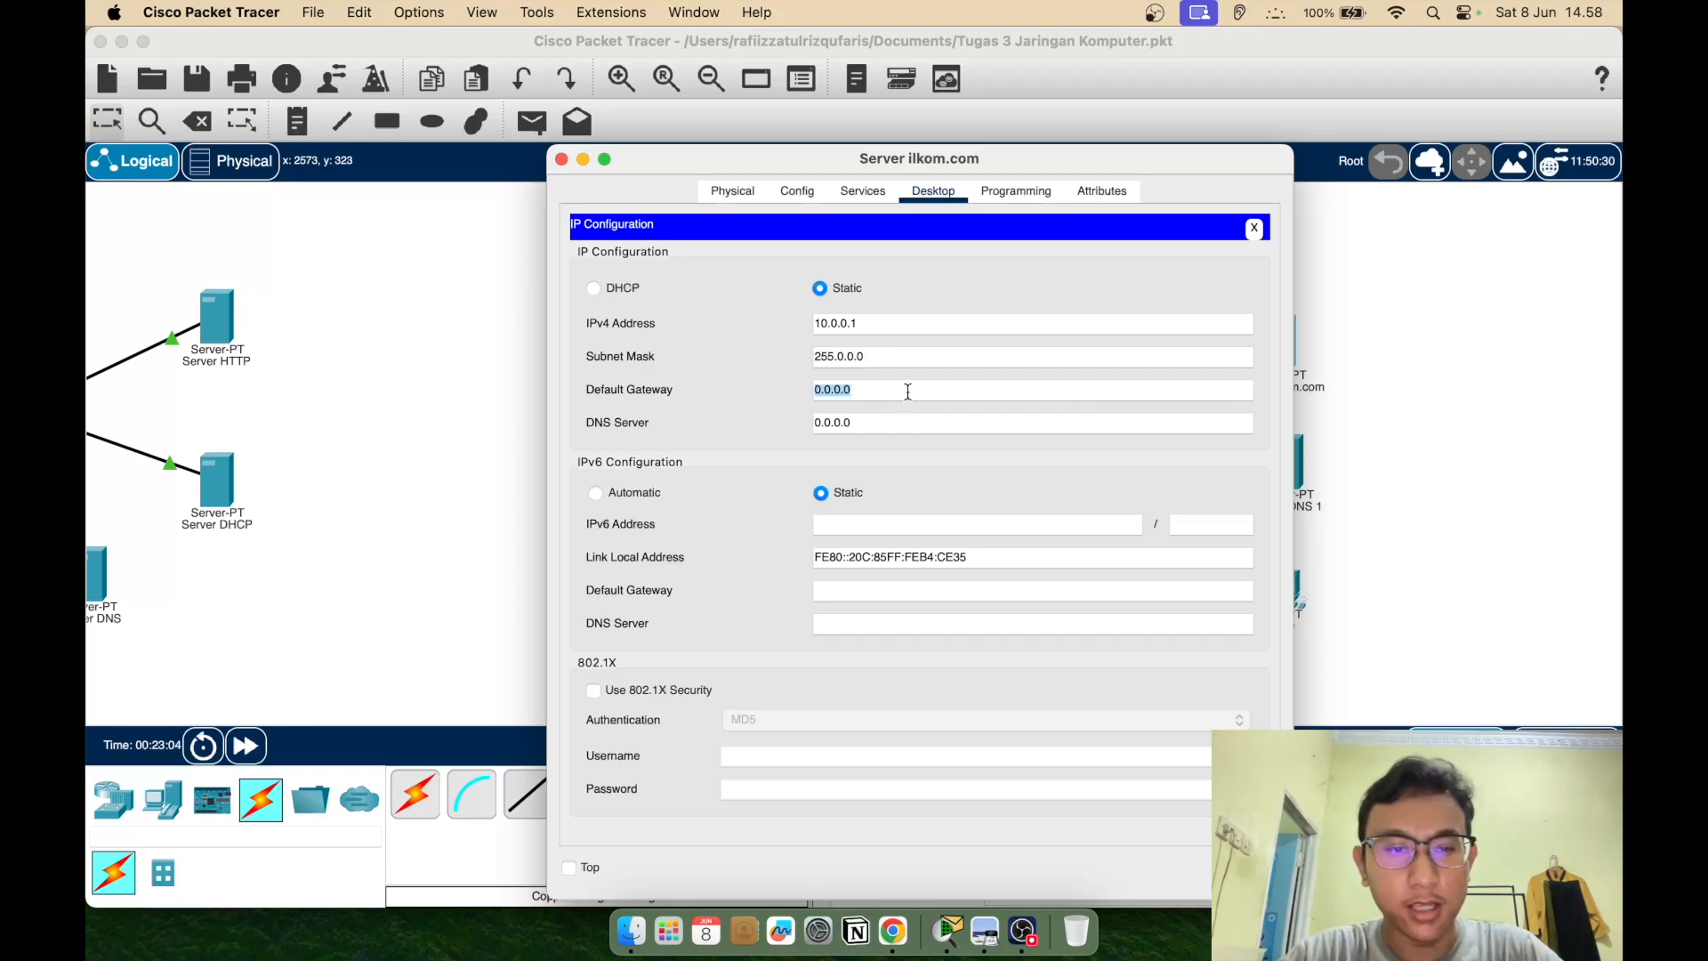
type("10.")
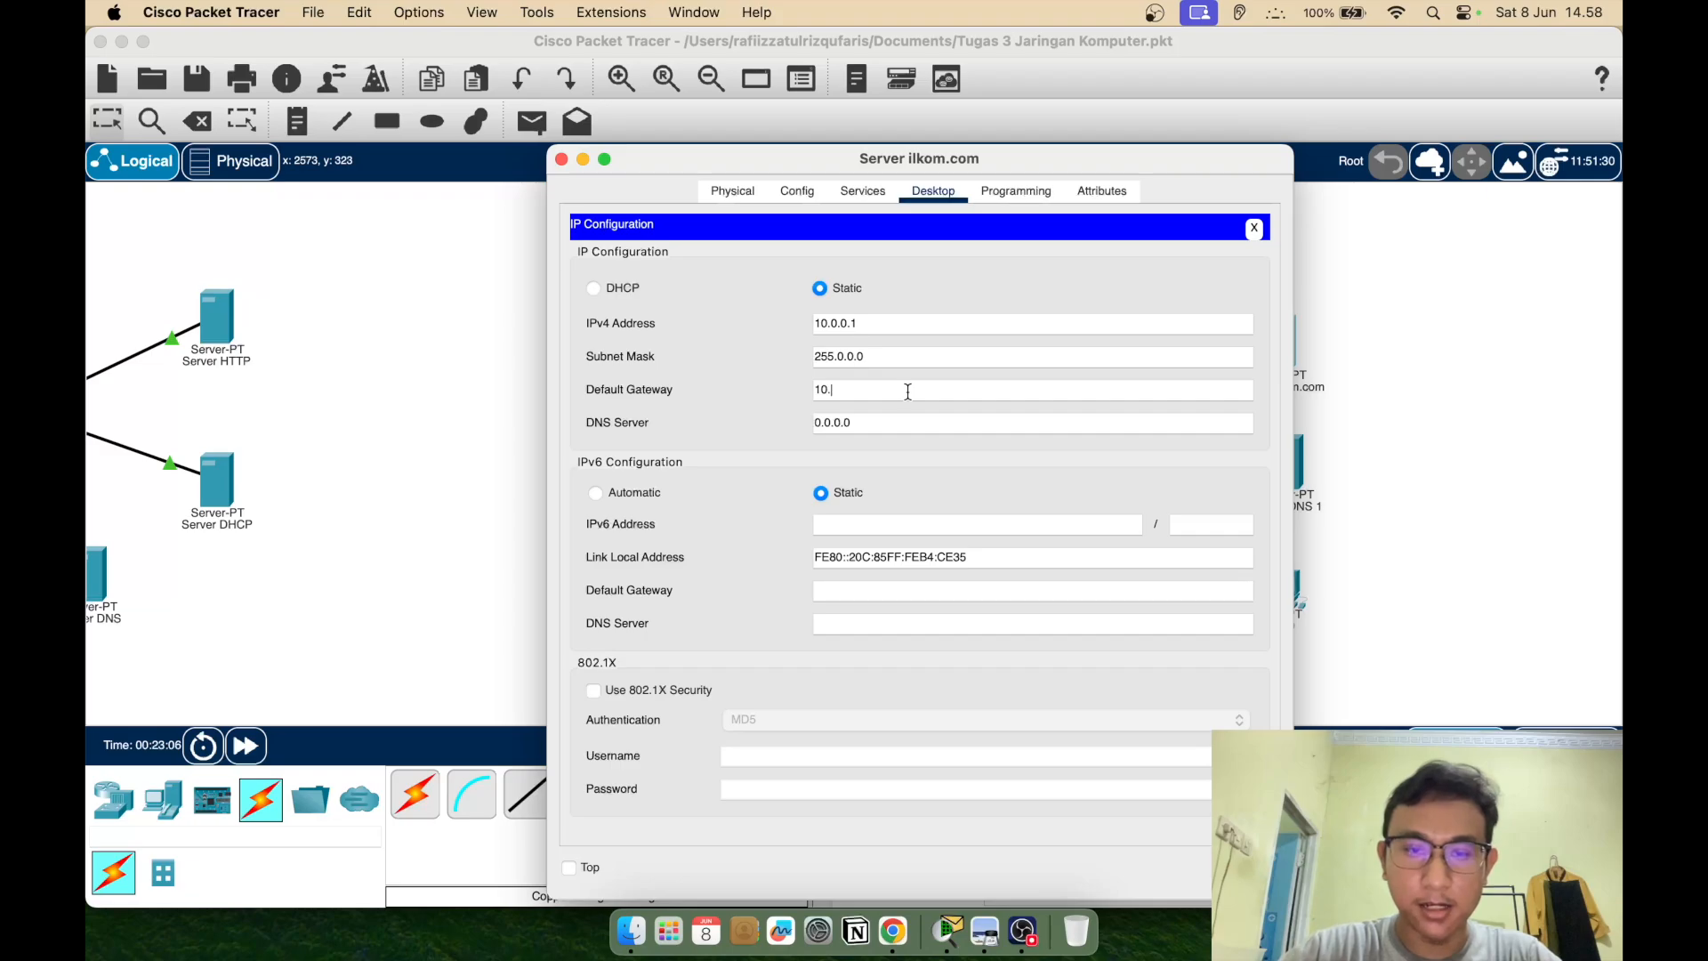
type("0.0.5")
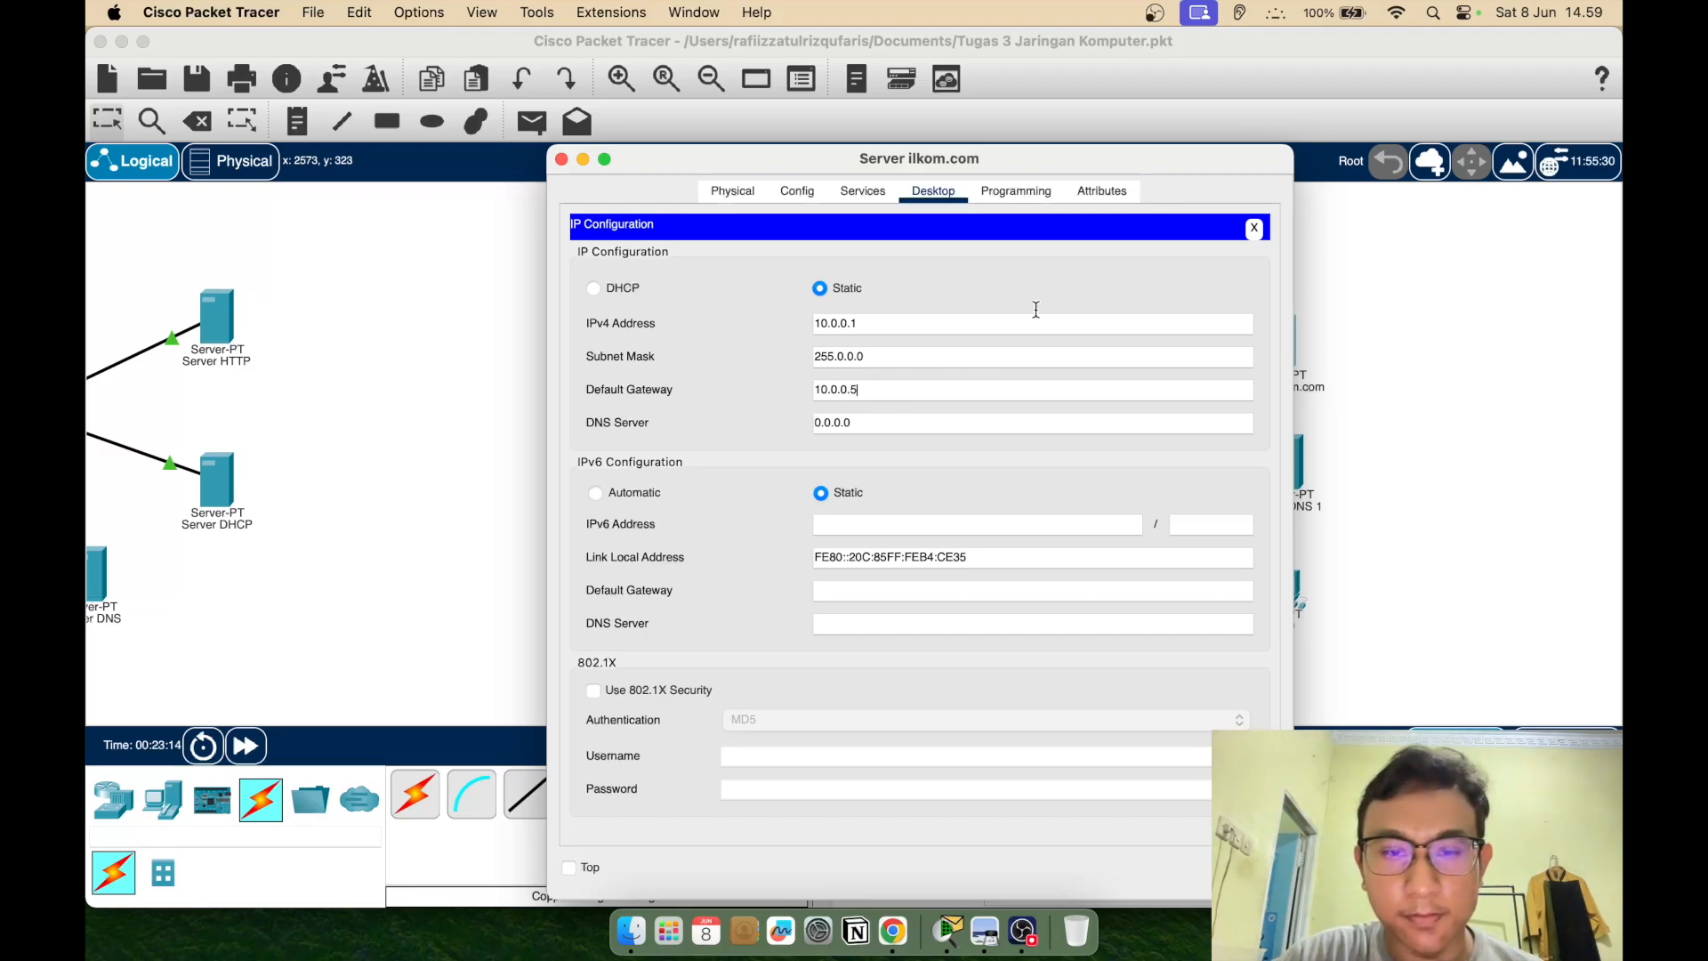
left_click(1254, 229)
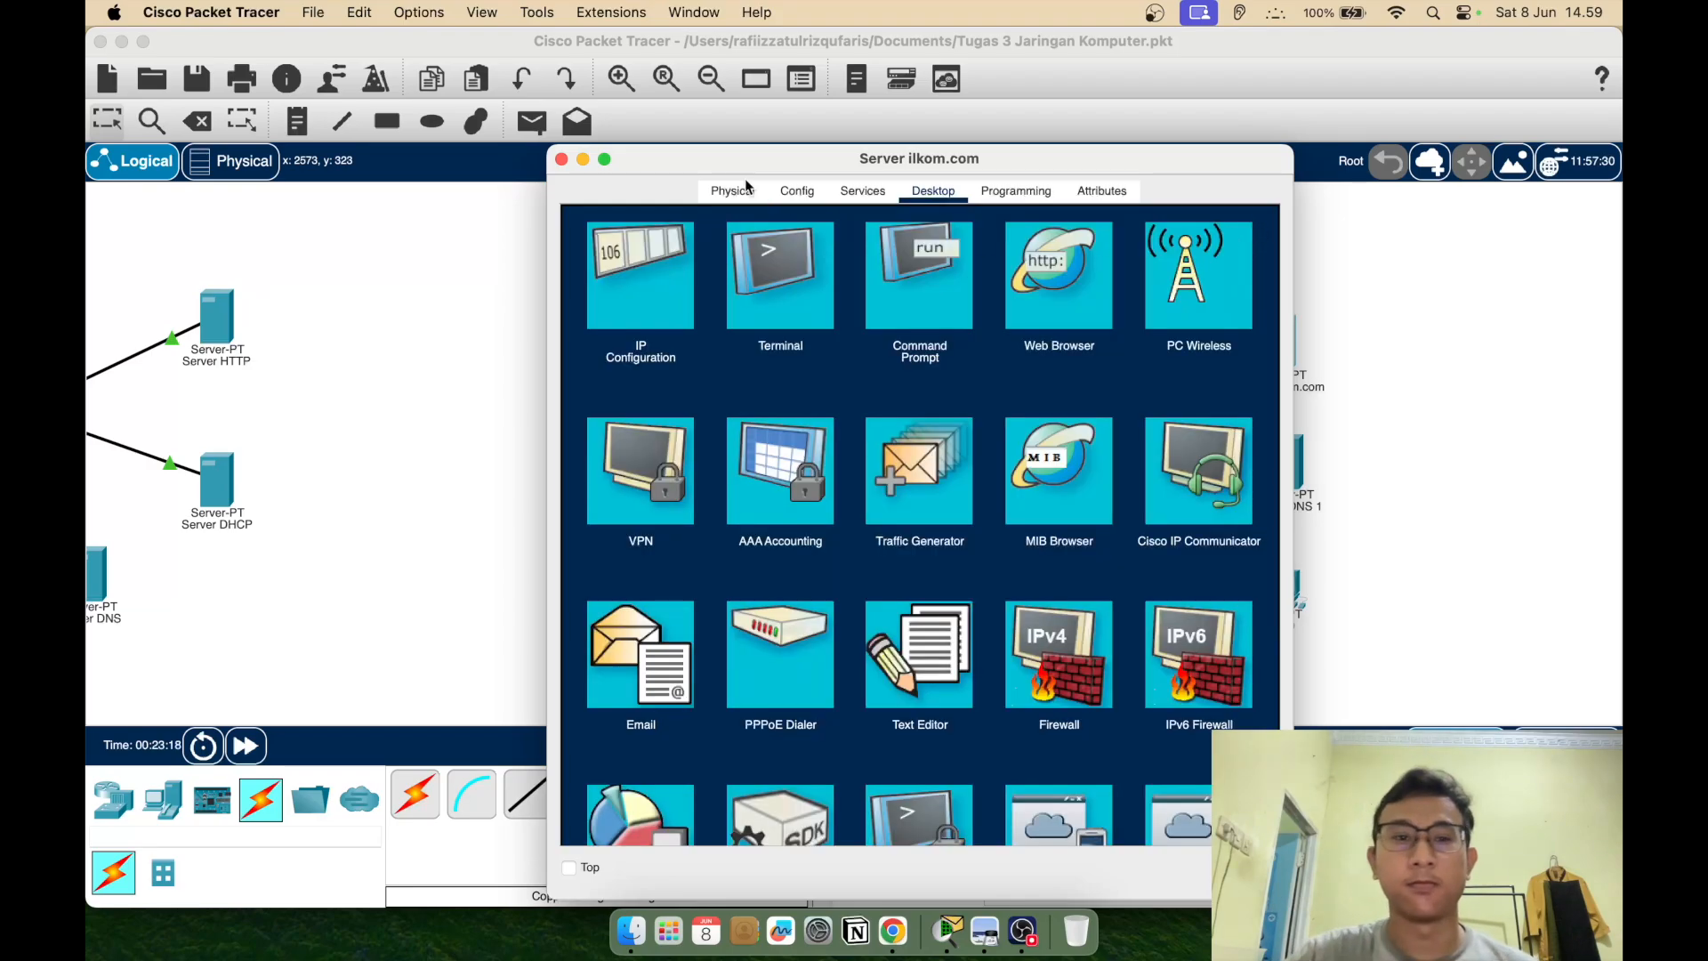
left_click(560, 159)
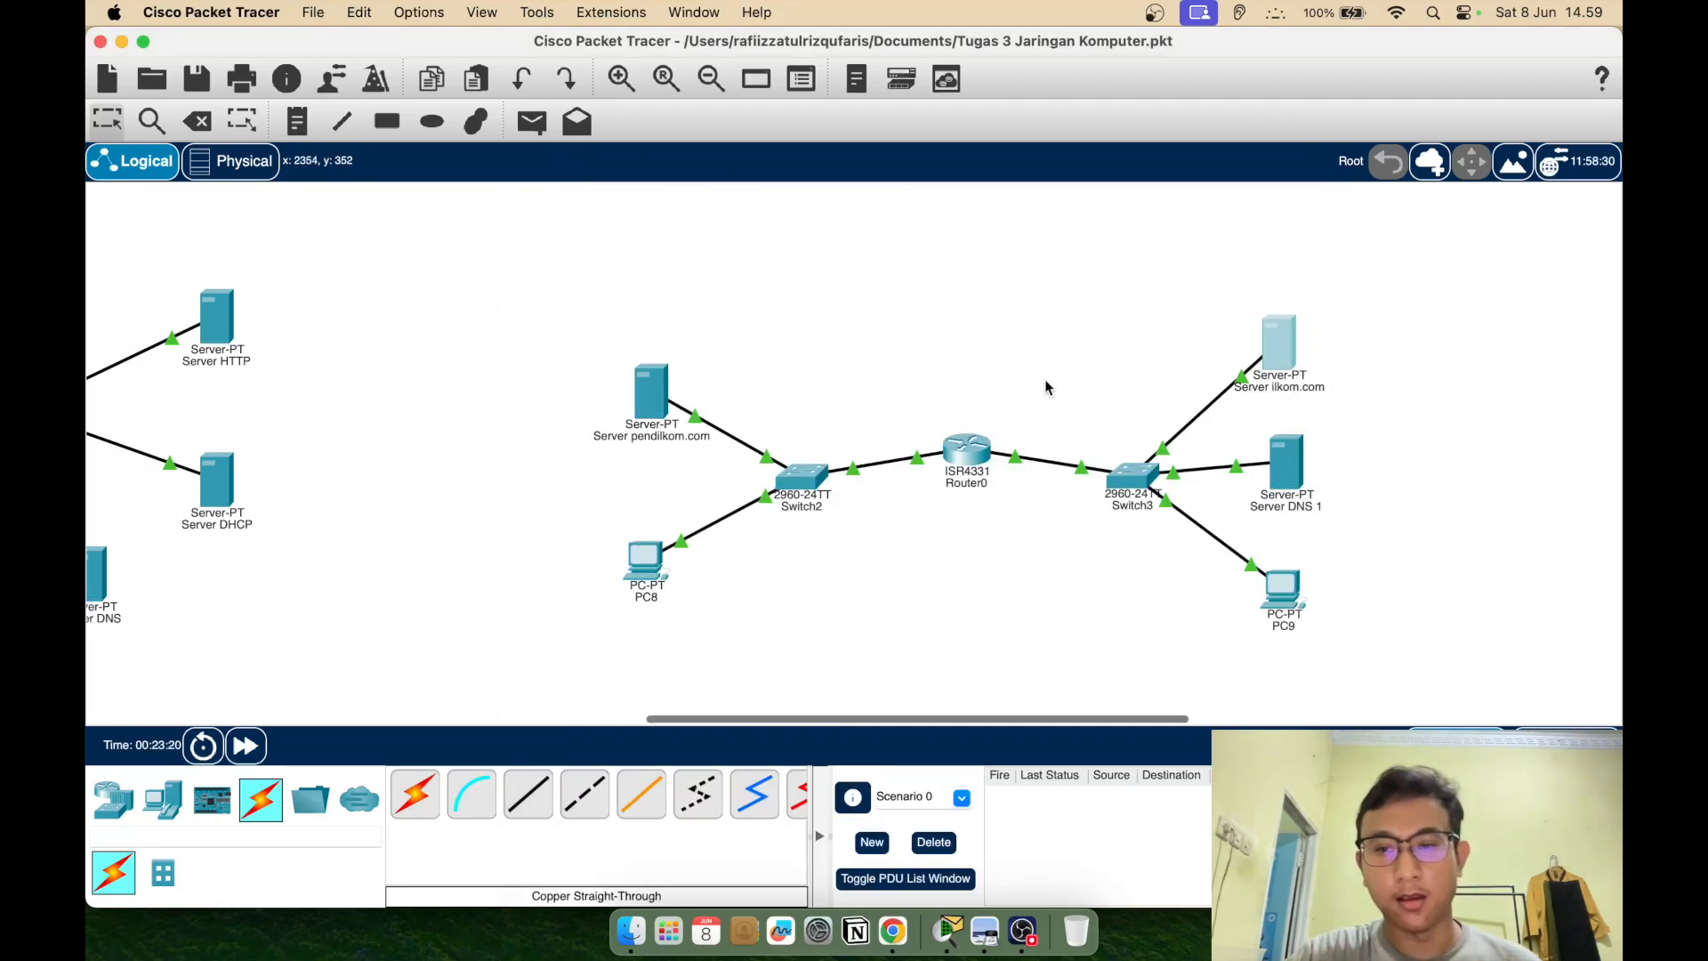
Turn on the DNS service on Server DNS 1
left_click(1289, 475)
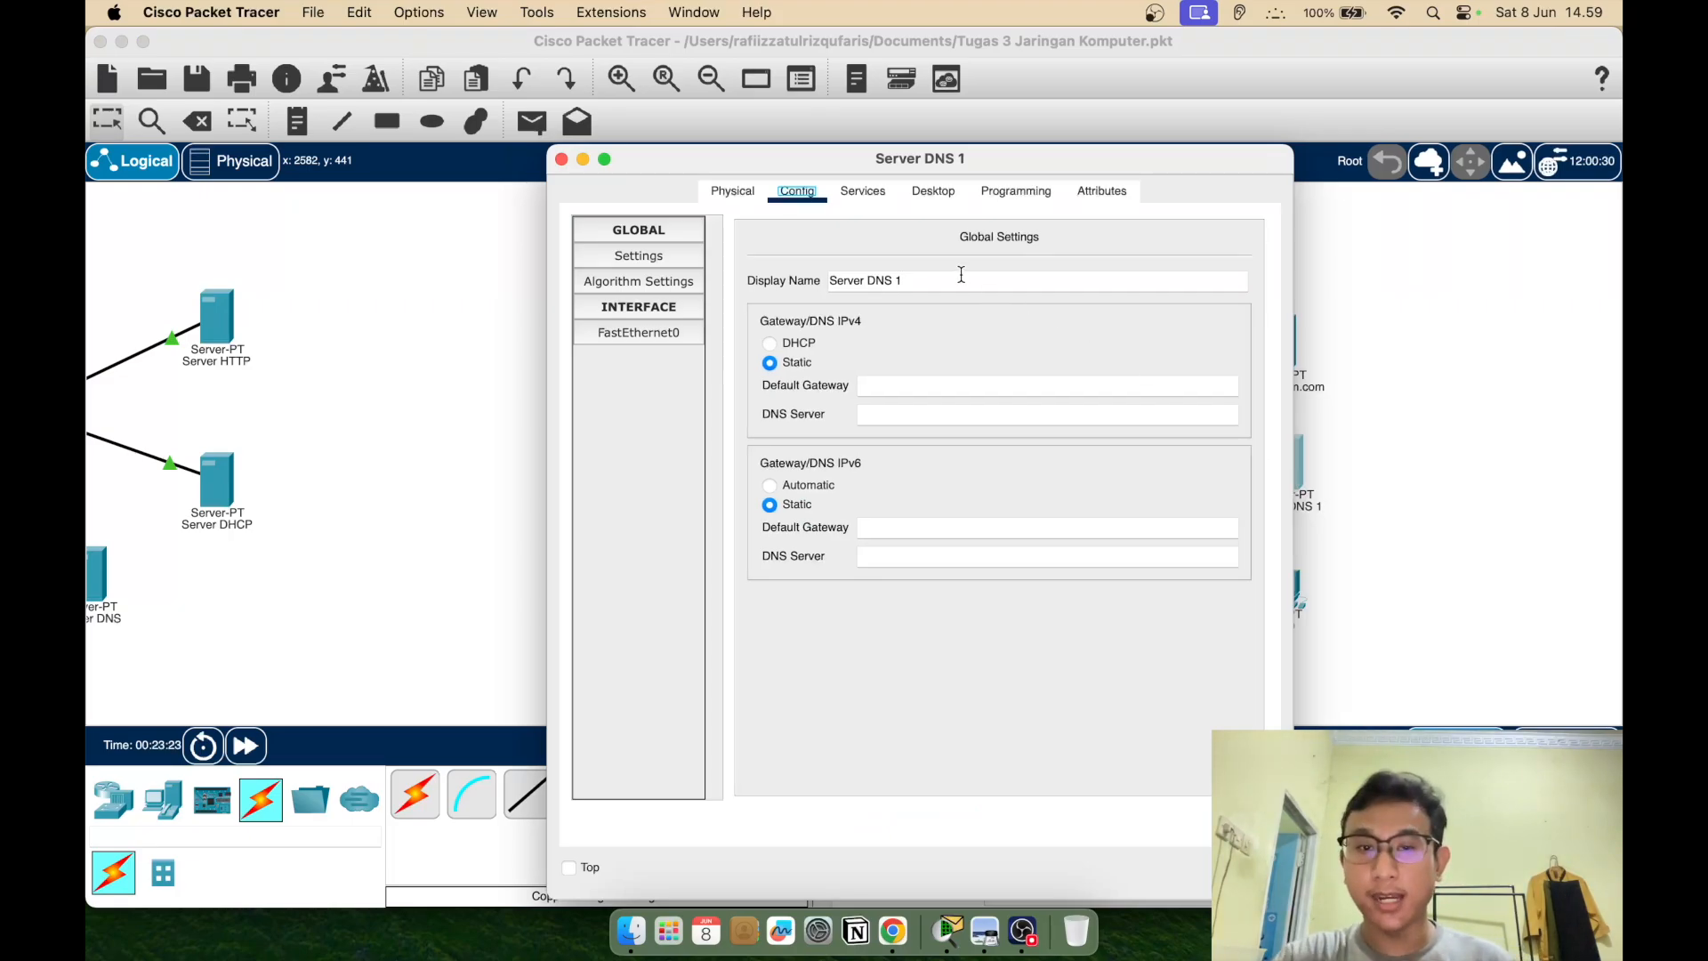
left_click(861, 191)
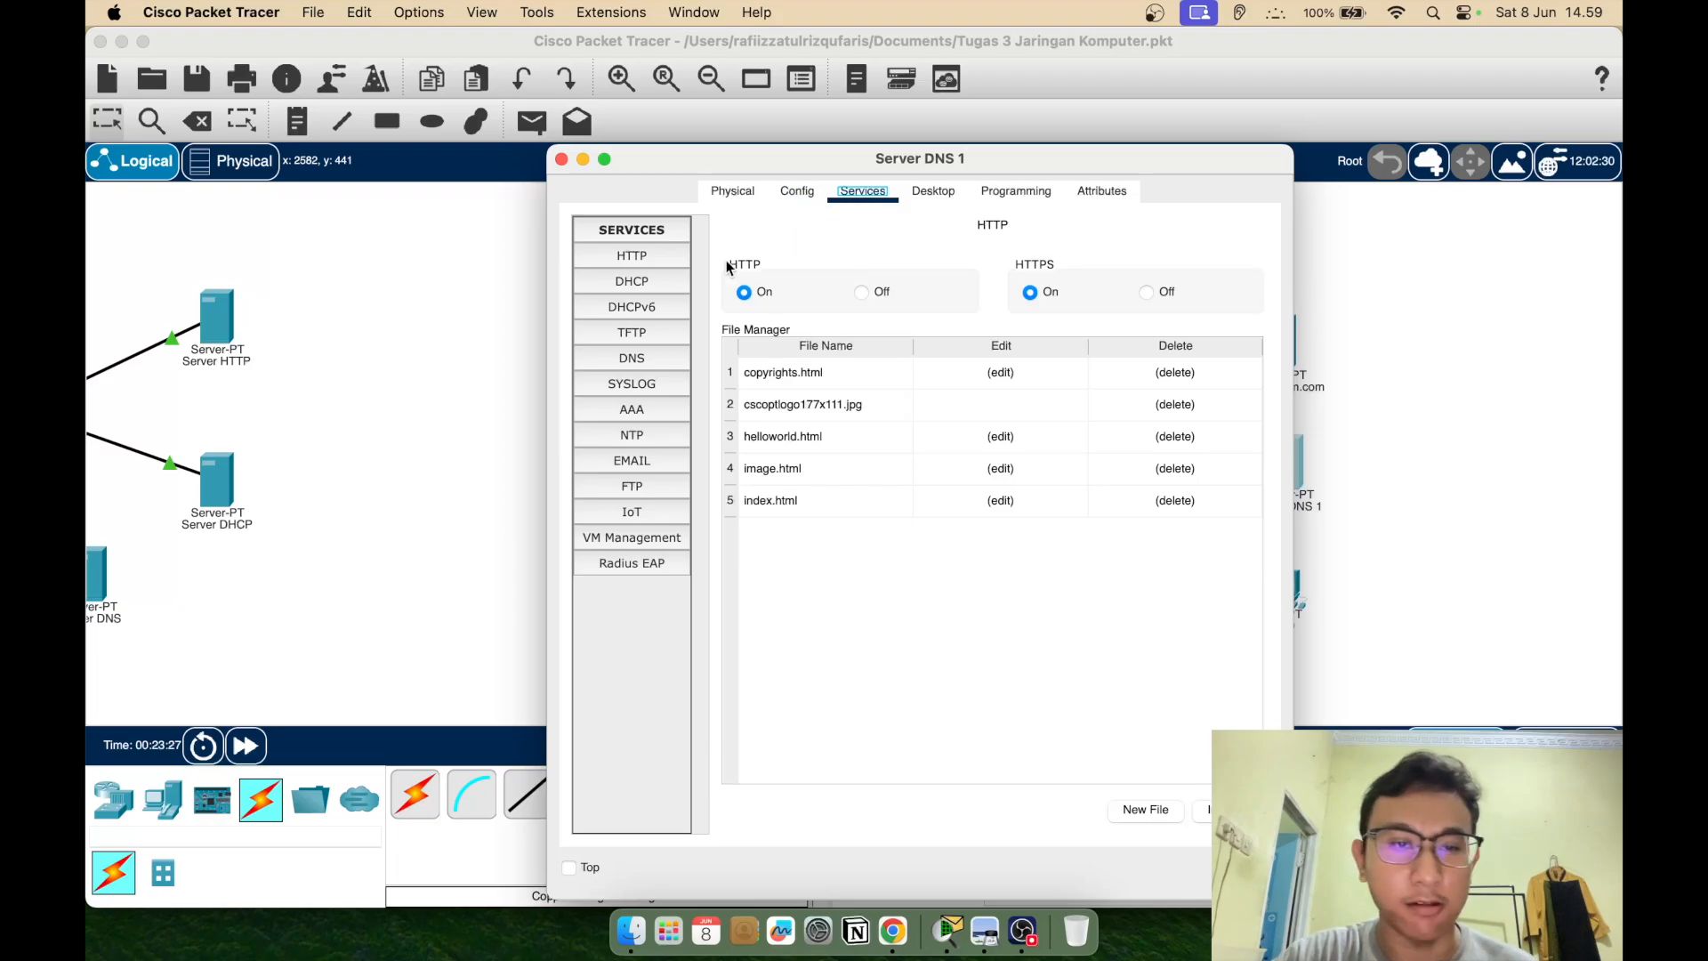
left_click(656, 366)
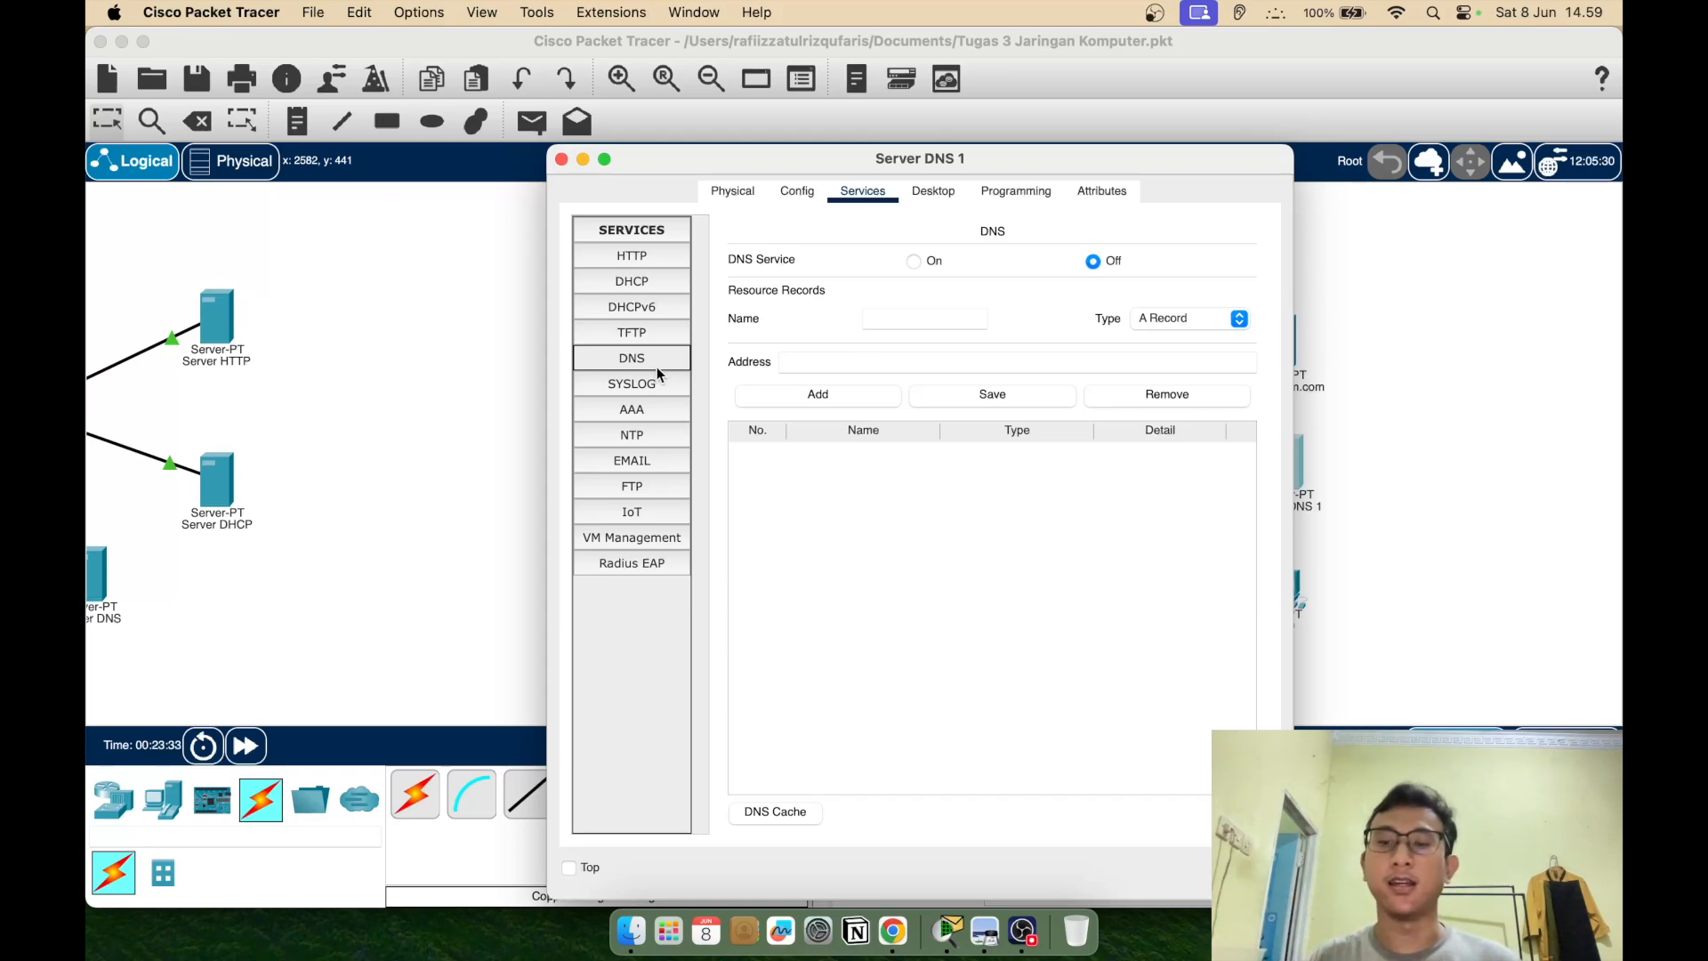
left_click(914, 259)
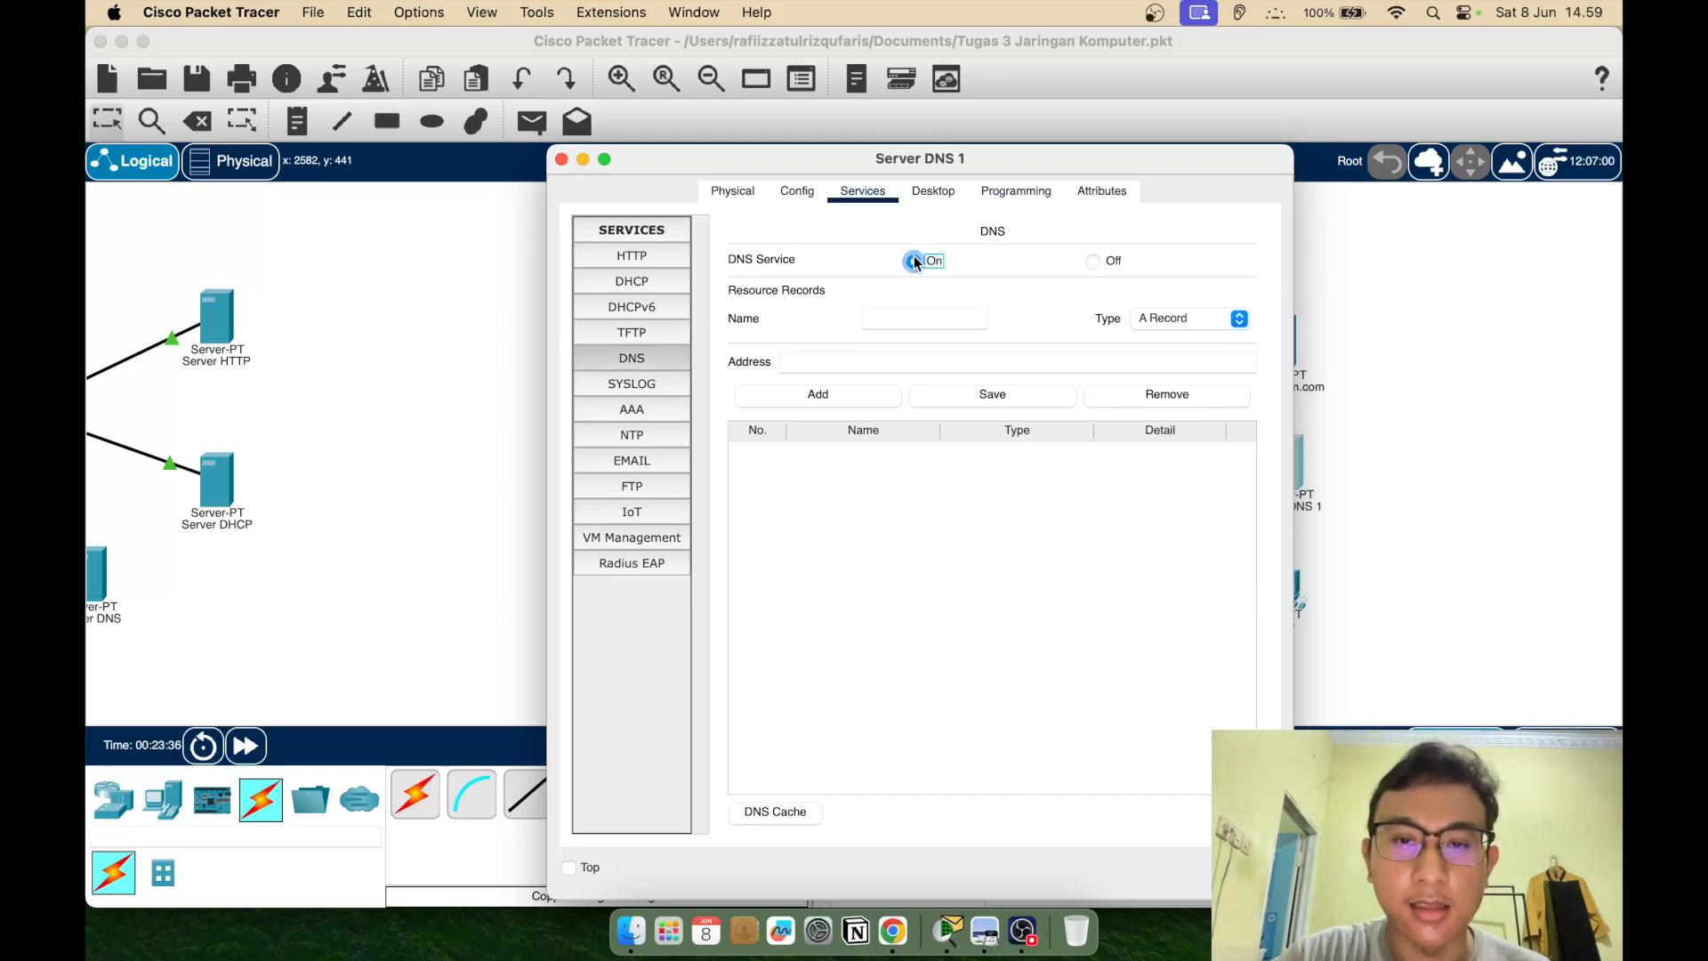
Add an A record on Server DNS 1 that maps ilkom.com to 10.0.0.1
left_click(900, 327)
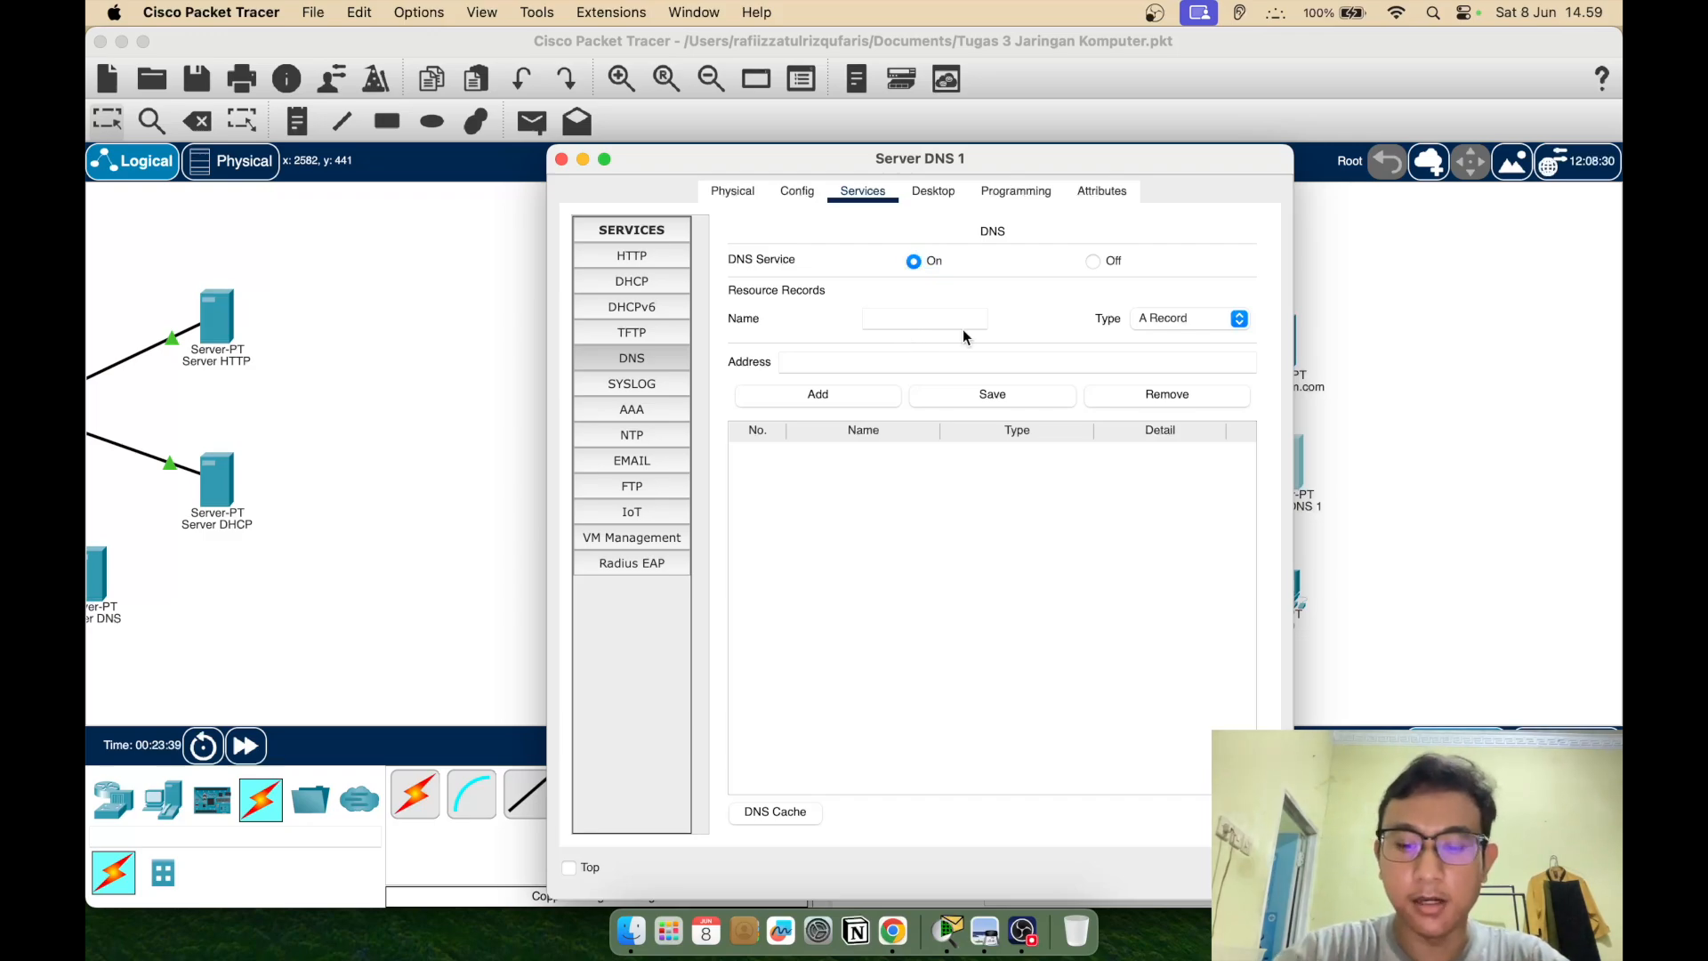
type("ilkom.com")
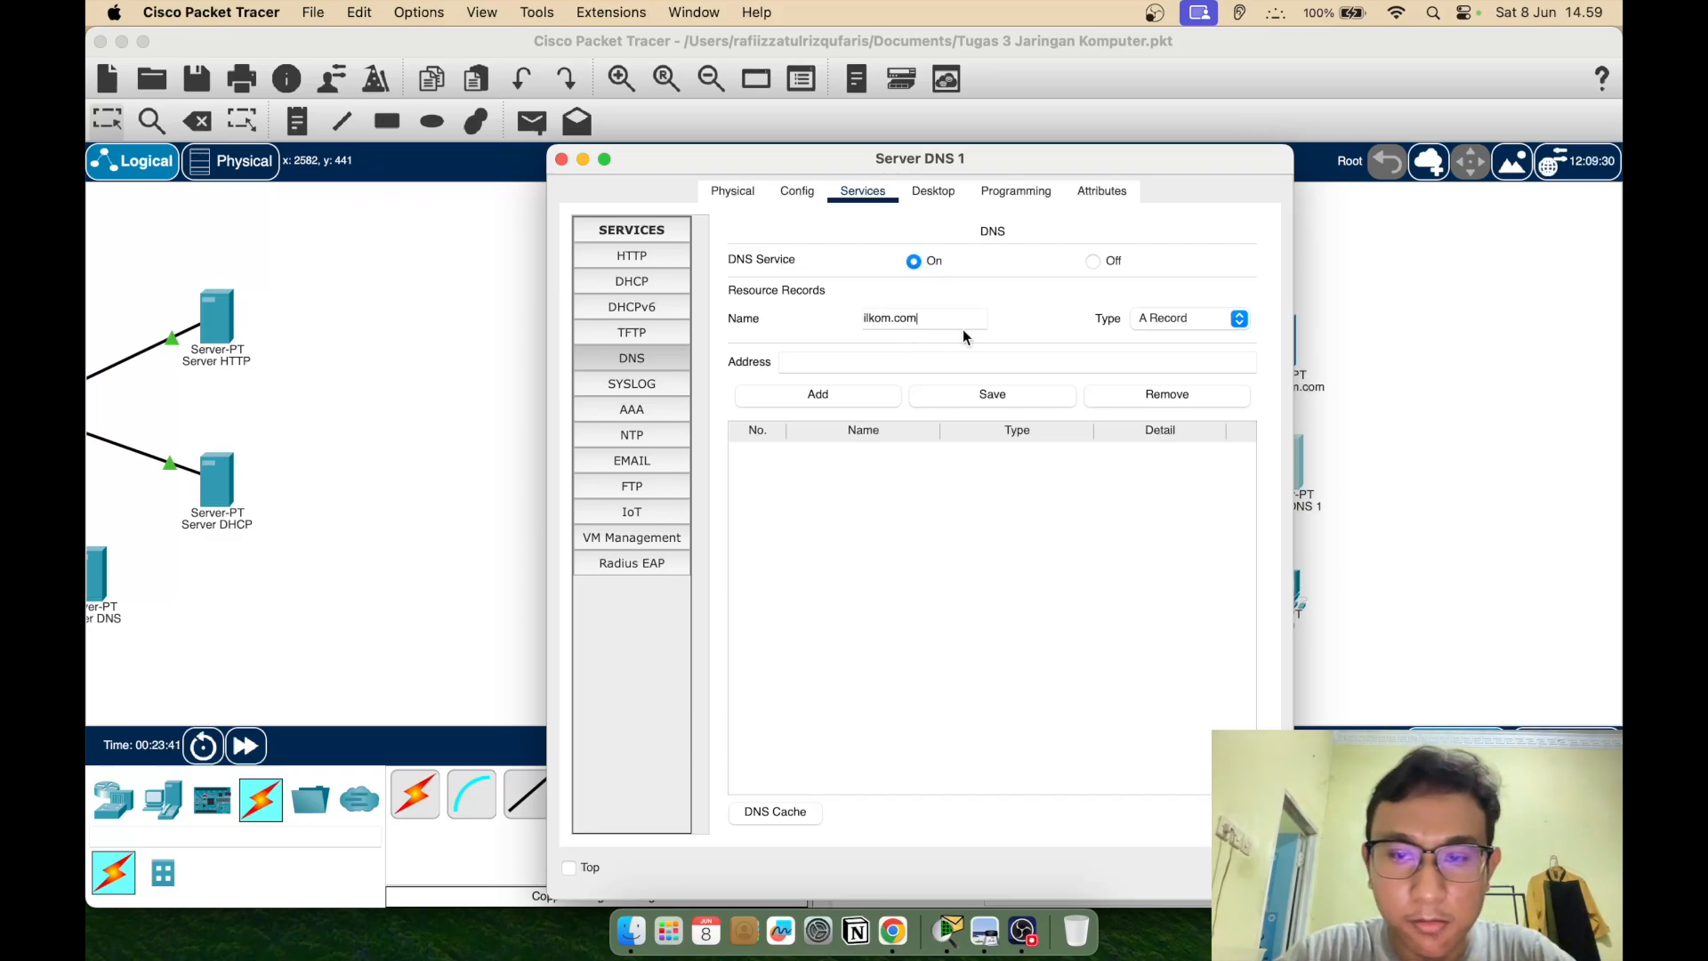
left_click(914, 356)
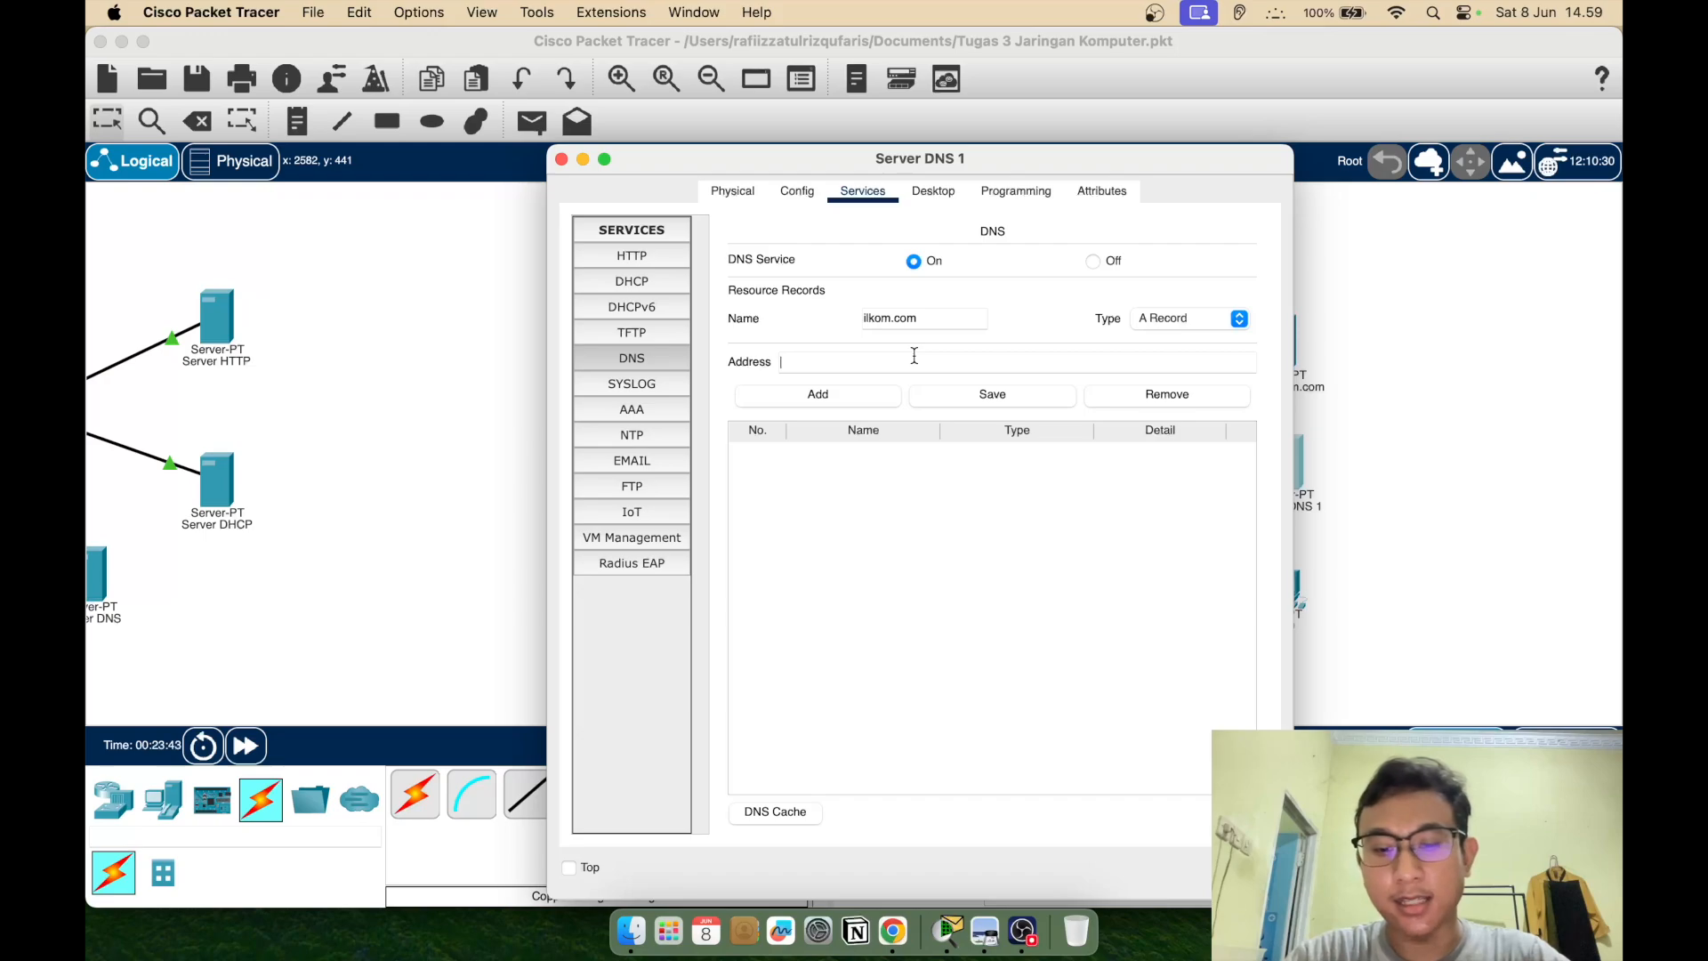
type("10.0.0")
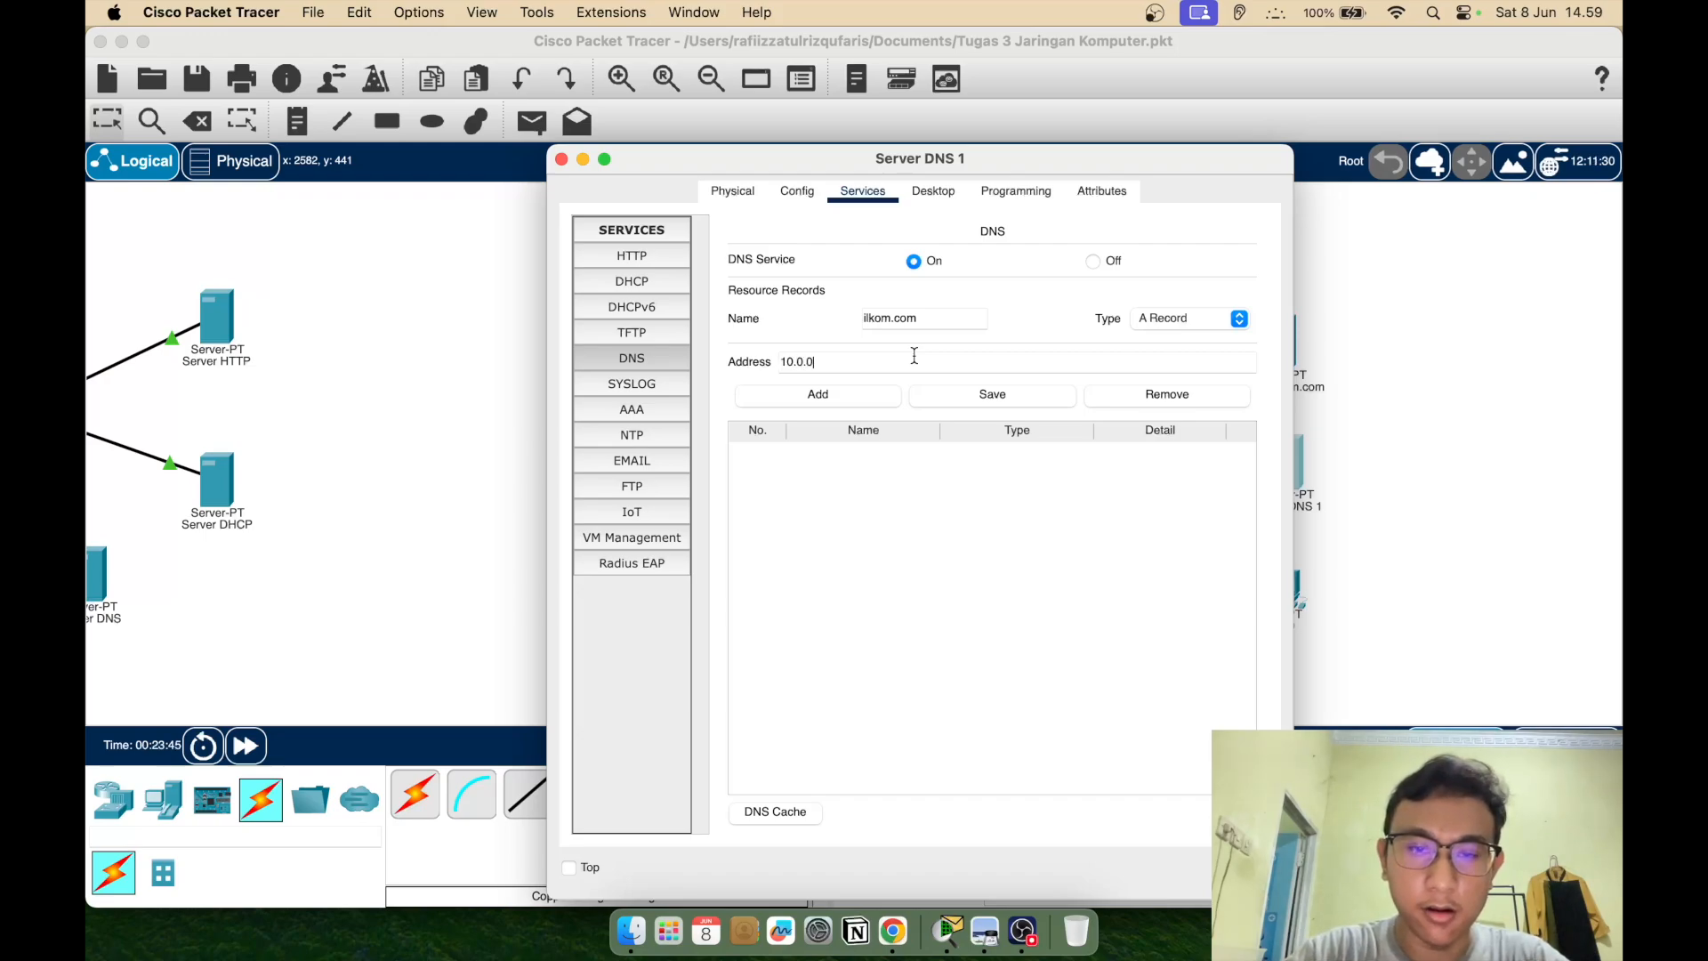
type(".1")
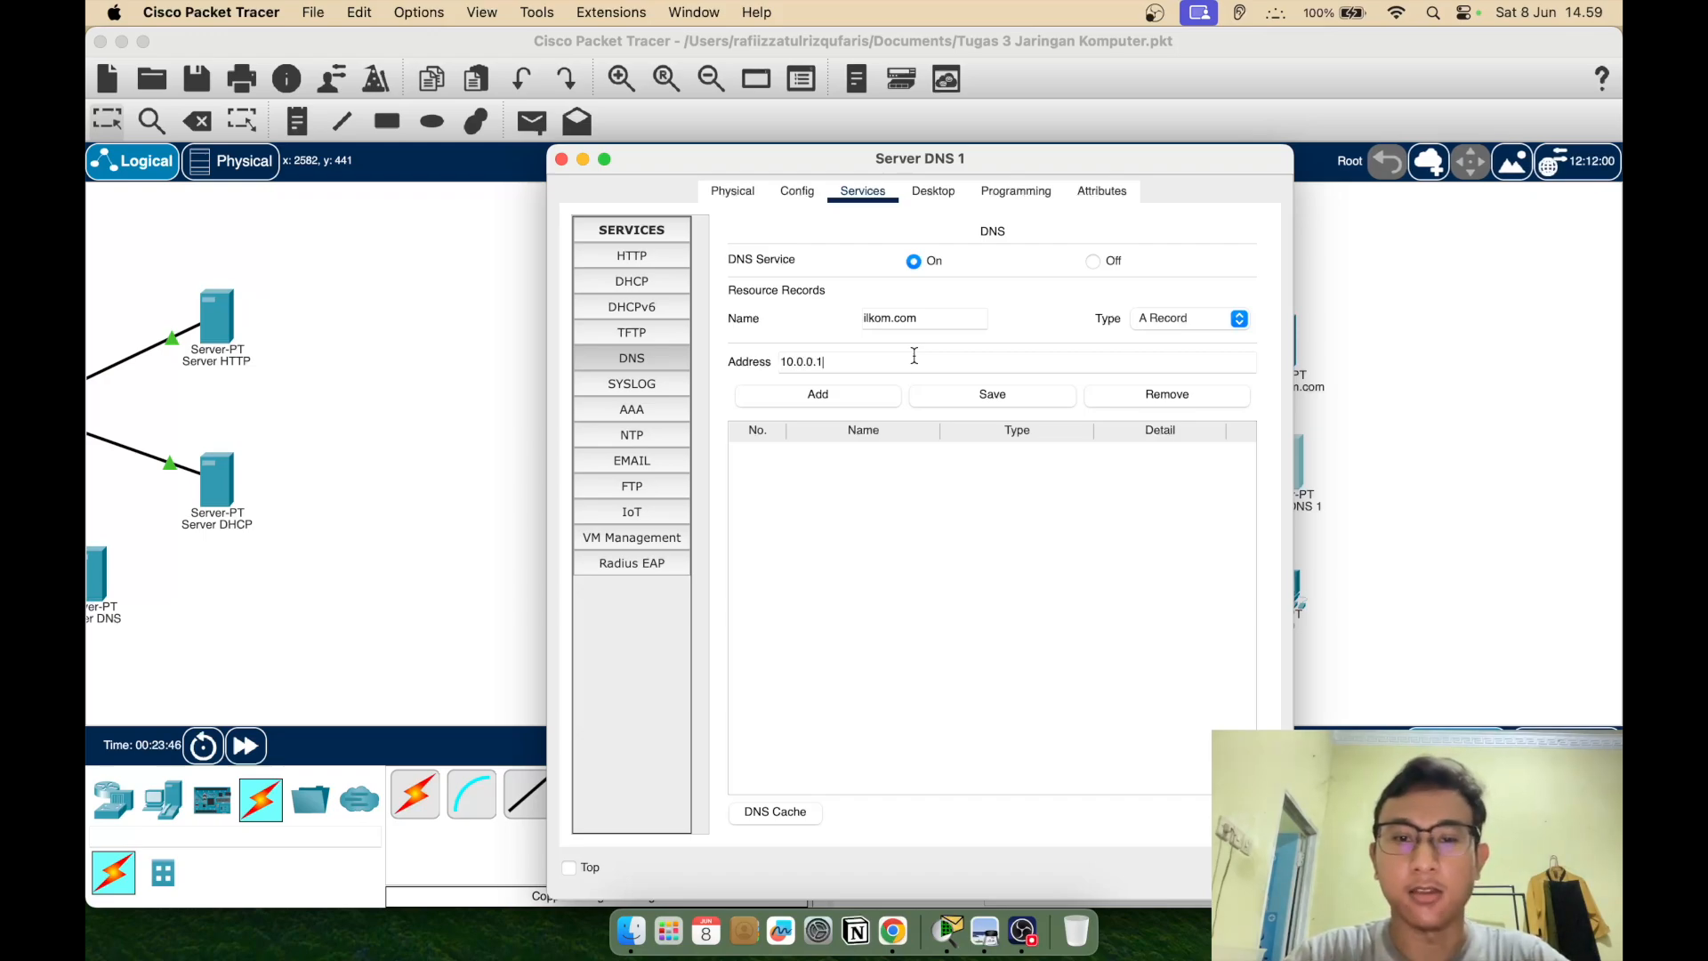
left_click(878, 393)
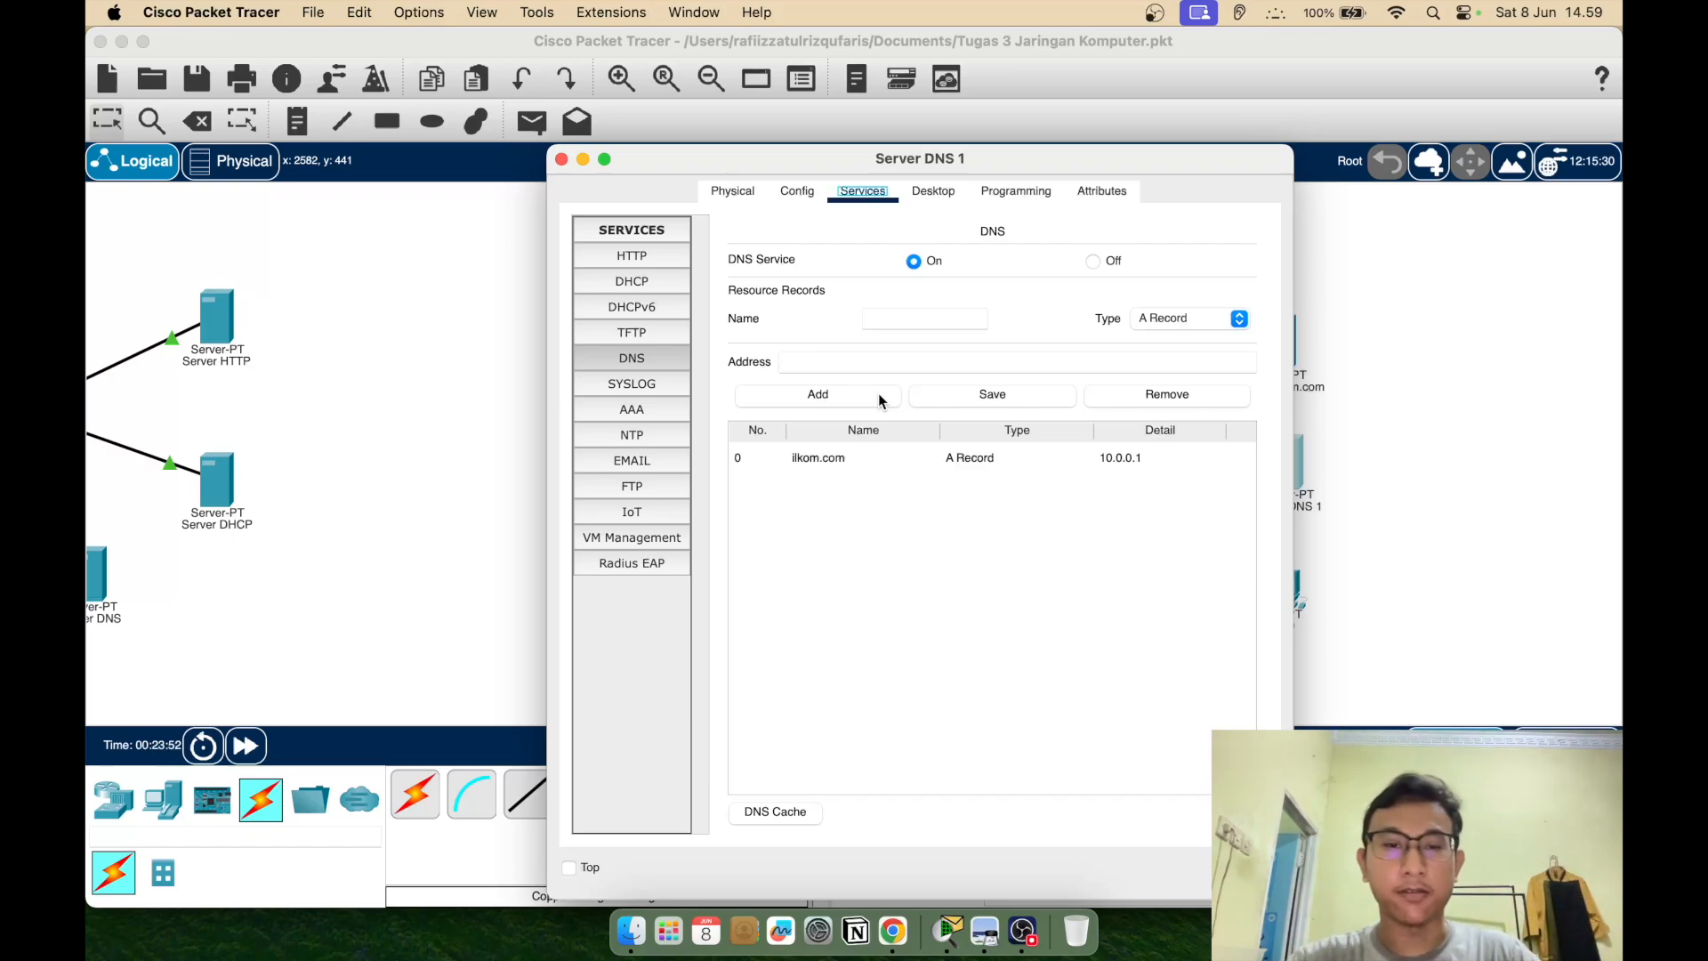
Add an A record on Server DNS 1 that maps pendilkom.com to 192.168.1.1
left_click(921, 318)
type("pendilkom.com")
left_click(897, 362)
type("192.168")
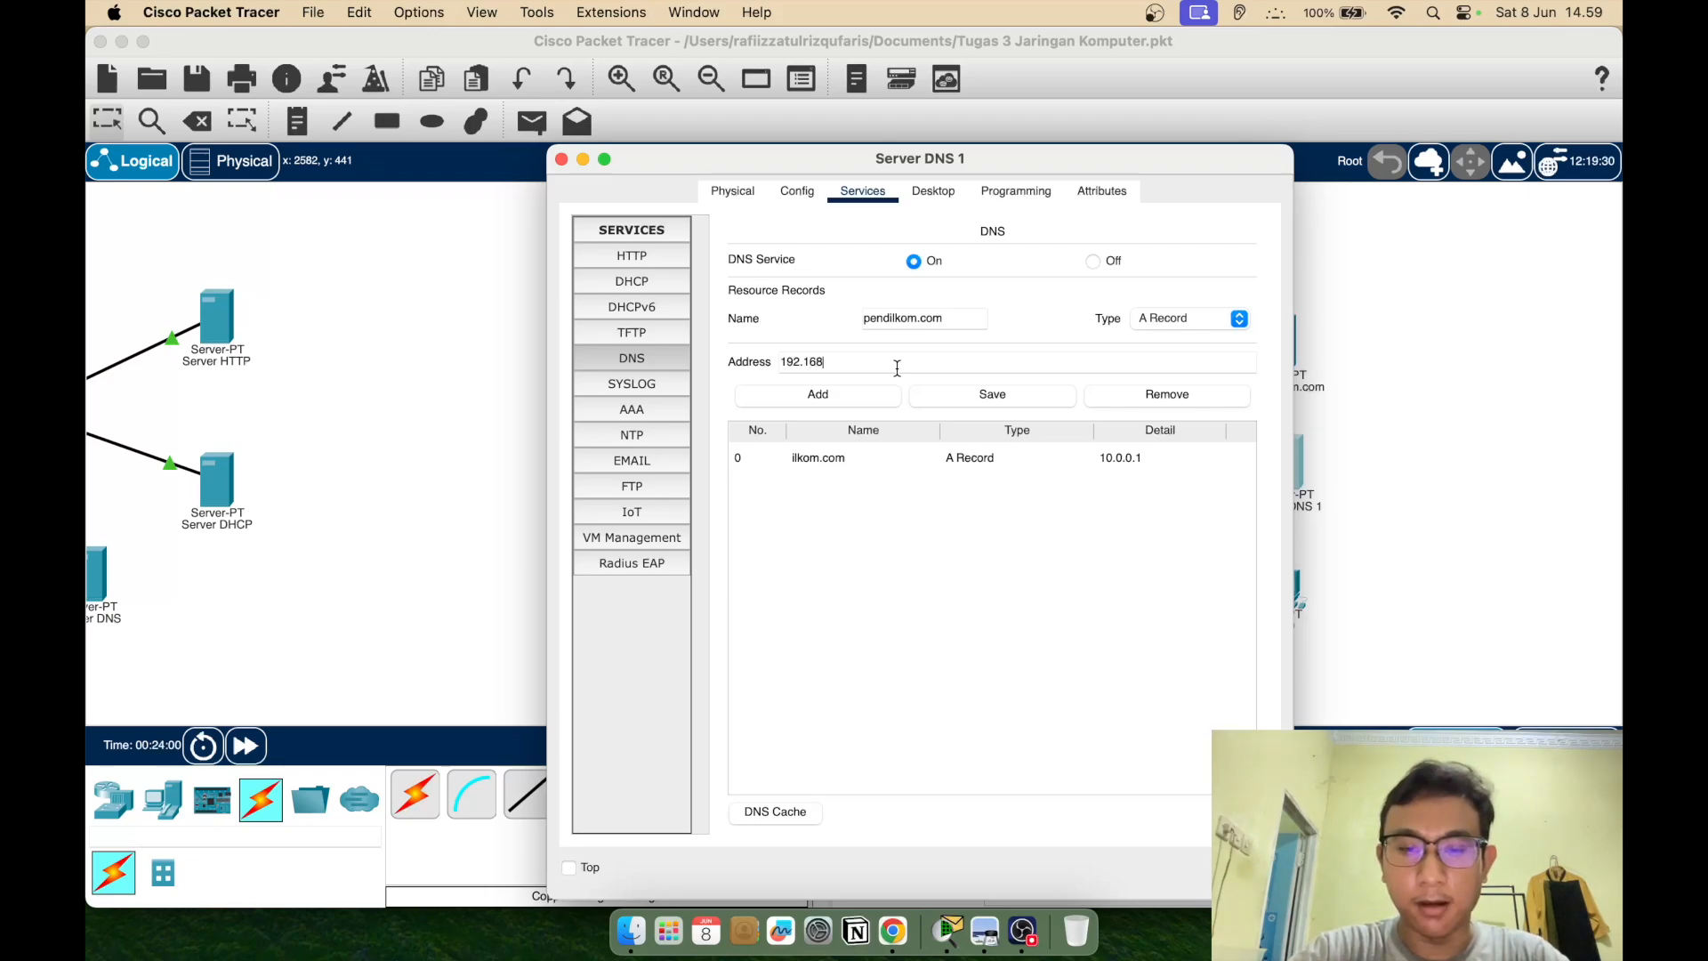
type(".1.1")
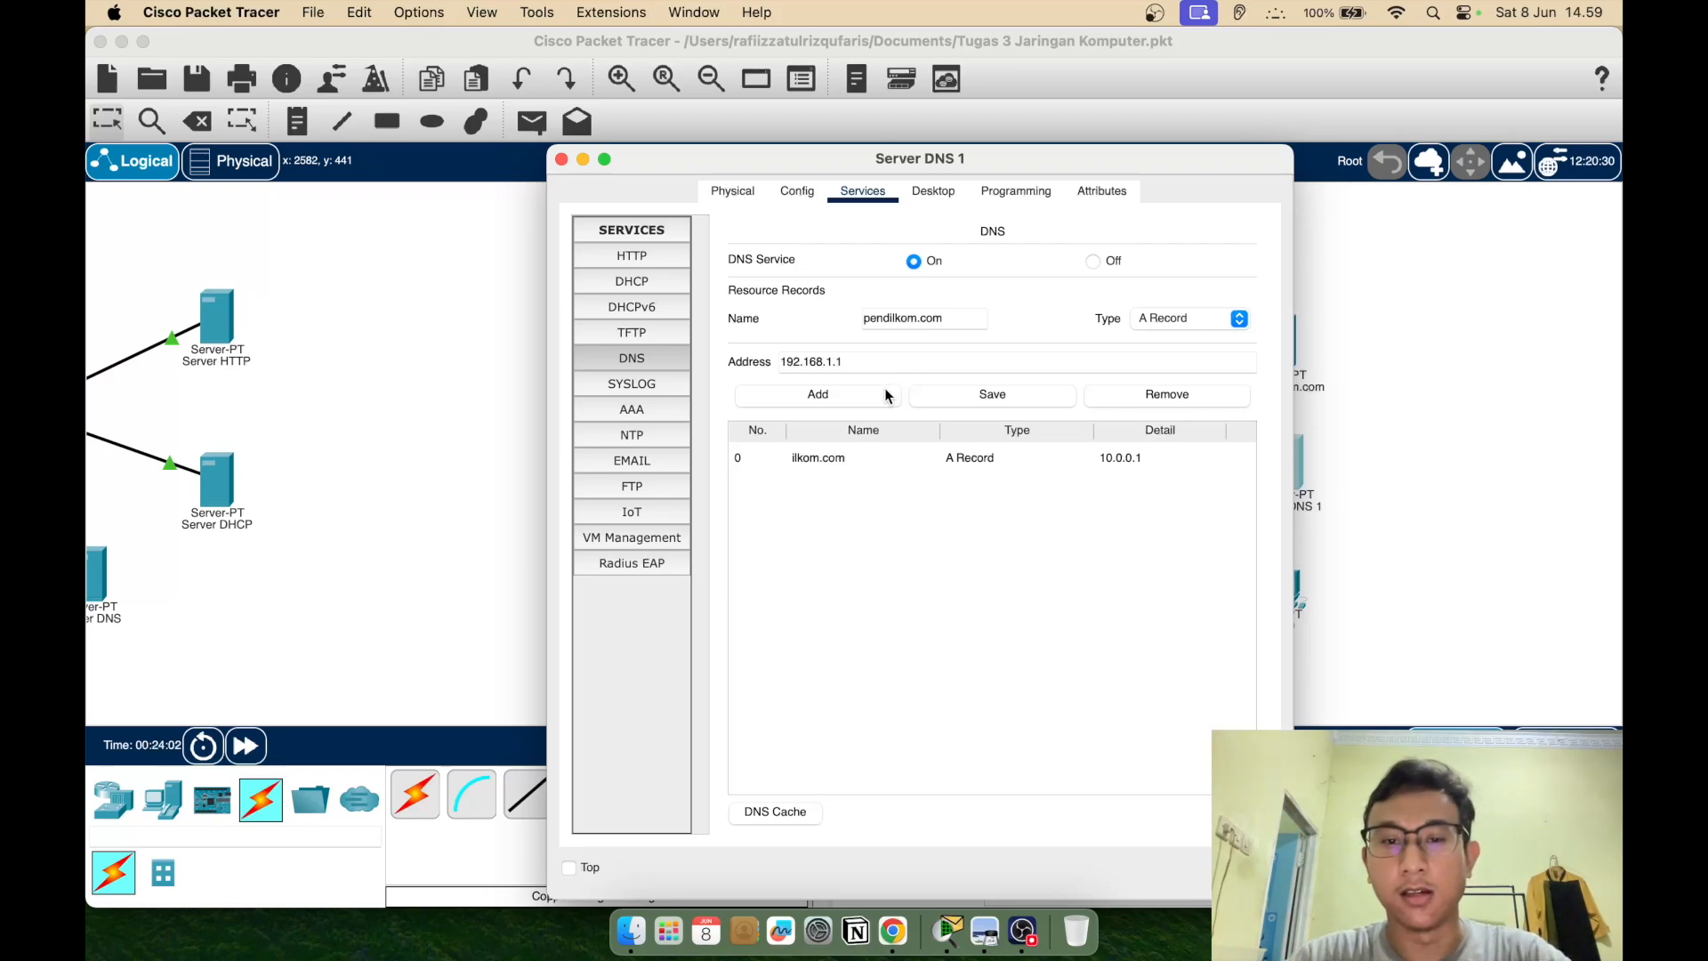
left_click(878, 389)
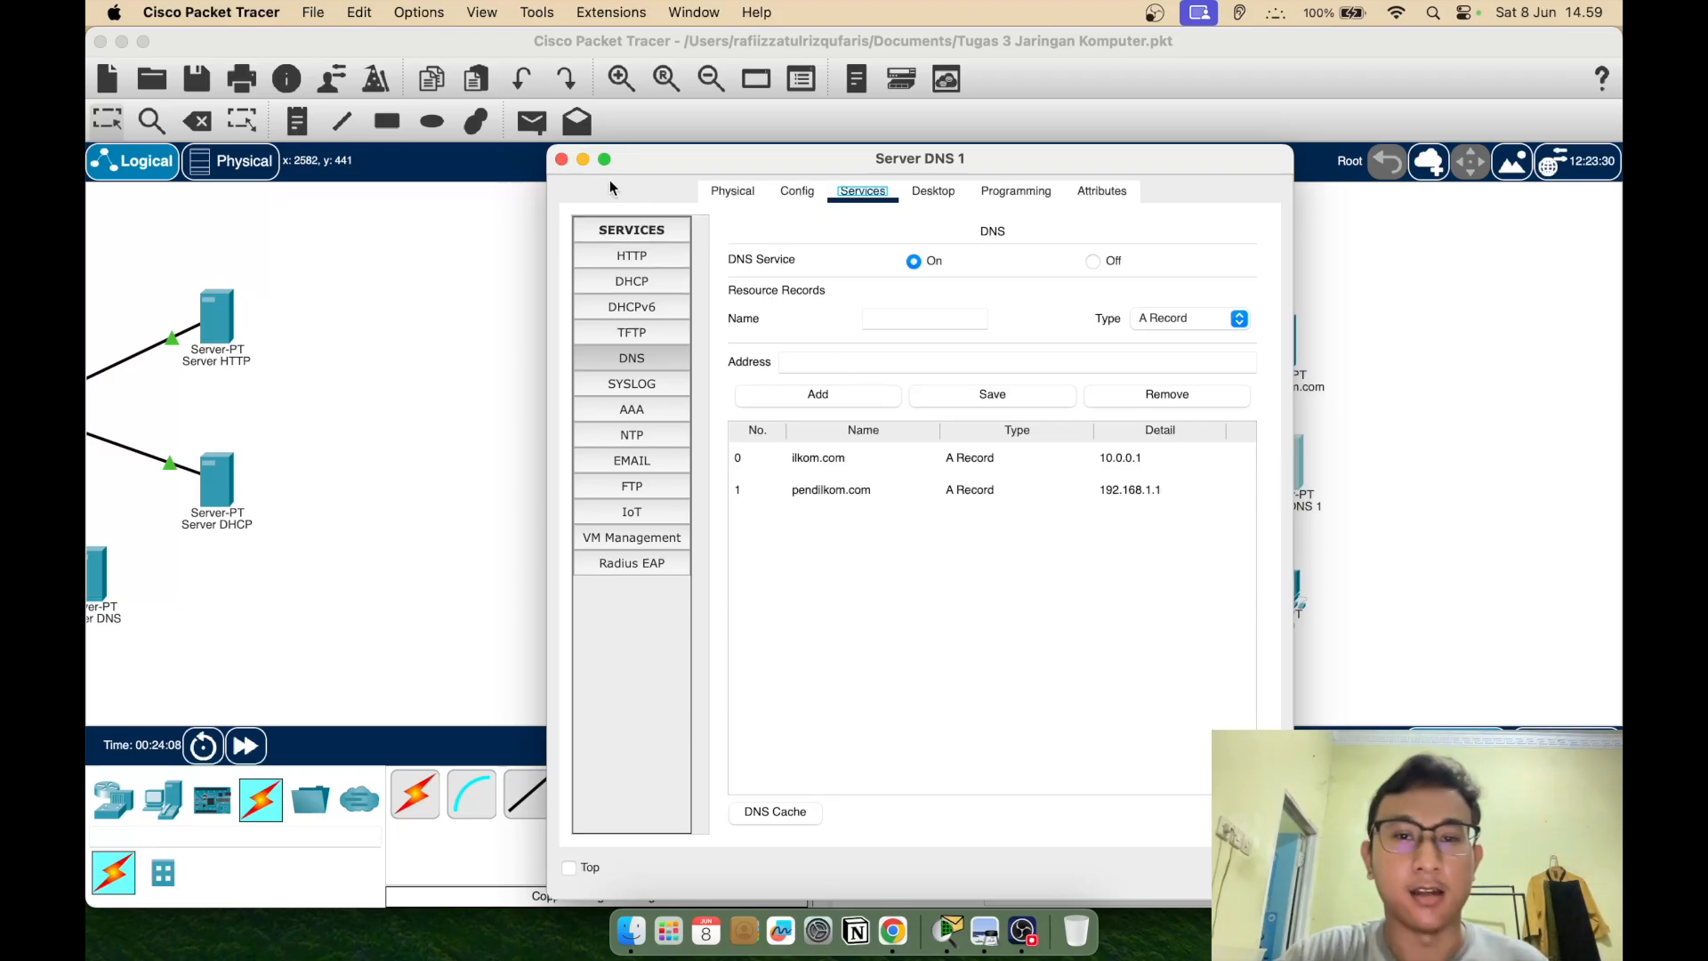
Assign Server DNS 1 the static IPv4 address 10.0.0.2 with subnet mask 255.0.0.0
left_click(950, 195)
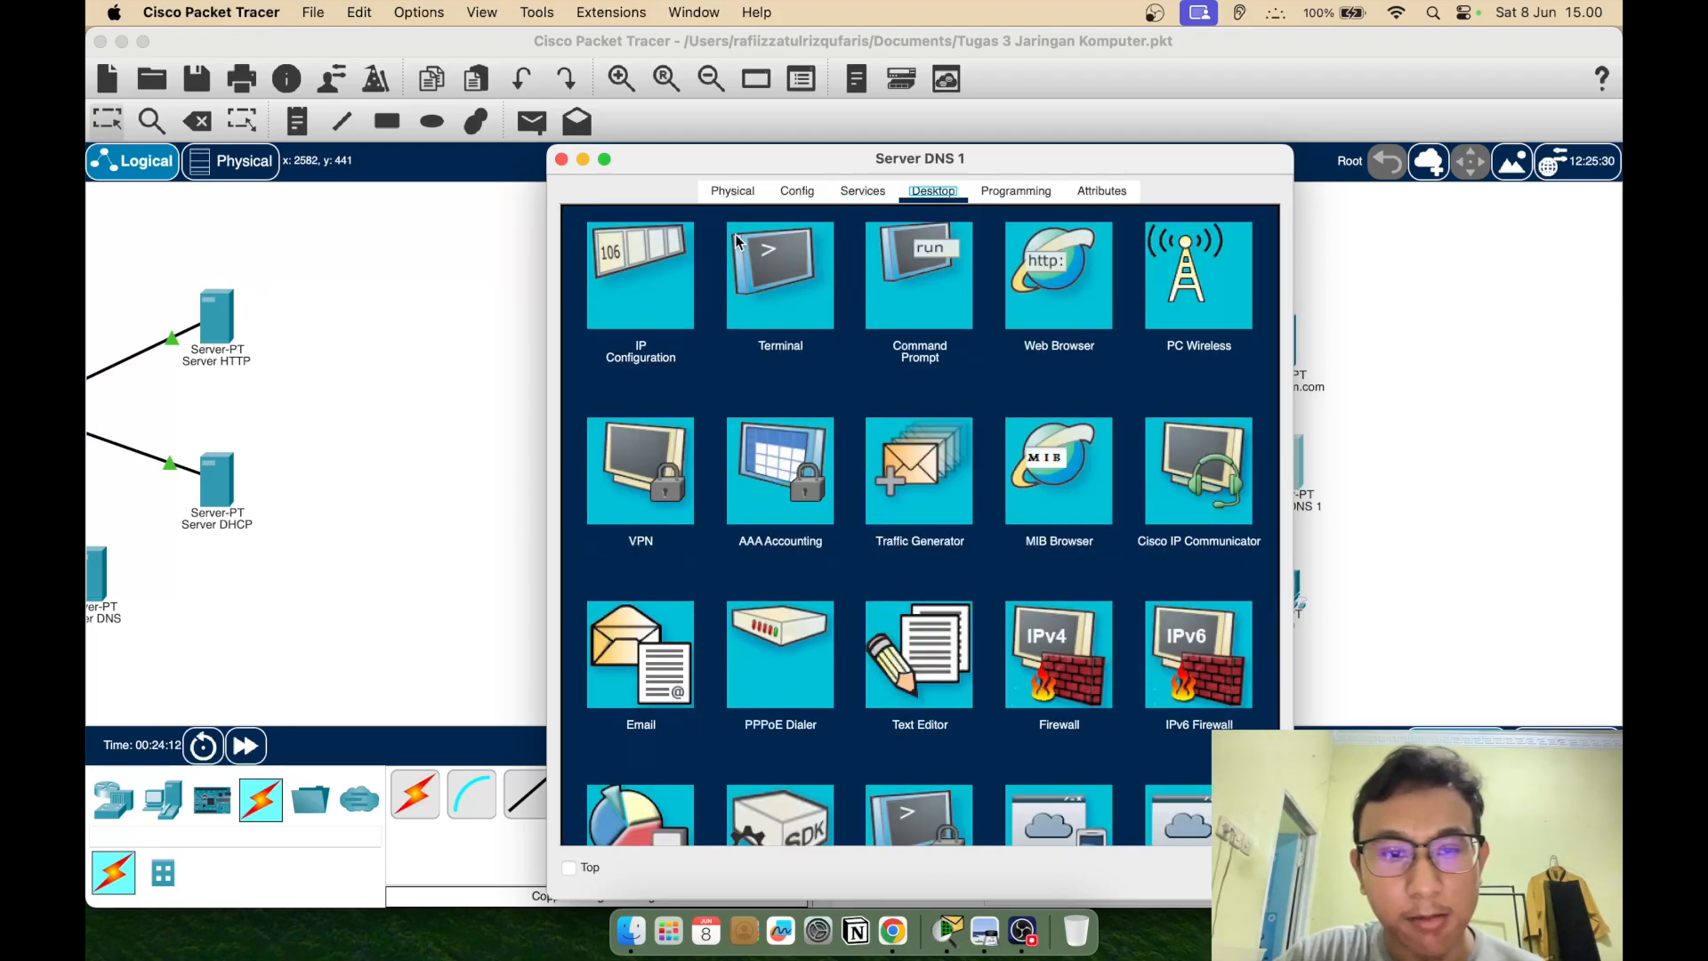
left_click(664, 265)
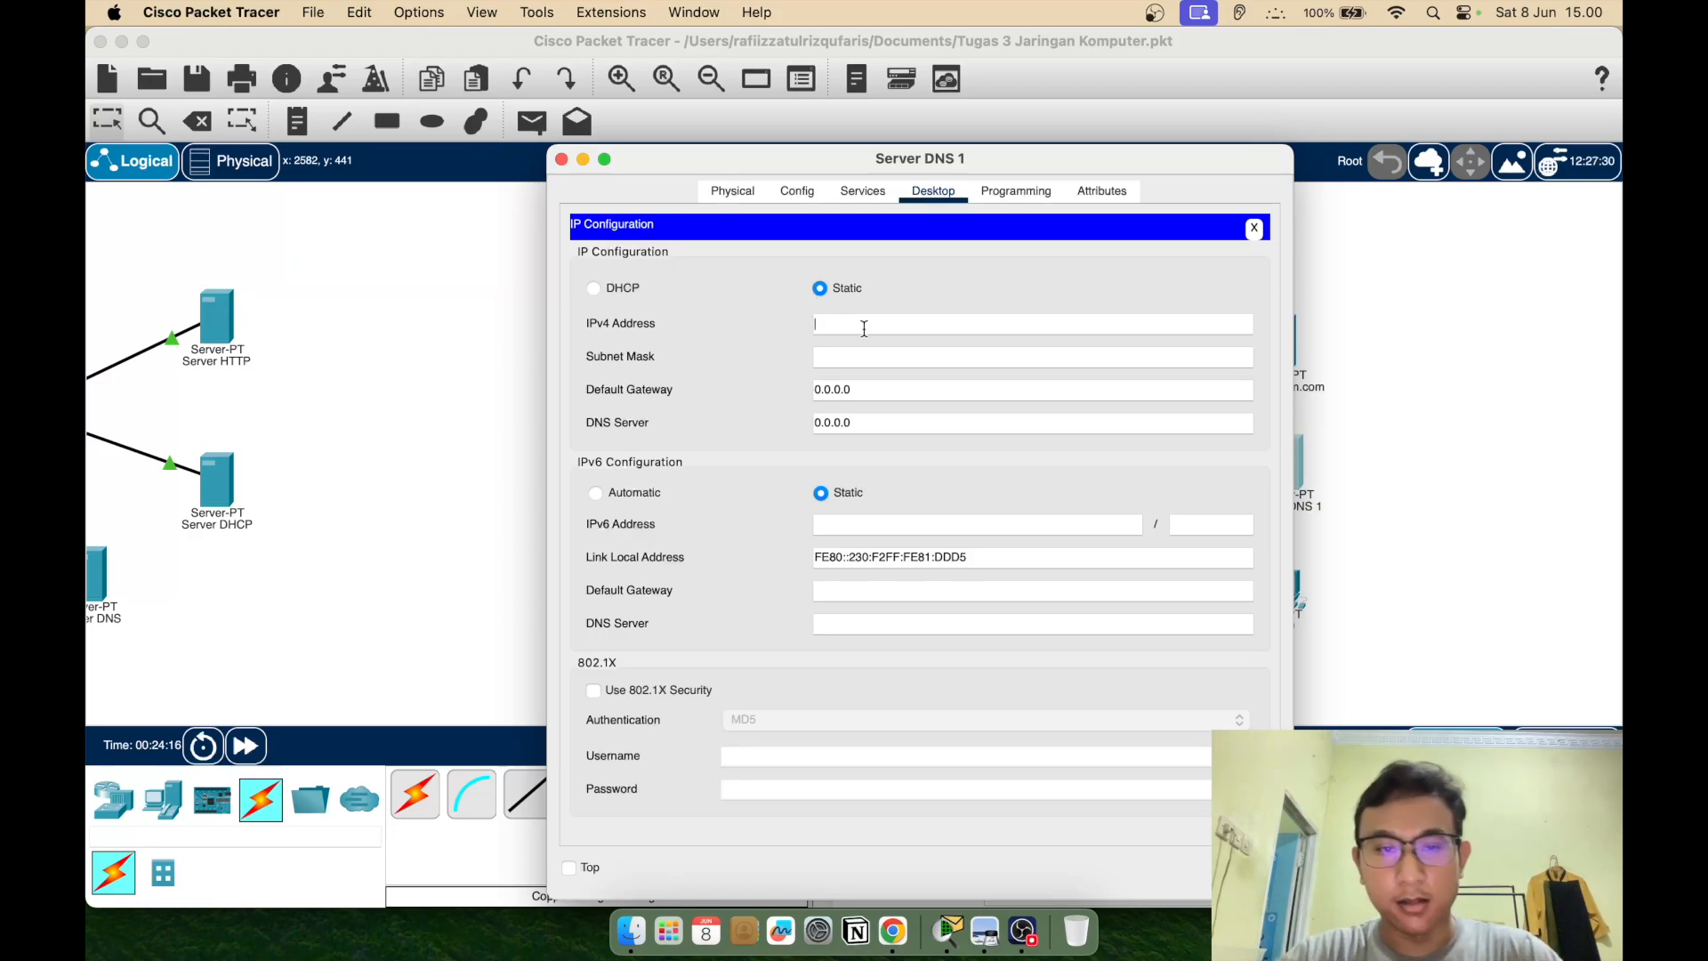
type("10.0.0")
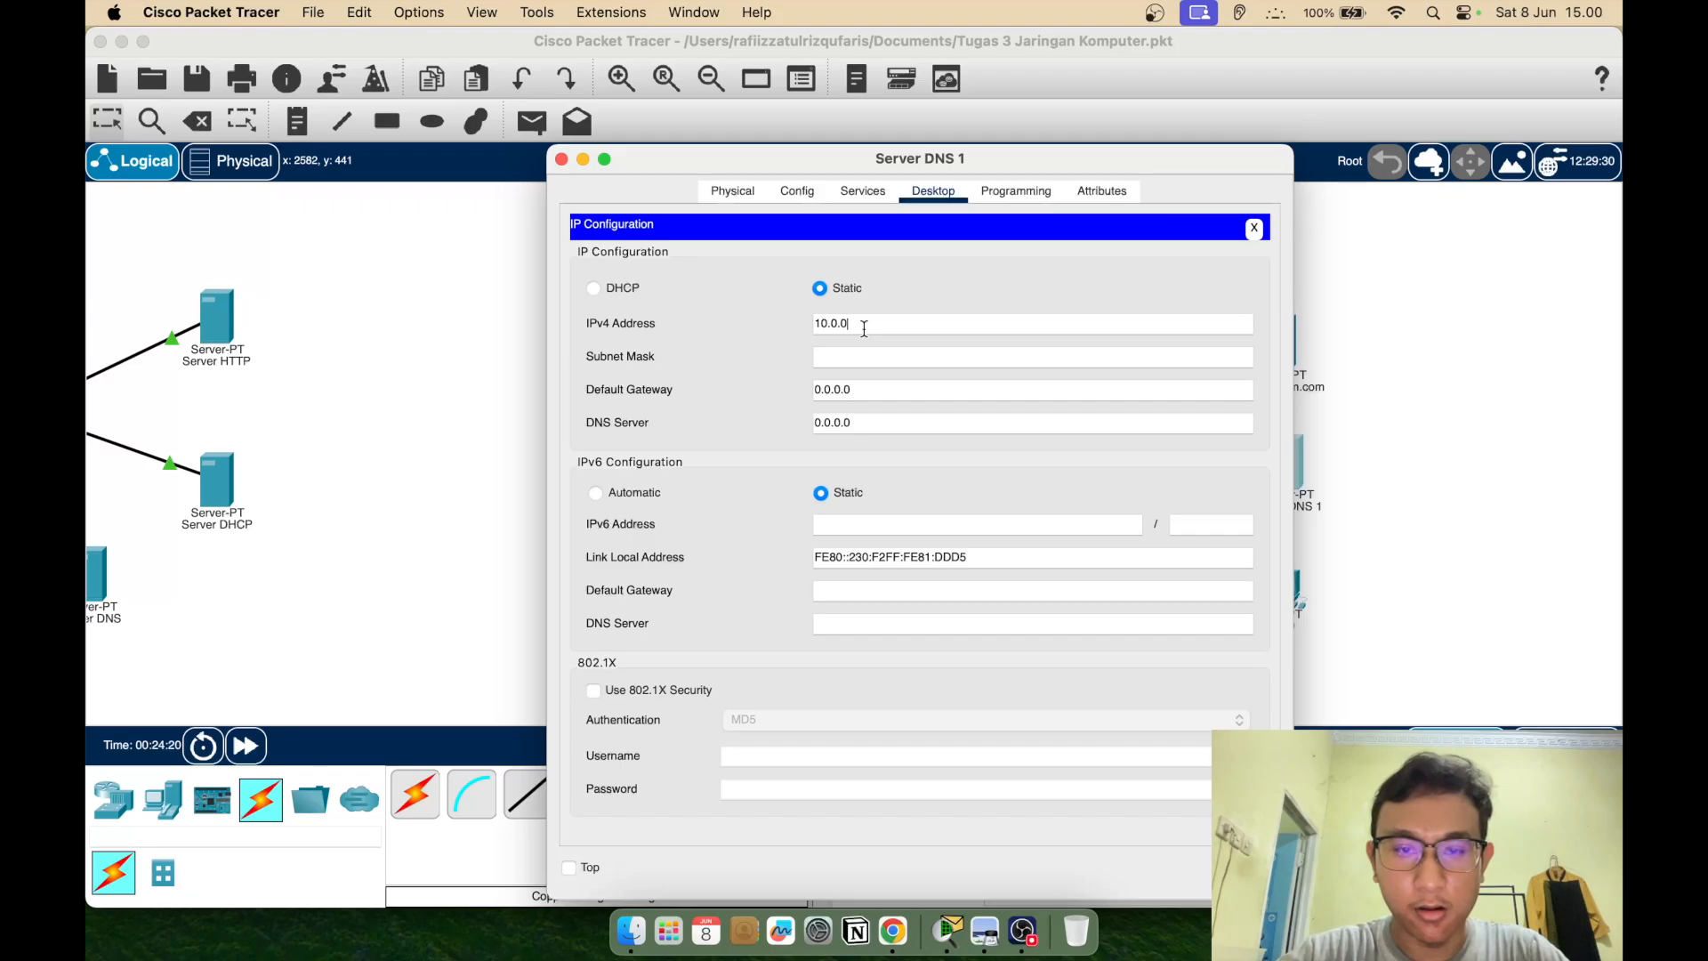
type(".2")
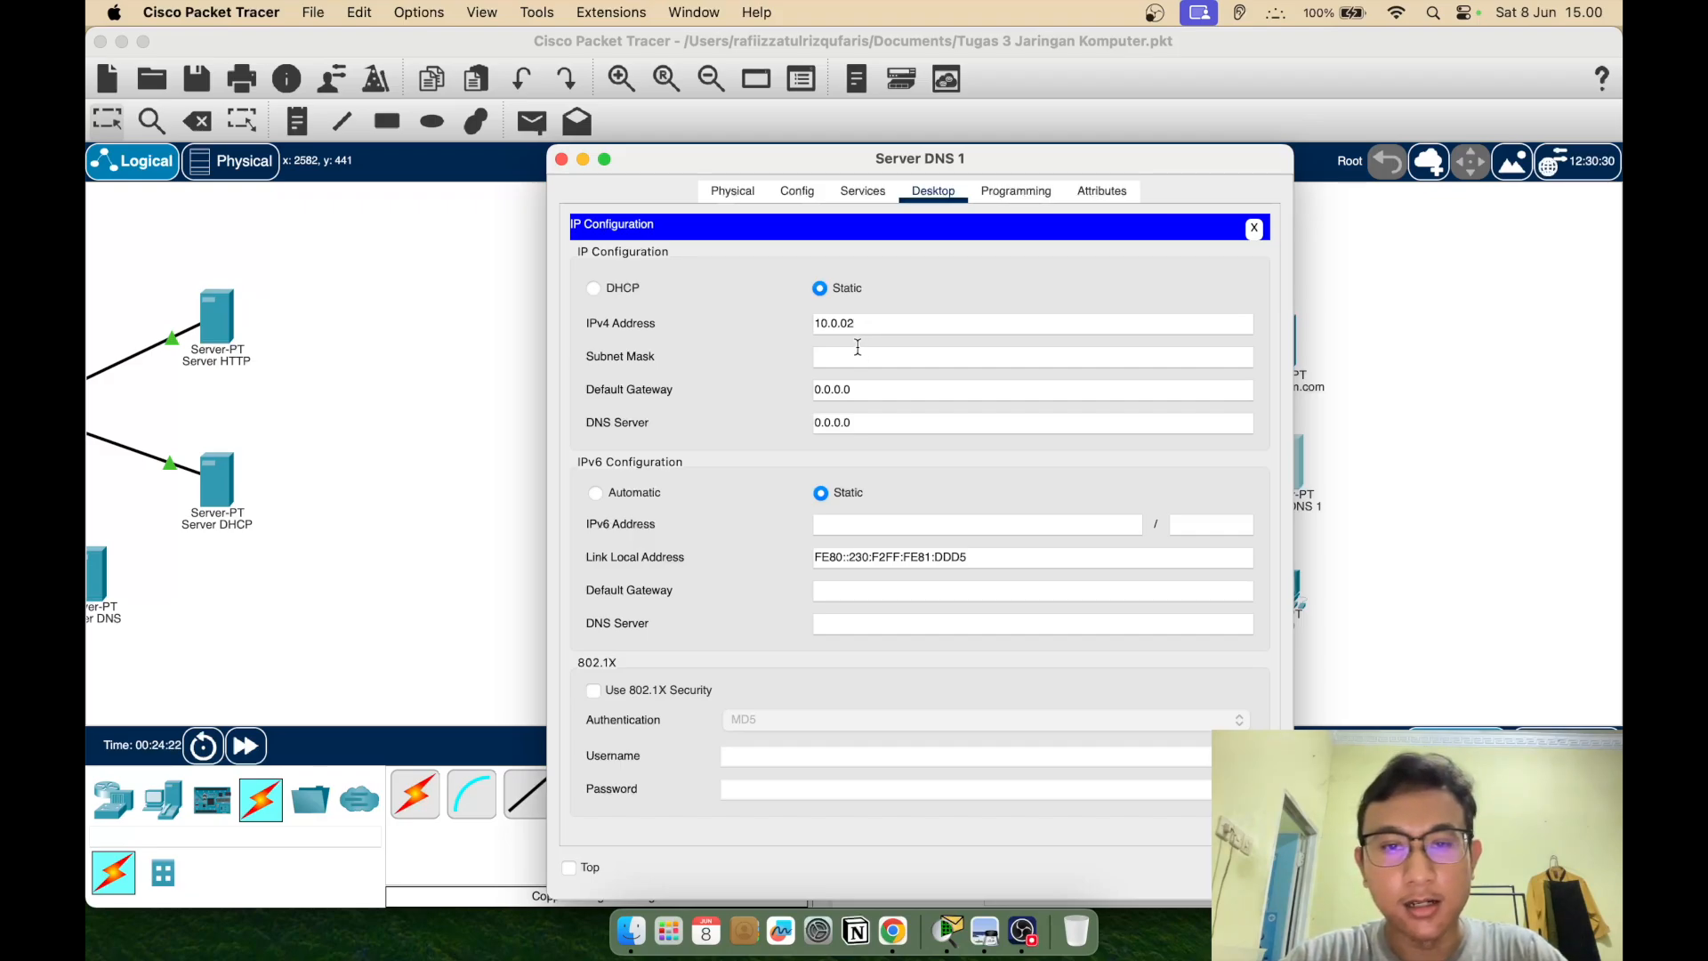
left_click(830, 359)
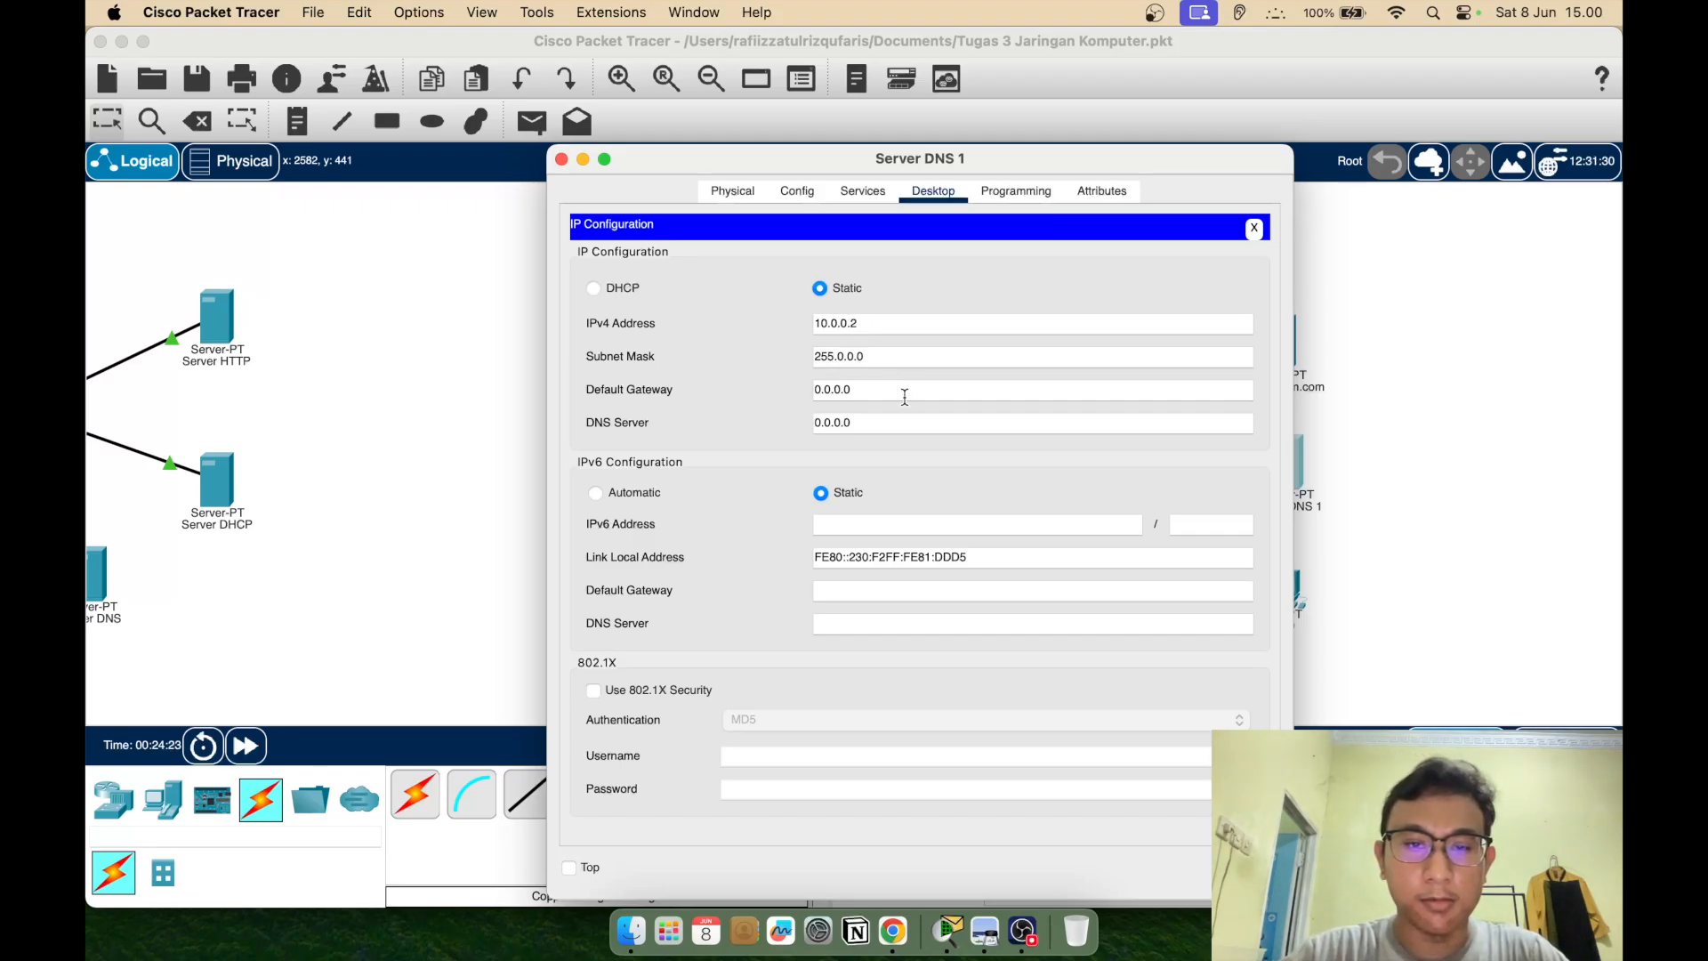
Set Server DNS 1's IPv4 default gateway to 10.0.0.5 and close its configuration
key("super+a")
key("BackSpace")
type("10.0.0")
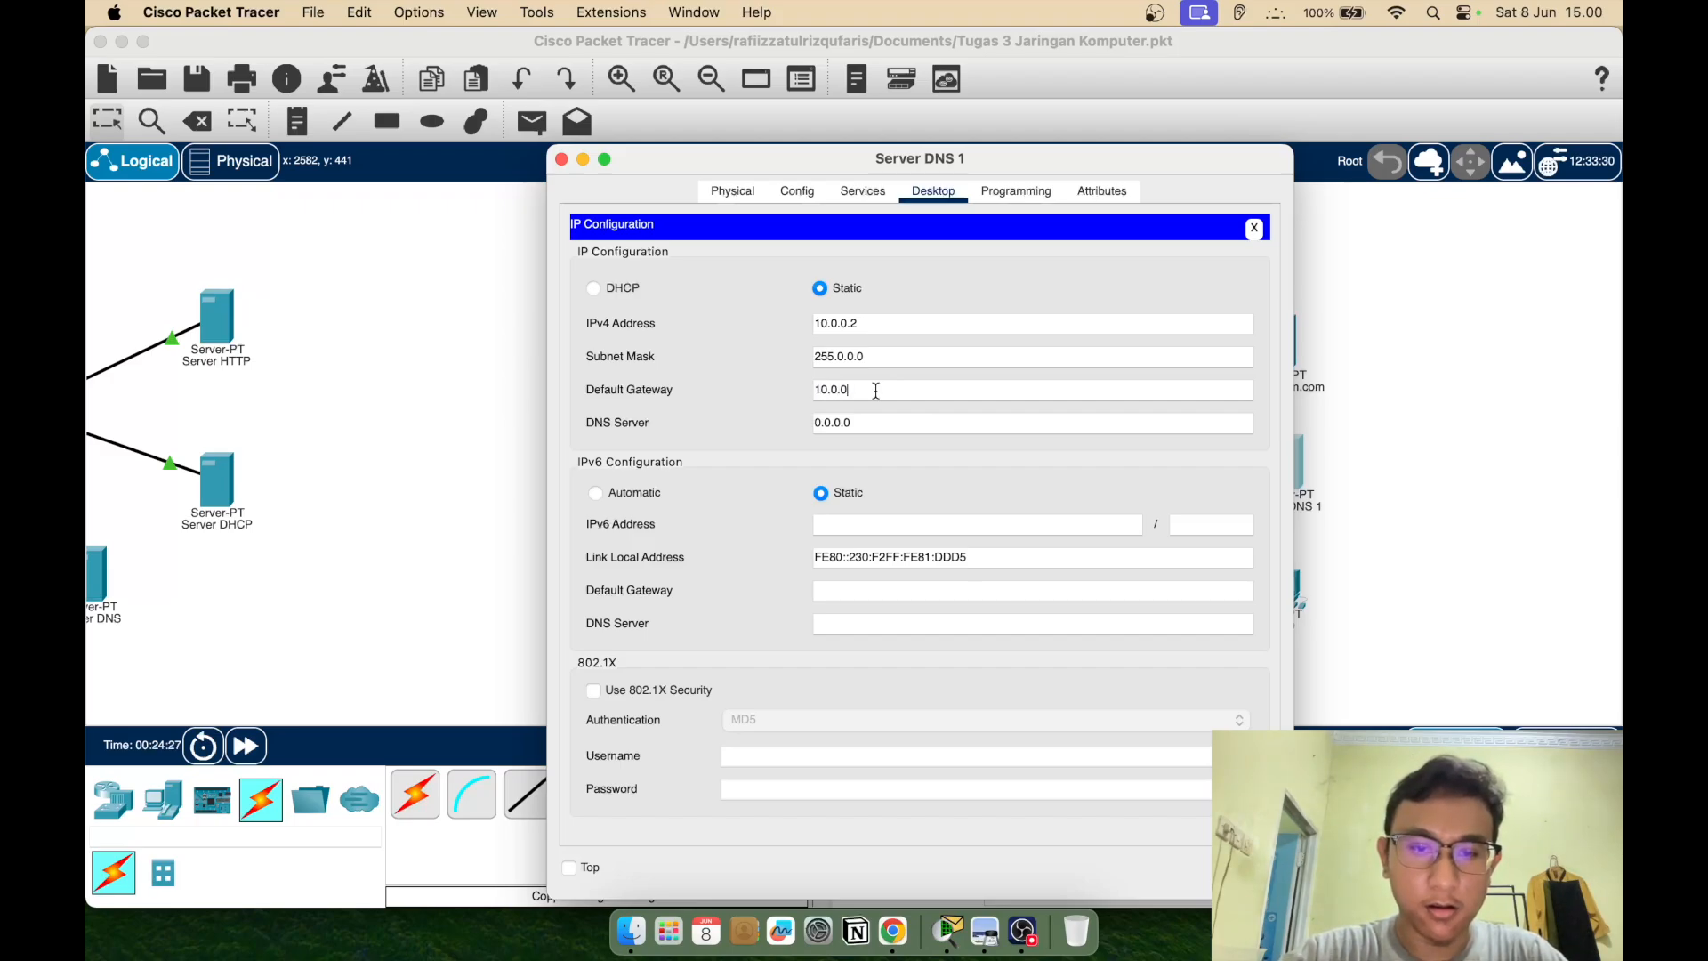
type(".5")
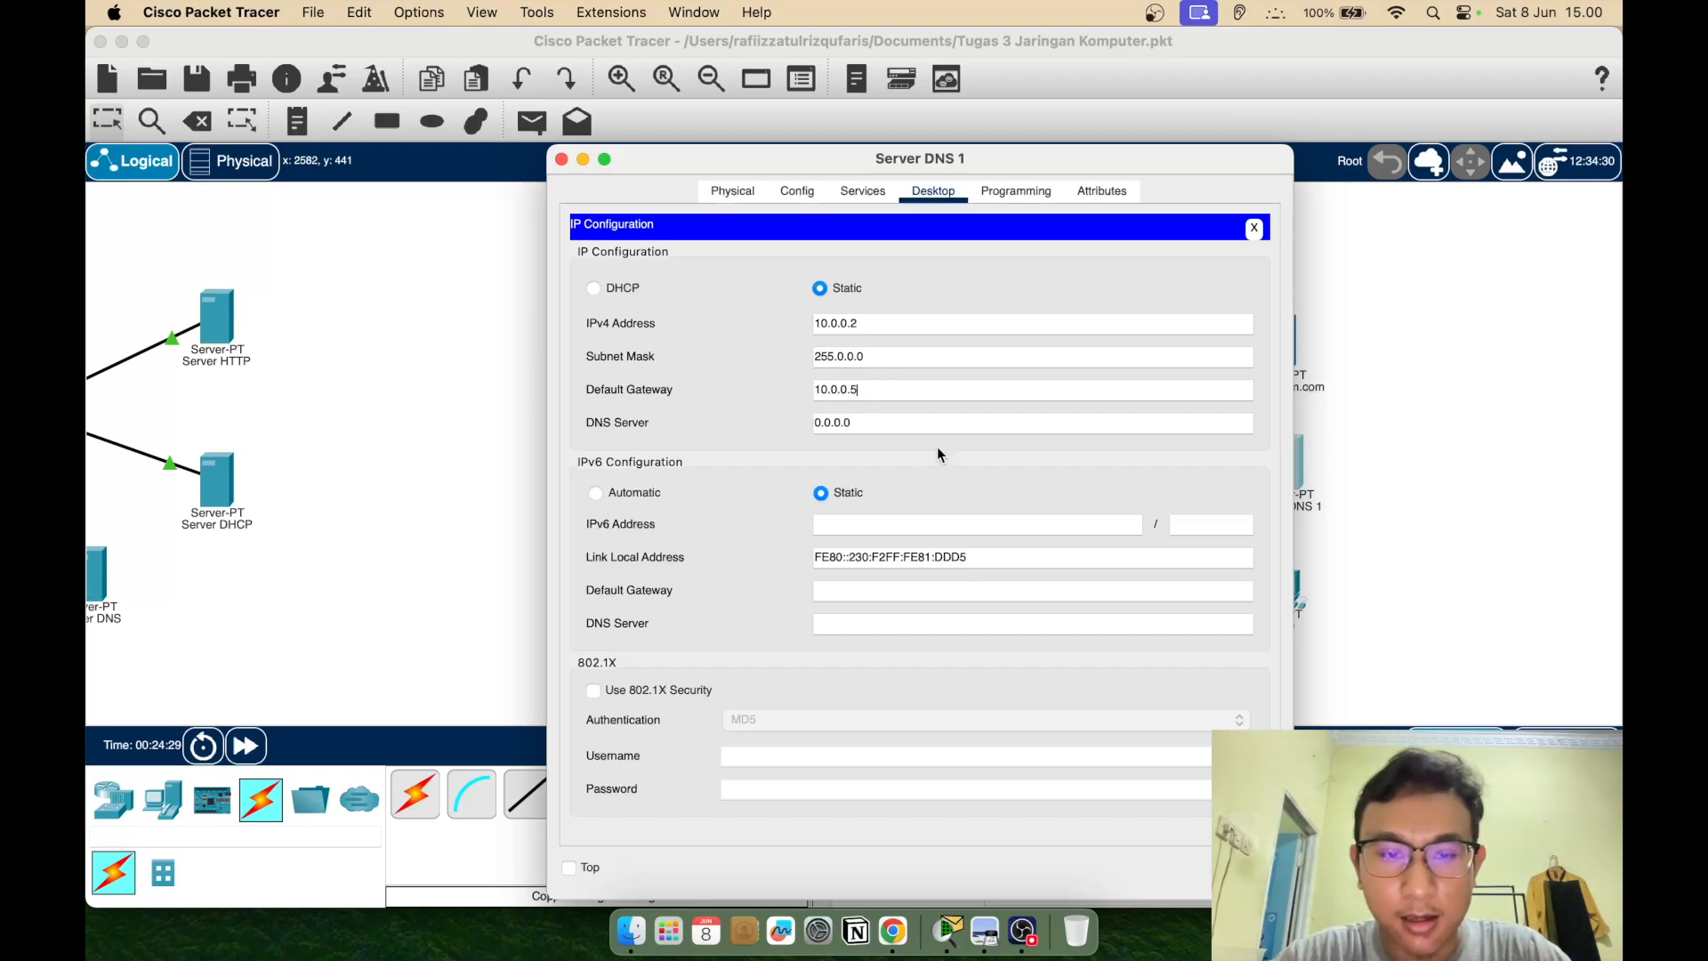
left_click(1256, 227)
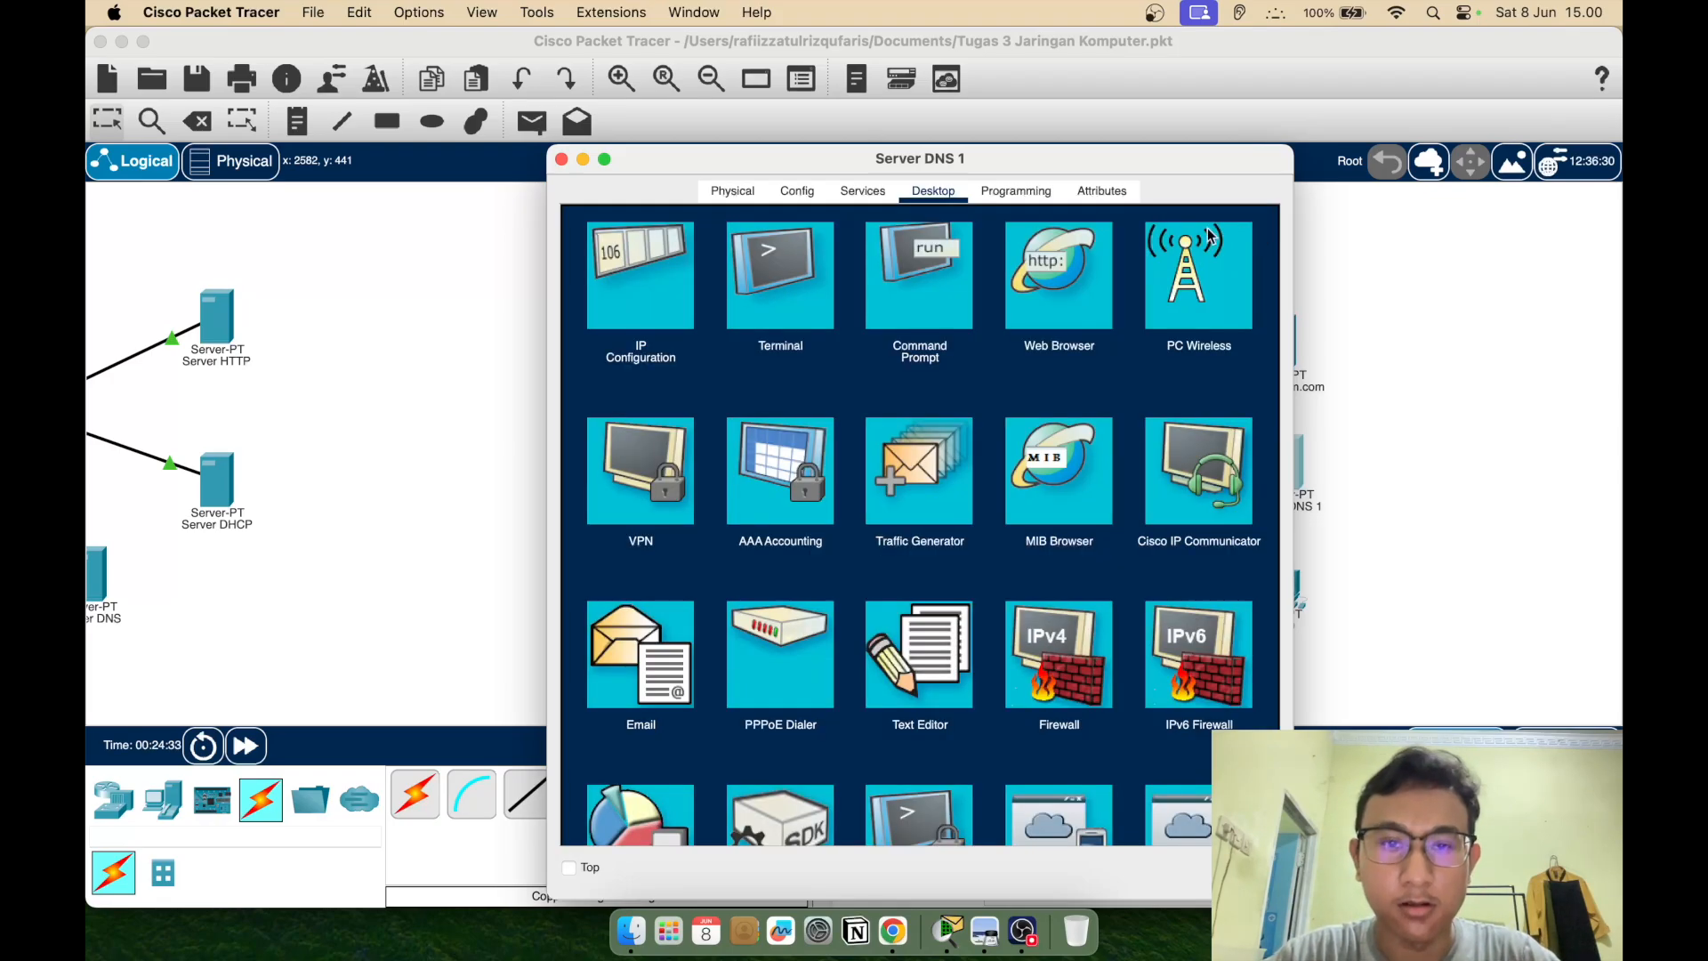
left_click(562, 159)
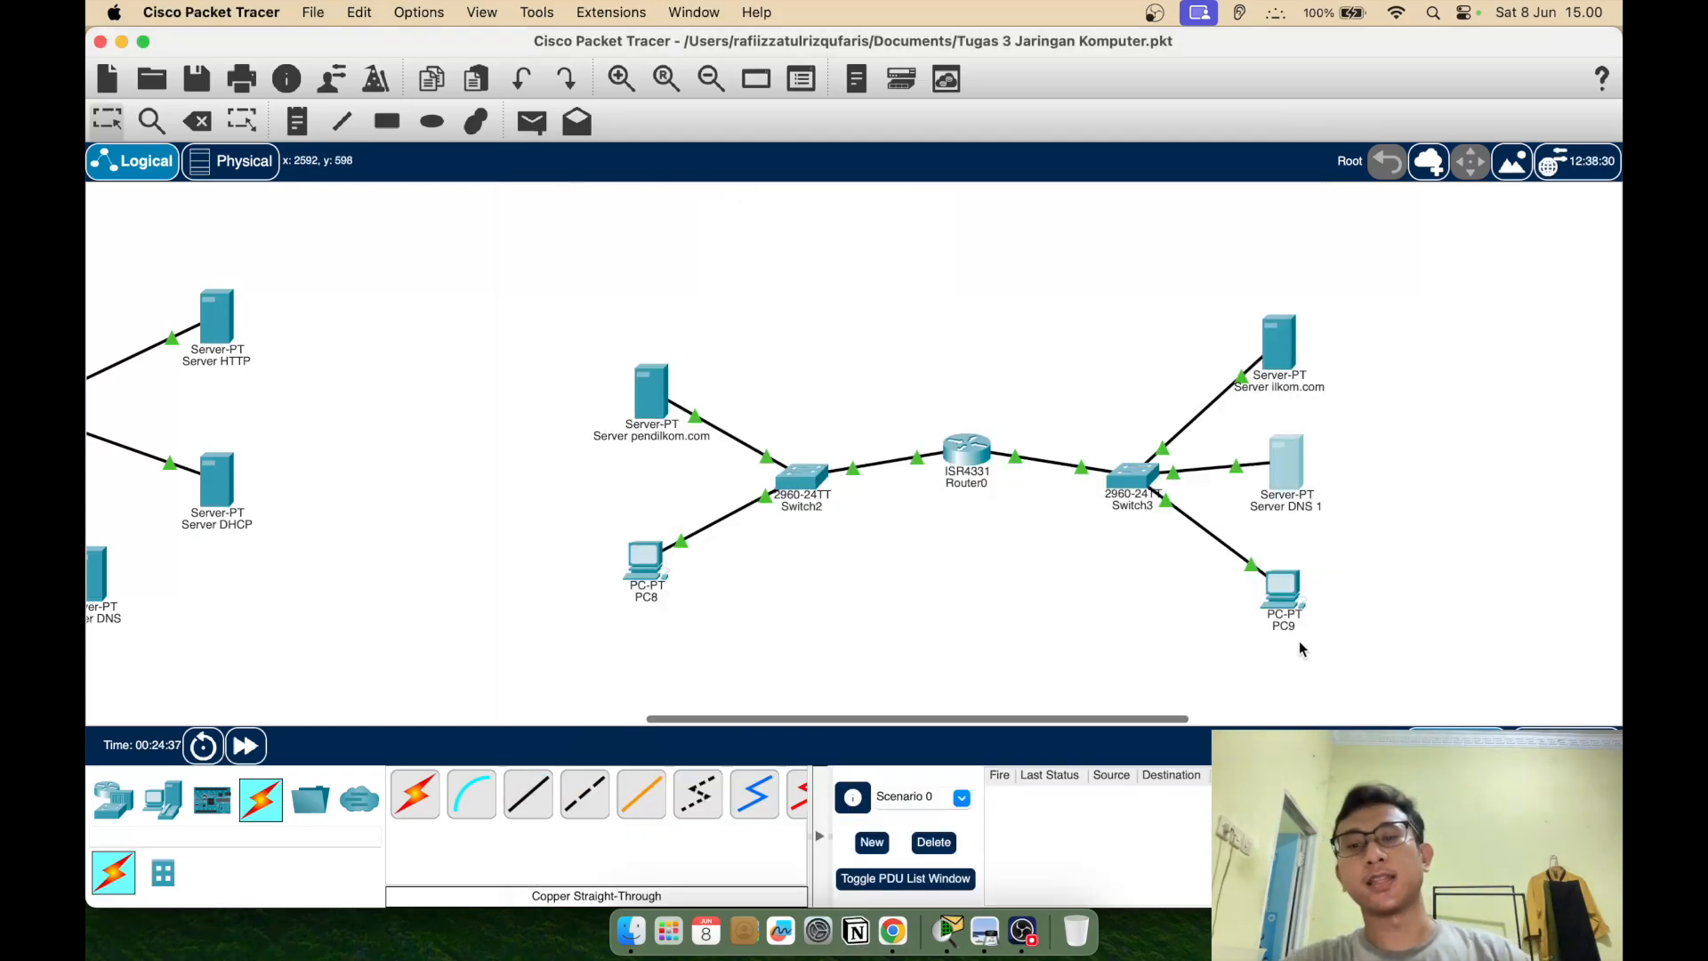
Assign PC9 the static IPv4 address 10.0.0.3 with subnet mask 255.0.0.0
mouse_move(1295, 609)
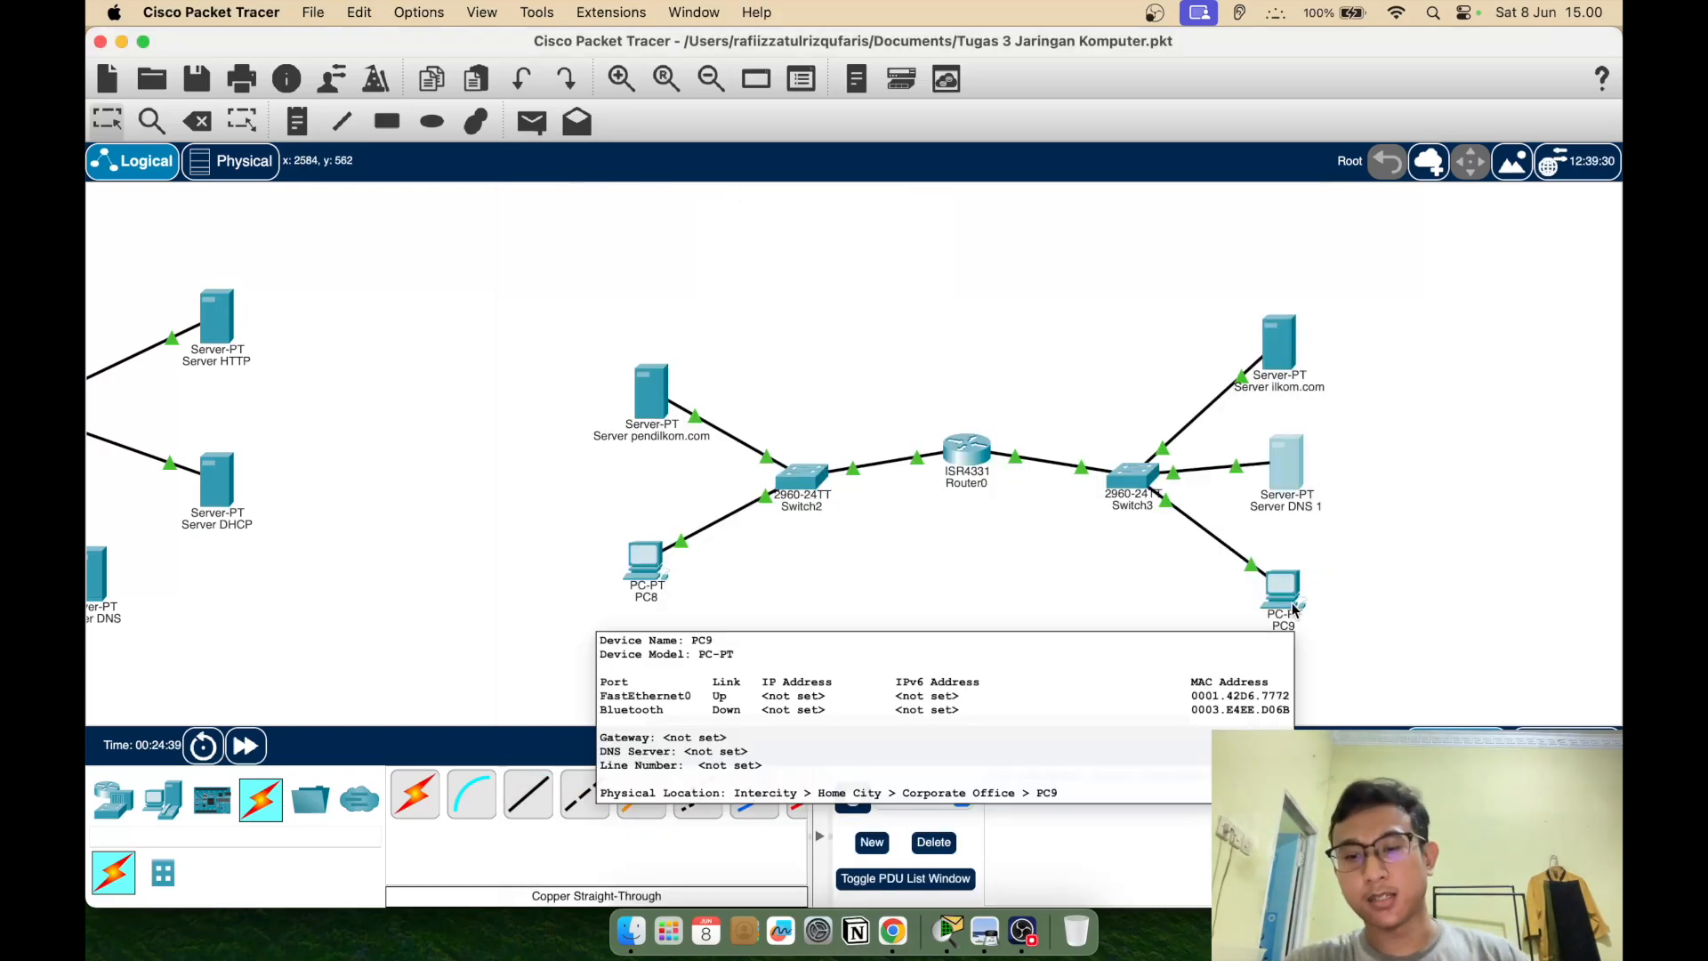
left_click(1292, 604)
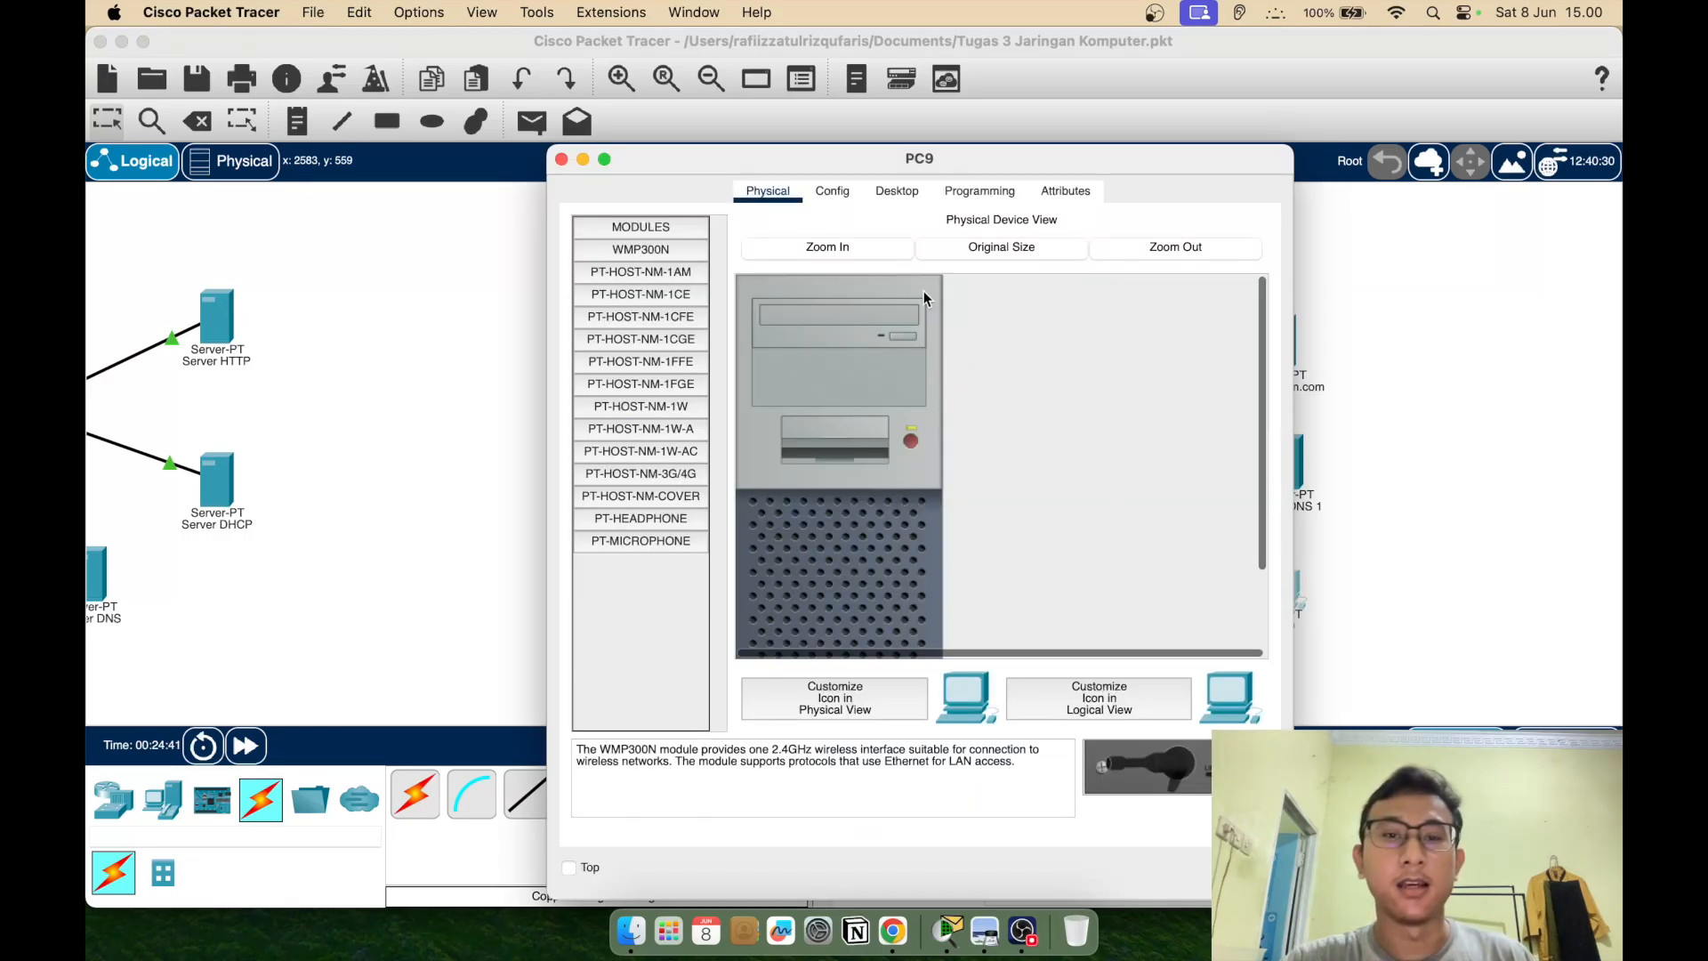
left_click(843, 194)
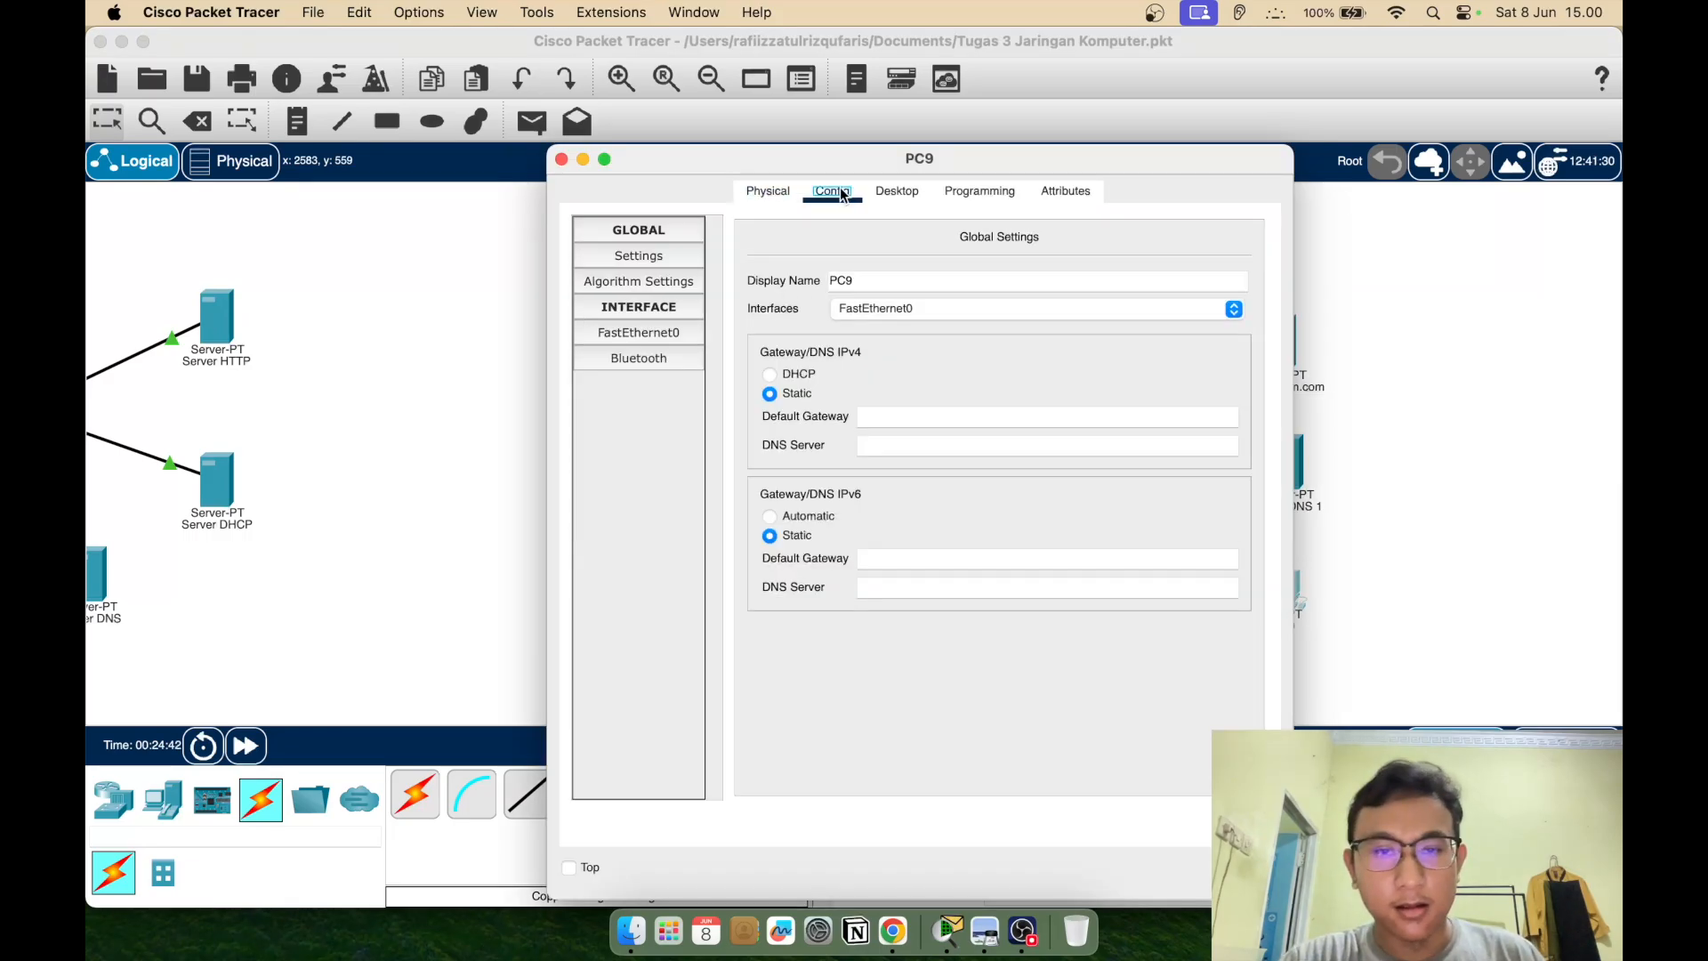
left_click(906, 193)
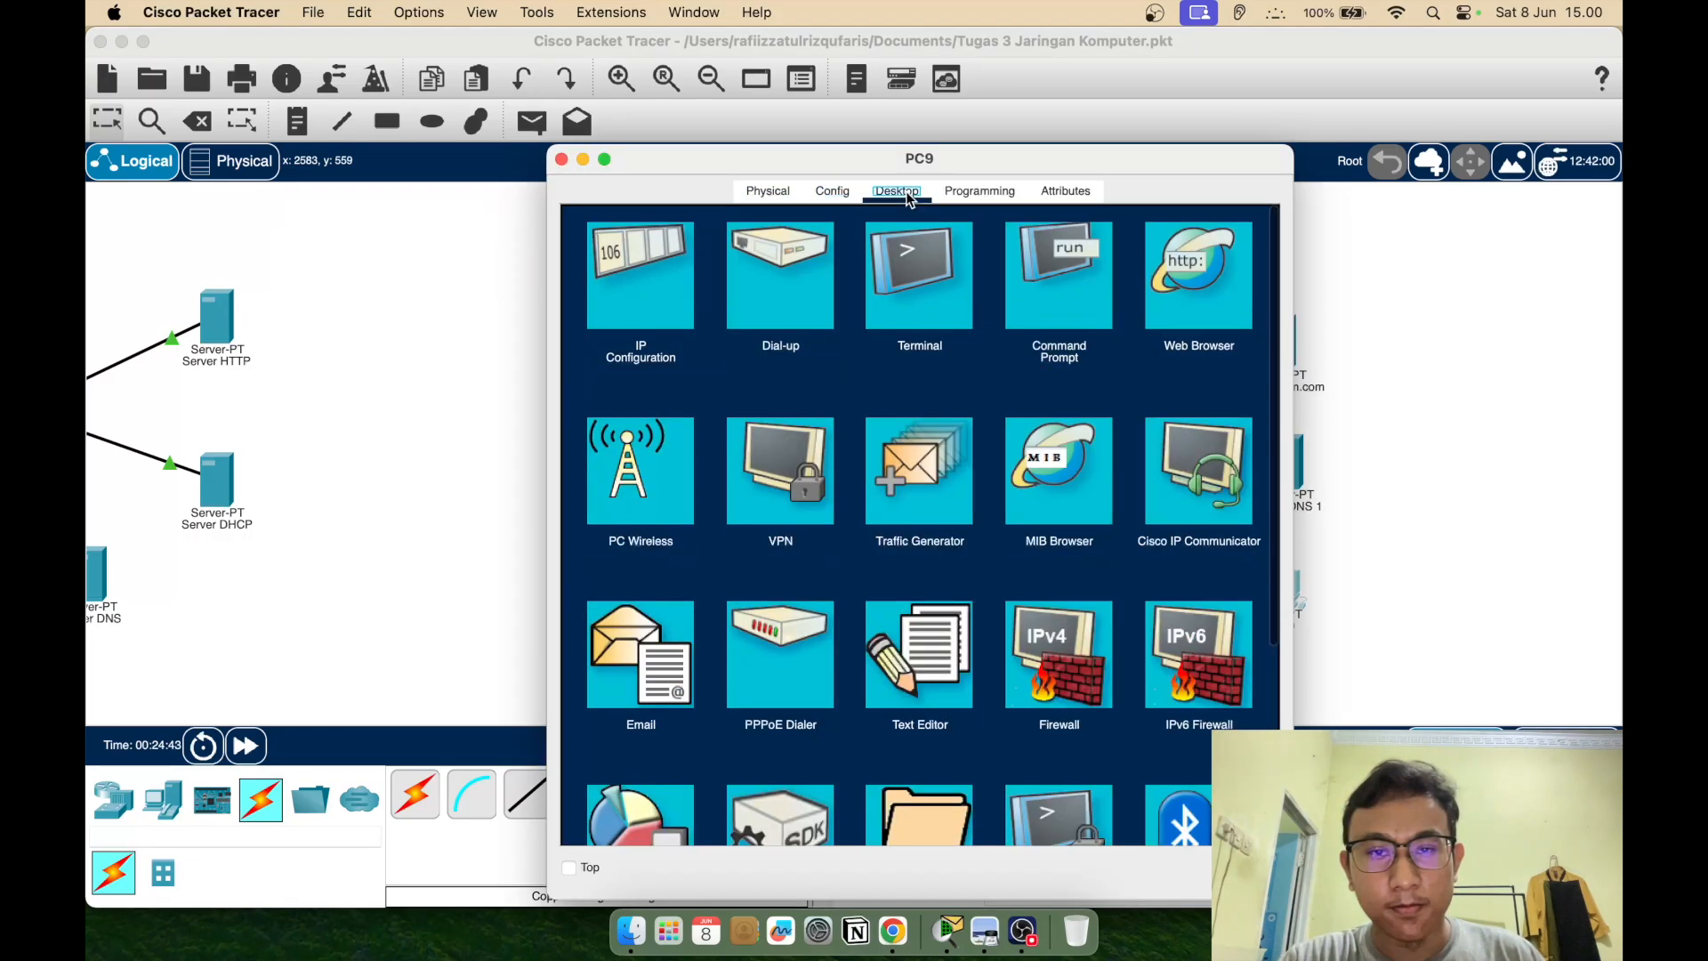
left_click(648, 278)
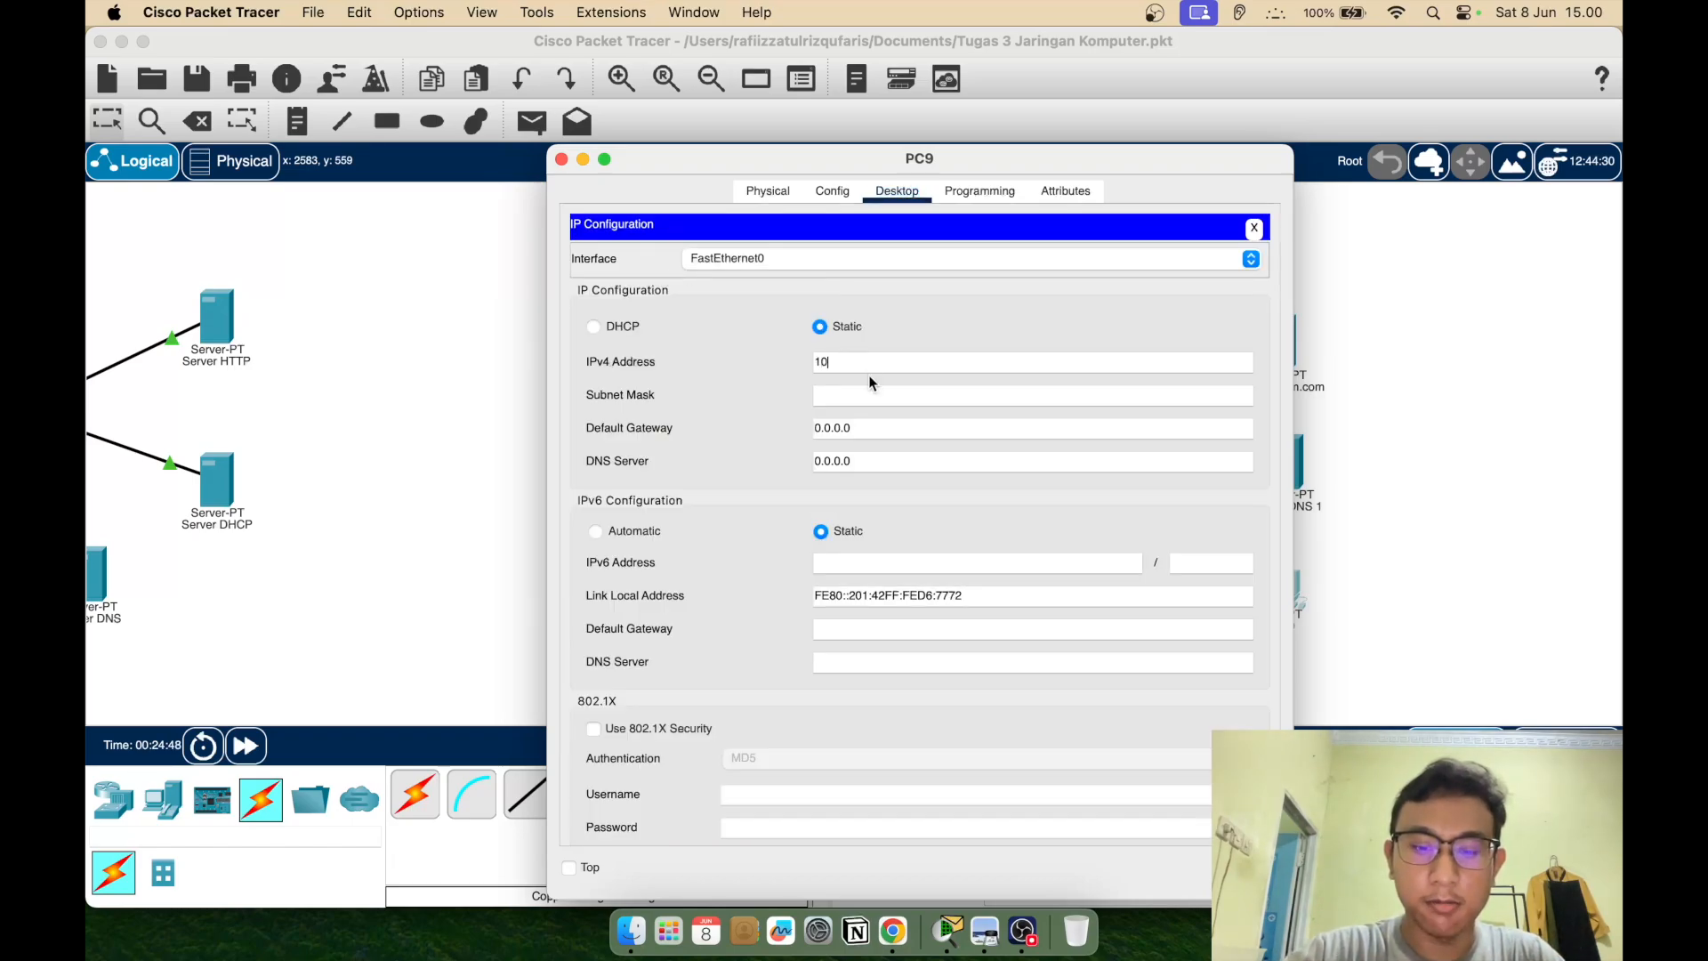
type("10.0.0")
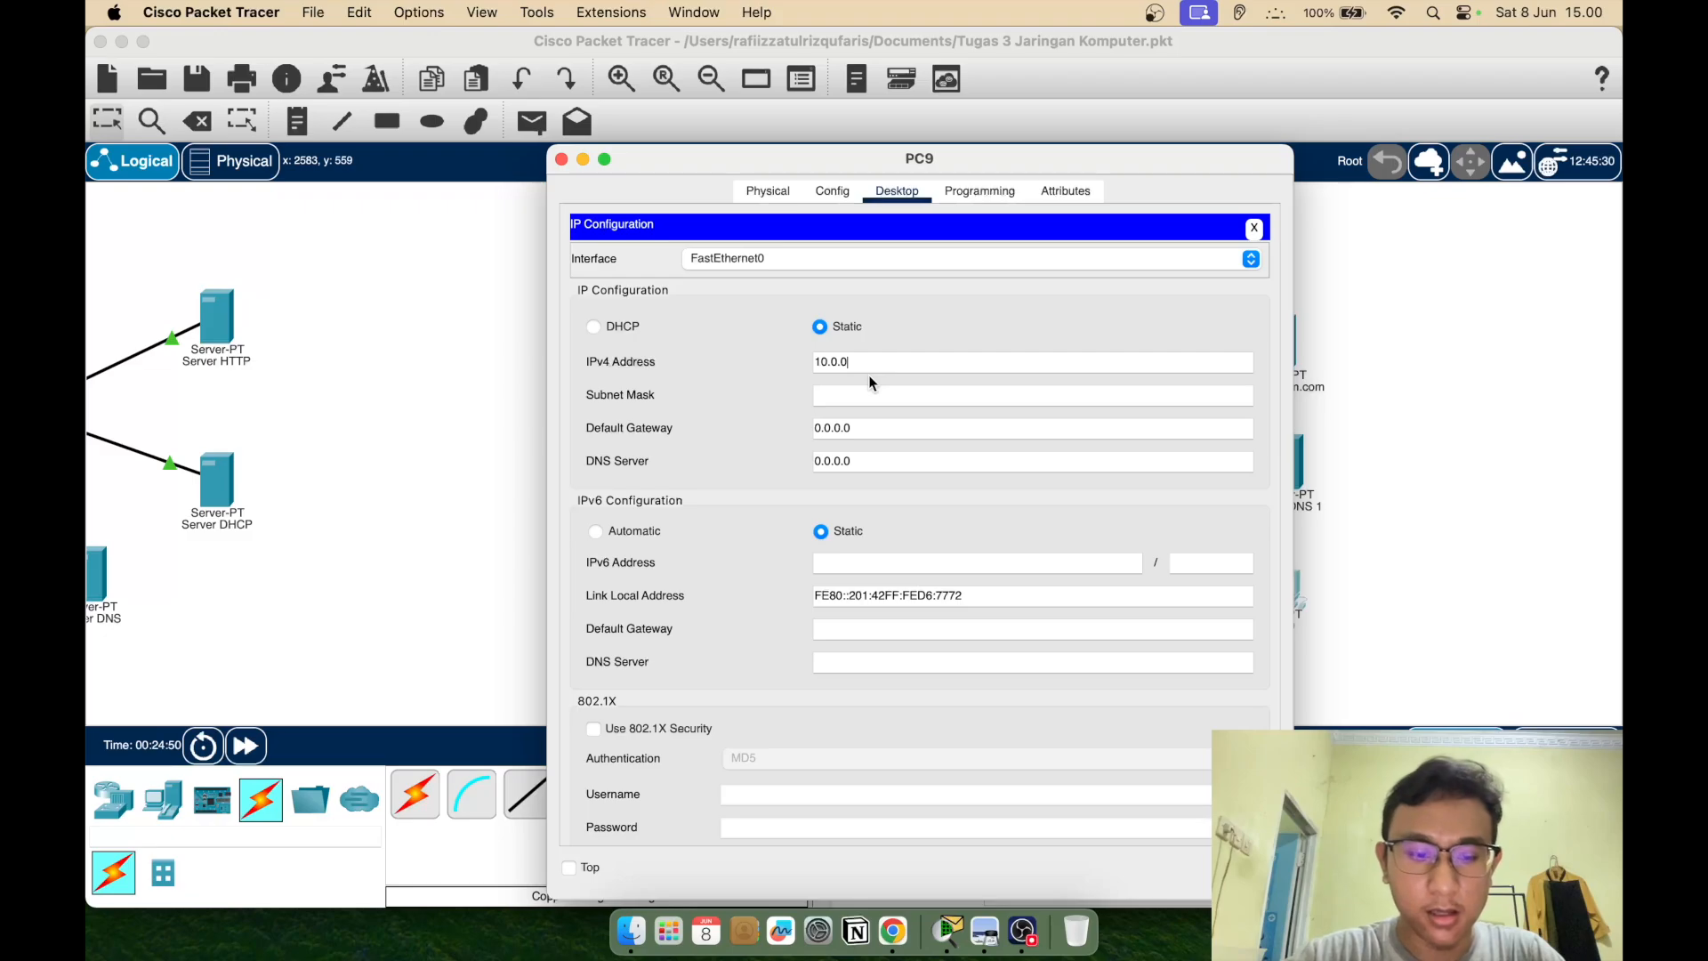
type(".3")
left_click(851, 397)
Set PC9's IPv4 default gateway to 10.0.0.5 and DNS server to 10.0.0.2, and close its IP configuration
left_click(897, 431)
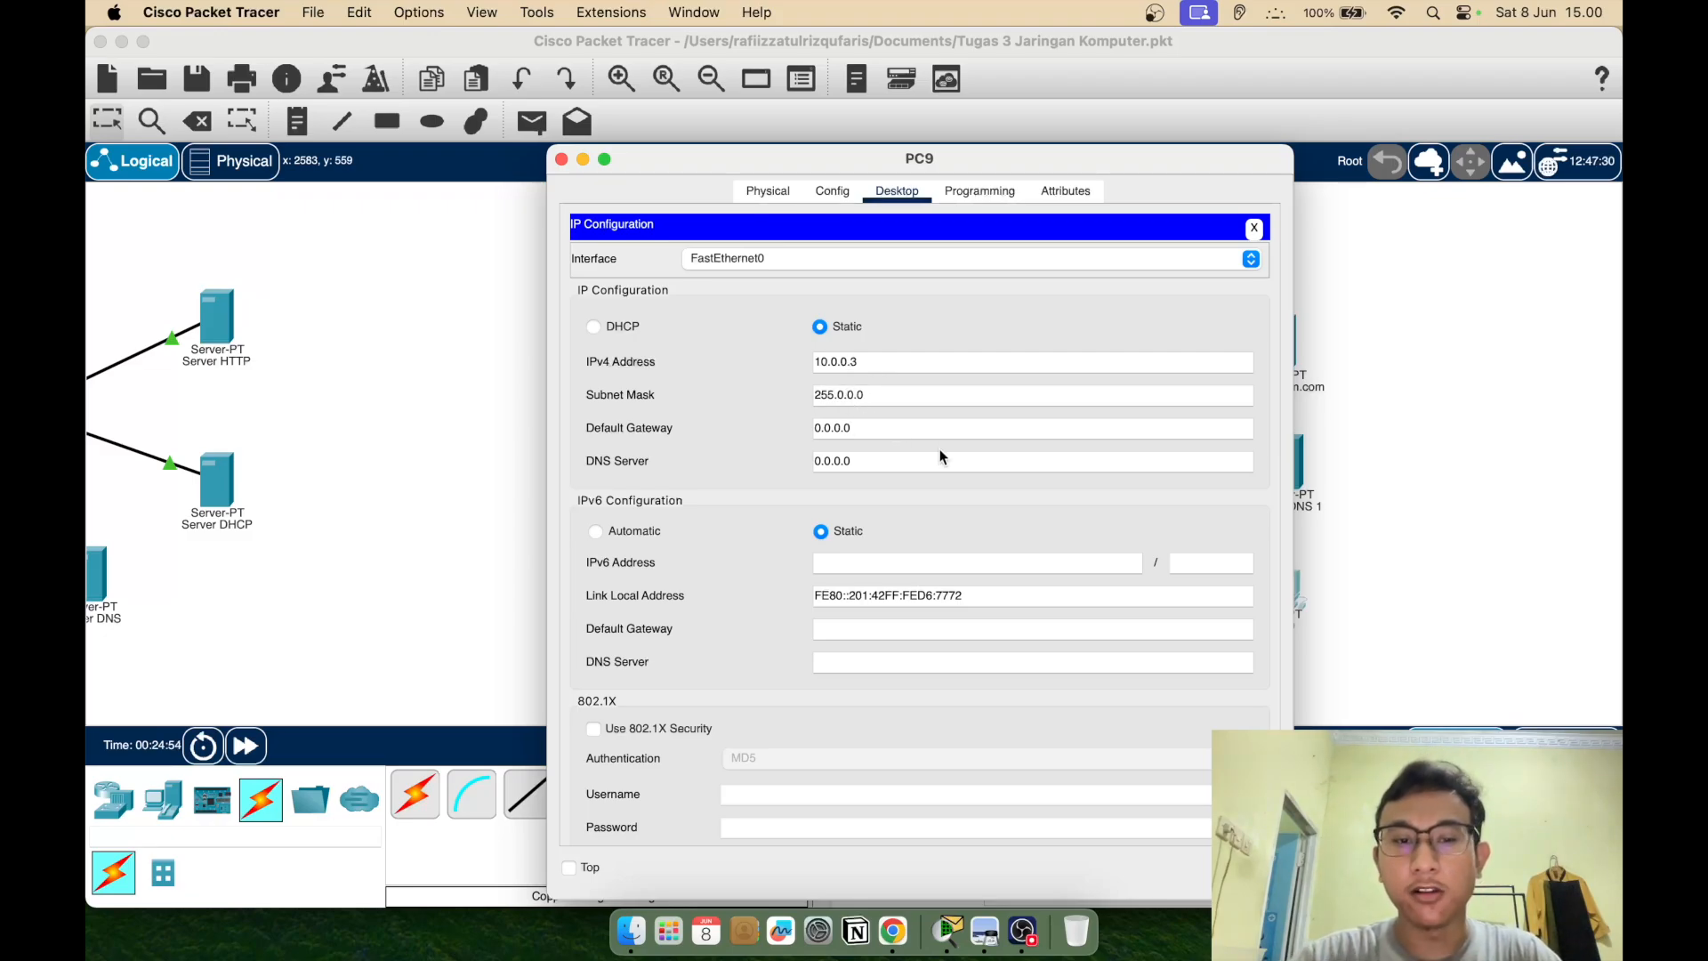
key("super+a")
key("BackSpace")
type("10.")
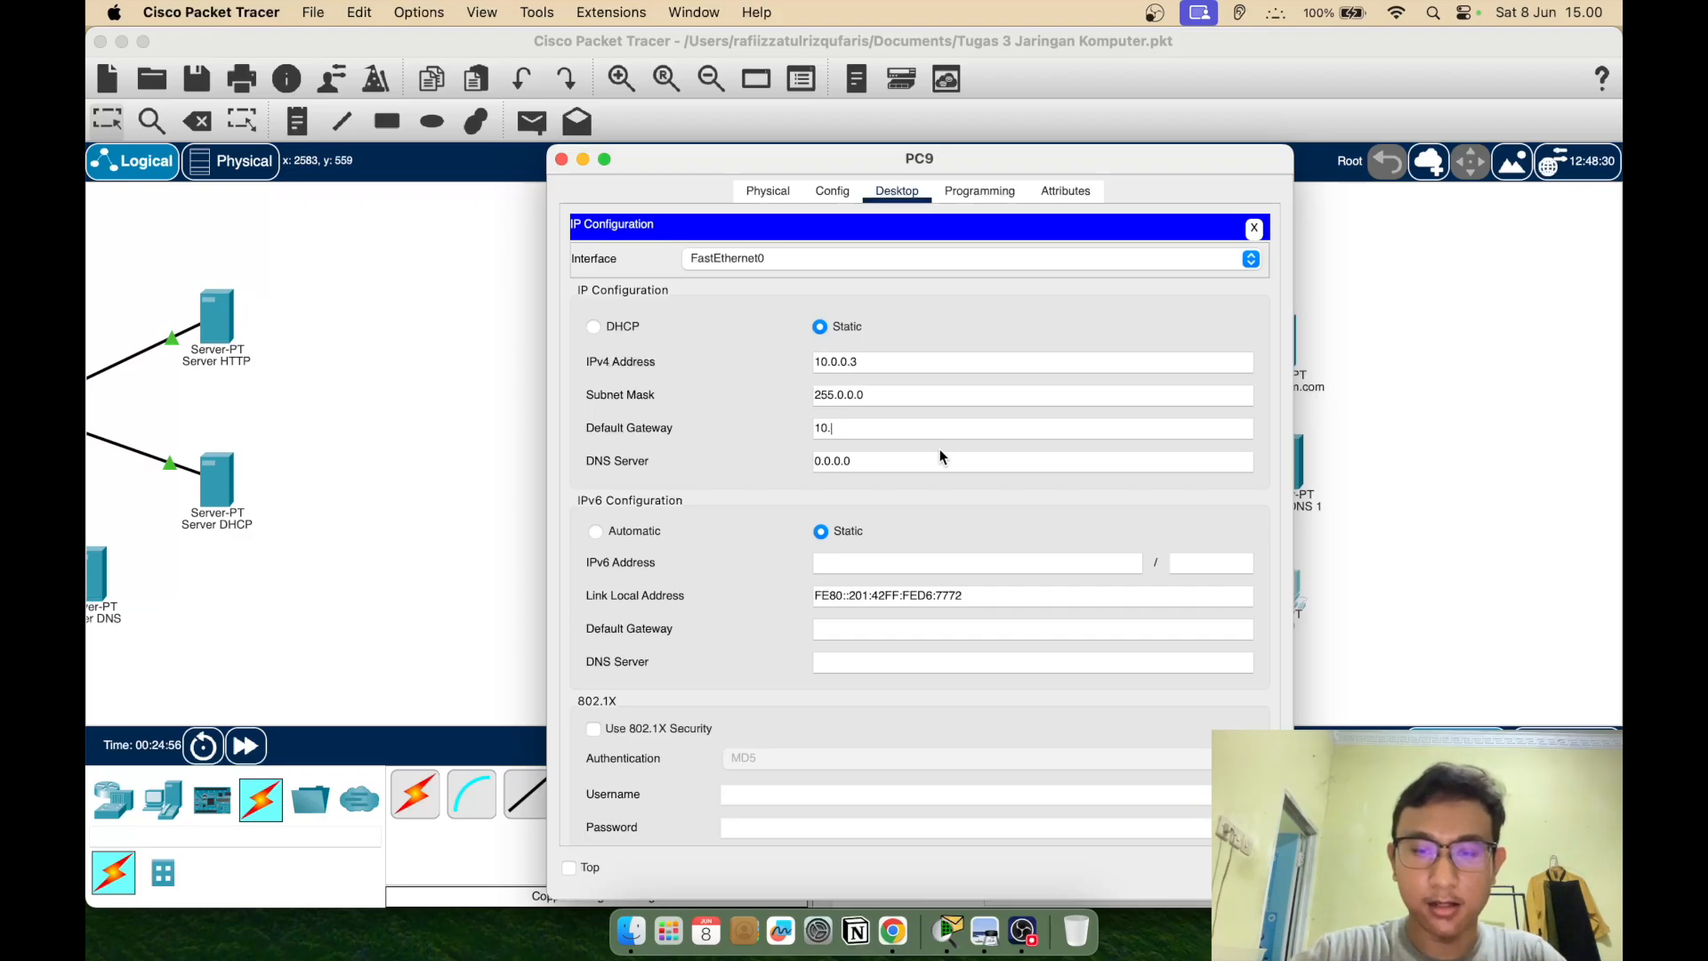
type("0.0.5")
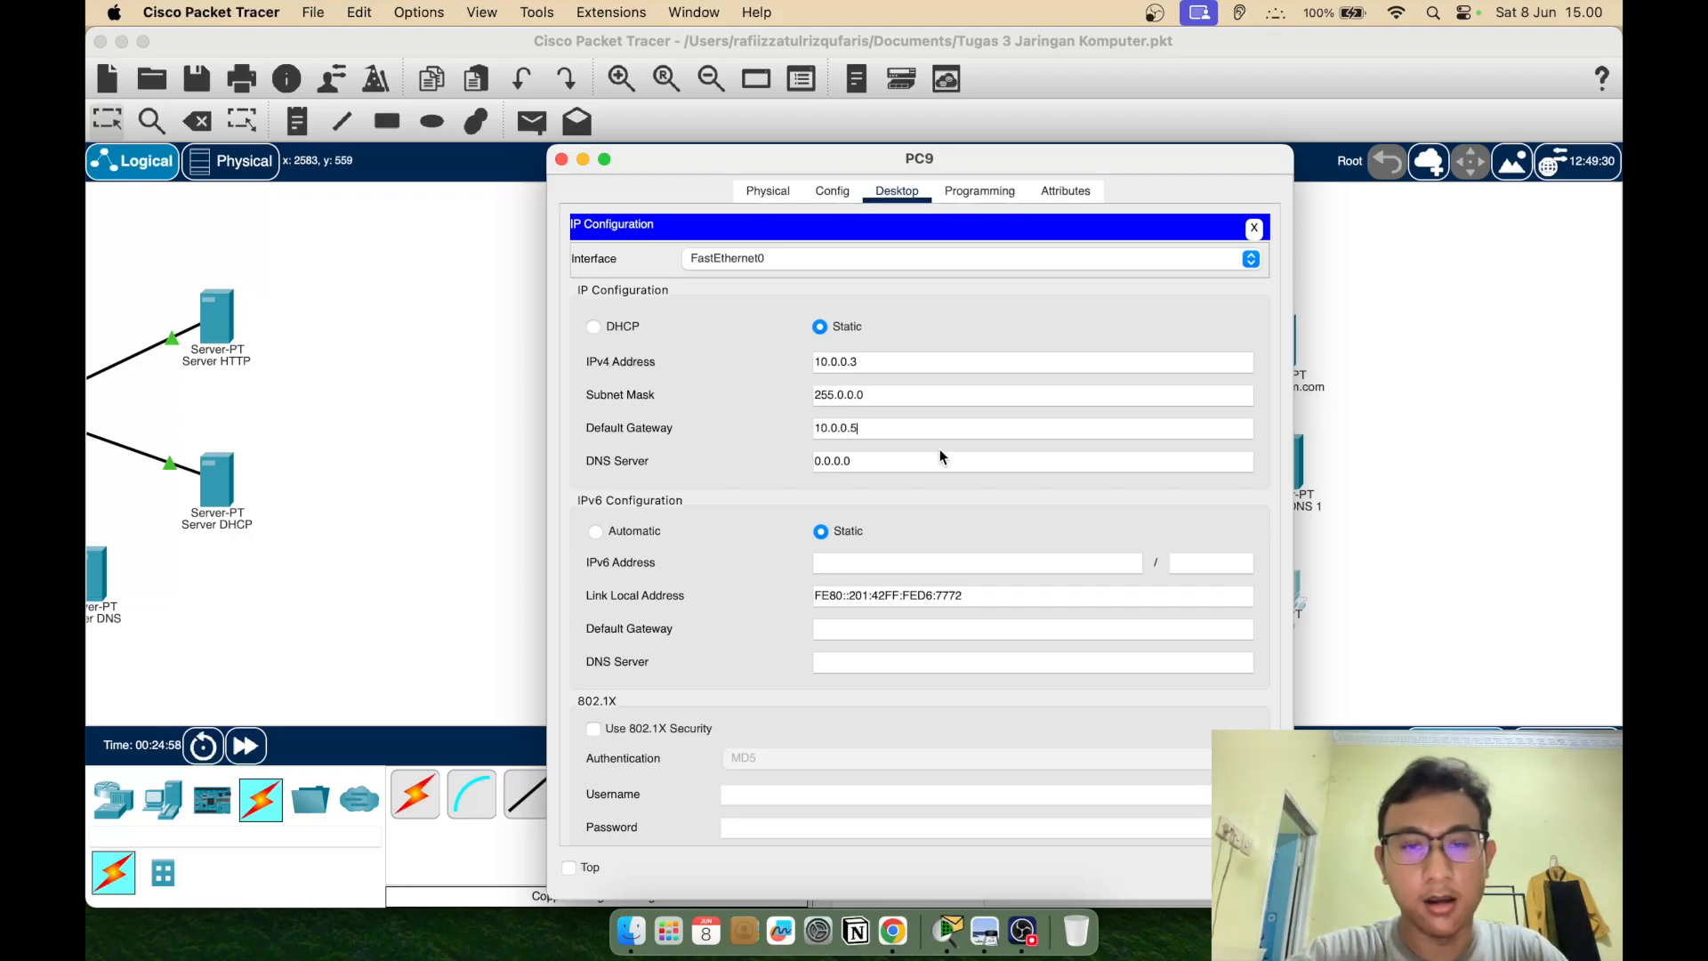
key("super+a")
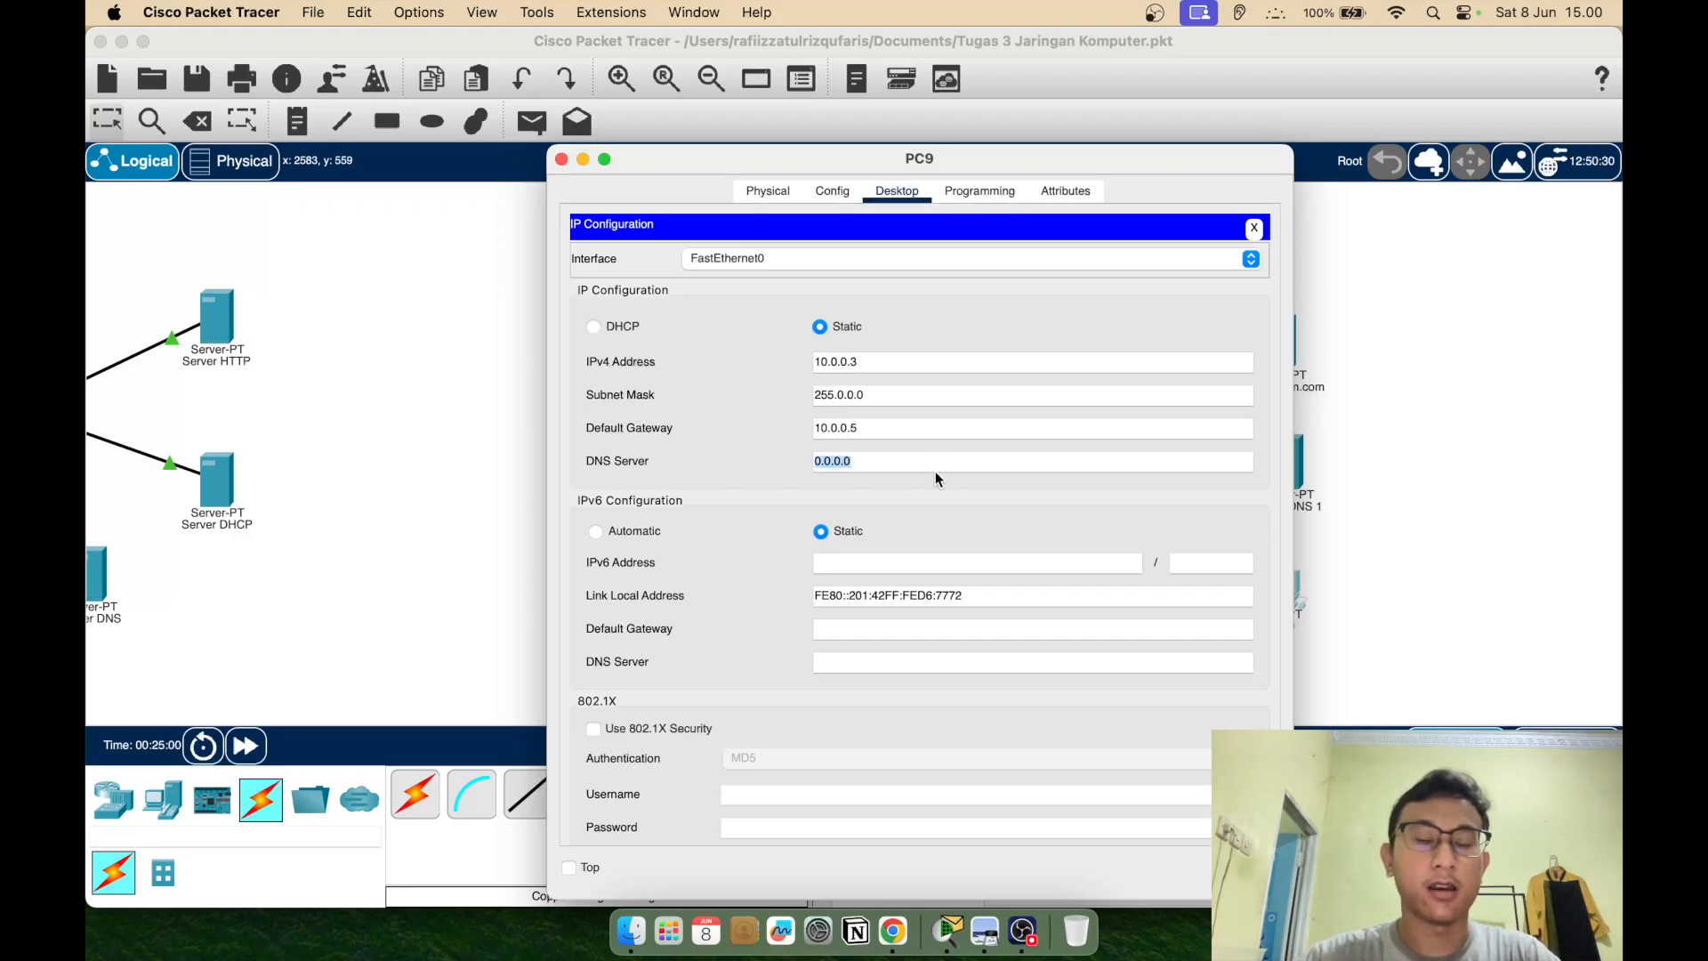
key("BackSpace")
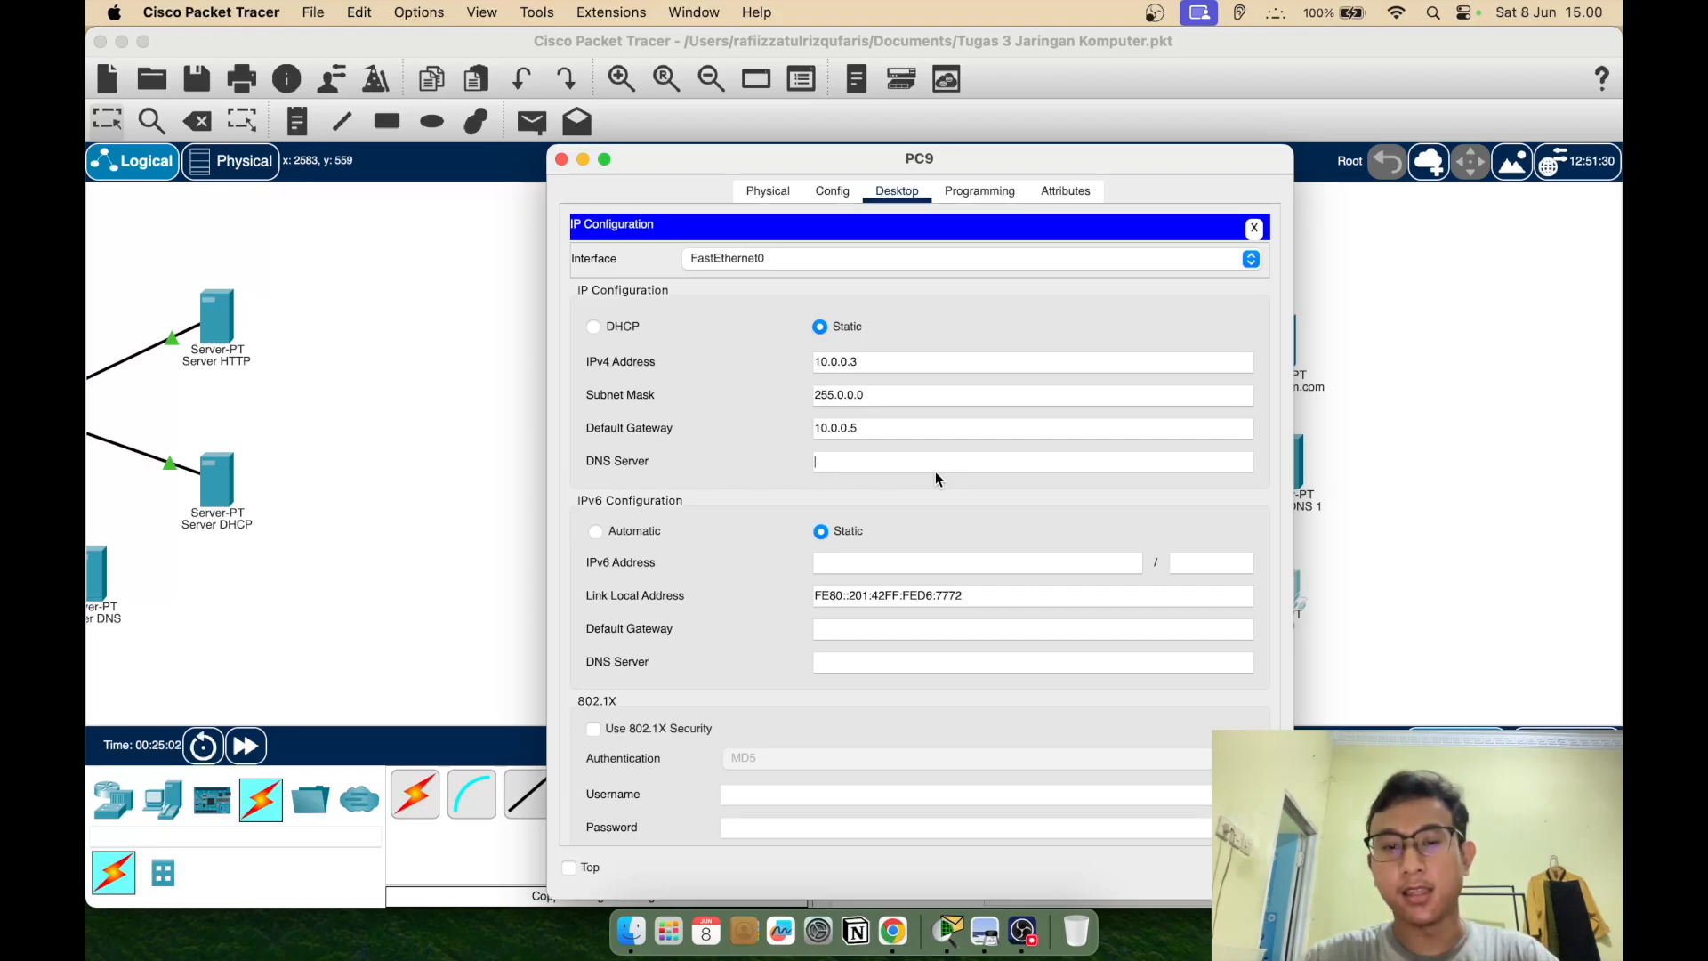
type("10.0.0.2")
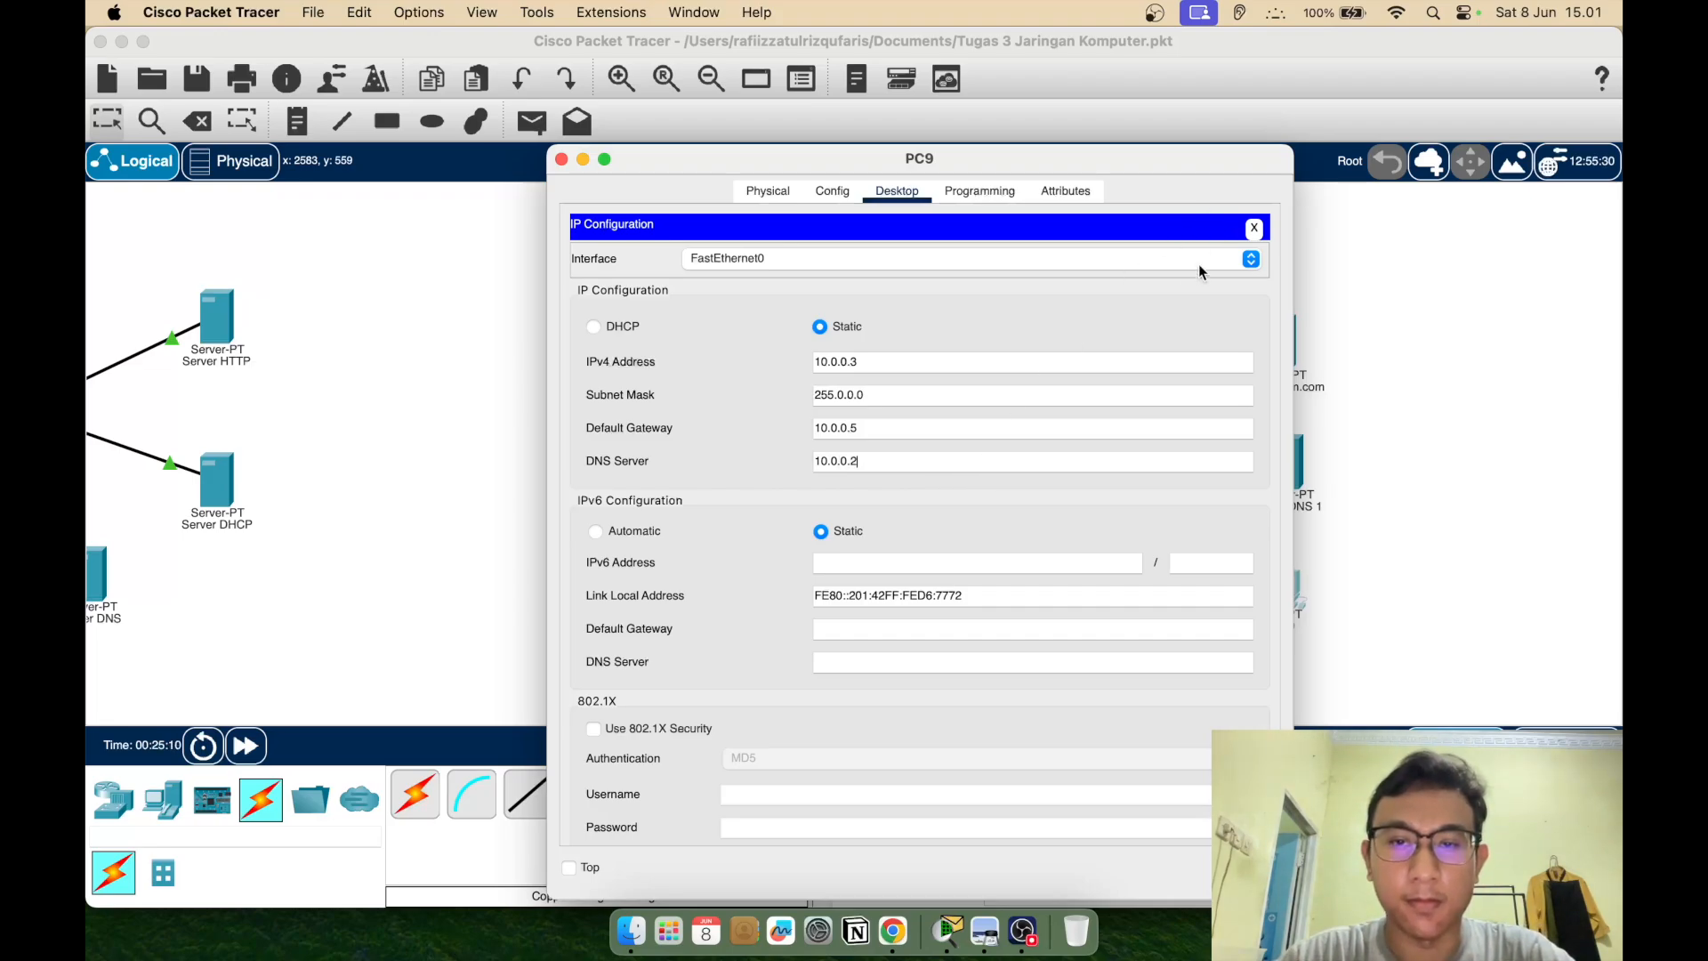
left_click(1255, 228)
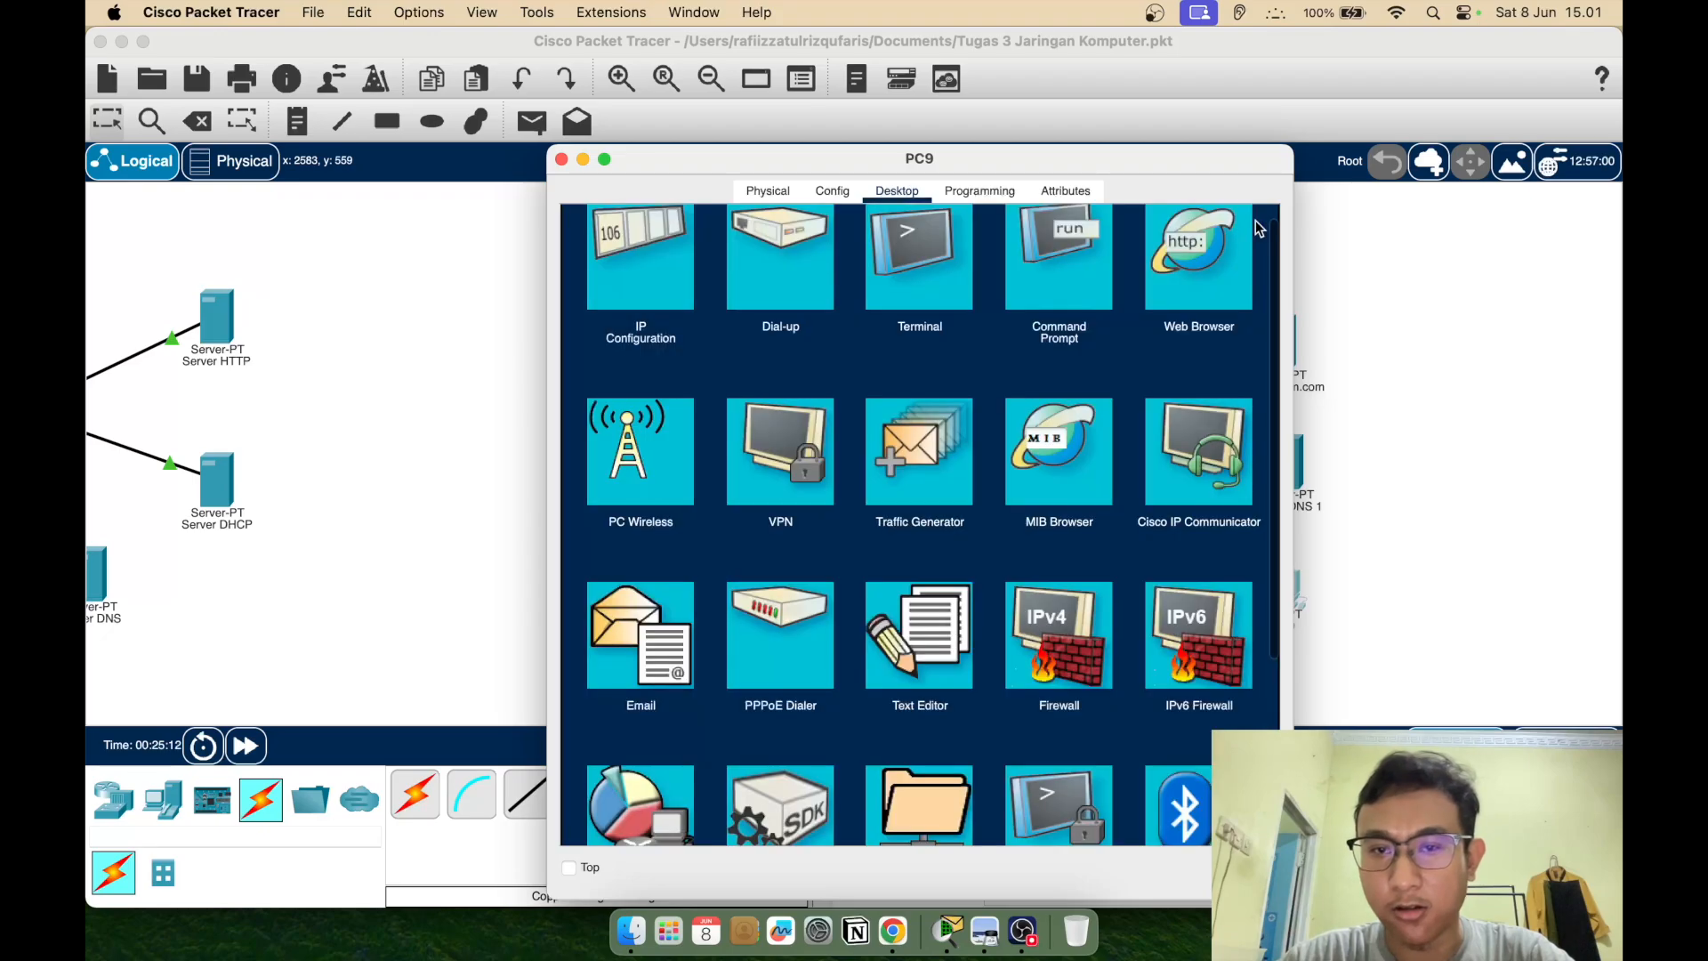
Ping the ilkom.com server at 10.0.0.1 from PC9's command prompt
left_click(1079, 265)
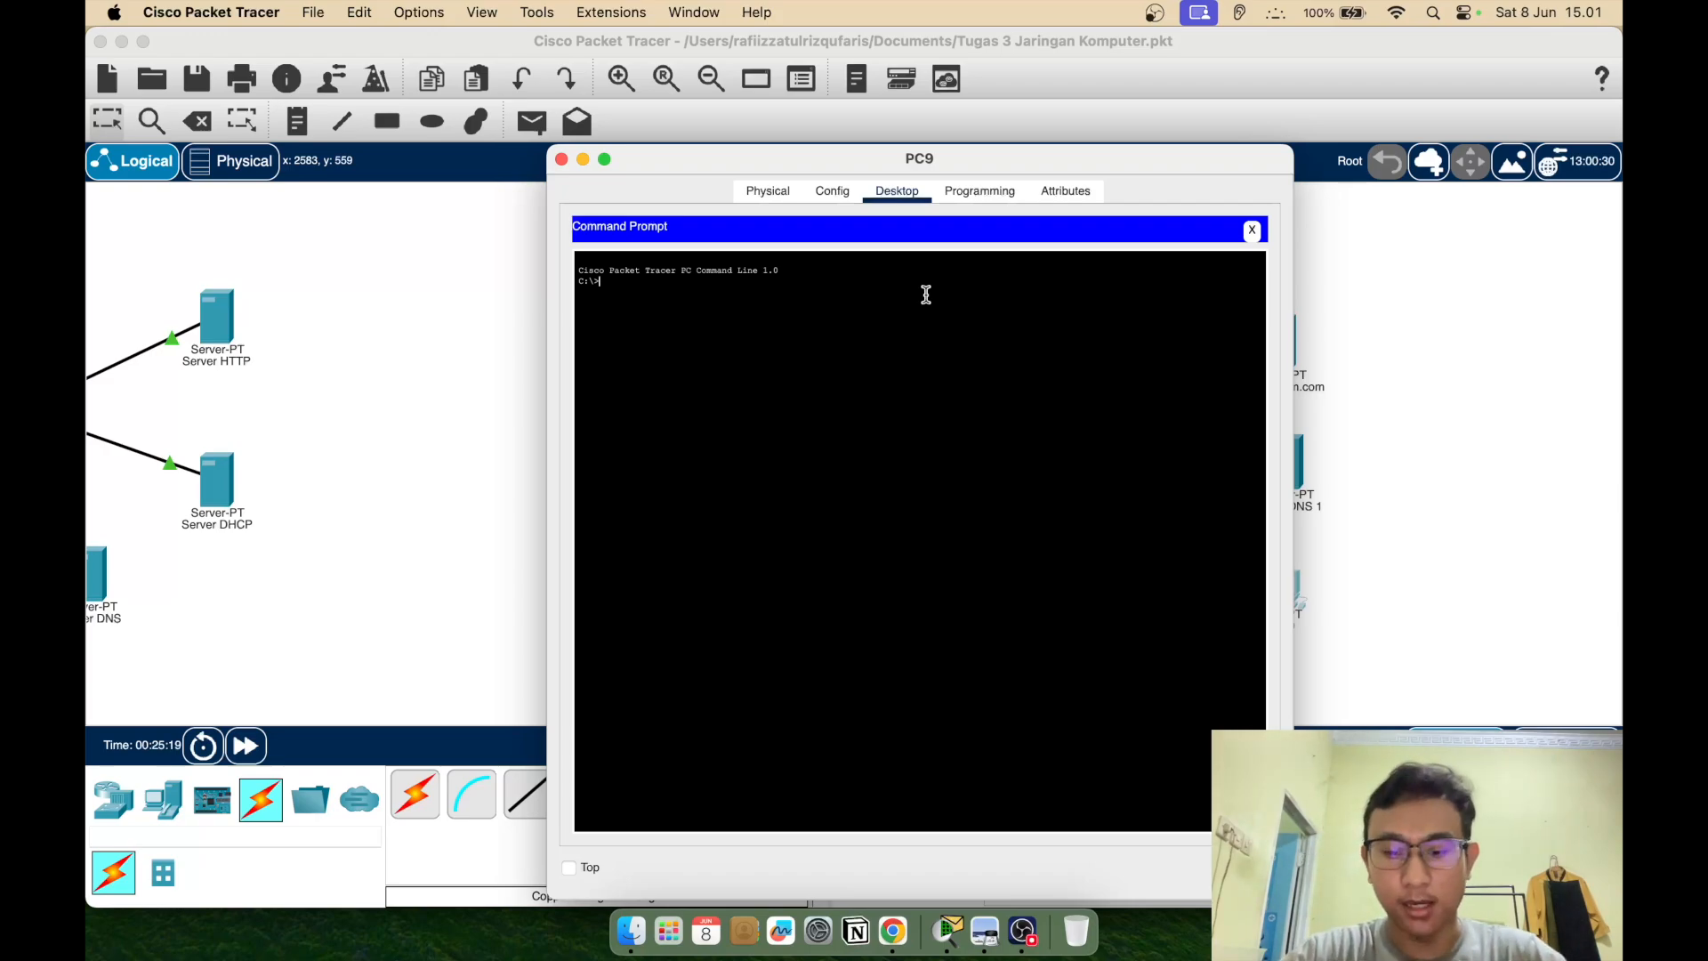
type("ping 10.0.0.1")
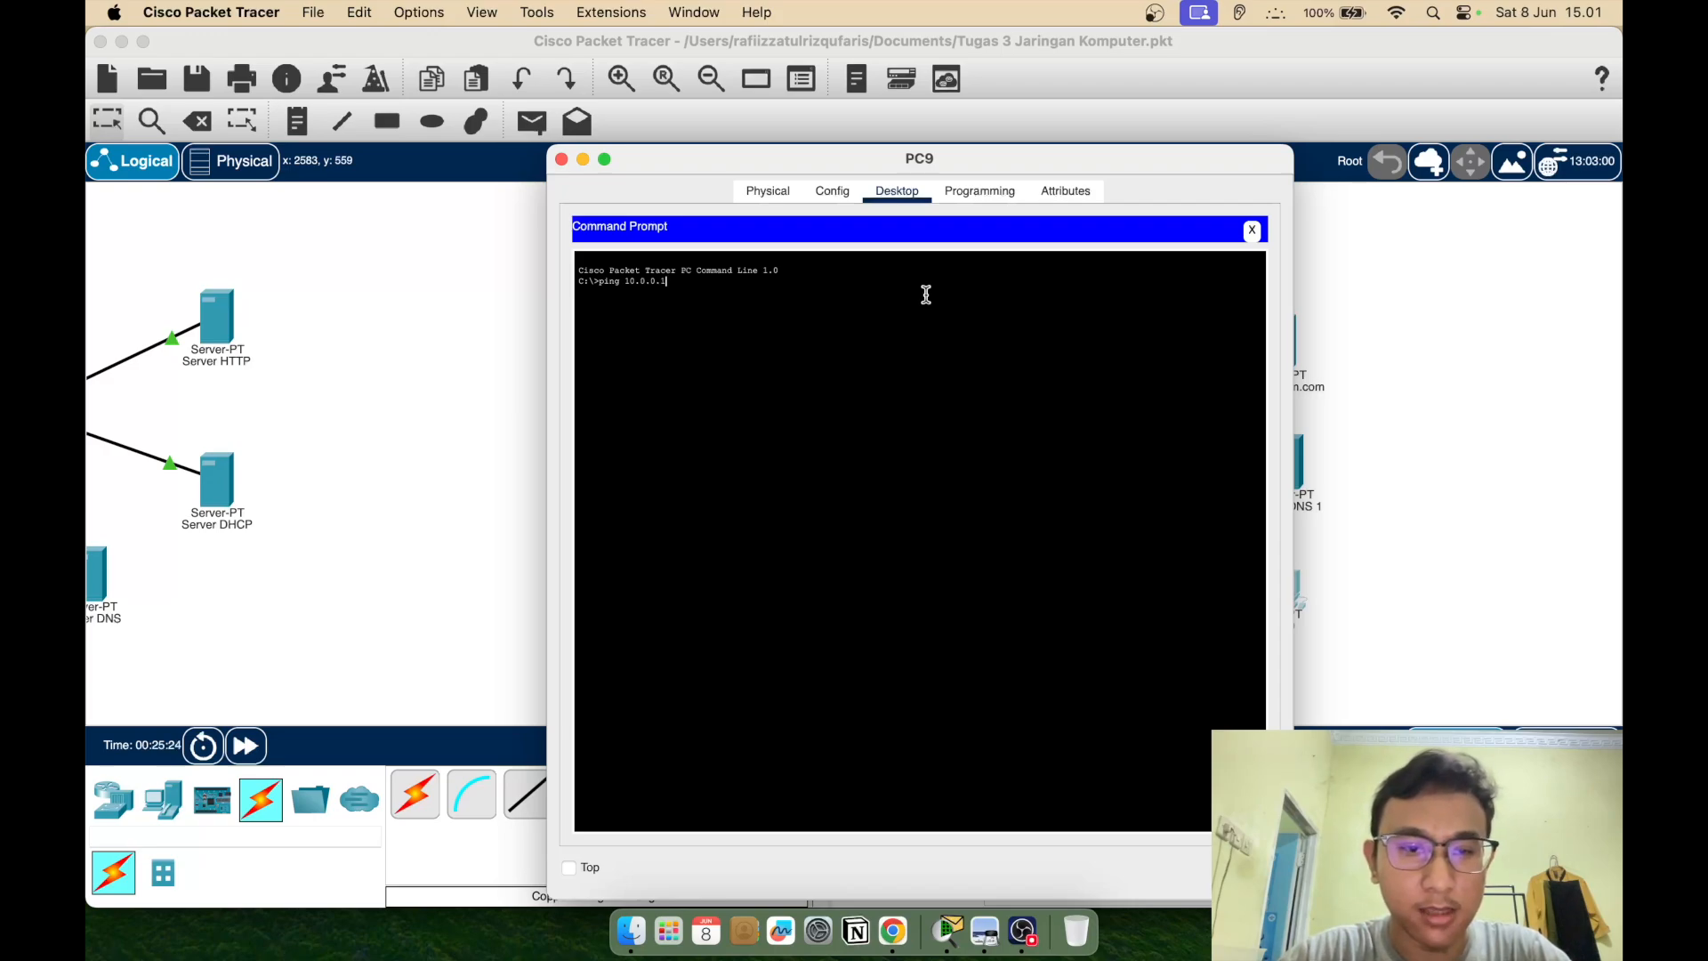
key("Return")
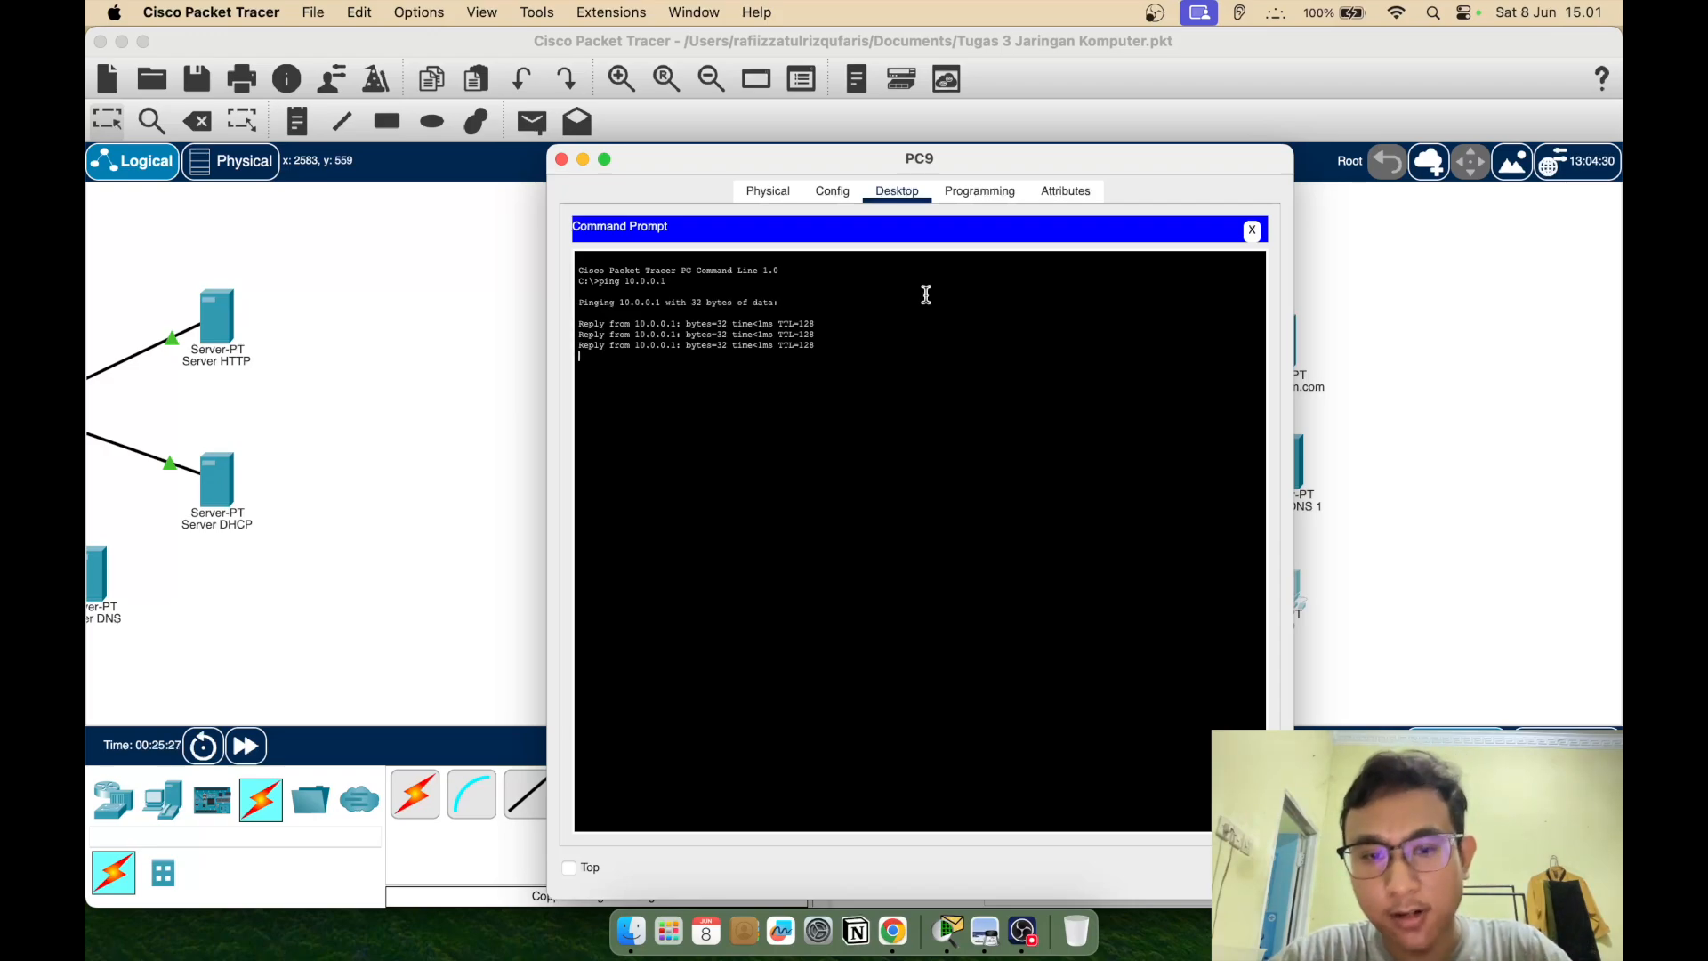
left_click(964, 192)
left_click(927, 189)
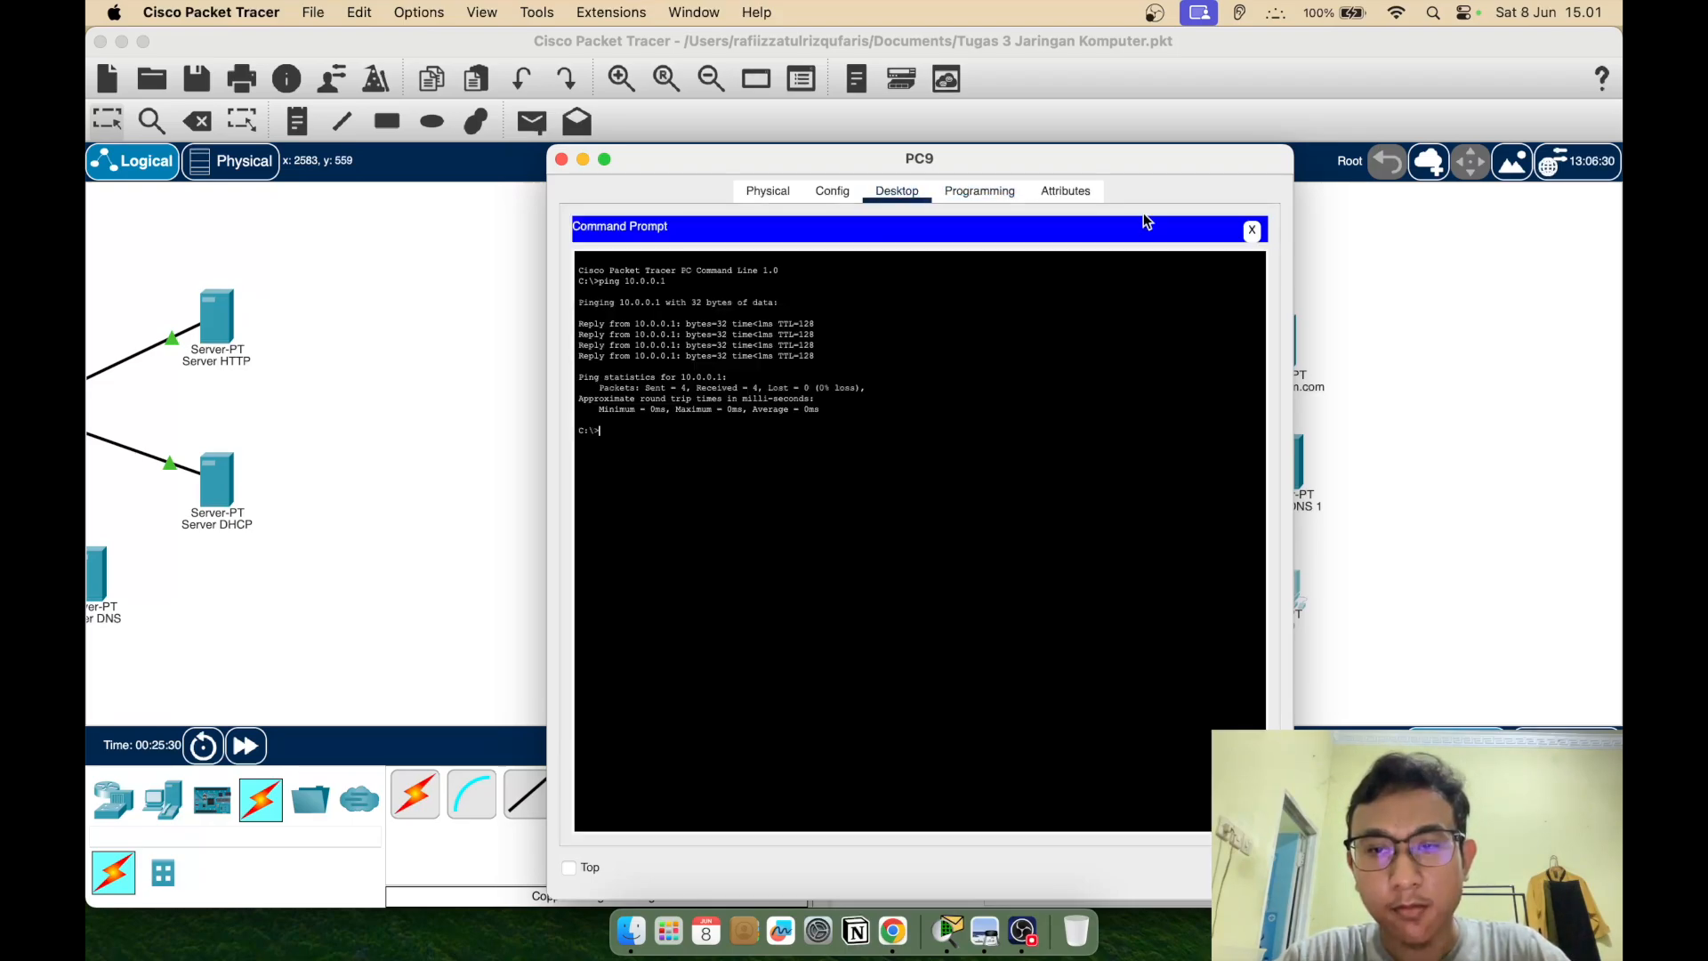
left_click(1255, 236)
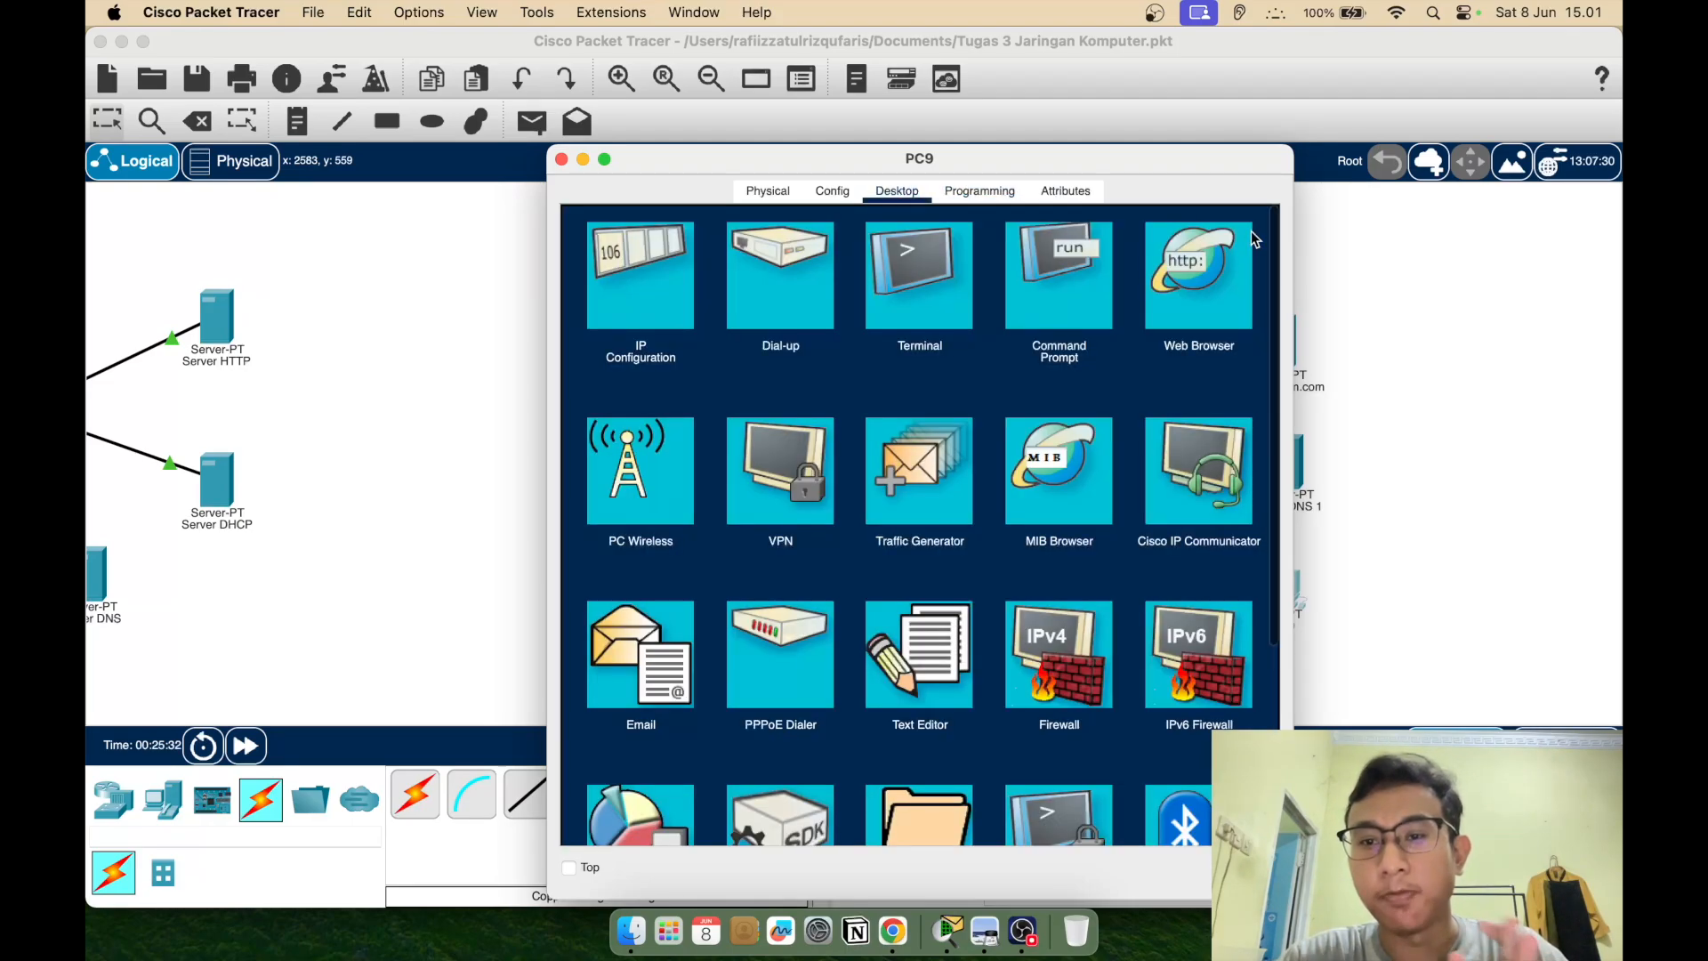
Load ilkom.com in PC9's web browser
left_click(1228, 288)
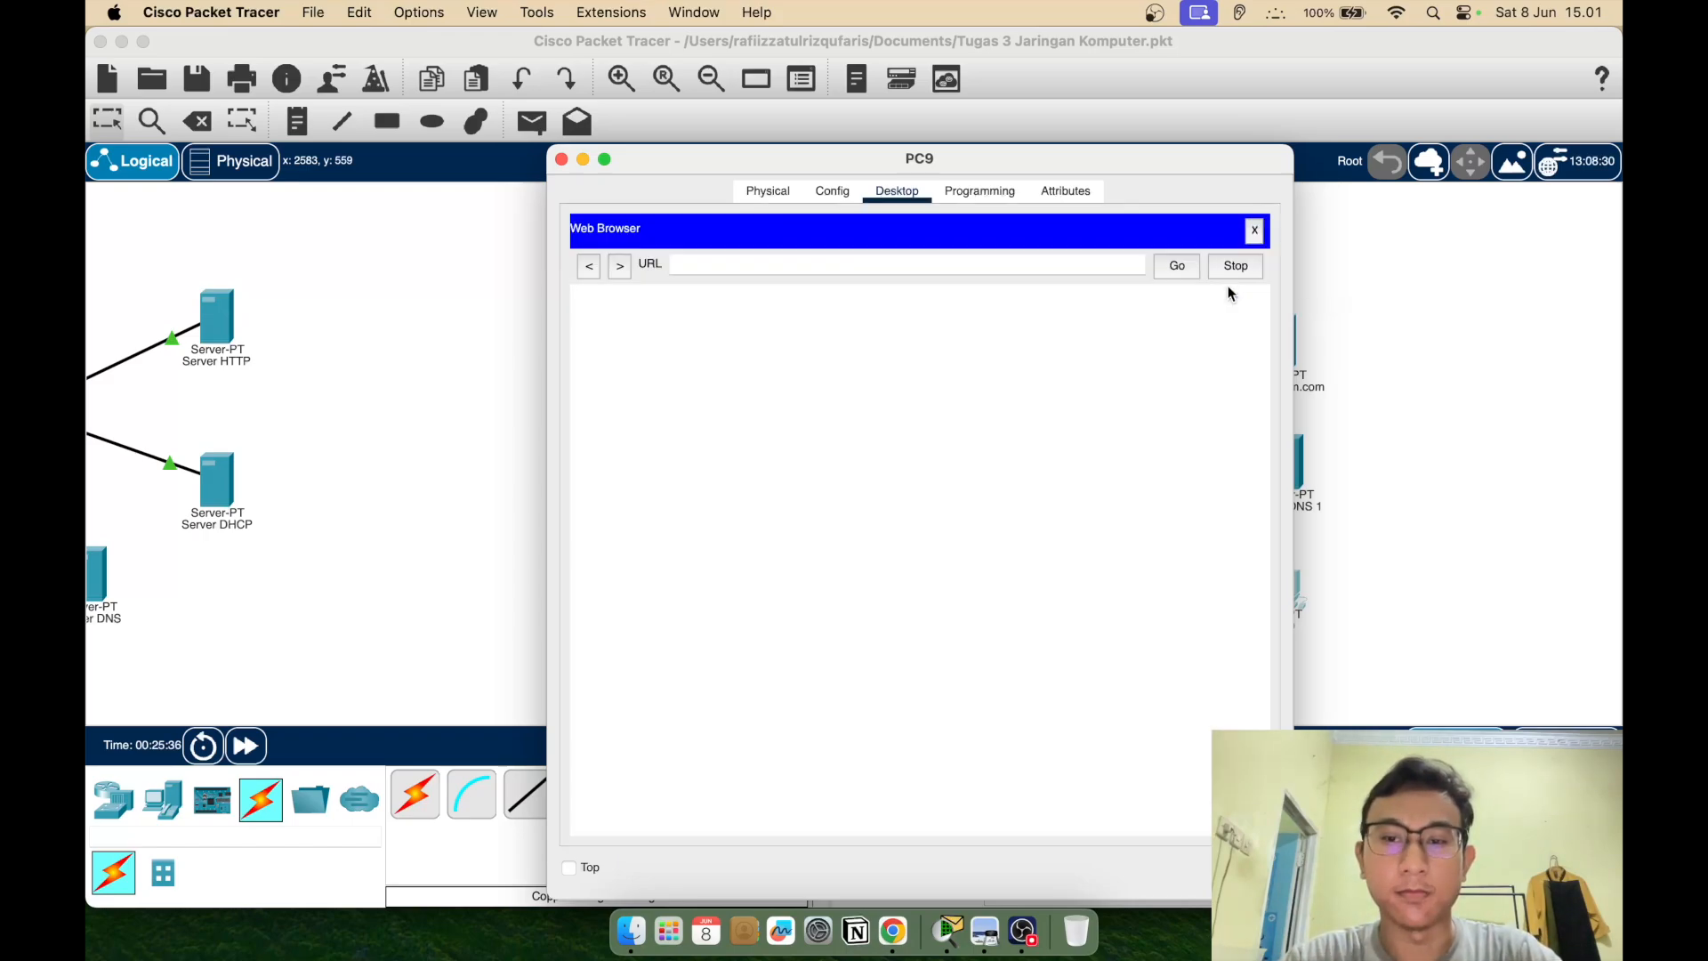
left_click(1058, 265)
type("ilkom.com")
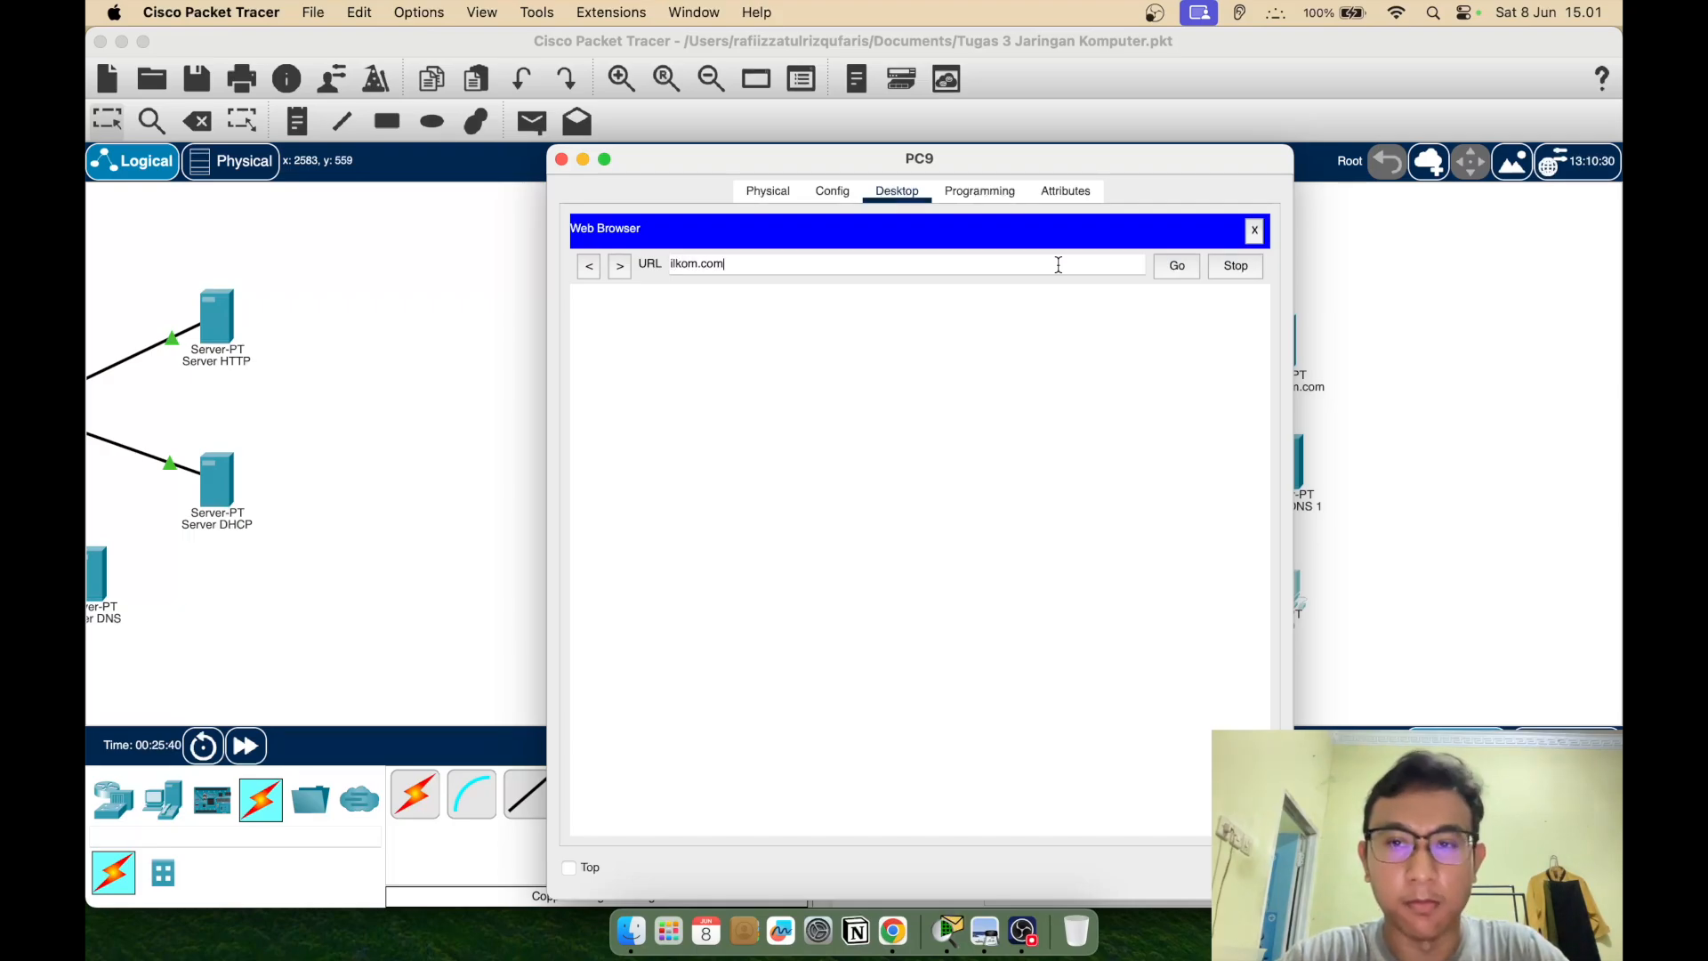
left_click(1177, 266)
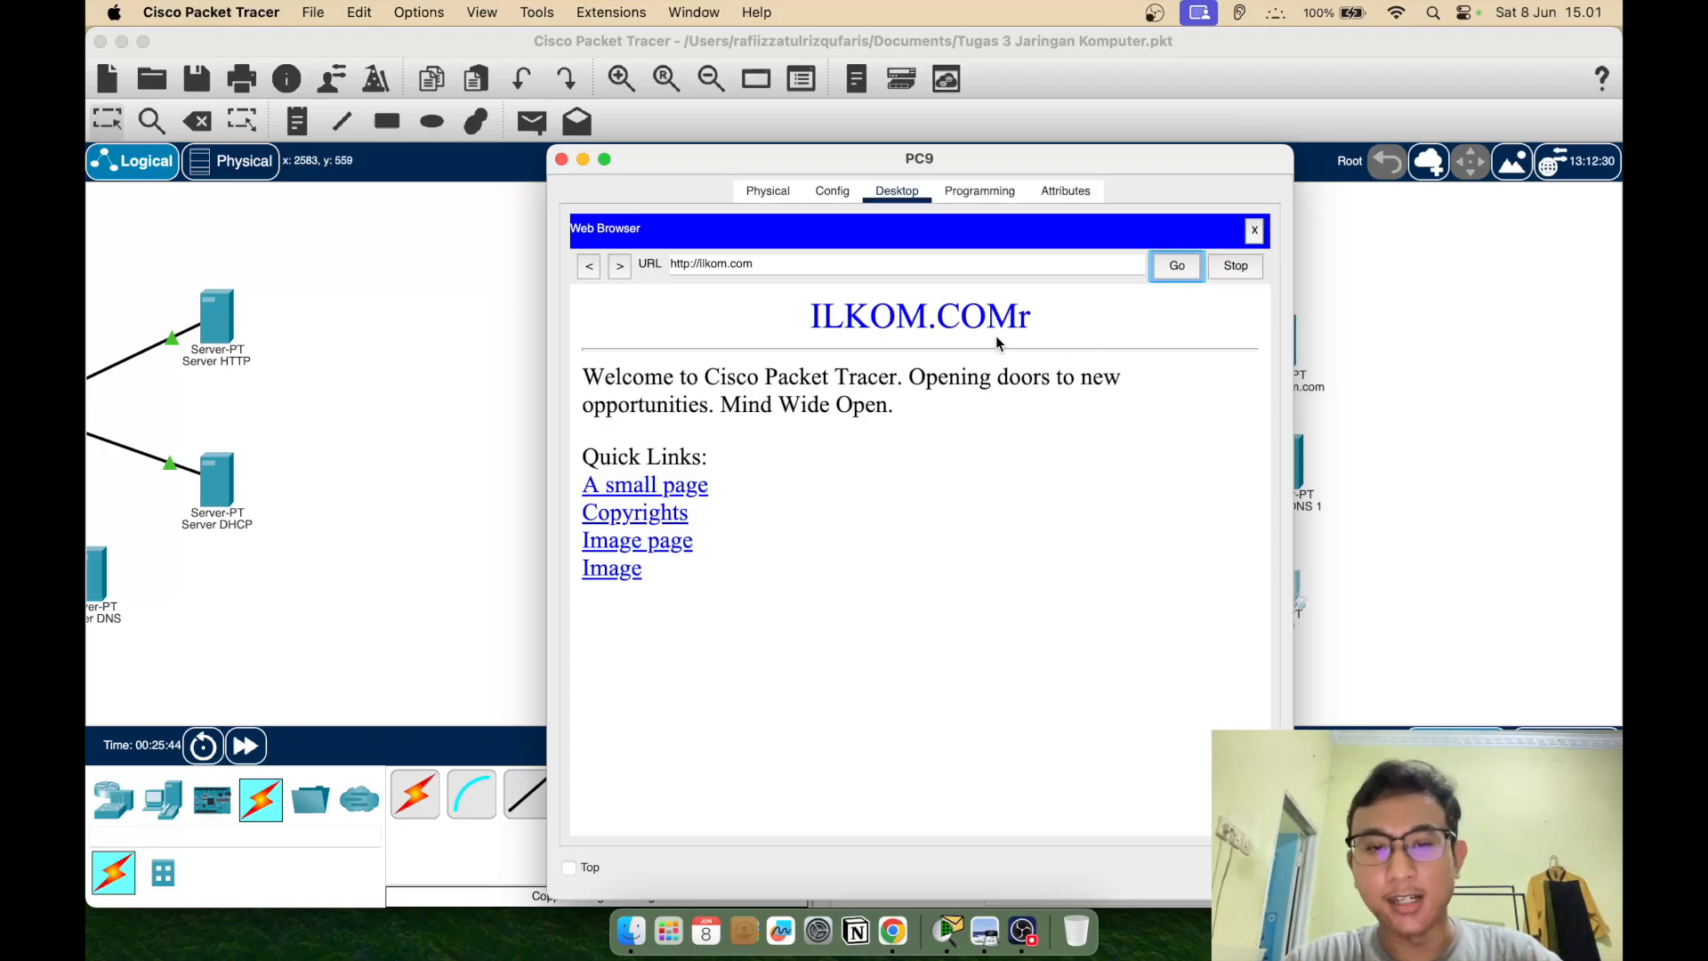
Load pendilkom.com in PC9's web browser, then clear the address and close the browser
left_click(910, 266)
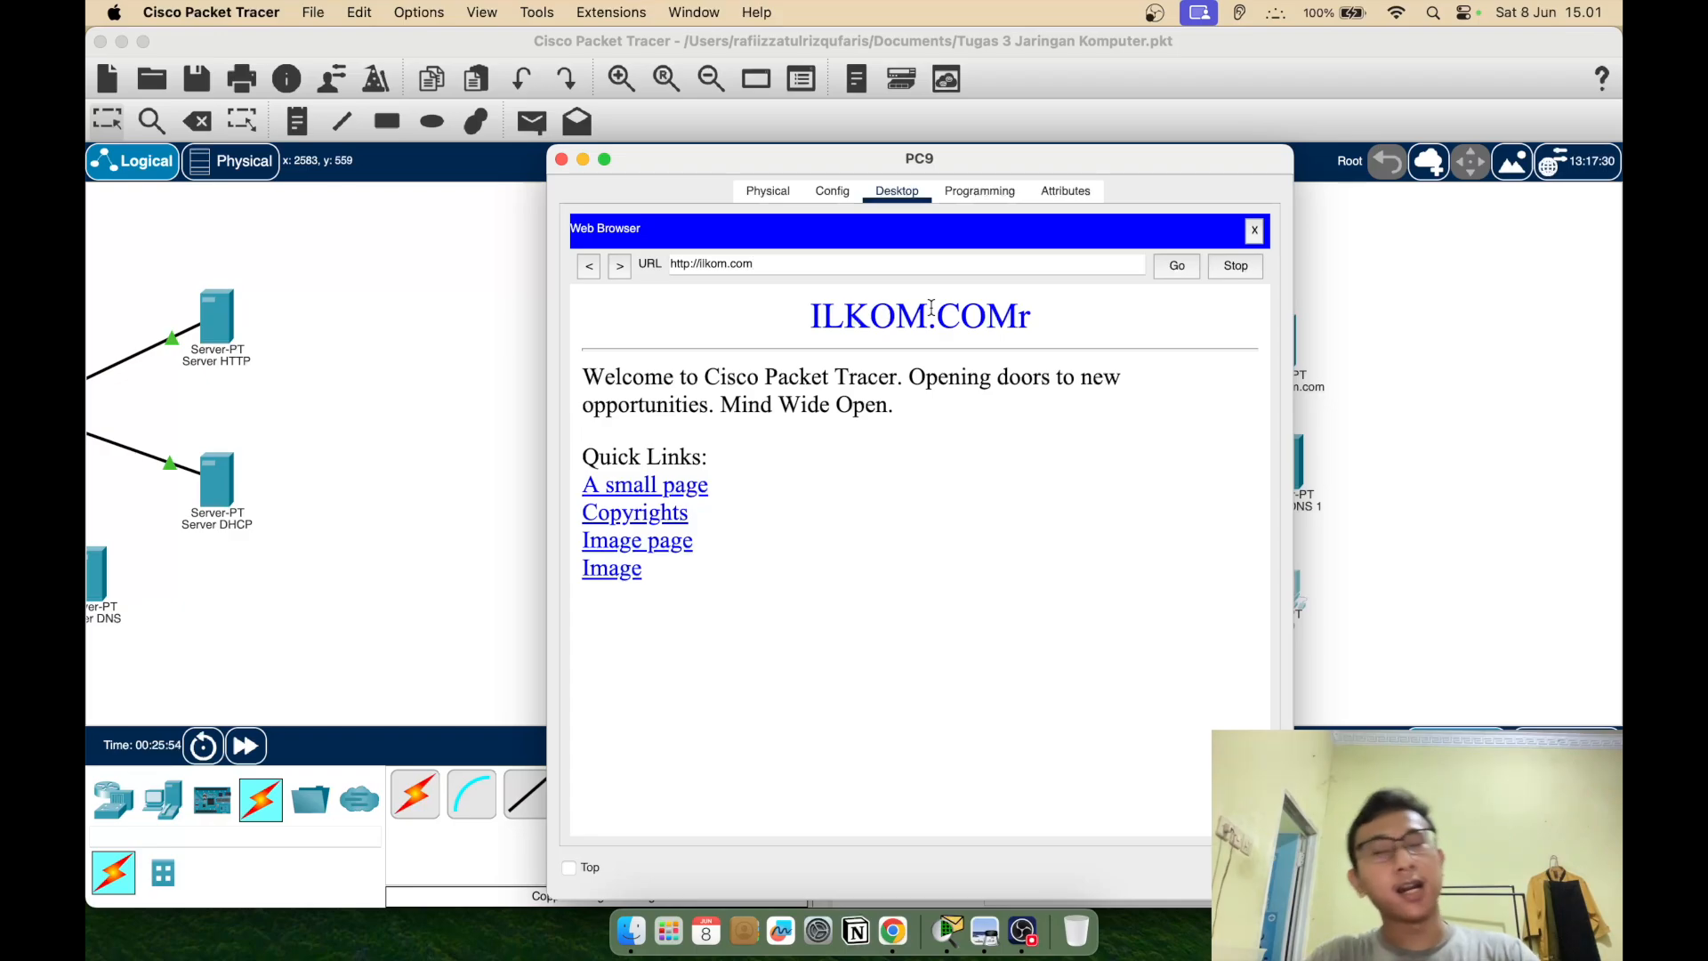
key("super+a")
type("pendilkom.com")
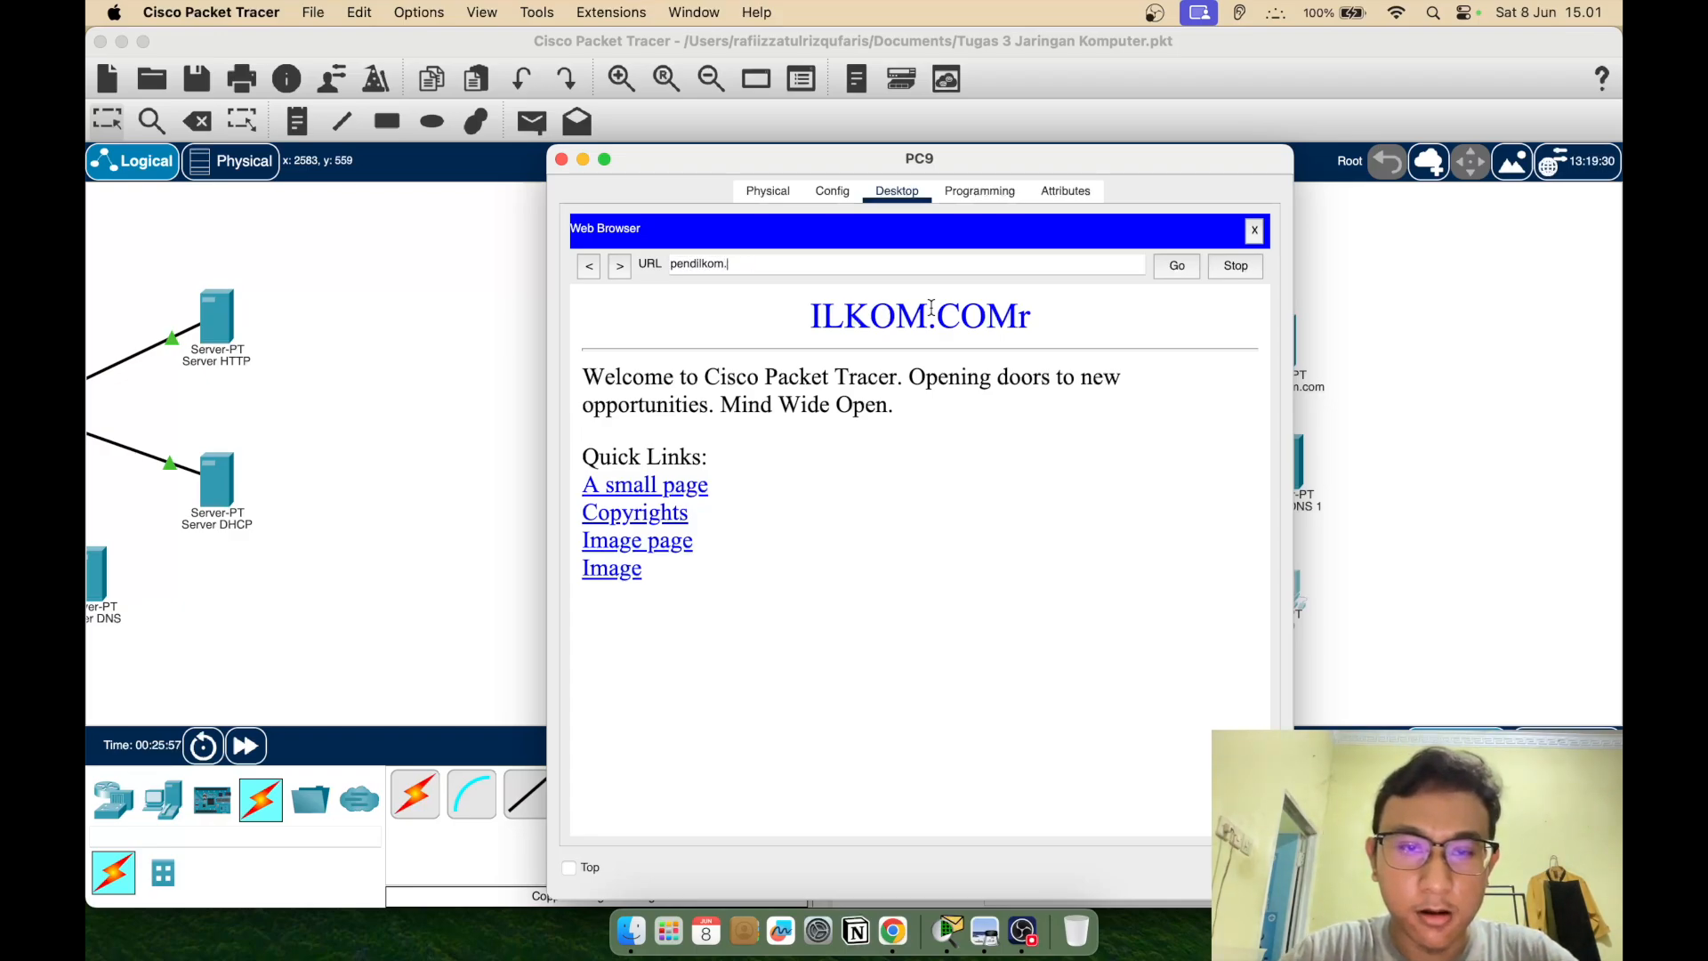
key("Return")
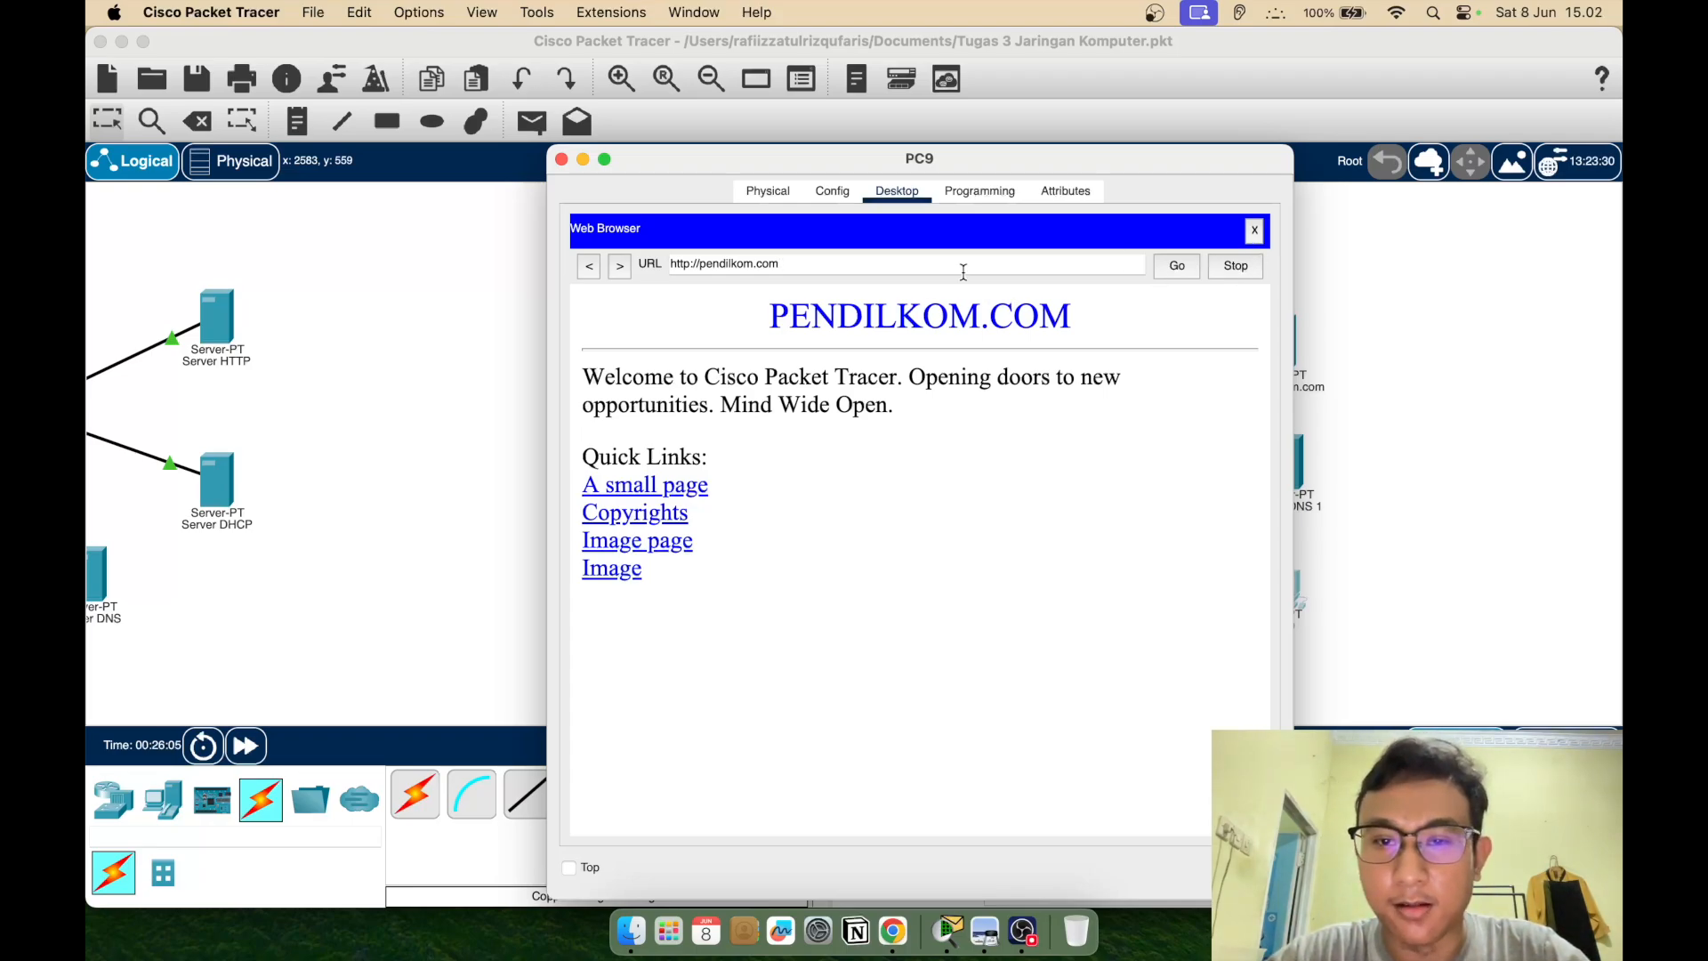
key("super+a")
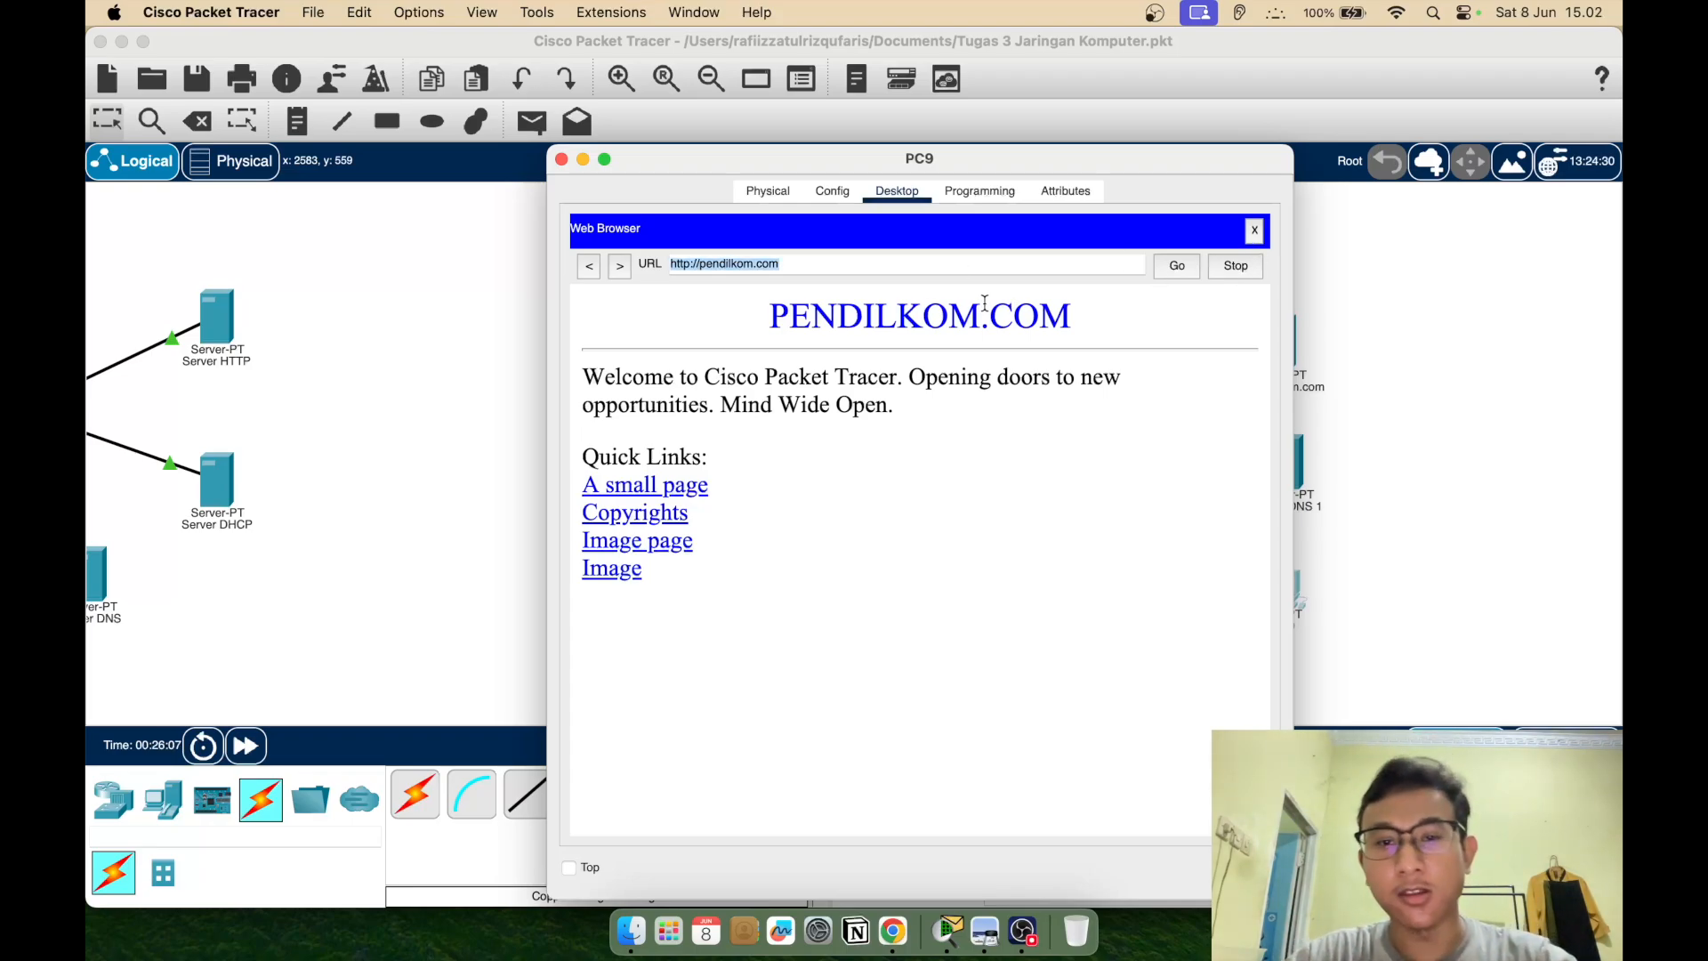
key("BackSpace")
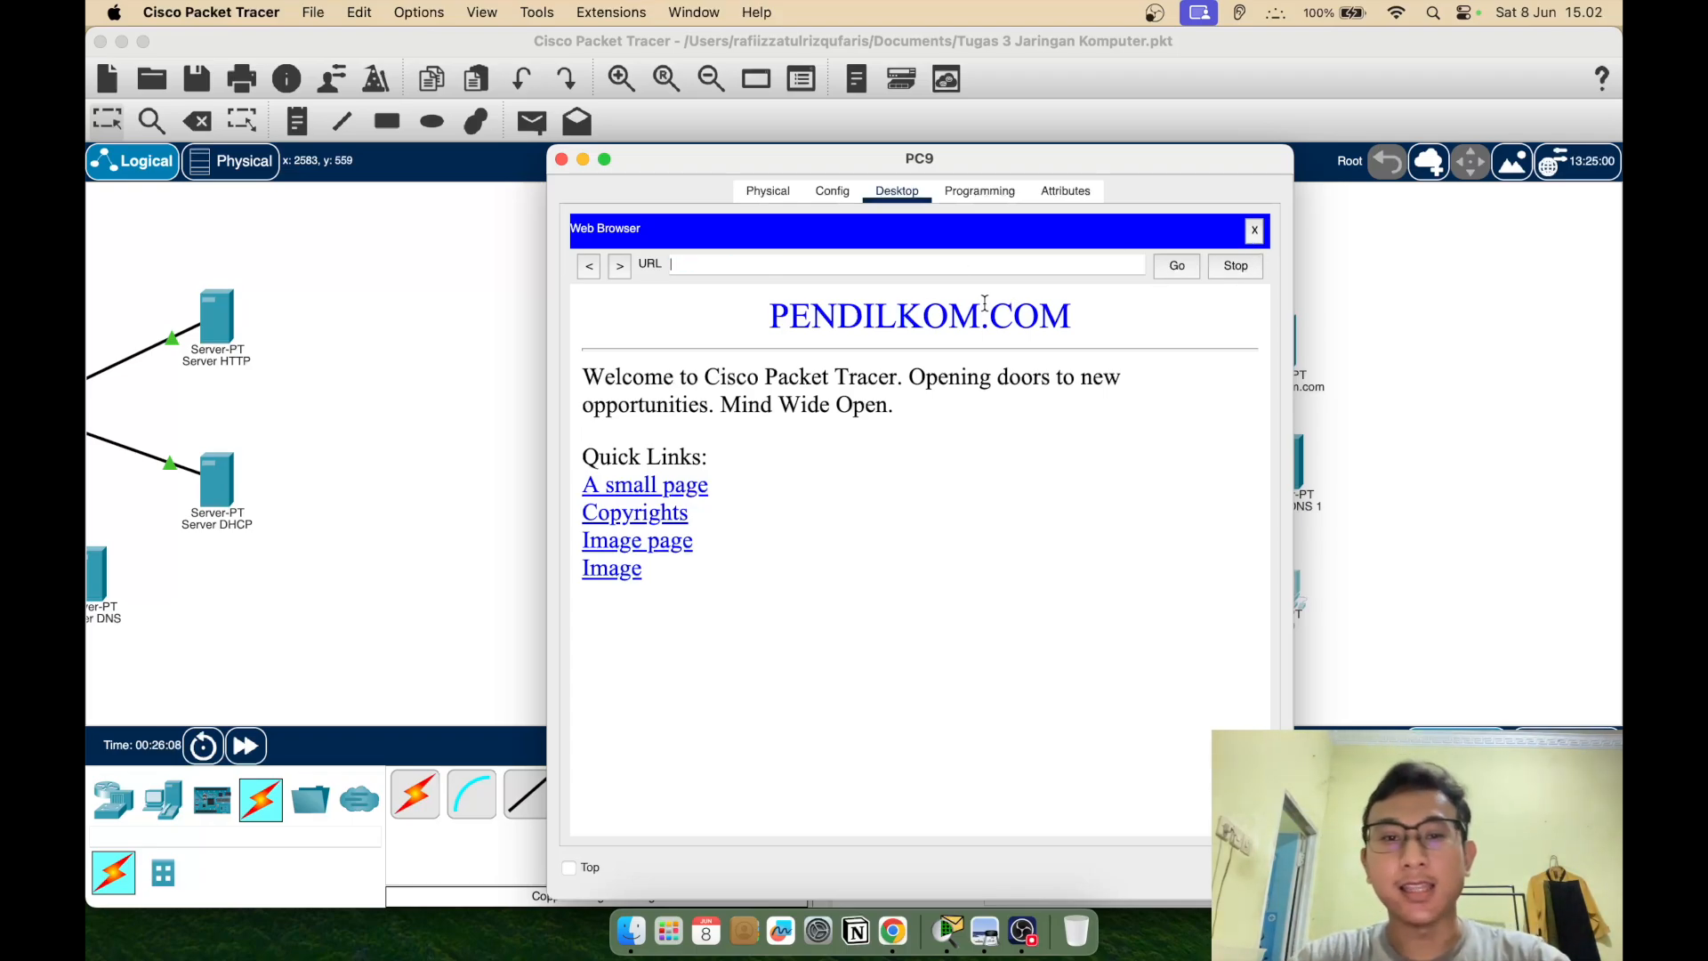
left_click(825, 194)
left_click(890, 191)
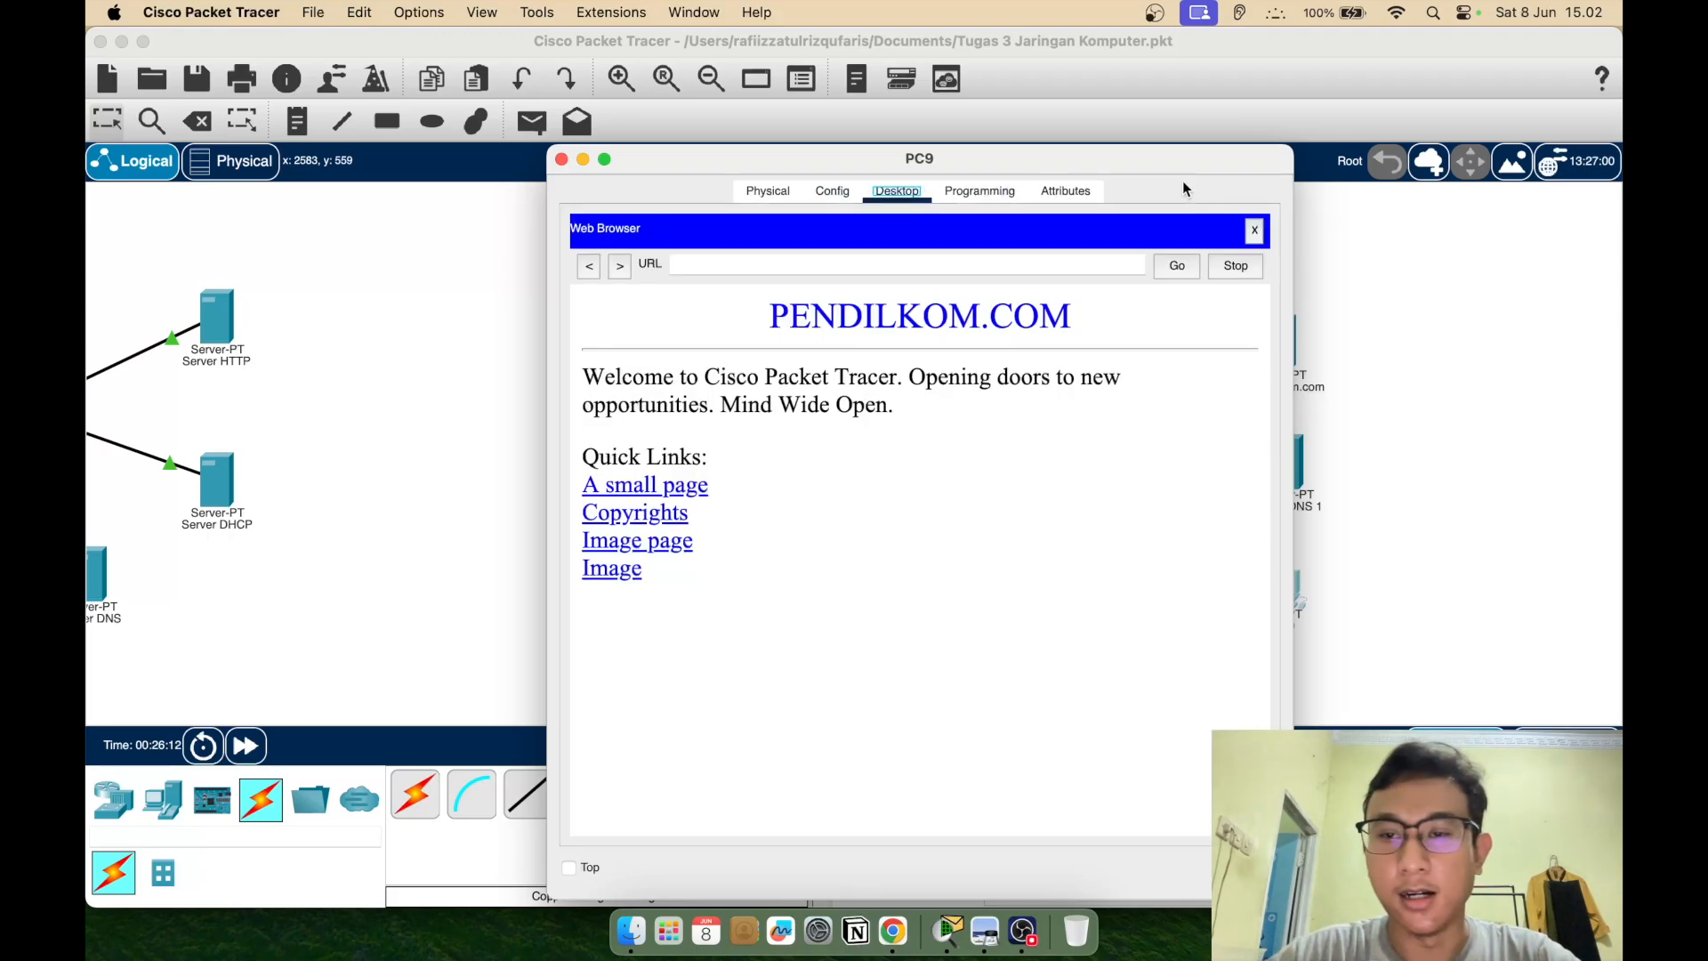
left_click(1254, 229)
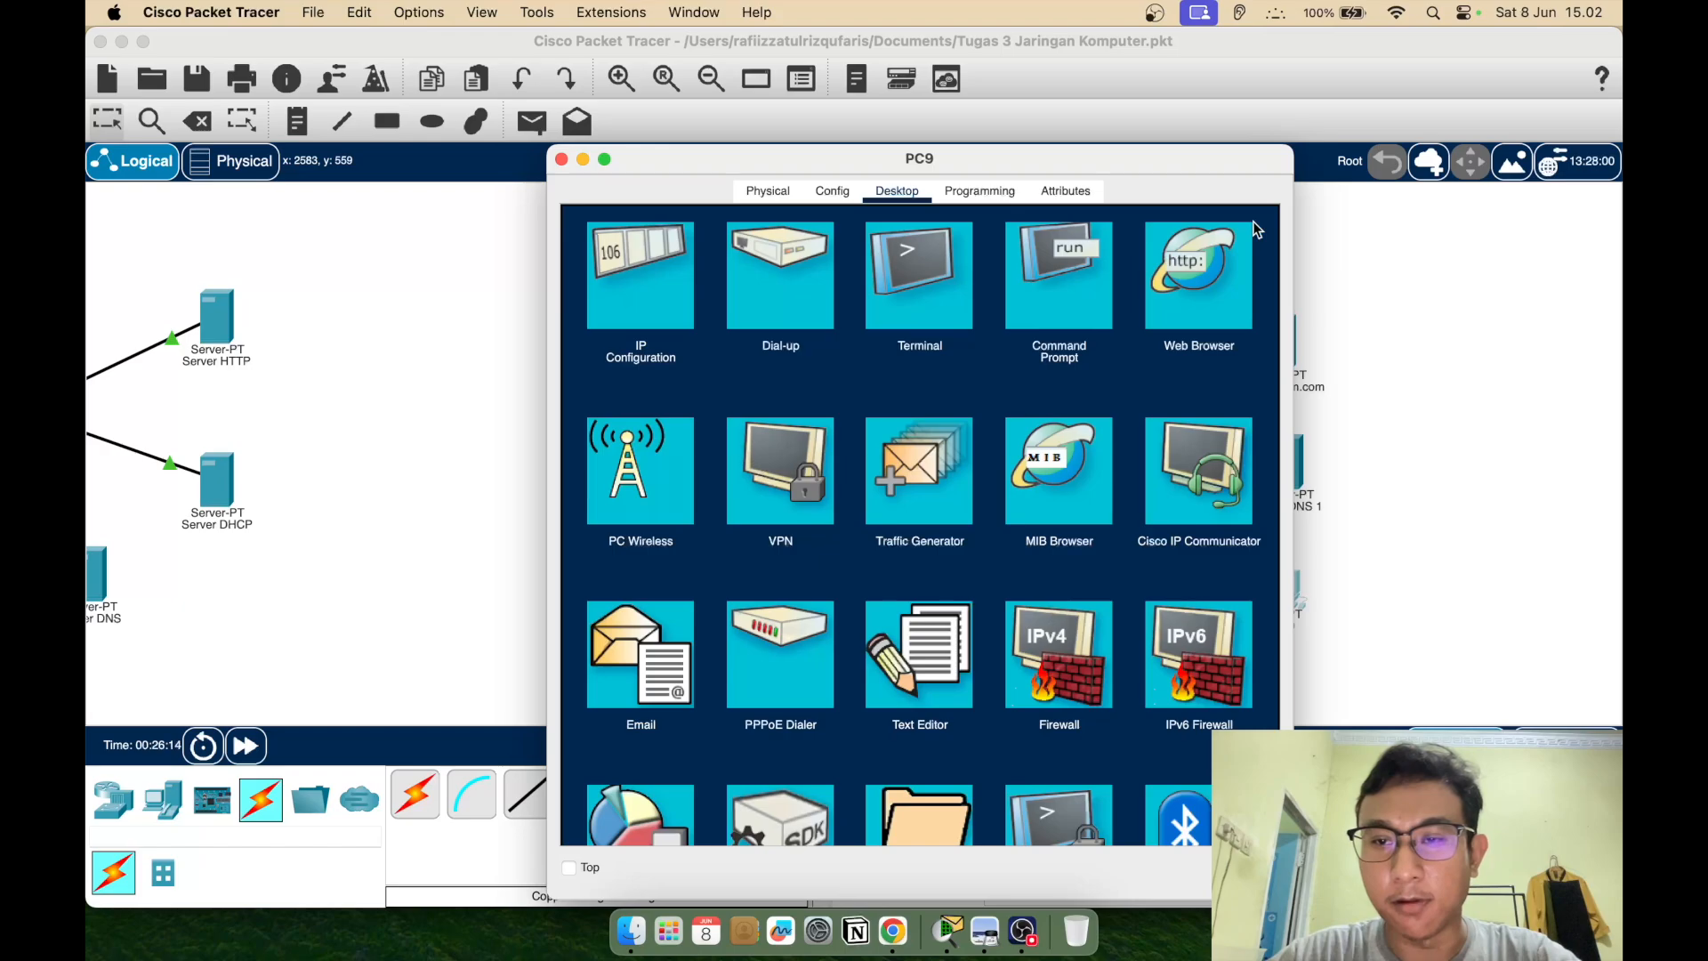
Ping 192.168.1.2 from PC9's command prompt, then close PC9's configuration
left_click(1044, 274)
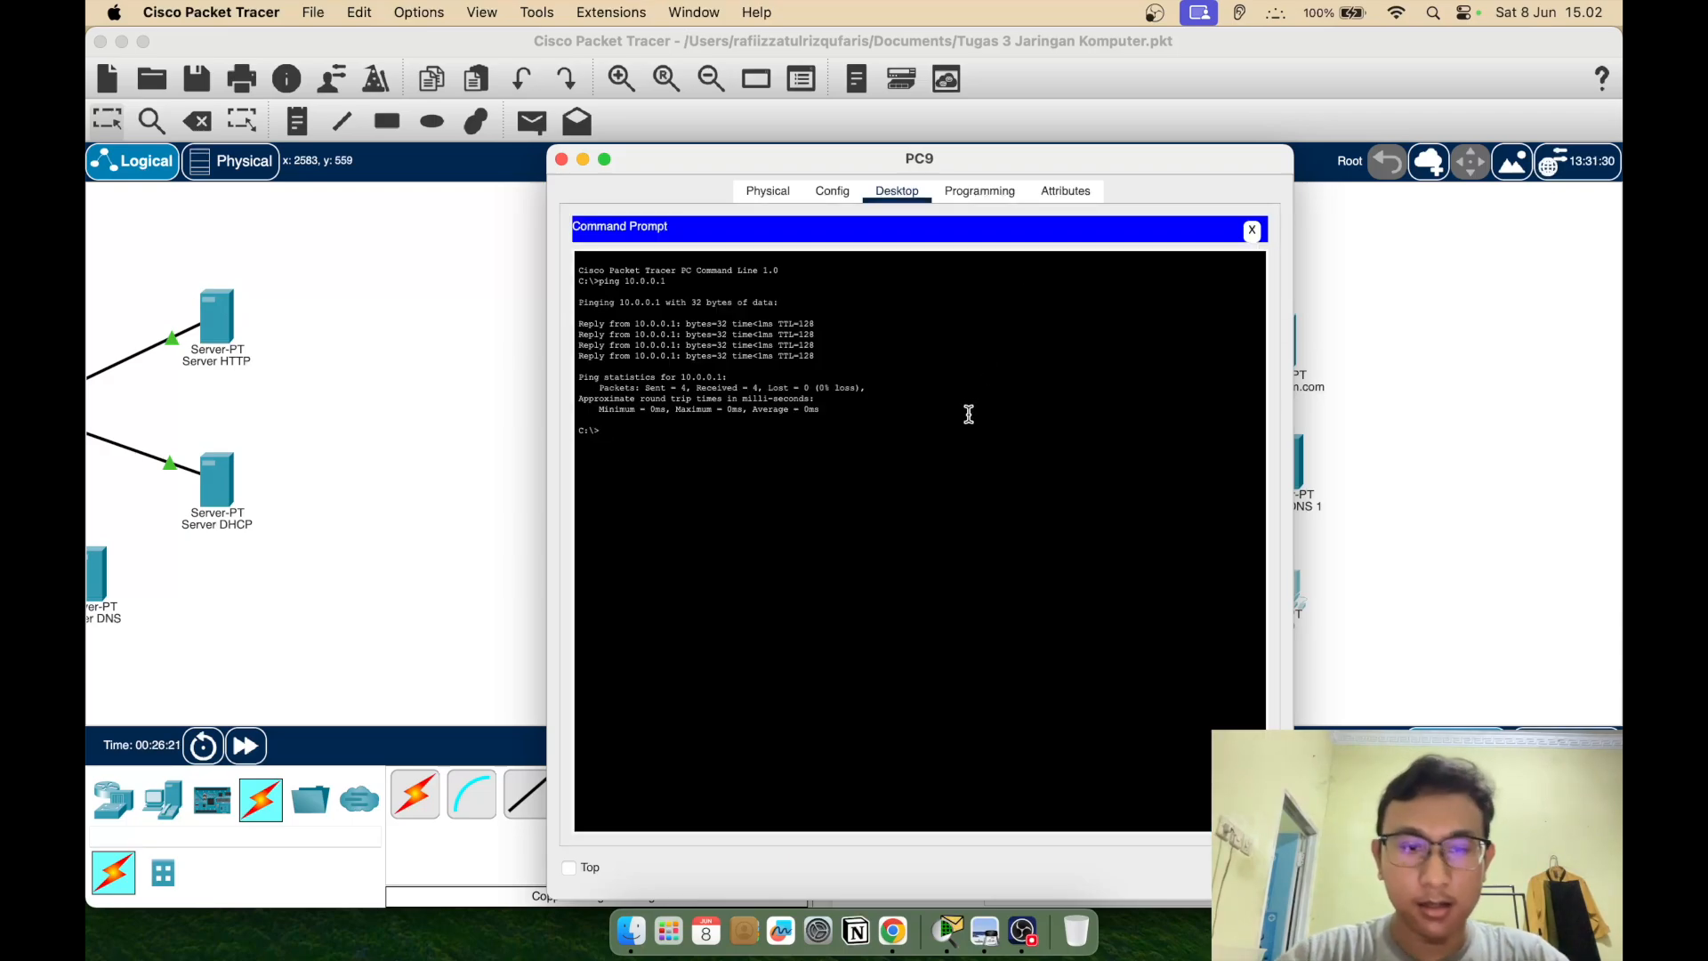
type("1")
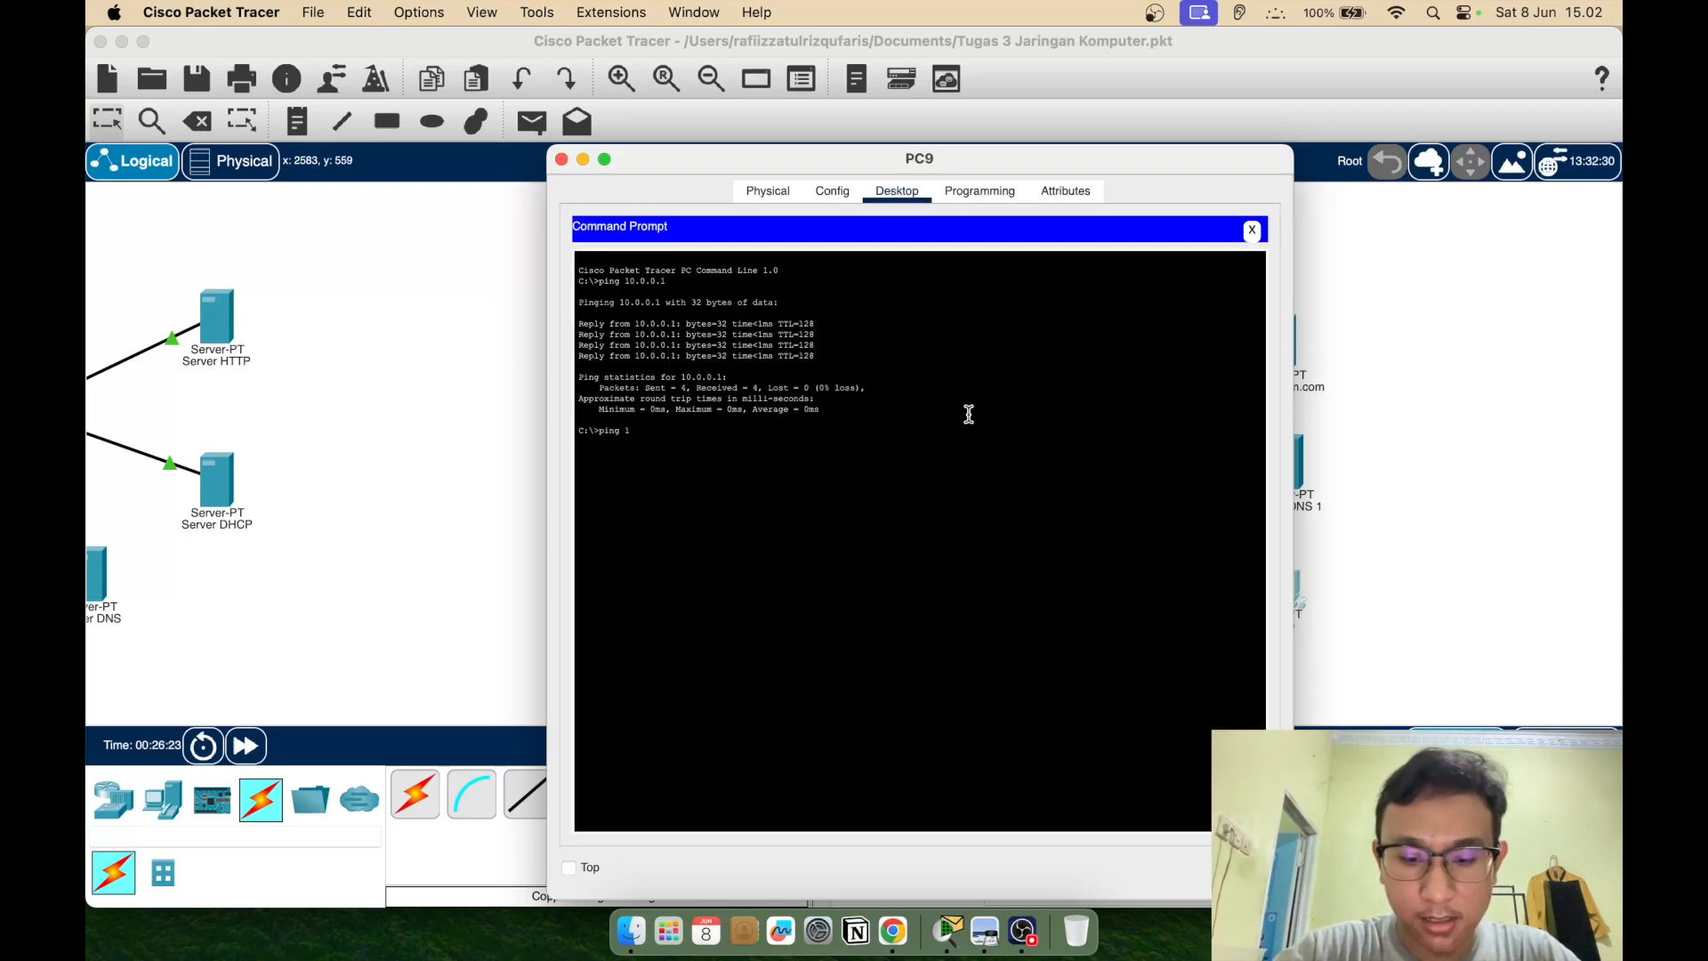
type("92.1")
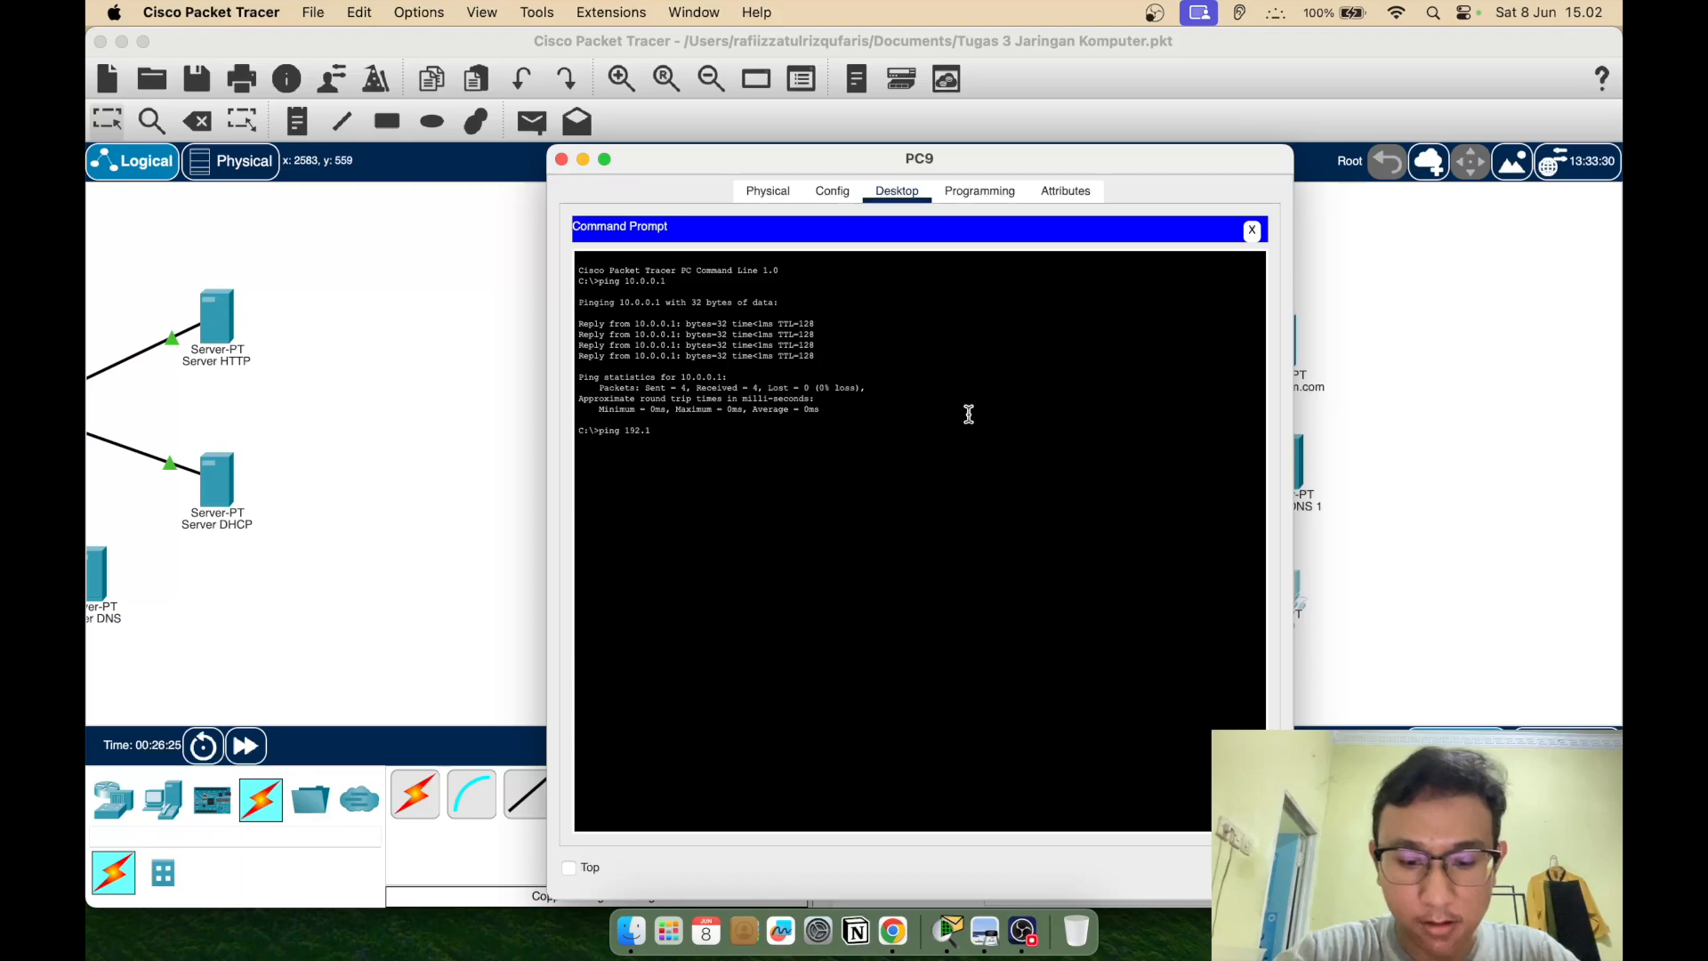
type("68.1.2")
key("Return")
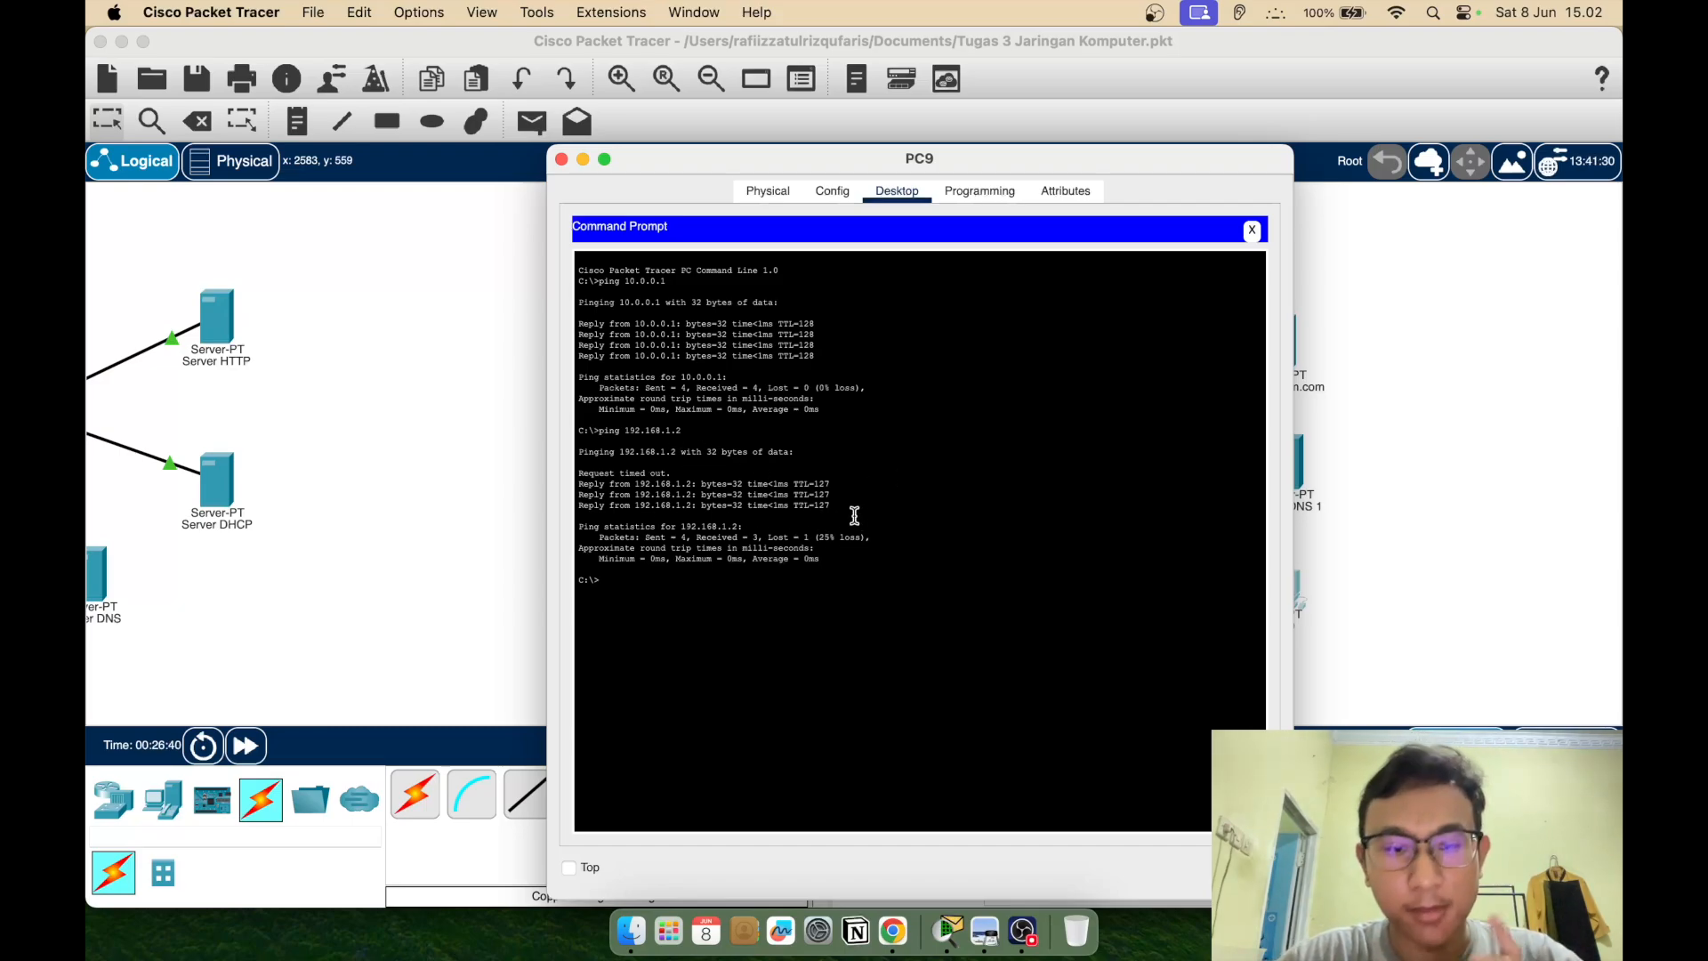
left_click(1251, 231)
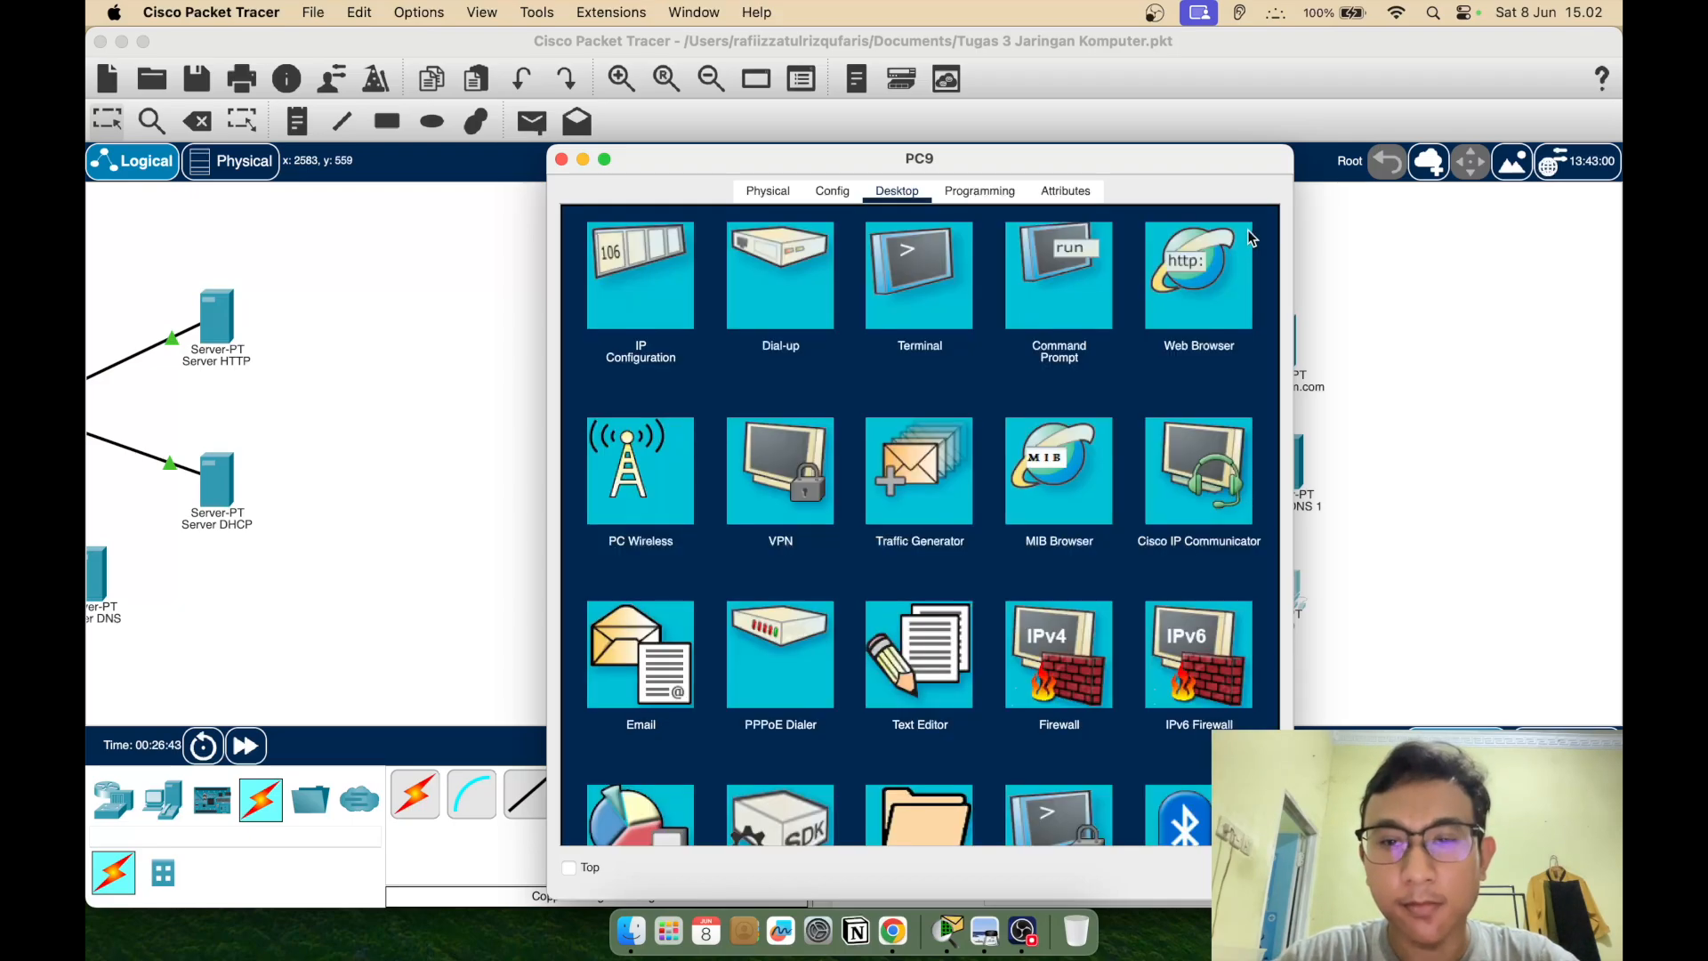
left_click(560, 160)
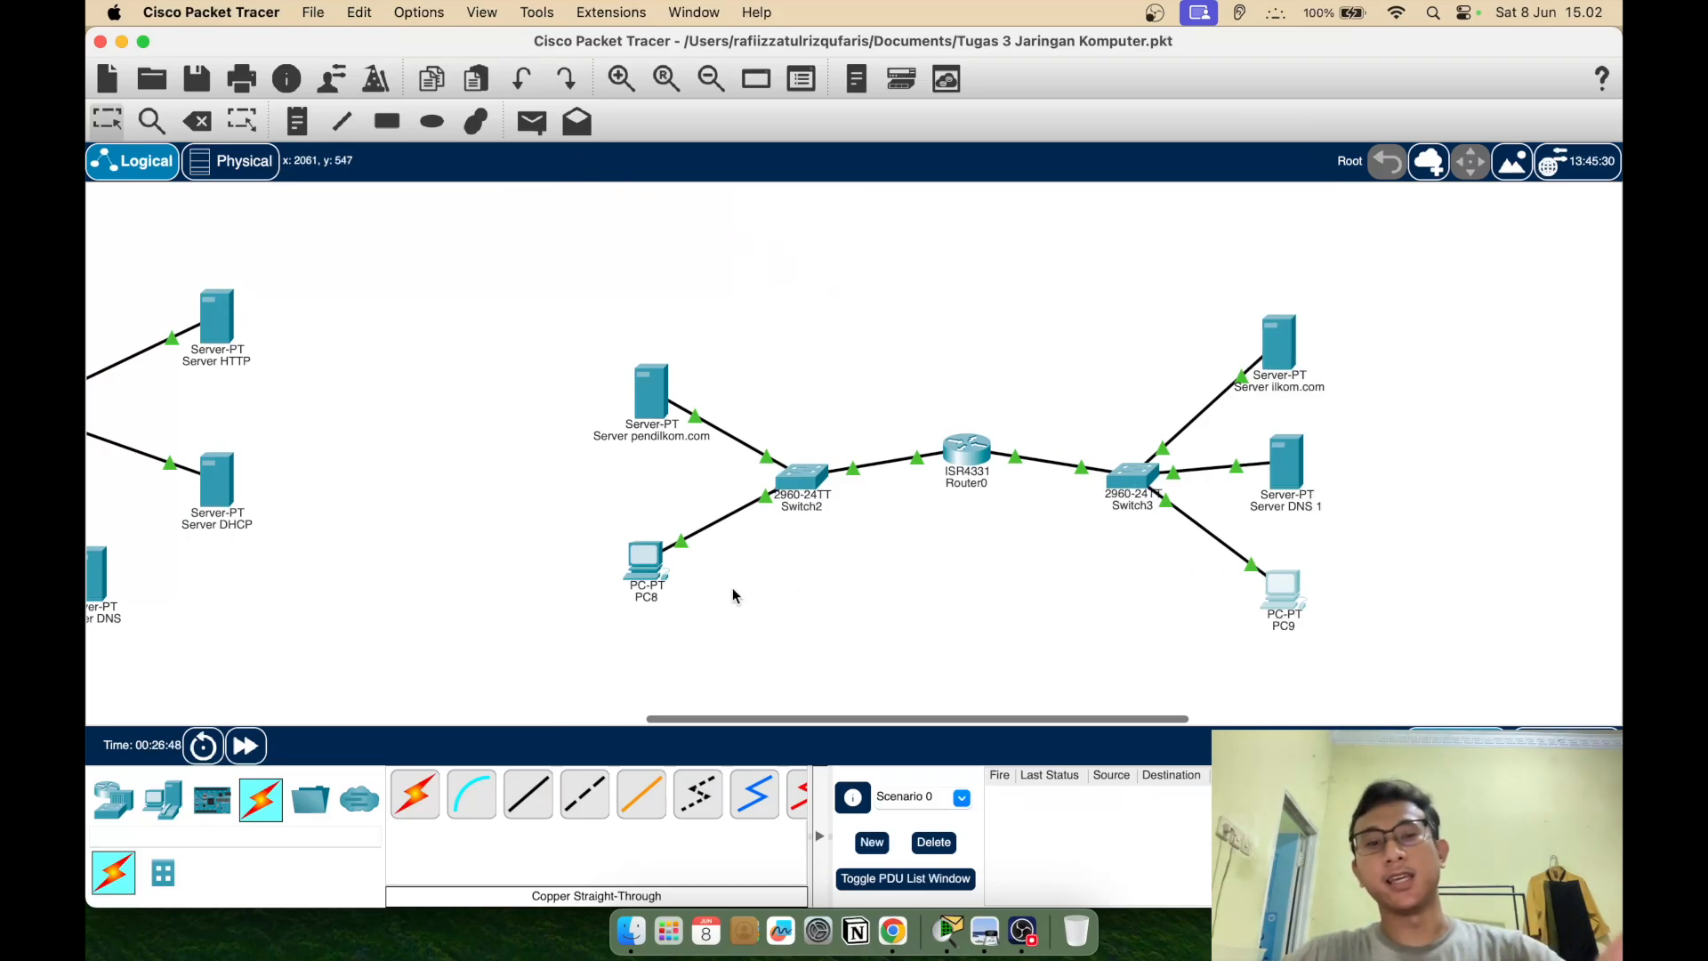
Set PC8's DNS server to 10.0.0.2 in its IP configuration and close the configuration
left_click(653, 564)
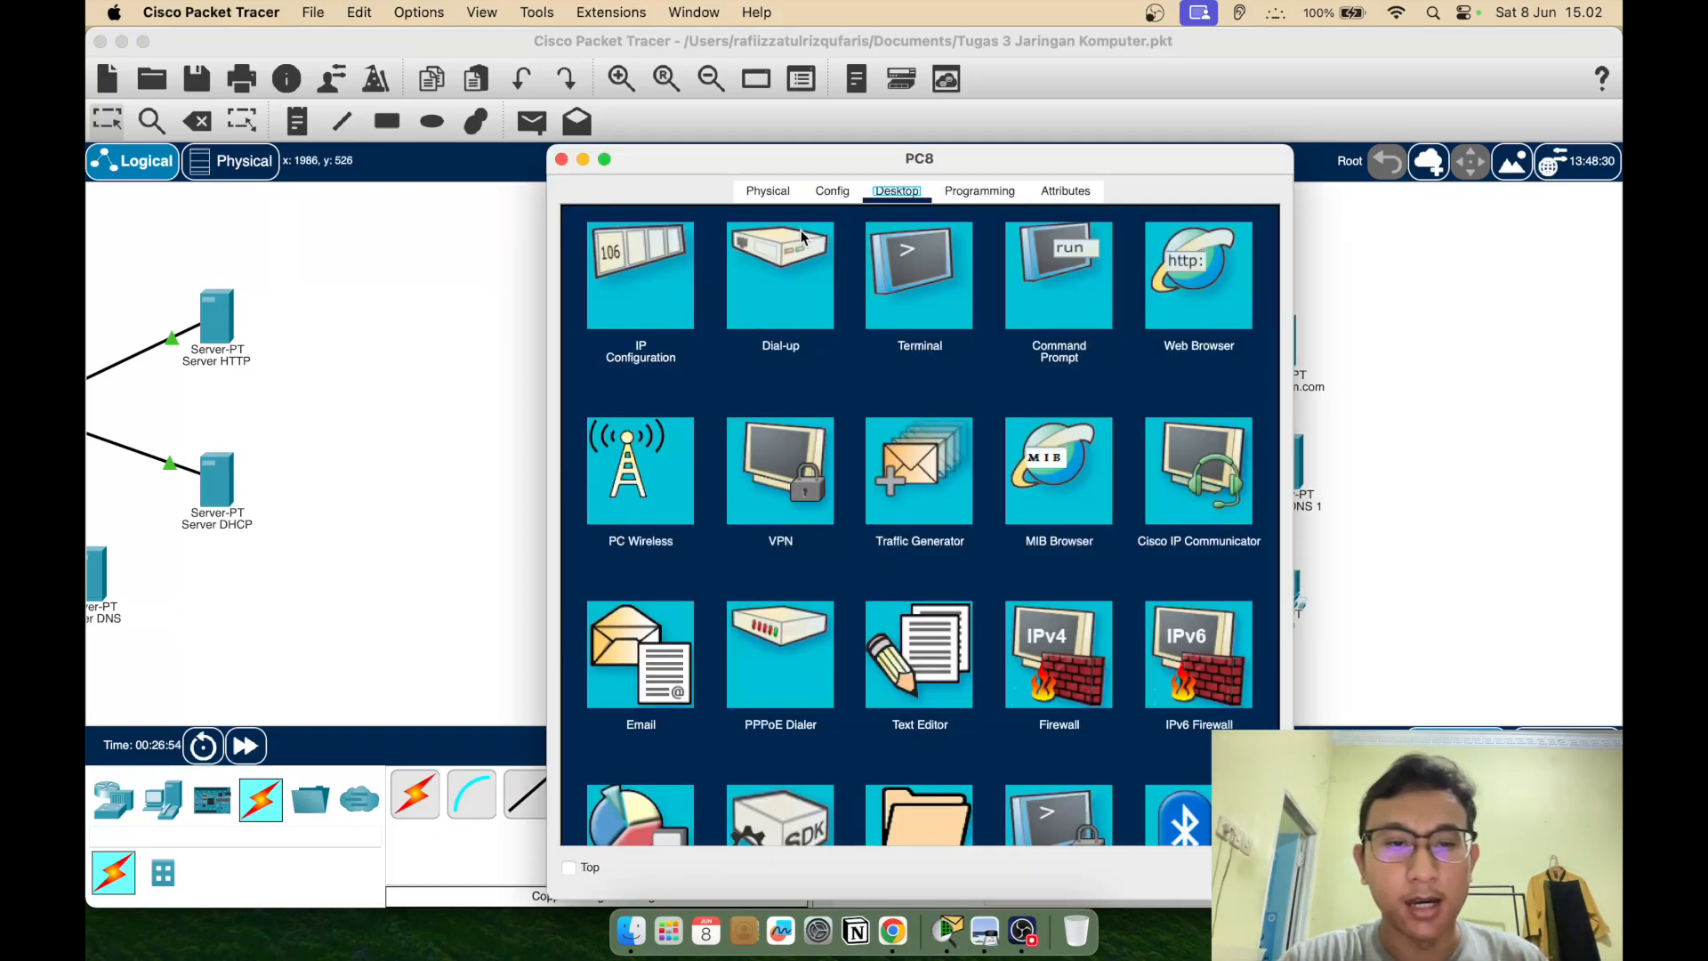
left_click(664, 276)
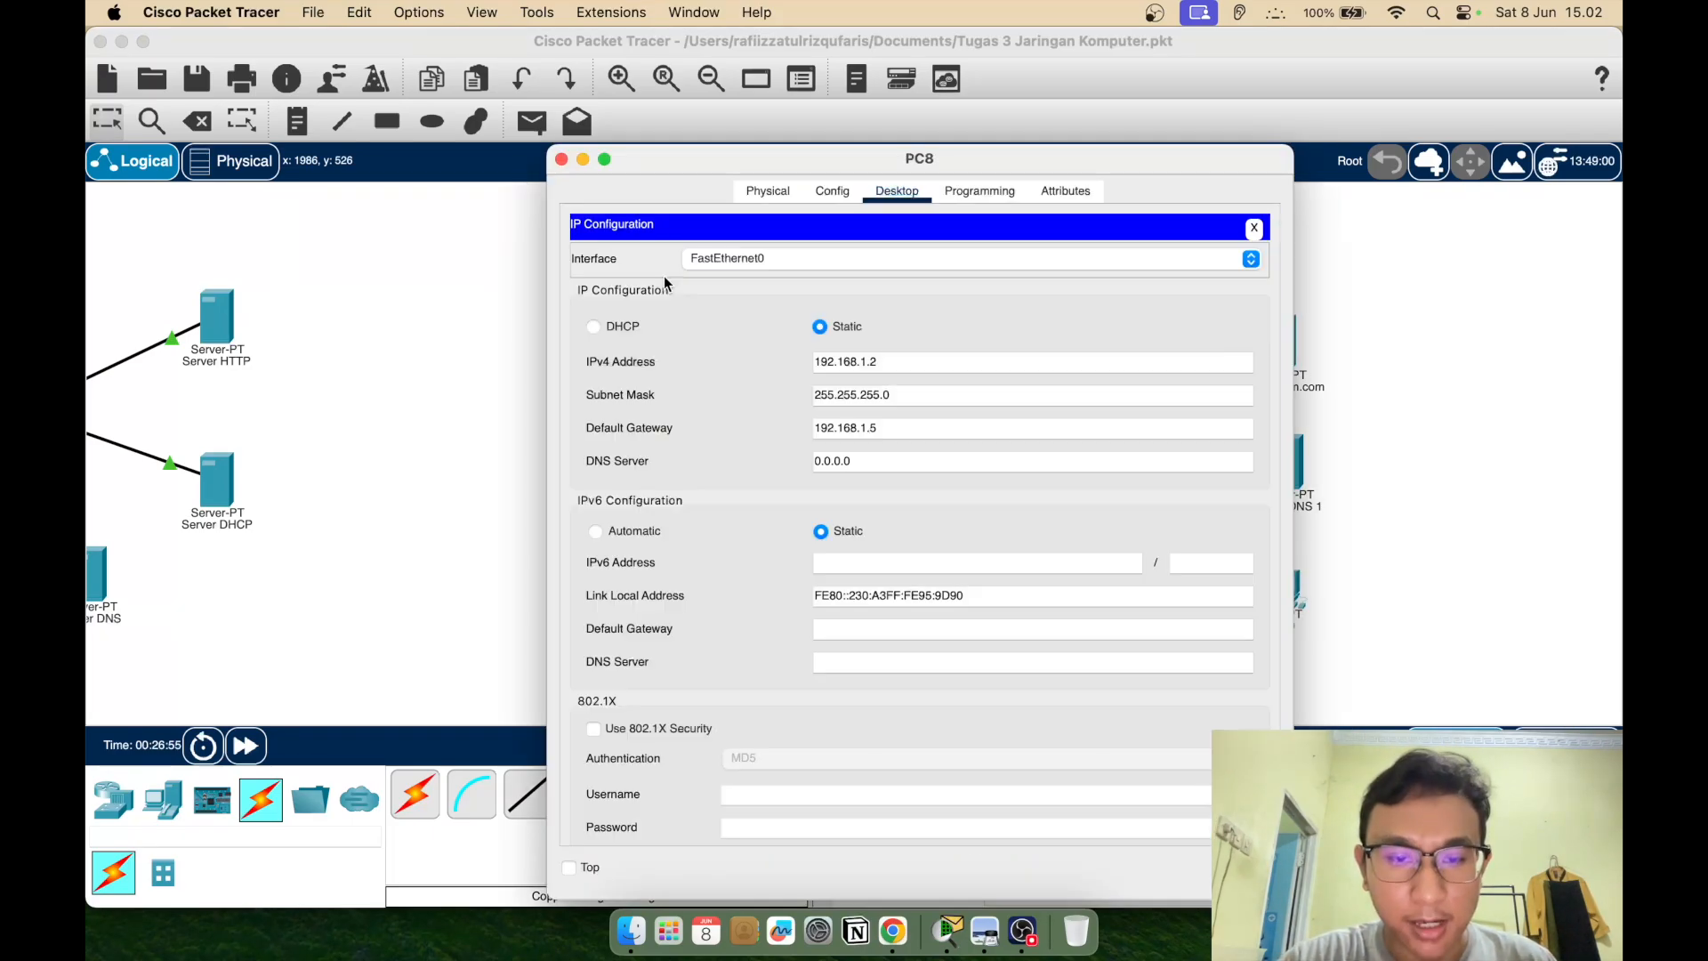
left_click(889, 461)
key("super+a")
key("BackSpace")
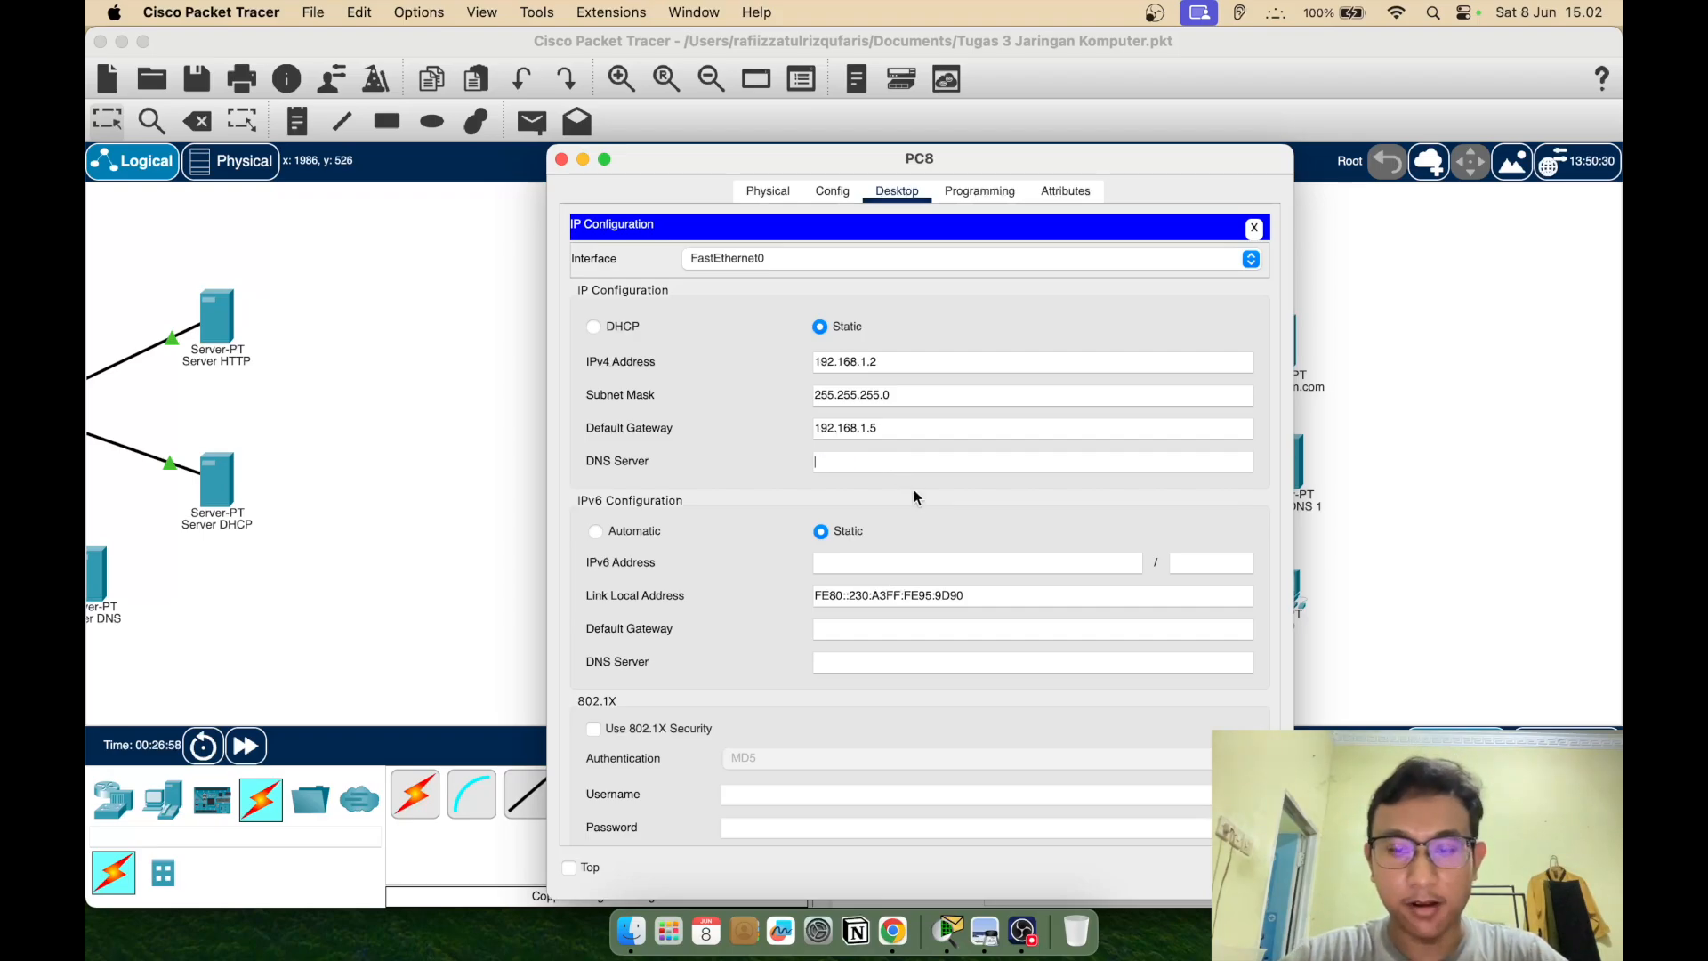
type("10.")
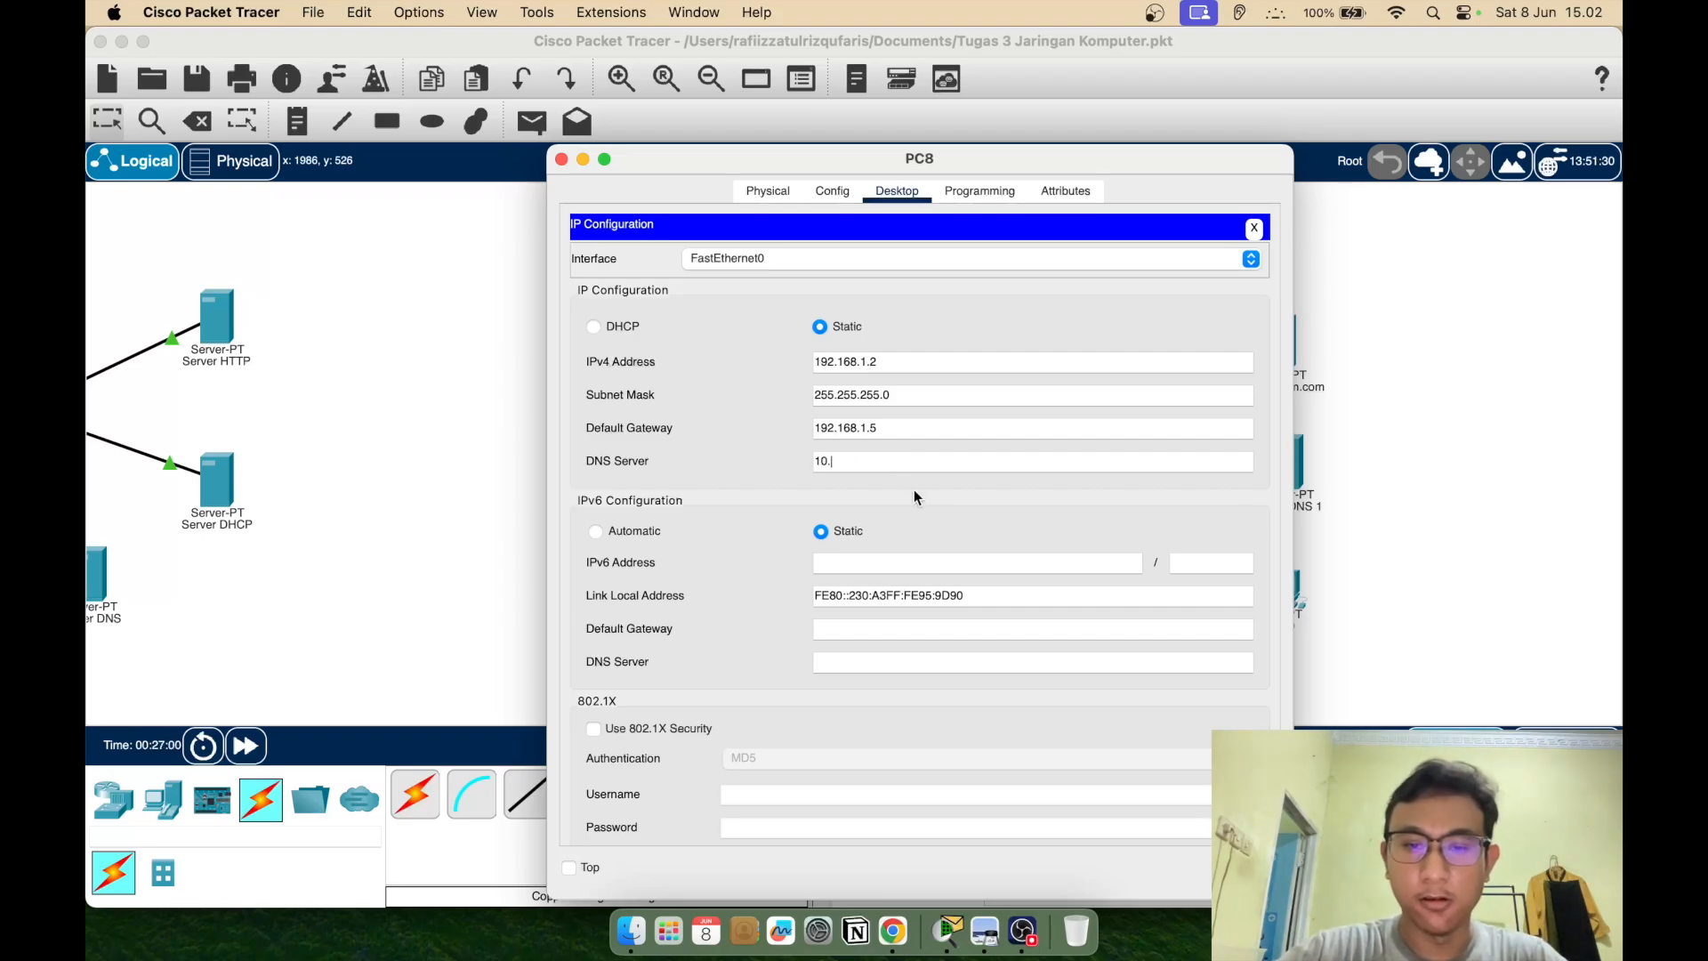
type("0.0.")
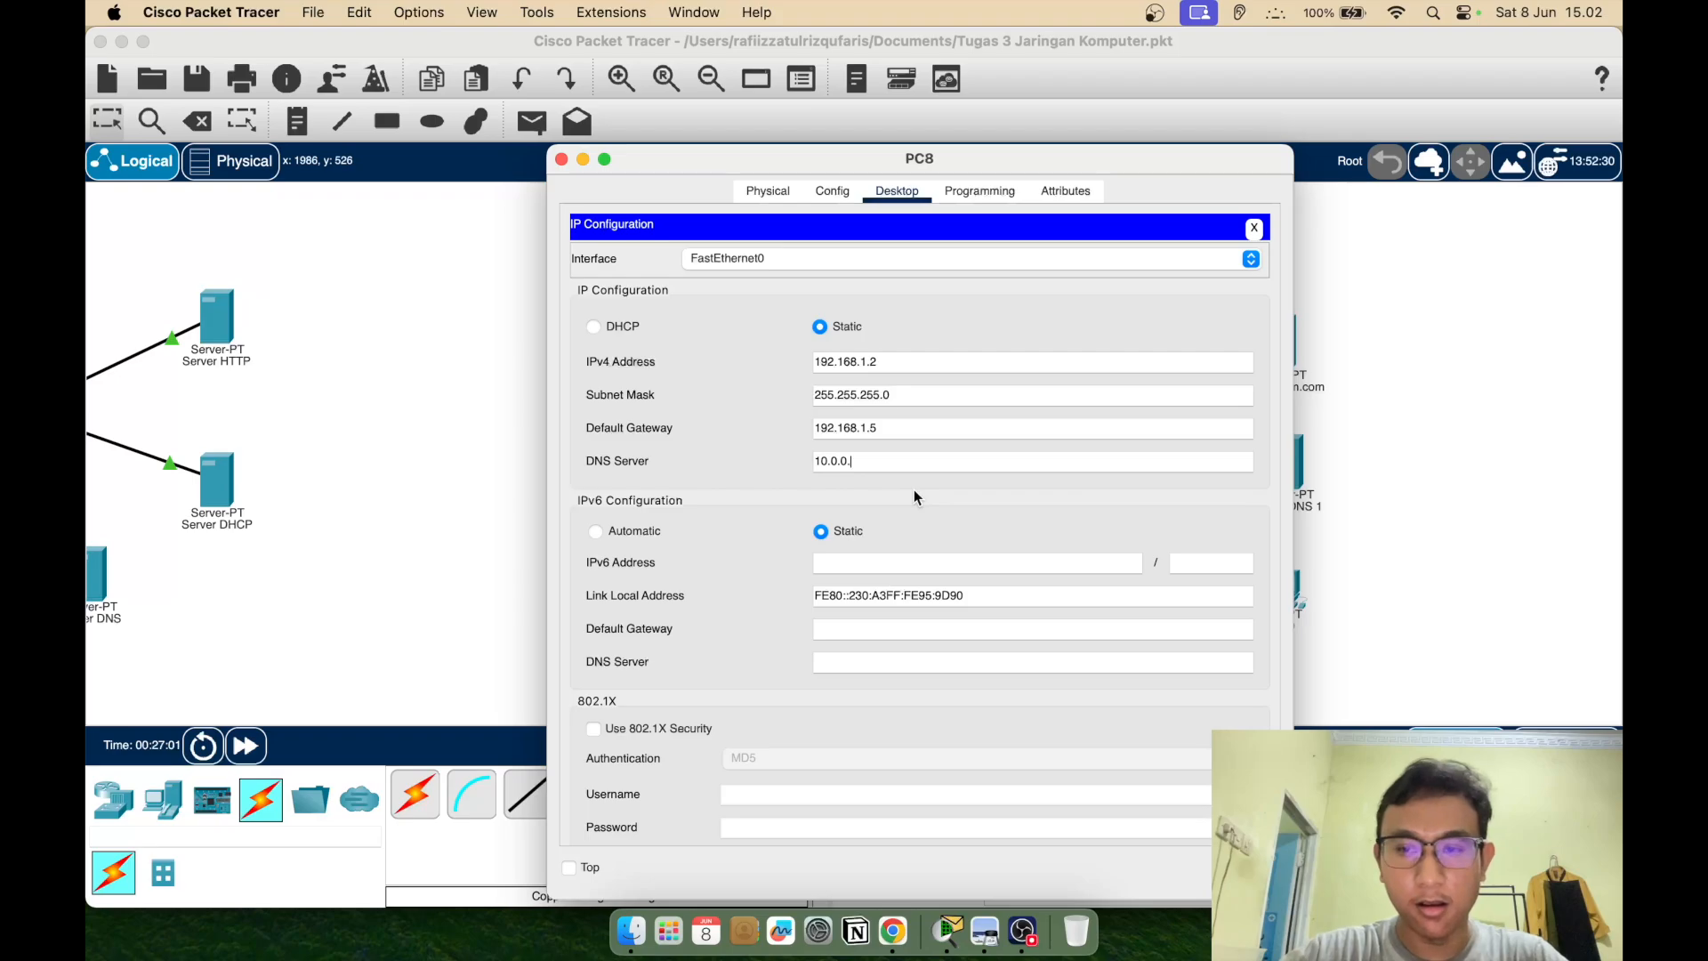
type("2")
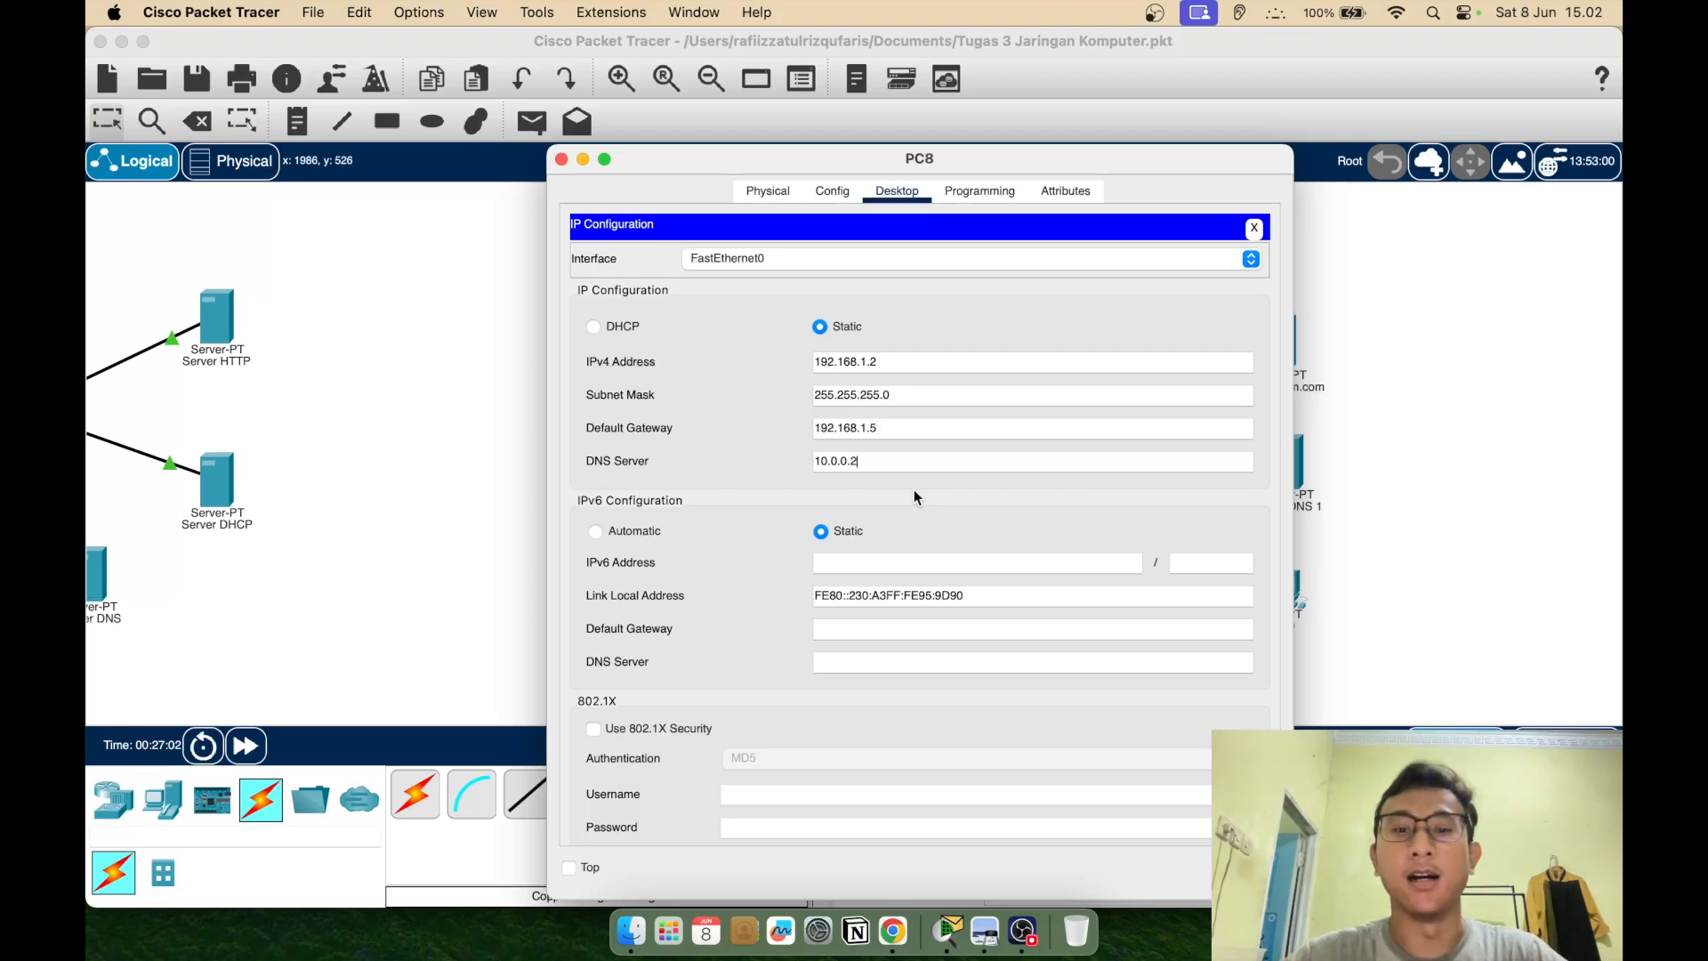
left_click(1254, 228)
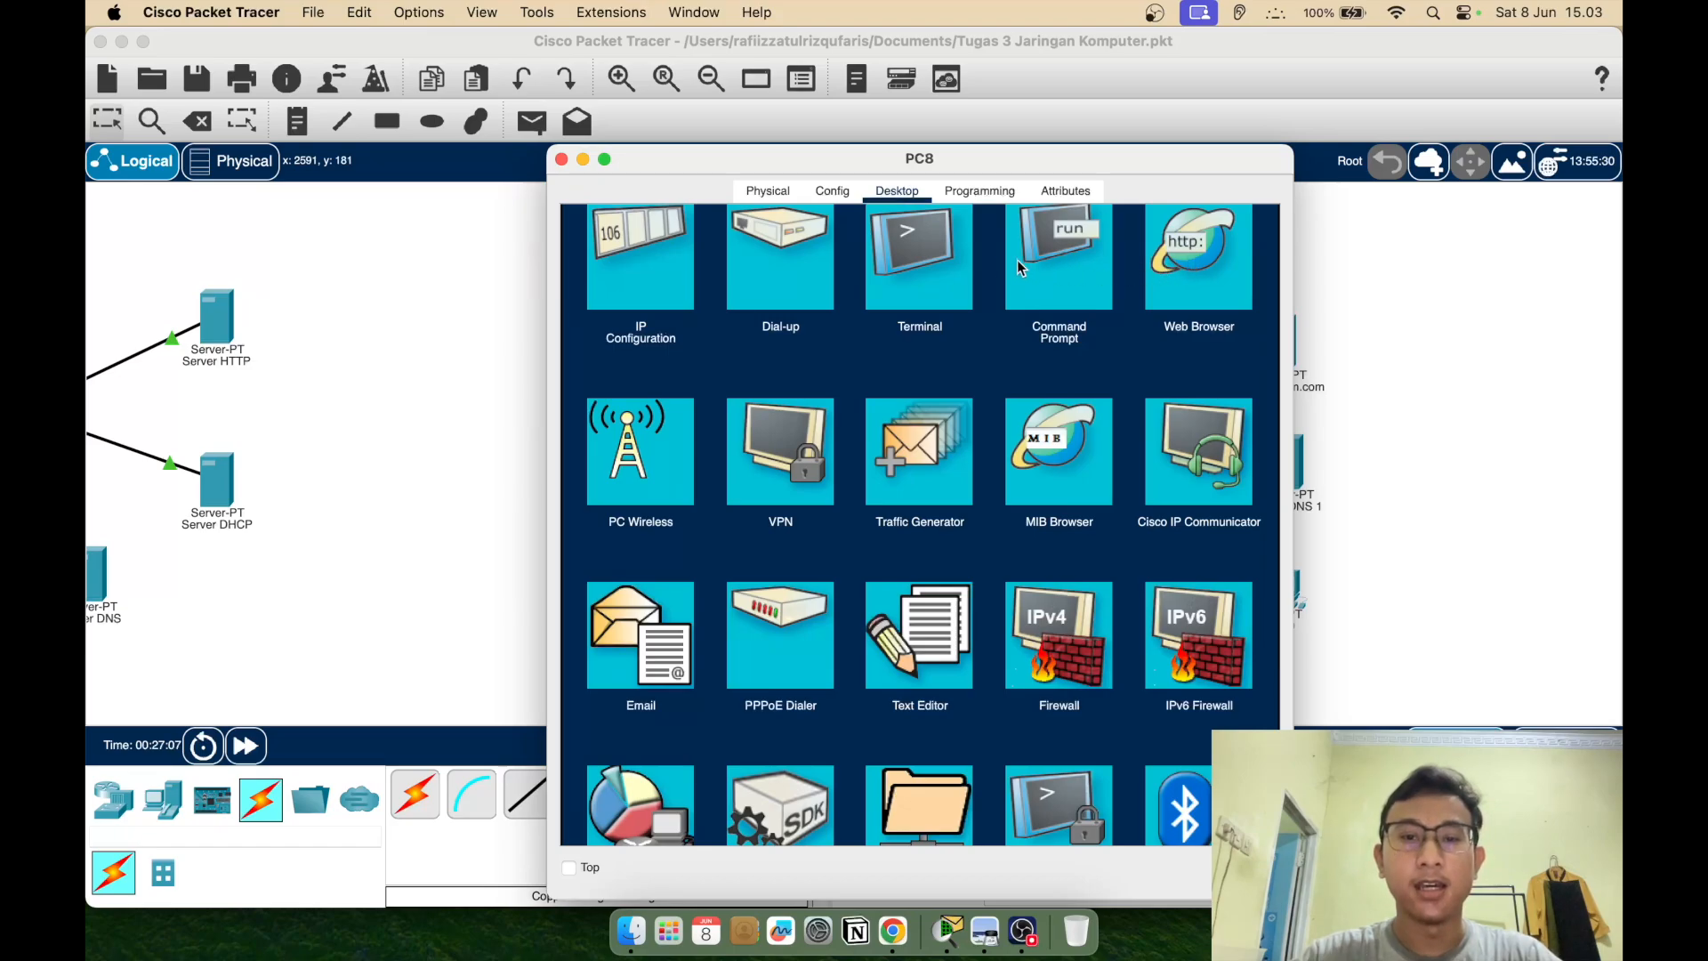
Ping 10.0.0.3 from PC8's command prompt, then close the prompt
left_click(1052, 268)
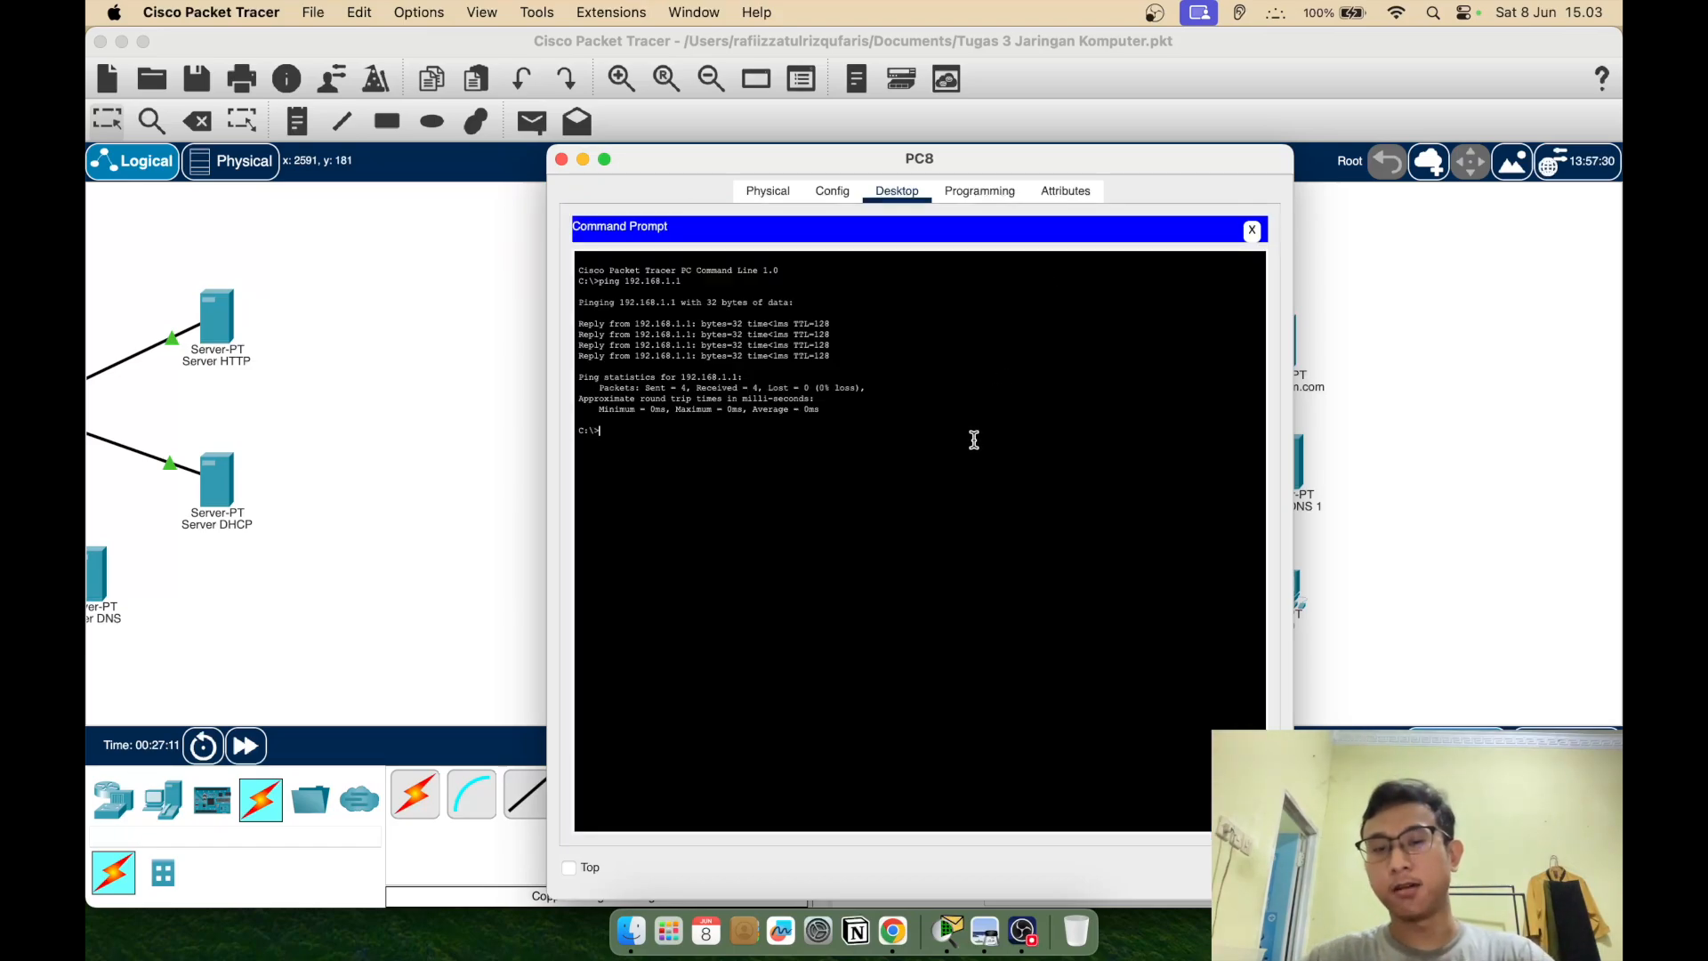
left_click_drag(1090, 153, 837, 135)
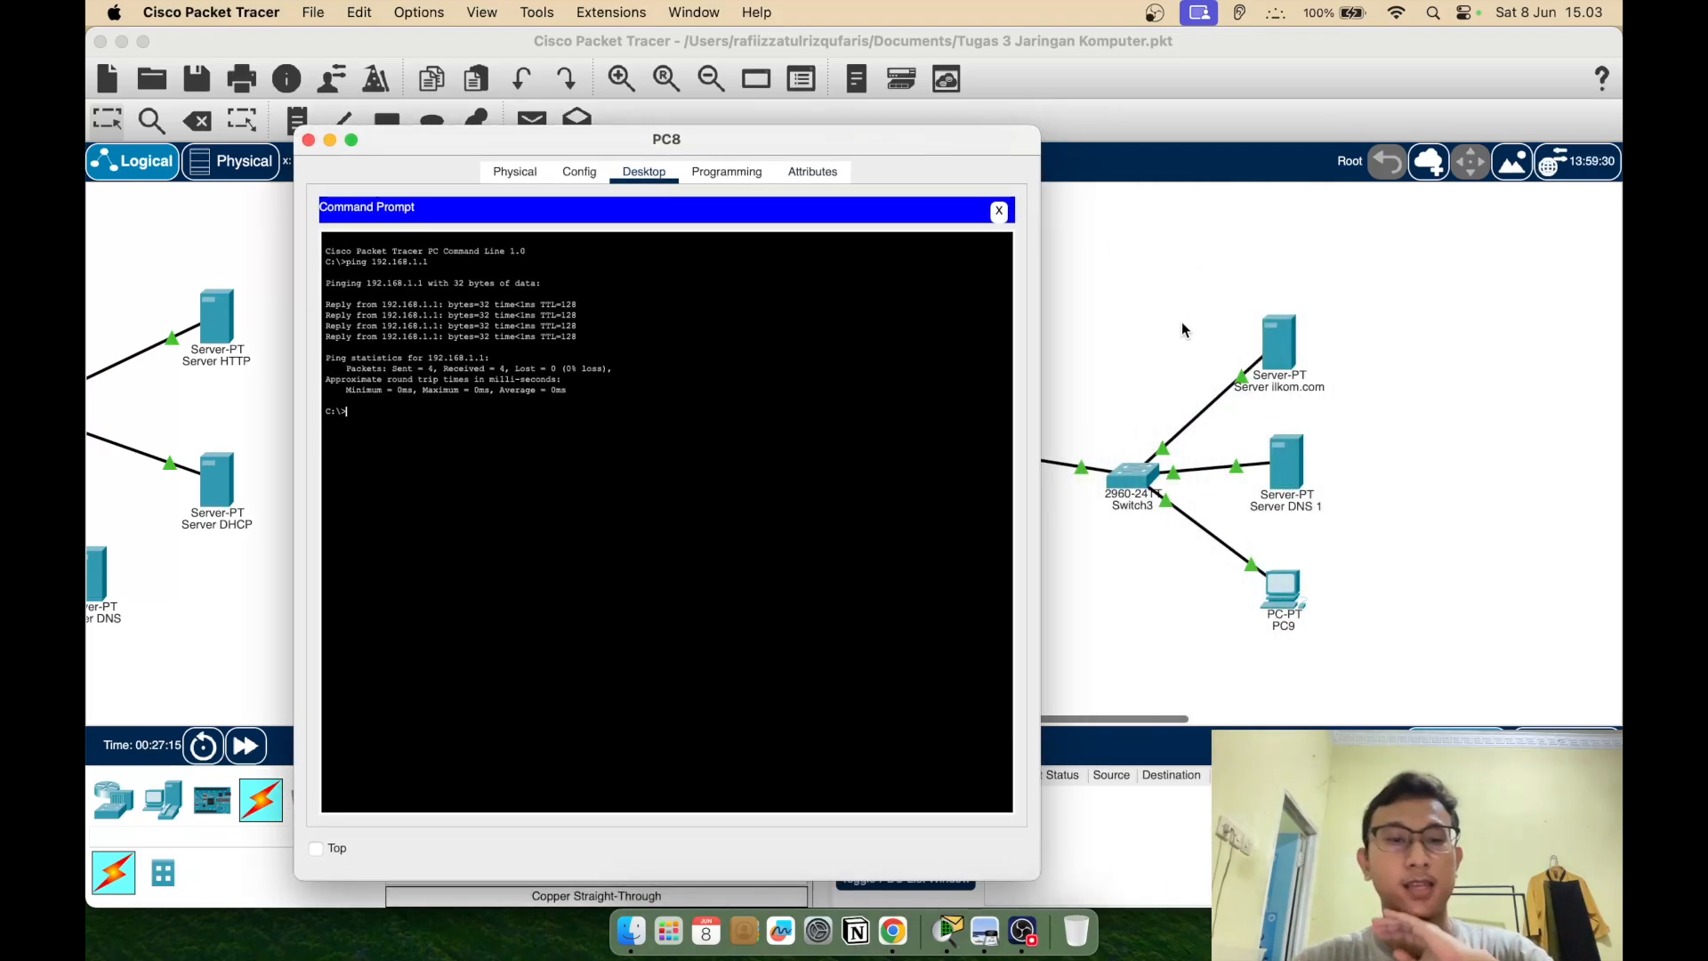
type("p")
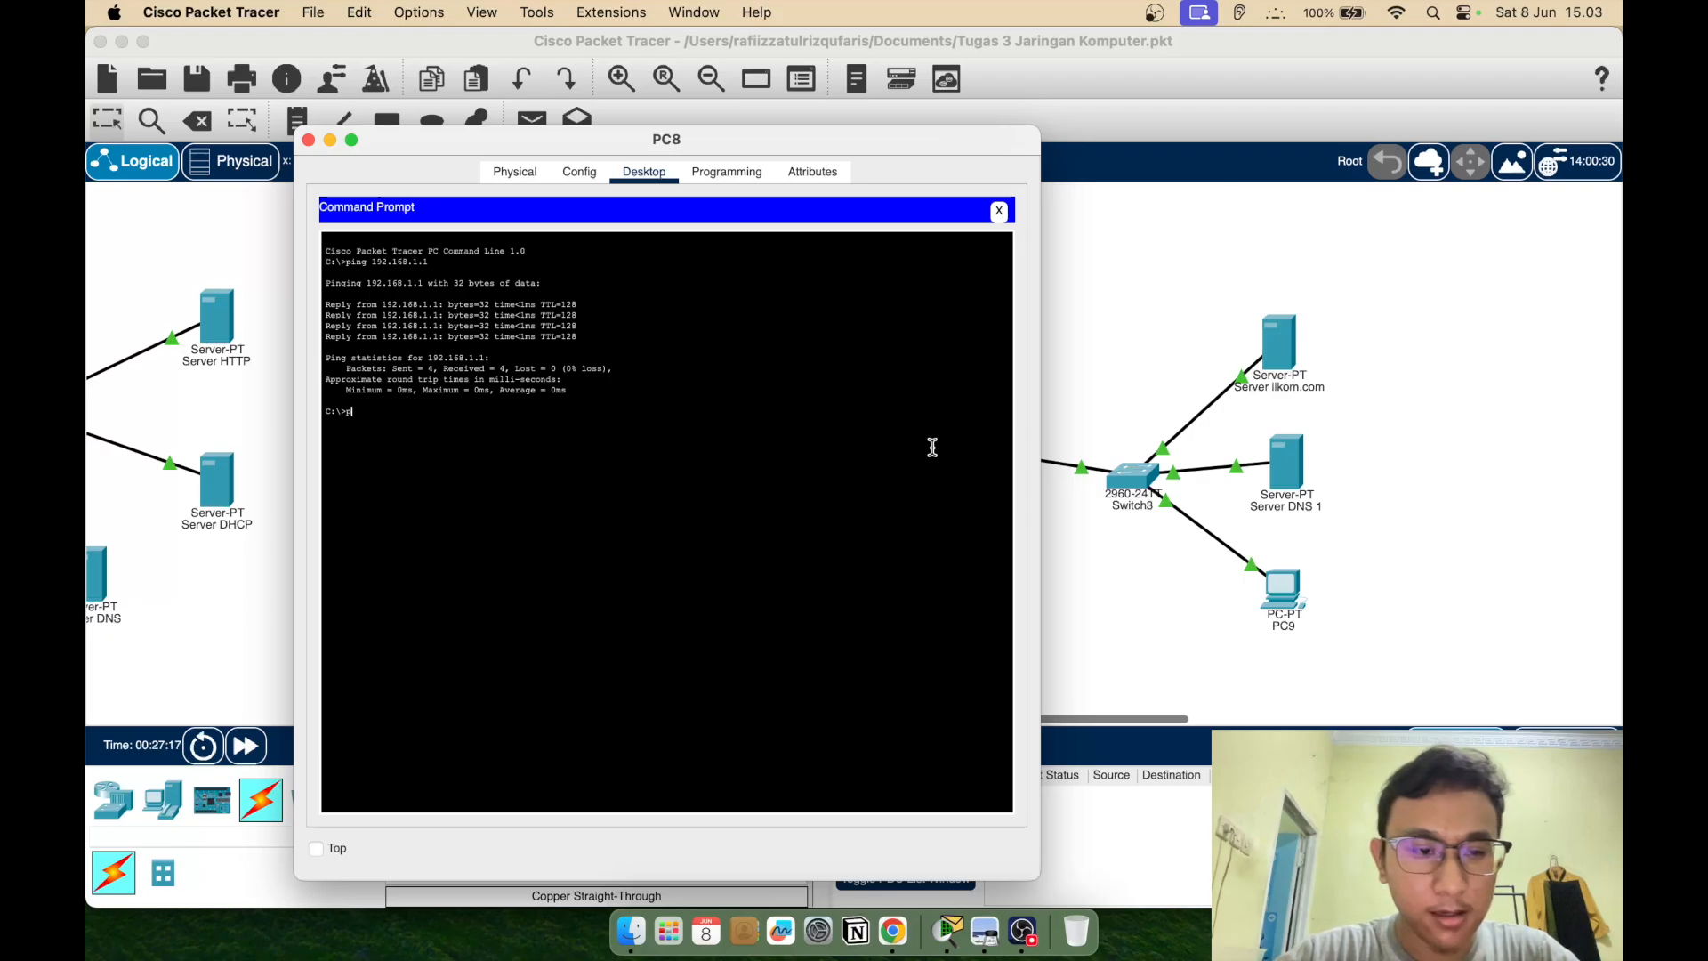
type("ing 10.0.03")
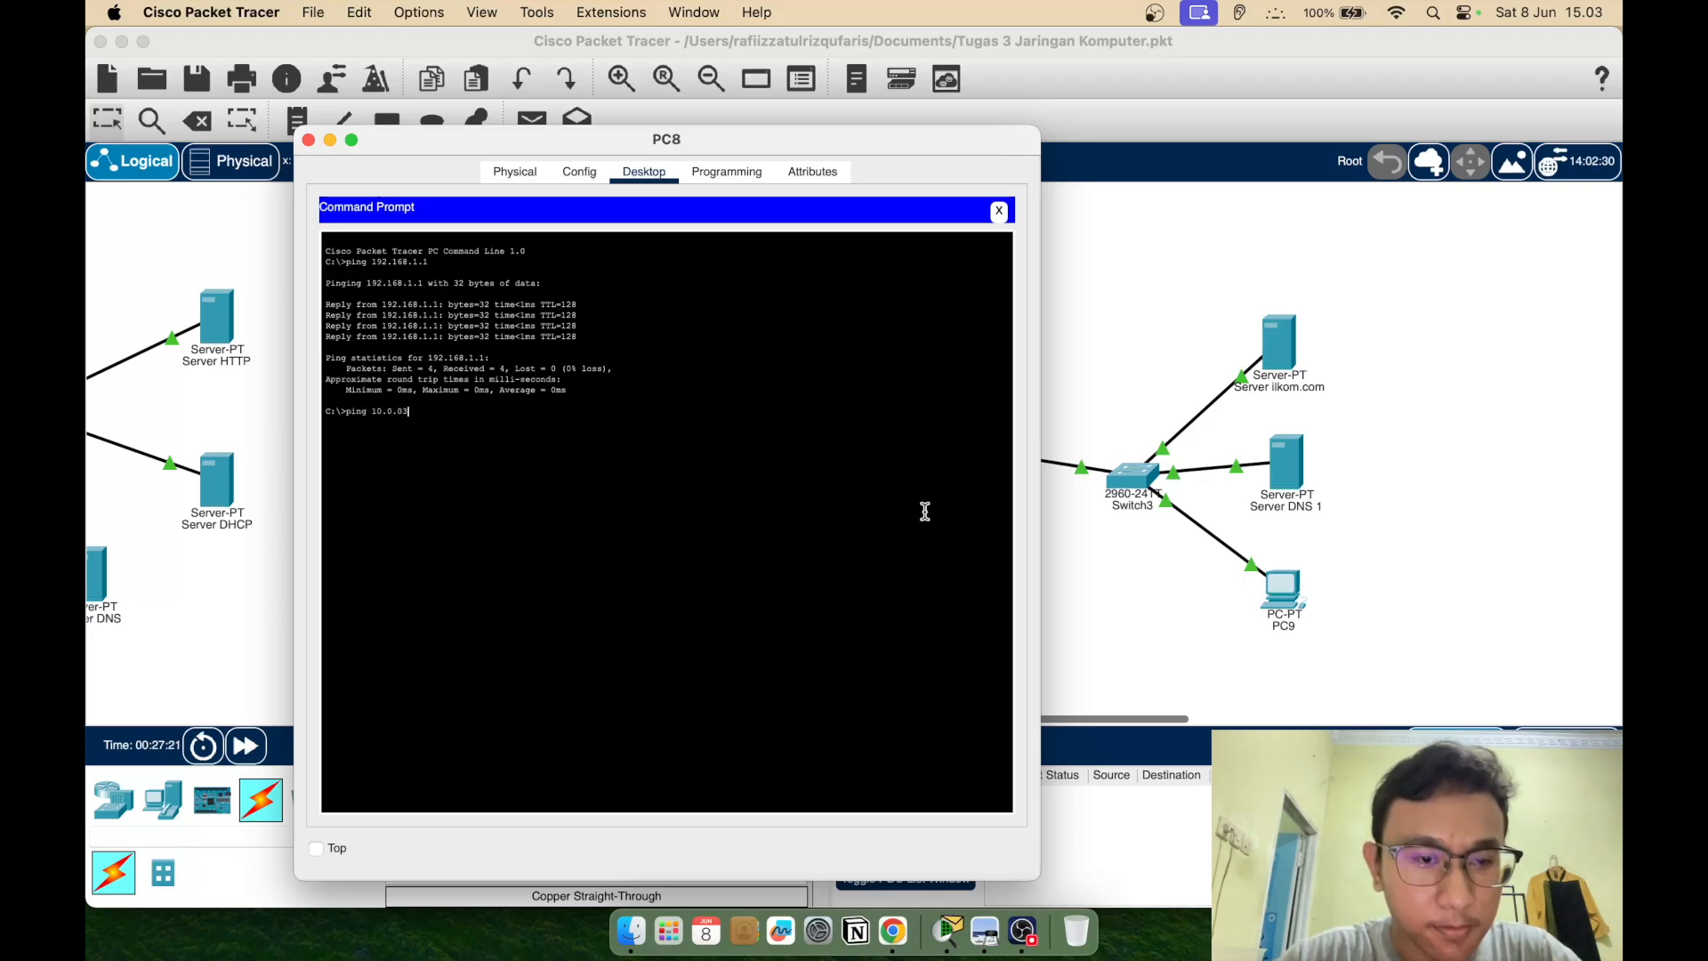
key("Return")
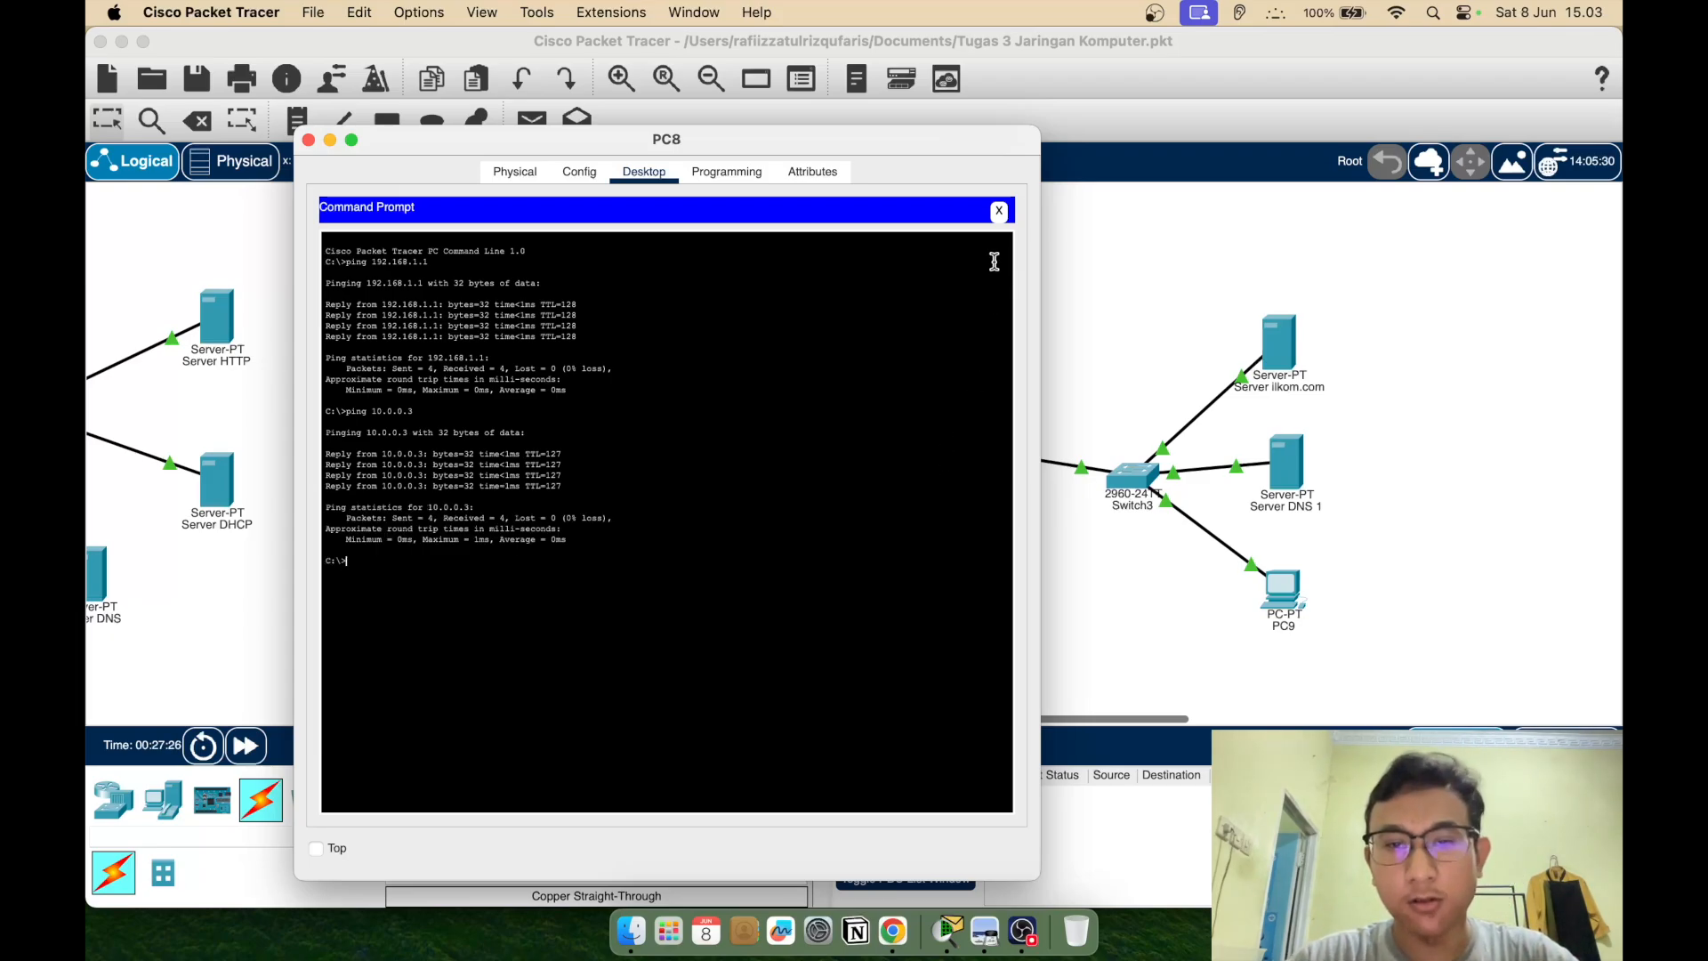
left_click(999, 211)
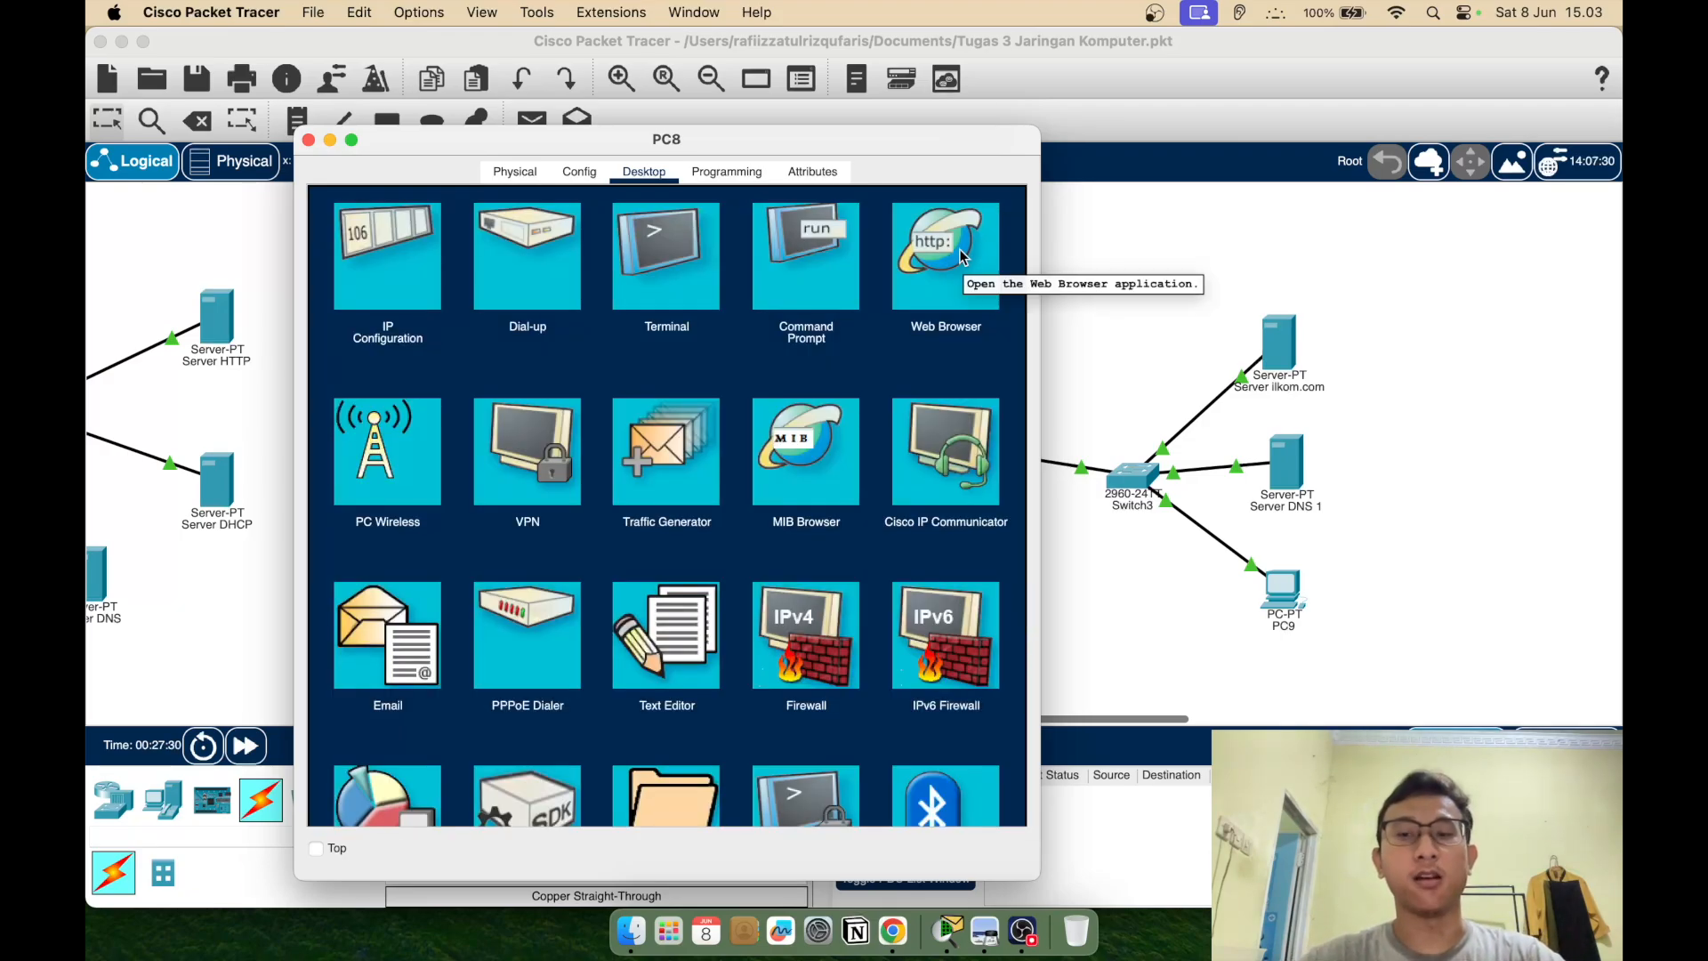
Load pendilkom.com in PC8's web browser
left_click_drag(870, 142, 1290, 132)
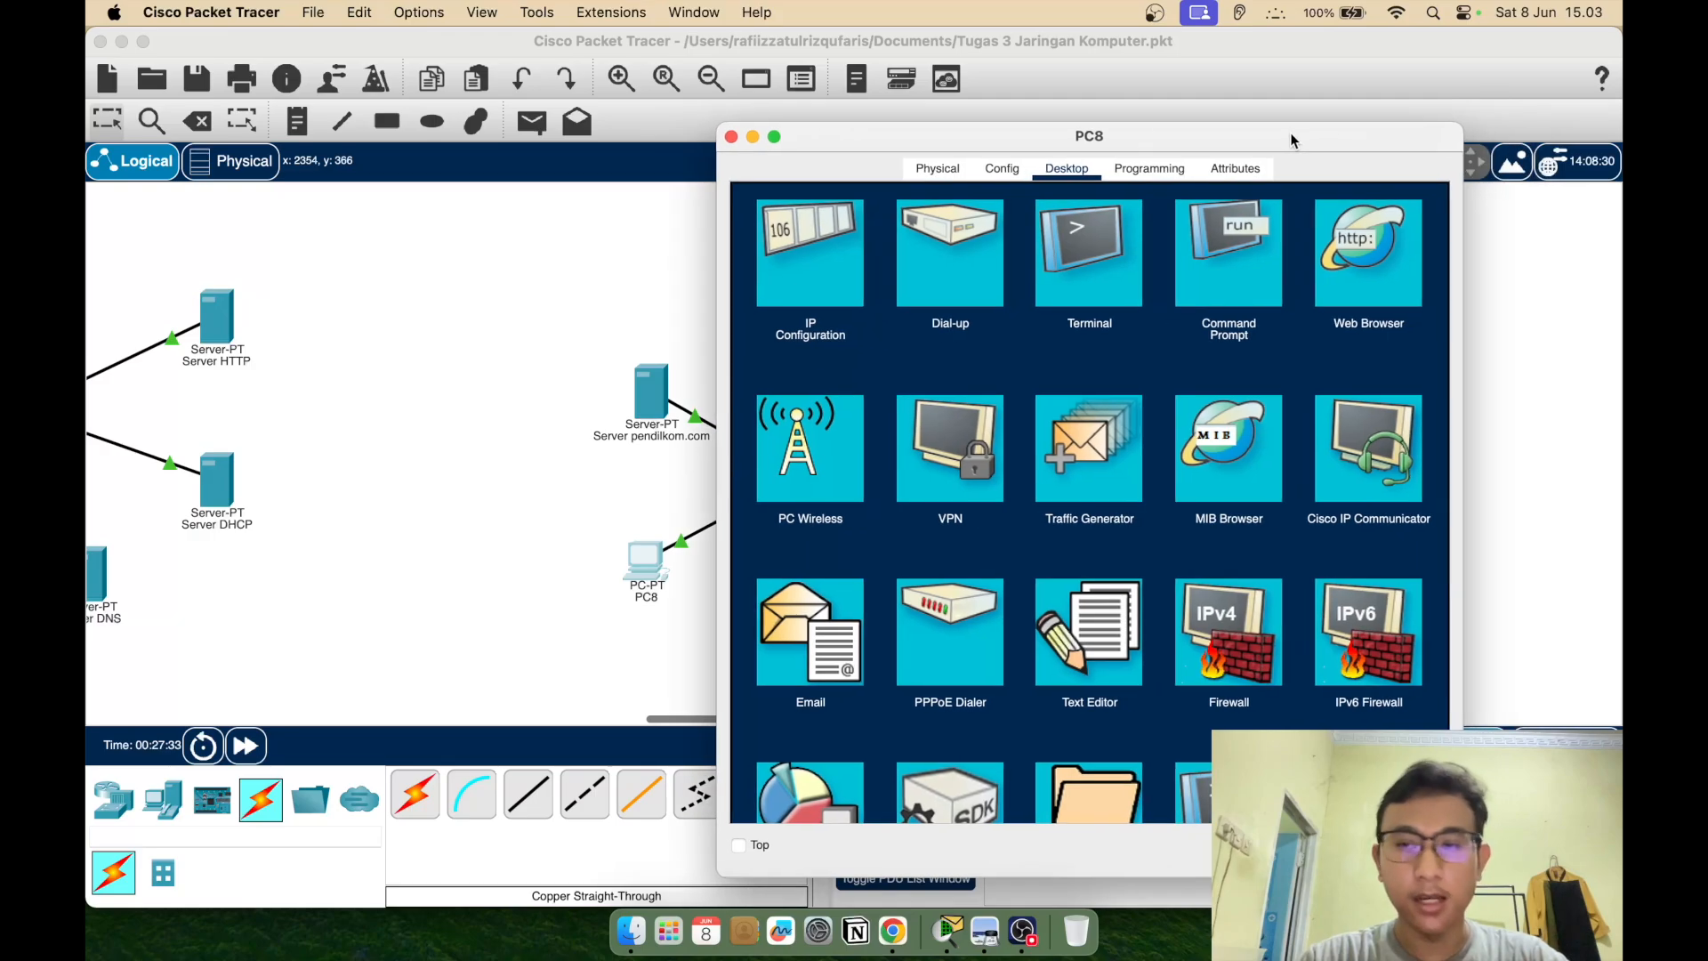
left_click(1395, 251)
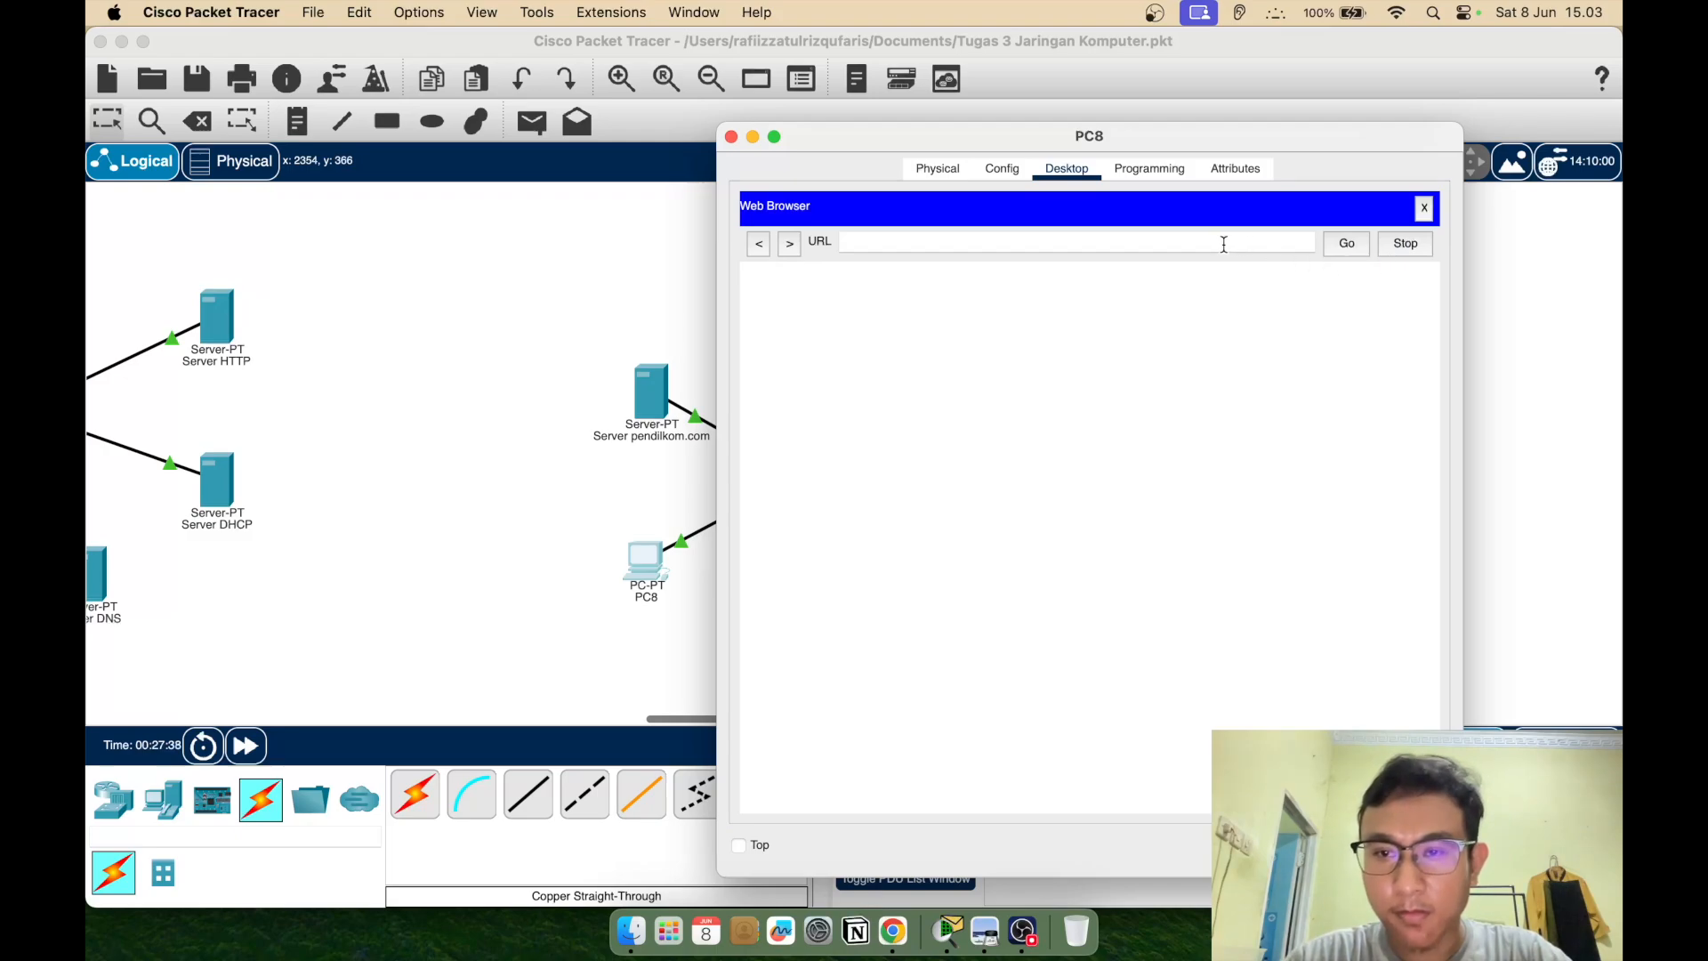
left_click(1224, 244)
type("p")
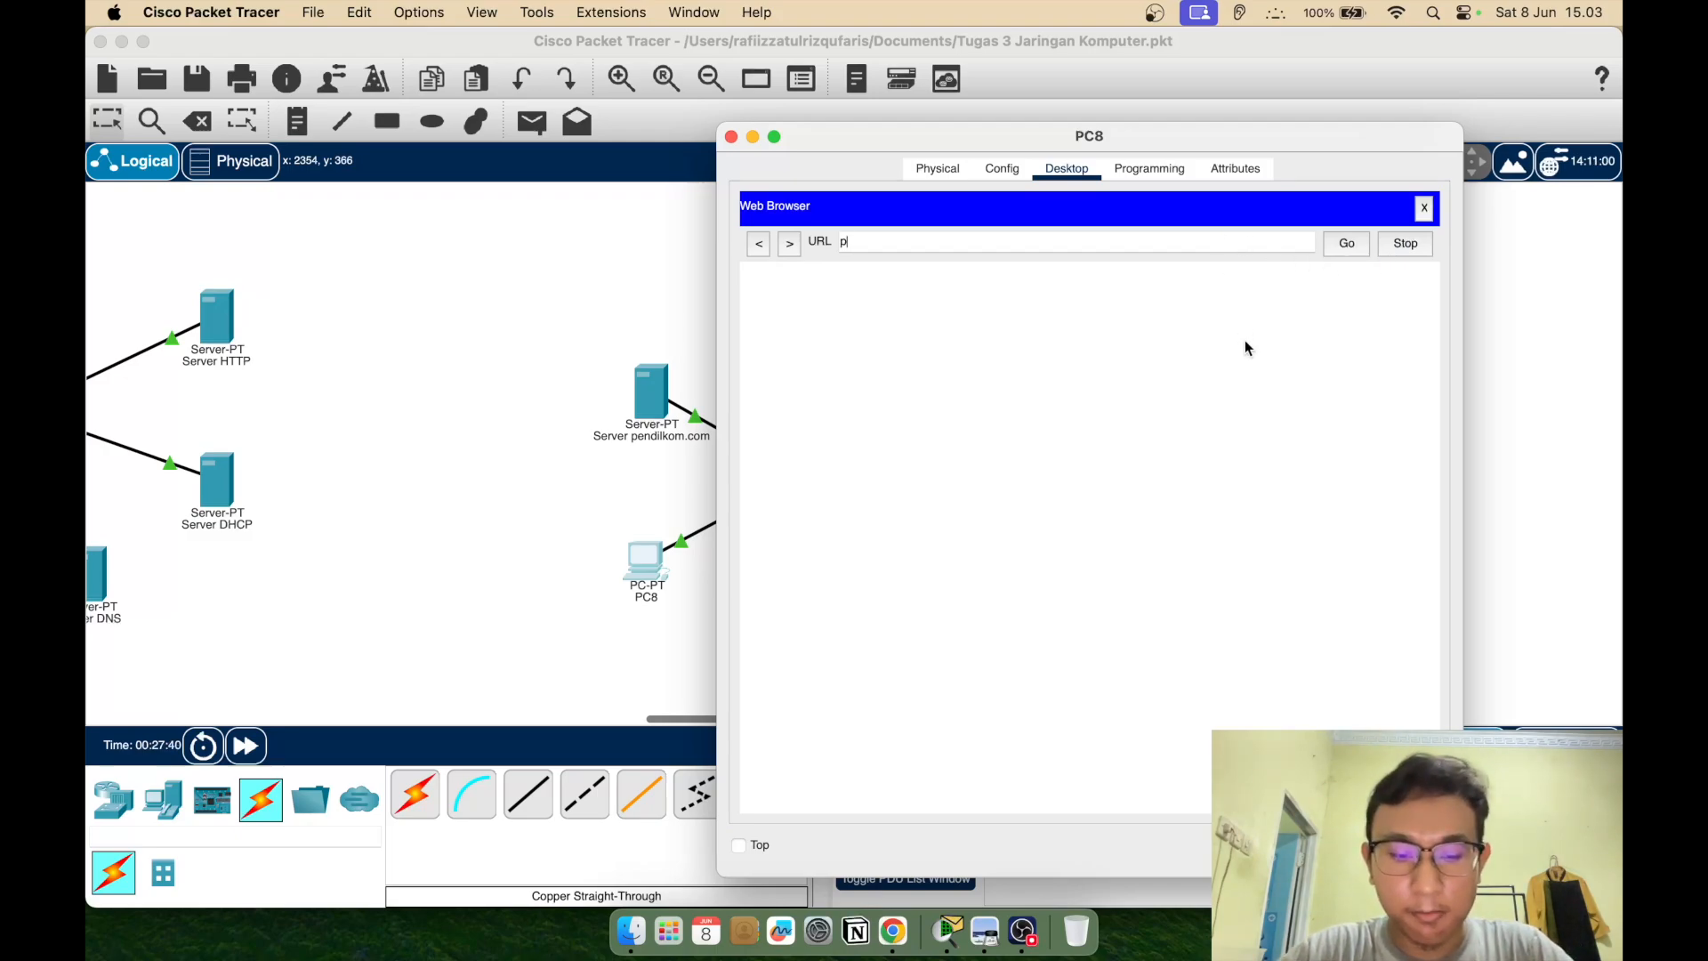
type("endil")
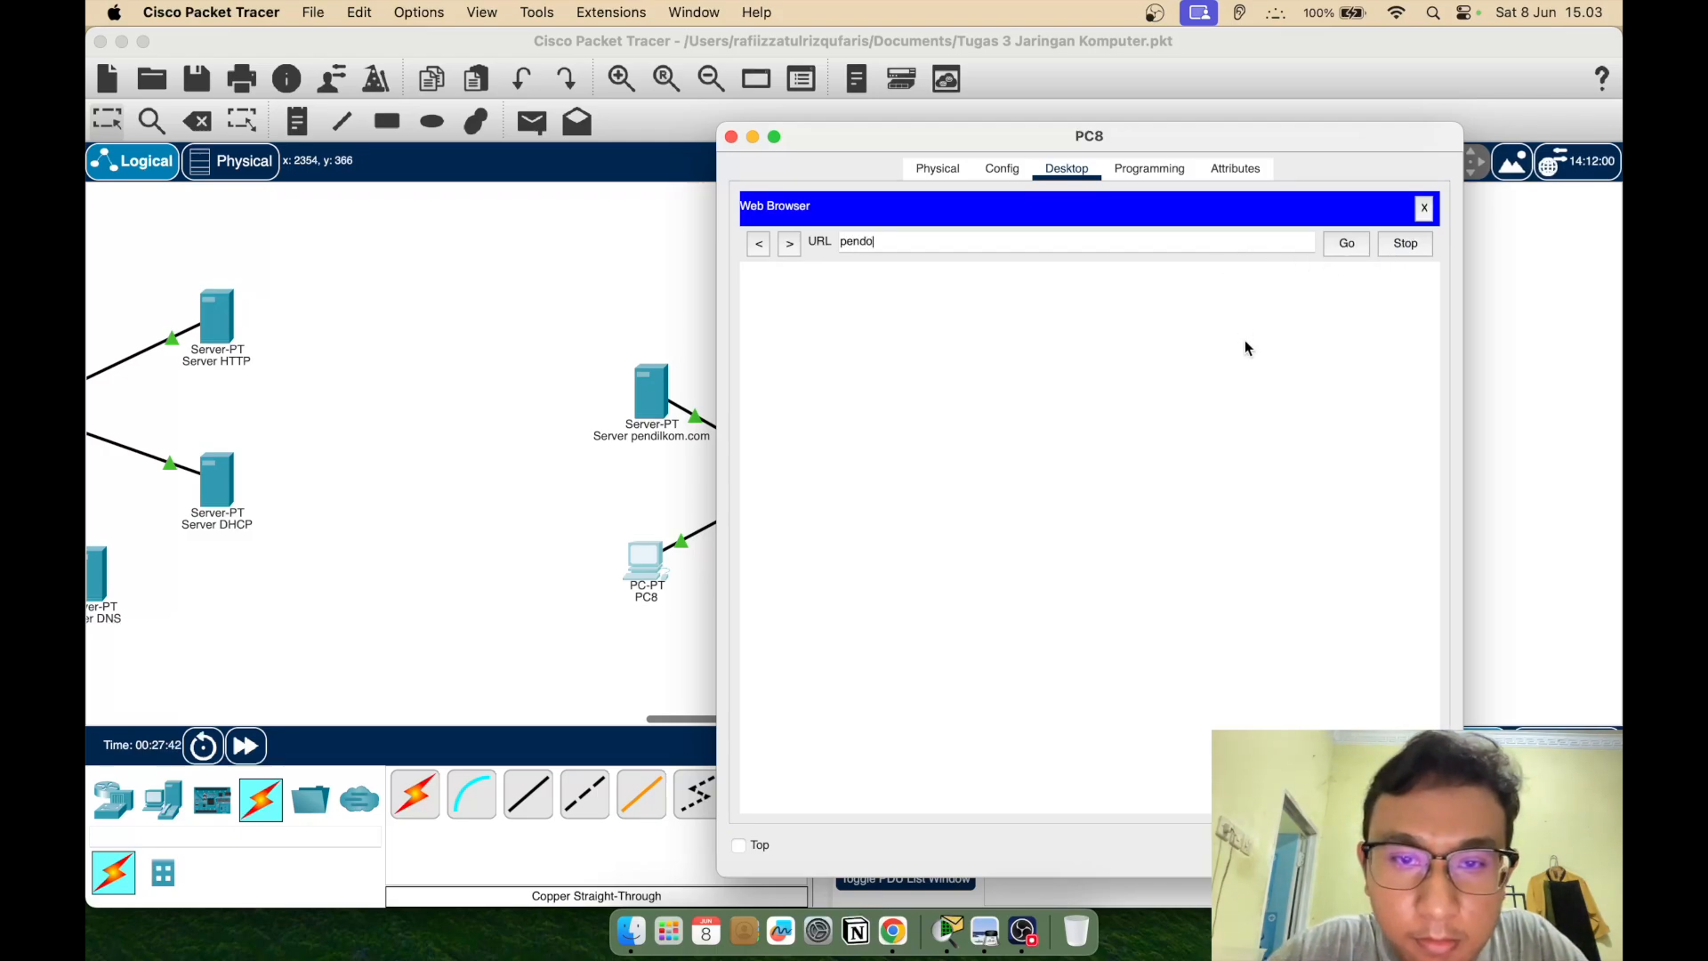
key("BackSpace")
key("BackSpace")
type("ilkom.com")
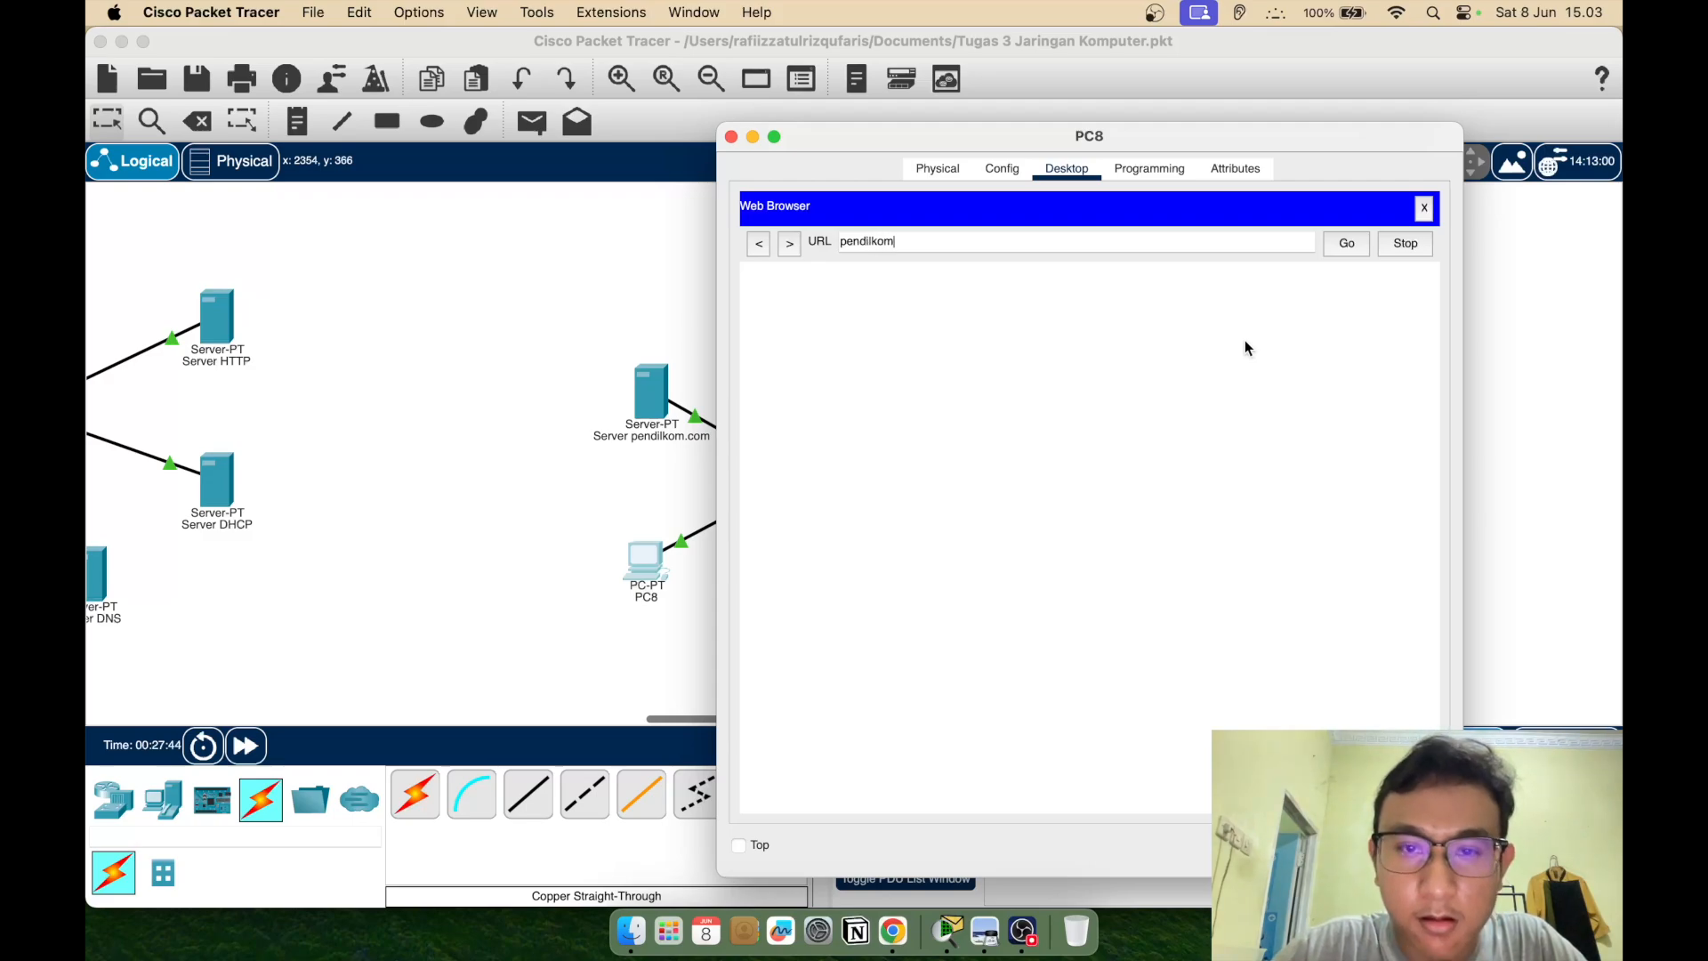
key("Return")
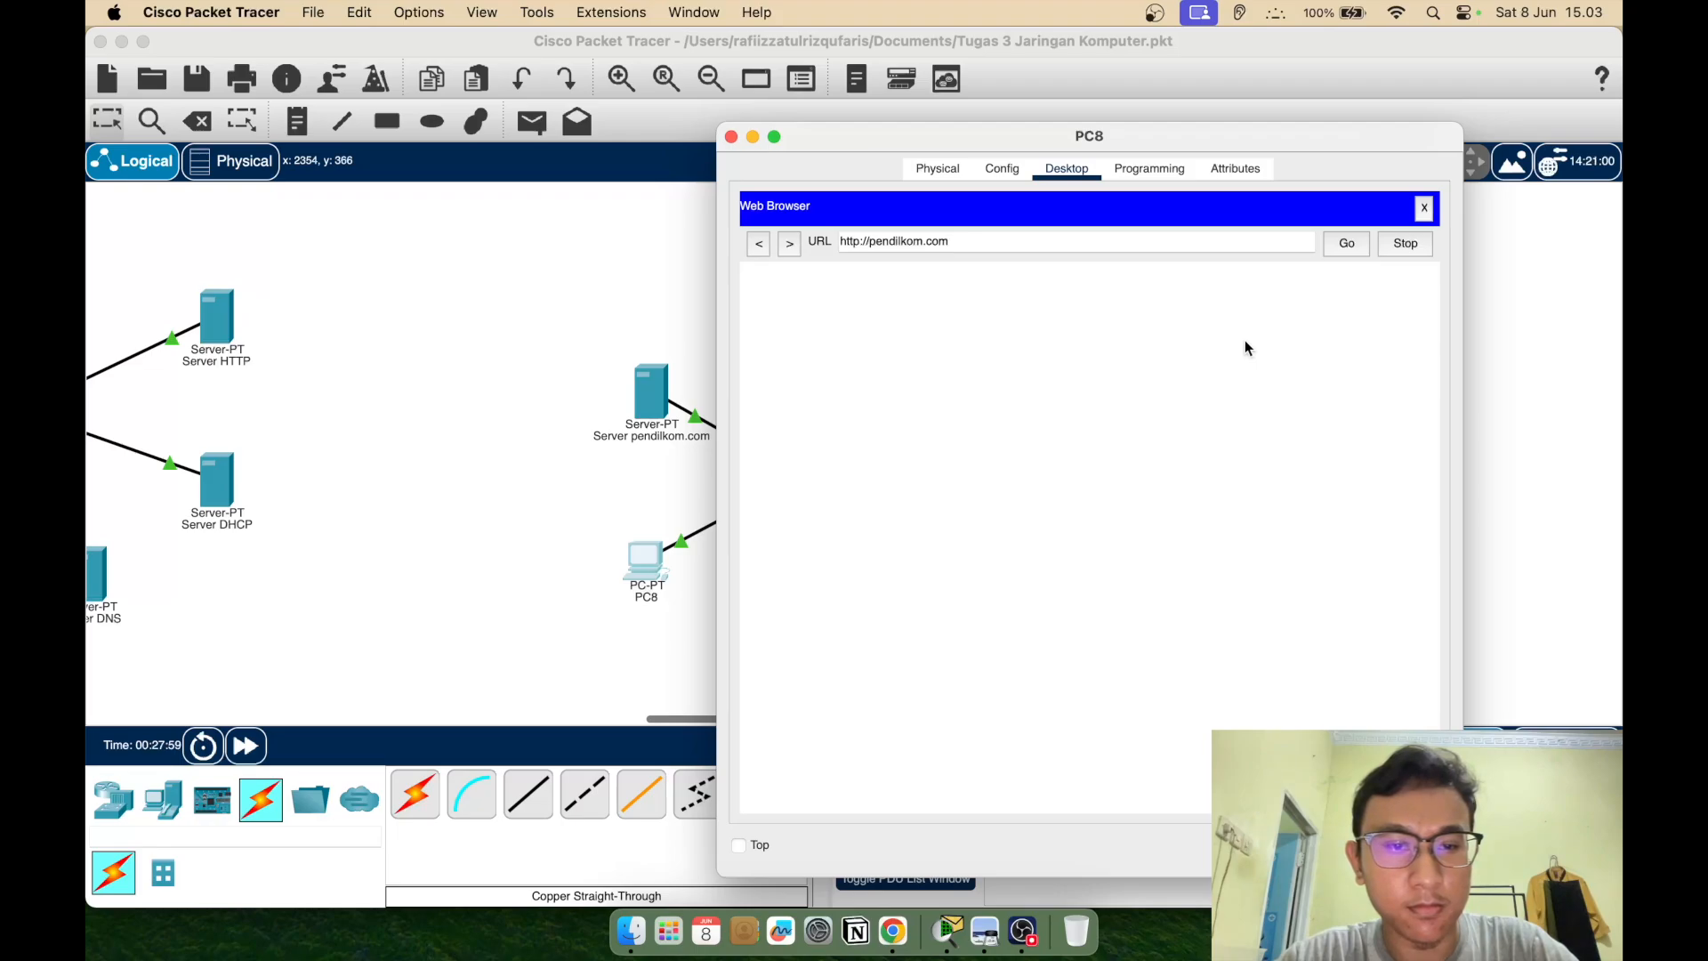
Load ilkom.com in PC8's web browser, then close the browser
key("super+a")
key("BackSpace")
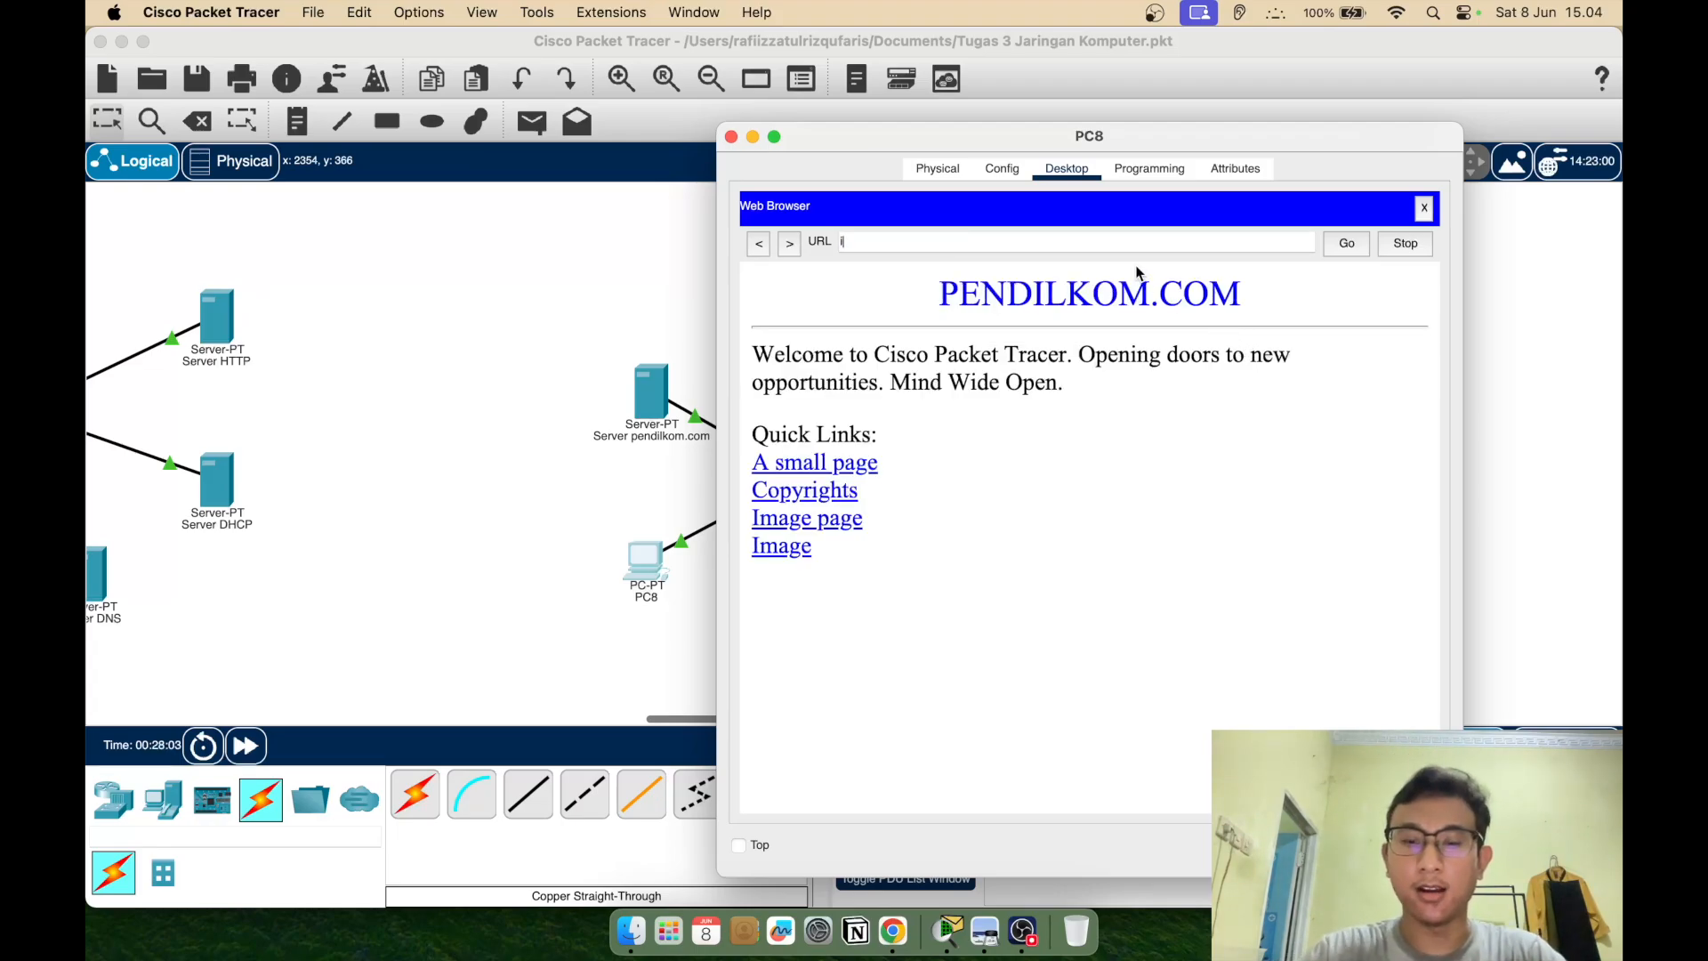
type("http://ilkom.com")
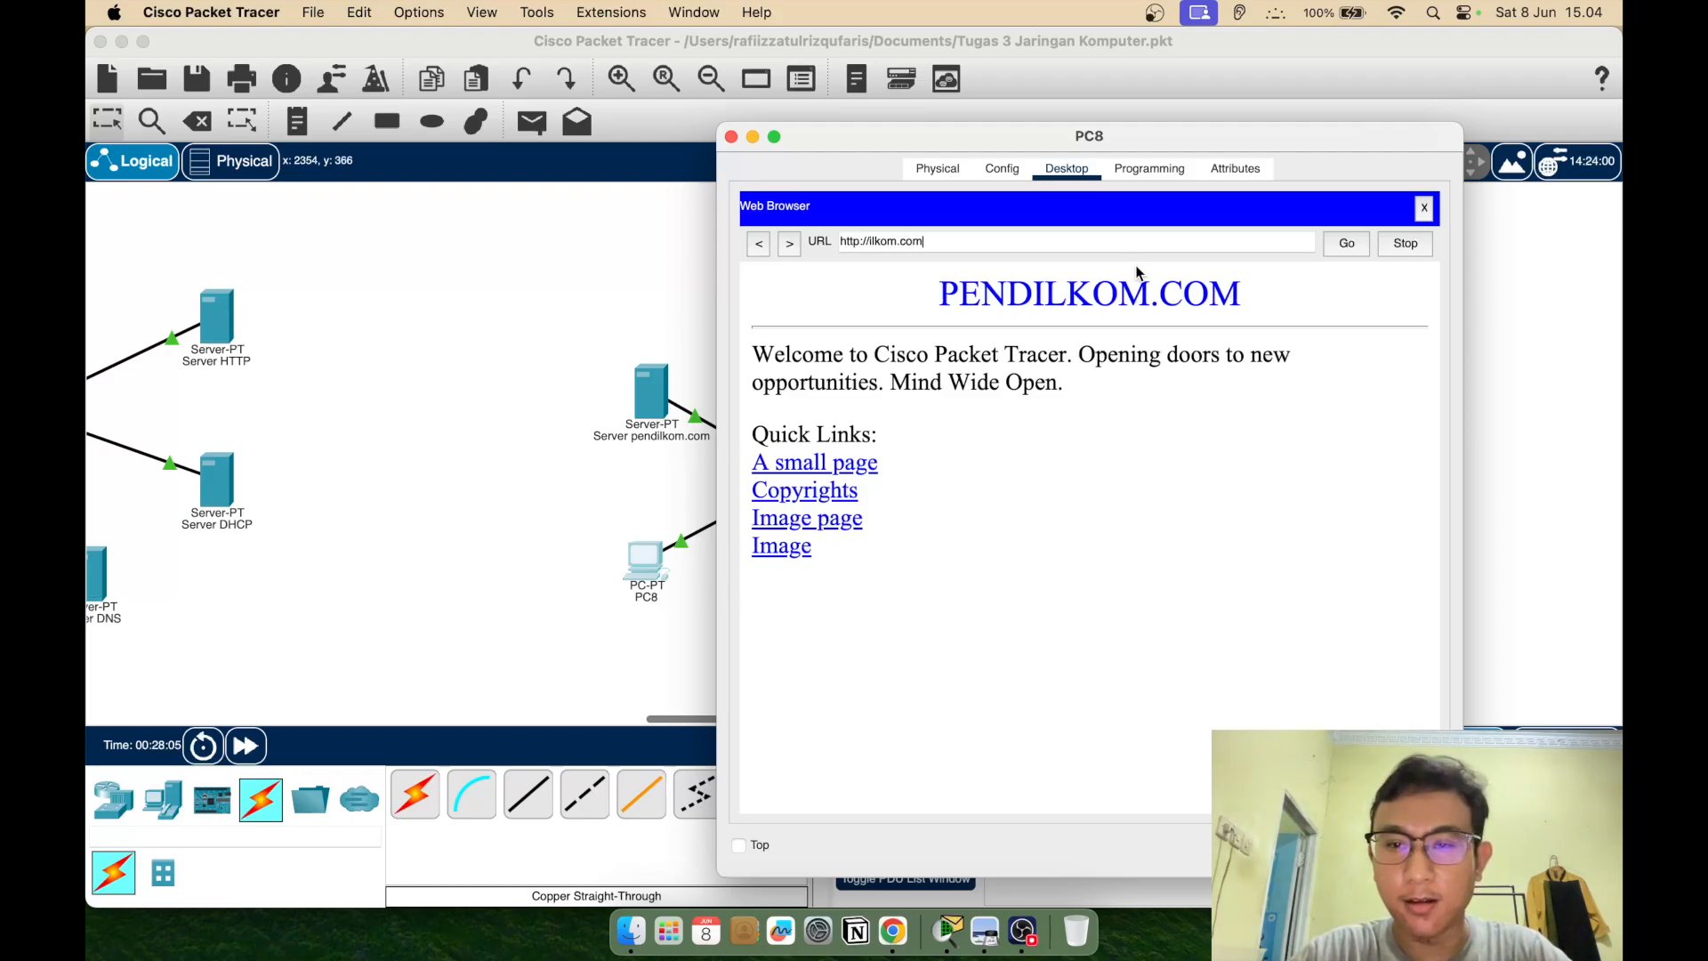
key("Return")
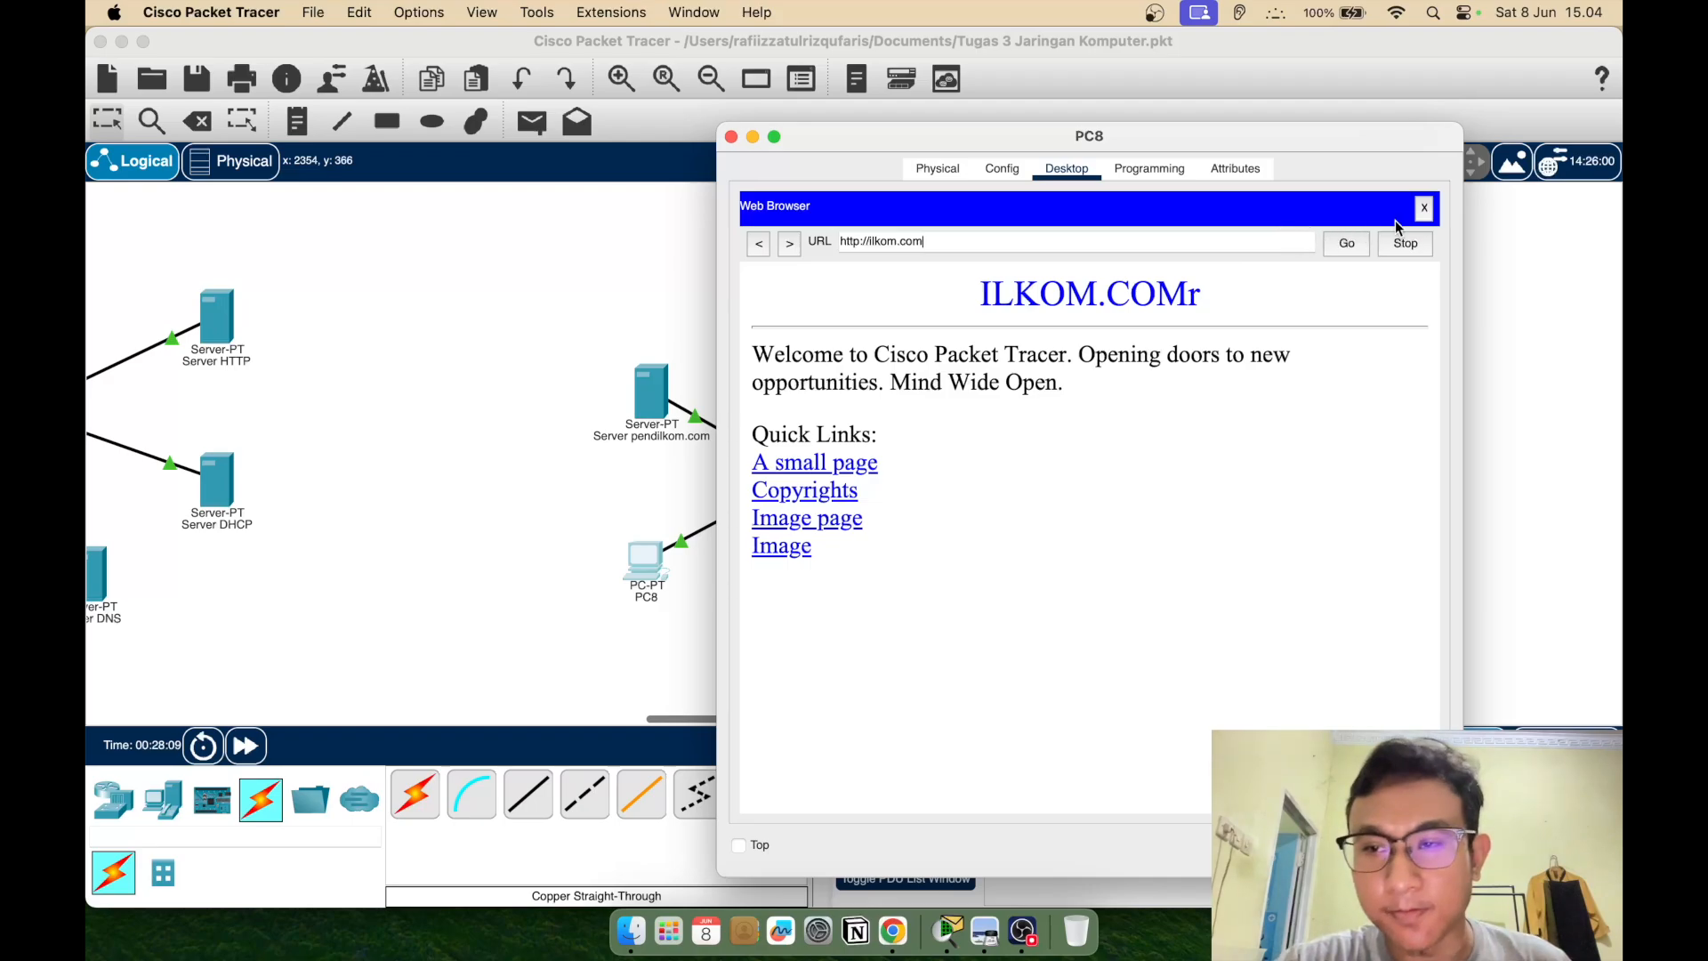
left_click(1424, 207)
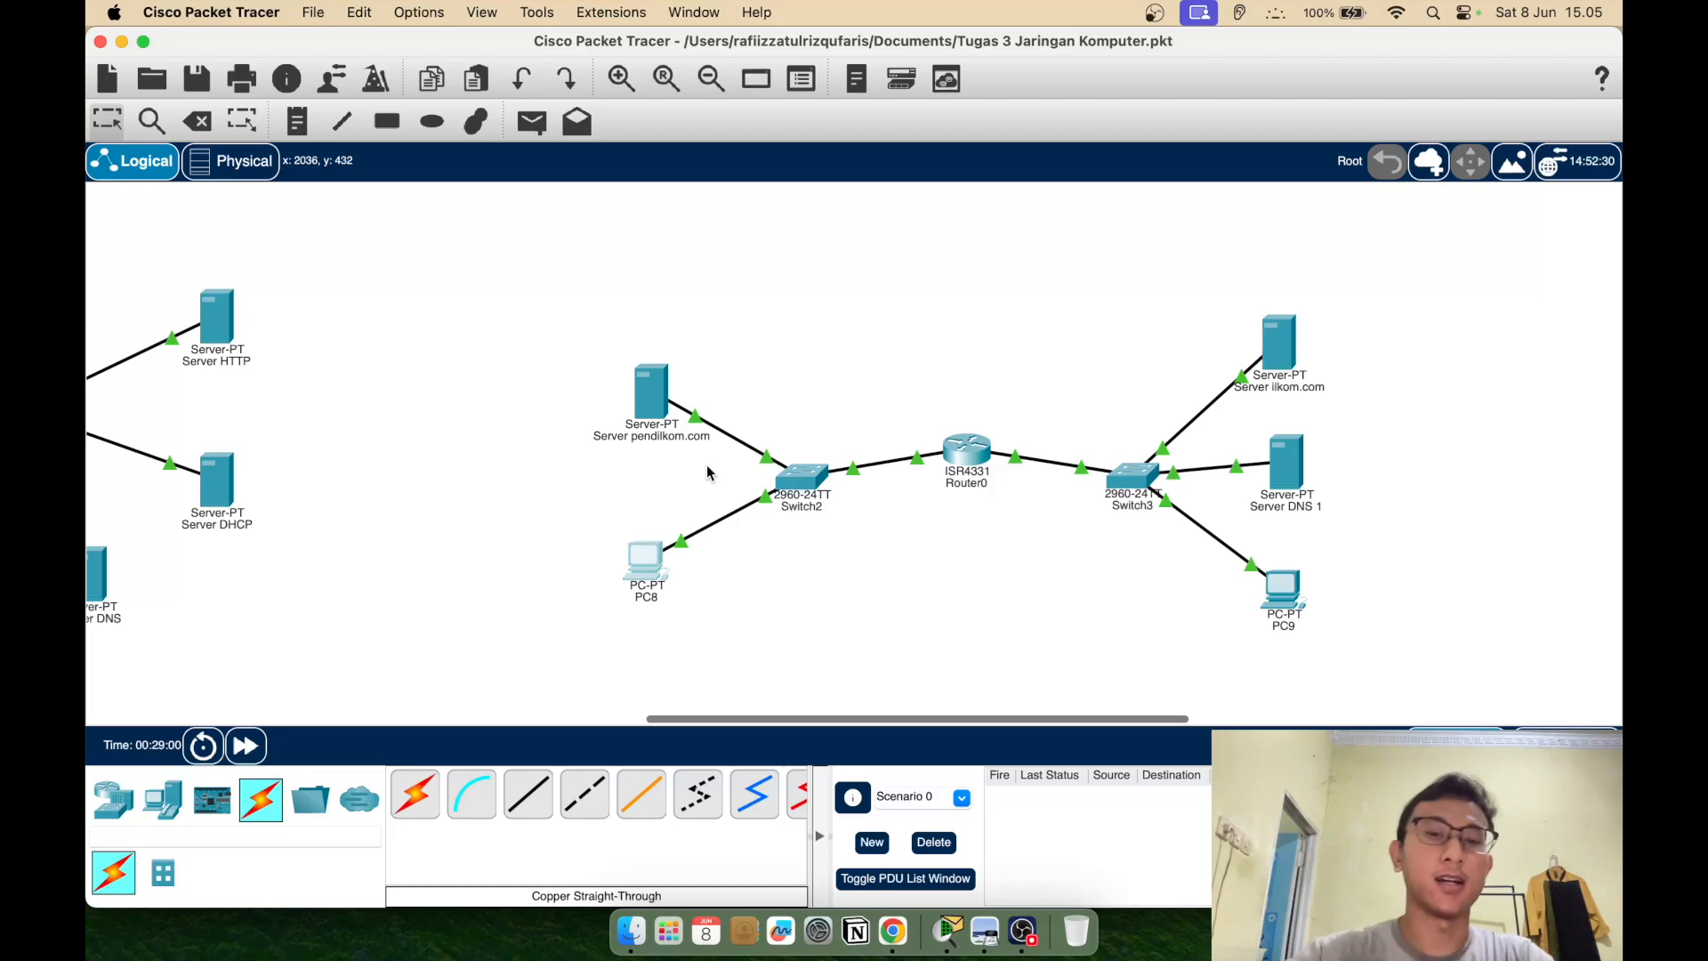
Place a new server beside the pendilkom.com server and PC8, and set its display name to Server DHCP 1
left_click(160, 811)
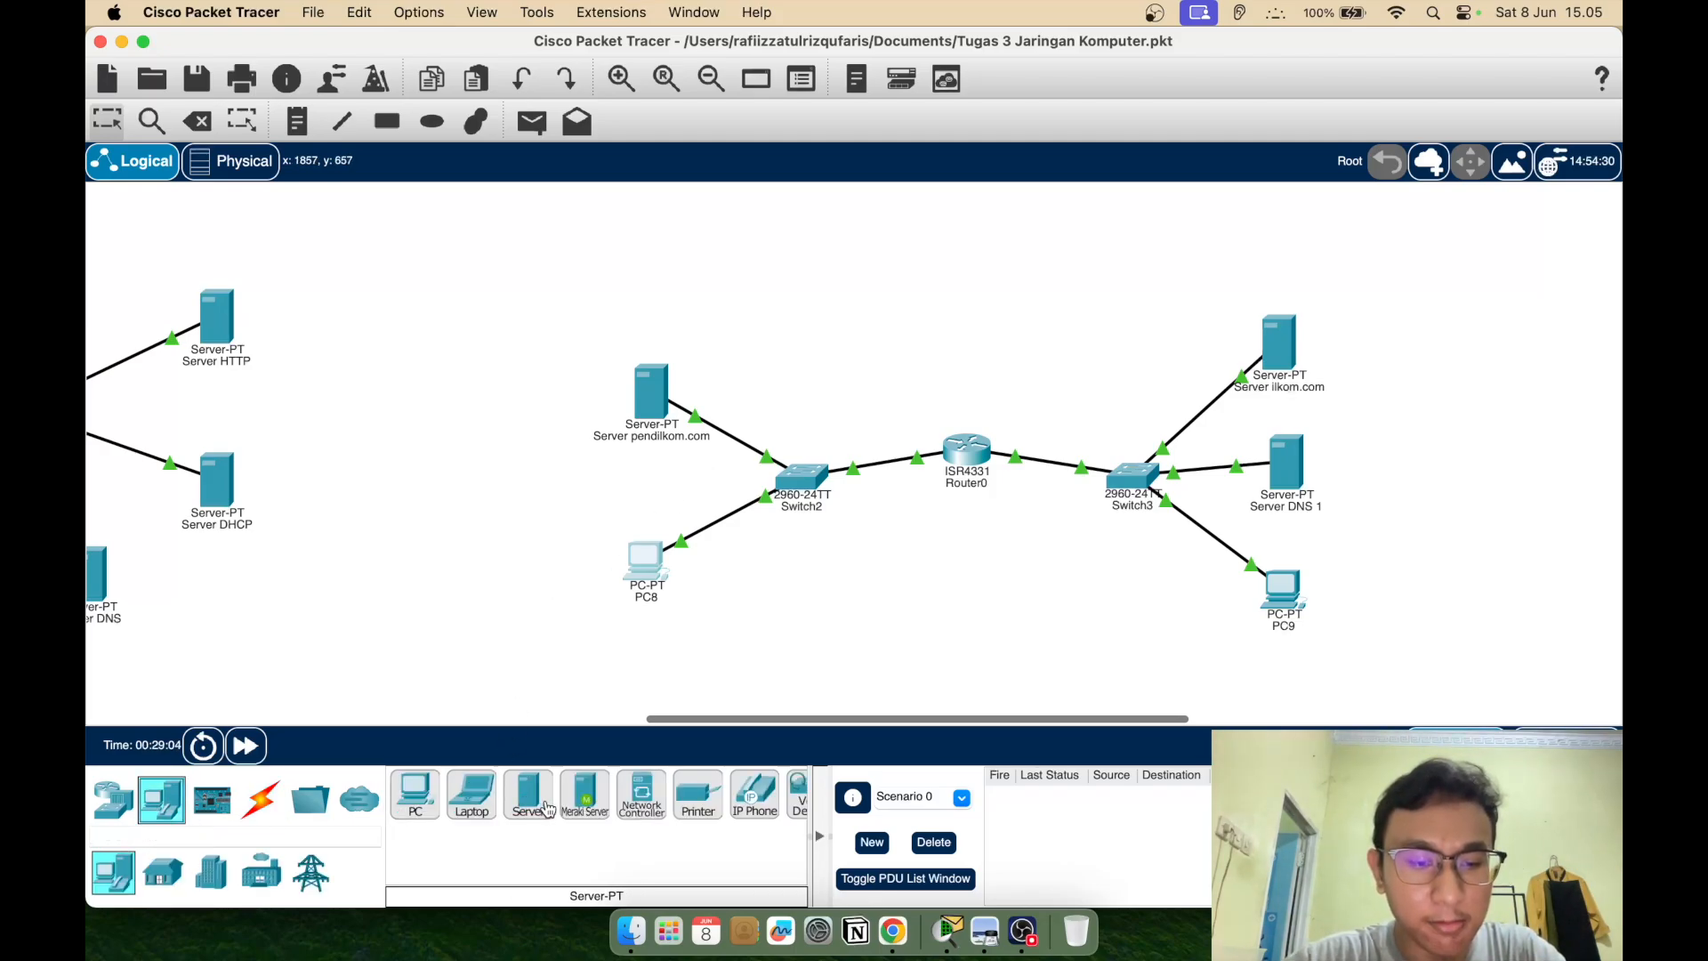
left_click_drag(546, 808, 565, 488)
left_click(565, 491)
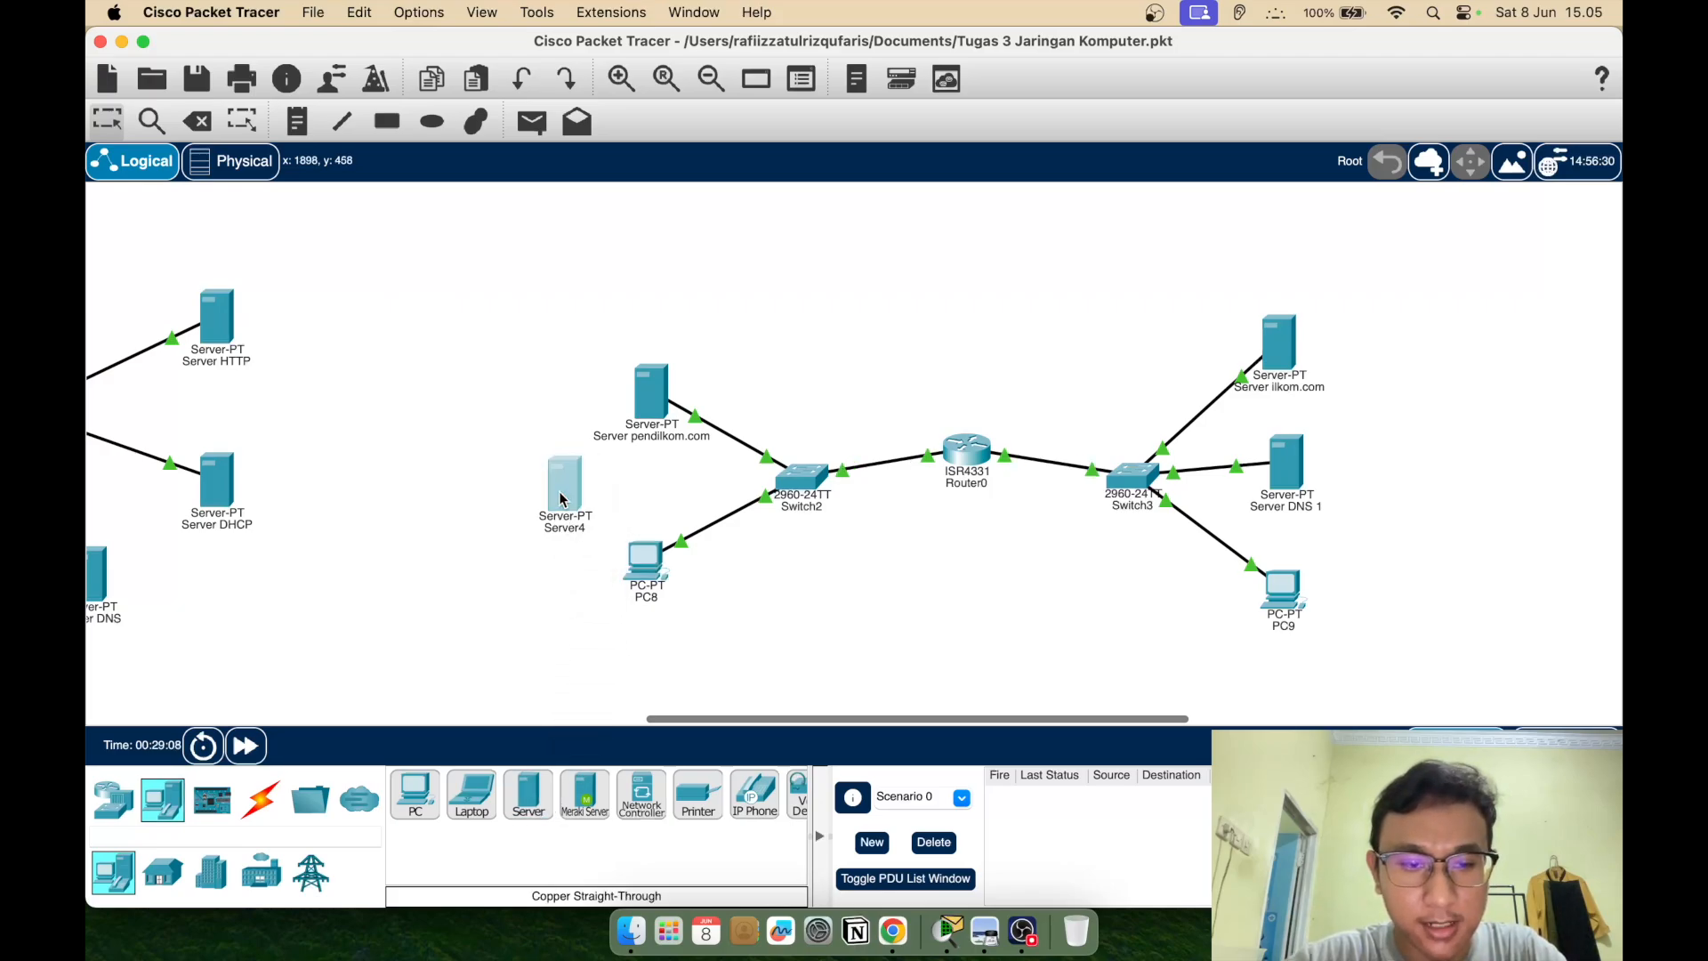
left_click(796, 192)
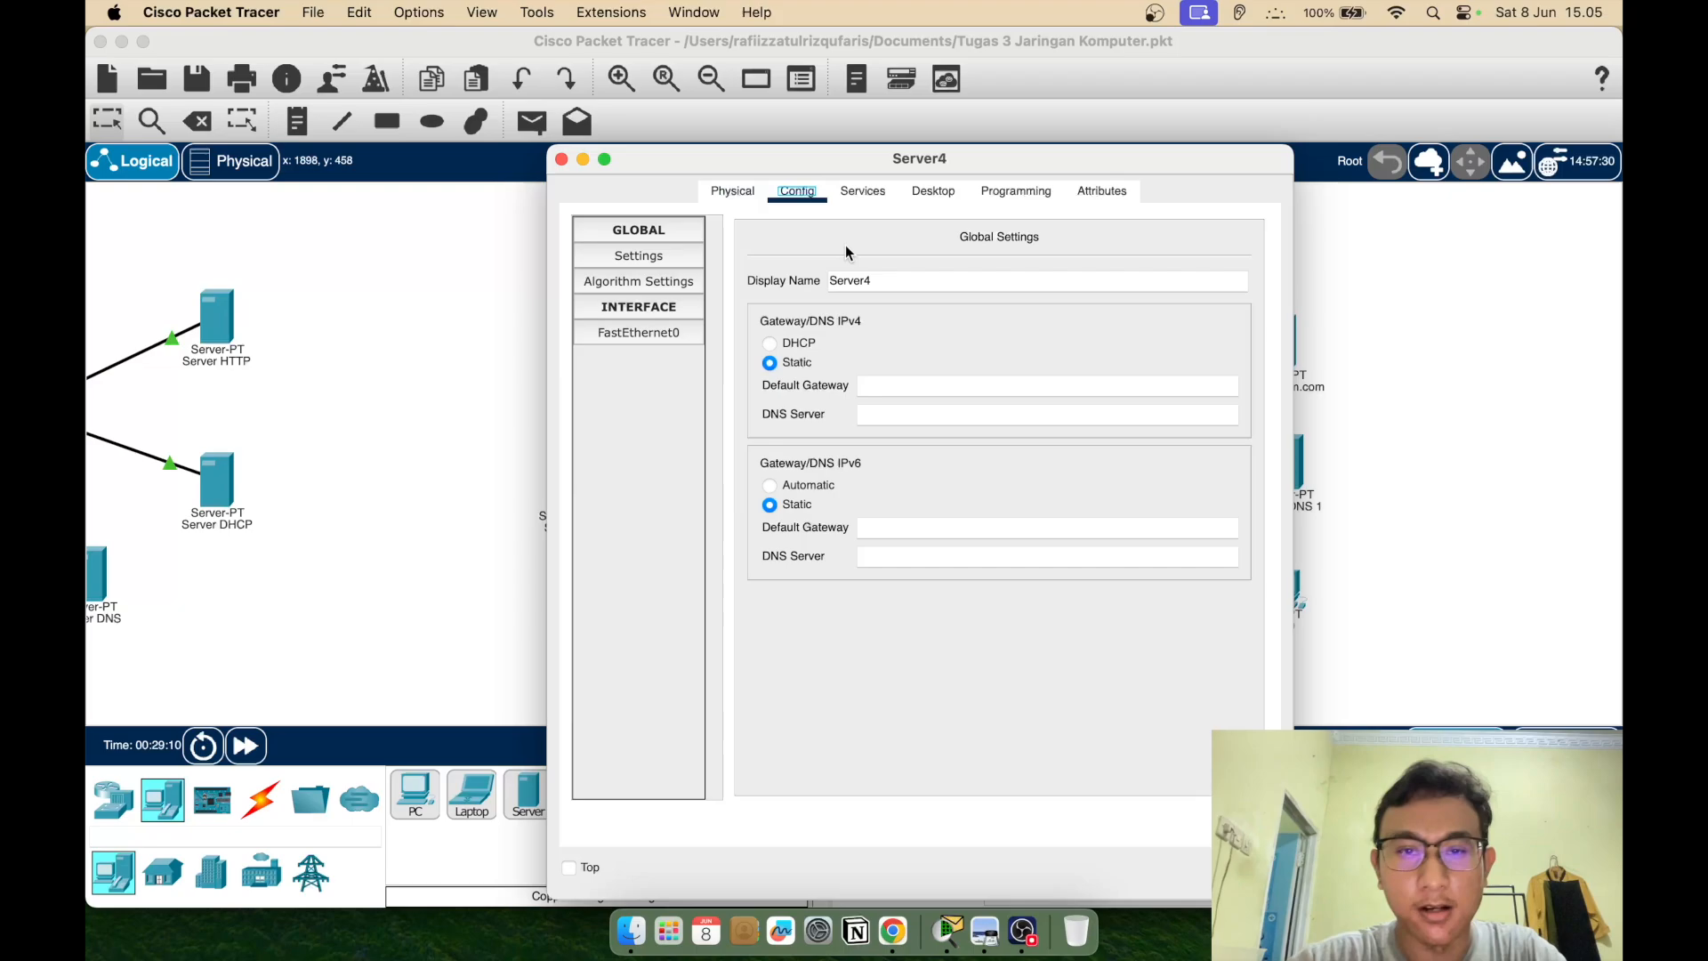
left_click(887, 278)
key("BackSpace")
type("DHCP")
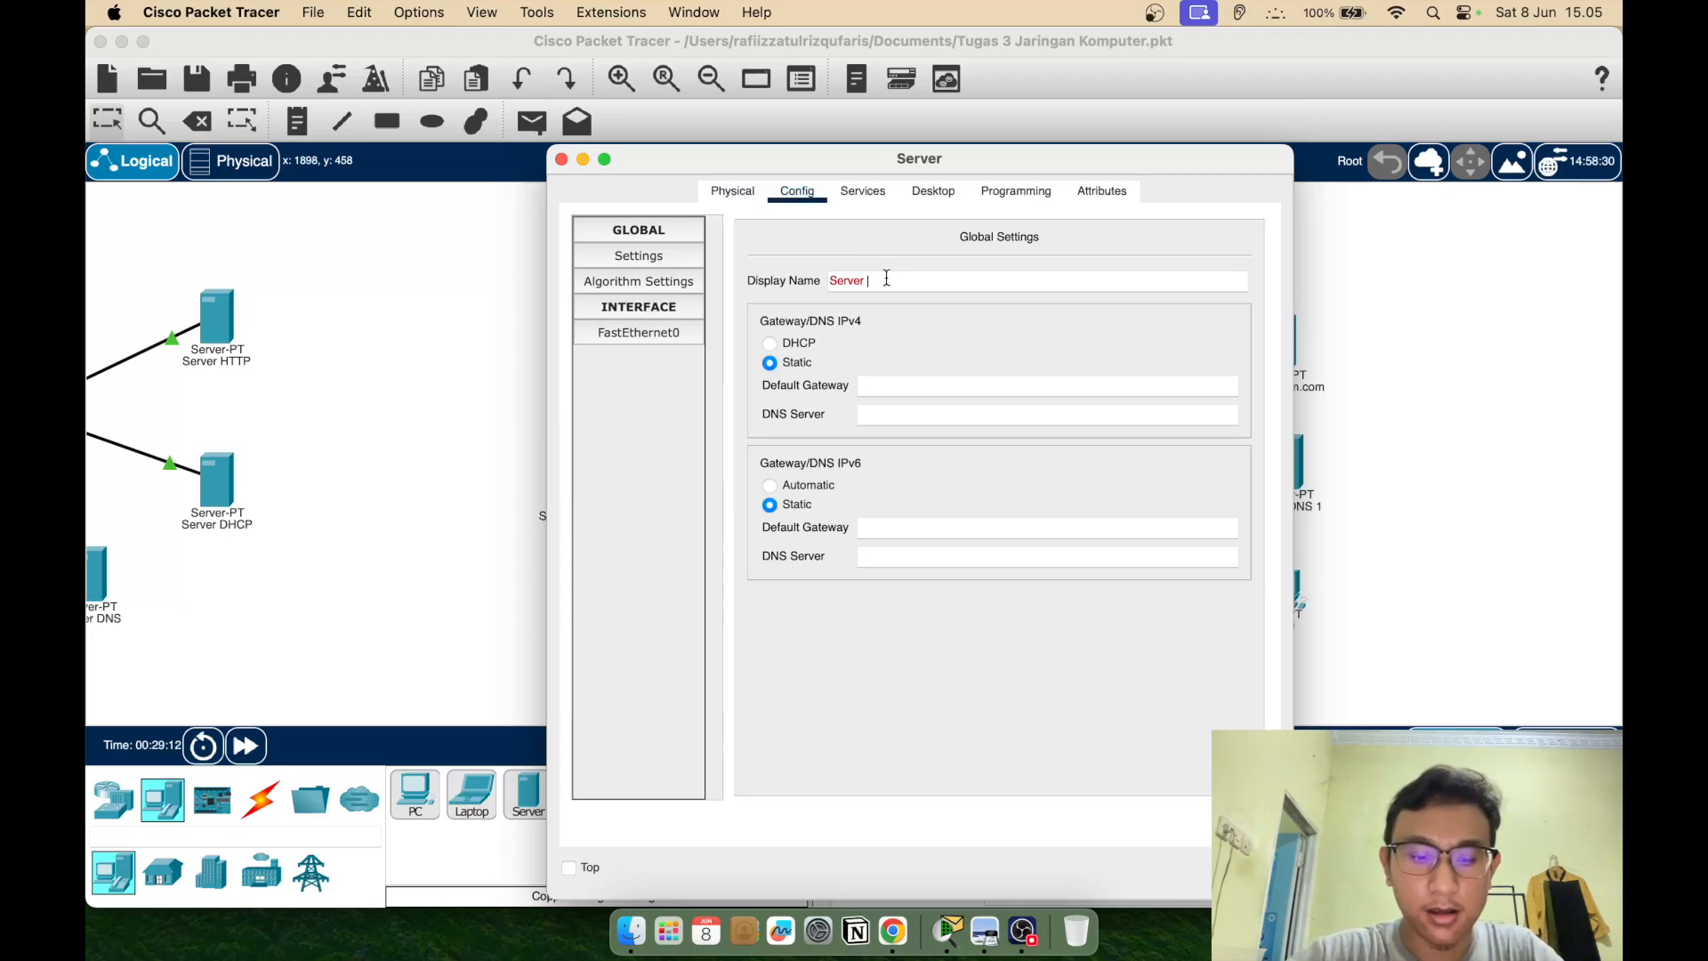
type(" 1")
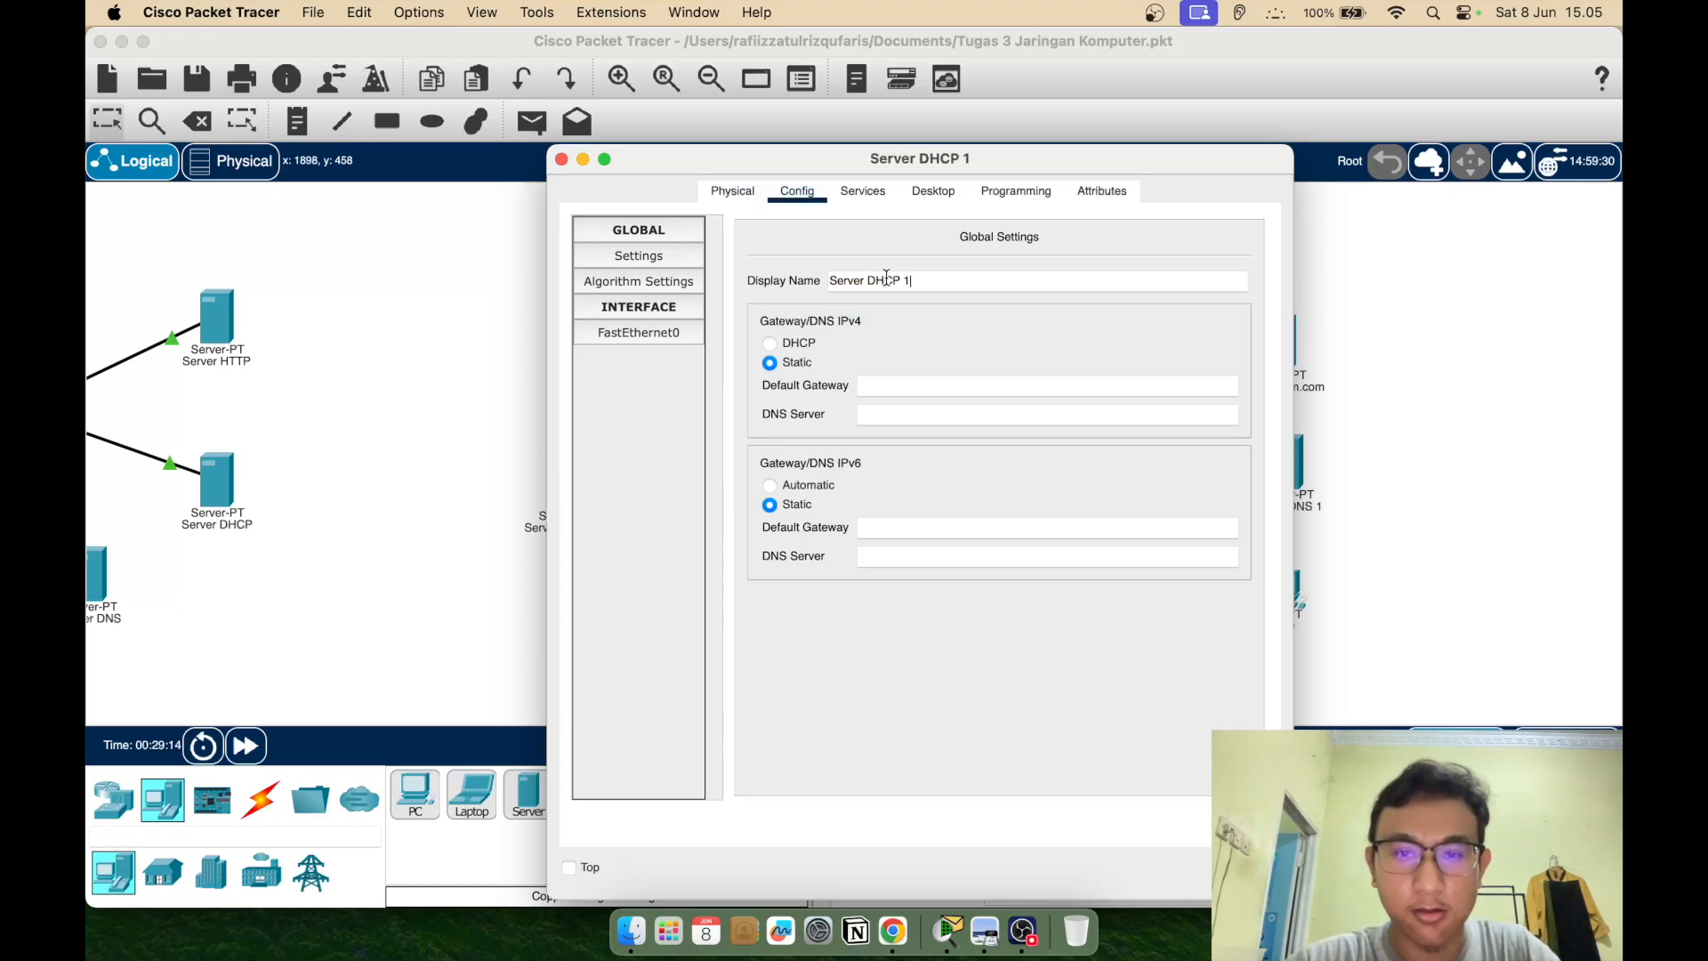
Turn on Server DHCP 1's DHCP service and enter pool name serverPool1, default gateway 192.168.1.5 and DNS server 10.0.0.2
left_click(863, 192)
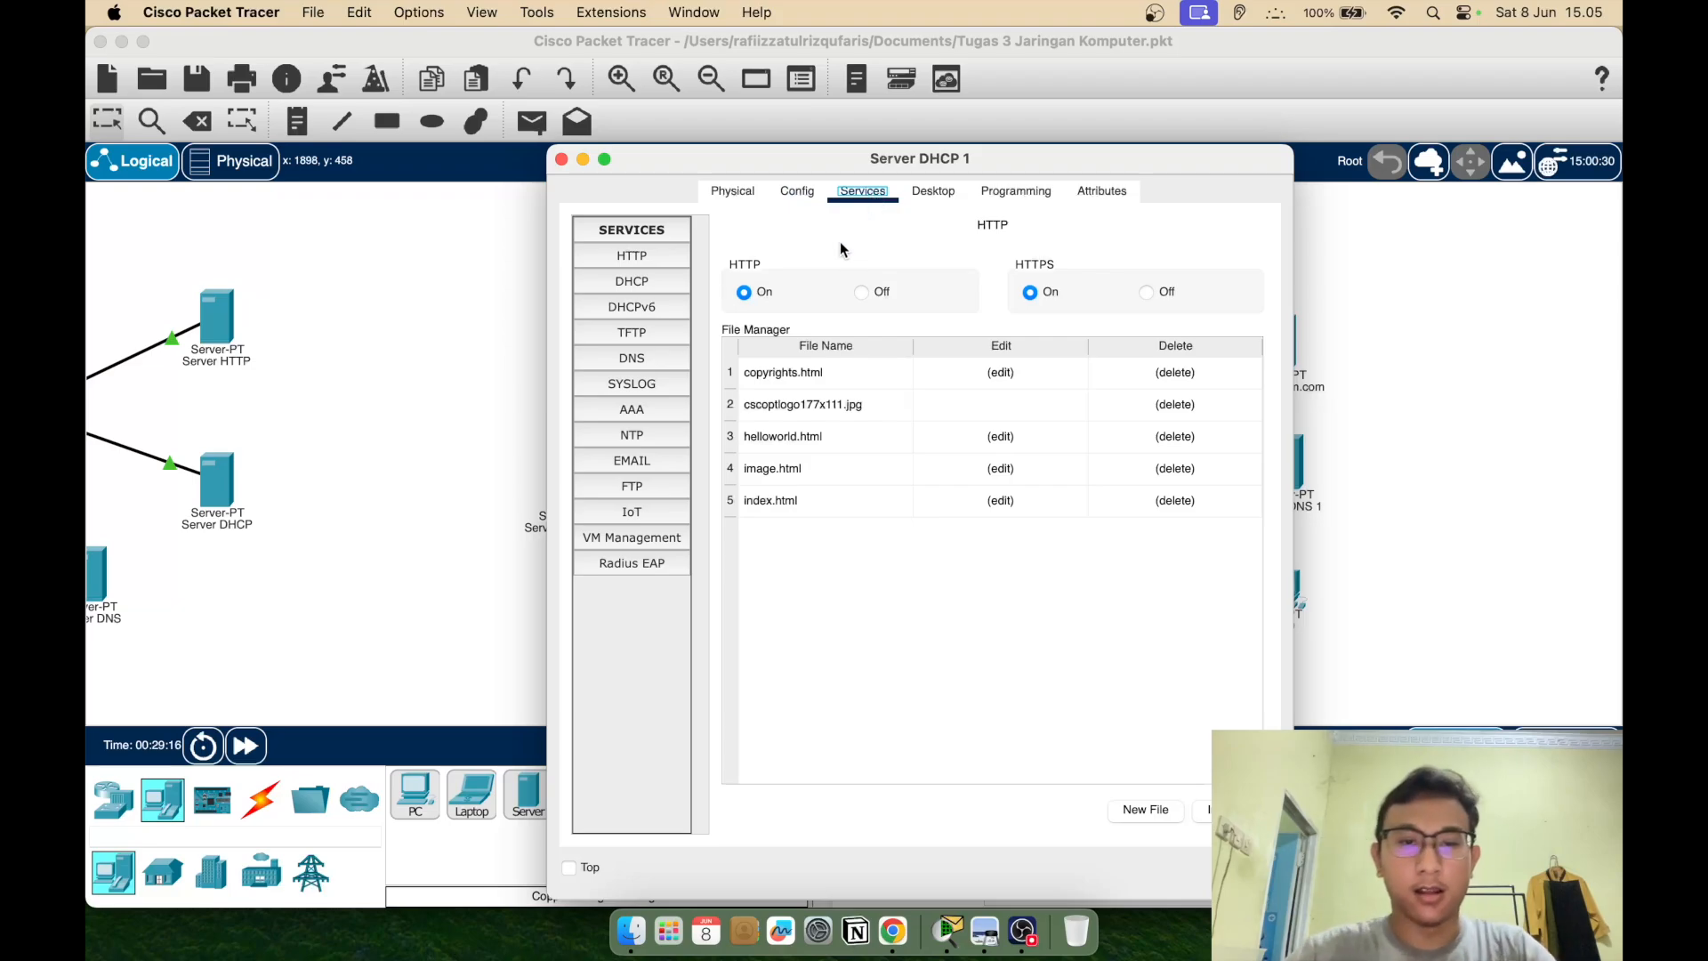
left_click(664, 277)
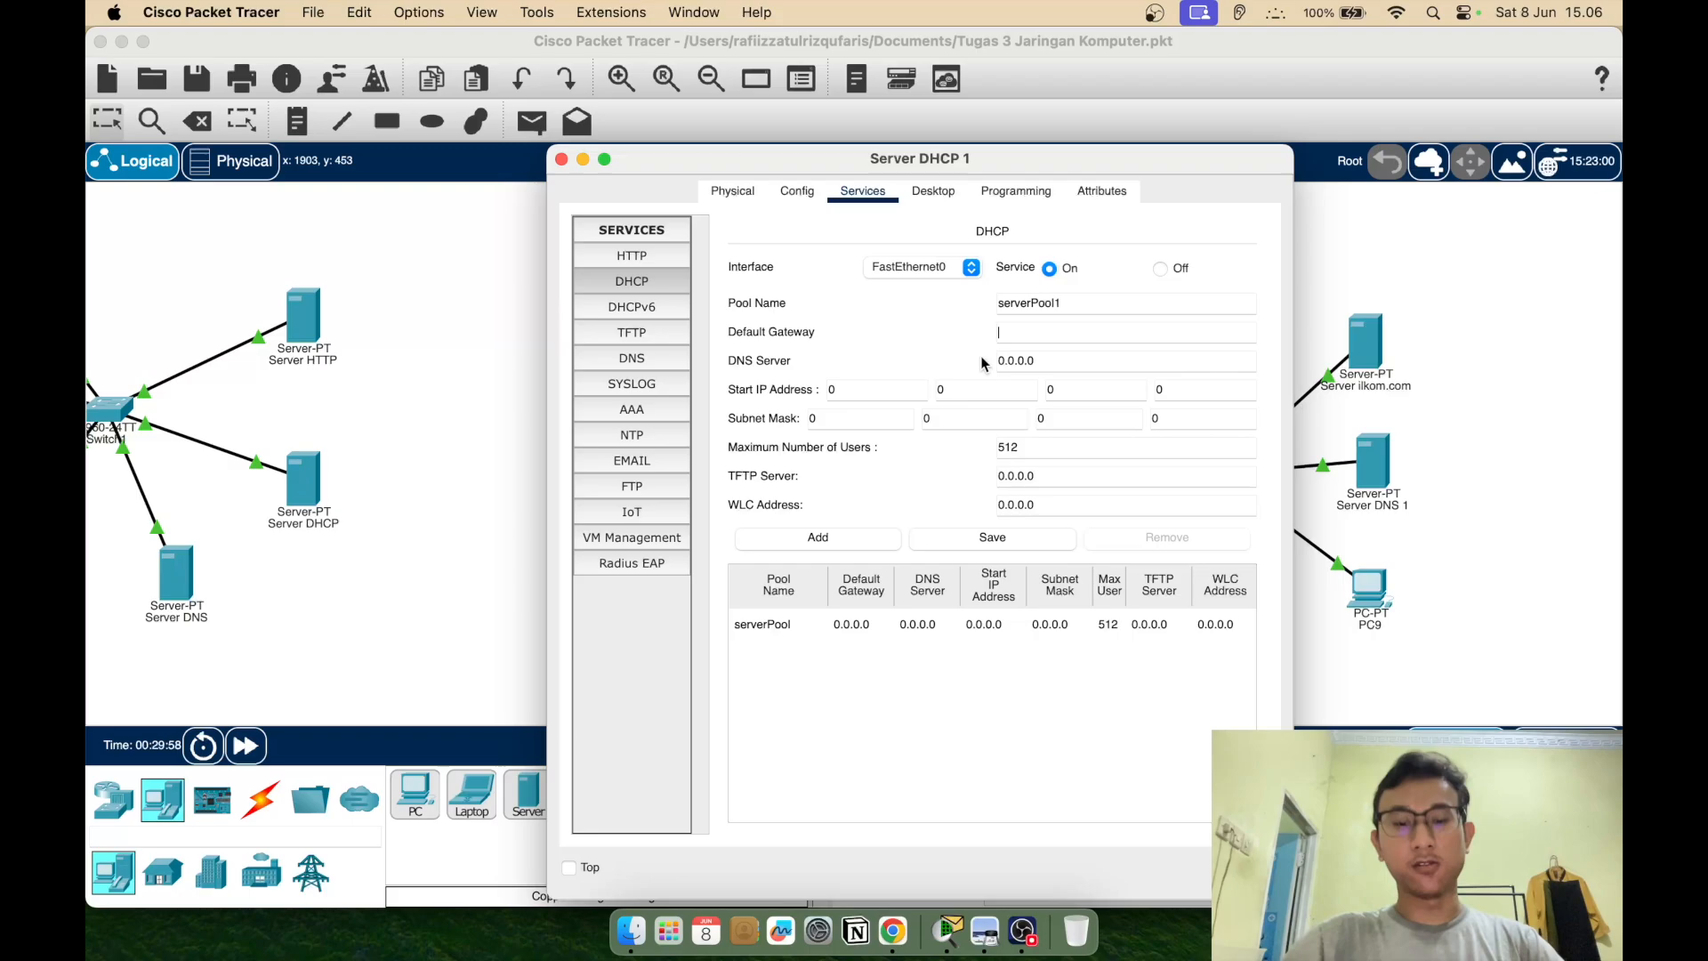
type("192.")
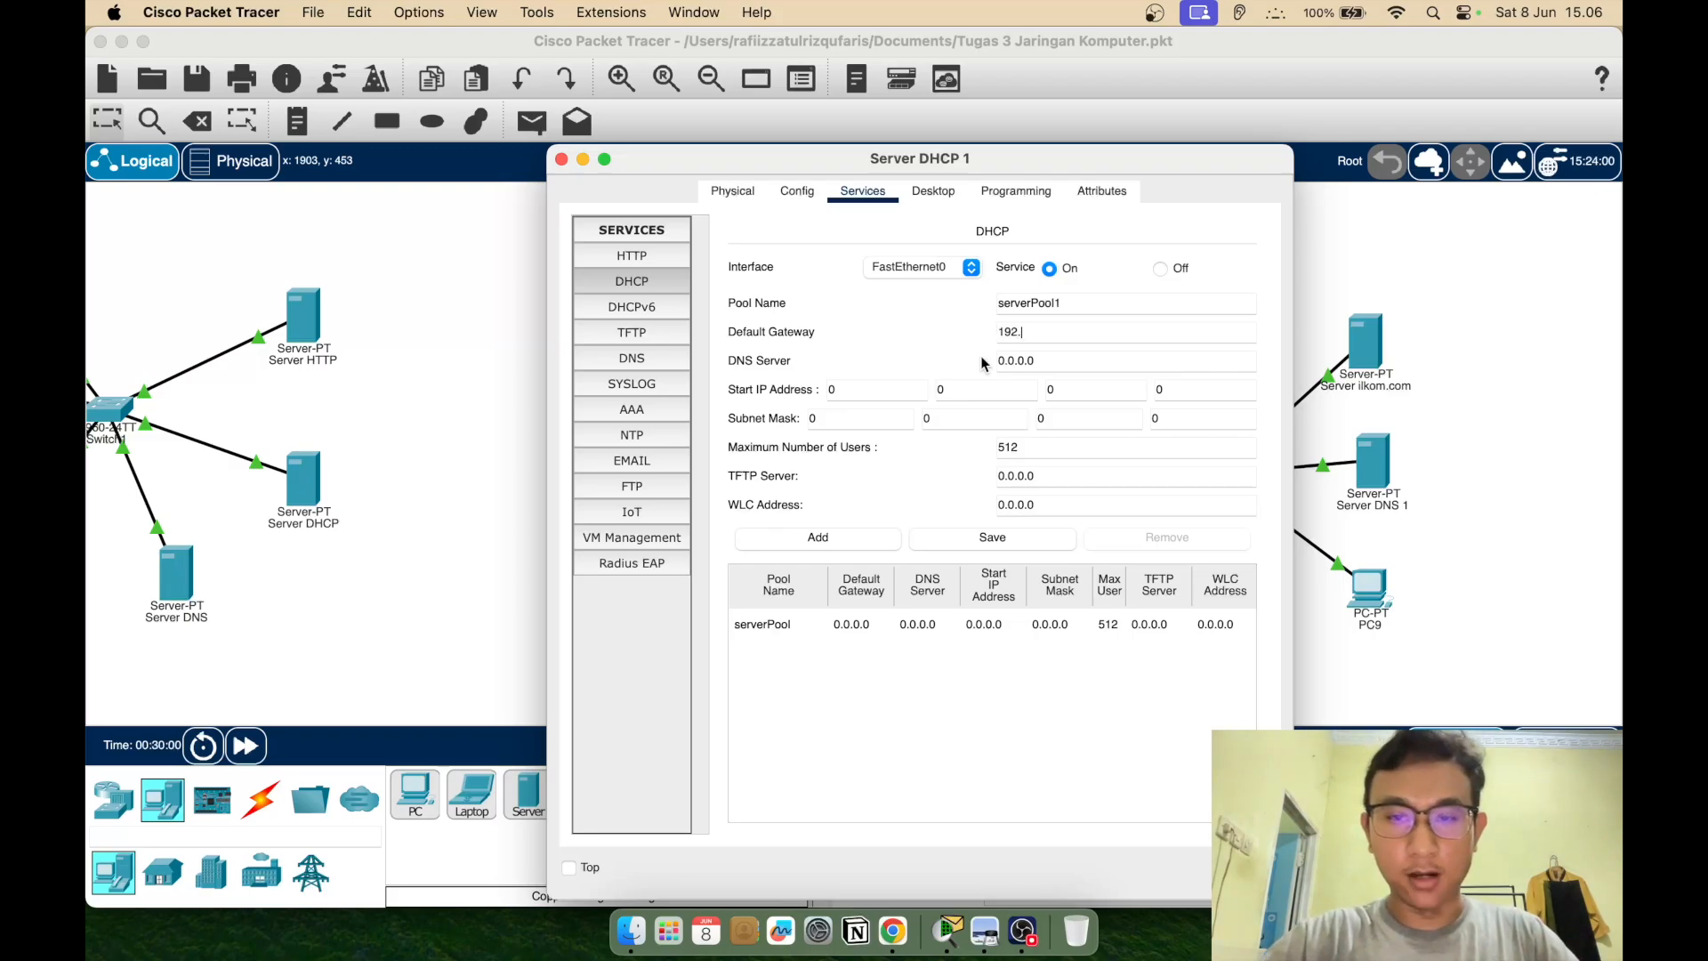
type("168.1.")
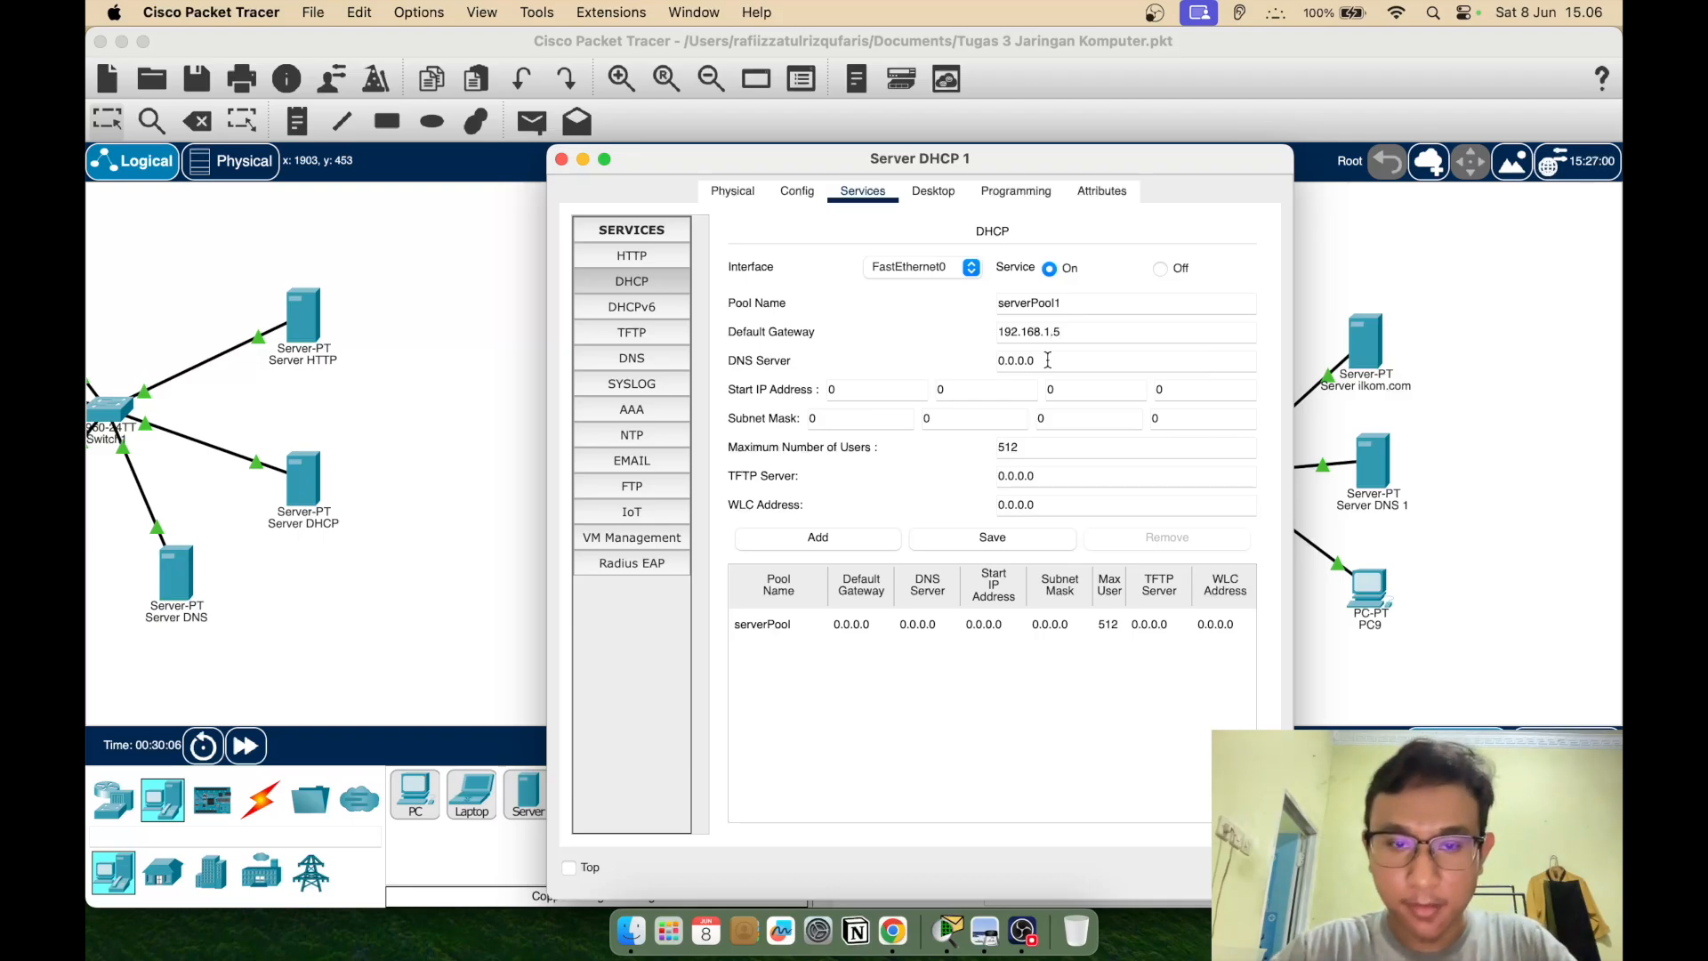
type("5")
key("Tab")
key("BackSpace")
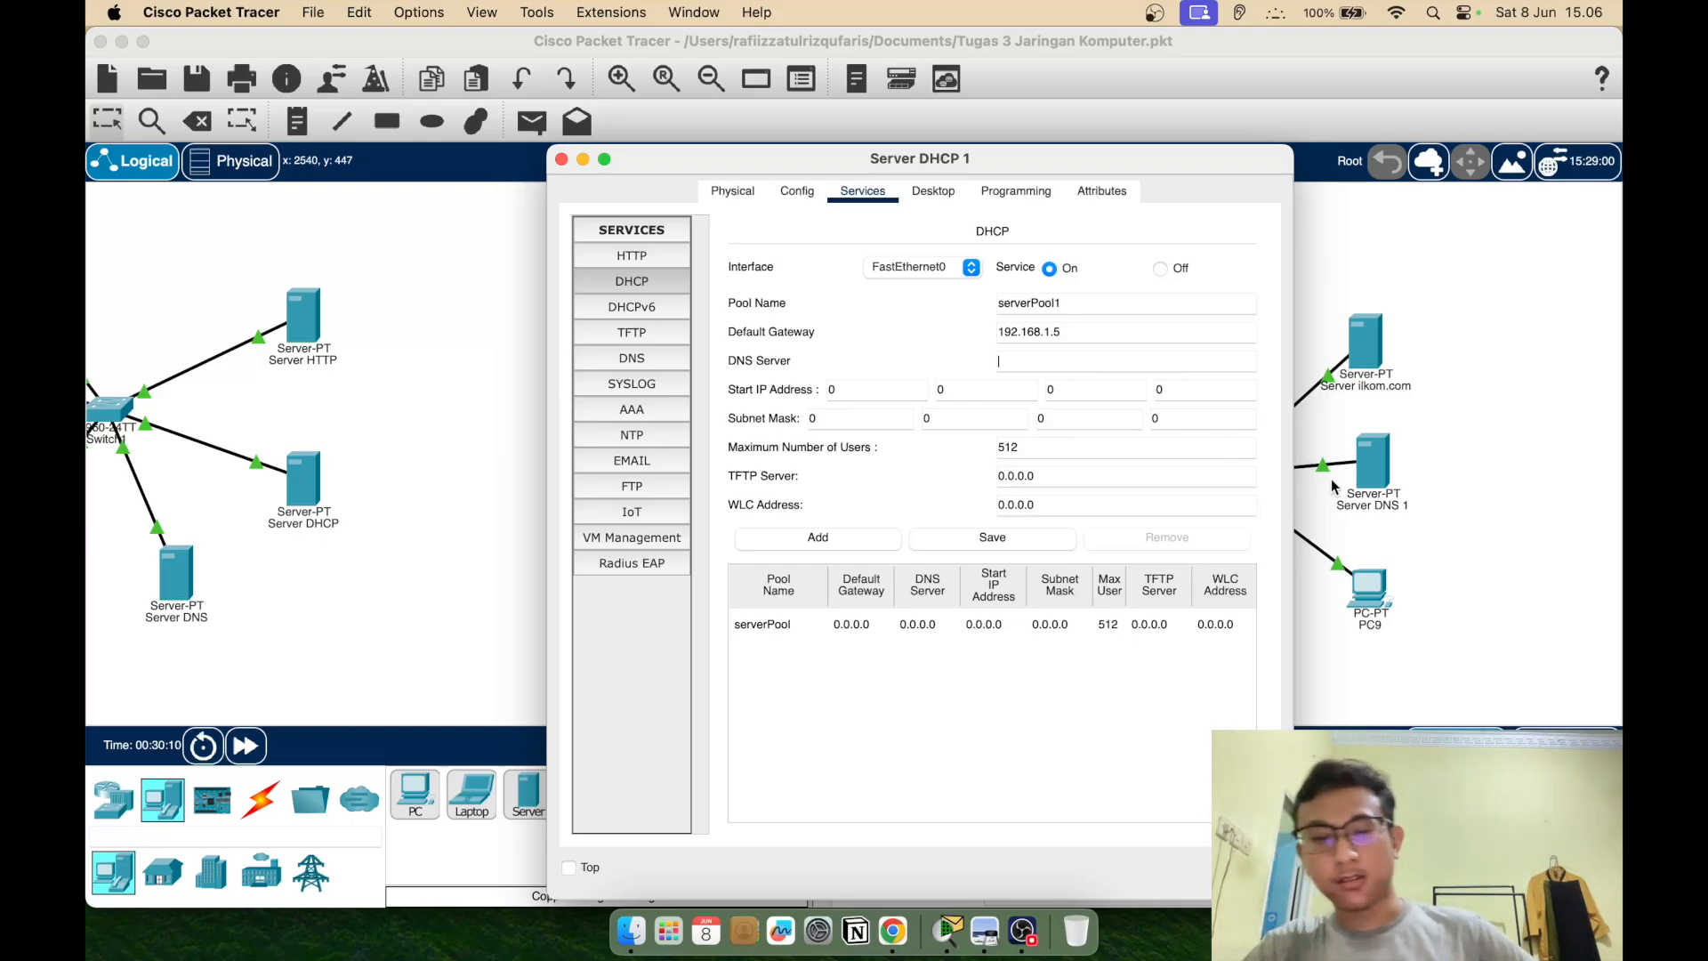
type("10.0")
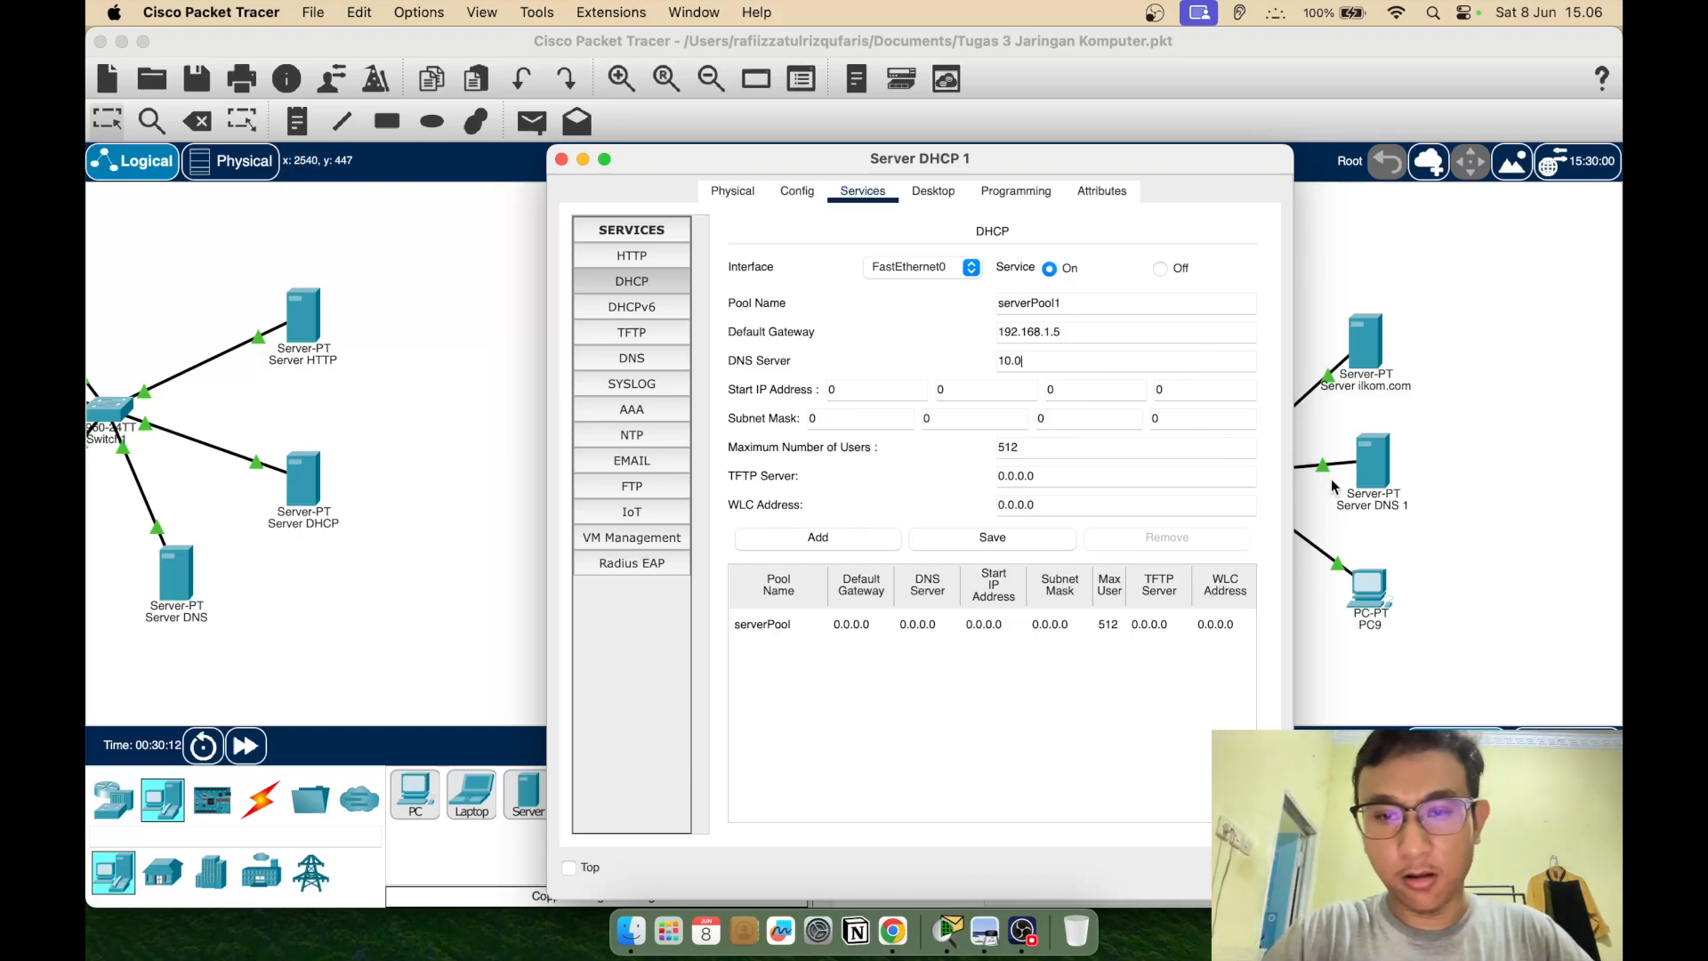
type(".0.2")
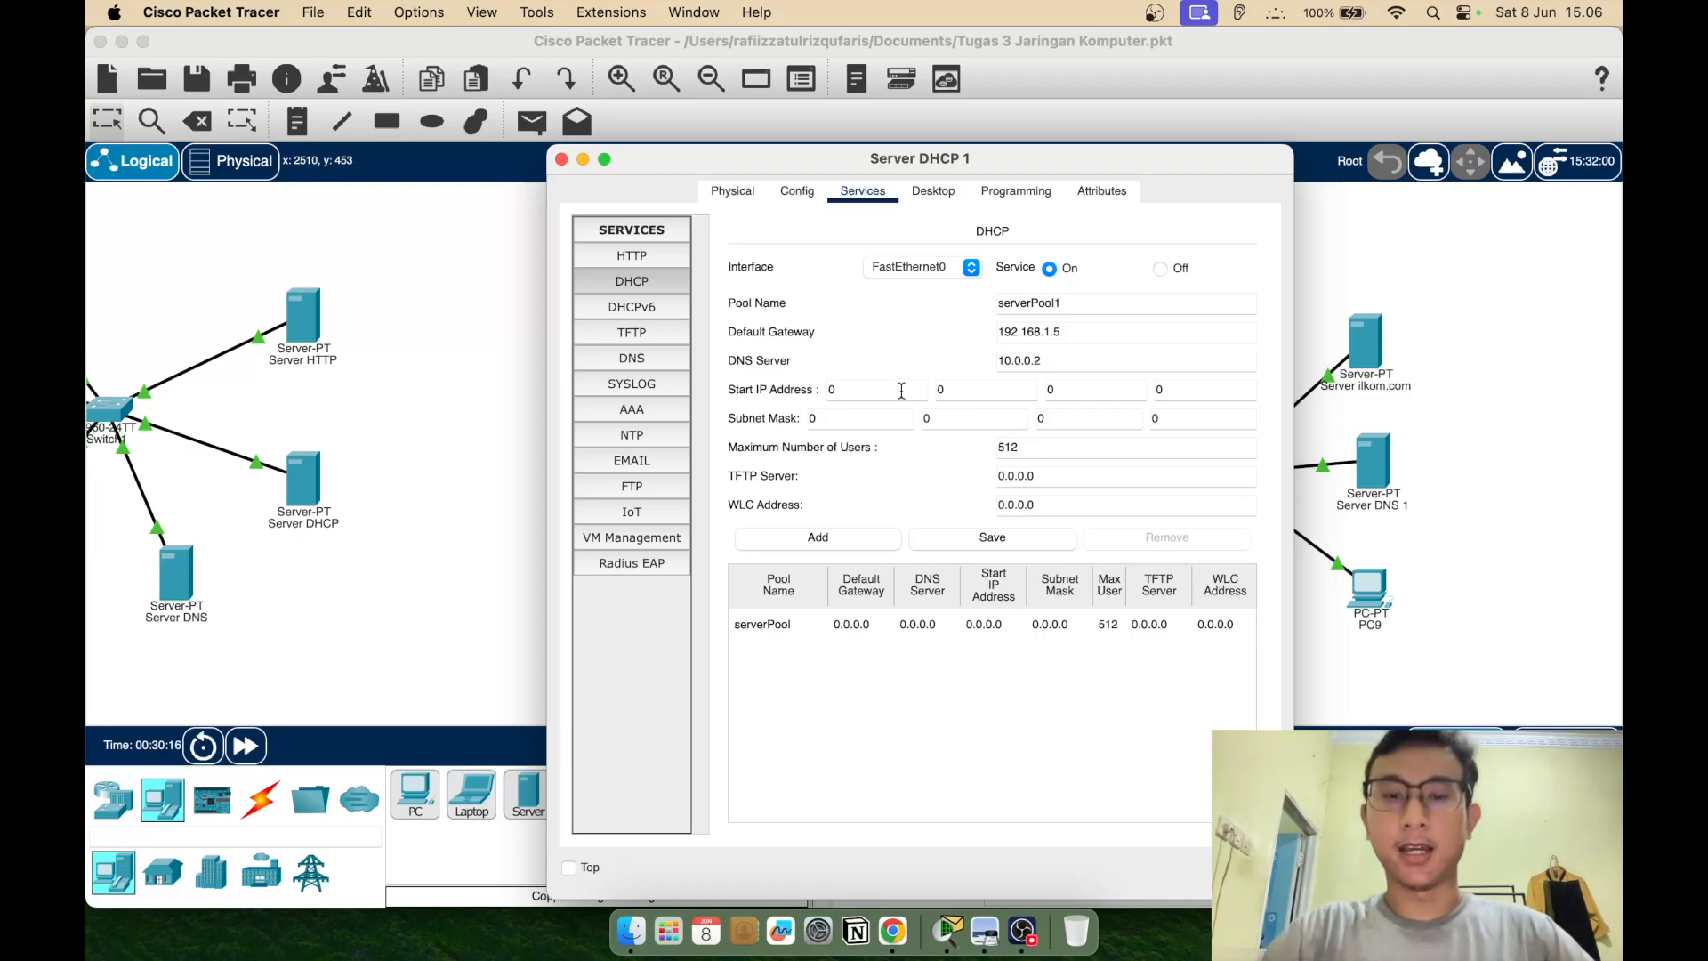
Set the start IP address of Server DHCP 1's serverPool1 to 192.168.1.10
type("192")
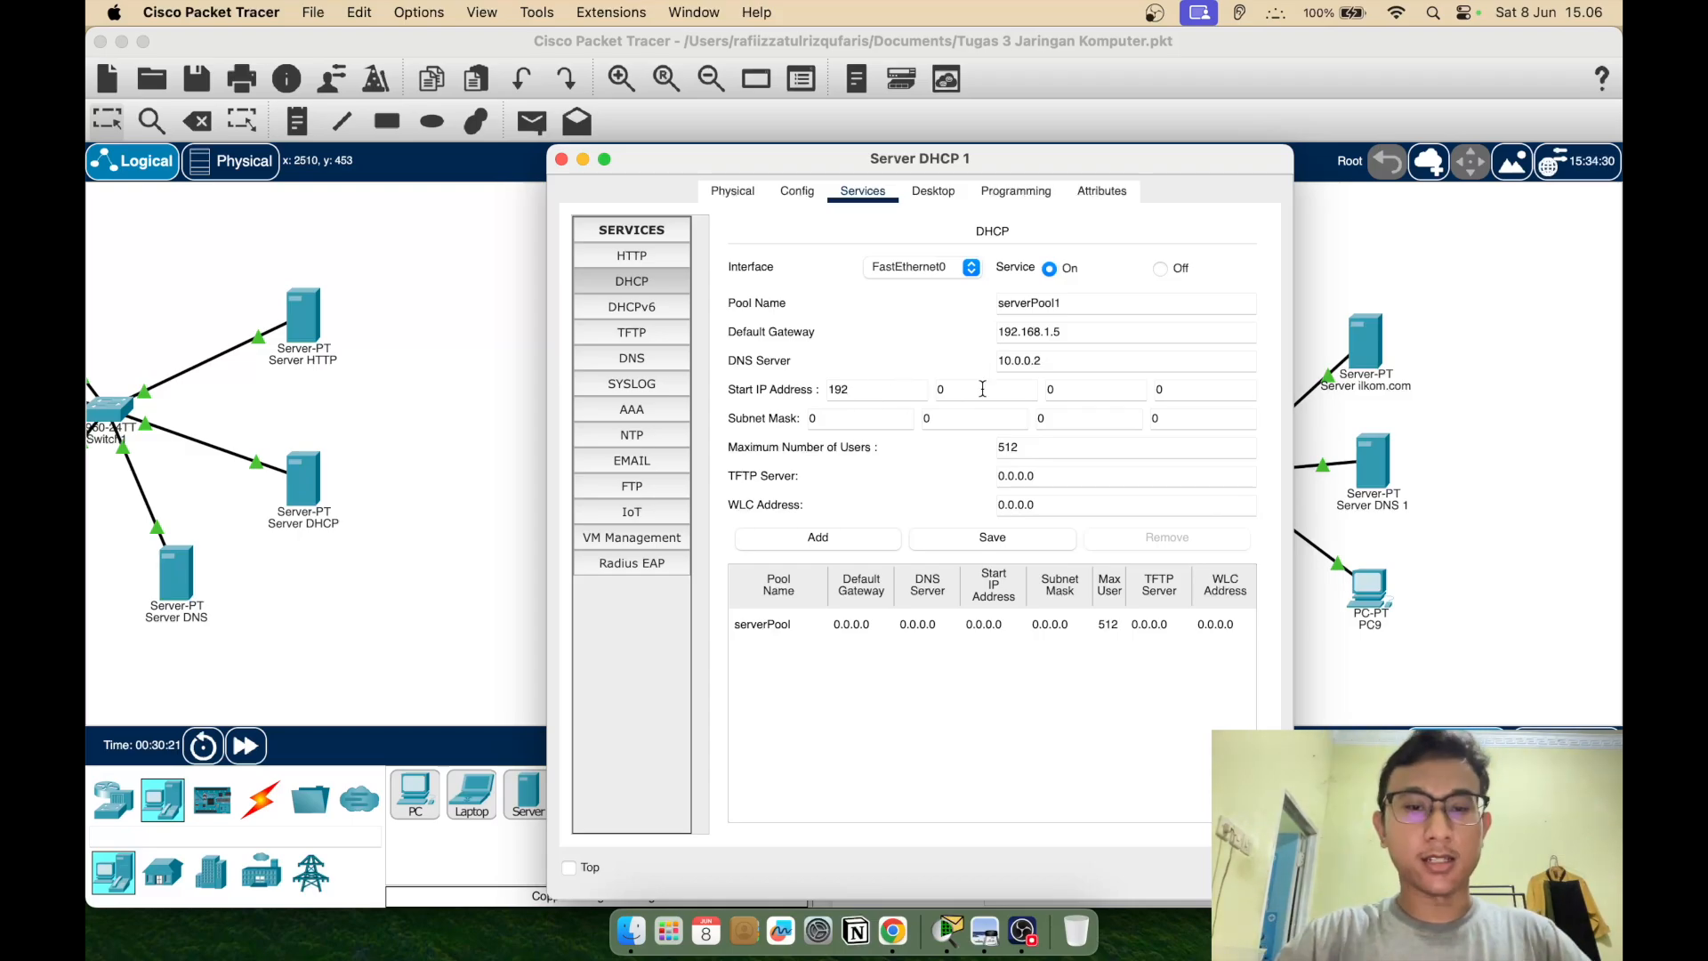
type("169")
key("BackSpace")
type("8")
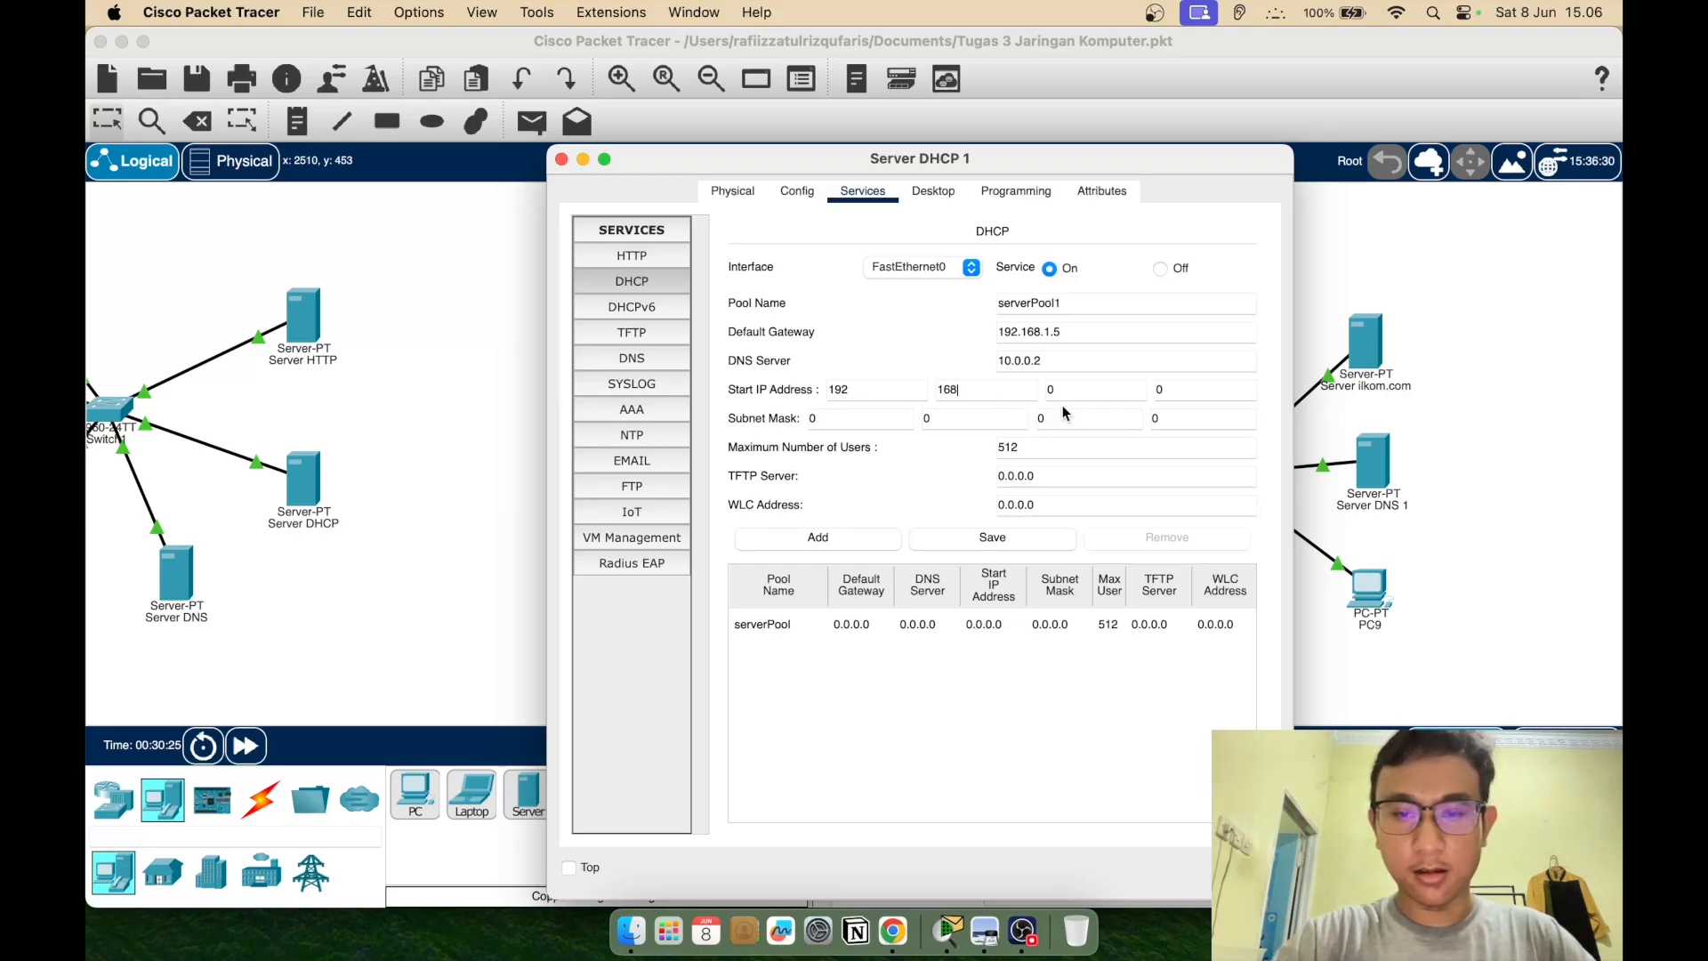
left_click(1067, 390)
type("1")
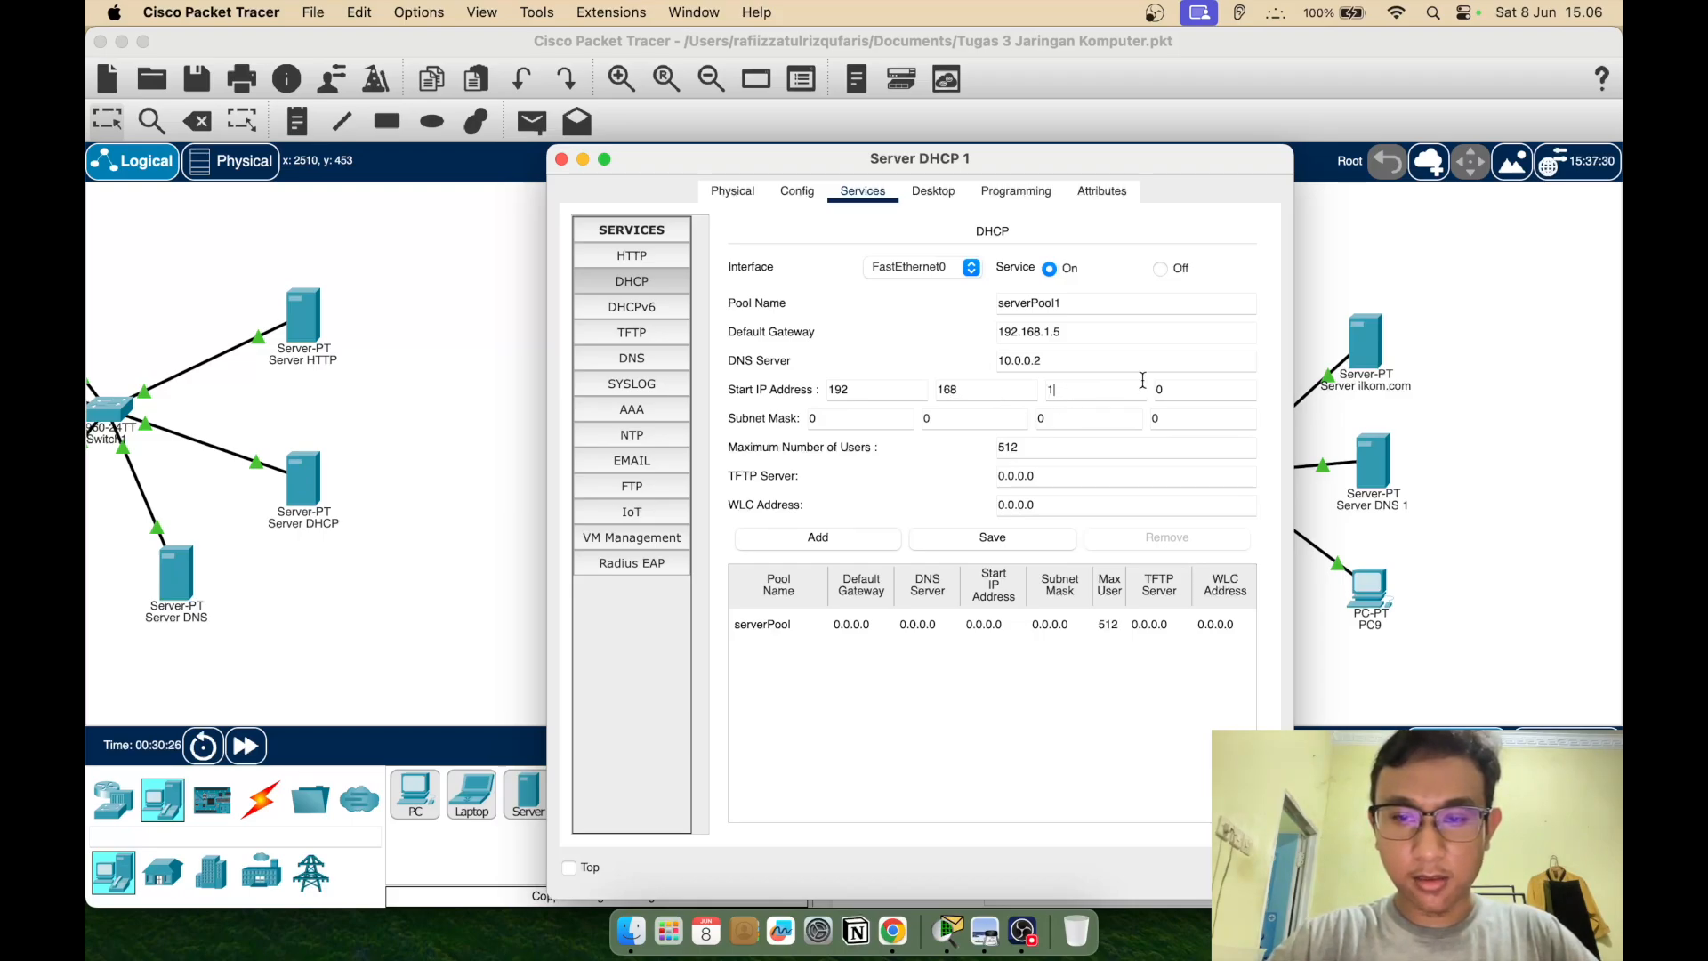
left_click(1202, 383)
type("10")
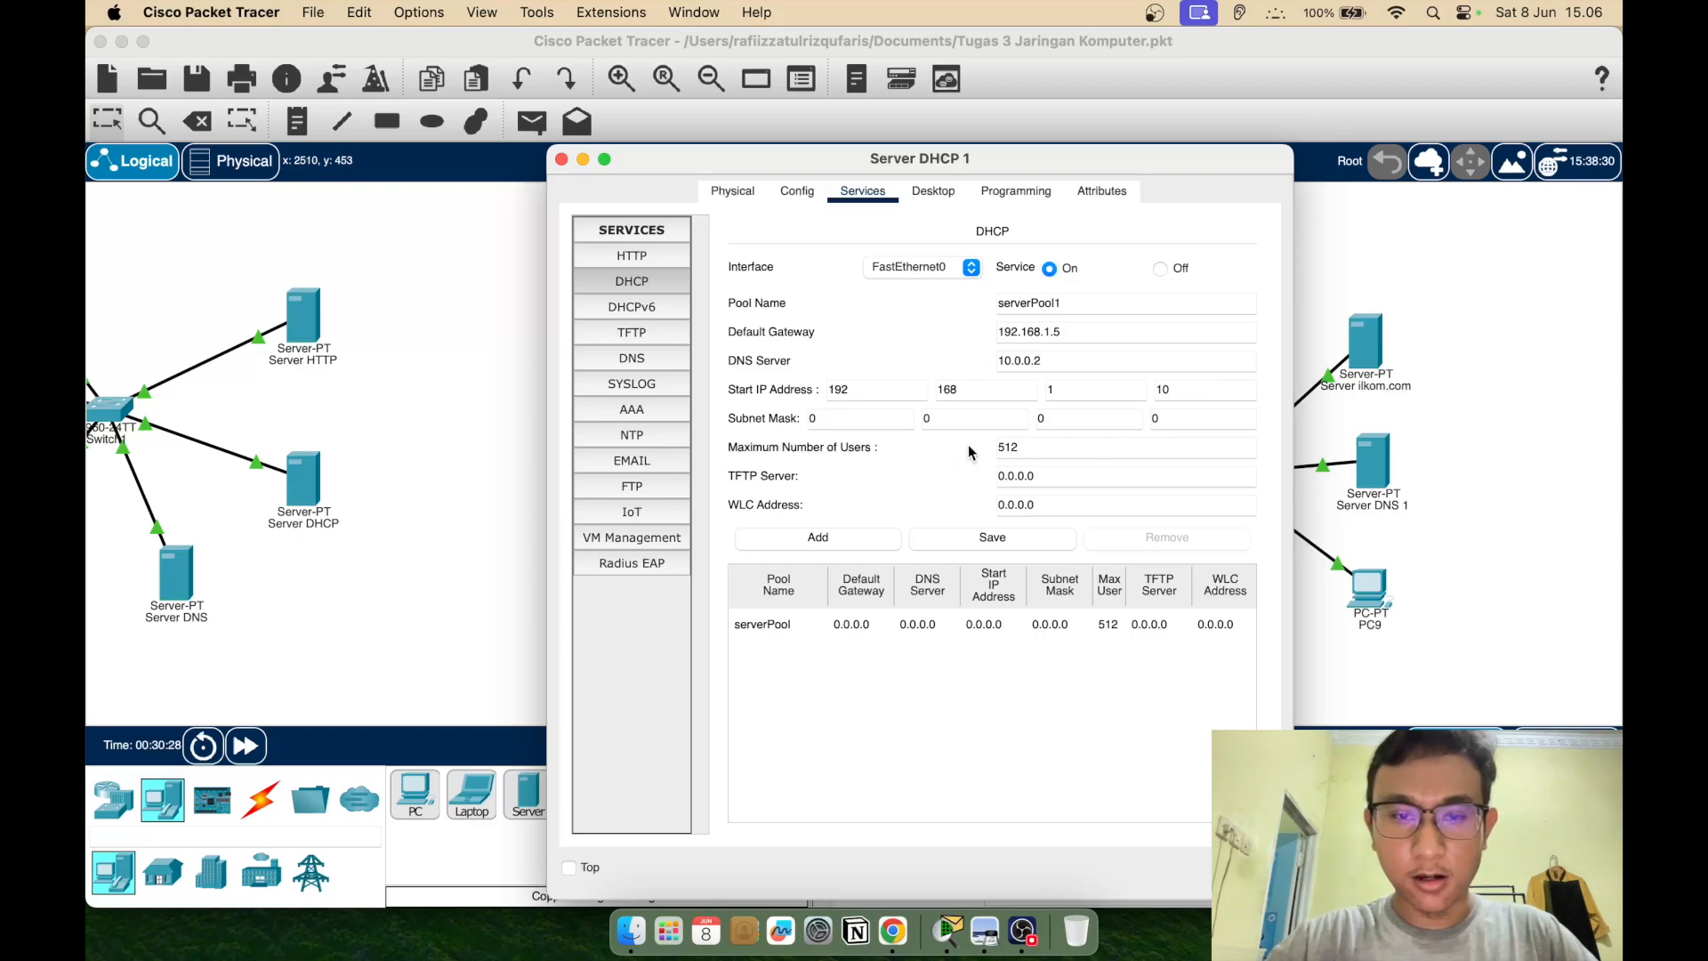
Set the DHCP pool's subnet mask to 255.255.255.0
key("BackSpace")
type("255")
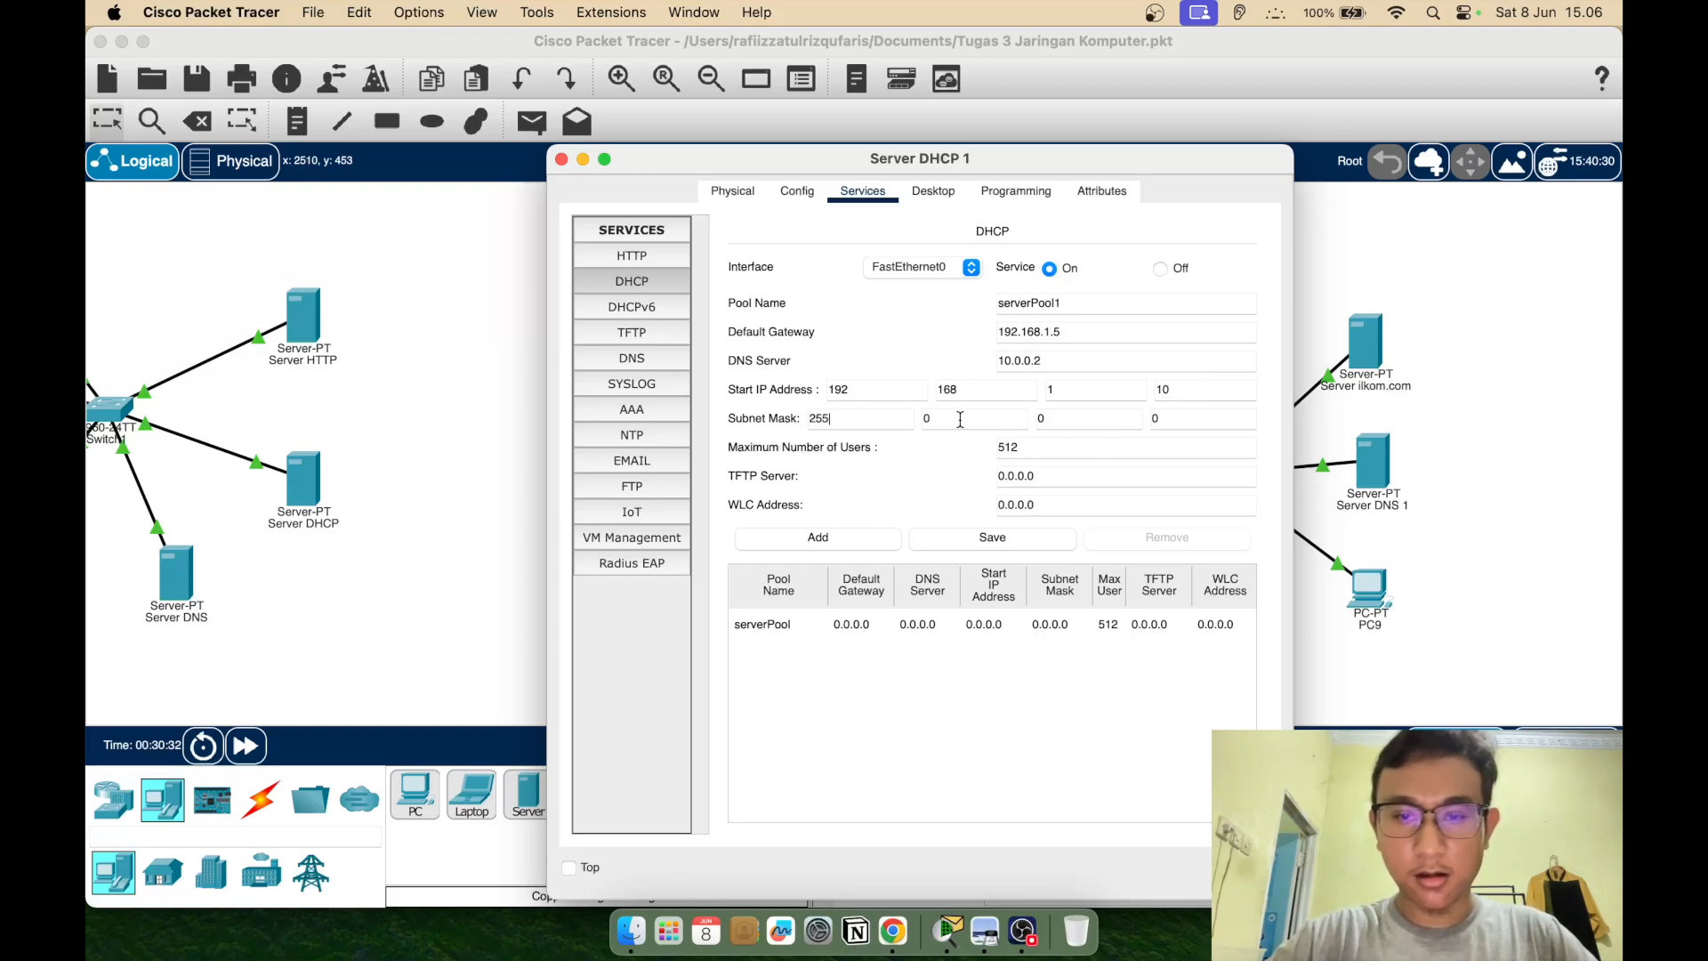
key("BackSpace")
type("255")
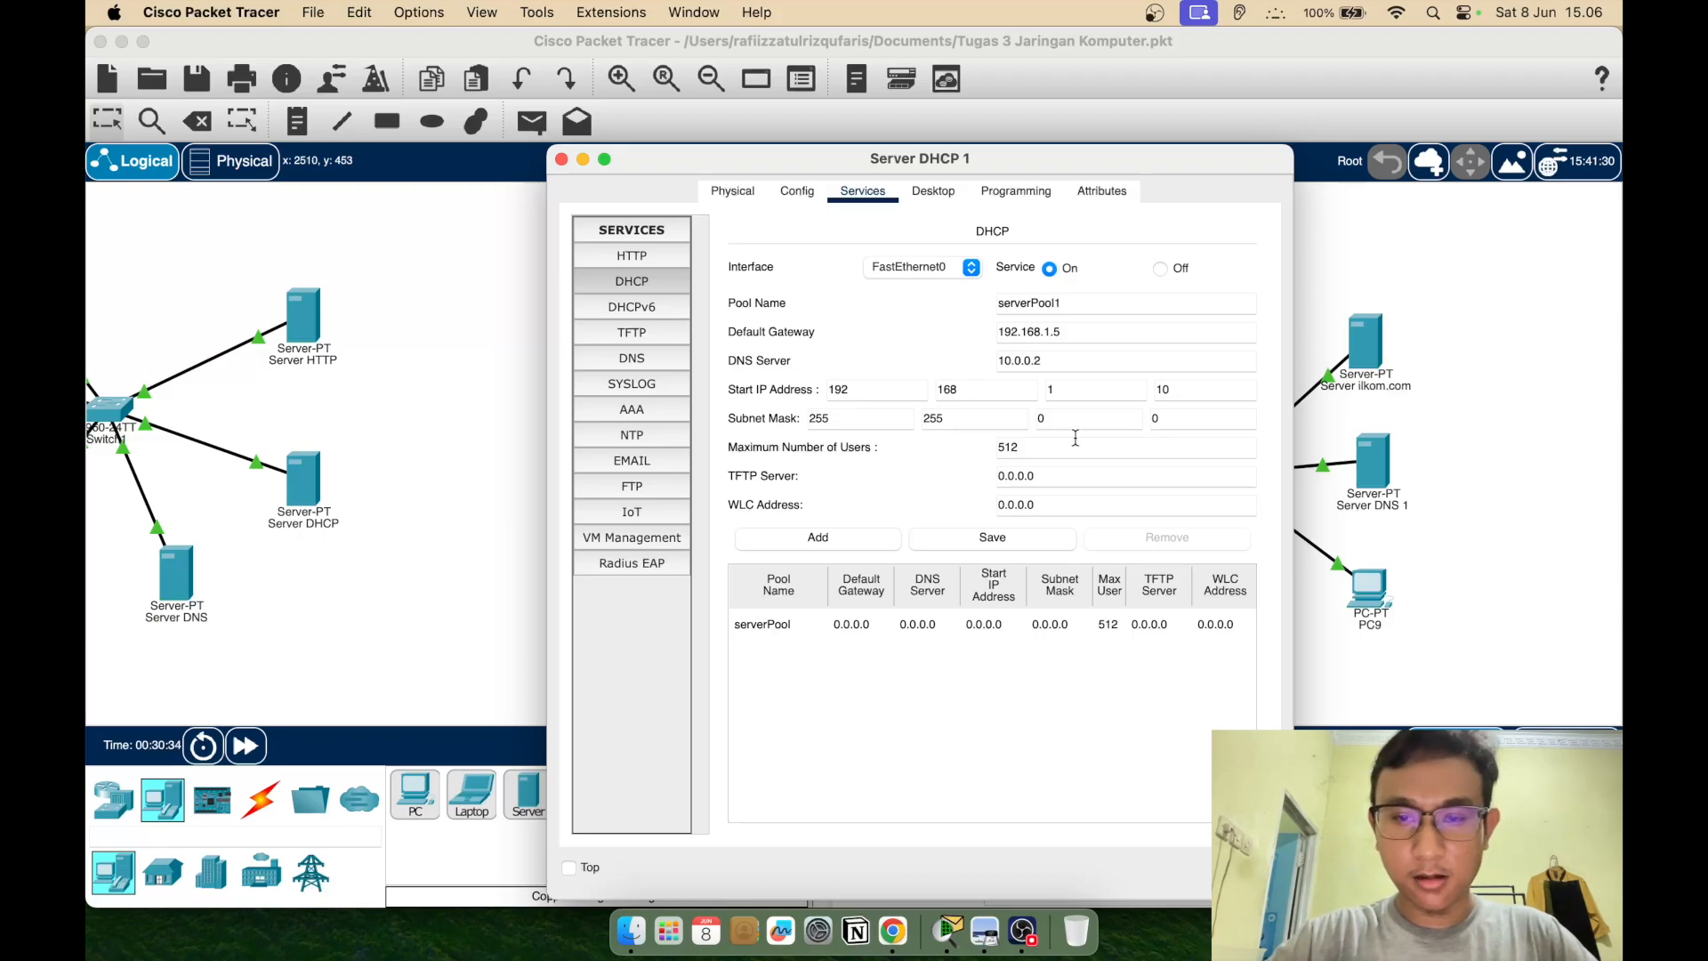
left_click(1076, 421)
key("BackSpace")
type("255")
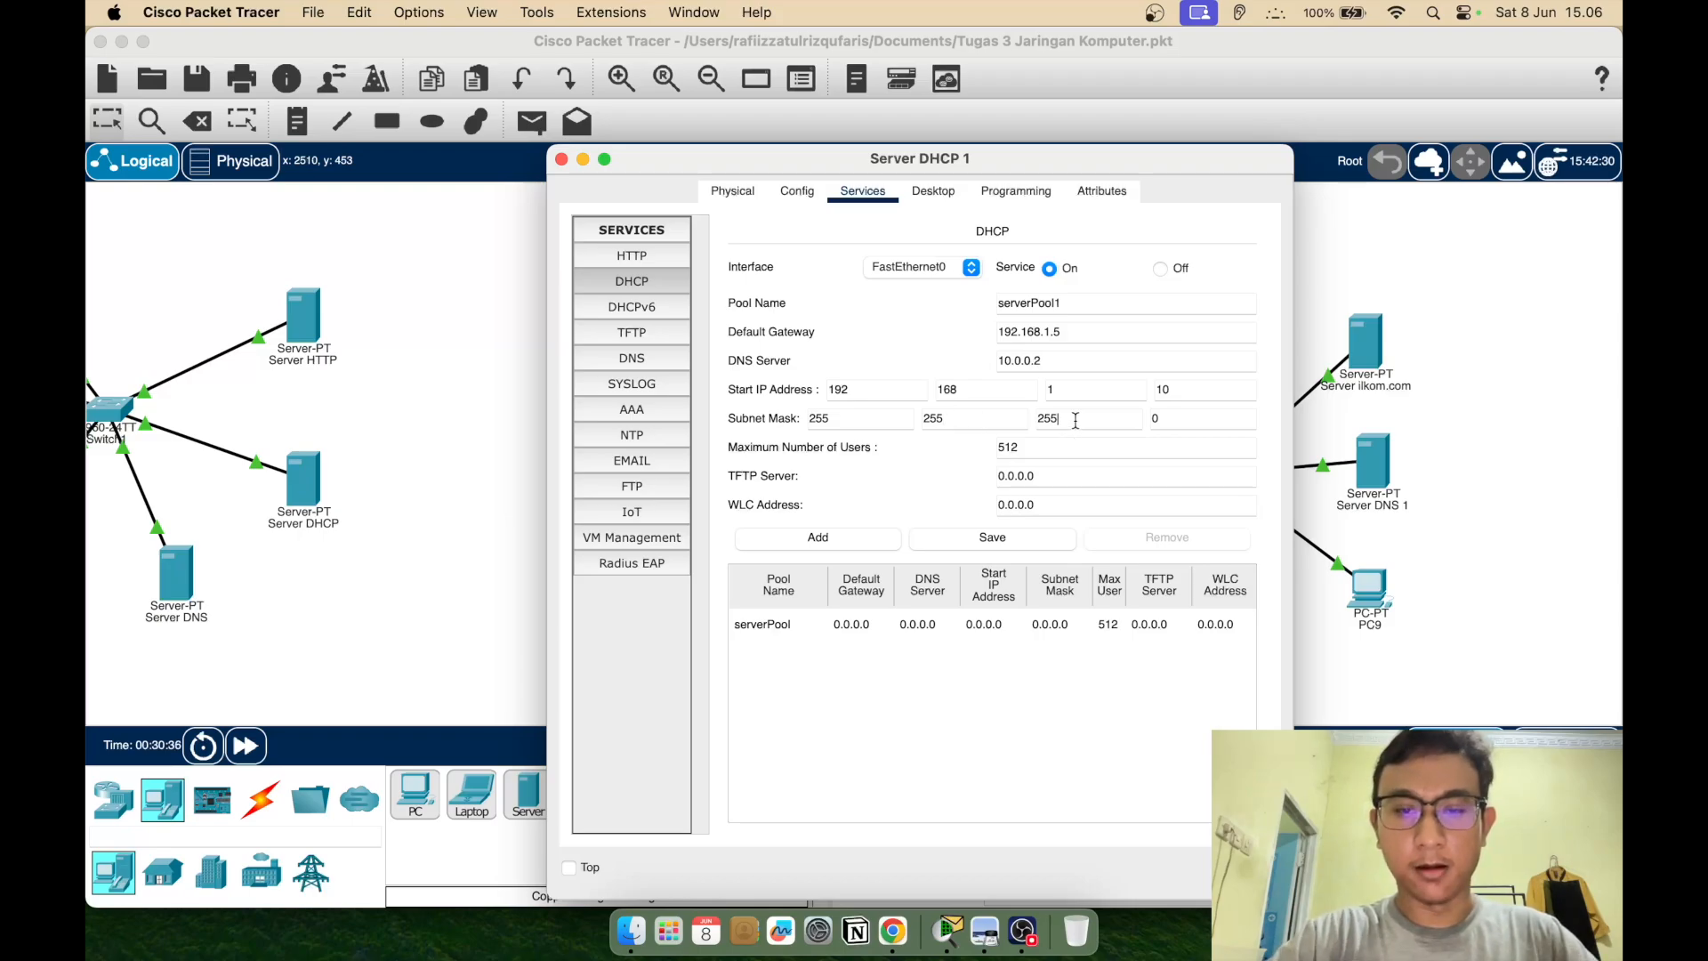
Save serverPool1 as a new DHCP pool, select its entry in the pool table, and close Server DHCP 1's window
left_click(1022, 533)
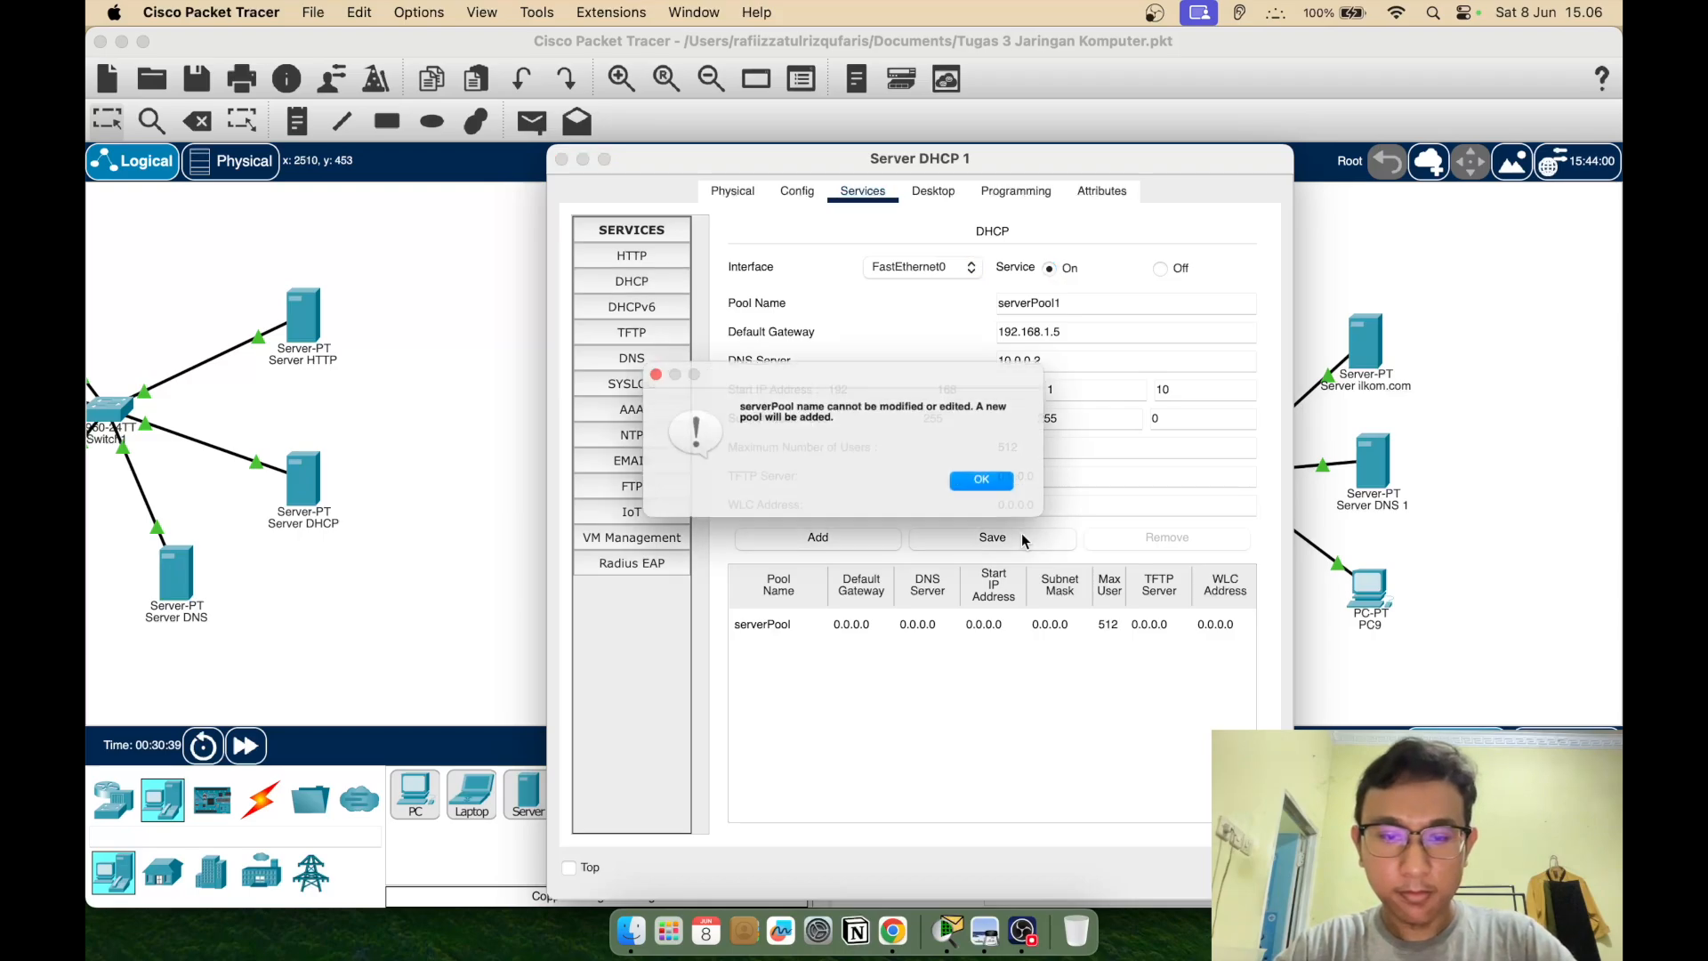
left_click(1000, 486)
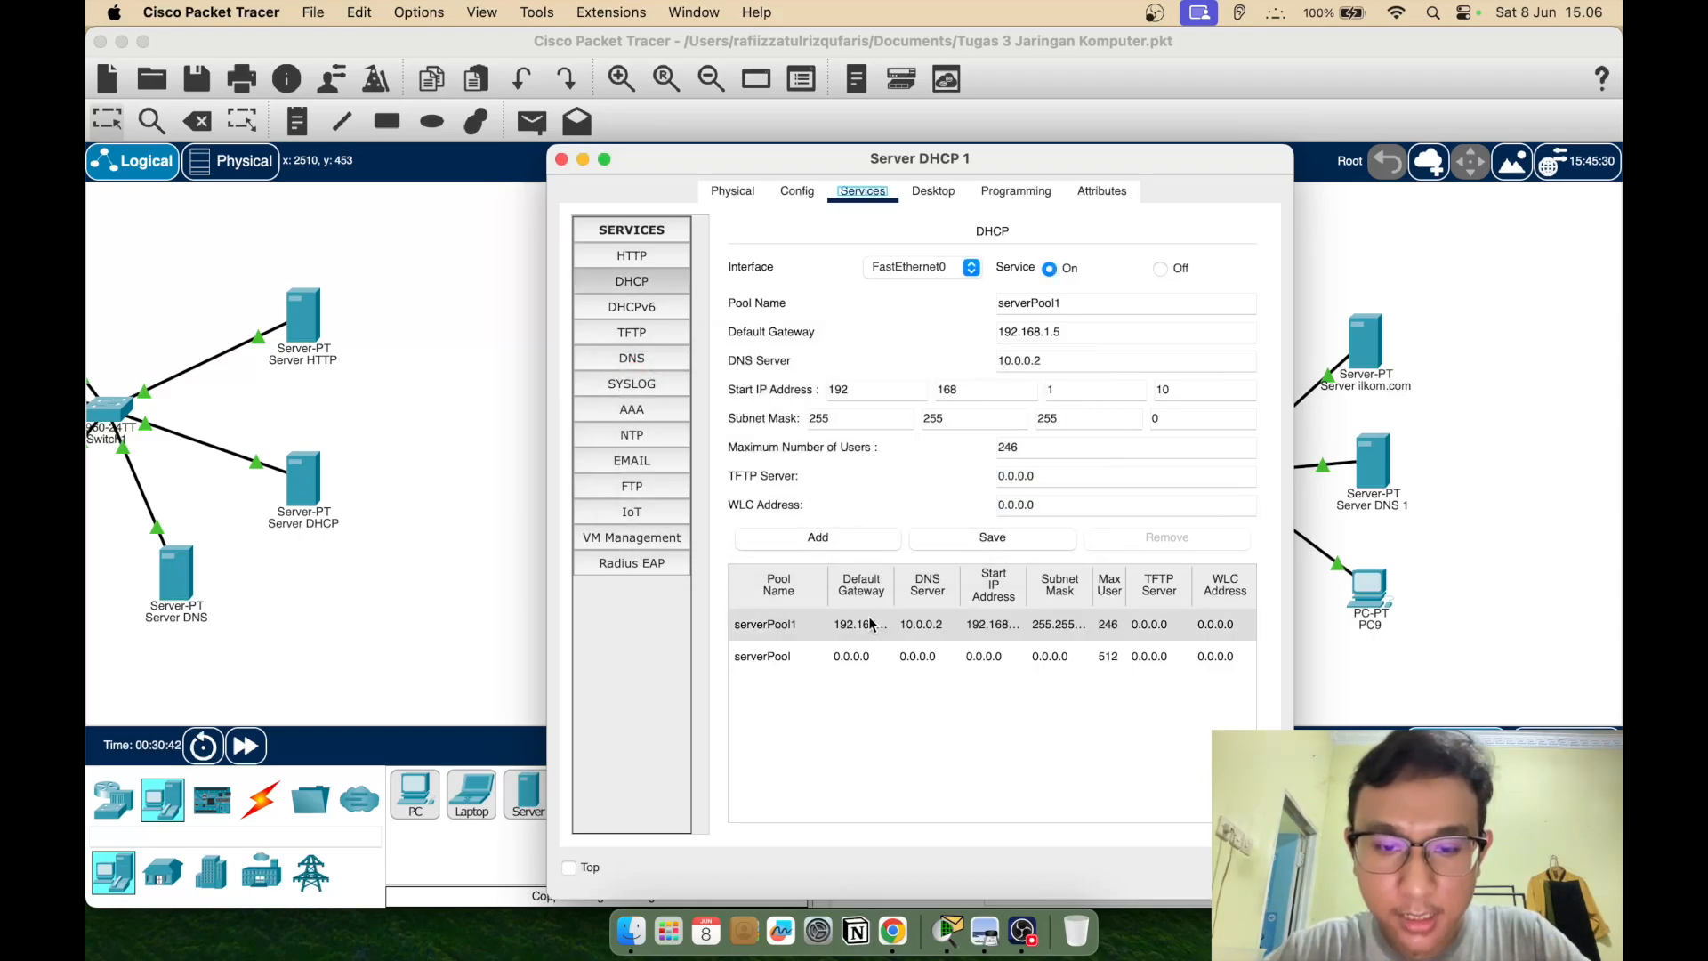
left_click(921, 624)
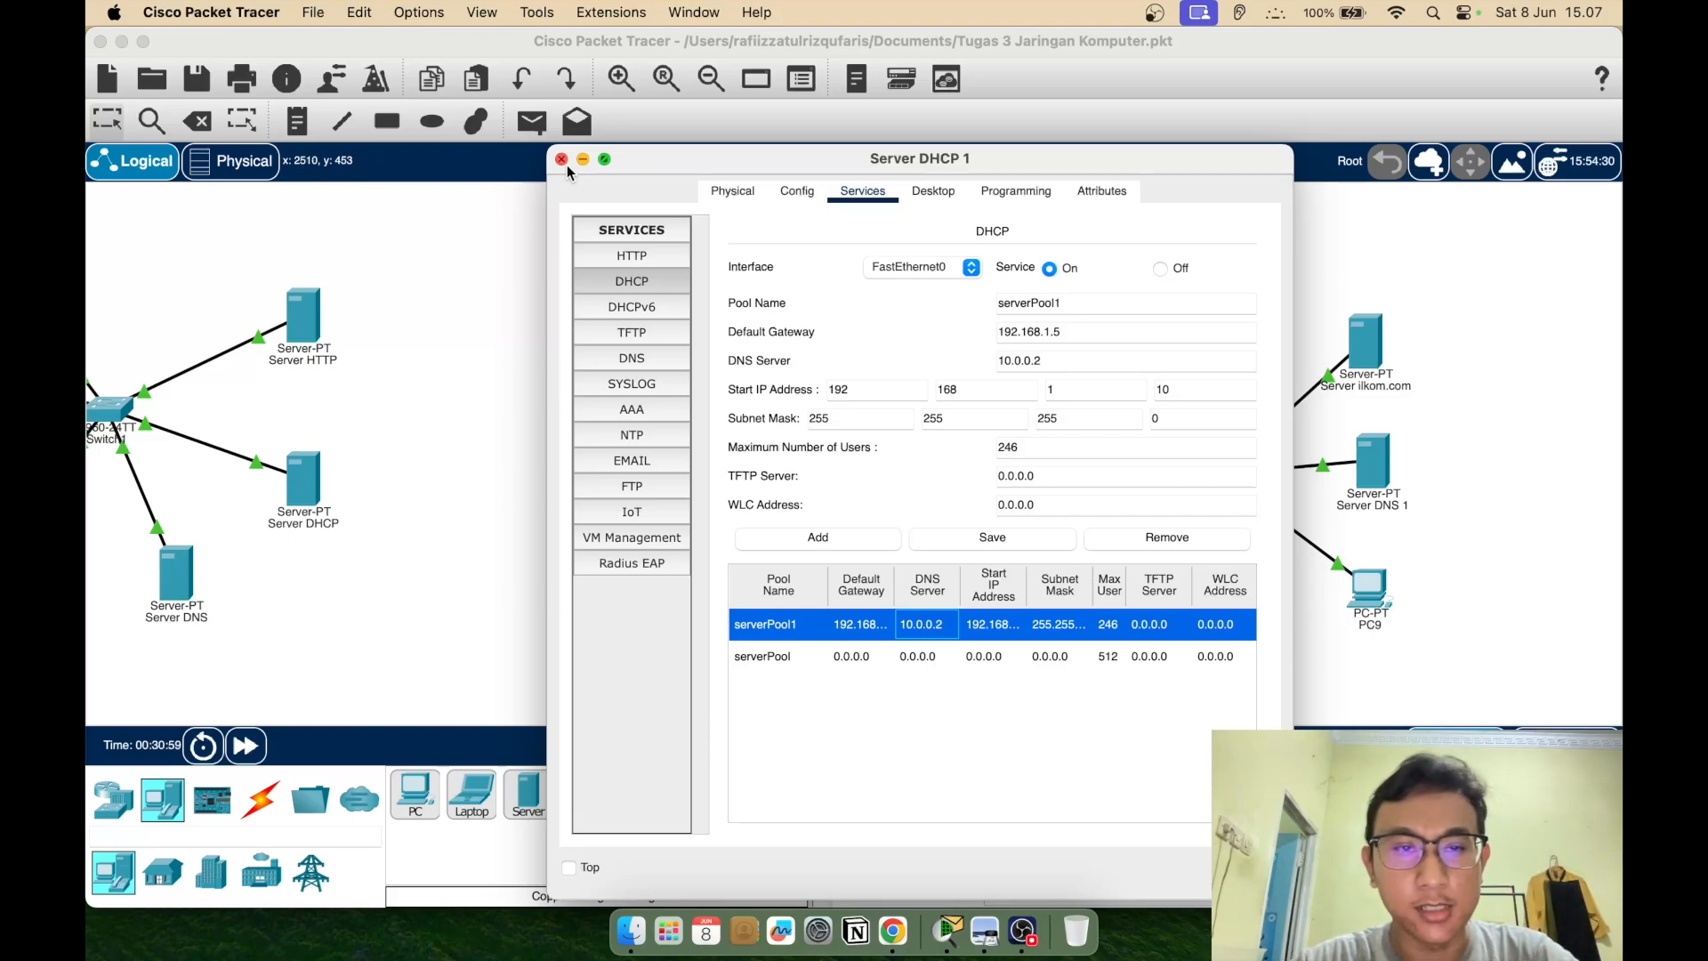
left_click(562, 159)
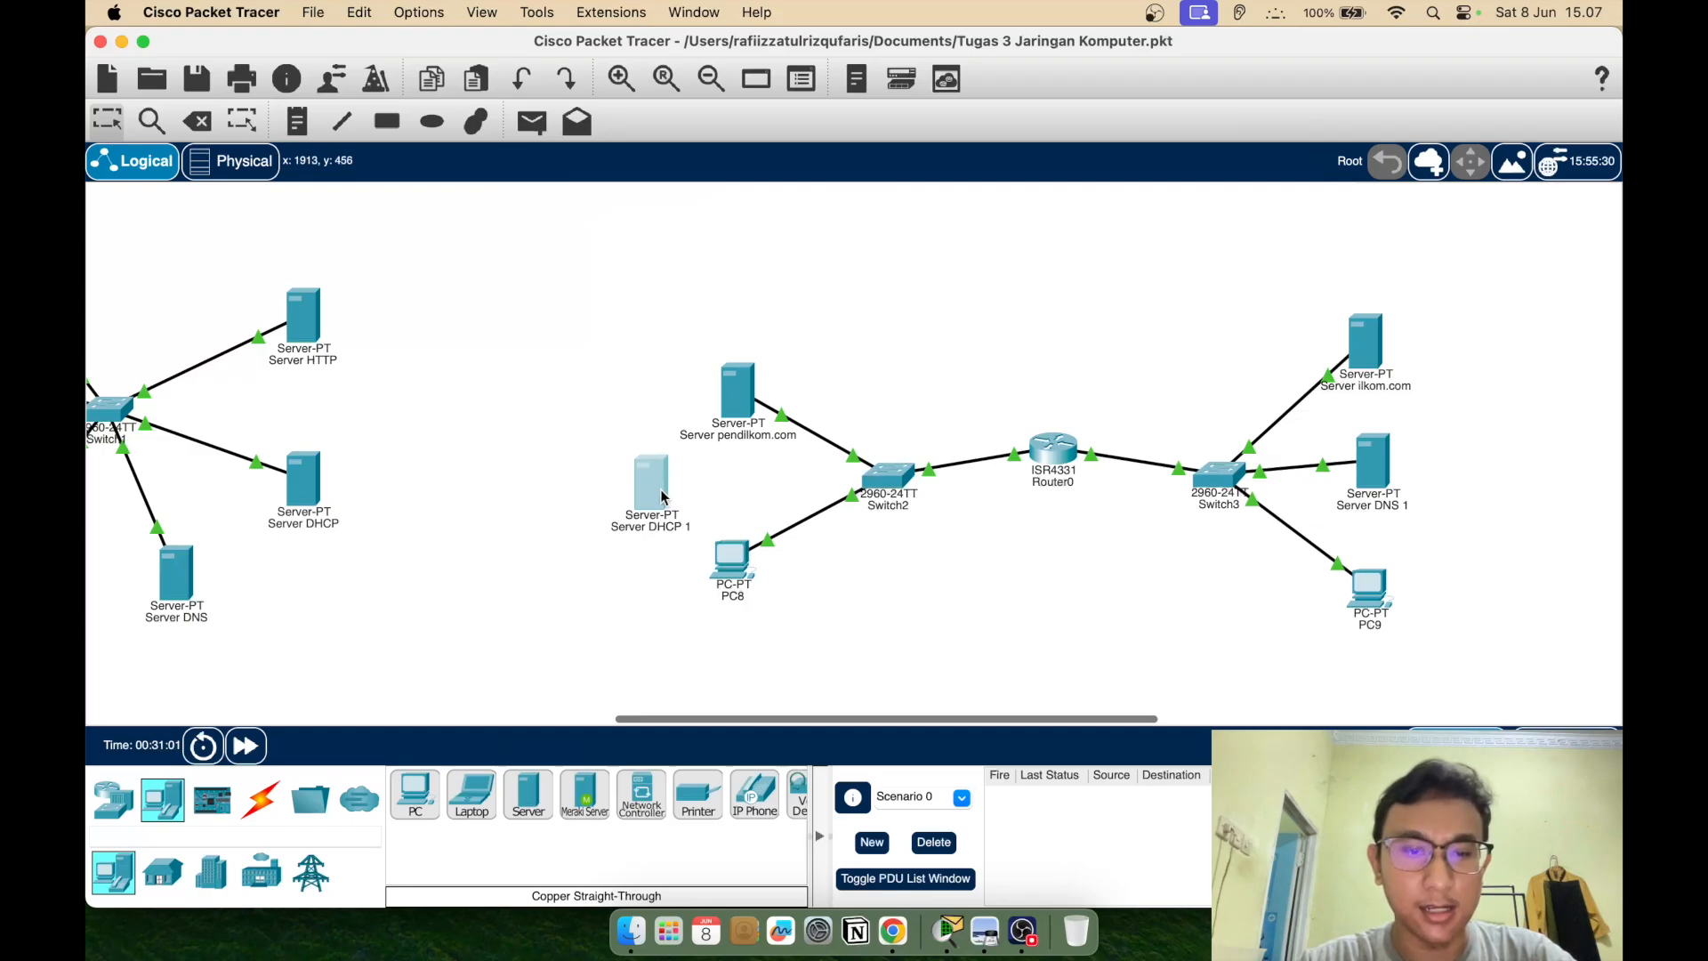
Connect Server DHCP 1 to Switch2's FastEthernet0/4 port with a copper straight-through cable
left_click(259, 799)
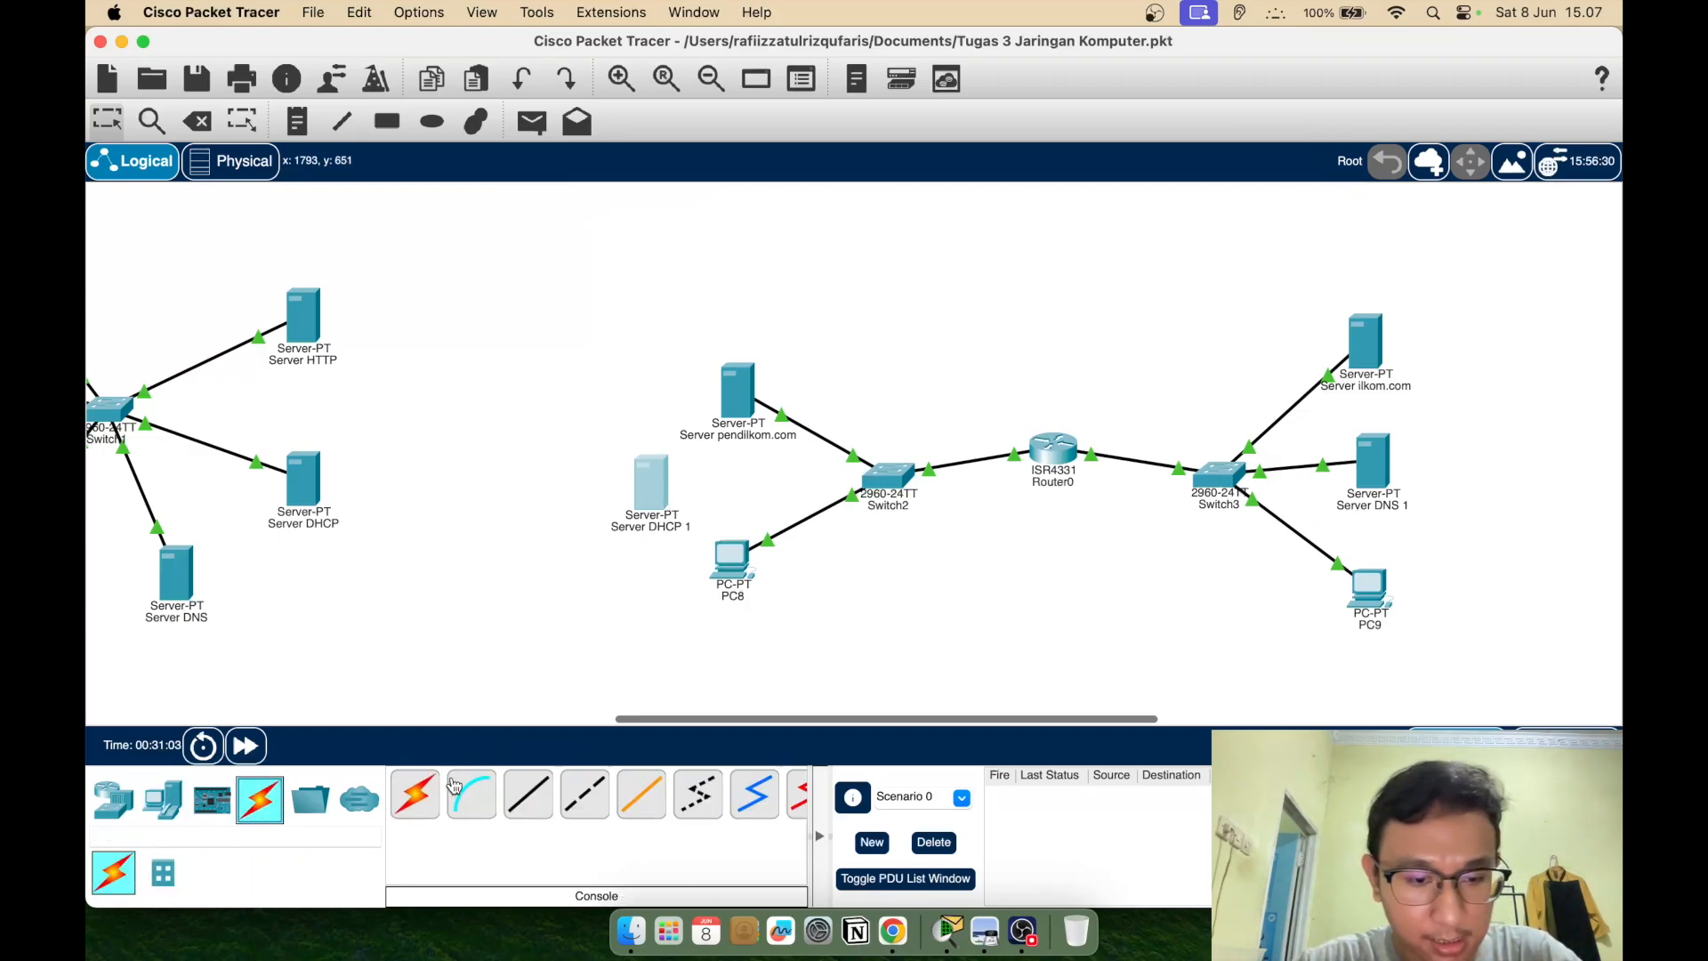
left_click(528, 794)
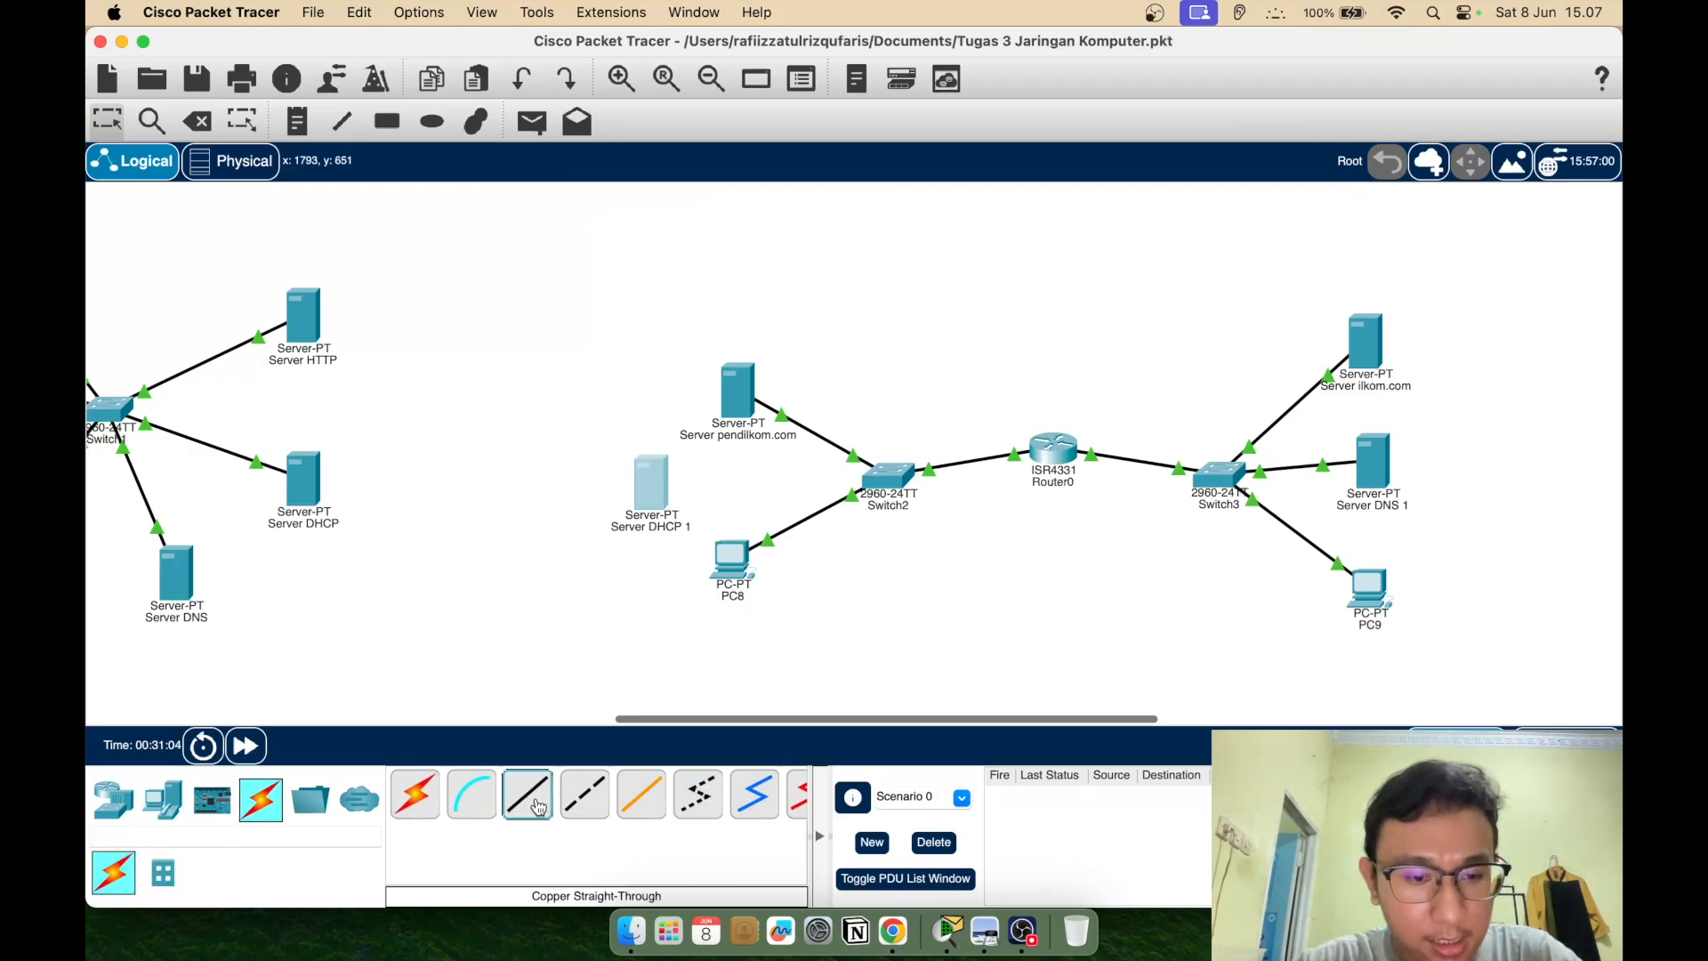
left_click(664, 500)
left_click(702, 504)
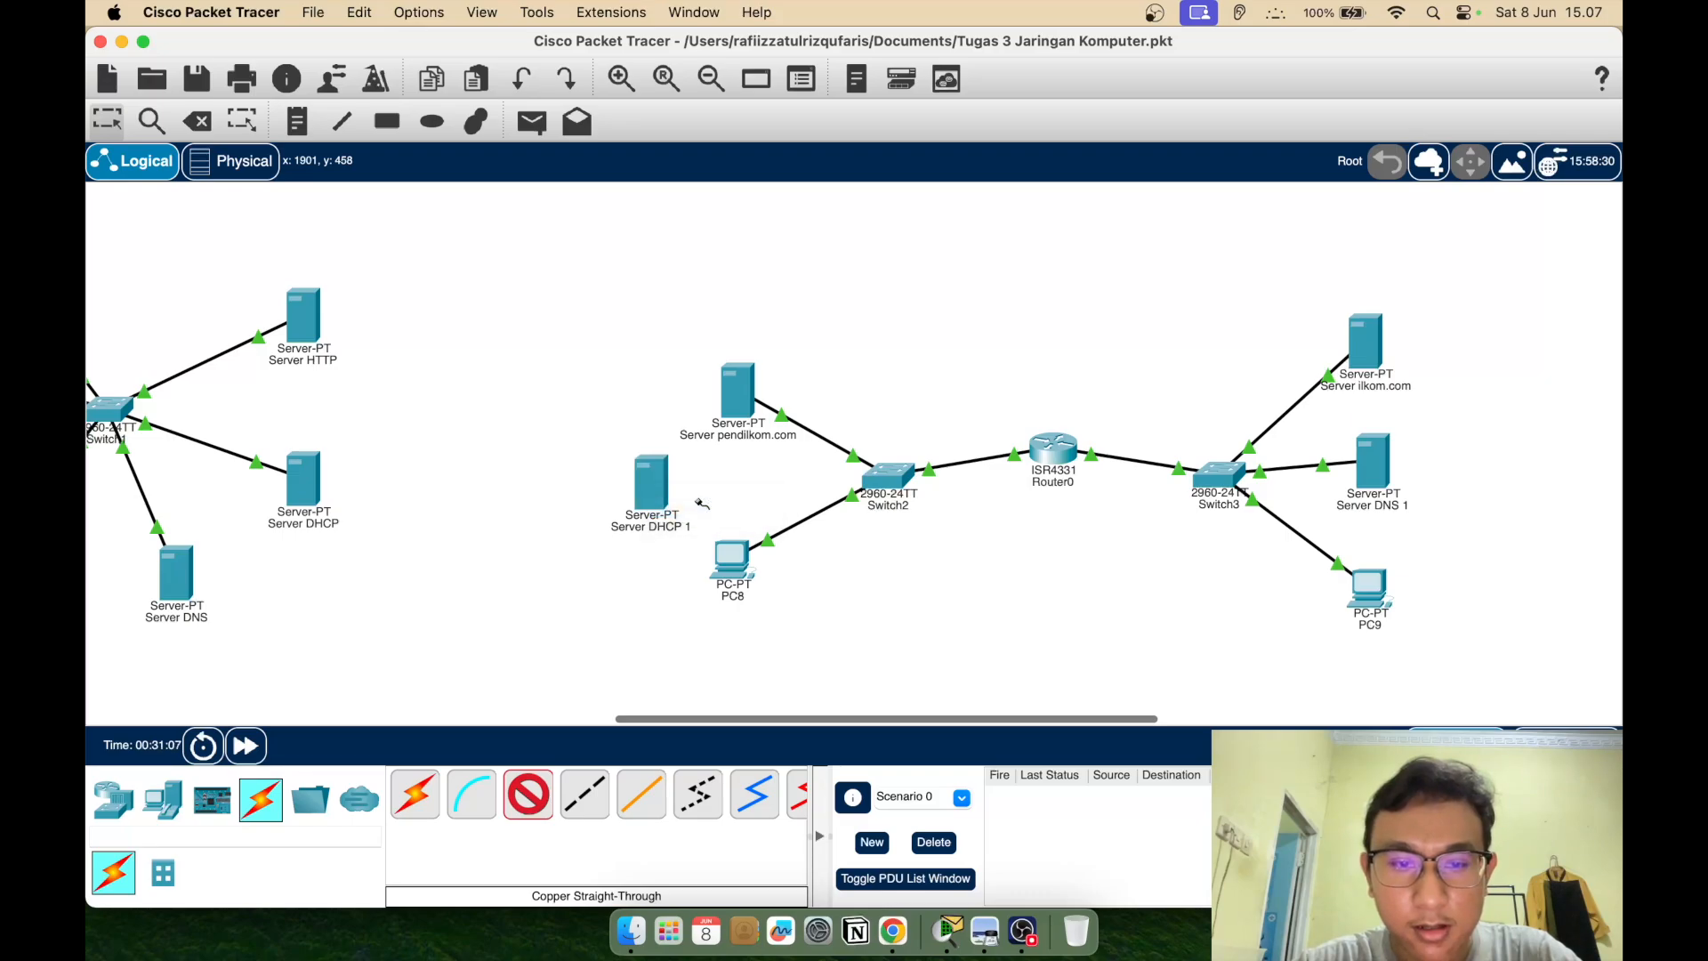
left_click(884, 477)
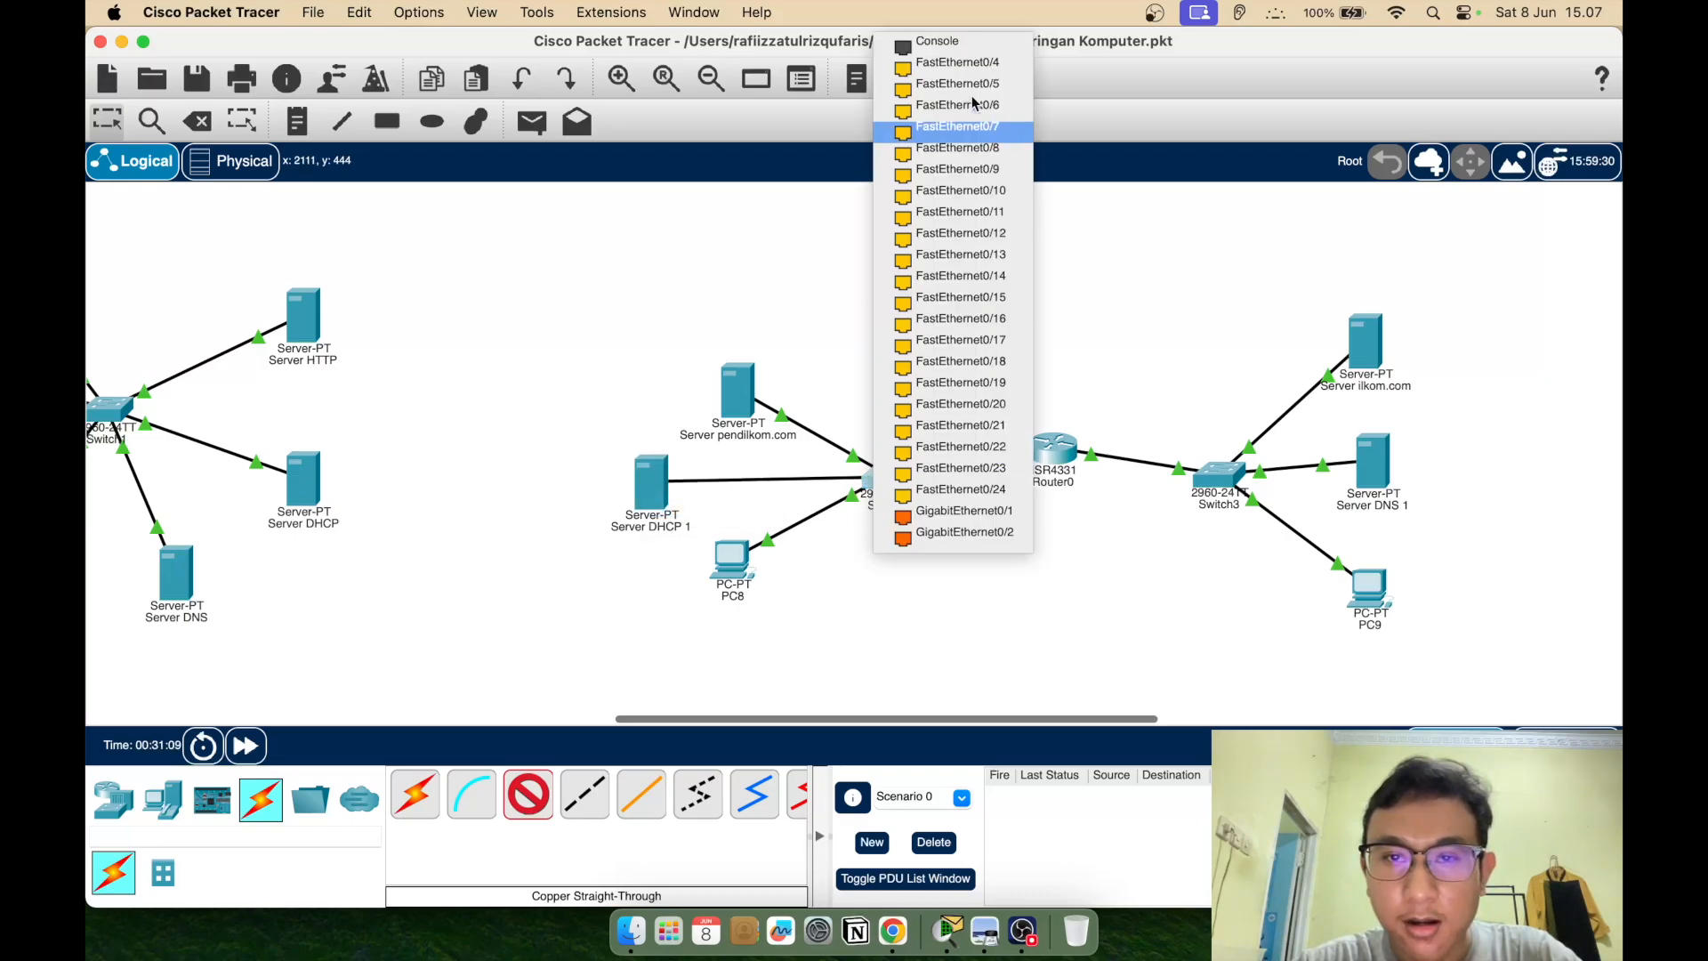
left_click(979, 68)
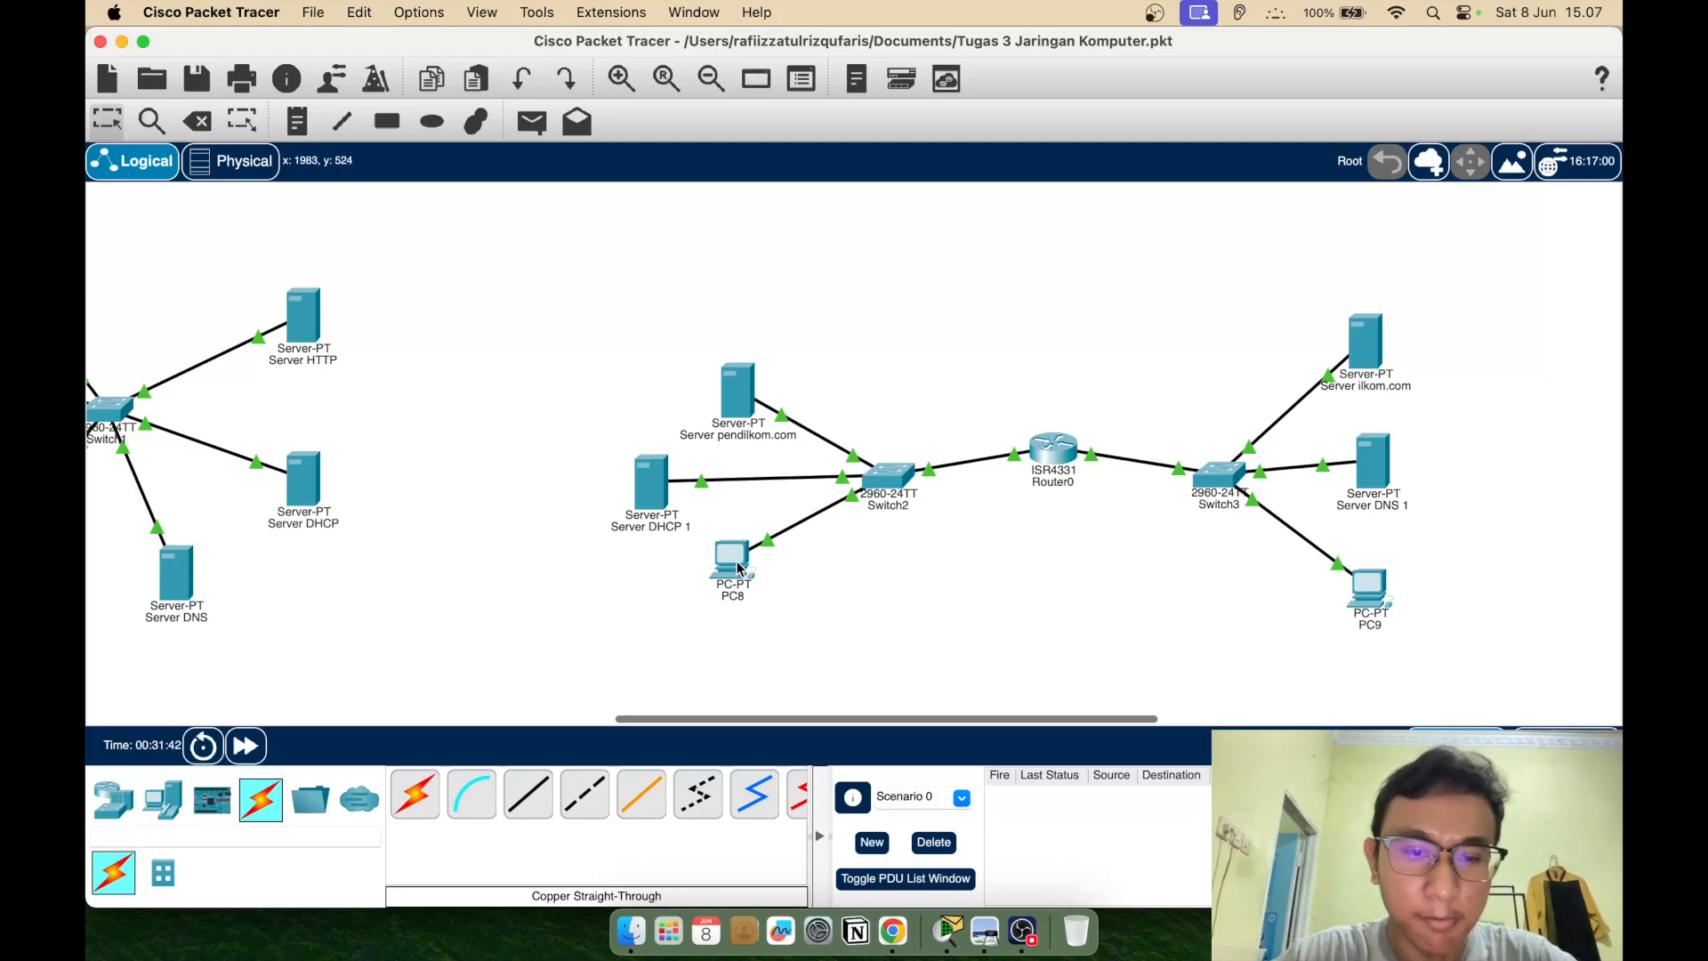
Try to obtain PC8's IPv4 settings through DHCP
left_click(737, 562)
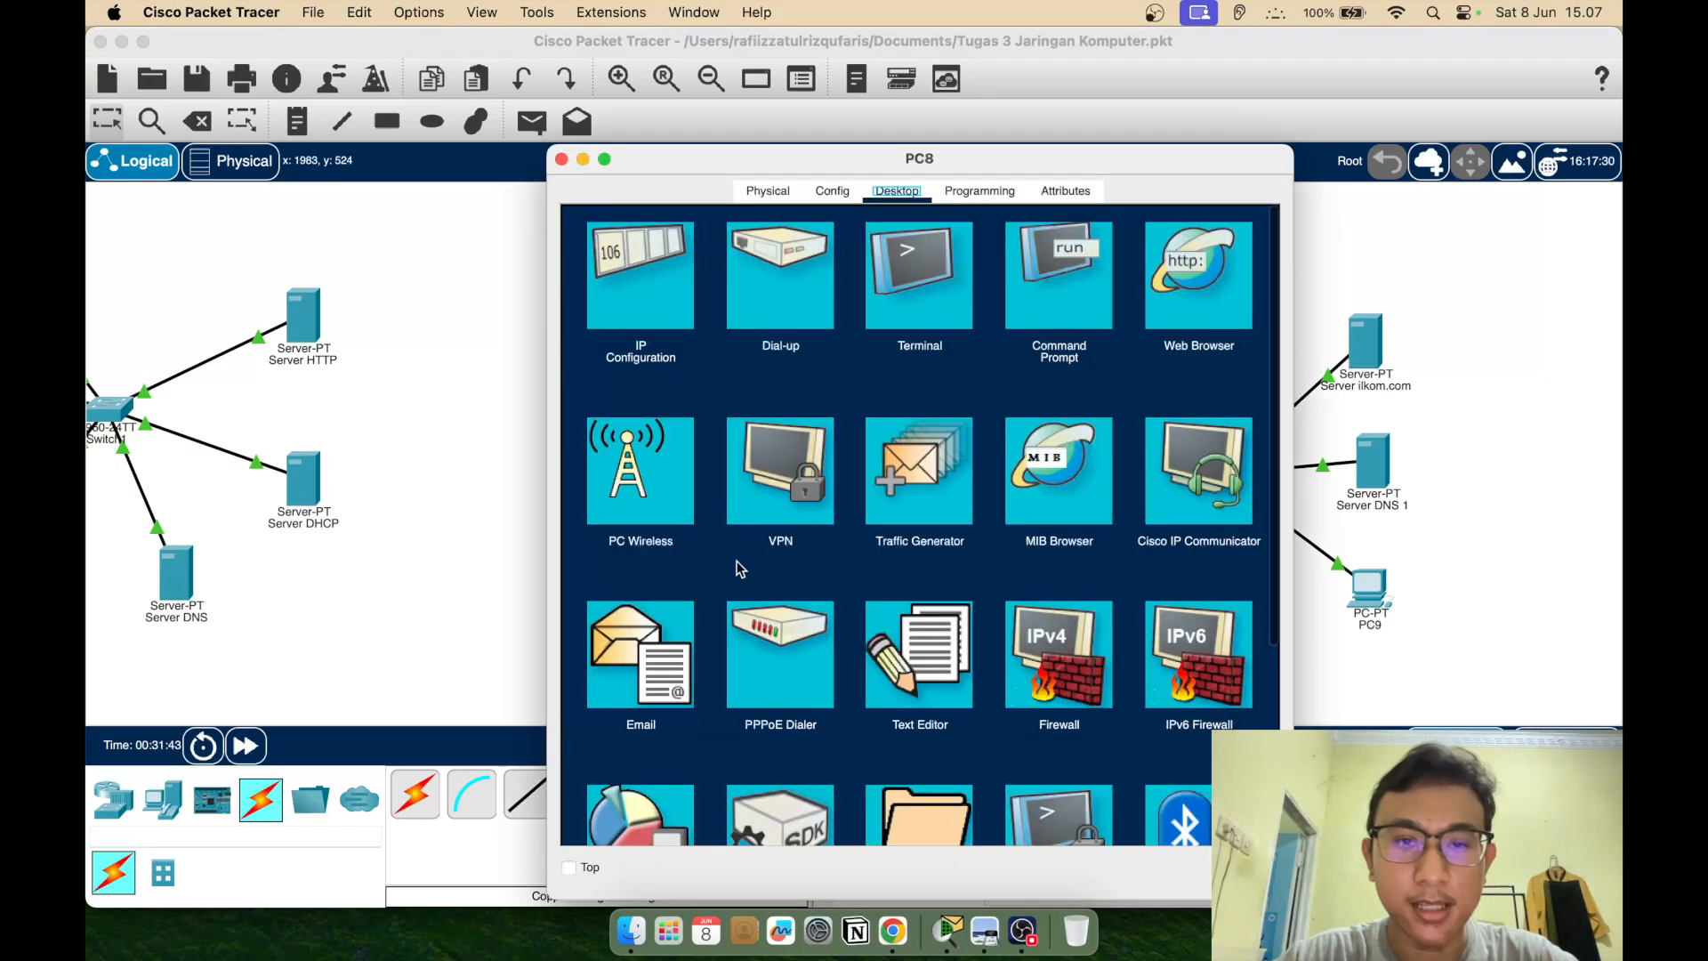
left_click(624, 300)
left_click(625, 329)
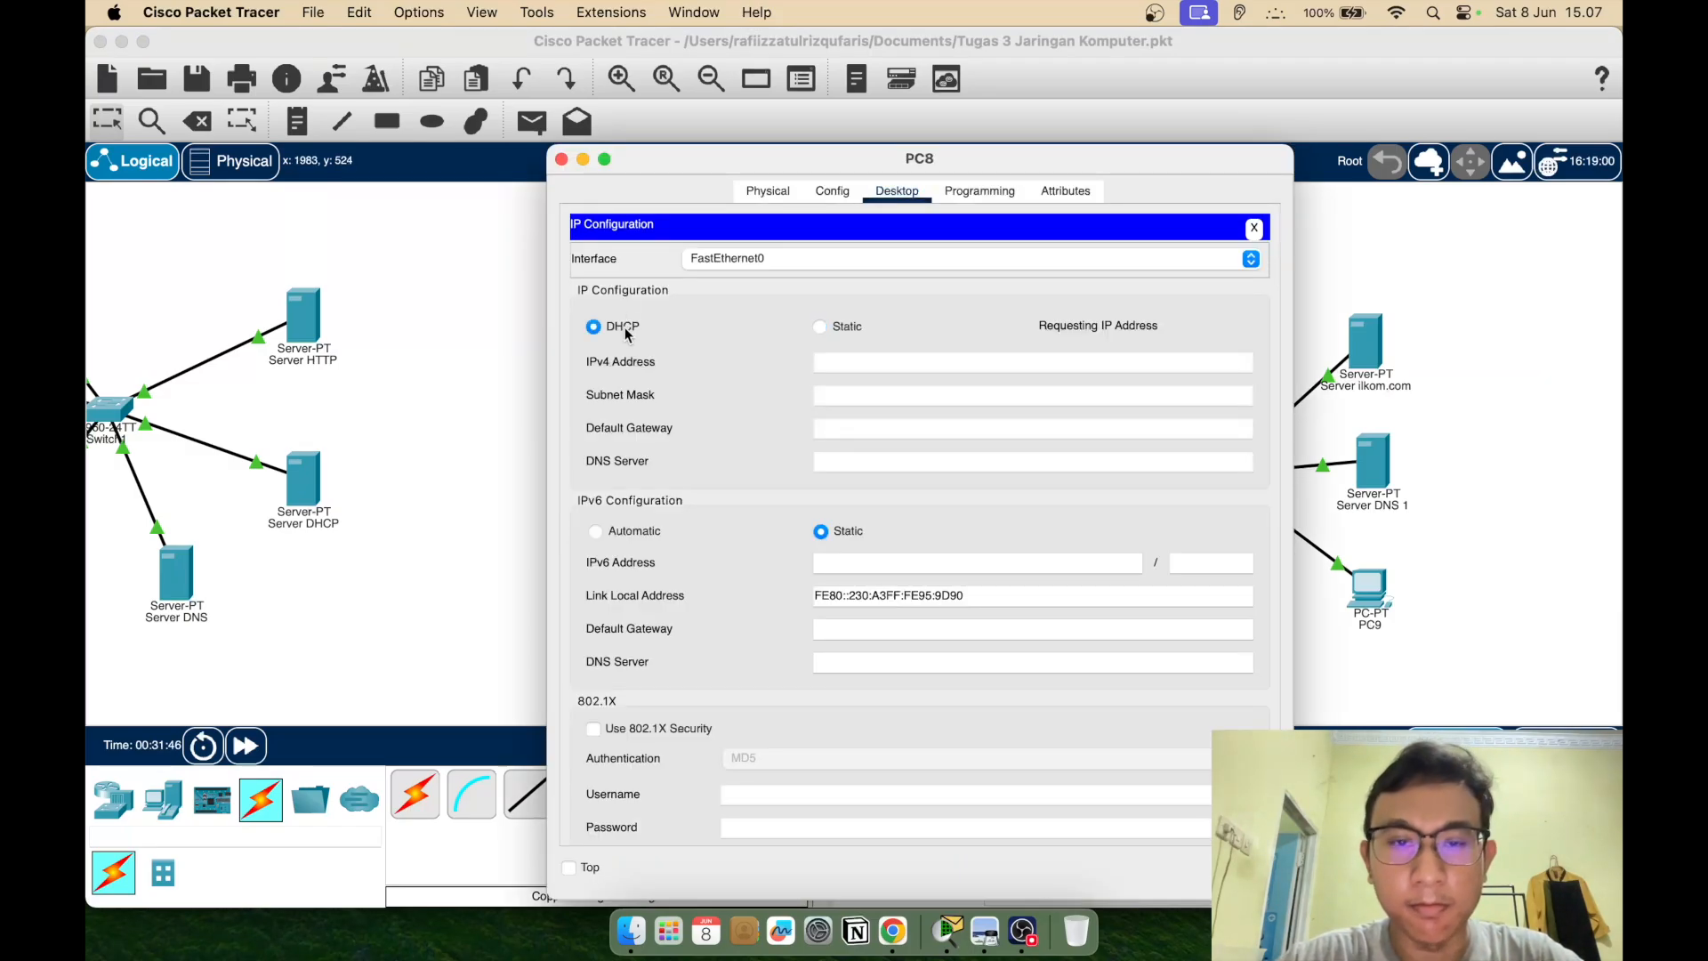
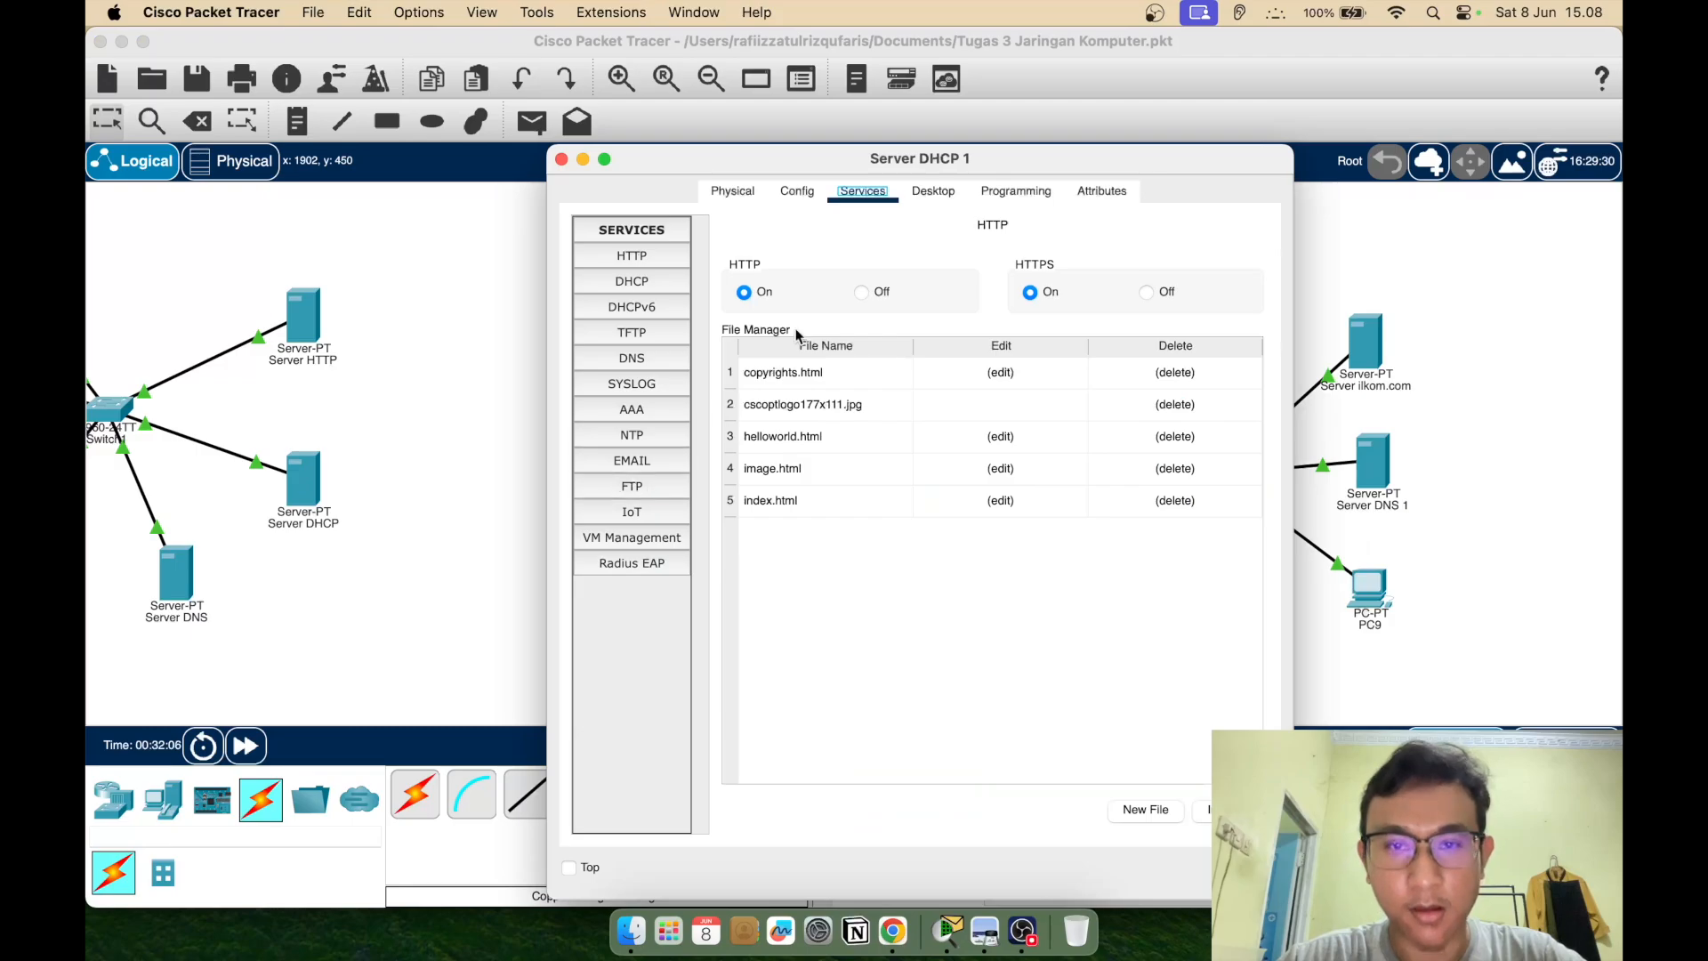
Give Server DHCP 1 the static IPv4 address 192.168.1.6 with subnet mask 255.255.255.0
left_click(939, 198)
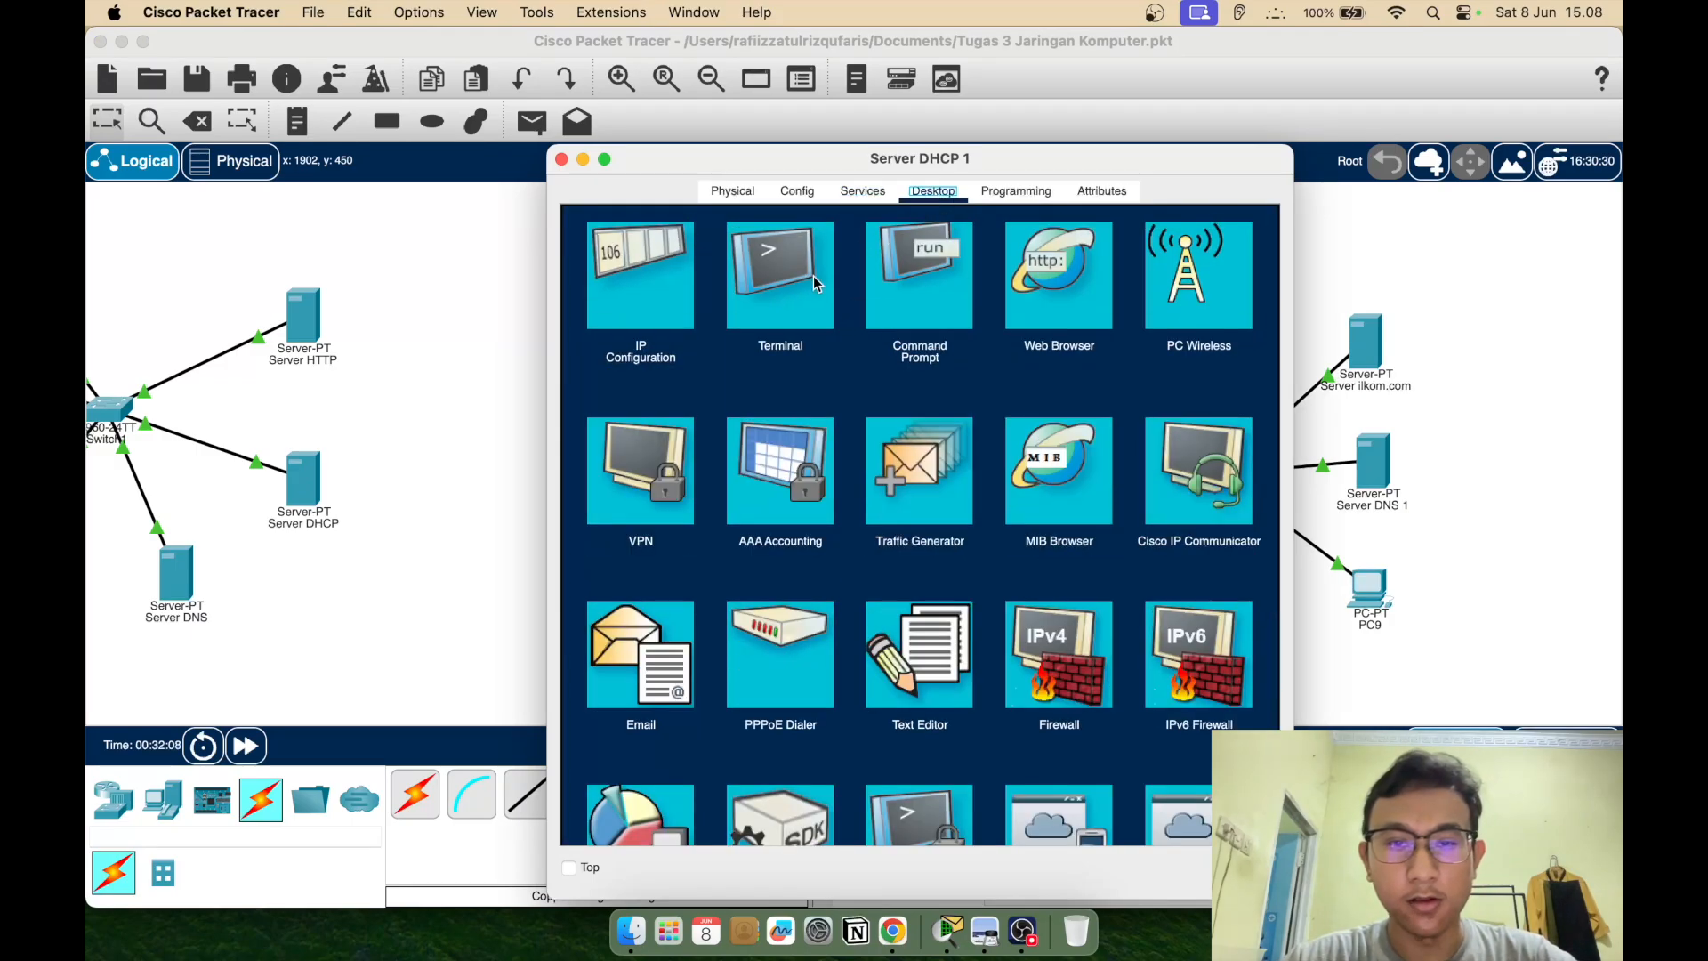
left_click(905, 287)
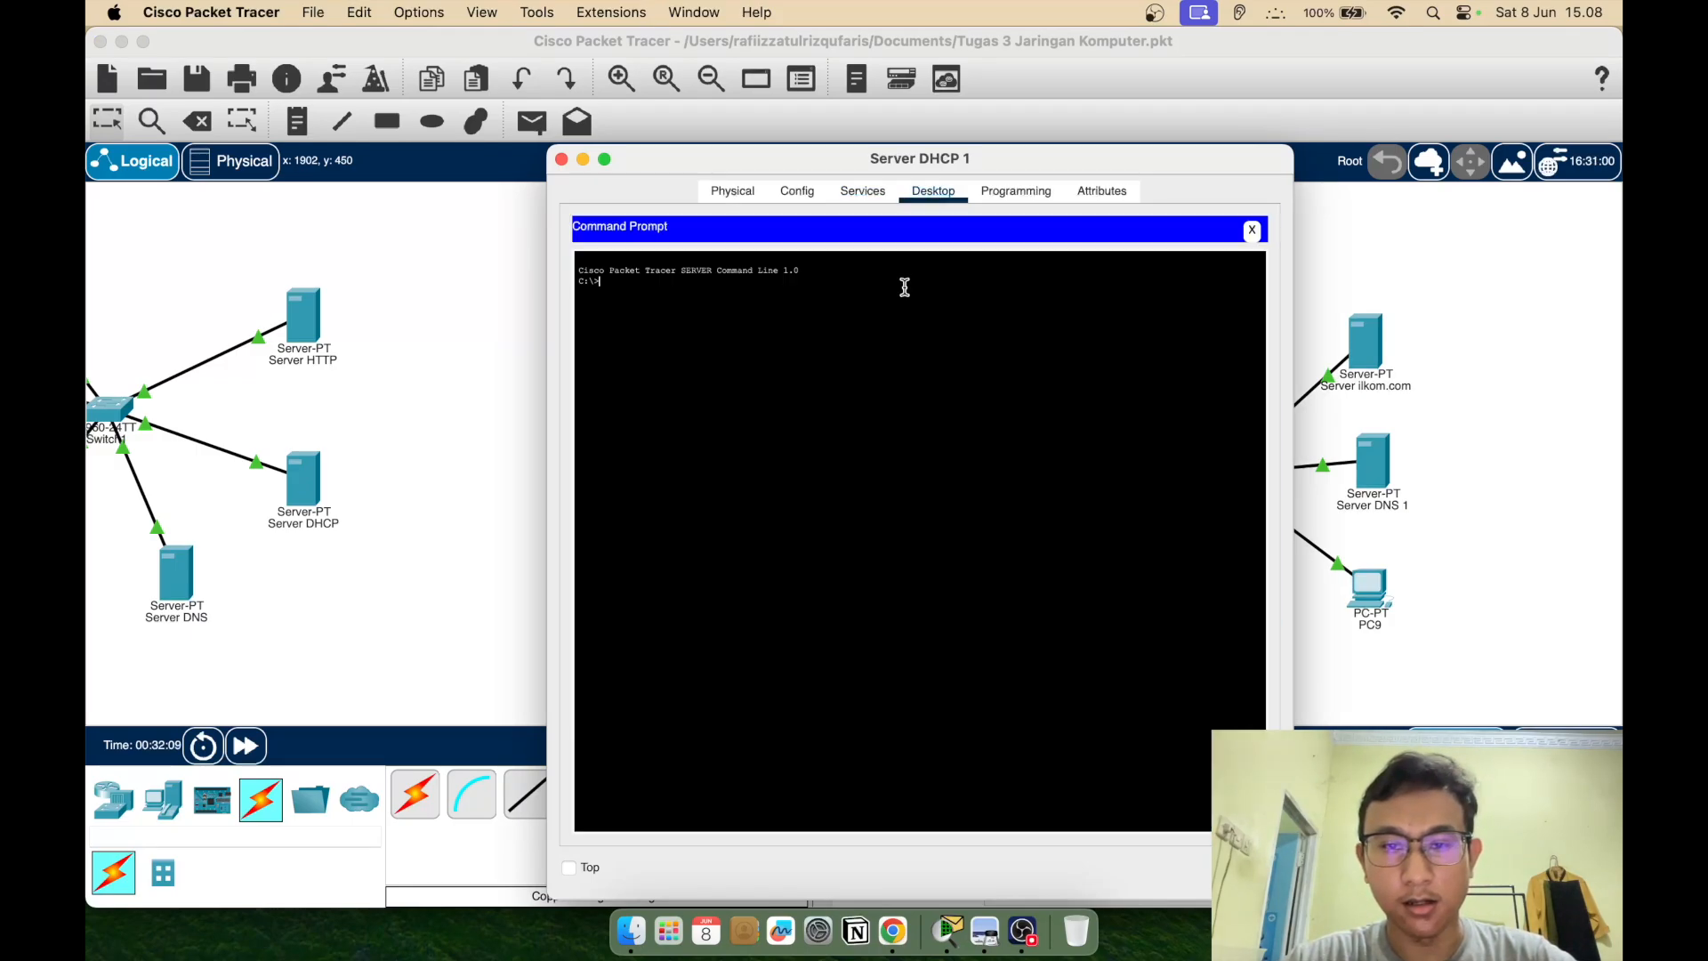
left_click(1251, 229)
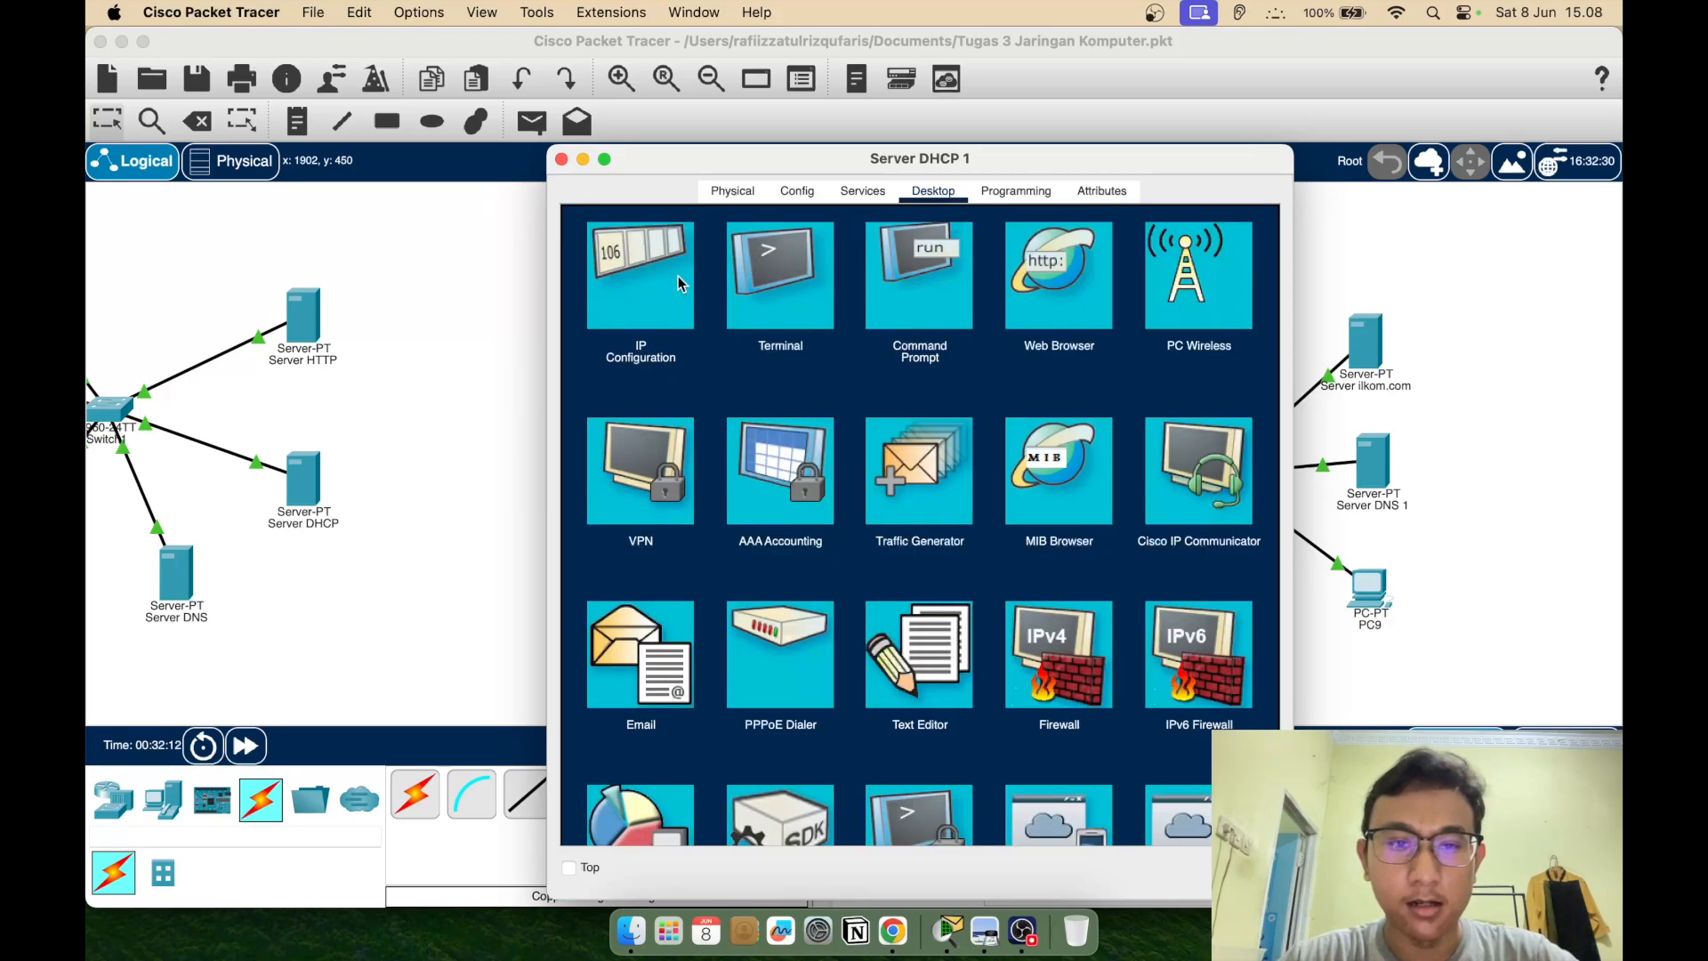
left_click(632, 285)
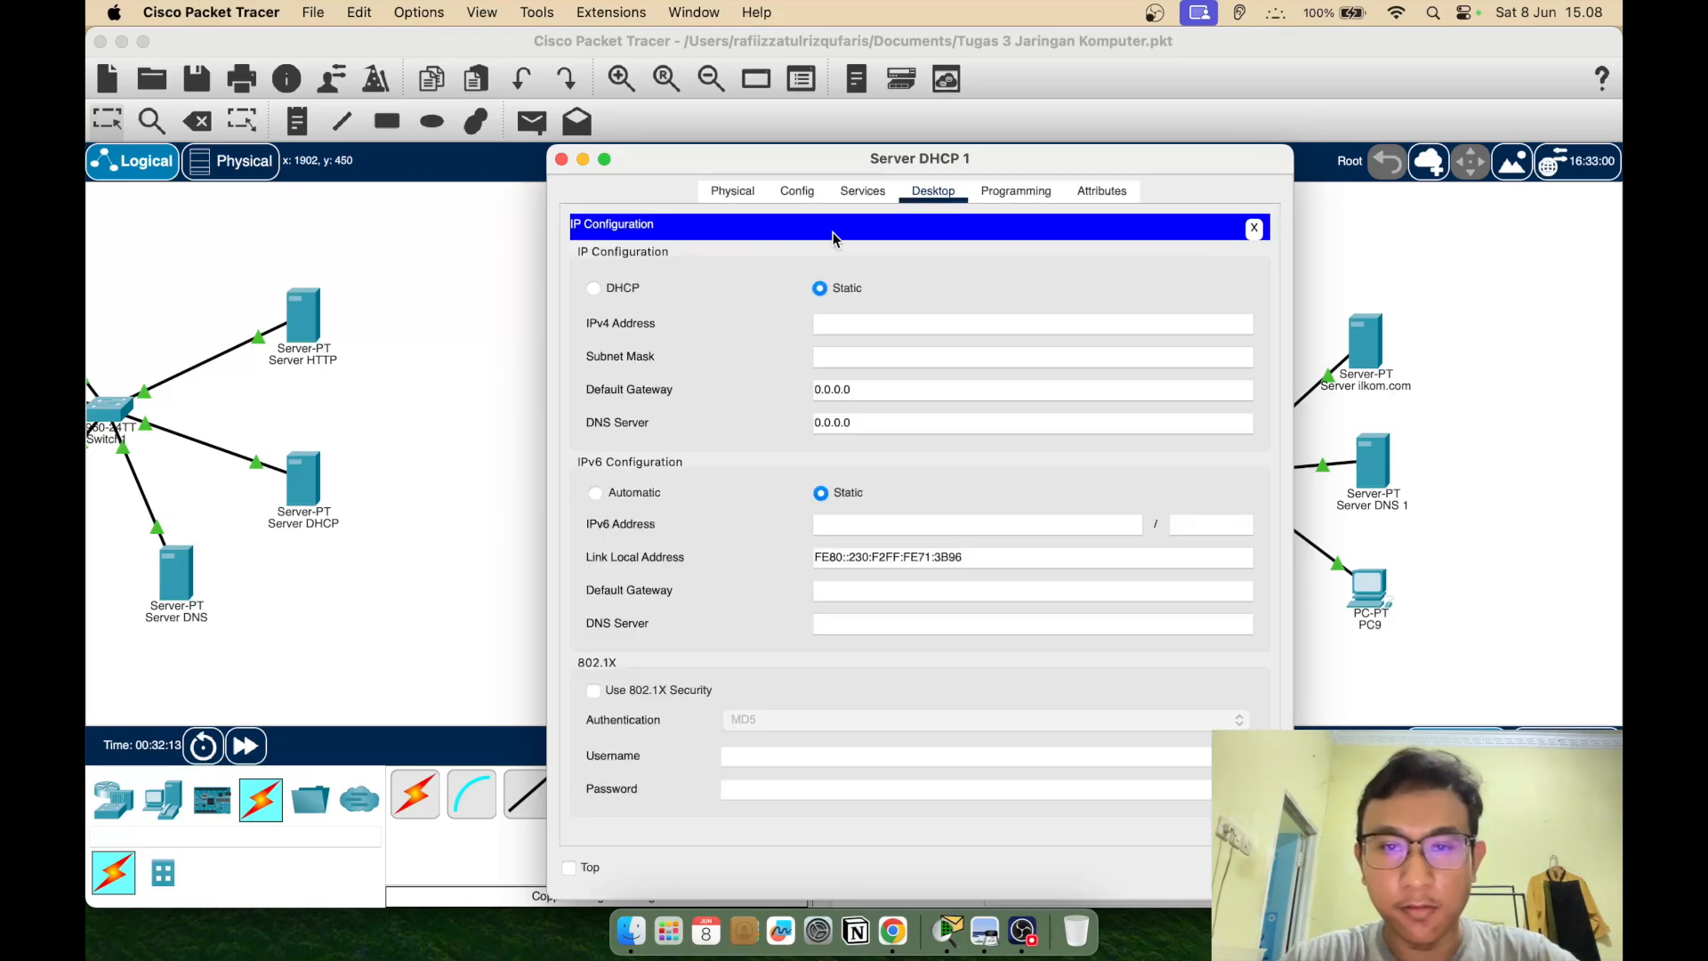
left_click(870, 319)
type("192.168.1")
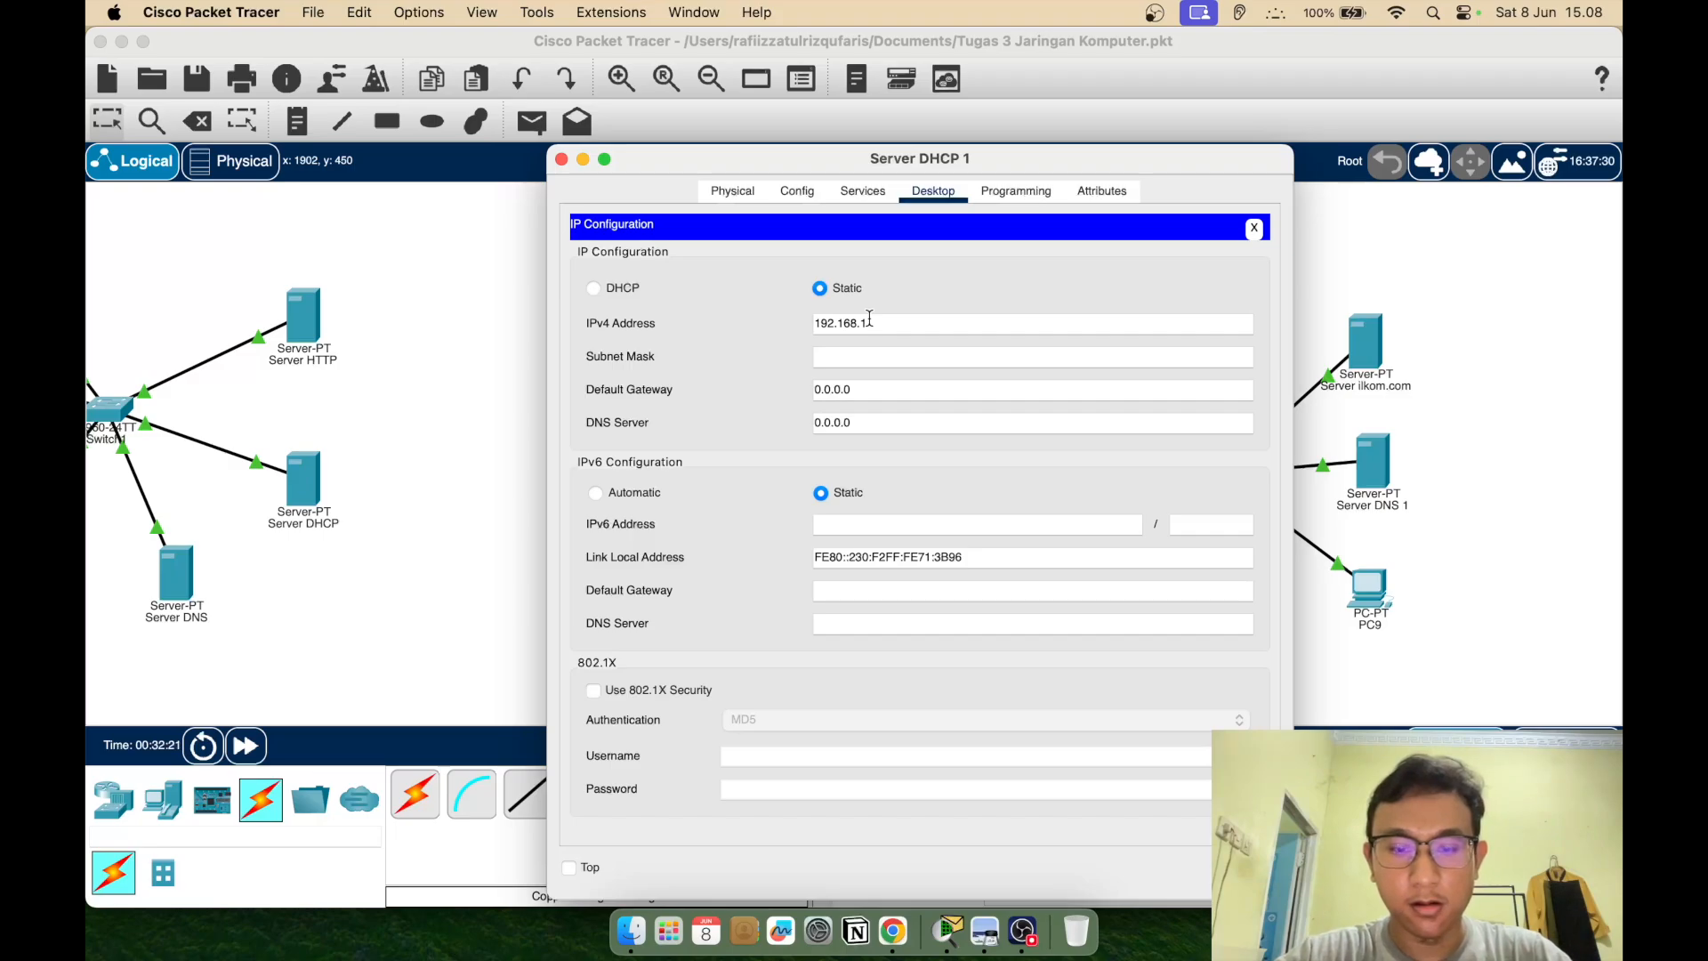
type(".6")
left_click(872, 356)
Set Server DHCP 1's IPv4 default gateway to 192.168.1.5
triple_click(883, 389)
key("BackSpace")
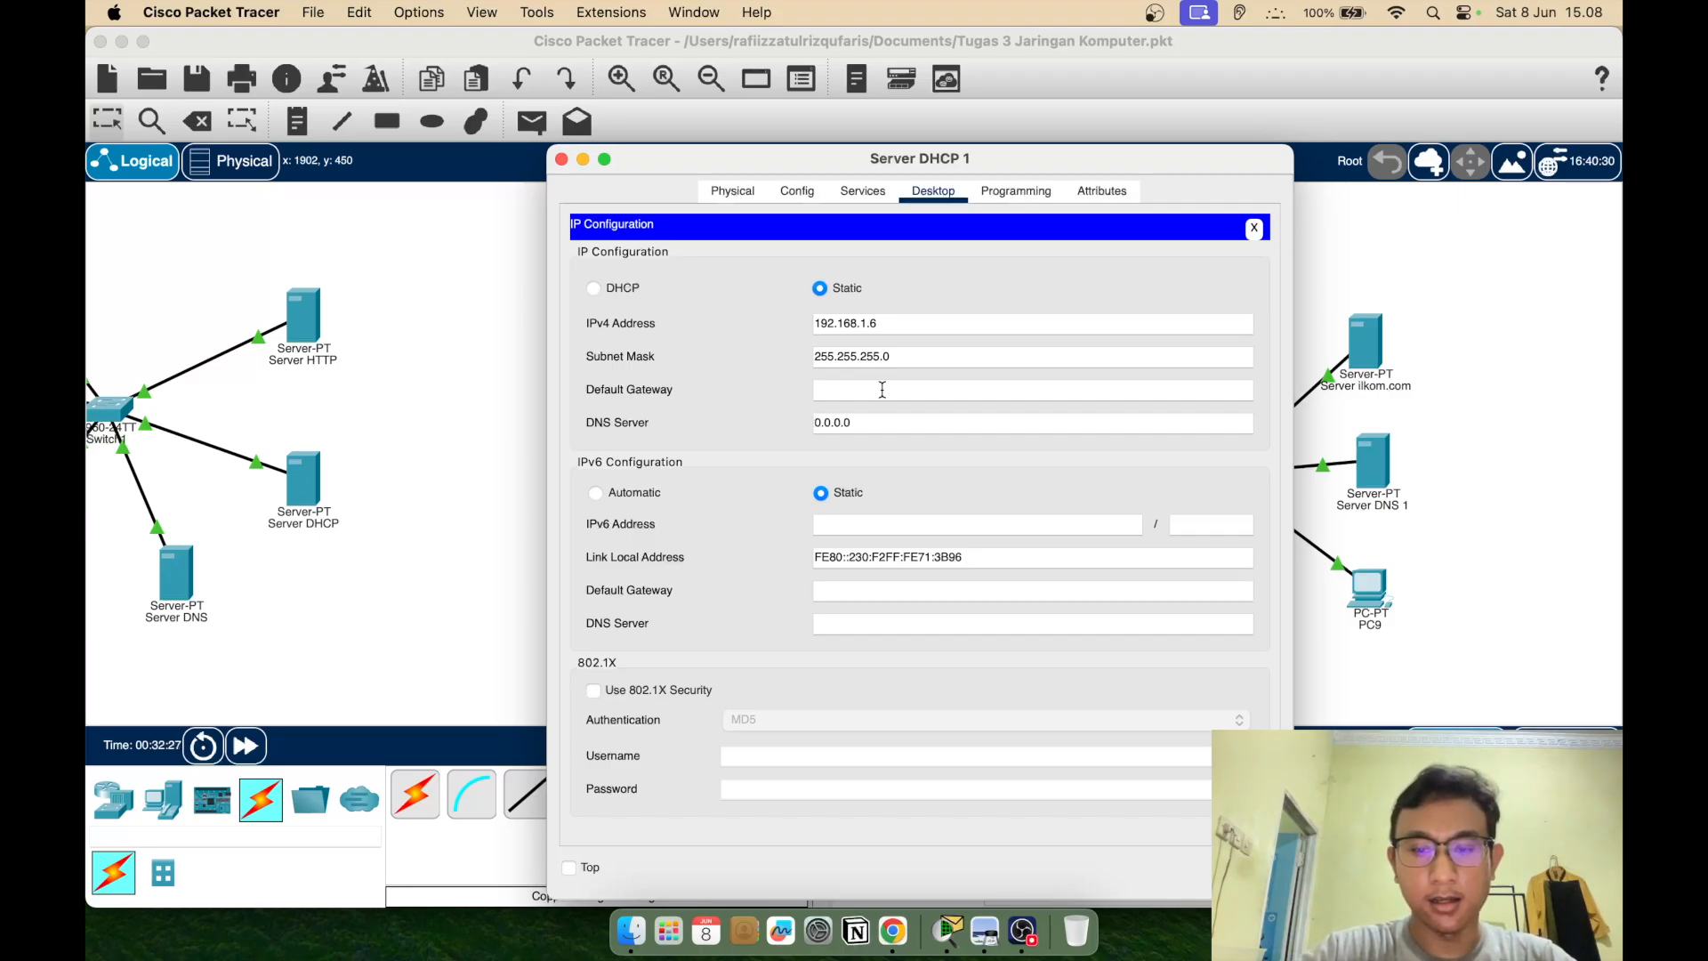
type("19")
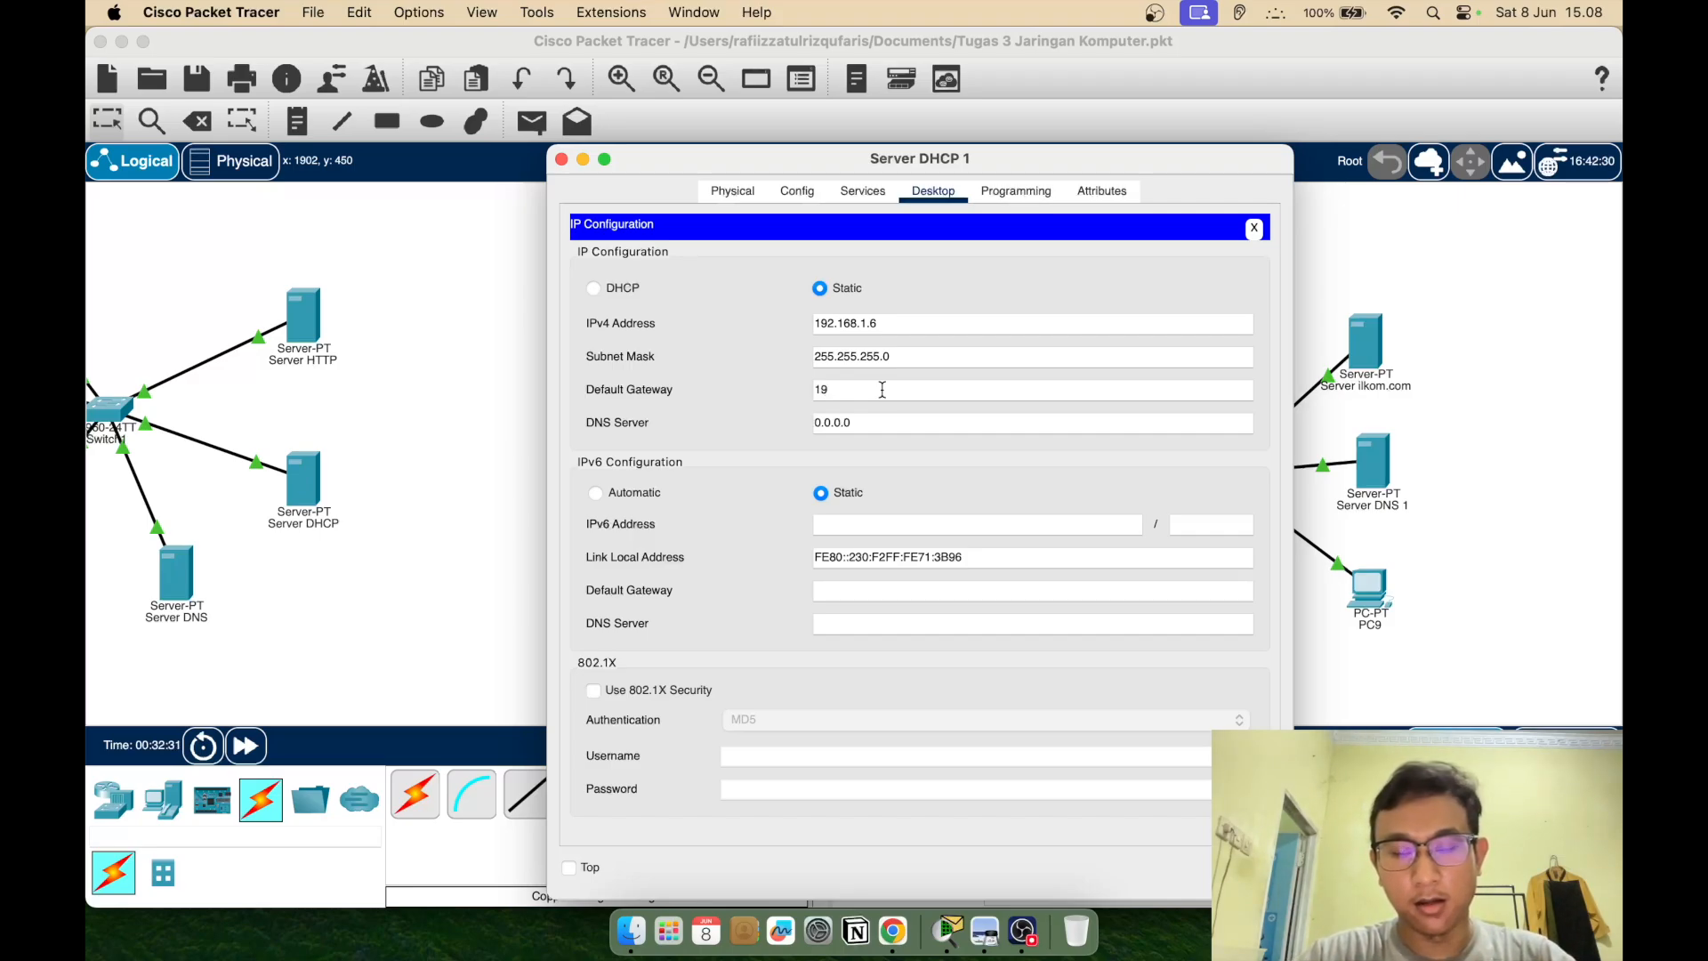
type("2.168.")
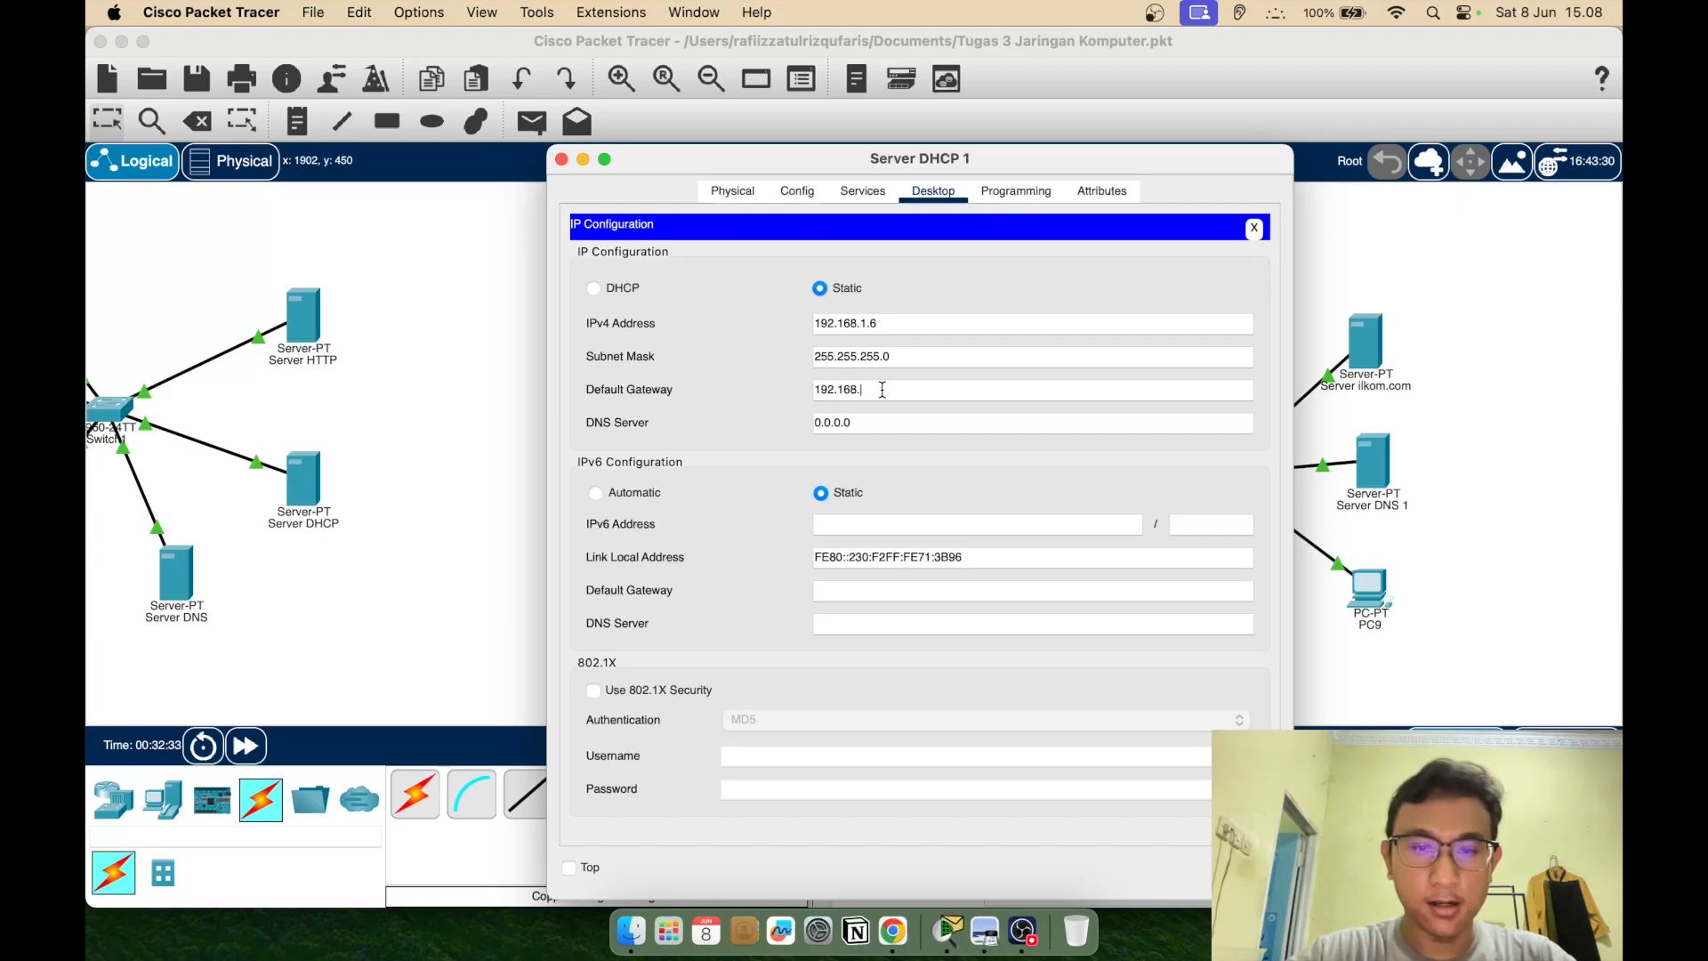
type("1")
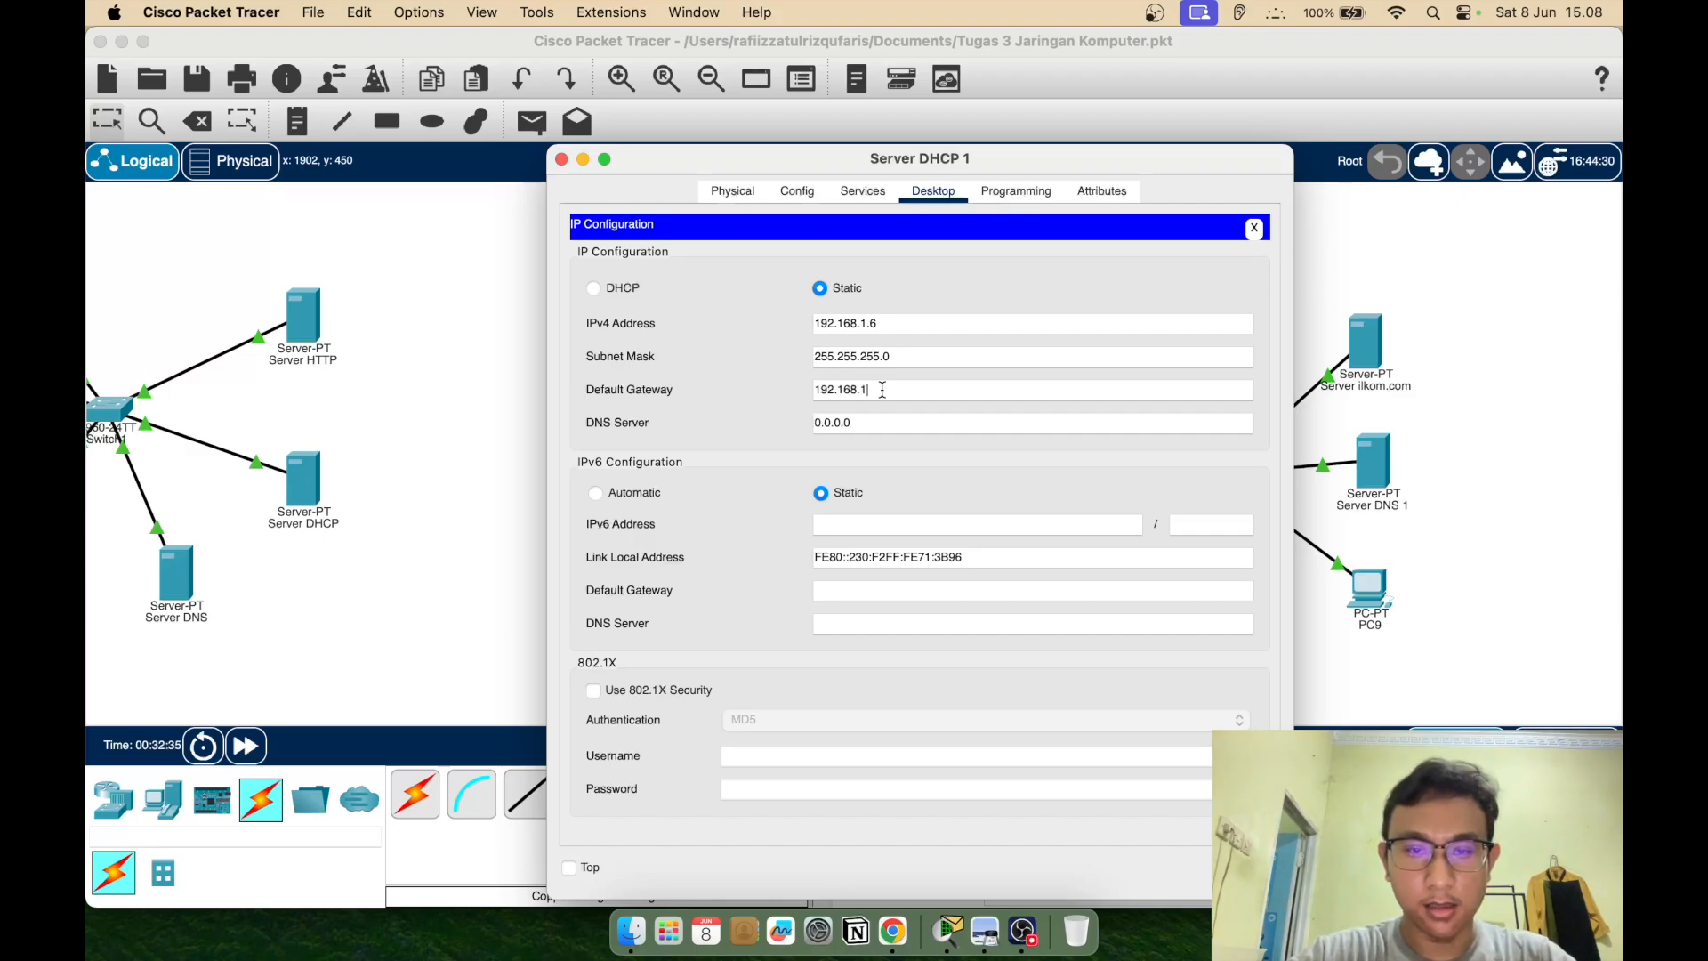
type(".5")
Set Server DHCP 1's IPv4 DNS server to 10.0.0.2 and close the server's window
left_click(879, 429)
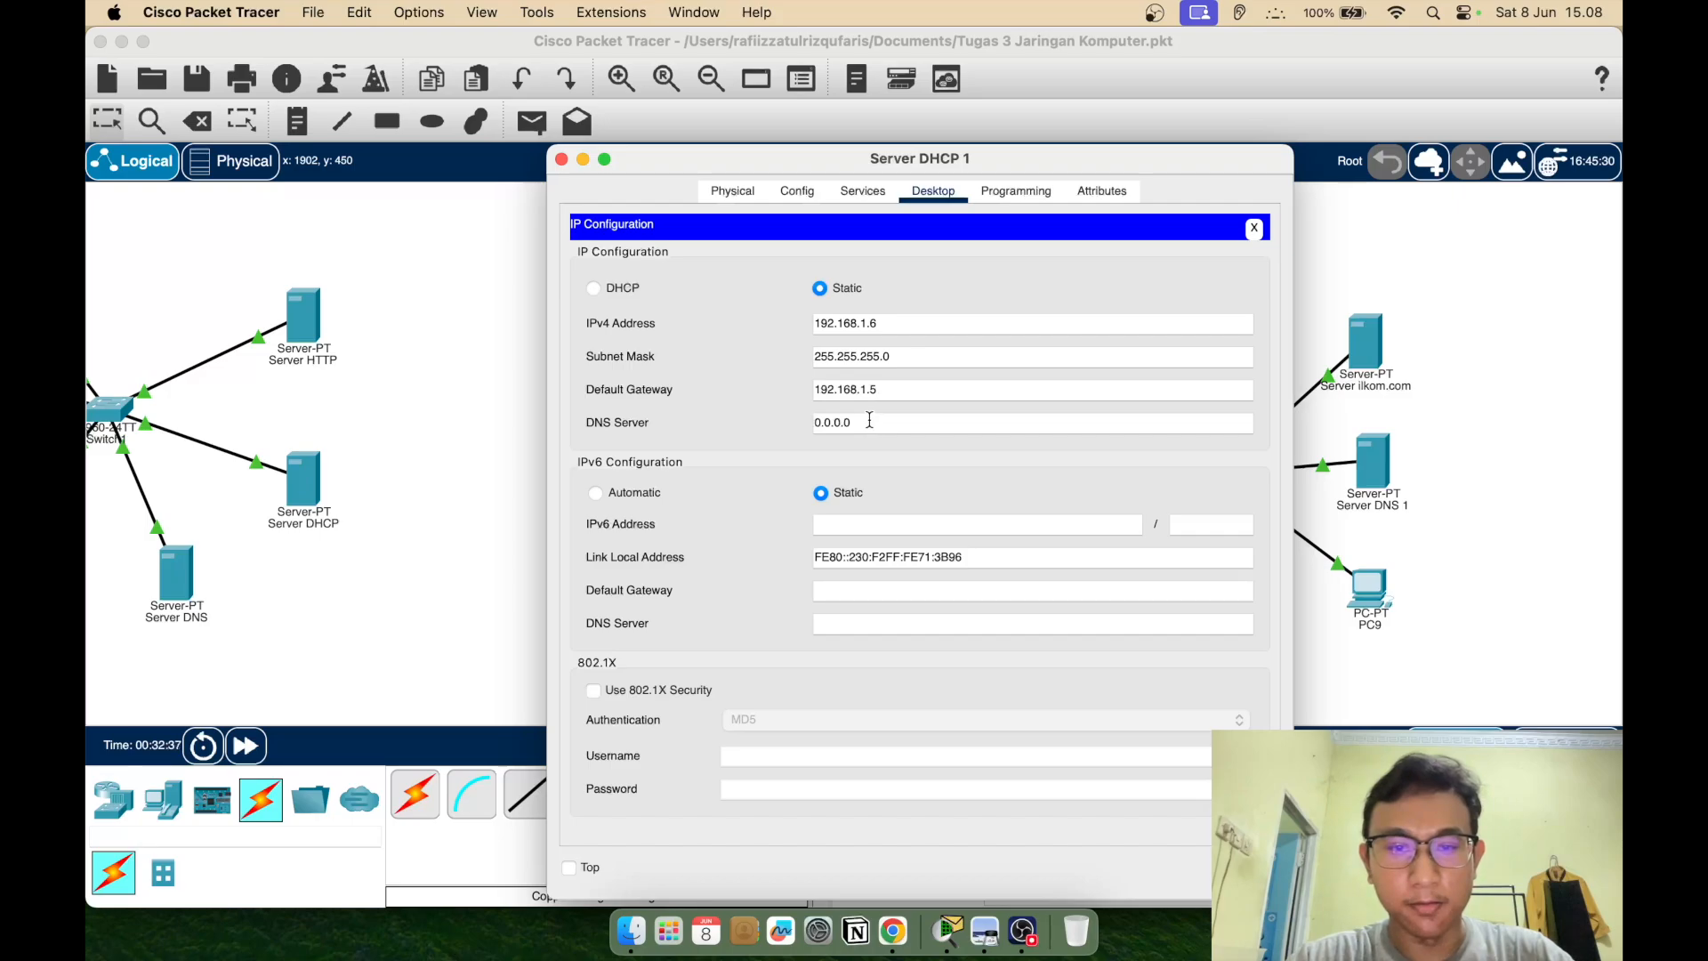
key("super+a")
type("10")
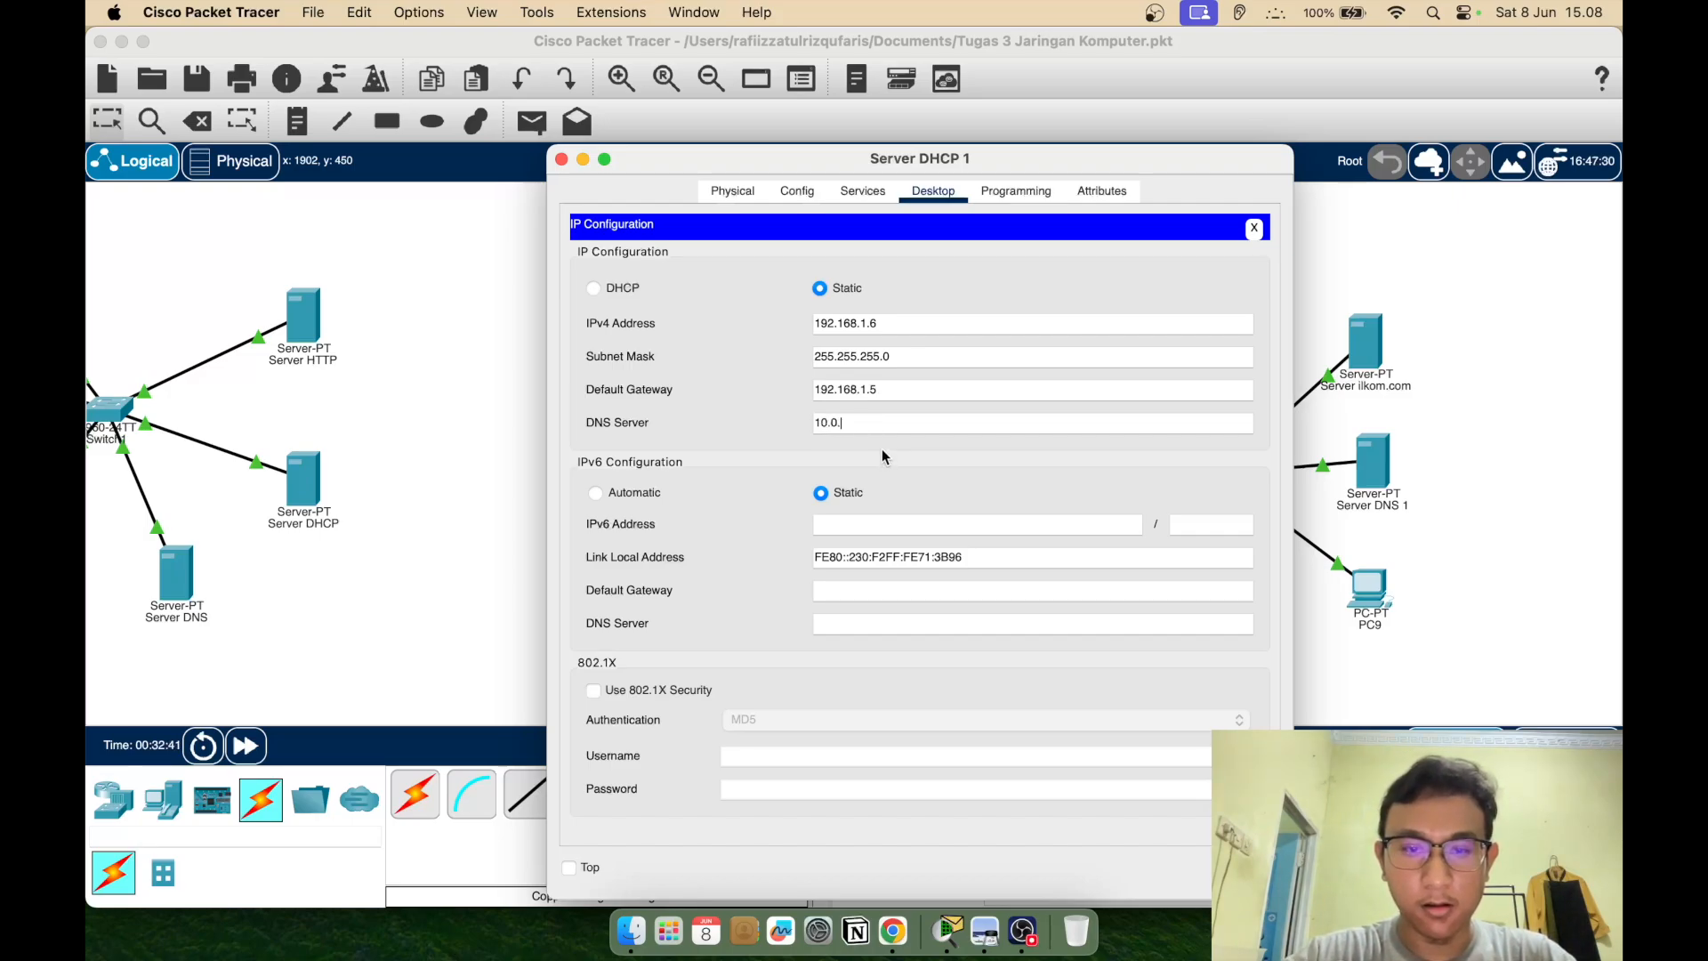
type(".0.0.2")
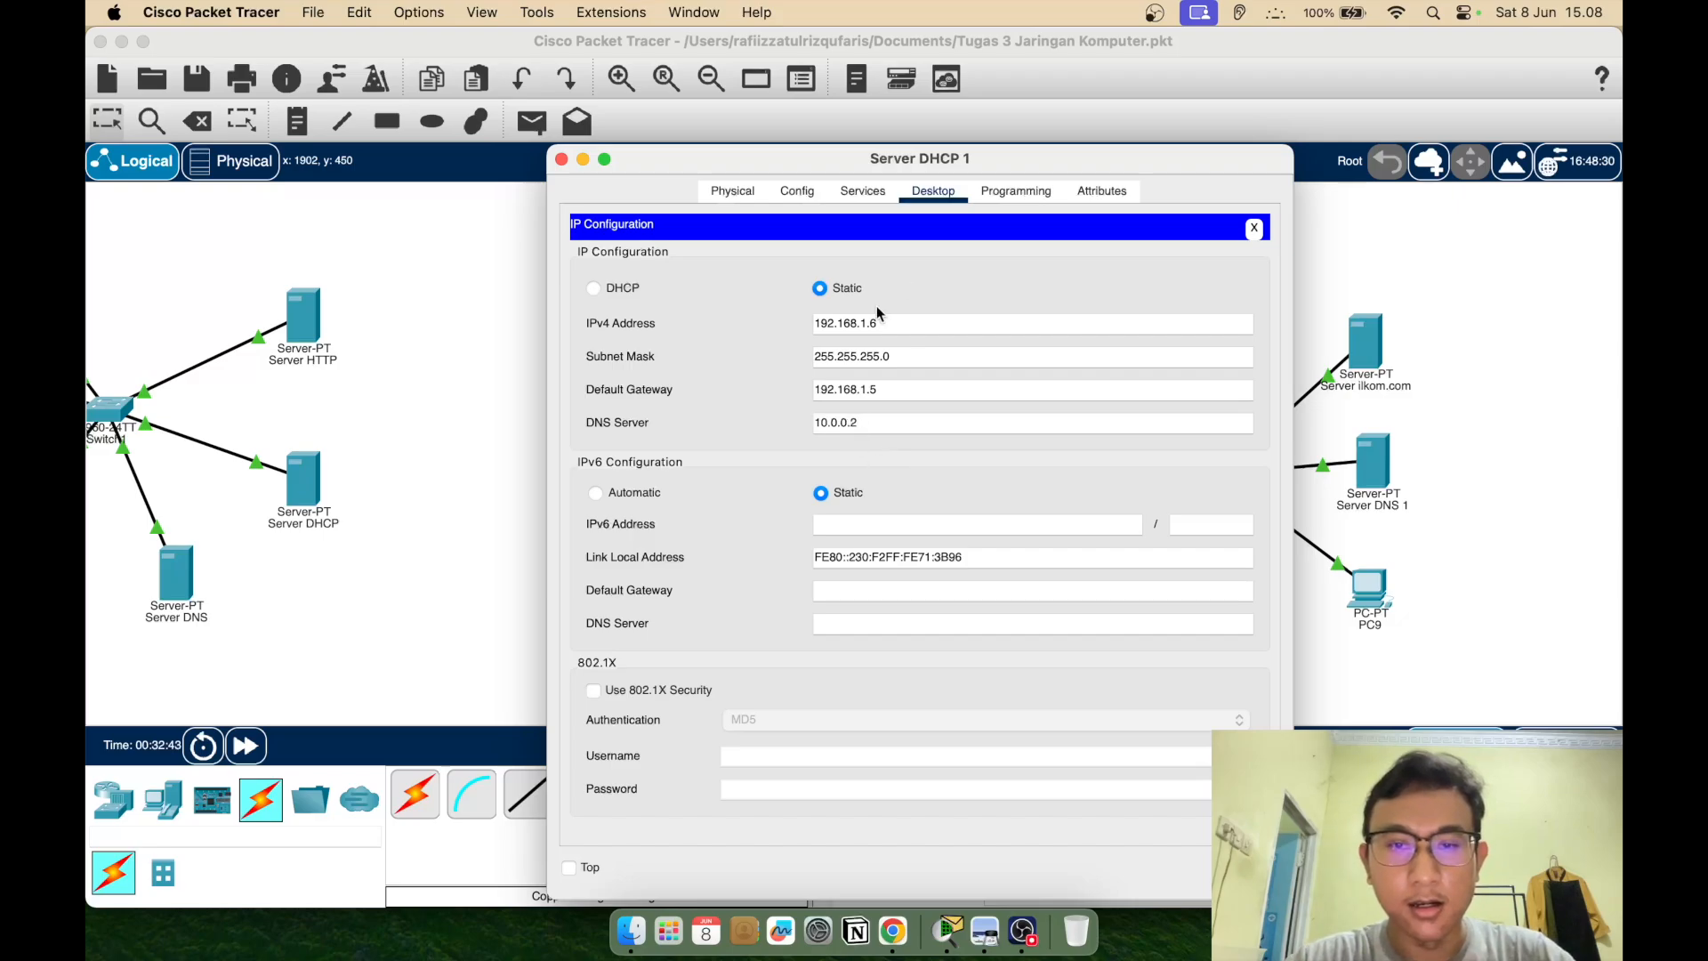
left_click(1255, 227)
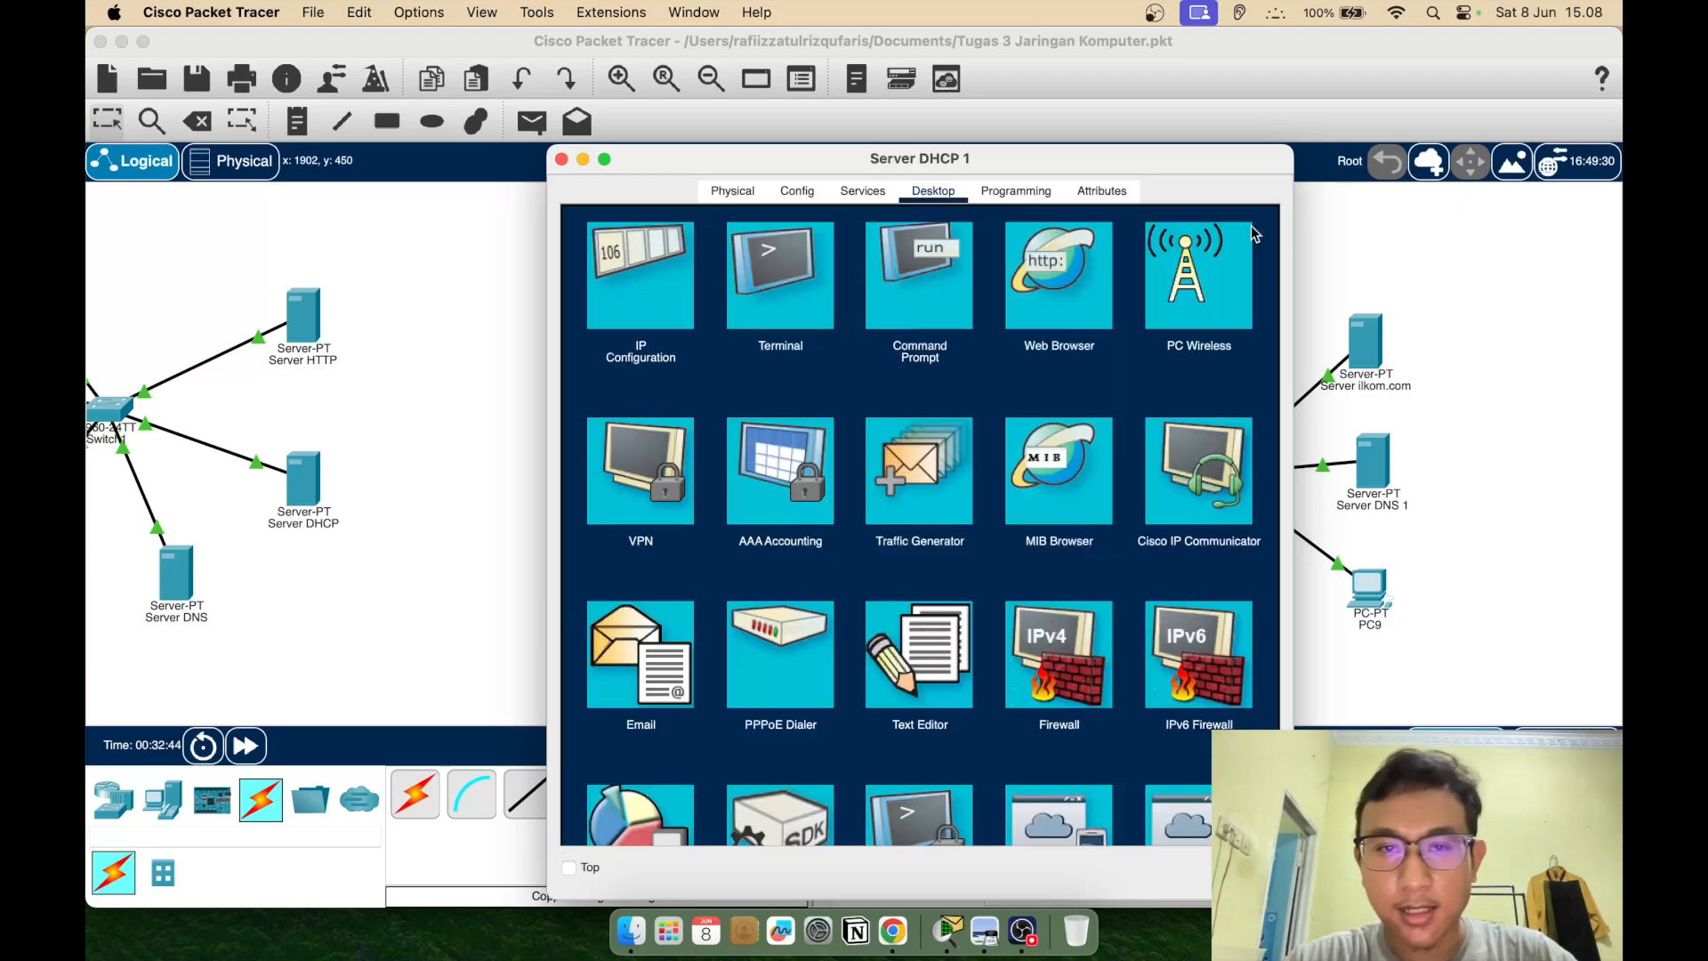
left_click(562, 159)
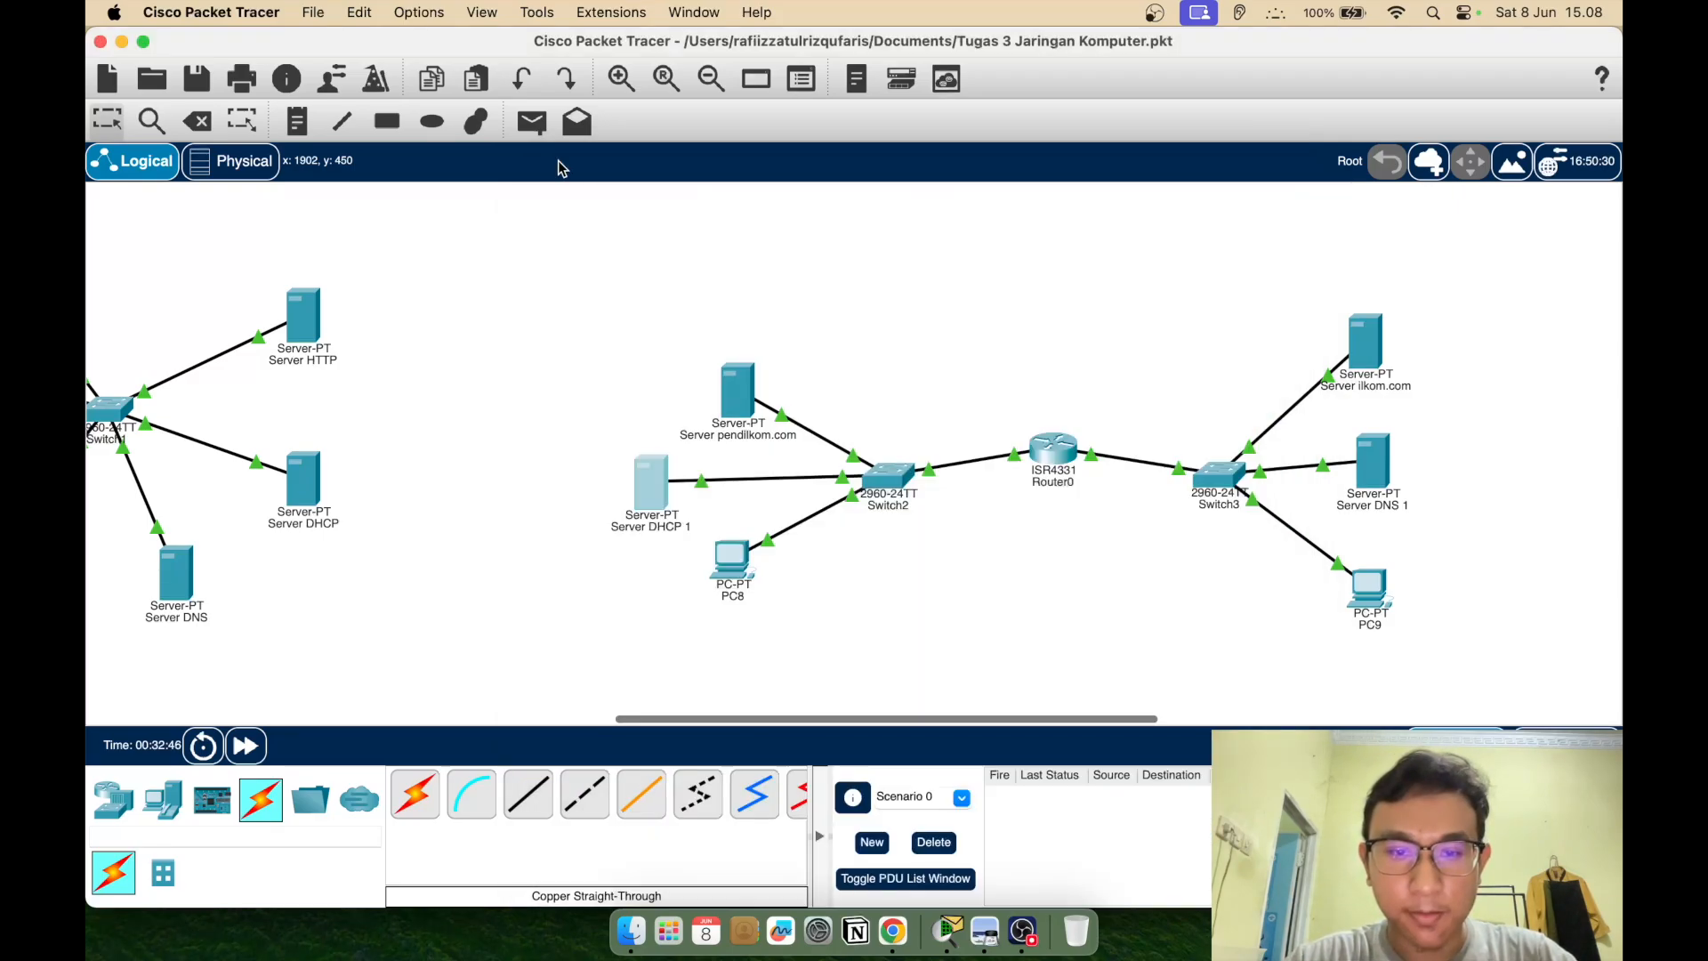
Request PC8's IPv4 settings through DHCP again in its IP configuration
left_click(727, 544)
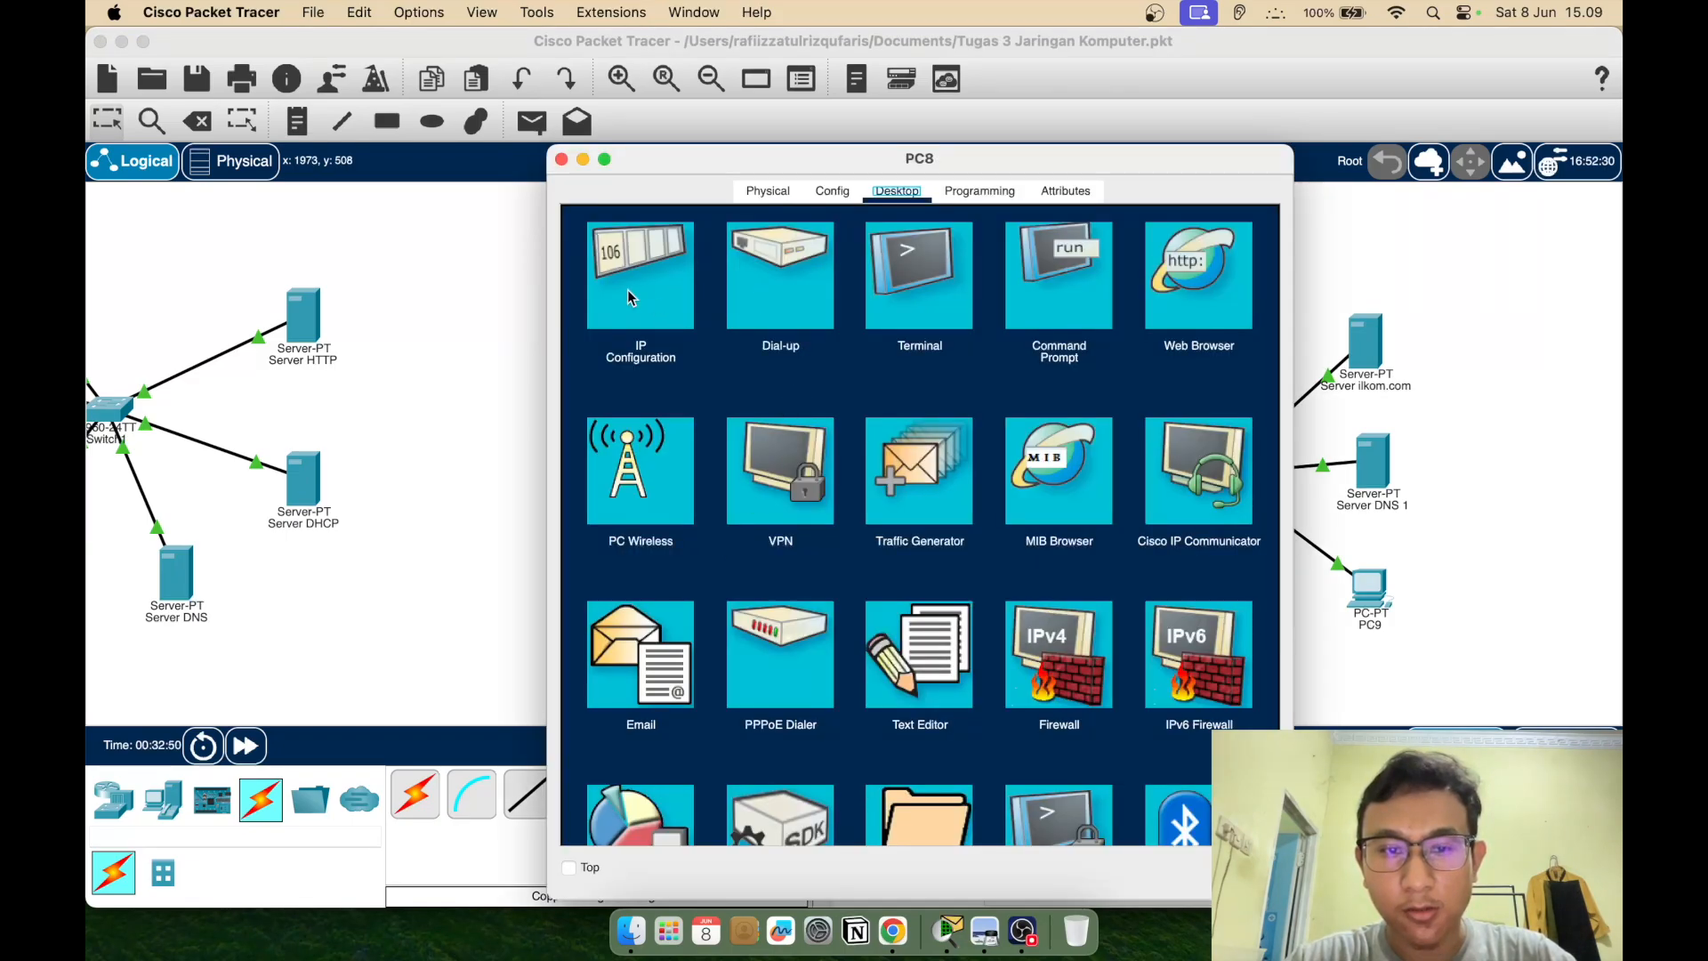
left_click(654, 294)
left_click(619, 330)
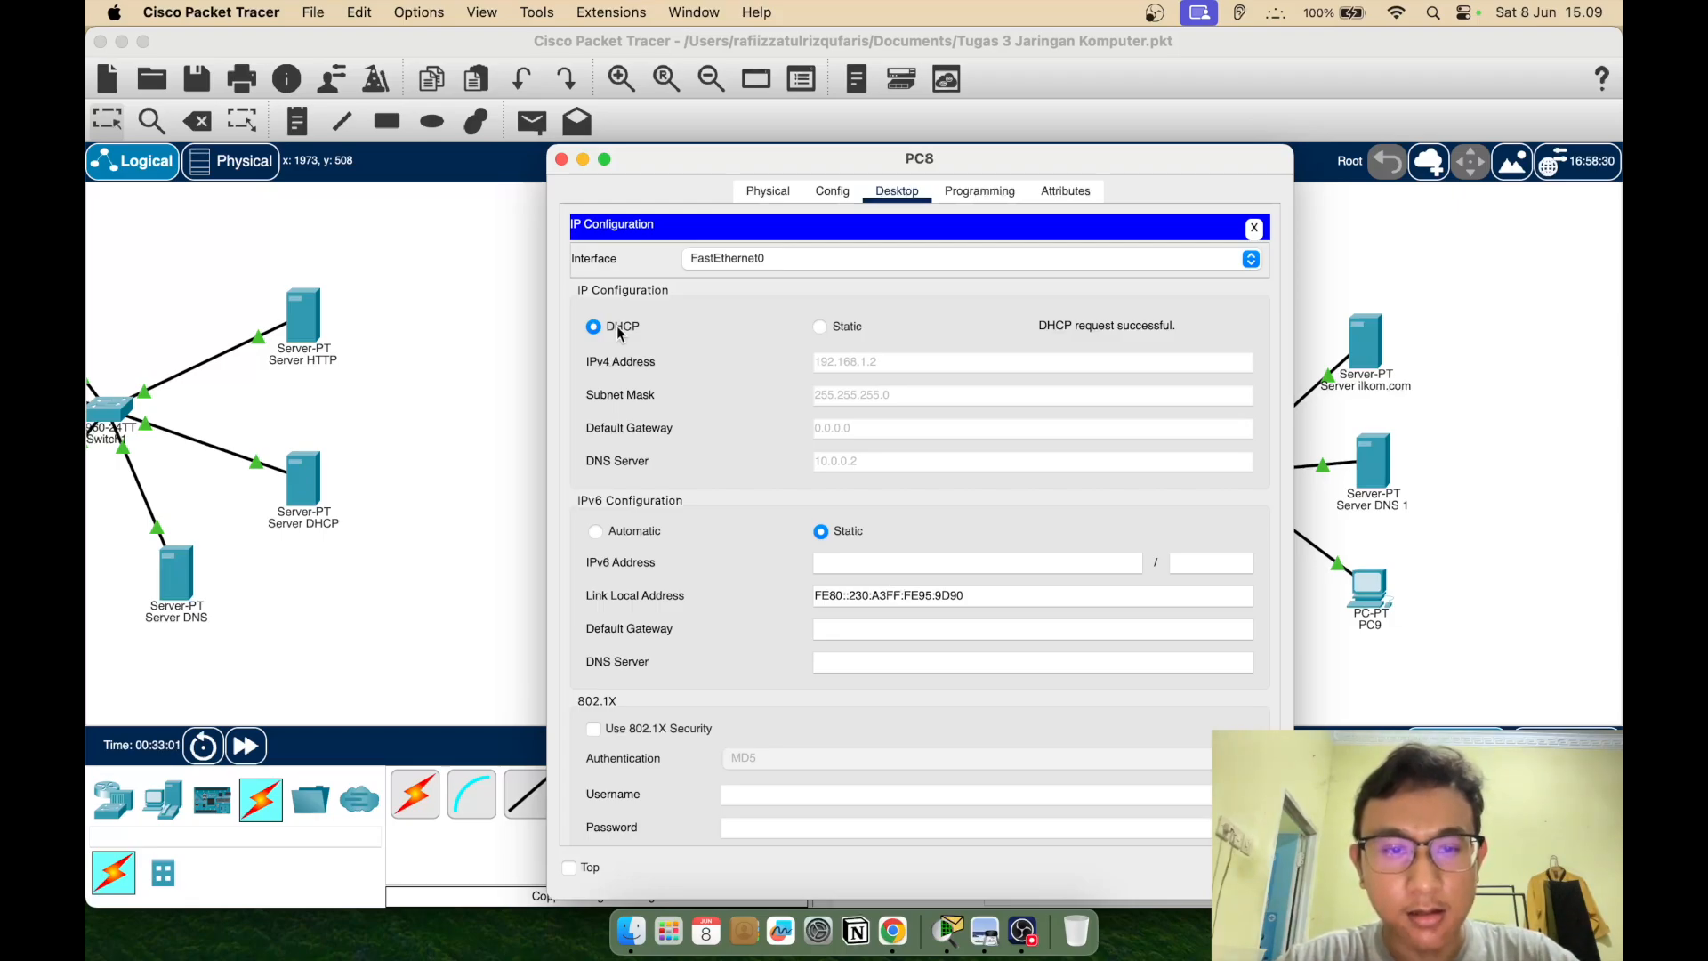
Switch PC8's IPv4 configuration to Static and close its window
left_click(822, 325)
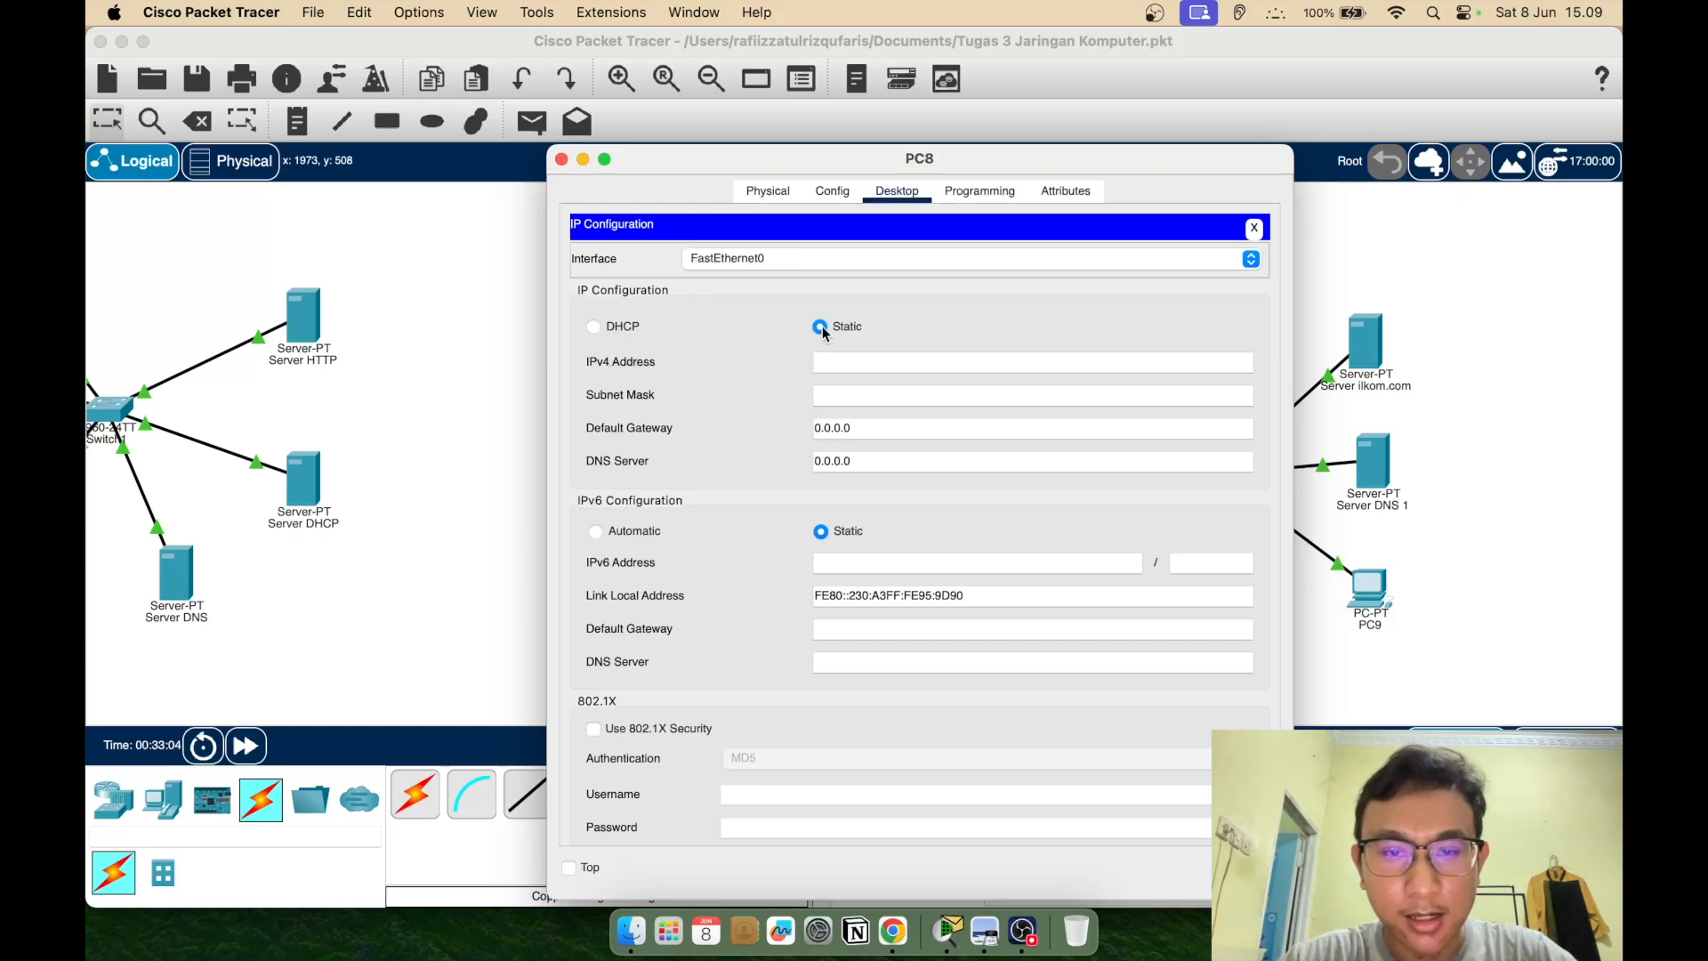
left_click(560, 160)
Examine the serverPool1 settings in Server DHCP 1's DHCP service
left_click(660, 500)
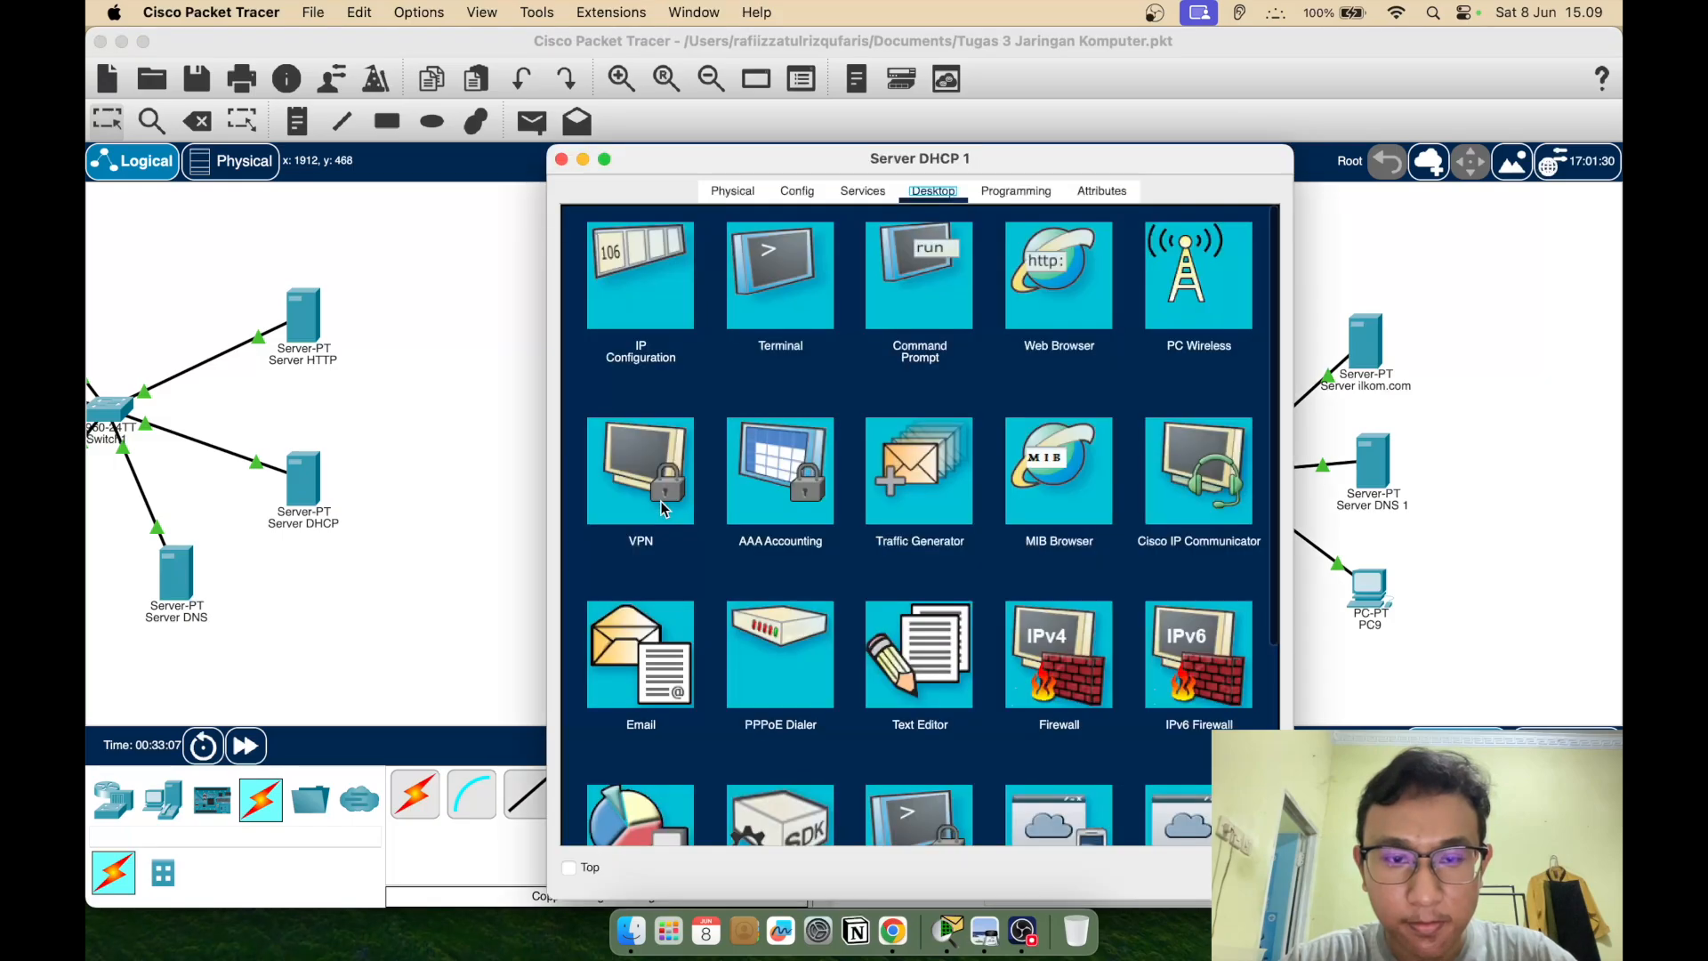
left_click(864, 193)
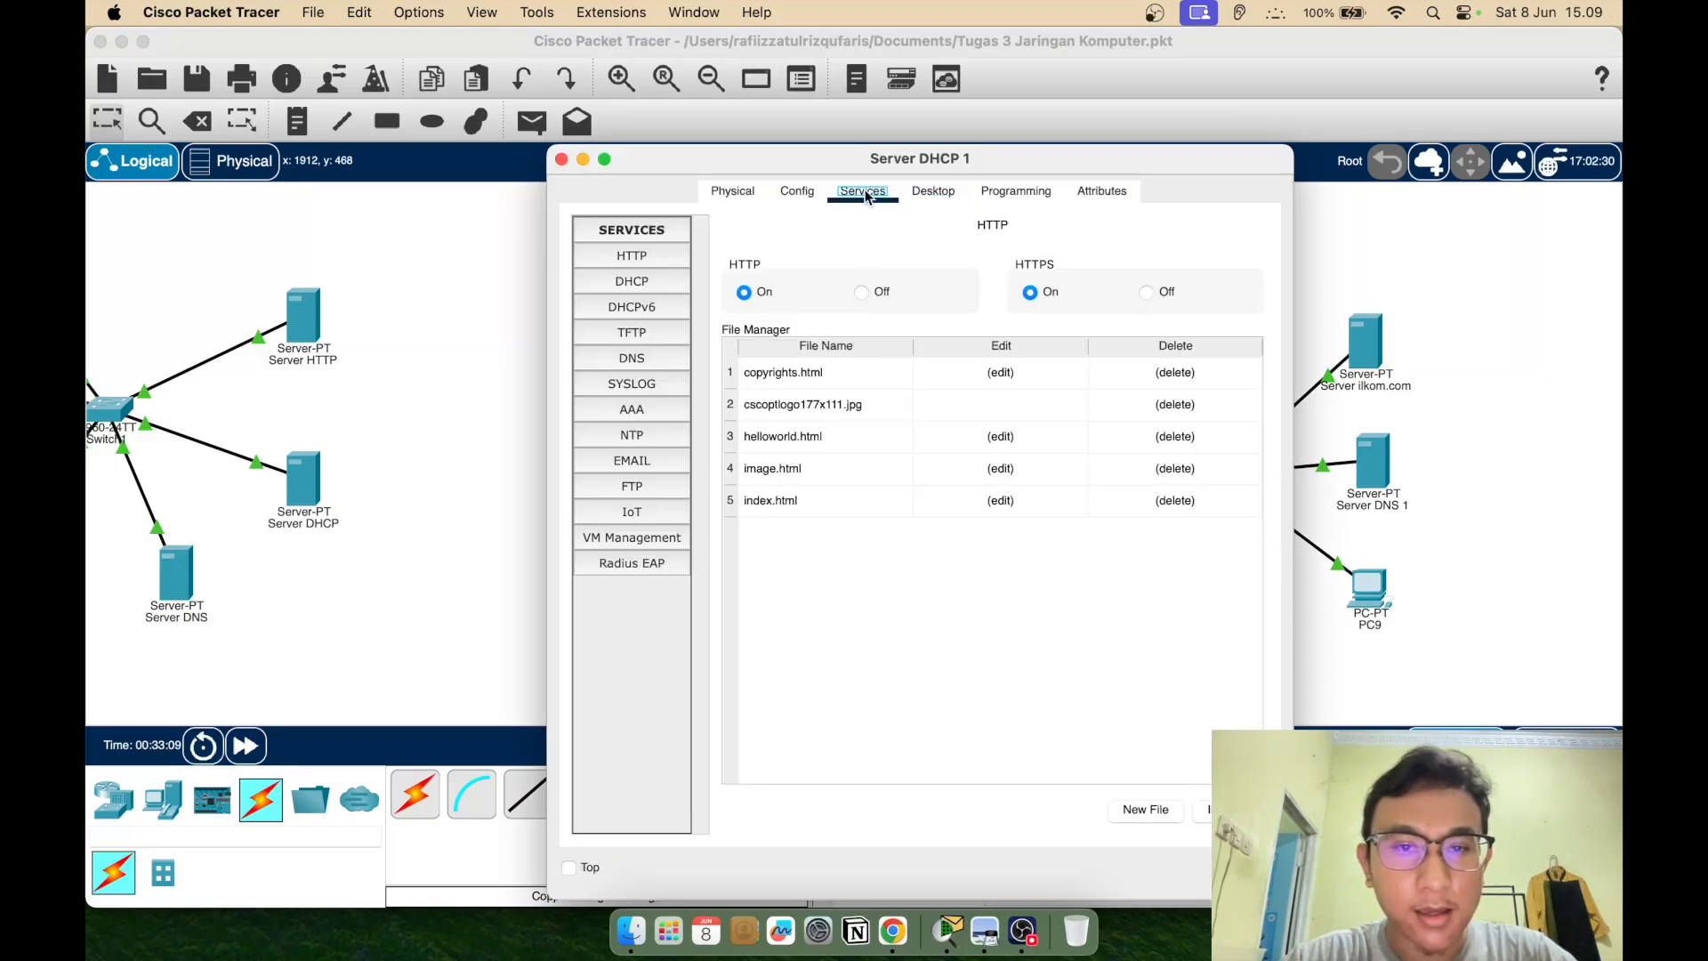
left_click(655, 281)
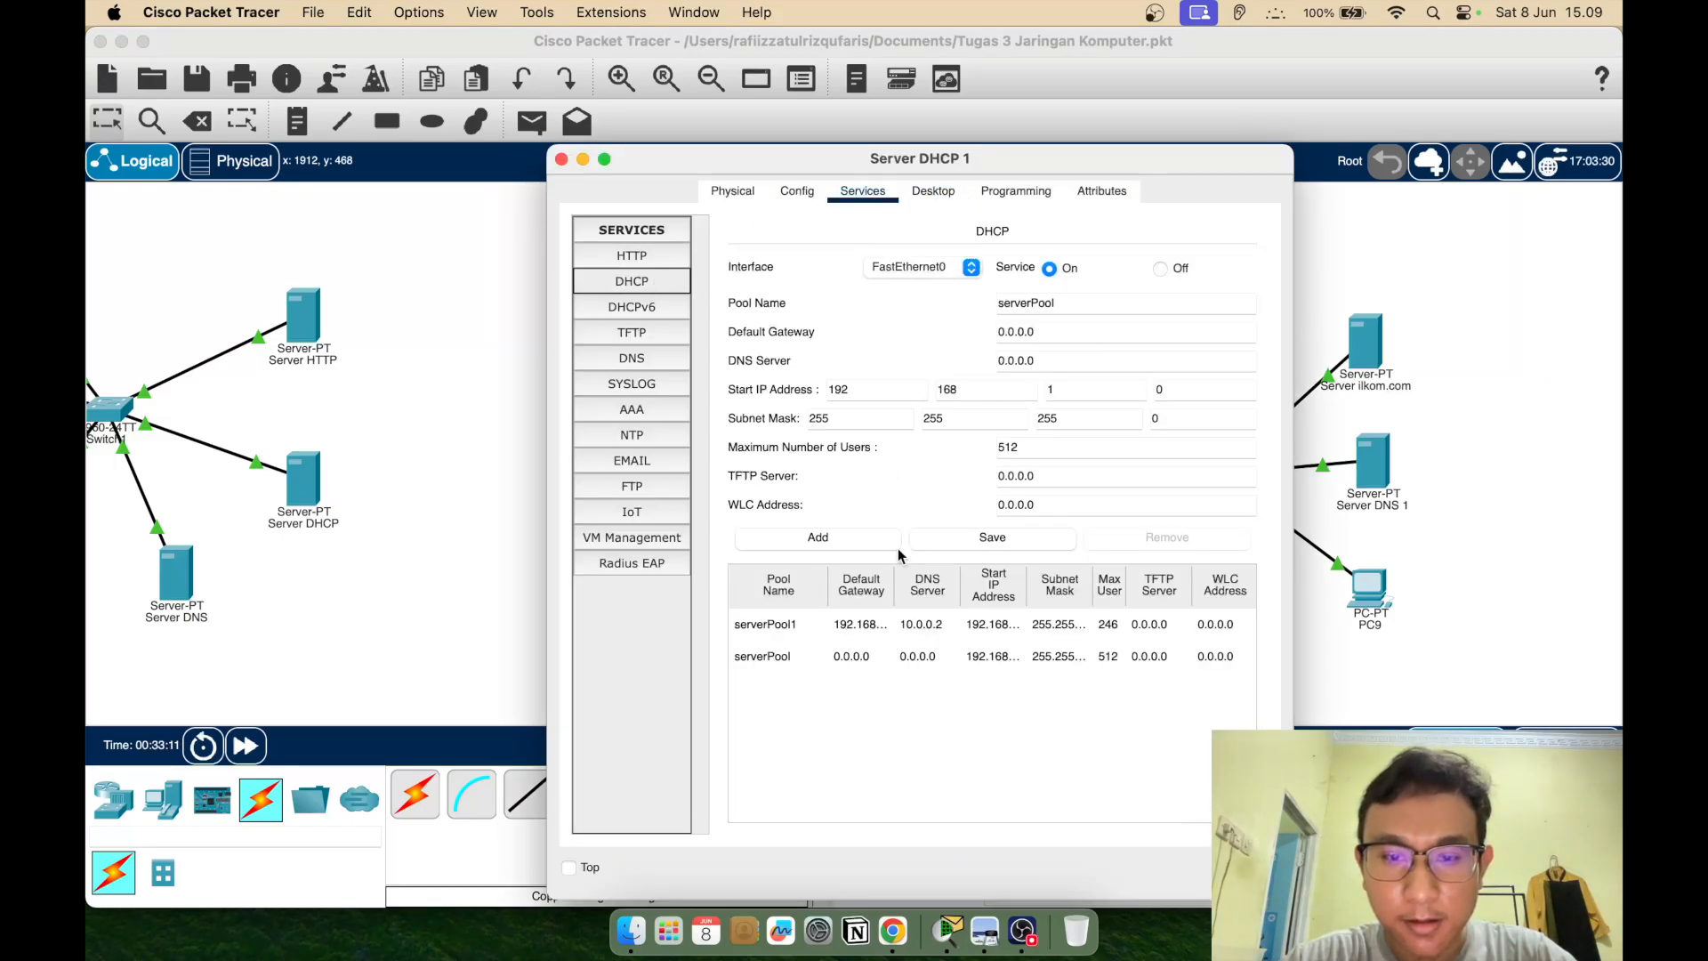
left_click(888, 626)
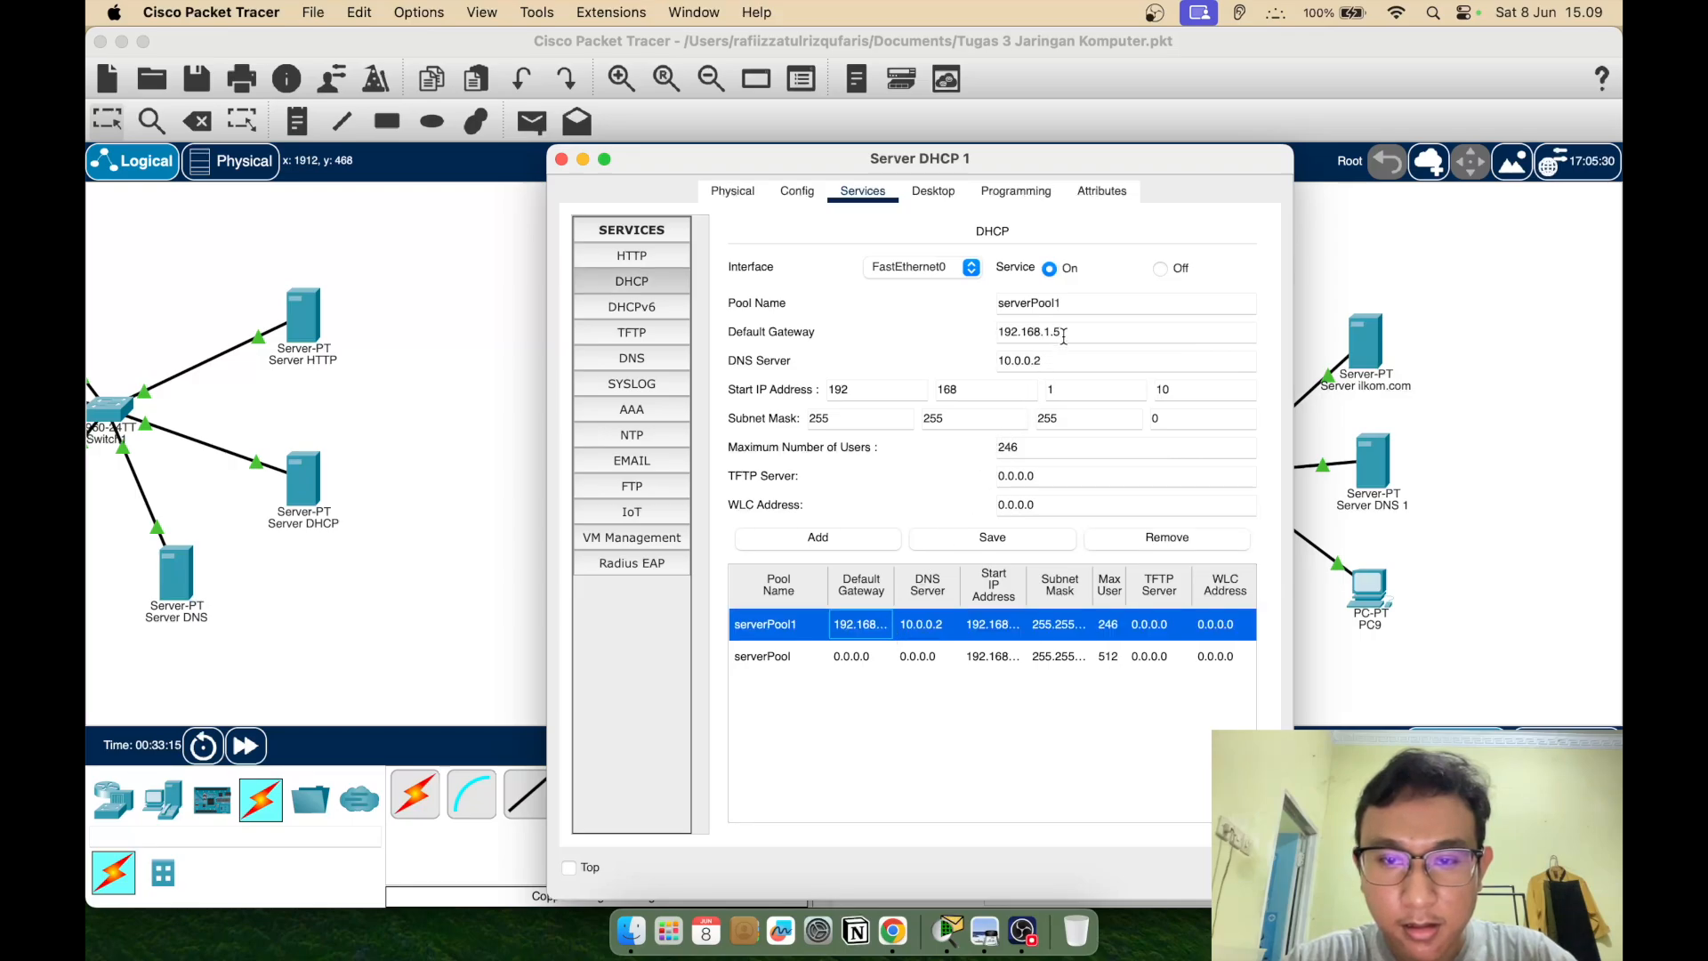
left_click(562, 159)
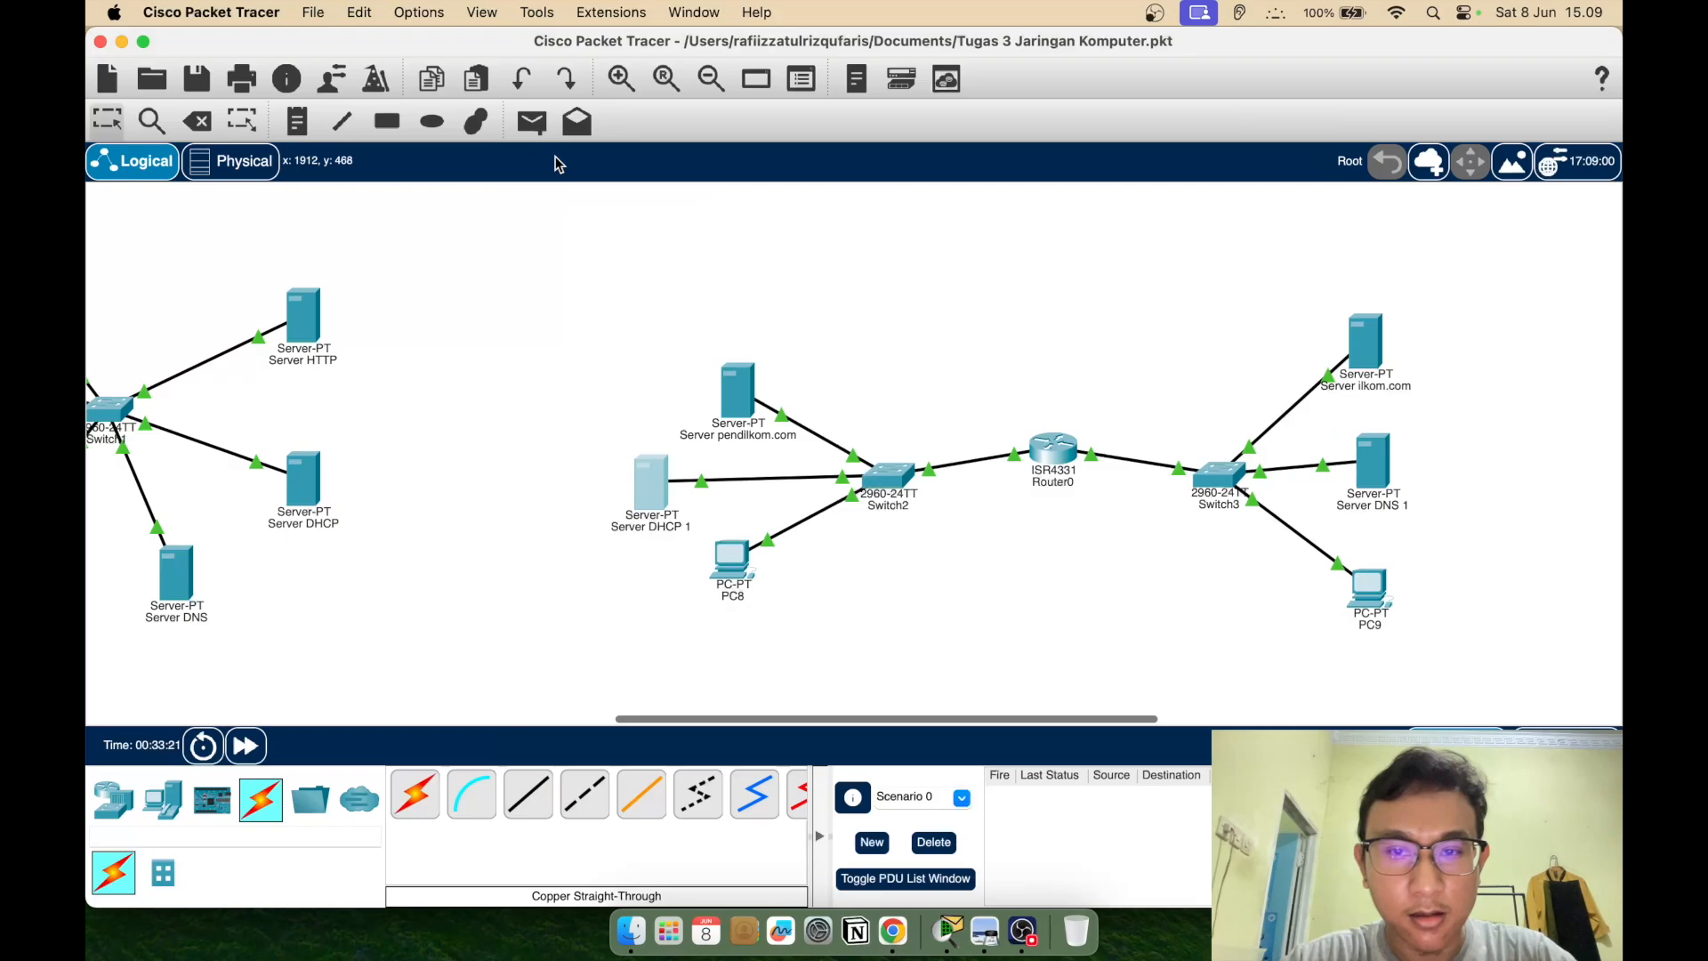
Check the IPv4 address assigned to Router0's GigabitEthernet0/0/0 interface
left_click(1039, 460)
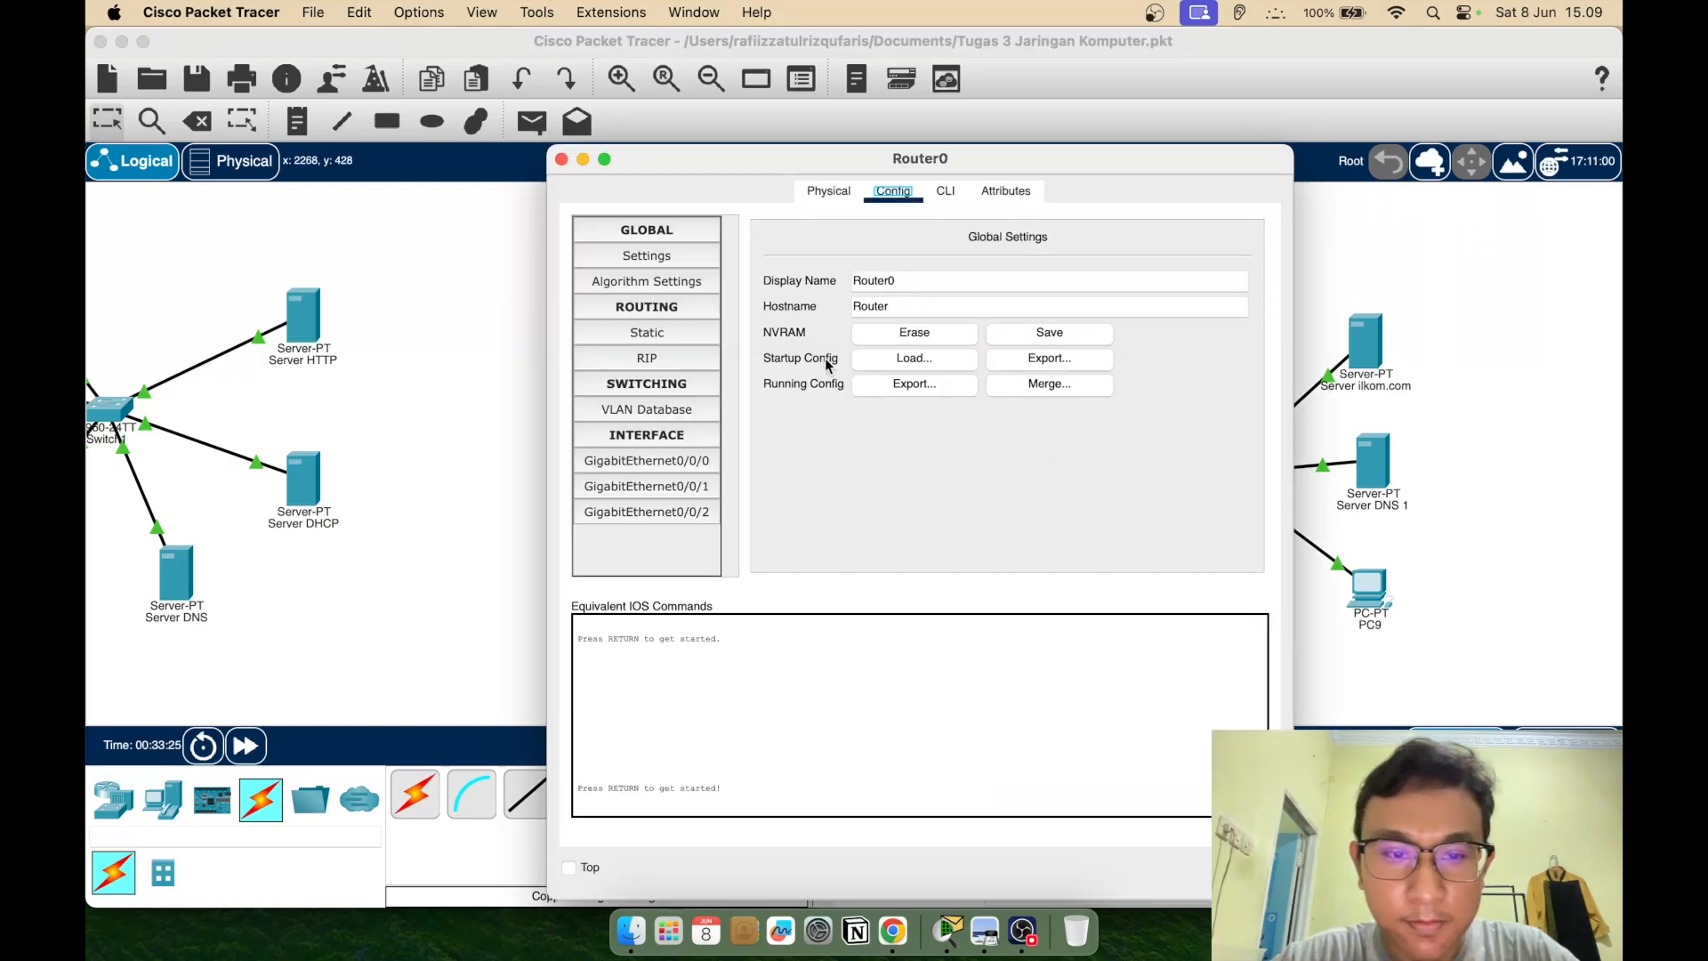
left_click(664, 465)
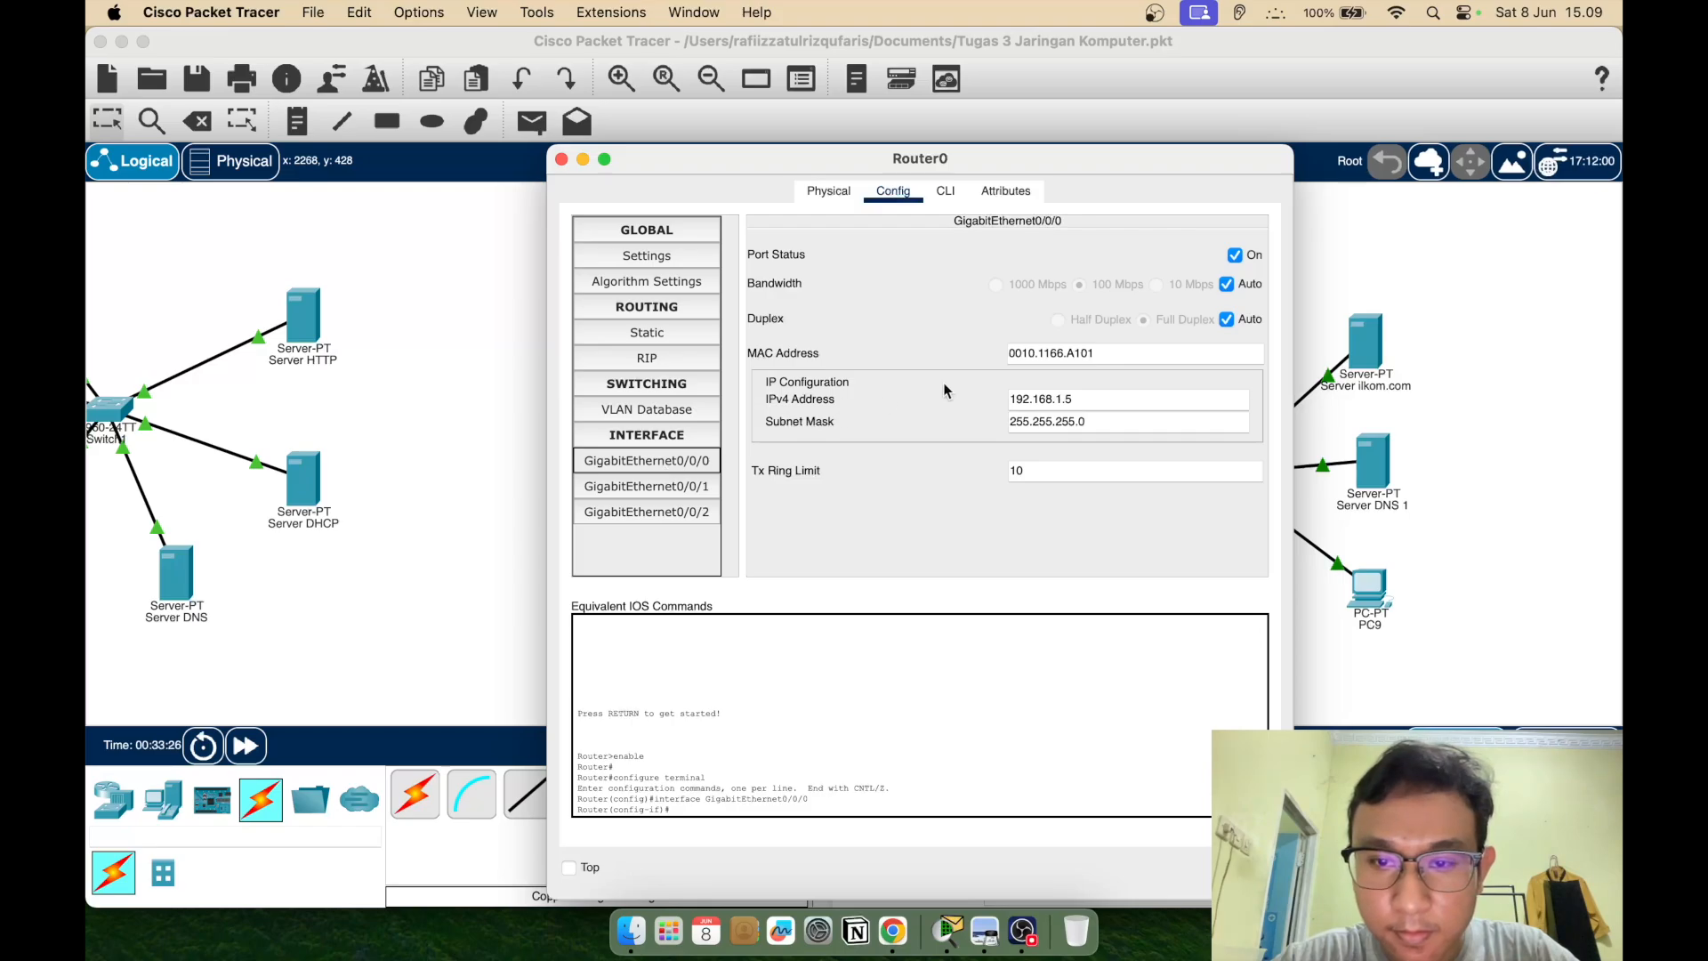
double_click(1102, 395)
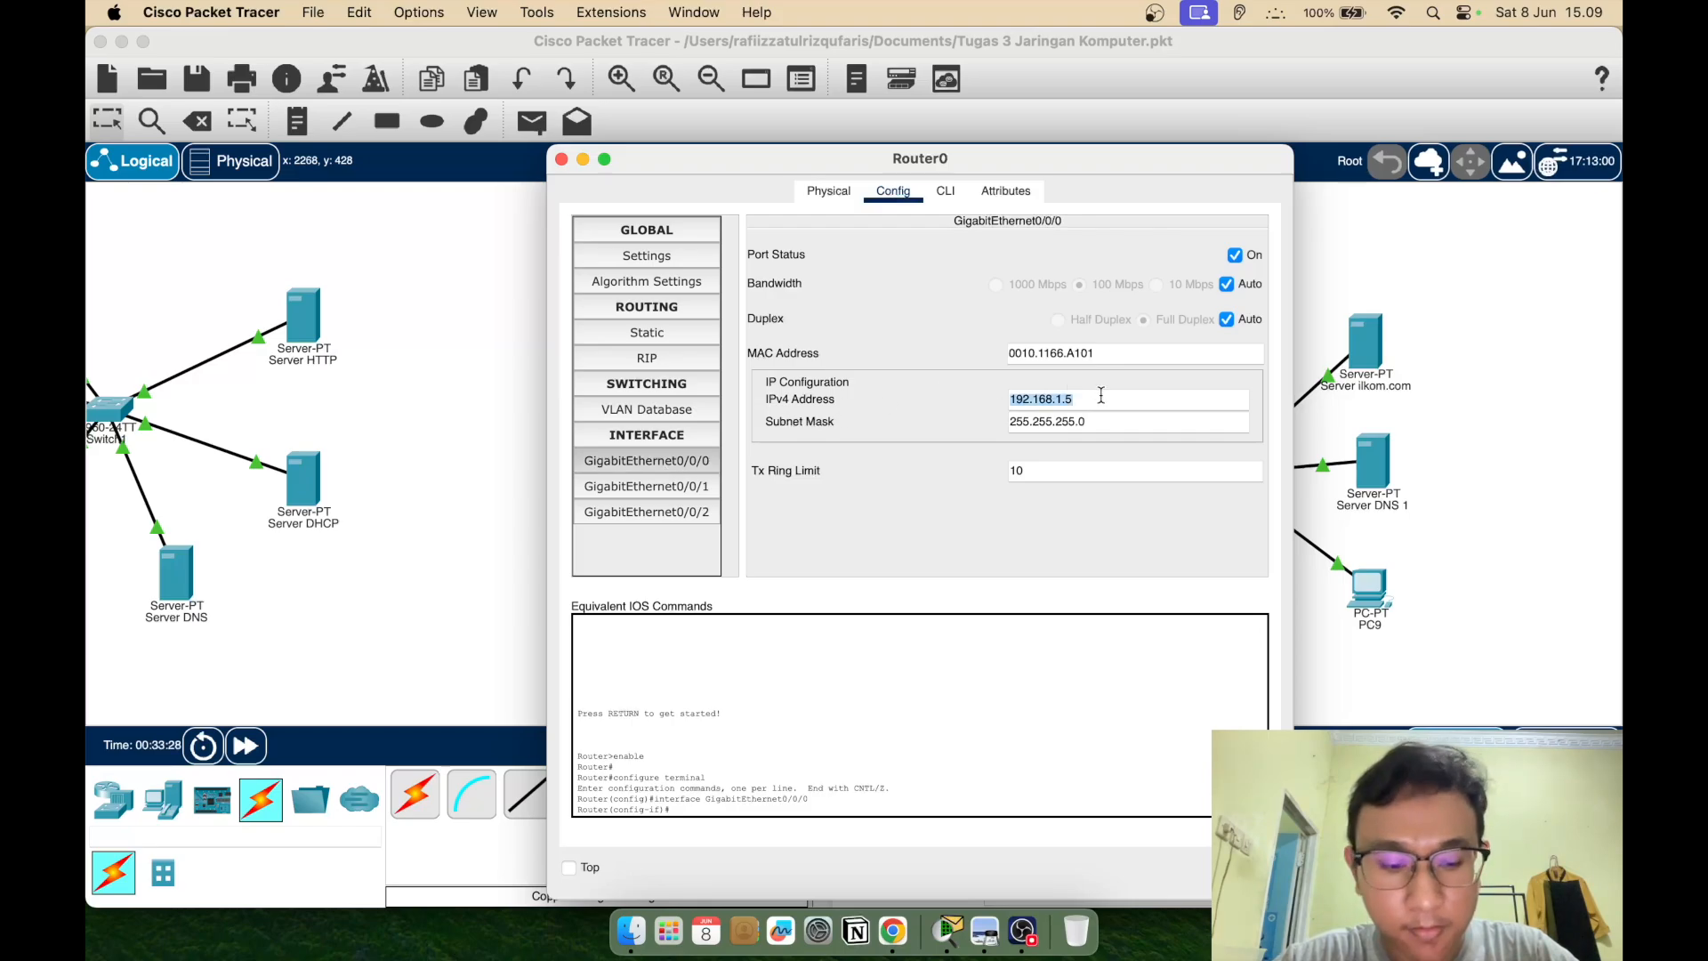
left_click(559, 159)
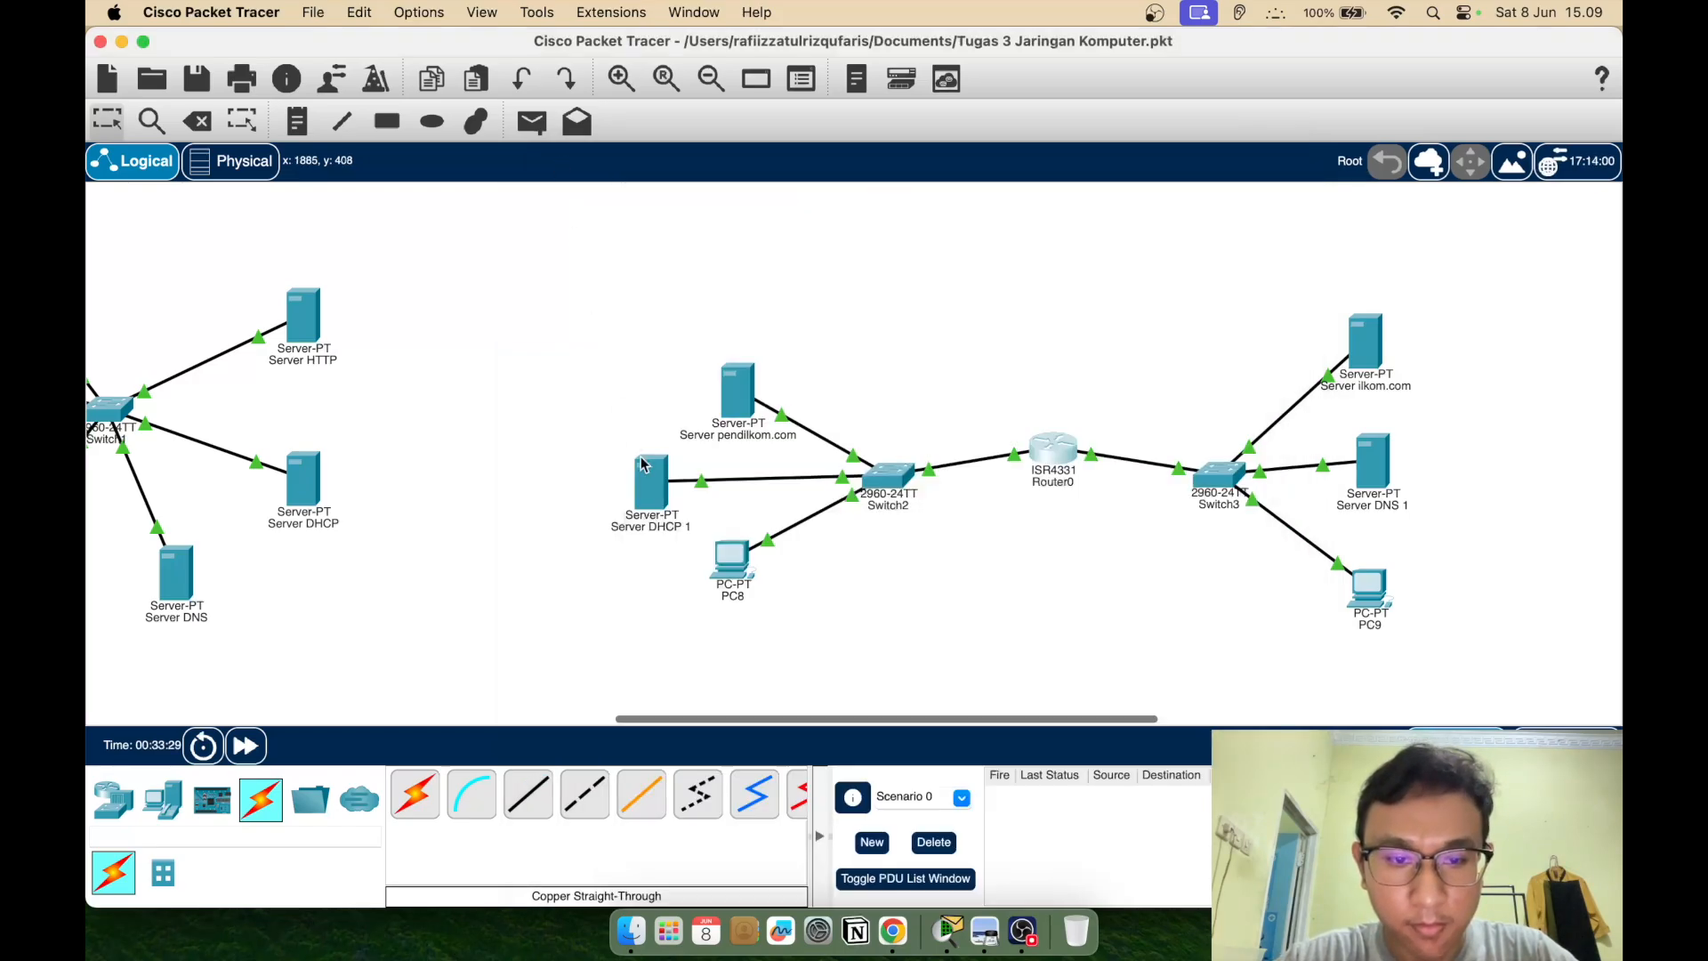
Compare the settings of serverPool1 and serverPool in Server DHCP 1's DHCP service
left_click(663, 507)
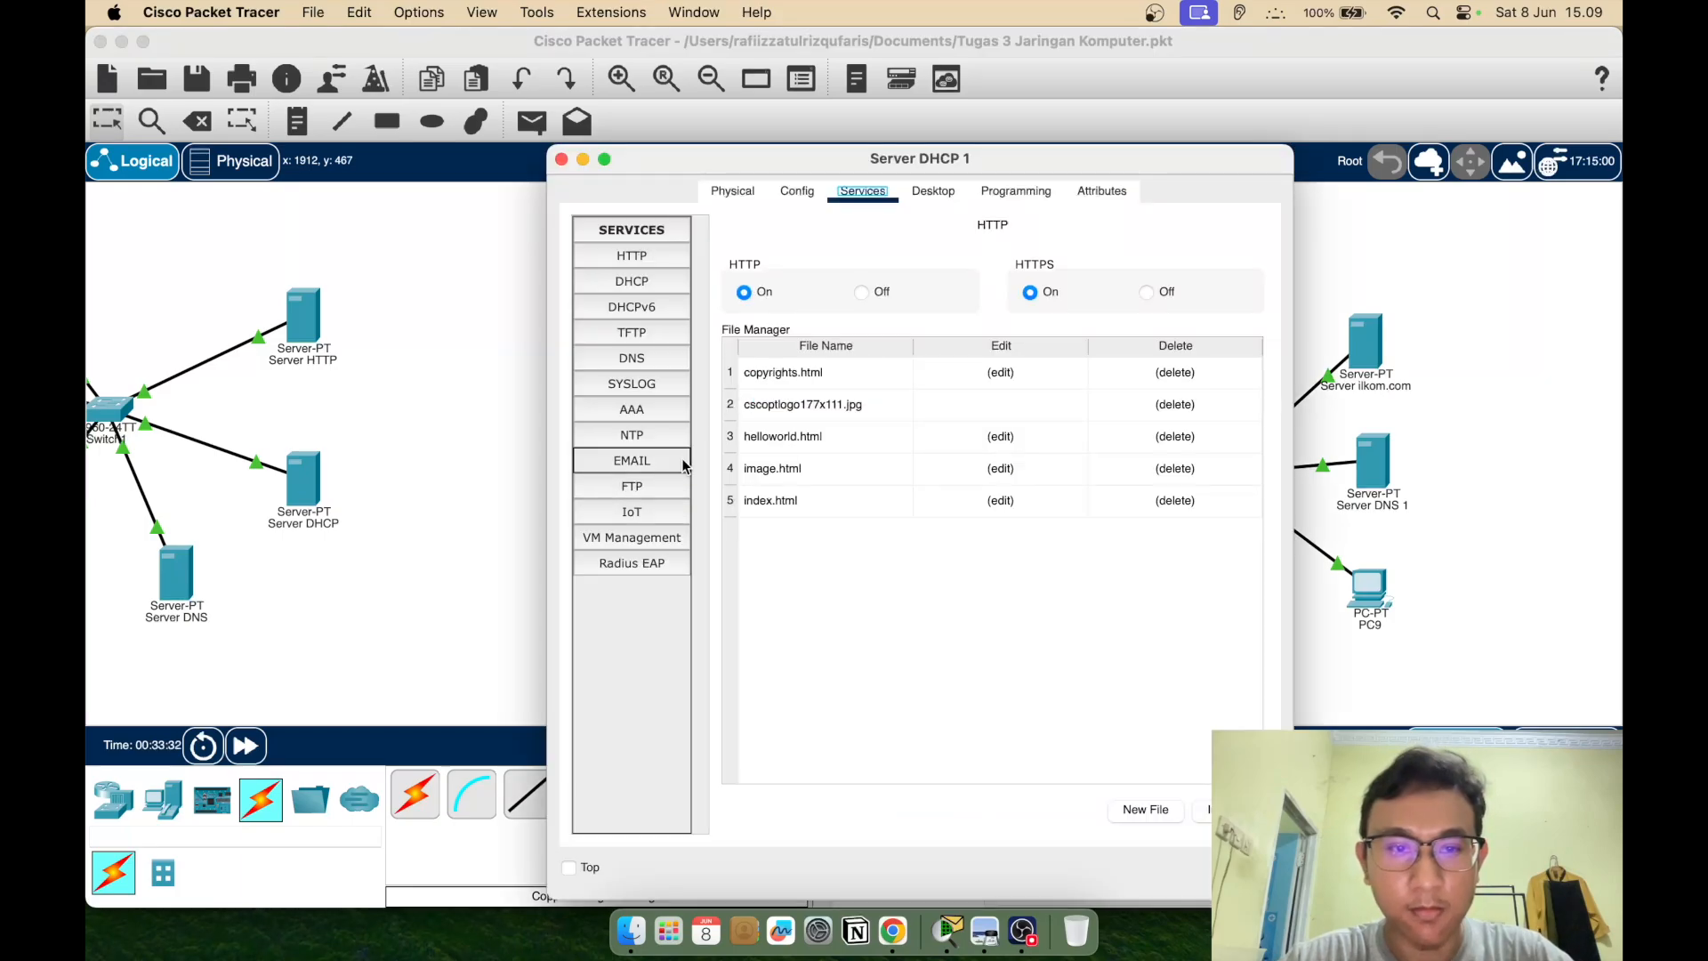
left_click(654, 285)
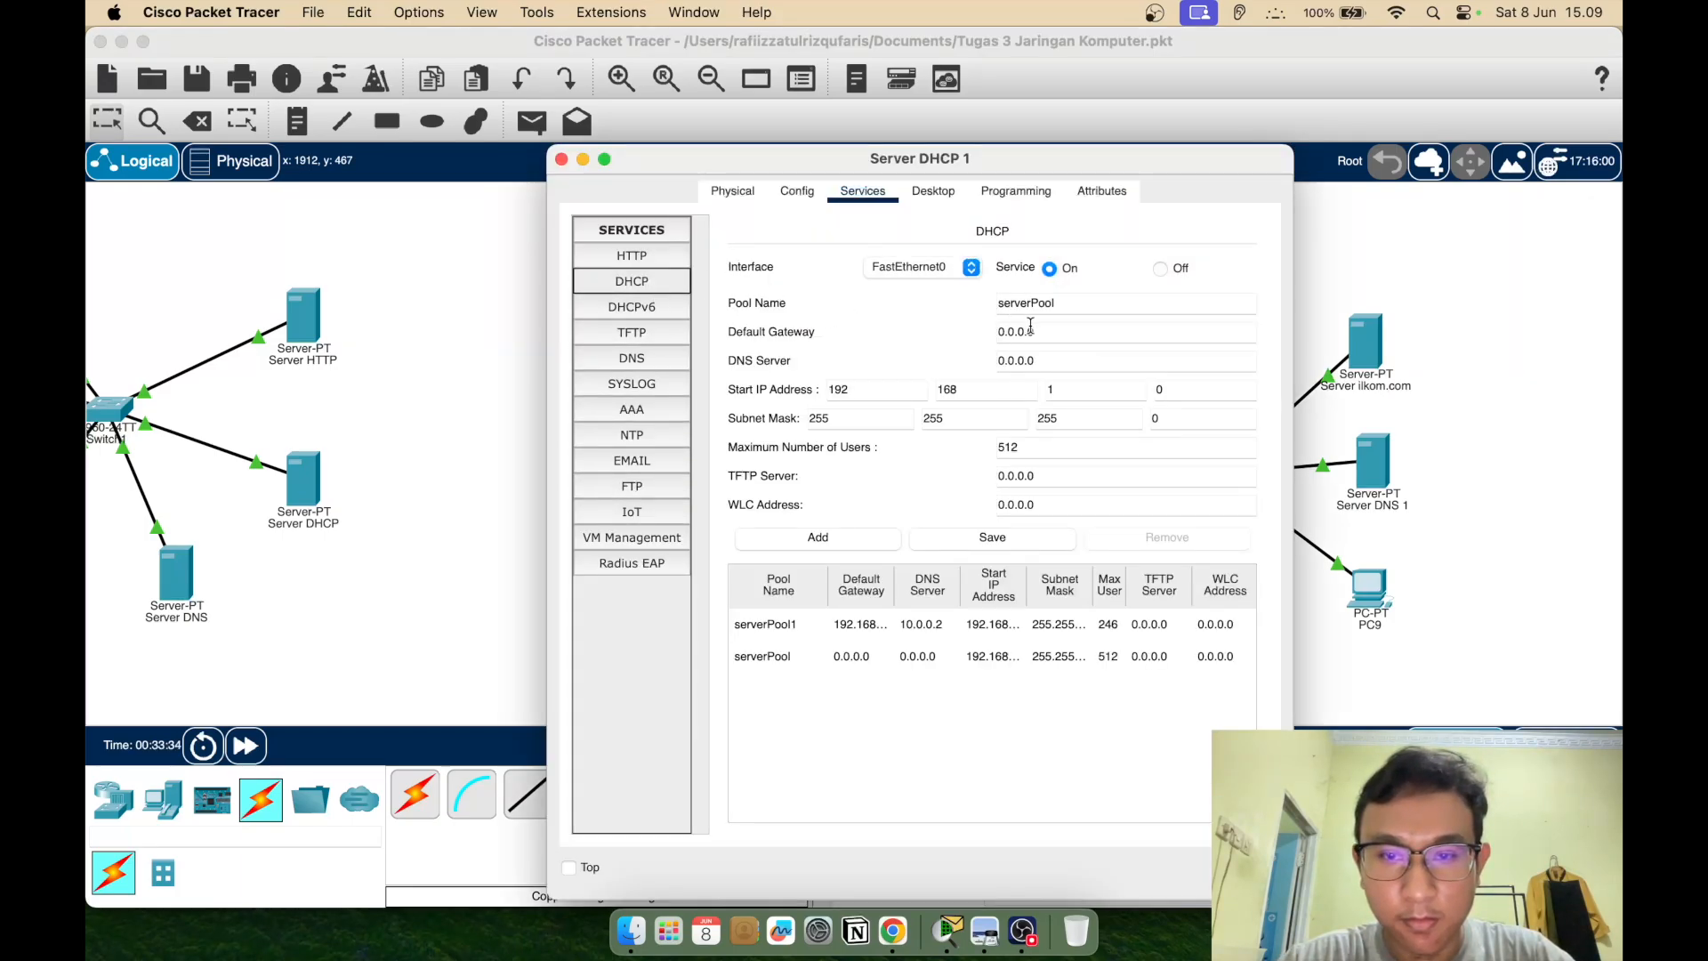
left_click(868, 625)
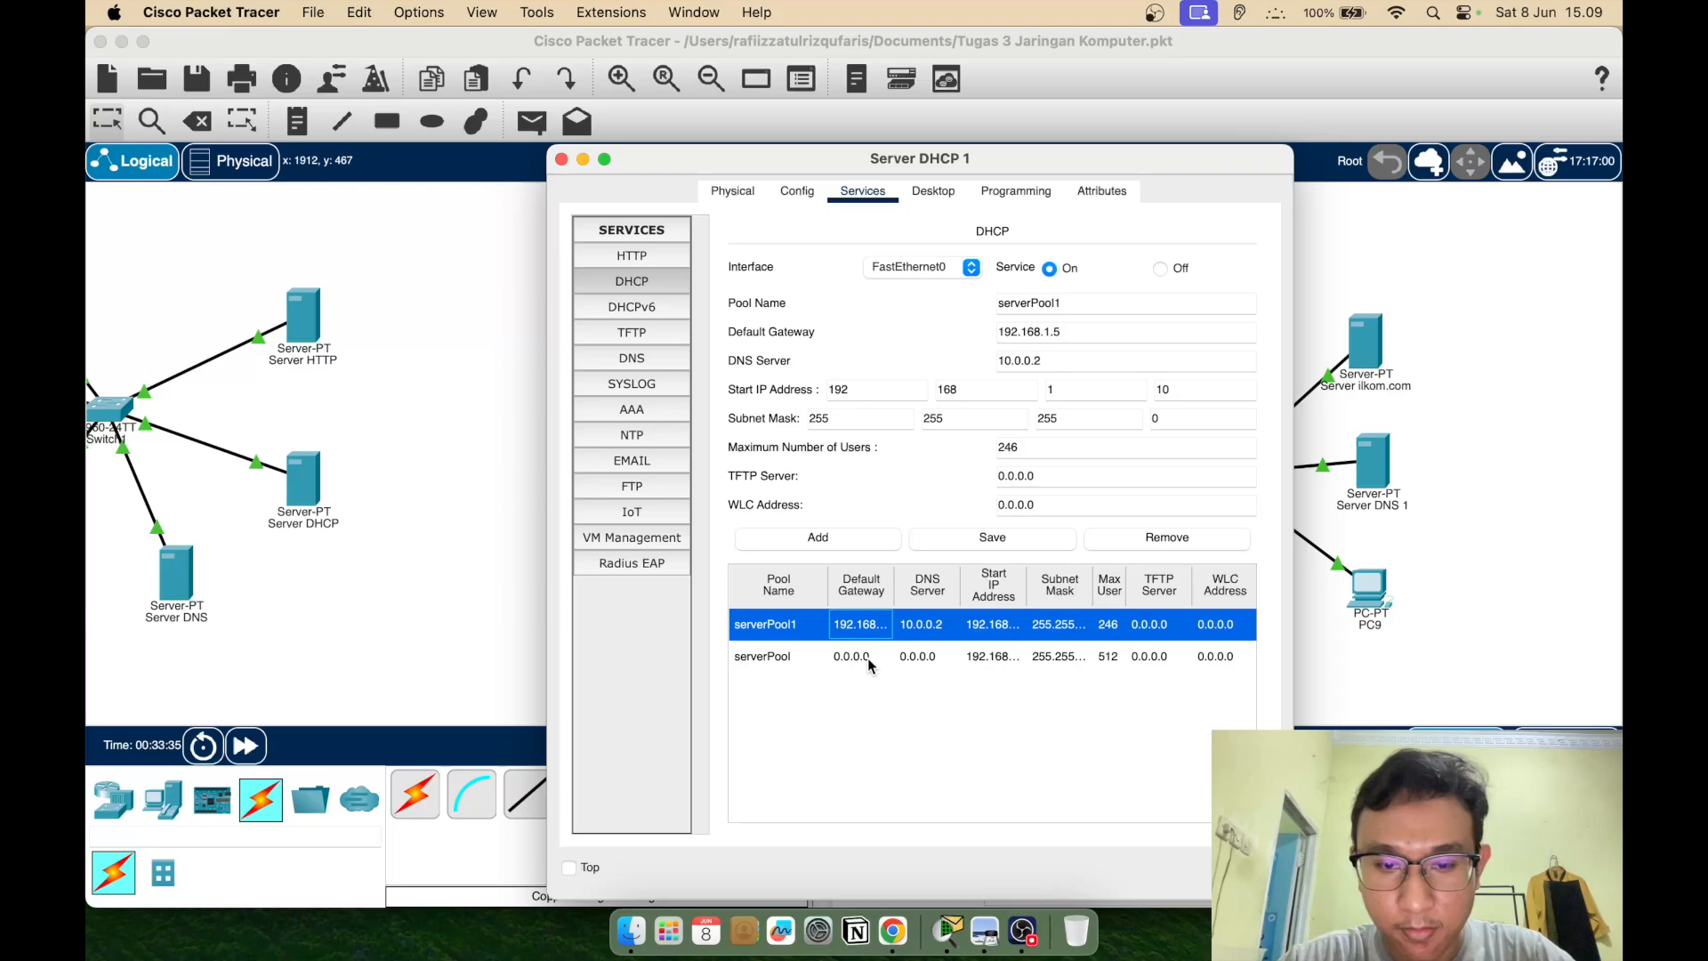
left_click(867, 658)
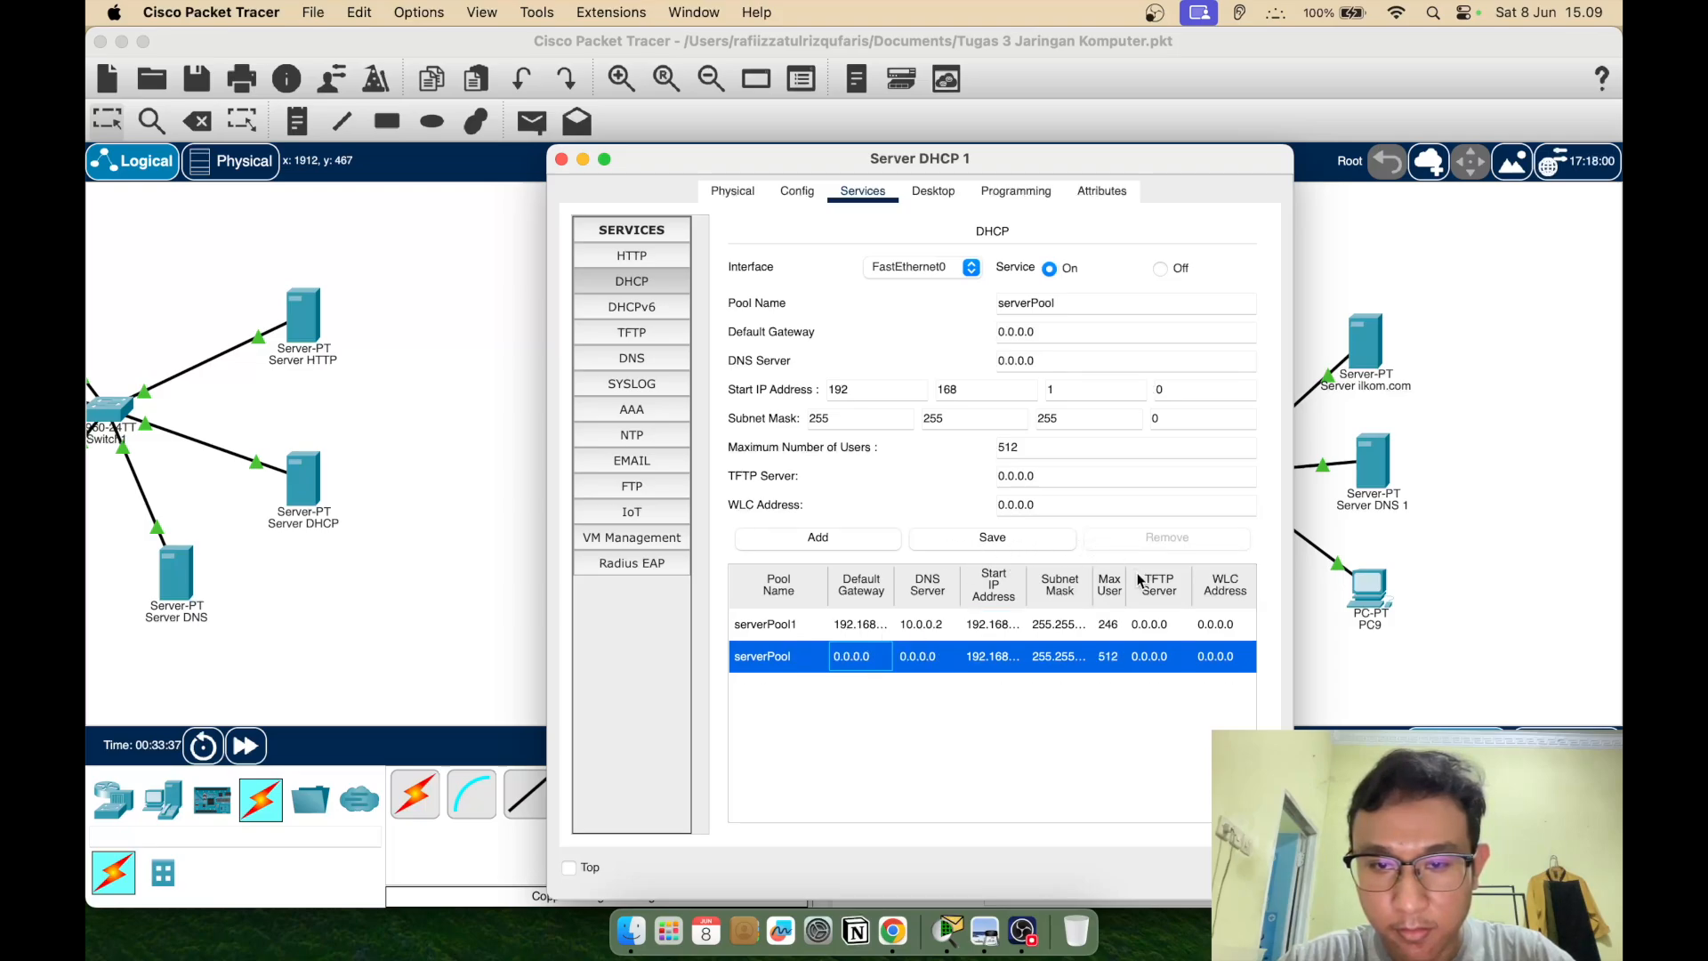
Restart Server DHCP 1's DHCP service by turning it off and on, and save serverPool1 again
left_click(1162, 269)
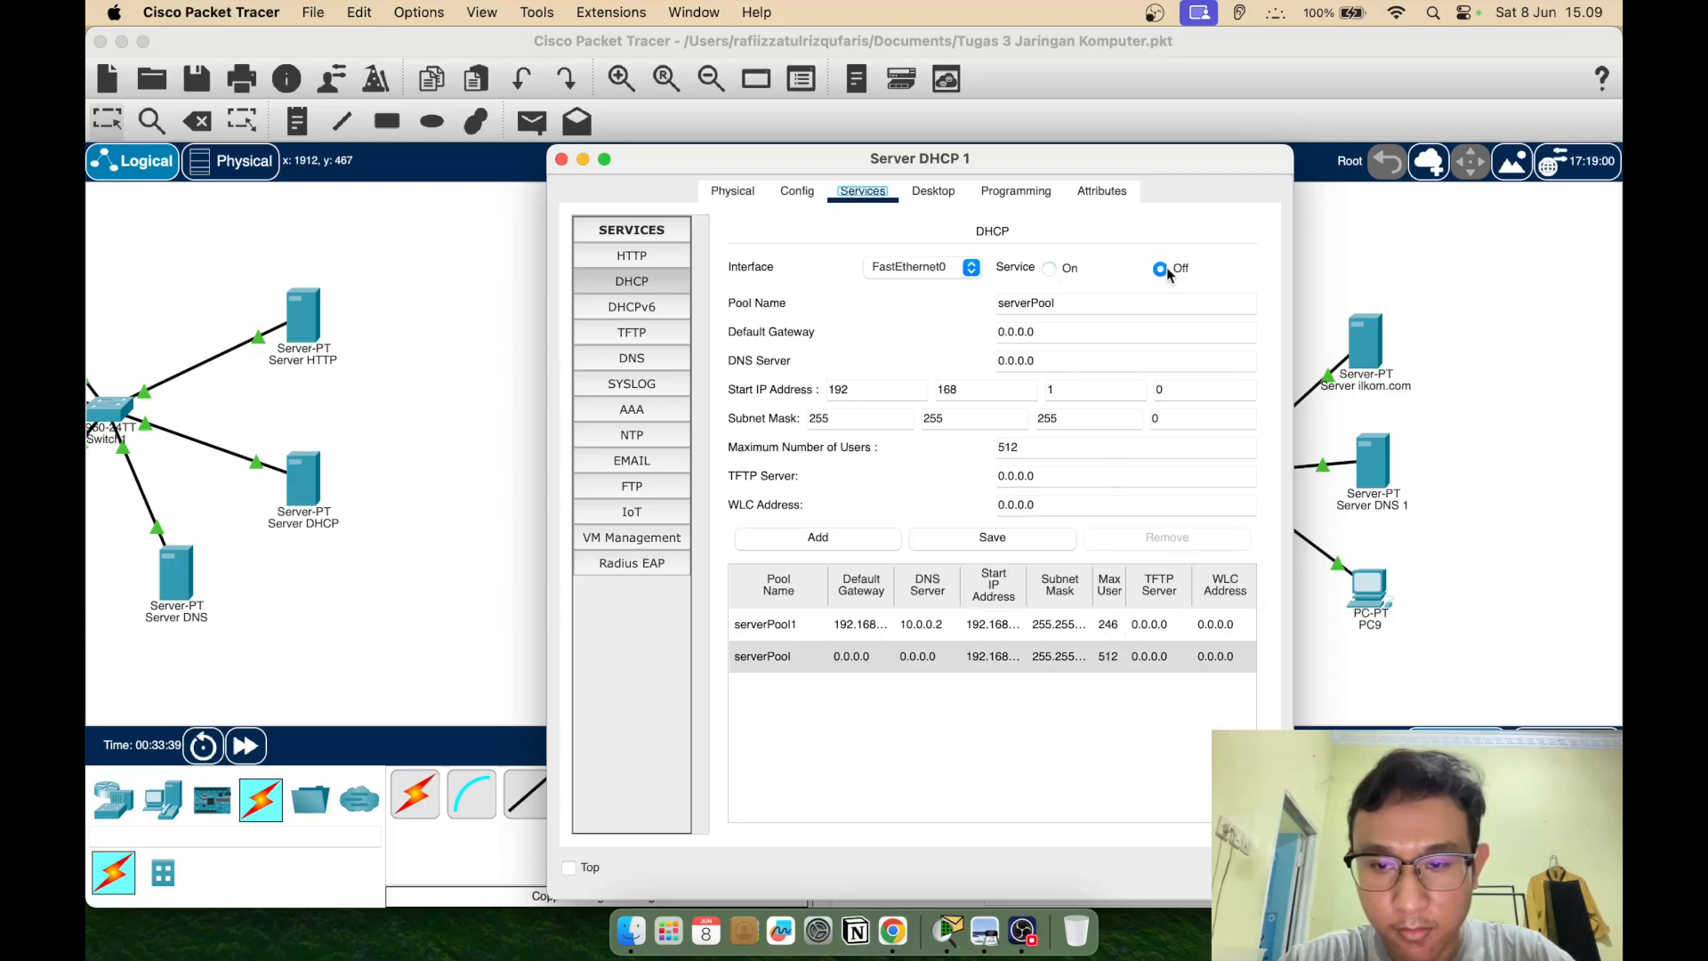
left_click(1002, 625)
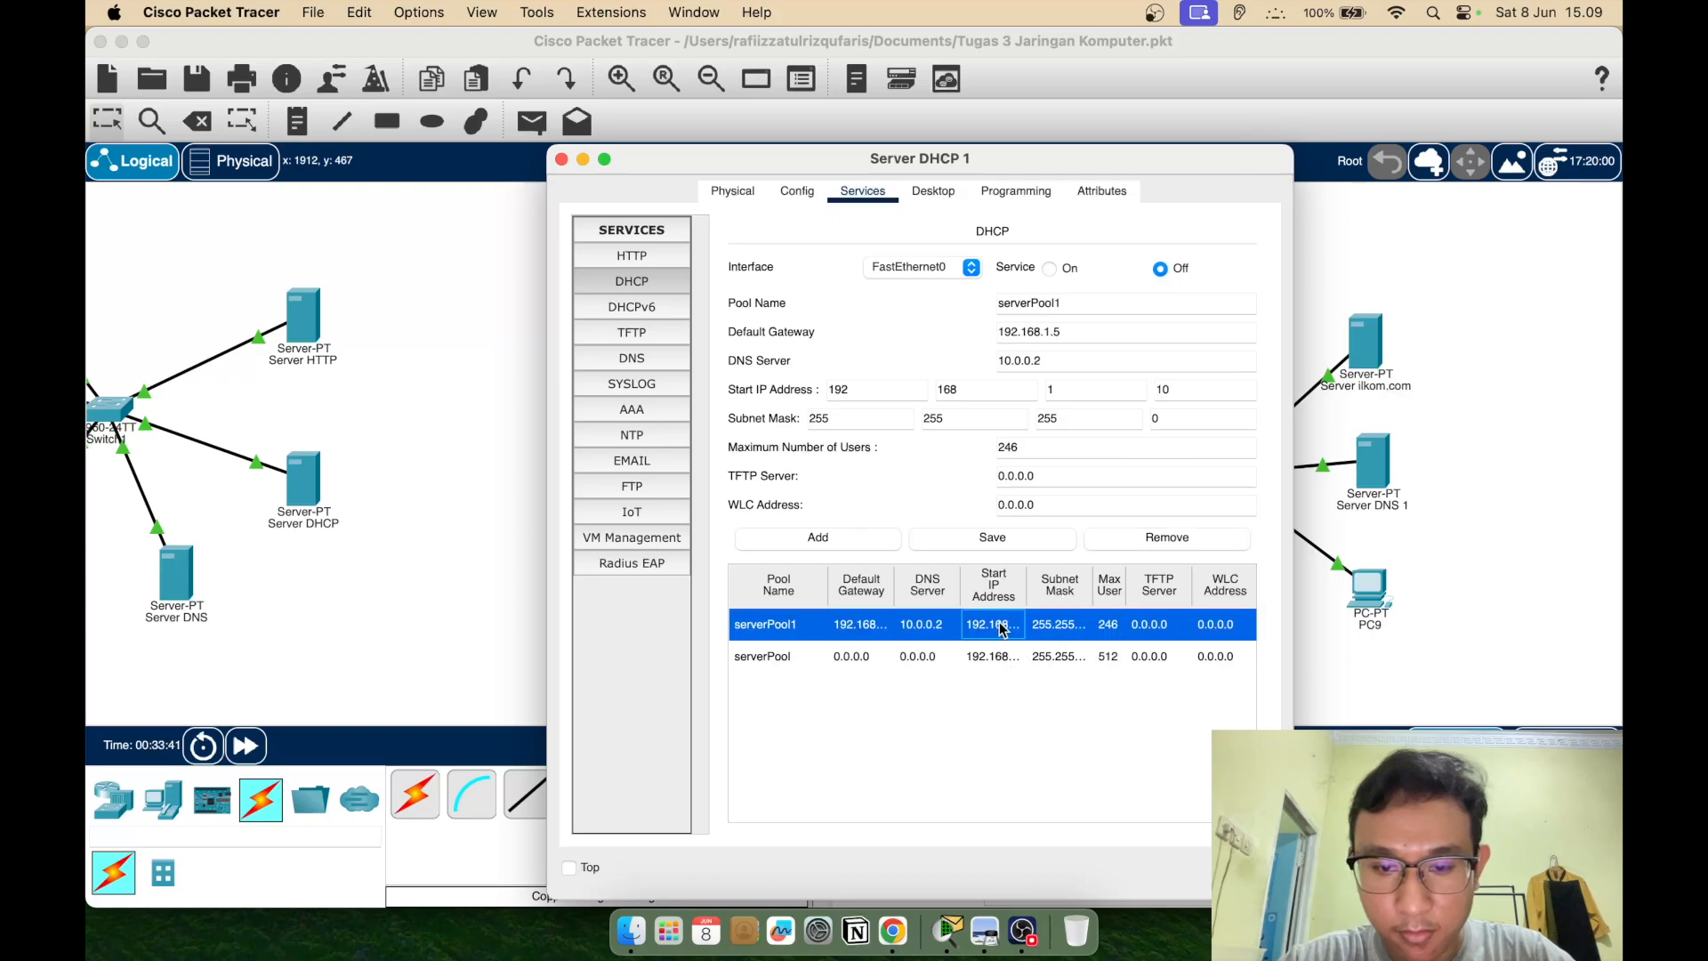
left_click(1054, 270)
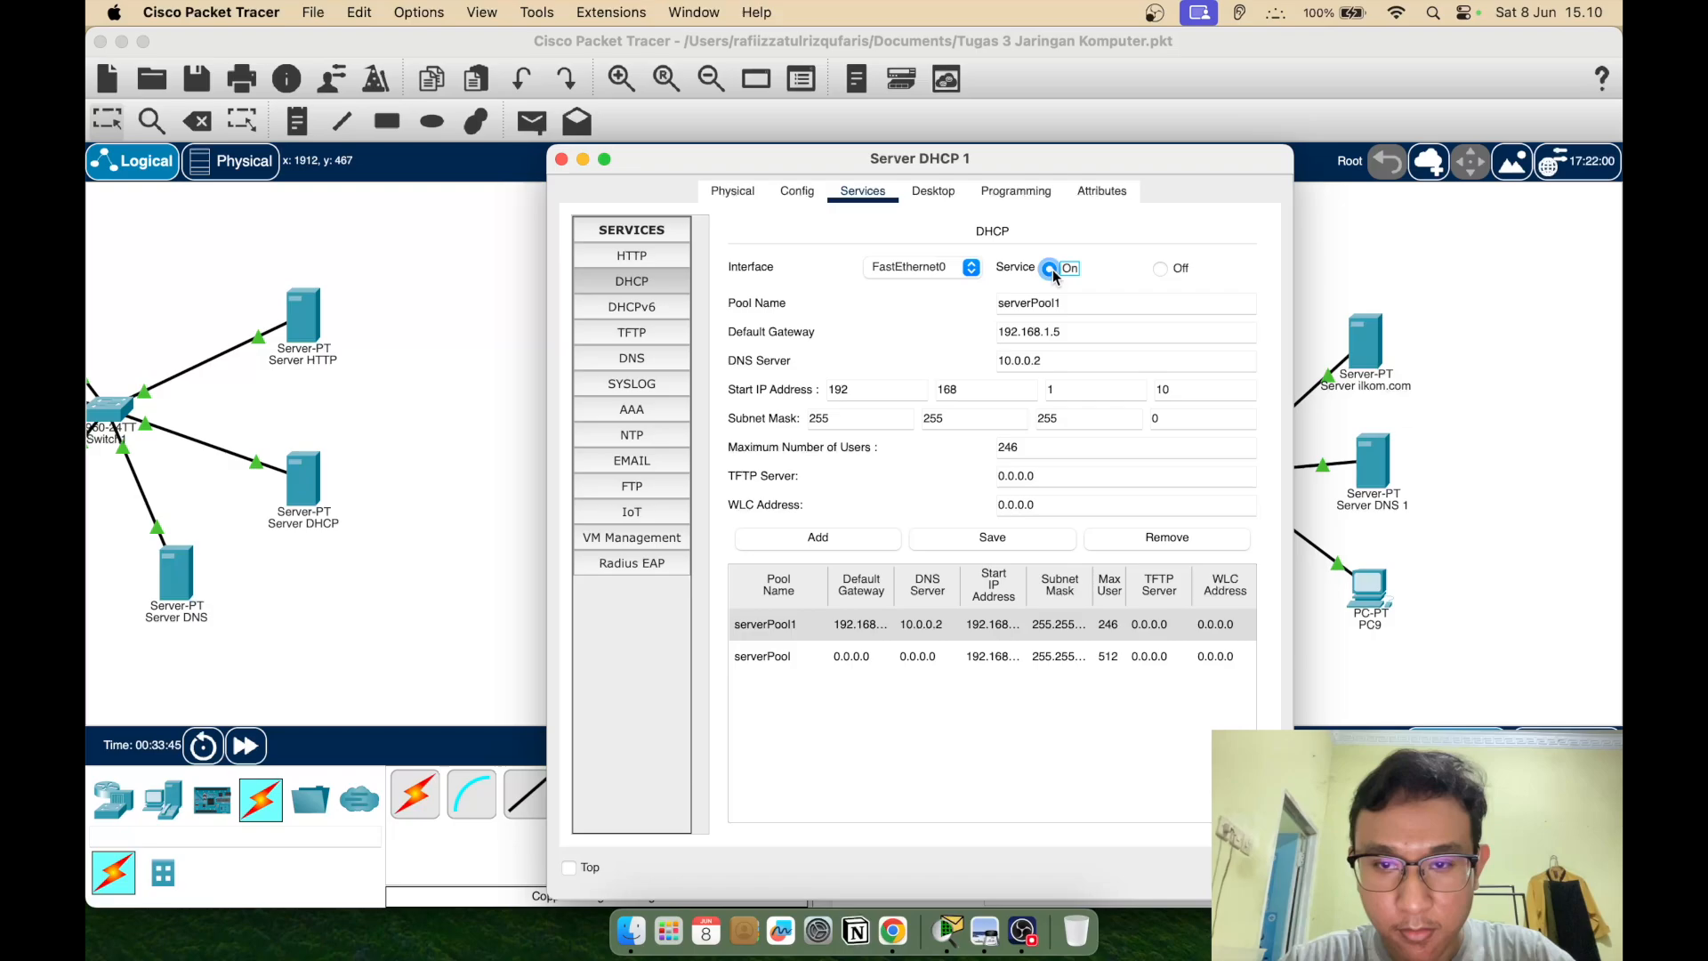
triple_click(1093, 329)
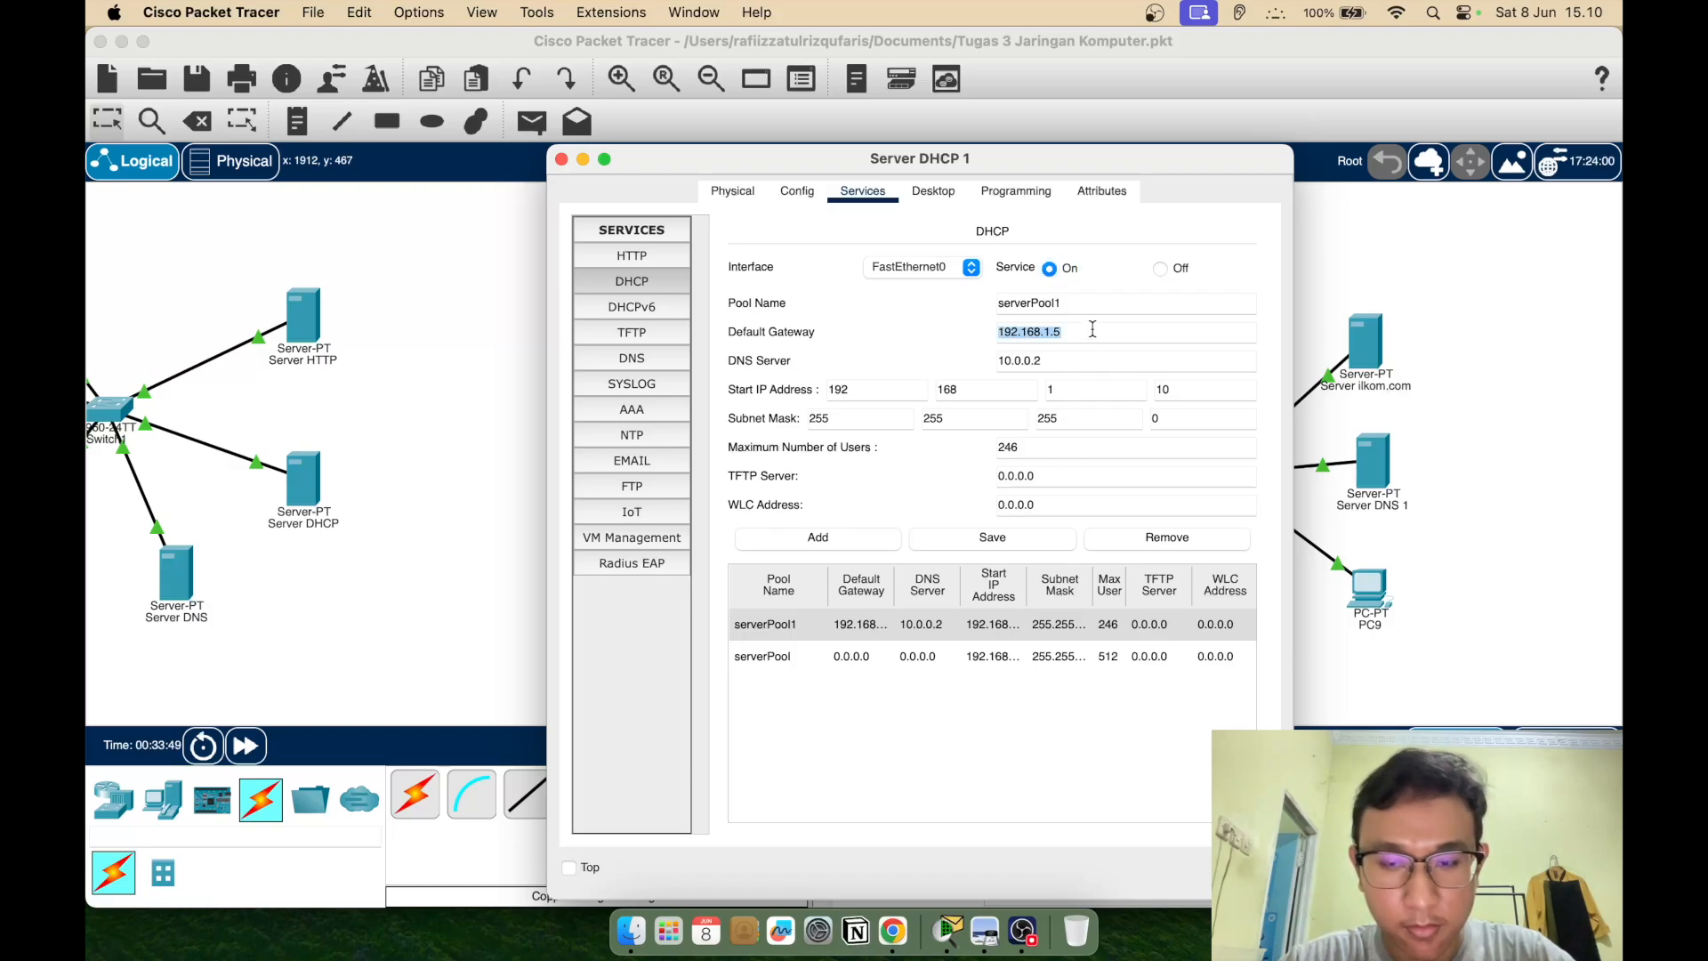
left_click(1092, 330)
left_click(1015, 543)
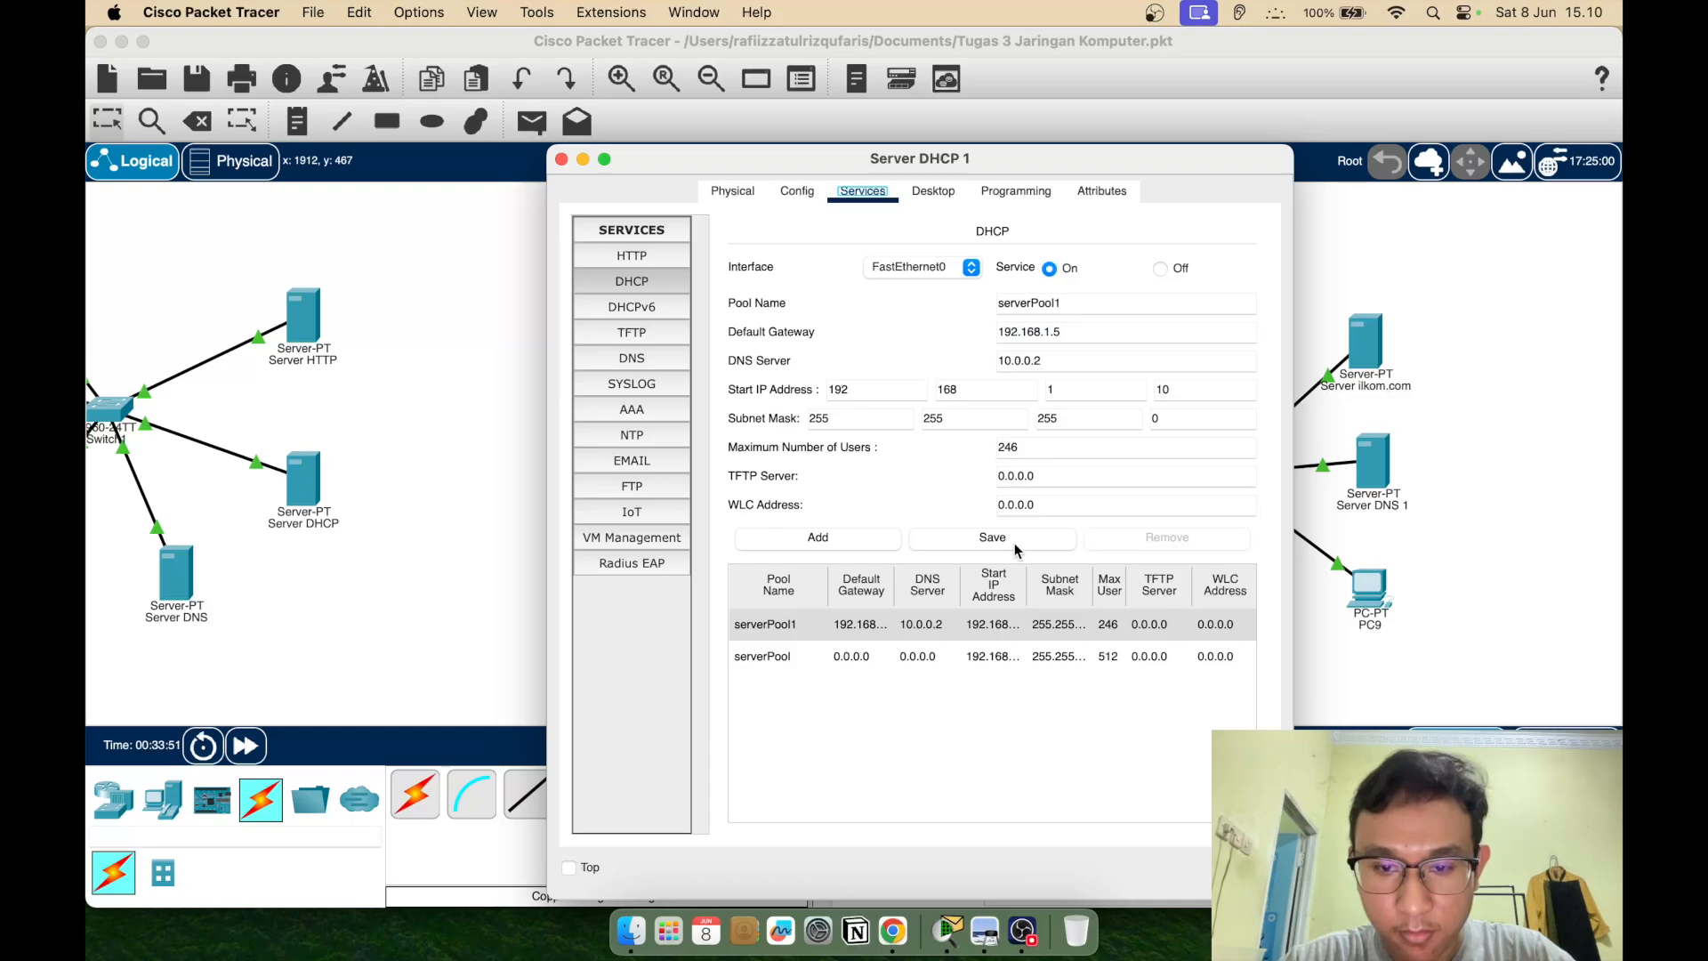
left_click(1003, 656)
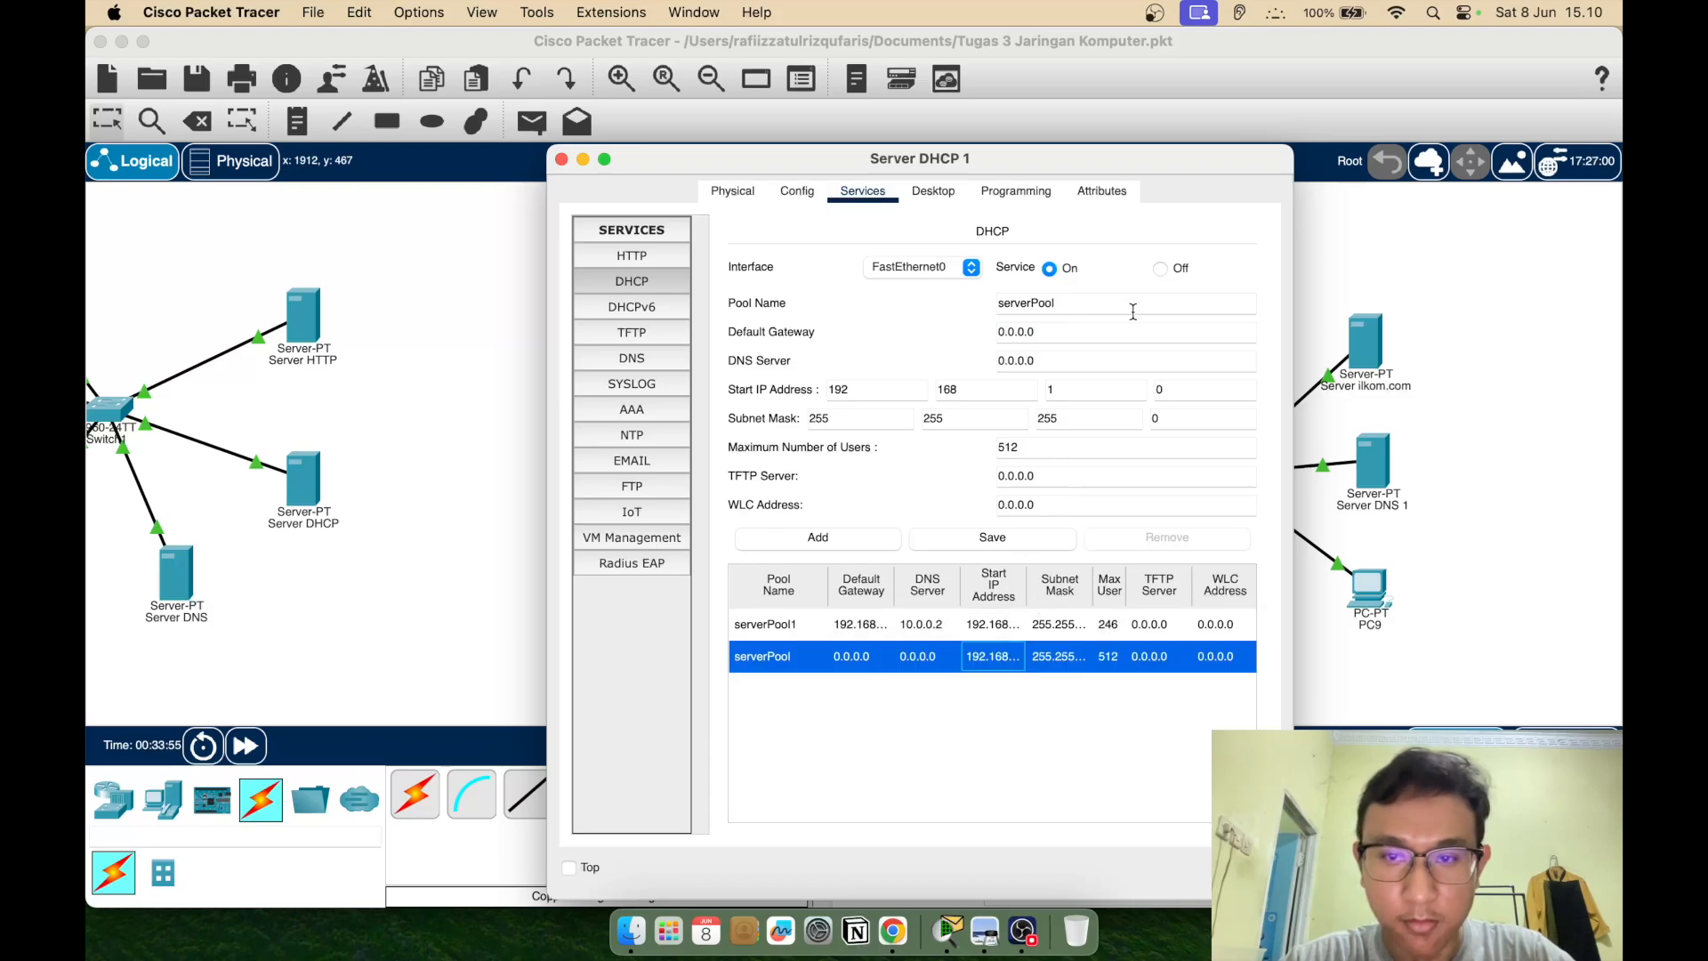
left_click(832, 626)
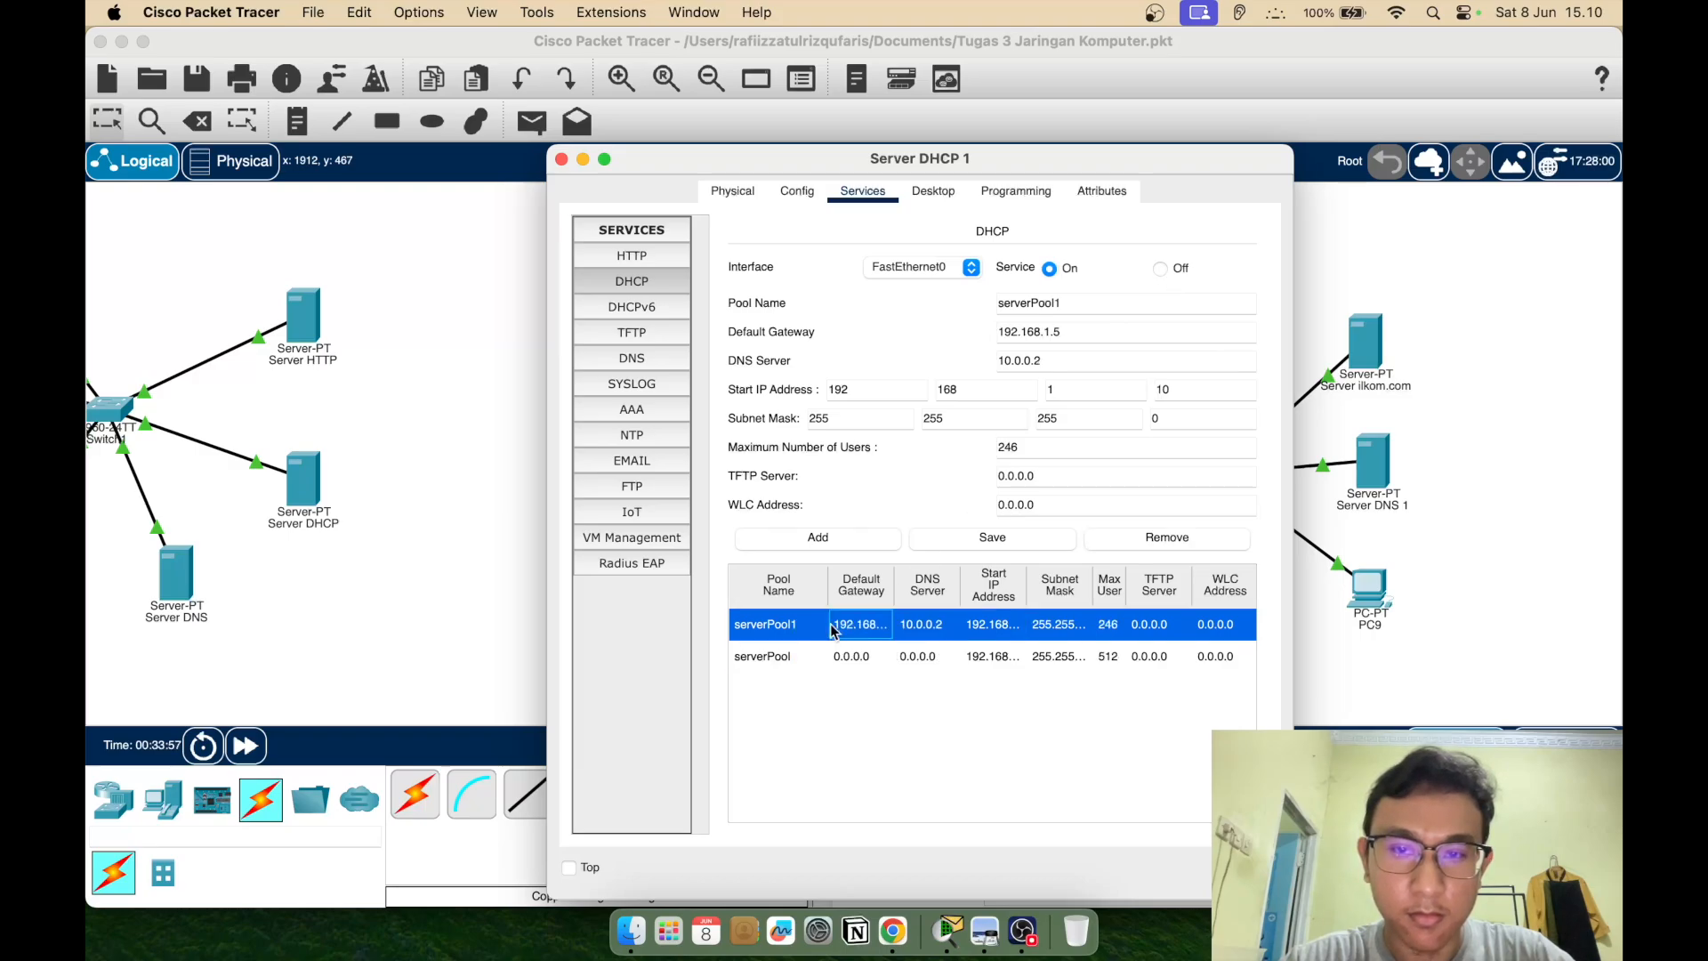
left_click(564, 162)
Set PC8's IP configuration to DHCP to request new IPv4 settings
left_click(732, 560)
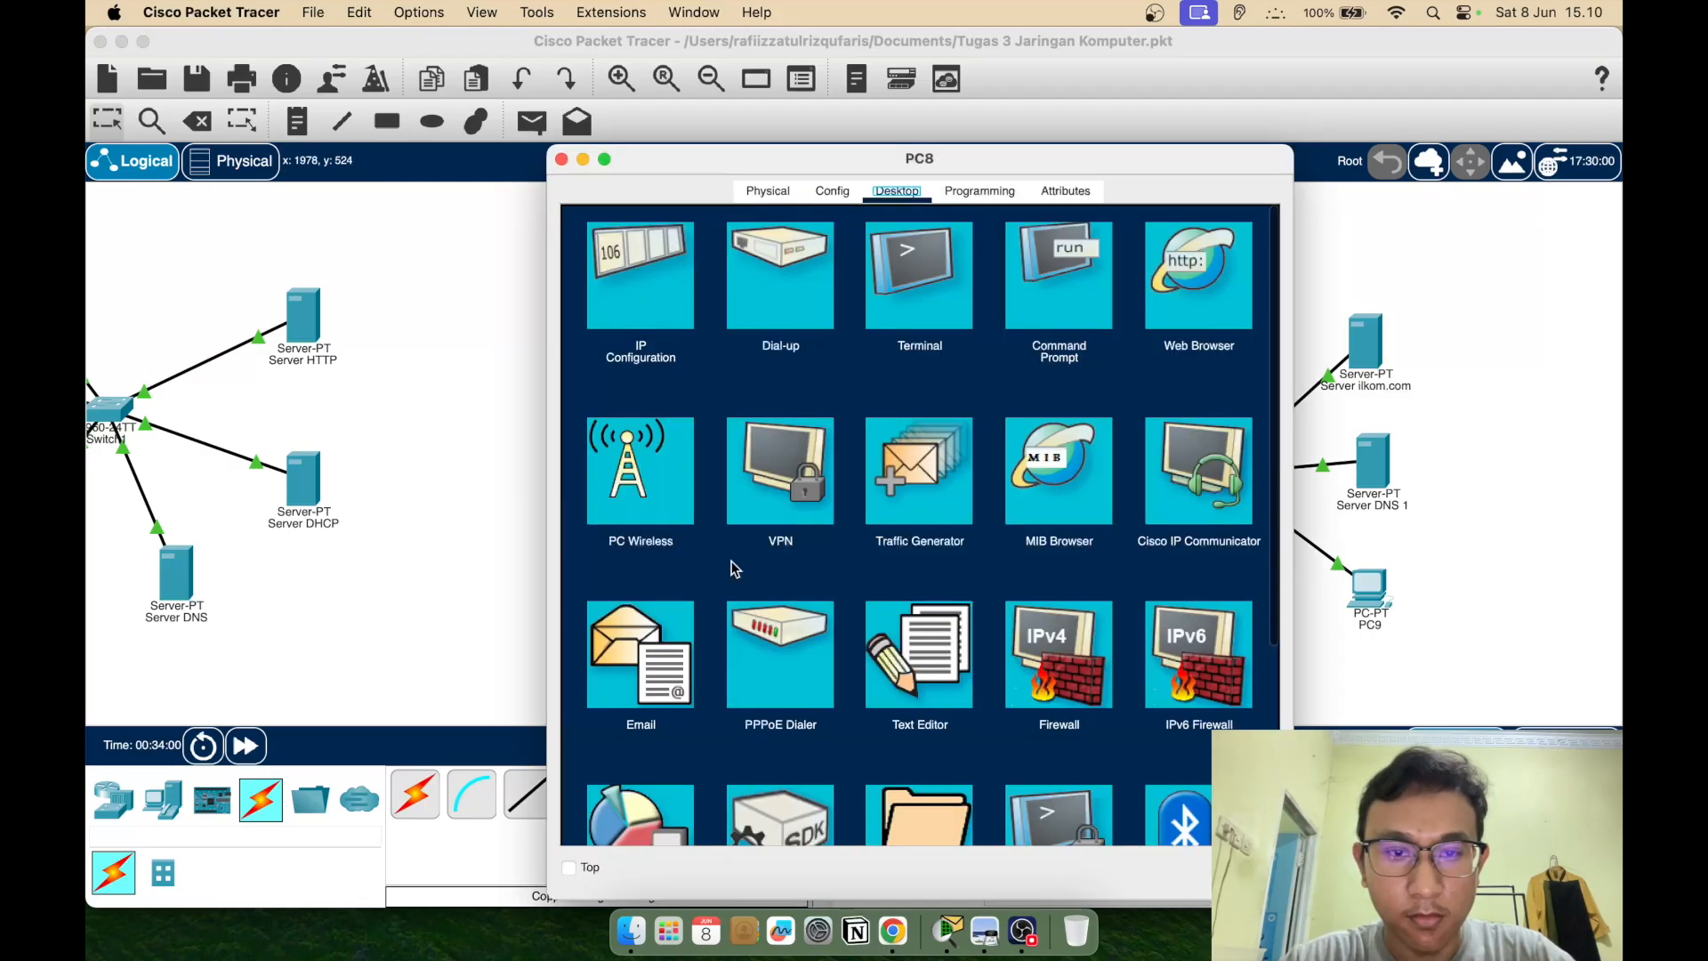
left_click(681, 290)
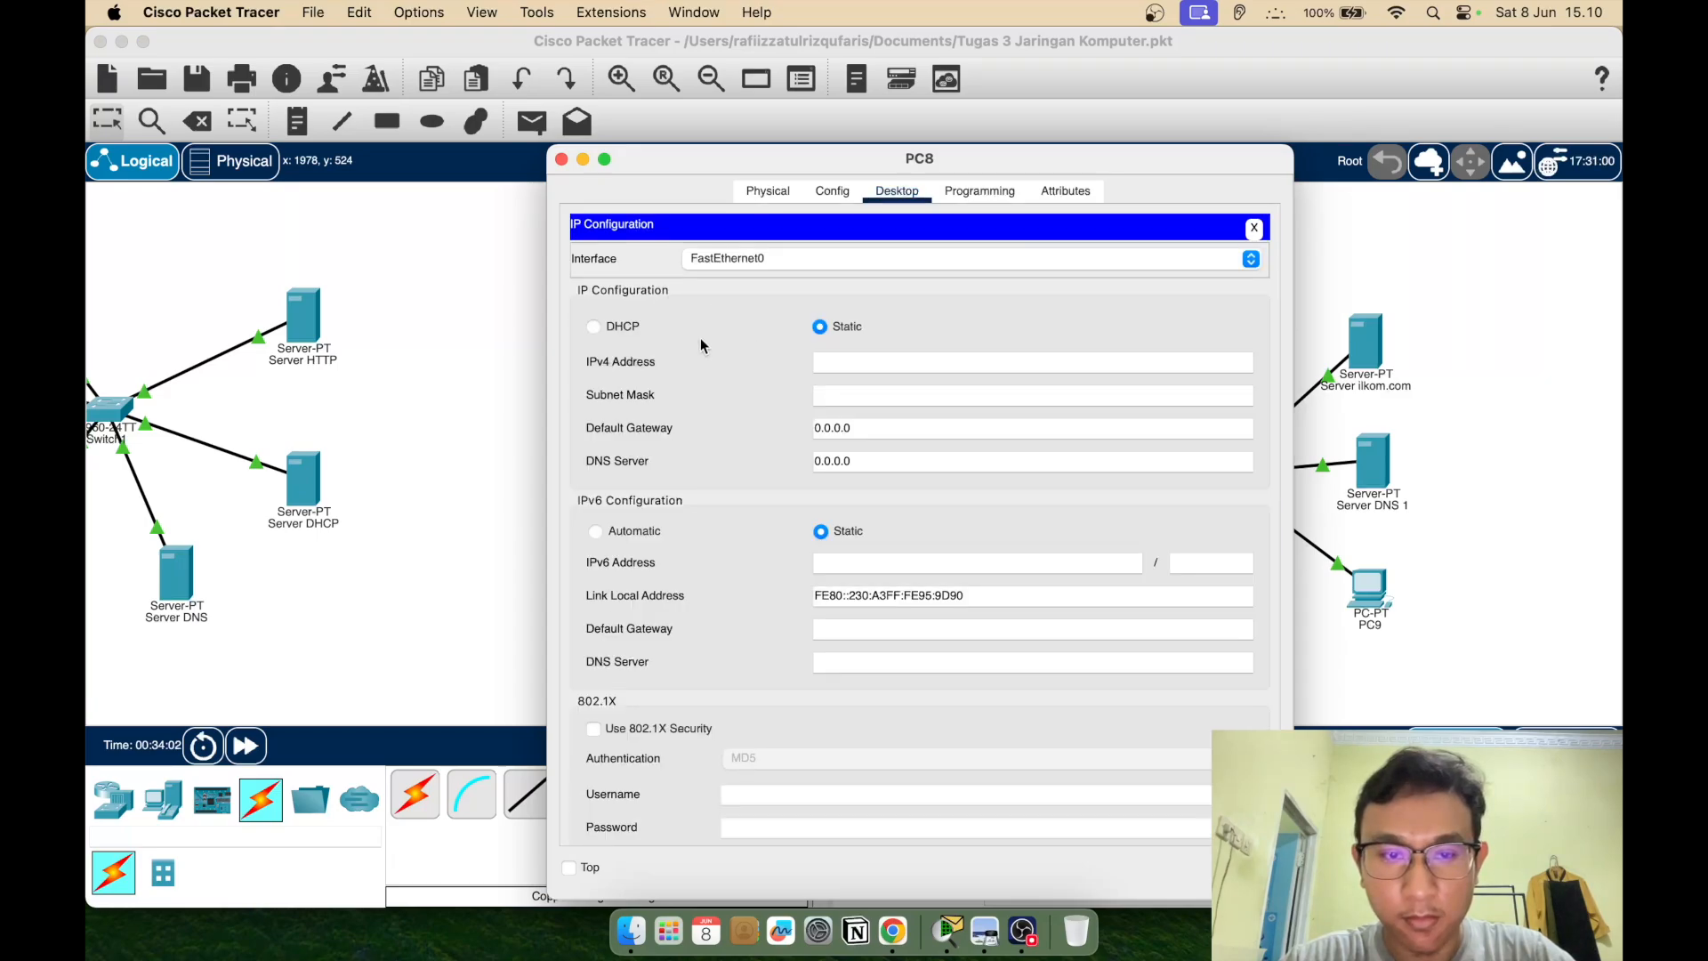
left_click(620, 328)
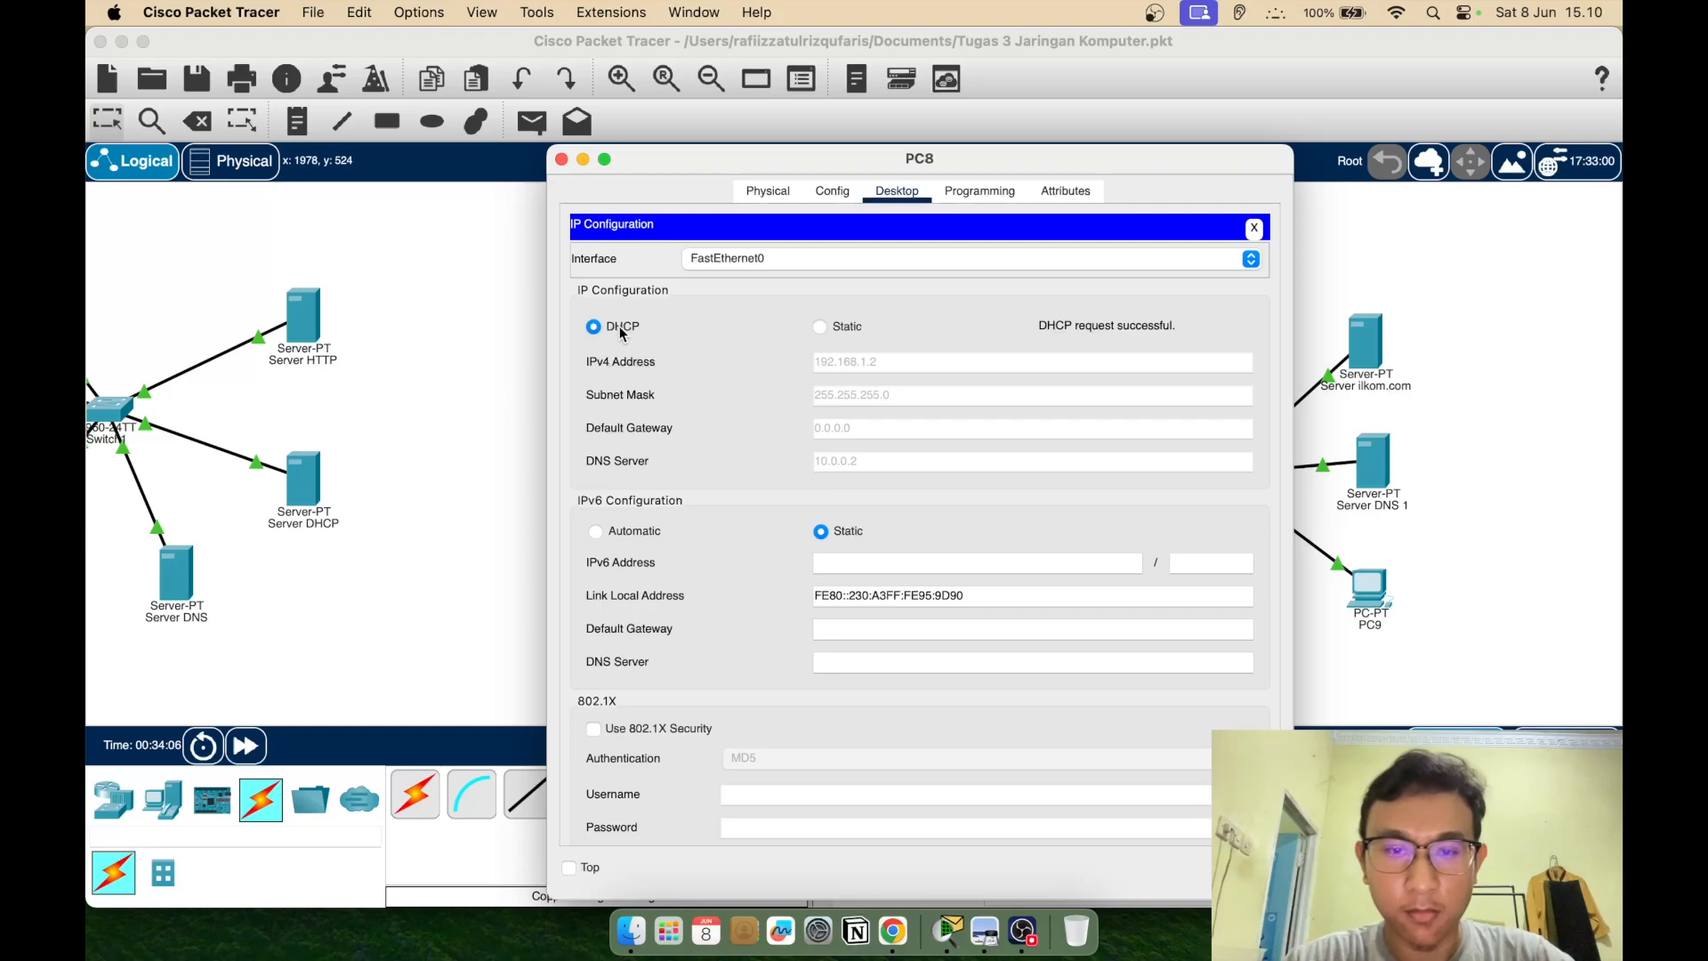
left_click(1254, 230)
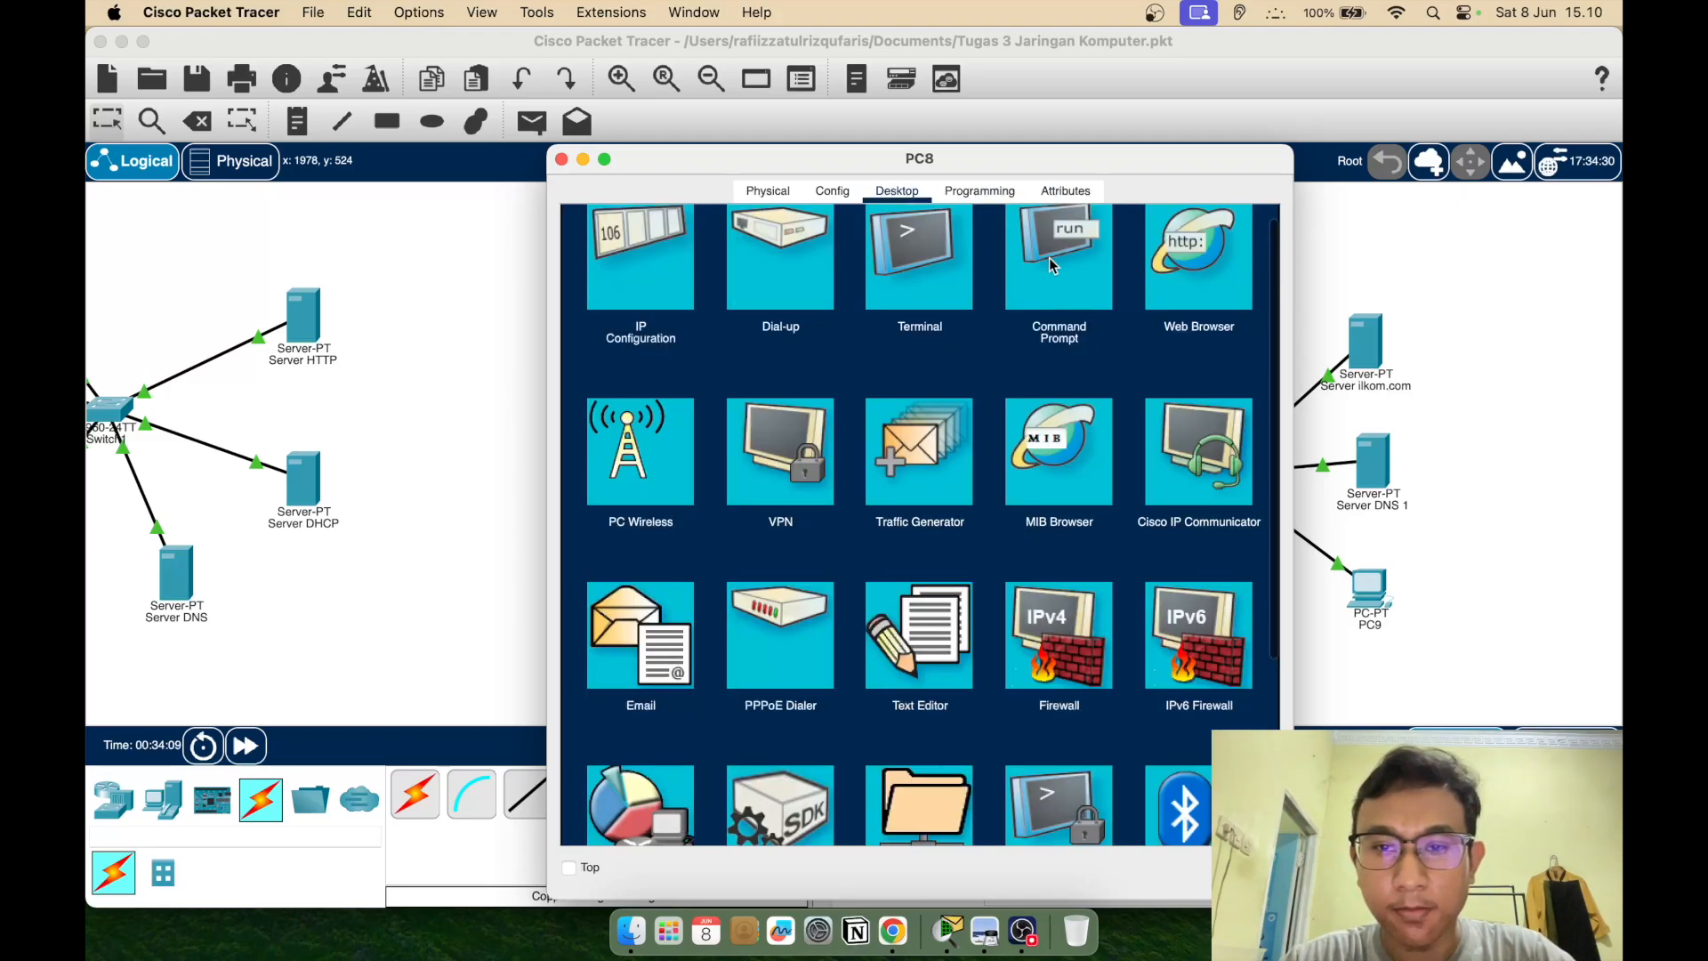
Test access to ilkom.com in PC8's web browser and close the browser
left_click(1182, 255)
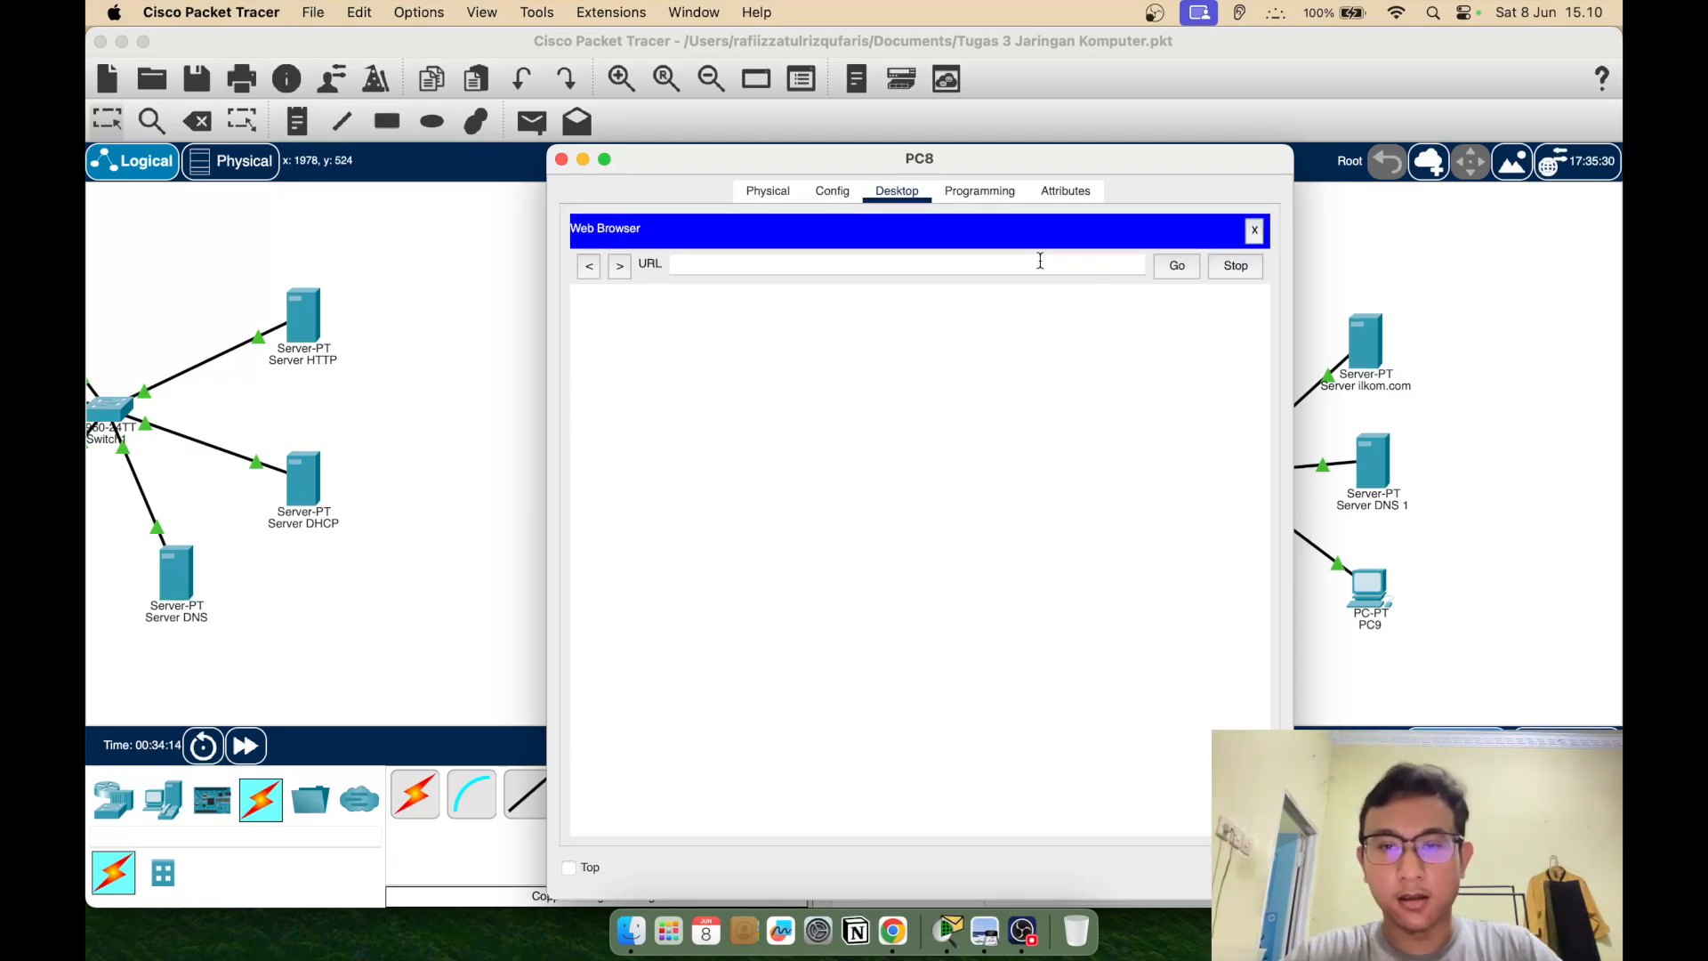
type("ilkom.com")
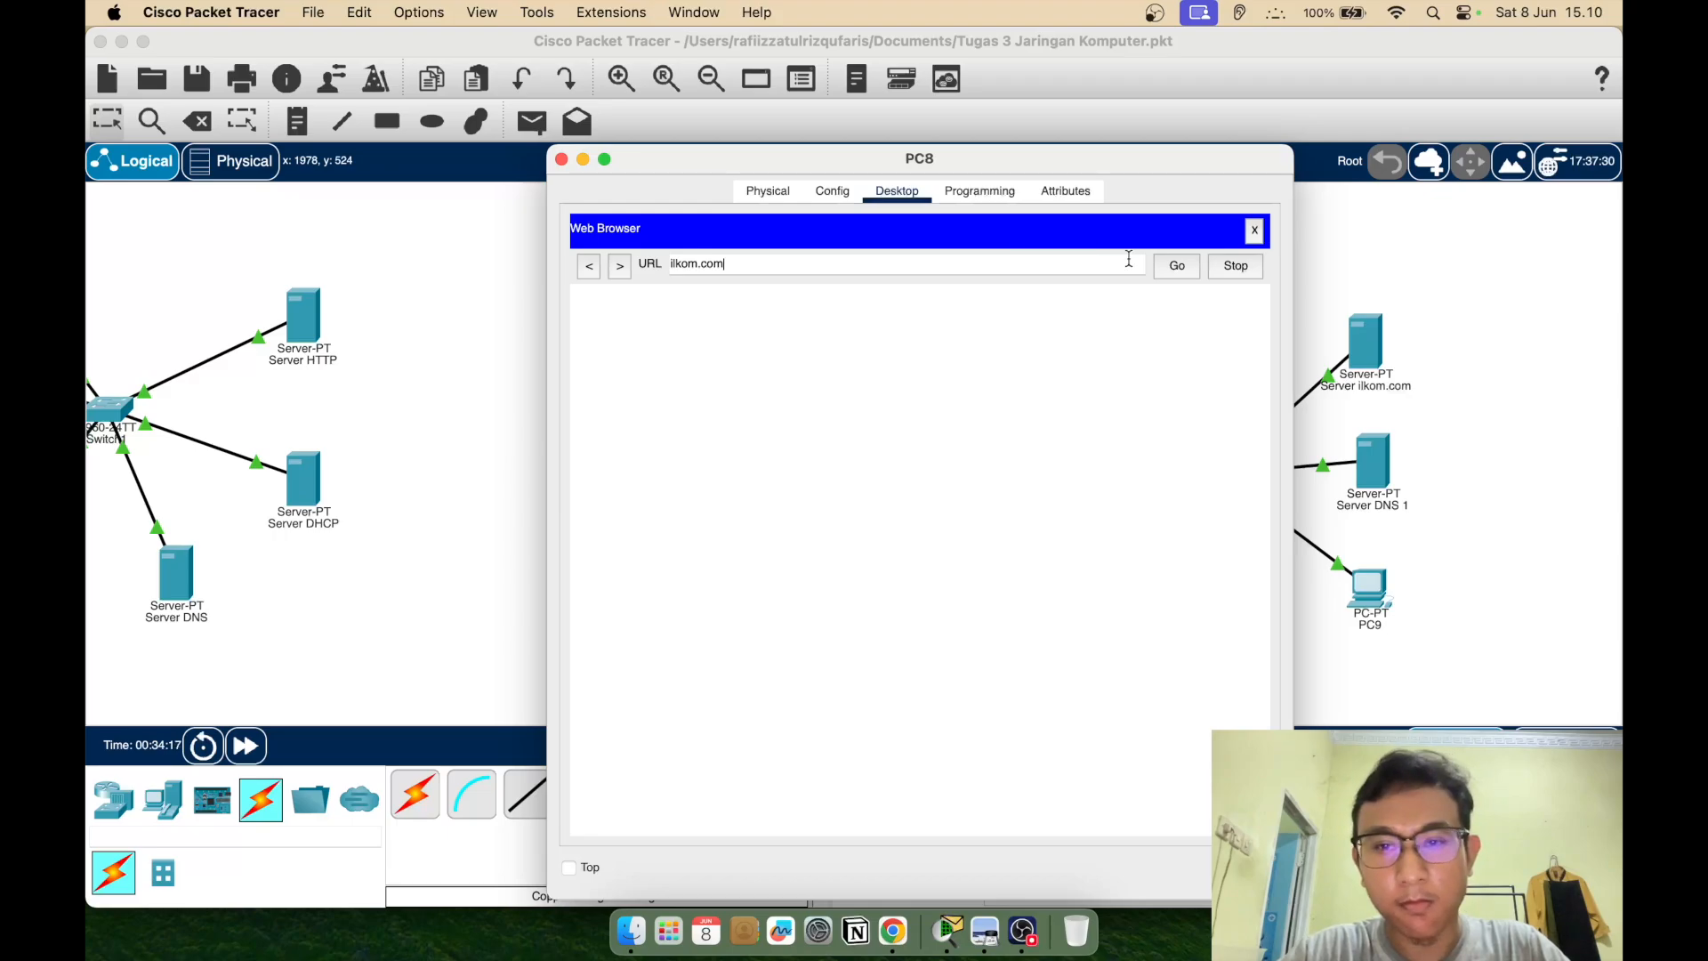
key("Return")
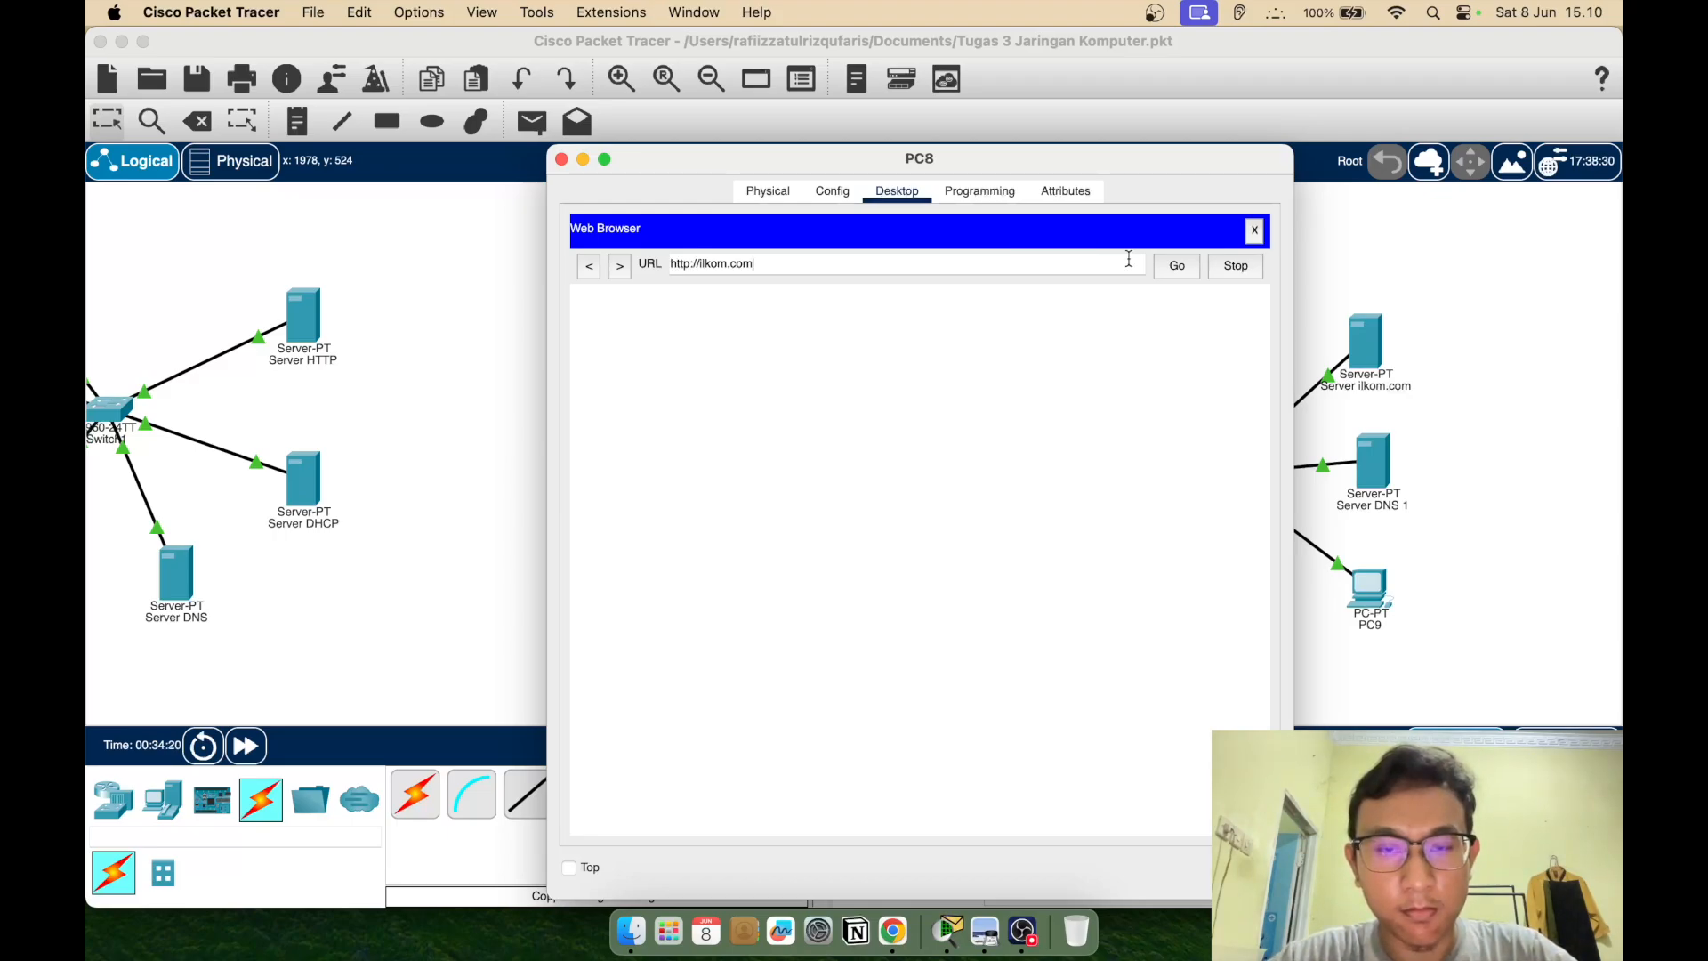
left_click(1254, 229)
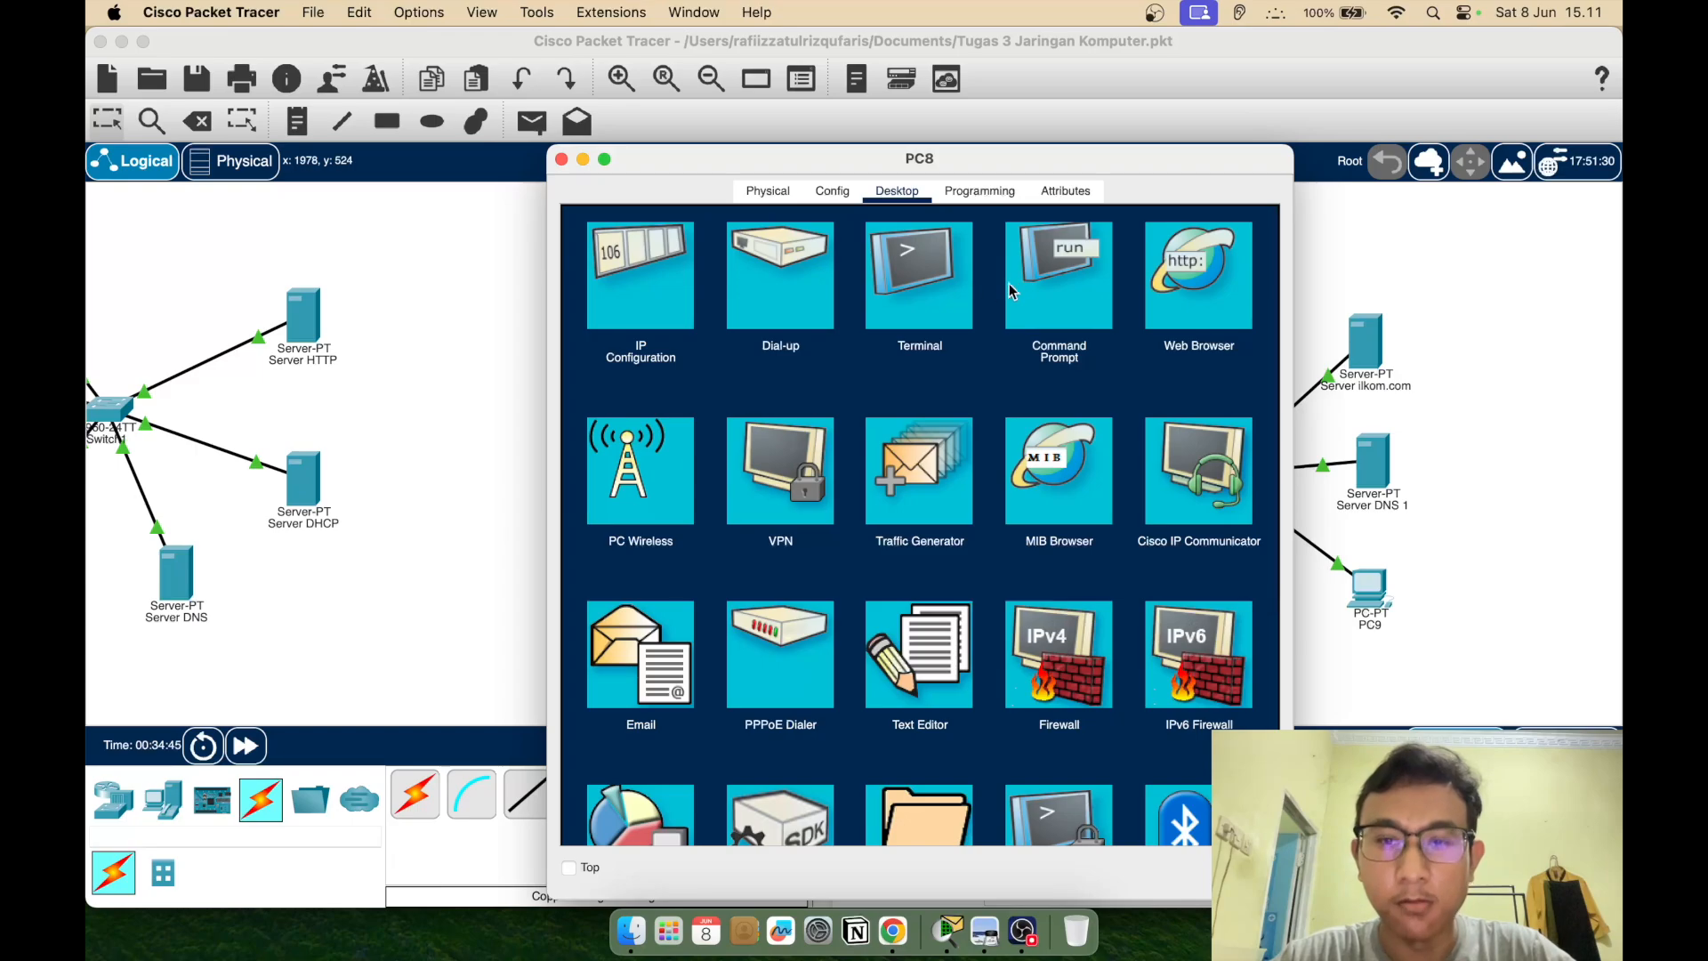
Ping 10.0.0.1 from PC8's command prompt and close PC8's window
left_click(1037, 289)
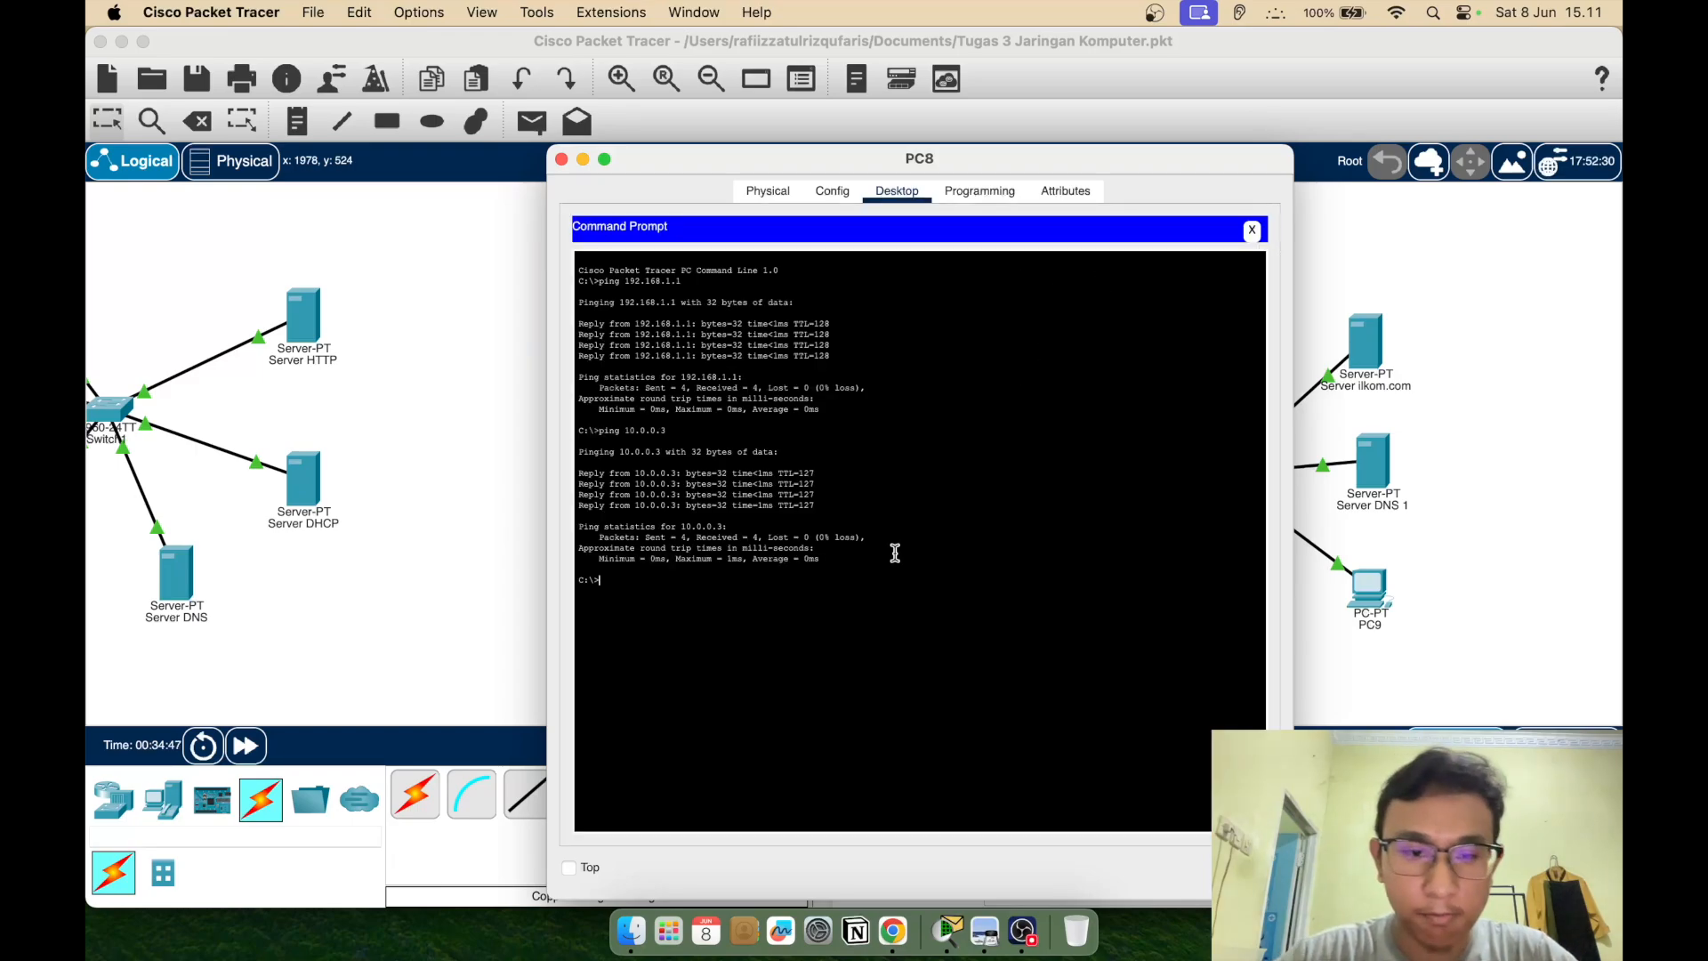
type("ping 10.0.")
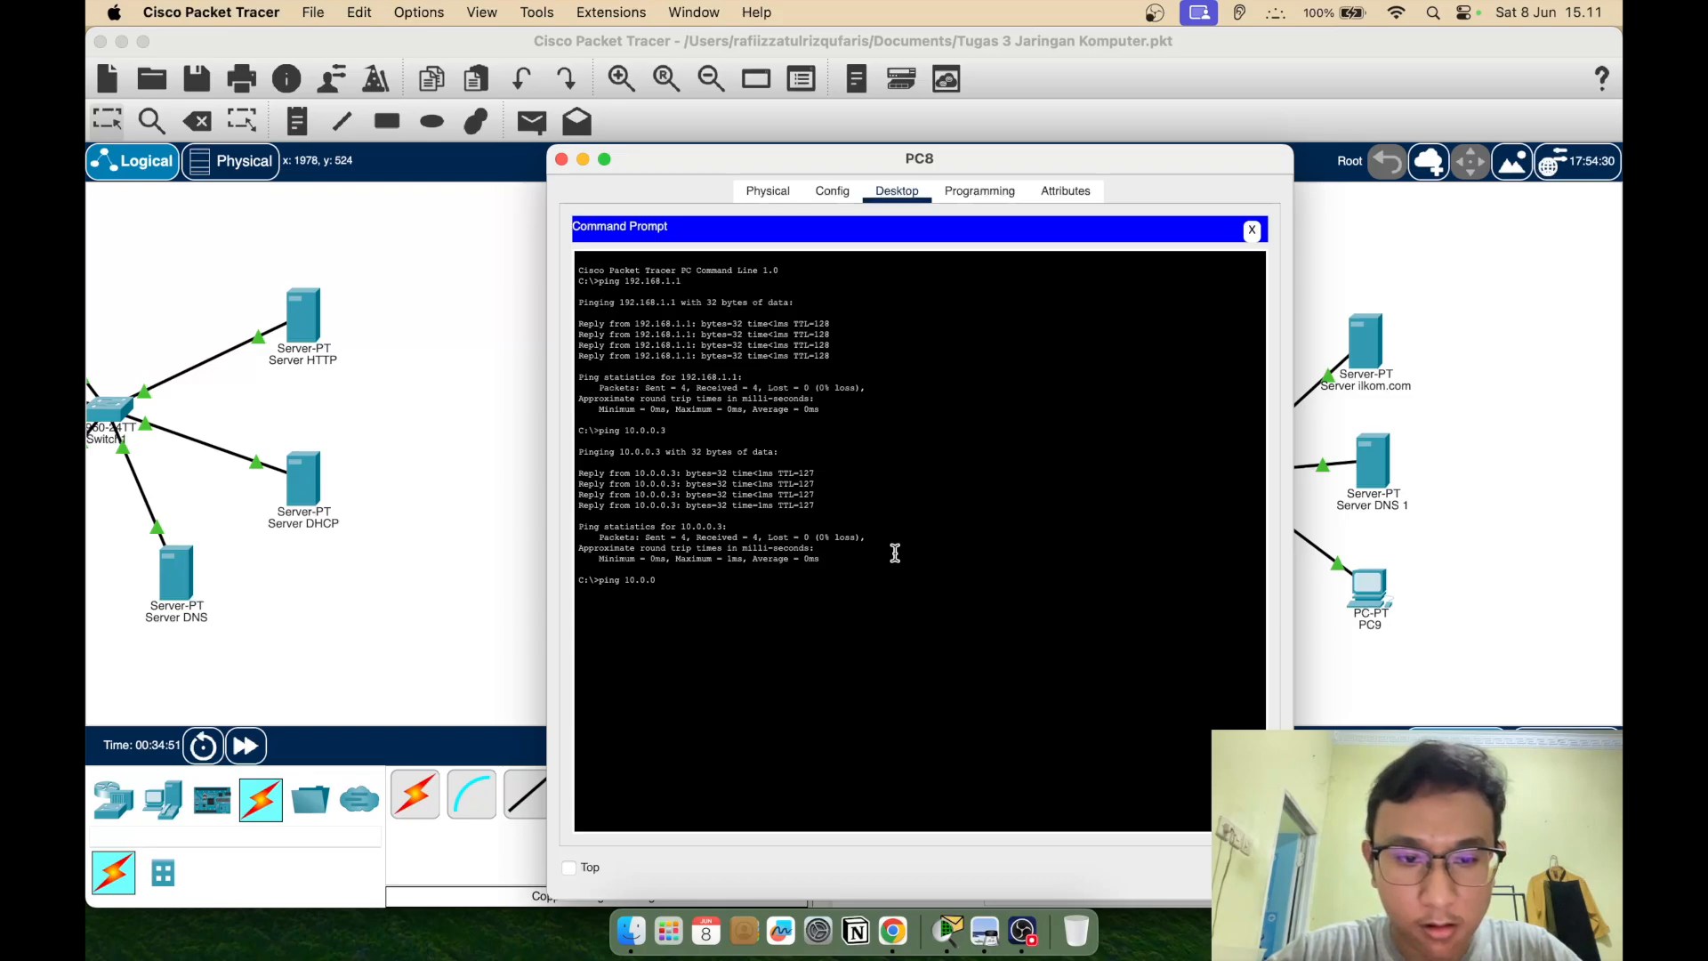
type("0.1")
key("Return")
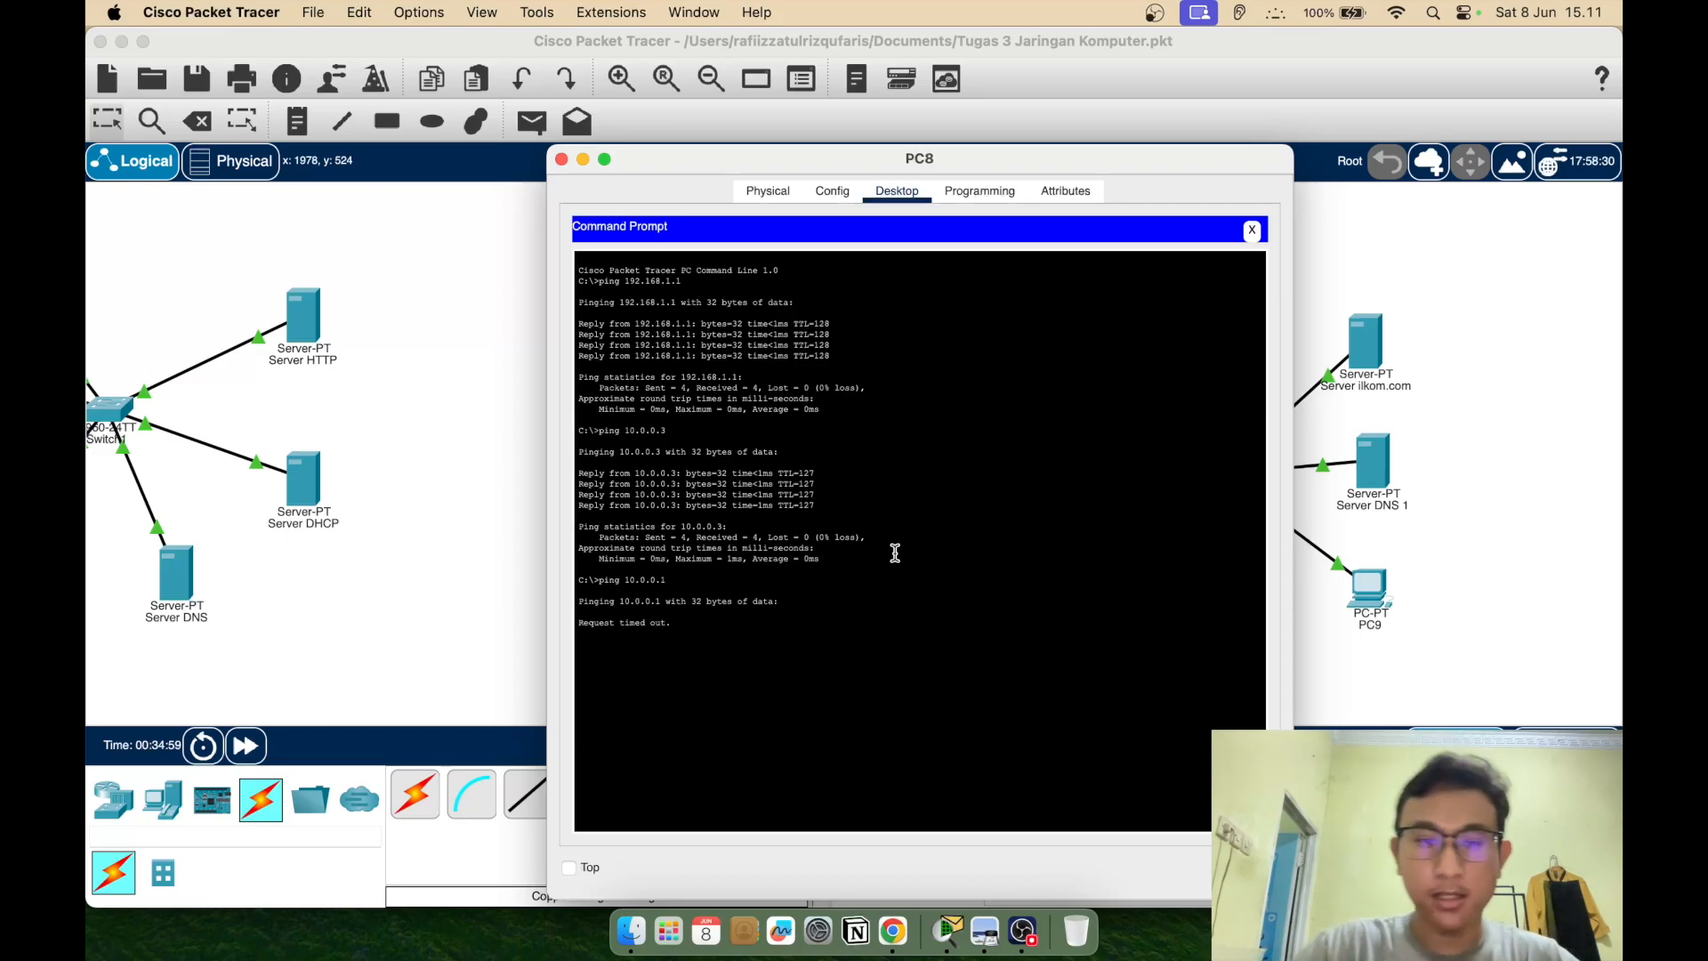
left_click(1252, 230)
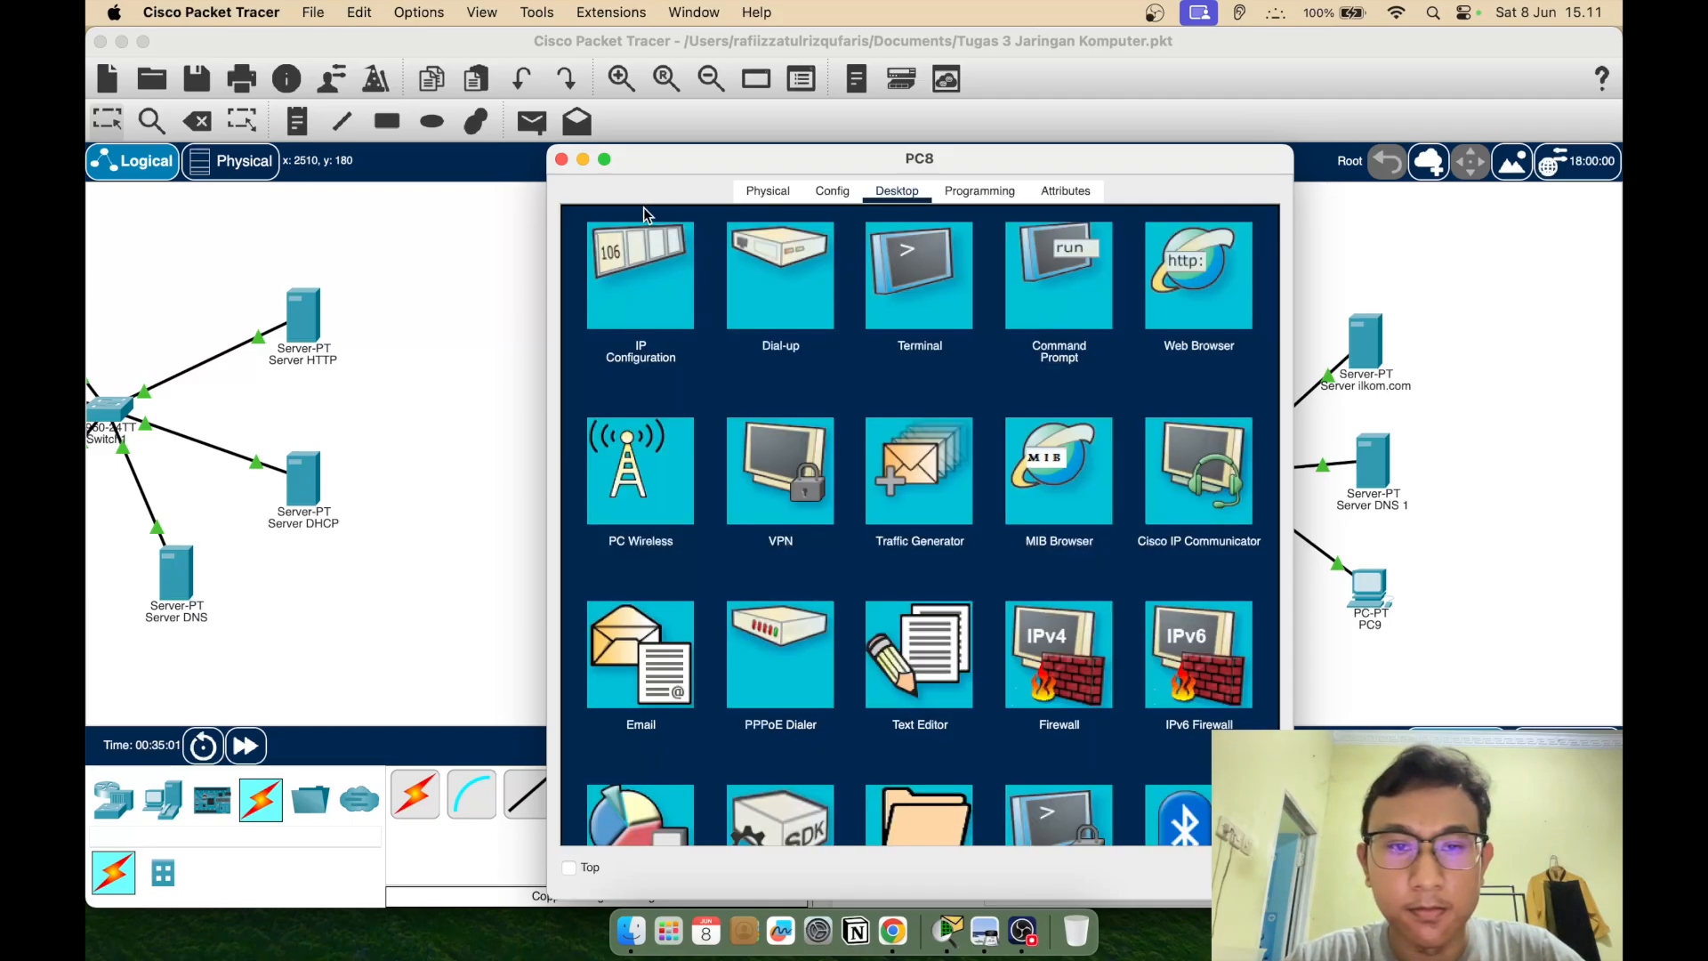
left_click(561, 158)
Select serverPool in Server DHCP 1's DHCP service and set its default gateway to 10.0.0.5
left_click(647, 476)
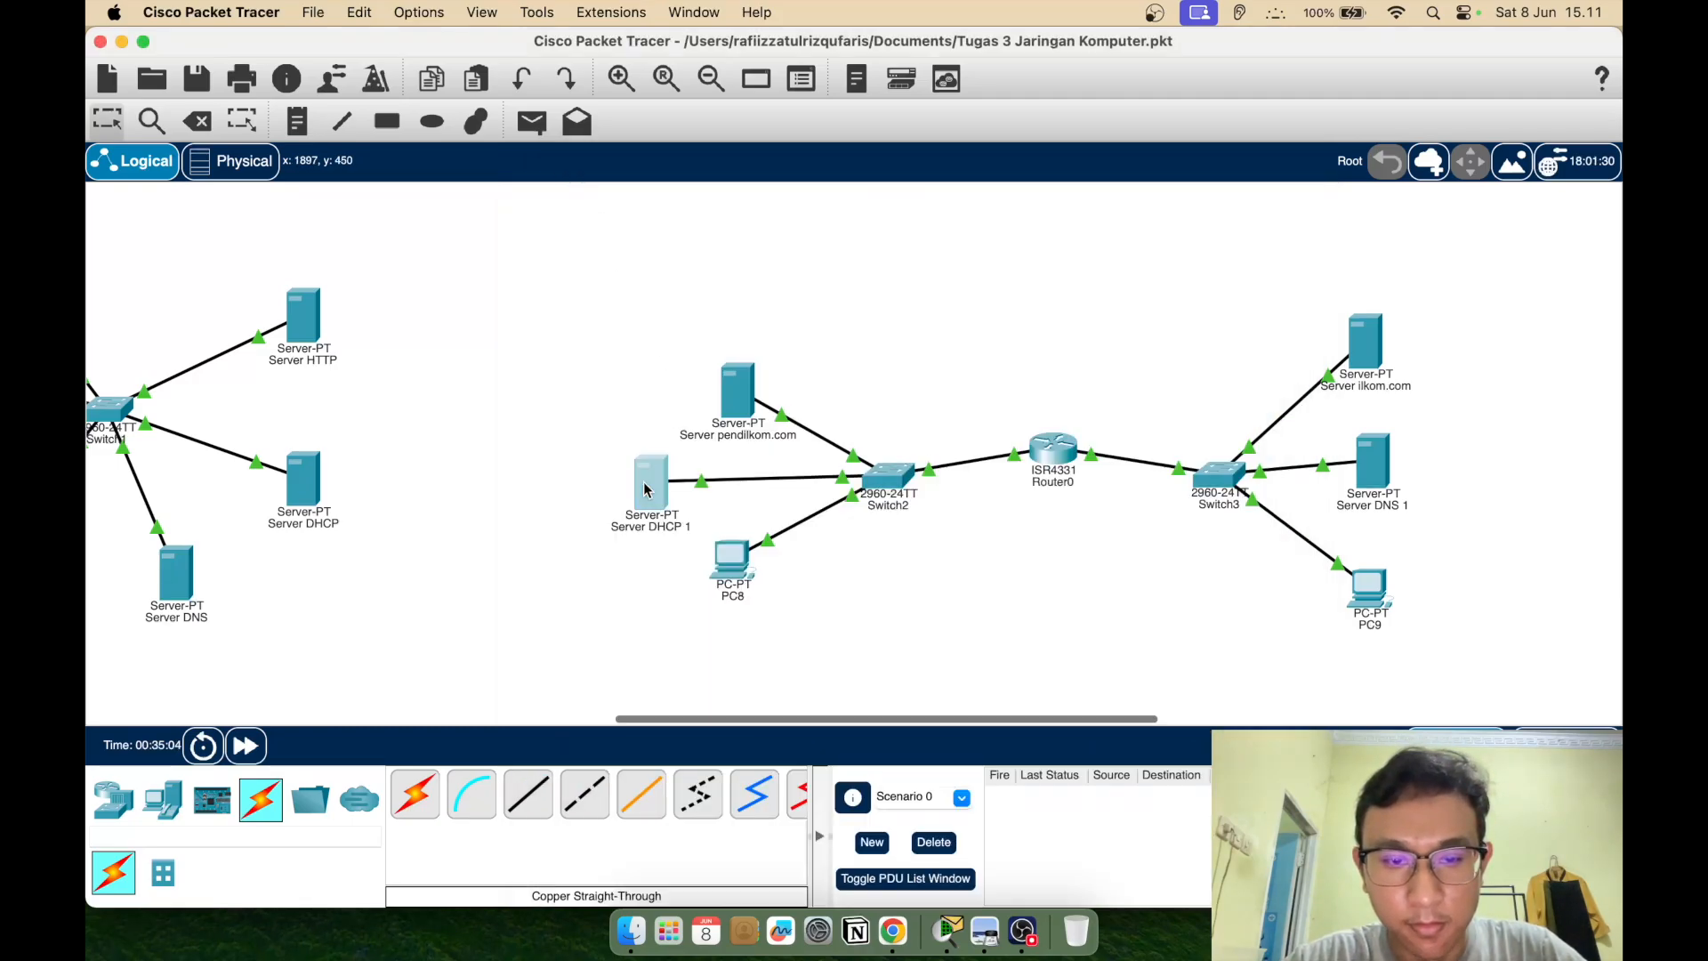
left_click(649, 282)
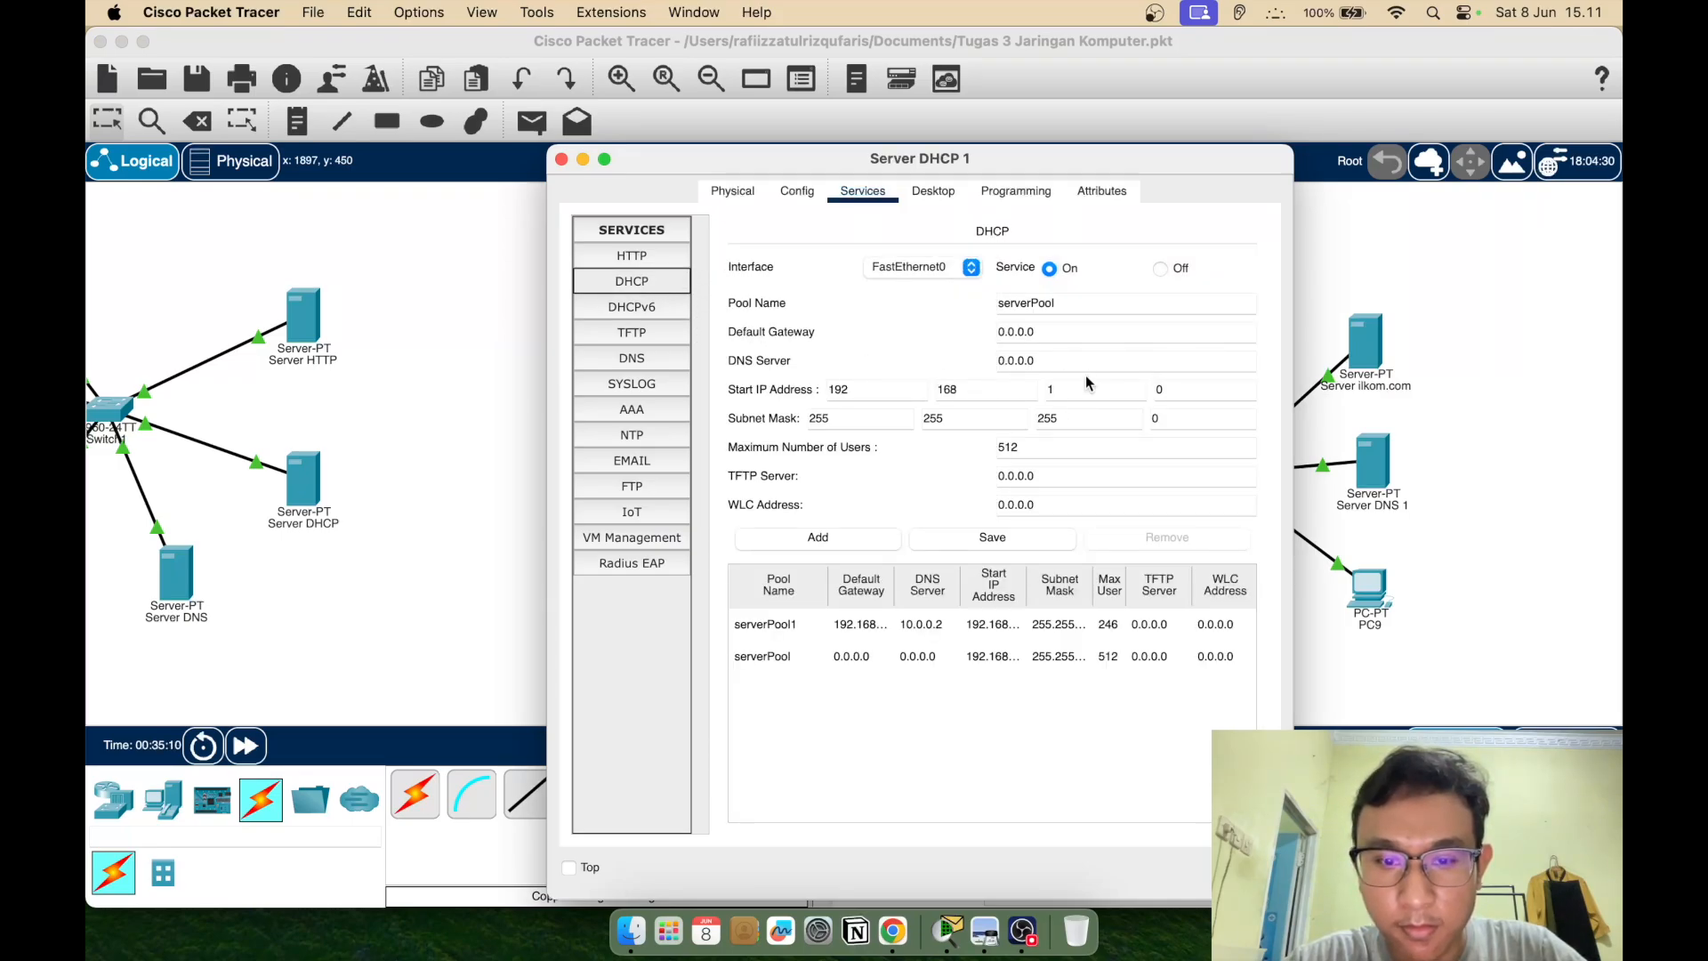
key("Down")
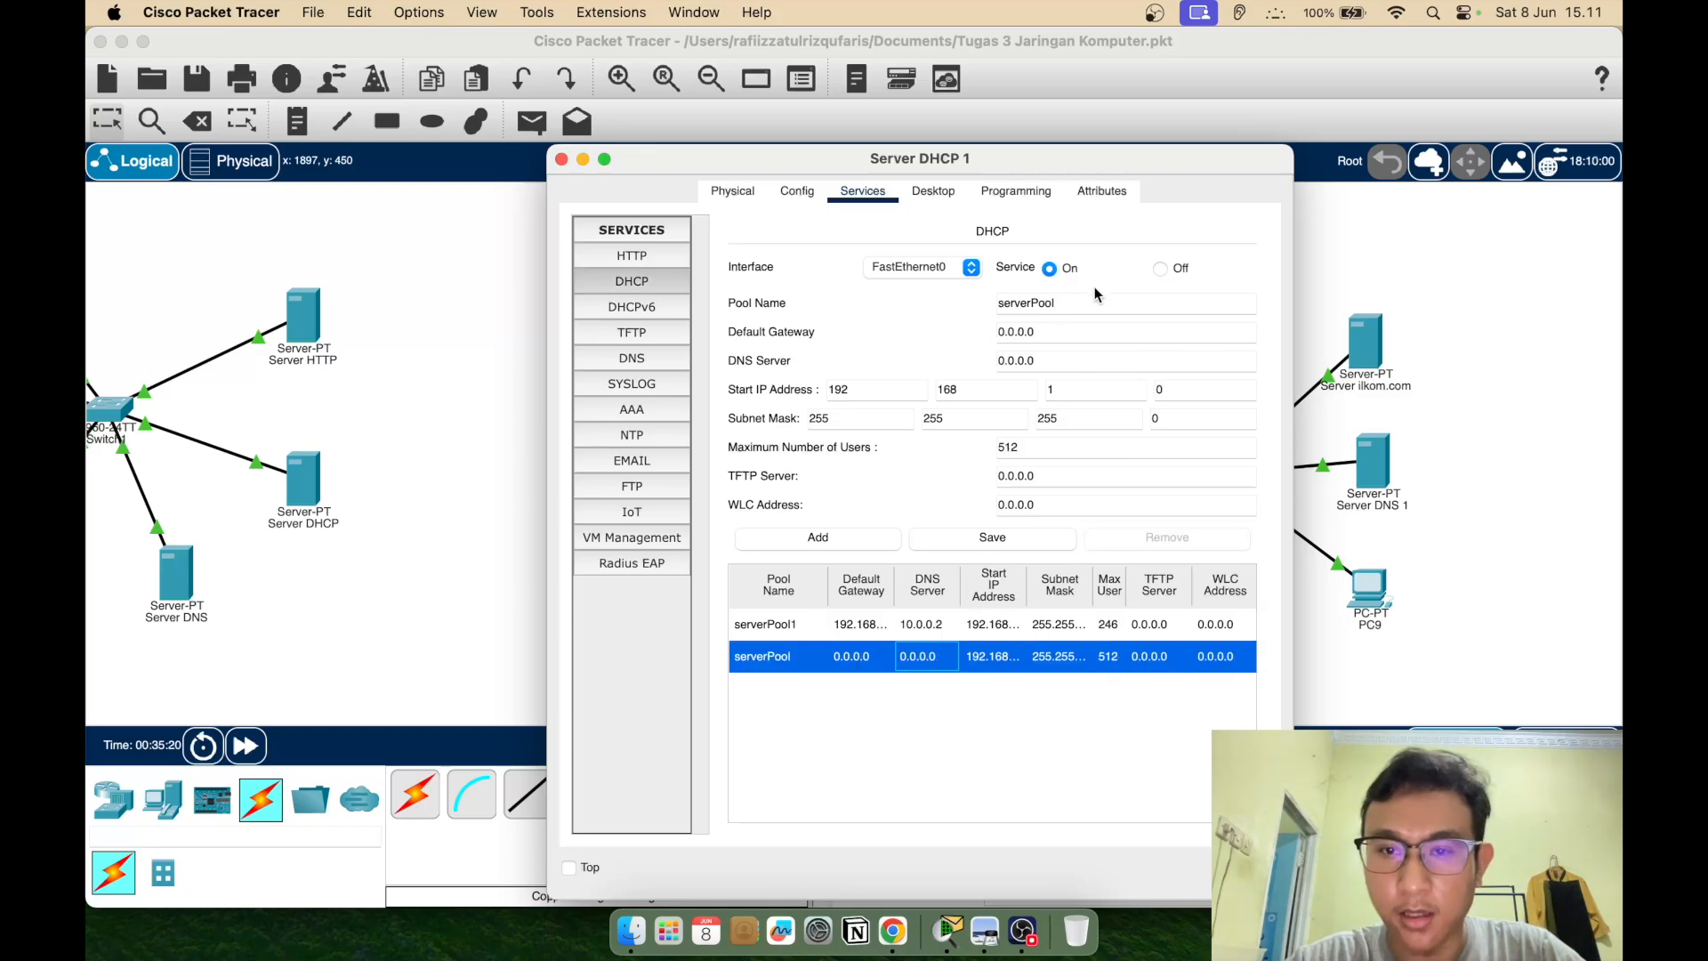
left_click(1089, 301)
type("2")
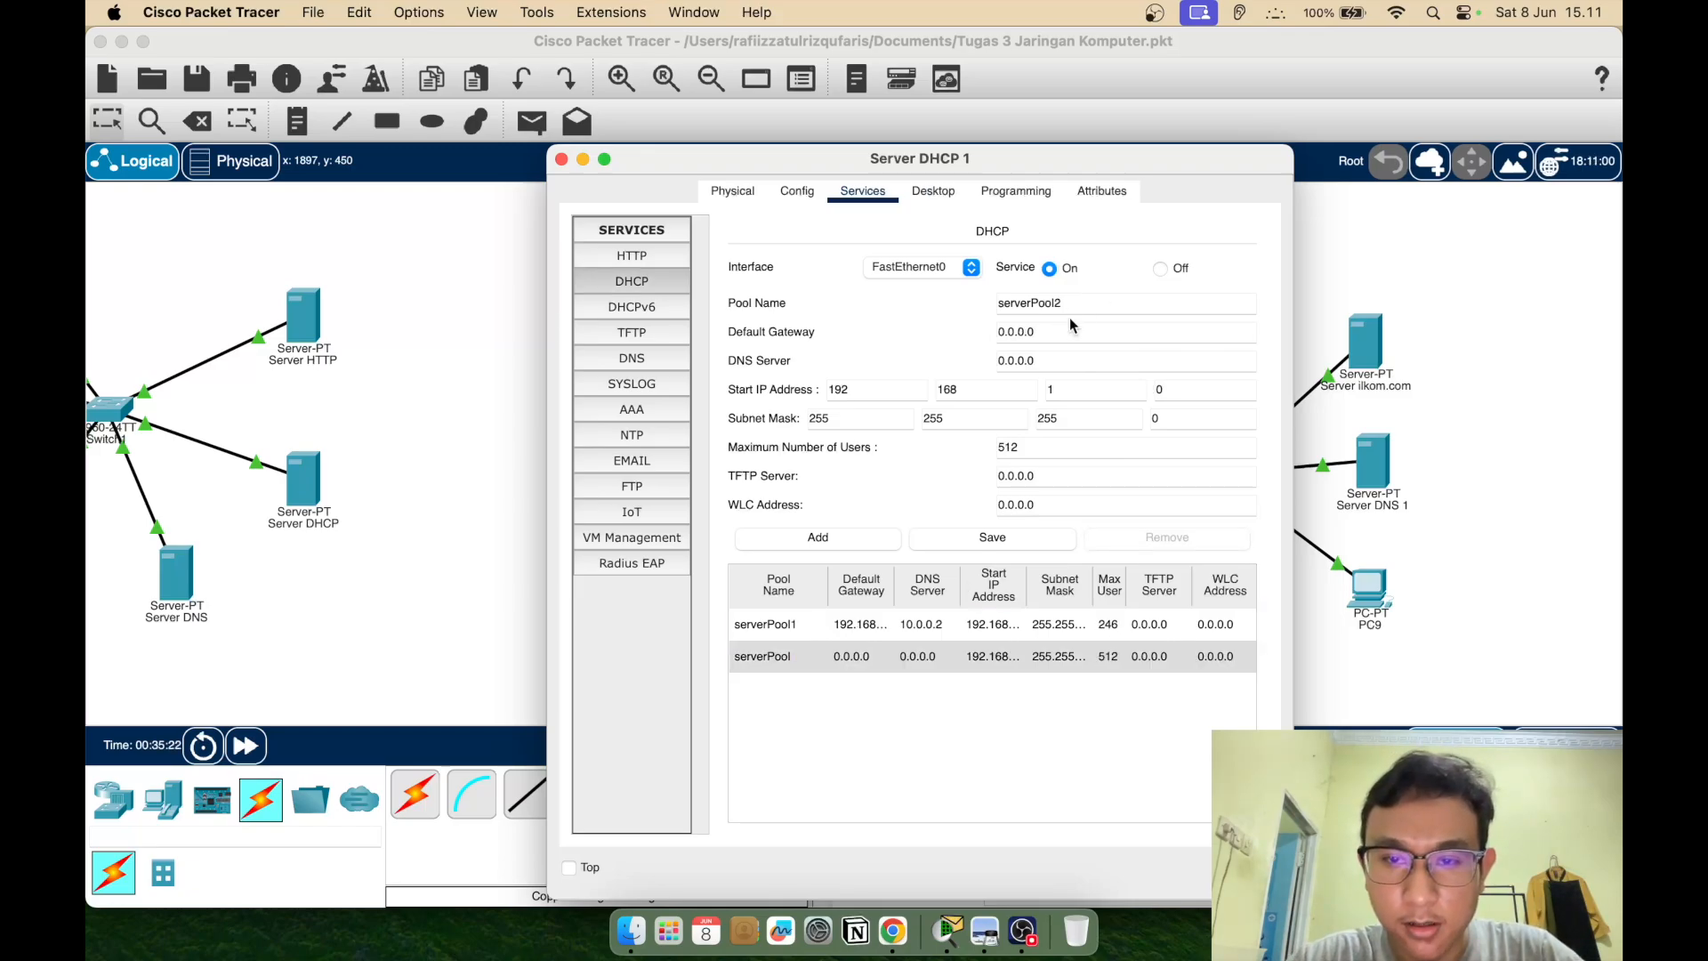
double_click(1047, 335)
key("BackSpace")
type("10.0.")
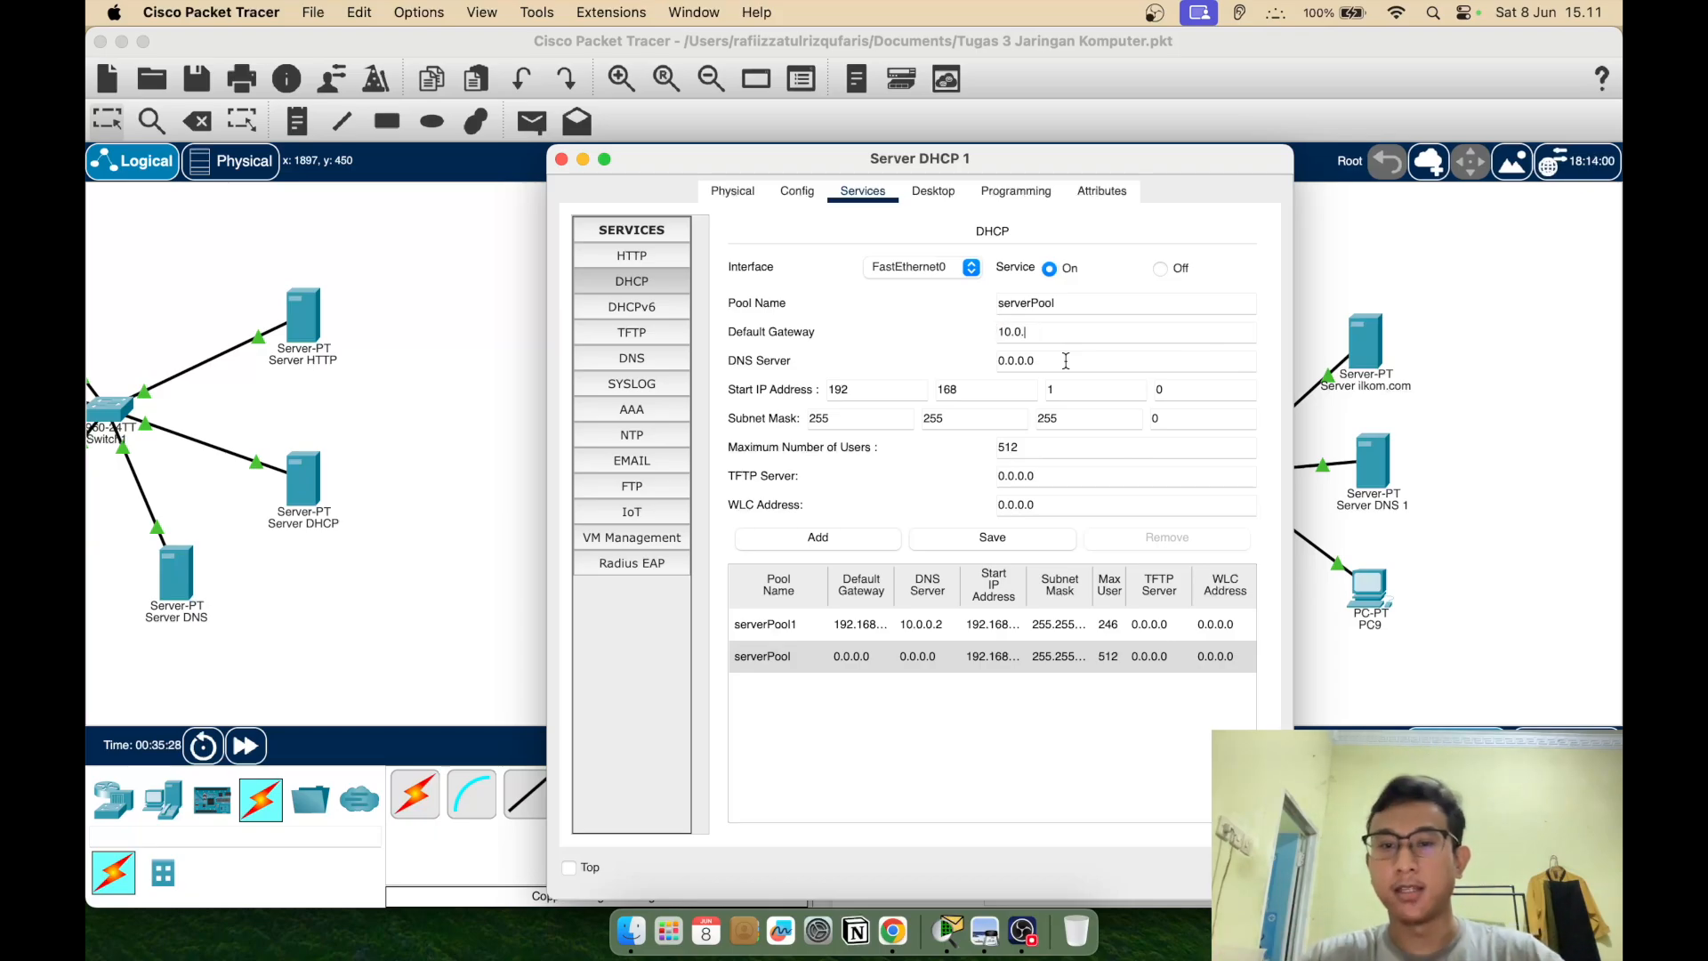
type("0.")
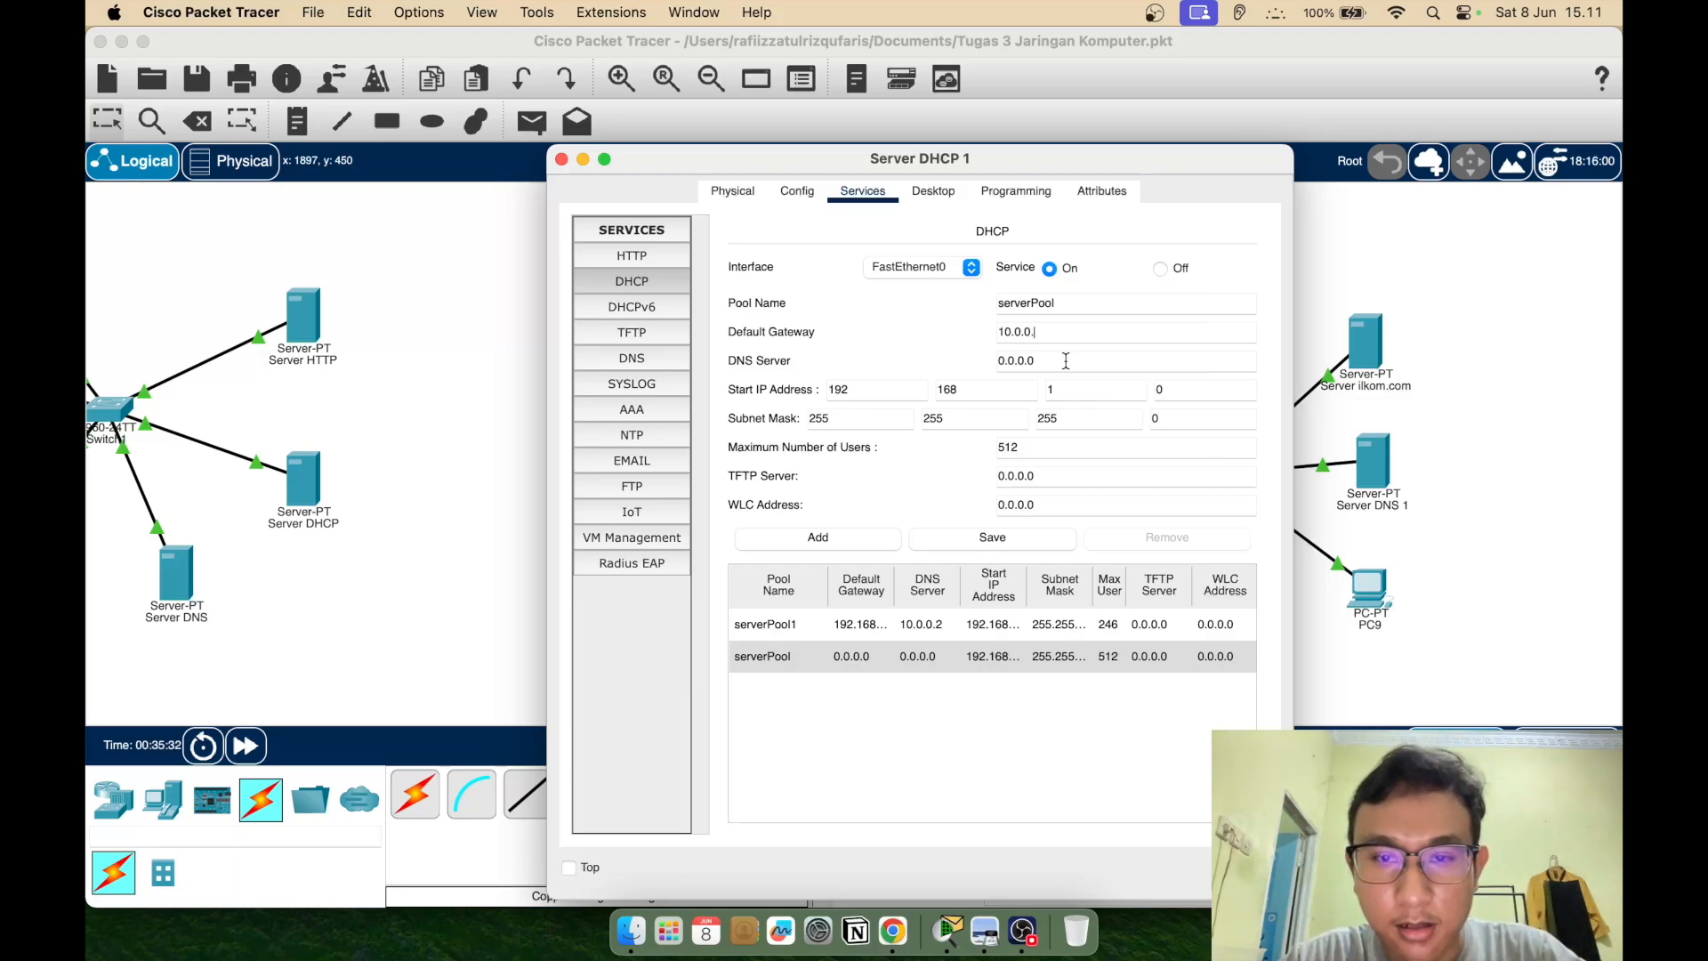
type("5")
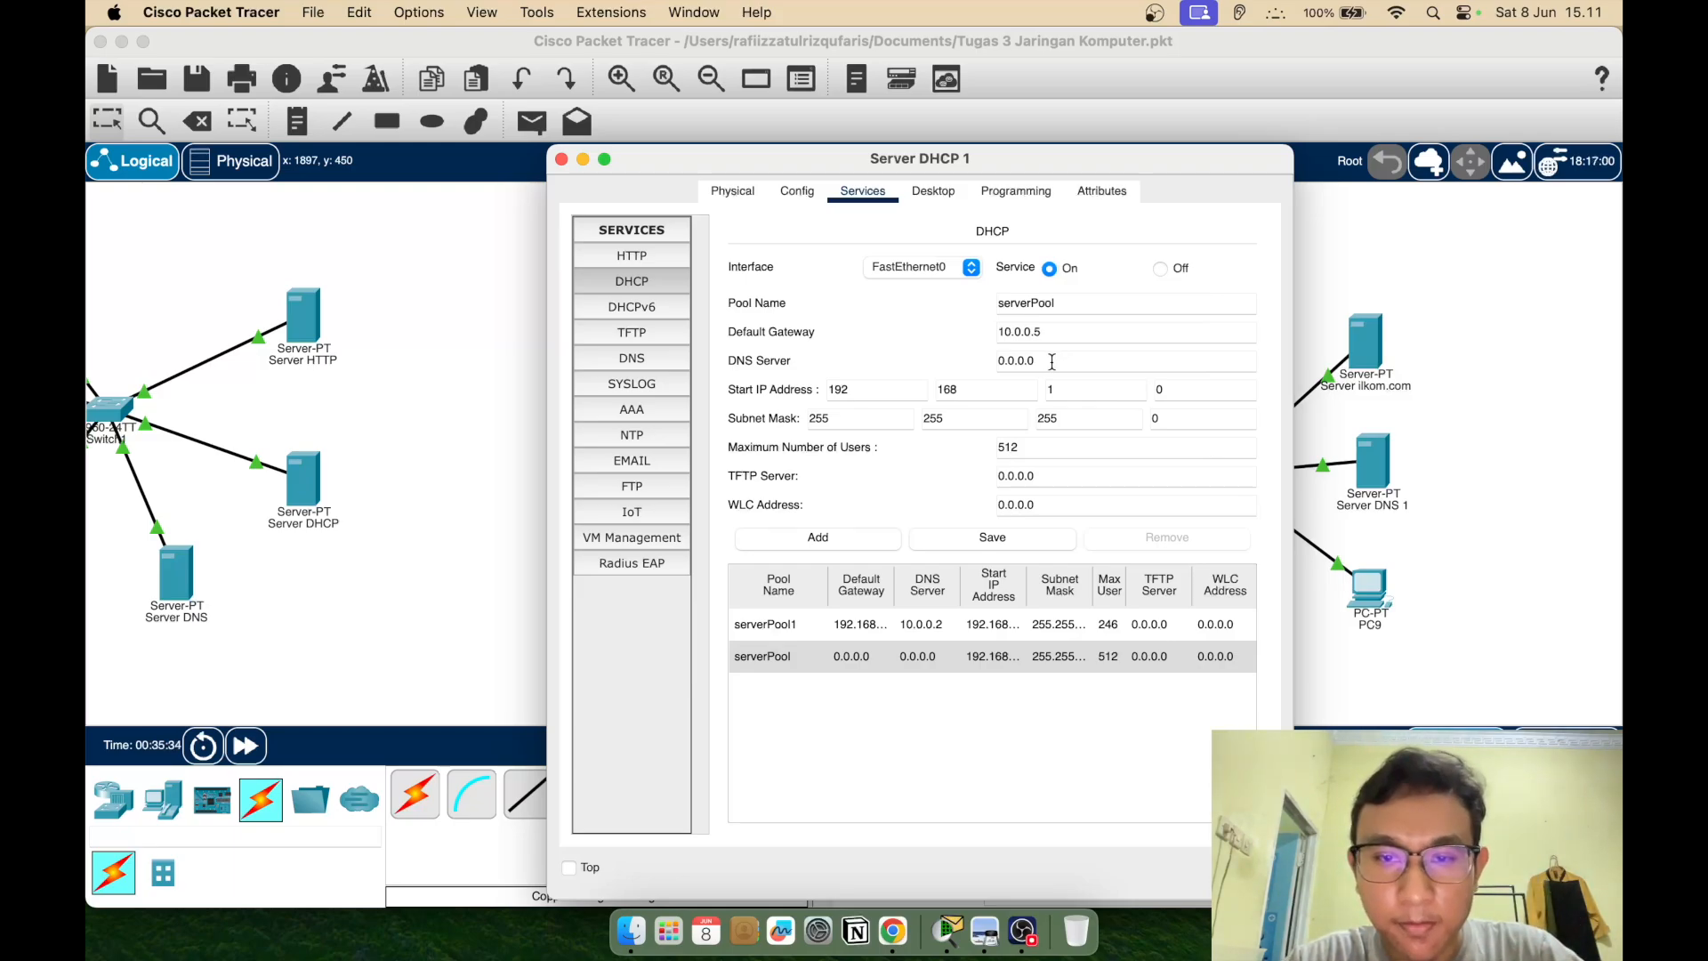
Set serverPool's DNS server to 10.0.0.2
key("super+a")
key("BackSpace")
type("10")
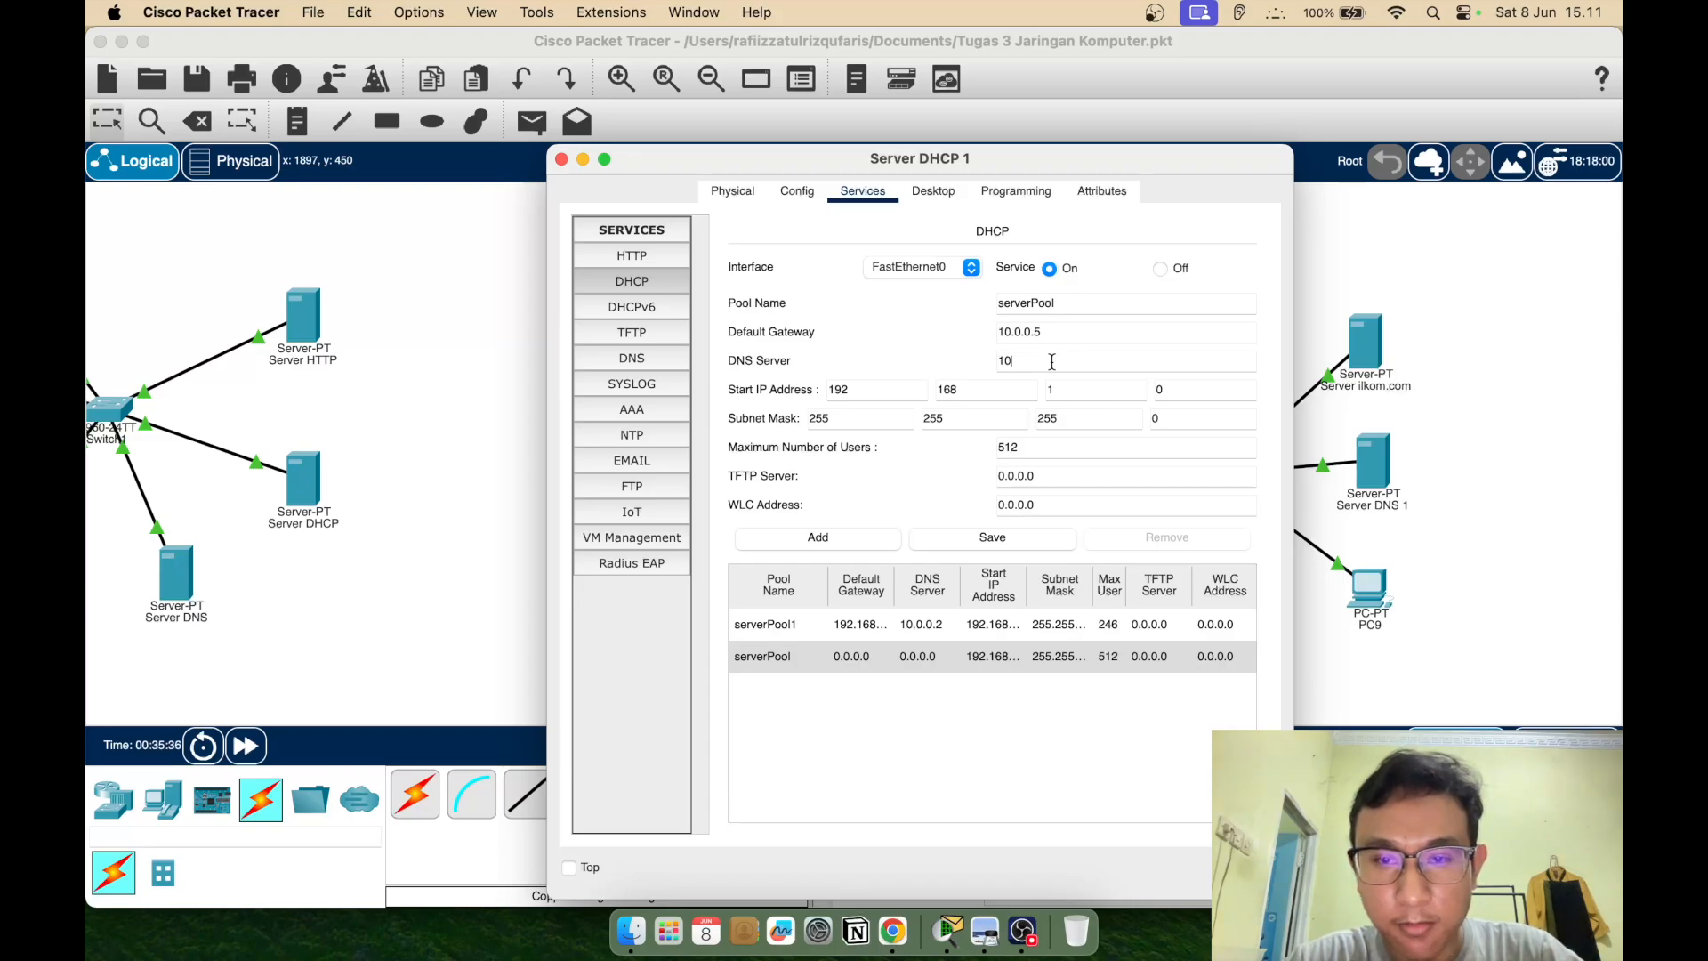
type(".0.0.")
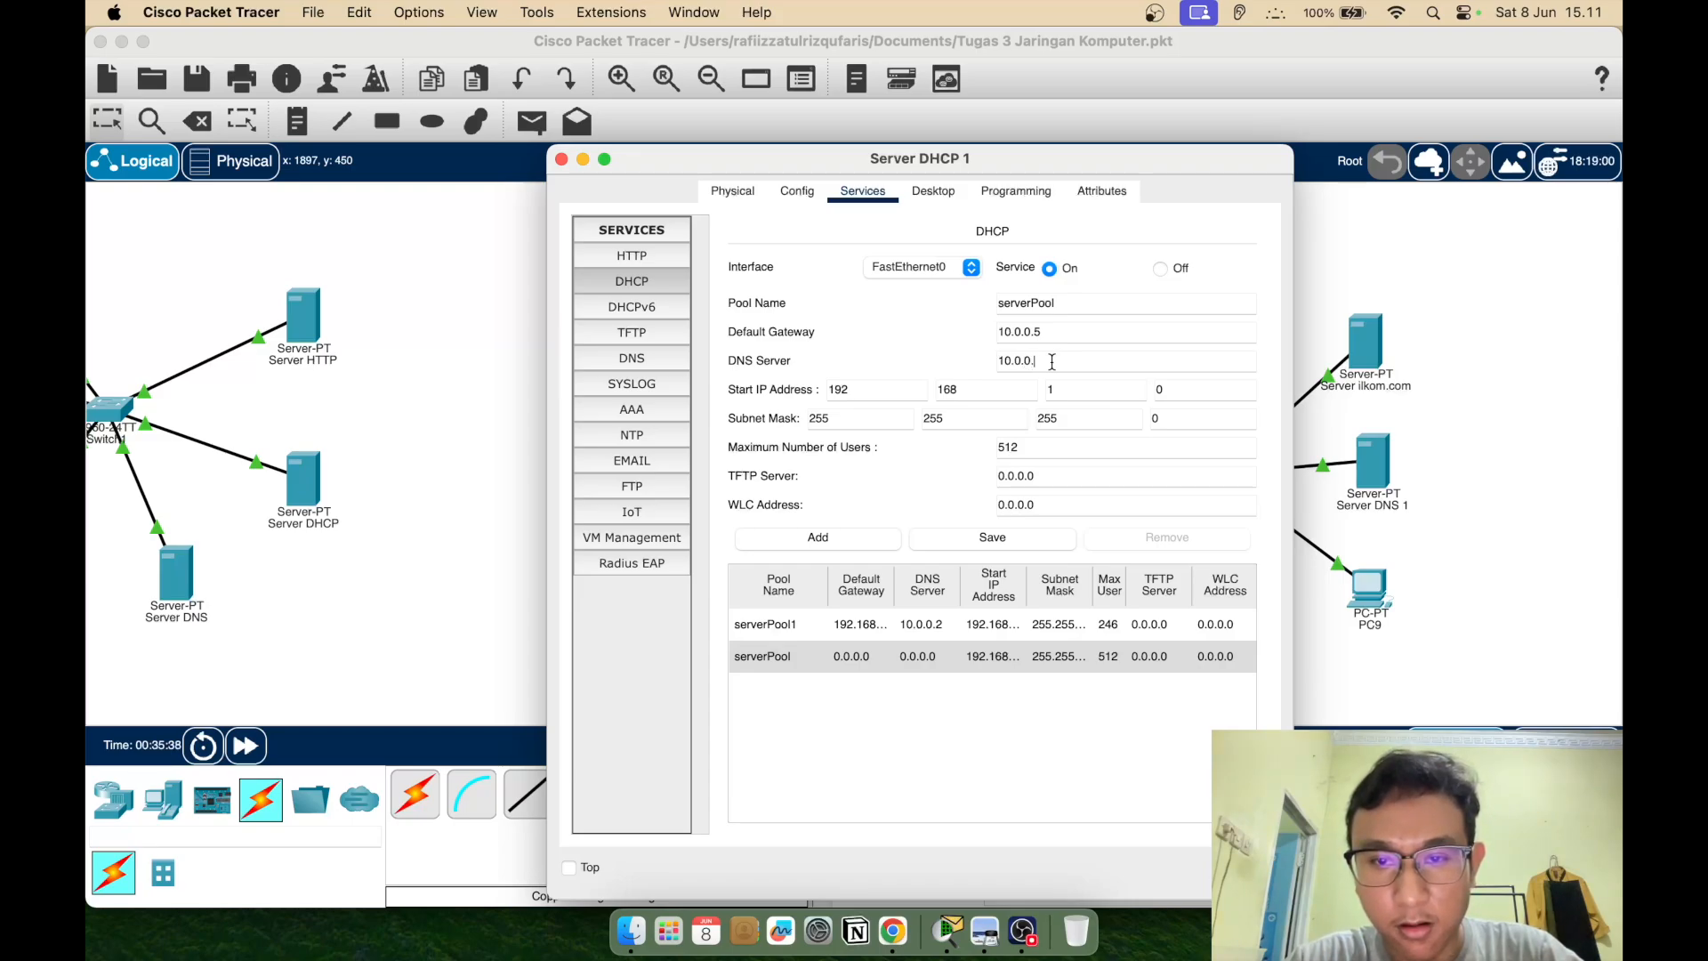
type("2")
Set serverPool's start IP address to 10.0.0.10
left_click(877, 389)
type("10.")
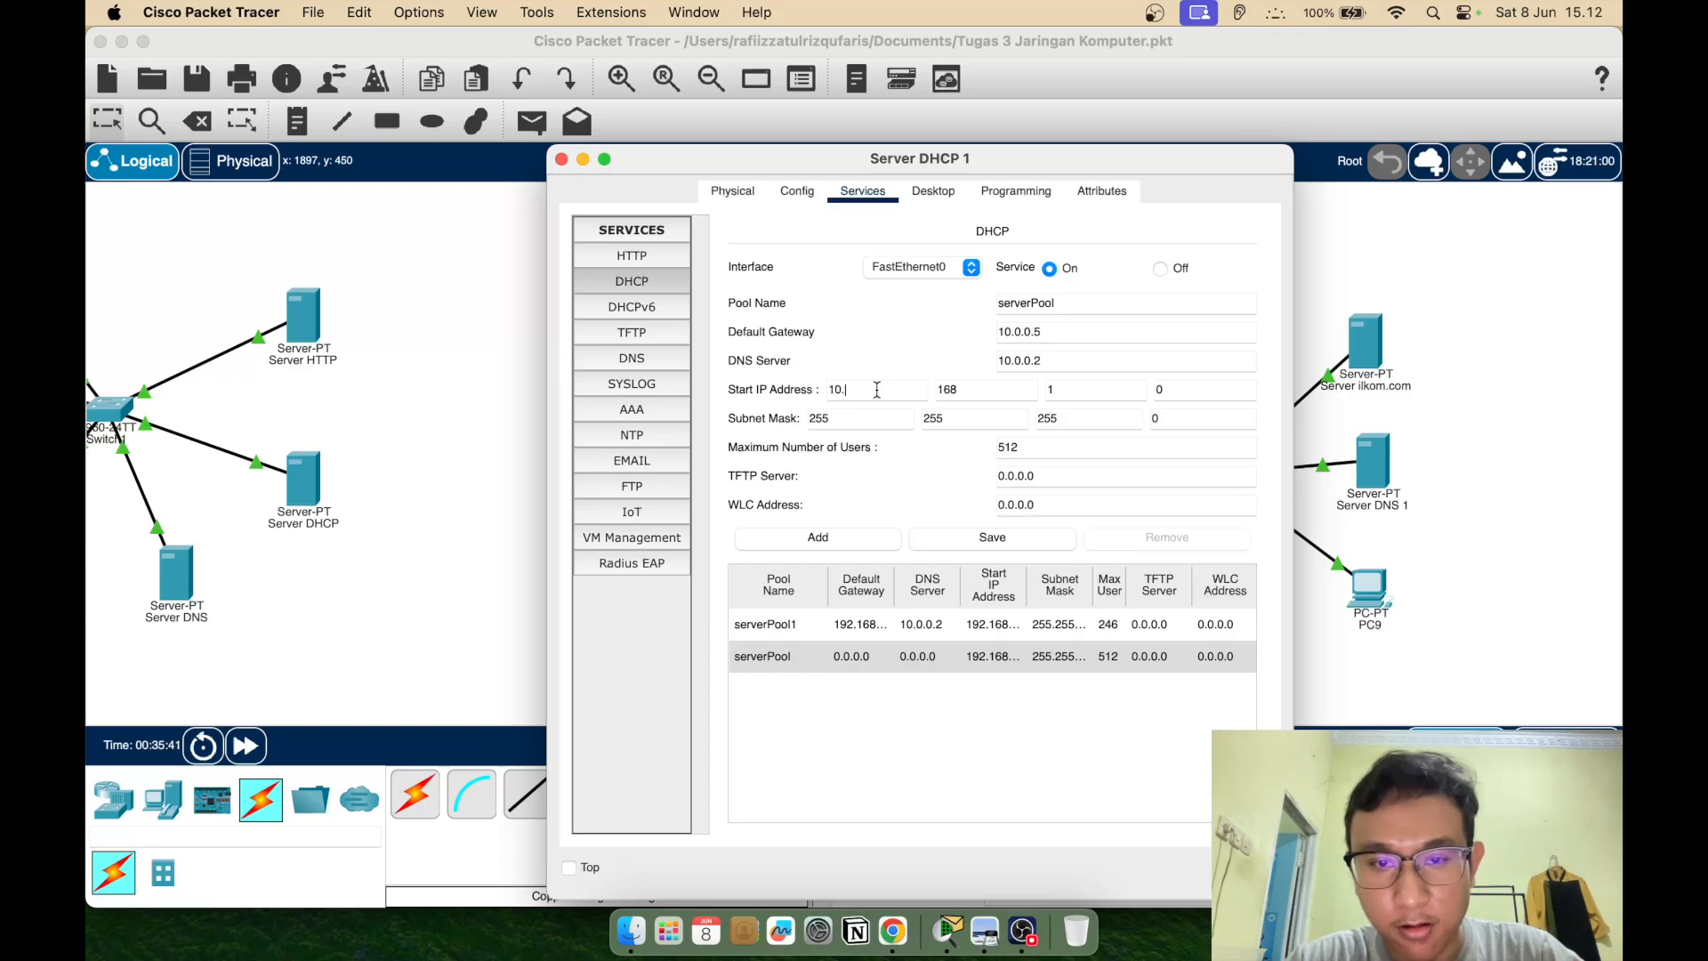
double_click(969, 389)
key("BackSpace")
type("0")
double_click(1068, 389)
key("BackSpace")
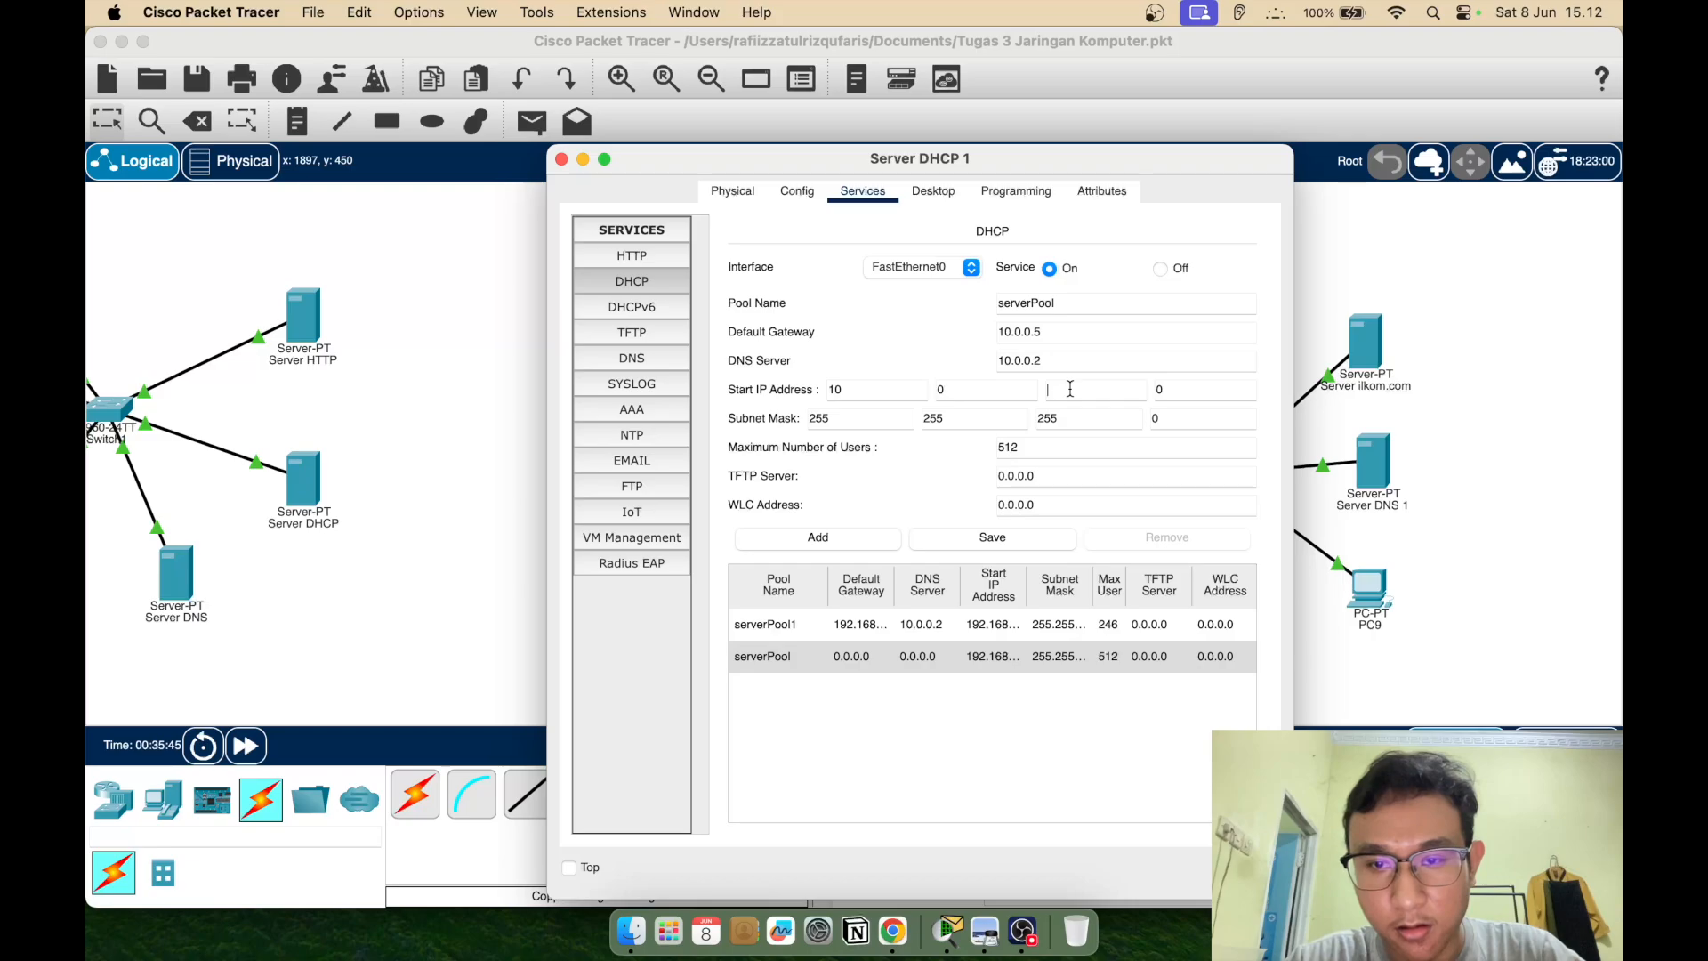
type("0")
double_click(1192, 389)
key("BackSpace")
type("10")
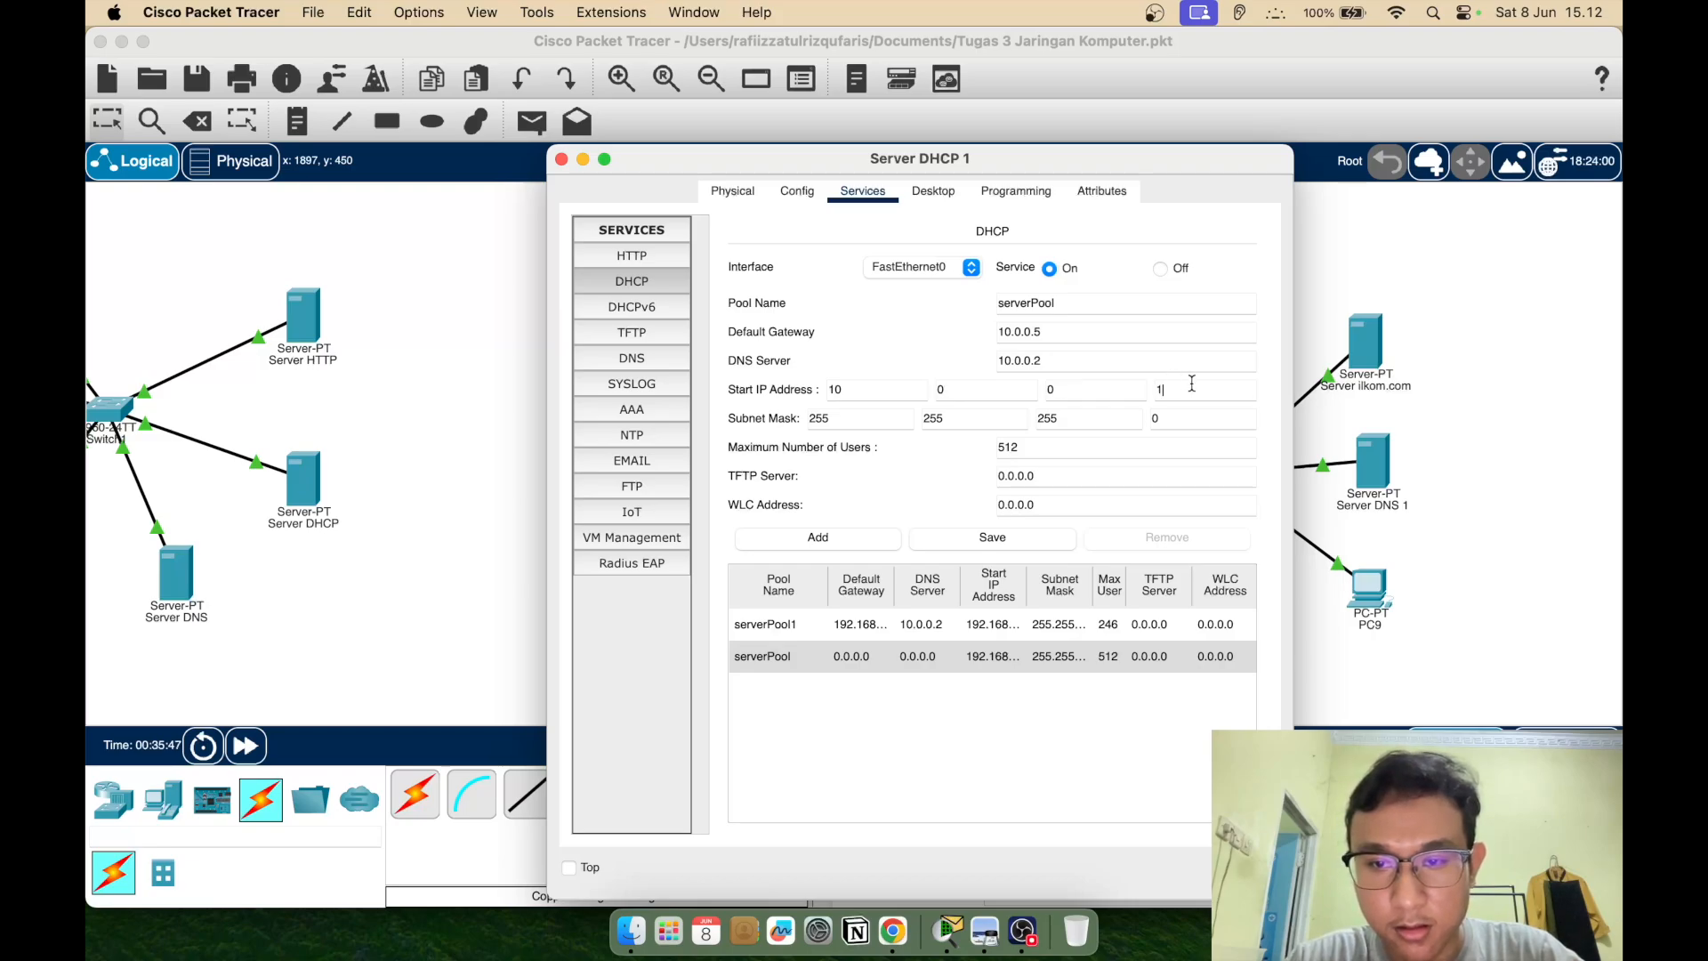
Set serverPool's subnet mask to 255.0.0.0, save the pool and close Server DHCP 1's window
left_click(867, 416)
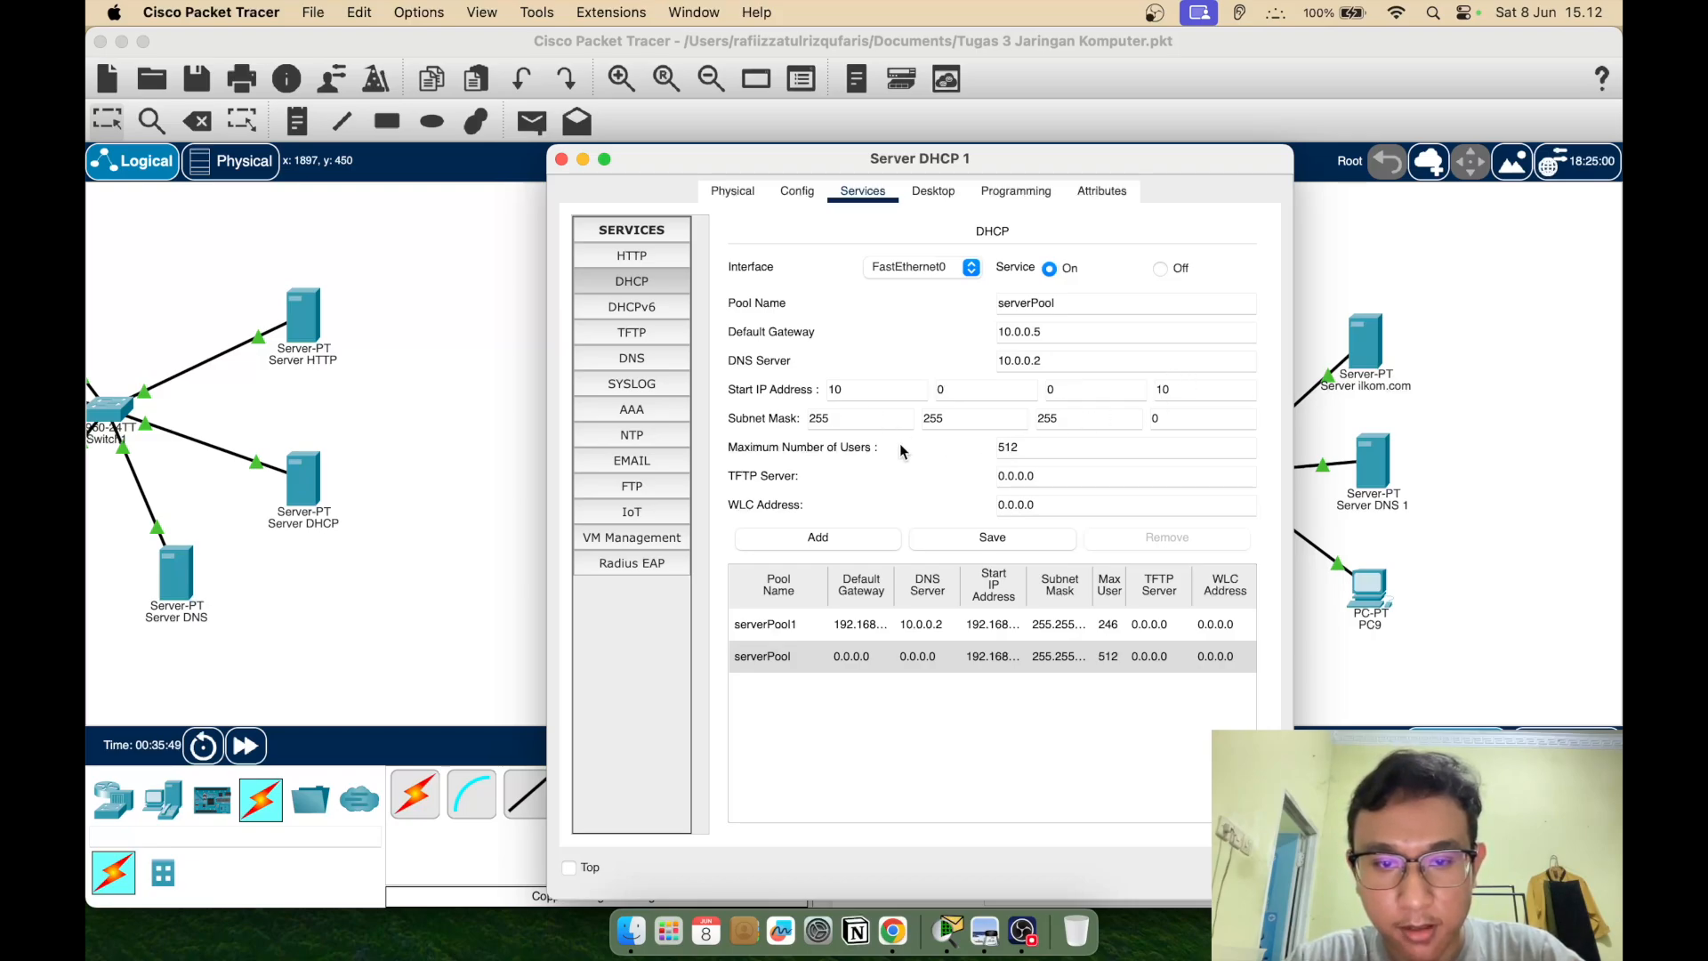
key("BackSpace")
key("BackSpace")
key("BackSpace")
type("0")
key("BackSpace")
key("BackSpace")
key("BackSpace")
type("0")
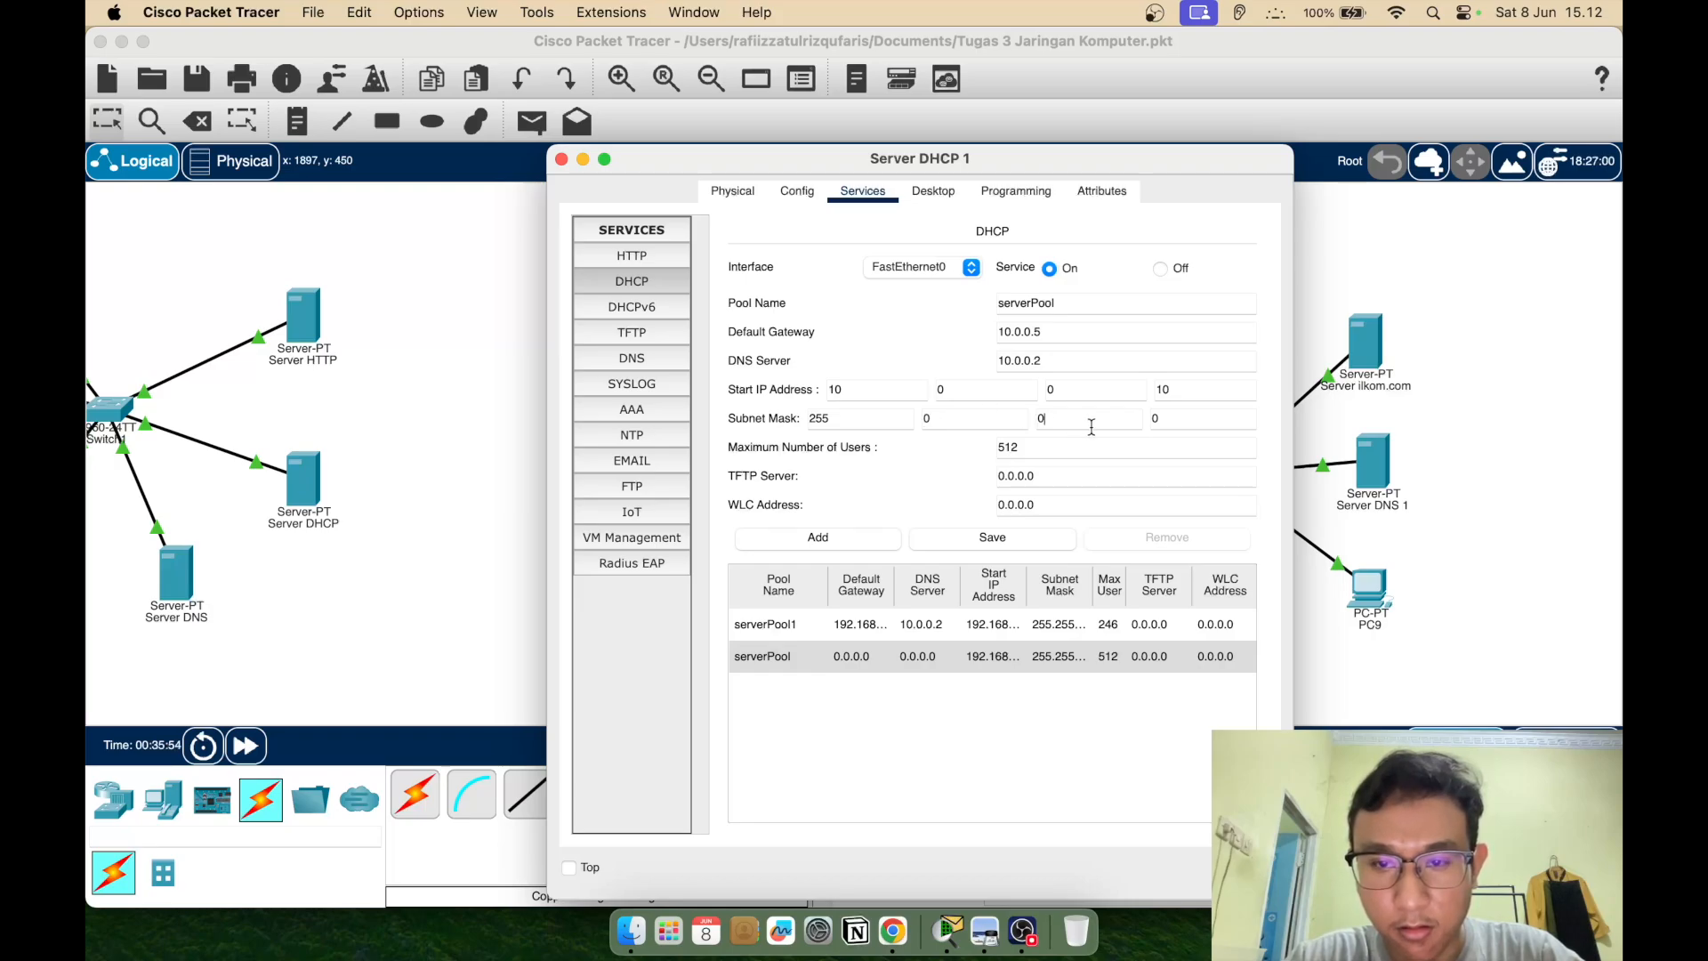
left_click(973, 537)
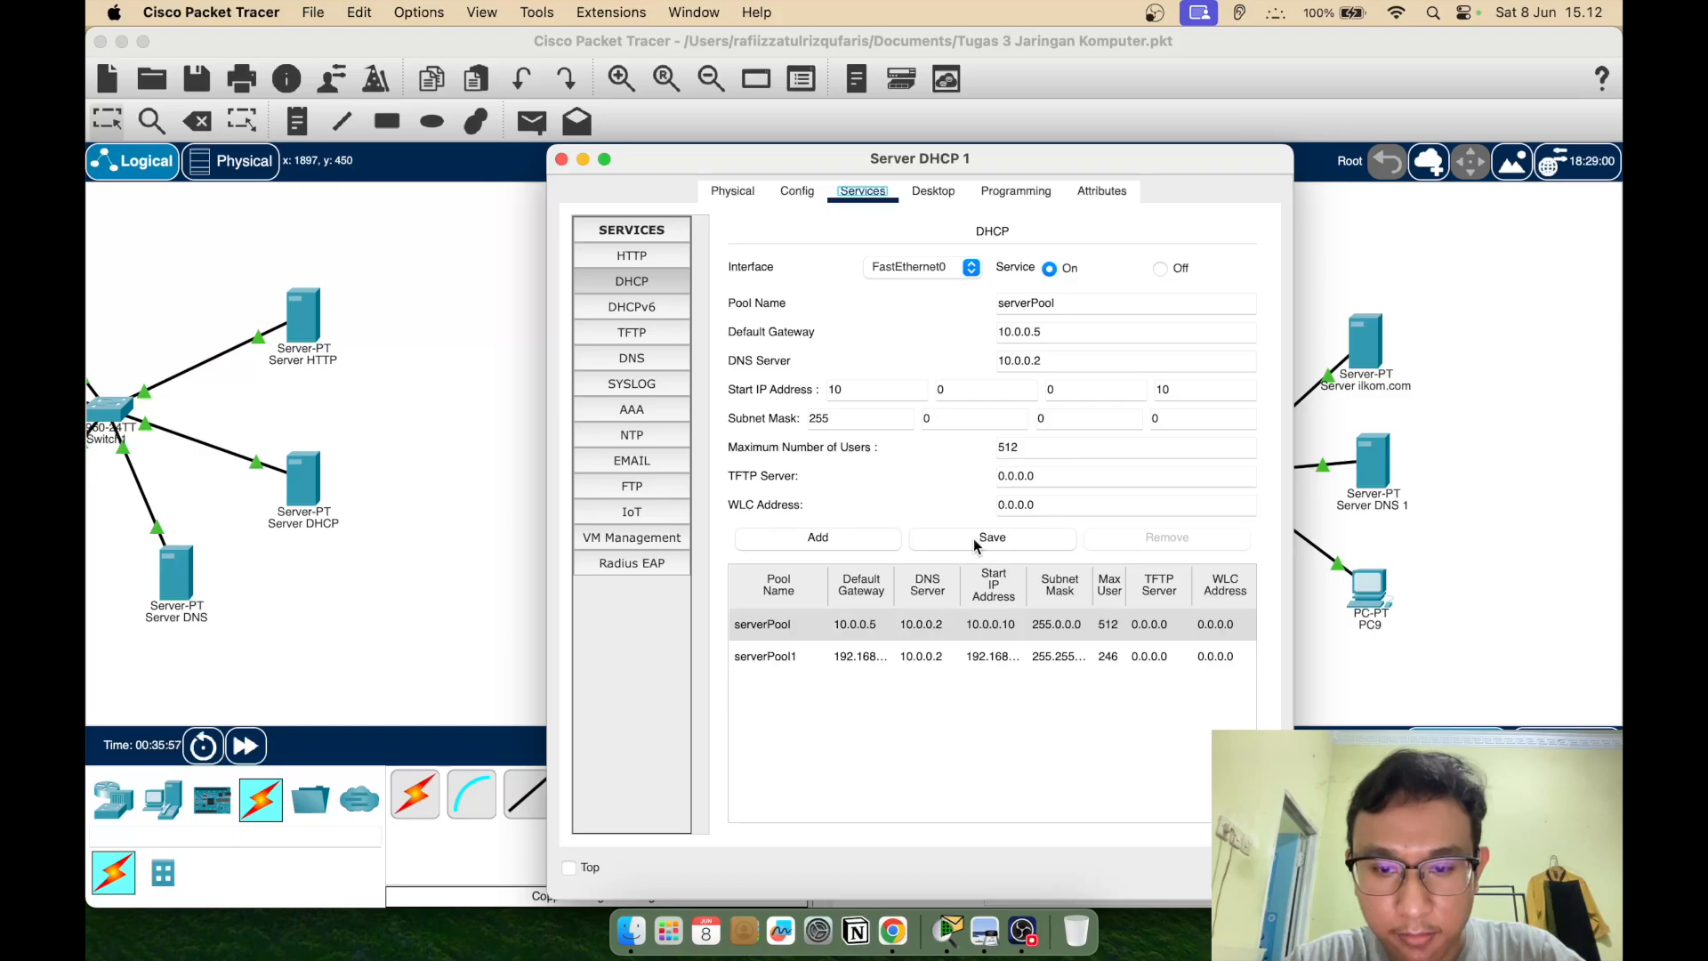
left_click(988, 703)
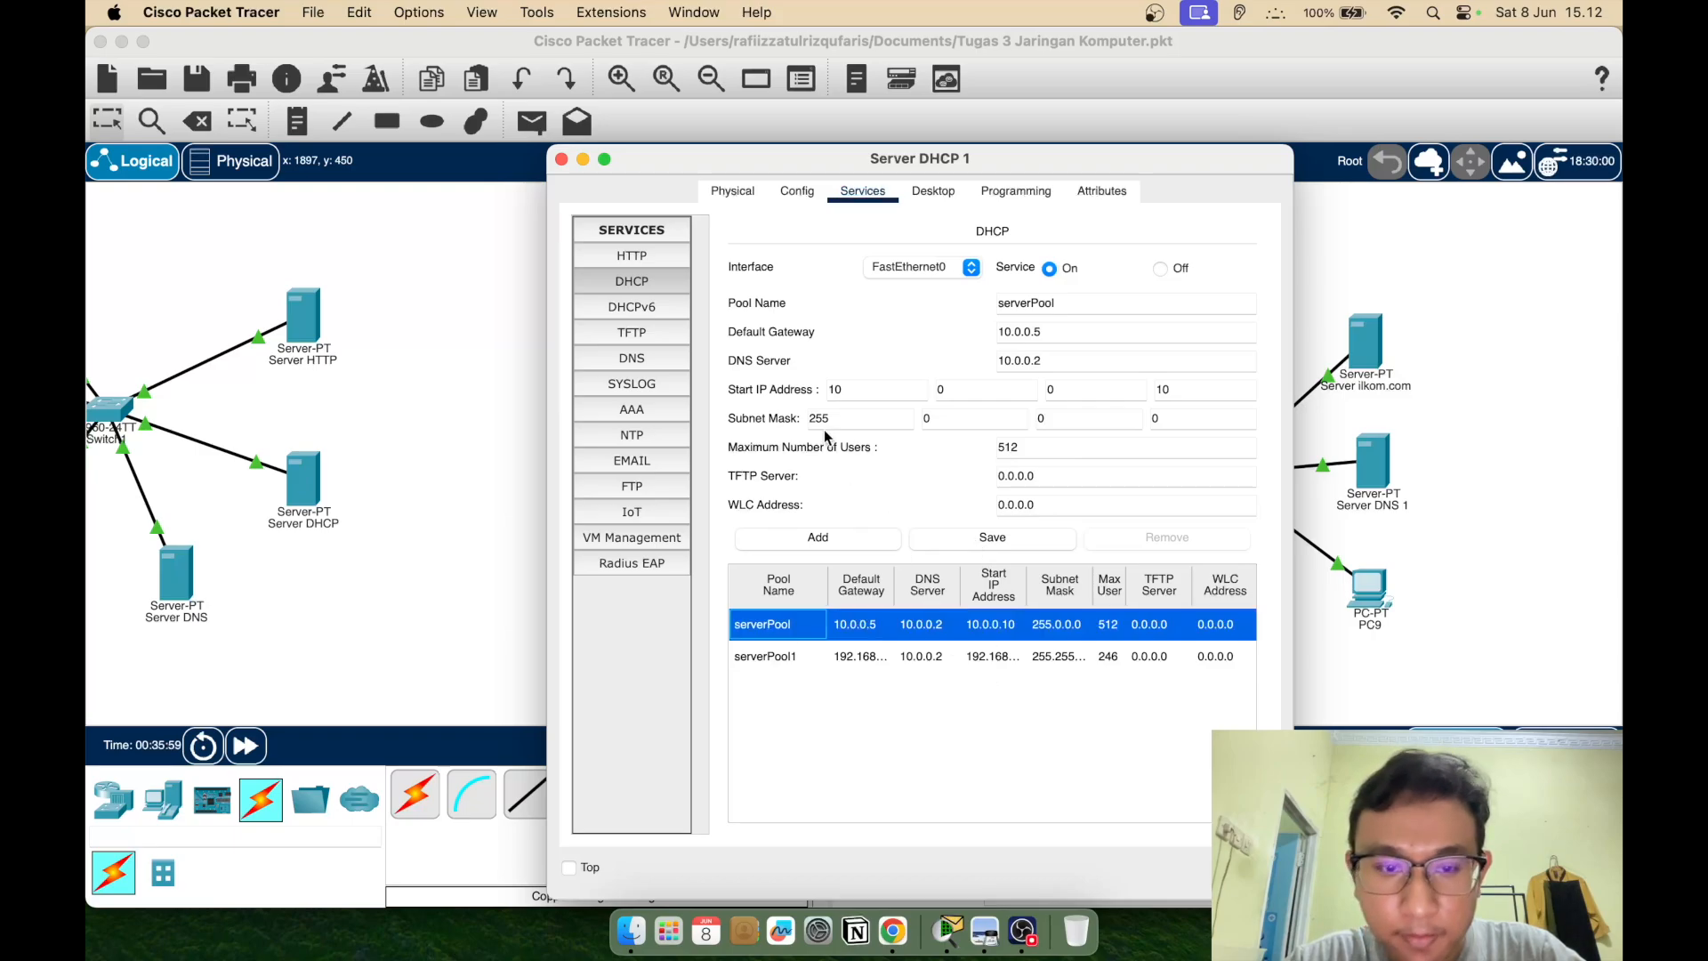
left_click(561, 162)
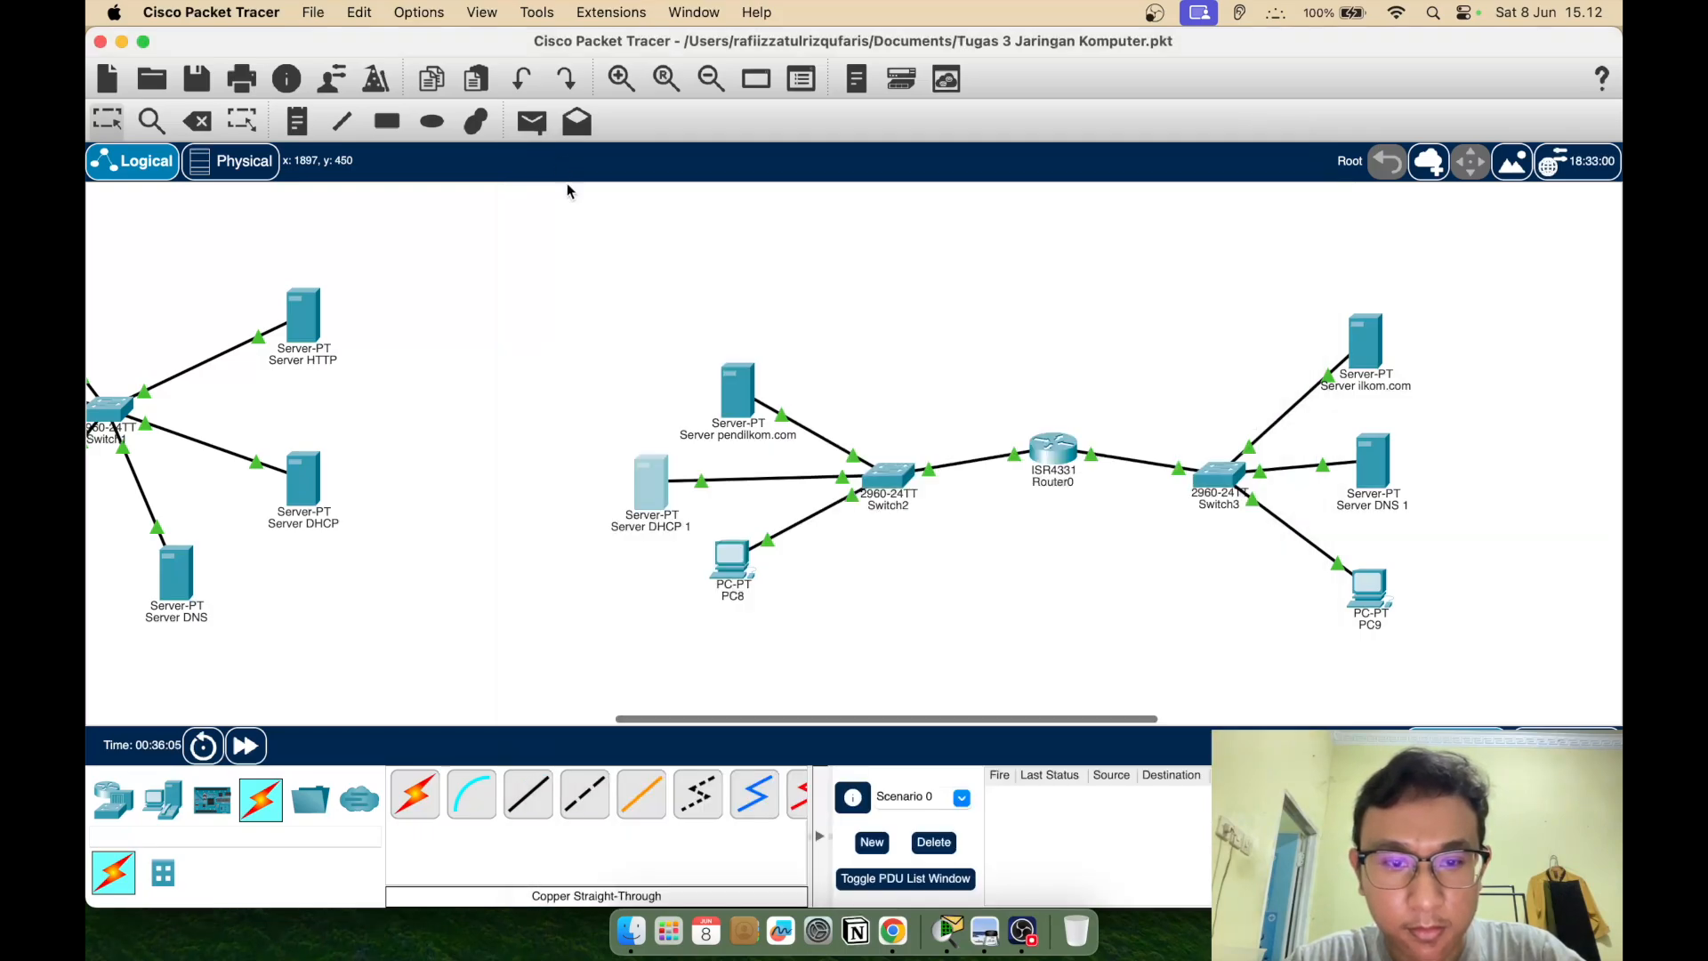
Switch PC8's IP configuration to Static and back to DHCP to renew its IPv4 settings
left_click(728, 567)
left_click(636, 287)
left_click(830, 327)
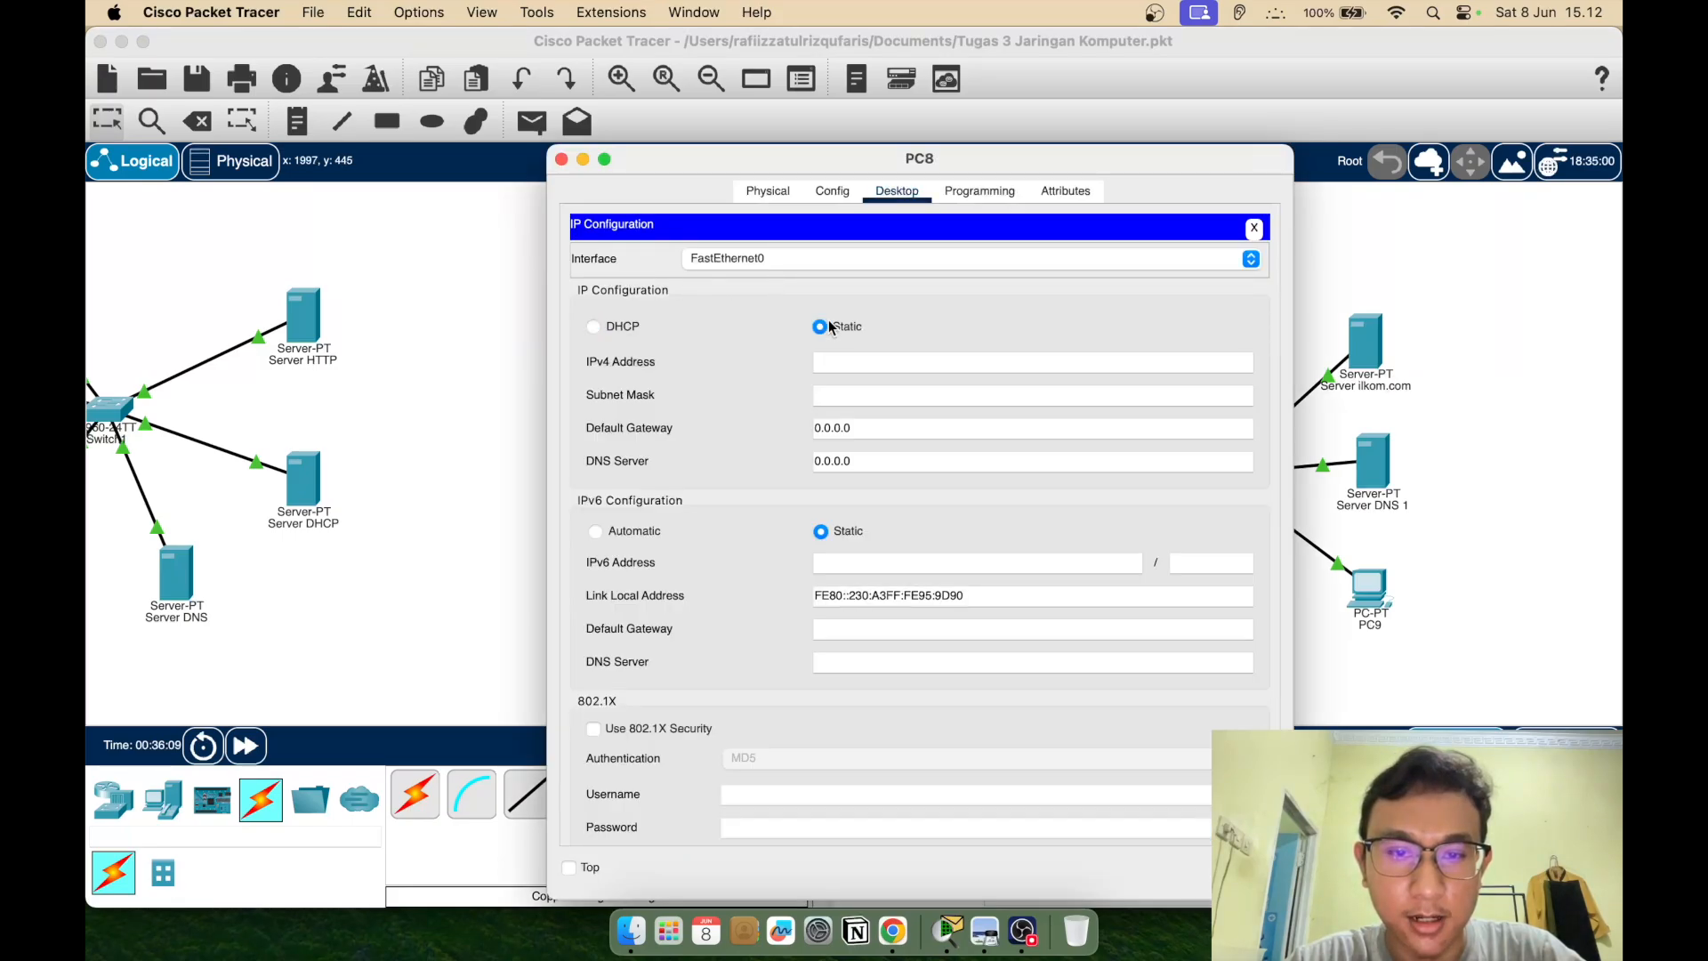
left_click(625, 328)
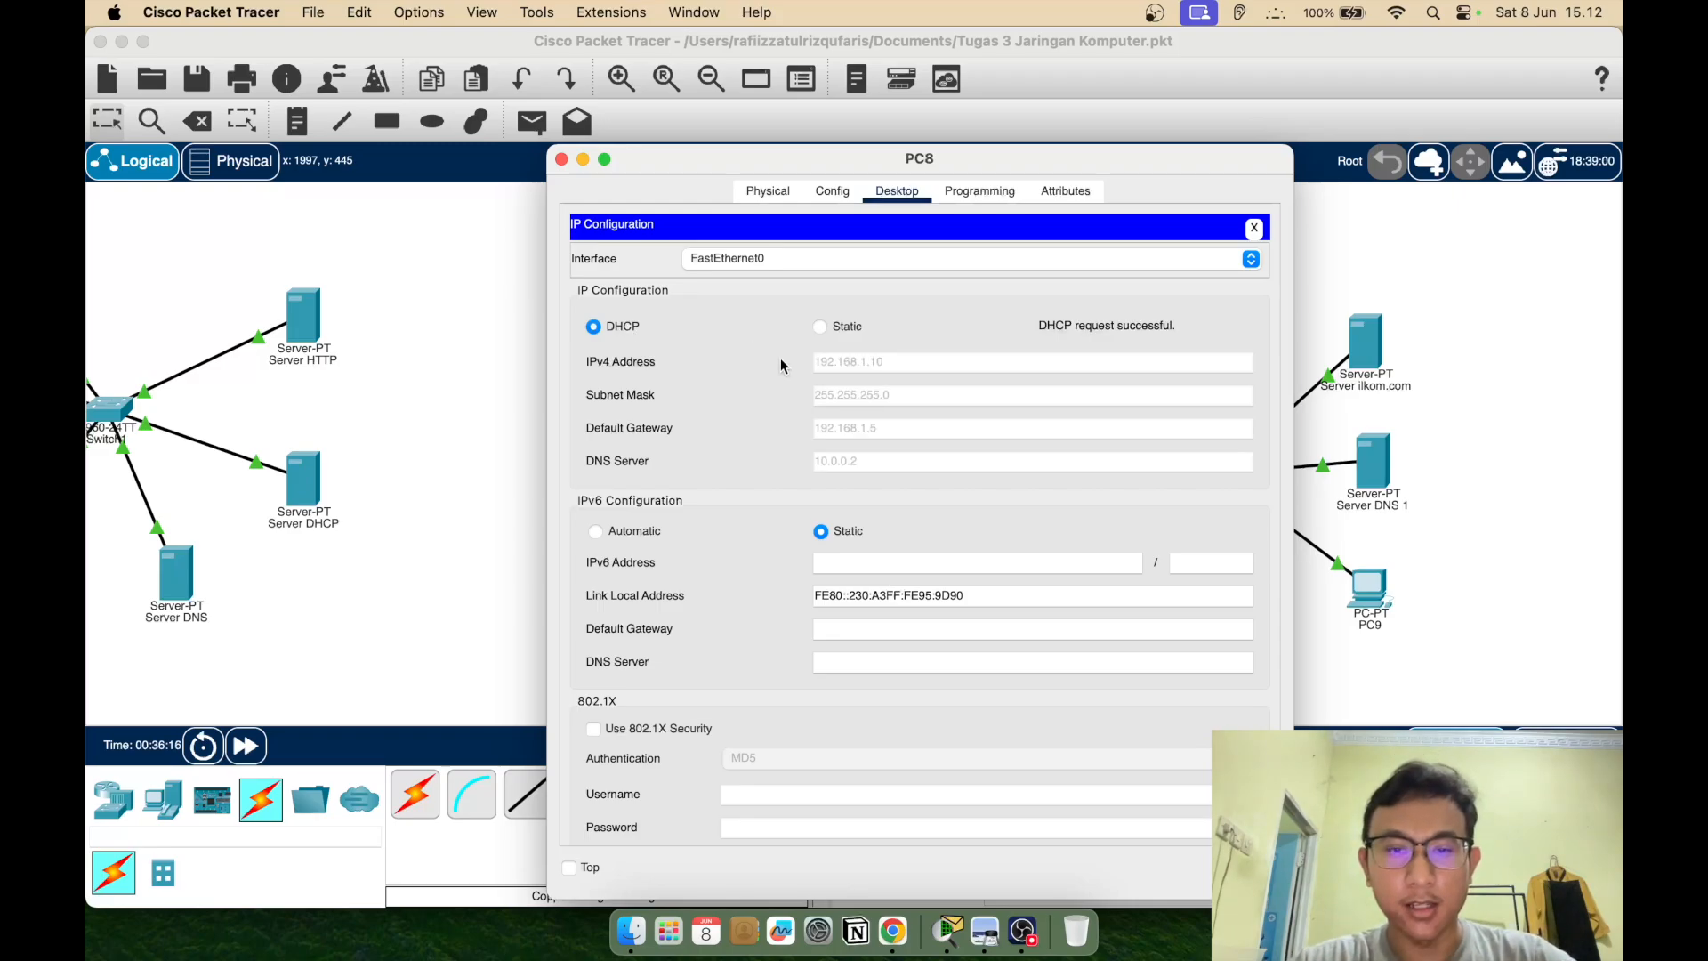
left_click(990, 194)
left_click(897, 191)
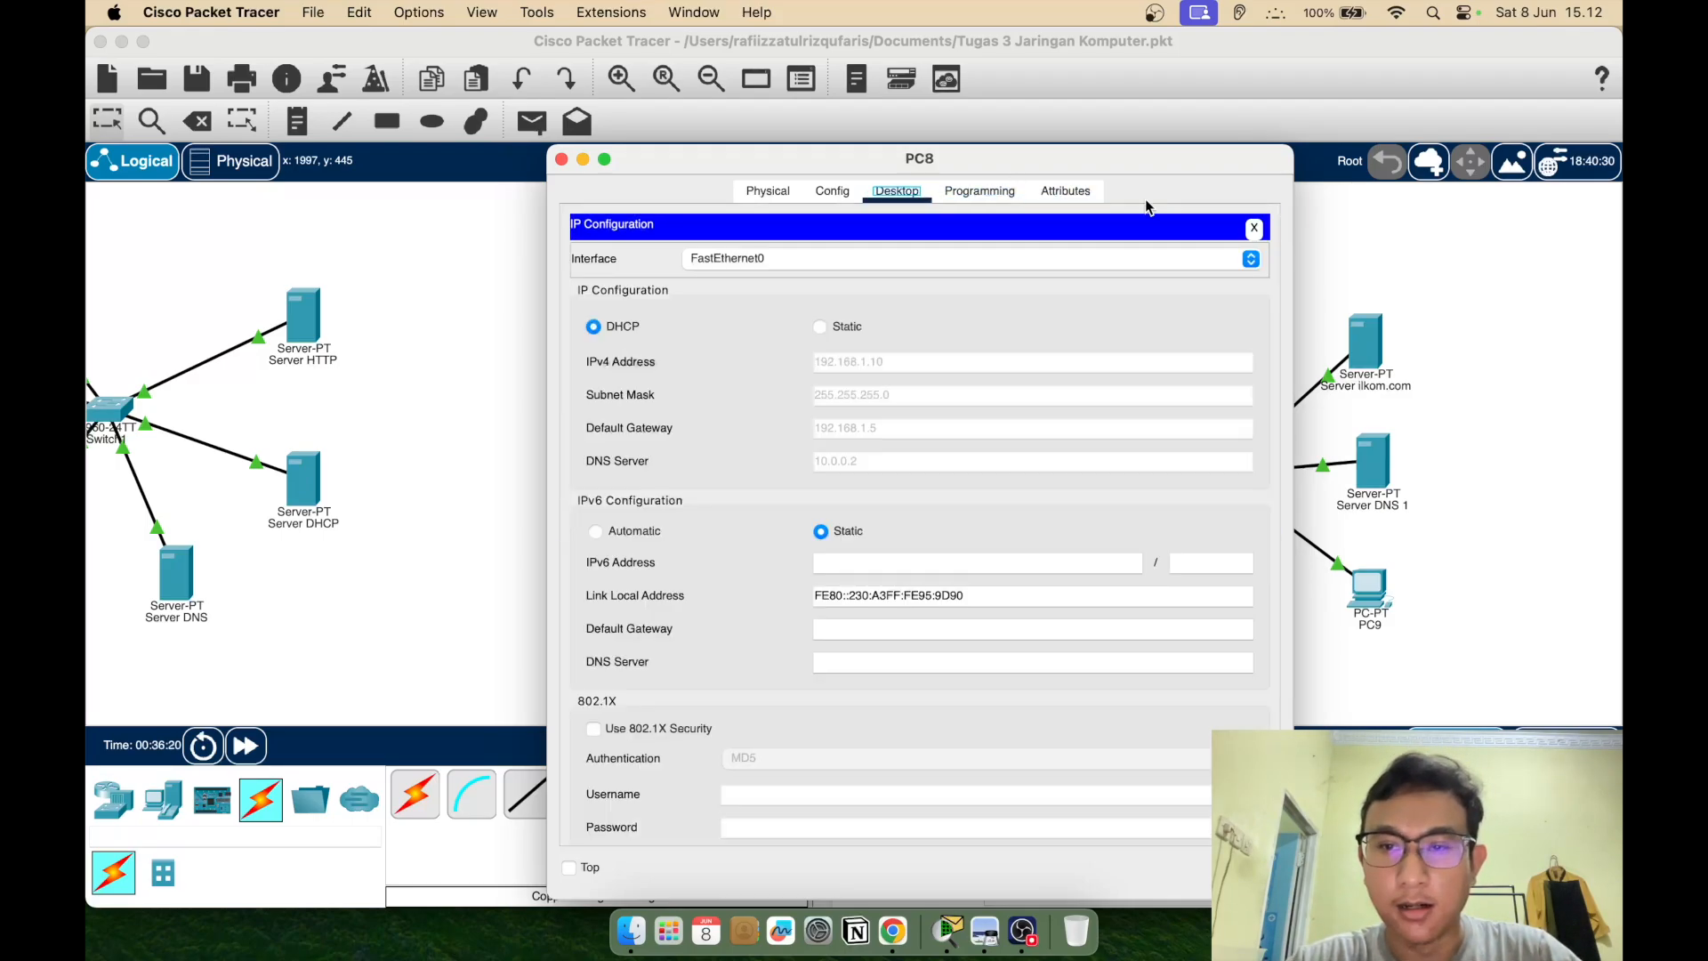
left_click(1254, 229)
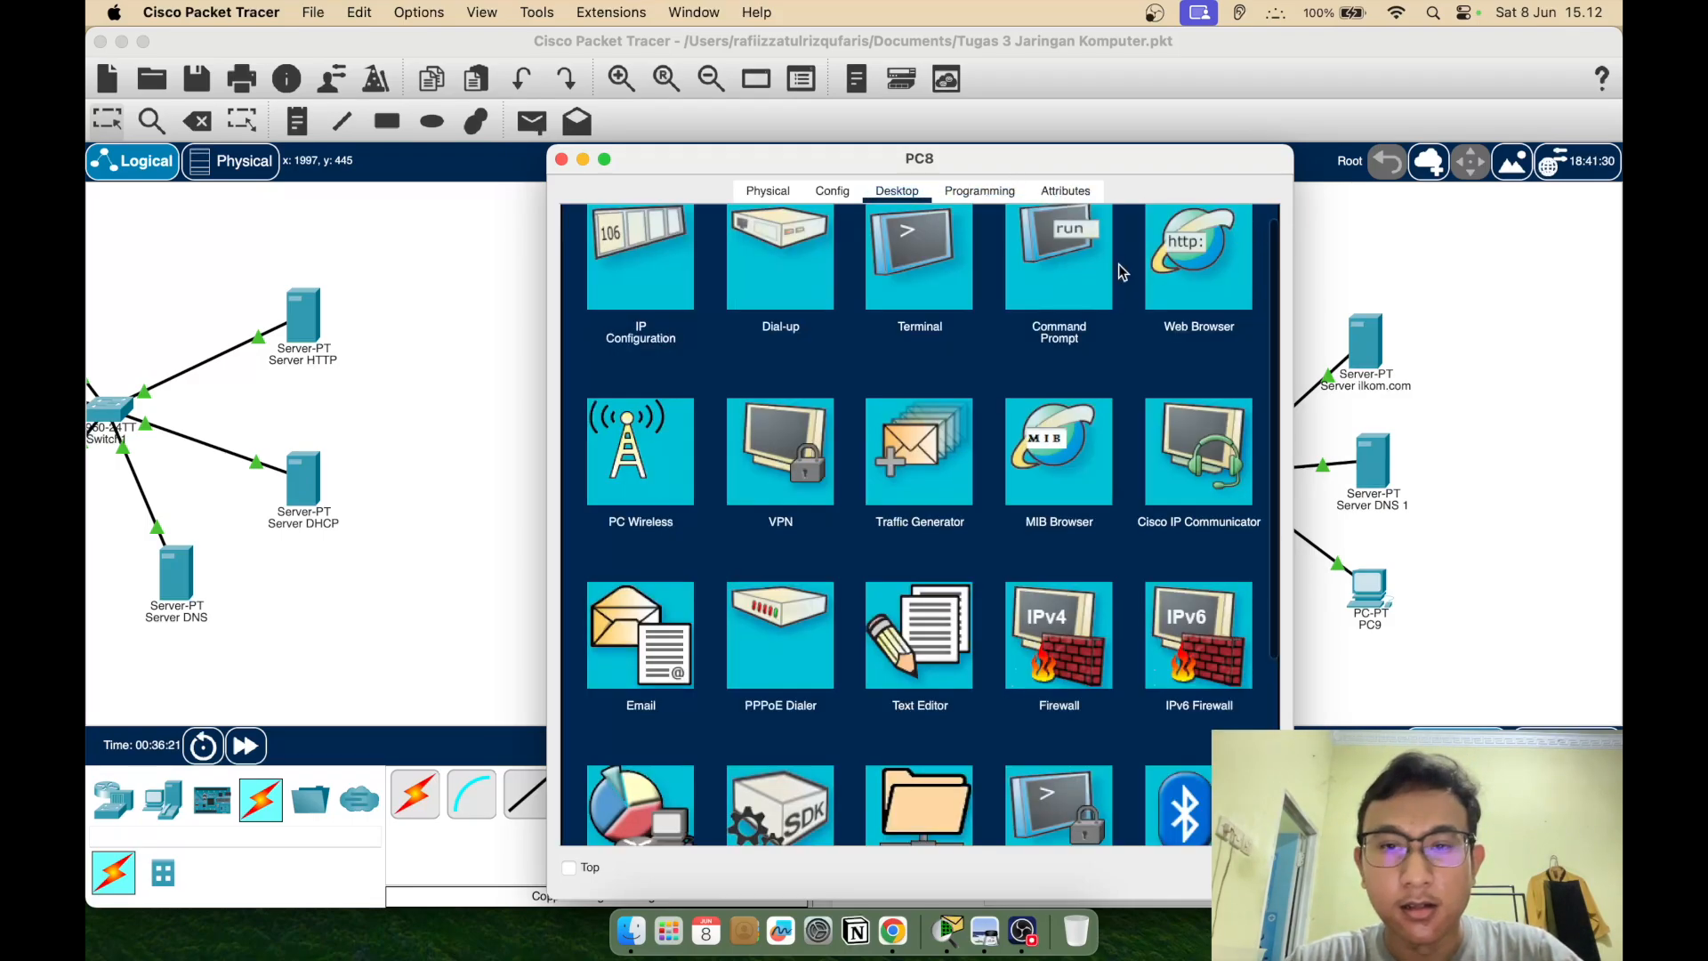
Repeat the ping to 10.0.0.1 from PC8's command prompt and close the prompt
left_click(1064, 282)
key("Up")
key("Return")
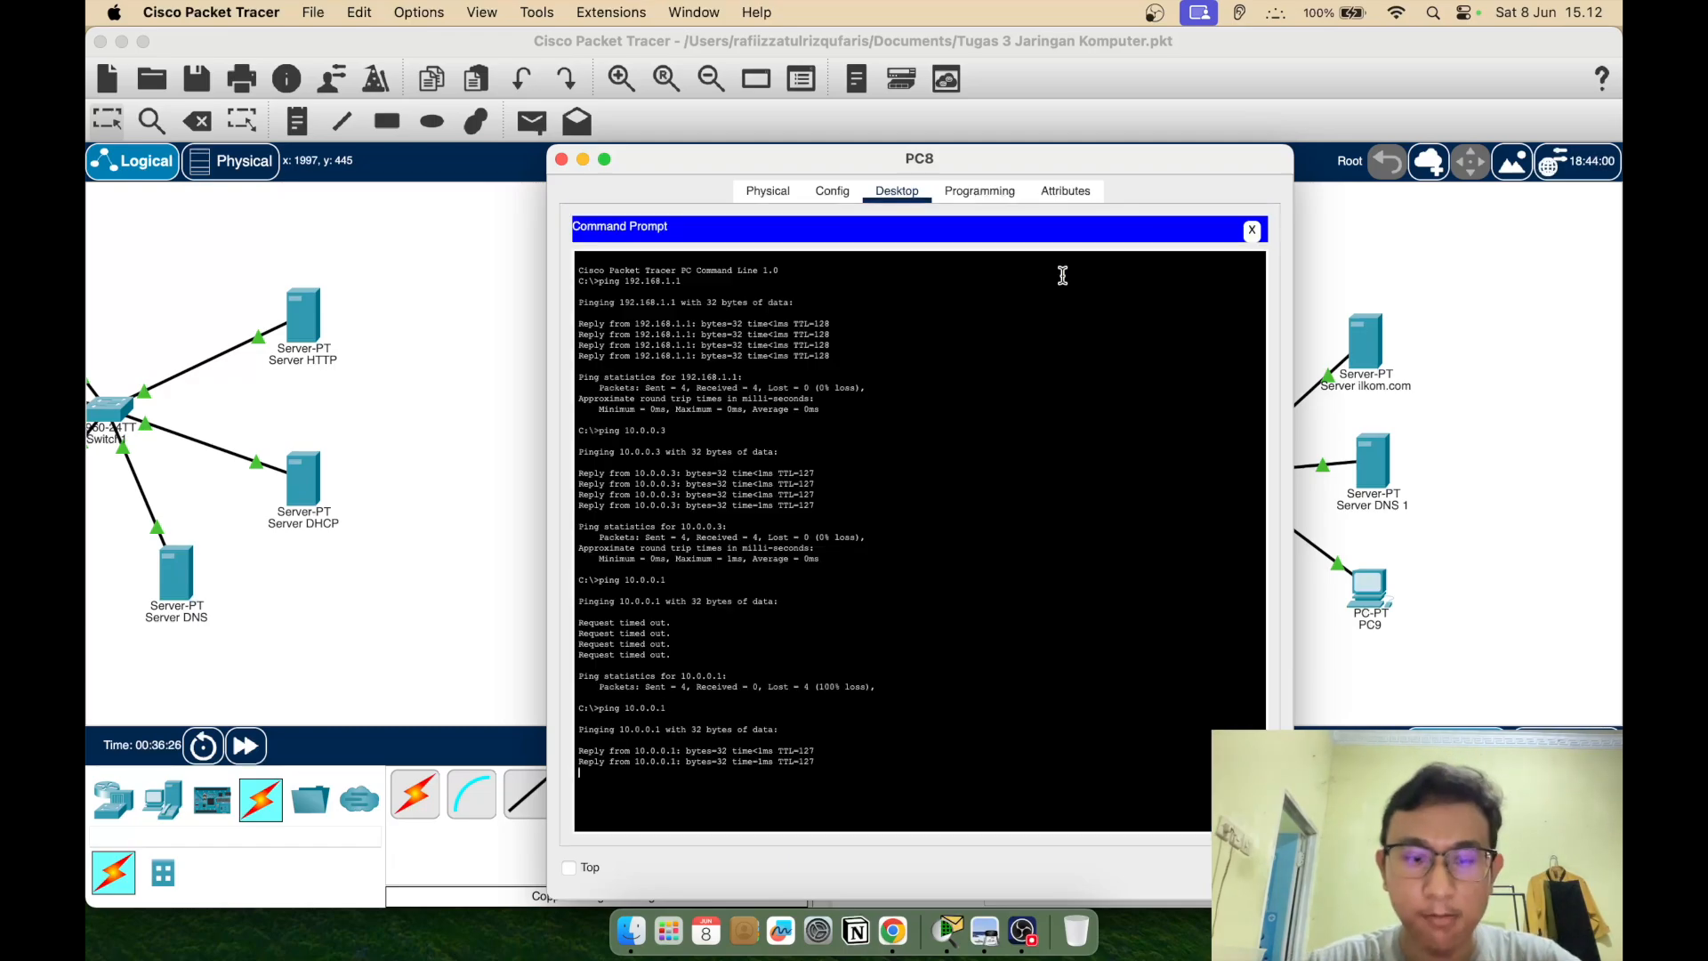
left_click(1252, 229)
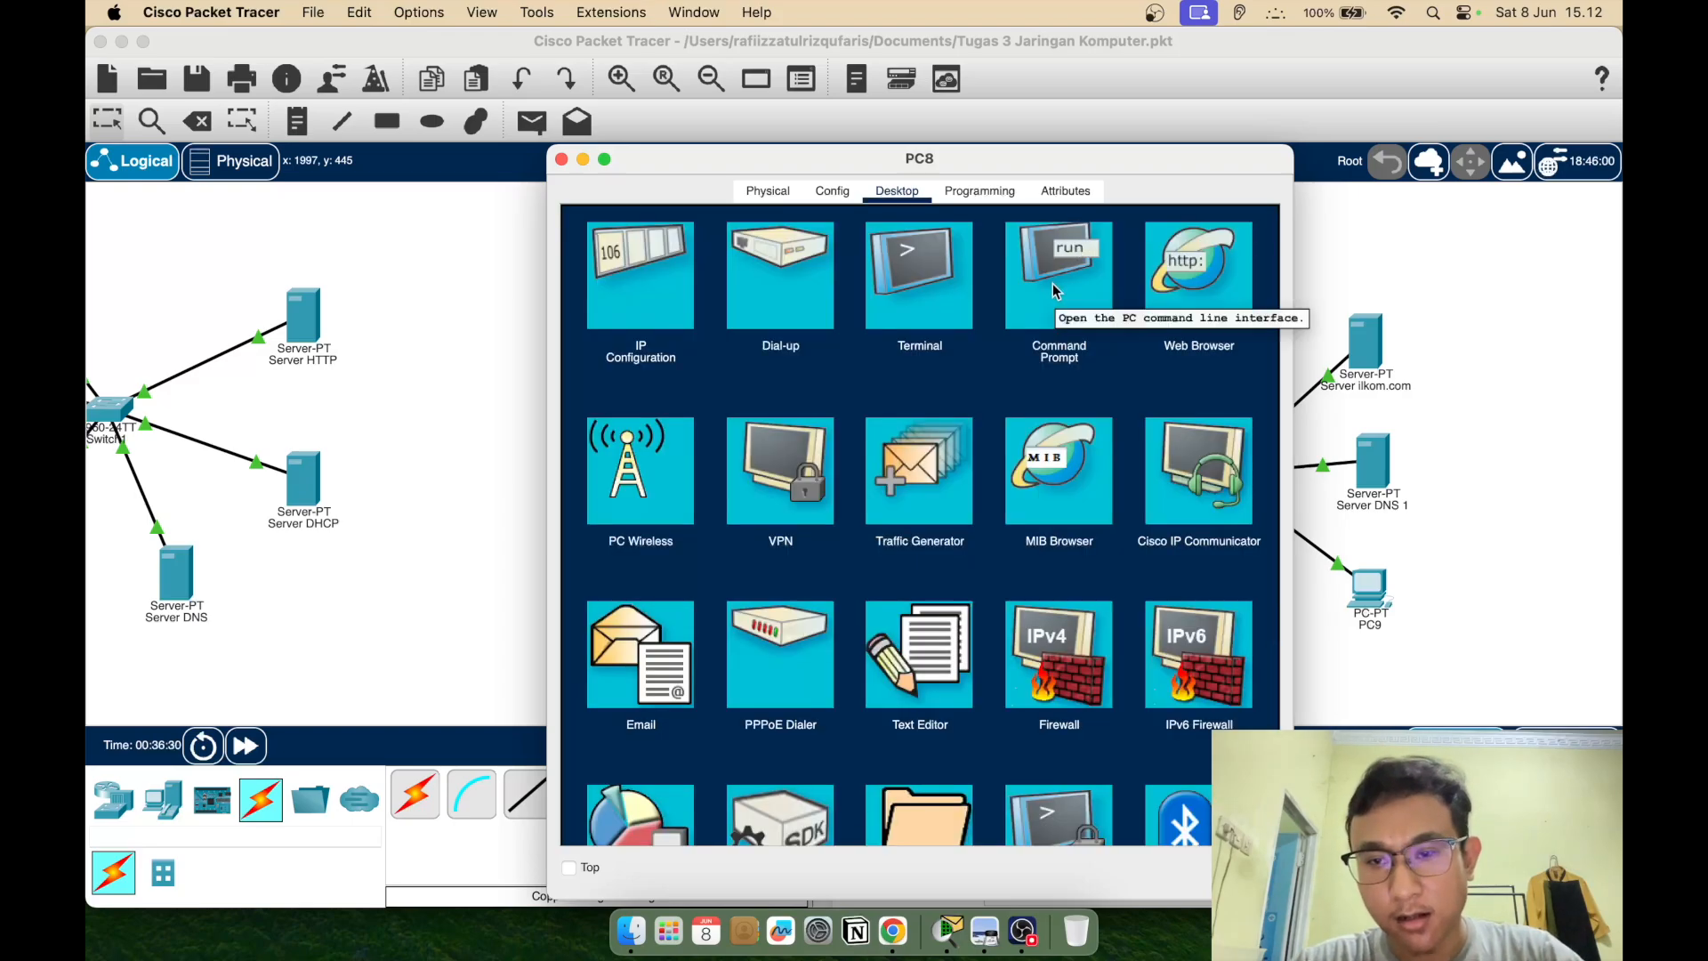
left_click(1207, 295)
type("http://ilkom.com")
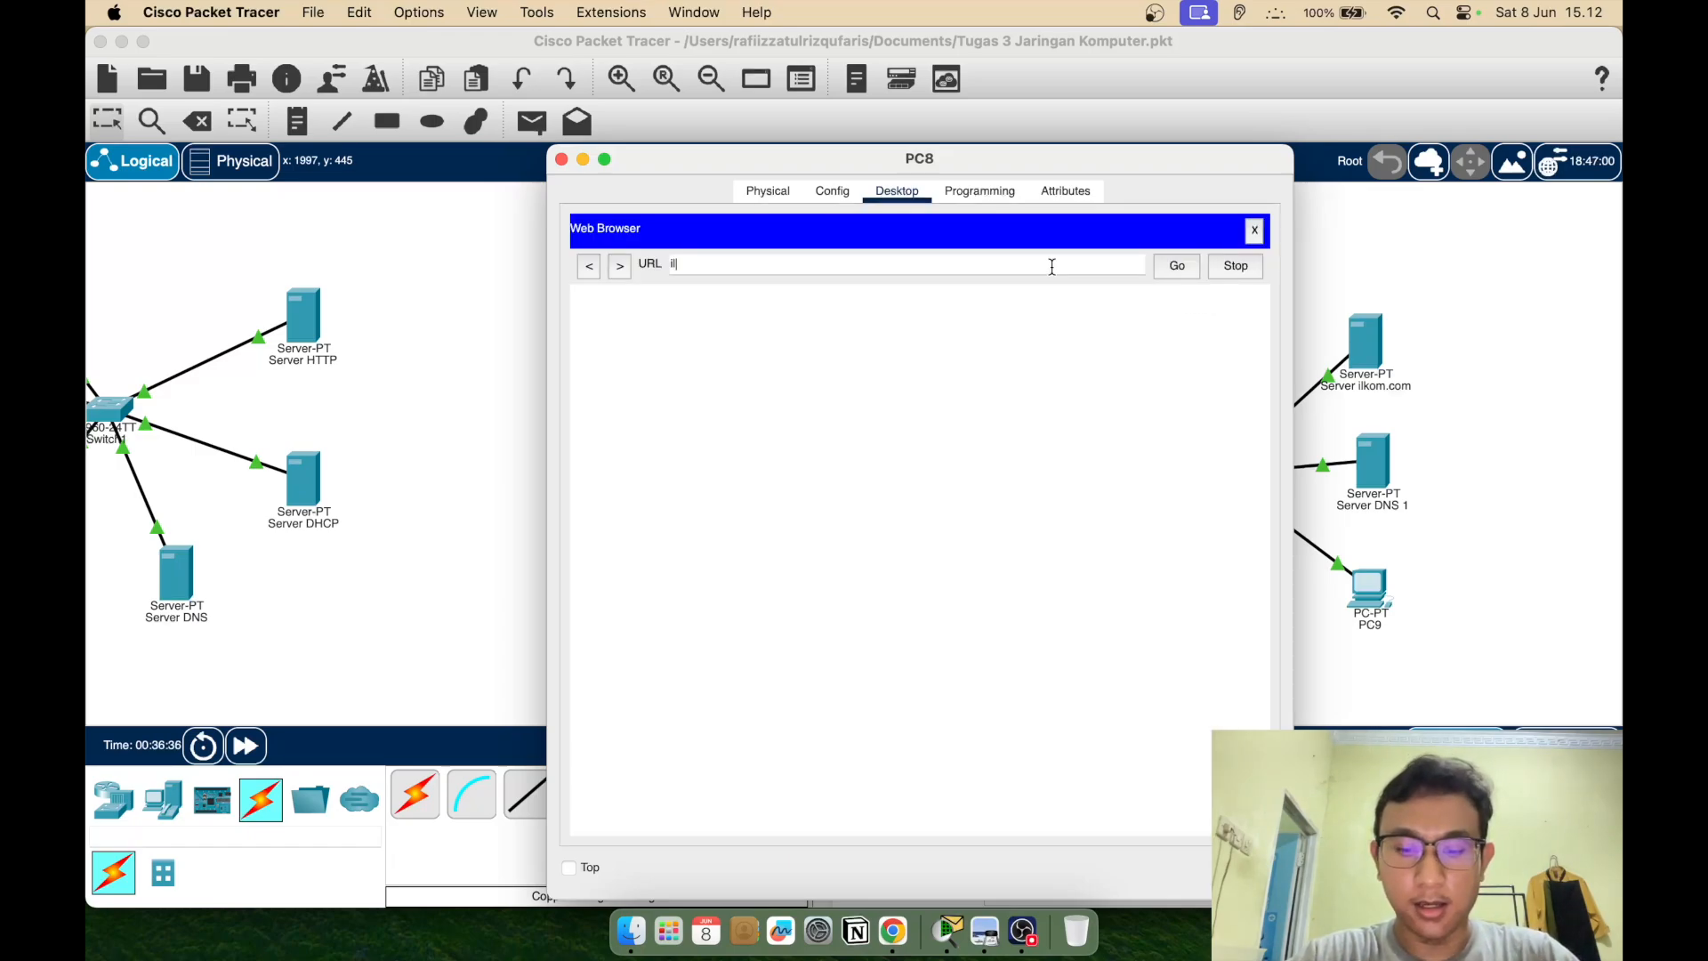
key("Return")
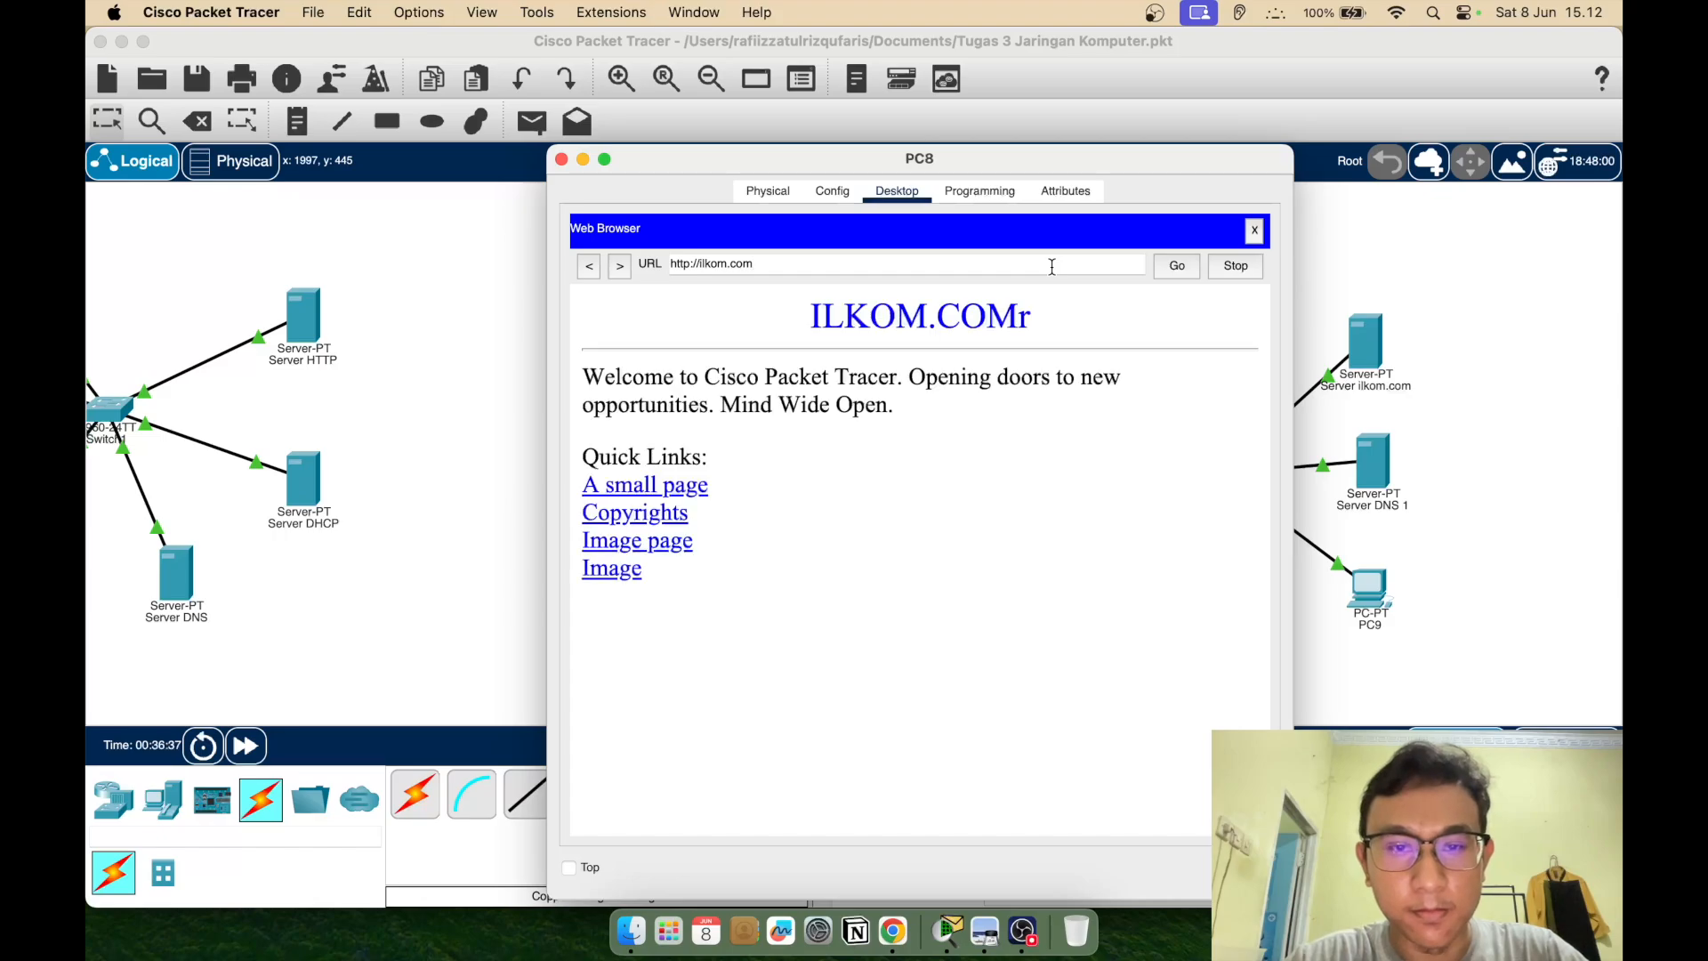
Load pendilkom.com in PC8's web browser, then close the browser and PC8's window
key("super+a")
key("BackSpace")
type("pendilkom.com")
key("Return")
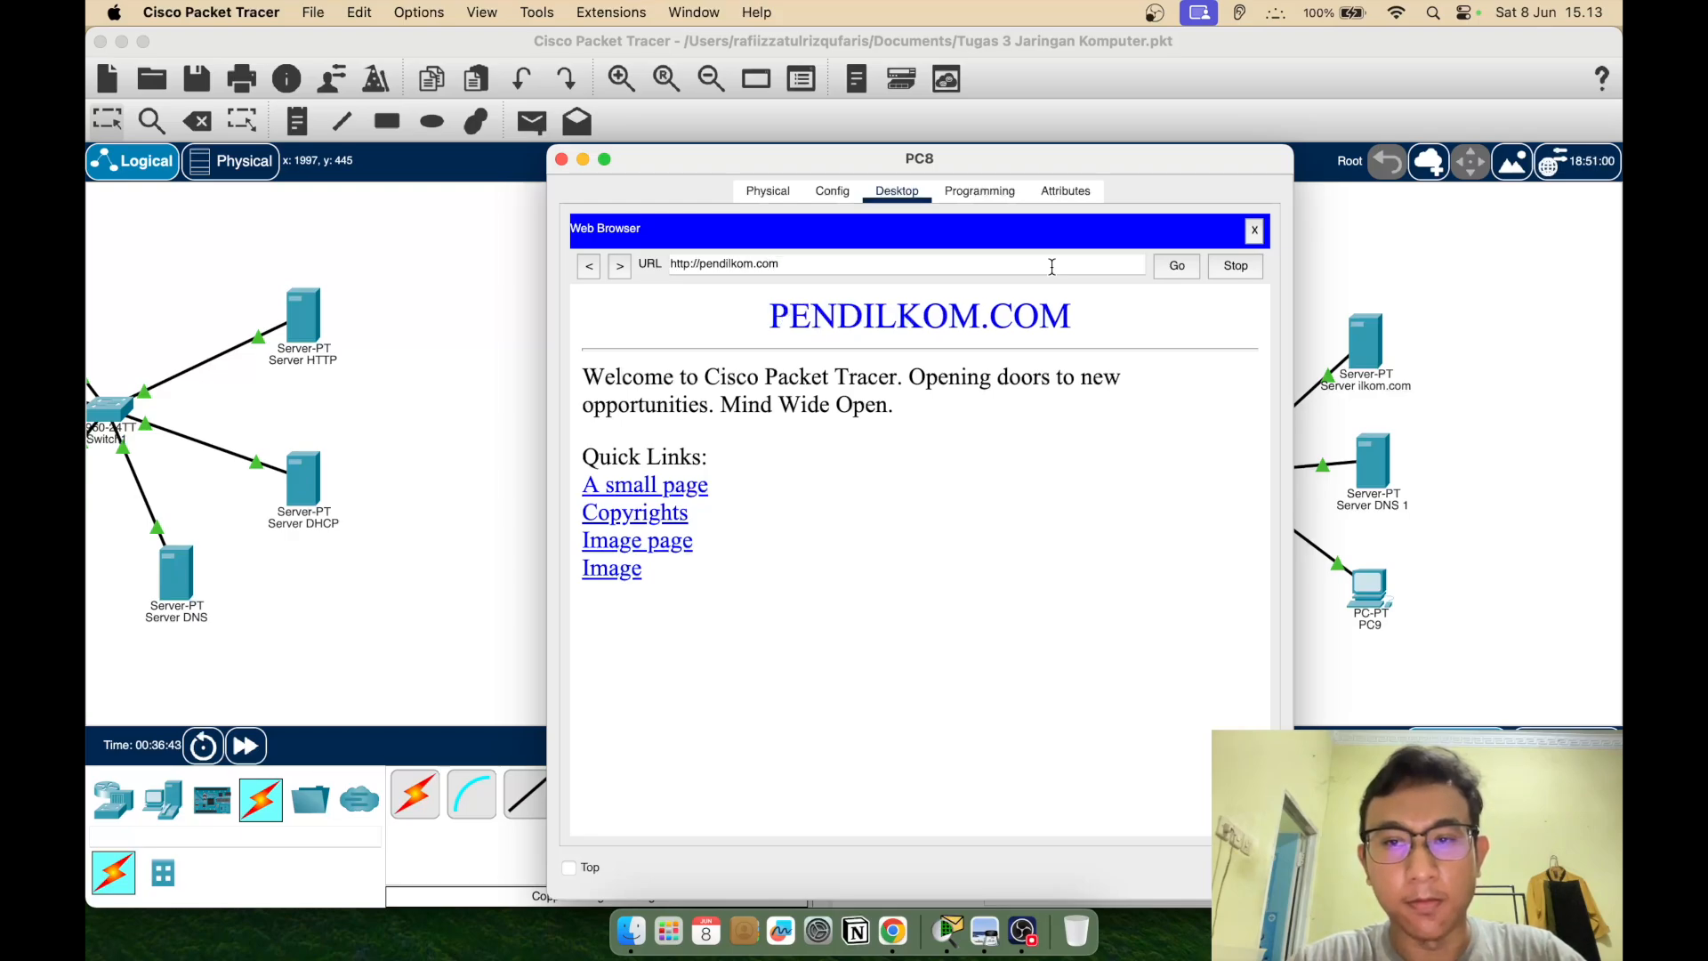
left_click(1254, 230)
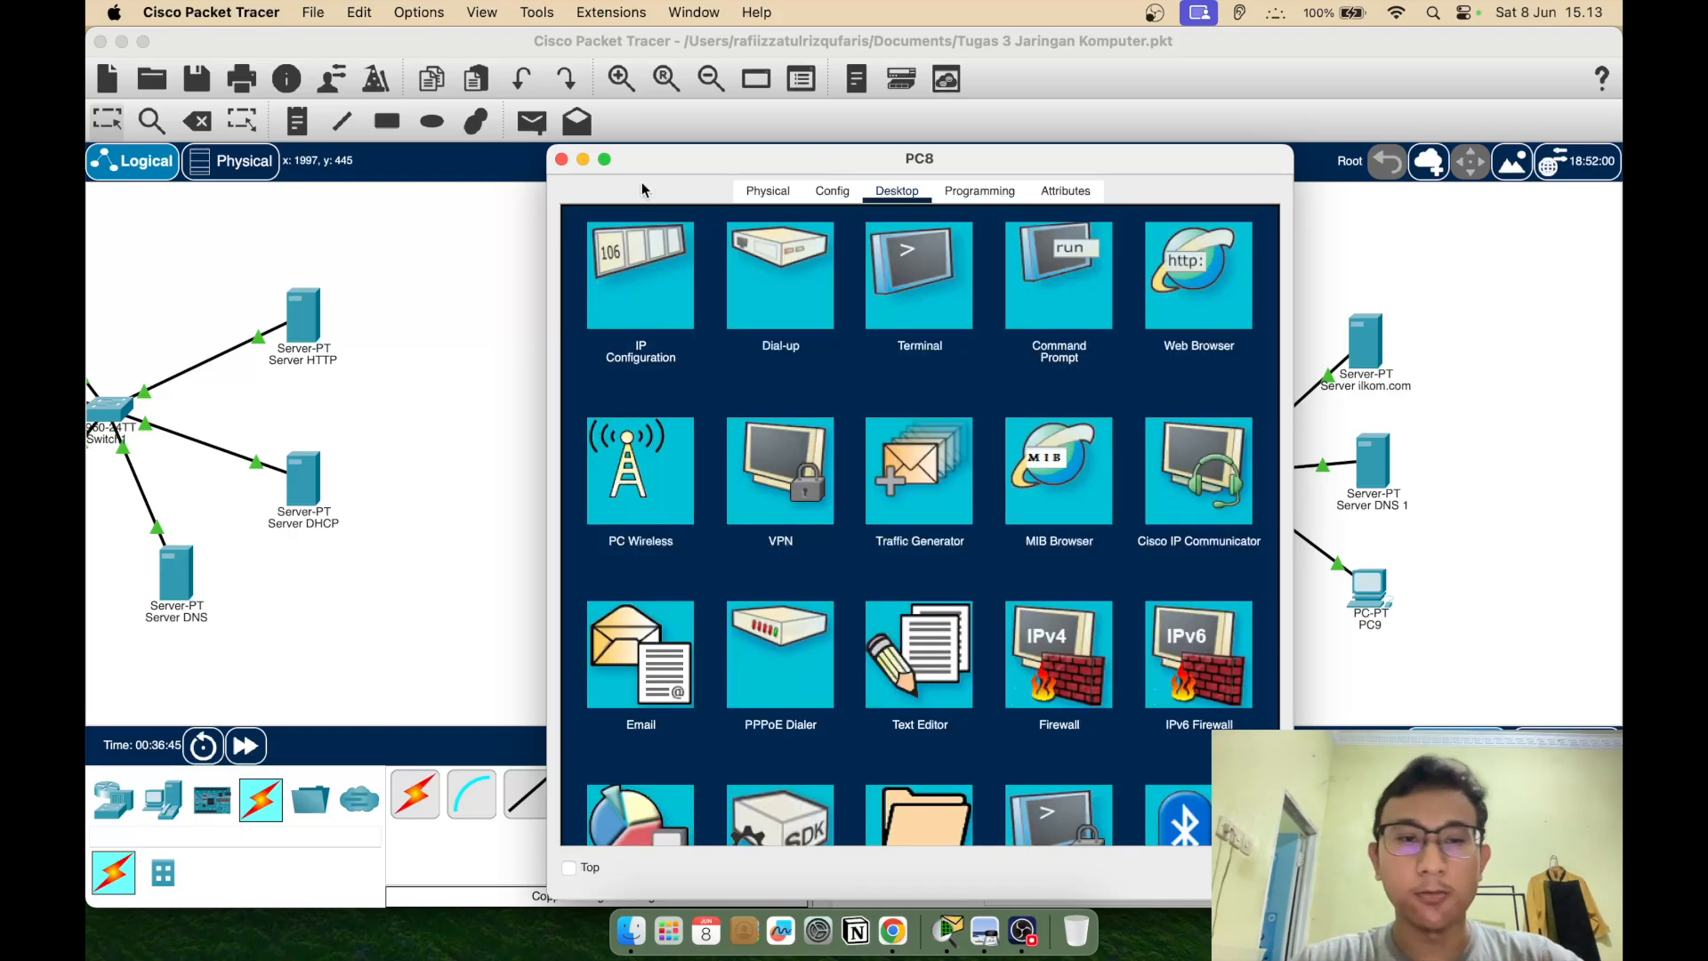
left_click(561, 160)
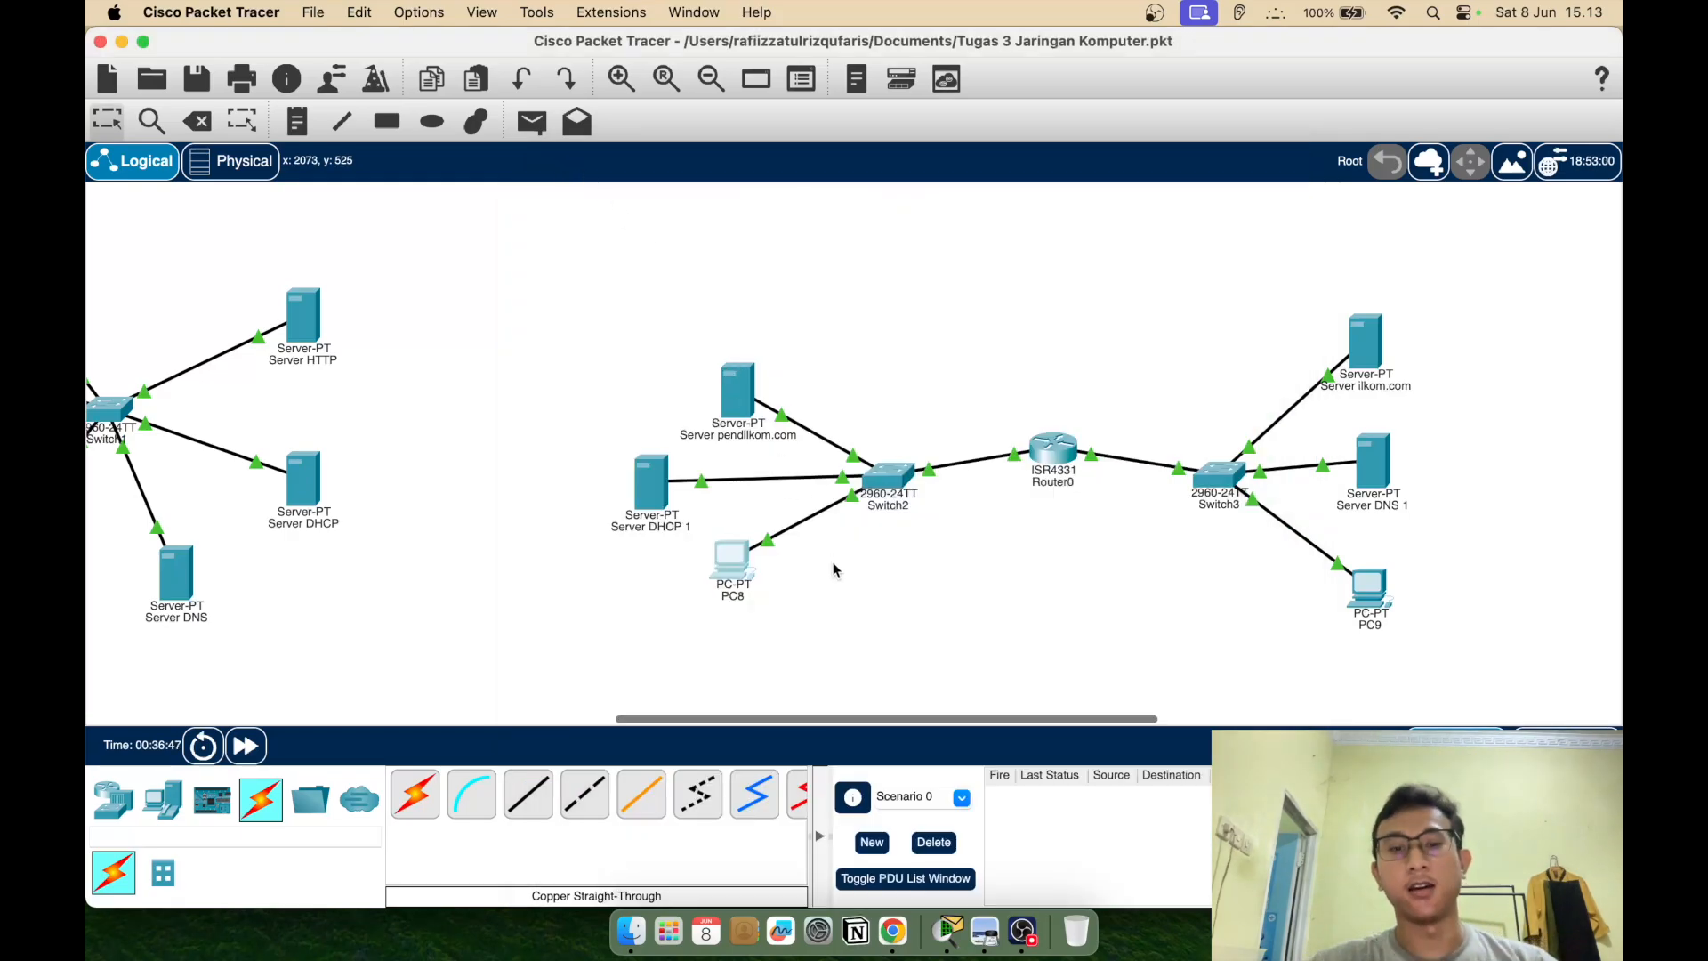
Add a PC below Switch2 and connect its FastEthernet0 to Switch2's FastEthernet0/6 with a copper straight-through cable
left_click(161, 799)
left_click_drag(406, 795, 830, 614)
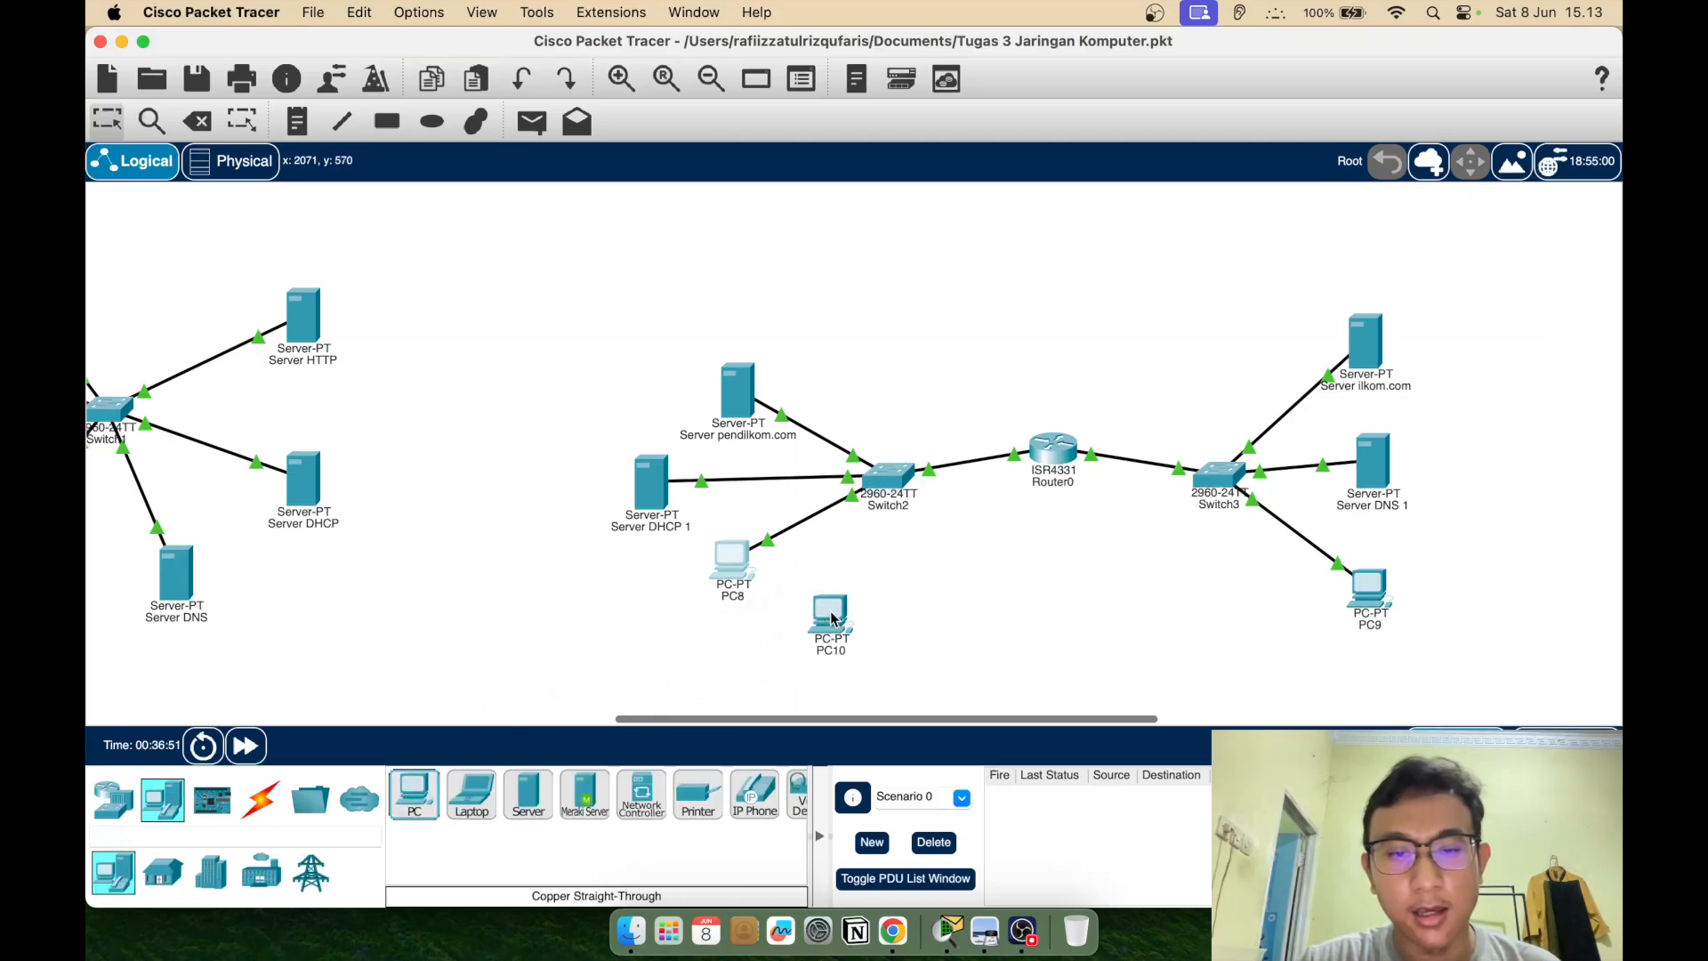
left_click(260, 799)
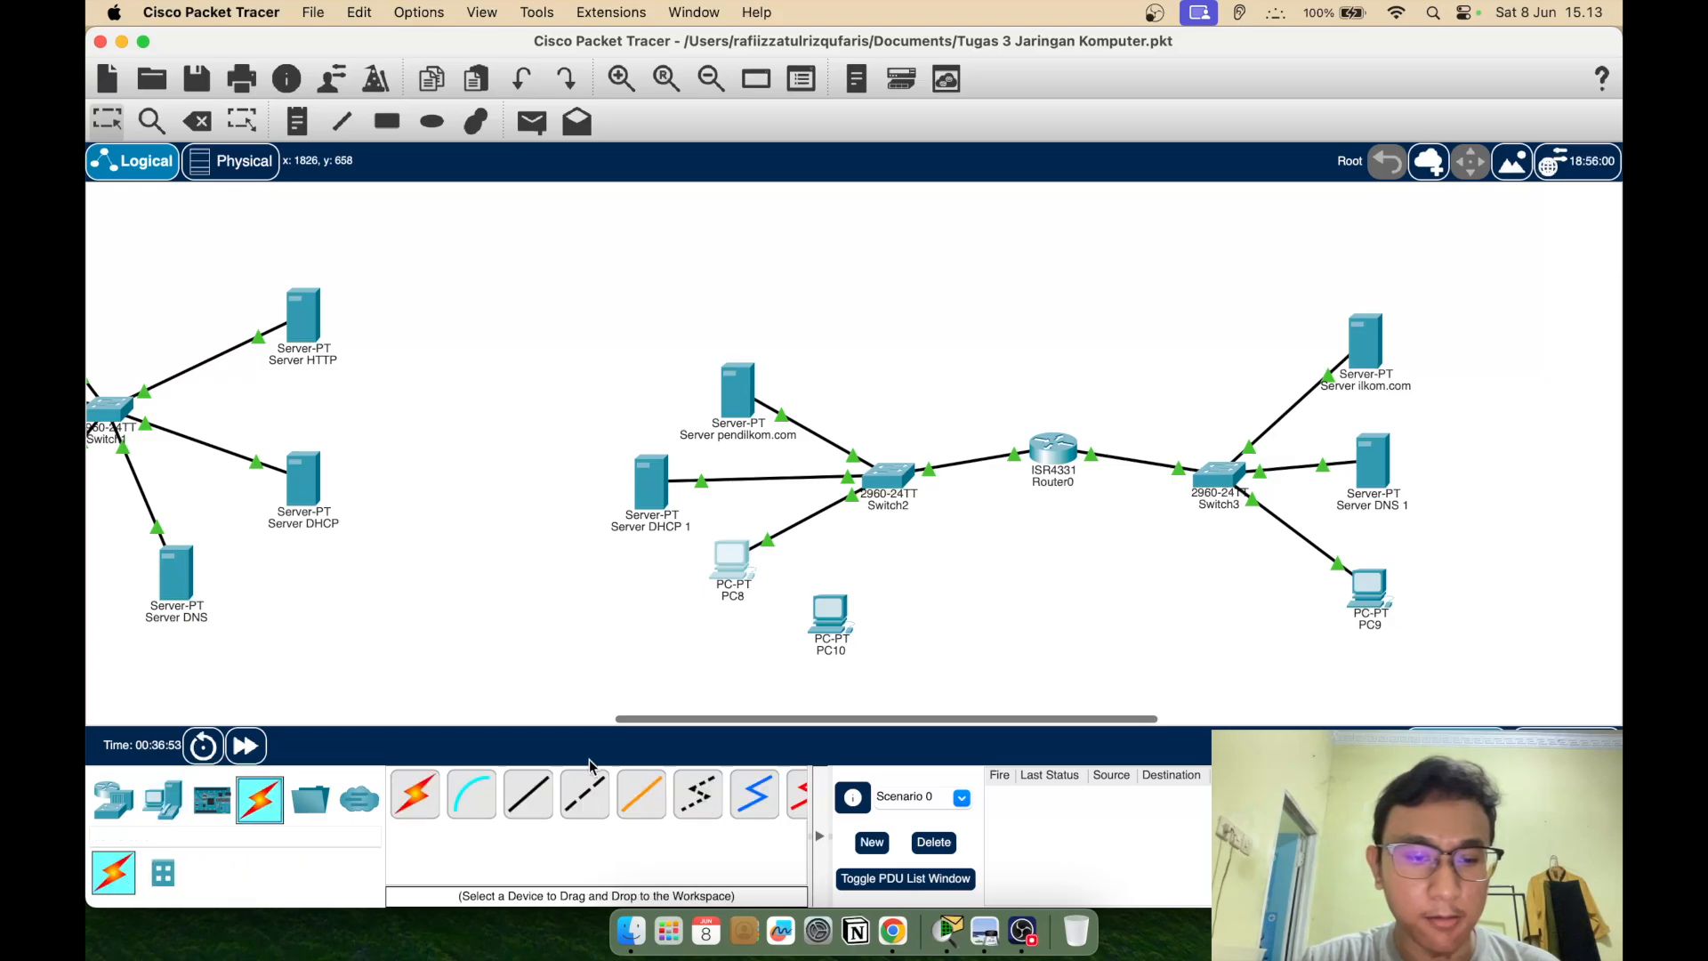
left_click(534, 800)
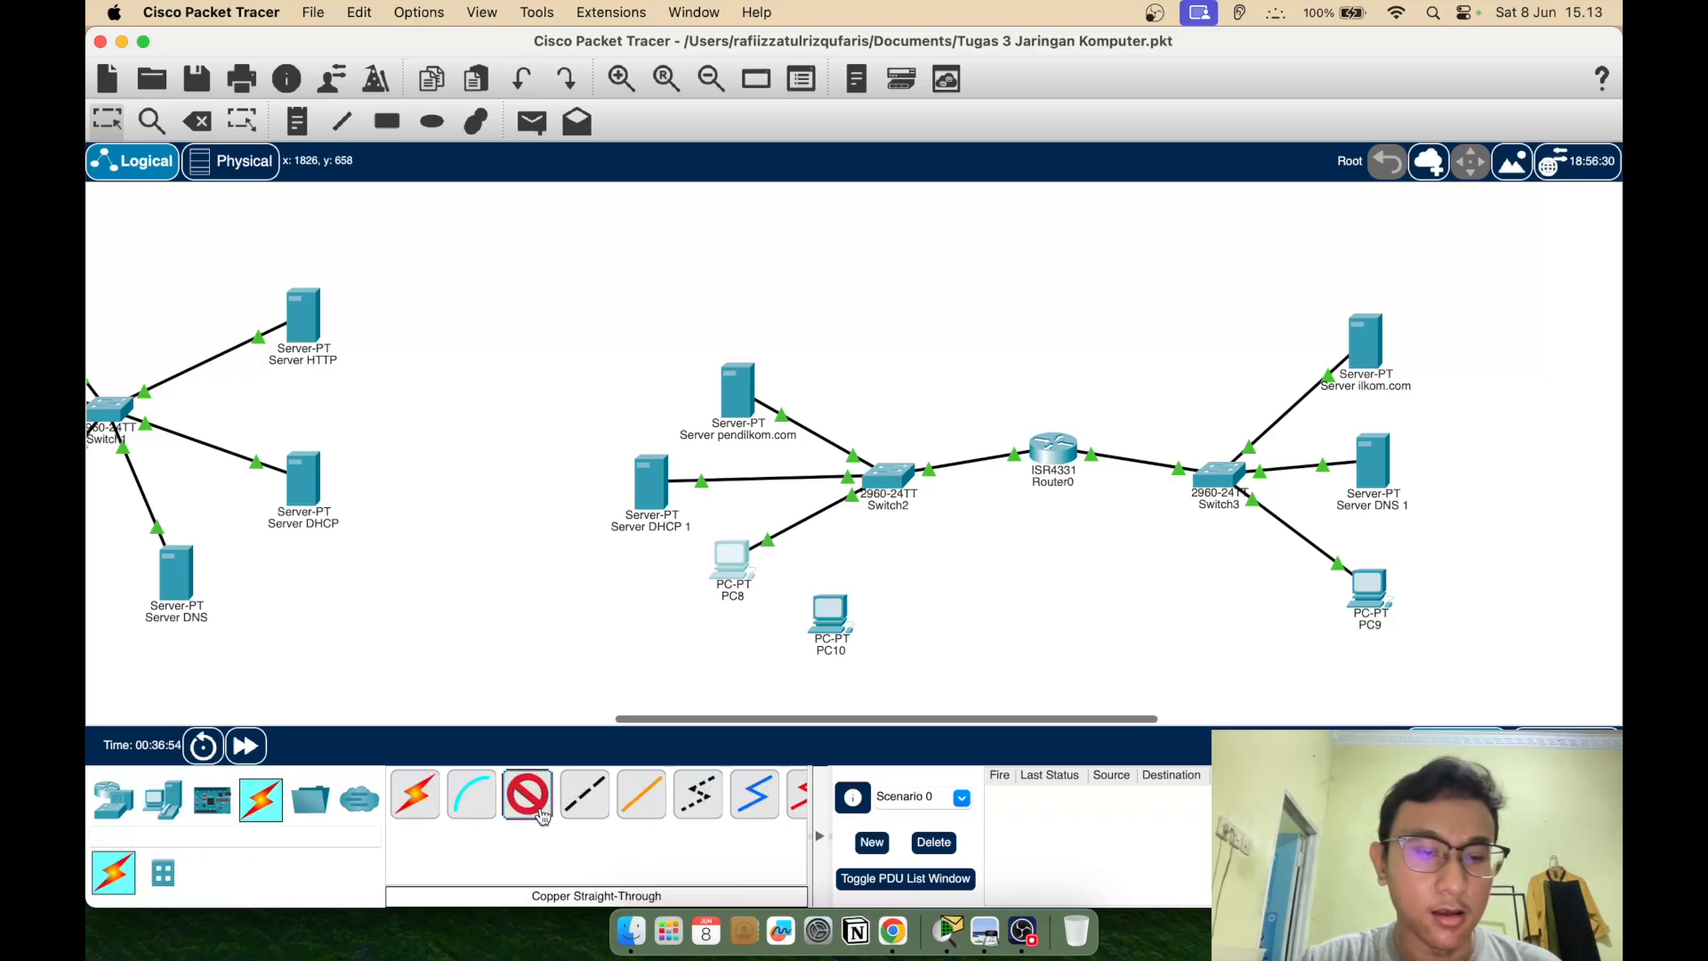
left_click(829, 614)
left_click(886, 694)
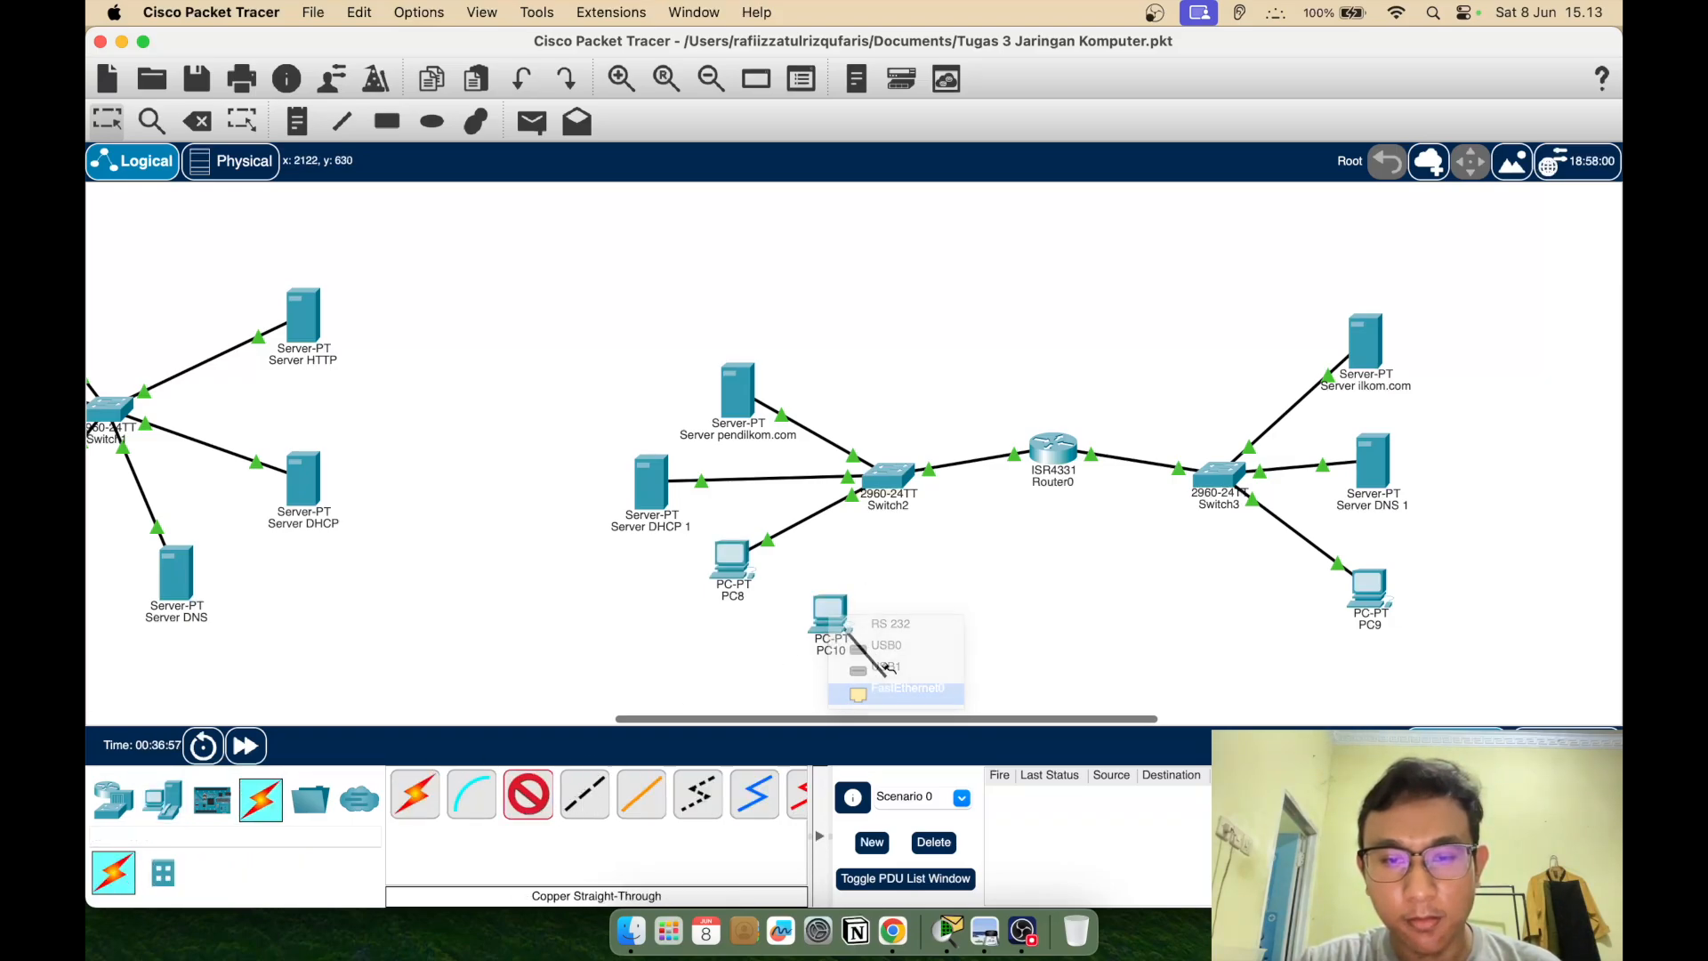
left_click(893, 483)
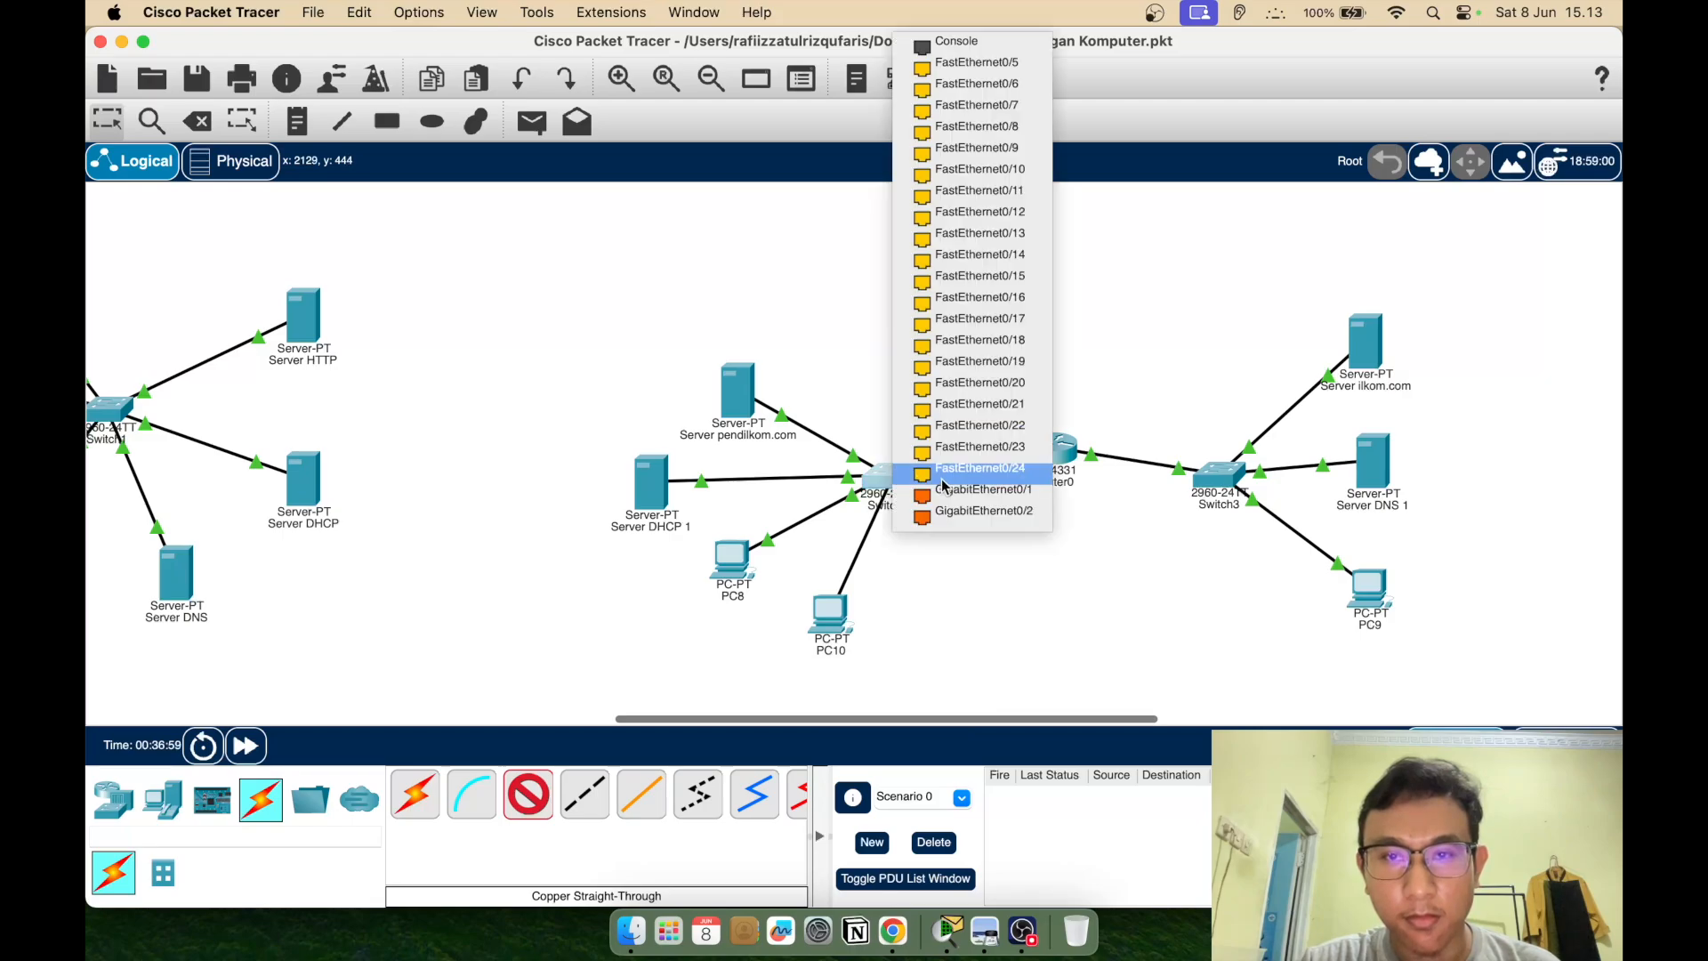
left_click(1001, 84)
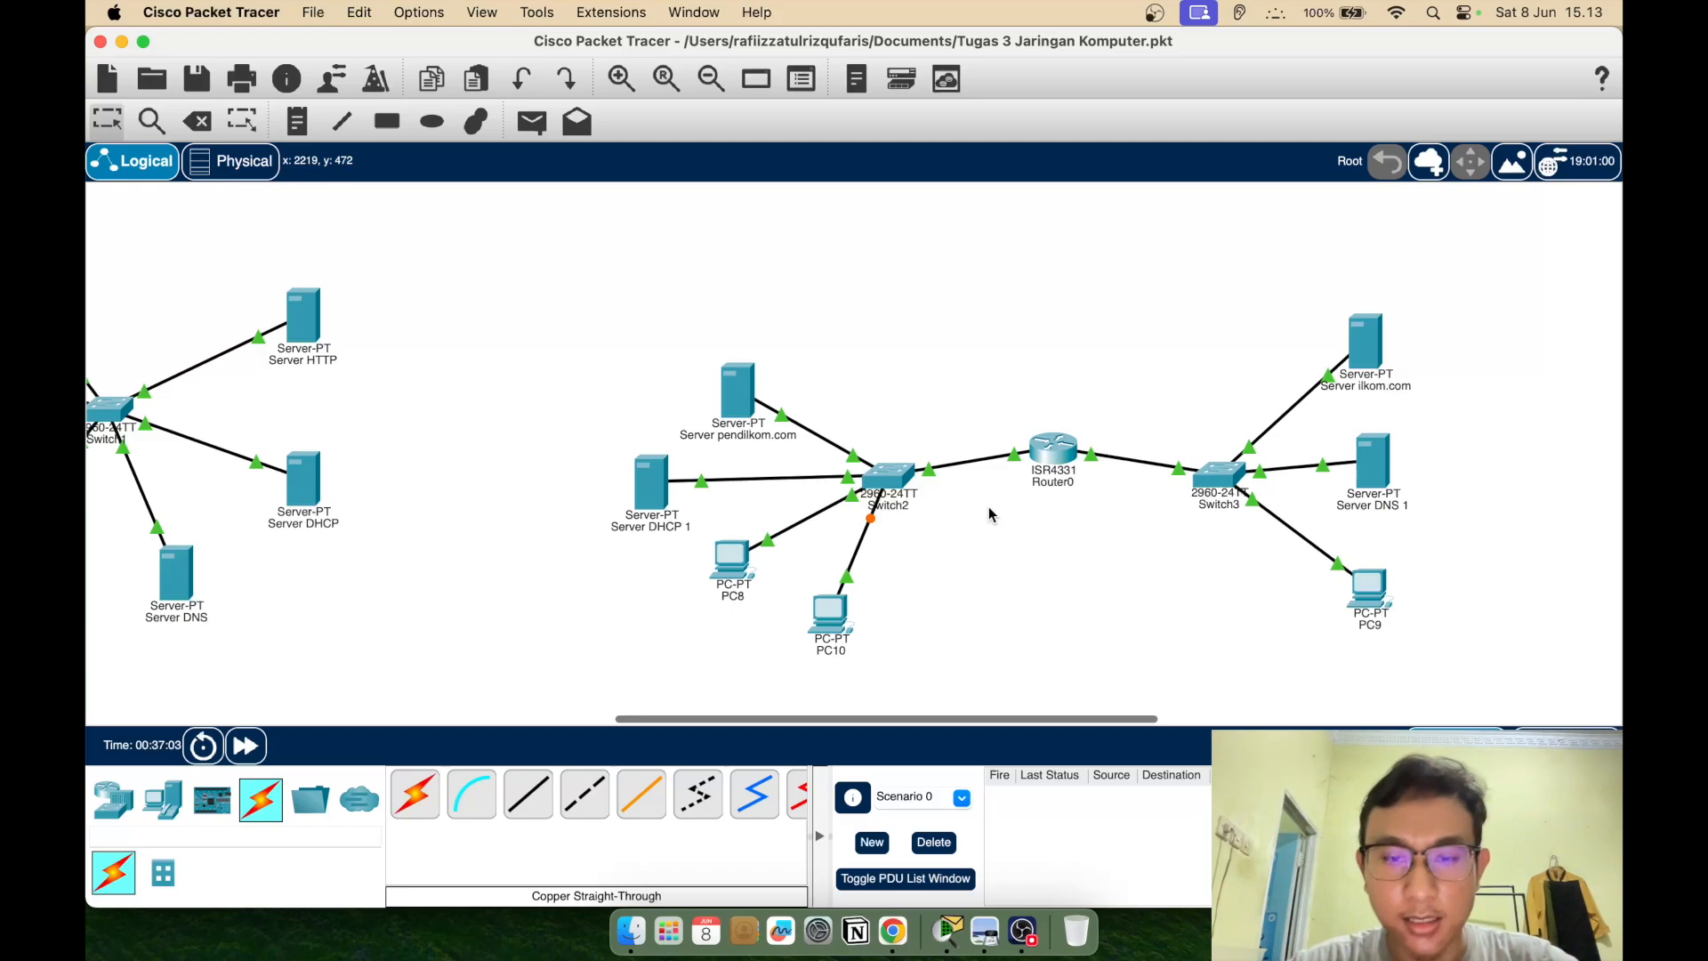
Set PC10's FastEthernet0 IP configuration to DHCP and close the IP configuration
left_click(829, 609)
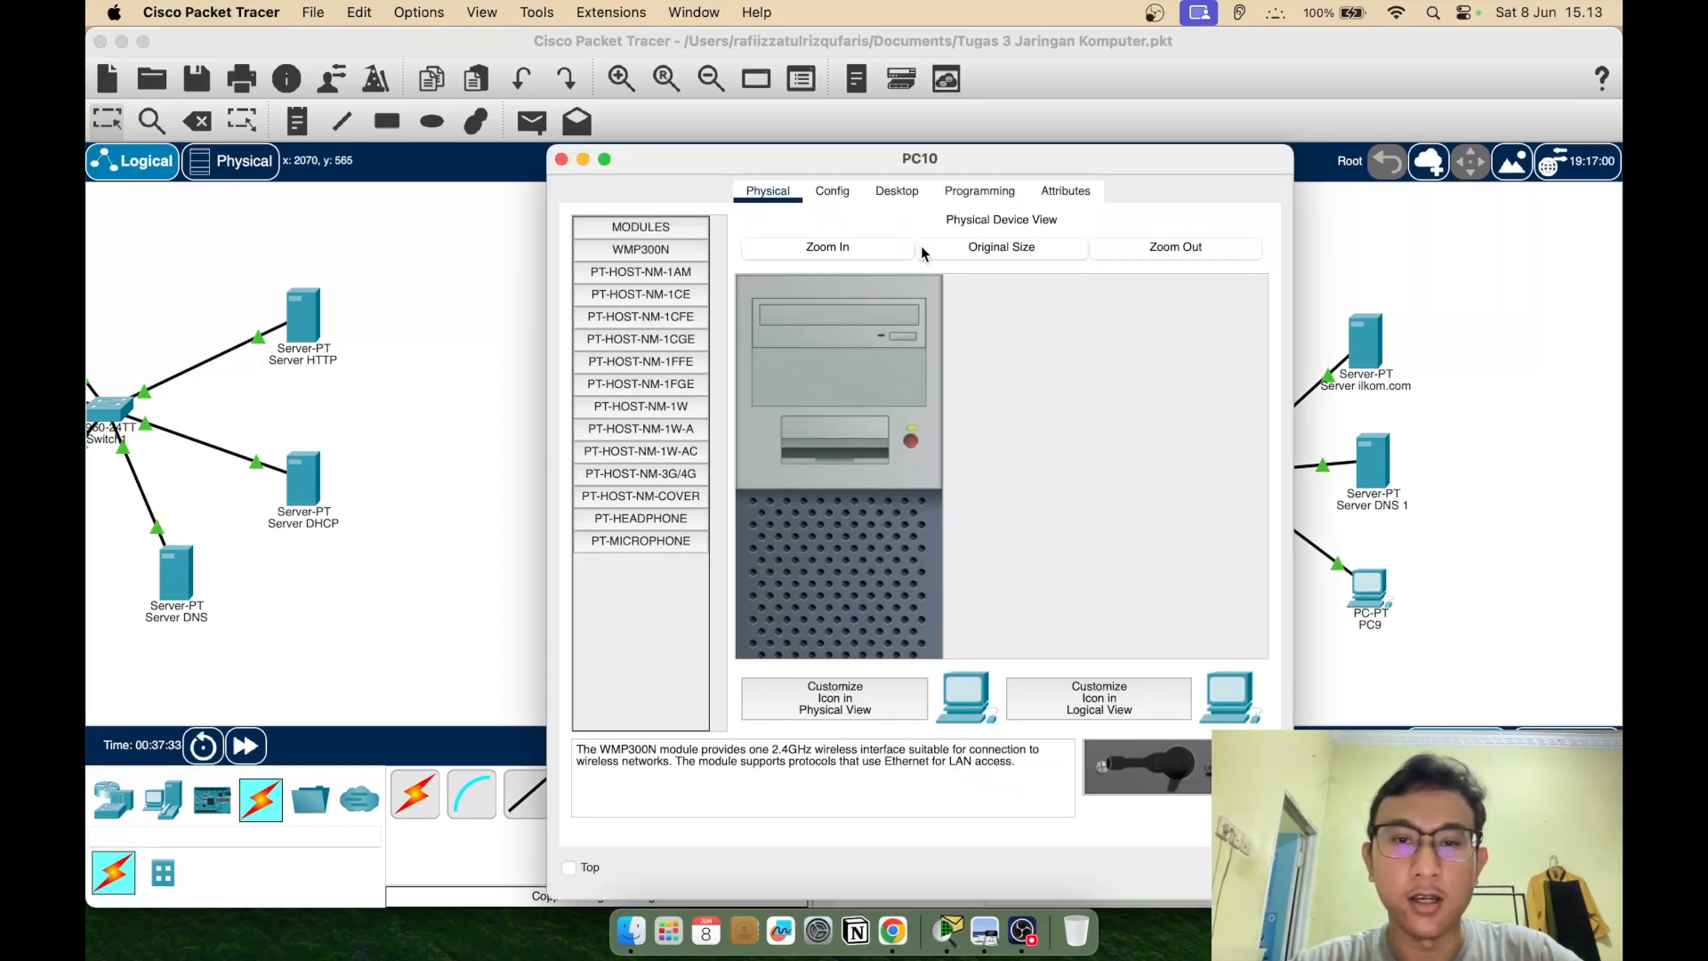
left_click(835, 194)
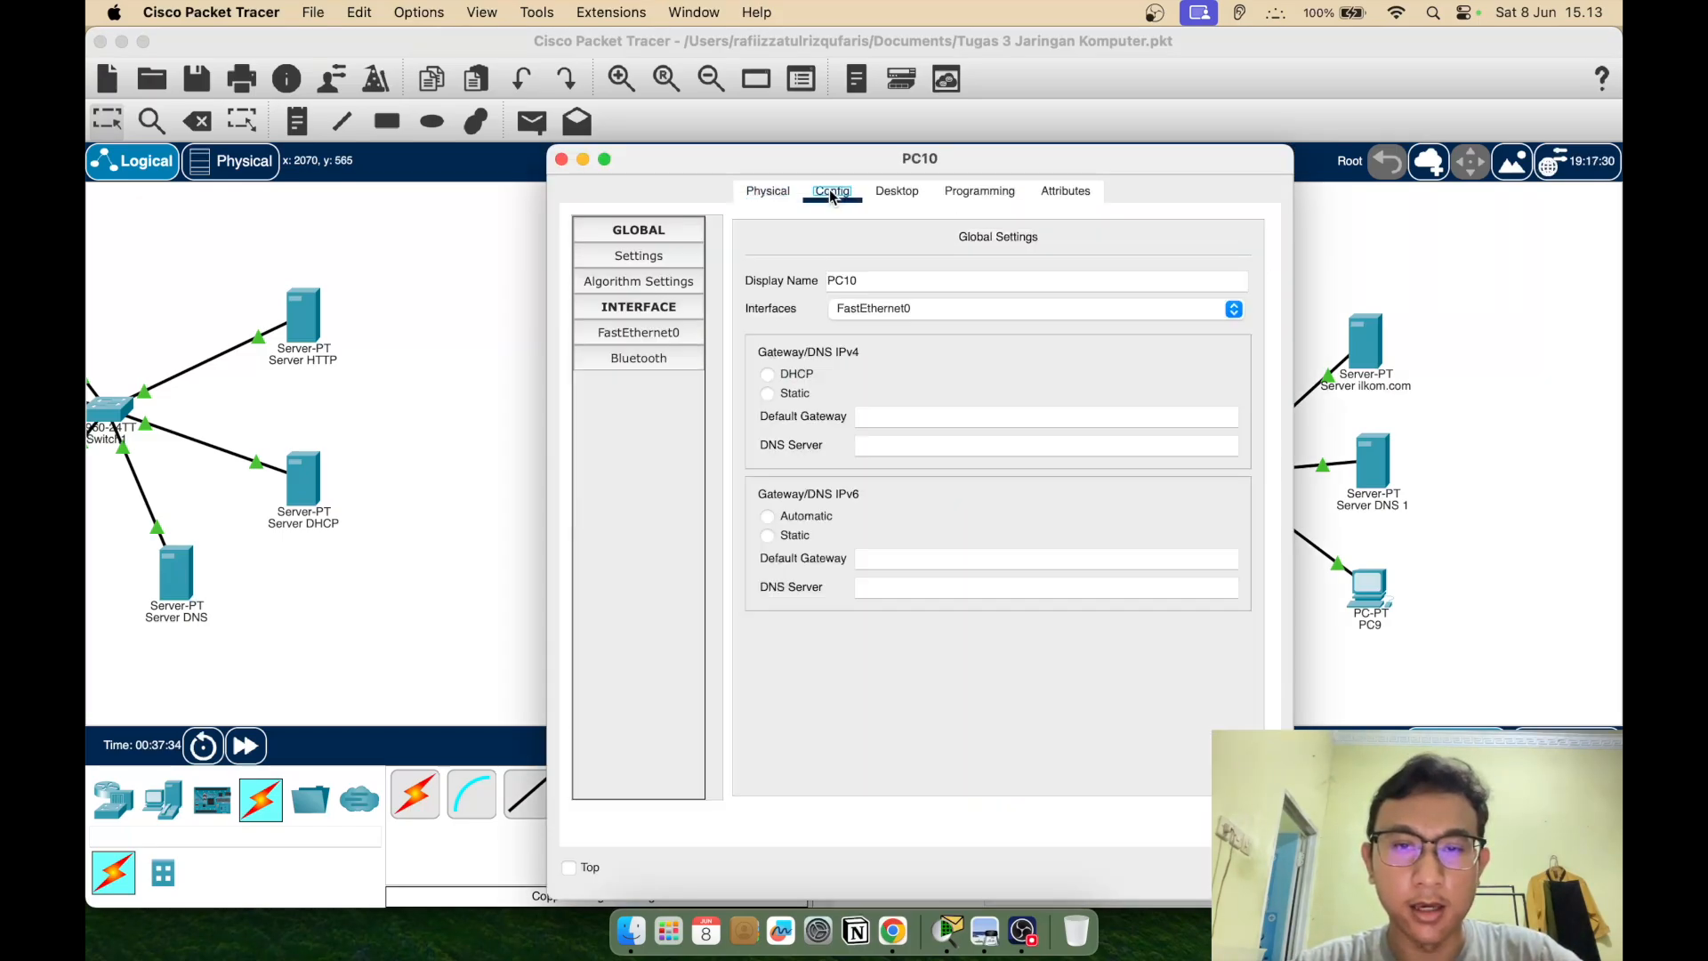
left_click(896, 192)
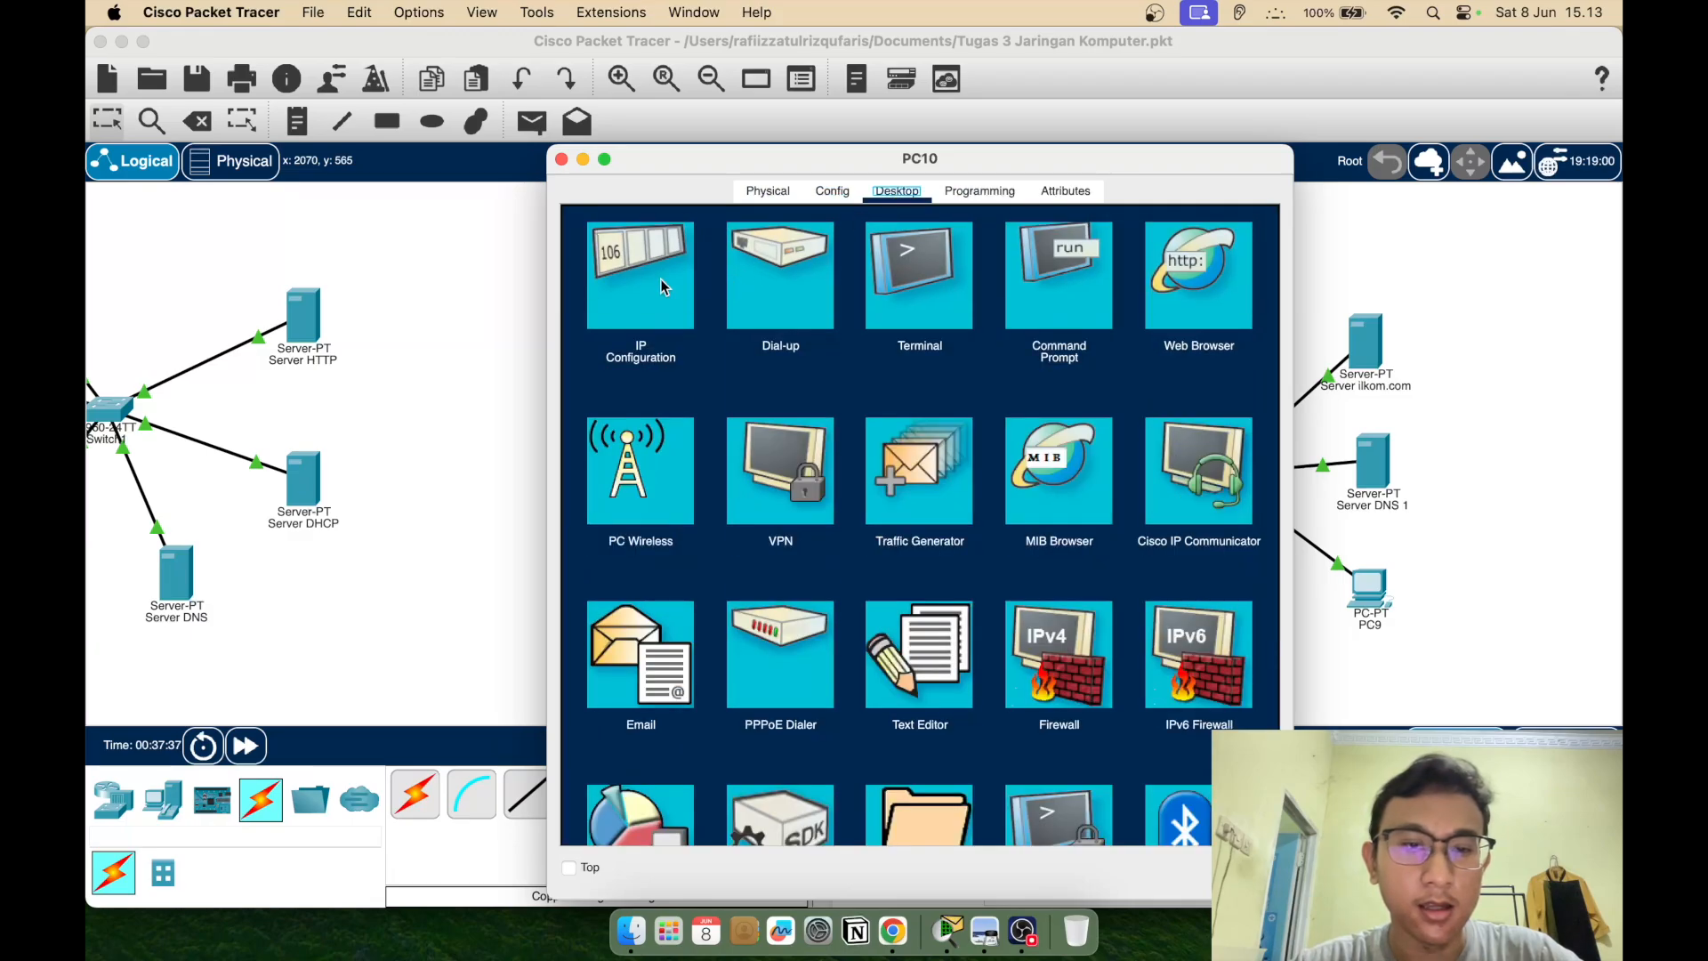
left_click(661, 280)
left_click(616, 326)
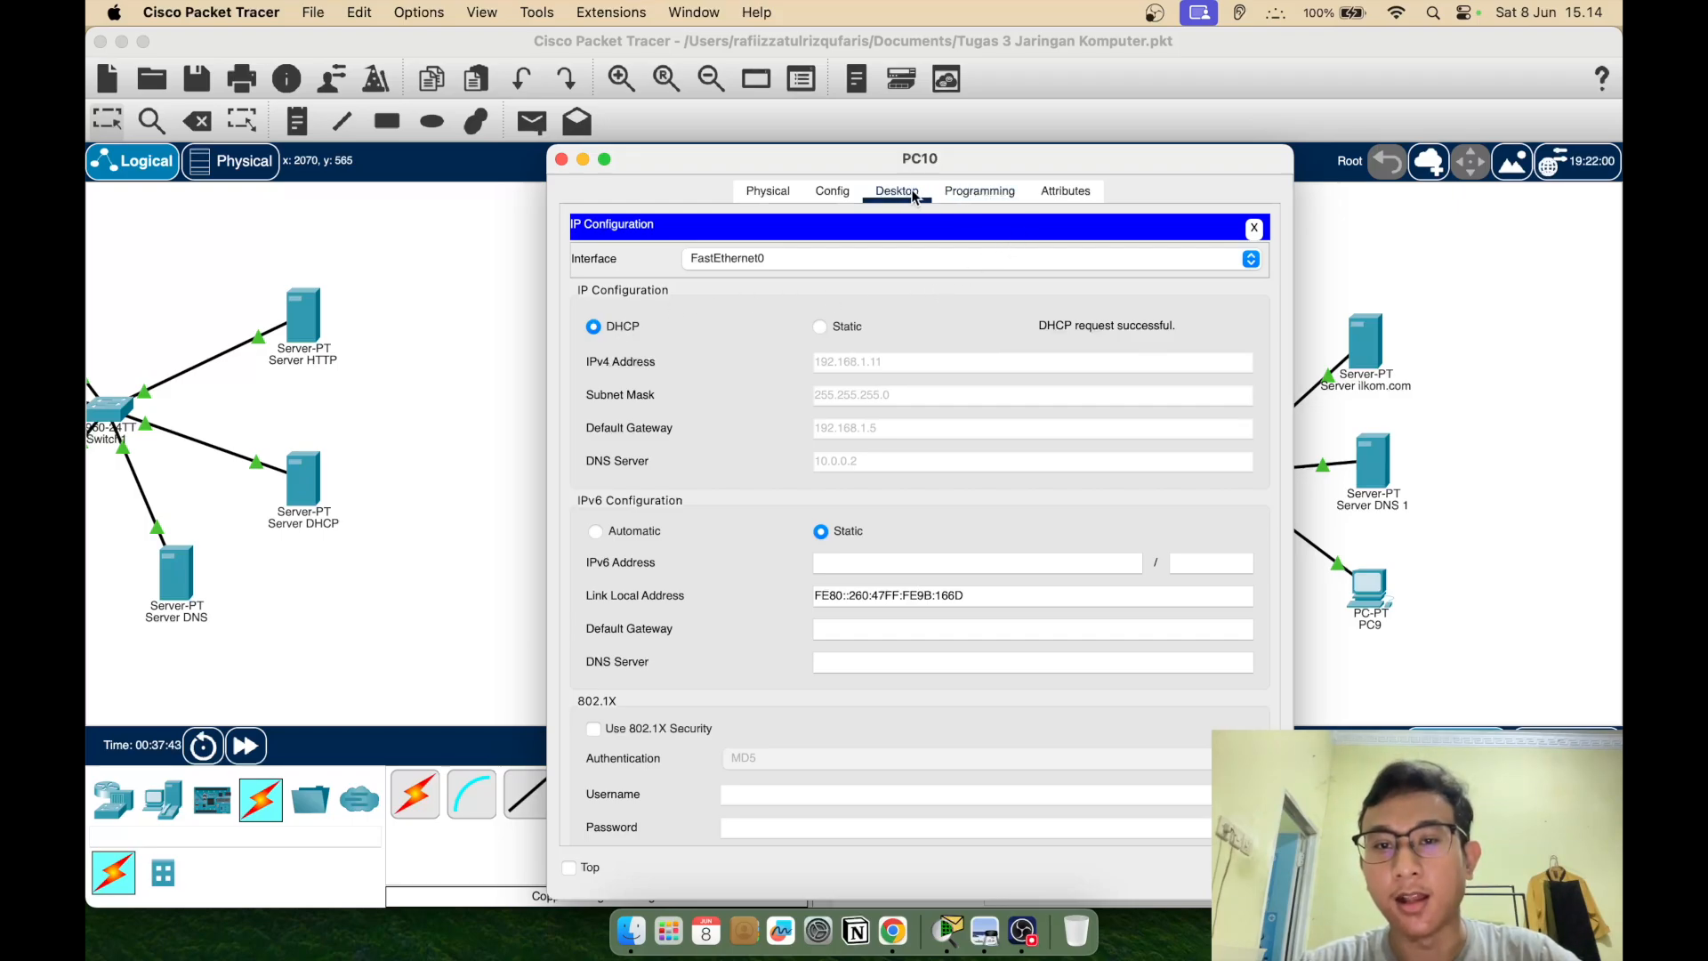
left_click(1254, 229)
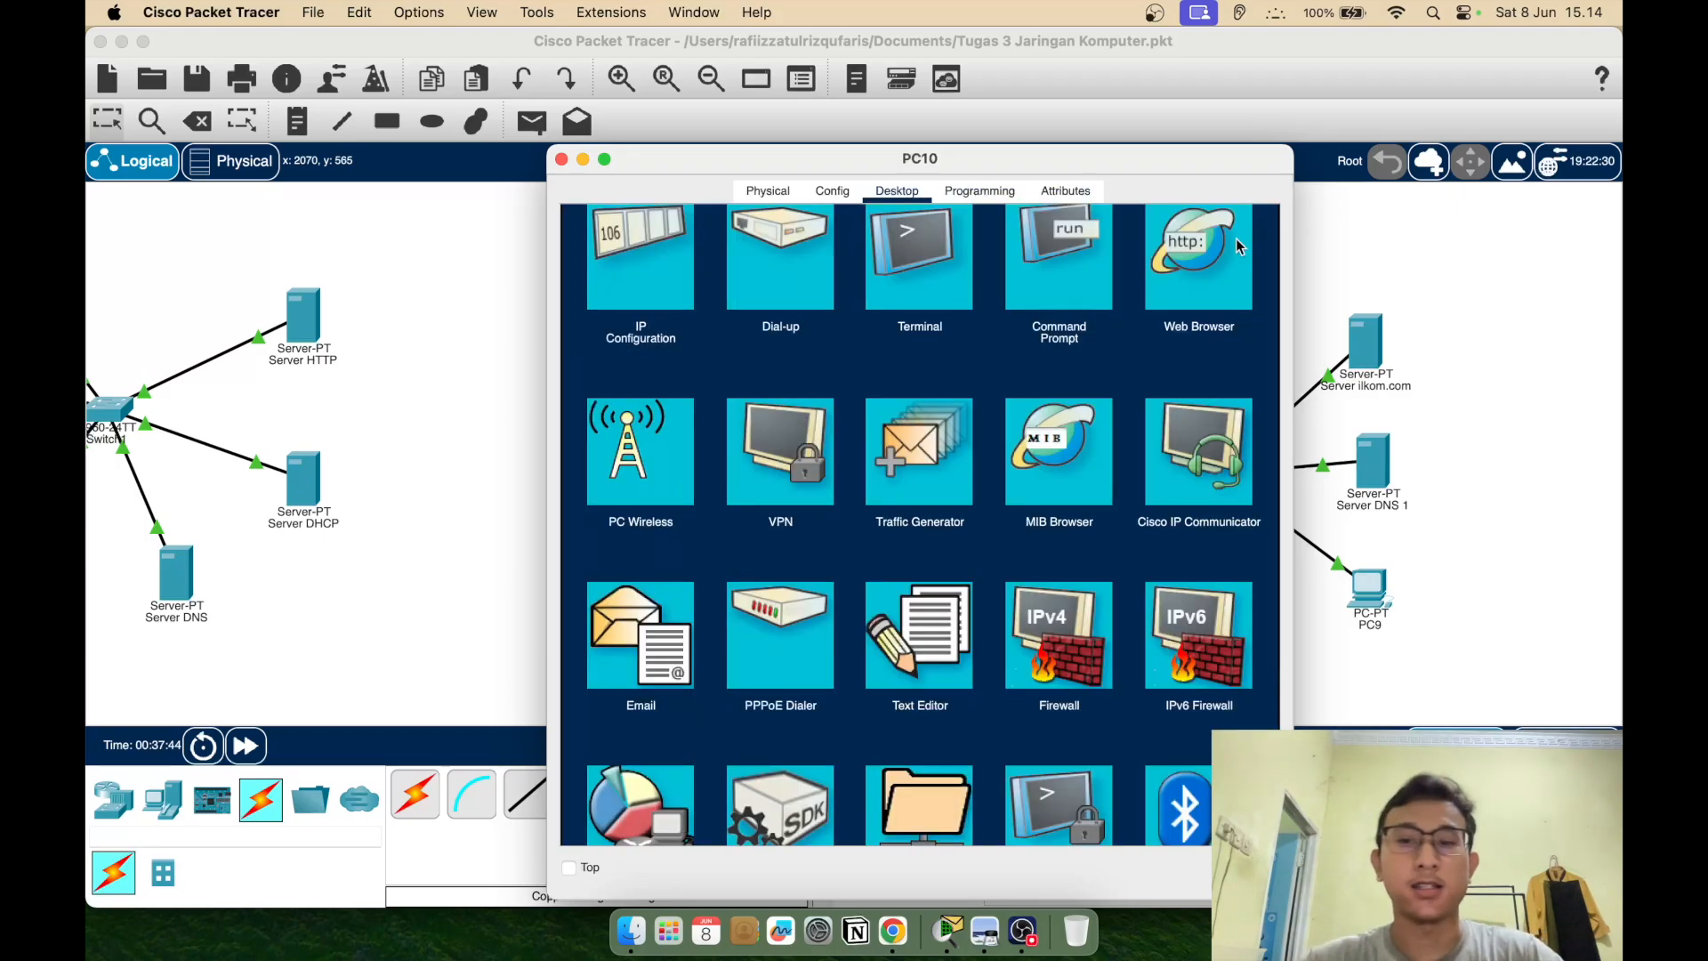
Load ilkom.com in PC10's web browser
left_click(1171, 284)
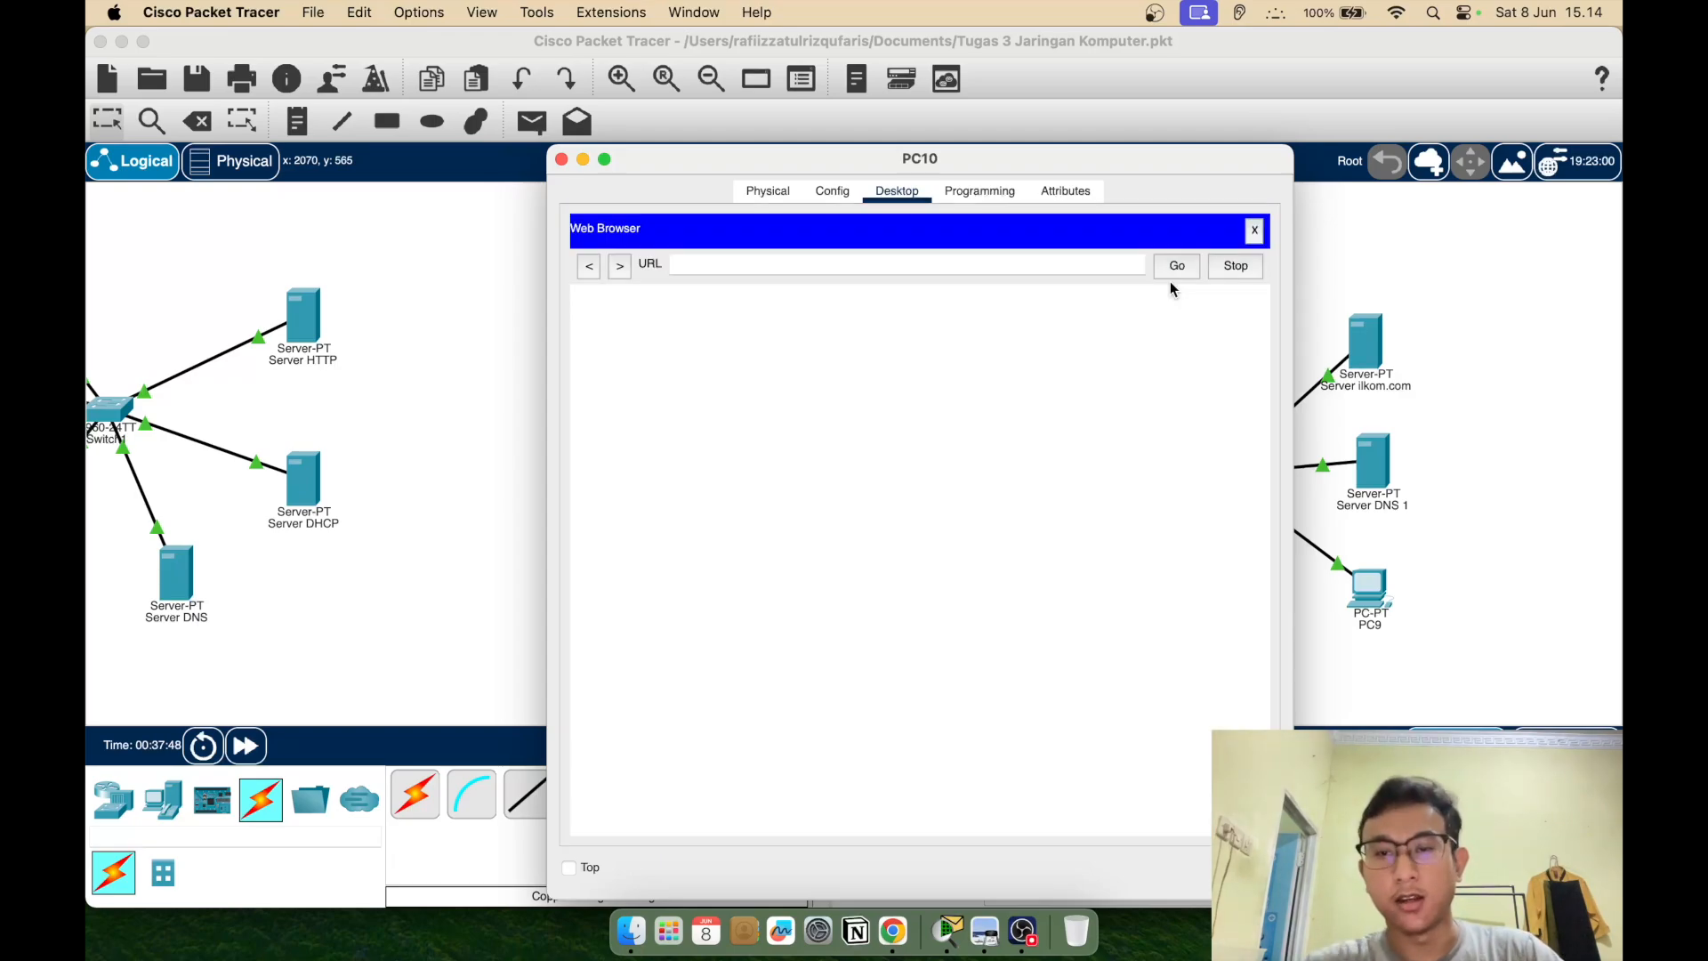
left_click(1083, 259)
type("ilkom.com")
key("Return")
Load pendilkom.com in PC10's web browser, then close the browser and PC10's window
key("super+a")
key("BackSpace")
type("pendilko")
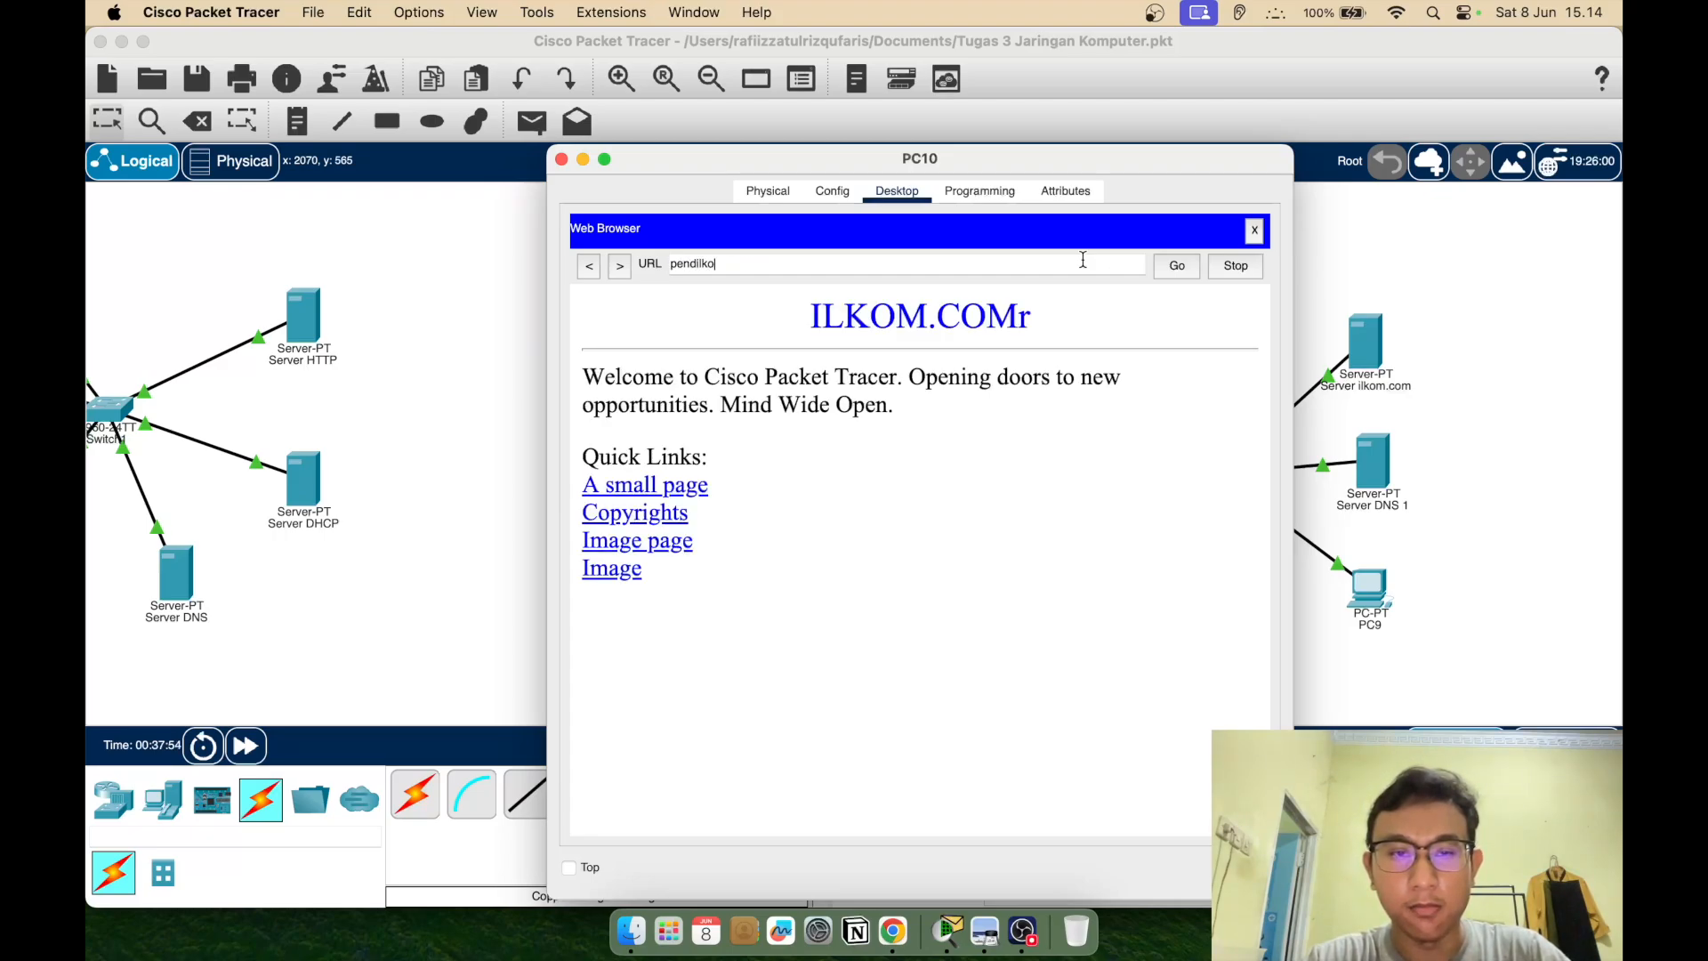
type("m.com")
left_click(1176, 260)
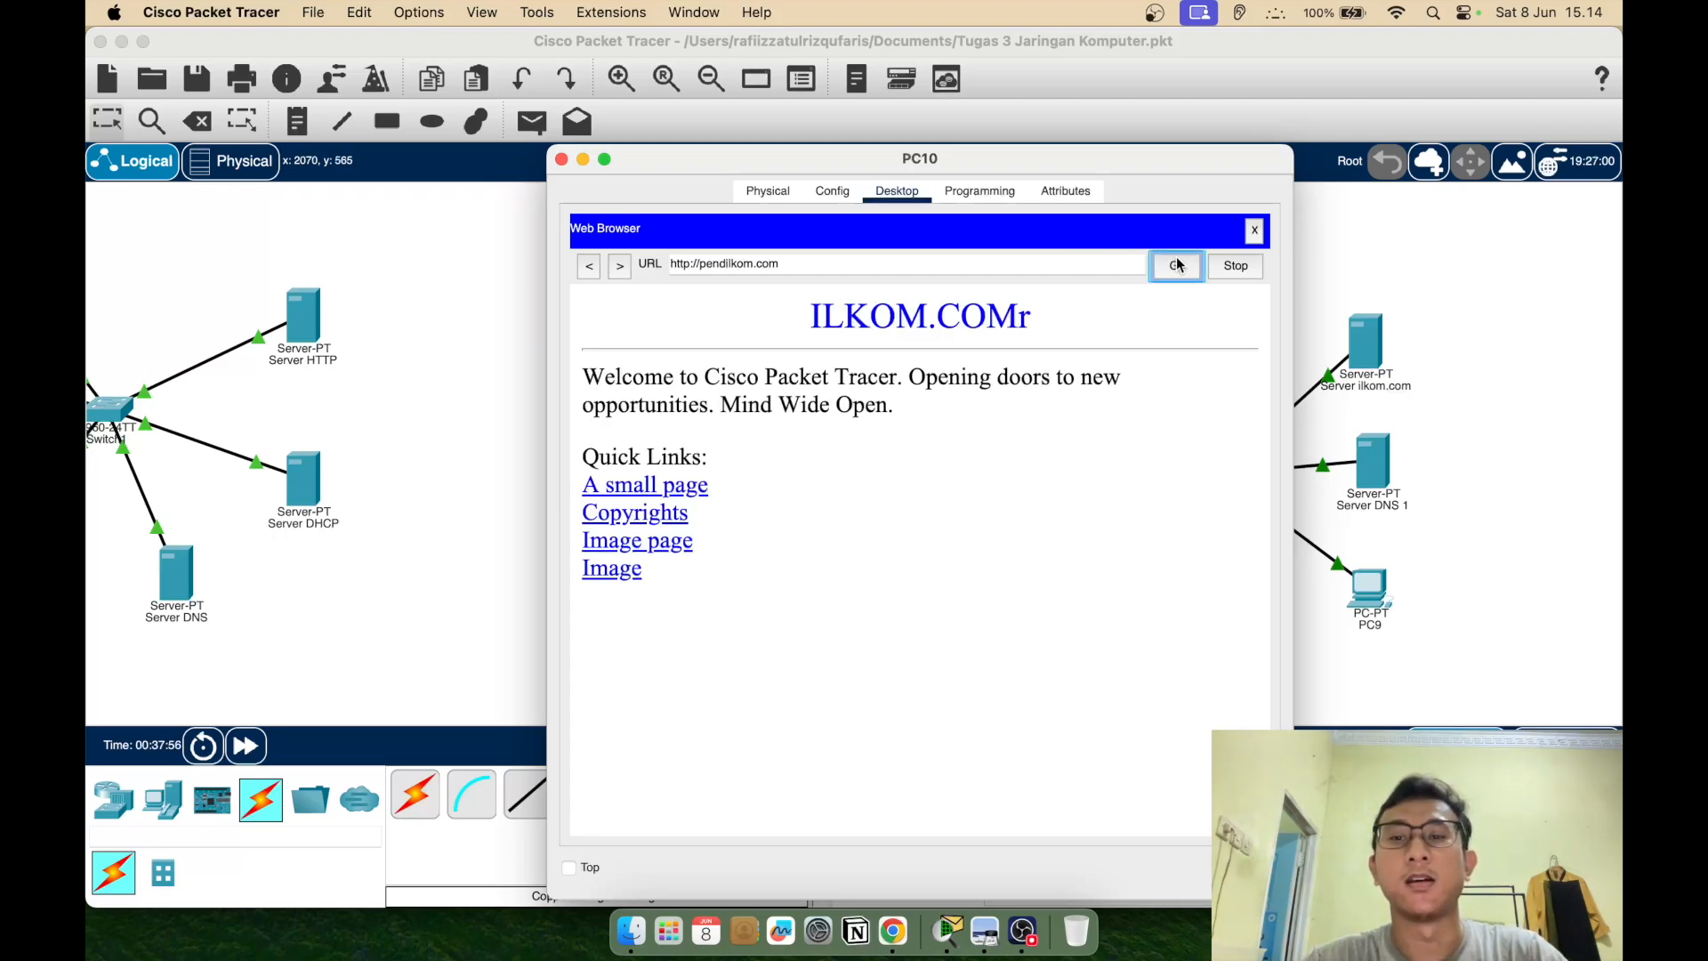
left_click(1254, 231)
left_click(561, 159)
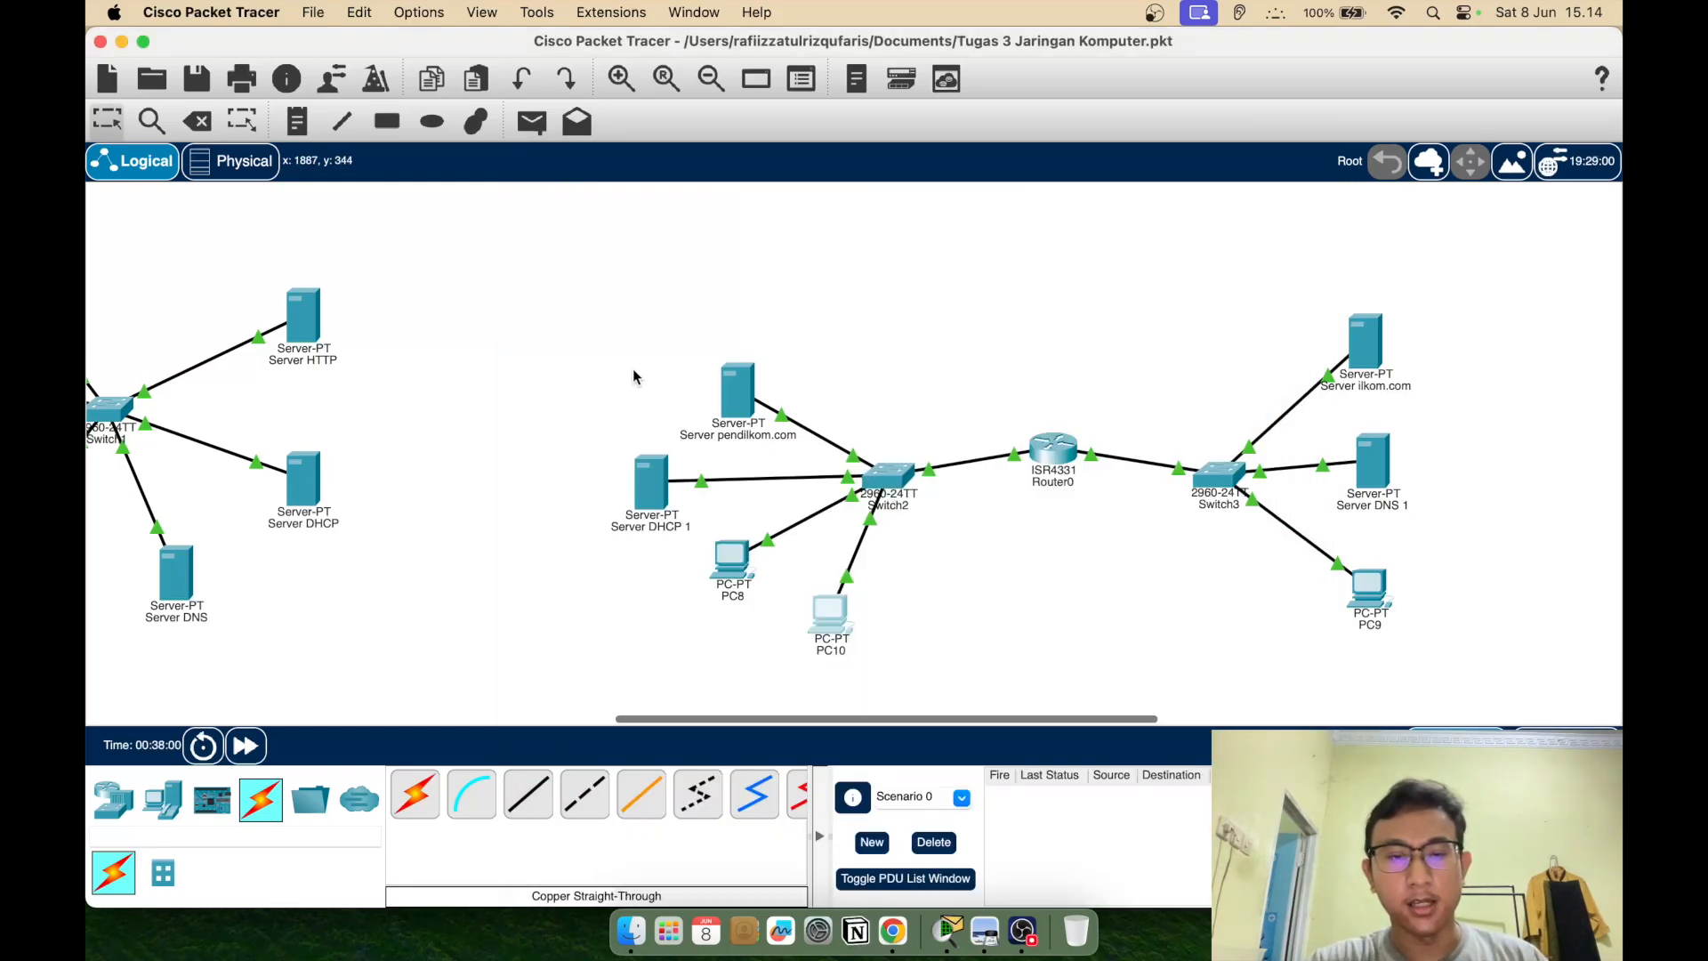